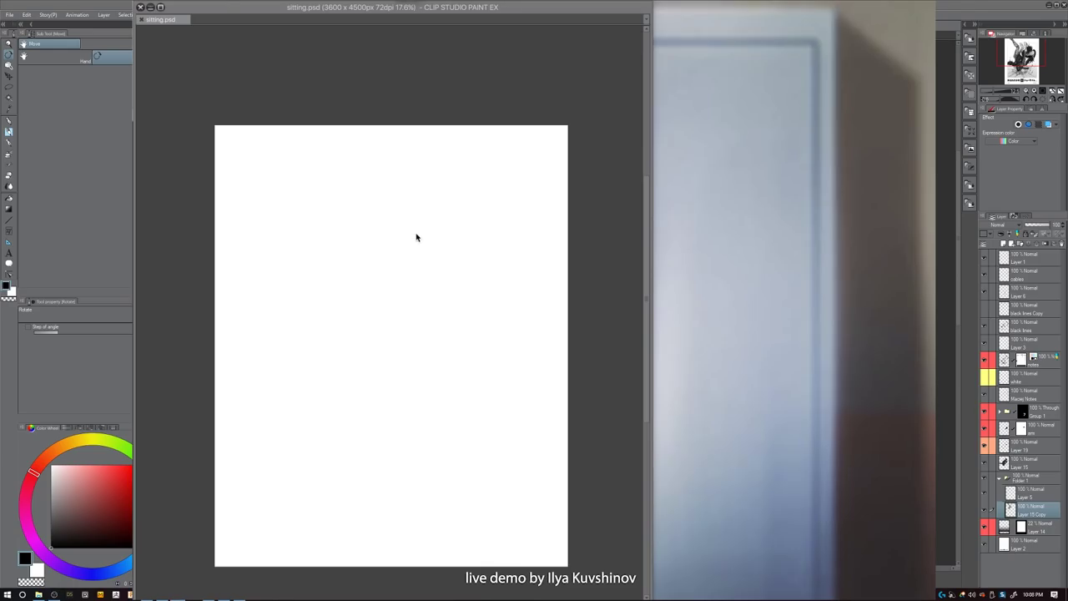
- Set the pencil's brush size to 30 and sketch the figure's shoulder contours and the long outer lines of the first arm
left_click(415, 214)
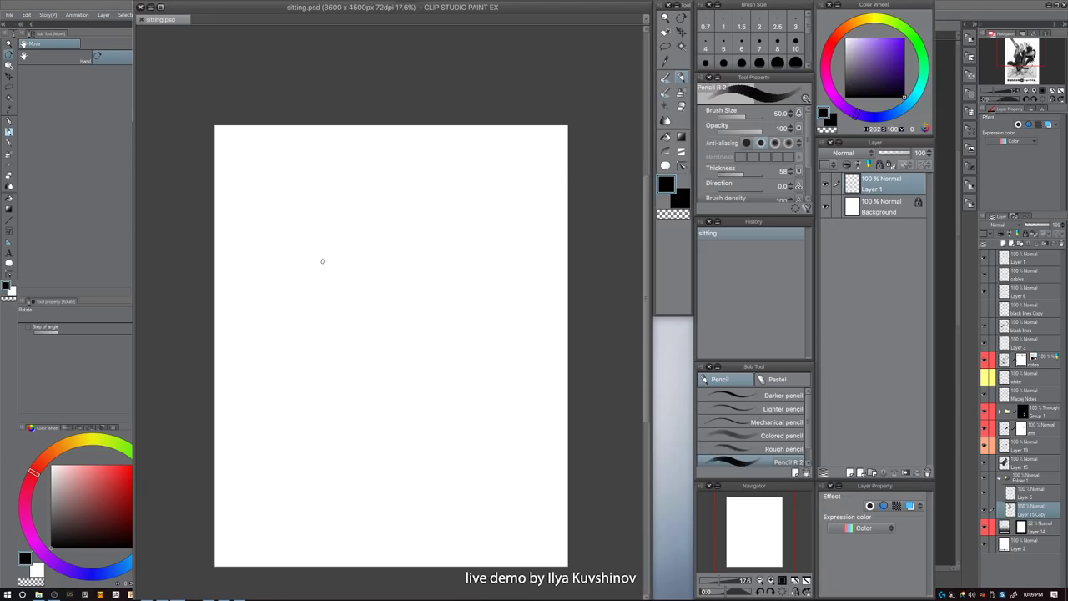
key("bracketleft")
key("bracketleft")
mouse_move(318, 274)
left_mouse_down()
mouse_move(367, 247)
mouse_move(444, 257)
mouse_move(469, 280)
mouse_move(462, 306)
left_mouse_up()
left_click_drag(318, 278, 378, 417)
mouse_move(395, 382)
left_mouse_down()
mouse_move(419, 460)
mouse_move(439, 483)
left_mouse_up()
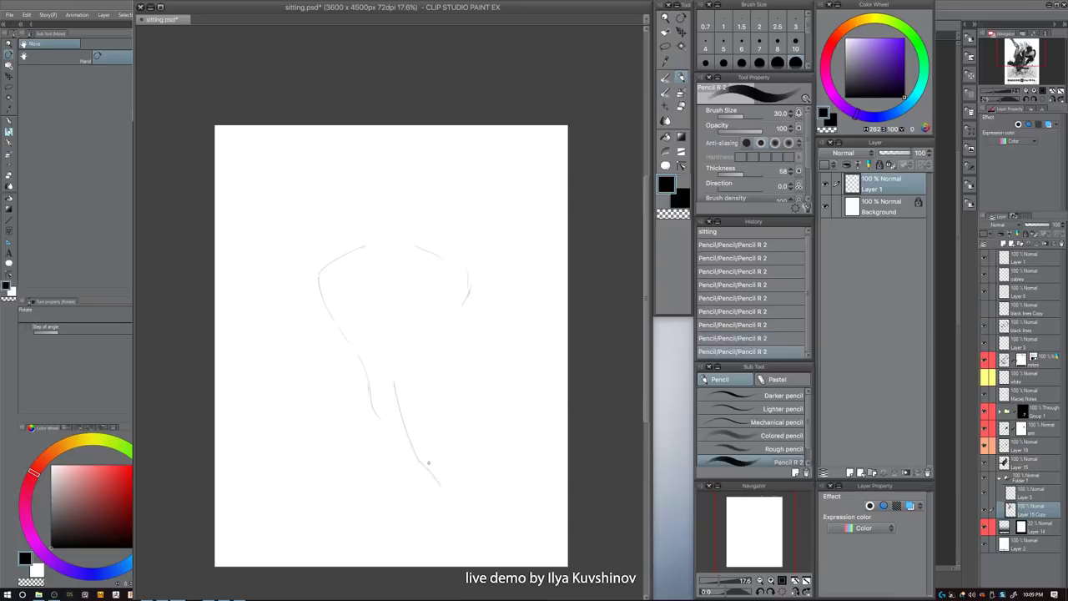
- Sketch the wrist and hanging hand with spread fingers at the end of the first arm, cleaning up stray marks
key("c")
mouse_move(425, 468)
left_mouse_down()
mouse_move(441, 485)
mouse_move(437, 509)
mouse_move(406, 497)
left_mouse_up()
key("c")
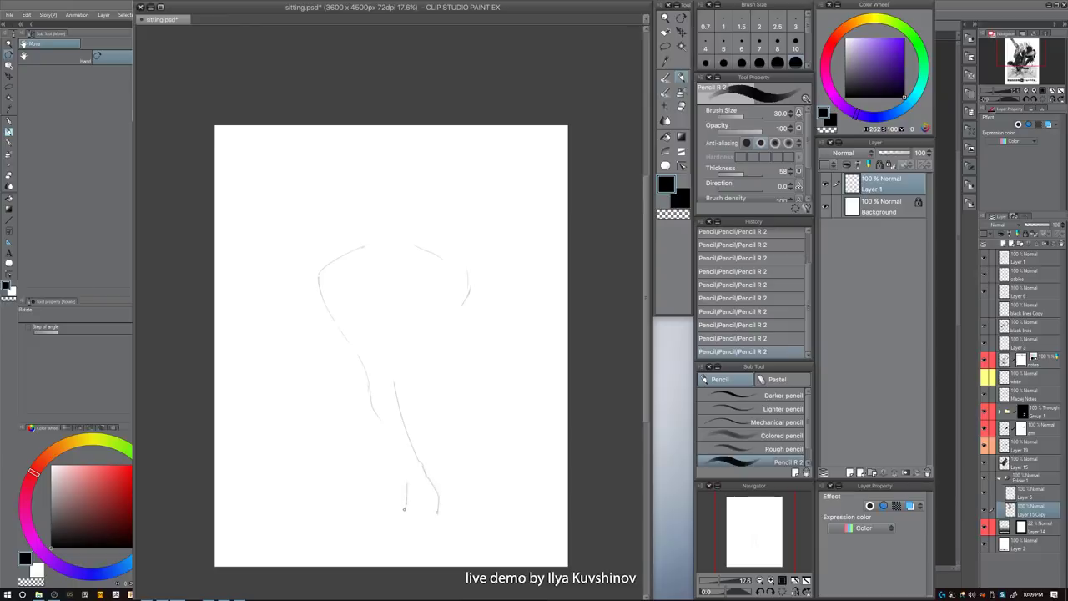
left_click_drag(395, 533, 406, 519)
left_click_drag(425, 523, 442, 543)
left_click_drag(441, 502, 436, 511)
key("ctrl+z")
key("ctrl+y")
key("c")
key("c")
key("c")
key("c")
- Complete the first arm's forearm and inner contour and start the inner line of the opposite upper arm
left_click_drag(379, 431, 394, 453)
left_click_drag(356, 318, 384, 364)
left_click_drag(436, 302, 431, 316)
key("c")
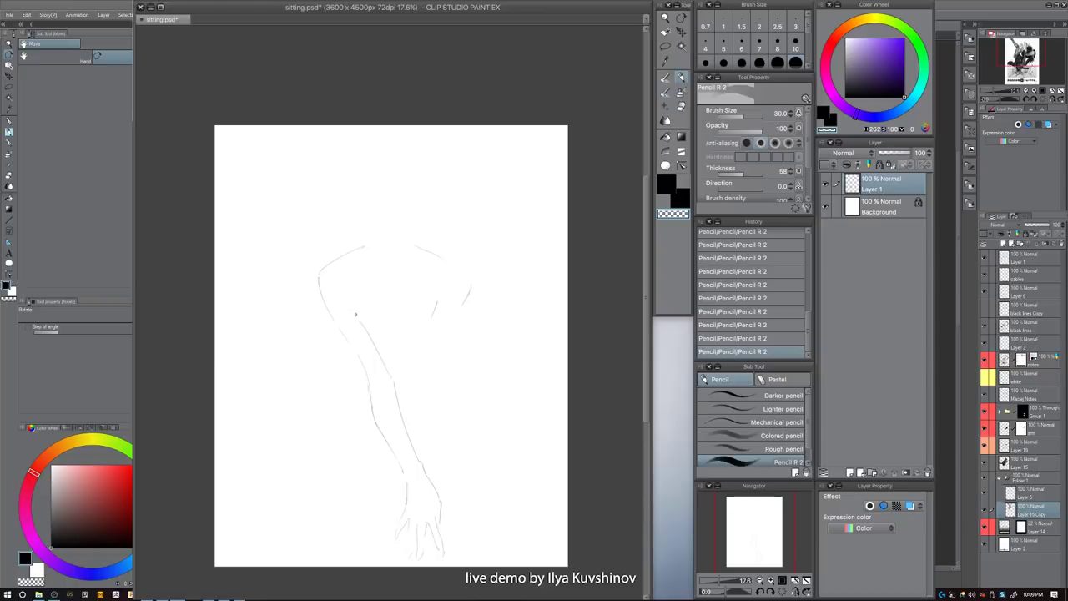
key("c")
left_click_drag(349, 305, 359, 321)
key("c")
key("c")
- Sketch the second forearm crossing behind the first and the curved upper contour of the right-hand knee
left_click_drag(430, 376, 413, 435)
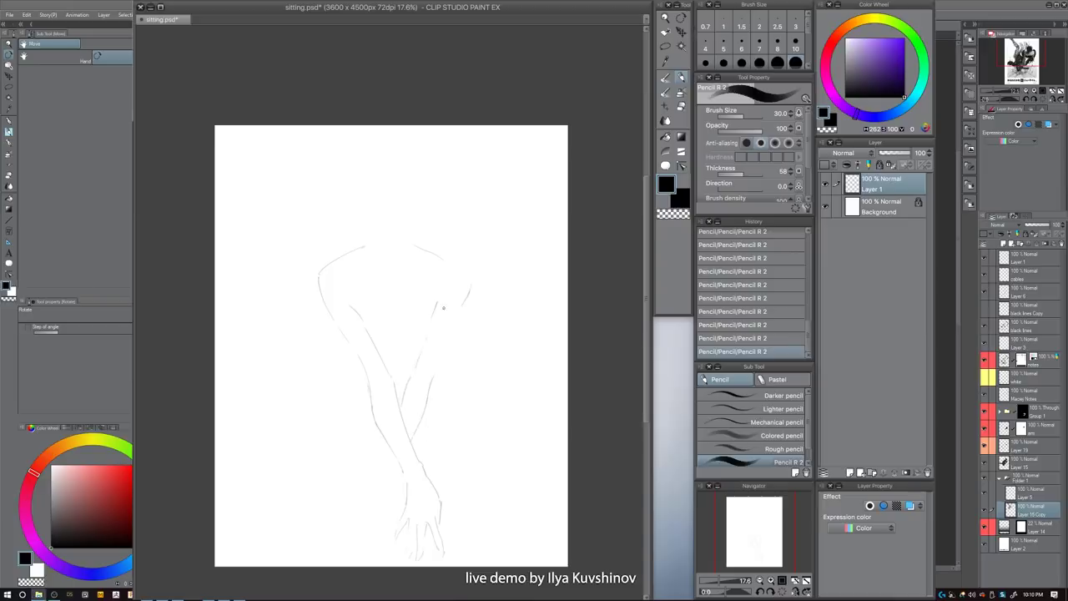
left_click_drag(432, 373, 478, 318)
key("c")
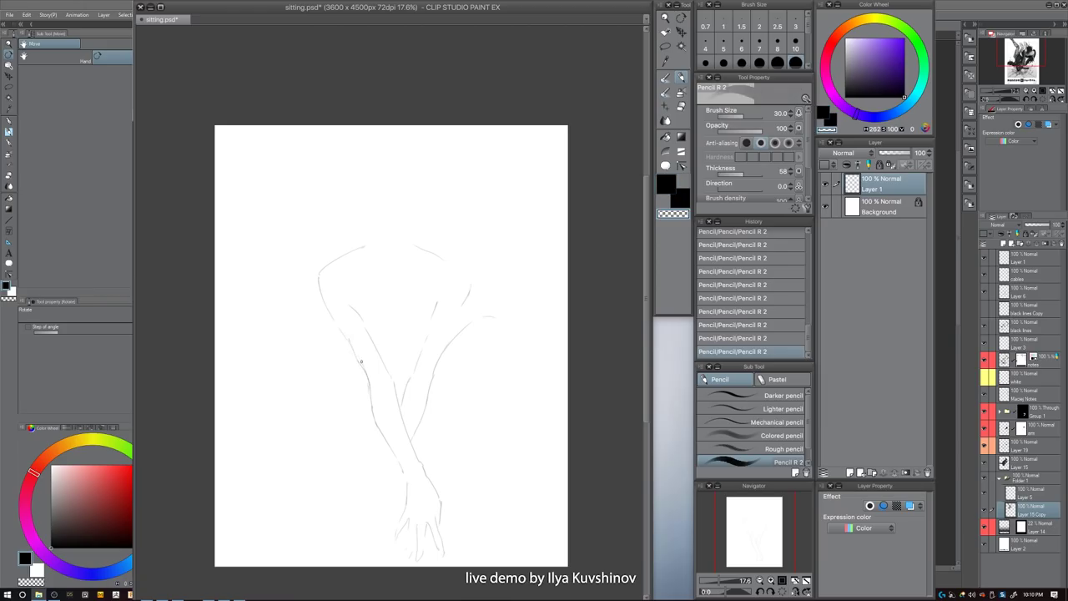
key("c")
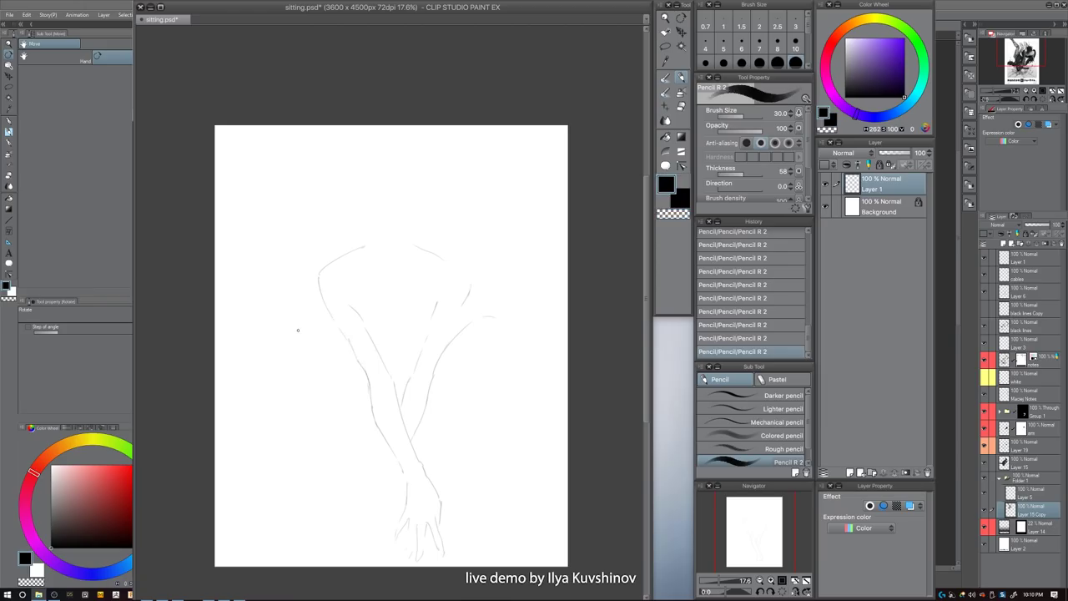
- Sketch the left-hand bent leg with its rounded knee, inner line and long outer shin contour
left_click_drag(278, 361, 281, 341)
left_click_drag(282, 375, 349, 450)
key("c")
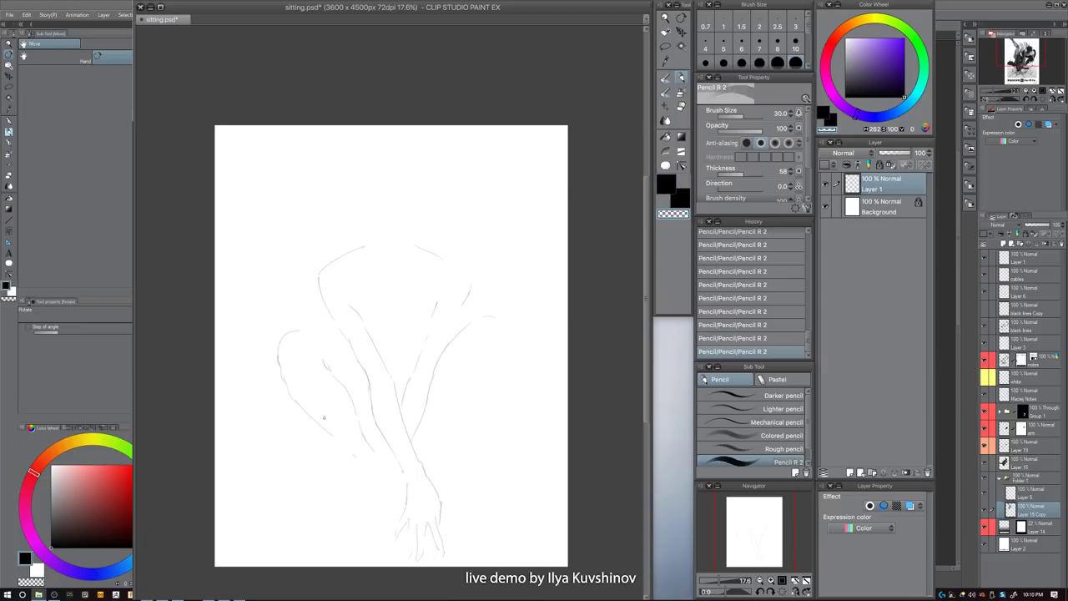
key("c")
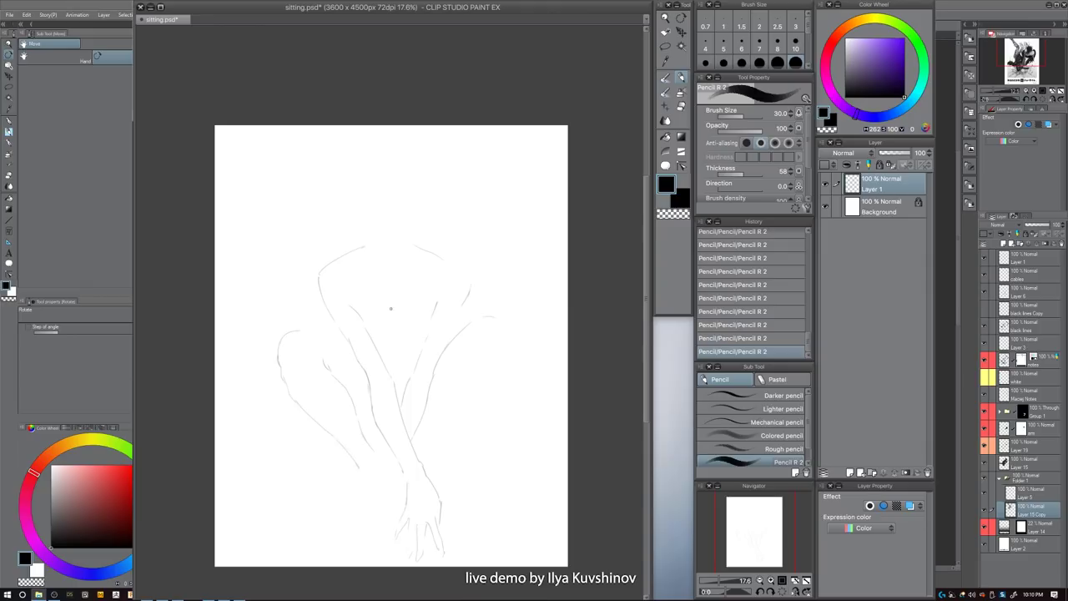
- Redraw the outer contour just below the left-hand knee and extend the knee's top line toward the arm
key("c")
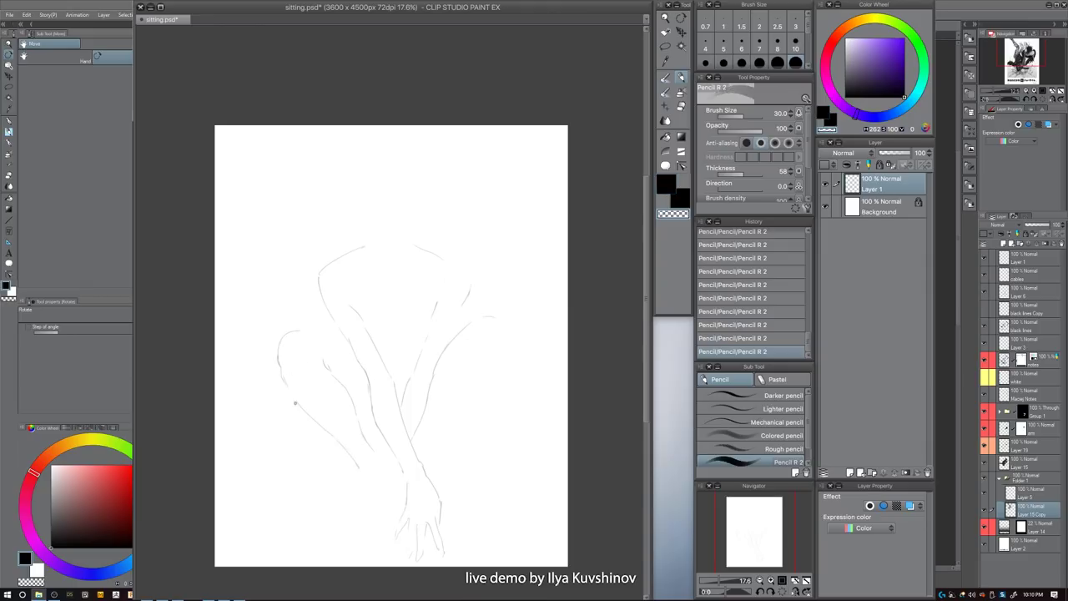
key("c")
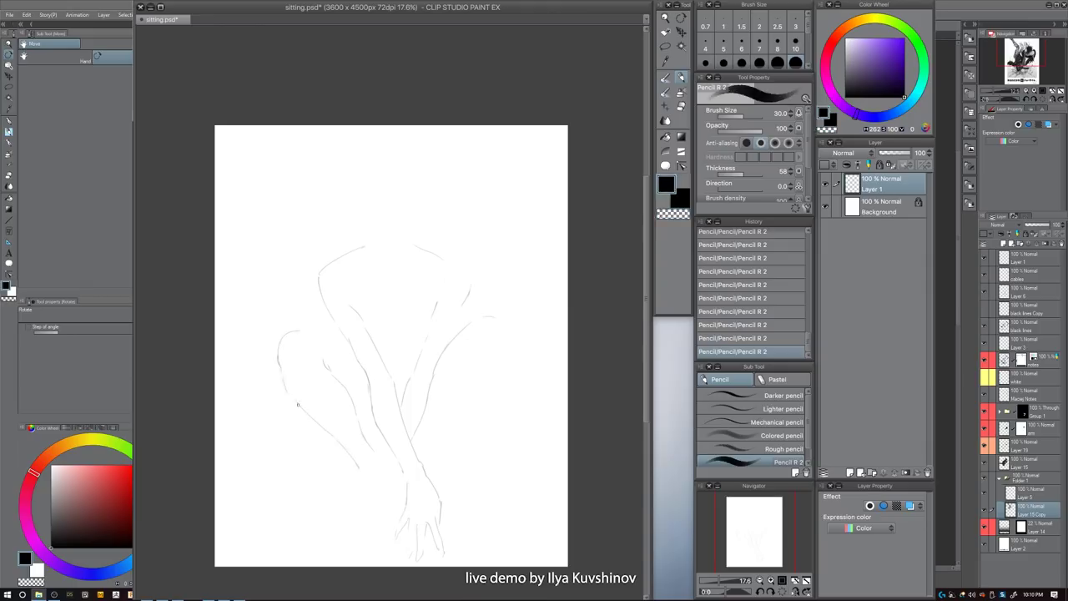
key("ctrl+z")
left_click_drag(283, 377, 298, 403)
left_click_drag(317, 334, 345, 348)
key("c")
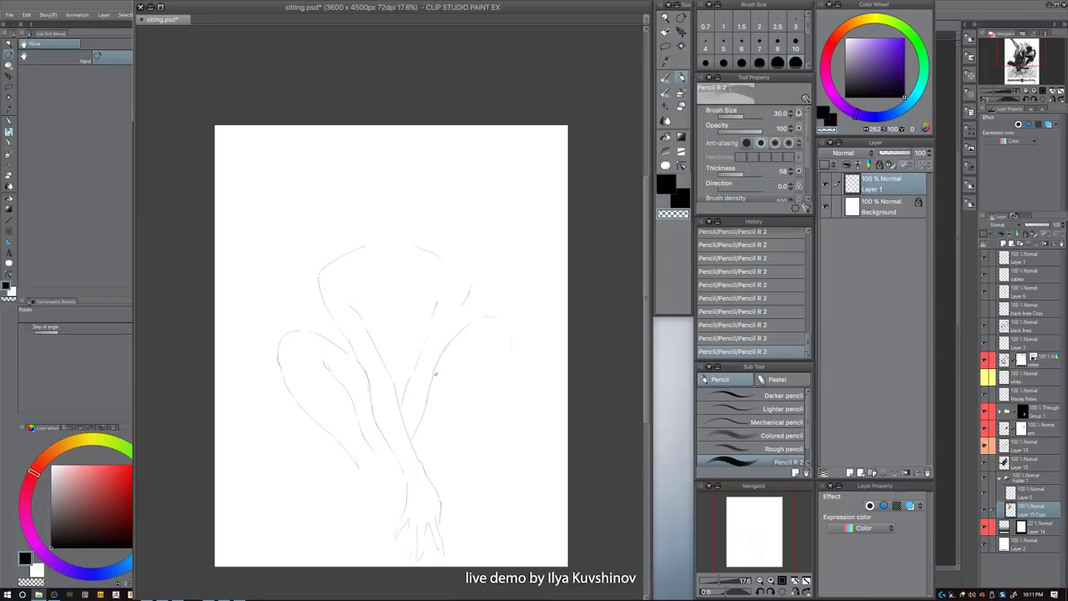
- Draw the inner knee and calf contours of both bent legs and mark the outer side of the right-hand knee
left_click_drag(434, 376, 431, 385)
key("c")
key("c")
key("c")
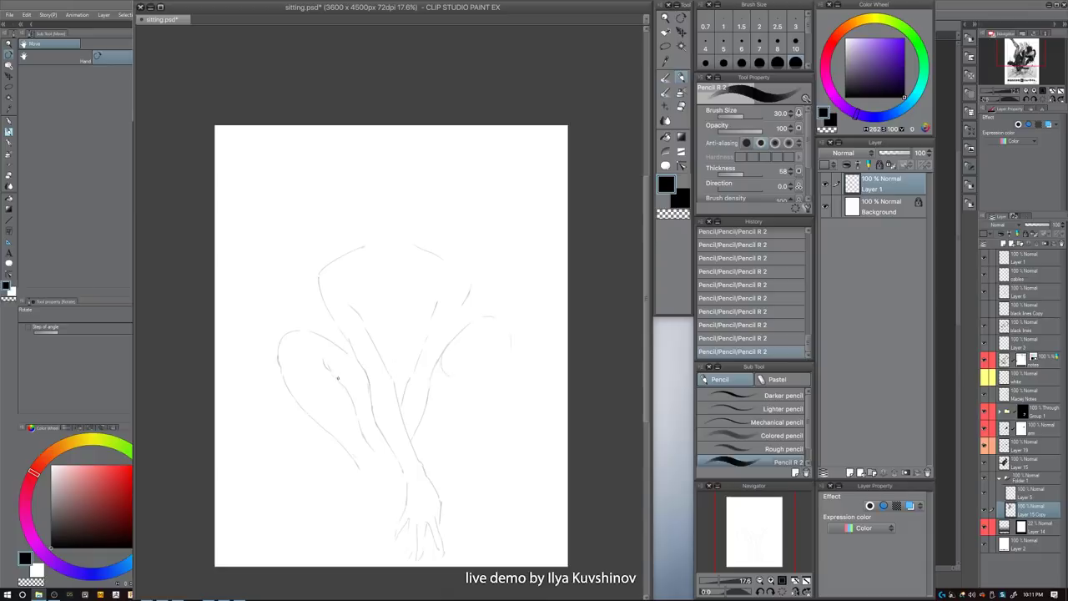
left_click_drag(336, 377, 349, 358)
left_click_drag(510, 336, 510, 351)
left_click_drag(448, 376, 444, 415)
left_click_drag(416, 431, 438, 443)
left_click_drag(372, 449, 387, 446)
- Draw the two lines of the tank top strap over the left-hand shoulder
left_click_drag(344, 256, 355, 299)
left_click_drag(351, 255, 372, 303)
key("ctrl+z")
key("ctrl+z")
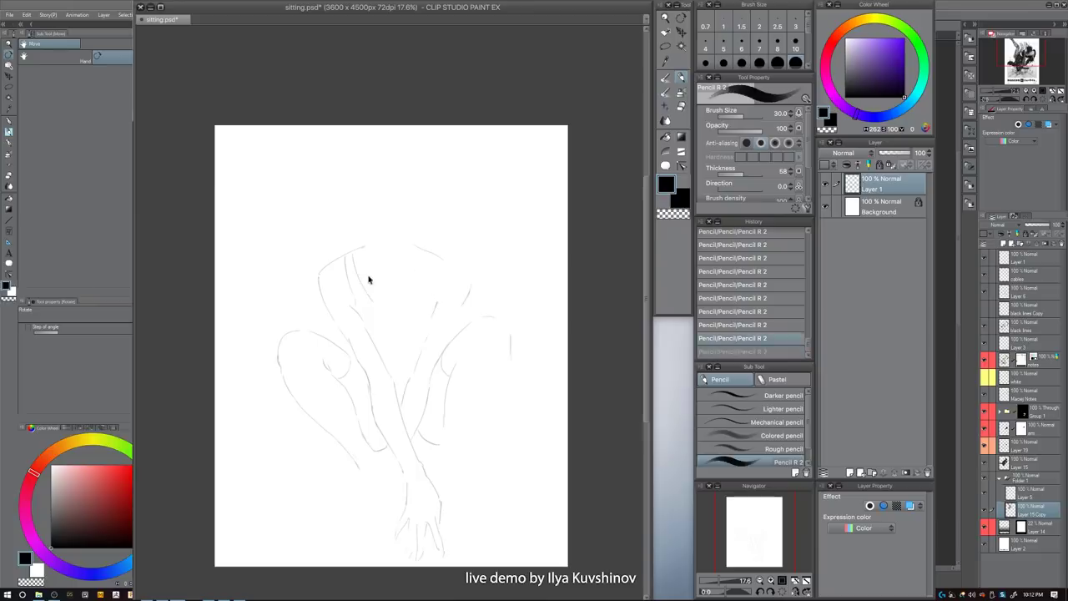
key("ctrl+y")
key("ctrl+y")
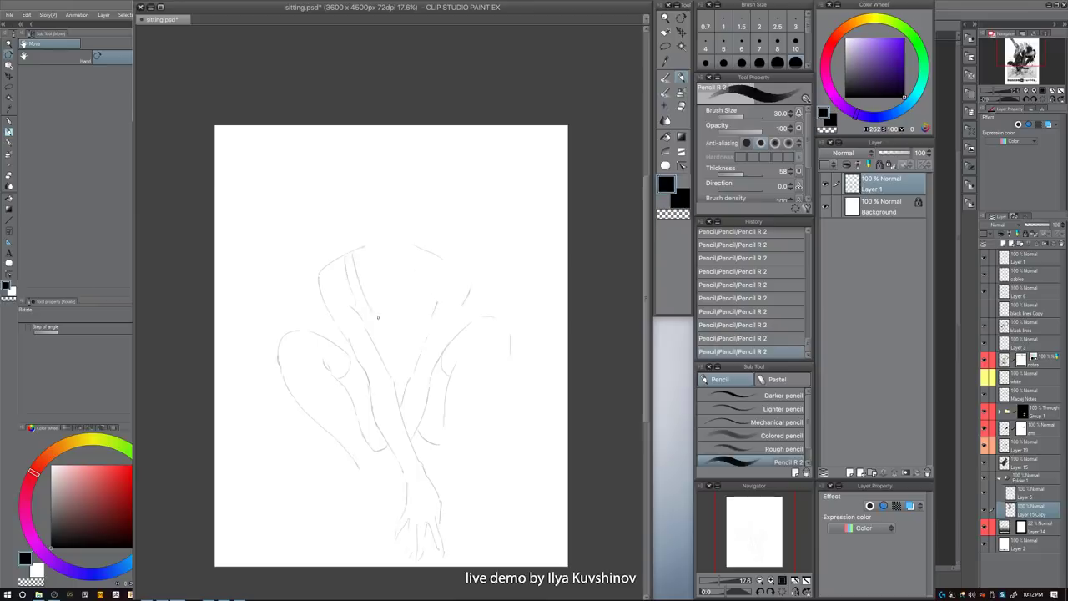
- Draw the top's right-hand strap and low neckline with small chest and collarbone accents
left_click_drag(425, 306, 408, 329)
left_click_drag(429, 293, 421, 309)
left_click_drag(450, 264, 441, 290)
key("ctrl+z")
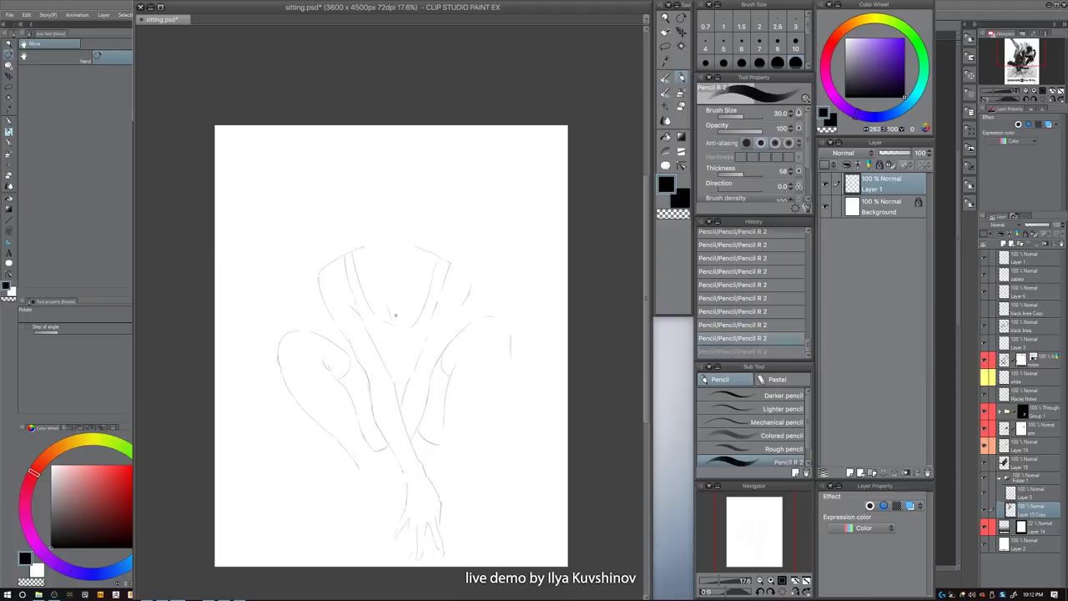
left_click_drag(394, 312, 396, 324)
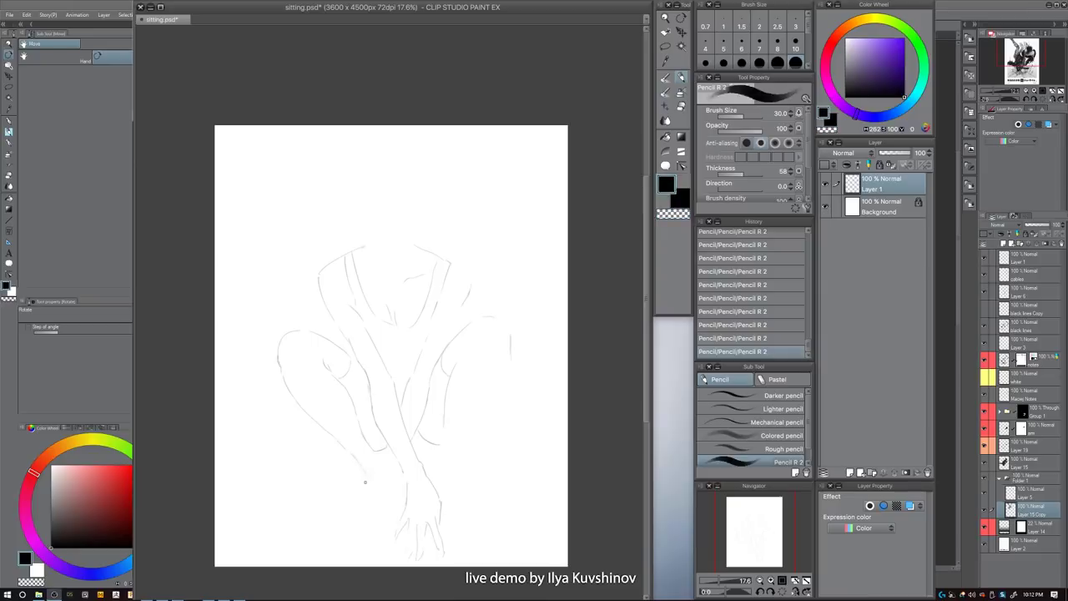
- Sketch the left-hand ankle and the second hand's wrist and fingers beside the first hand
left_click_drag(364, 471, 363, 509)
left_click_drag(391, 449, 382, 481)
left_click_drag(382, 534, 383, 551)
left_click_drag(402, 528, 406, 547)
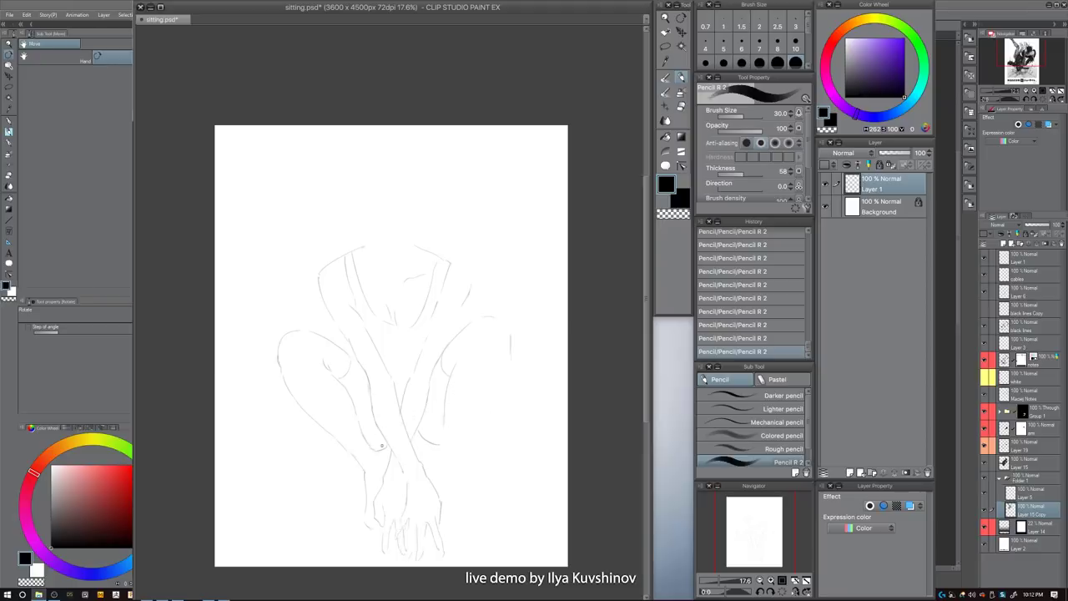
- Draw the outer contour of the right-hand leg from the knee down to the ankle, redoing the lower curve
key("c")
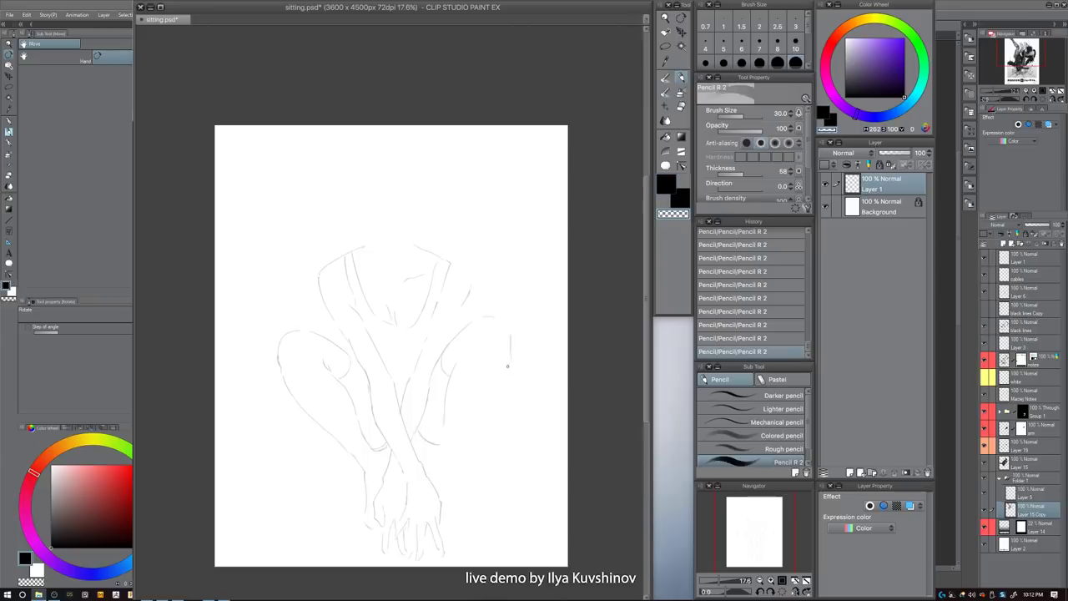
key("c")
mouse_move(508, 362)
left_mouse_down()
mouse_move(497, 409)
mouse_move(467, 449)
left_mouse_up()
key("ctrl+z")
key("ctrl+z")
left_click_drag(494, 408, 458, 461)
left_click_drag(453, 473, 458, 516)
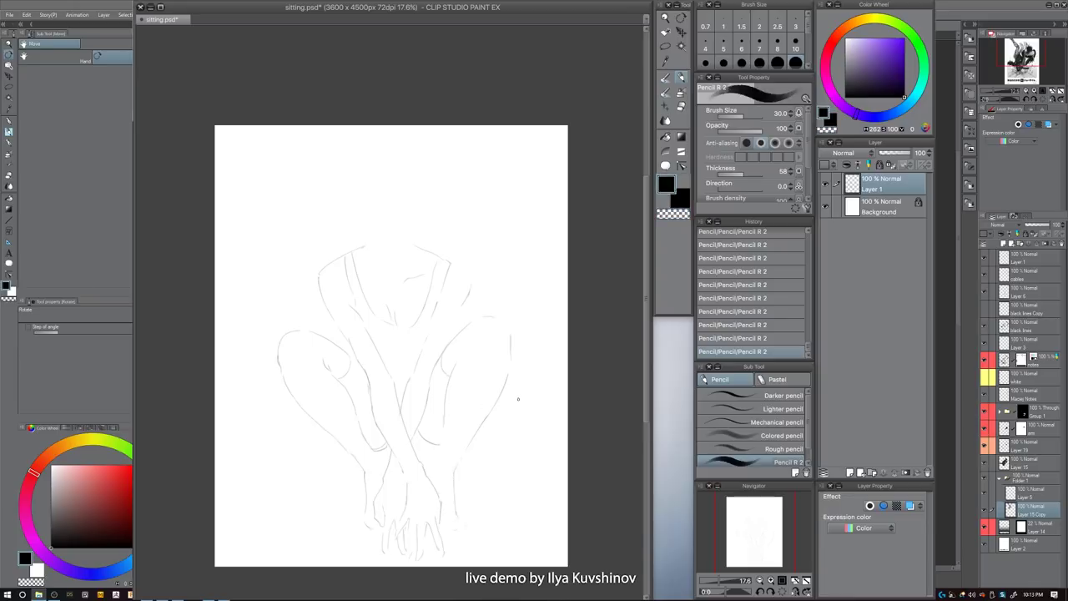
- Clean up and redraw the outer edge of the right-hand upper arm above the knee
key("c")
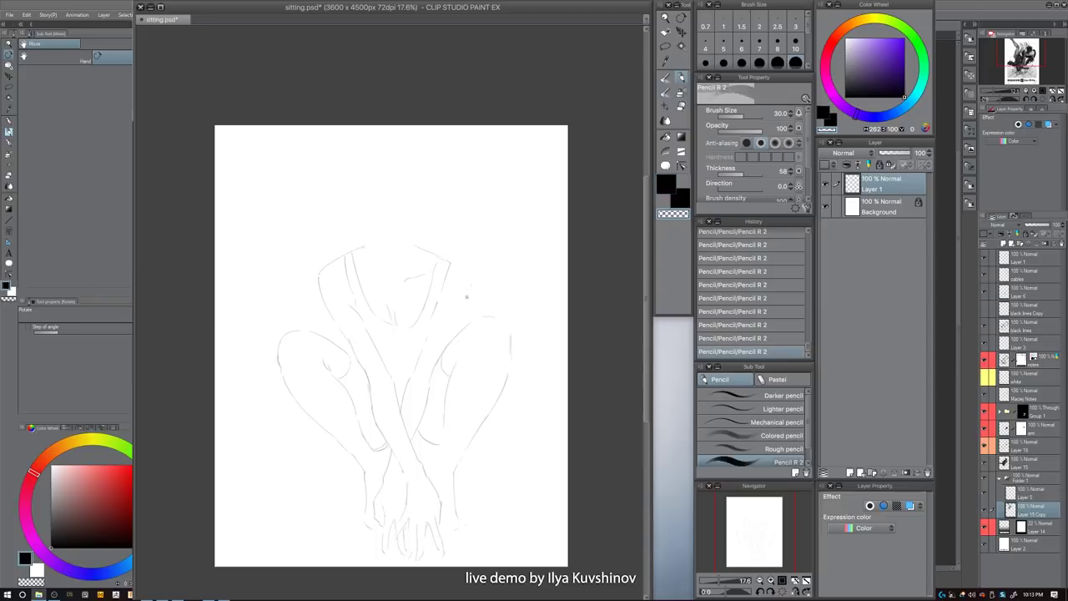
key("c")
left_click_drag(472, 290, 462, 320)
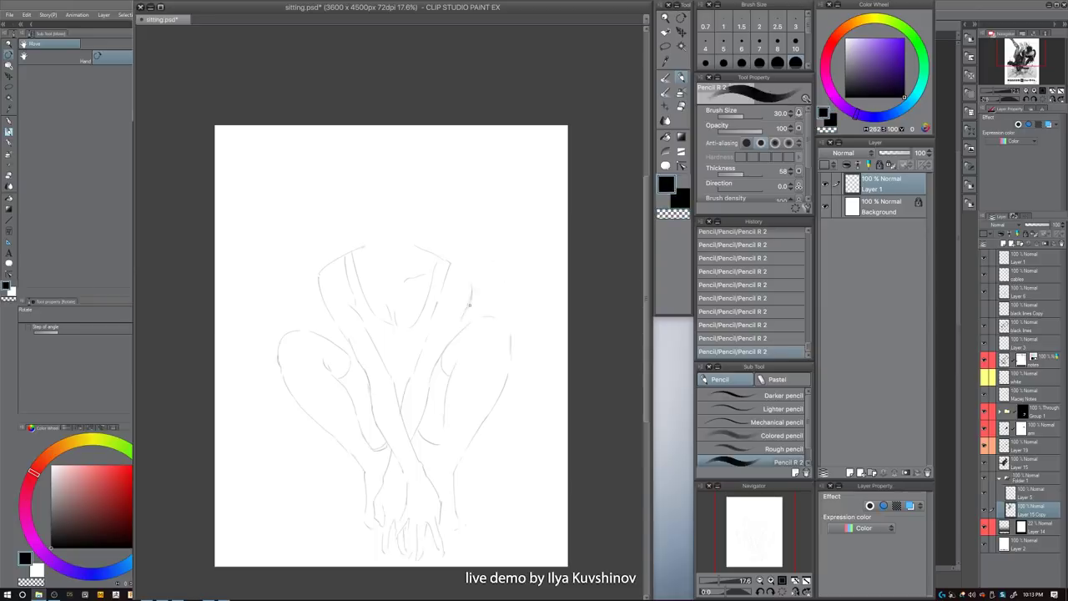
key("c")
key("c")
- Sketch the neck line, the jaw and the rounded outline of the head above the shoulders
left_click_drag(364, 244, 373, 218)
mouse_move(372, 167)
left_mouse_down()
mouse_move(400, 148)
mouse_move(443, 159)
mouse_move(384, 160)
mouse_move(369, 173)
left_mouse_up()
key("c")
mouse_move(402, 148)
left_mouse_down()
mouse_move(376, 171)
mouse_move(398, 145)
mouse_move(367, 196)
mouse_move(381, 157)
mouse_move(423, 131)
mouse_move(409, 142)
mouse_move(472, 151)
mouse_move(431, 151)
left_mouse_up()
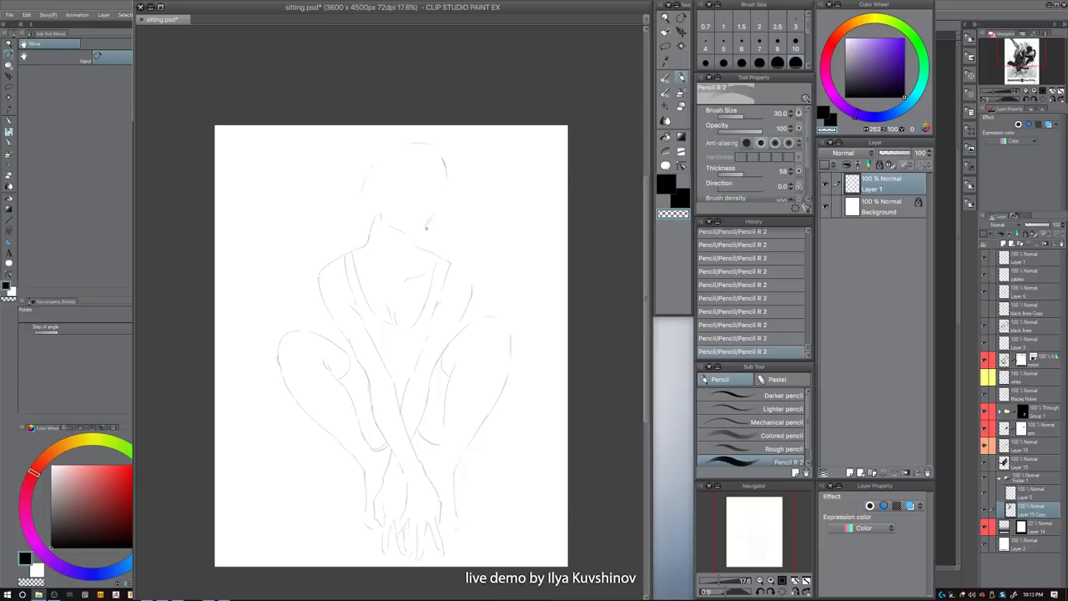
- Draw the mouth on the lower face and clean up the surrounding lines
key("c")
left_click_drag(399, 213, 415, 215)
key("ctrl+z")
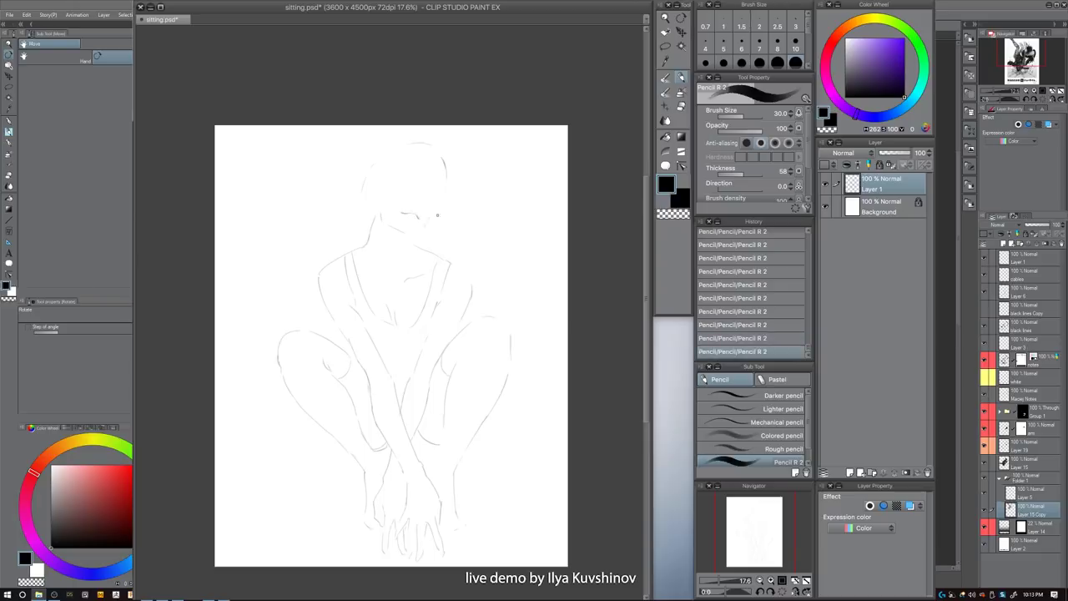
key("c")
key("c")
- Draw both eyes with the brows and add fringe strands over the forehead
left_click_drag(399, 183, 414, 190)
left_click_drag(429, 195, 435, 199)
left_click_drag(421, 168, 432, 190)
key("c")
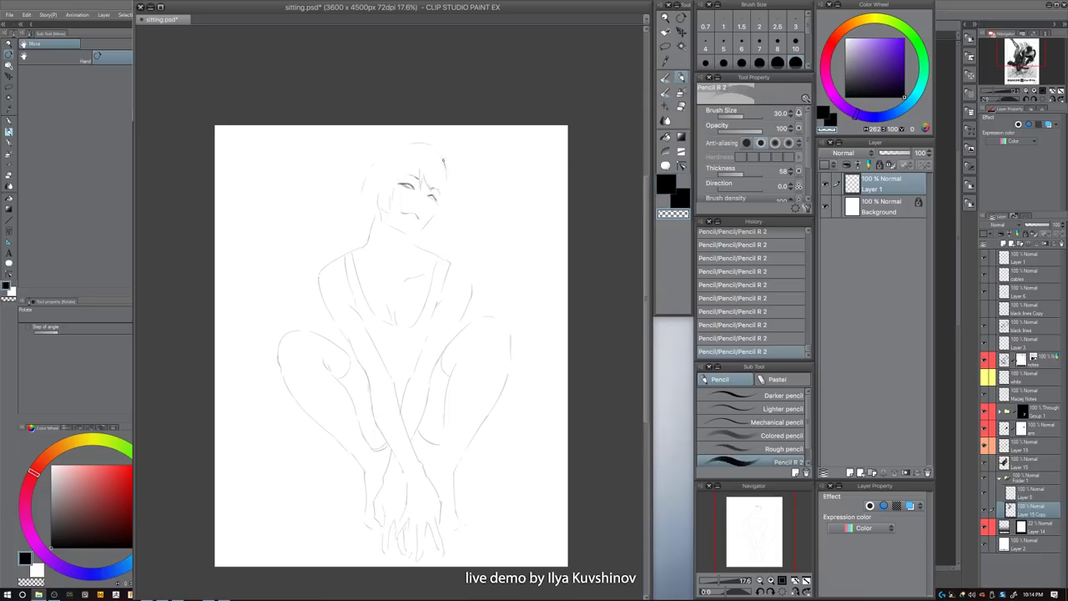
- Redraw the left-hand neck line and outline the hair from its lower tip up to the crown
key("c")
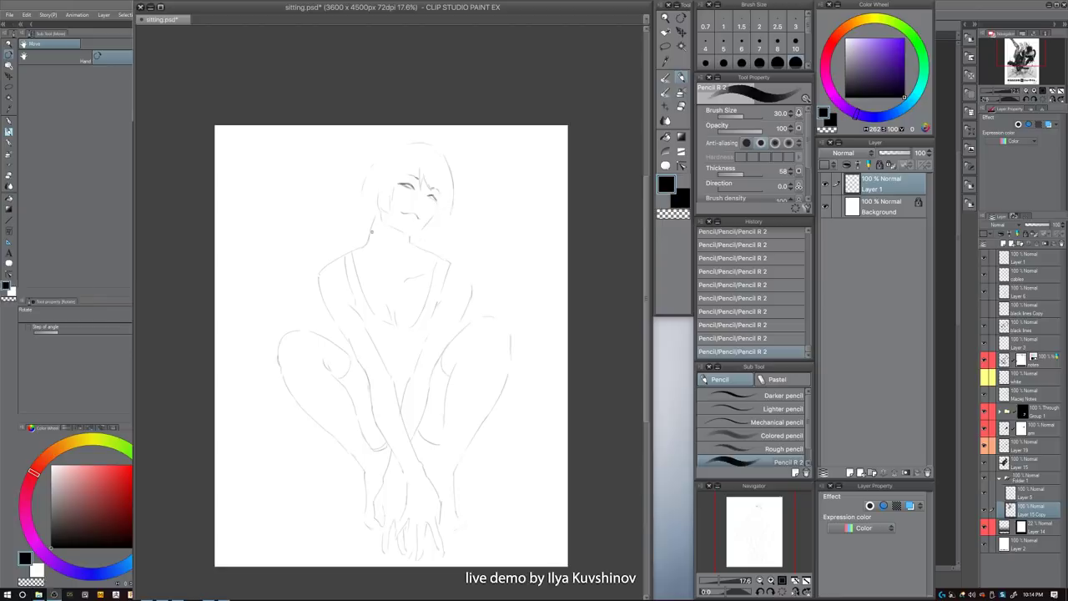
mouse_move(373, 223)
left_mouse_down()
mouse_move(368, 254)
mouse_move(367, 244)
left_mouse_up()
key("c")
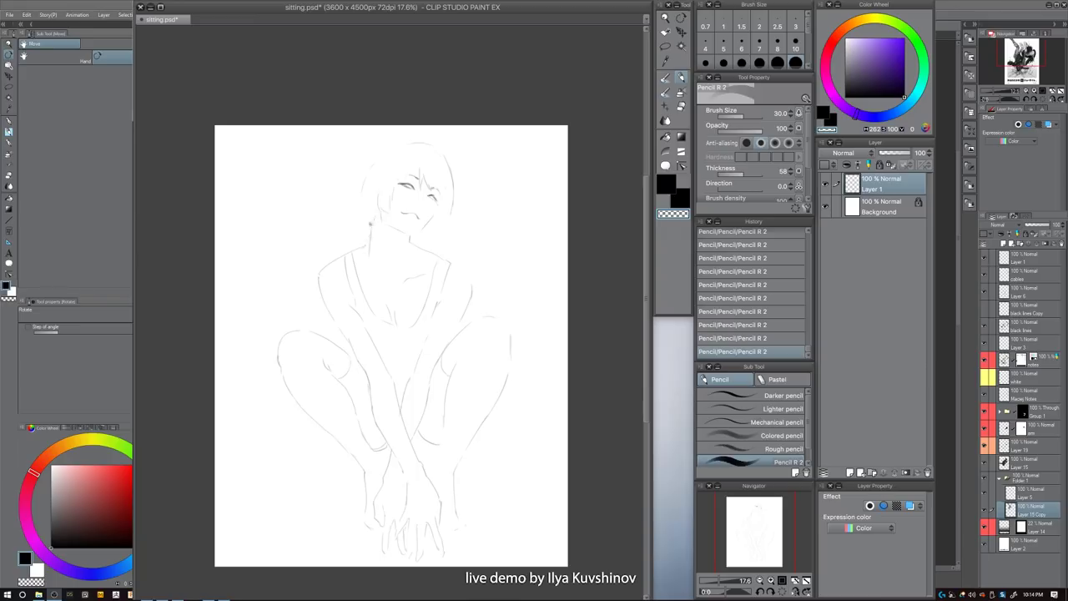
key("c")
left_click_drag(367, 182, 361, 225)
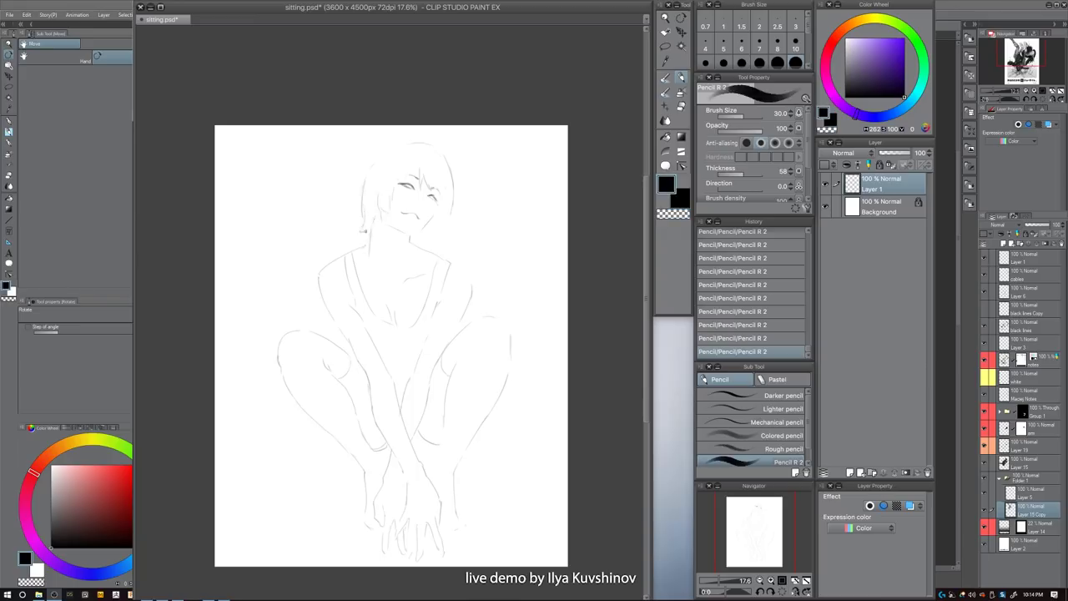
left_click_drag(361, 183, 399, 147)
- Draw the ear beside the left-hand hair line and tidy the strokes around it
key("c")
key("c")
key("c")
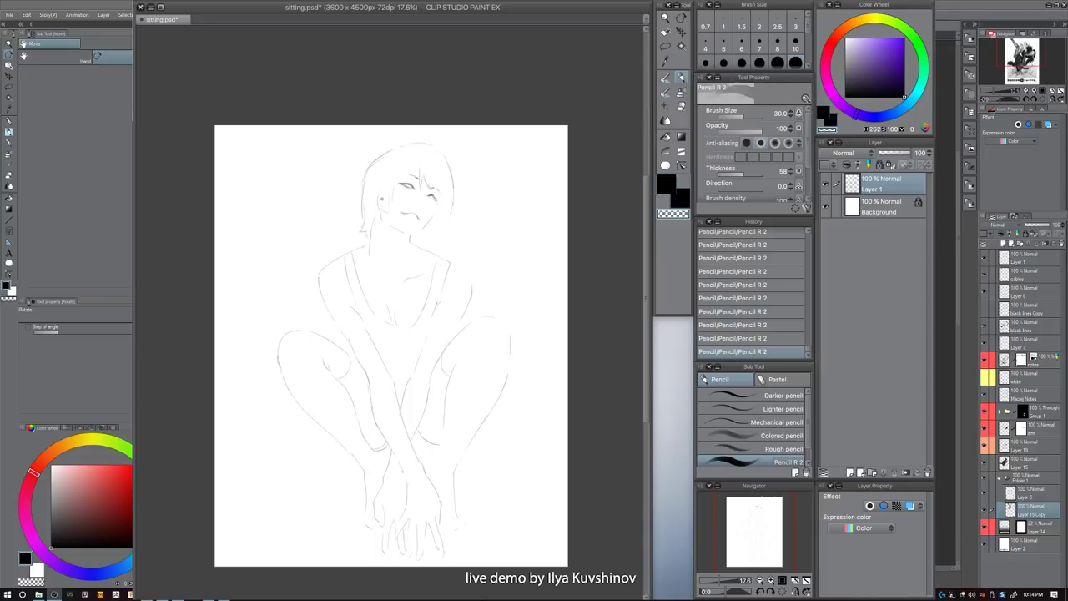
key("c")
key("ctrl+z")
key("c")
key("ctrl+y")
key("c")
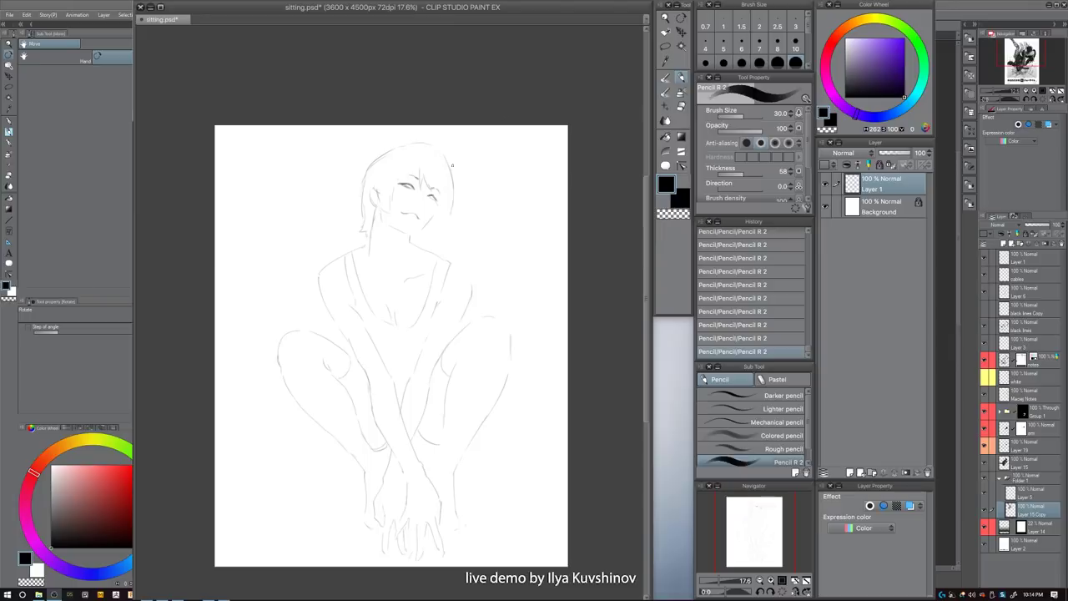
- Draw the pointed hair ends beside the jaw on the right-hand side of the head
mouse_move(423, 232)
left_mouse_down()
mouse_move(432, 243)
mouse_move(447, 231)
left_mouse_up()
key("c")
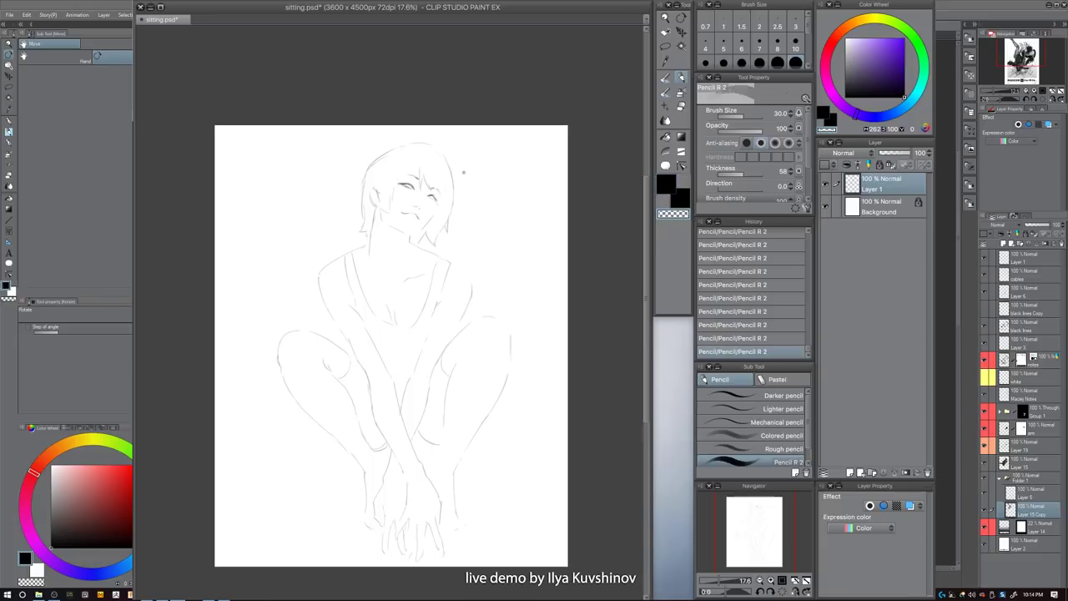
key("c")
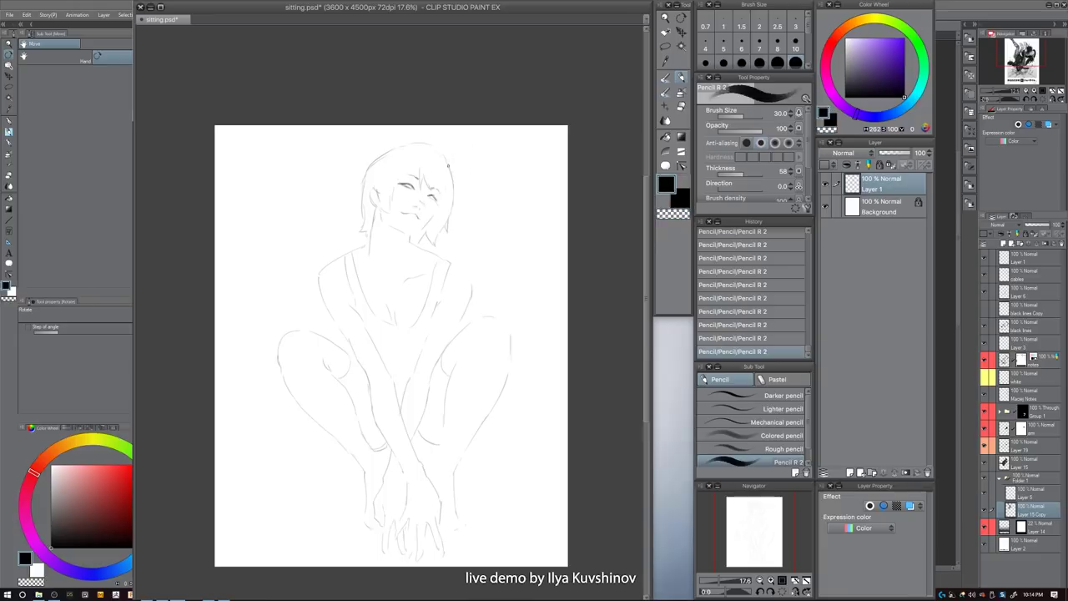
- Refine the right-hand eye and the nearby facial lines, erasing and redrawing small strokes
key("ctrl+z")
key("ctrl+z")
key("c")
key("c")
left_click_drag(431, 195, 426, 199)
key("c")
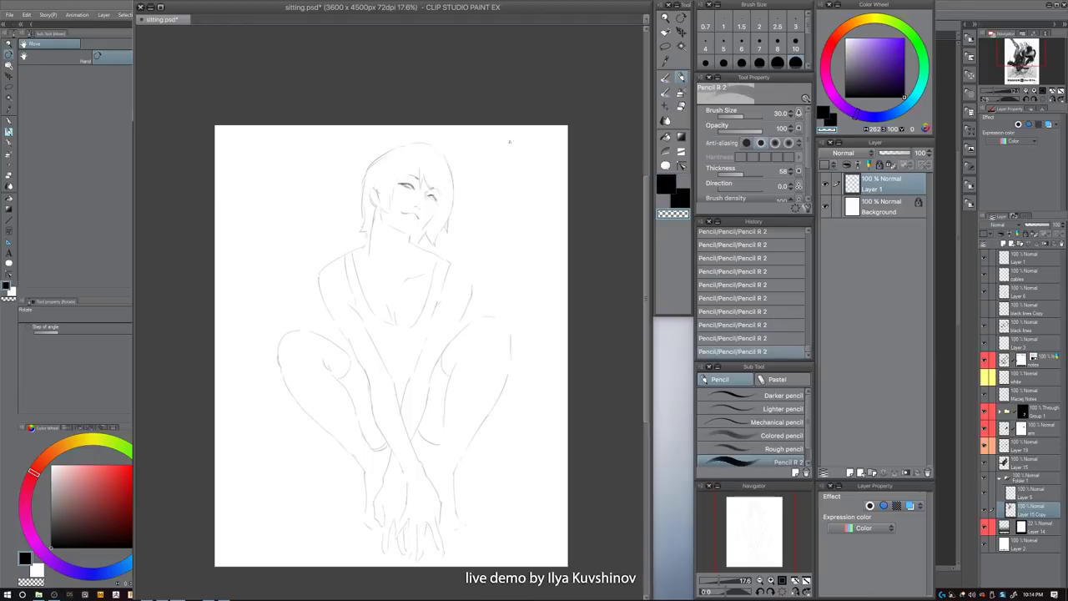
key("c")
left_click_drag(432, 193, 438, 201)
key("ctrl+z")
key("c")
key("c")
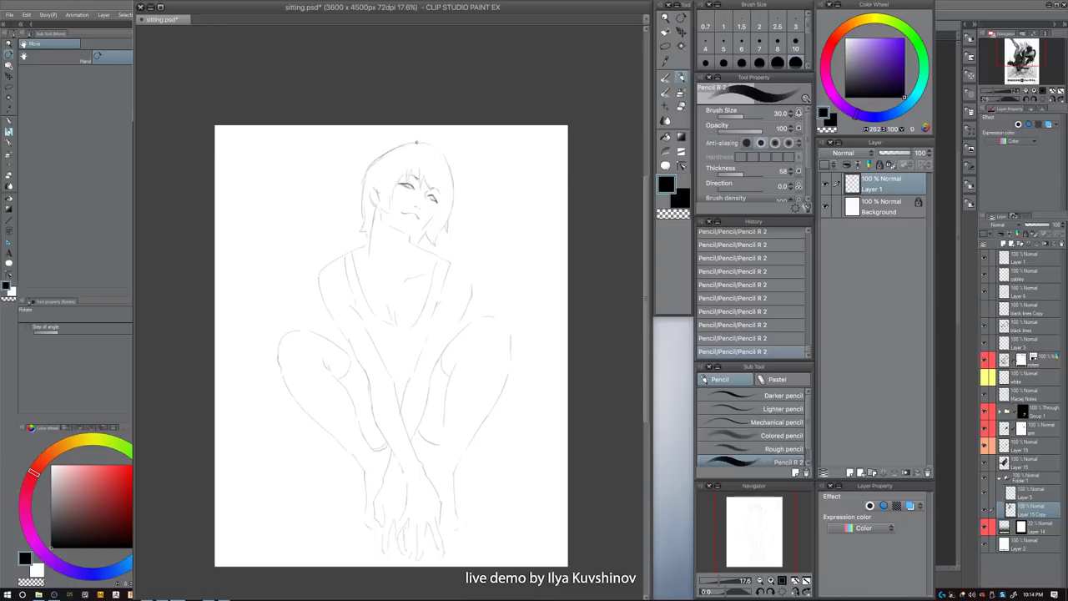
- Rework the hair lines along the crown and right-hand side of the head, undoing the unwanted strokes
key("c")
key("c")
mouse_move(434, 149)
left_mouse_down()
mouse_move(455, 177)
mouse_move(451, 202)
mouse_move(425, 209)
left_mouse_up()
key("c")
key("c")
key("ctrl+z")
key("c")
key("c")
key("ctrl+z")
key("ctrl+z")
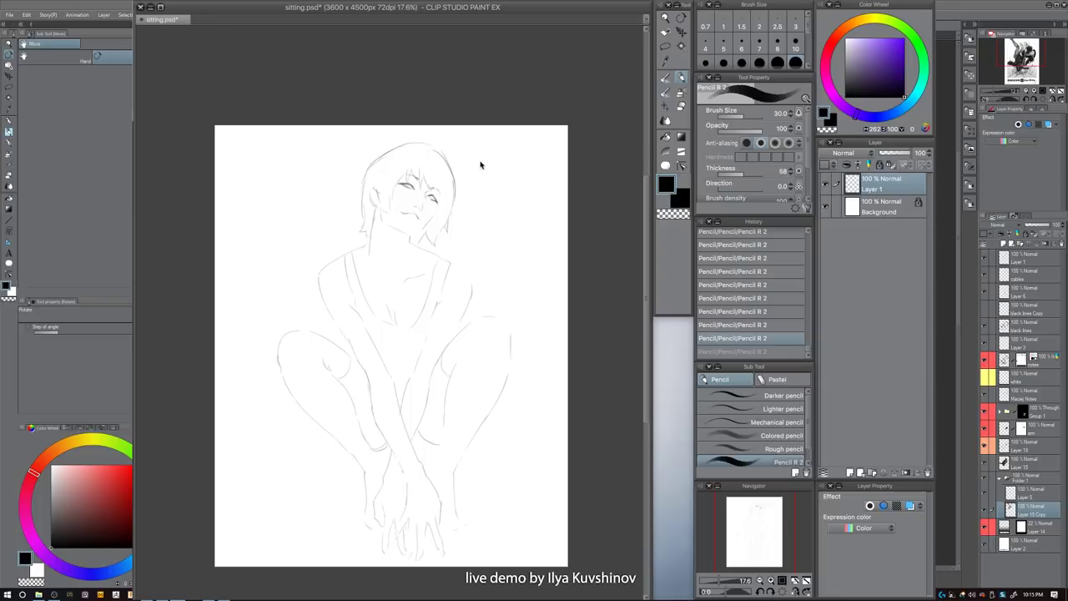
- Rework the small nose strokes, undoing, erasing and redrawing them with the Pencil R 2 at size 30
key("c")
key("c")
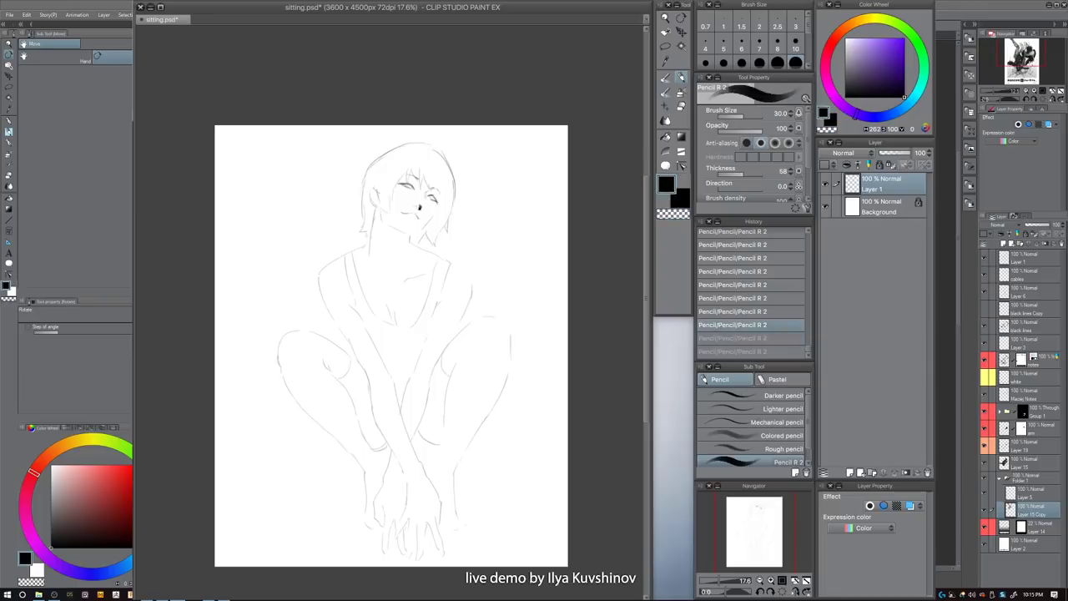
left_click_drag(419, 208, 421, 204)
key("ctrl+z")
key("c")
key("ctrl+y")
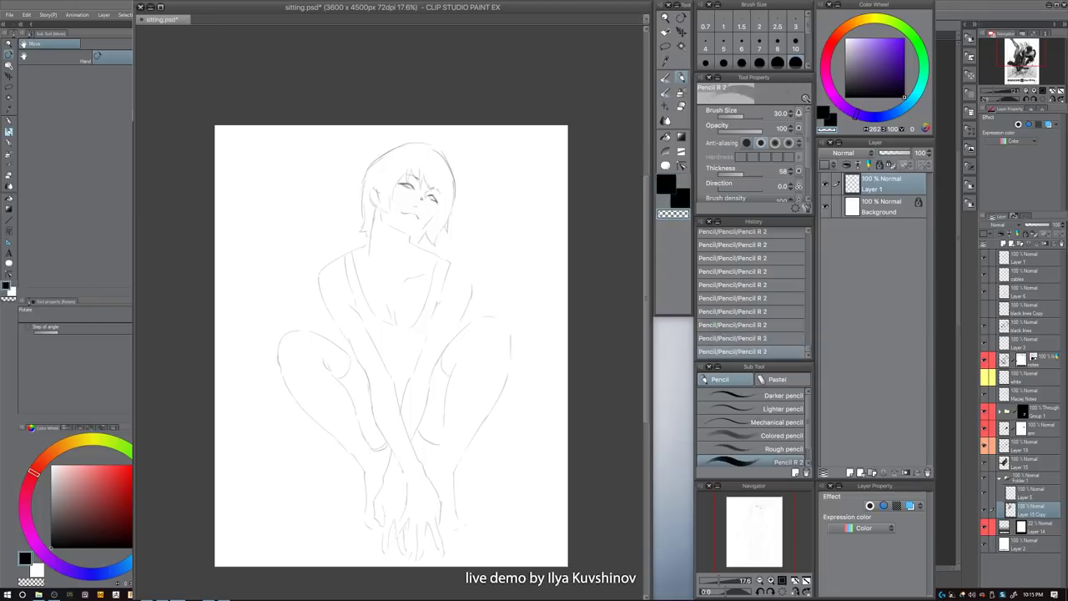
key("c")
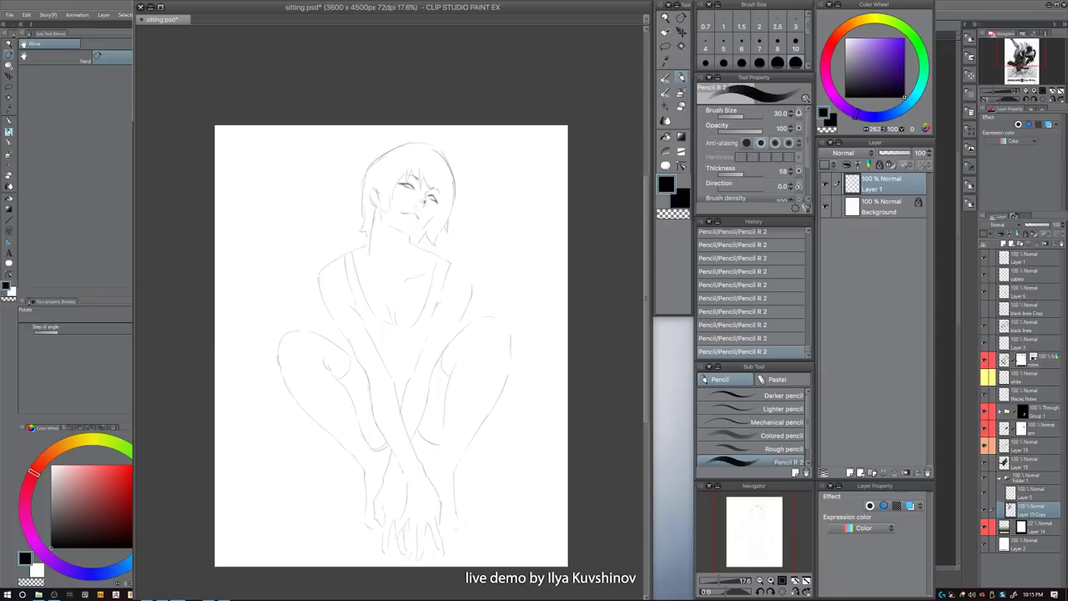
key("c")
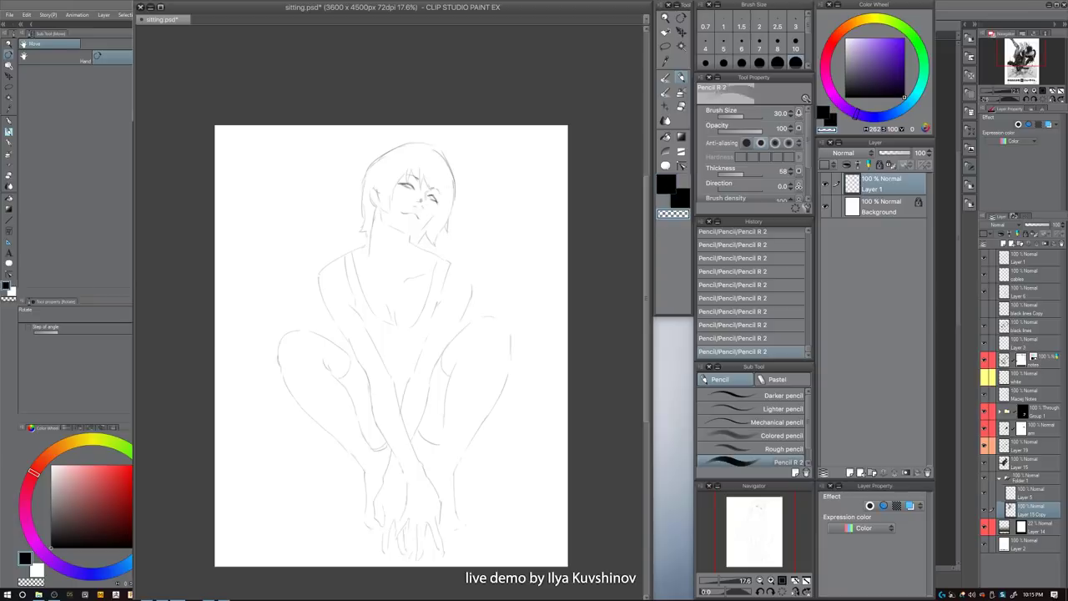
key("c")
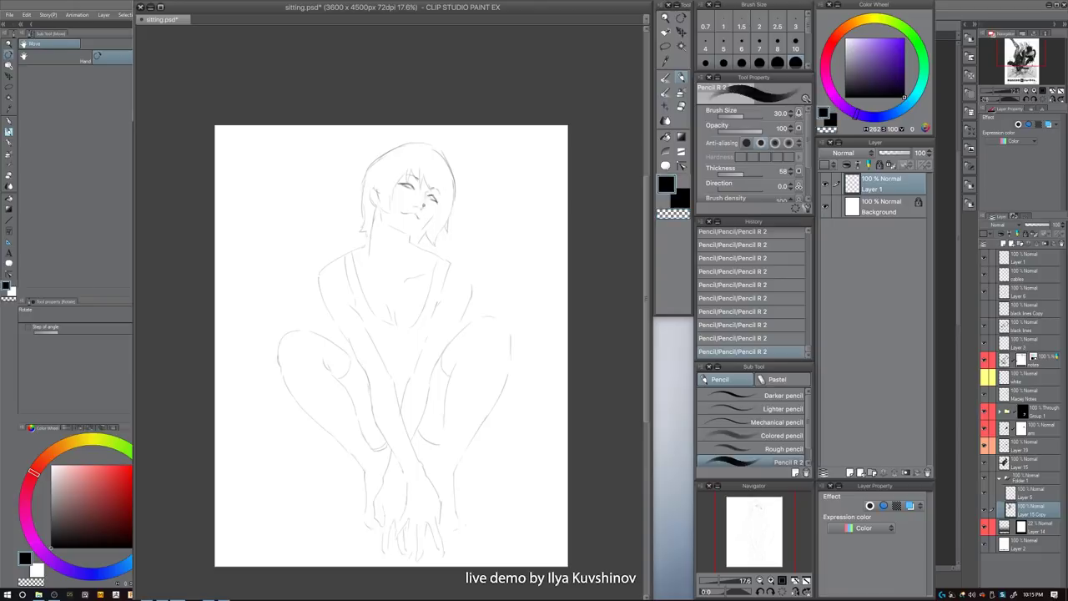
- Touch up the right-hand eye and draw the jaw line from the left-hand cheek towards the chin
key("c")
key("c")
key("c")
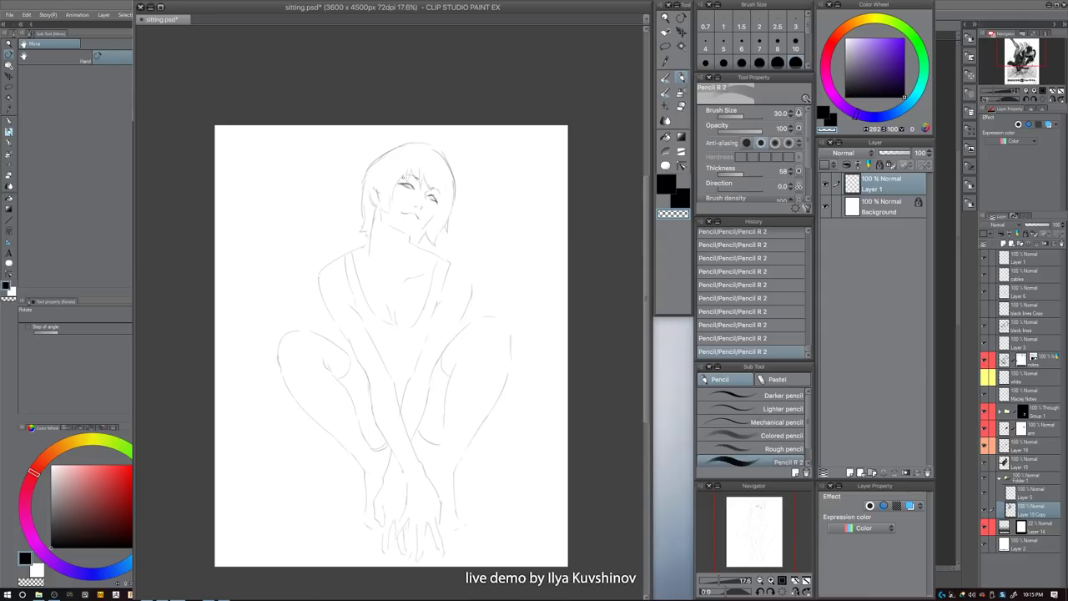
key("c")
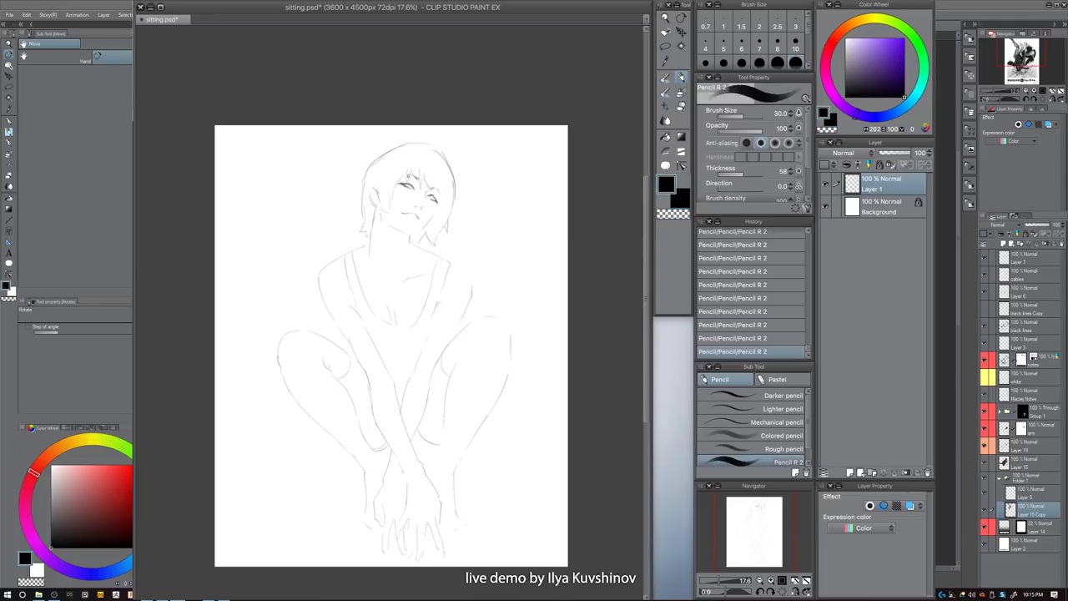
key("ctrl+z")
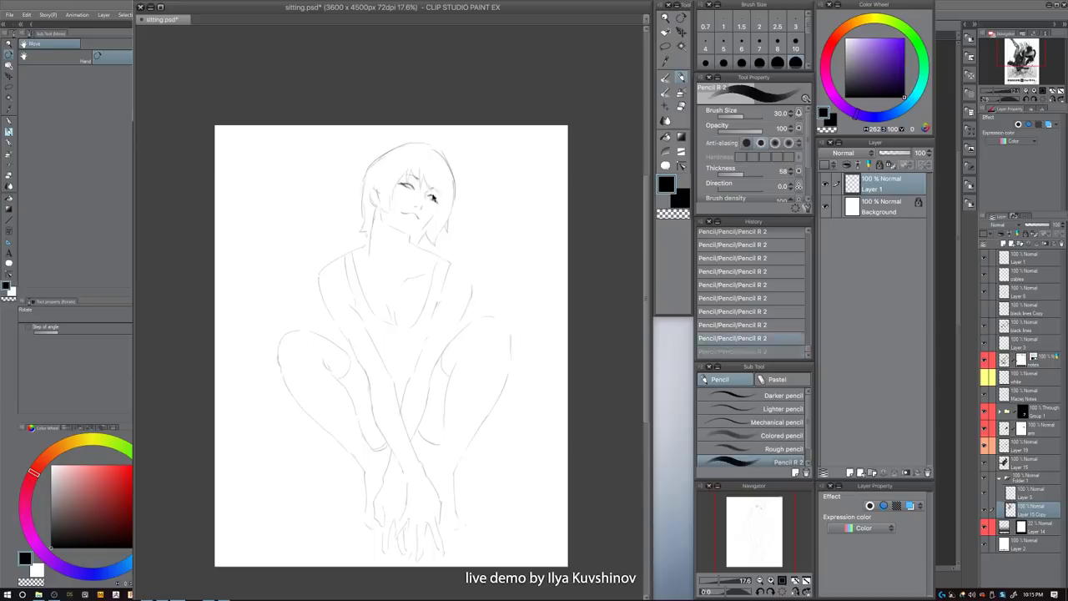
mouse_move(430, 195)
left_mouse_down()
mouse_move(436, 202)
mouse_move(387, 225)
left_mouse_up()
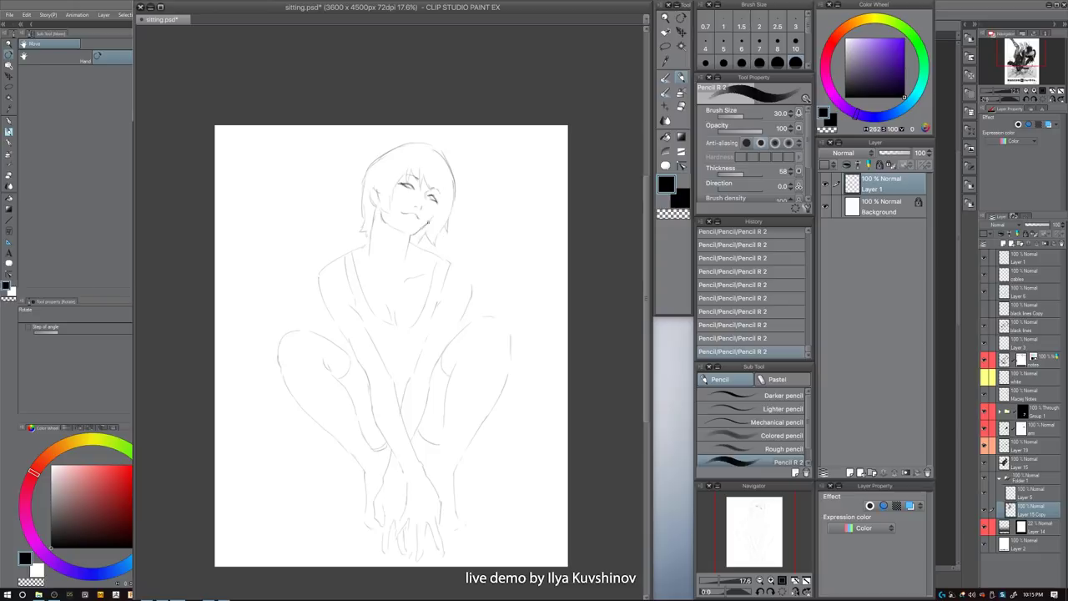
- Refine the mouth by darkening its corners, alternating between drawing and erasing with the pencil
key("c")
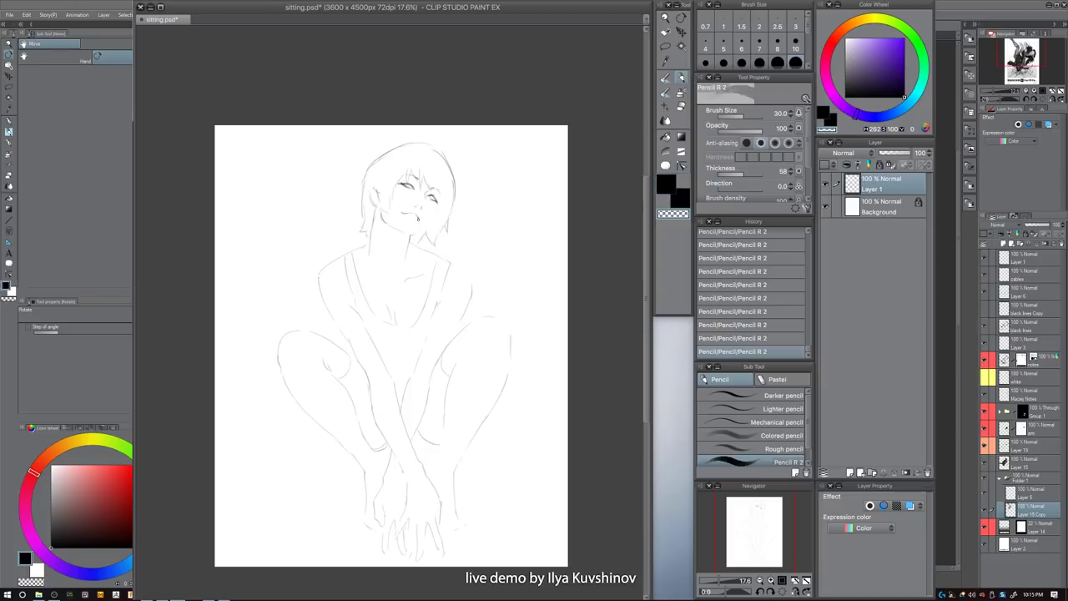
key("c")
key("c")
key("c")
key("c")
key("c")
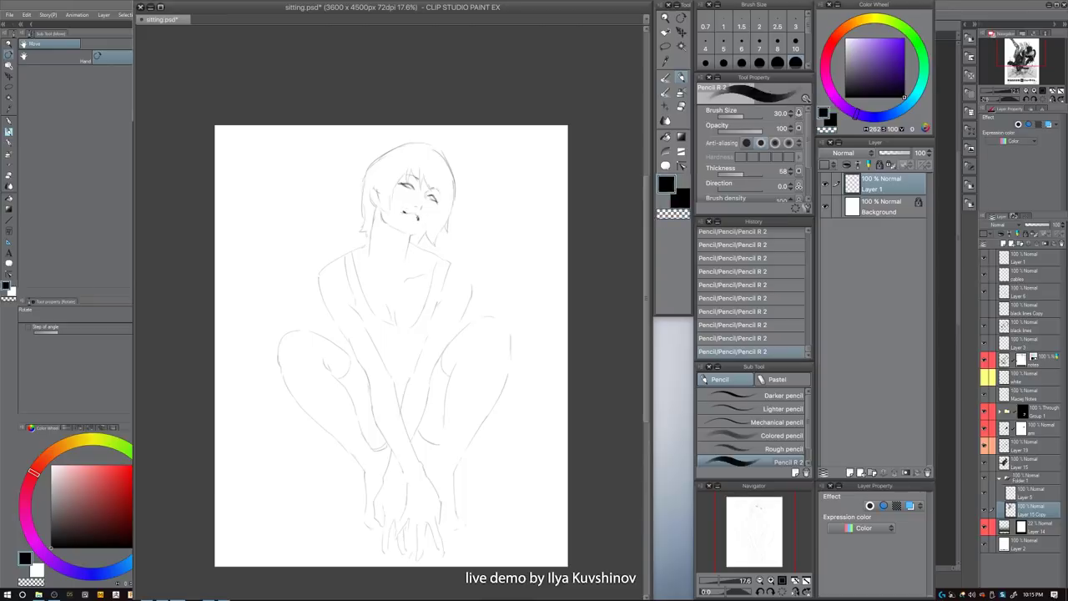
key("c")
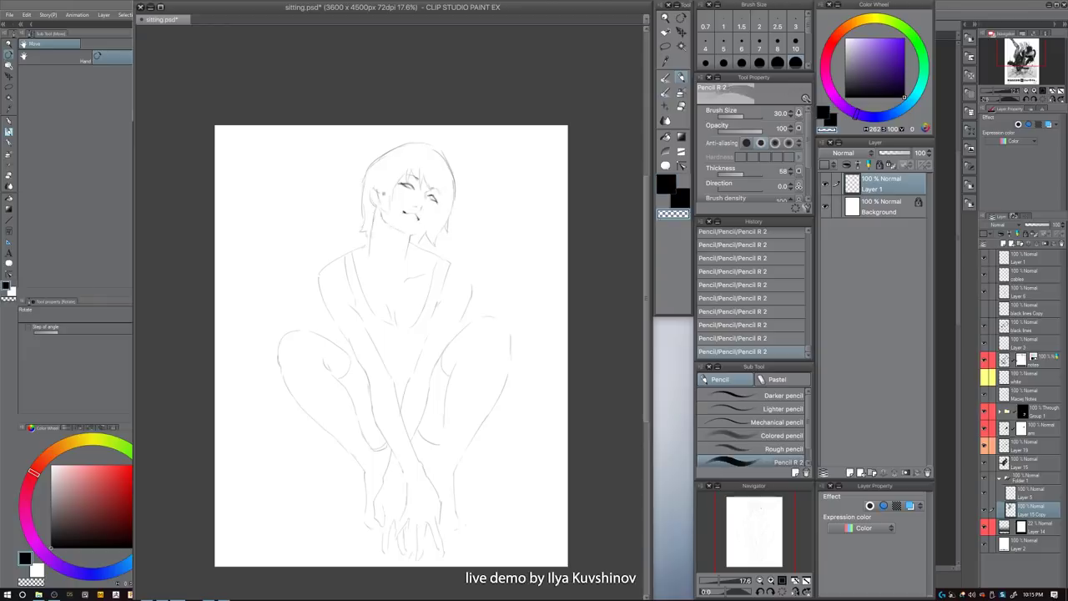
- Darken the ear line beside the left-hand hair and strengthen the upper lid of the left-hand eye
key("c")
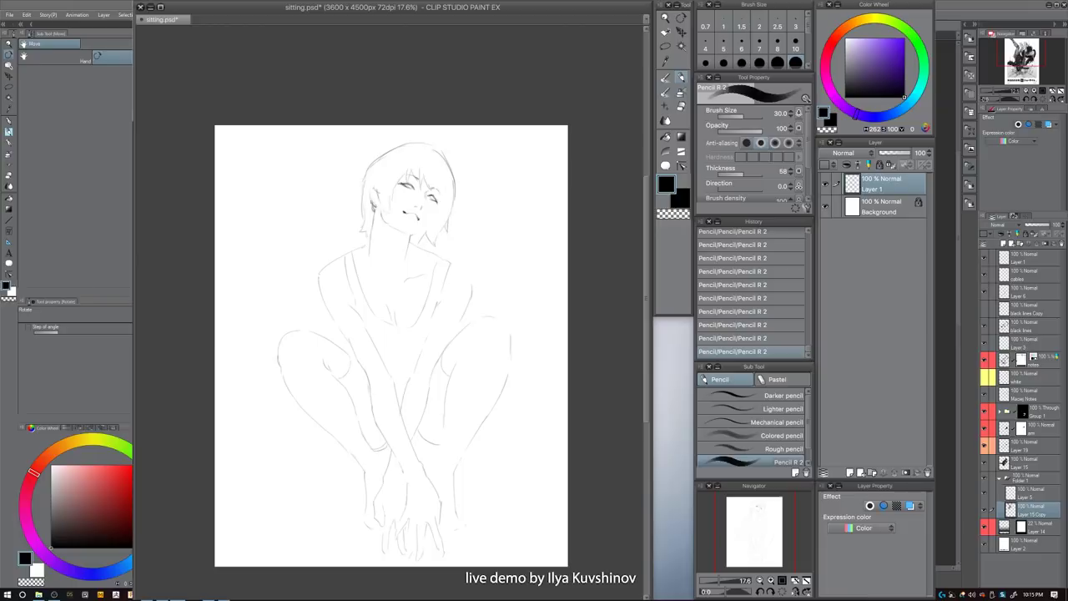
mouse_move(380, 199)
left_mouse_down()
mouse_move(383, 212)
mouse_move(396, 206)
left_mouse_up()
left_click_drag(402, 185, 411, 181)
- Lasso the right-hand eye, shift it slightly lower on the face and clear the selection
key("m")
mouse_move(444, 186)
left_mouse_down()
mouse_move(429, 190)
mouse_move(448, 195)
mouse_move(444, 187)
left_mouse_up()
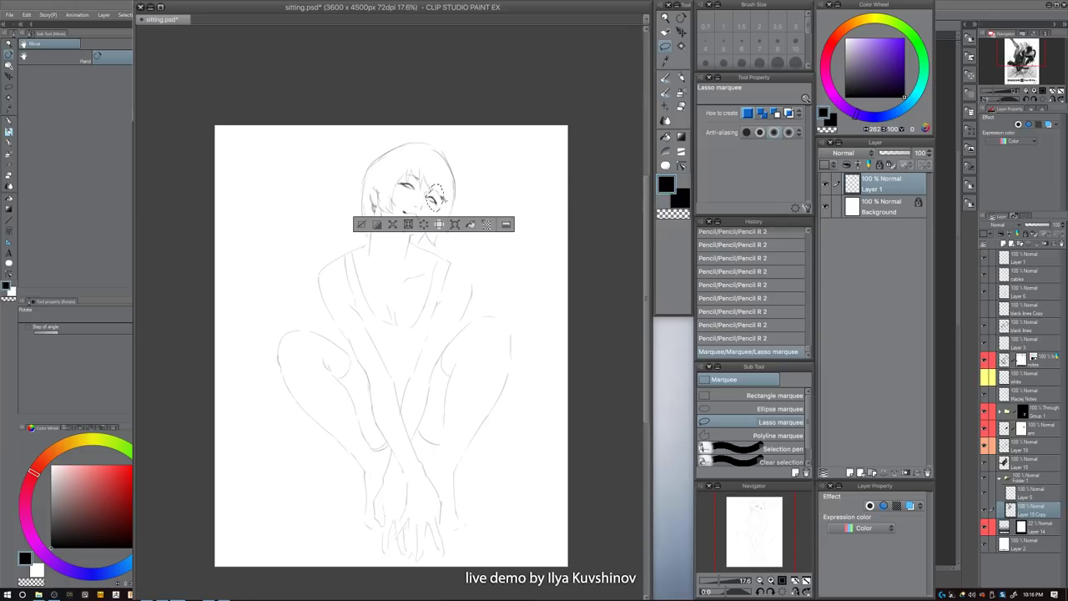
left_click_drag(445, 199, 445, 202)
key("ctrl+d")
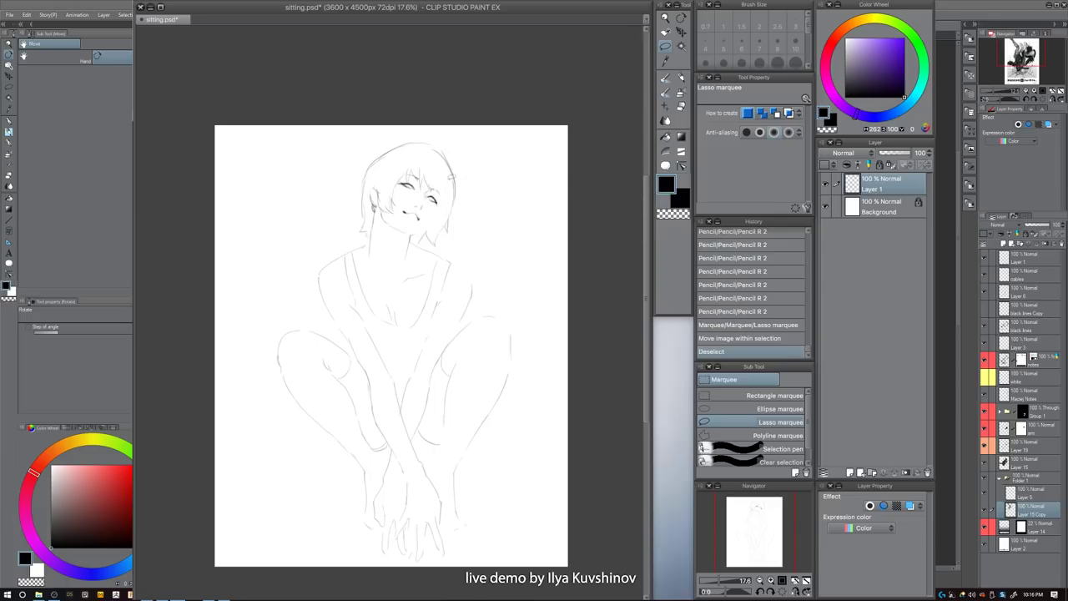
- Restate the chin line and refine both eyes with the Pencil R 2, erasing and redrawing small strokes
key("p")
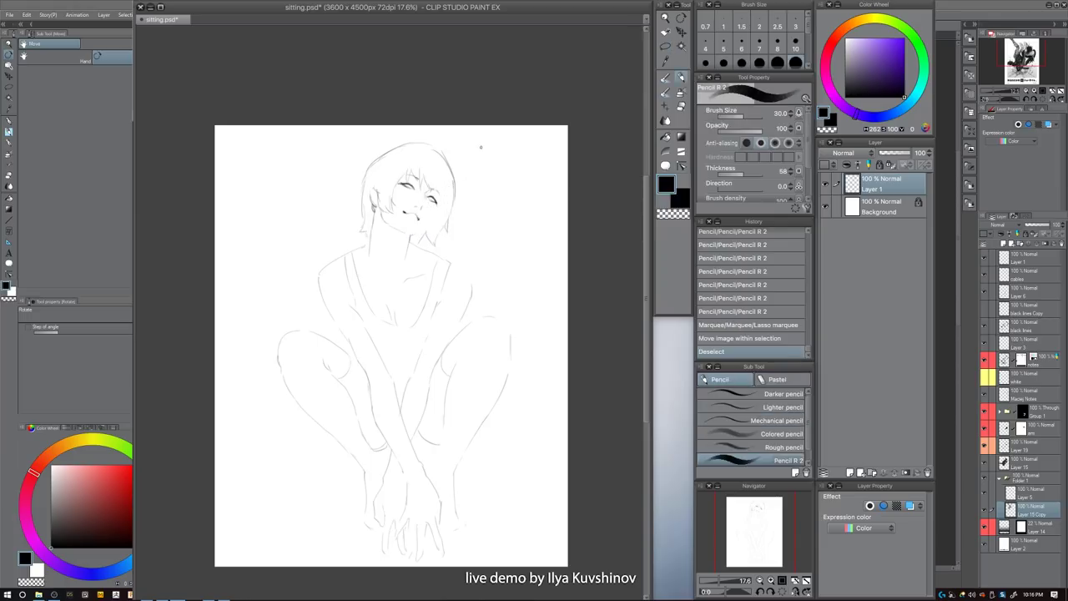
left_click_drag(409, 236, 424, 210)
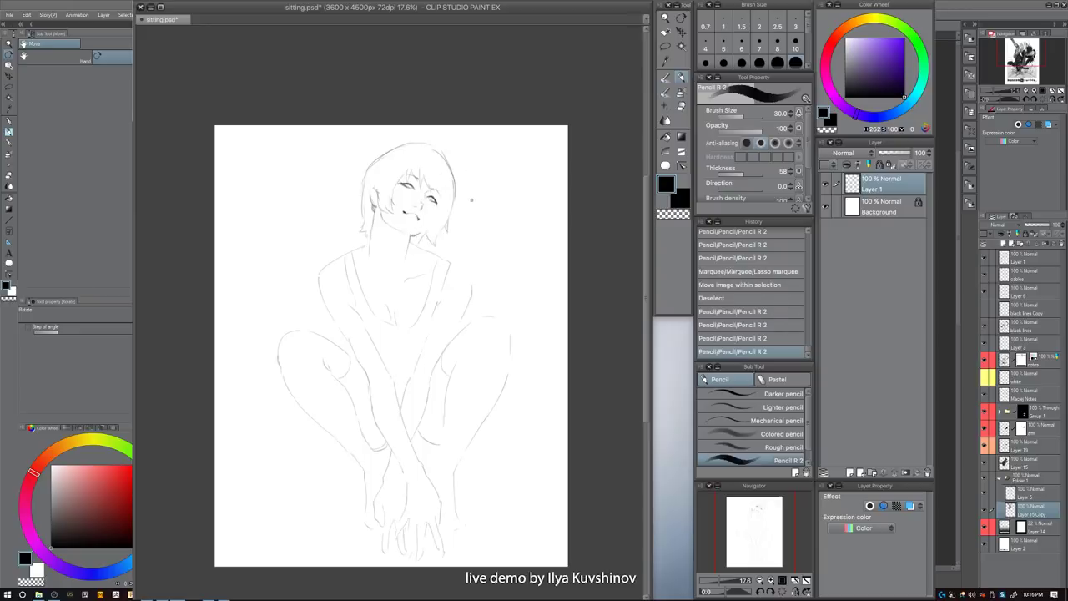
left_click_drag(402, 183, 432, 199)
key("c")
key("c")
key("c")
key("c")
key("c")
key("c")
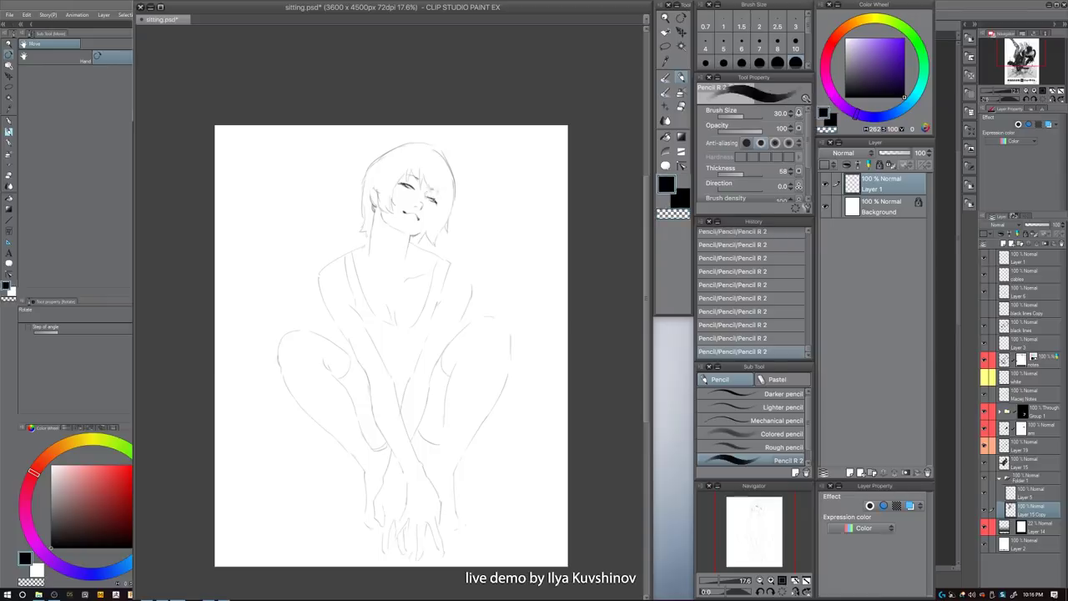
- Enlarge the brush size to 70 and flip the canvas view horizontally
key("c")
key("bracketright")
key("bracketright")
key("bracketright")
key("bracketright")
key("c")
left_click(795, 587)
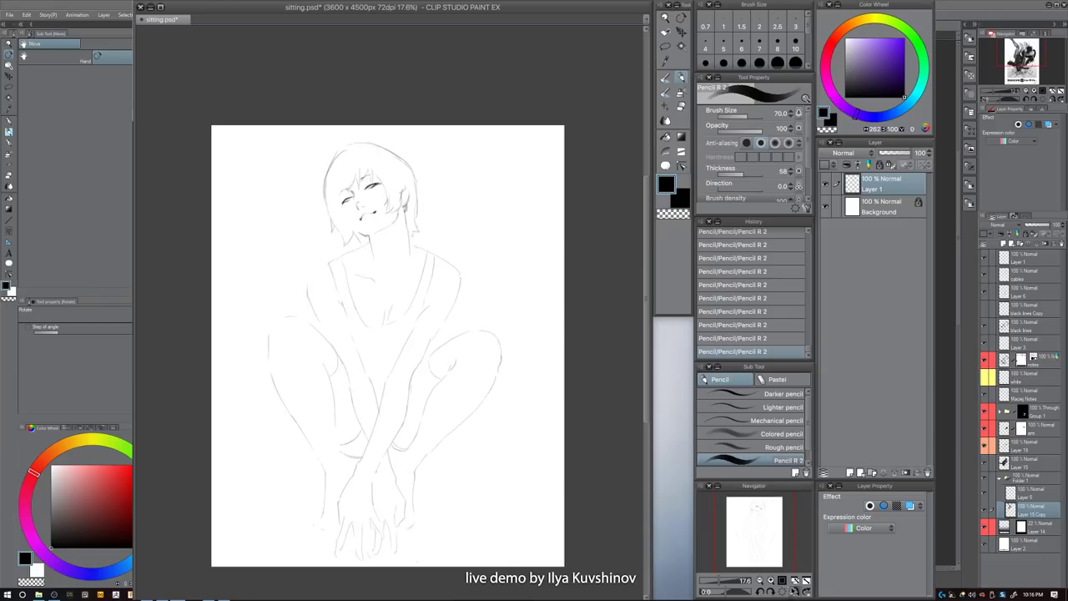
- Undo the last two strokes and strengthen the eye lines on the mirrored face with brush size 30
key("[")
key("bracketleft")
key("ctrl+z")
key("ctrl+z")
key("bracketleft")
key("bracketleft")
left_click_drag(350, 198, 381, 181)
- Clean up the nose strokes, erasing with brush size 40 and redrawing at size 30
key("c")
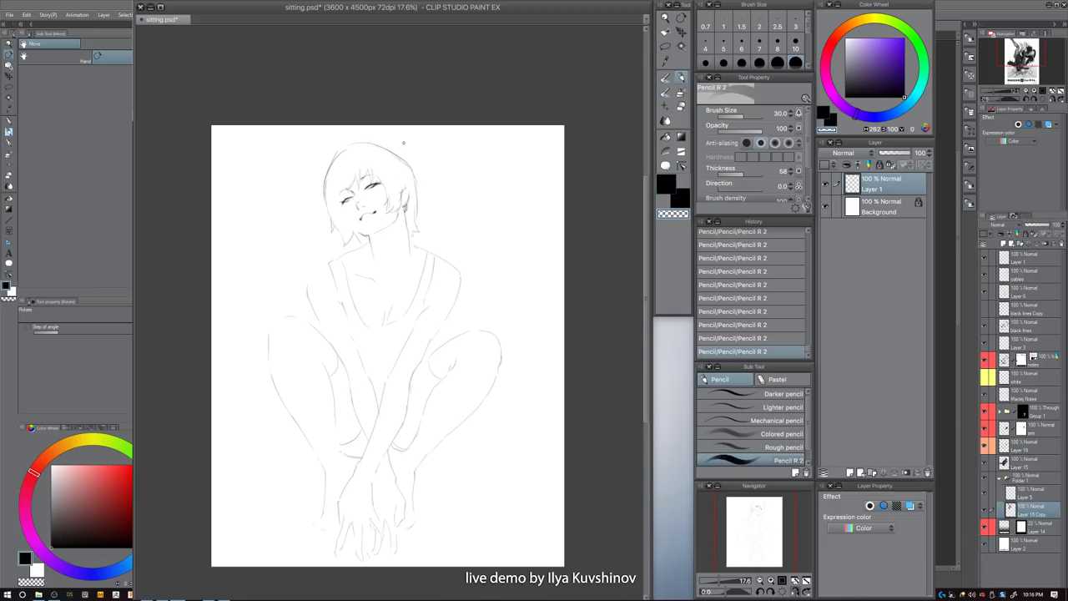
key("c")
key("bracketright")
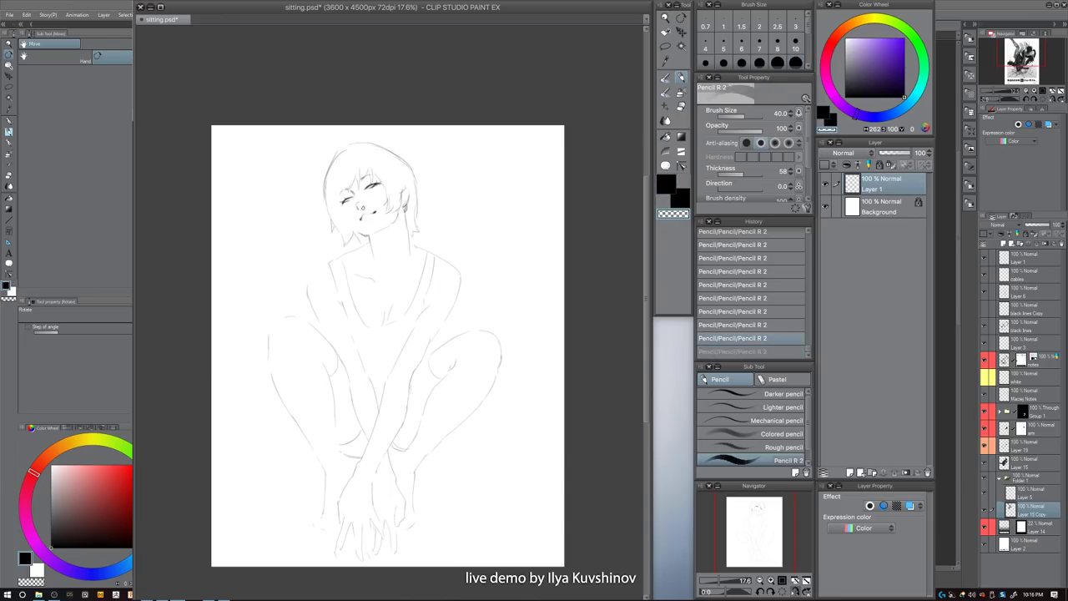
key("bracketleft")
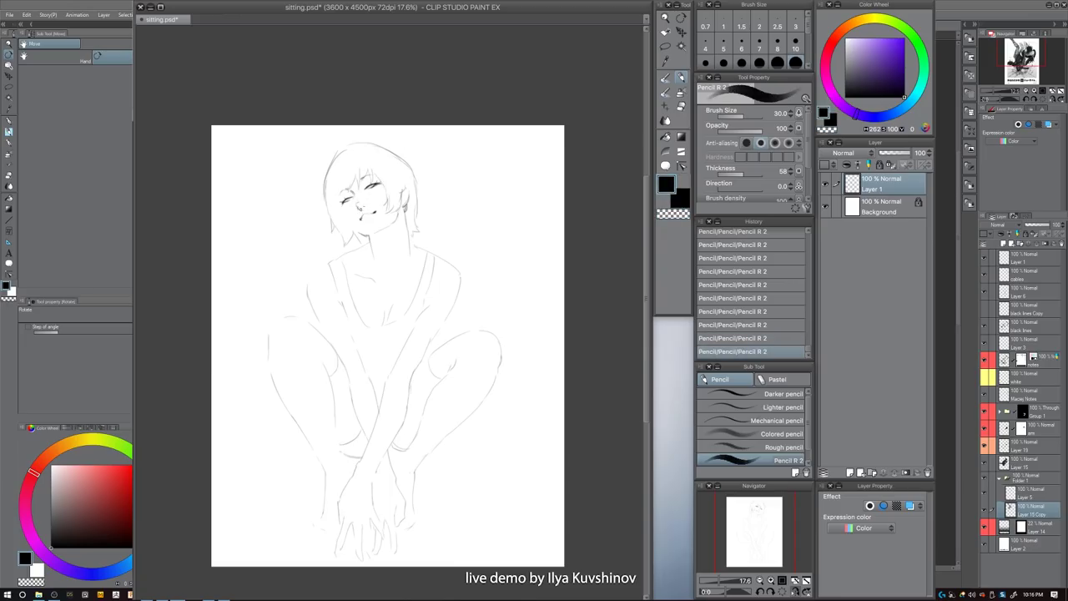
left_click_drag(357, 209, 356, 202)
- Adjust the hair strands on both sides of the face, undoing the unwanted stroke
left_click_drag(385, 193, 385, 205)
key("ctrl+z")
key("bracketleft")
key("bracketright")
left_click_drag(331, 184, 332, 201)
- Rework the hair outline along the crown, erasing parts of it and redrawing it with brush size 30
key("bracketright")
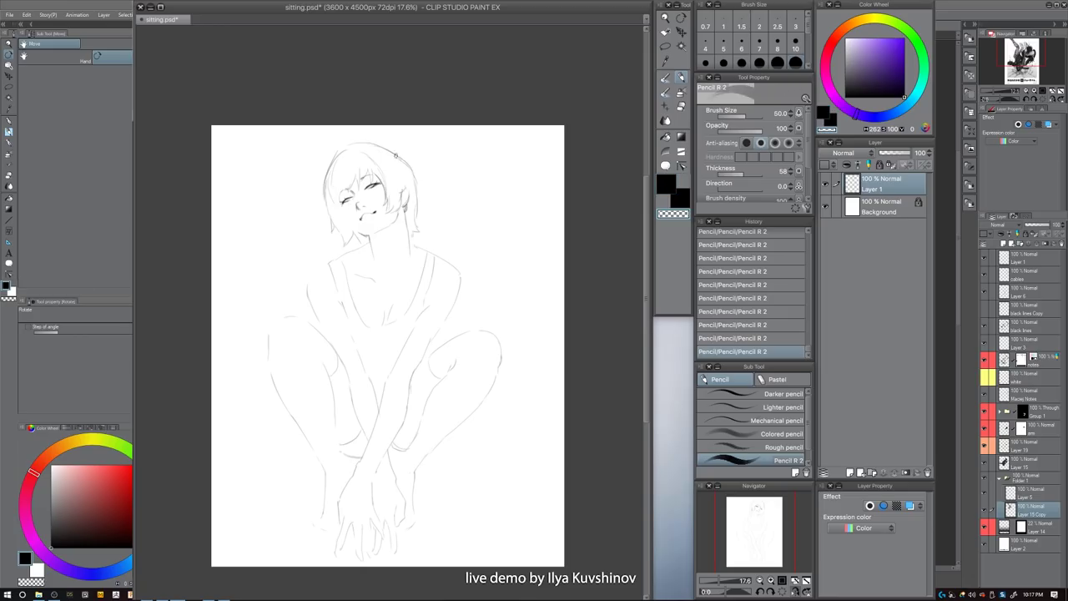
left_click_drag(391, 150, 412, 171)
key("ctrl+z")
key("bracketleft")
key("c")
key("ctrl+z")
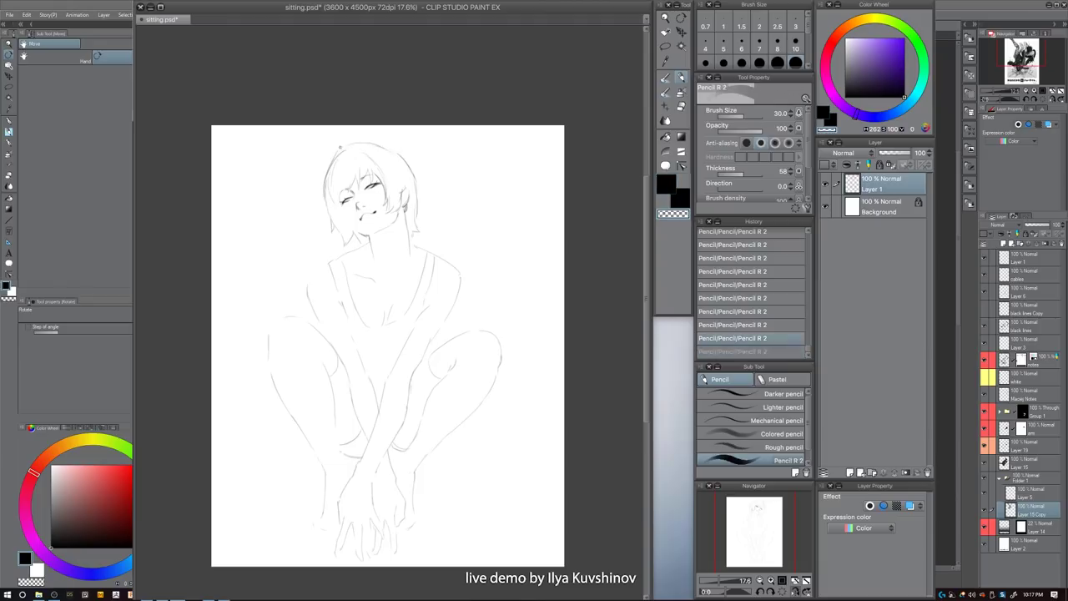
key("ctrl+y")
key("c")
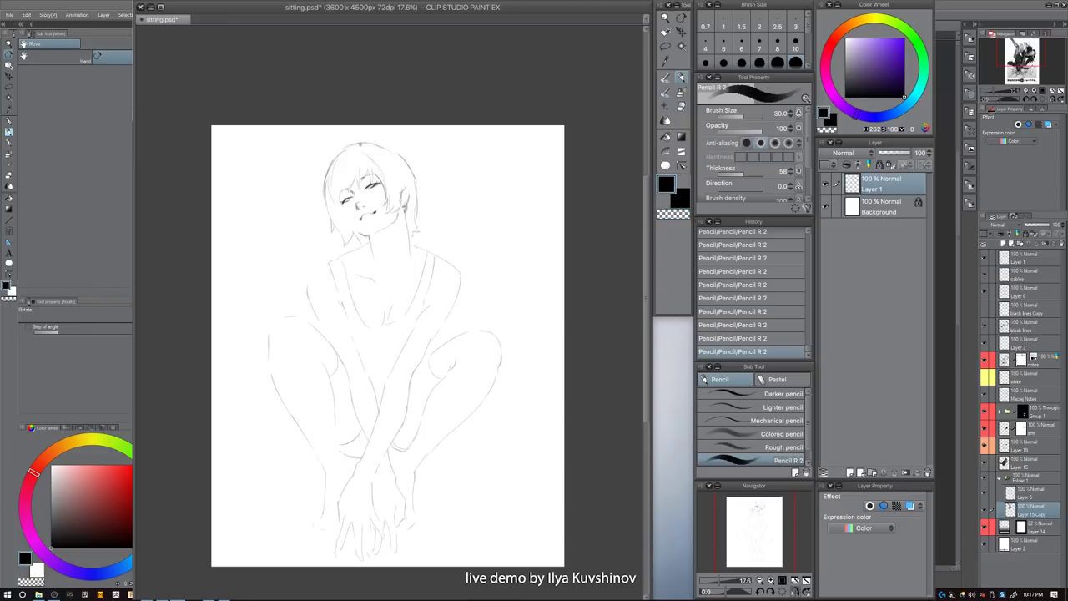
mouse_move(360, 144)
left_mouse_down()
mouse_move(395, 151)
mouse_move(364, 144)
left_mouse_up()
key("c")
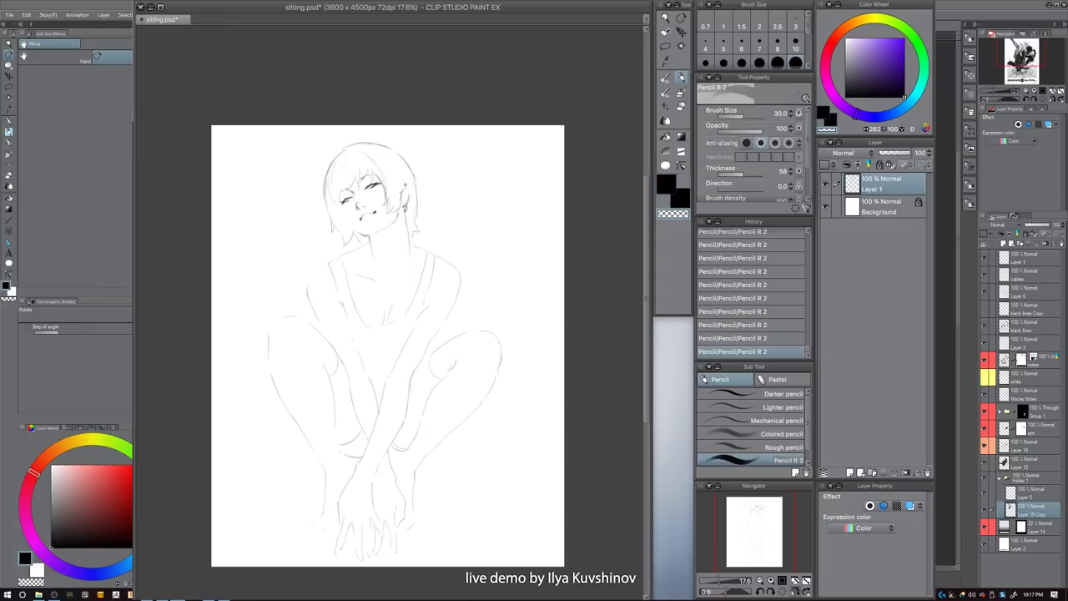
- Erase part of the jaw line and restate the chin area using brush size 25
left_click_drag(383, 222, 382, 232)
key("c")
key("bracketleft")
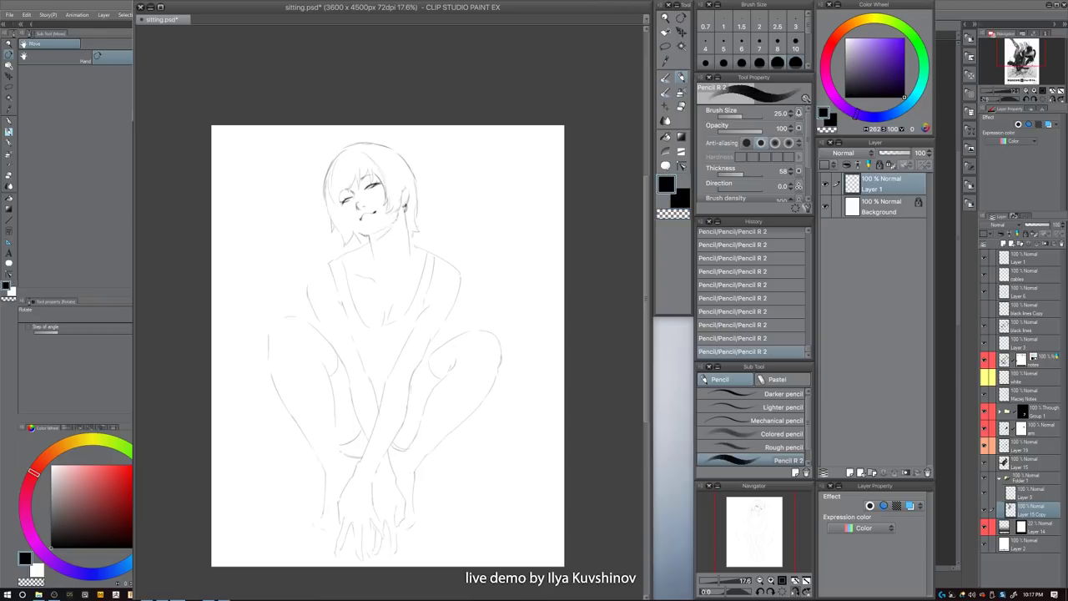
key("c")
mouse_move(372, 238)
left_mouse_down()
mouse_move(371, 259)
mouse_move(378, 233)
left_mouse_up()
- Redraw the jaw line from the chin towards the ear, erasing at size 40 and drawing at size 30
key("c")
key("bracketright")
key("bracketright")
key("c")
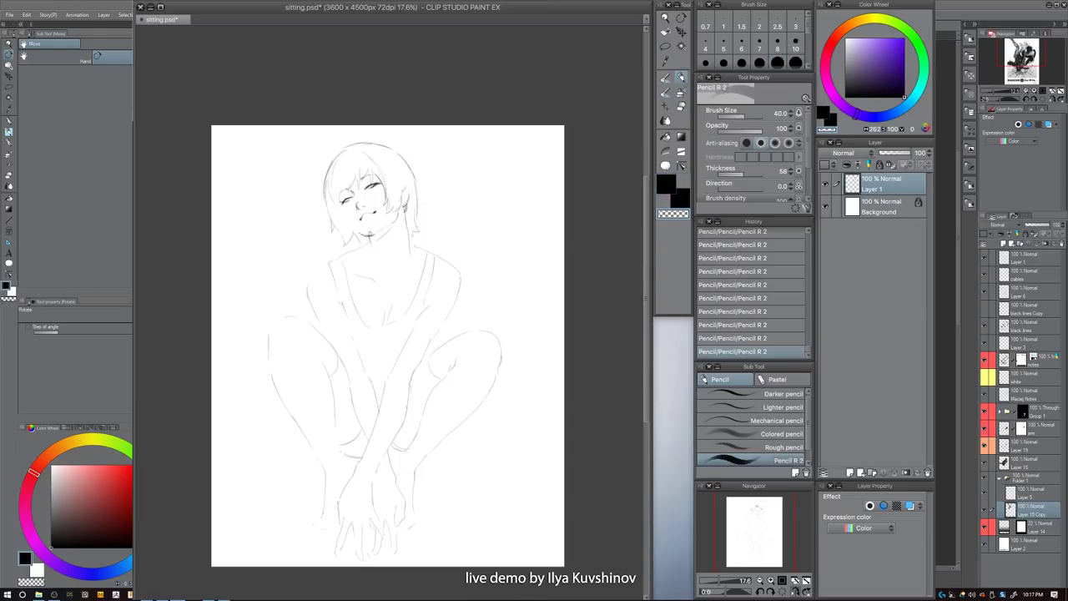
key("c")
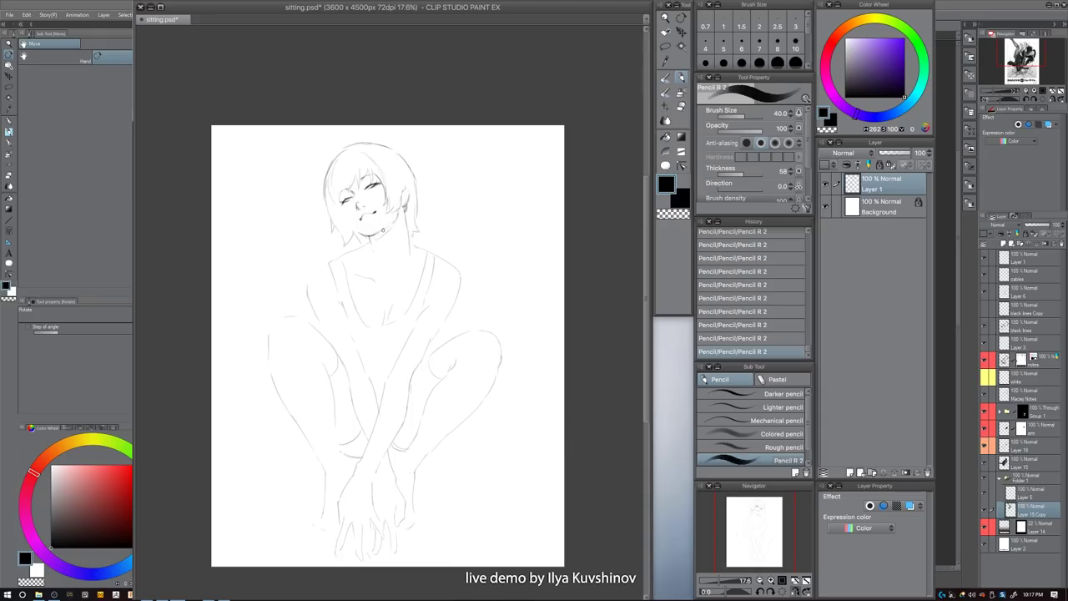
key("c")
key("bracketleft")
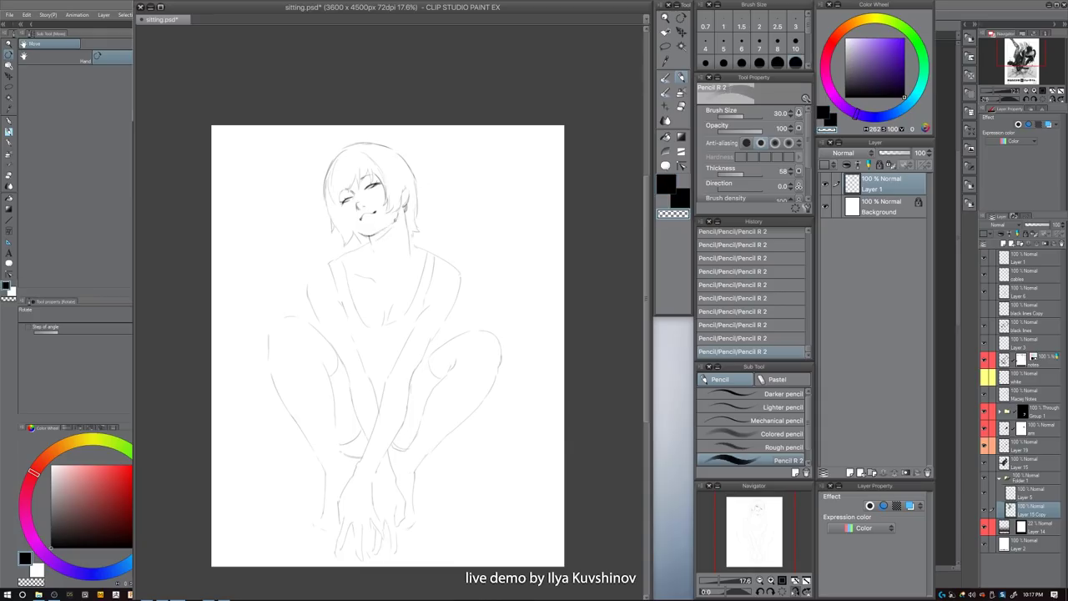
key("c")
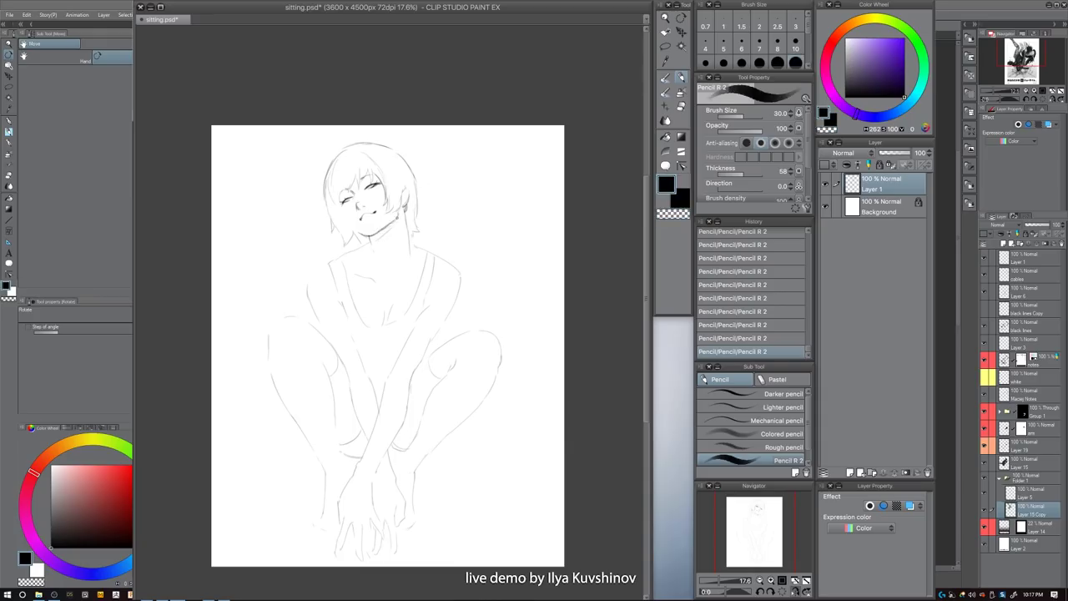
- Tidy the jaw and ear lobe lines, alternating erasing at size 40 with drawing at size 30
key("c")
key("bracketright")
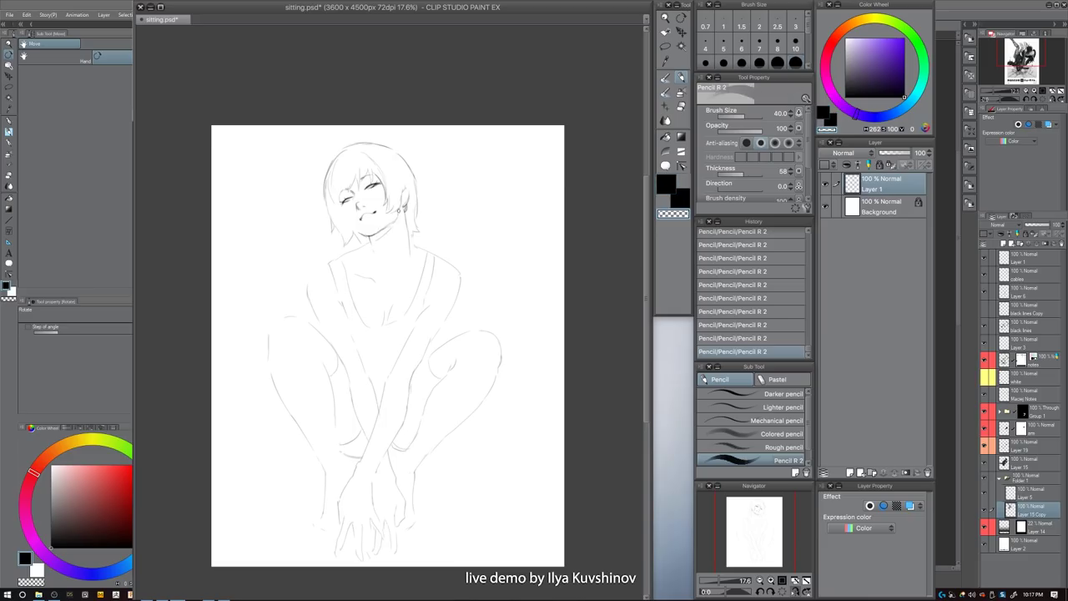
key("c")
key("bracketleft")
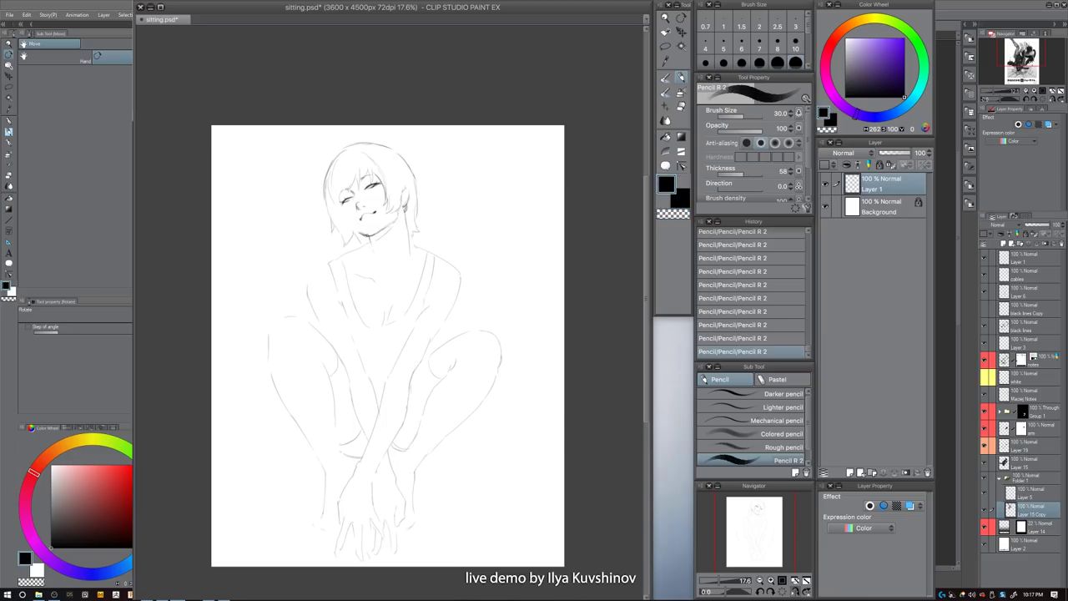
key("c")
key("bracketright")
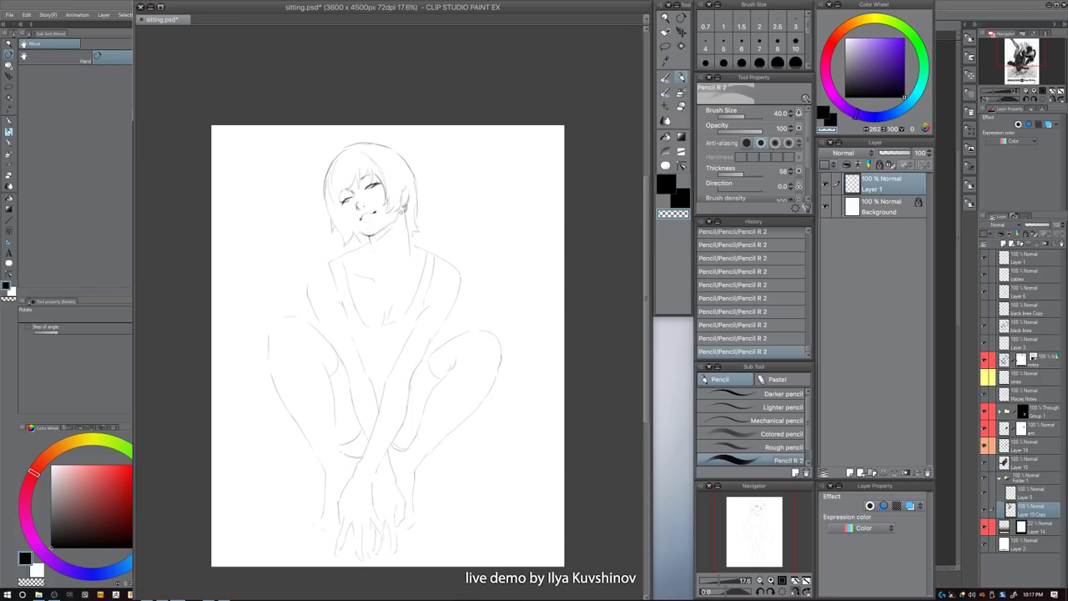
key("c")
key("bracketleft")
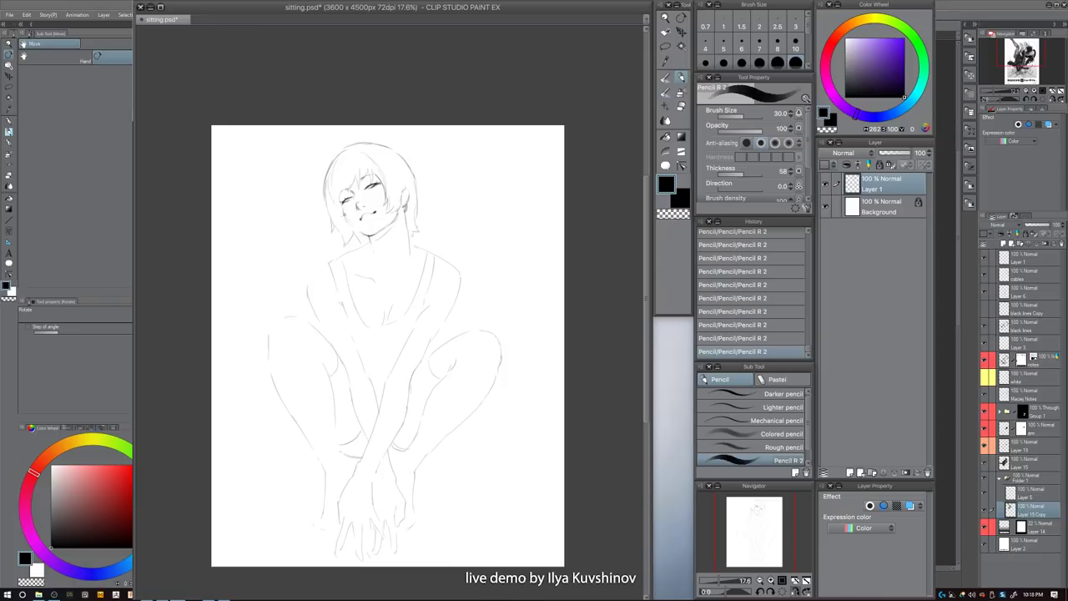
- Refine the facial lines around the cheek and eyes at brush size 30, undoing one unwanted stroke
key("c")
key("c")
left_click_drag(344, 210, 350, 222)
key("c")
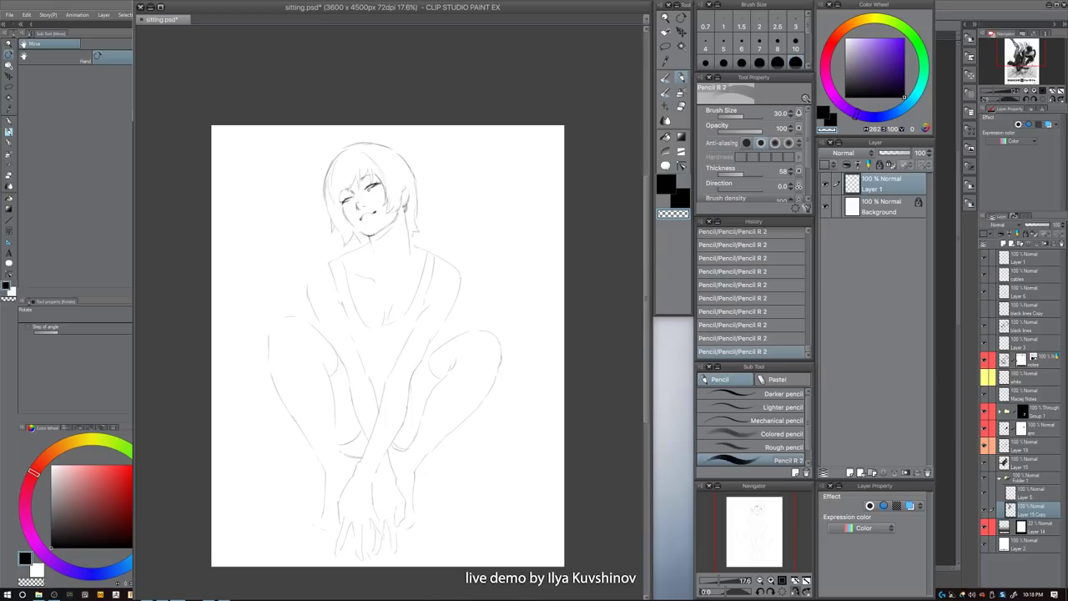
key("c")
key("bracketright")
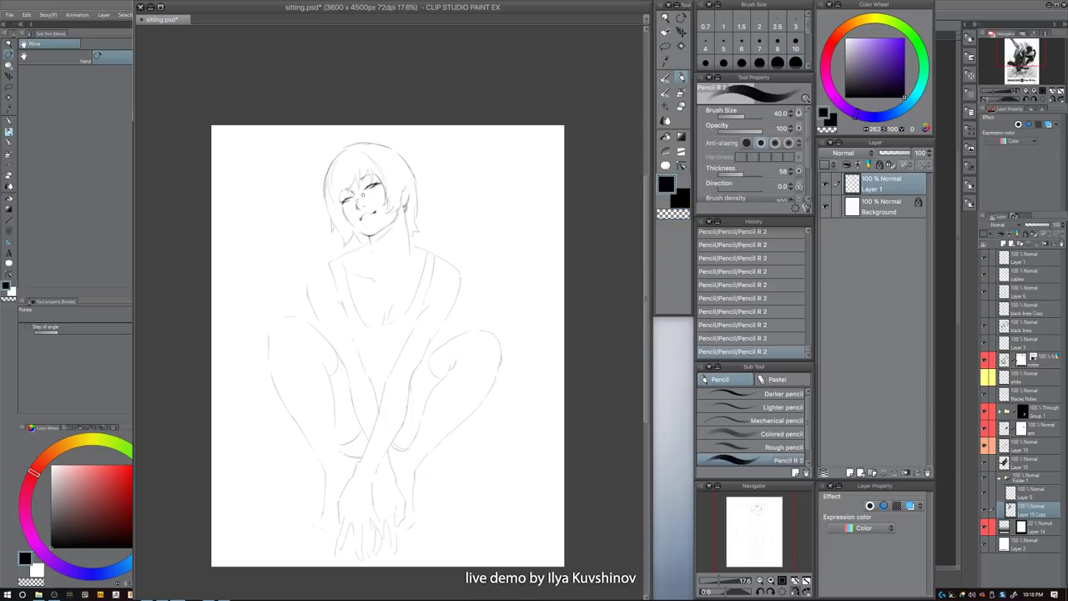
key("ctrl+z")
key("bracketleft")
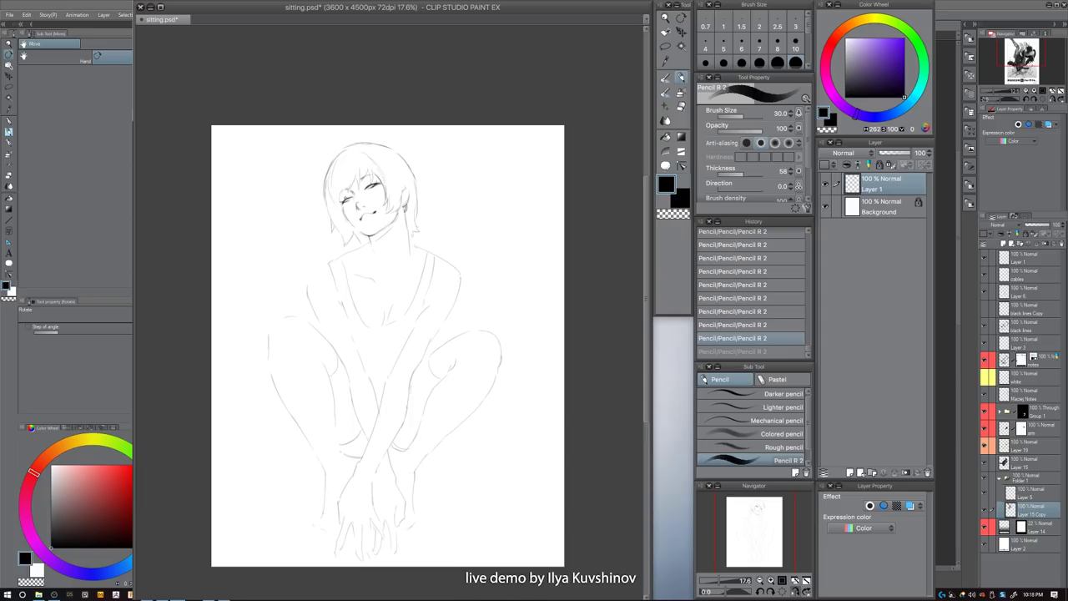
left_click_drag(342, 202, 373, 182)
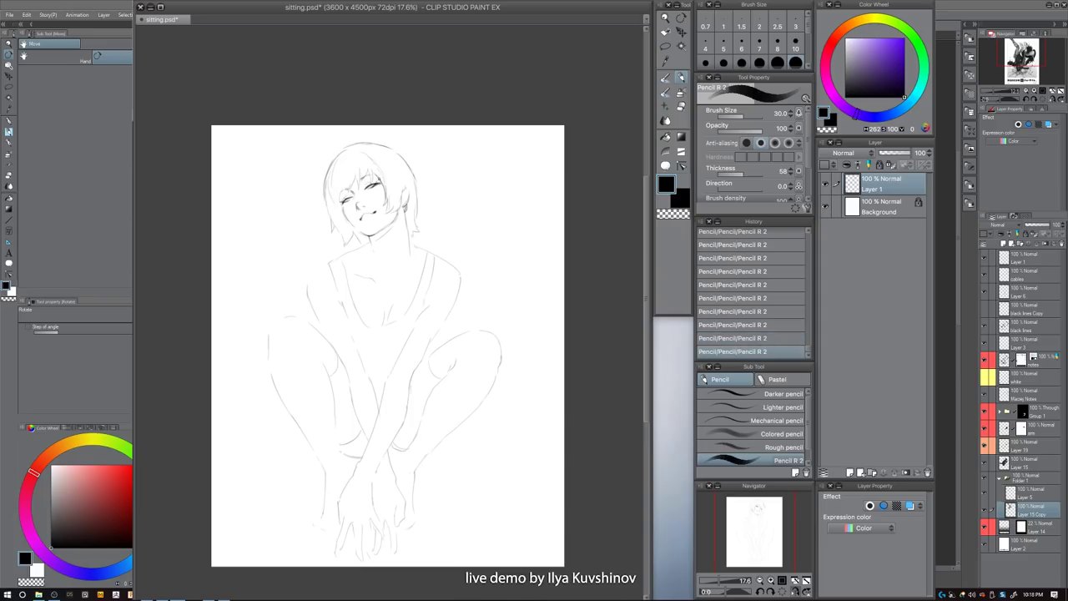
key("c")
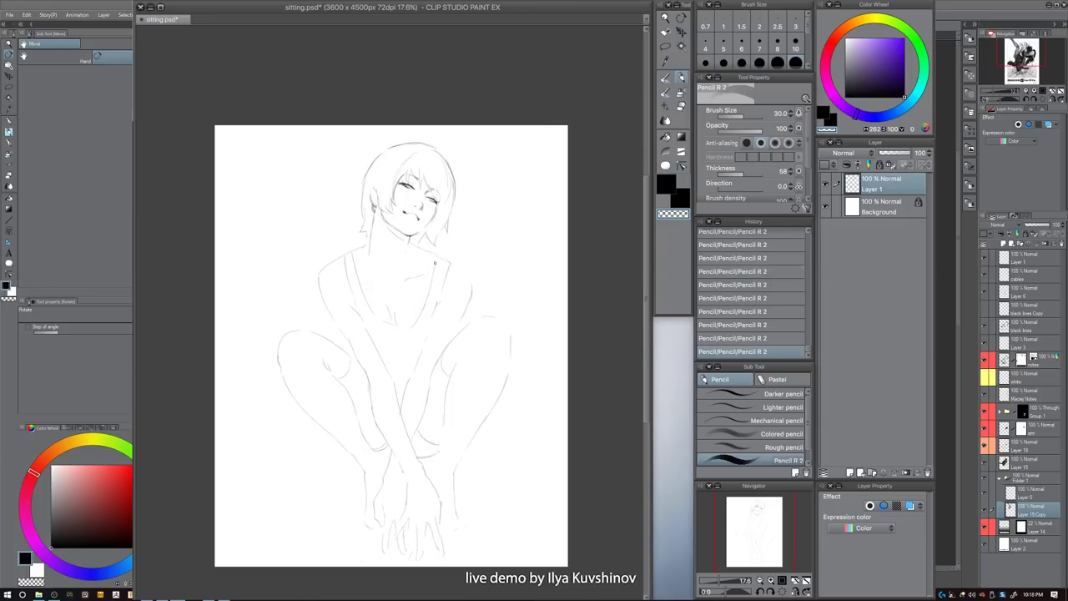
key("c")
key("]")
key("]")
key("]")
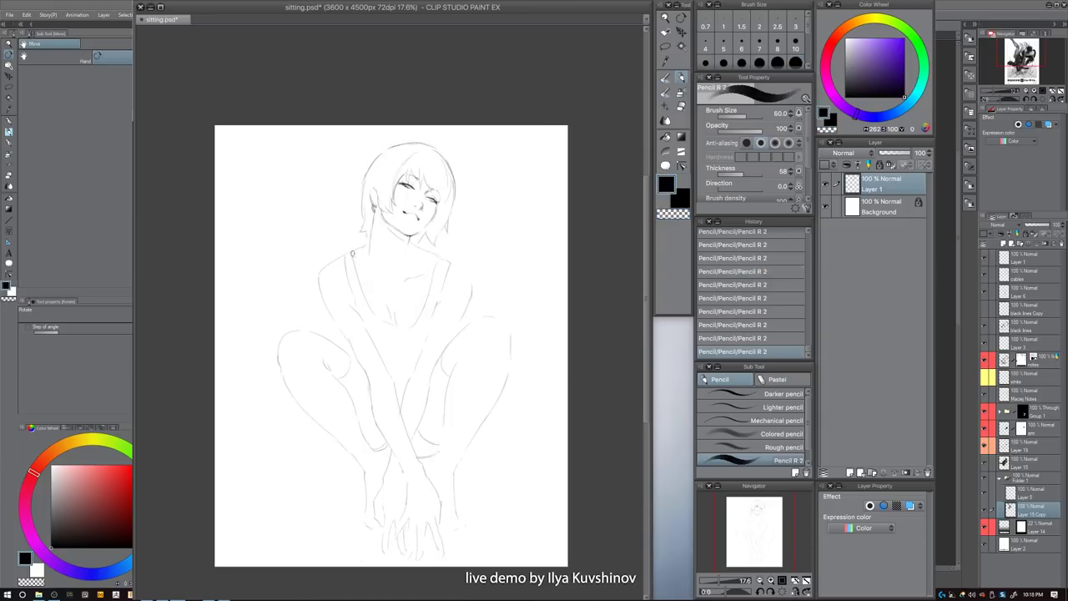
left_click_drag(353, 255, 370, 304)
key("ctrl+z")
key("ctrl+y")
key("ctrl+z")
key("ctrl+z")
- Redraw the tank top's right-hand shoulder strap, erasing the faint sketch lines and drawing both strap edges
key("c")
key("[")
key("[")
left_click_drag(433, 261, 426, 302)
key("c")
key("[")
left_click_drag(432, 252, 419, 316)
mouse_move(447, 259)
left_mouse_down()
mouse_move(435, 300)
mouse_move(448, 260)
left_mouse_up()
key("c")
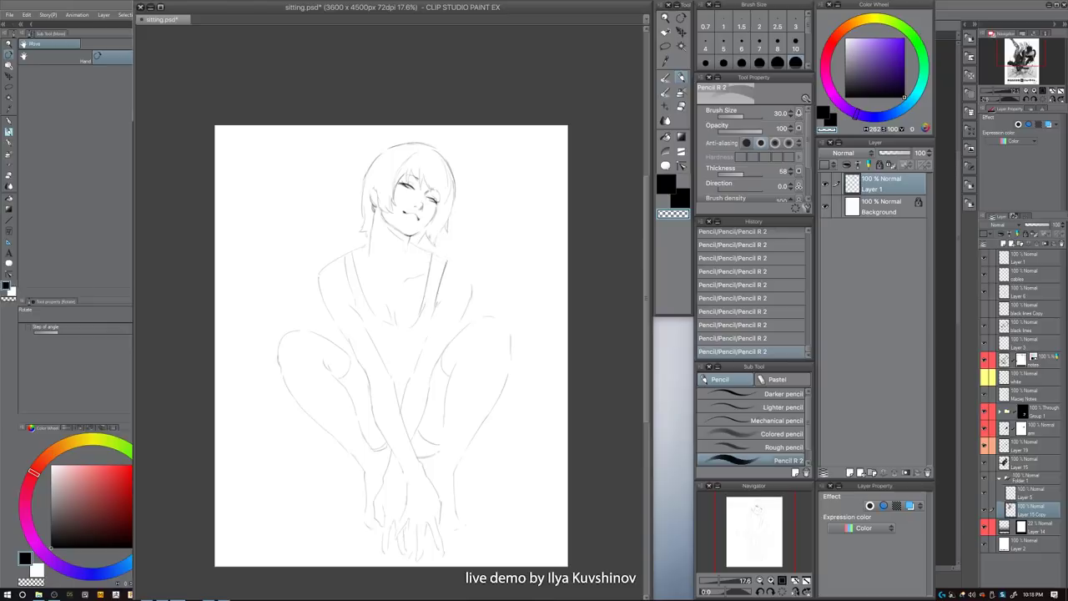
- Draw the short line from the chin to the right-hand shoulder and strengthen the eye lines
key("c")
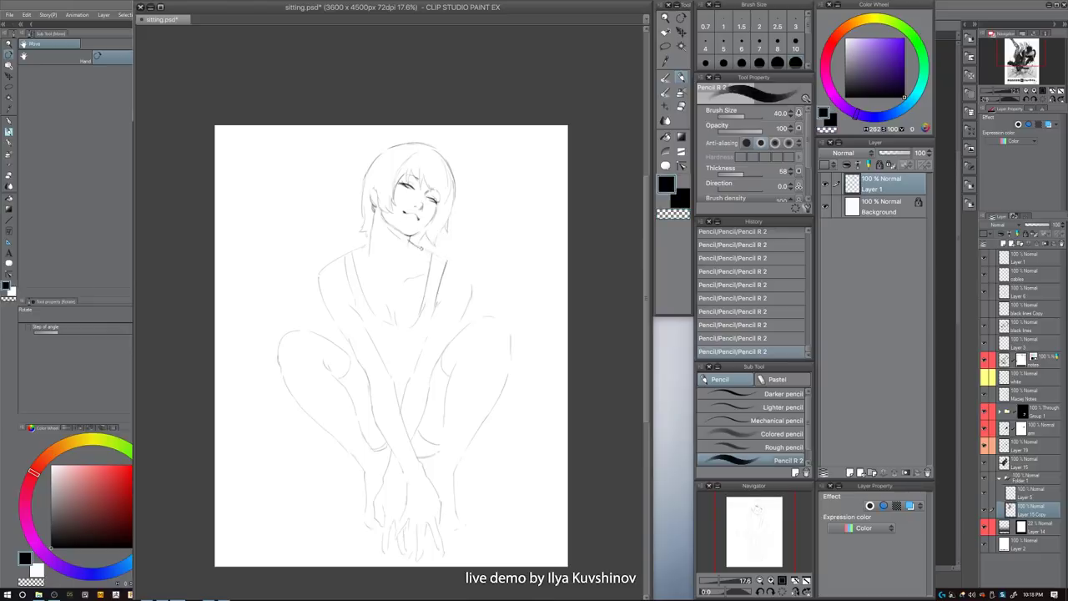
key("bracketleft")
left_click_drag(413, 242, 432, 253)
key("bracketright")
key("bracketright")
mouse_move(394, 186)
left_mouse_down()
mouse_move(399, 207)
mouse_move(443, 196)
left_mouse_up()
- Darken the neck line below the ear and draw the tank top's scooped neckline, undoing one unwanted stroke
key("c")
key("c")
key("bracketleft")
mouse_move(374, 221)
left_mouse_down()
mouse_move(371, 242)
mouse_move(376, 208)
mouse_move(373, 227)
left_mouse_up()
key("ctrl+z")
key("bracketright")
key("bracketleft")
left_click_drag(375, 184, 371, 200)
key("bracketright")
mouse_move(361, 287)
left_mouse_down()
mouse_move(391, 325)
mouse_move(403, 326)
left_mouse_up()
- Redraw the top and inner curve of the left-hand knee, alternating erasing at size 50 with drawing at size 40
left_click_drag(278, 334, 291, 323)
key("bracketright")
key("c")
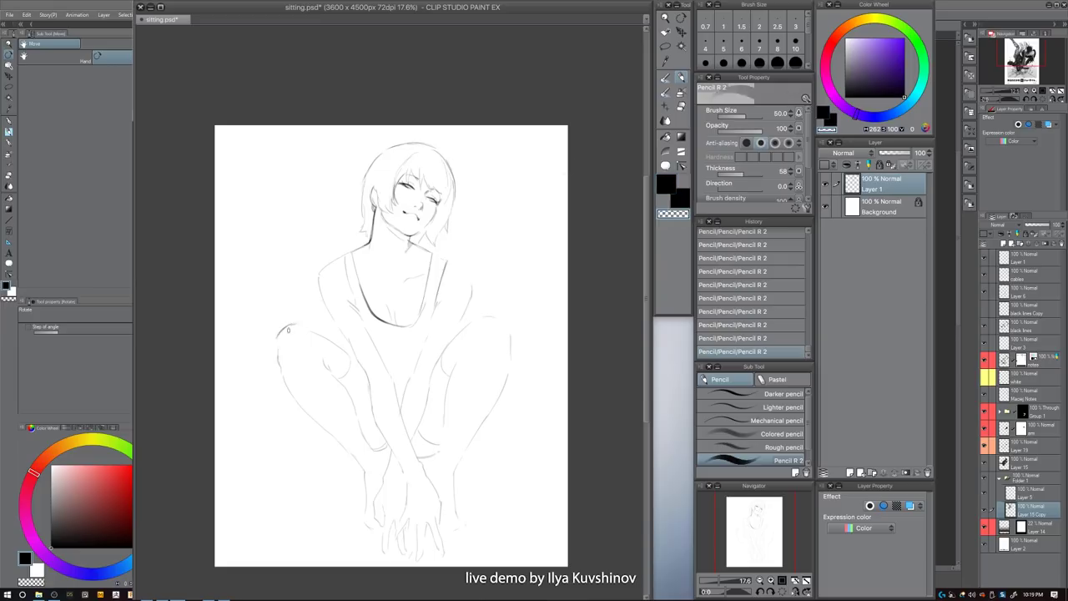
key("c")
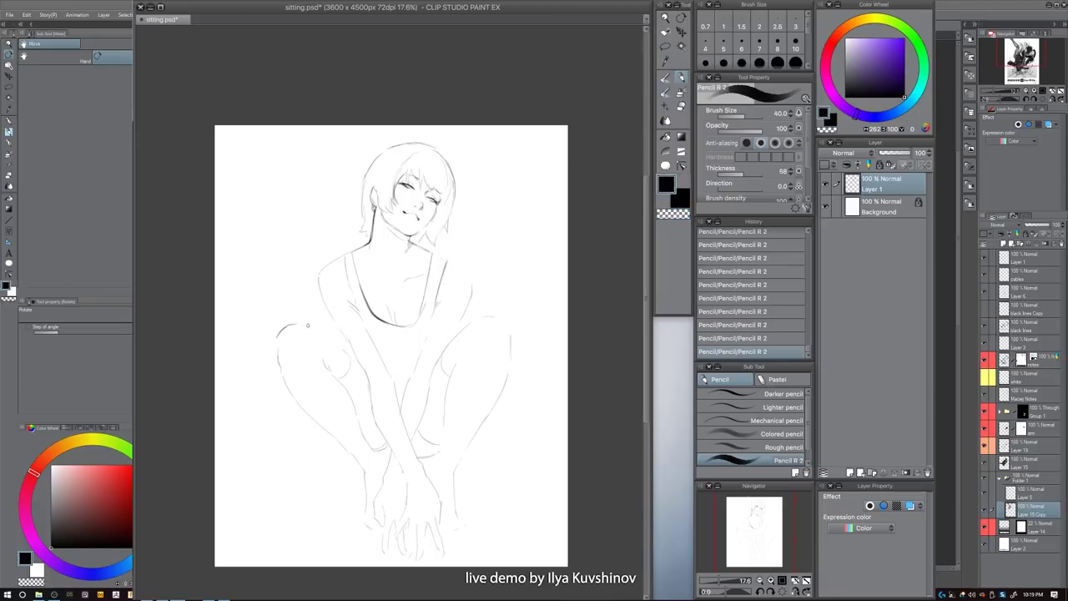
key("bracketleft")
key("bracketleft")
key("c")
key("bracketright")
key("bracketright")
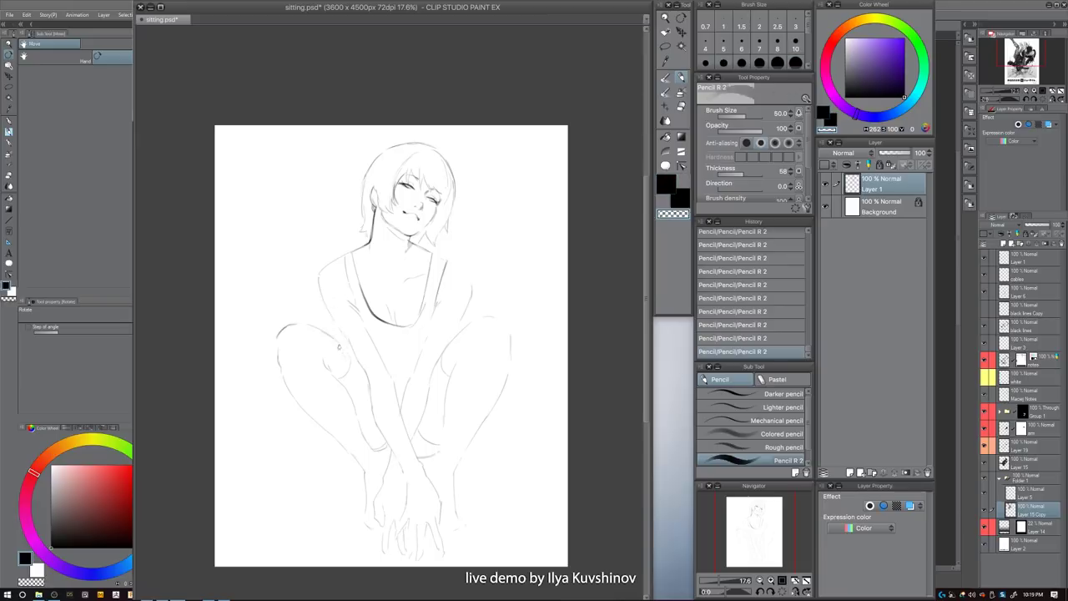
key("c")
key("bracketleft")
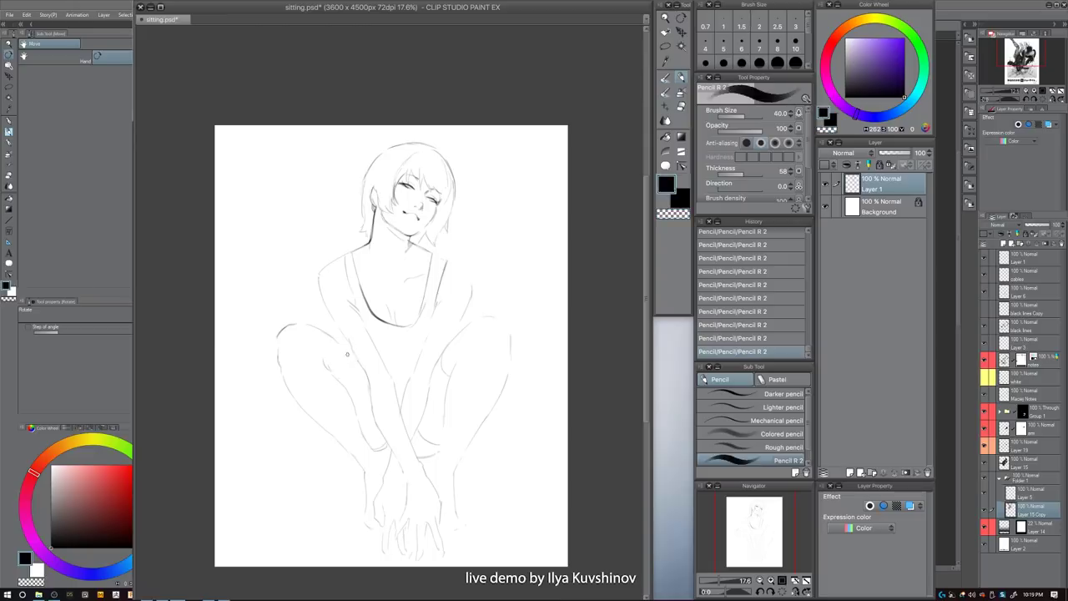
key("c")
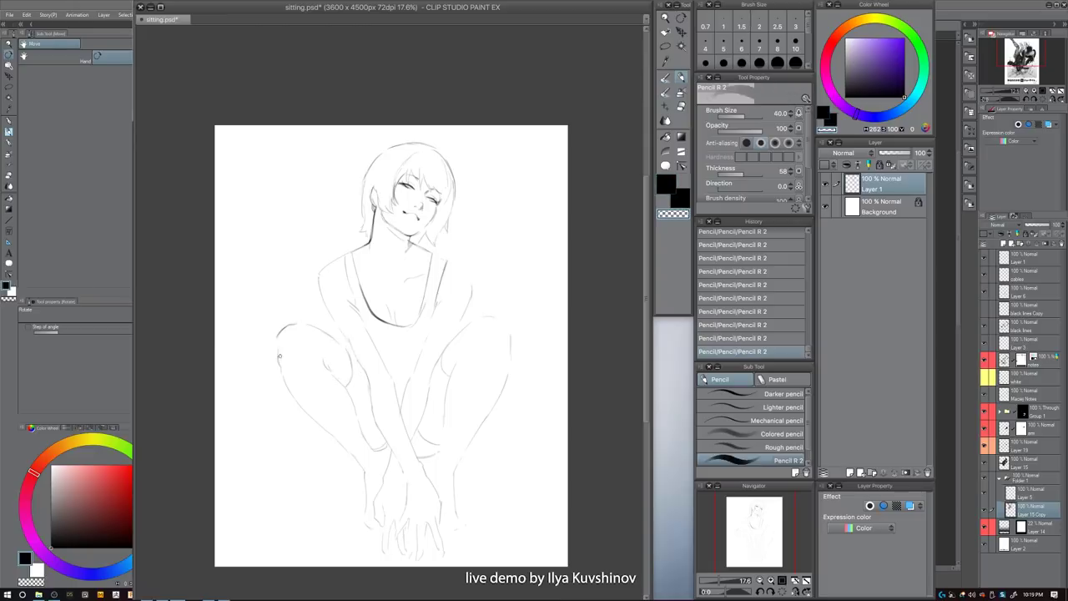
- Redraw the left-hand knee's outer contour down along the leg, drawing at sizes 40 and 30 and erasing at size 40
key("c")
left_click_drag(277, 335, 277, 355)
key("c")
key("c")
key("bracketleft")
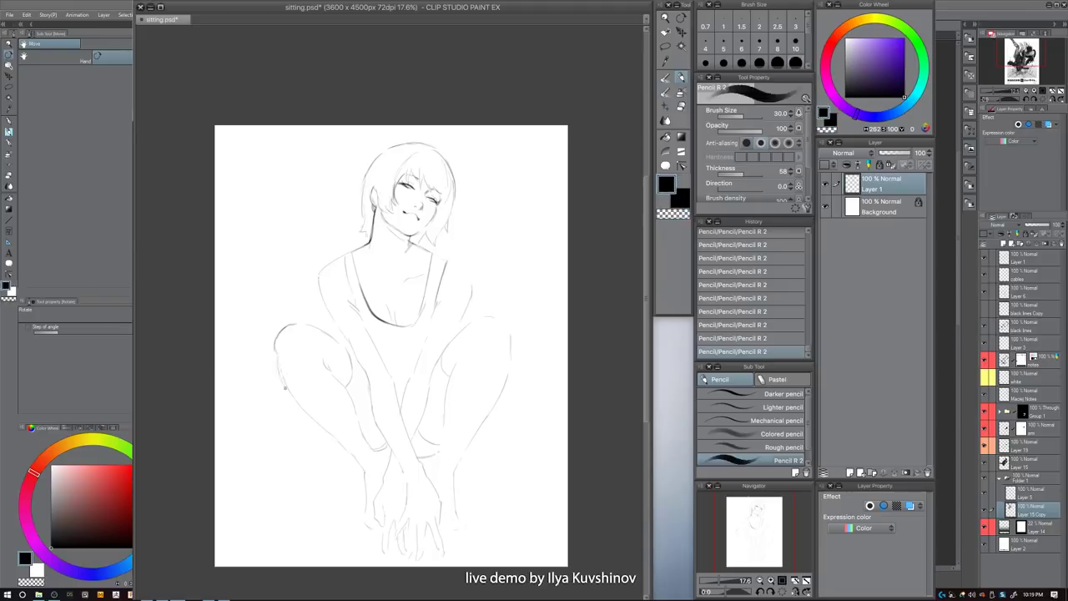
left_click_drag(279, 369, 290, 392)
key("c")
key("bracketright")
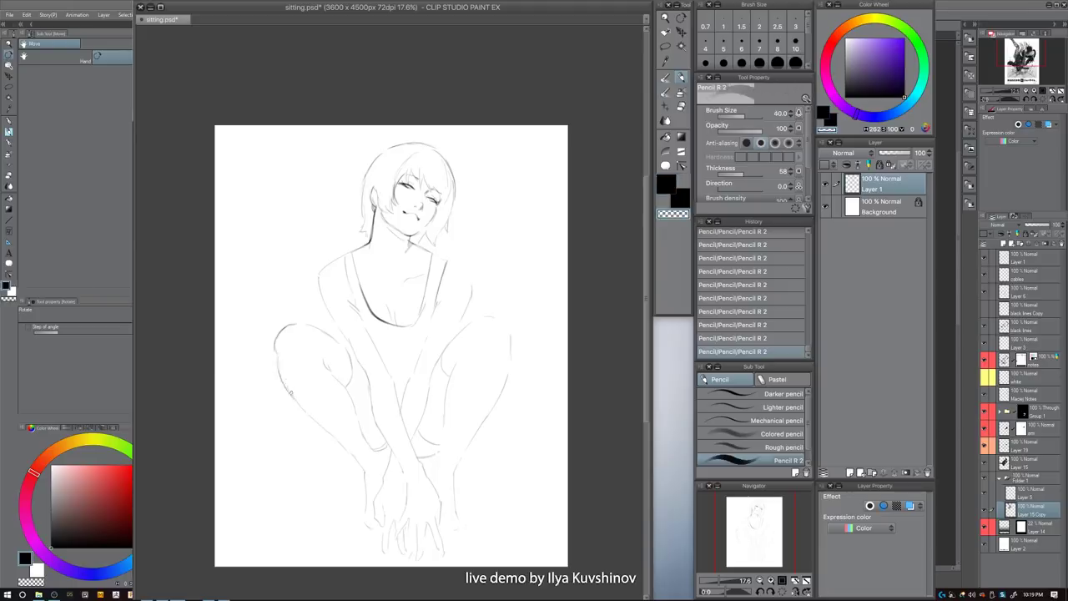
key("c")
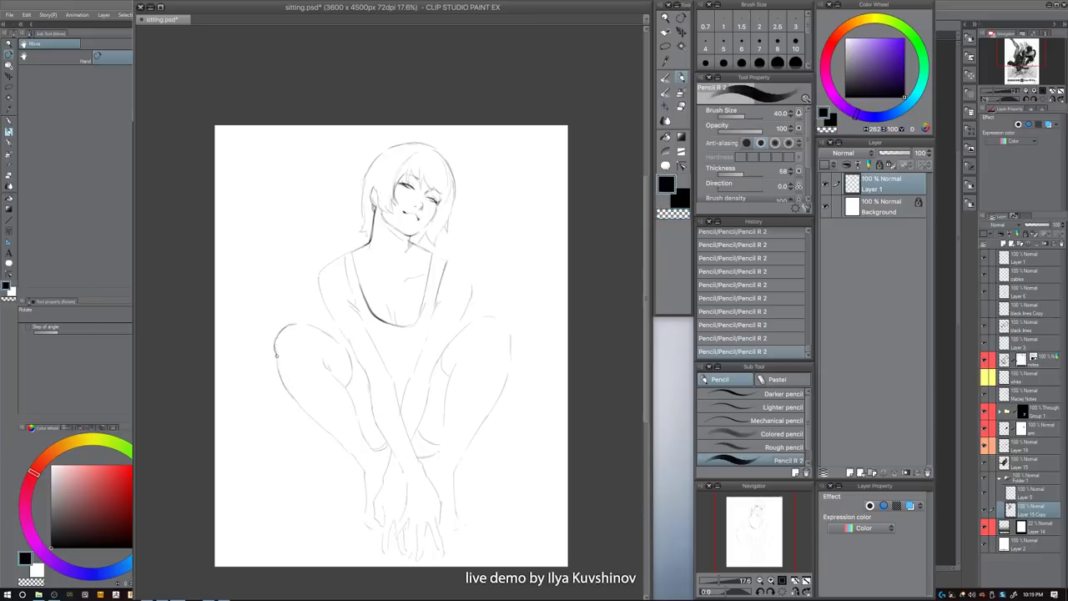
- Rework the left-hand knee's top edge towards the crossed arm, finishing the cleanup at brush size 30
key("c")
left_click_drag(296, 324, 336, 339)
key("c")
key("bracketleft")
key("c")
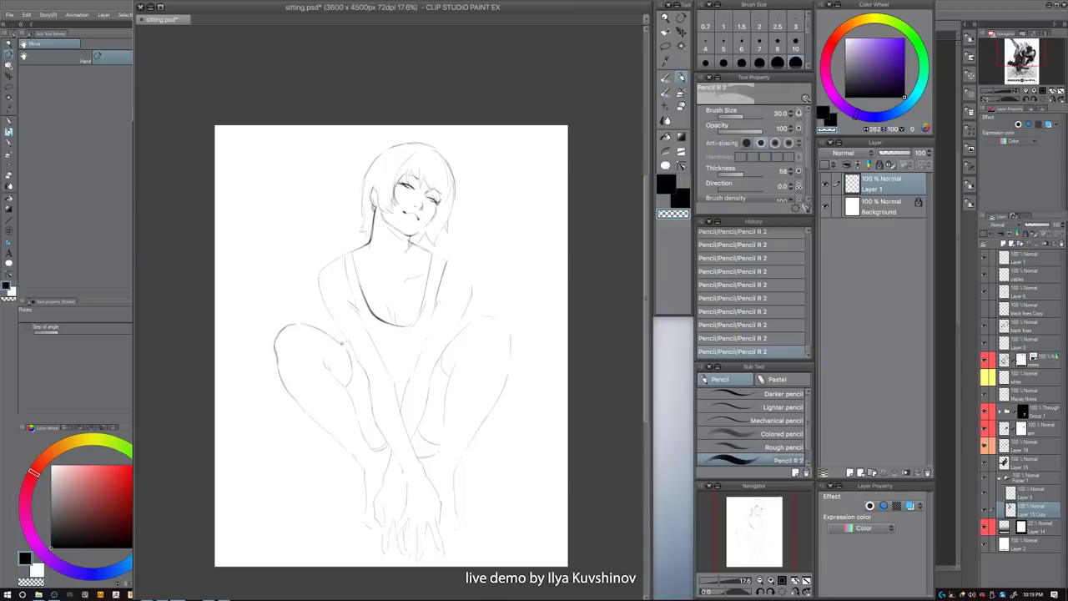
- Strengthen the outer contour of the right-hand knee at brush size 25
key("c")
key("bracketleft")
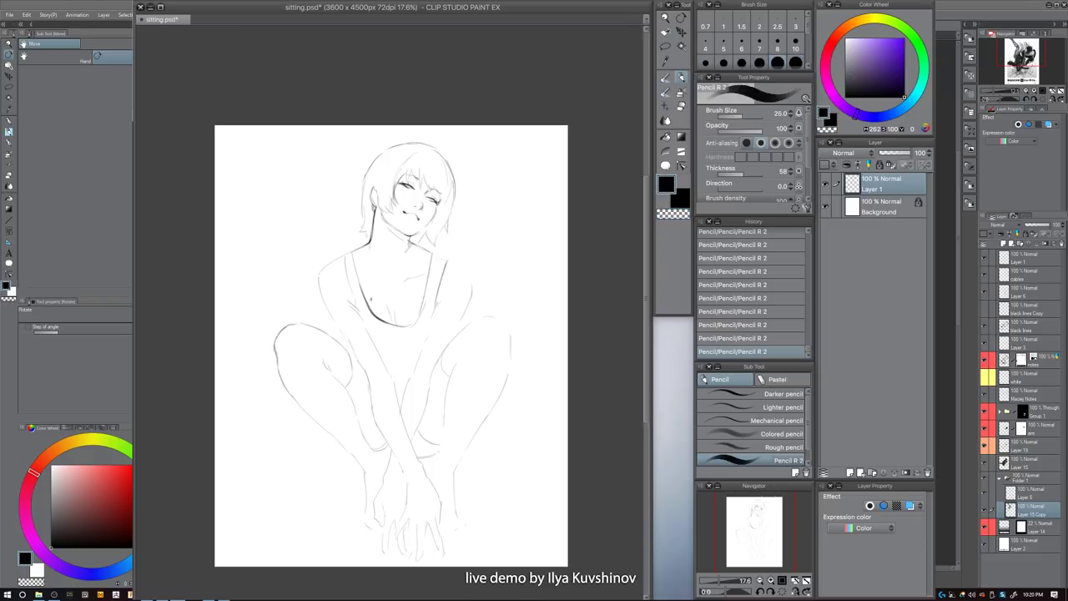
key("c")
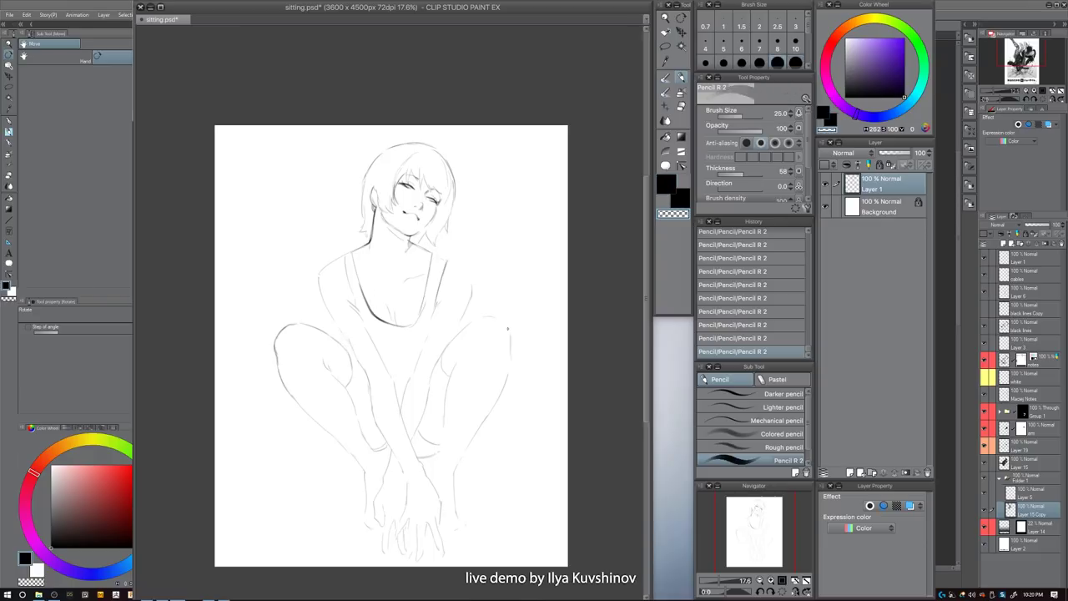
key("c")
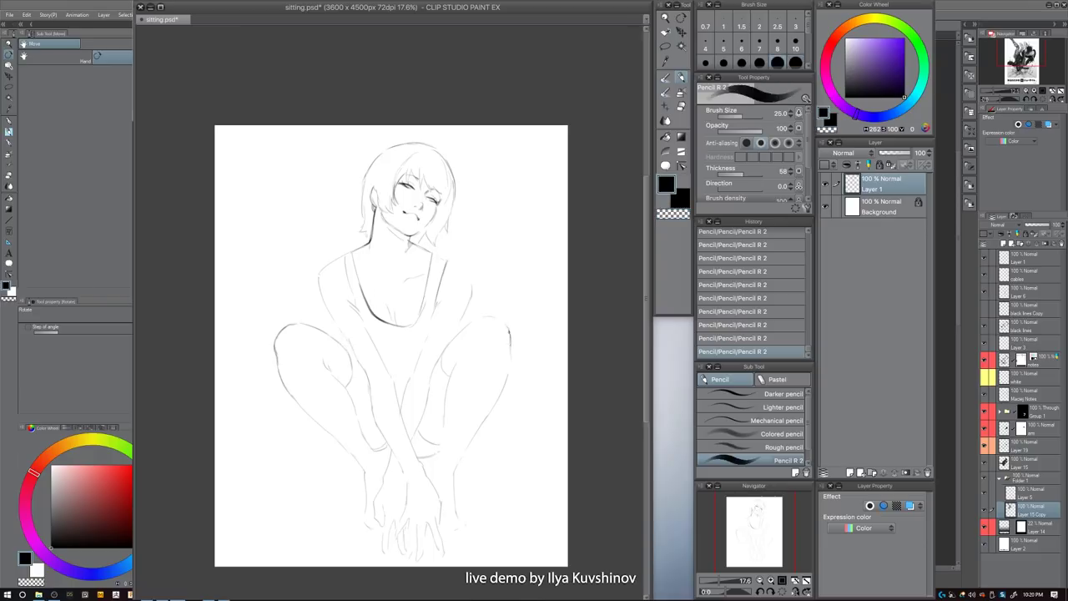
- Darken the shoulder line beside the chin and complete the adjoining strap and neckline at brush size 30
key("c")
key("c")
key("c")
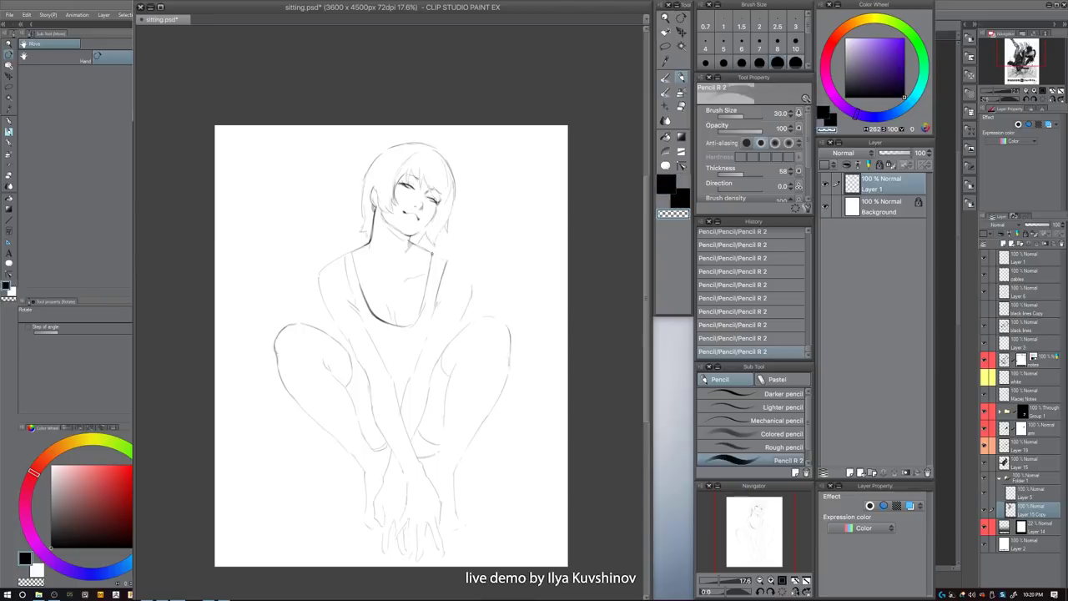
key("c")
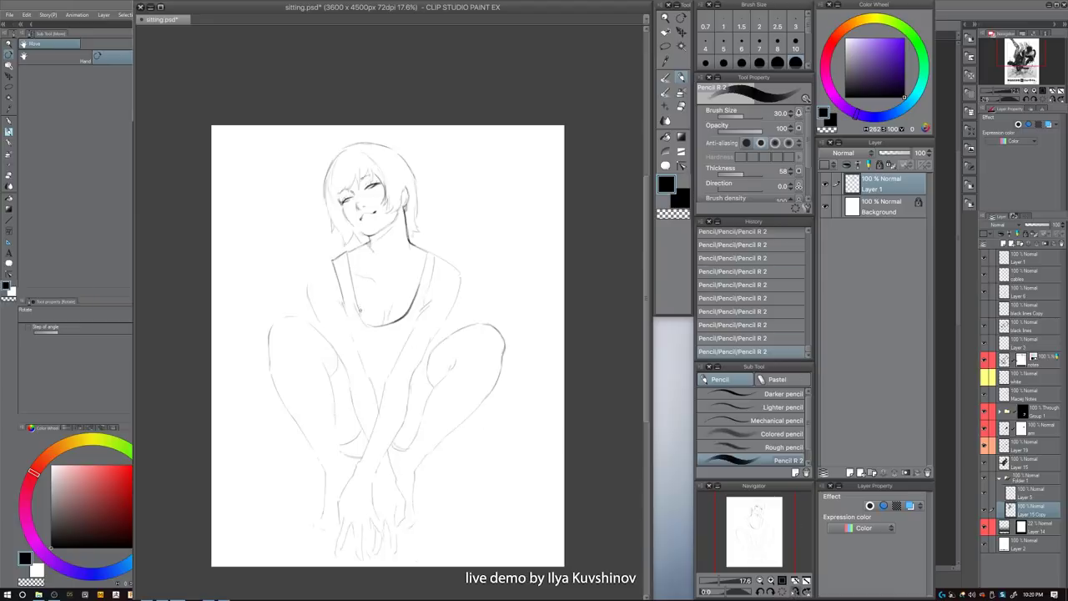
key("c")
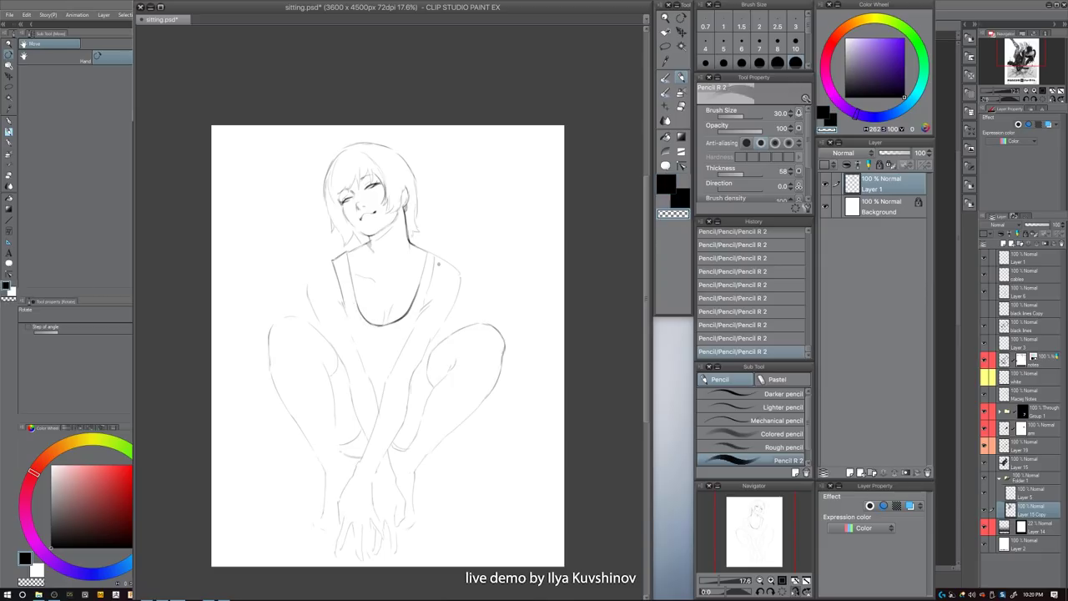
- Draw the outer edge of the right-hand strap down to the armhole at brush size 30, replacing an undone stroke
key("c")
mouse_move(440, 260)
left_mouse_down()
mouse_move(434, 292)
mouse_move(426, 261)
mouse_move(417, 294)
mouse_move(419, 284)
mouse_move(428, 290)
left_mouse_up()
key("ctrl+z")
key("c")
key("]")
key("c")
key("[")
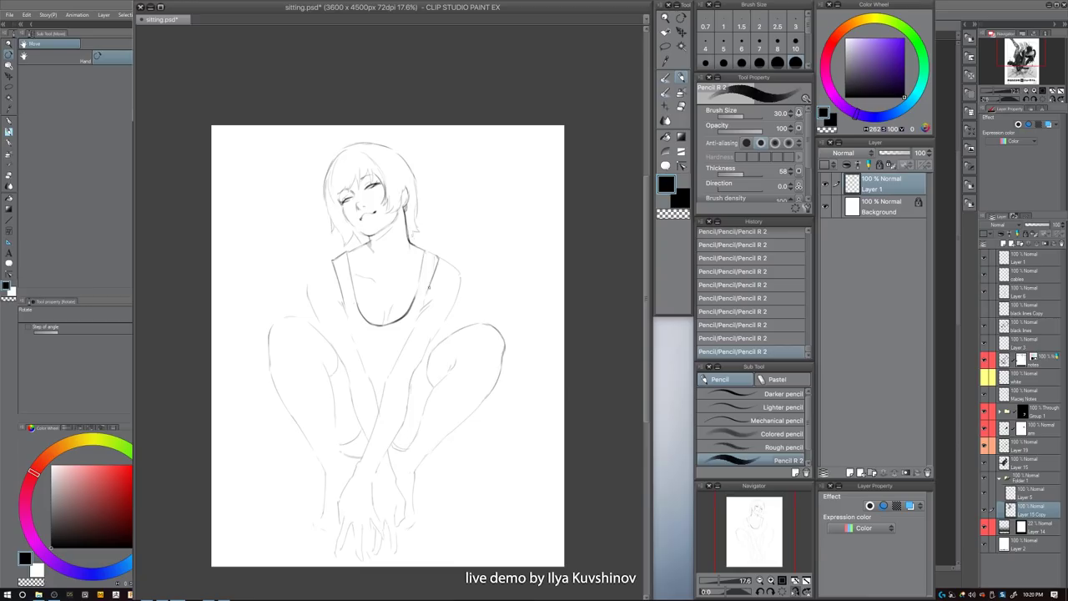
mouse_move(429, 288)
left_mouse_down()
mouse_move(419, 315)
mouse_move(433, 300)
left_mouse_up()
- Outline the left-hand shoulder at size 30 and redraw the right-hand shoulder curve at size 25 after undoing a stroke
key("c")
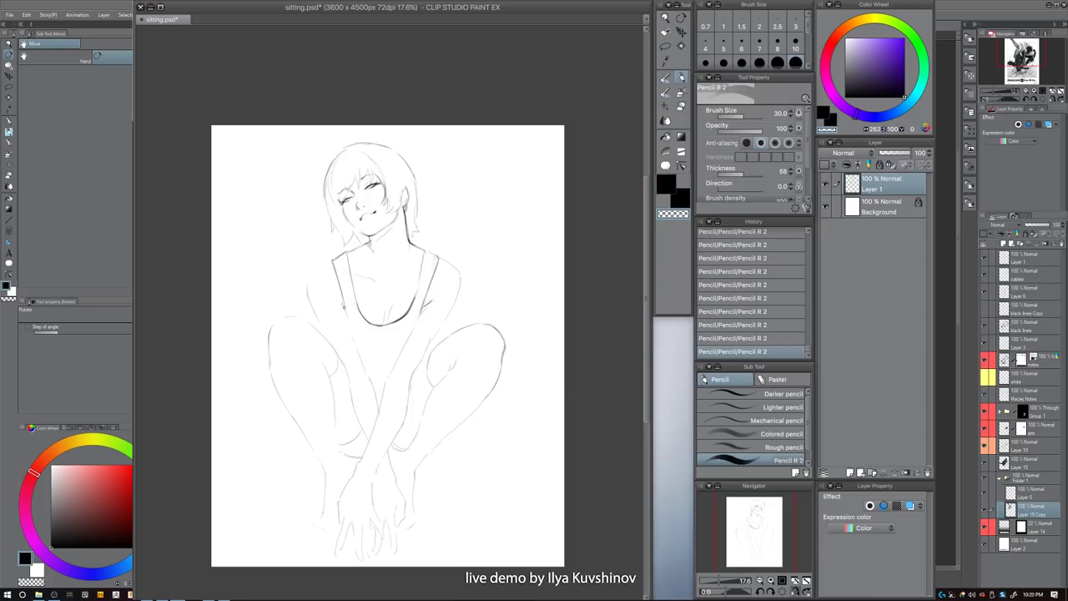
key("c")
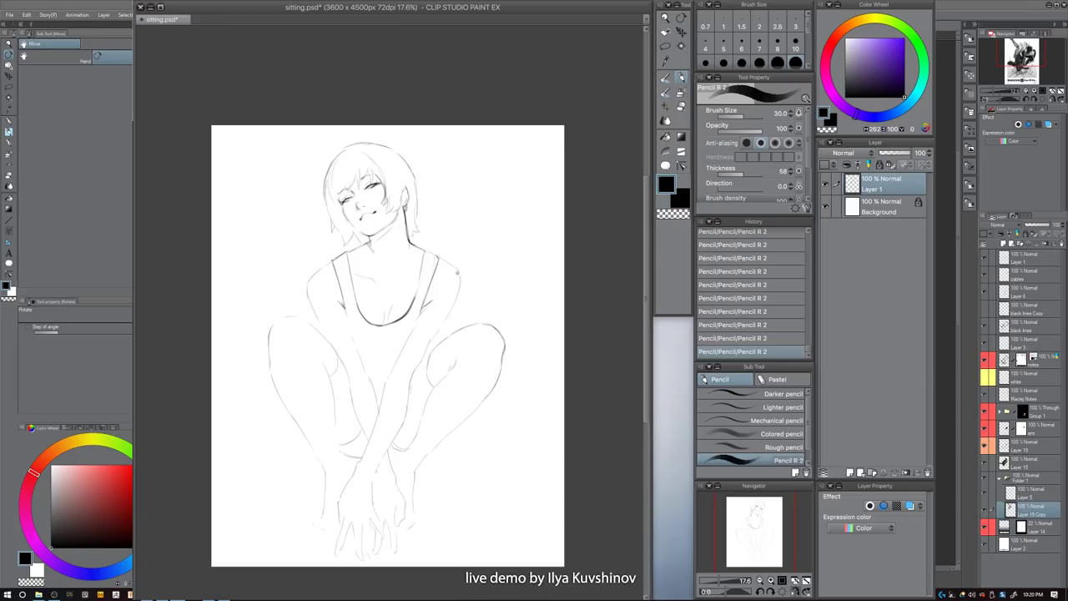
key("ctrl+z")
key("bracketleft")
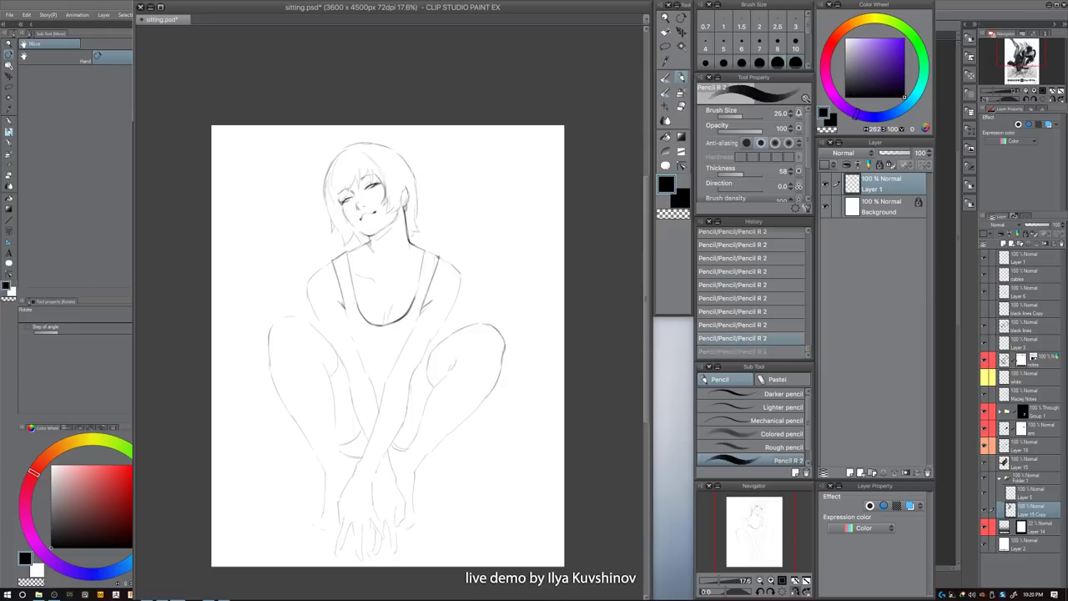
left_click_drag(439, 257, 460, 274)
key("c")
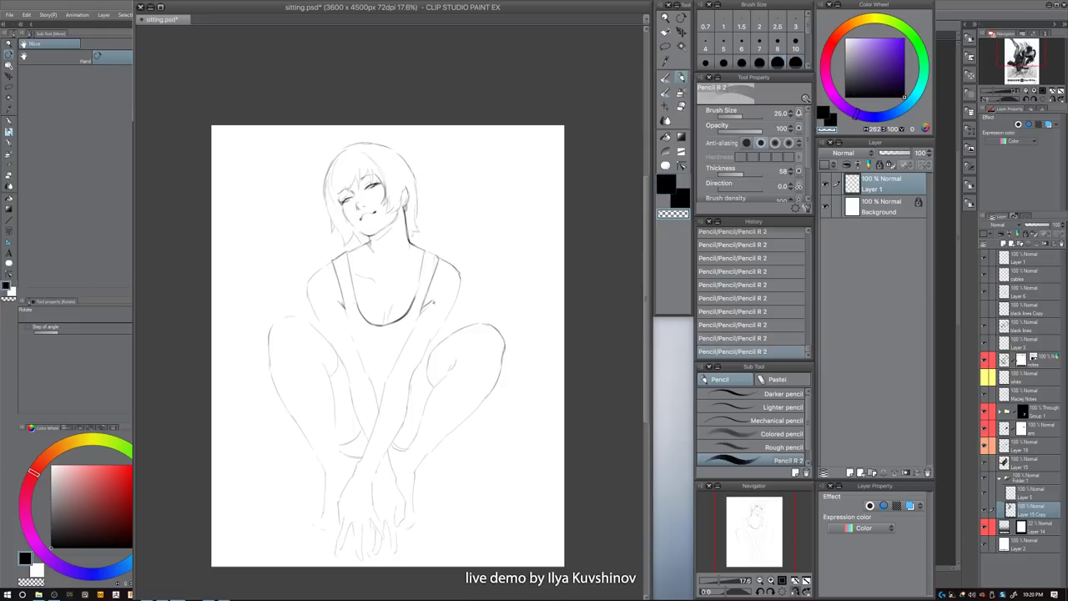
- Strengthen the outer contours of both upper arms down towards the knees at brush size 30
key("bracketright")
key("c")
left_click_drag(442, 325, 427, 365)
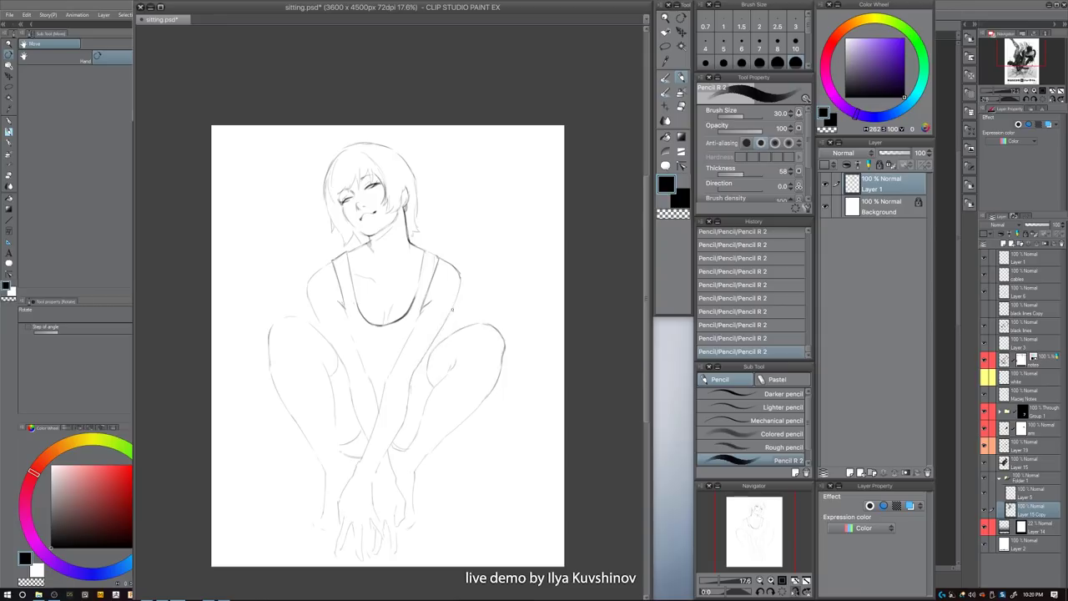
key("c")
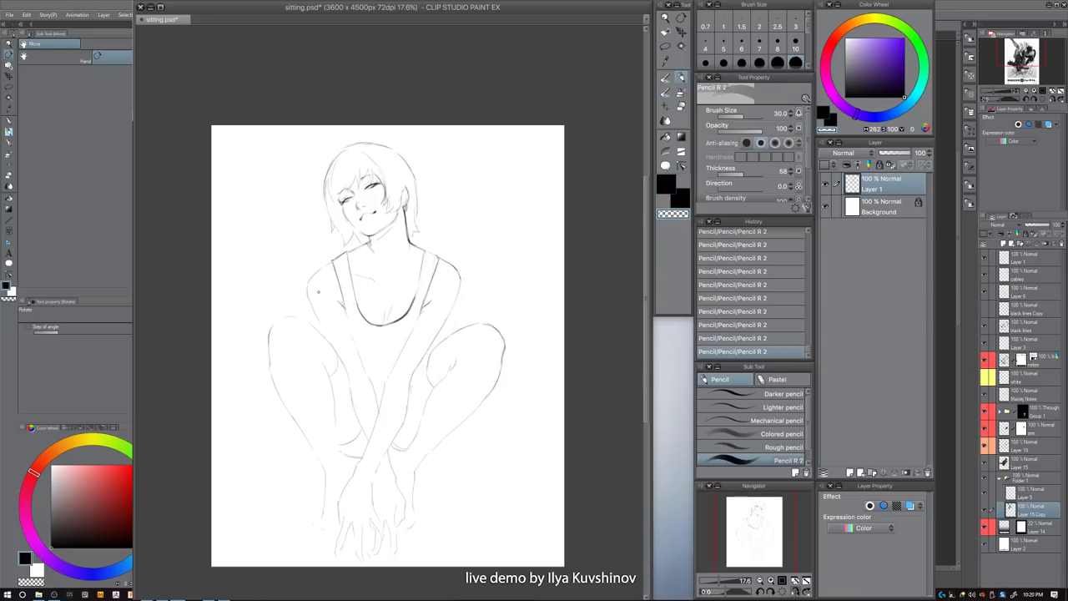
key("c")
left_click_drag(314, 309, 334, 352)
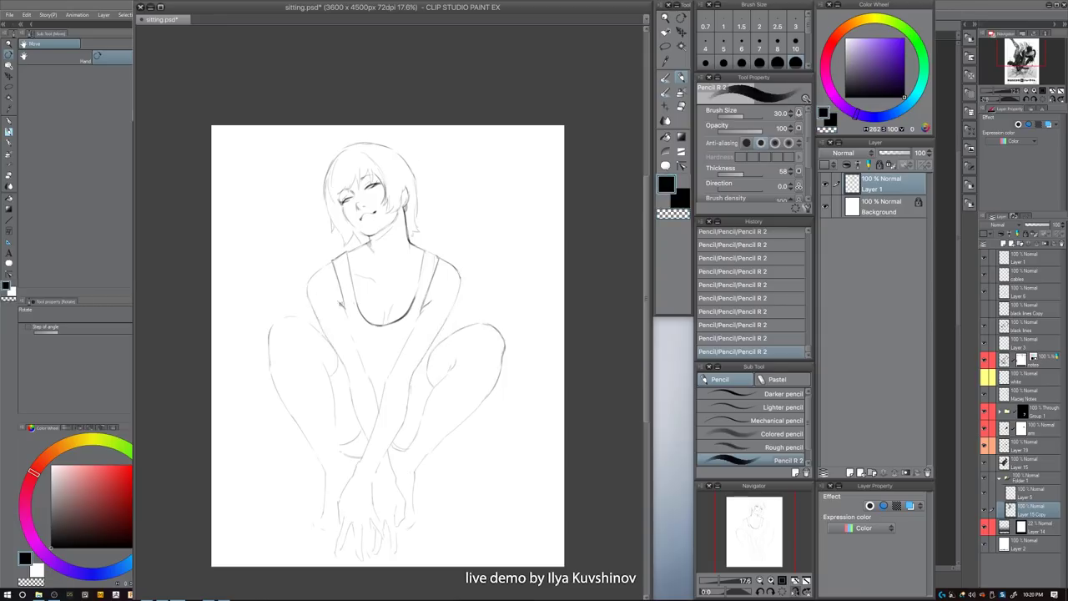
- Clean up the left-hand armhole and reinforce the right side of the tank top's neckline at brush size 30
key("c")
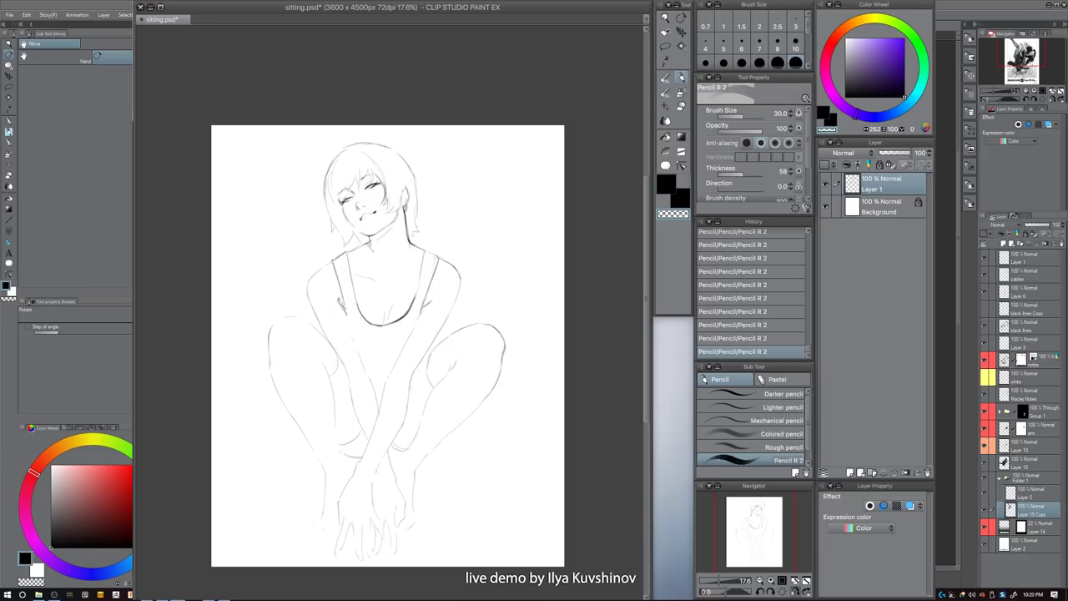
key("c")
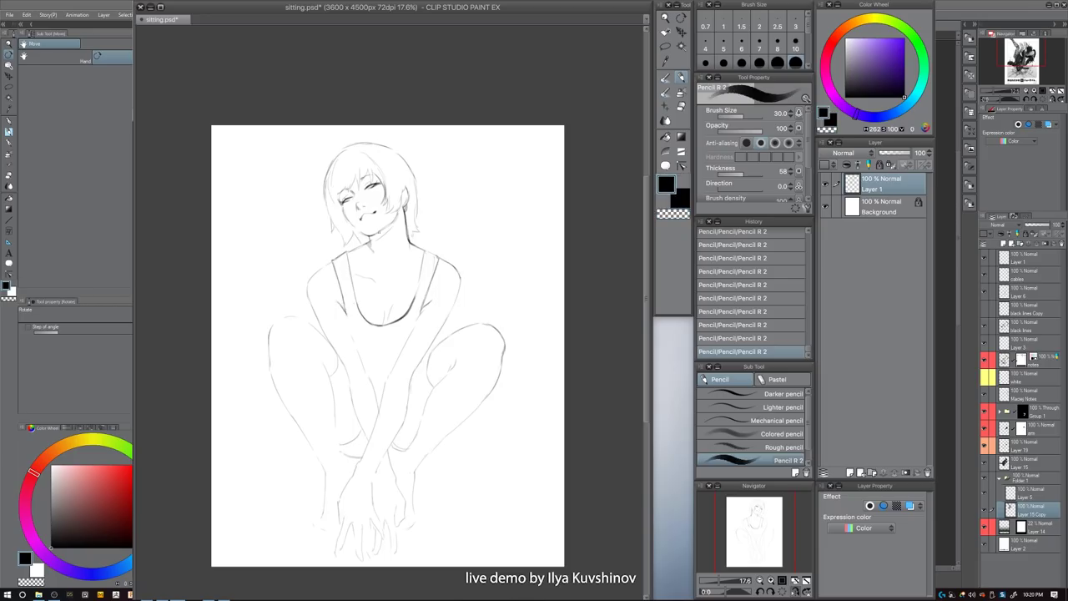
mouse_move(419, 276)
left_mouse_down()
mouse_move(413, 304)
mouse_move(389, 311)
left_mouse_up()
- Strengthen the left-hand outline of the hair from the crown down to the side lock at brush size 40
key("c")
key("bracketright")
key("c")
left_click_drag(326, 182, 355, 145)
left_click_drag(325, 182, 344, 236)
key("c")
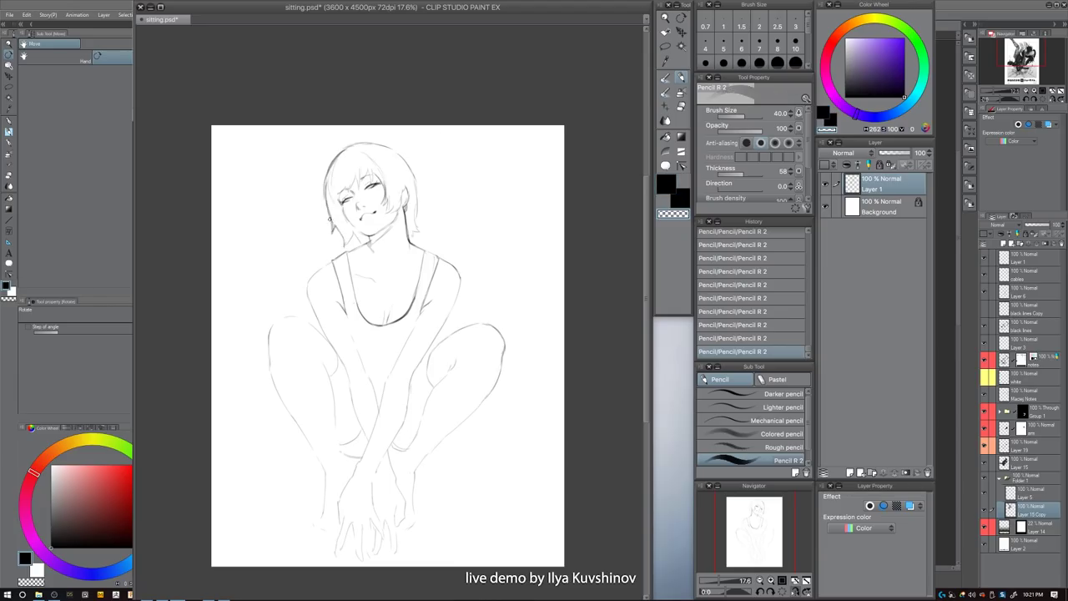
key("c")
key("bracketleft")
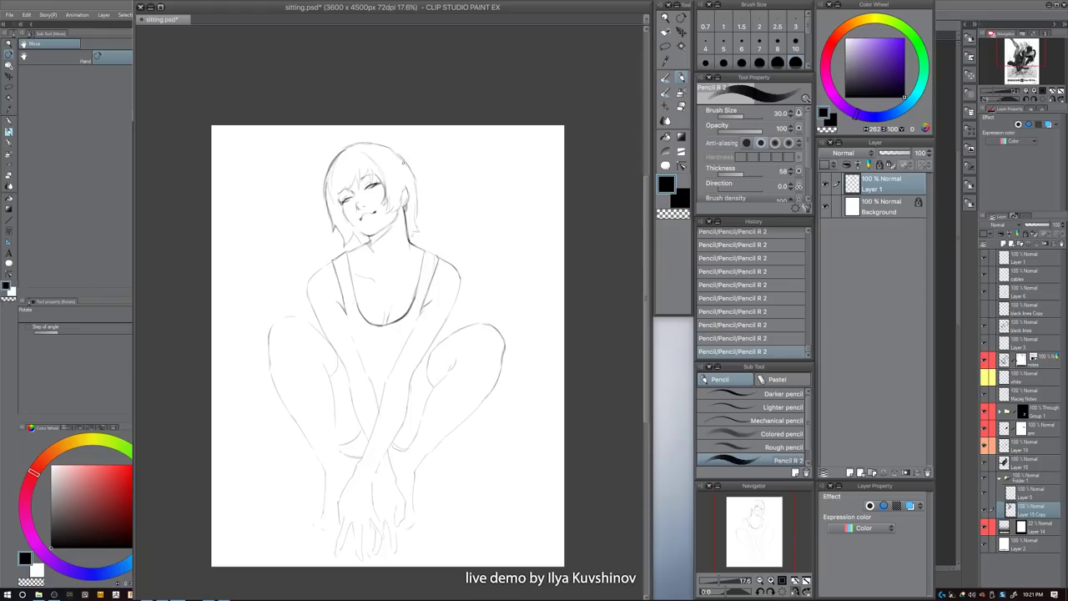
- Compare the latest hair stroke near the crown by undoing and restoring it, and keep it
key("ctrl+z")
key("bracketright")
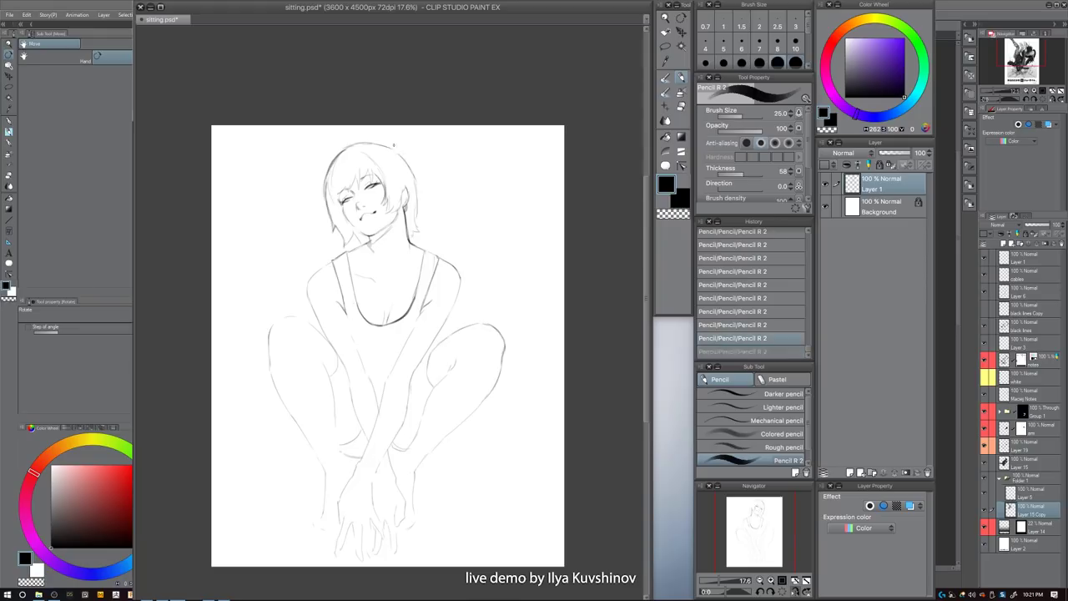
key("ctrl+y")
key("ctrl+z")
key("c")
key("ctrl+y")
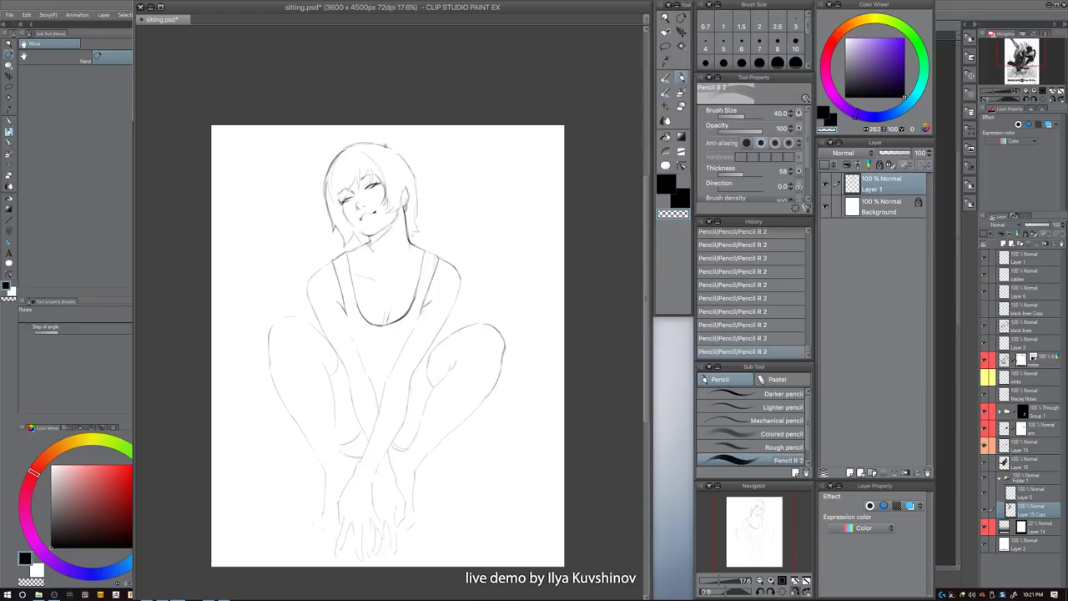
- Darken the right-hand eye and the hair strand beside it at brush size 50
key("c")
key("c")
key("c")
key("bracketright")
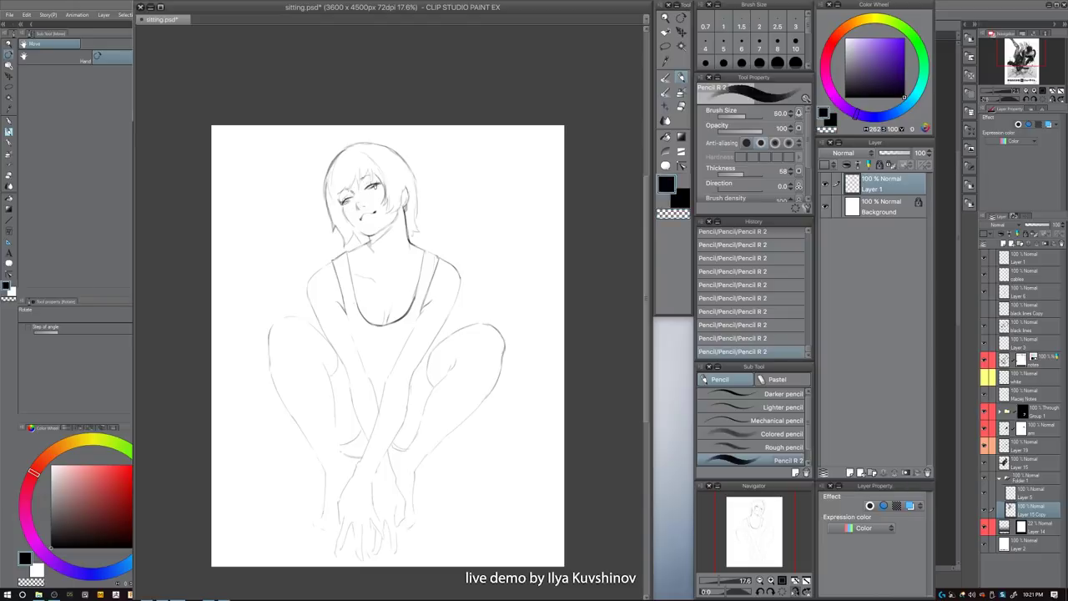
key("c")
key("c")
left_click_drag(383, 182, 382, 180)
key("c")
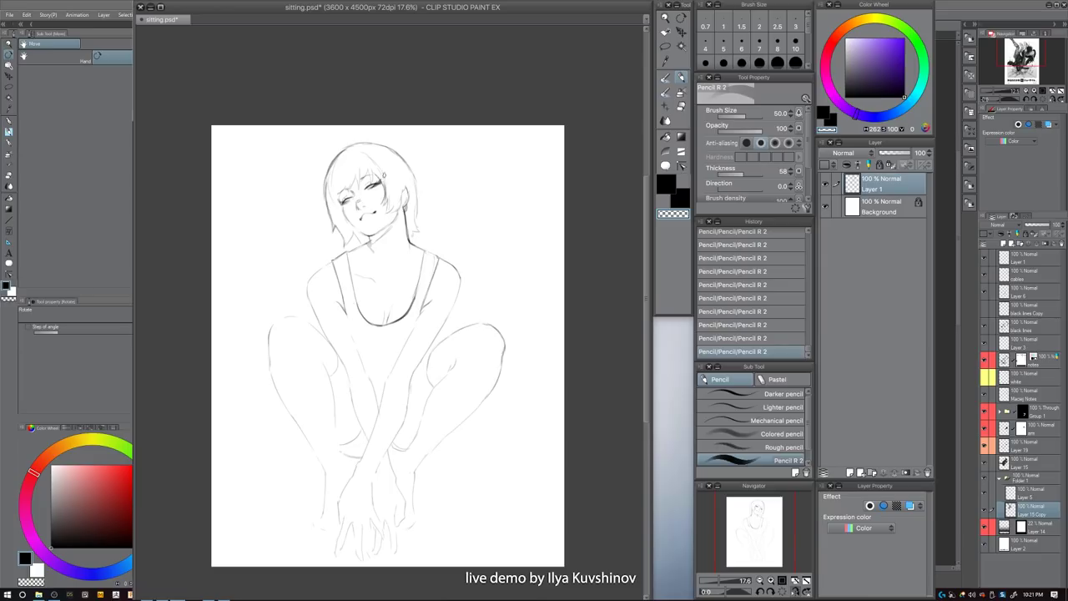
- Retouch the face and fringe after undoing a stroke, and enlarge the brush to size 60
key("c")
mouse_move(343, 206)
left_mouse_down()
mouse_move(356, 227)
mouse_move(394, 212)
left_mouse_up()
key("ctrl+z")
key("bracketleft")
key("bracketleft")
key("c")
key("bracketright")
key("bracketright")
key("c")
key("bracketright")
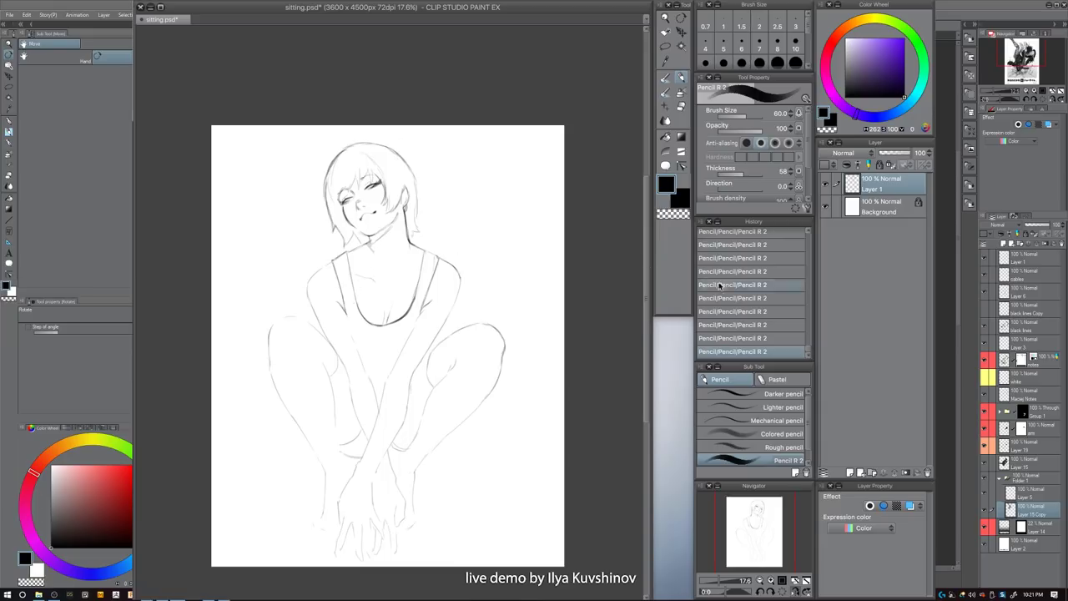
- Flip the canvas view horizontally and strengthen the inner contour and crease of the right-hand knee at brush sizes 30 and 25
left_click(796, 591)
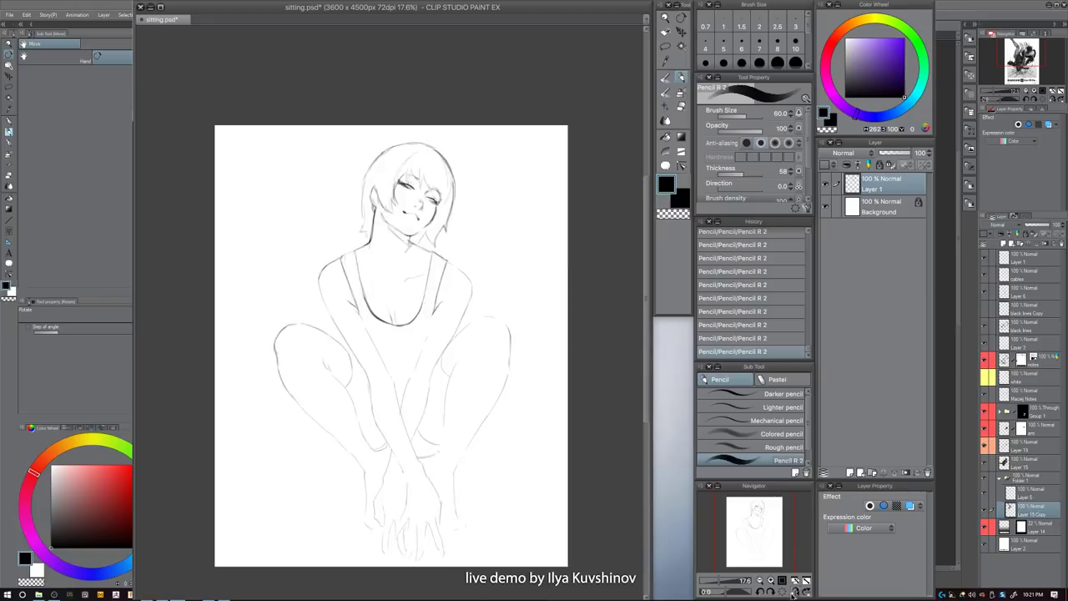
key("c")
key("[")
key("[")
key("[")
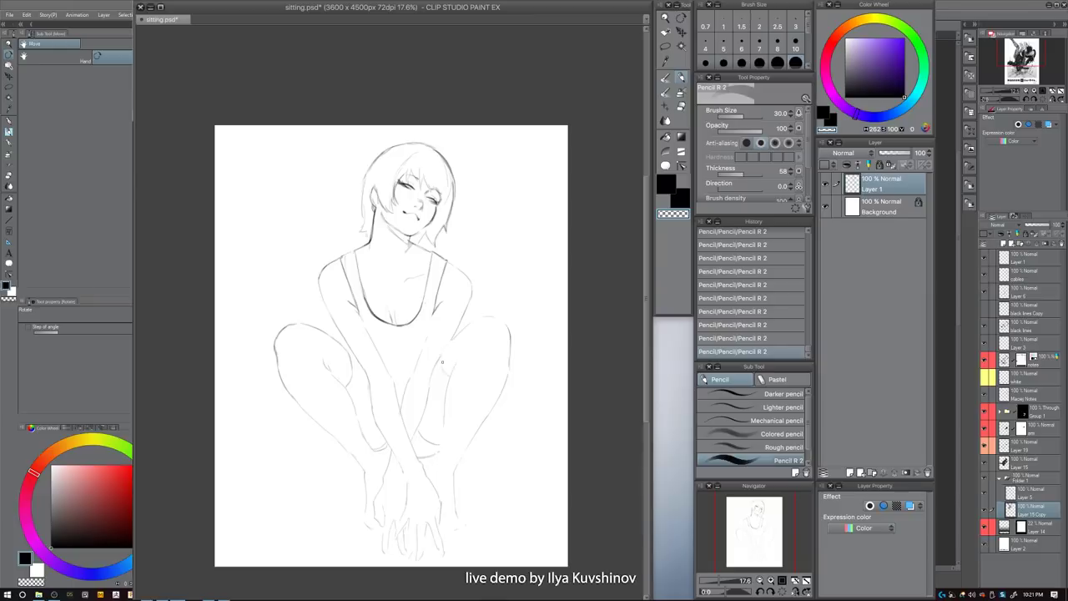
key("c")
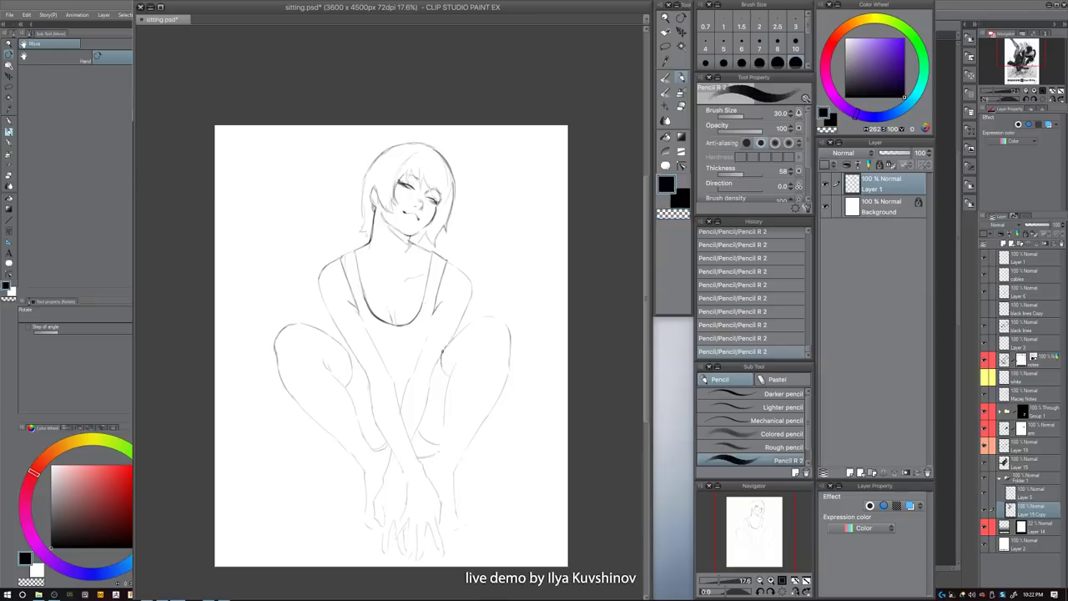
key("c")
key("[")
left_click_drag(439, 361, 438, 368)
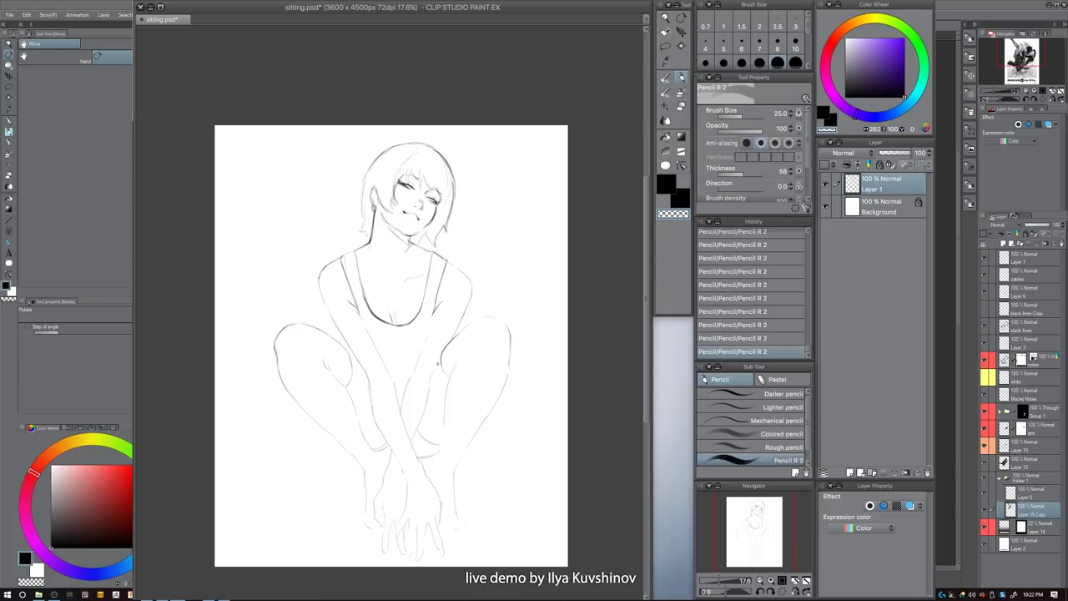
key("c")
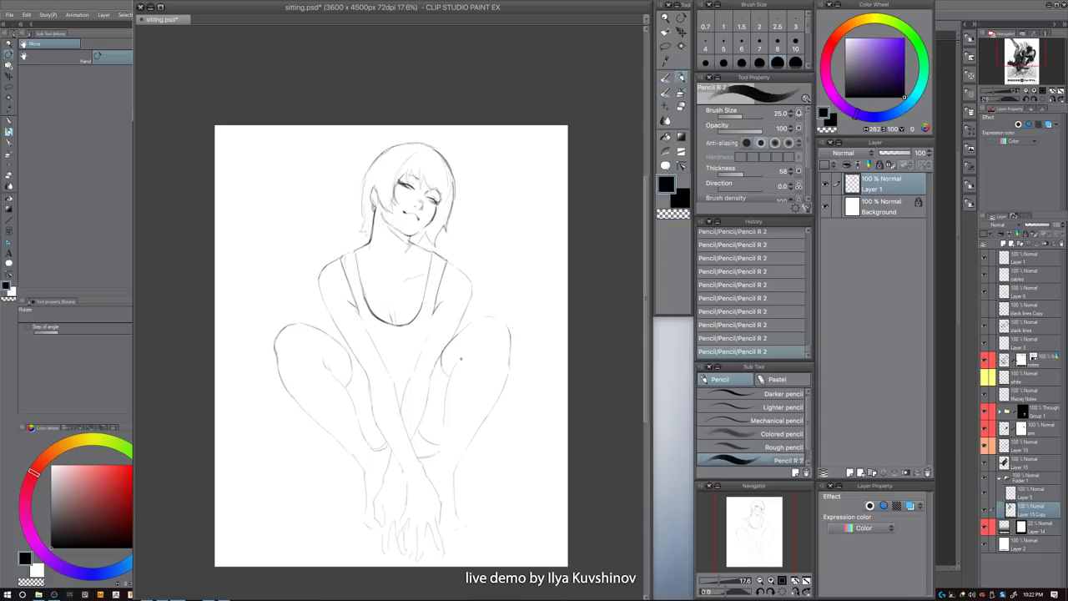
left_click_drag(460, 357, 455, 368)
- Darken the left-hand eye and brow area with a much larger brush
key("bracketright")
key("bracketright")
key("bracketright")
key("bracketright")
key("bracketright")
left_click_drag(405, 181, 416, 185)
- Soften the crown and right-hand outline of the hair using transparent colour at brush size 80, and reduce the brush to 50
key("c")
key("bracketright")
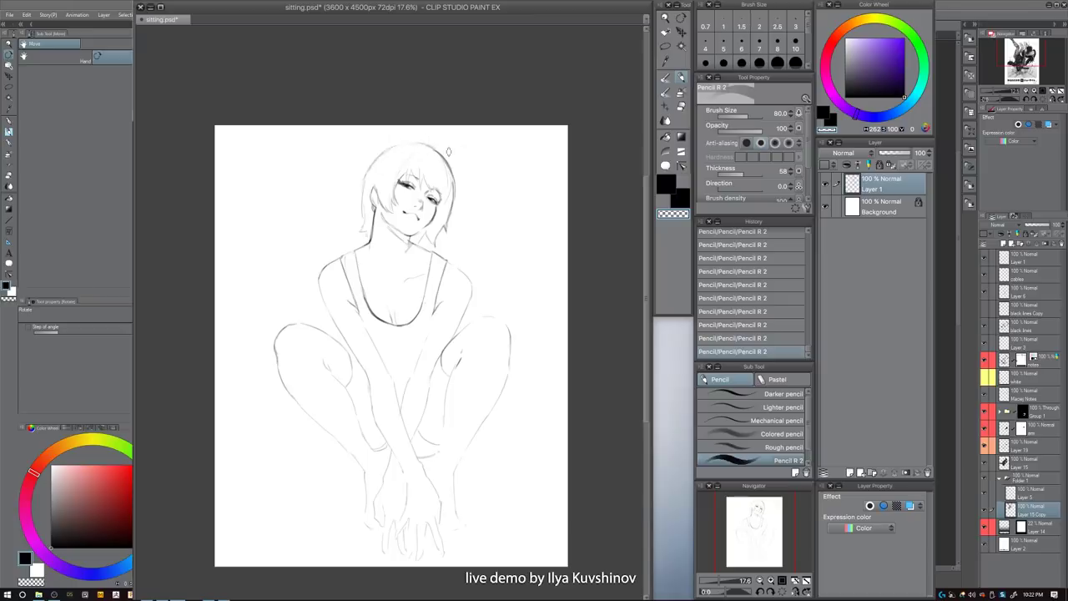
key("bracketright")
key("bracketright")
key("c")
key("bracketleft")
key("bracketleft")
key("bracketleft")
key("bracketleft")
key("bracketleft")
key("c")
key("c")
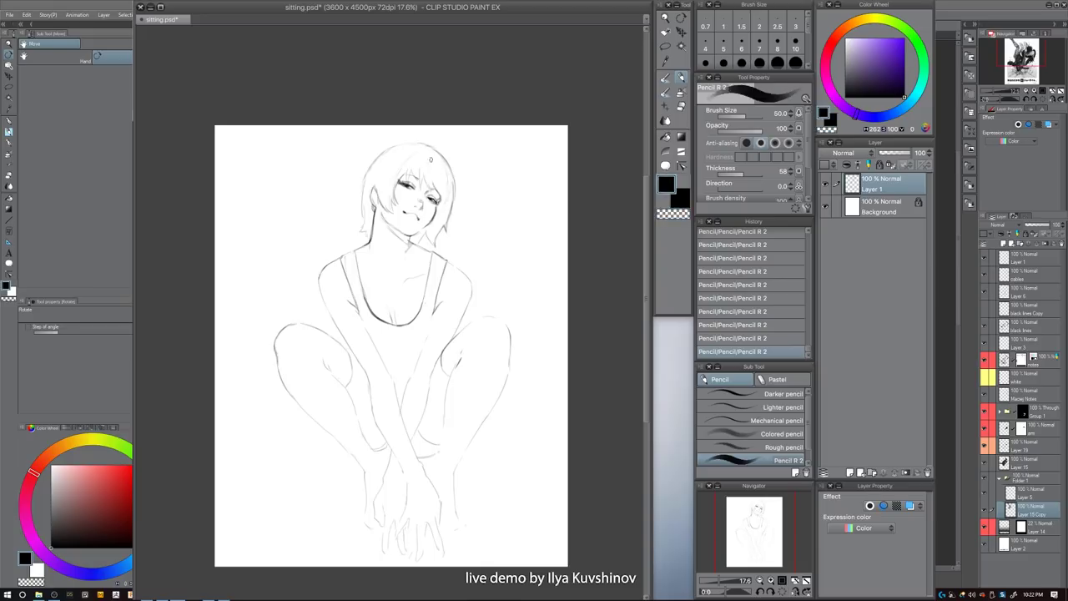
- Undo the last stroke and darken the hair edge beside the left-hand ear at brush size 40
key("bracketleft")
key("bracketleft")
key("ctrl+z")
key("bracketright")
left_click_drag(375, 205, 378, 181)
key("c")
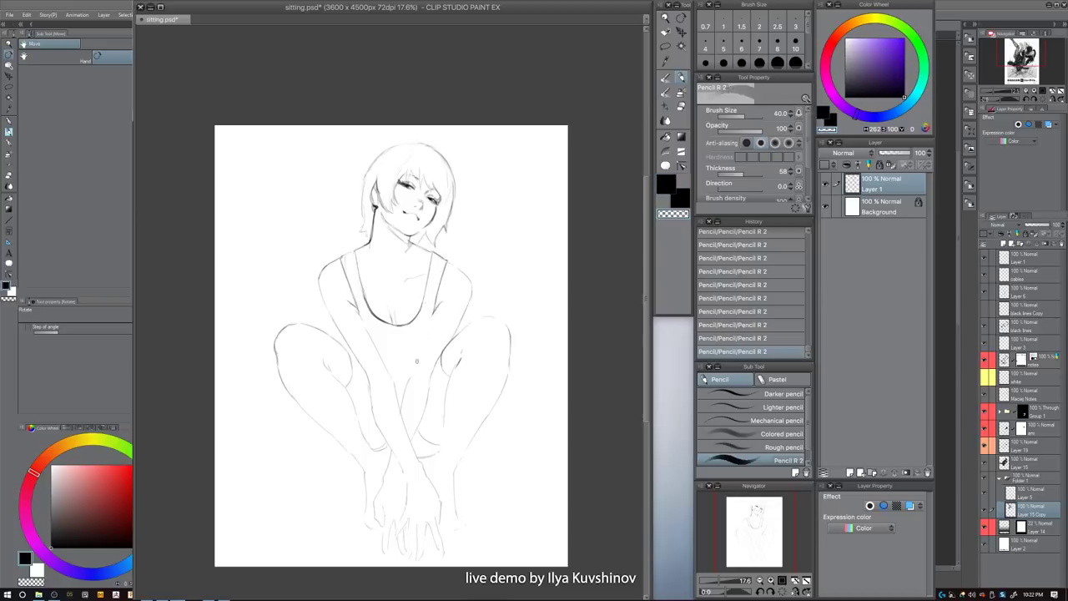
- Erase the old inner line of the right-hand arm at size 40 and redraw it down to the crossed forearms at size 25
left_click_drag(408, 383, 404, 402)
key("c")
key("bracketleft")
key("bracketleft")
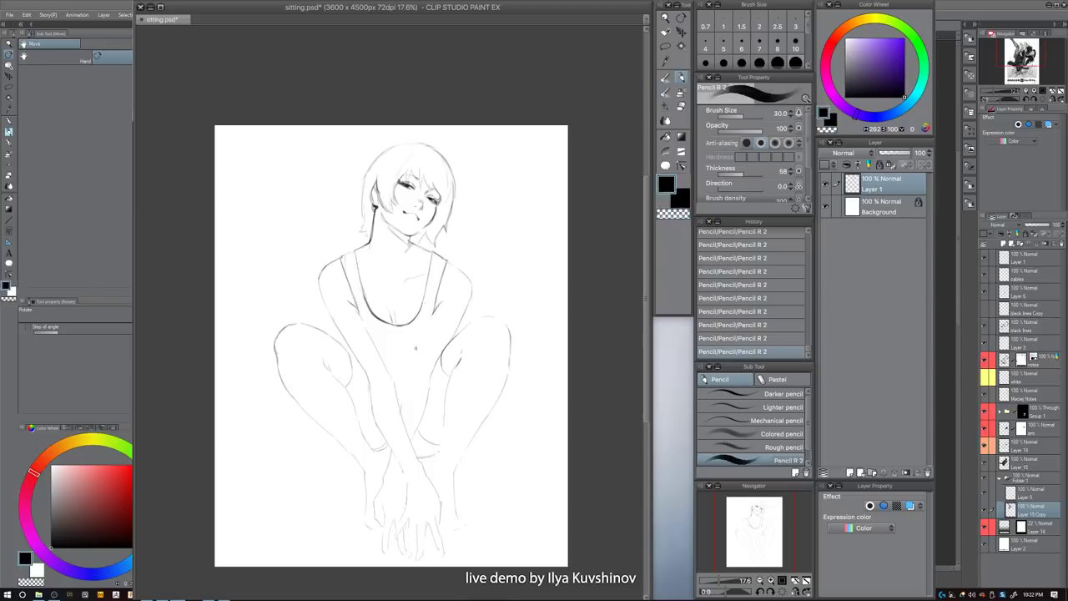
left_click_drag(428, 326, 402, 409)
key("c")
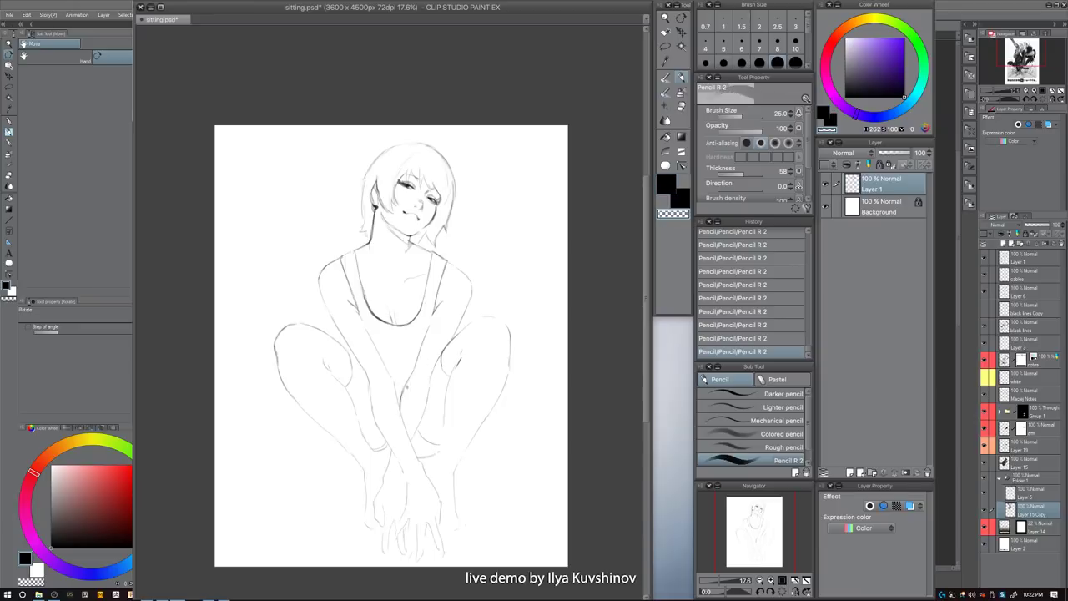
key("c")
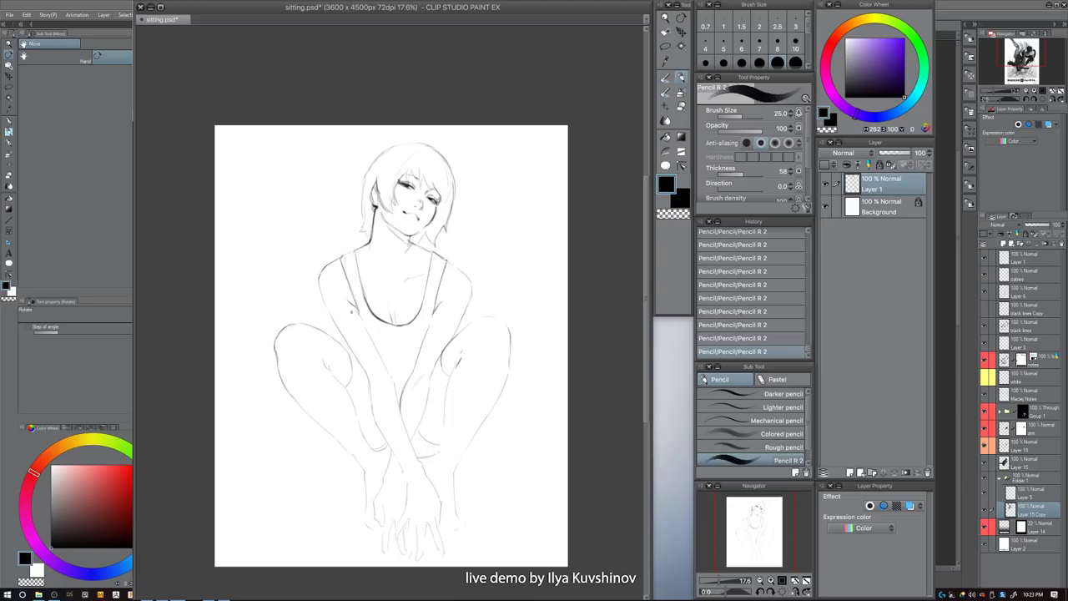
- Undo the short stroke on the left-hand armpit fold and clean up the fold at brush size 30
left_click_drag(355, 312, 358, 316)
key("ctrl+z")
key("]")
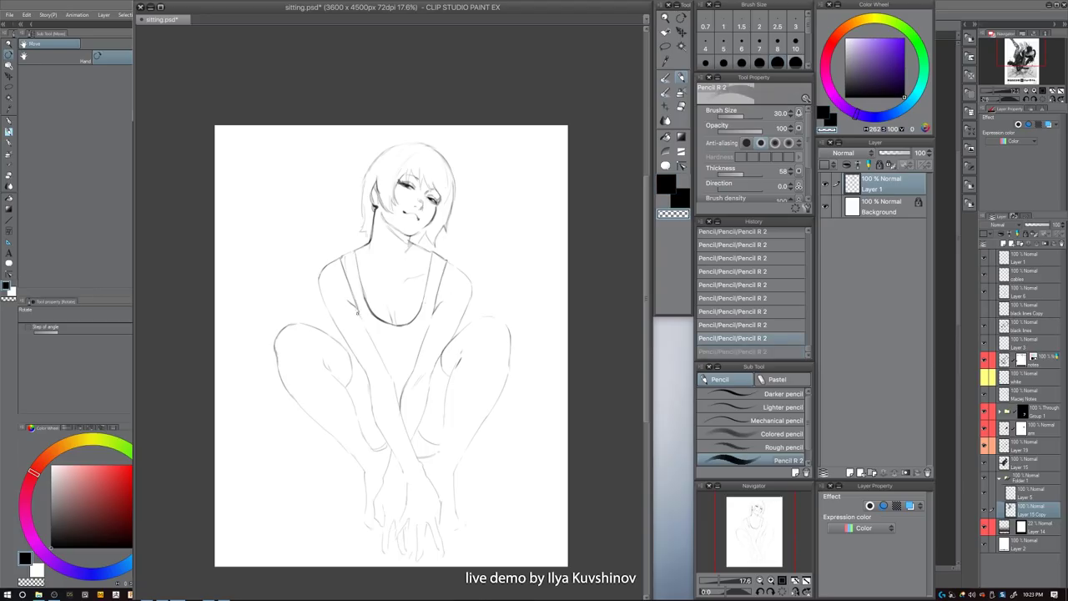
key("c")
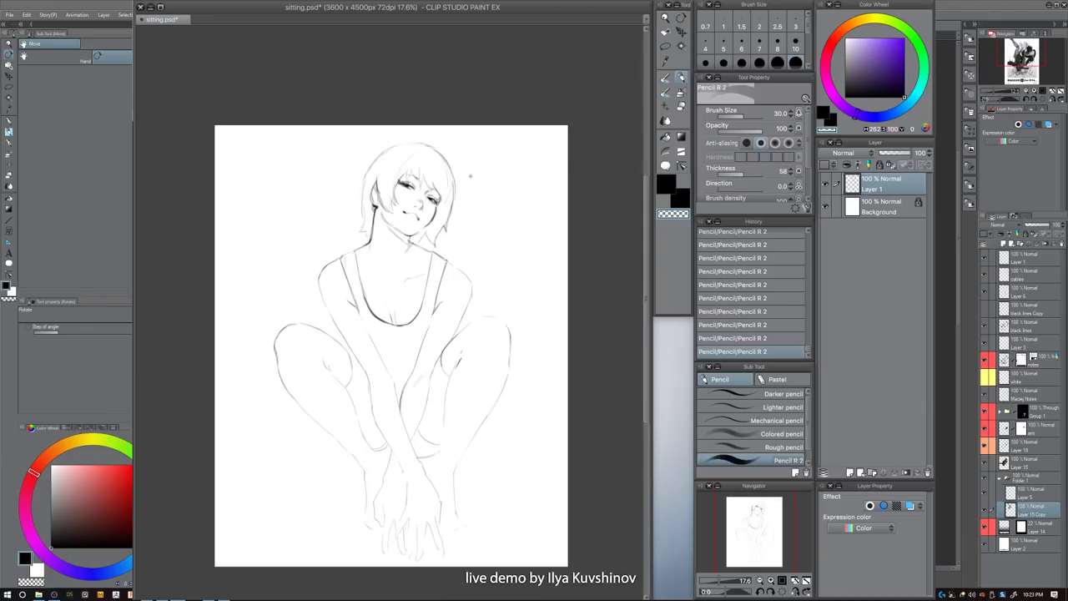
- Lasso the outer contour of the left-hand arm and rotate it slightly outward around a pivot near its lower end
key("m")
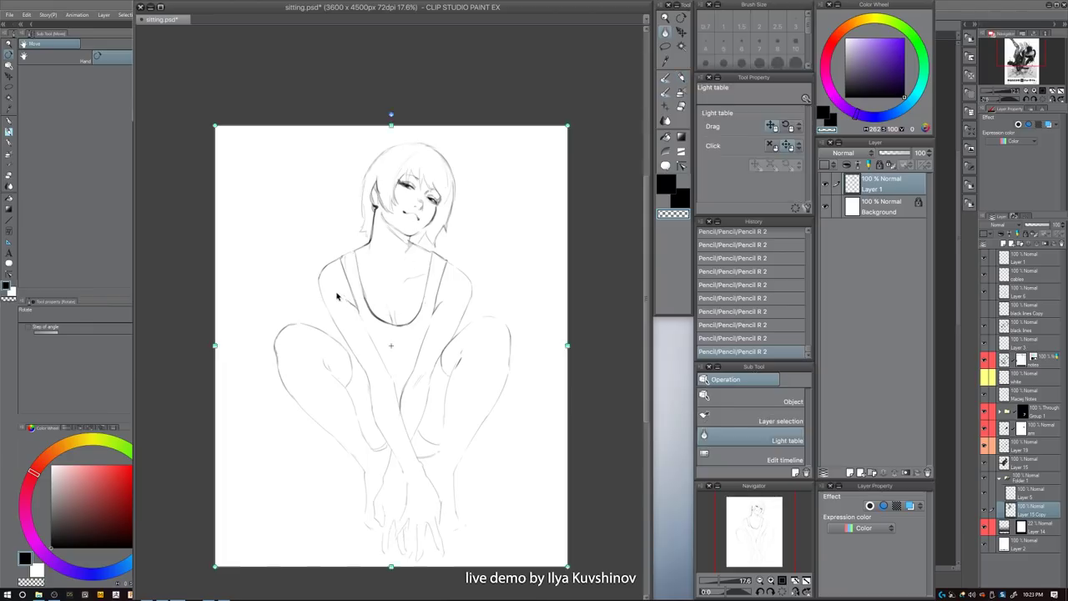
mouse_move(345, 304)
left_mouse_down()
mouse_move(333, 281)
mouse_move(309, 268)
mouse_move(332, 325)
mouse_move(382, 393)
left_mouse_up()
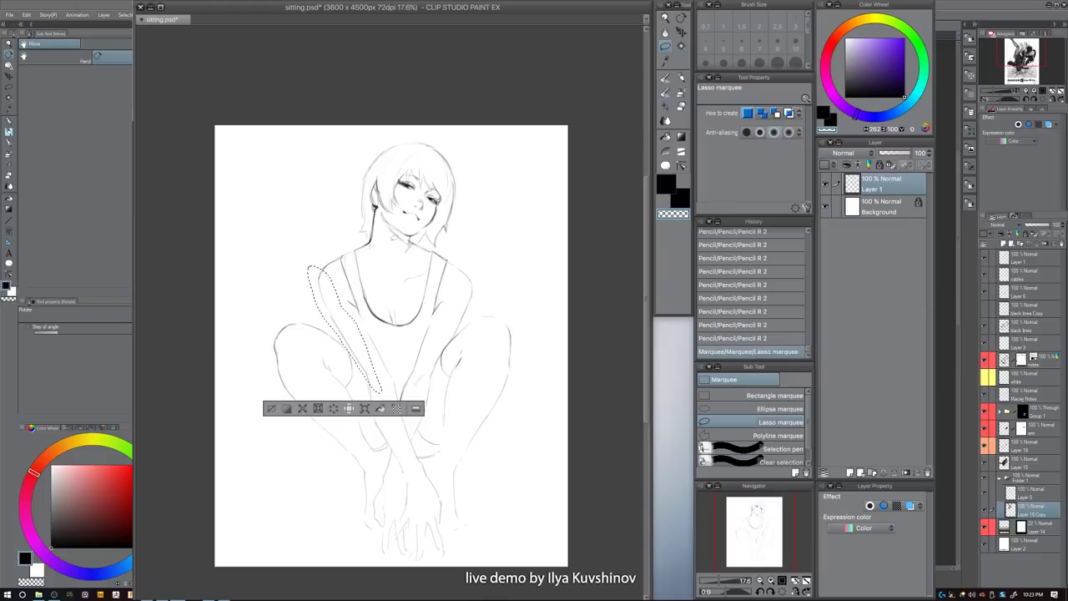
key("ctrl+t")
left_click_drag(345, 330, 367, 380)
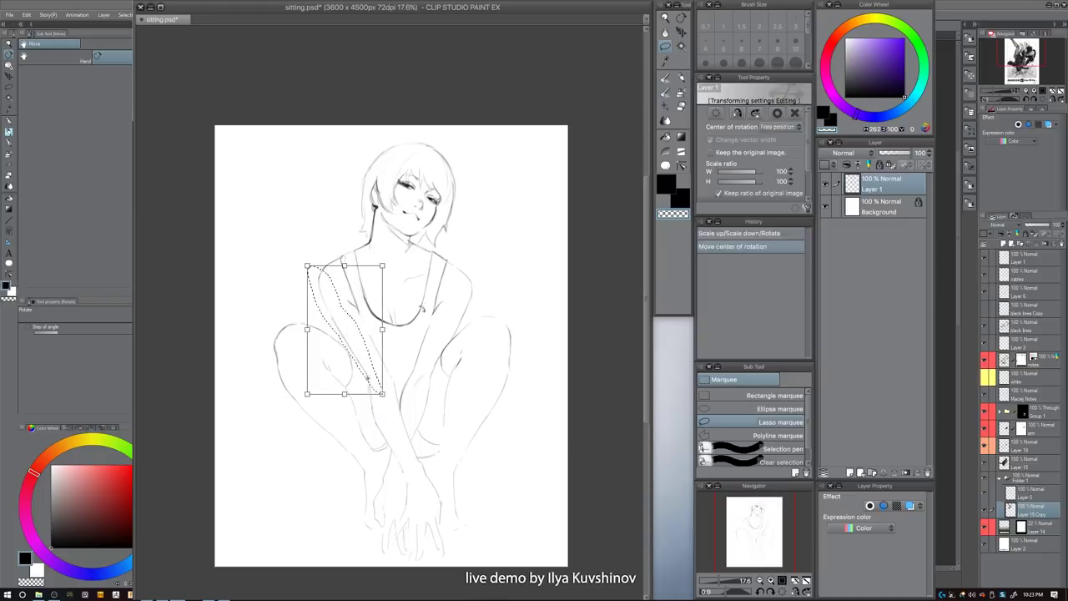
left_click_drag(437, 301, 450, 276)
key("Return")
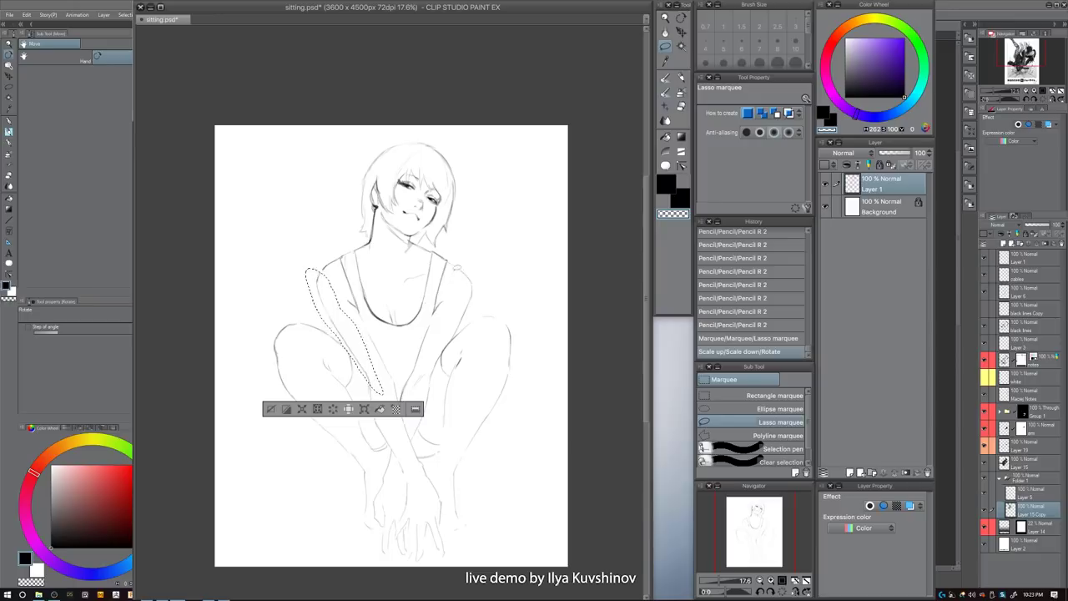
key("ctrl+d")
- Blend the left-hand shoulder curve into the rotated arm contour with the Pencil at brush size 30
key("p")
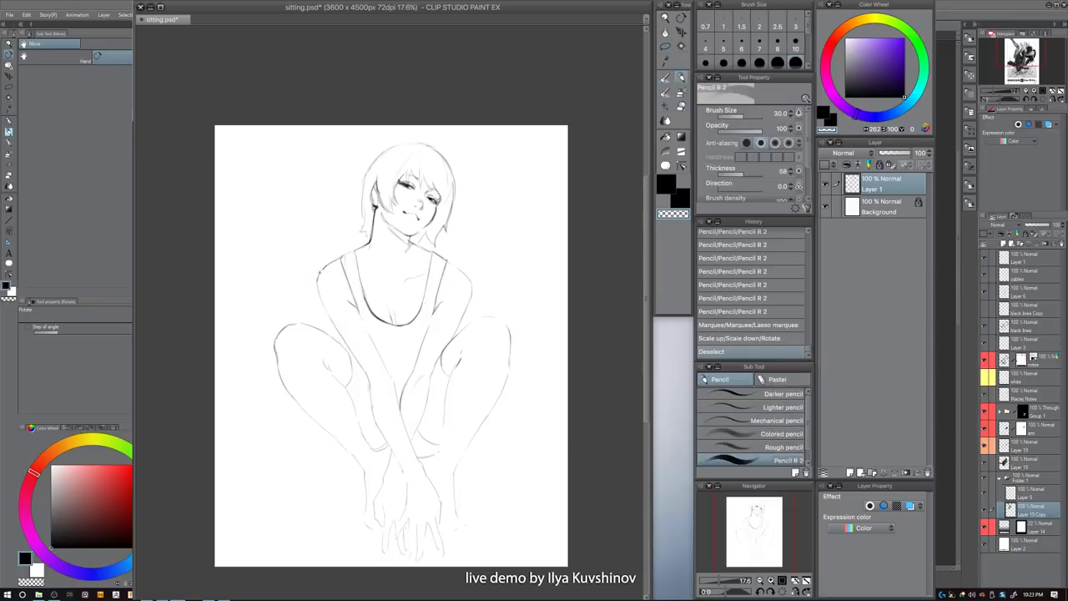
left_click_drag(320, 271, 317, 282)
key("c")
key("c")
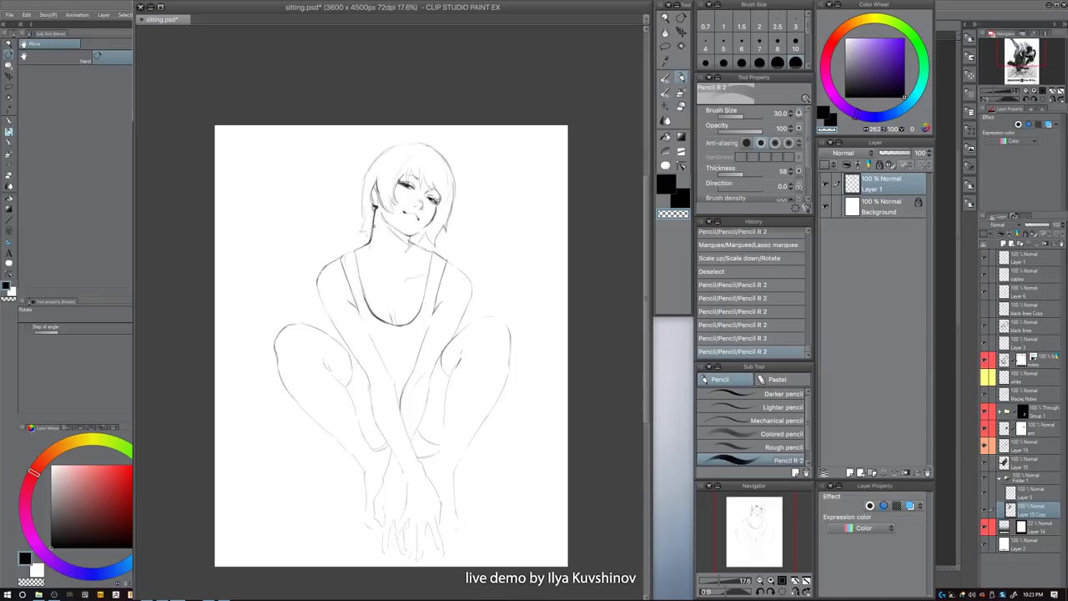
- Undo a stroke on the left-hand armhole and accent the top of the left-hand strap by the neck at size 30
key("c")
left_click_drag(348, 296, 357, 312)
key("ctrl+z")
key("]")
key("c")
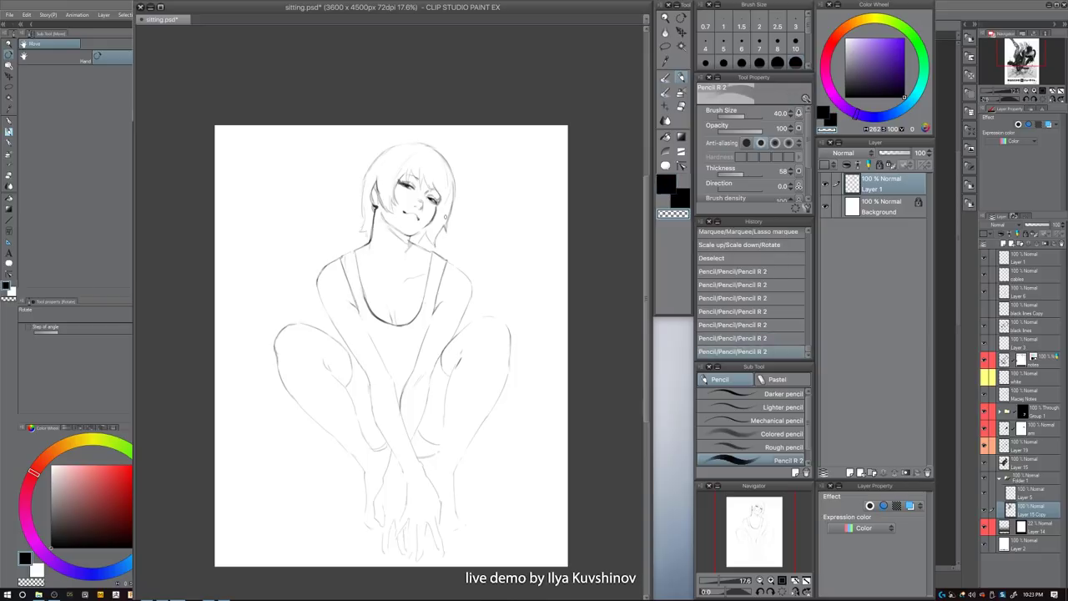
key("[")
mouse_move(354, 248)
left_mouse_down()
mouse_move(356, 260)
mouse_move(358, 247)
left_mouse_up()
key("c")
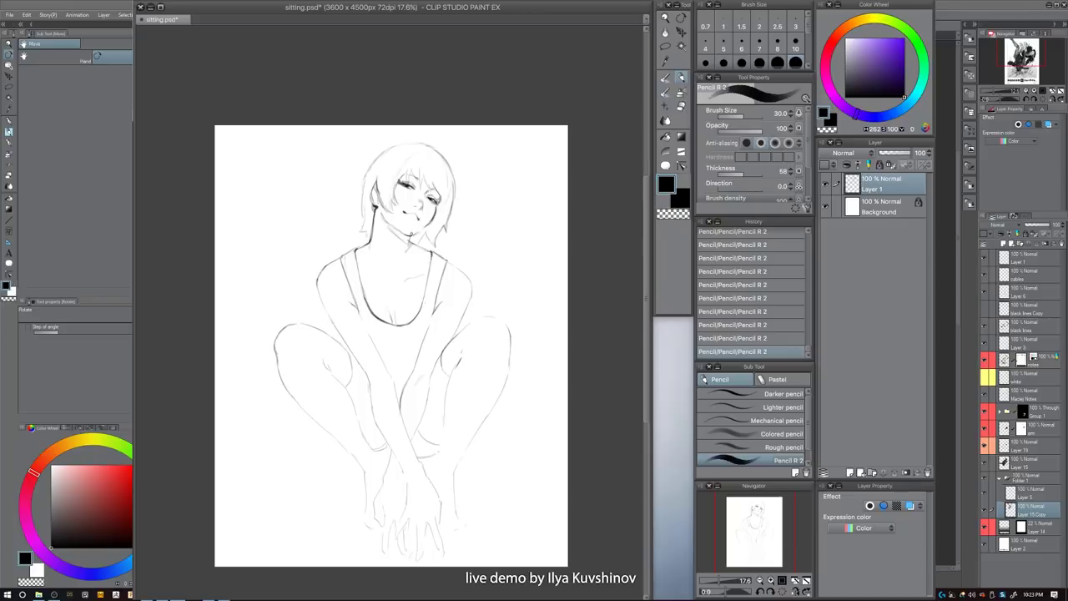
- Refine the corner of the mouth at brush size 25, restoring an undone stroke, and reduce the brush to 20
key("]")
key("[")
key("[")
key("ctrl+z")
key("[")
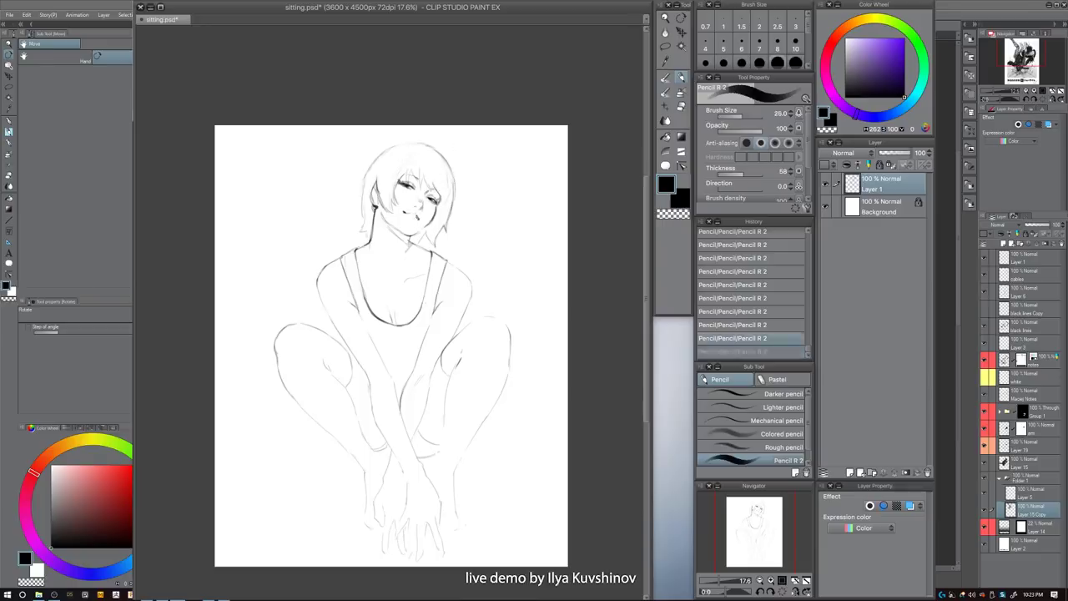
key("ctrl+y")
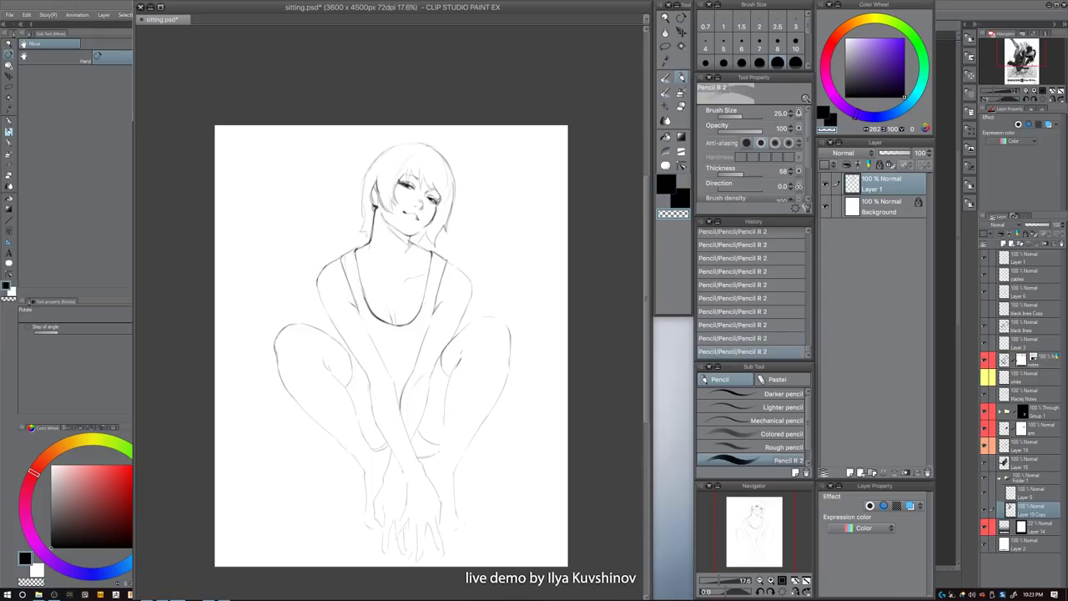
key("c")
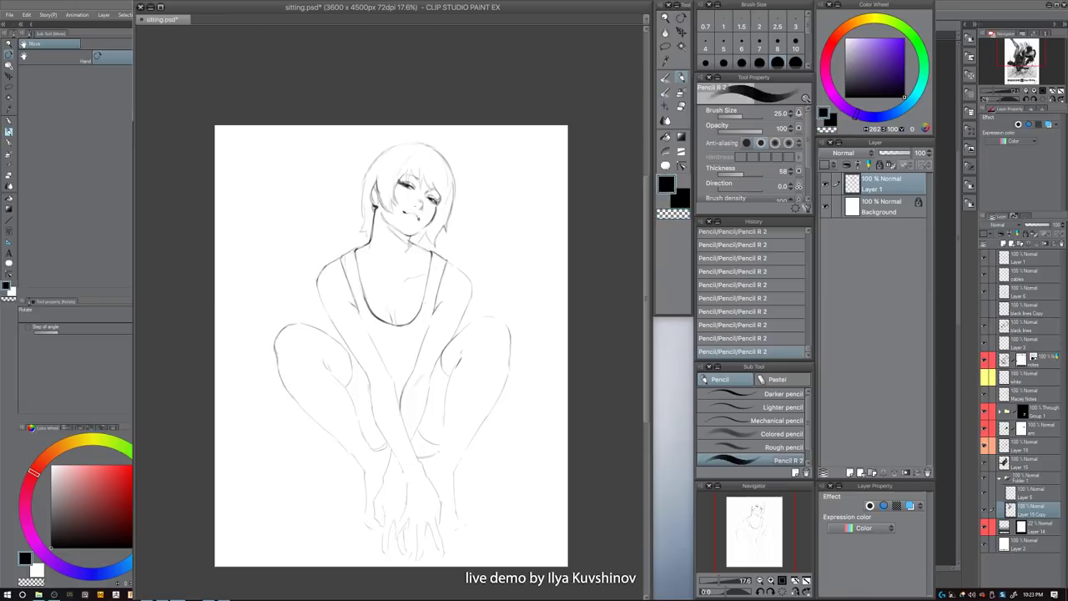
key("c")
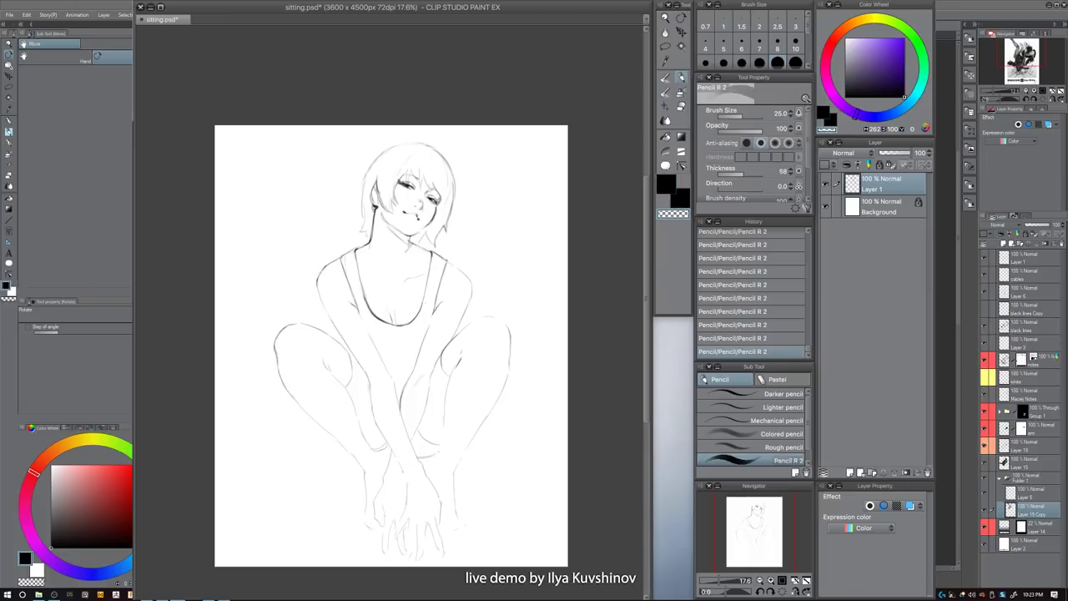
key("c")
key("[")
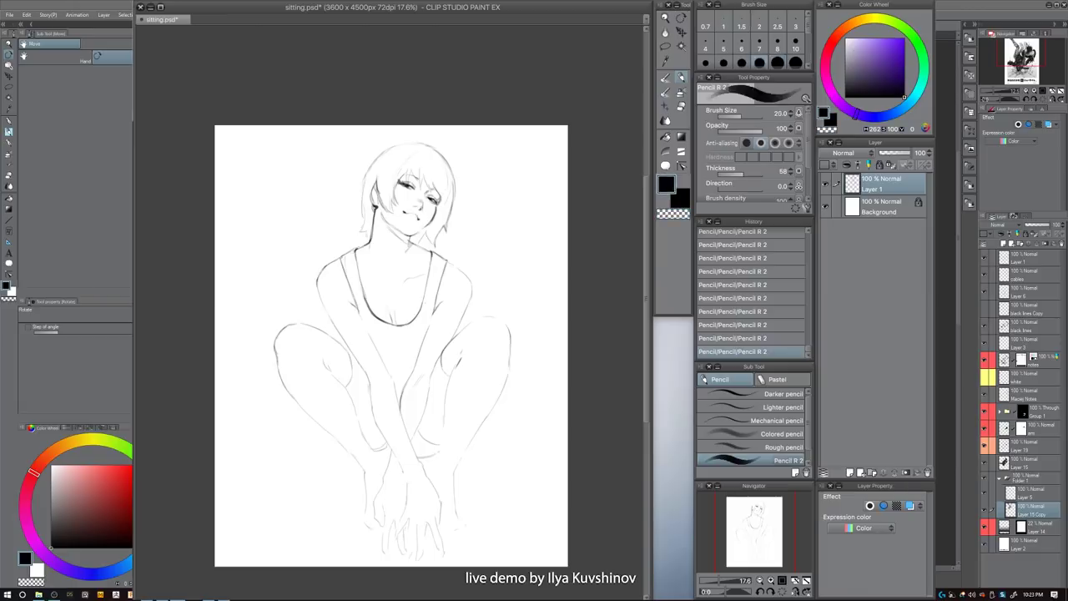
- Rework the upper inner contour of the left-hand knee at brush size 25 after undoing a stroke
key("]")
key("bracketleft")
key("bracketright")
key("bracketright")
key("bracketright")
key("bracketright")
key("bracketleft")
key("bracketleft")
key("ctrl+z")
key("bracketleft")
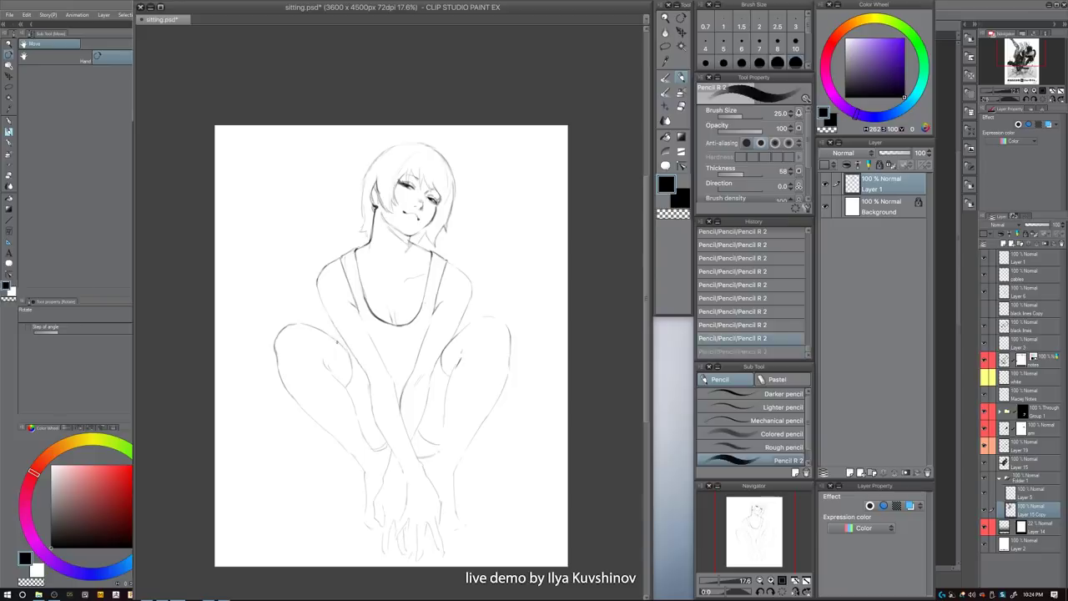
key("c")
mouse_move(344, 348)
left_mouse_down()
mouse_move(334, 339)
mouse_move(353, 359)
left_mouse_up()
key("c")
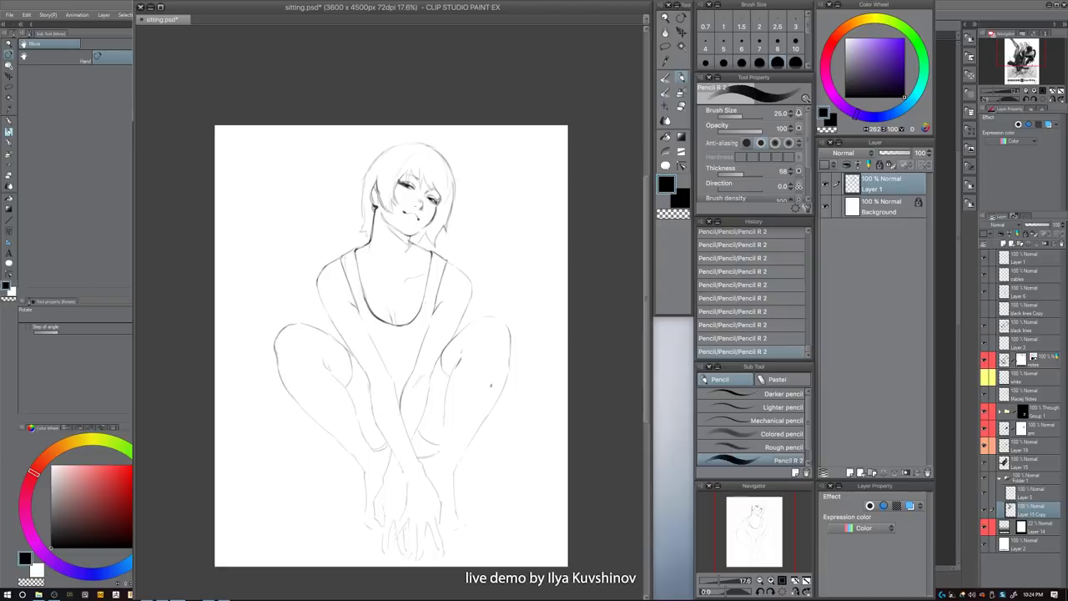
- Darken the outer contour of the right-hand leg from below the knee toward the ankle with the Pencil at brush size 25
key("bracketright")
key("bracketleft")
left_click_drag(496, 398, 459, 457)
key("bracketright")
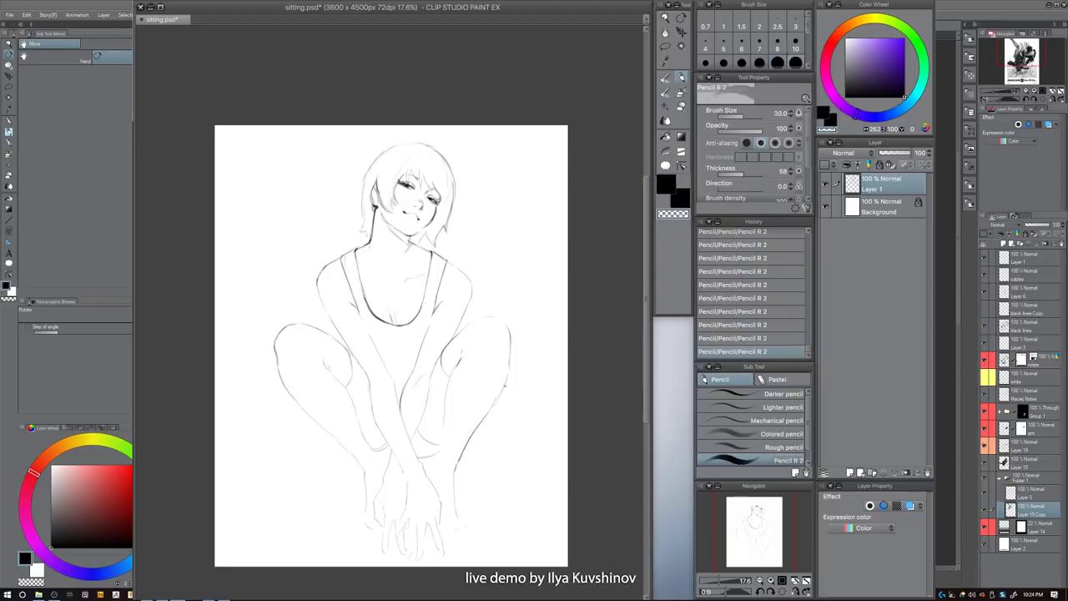
key("bracketright")
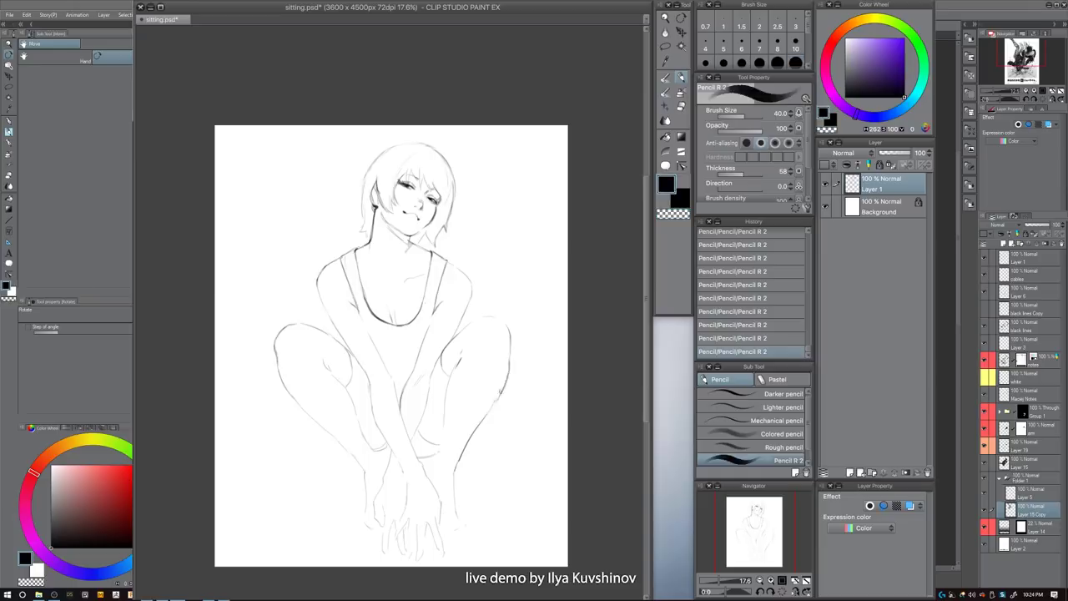
- Darken the inner contours of both lower legs at brush size 30, trimming with transparent color and restoring an undone stroke
key("bracketleft")
left_click_drag(455, 364, 432, 468)
left_click_drag(326, 363, 361, 429)
key("c")
key("c")
key("bracketleft")
key("c")
key("bracketright")
key("c")
key("ctrl+z")
key("ctrl+y")
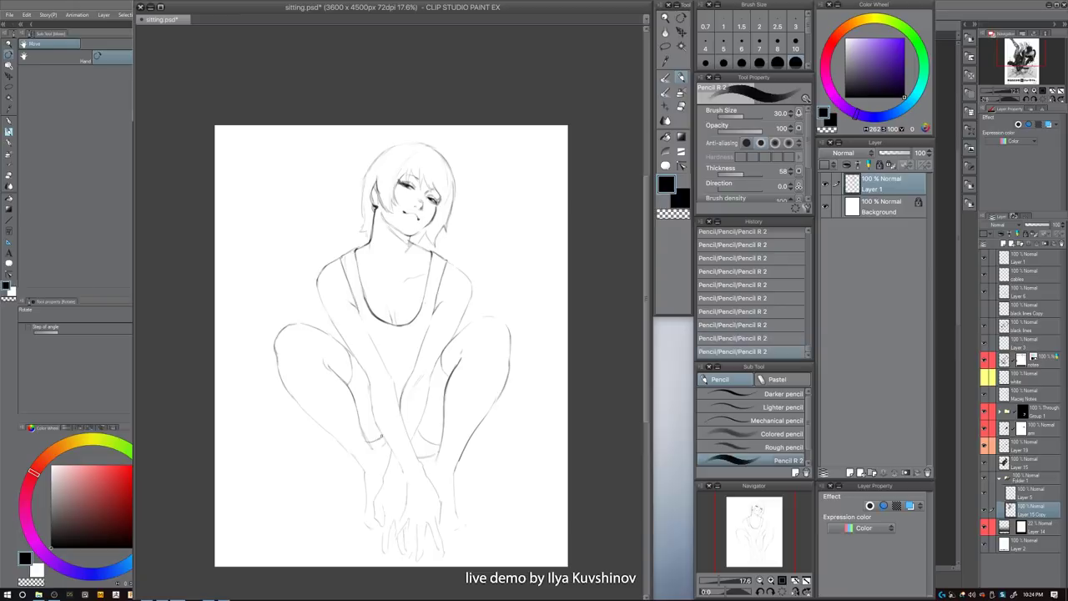
- Refine the lower end of the left-hand leg's inner contour beside the forearm at brush size 30, trimming with transparent color
key("c")
key("c")
mouse_move(373, 457)
left_mouse_down()
mouse_move(390, 456)
mouse_move(382, 468)
left_mouse_up()
key("c")
key("c")
key("c")
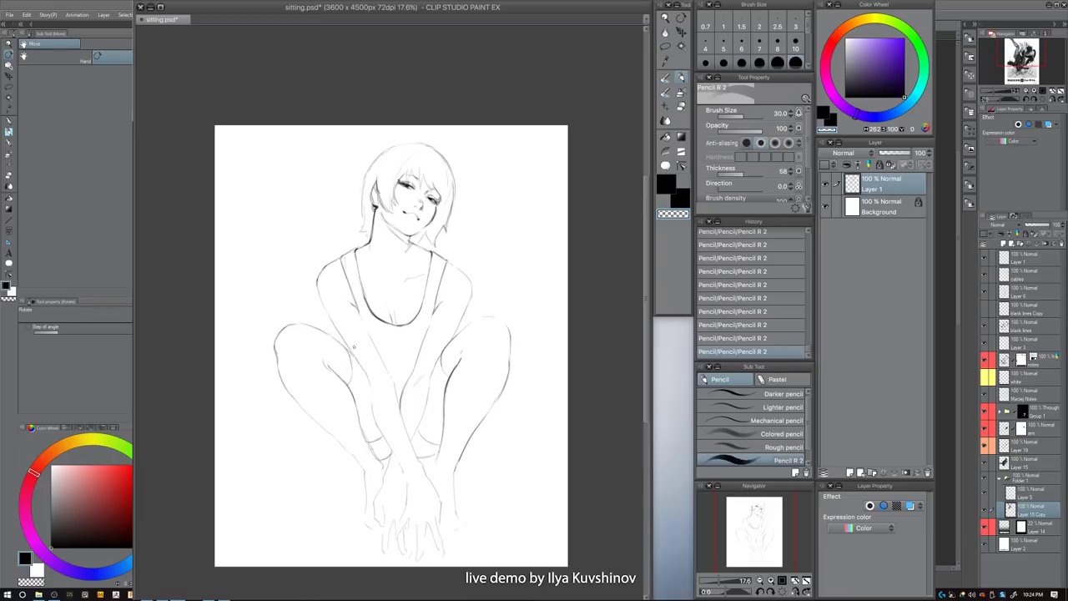
- Refine the left-hand knee line near the arm, restoring the undone stroke and reducing the brush size to 20
key("c")
key("bracketleft")
key("ctrl+z")
key("bracketleft")
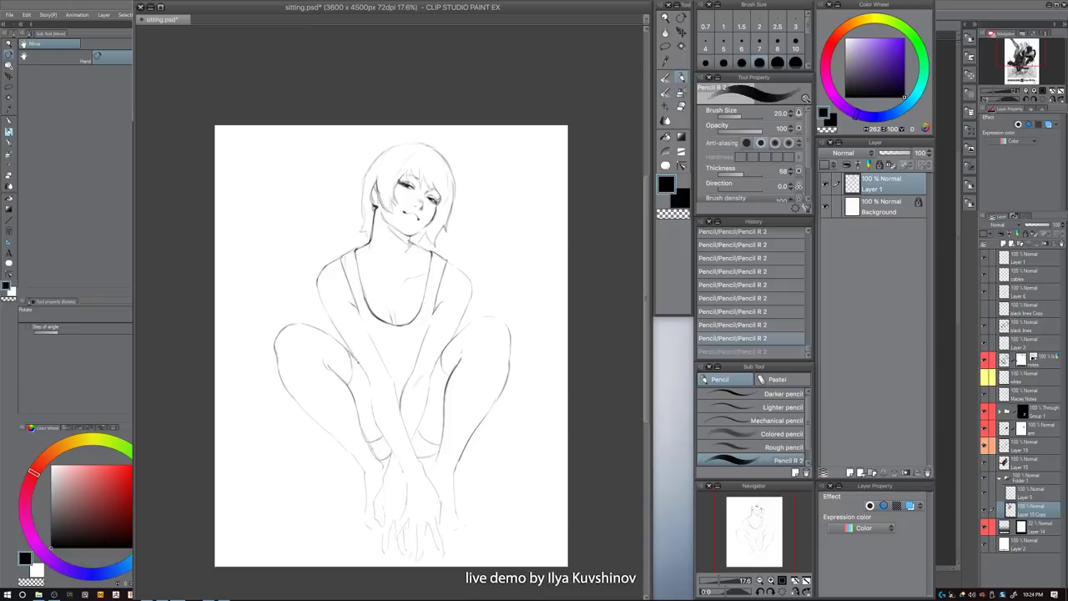
key("ctrl+y")
- Clean and redraw the outer contour below the left-hand knee, raising the brush size to 40 and restoring an undone stroke
key("c")
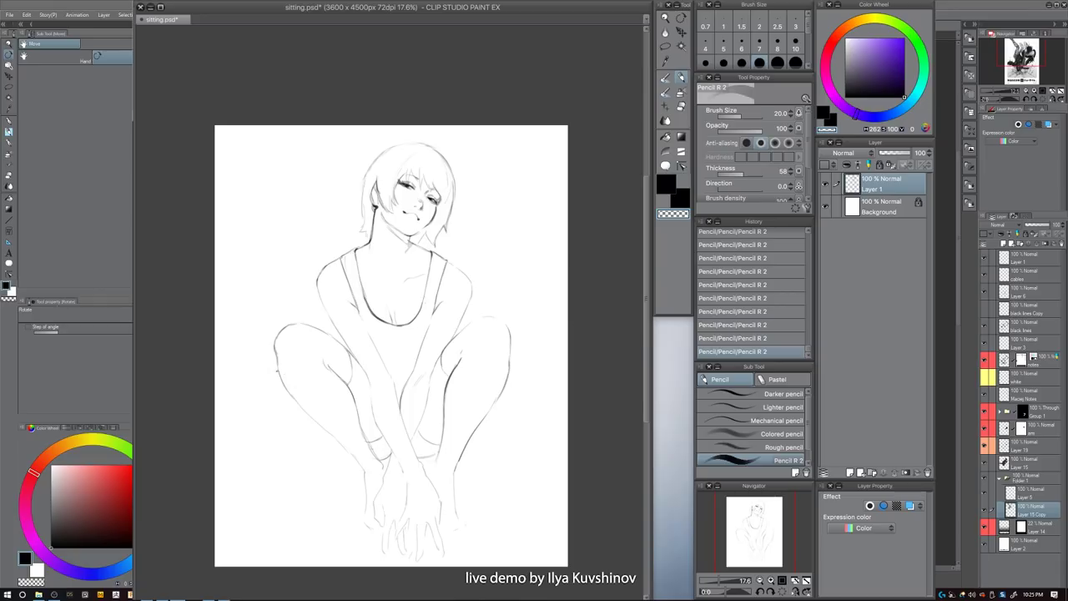
key("c")
key("bracketright")
key("bracketright")
key("bracketright")
key("bracketright")
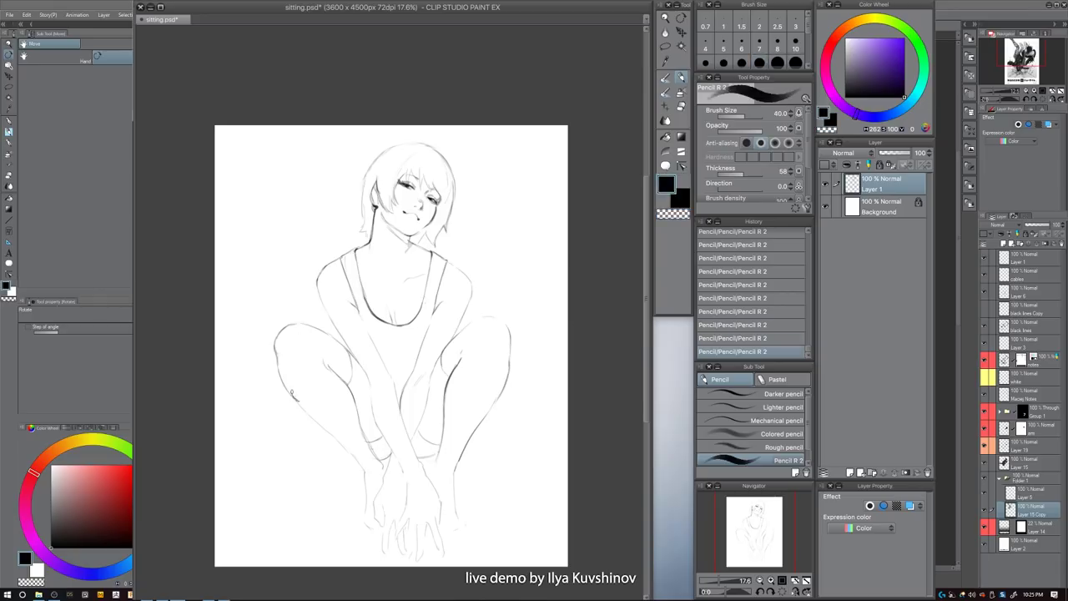
key("ctrl+z")
key("ctrl+y")
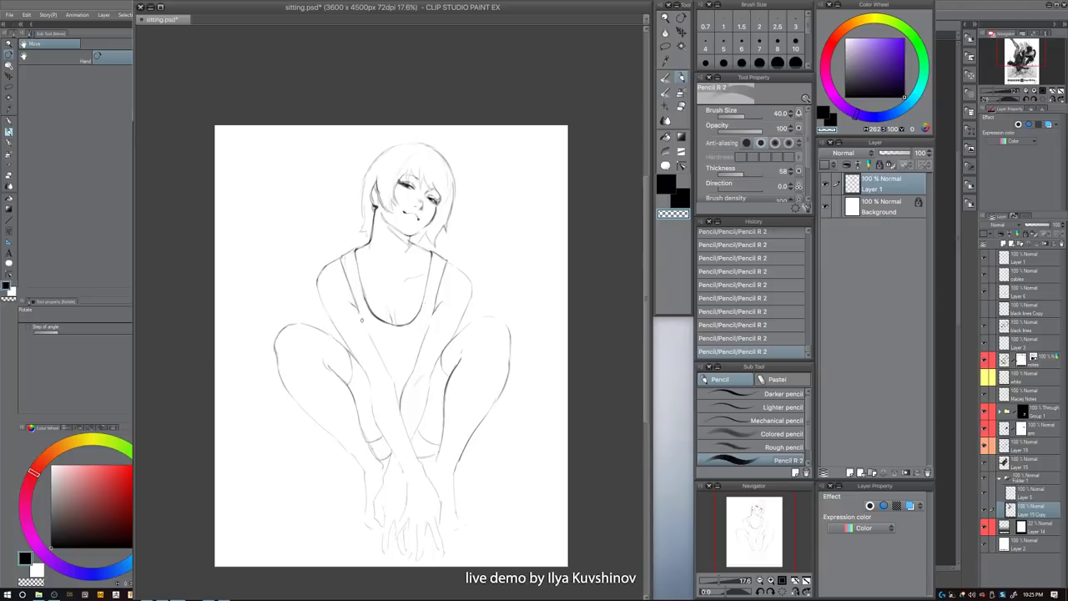
- Darken the inner contours of both arms at brush size 40 and reduce the brush to 30 for cleanup
key("c")
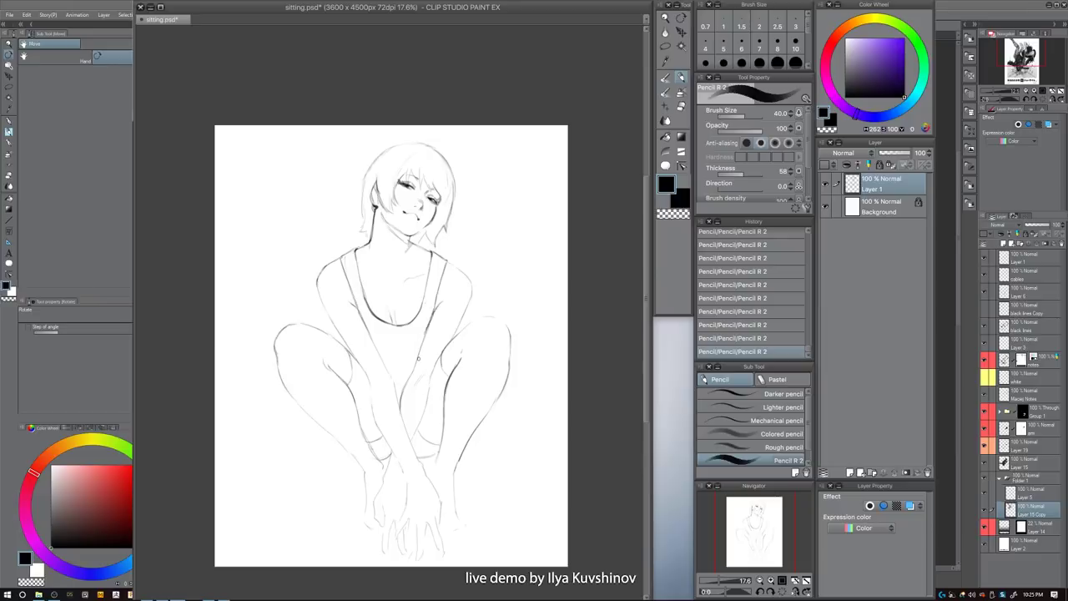
key("bracketleft")
key("c")
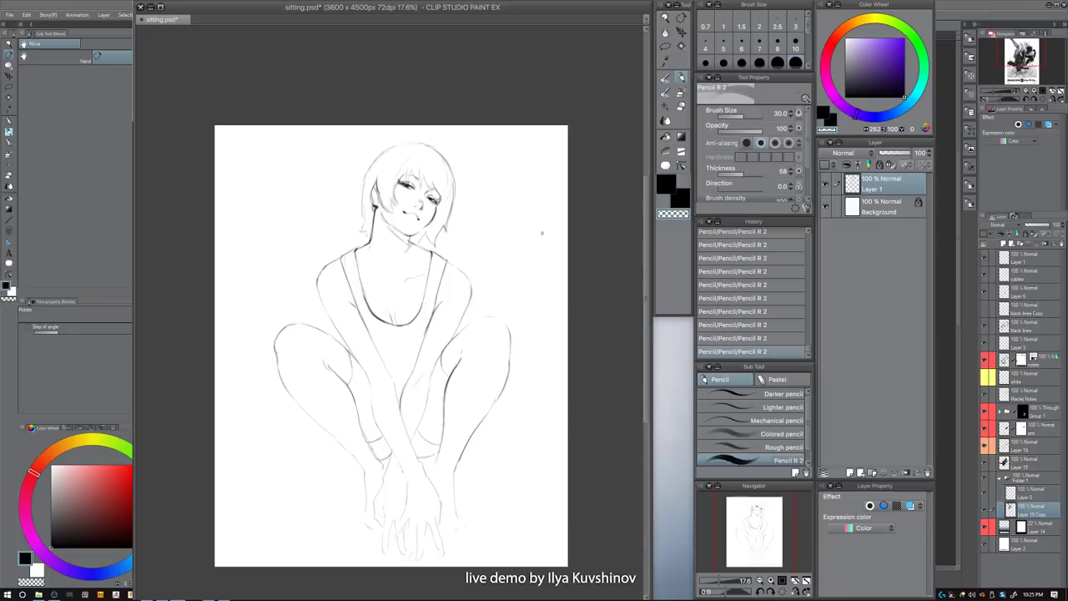
- Sketch both collarbones at brush size 40 and trim their lines with transparent color
key("c")
key("bracketright")
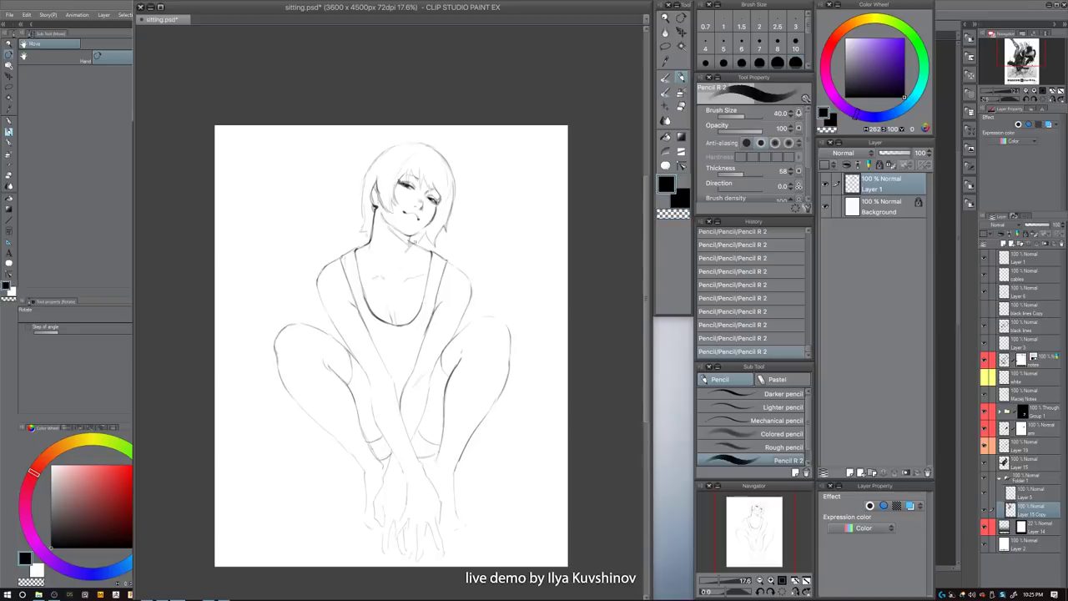
key("c")
left_click_drag(406, 280, 407, 274)
key("c")
key("c")
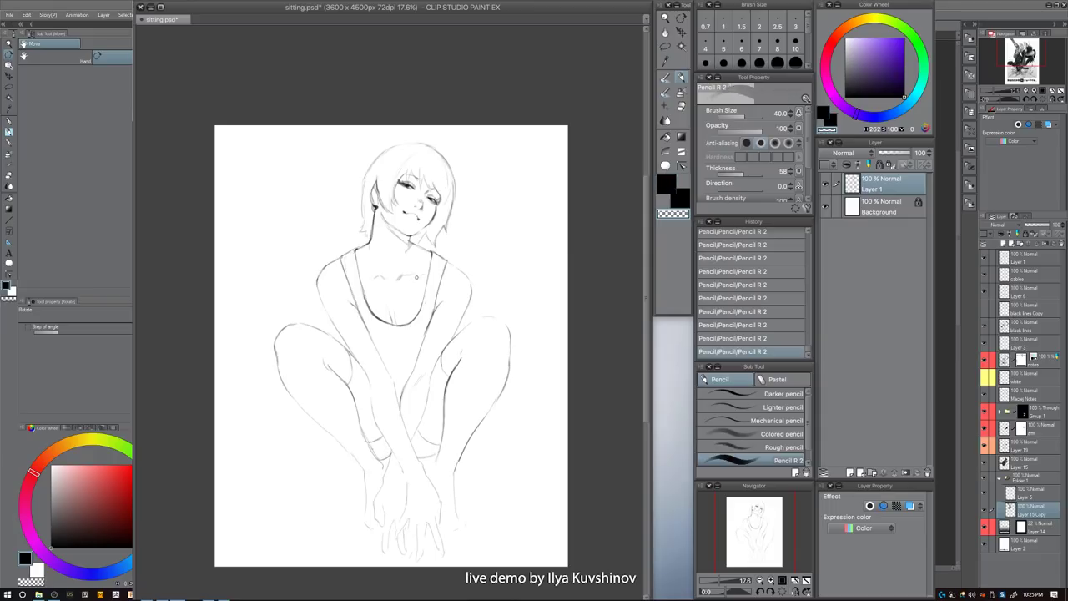
key("c")
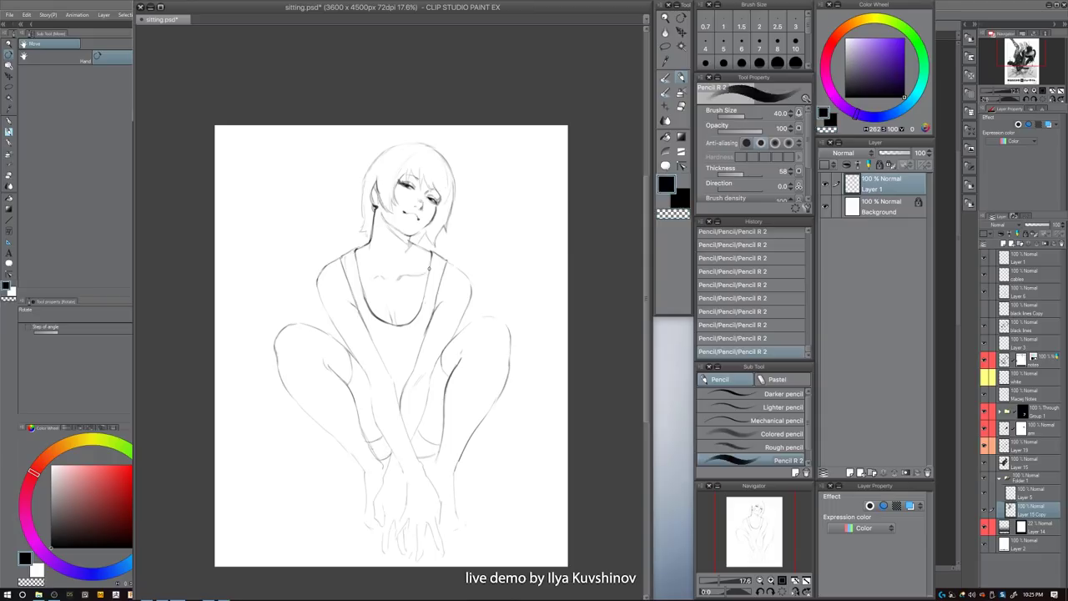
key("c")
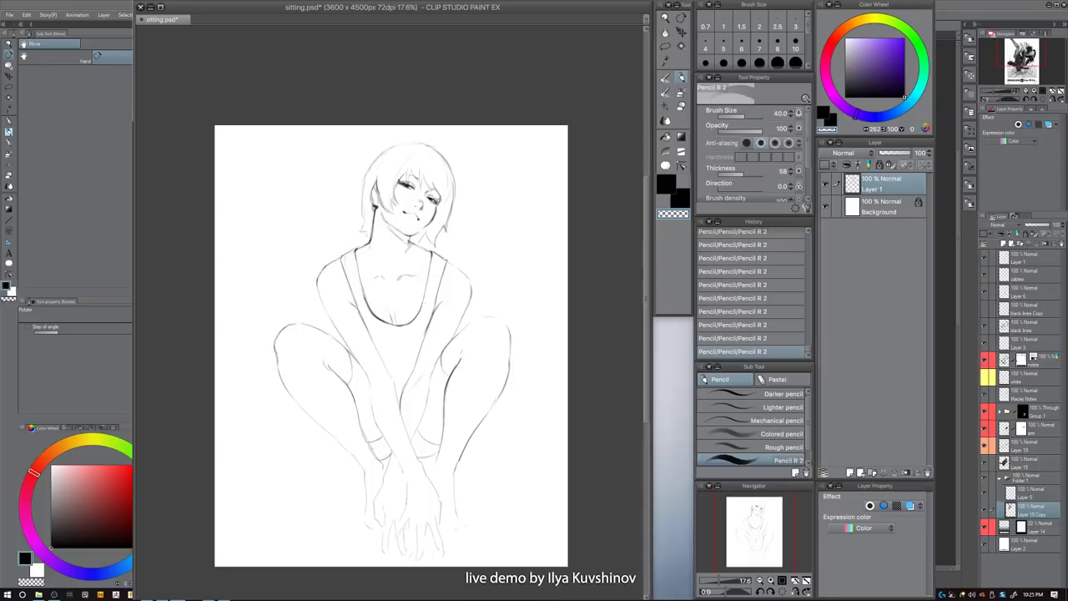
- Draw the neck tendon line running down to the left-hand collarbone at brush size 50
key("c")
key("bracketright")
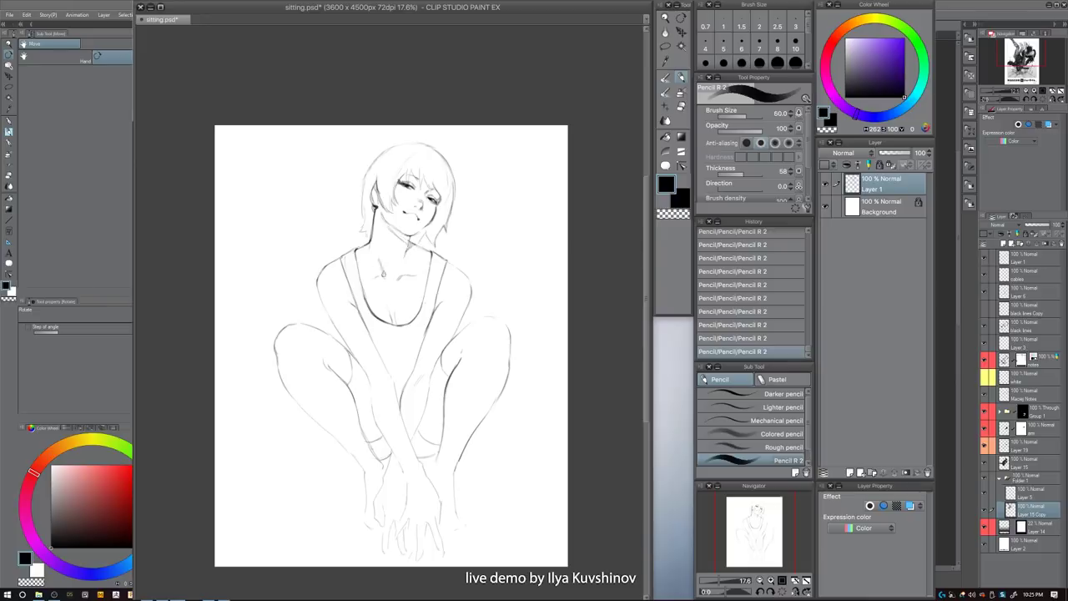
key("c")
key("bracketright")
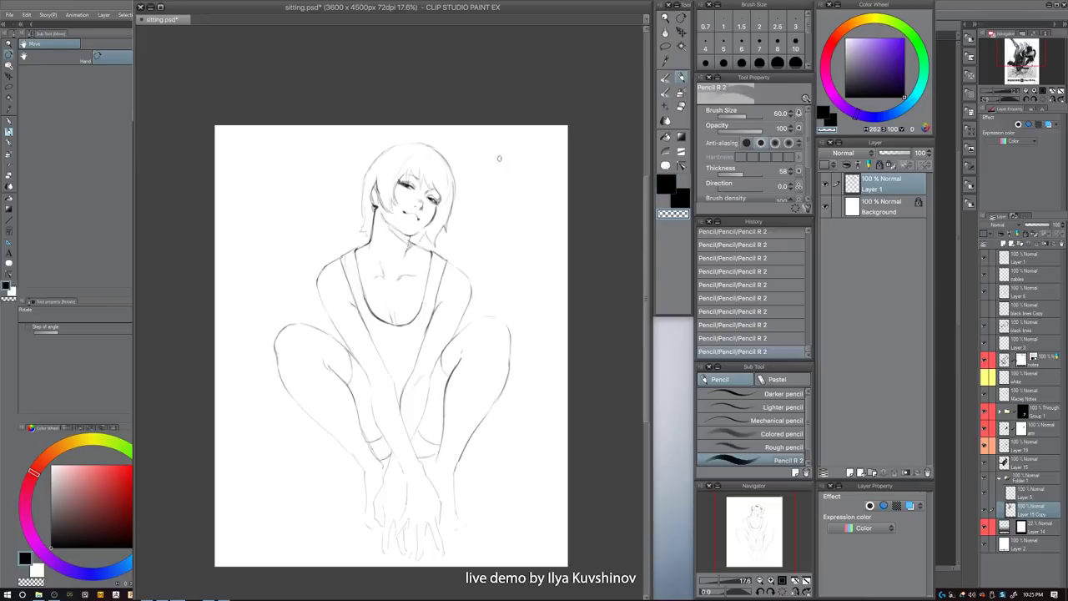
- Try a broader accent on the neck below the chin, comparing it with undo and redo before removing it
key("c")
key("bracketright")
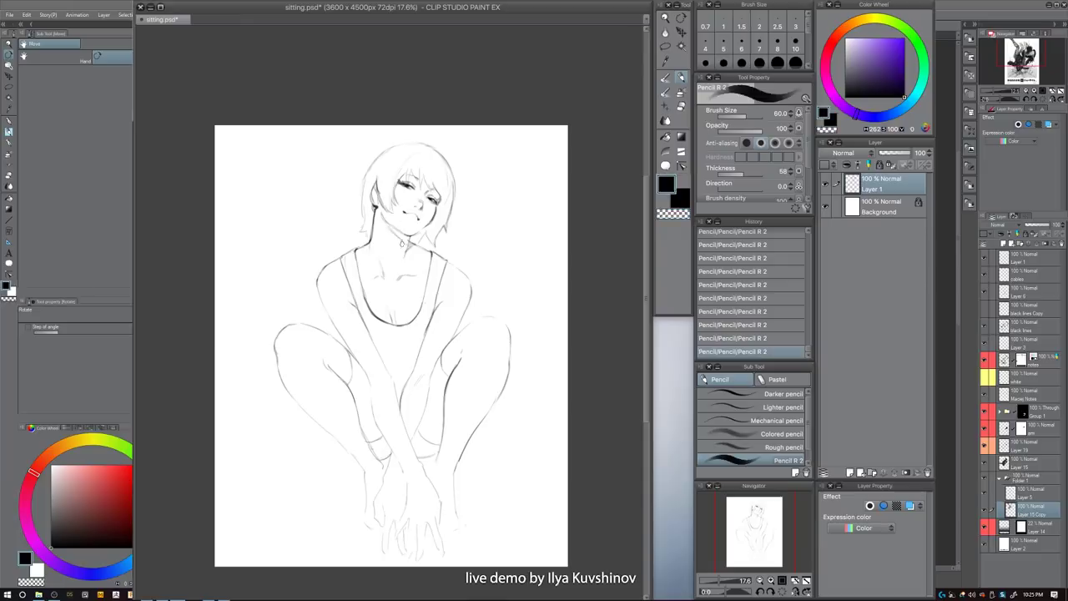
key("ctrl+z")
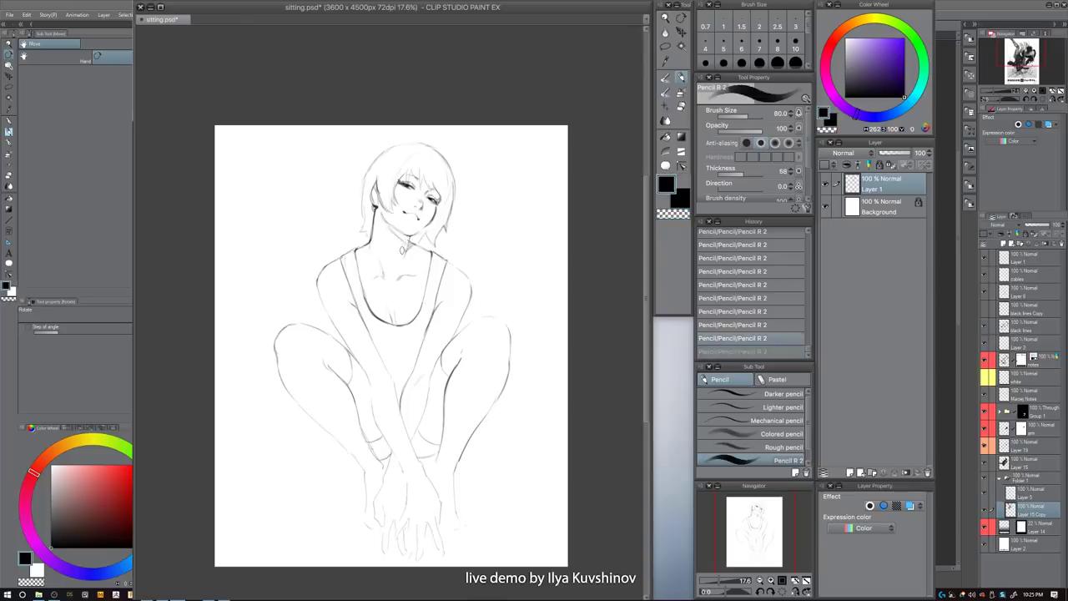
key("ctrl+y")
key("ctrl+z")
key("ctrl+y")
key("ctrl+z")
- Clean up the neck line under the chin with transparent color at brush size 40 and reduce the brush to 30
key("c")
key("bracketleft")
key("bracketleft")
left_click(410, 240)
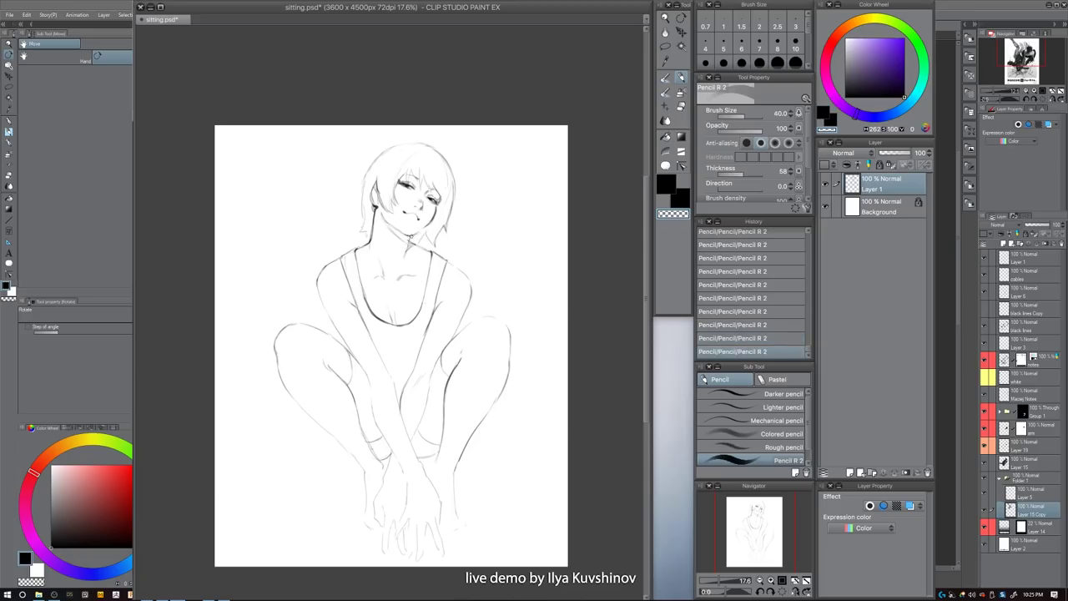
key("c")
key("bracketleft")
key("c")
- Try a Pencil stroke down the face toward the chin at brush size 30 and undo it
key("p")
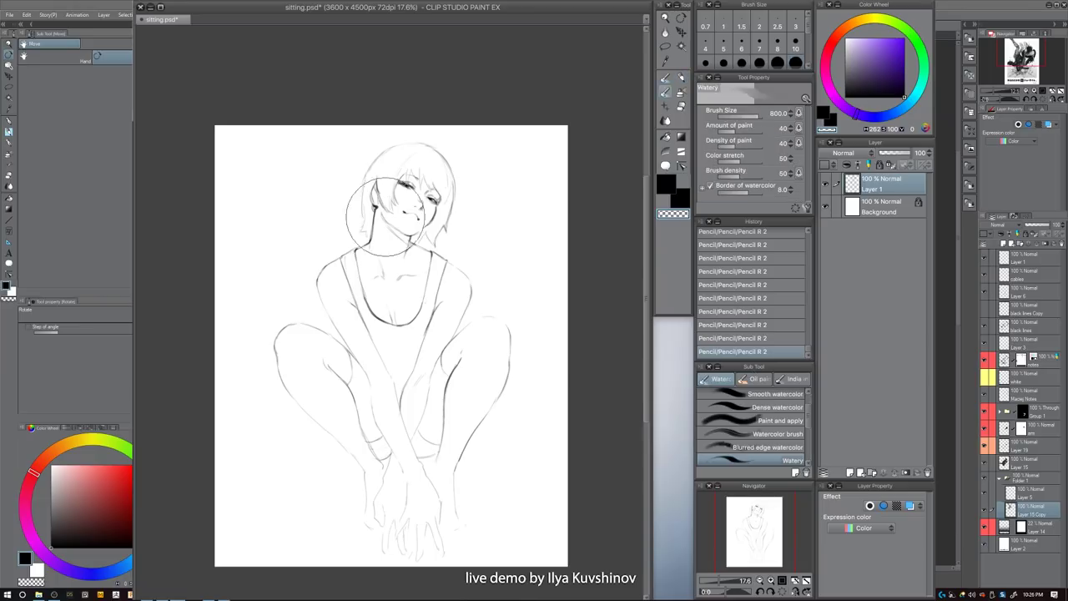
key("p")
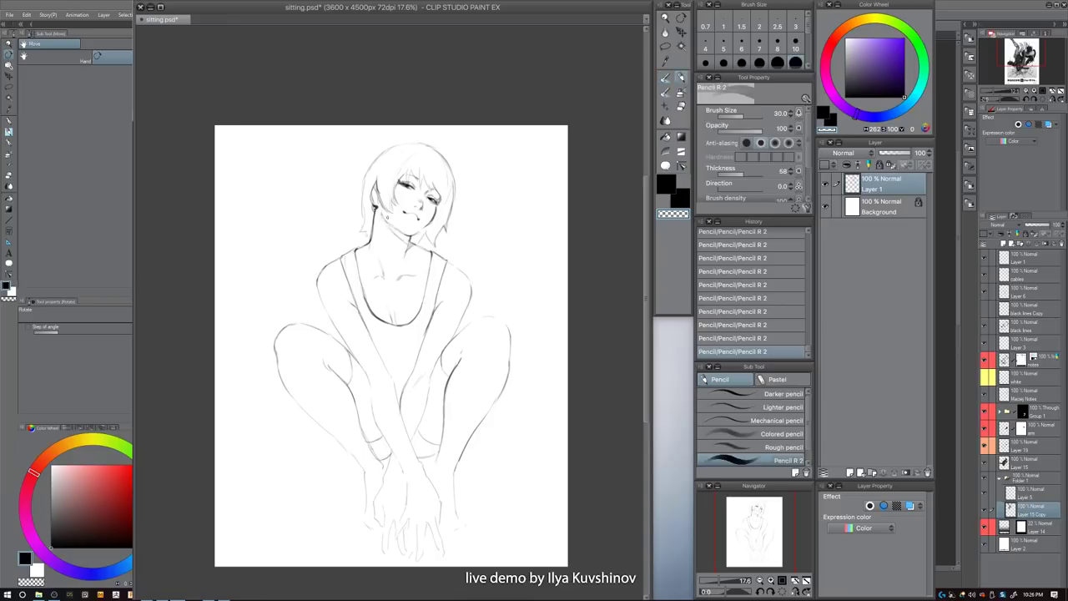
key("c")
left_click_drag(402, 186, 421, 238)
key("ctrl+z")
- Darken the outer contour of the hair on the left-hand side of the head at brush size 50
key("]")
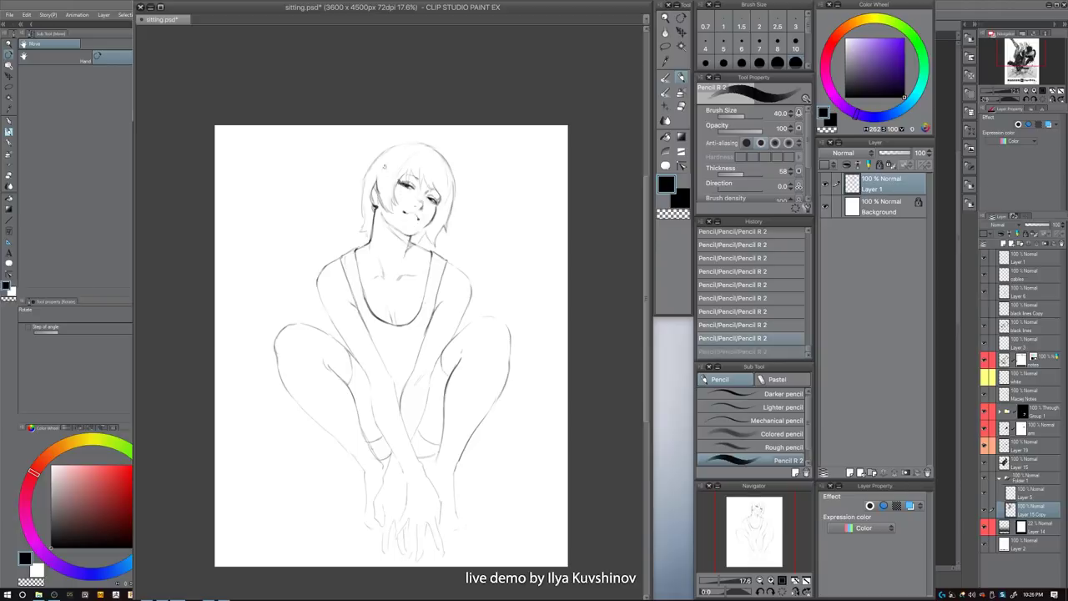
key("]")
mouse_move(375, 156)
left_mouse_down()
mouse_move(365, 182)
mouse_move(368, 171)
mouse_move(365, 209)
mouse_move(364, 175)
mouse_move(363, 212)
left_mouse_up()
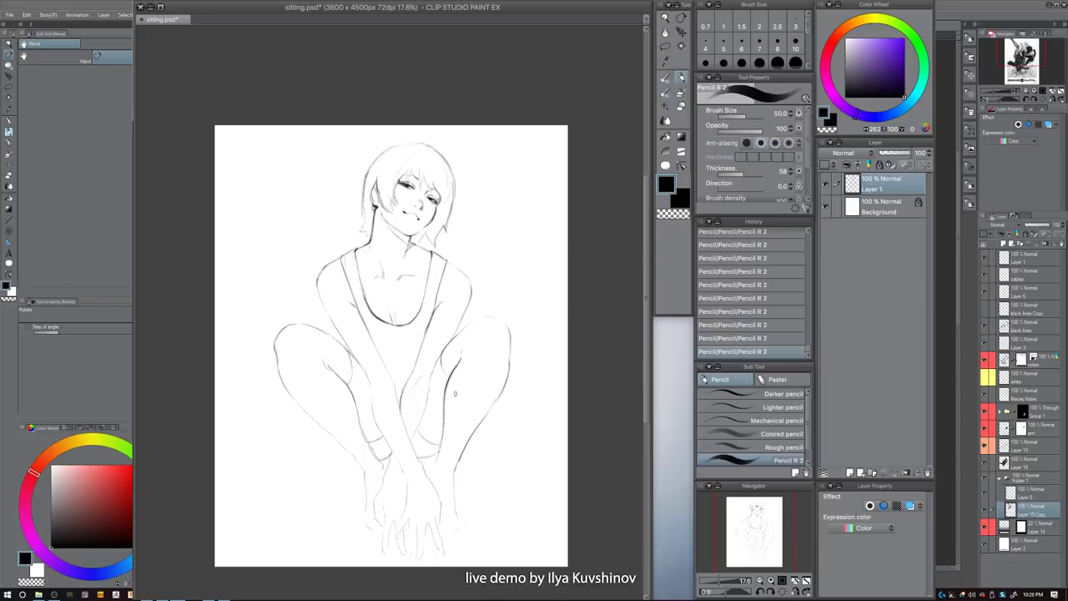
- Draw bold outlines for the fingers on the right-hand side of the hands at brush size 30 after undoing a first stroke
key("bracketleft")
mouse_move(427, 521)
left_mouse_down()
mouse_move(415, 571)
mouse_move(418, 546)
mouse_move(433, 538)
mouse_move(440, 555)
mouse_move(438, 533)
mouse_move(443, 547)
left_mouse_up()
key("ctrl+z")
key("[")
key("c")
key("c")
left_click_drag(436, 504, 440, 512)
key("c")
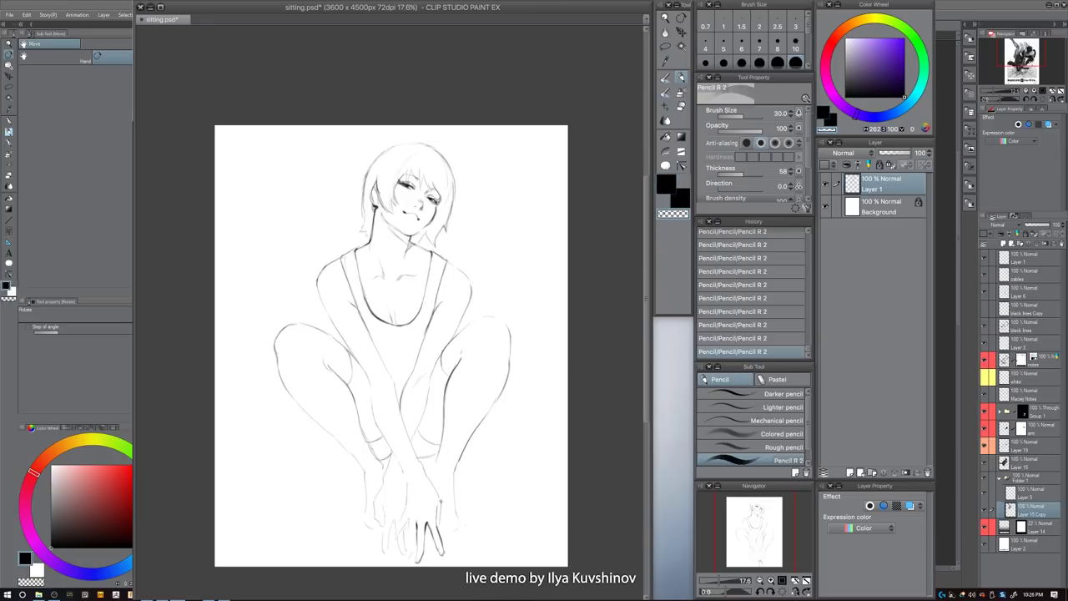
- Darken the outer contour from the wrist down the back of the hand at brush size 30
key("c")
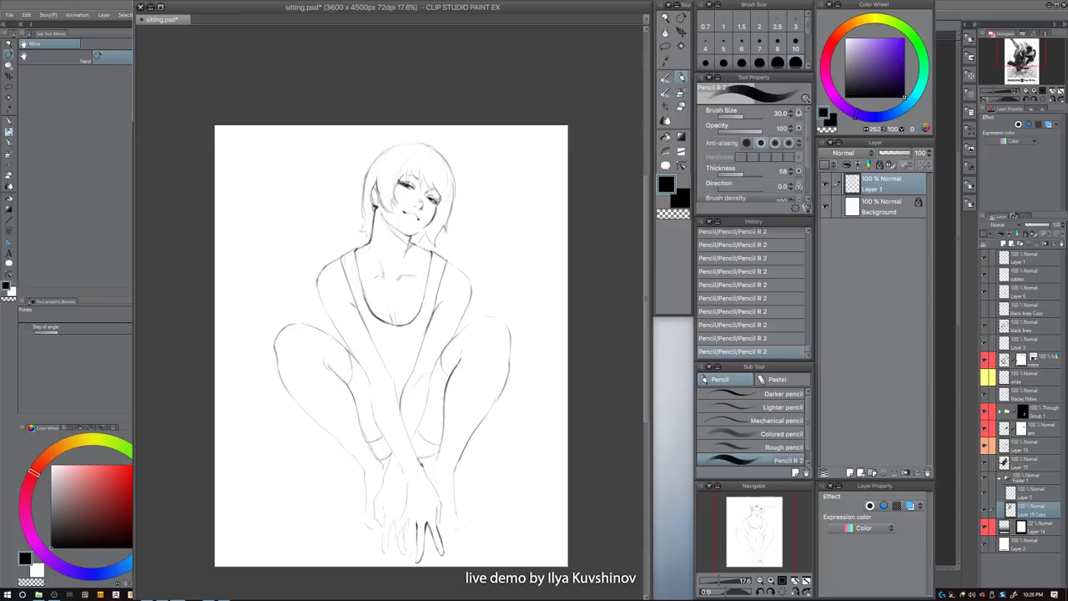
left_click_drag(420, 462, 436, 493)
key("c")
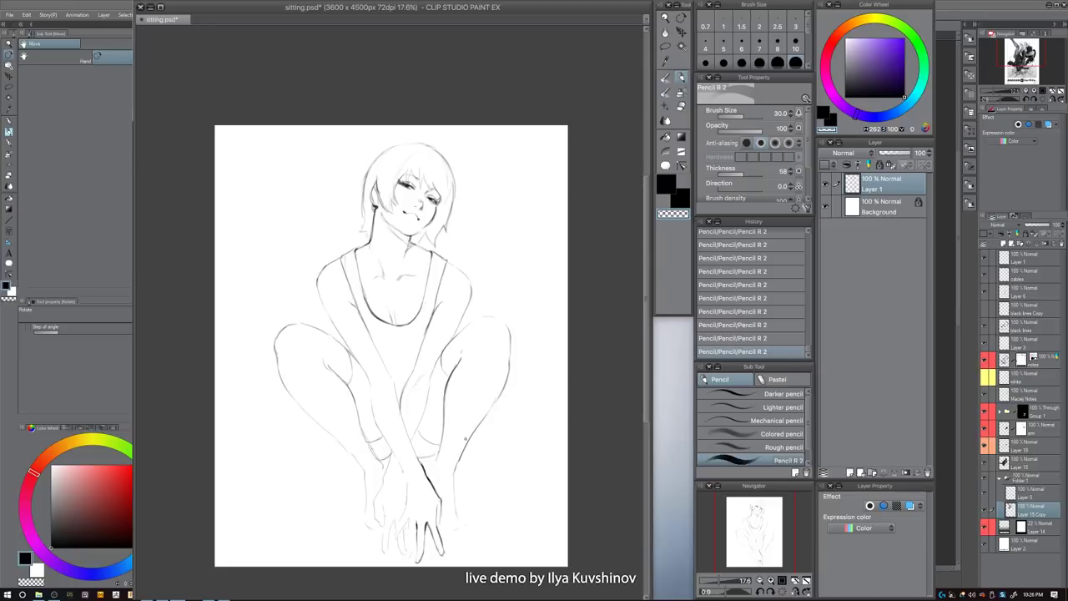
- Rework the right-hand arm's inner contour above the crossed forearms at brush size 25 after undoing a stroke
key("c")
left_click_drag(413, 371, 405, 385)
key("ctrl+z")
key("c")
key("c")
key("bracketleft")
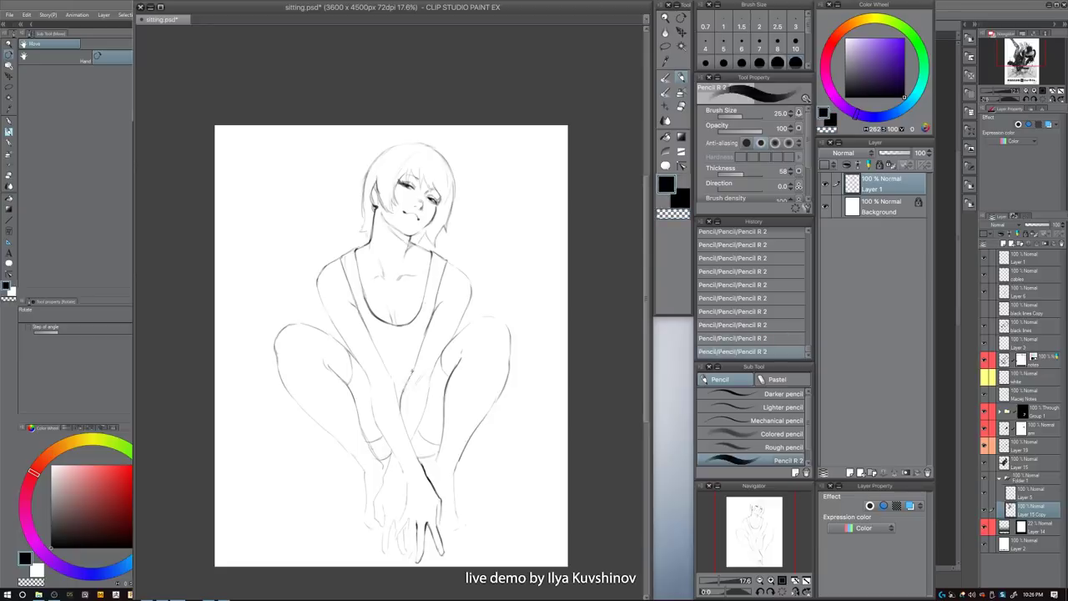
key("c")
- Refine the left-hand armhole edge of the tank top at brush size 30, undoing one stroke near the shoulder
key("bracketright")
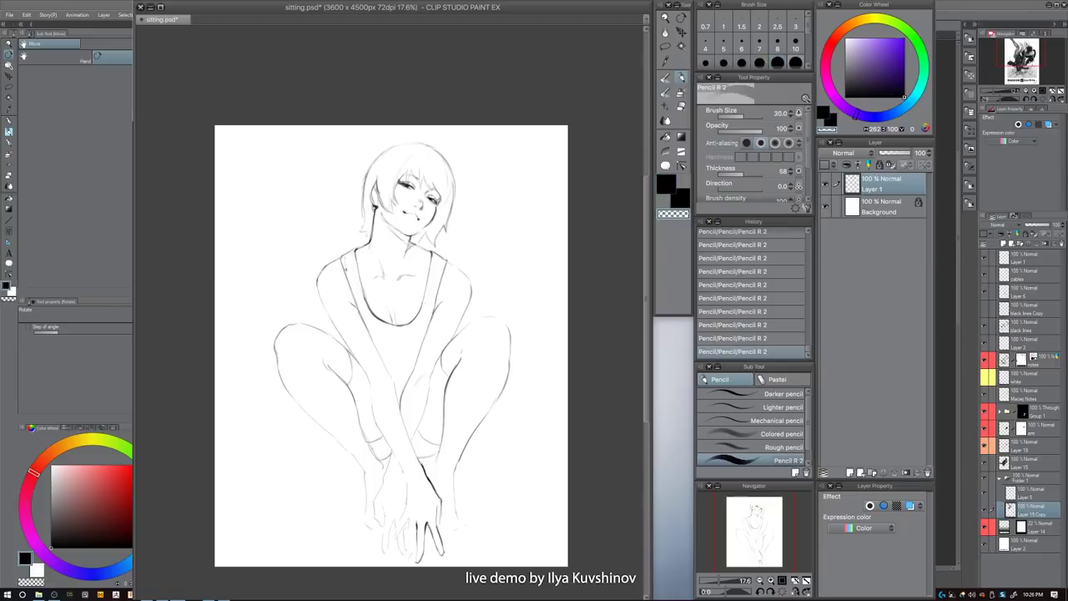
left_click_drag(342, 262, 355, 304)
key("c")
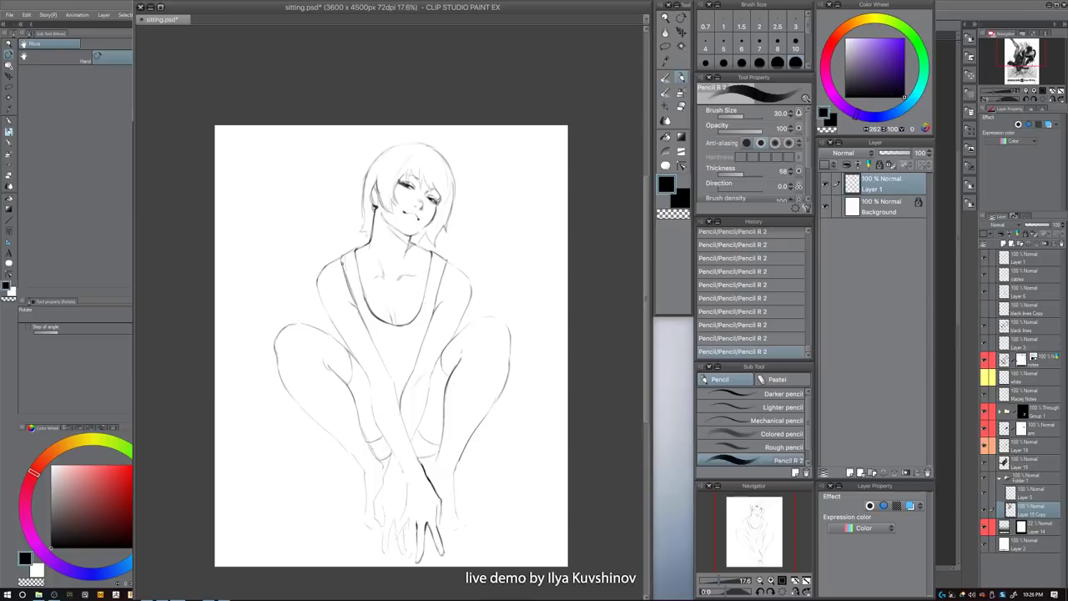
left_click_drag(343, 256, 342, 266)
key("ctrl+z")
key("c")
key("c")
key("c")
- Strengthen the collarbone lines at the base of the neck and set the brush size to 60
key("bracketright")
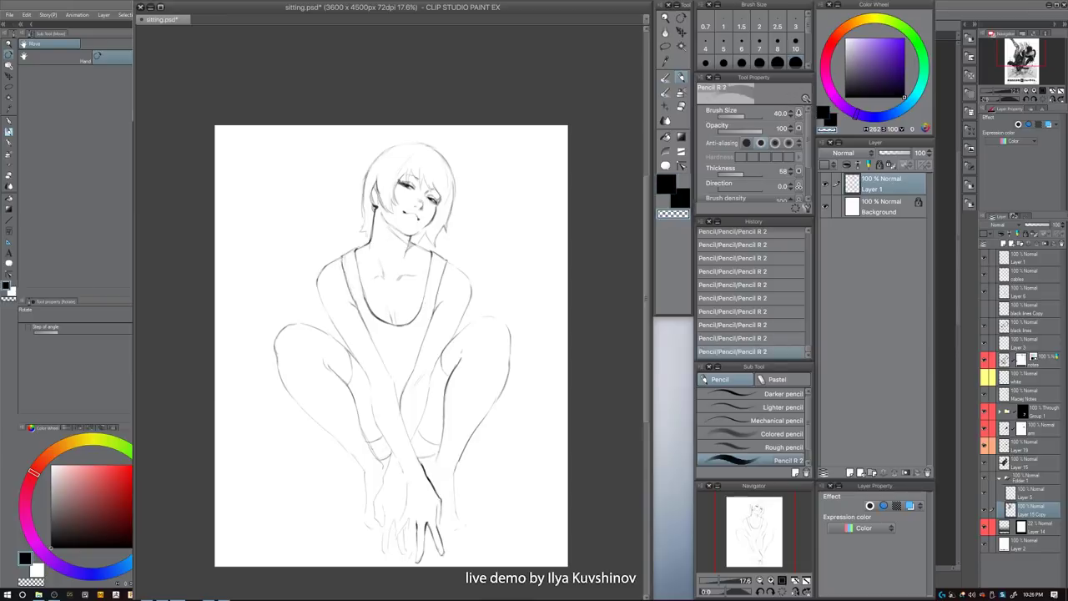
key("bracketright")
key("bracketright")
key("bracketright")
key("bracketleft")
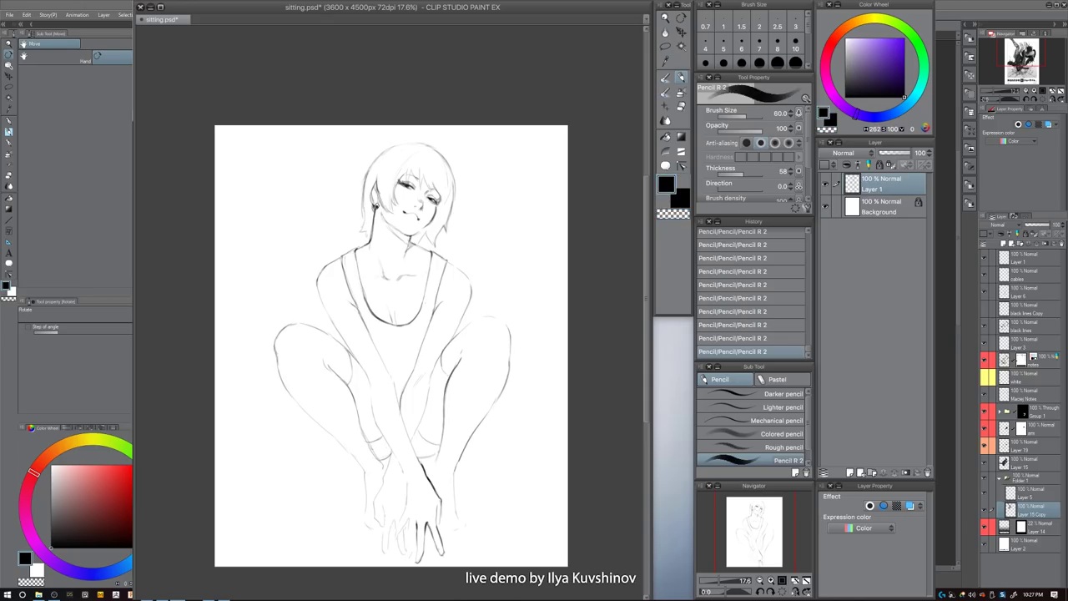
- Accent the hair line beside the left-hand ear at brush size 60 and switch to transparent color
left_click_drag(376, 179, 382, 203)
key("c")
key("bracketright")
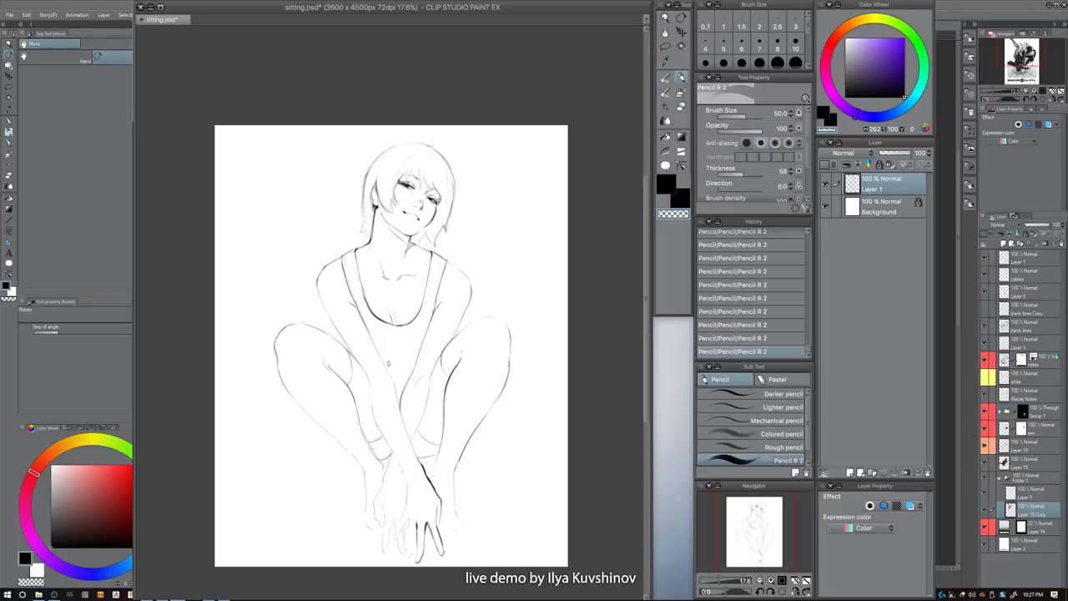
- Darken the inner knee contours of both legs beside the arms at brush size 30
key("c")
key("bracketleft")
key("bracketleft")
left_click_drag(348, 355, 351, 382)
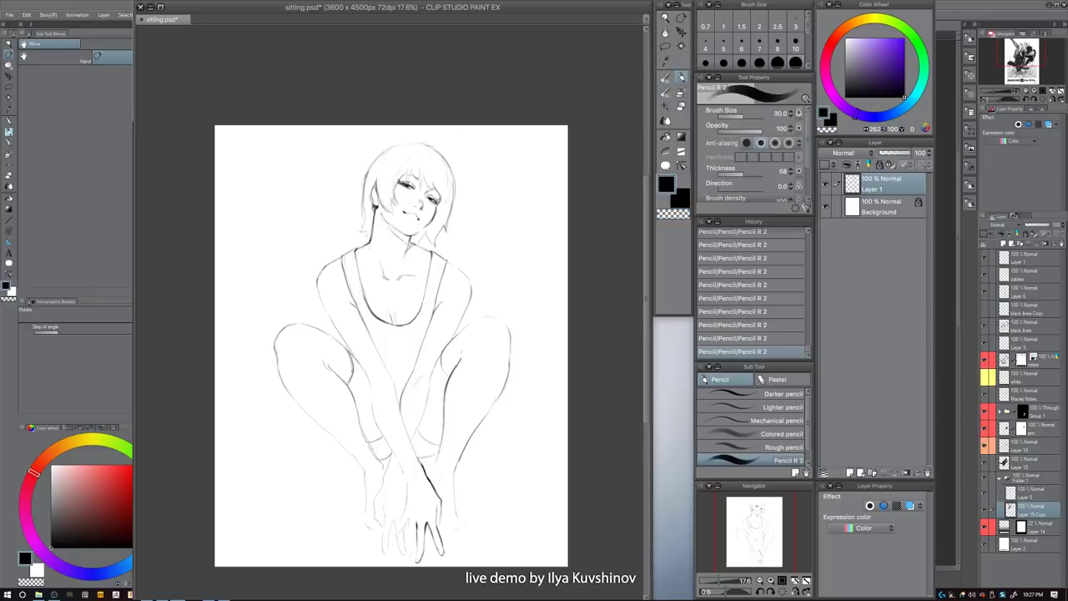
key("c")
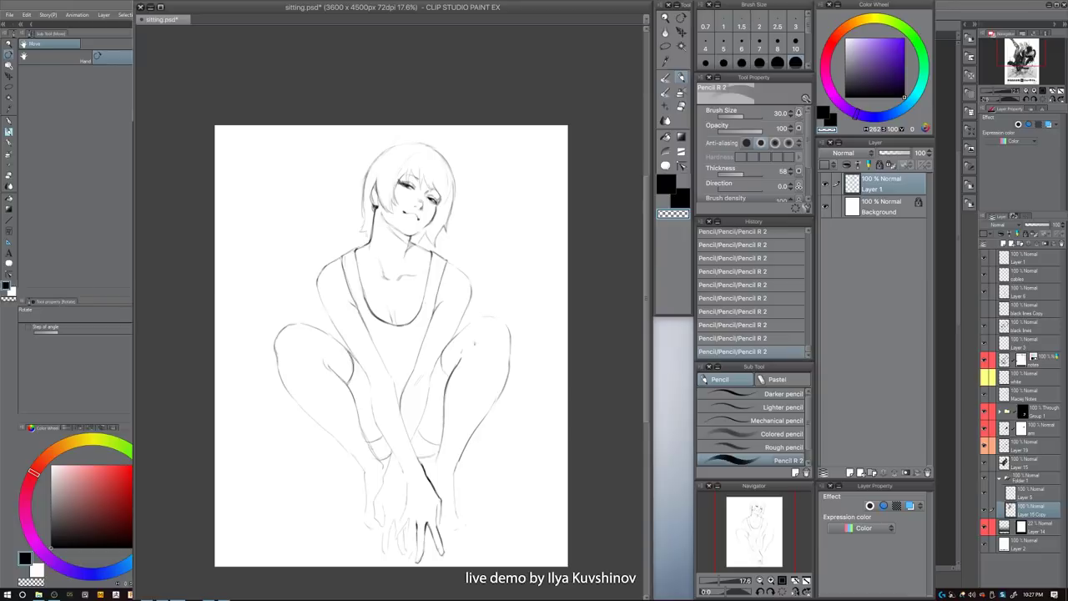
key("c")
left_click_drag(441, 355, 449, 376)
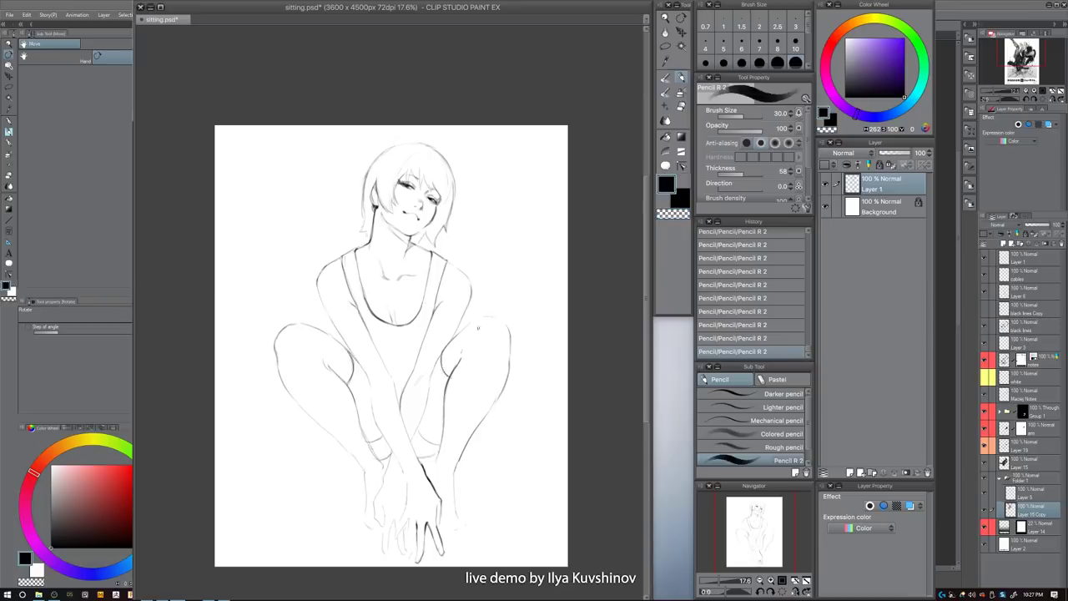
- Darken the left-hand forearm contour down to the wrist and shade the neck beneath the chin at brush size 80
left_click_drag(358, 363, 413, 482)
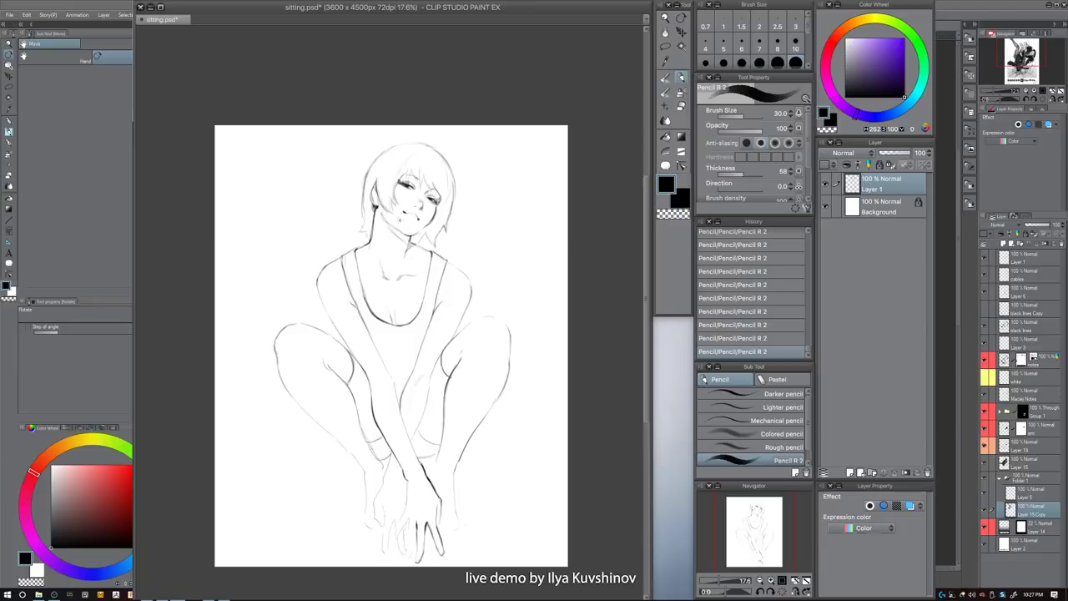
key("bracketright")
key("bracketright")
key("bracketright")
key("bracketright")
key("bracketright")
left_click_drag(387, 220, 409, 242)
- Trim the shadow on the neck under the chin with transparent color at brush size 80, undoing one stroke
key("c")
key("bracketright")
key("bracketright")
key("bracketleft")
key("bracketleft")
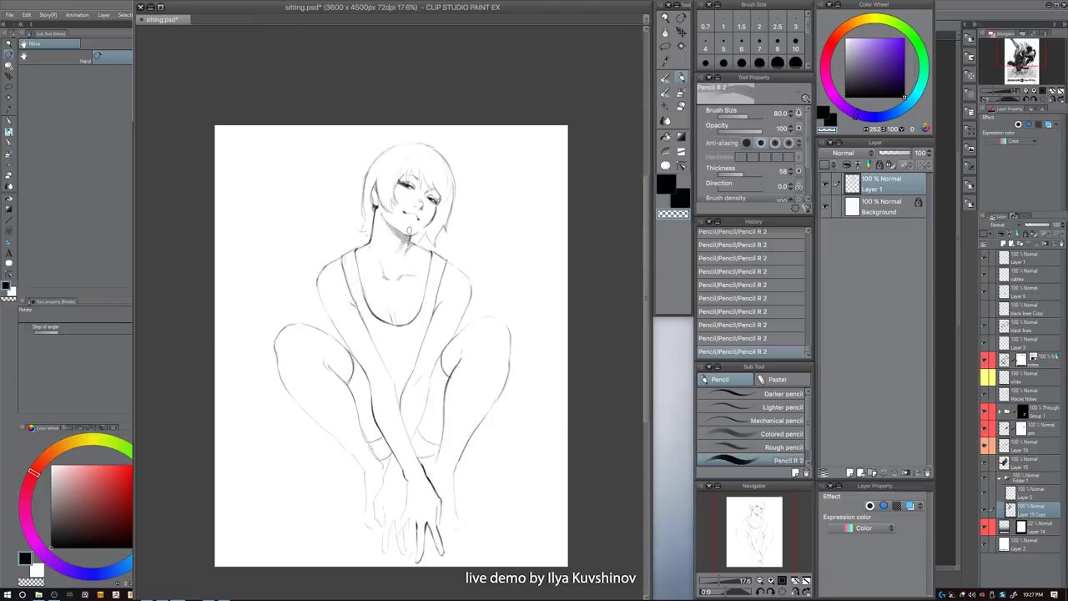
key("c")
key("ctrl+z")
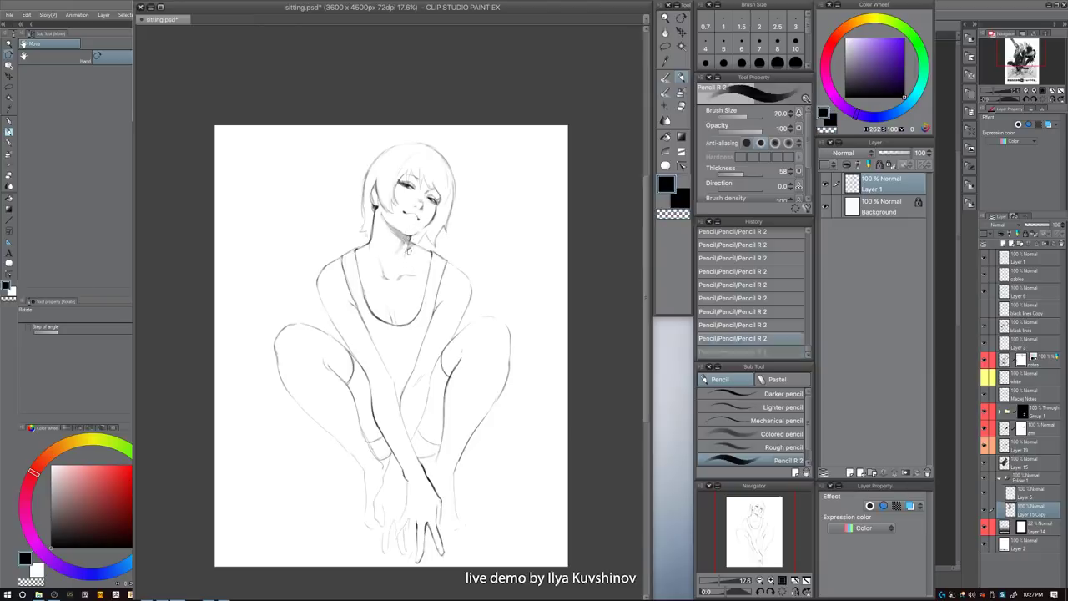
key("c")
key("bracketright")
left_click_drag(408, 253, 413, 250)
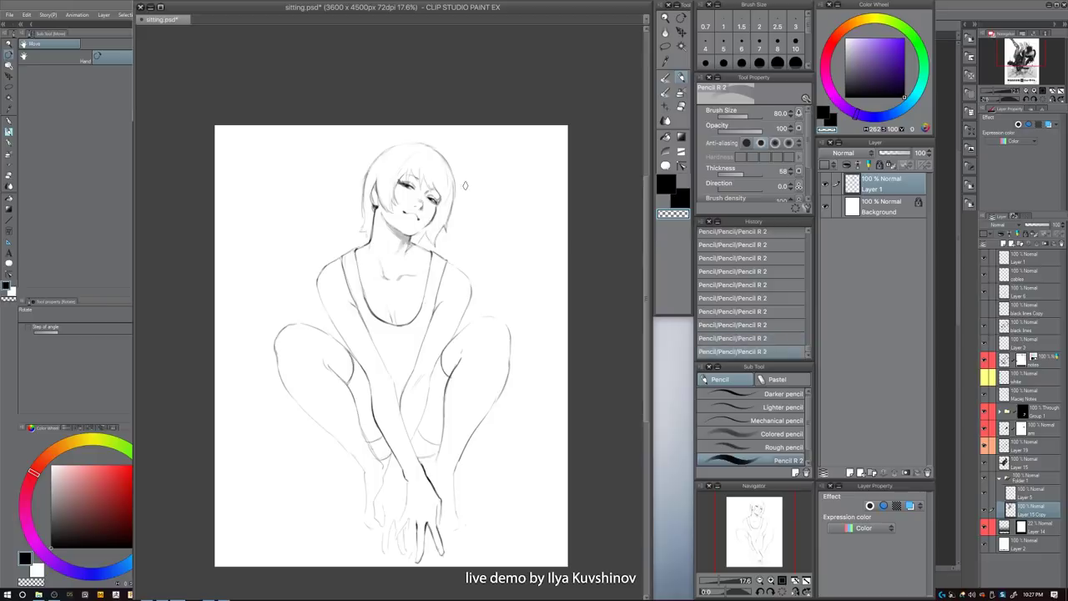
- Accent the right-hand eye at brush size 50, comparing the stroke through undo and redo, and switch to transparent color
key("c")
key("bracketleft")
key("bracketleft")
key("bracketleft")
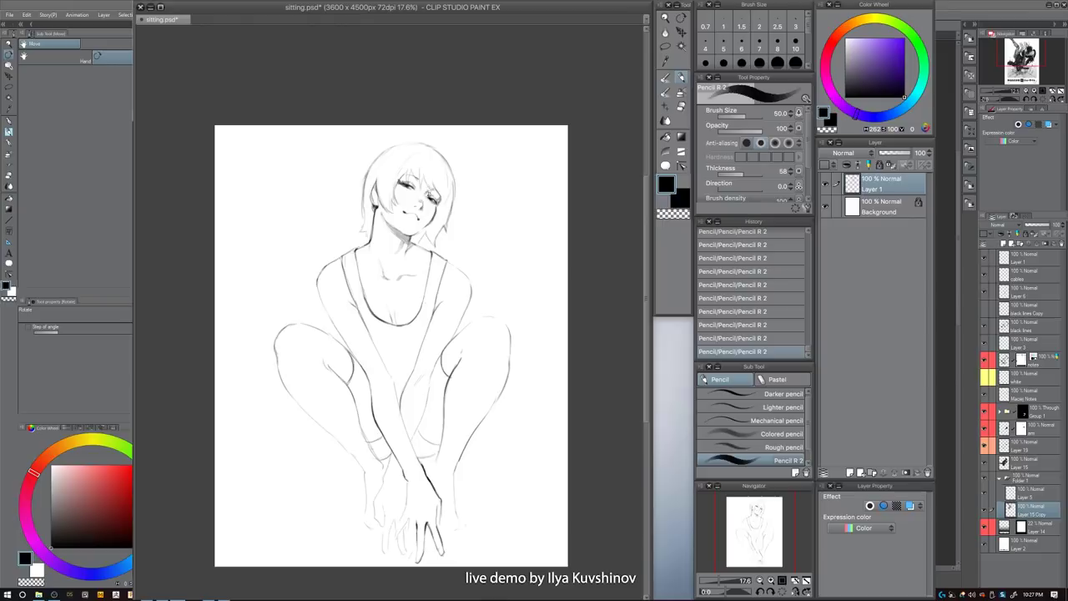
left_click_drag(429, 193, 434, 197)
key("ctrl+z")
key("c")
key("ctrl+y")
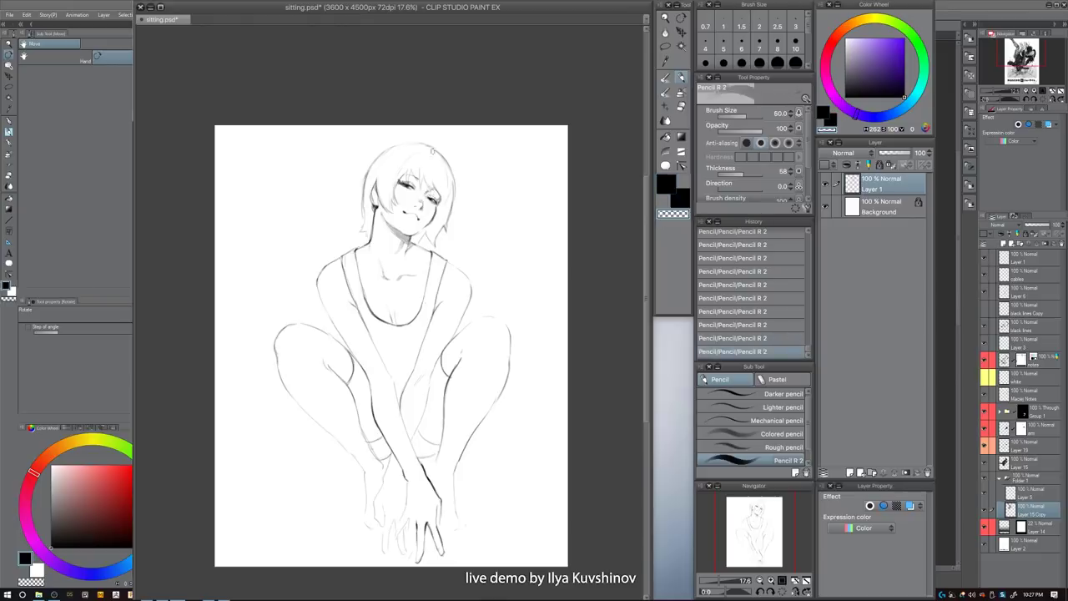
- Undo the previous stroke and darken the fringe strand falling over the right-hand eye
key("bracketleft")
key("bracketleft")
key("bracketleft")
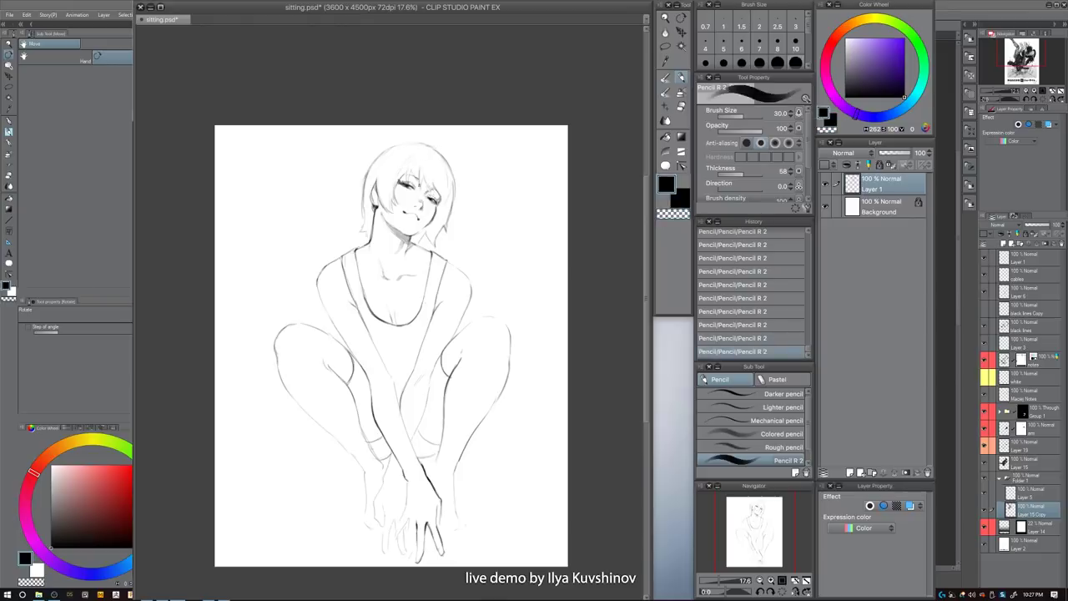
key("bracketright")
key("bracketright")
key("ctrl+z")
key("bracketleft")
left_click_drag(423, 176, 439, 196)
- Refine the small line at the tip of the nose, undoing one stroke, and switch to transparent color
key("bracketright")
key("bracketright")
key("bracketright")
key("bracketleft")
key("bracketleft")
key("bracketleft")
key("bracketleft")
key("ctrl+z")
key("bracketleft")
left_click_drag(422, 203, 420, 207)
key("c")
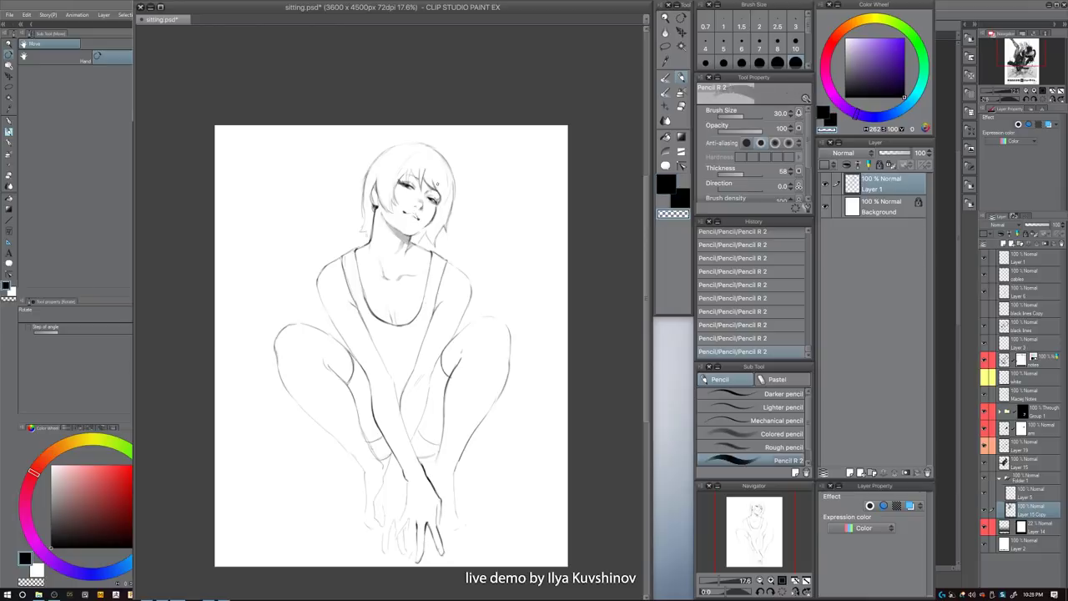
- Trim the left-hand corner of the mouth with transparent color at brush size 20, undoing one stroke
key("c")
key("bracketleft")
key("ctrl+z")
key("c")
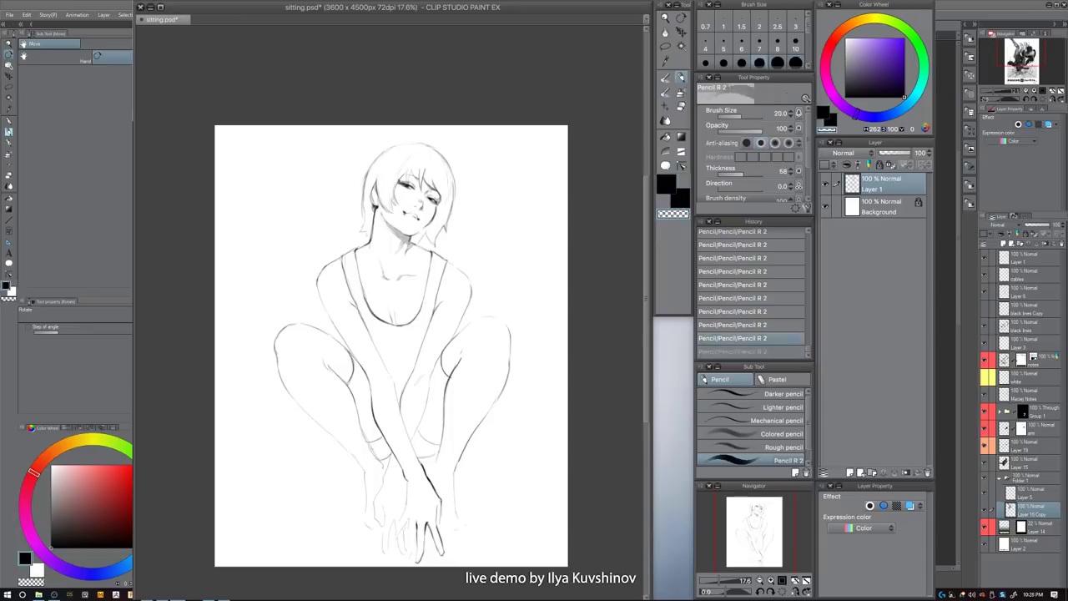
key("bracketleft")
left_click_drag(404, 211, 407, 215)
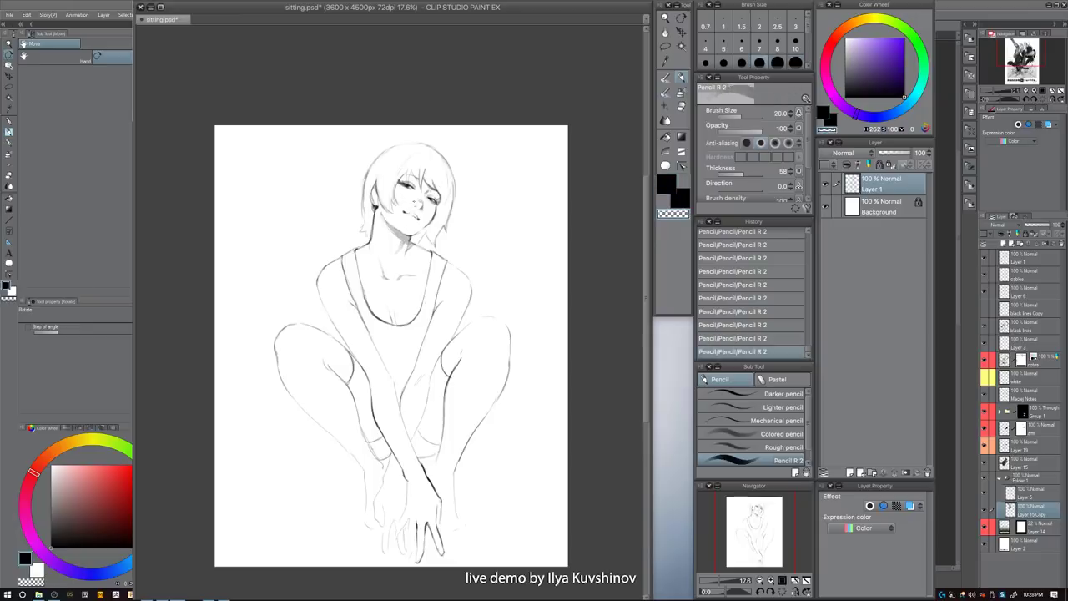
- Darken the fringe strand above the left-hand eye at brush size 30, comparing it through undo and redo
key("c")
key("bracketright")
key("bracketright")
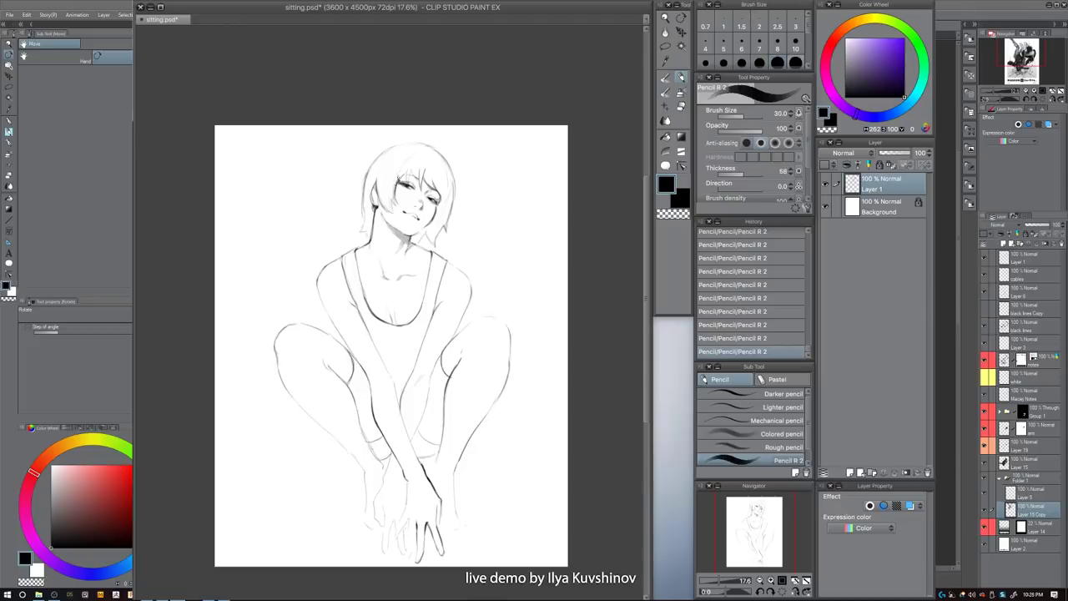
left_click_drag(408, 171, 406, 185)
key("ctrl+z")
key("bracketright")
key("ctrl+y")
- Soften the lower lip line with transparent color at brush size 80, checking the change through undo and redo
key("bracketright")
key("bracketright")
key("bracketright")
key("bracketright")
key("c")
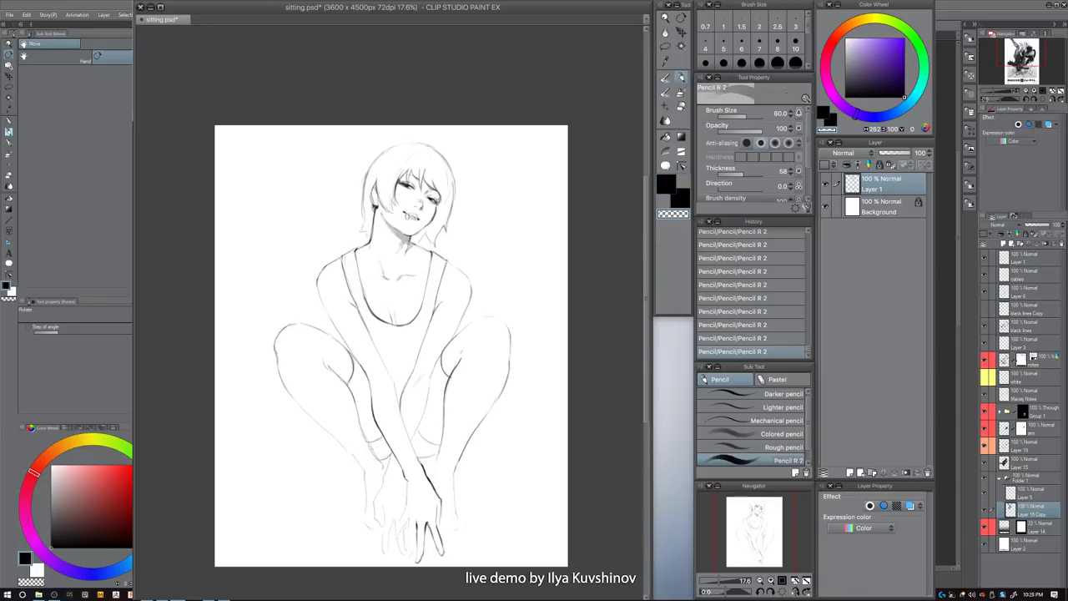
key("ctrl+z")
key("bracketleft")
key("bracketleft")
key("bracketleft")
key("bracketleft")
key("ctrl+y")
key("bracketright")
key("bracketright")
key("bracketright")
key("bracketright")
left_click_drag(414, 217, 412, 218)
- Accent the left-hand eye's lower edge in black with an enlarged brush, undoing one stroke
key("c")
key("bracketleft")
key("bracketleft")
key("bracketleft")
key("bracketleft")
key("bracketleft")
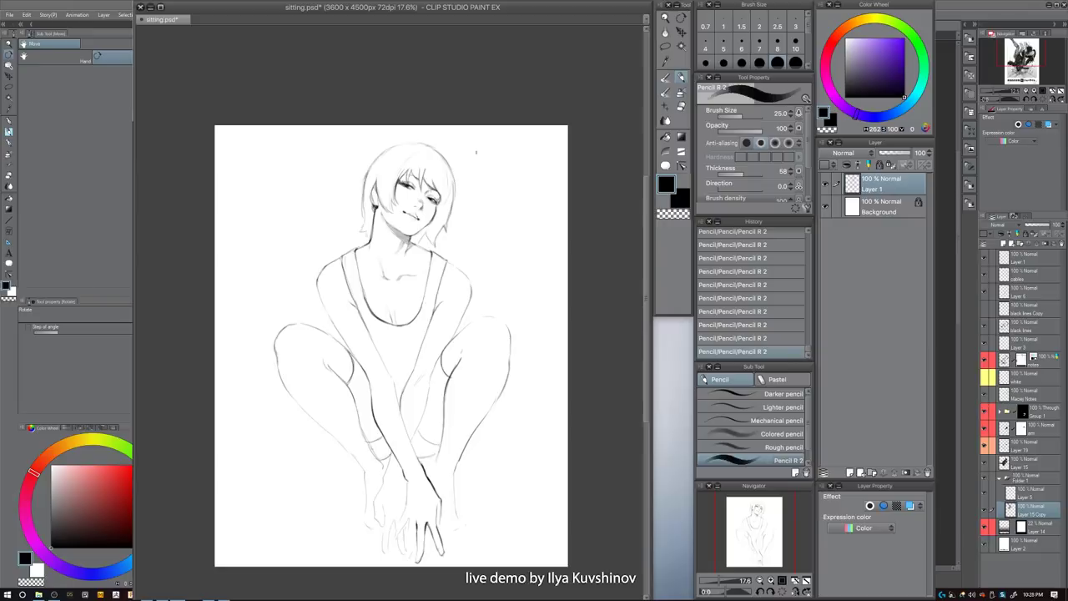
key("bracketright")
key("bracketright")
key("bracketright")
key("bracketright")
key("bracketright")
key("ctrl+z")
left_click_drag(401, 186, 400, 189)
- Lighten the right-hand collarbone with transparent color at brush size 70 and extend it toward the strap in black at size 60
key("c")
key("]")
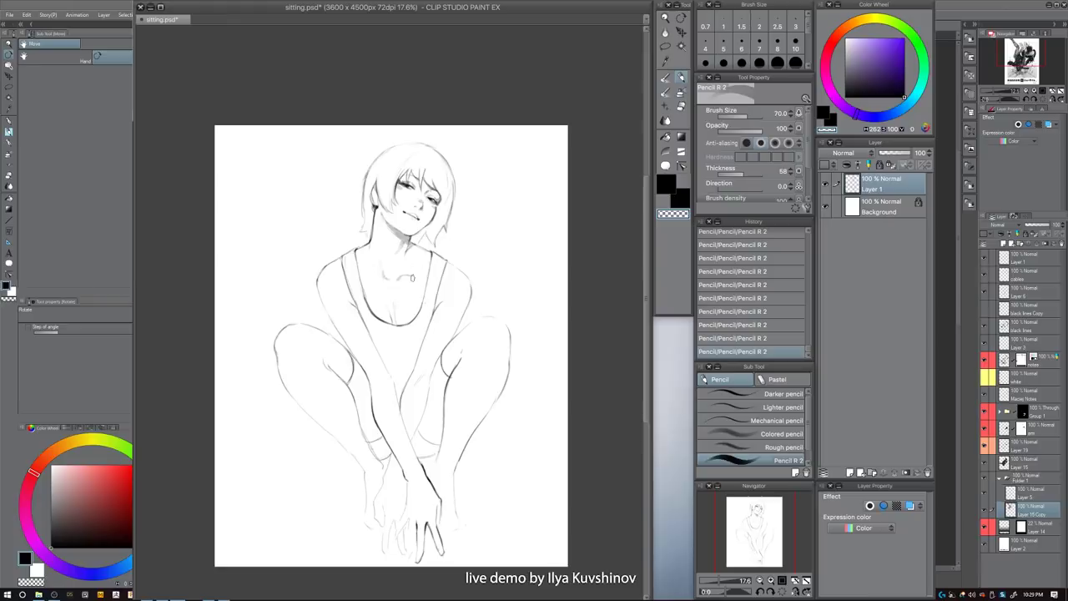
key("c")
key("bracketleft")
key("bracketleft")
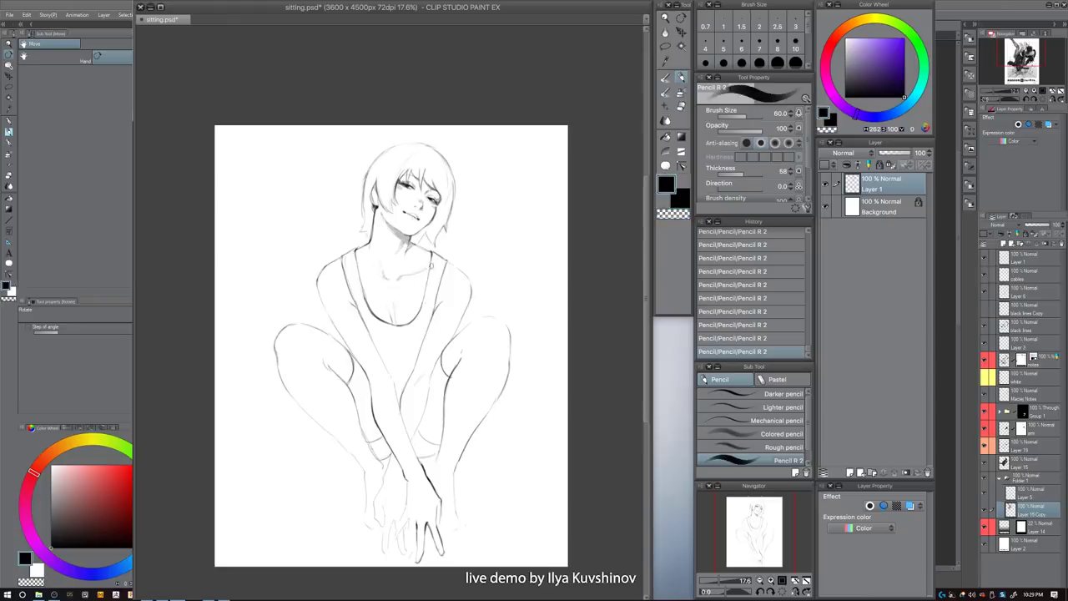
- Clean up the lines beside the left-hand ear with transparent color at brush size 60, returning to black at size 40
key("c")
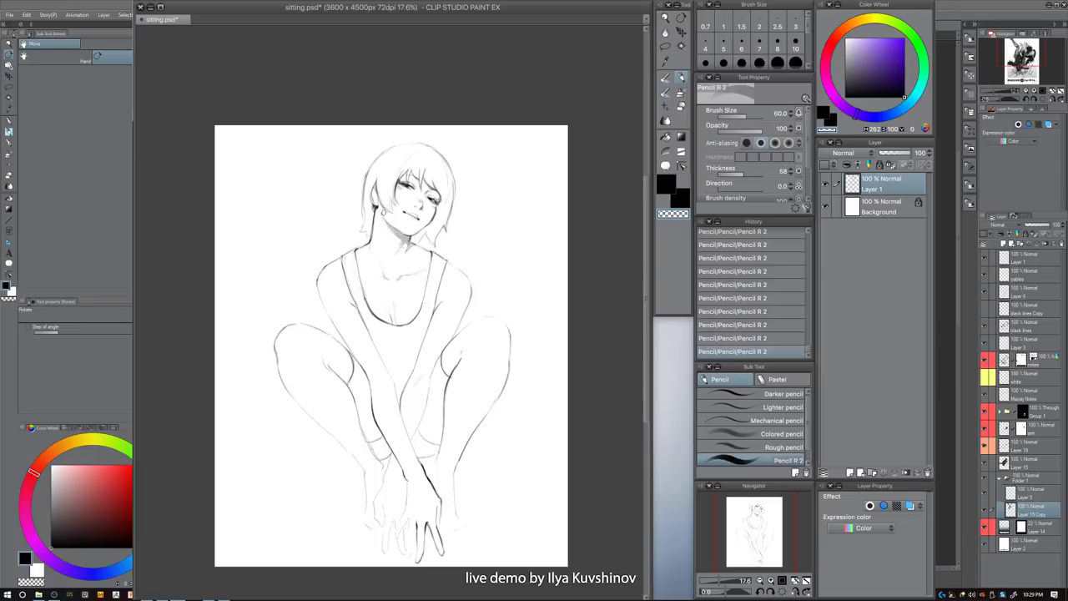
key("c")
key("bracketleft")
key("bracketleft")
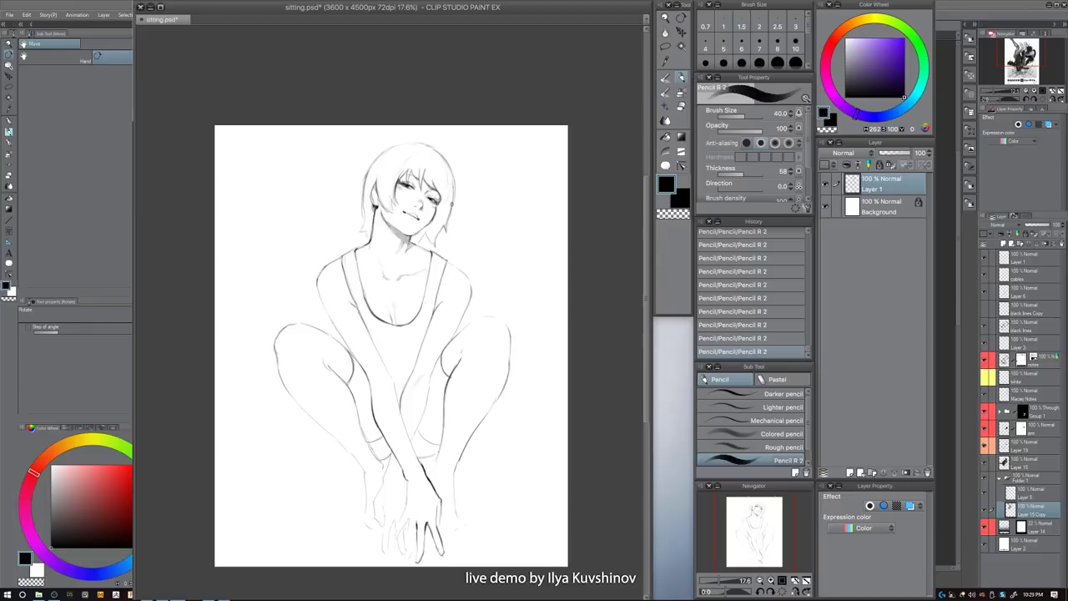
- Darken the left-hand lower leg and ankle contours at brush size 30
key("bracketleft")
left_click_drag(362, 466, 365, 519)
left_click_drag(376, 456, 383, 476)
- Refine the right-hand shin and ankle contours and the nearby fingers at brush size 30
key("c")
key("bracketright")
key("bracketright")
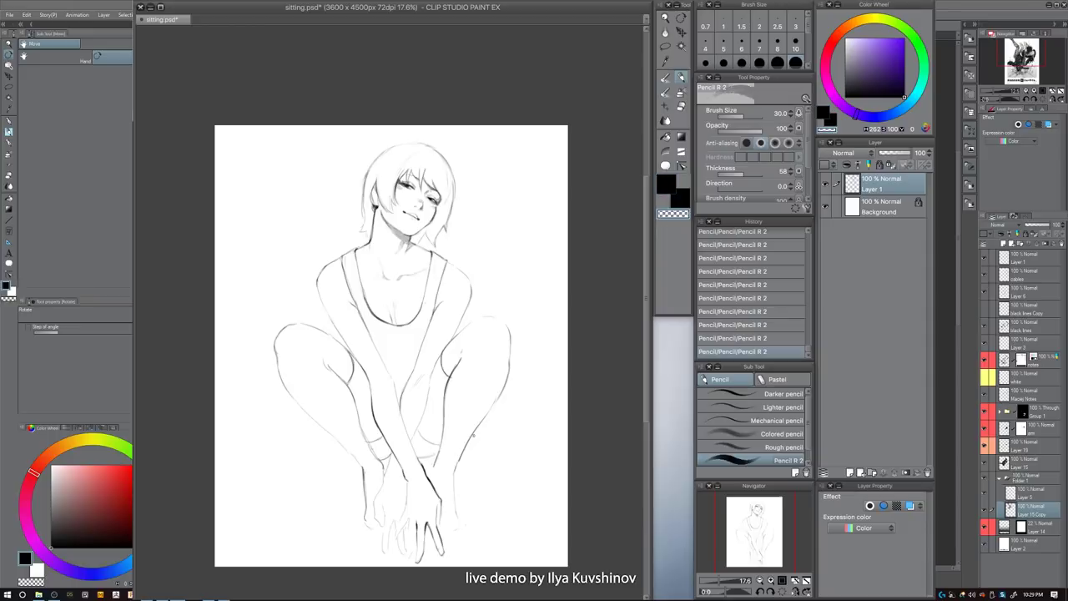
mouse_move(455, 474)
left_mouse_down()
mouse_move(476, 428)
mouse_move(450, 472)
mouse_move(460, 530)
mouse_move(407, 536)
mouse_move(406, 558)
mouse_move(413, 550)
left_mouse_up()
- Define the middle fingers and the back edge of the front hand with dark strokes
key("c")
key("bracketleft")
key("bracketleft")
key("c")
key("c")
mouse_move(405, 510)
left_mouse_down()
mouse_move(391, 541)
mouse_move(398, 533)
left_mouse_up()
key("c")
key("c")
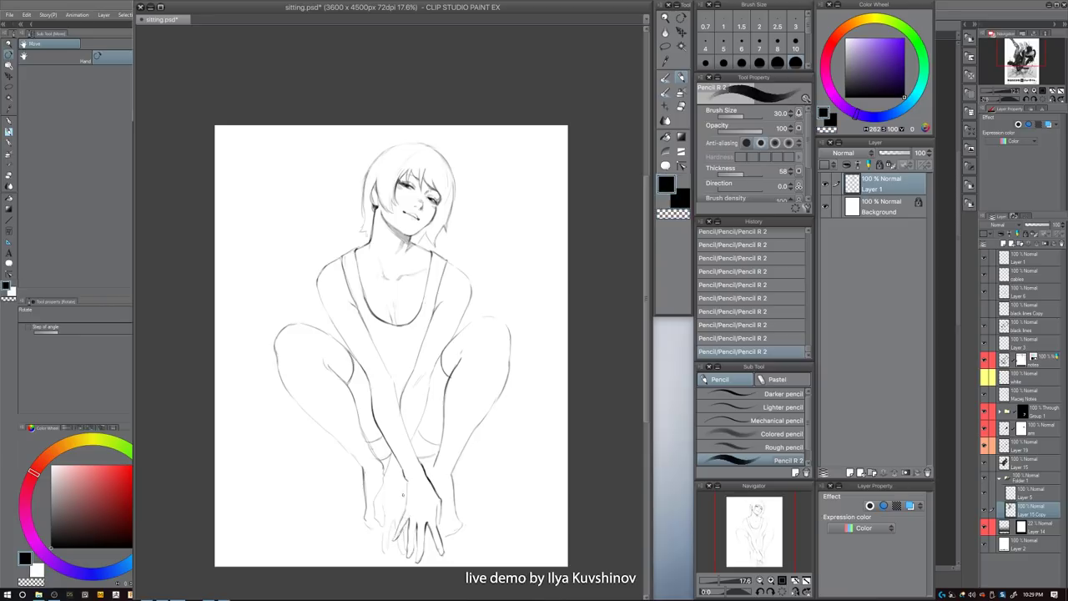
key("[")
left_click_drag(405, 482, 405, 509)
- Undo the last stroke and lighten the contour at the crossed wrists with transparent color at brush size 50
key("bracketright")
key("bracketright")
key("bracketright")
key("bracketright")
key("c")
key("c")
key("ctrl+z")
key("c")
left_click_drag(420, 461, 425, 469)
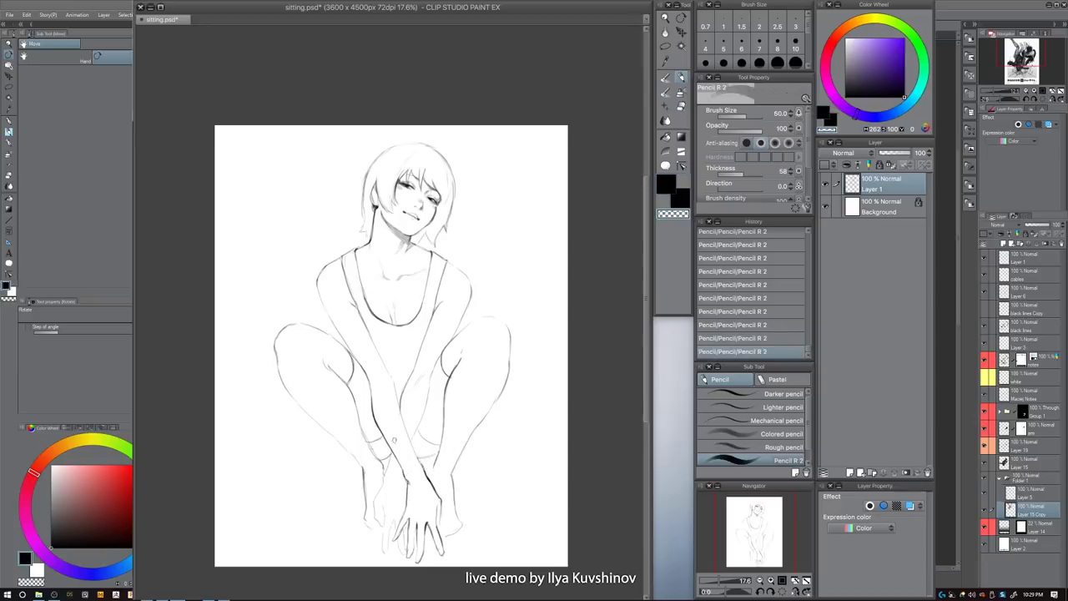
- Draw the rear forearm, wrist and fingers behind the front hand in black at brush size 30
key("c")
key("bracketleft")
key("bracketleft")
mouse_move(391, 450)
left_mouse_down()
mouse_move(371, 519)
mouse_move(381, 517)
mouse_move(383, 553)
mouse_move(388, 530)
mouse_move(394, 555)
mouse_move(401, 534)
mouse_move(401, 554)
left_mouse_up()
key("bracketright")
key("bracketleft")
key("c")
key("c")
key("c")
key("c")
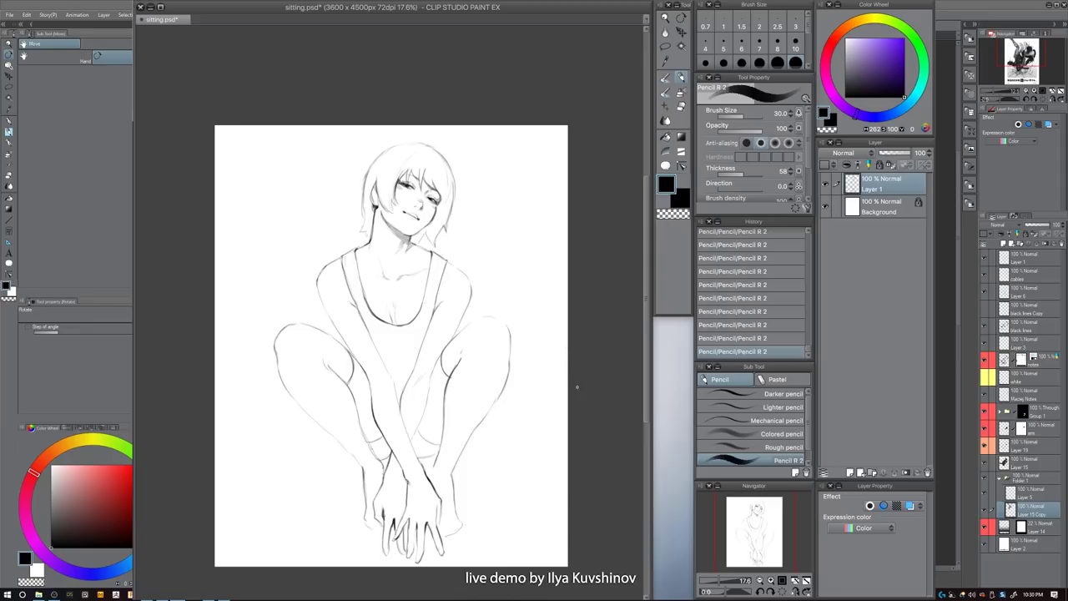
- Add a small shadow under the lower lip at brush size 50, comparing it through undo and redo
key("bracketright")
key("bracketright")
key("ctrl+z")
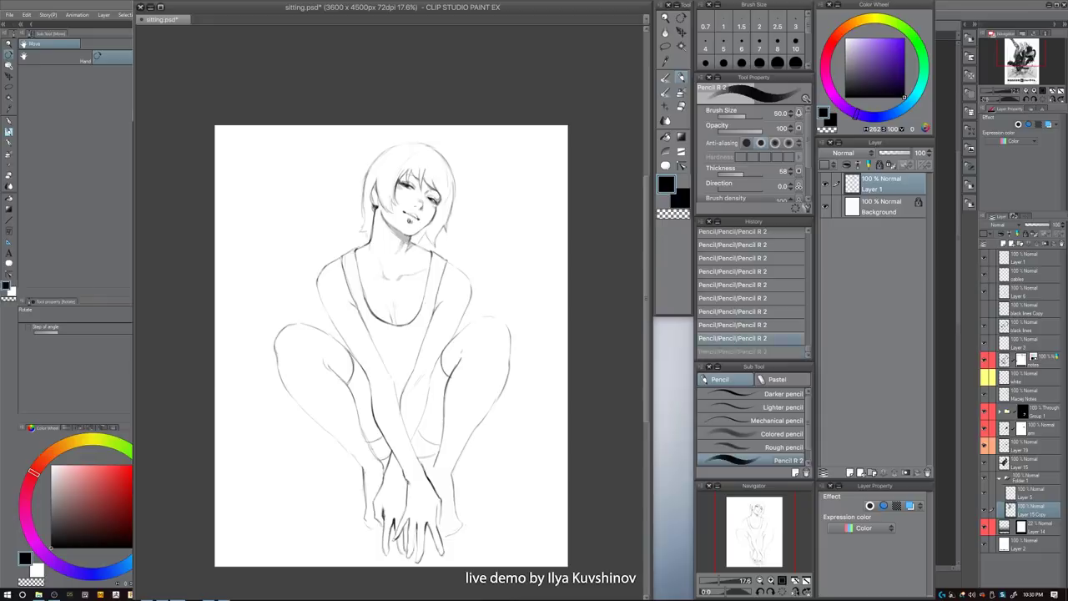
key("ctrl+y")
key("bracketleft")
- Try a darker hair contour below the left-hand ear, undoing one stroke
key("c")
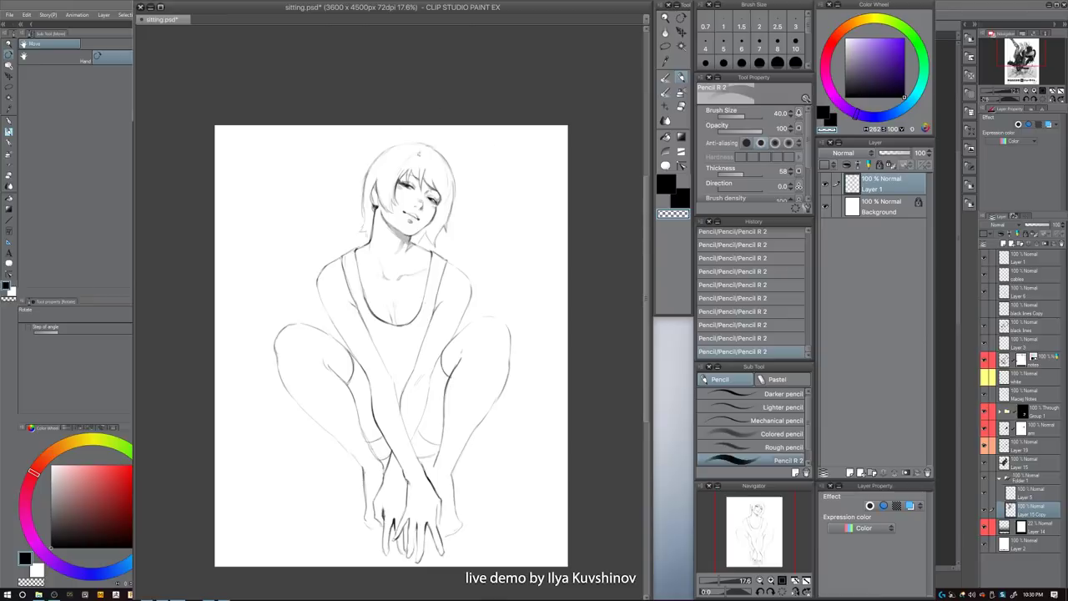
key("bracketright")
key("bracketright")
key("c")
left_click_drag(362, 200, 372, 228)
key("ctrl+z")
key("c")
key("c")
key("bracketleft")
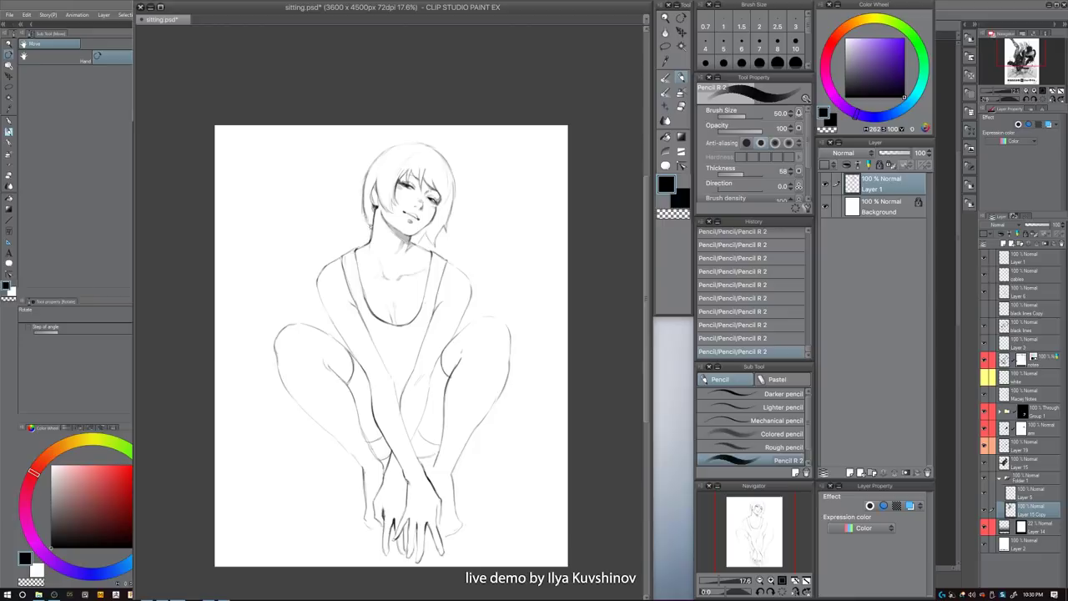
- Erase the left-hand hair tips with transparent color at brush size 50, redraw them at size 40, and enlarge the eraser to 70
key("c")
left_click_drag(362, 189, 368, 225)
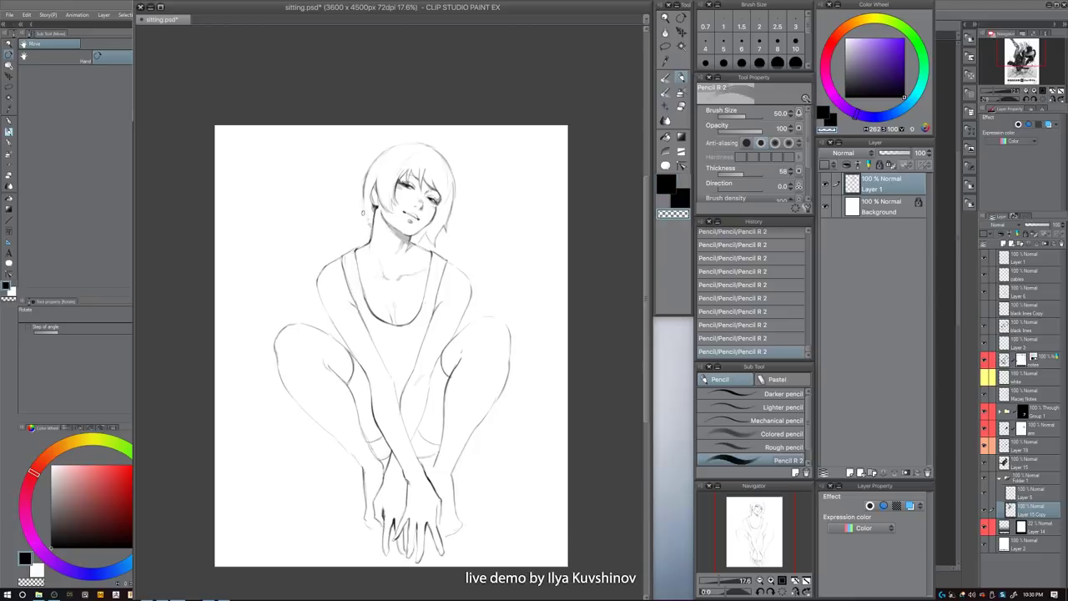
key("c")
key("bracketleft")
left_click_drag(362, 187, 373, 223)
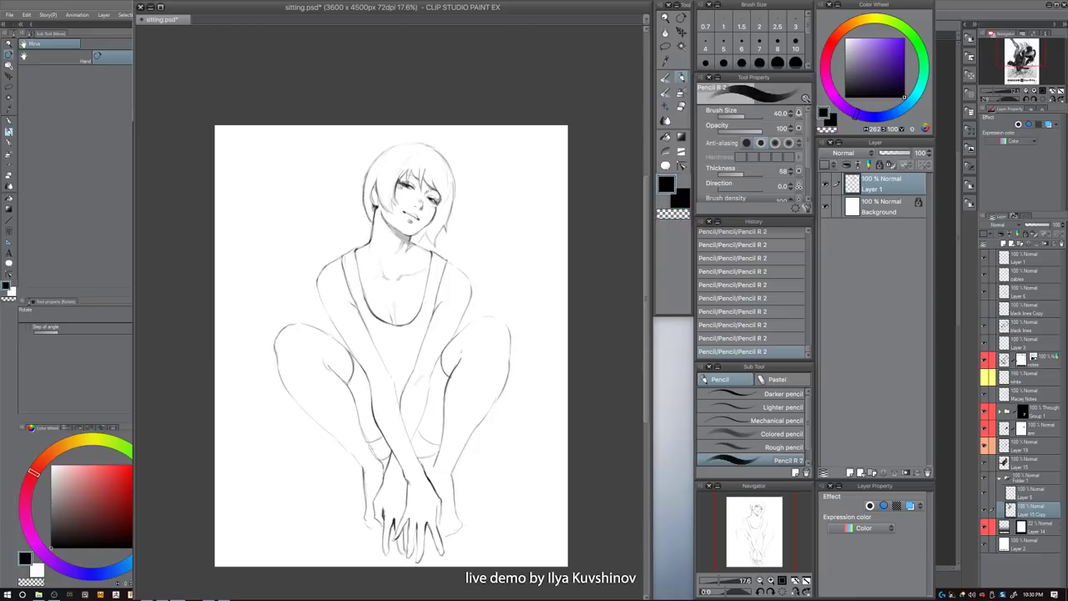
key("c")
key("bracketright")
key("bracketright")
key("bracketright")
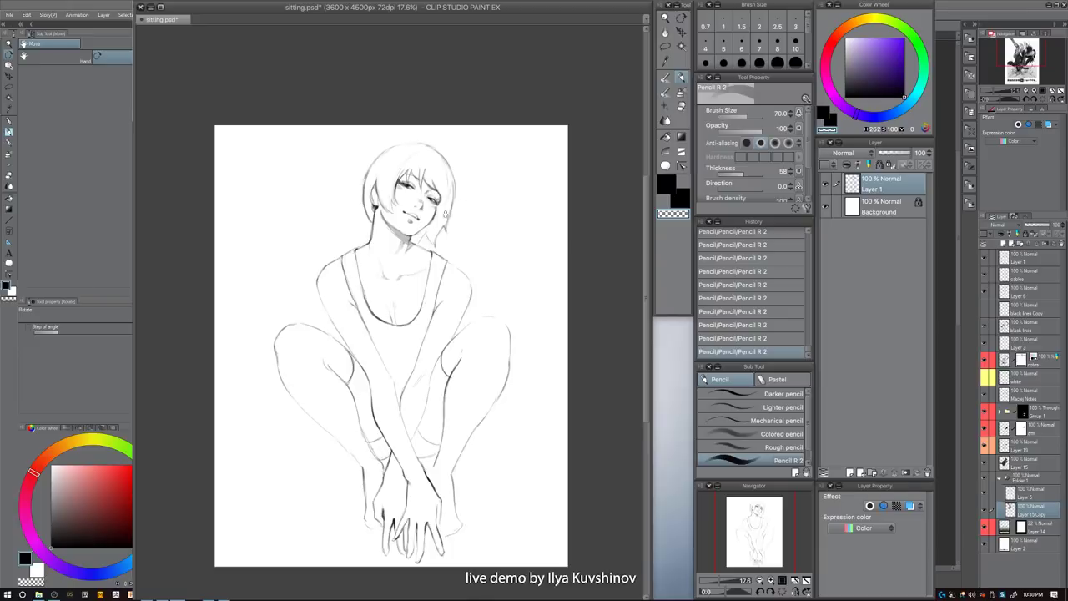
- Undo the last six pencil strokes made on the hair
key("ctrl+z")
key("ctrl+z")
key("ctrl+z")
key("ctrl+z")
key("ctrl+z")
key("ctrl+z")
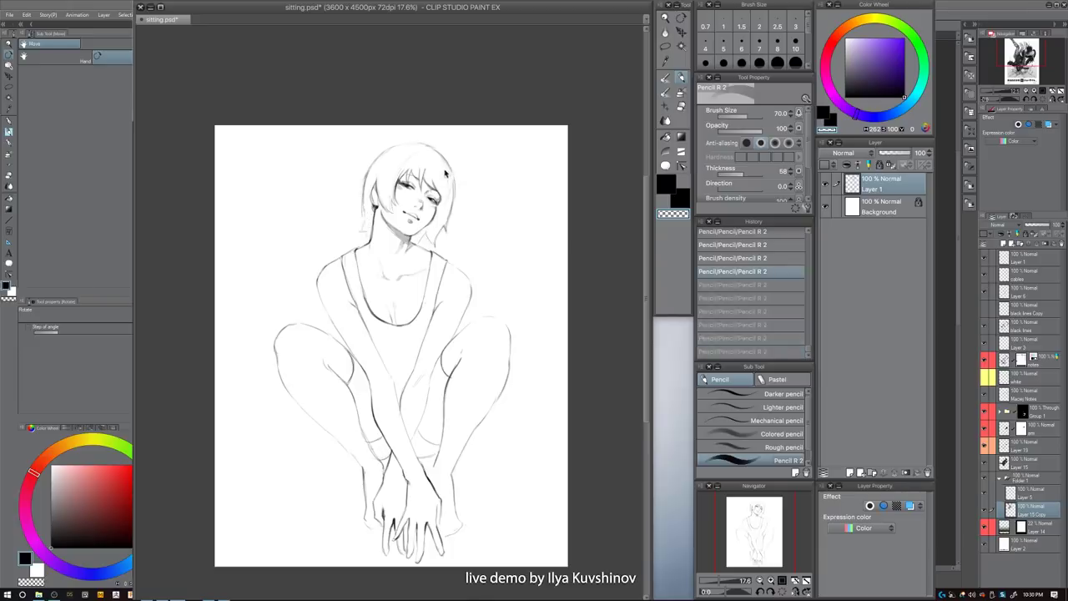
- Darken the left-hand hair edge beside the neck with black at brush size 40
key("c")
key("bracketleft")
key("bracketleft")
key("bracketleft")
left_click_drag(364, 202, 366, 233)
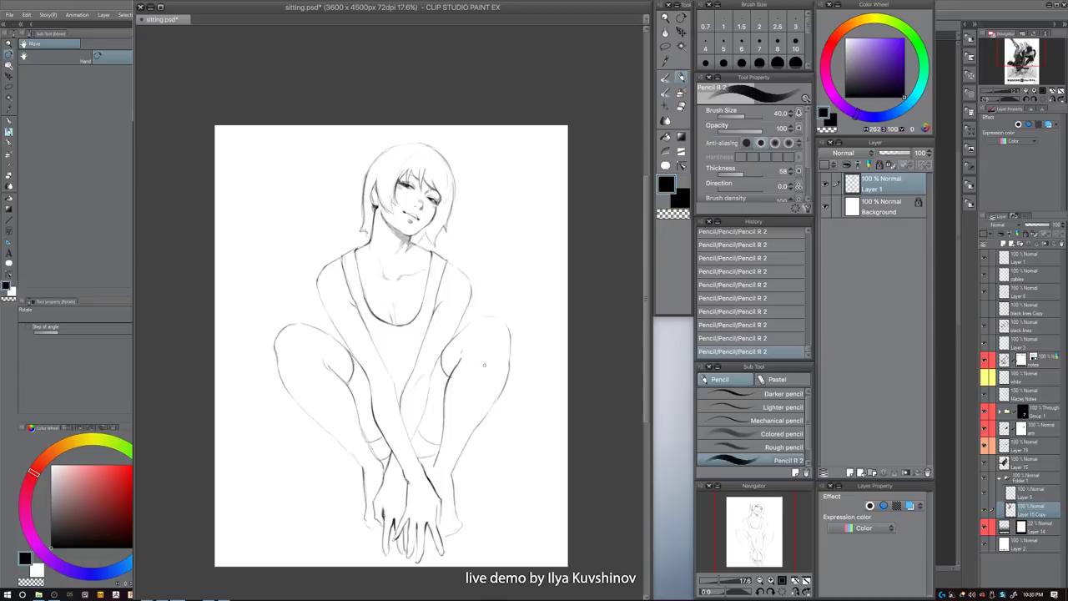
- Undo the last two strokes and redraw the top contour of the right-hand knee at brush size 25
key("bracketright")
key("c")
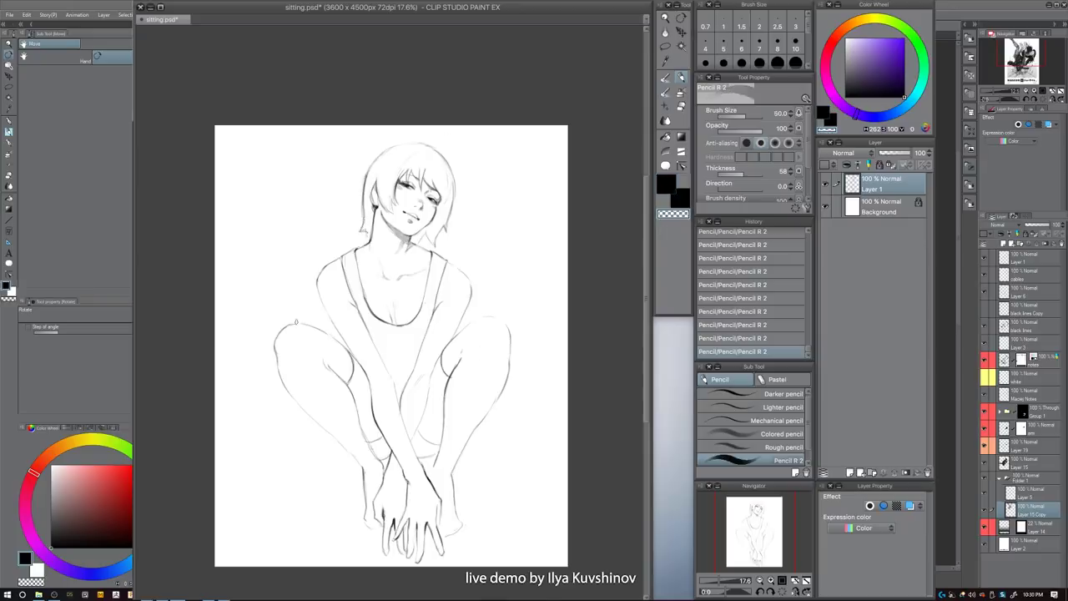
key("c")
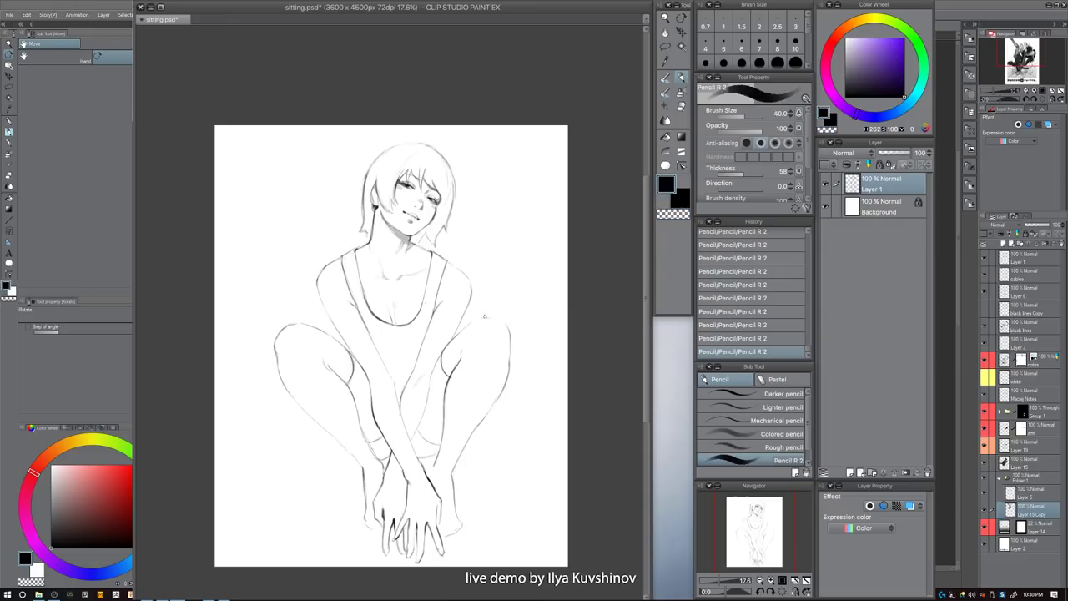
key("bracketleft")
key("bracketleft")
key("ctrl+z")
key("ctrl+z")
key("bracketleft")
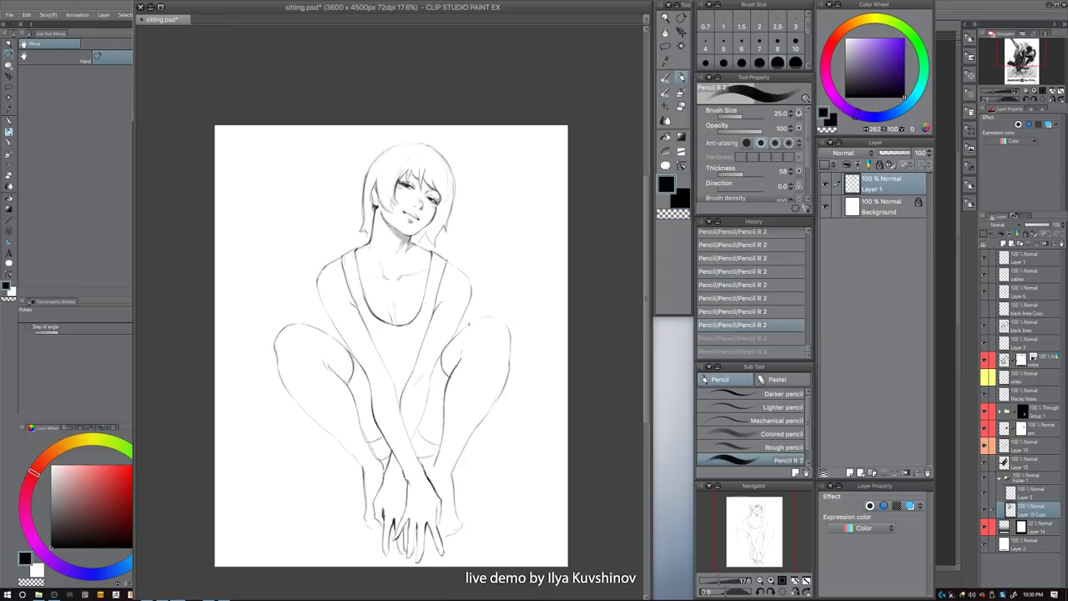
left_click_drag(481, 318, 509, 325)
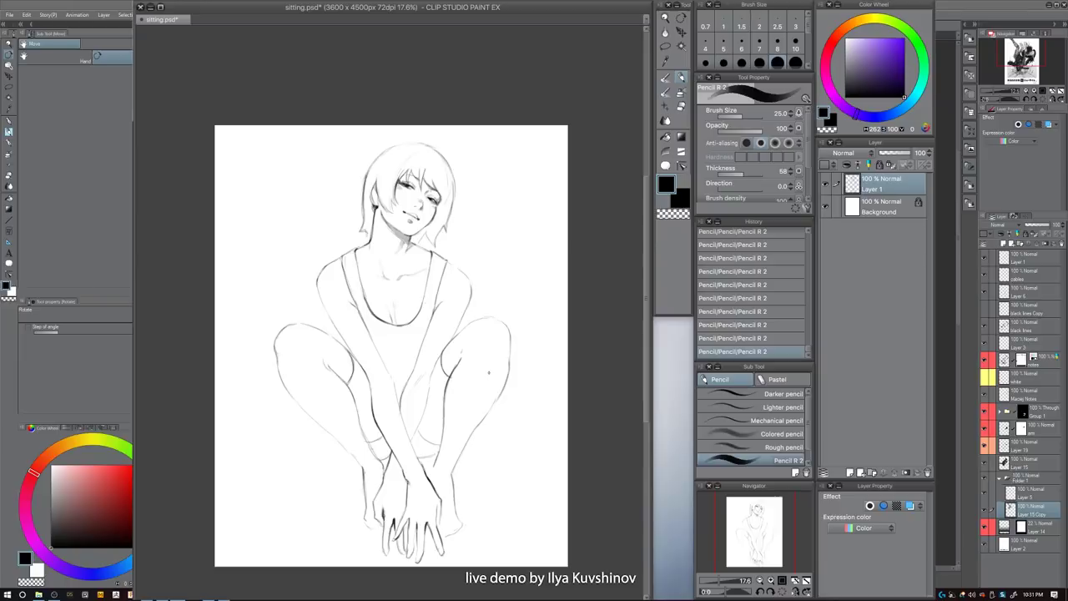
- Add a small mark by the right-hand corner of the mouth at brush size 20, comparing it through undo and redo
key("c")
key("c")
key("ctrl+z")
key("bracketleft")
left_click_drag(420, 215, 425, 217)
key("ctrl+z")
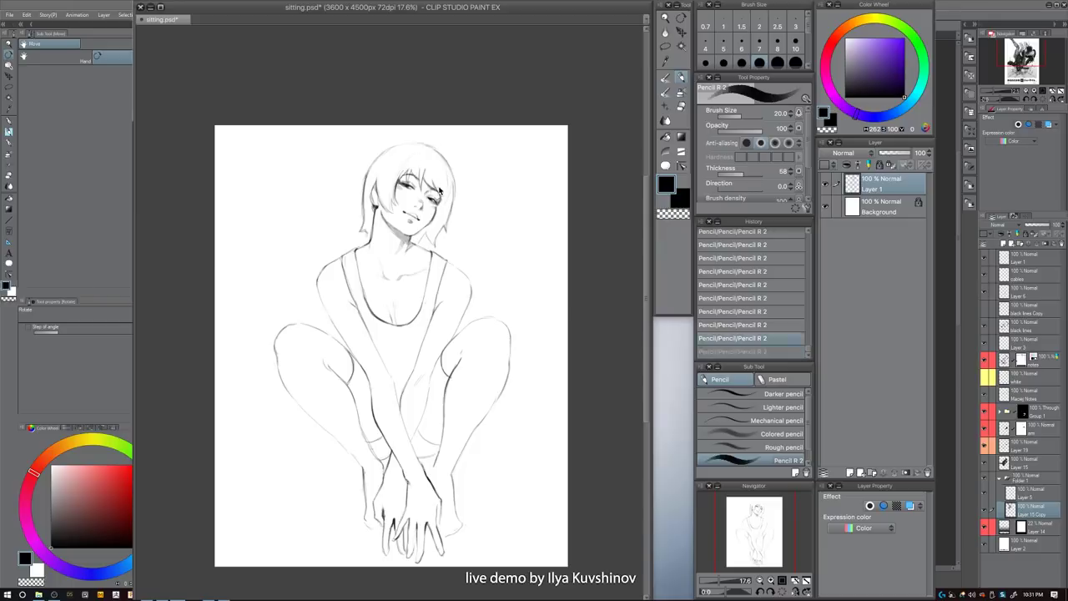
key("ctrl+z")
key("ctrl+y")
key("ctrl+y")
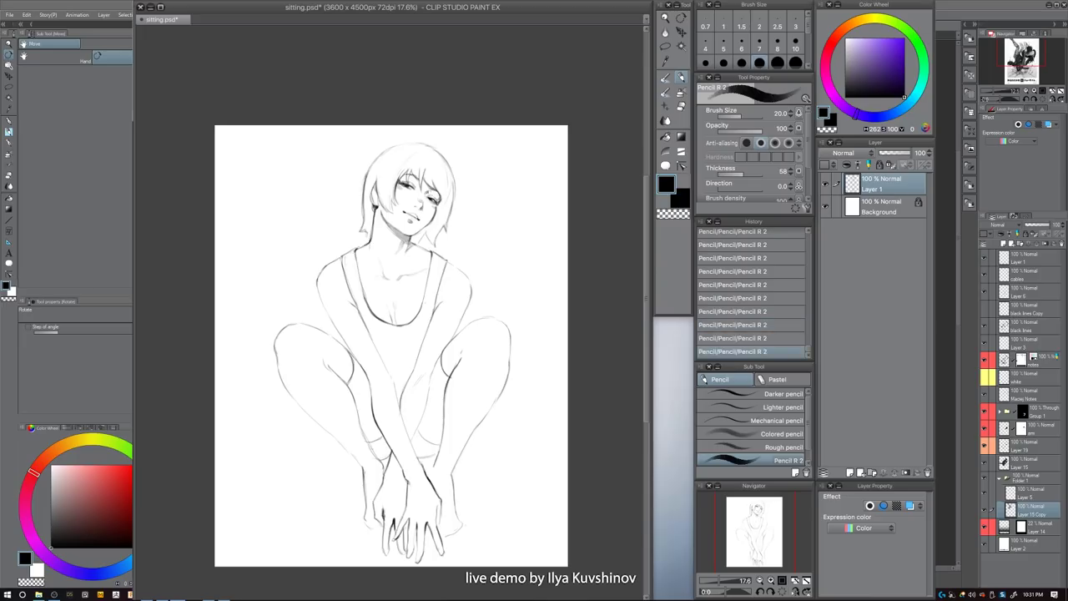
- Clean up the lines around the right-hand eye with transparent color at brush size 40
key("bracketright")
key("bracketright")
key("bracketright")
key("c")
left_click_drag(427, 190, 428, 194)
key("c")
key("bracketleft")
key("bracketright")
key("c")
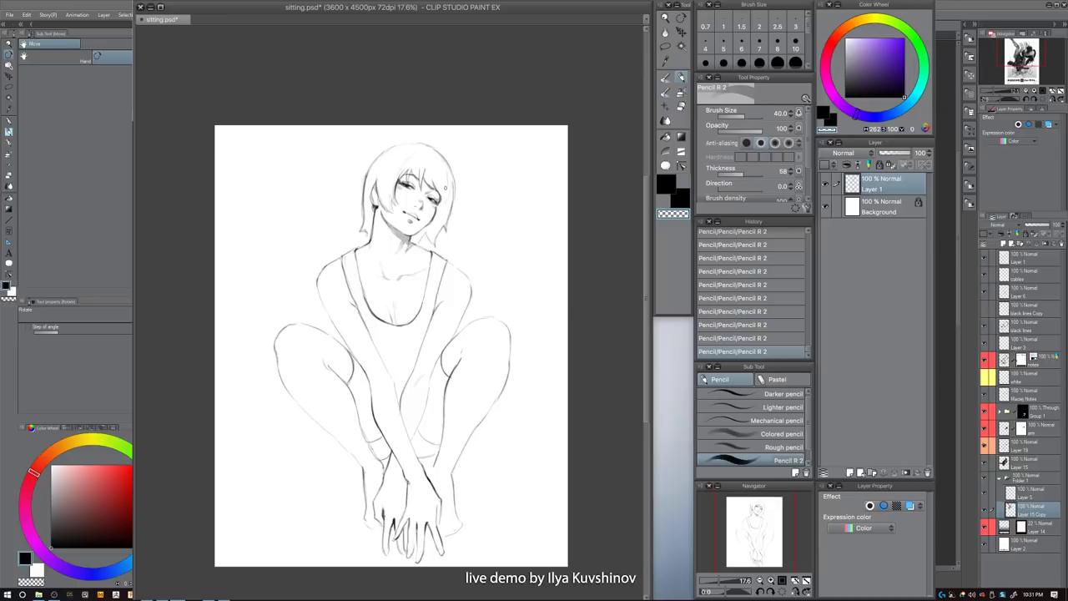
- Compare the last correction at the right-hand eye by undoing and redoing it
key("c")
key("bracketleft")
key("bracketleft")
key("ctrl+z")
key("c")
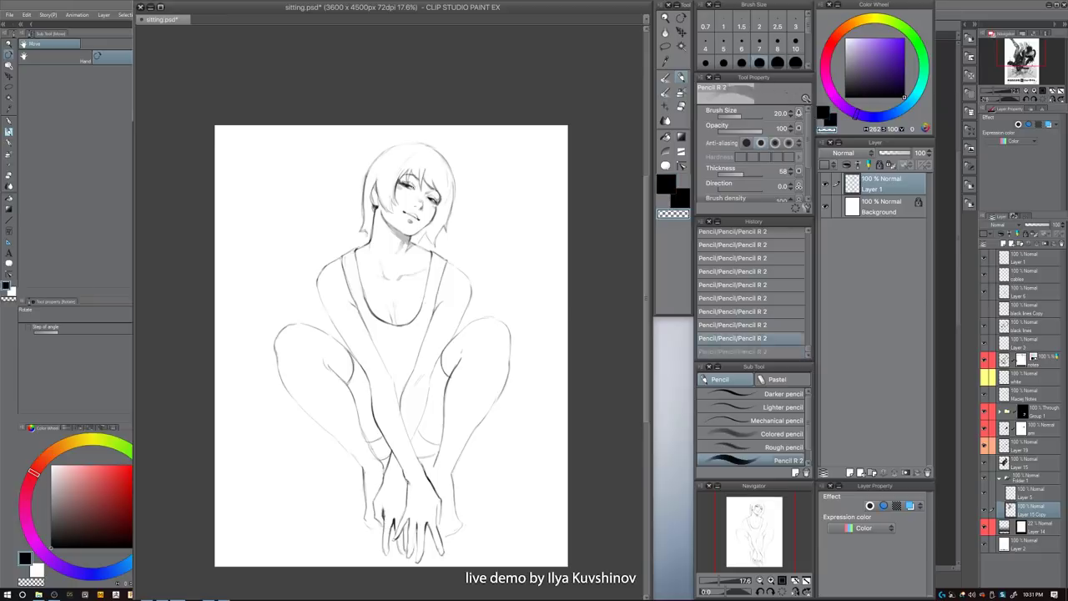
key("bracketright")
key("ctrl+y")
- Refine the left-hand hair tips at brush size 20 and draw the right-hand hair tips beside the neck at size 40
key("c")
key("bracketleft")
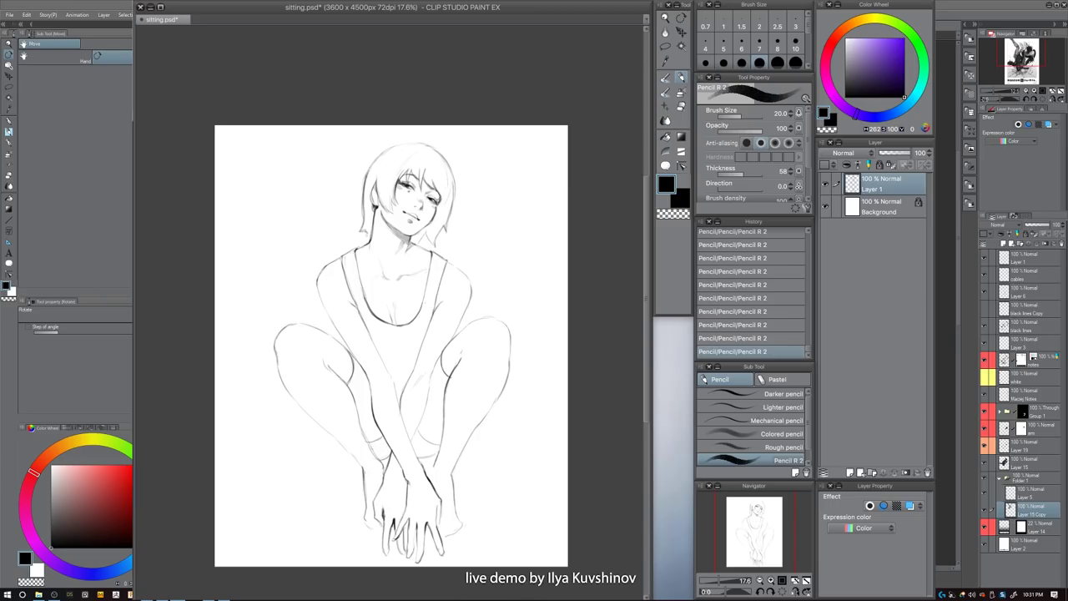
left_click_drag(364, 229, 368, 226)
key("]")
key("]")
key("[")
key("]")
key("]")
left_click_drag(421, 243, 436, 245)
- Darken the lower right-hand hair edge with black at brush size 25
key("c")
key("[")
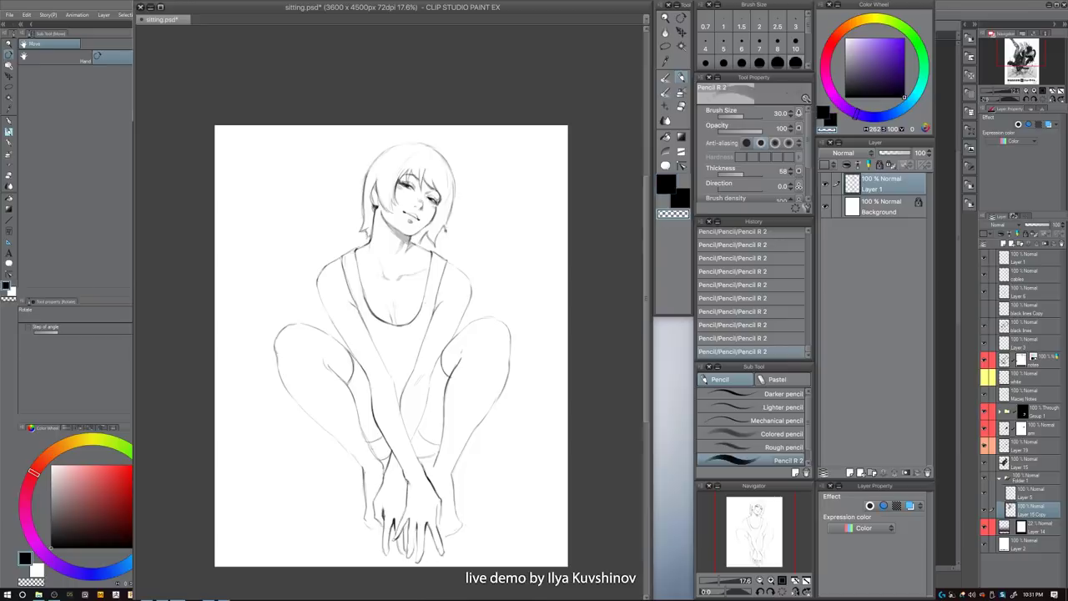
key("c")
key("[")
mouse_move(445, 222)
left_mouse_down()
mouse_move(447, 234)
mouse_move(455, 192)
mouse_move(451, 214)
left_mouse_up()
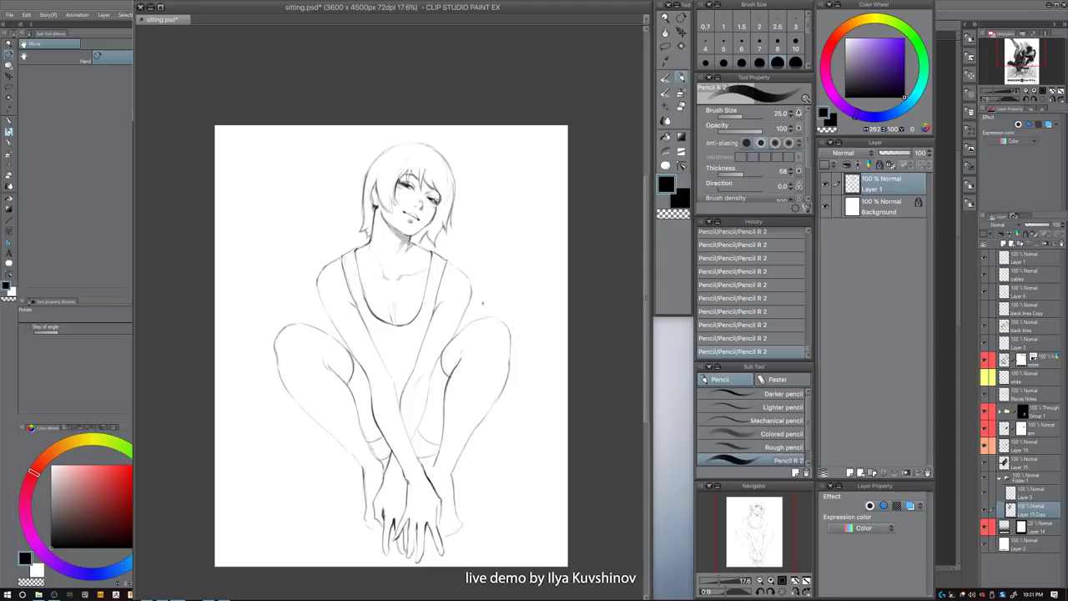
- Draw the inner contour beside the right-hand shin at brush size 25, trimming it with transparent color at size 30
left_click_drag(431, 373, 410, 445)
key("bracketright")
key("c")
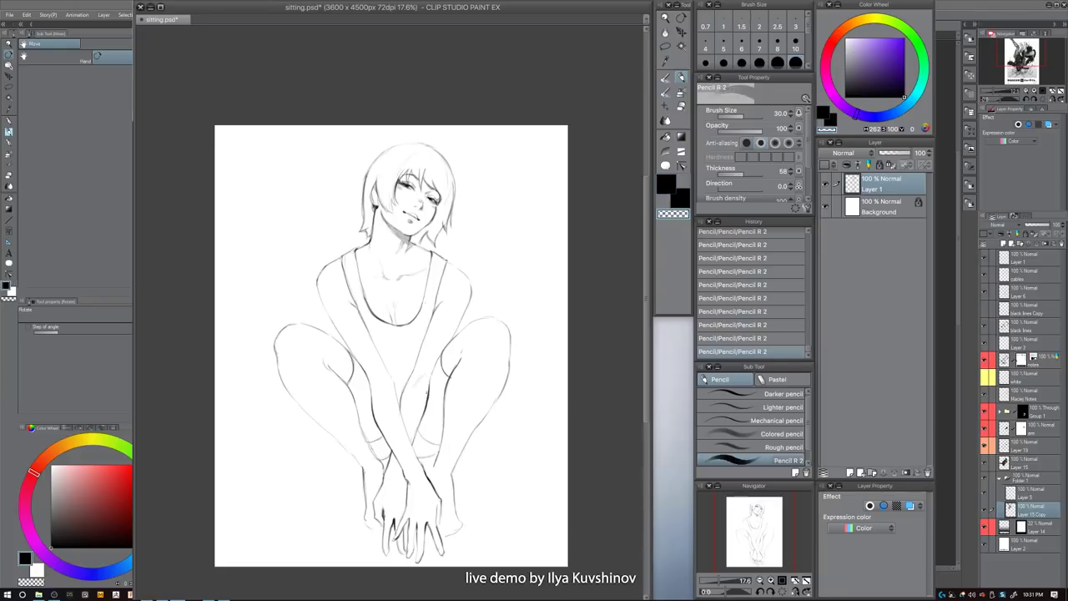
left_click_drag(428, 381, 428, 400)
key("c")
key("ctrl+z")
key("[")
left_click_drag(433, 371, 430, 381)
key("[")
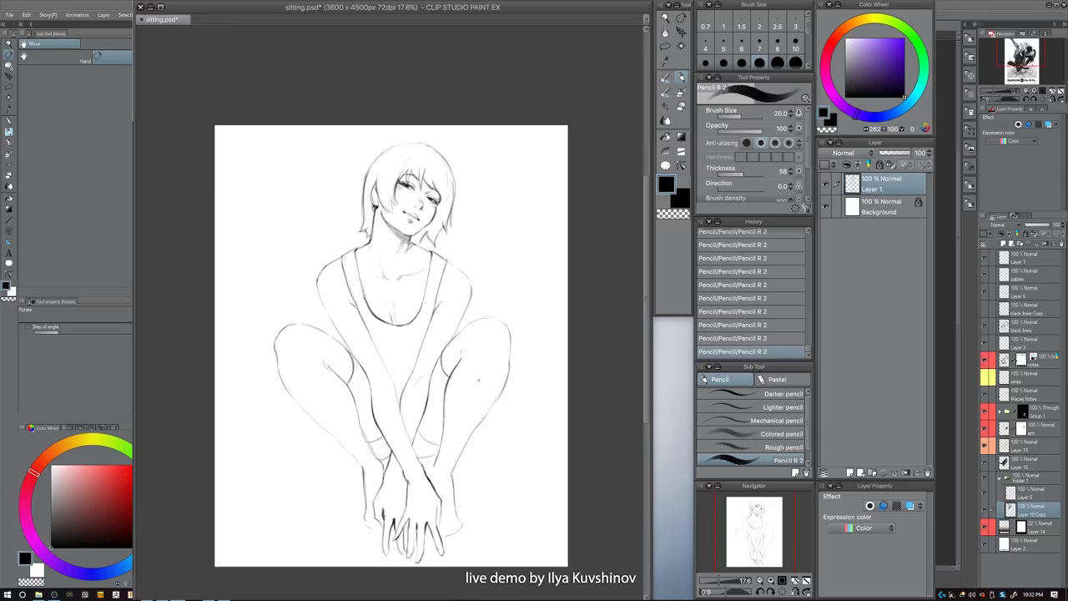
- Compare the last two inner-leg strokes by undoing and redoing them
key("]")
key("]")
key("]")
key("ctrl+z")
key("bracketleft")
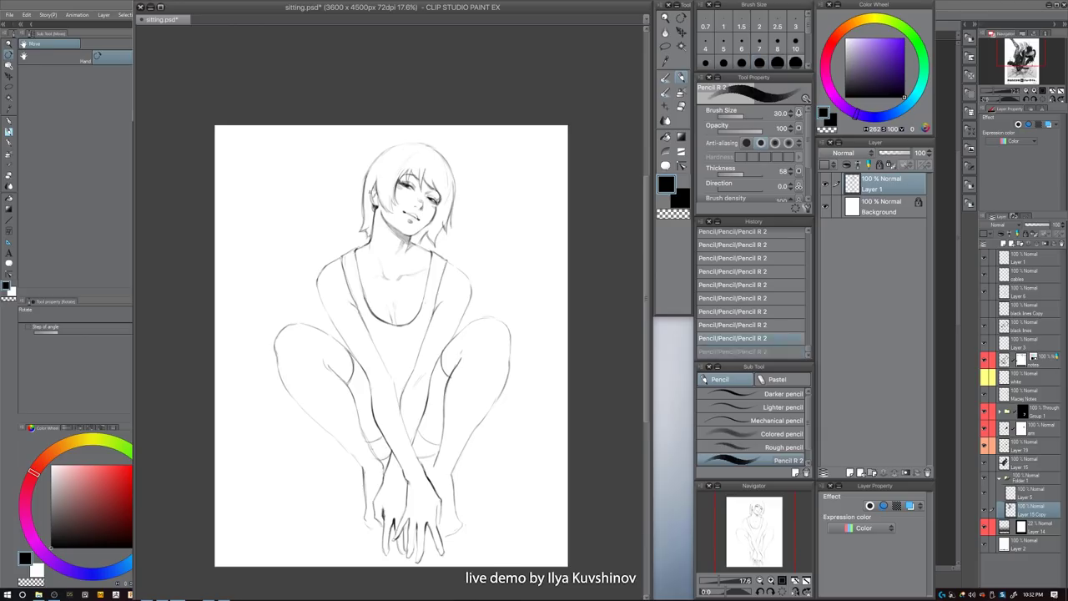
key("ctrl+z")
key("bracketleft")
key("ctrl+y")
key("ctrl+y")
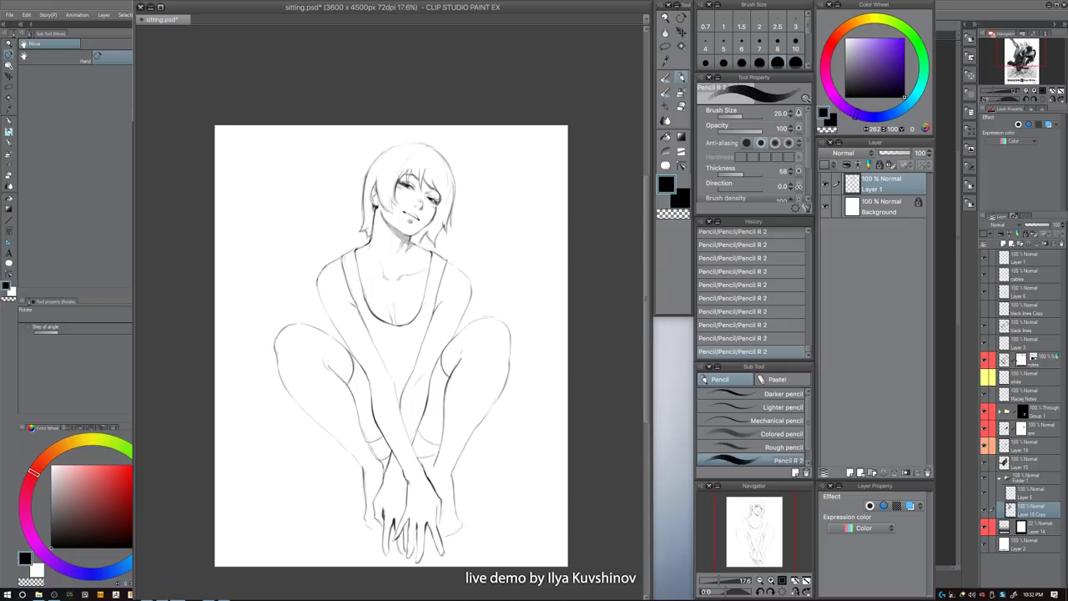
- Draw the left-hand foot contour below the ankle with black
key("c")
key("bracketright")
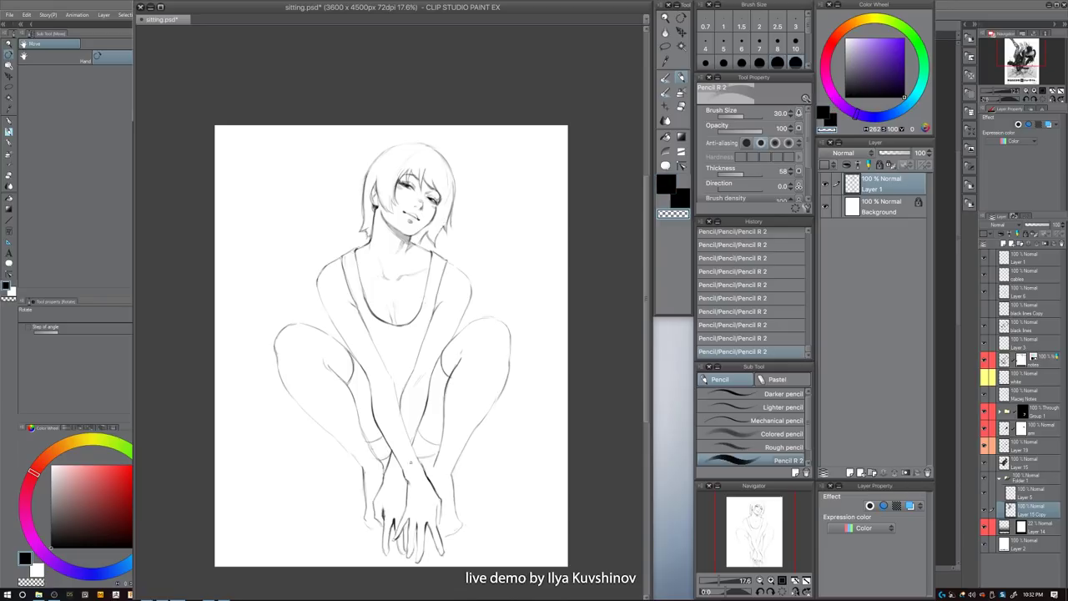
key("c")
mouse_move(365, 511)
left_mouse_down()
mouse_move(364, 524)
mouse_move(379, 528)
left_mouse_up()
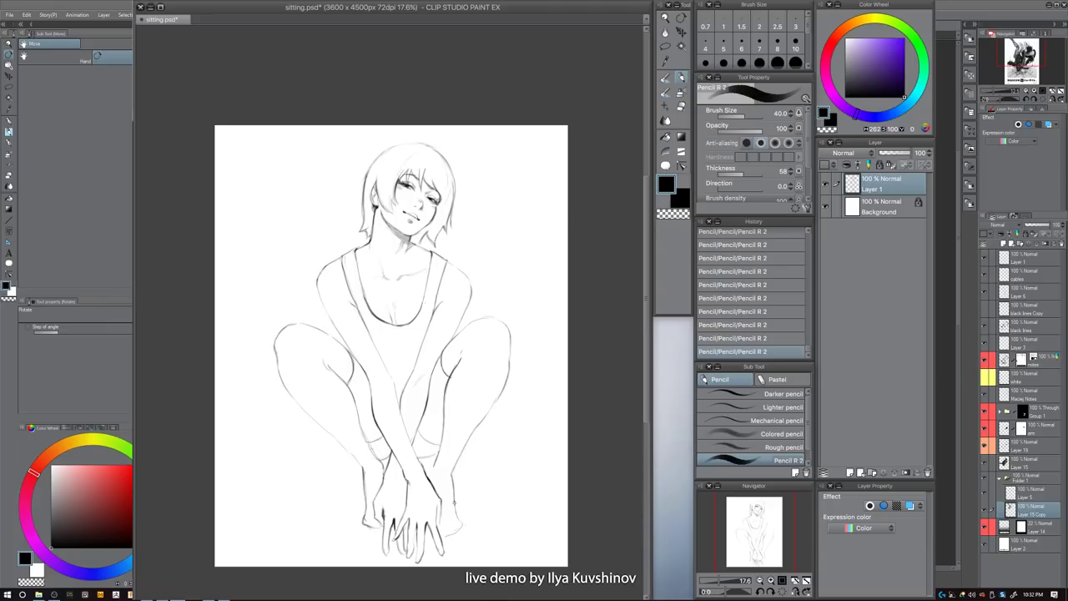
- Clean up the right-hand ankle with transparent color and redraw its outer contour down to the foot
key("c")
key("bracketright")
mouse_move(449, 528)
left_mouse_down()
mouse_move(443, 535)
mouse_move(454, 509)
left_mouse_up()
key("c")
key("c")
key("ctrl+z")
left_click_drag(455, 508, 456, 522)
- Darken the short curved lines beside both lower legs, above the ankles
key("]")
key("]")
left_click_drag(419, 457, 441, 445)
left_click_drag(366, 442, 380, 439)
- Darken the inner contour of the left-hand forearm down toward the crossed wrists, undoing one stroke
key("[")
left_click_drag(382, 363, 416, 460)
key("ctrl+z")
key("[")
- Darken the inner contour of the right-hand forearm, undoing one stroke and reducing the brush size to 30
key("c")
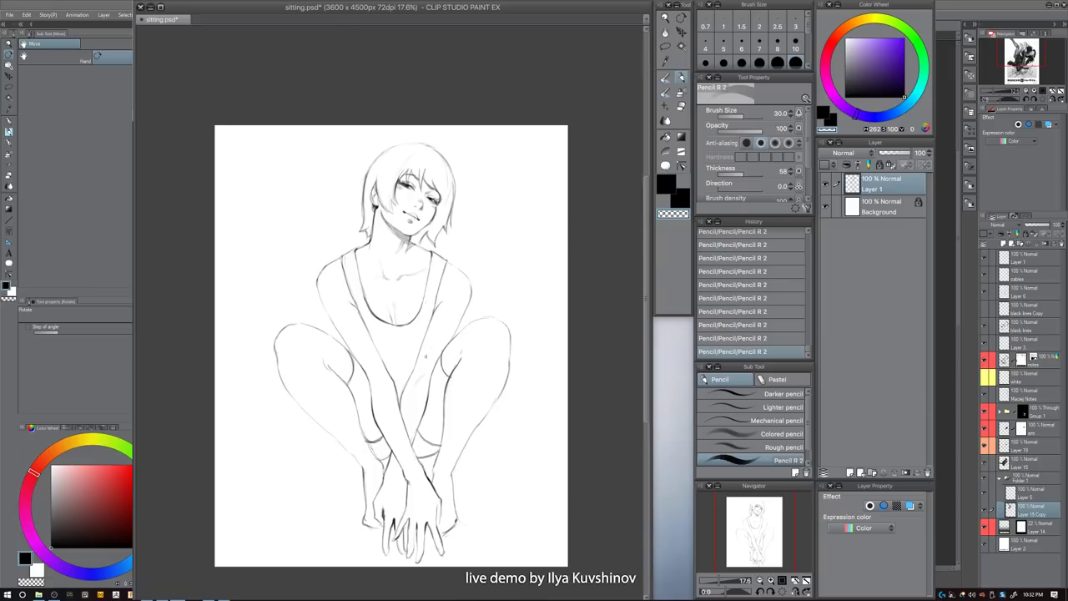
key("c")
key("]")
key("]")
mouse_move(420, 373)
left_mouse_down()
mouse_move(414, 390)
mouse_move(436, 344)
left_mouse_up()
key("ctrl+z")
key("c")
key("bracketleft")
key("bracketleft")
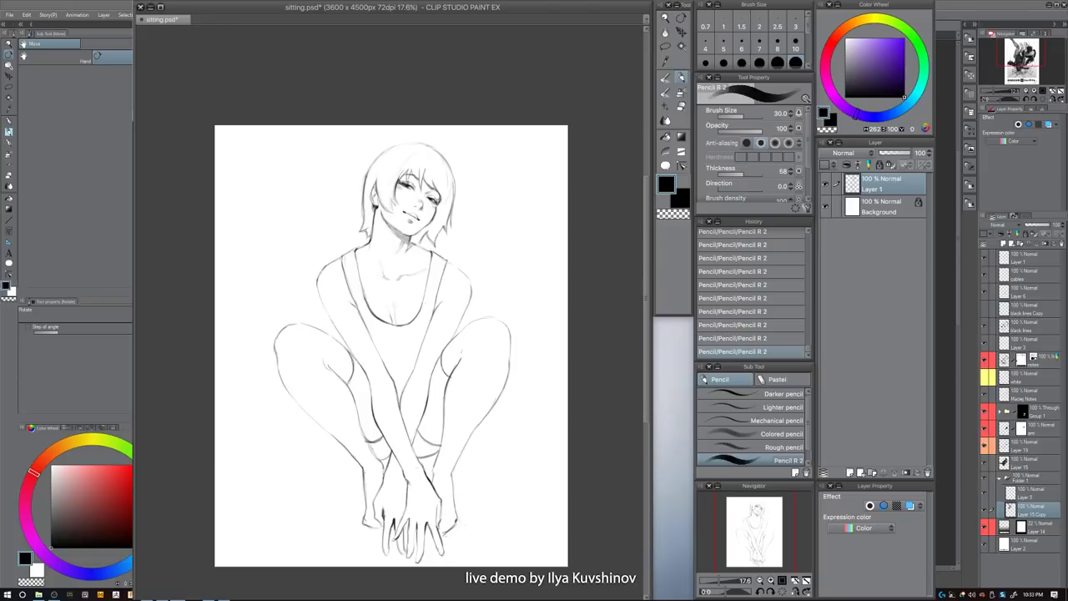
- Clean and redraw the right-hand hair tips, then strengthen the outer hair edge and the crown at brush size 30
key("c")
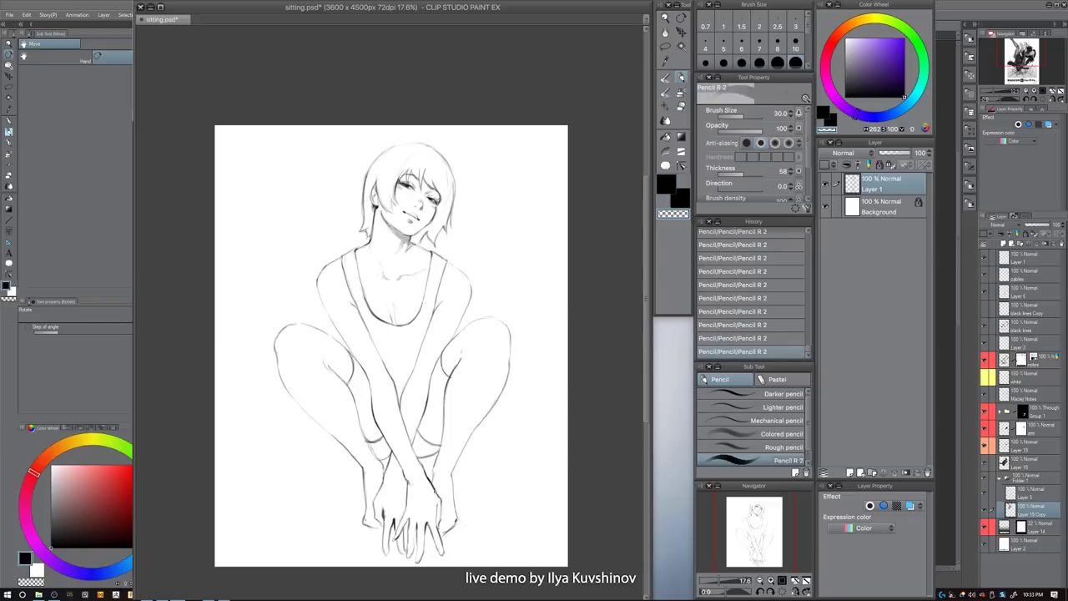
left_click_drag(423, 232, 428, 235)
key("c")
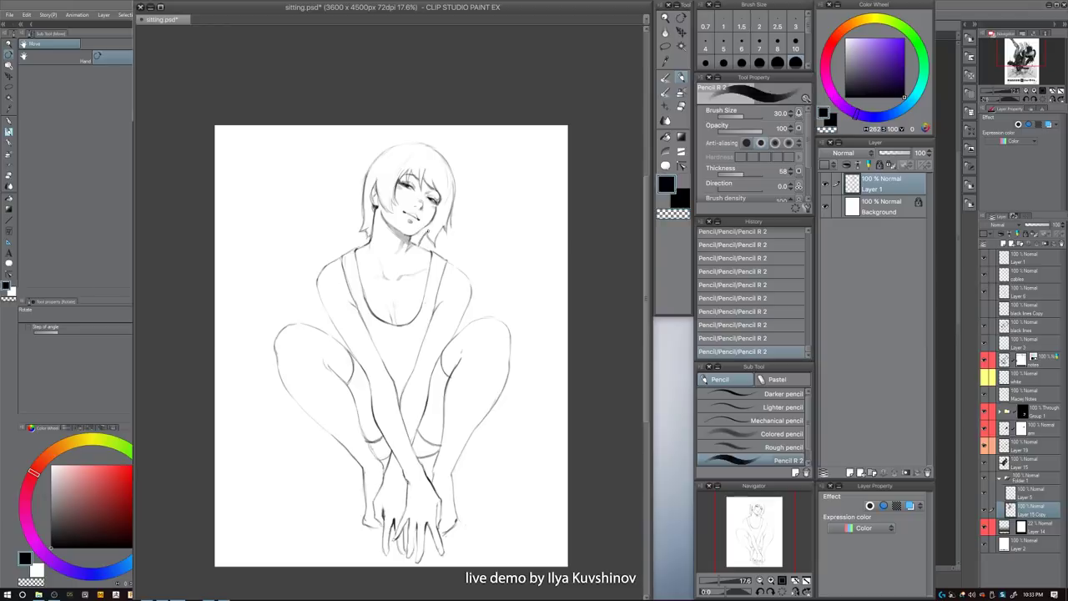
left_click_drag(427, 233, 428, 243)
left_click_drag(455, 191, 452, 209)
mouse_move(369, 168)
left_mouse_down()
mouse_move(392, 147)
mouse_move(422, 143)
left_mouse_up()
- Refine the left-hand leg's outer outline from knee to ankle at brush size 30, alternating black and transparent color
key("c")
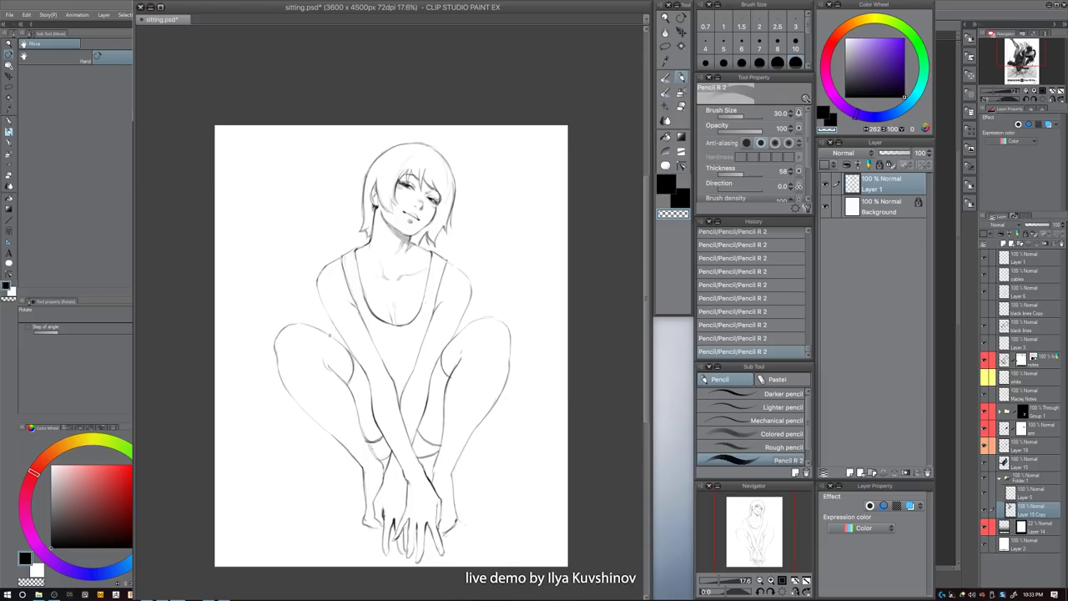
key("c")
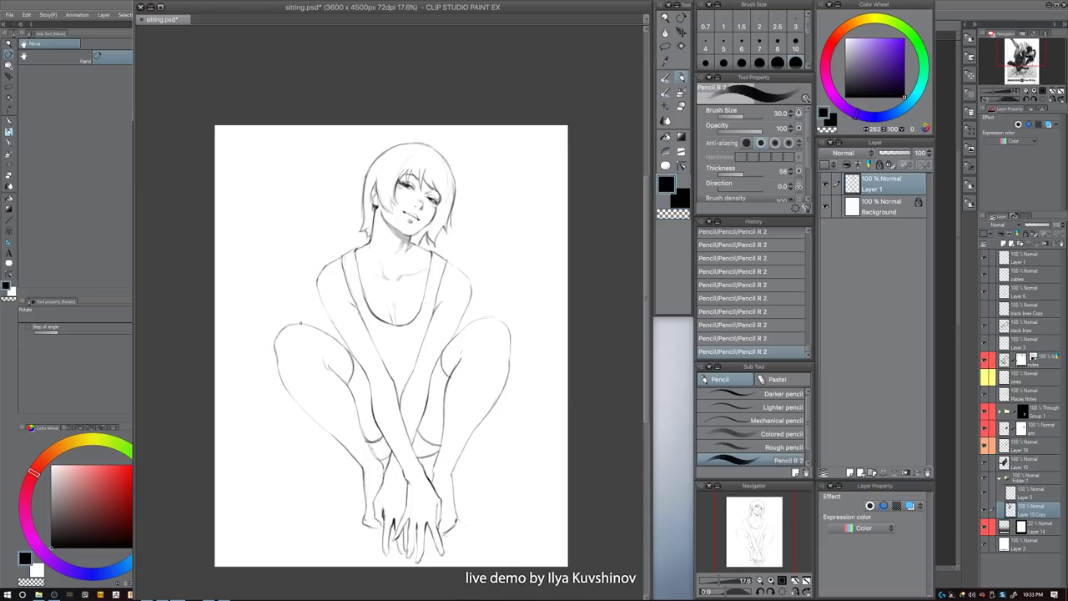
key("c")
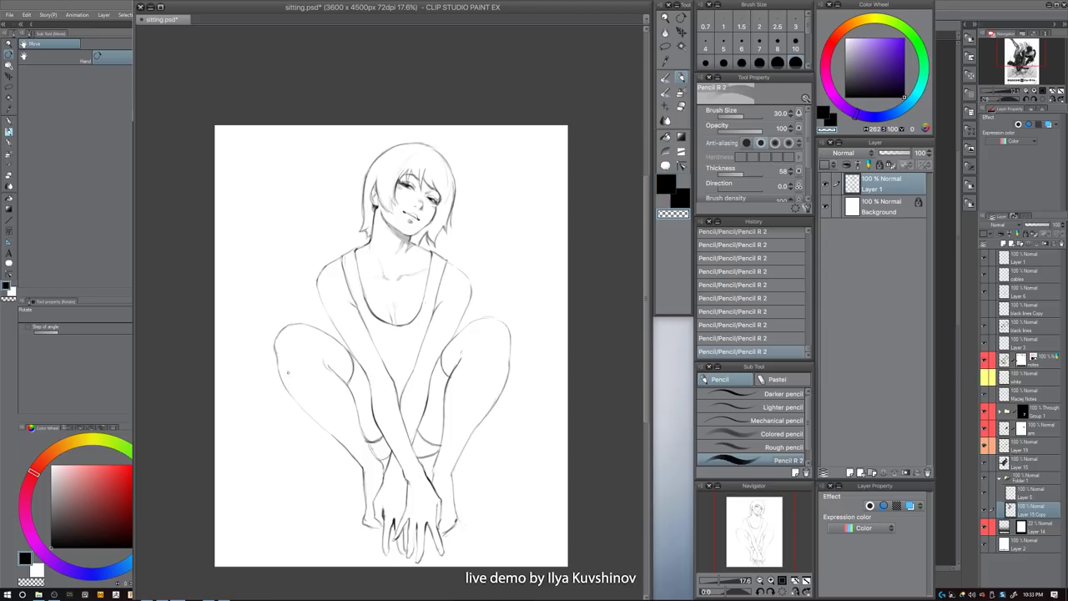
key("c")
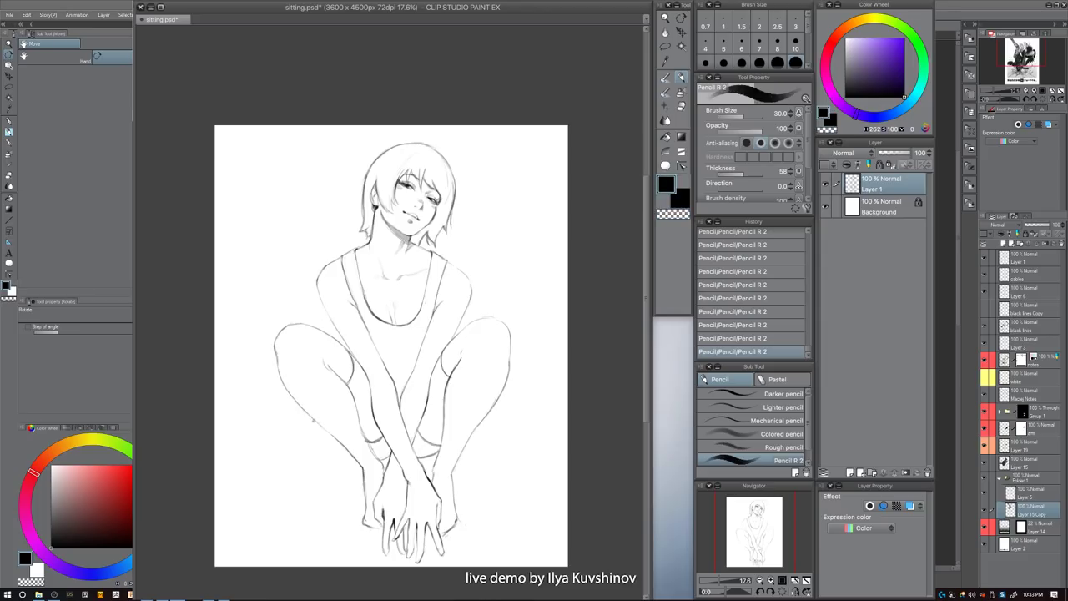
key("c")
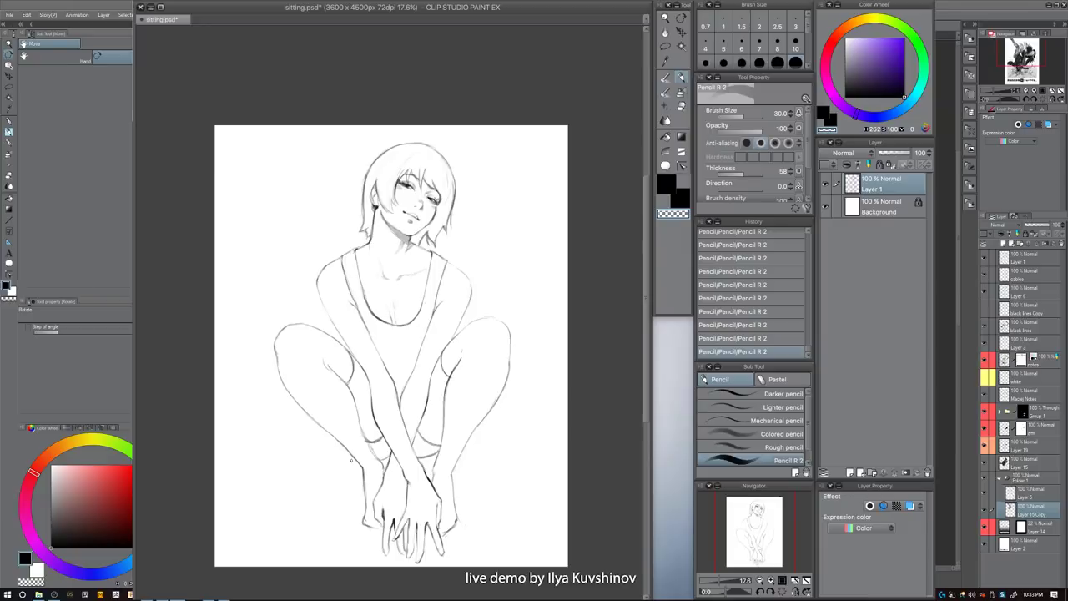
key("c")
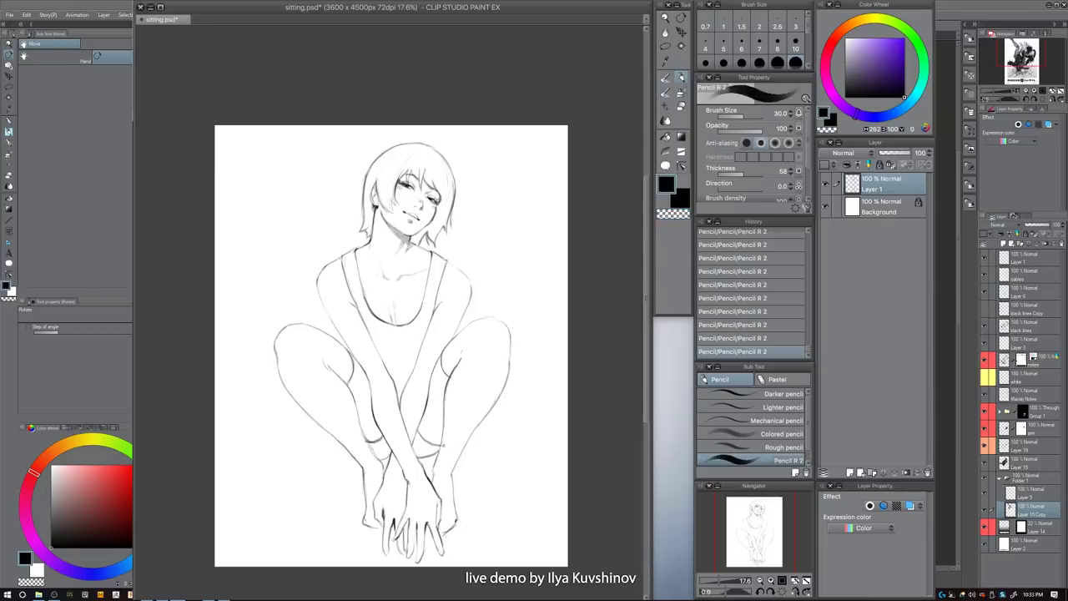
- Undo the last stroke and clean the right-hand shin's inner line above the ankle with transparent color
key("ctrl+z")
key("c")
left_click_drag(442, 442, 442, 448)
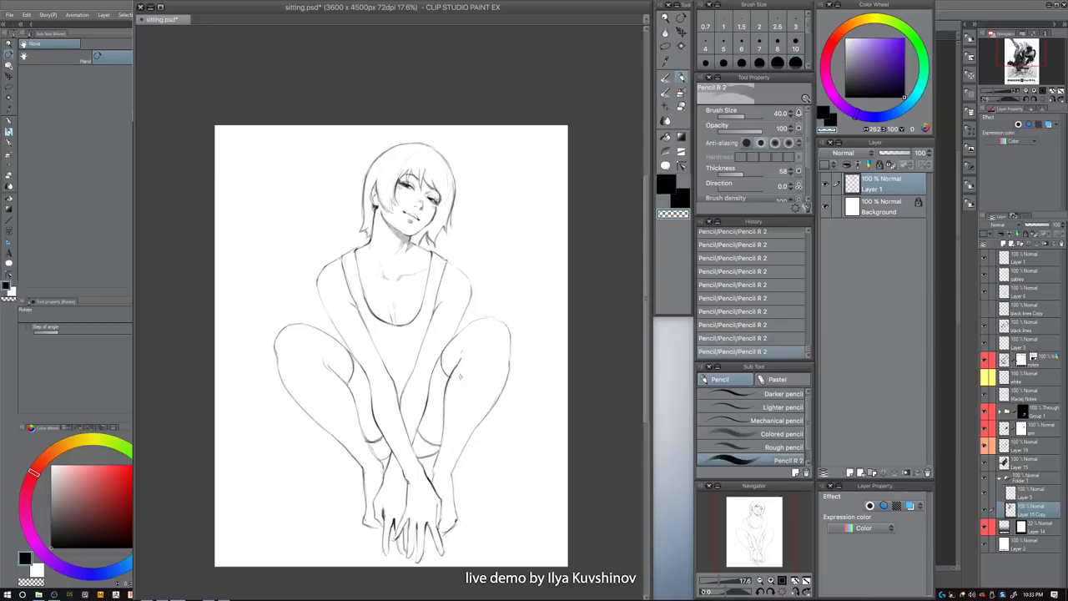
- Darken the top contour of the right-hand knee at brush size 30, trimming it with transparent color
key("c")
key("bracketleft")
left_click_drag(474, 318, 495, 319)
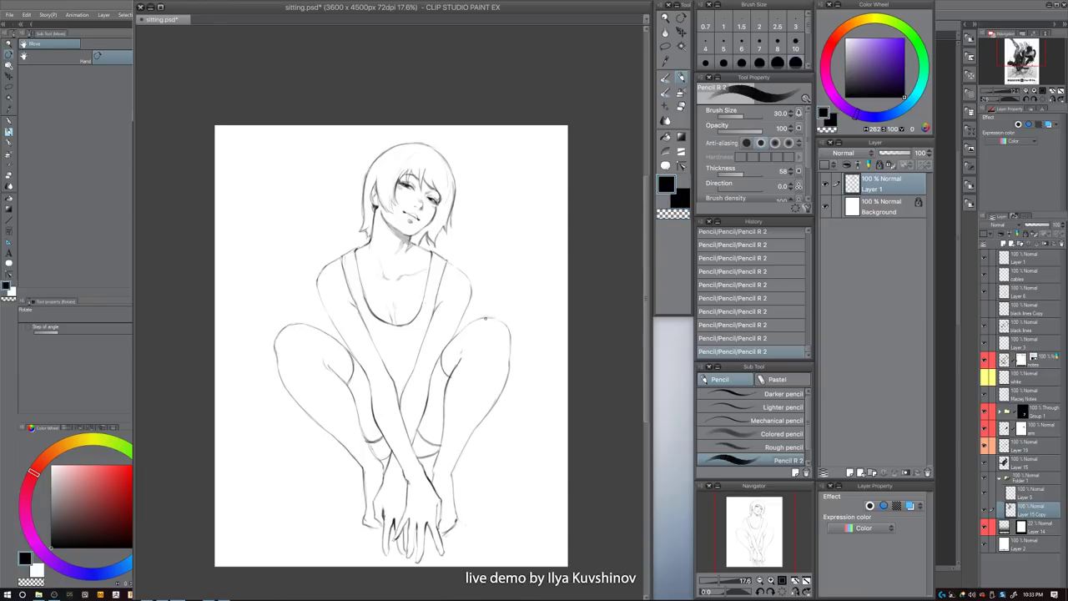
key("c")
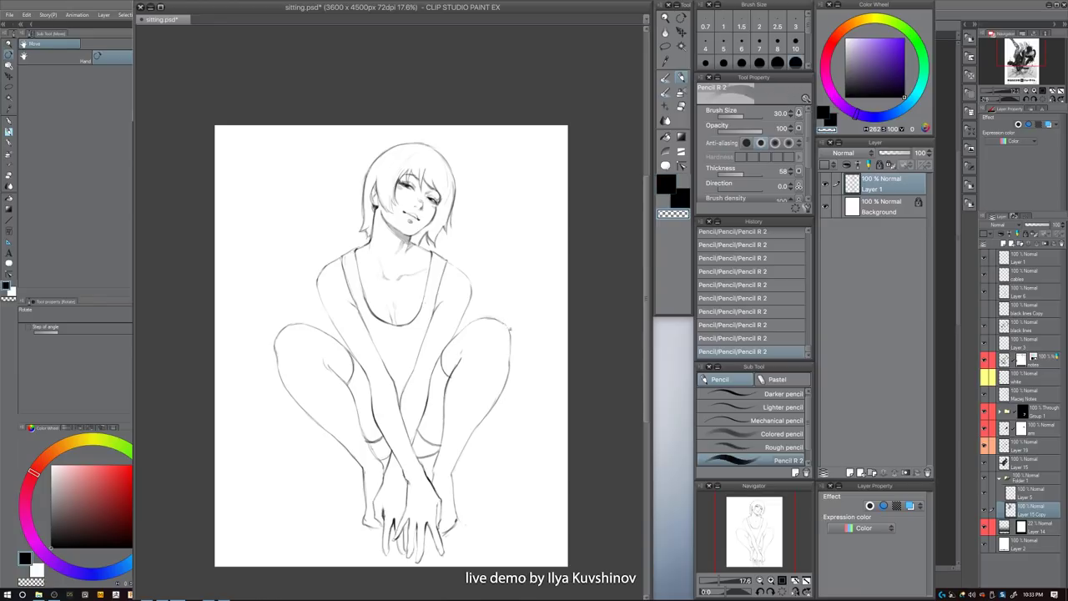
mouse_move(500, 317)
left_mouse_down()
mouse_move(480, 320)
mouse_move(499, 318)
left_mouse_up()
key("c")
key("c")
key("c")
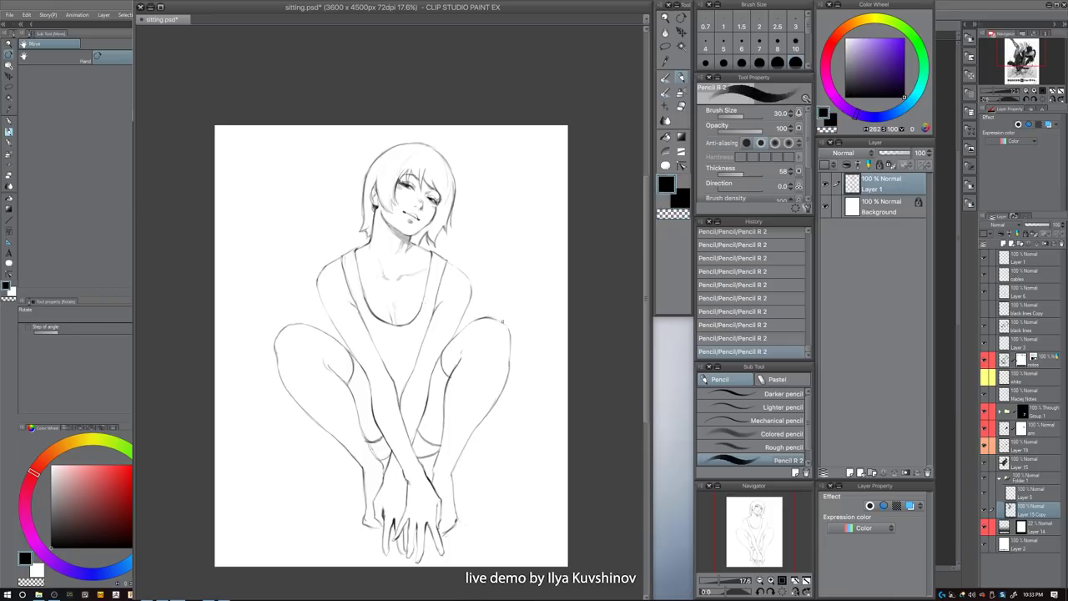
- Clean and darken the outer side of the right-hand knee at brush size 30
key("c")
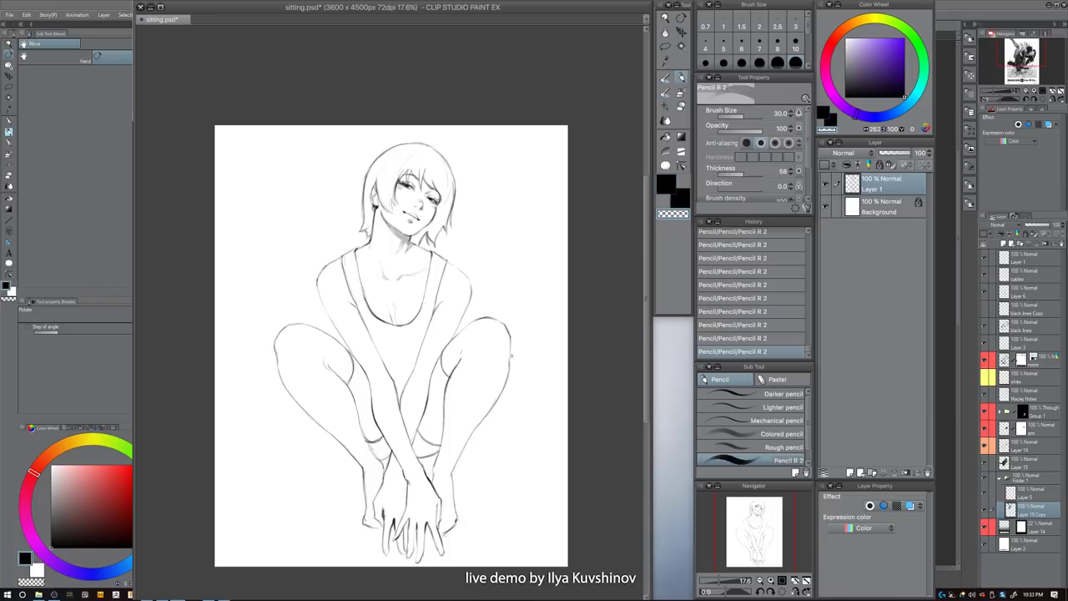
key("c")
left_click_drag(509, 334, 509, 369)
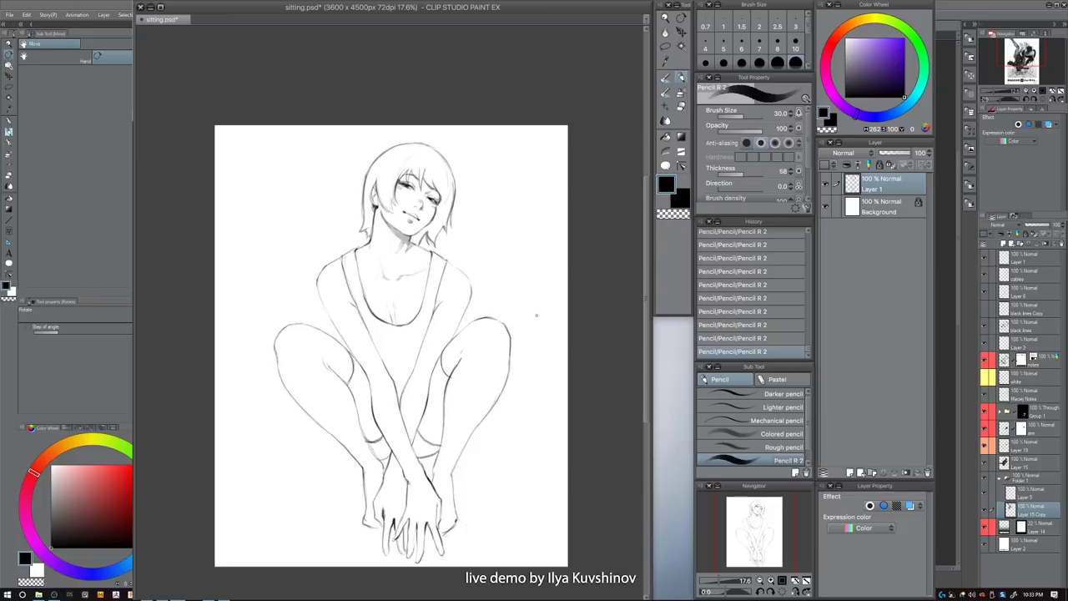
key("c")
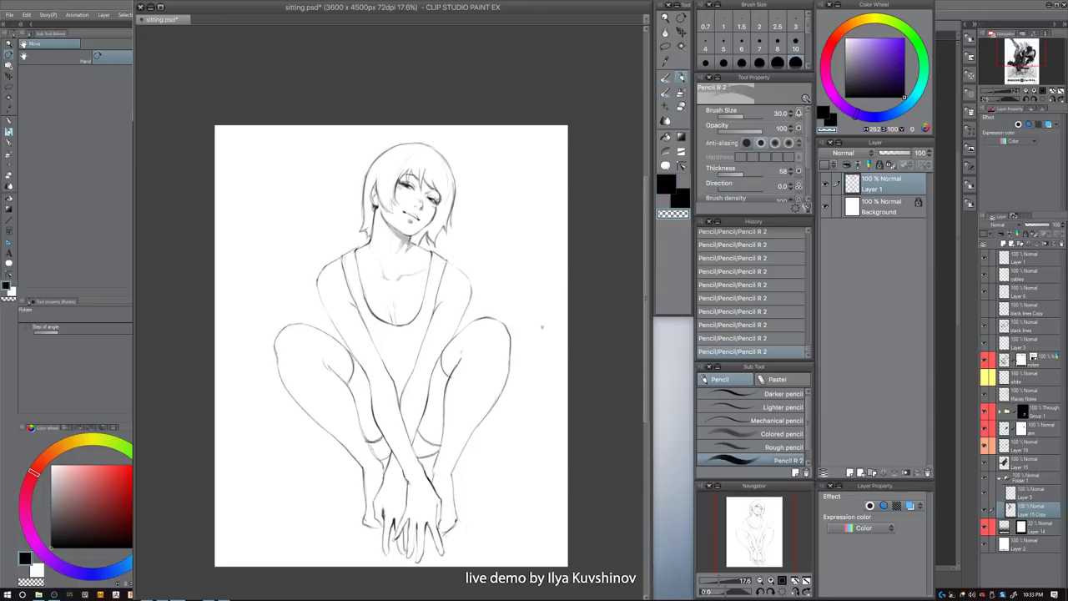
- Auto select the figure's two stockinged legs, the small gaps beside the crossed wrists and the tank top
key("w")
left_click(427, 442)
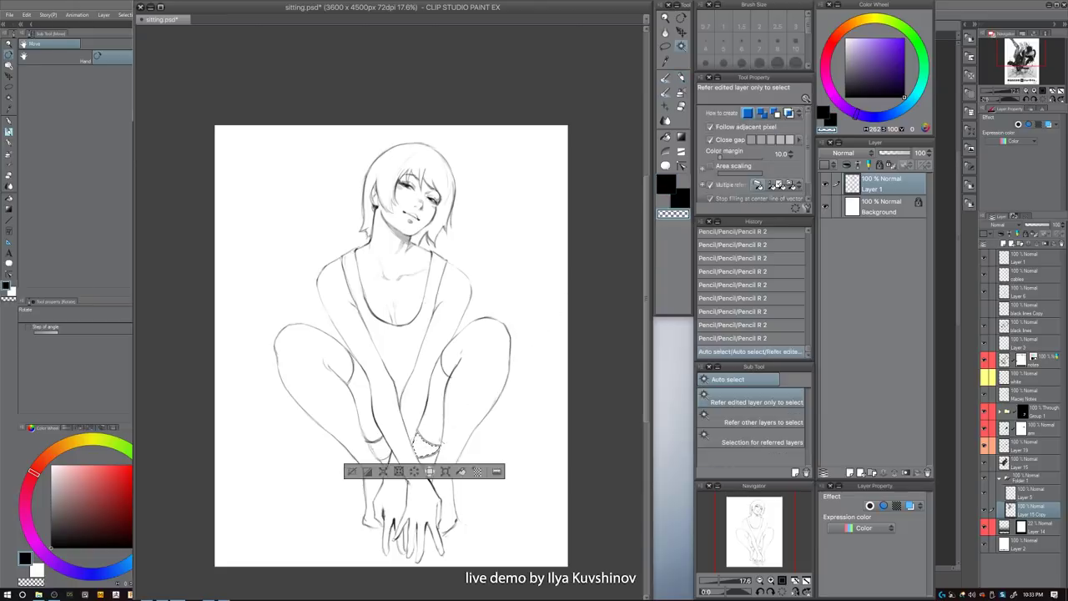
left_click(491, 392)
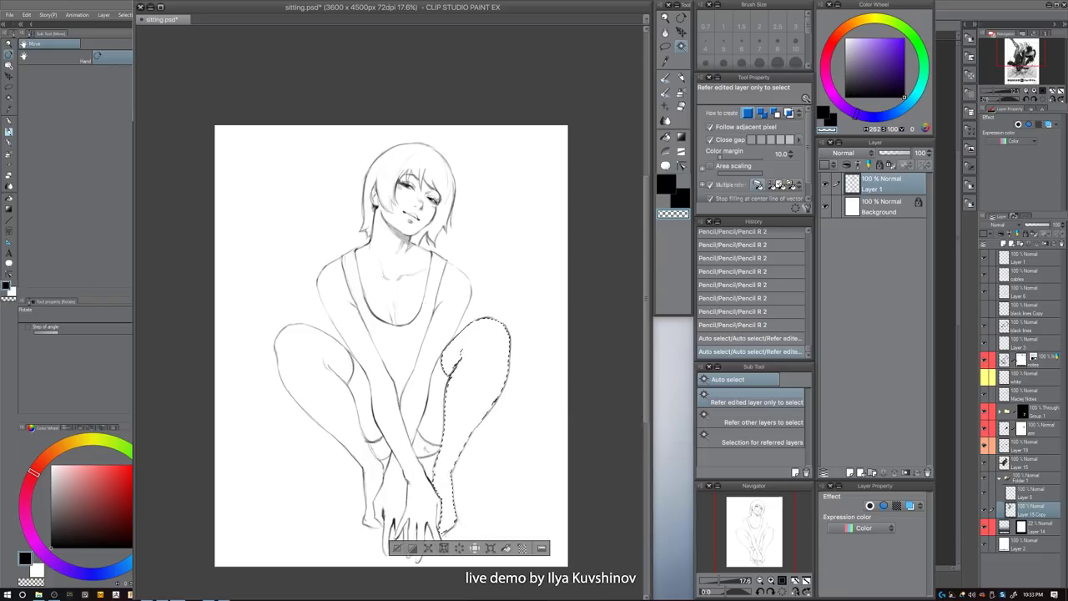
left_click(426, 448)
left_click(479, 398)
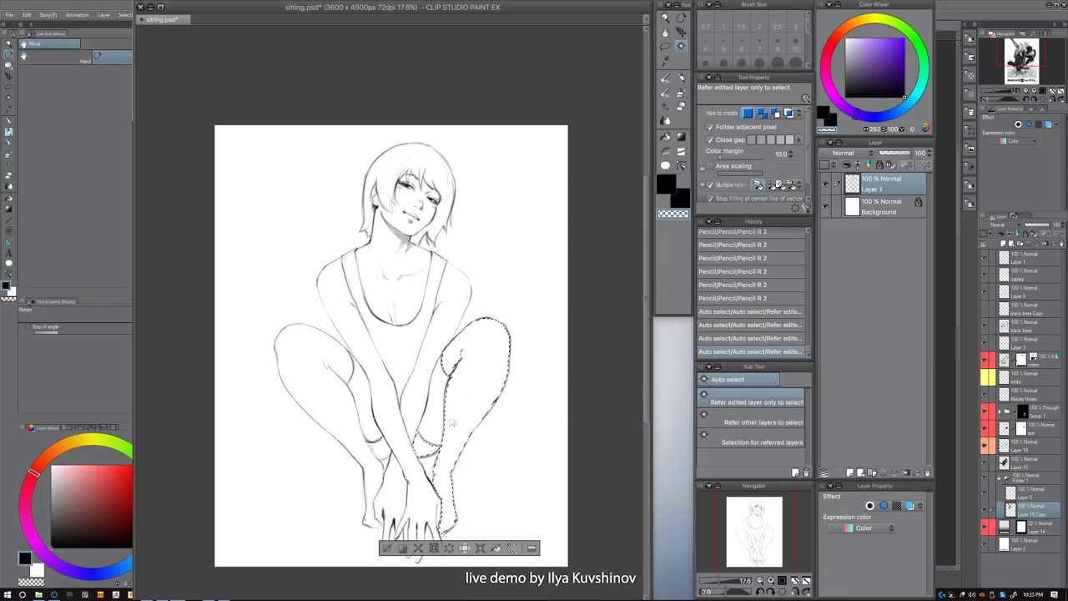
left_click(347, 416, "shift")
left_click(380, 449, "shift")
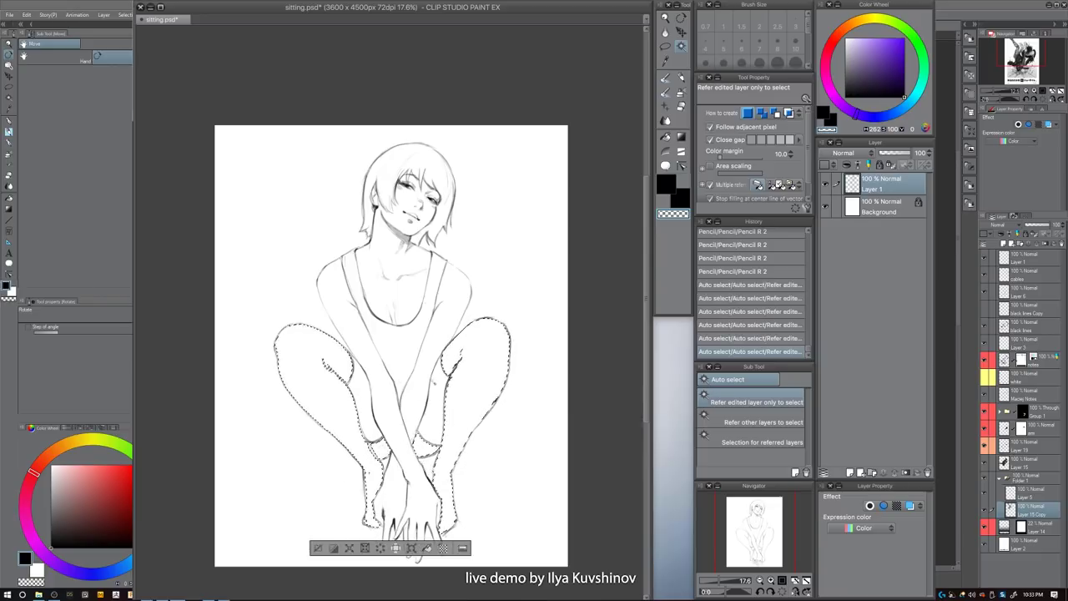
left_click(409, 344, "shift")
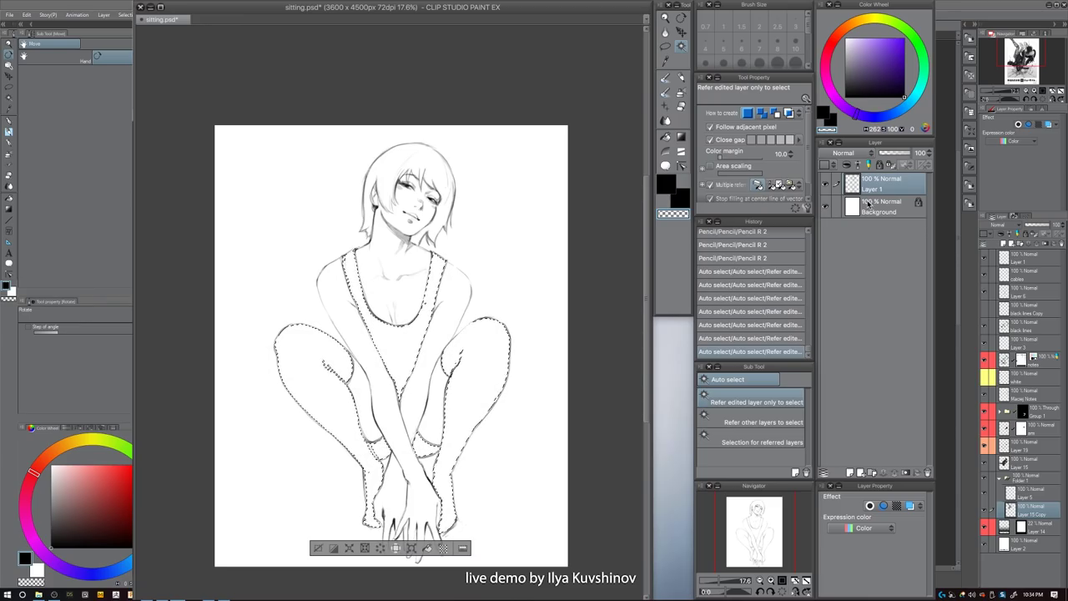
- Add a raster layer above the Background and fill the selected legs and tank top with black pencil at brush size 500
left_click(858, 209)
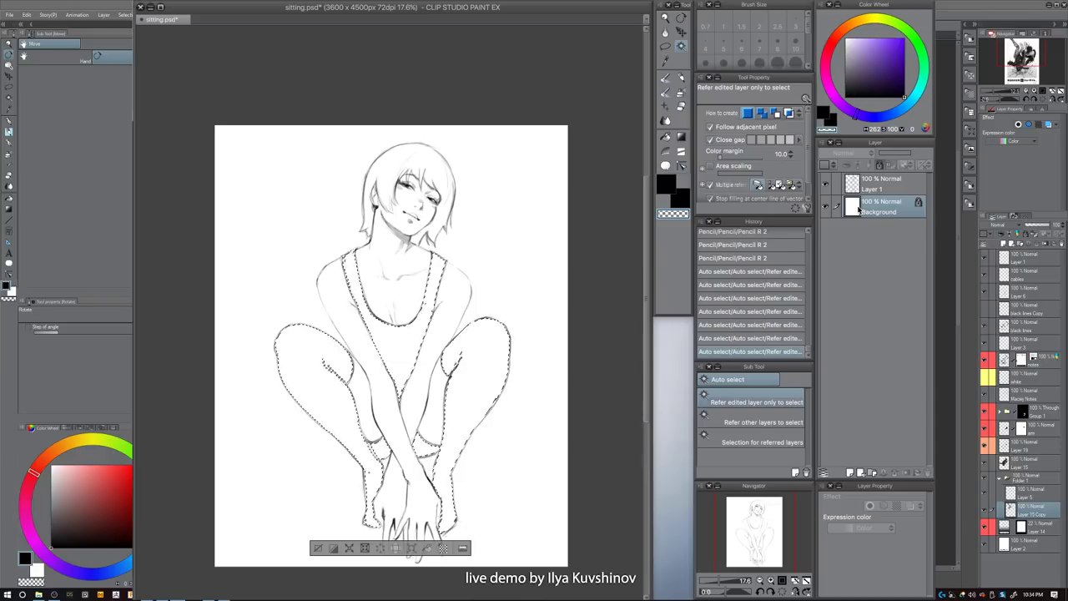
left_click(851, 472)
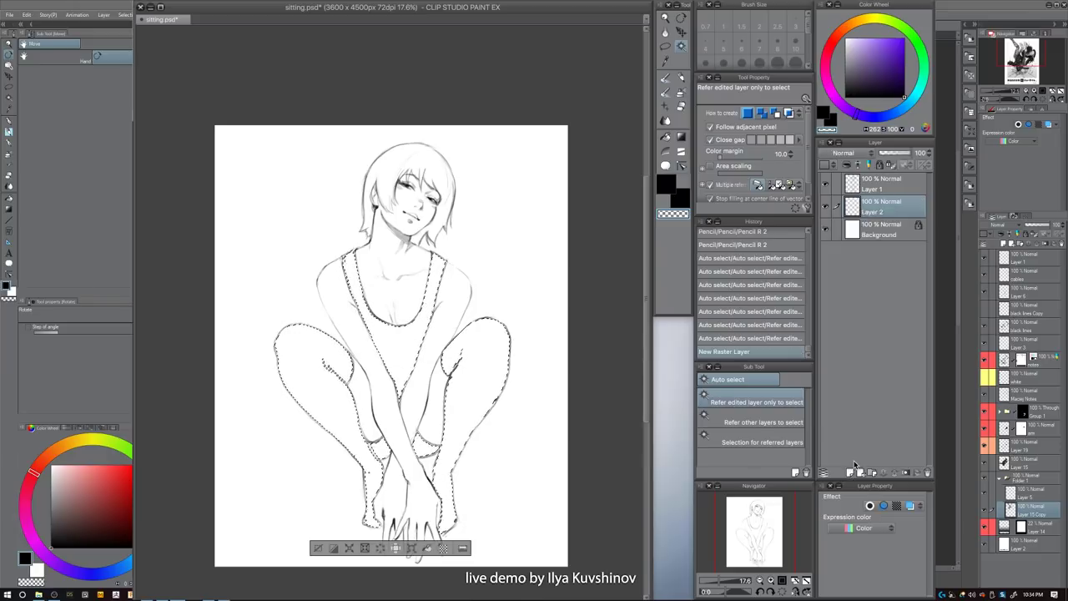
key("p")
key("p")
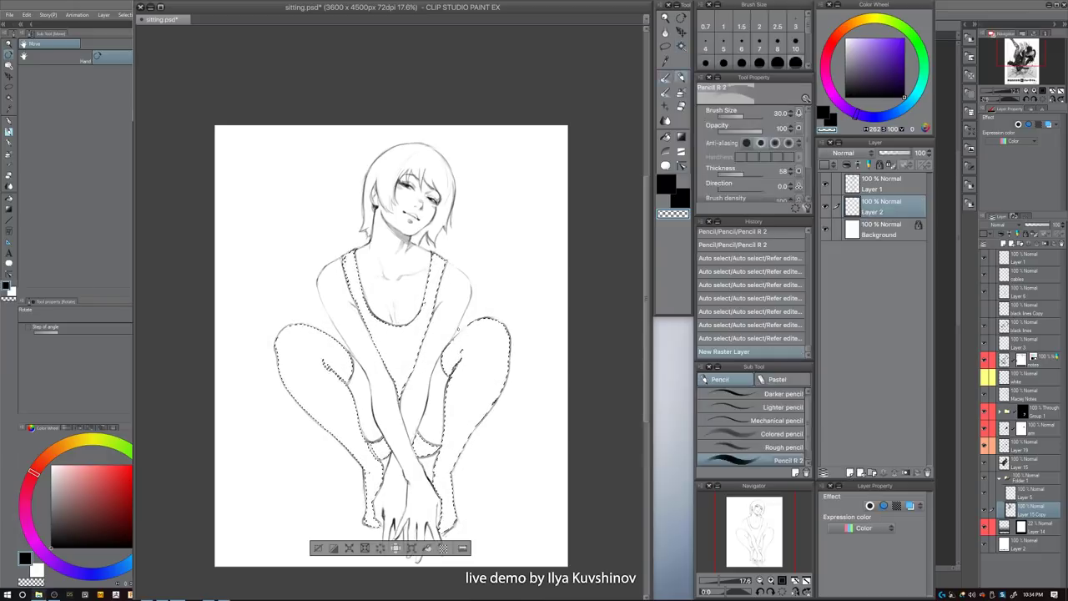
key("bracketright")
key("bracketright")
key("bracketright")
key("bracketright")
key("bracketright")
key("bracketright")
key("bracketright")
key("bracketright")
key("bracketright")
key("bracketright")
key("bracketright")
key("bracketright")
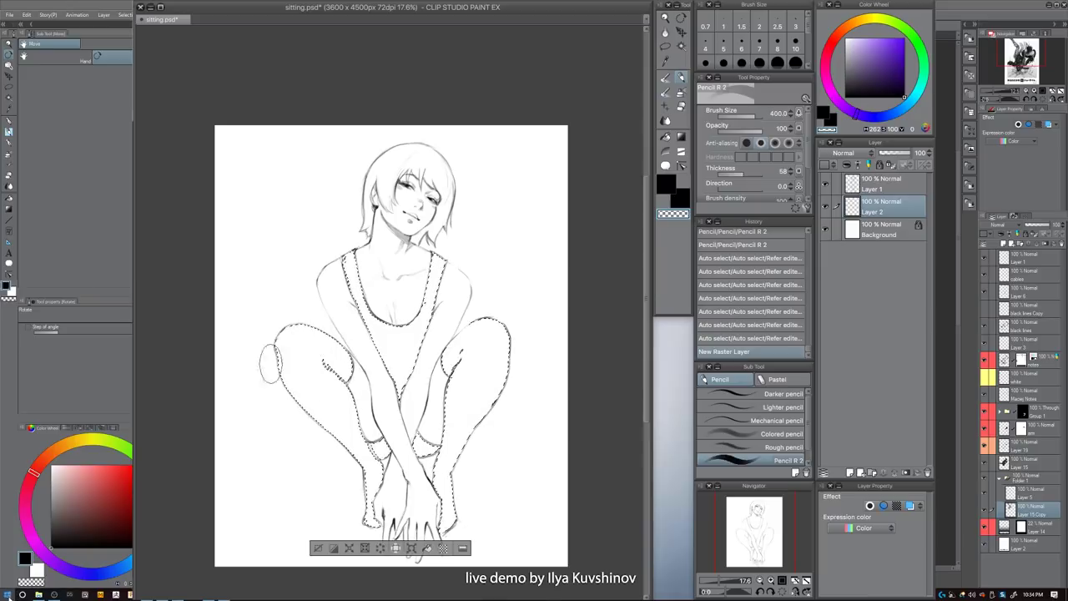
left_click_drag(287, 332, 284, 380)
key("bracketright")
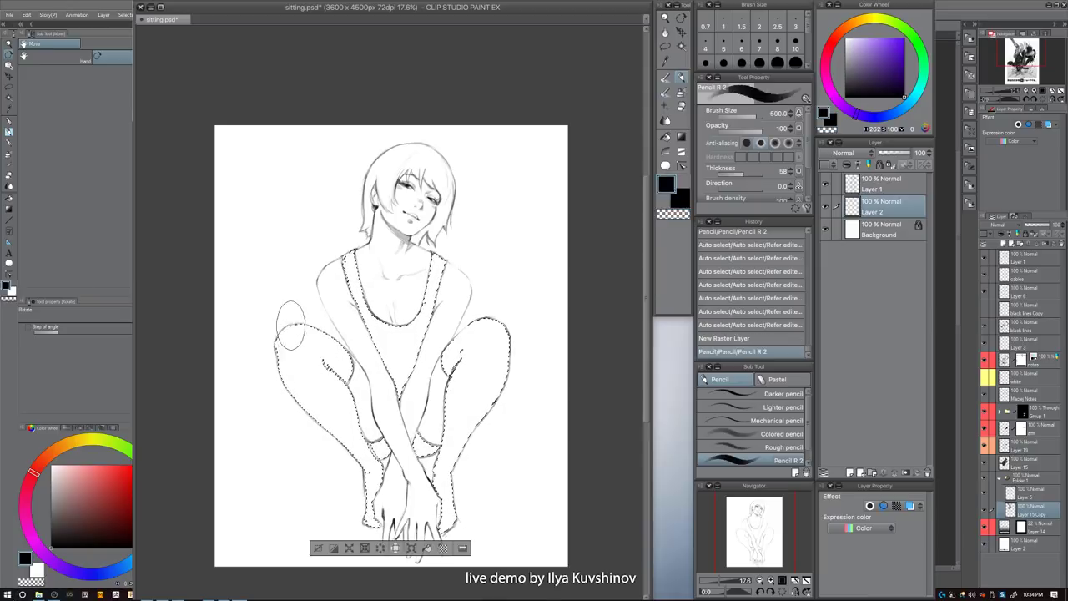
mouse_move(307, 321)
left_mouse_down()
mouse_move(300, 371)
mouse_move(285, 354)
mouse_move(293, 329)
mouse_move(327, 326)
mouse_move(304, 401)
mouse_move(311, 425)
mouse_move(340, 351)
mouse_move(338, 436)
mouse_move(348, 461)
mouse_move(357, 440)
mouse_move(366, 509)
mouse_move(384, 428)
mouse_move(449, 437)
mouse_move(456, 355)
mouse_move(477, 328)
mouse_move(503, 329)
mouse_move(455, 445)
mouse_move(450, 517)
mouse_move(452, 450)
mouse_move(483, 332)
mouse_move(457, 330)
mouse_move(418, 361)
mouse_move(400, 397)
mouse_move(363, 307)
mouse_move(362, 221)
mouse_move(392, 202)
mouse_move(433, 243)
mouse_move(397, 321)
mouse_move(398, 355)
mouse_move(425, 263)
left_mouse_up()
mouse_move(446, 225)
left_mouse_down()
mouse_move(453, 236)
mouse_move(417, 317)
left_mouse_up()
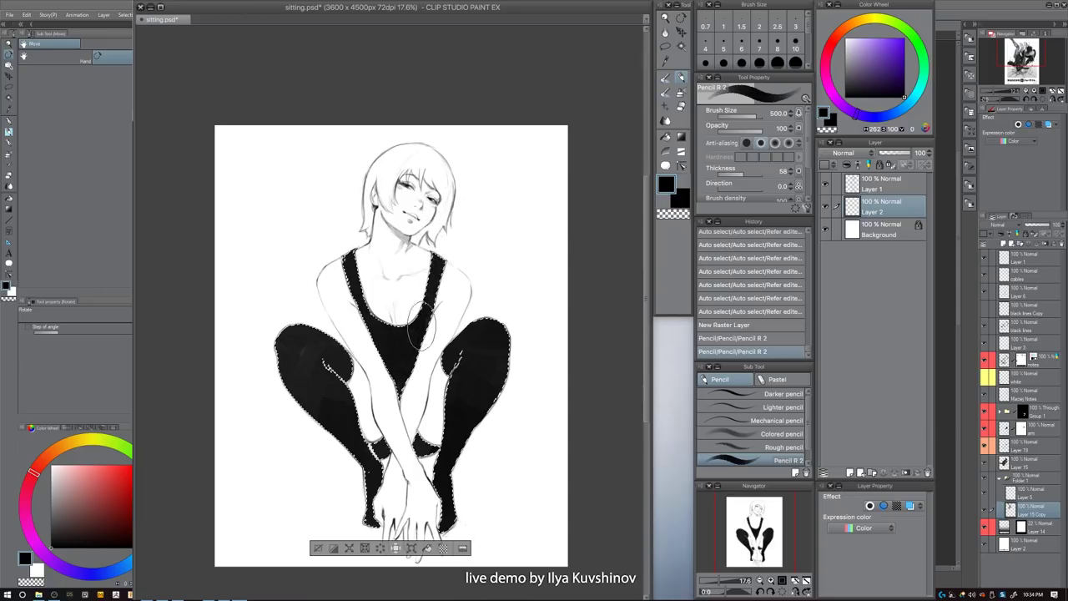
- Deselect and fill the gaps along the right-hand leg's edges in black, reducing the brush size to 40
key("ctrl+d")
key("[")
key("[")
key("[")
key("[")
key("[")
key("[")
key("[")
key("[")
key("[")
key("[")
key("[")
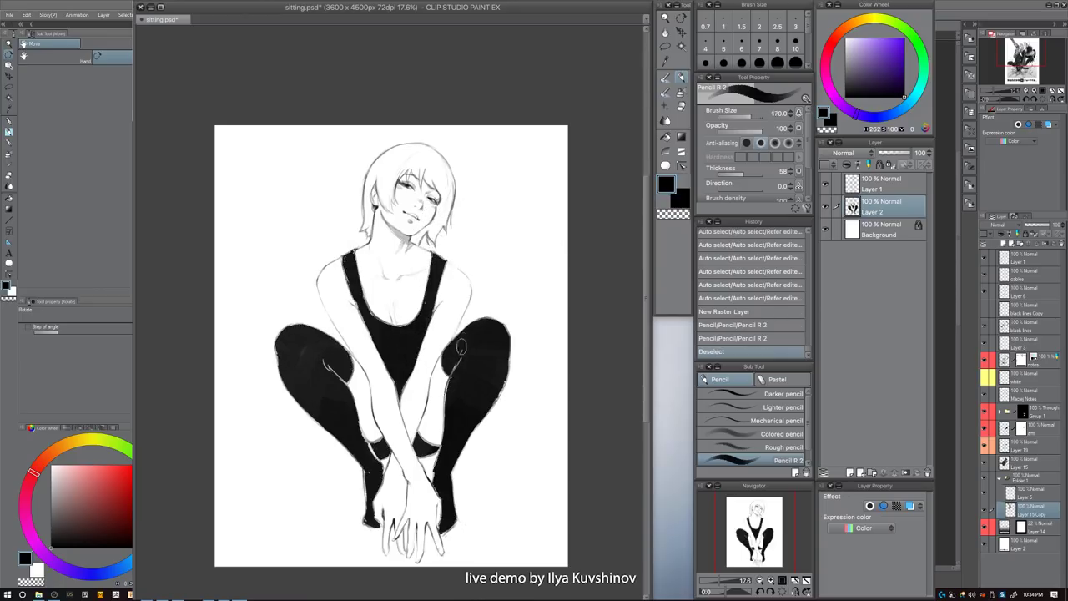
mouse_move(451, 373)
left_mouse_down()
mouse_move(432, 471)
mouse_move(418, 437)
mouse_move(440, 446)
mouse_move(426, 457)
mouse_move(438, 445)
left_mouse_up()
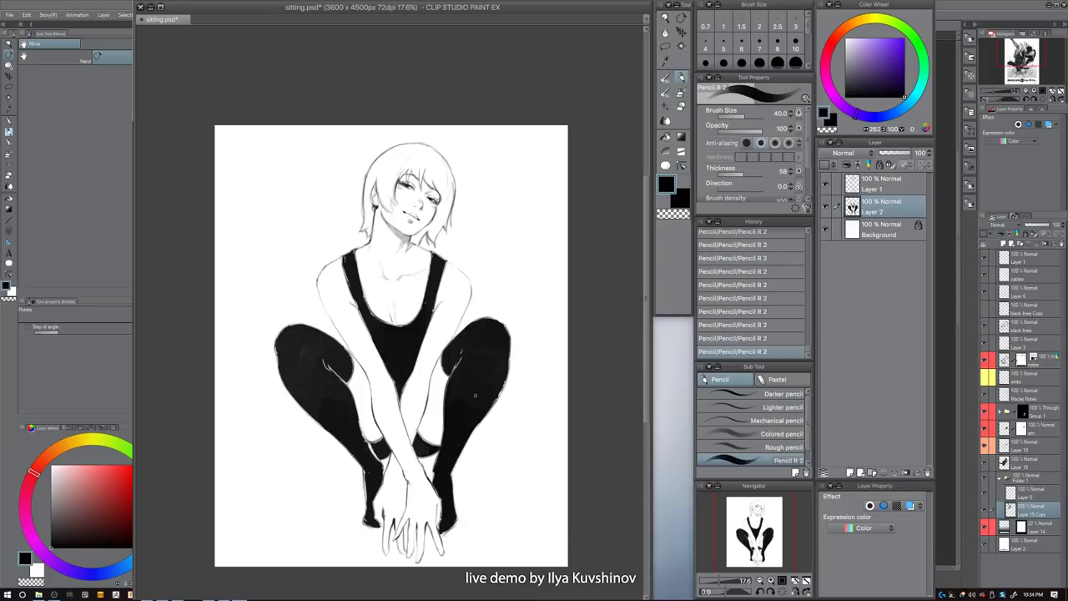
left_click_drag(502, 381, 493, 400)
- Trim the outer edge of the right-hand calf with transparent color at brush size 50
key("e")
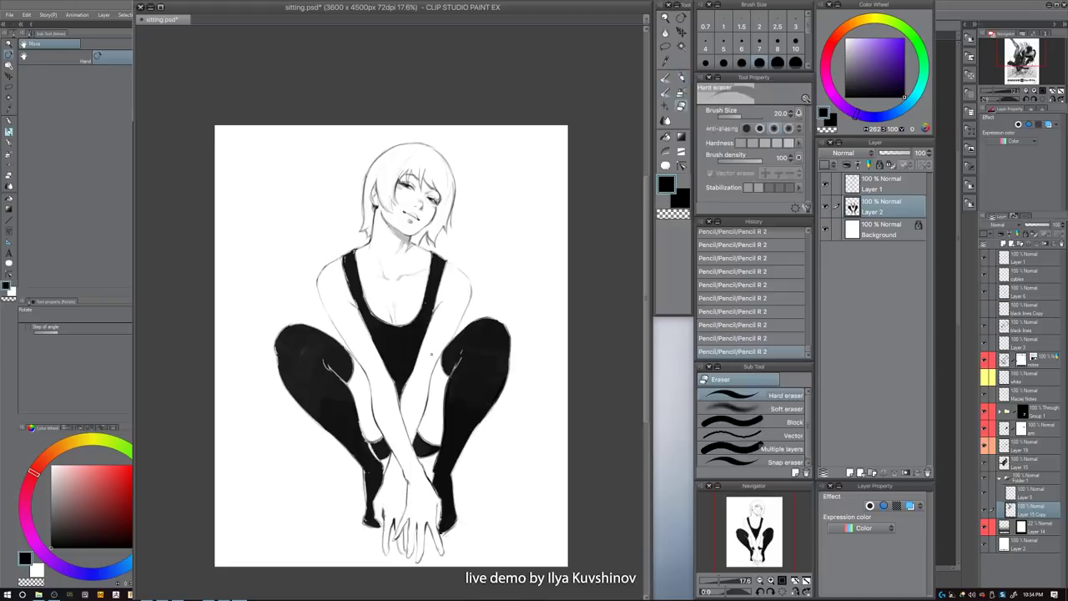
key("p")
key("c")
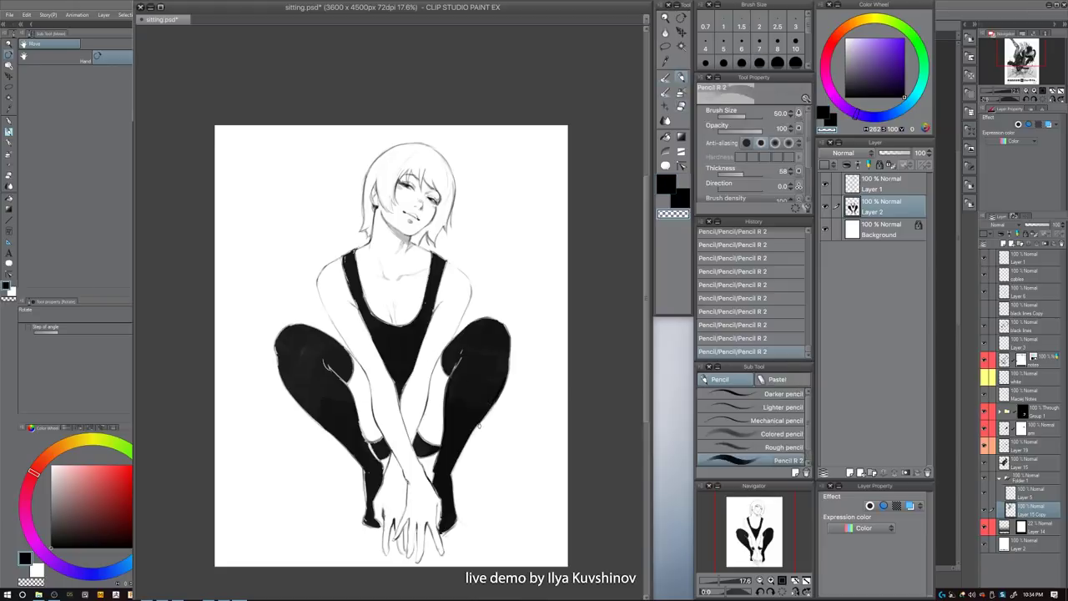
left_click_drag(485, 417, 476, 429)
key("c")
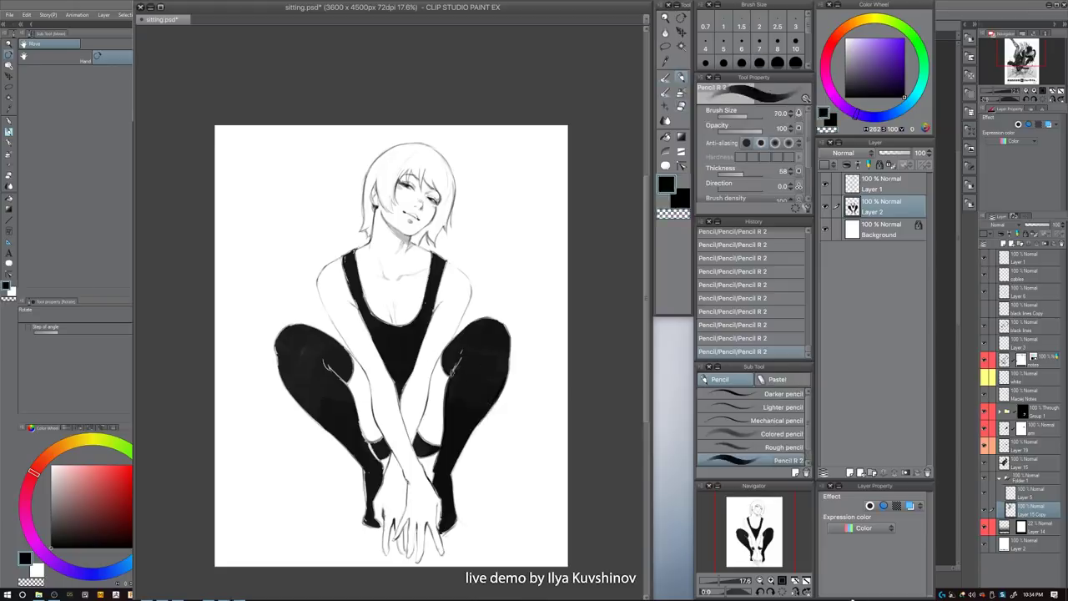
- Darken the inner fold of the right-hand knee at brush size 70 and the outer edge of the left-hand knee
left_click_drag(451, 373, 462, 354)
key("bracketright")
left_click_drag(276, 347, 278, 362)
key("bracketleft")
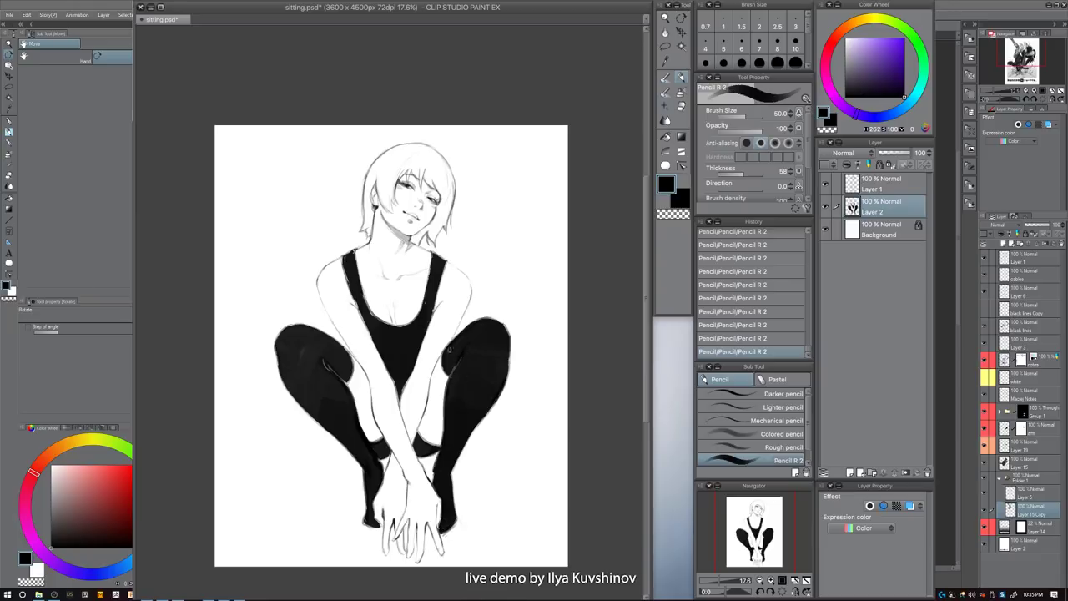
- Fill the black up to the tank top's lower neckline and the inner edge of its right-hand strap
key("]")
key("]")
key("bracketleft")
key("bracketleft")
left_click_drag(399, 329, 414, 322)
left_click_drag(431, 263, 428, 283)
key("bracketright")
key("bracketright")
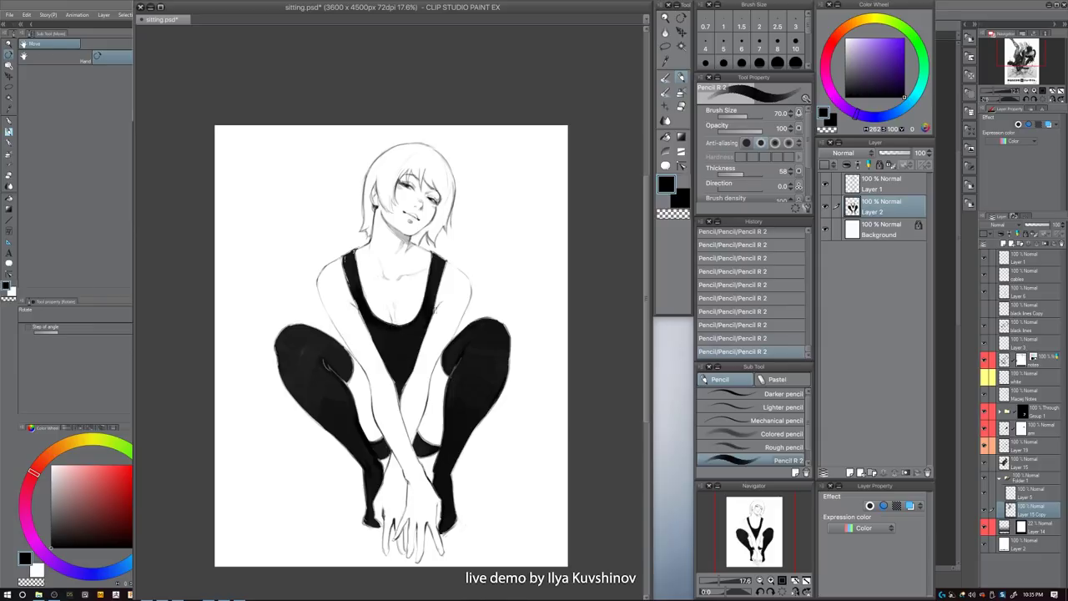
- Undo the stroke on the tank top's left-hand strap and repaint the strap's upper part in black
left_click_drag(352, 296, 360, 314)
key("ctrl+z")
left_click_drag(345, 268, 350, 282)
- Undo the last stroke and paint black over the left-hand leg below the knee with a much larger brush
key("bracketright")
key("]")
key("]")
key("]")
key("bracketright")
key("bracketright")
key("bracketright")
key("bracketright")
key("bracketright")
key("ctrl+z")
mouse_move(312, 398)
left_mouse_down()
mouse_move(336, 389)
mouse_move(332, 359)
left_mouse_up()
- Trim the outer edge of the left-hand knee with transparent color at brush size 100
key("c")
key("bracketleft")
key("bracketleft")
key("bracketleft")
key("bracketleft")
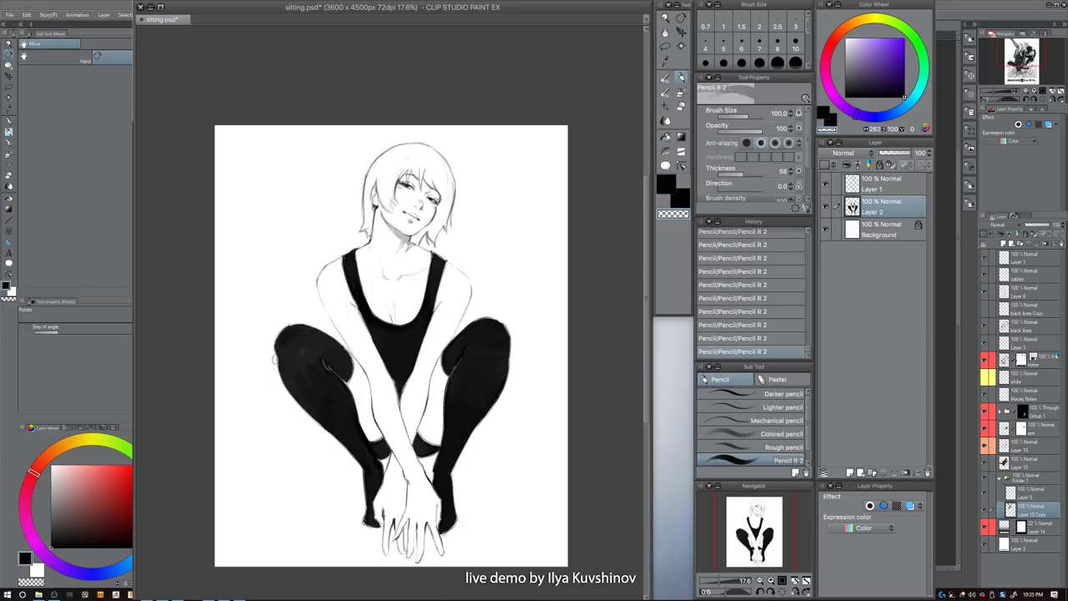
key("bracketleft")
key("bracketleft")
- Refine the right-hand knee's top edge and inner fold, alternating black and transparent color at brush sizes 60 to 40
key("c")
key("bracketleft")
key("bracketleft")
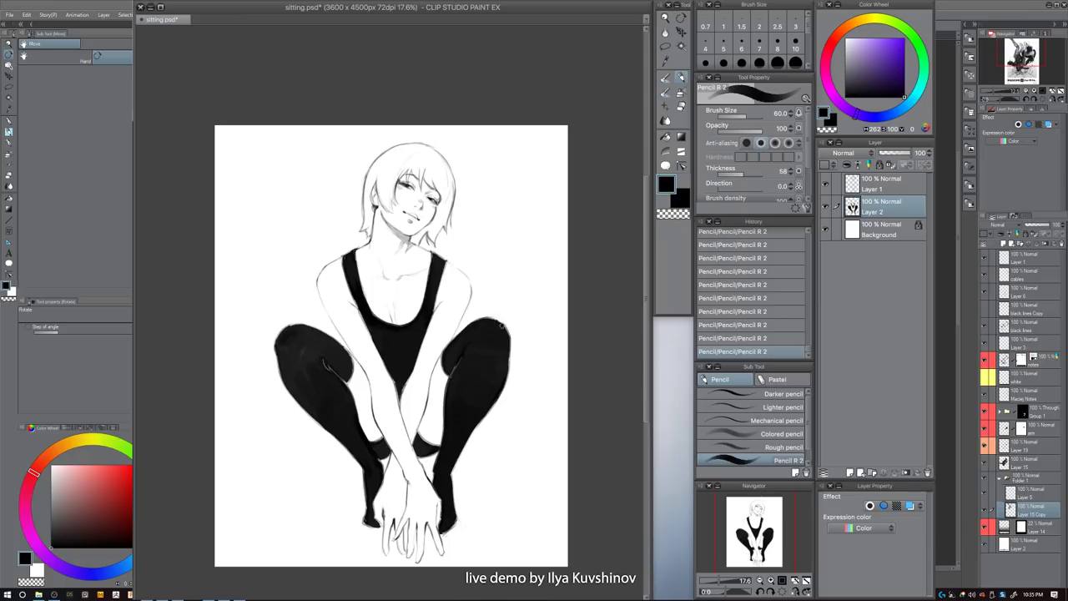
key("c")
key("bracketleft")
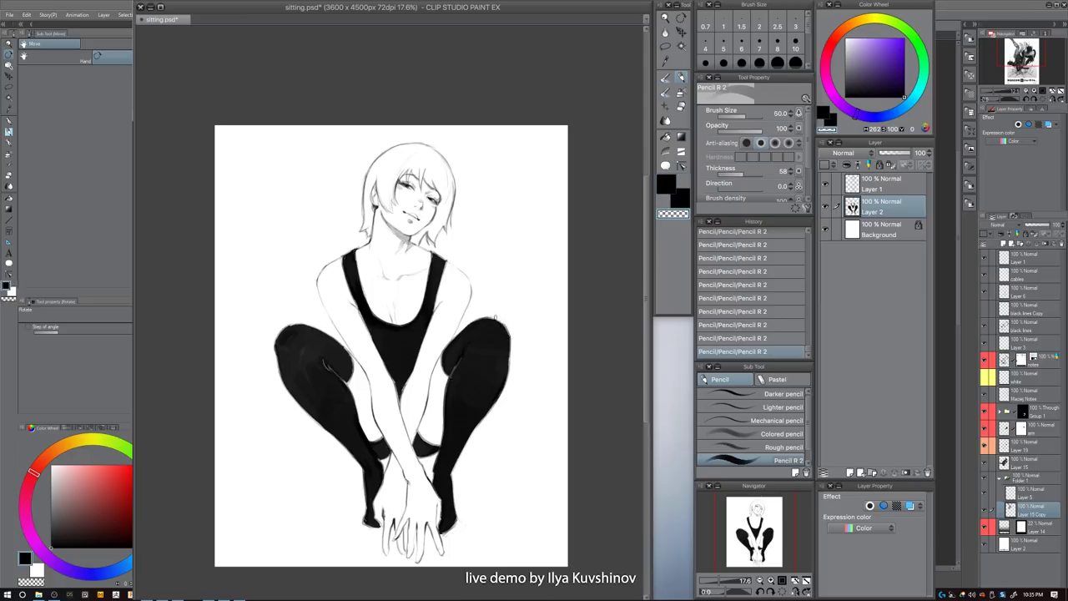
key("c")
key("bracketleft")
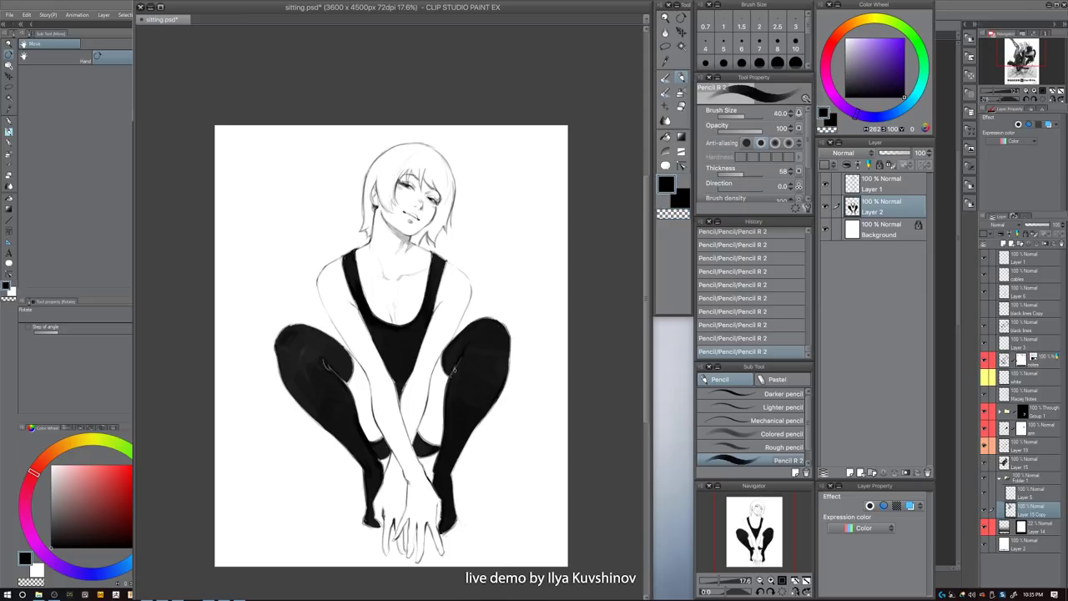
- Clean the inner edge of the right-hand foot with transparent color, undoing the last stroke and returning to black
key("c")
key("bracketright")
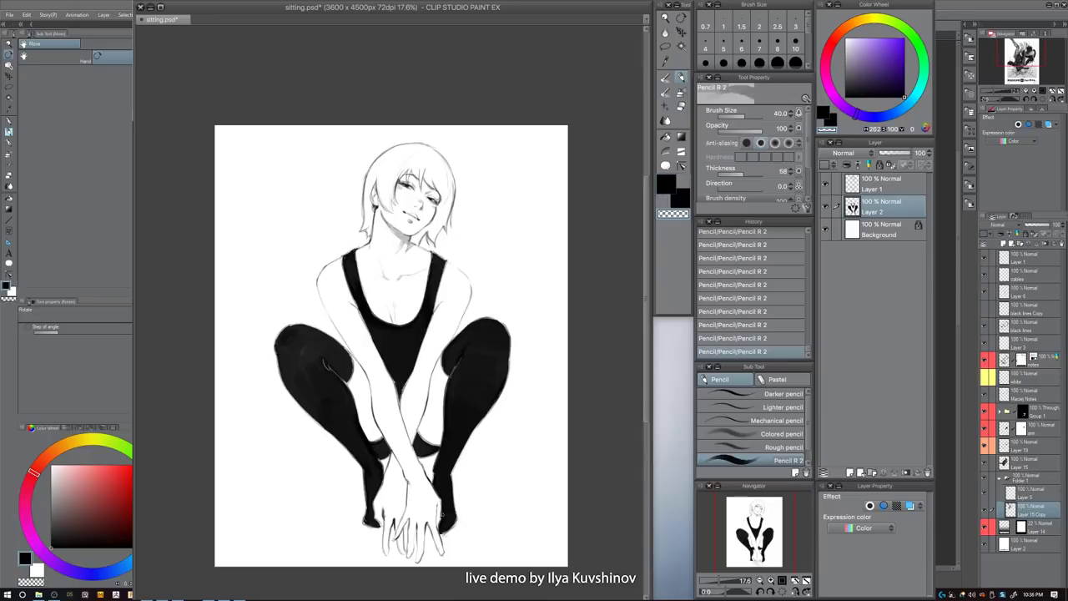
left_click_drag(443, 506, 441, 524)
key("ctrl+z")
key("c")
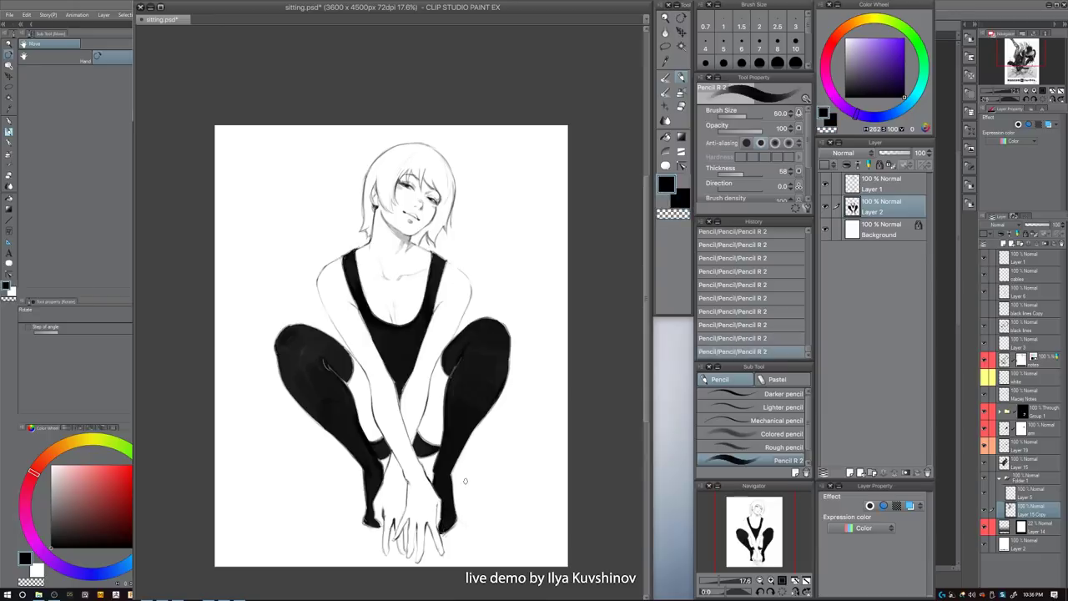
- Touch up the tank top's lower tip and left-hand neckline in black, then switch to transparent color at brush size 30
key("bracketleft")
left_click_drag(394, 375, 400, 391)
left_click_drag(362, 288, 370, 306)
key("bracketright")
key("c")
key("bracketleft")
key("bracketleft")
key("bracketleft")
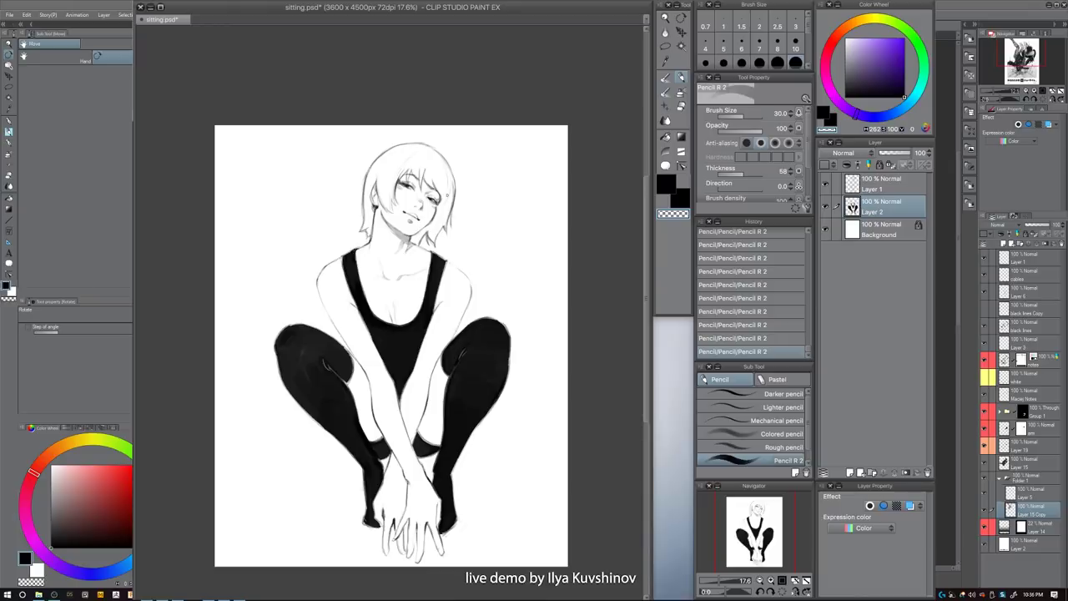
- Undo the last stroke and touch up the left-hand eye in black at brush size 30
key("c")
key("bracketright")
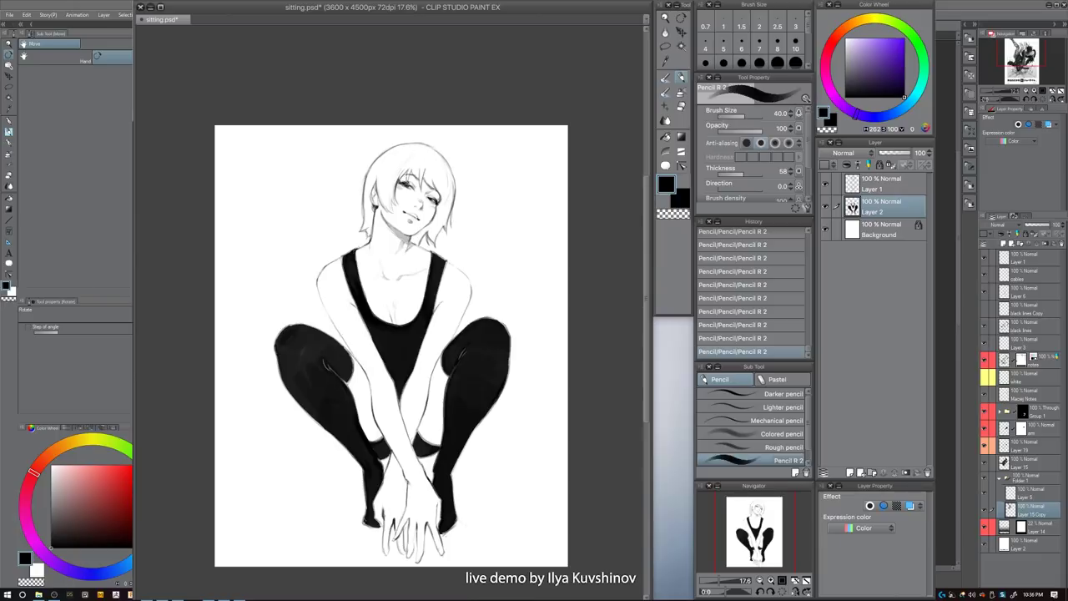
key("ctrl+z")
key("bracketleft")
left_click_drag(401, 185, 408, 181)
key("bracketright")
- Auto select the hair area and add a raster layer directly above the Background
key("w")
left_click(442, 192)
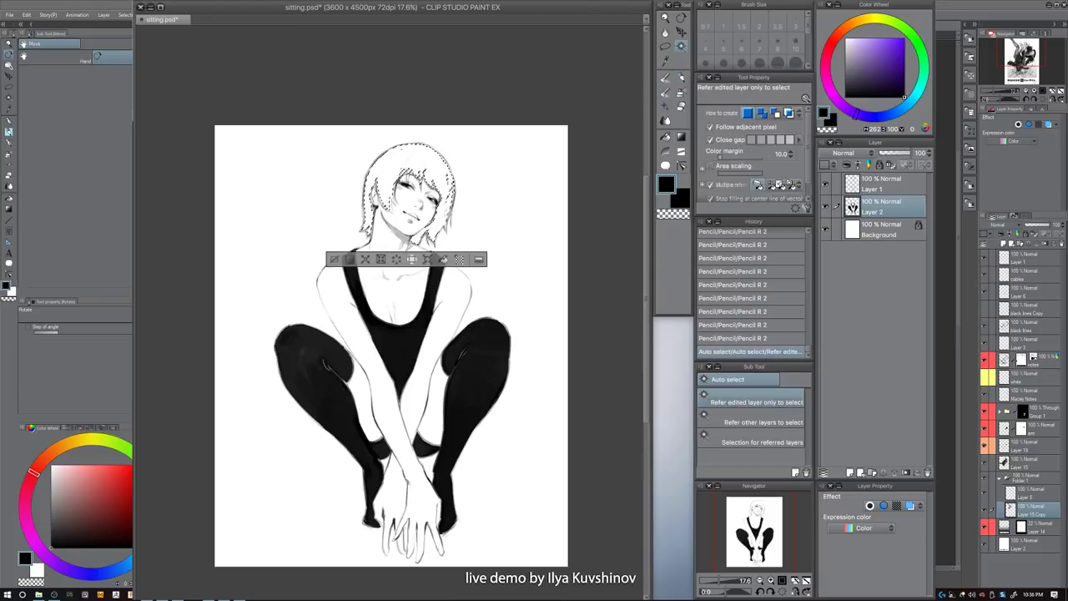
left_click(869, 233)
left_click(849, 473)
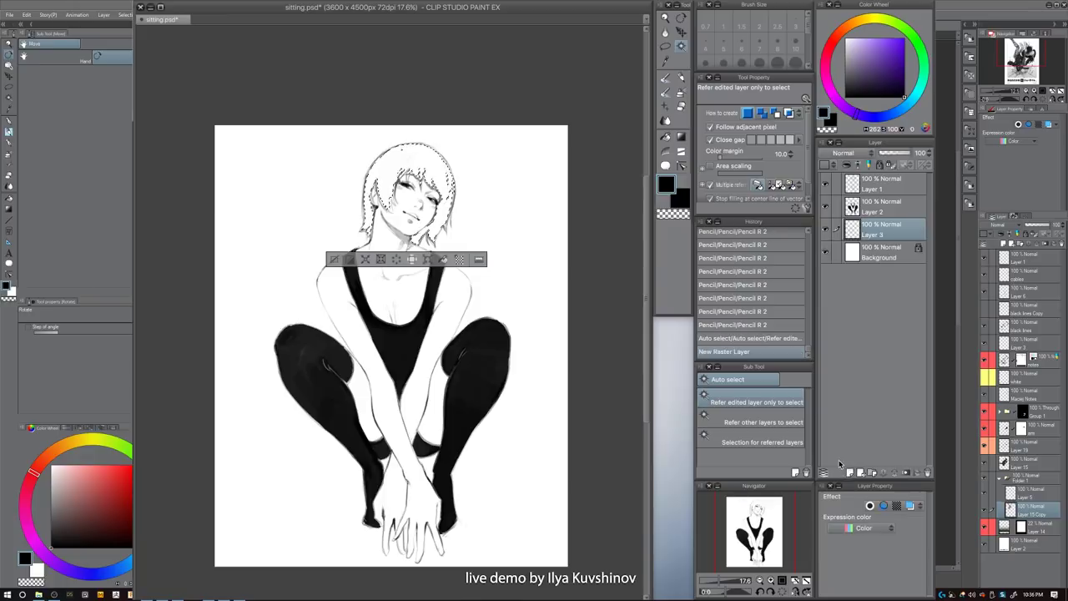
- Fill the selected hair with black pencil at brush size 500 and deselect
key("p")
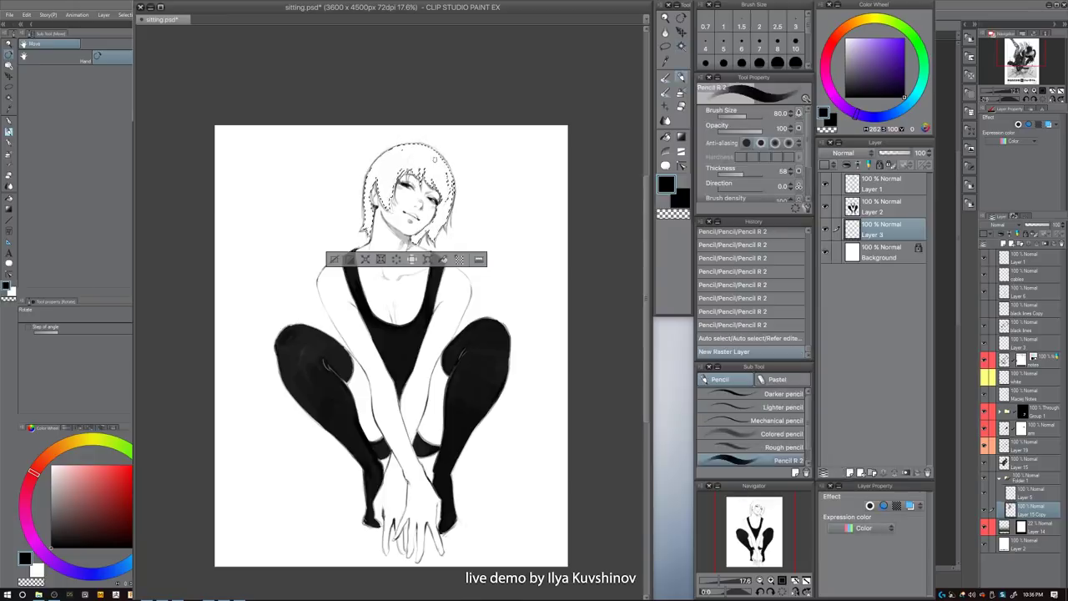
key("bracketright")
key("bracketright")
key("bracketright")
key("bracketright")
key("bracketright")
key("bracketright")
key("bracketright")
key("bracketright")
key("bracketright")
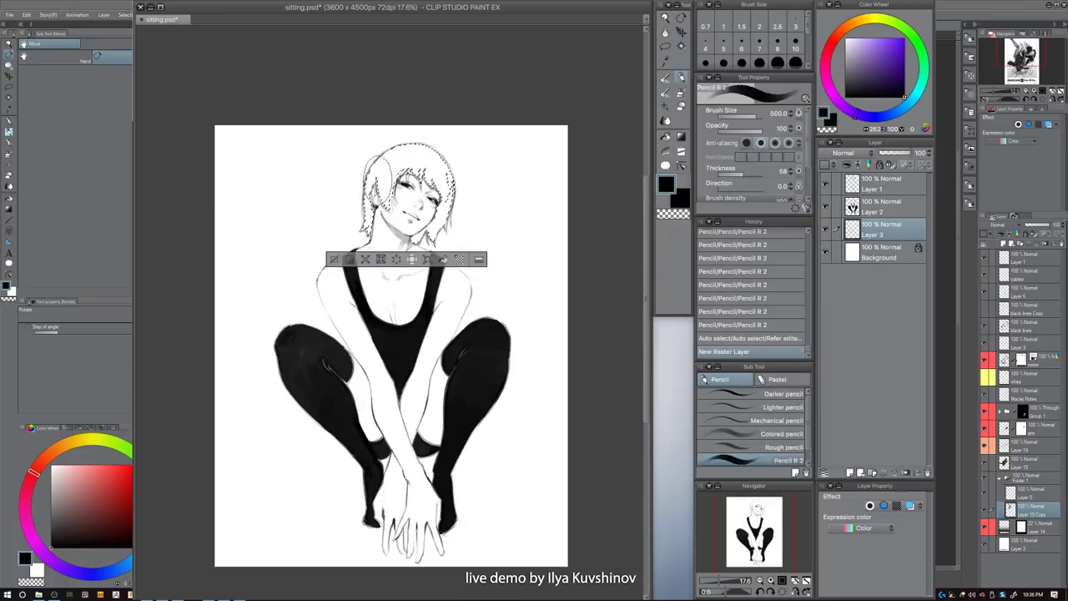
mouse_move(409, 175)
left_mouse_down()
mouse_move(377, 190)
mouse_move(372, 219)
mouse_move(397, 160)
mouse_move(424, 152)
mouse_move(425, 238)
mouse_move(447, 154)
mouse_move(450, 201)
mouse_move(427, 209)
mouse_move(434, 167)
mouse_move(429, 192)
left_mouse_up()
key("bracketleft")
key("ctrl+d")
- Fill the gaps in the right-hand side hair and along the face in black at brush size 50
key("bracketleft")
key("bracketleft")
key("bracketleft")
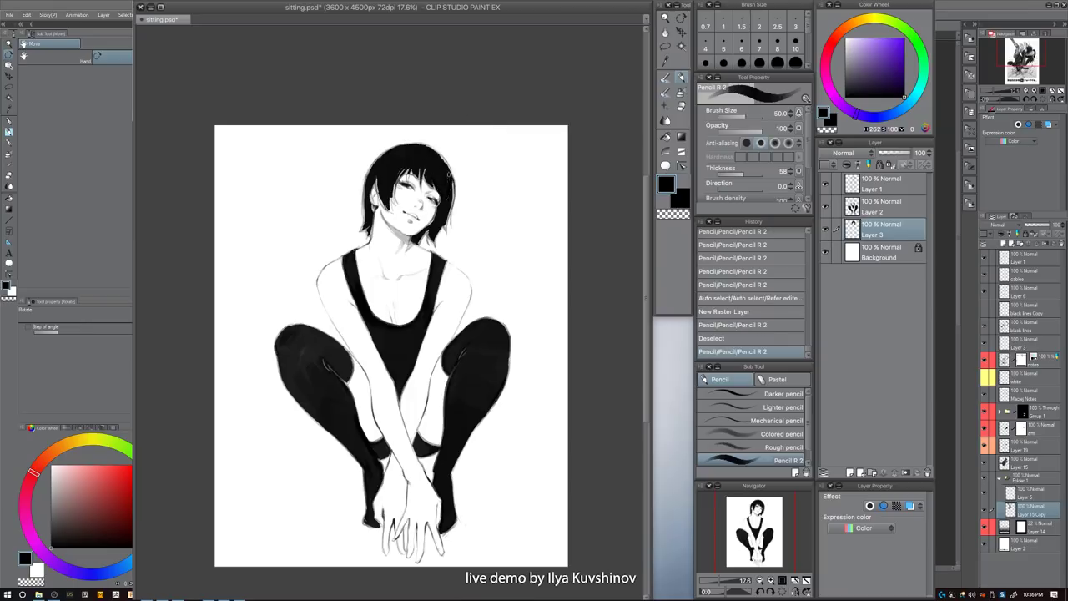
left_click_drag(448, 173, 429, 224)
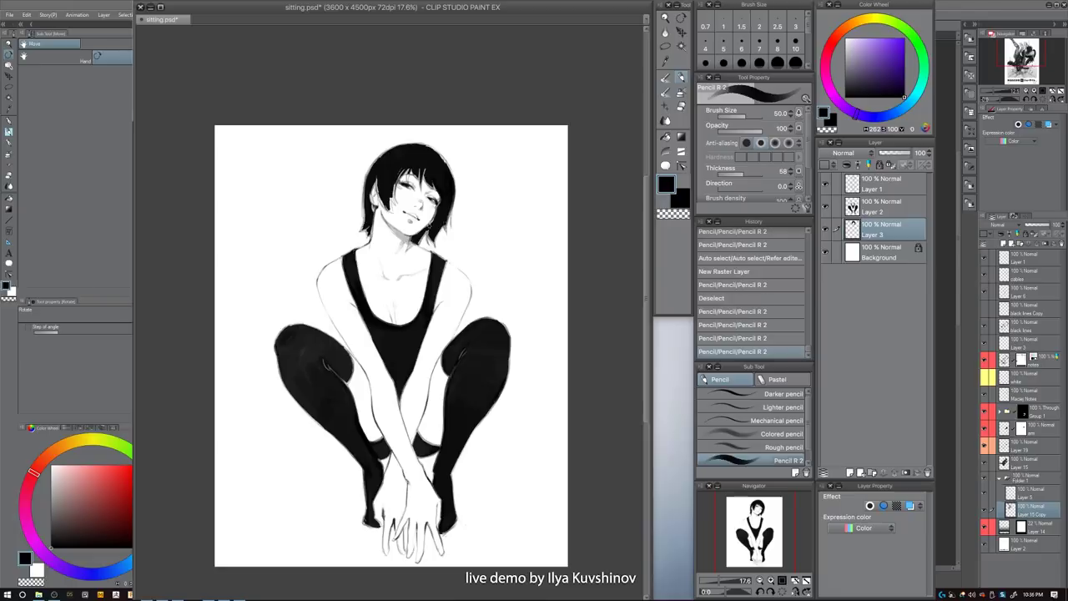
left_click_drag(425, 185, 431, 224)
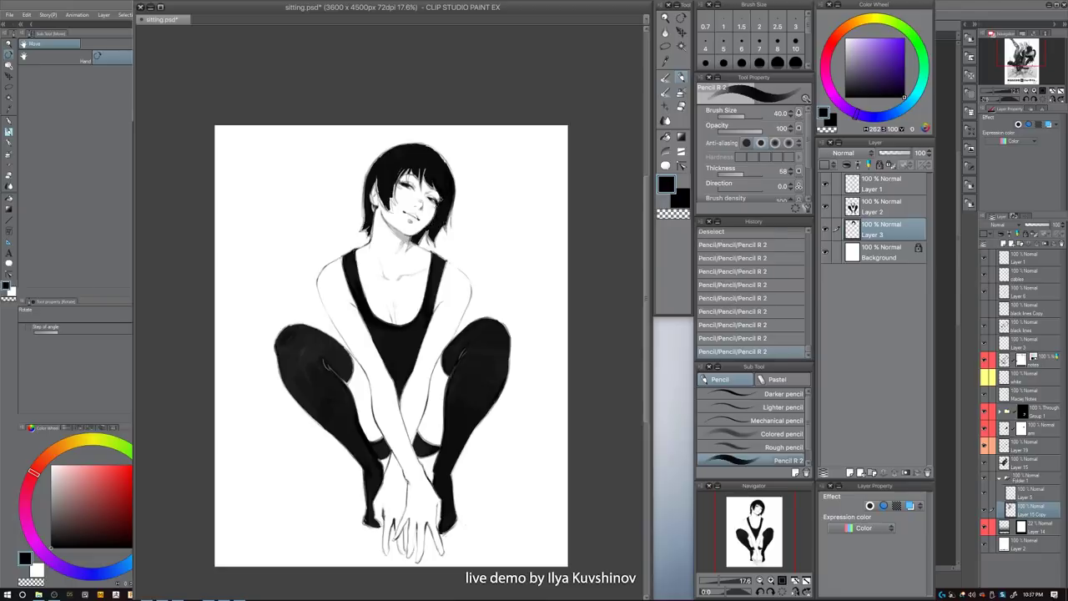
- Touch up the bangs above the right-hand eye and the left-hand hair edges and lock in black
left_click_drag(424, 180, 436, 192)
key("bracketleft")
key("bracketright")
key("bracketright")
left_click_drag(374, 164, 368, 176)
mouse_move(372, 201)
left_mouse_down()
mouse_move(373, 211)
mouse_move(376, 196)
mouse_move(392, 203)
left_mouse_up()
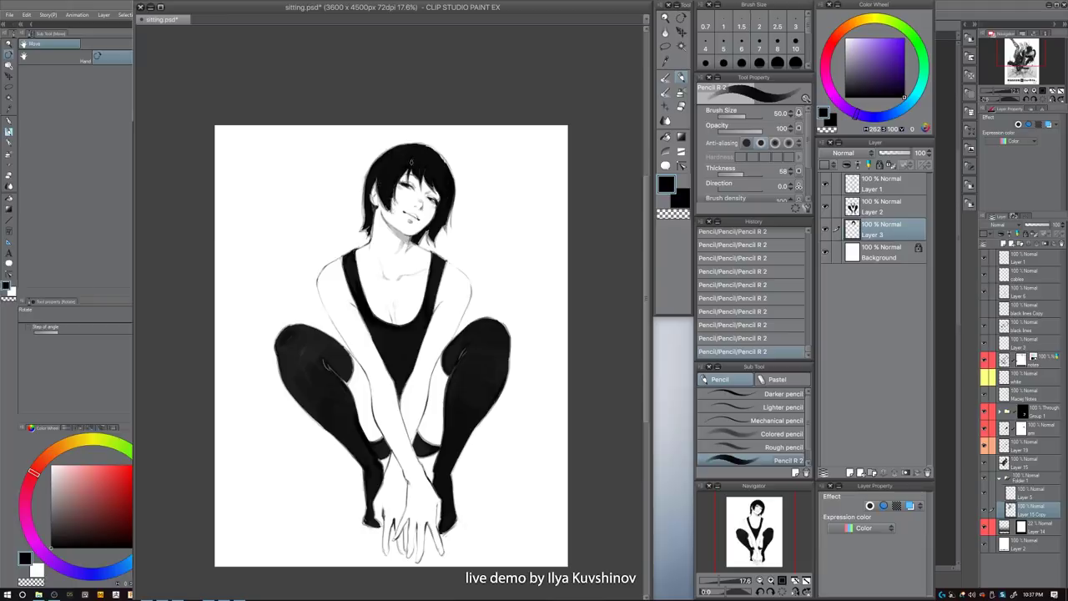
- Darken the upper right-hand hair contour and refine the bangs' tips in black, reducing the brush size to 15
left_click_drag(435, 151, 451, 176)
key("bracketleft")
key("bracketleft")
key("bracketleft")
key("bracketright")
key("bracketleft")
key("bracketleft")
left_click_drag(406, 173, 450, 203)
key("bracketleft")
key("bracketleft")
key("bracketleft")
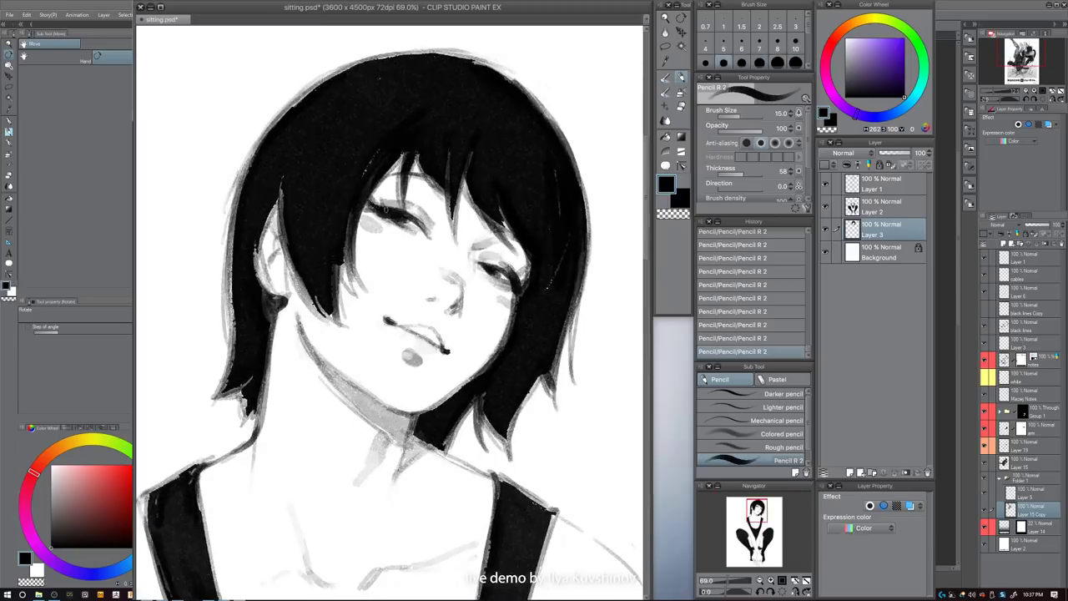
- Darken the left-hand eye's lash line and touch up the hair edges beside the face in black, raising the brush size to 20
left_click_drag(376, 199, 417, 215)
mouse_move(497, 259)
left_mouse_down()
mouse_move(522, 281)
mouse_move(508, 285)
mouse_move(523, 298)
mouse_move(484, 371)
left_mouse_up()
key("bracketright")
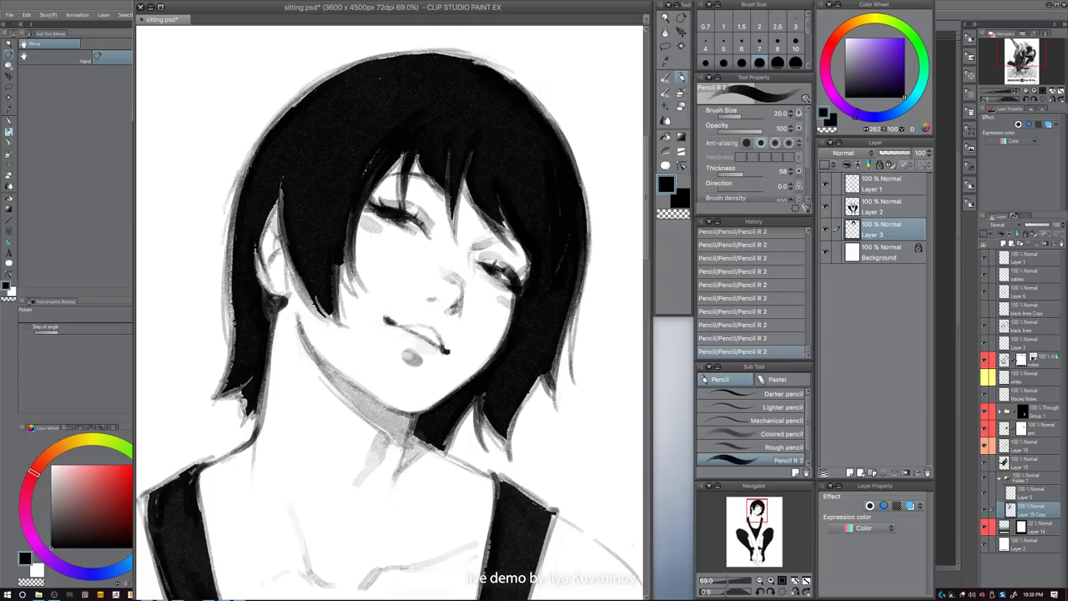
left_click_drag(269, 301, 265, 383)
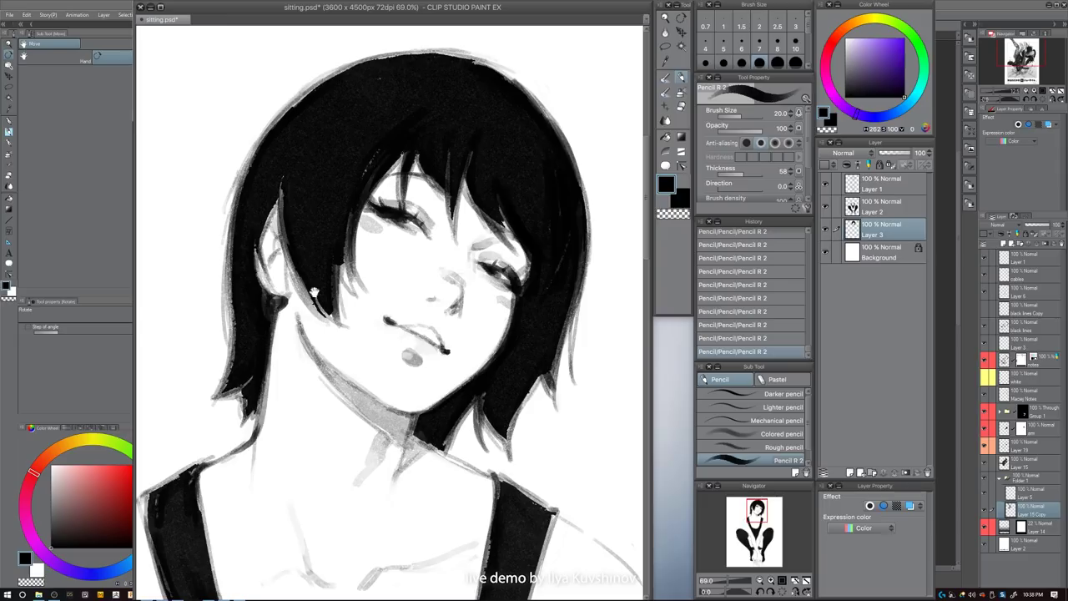
scroll(534, 229, "down", 5)
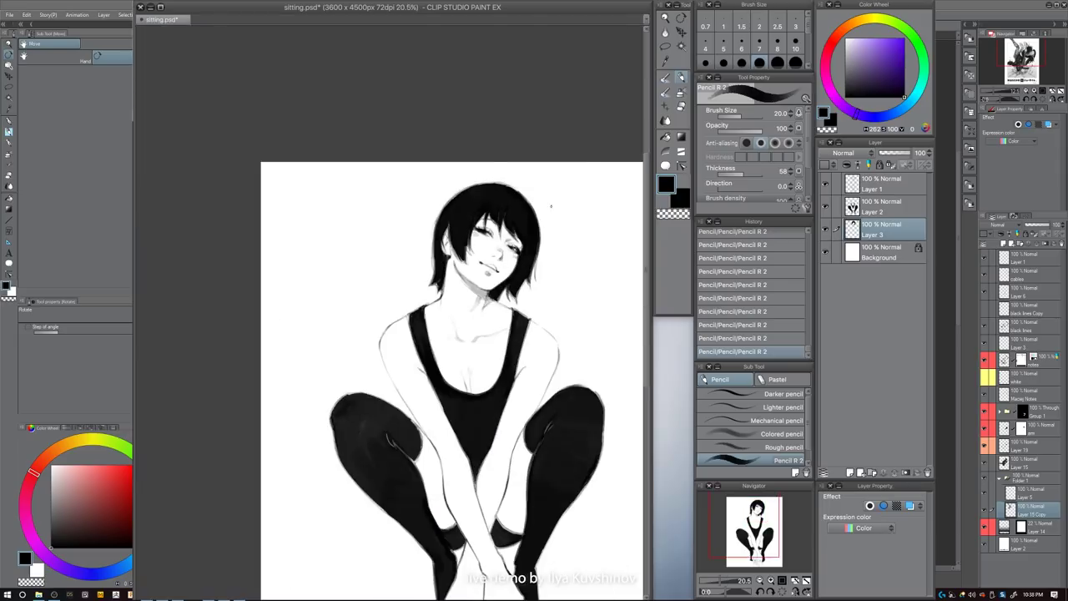
- Fill the hair around the ear and the left-hand bangs more solidly in black at brush size 50
scroll(551, 206, "up", 5)
key("bracketright")
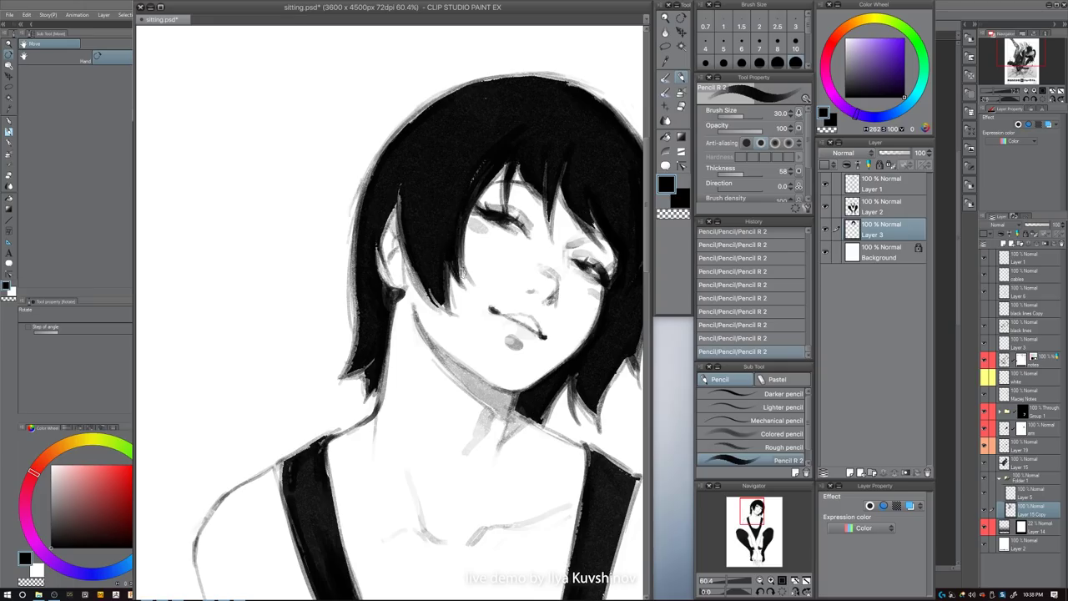
key("bracketright")
left_click_drag(399, 207, 402, 237)
mouse_move(403, 179)
left_mouse_down()
mouse_move(409, 248)
mouse_move(397, 206)
left_mouse_up()
left_click_drag(446, 174, 392, 196)
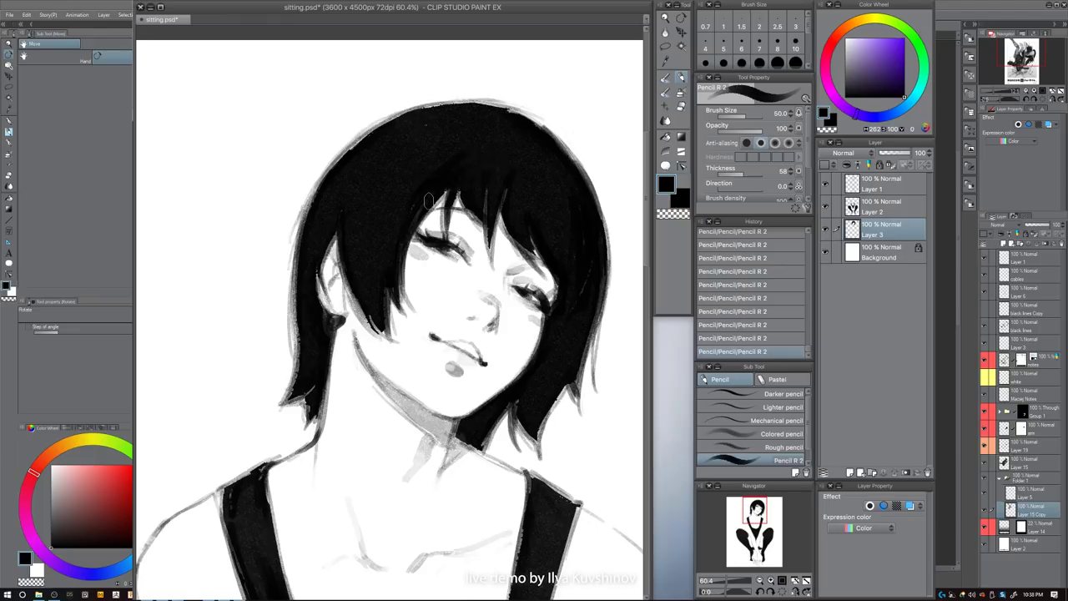
- Touch up the right-hand hair beside the cheek in black at brush size 17, then reduce the brush size to 15
key("bracketleft")
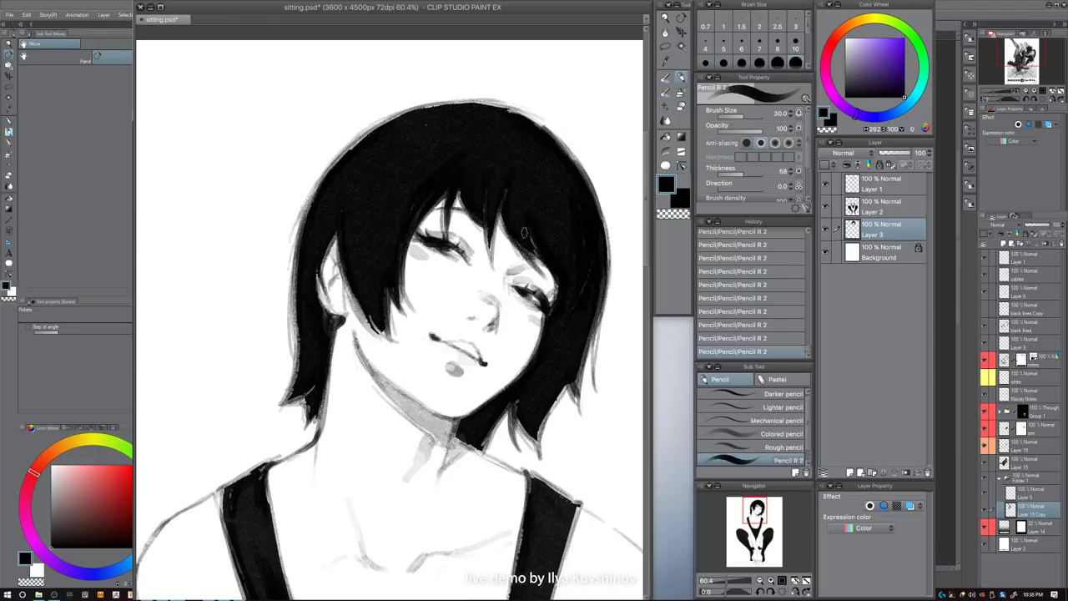
key("bracketleft")
key("bracketleft")
key("bracketleft")
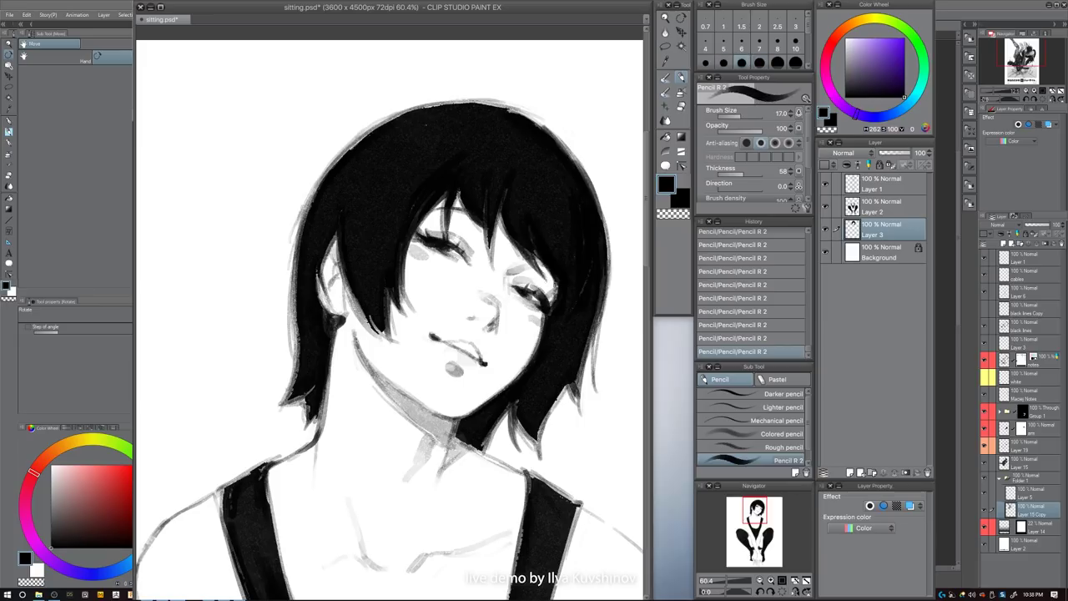
left_click_drag(566, 312, 541, 321)
scroll(543, 320, "down", 5)
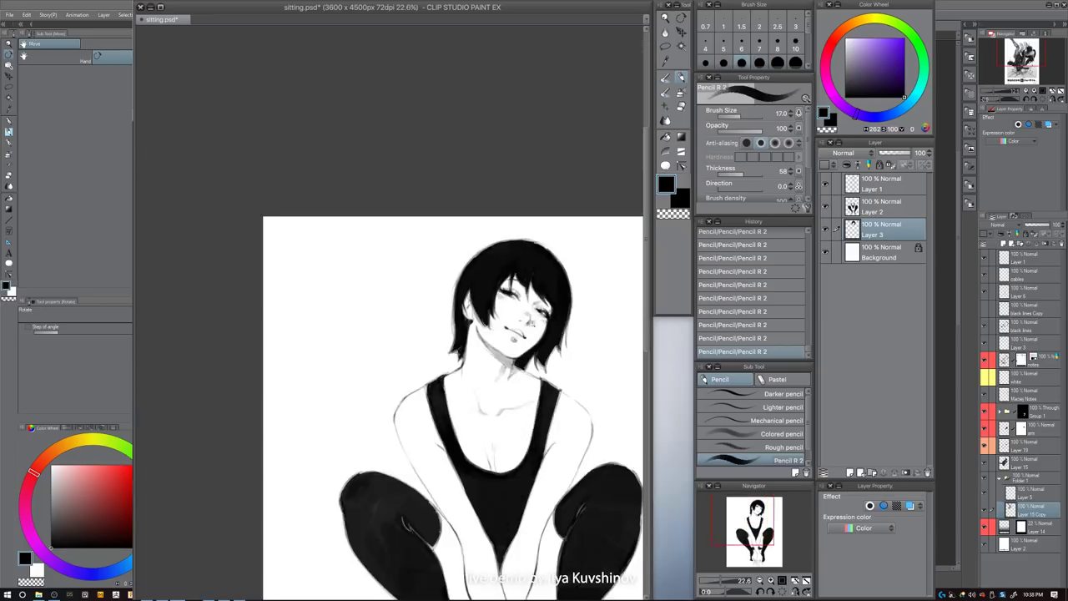
scroll(522, 320, "up", 6)
key("bracketleft")
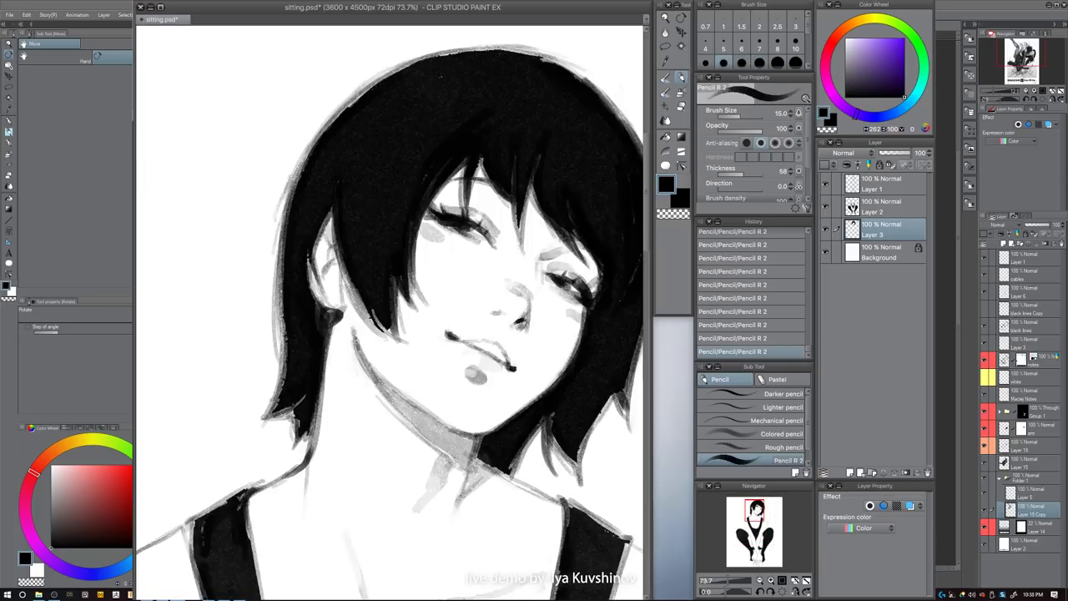
- Refine the left-hand stocking's contour around the knee with black and transparent strokes at brush sizes 30 and 25
scroll(574, 322, "down", 6)
mouse_move(601, 329)
left_mouse_down()
mouse_move(520, 305)
mouse_move(538, 319)
mouse_move(540, 301)
left_mouse_up()
scroll(526, 319, "up", 3)
key("bracketright")
key("bracketright")
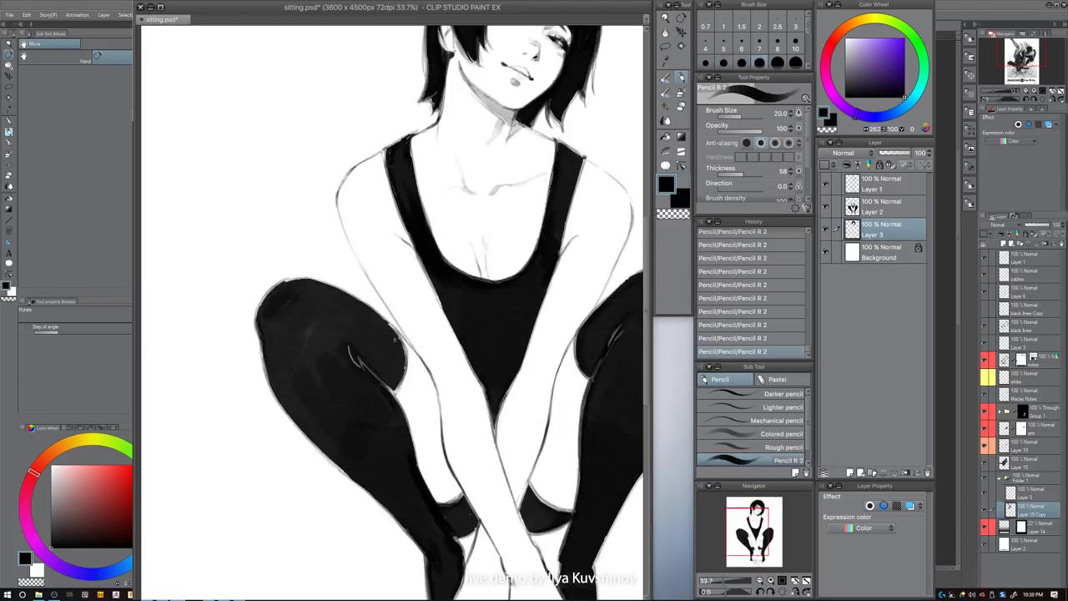
key("bracketright")
mouse_move(400, 334)
left_mouse_down()
mouse_move(406, 361)
mouse_move(395, 393)
left_mouse_up()
key("bracketright")
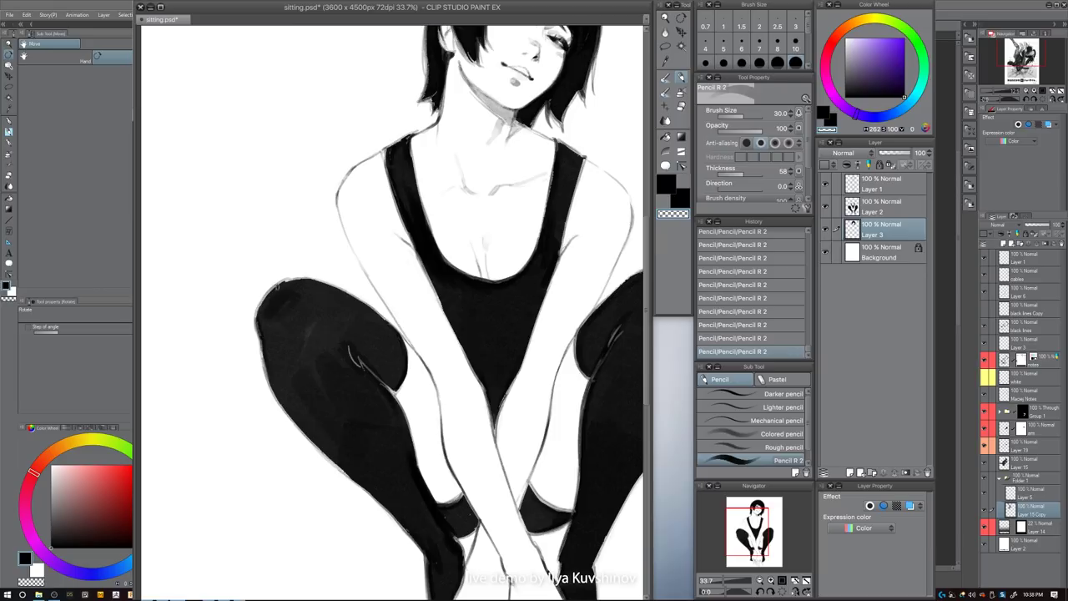
key("bracketleft")
left_click_drag(287, 282, 306, 277)
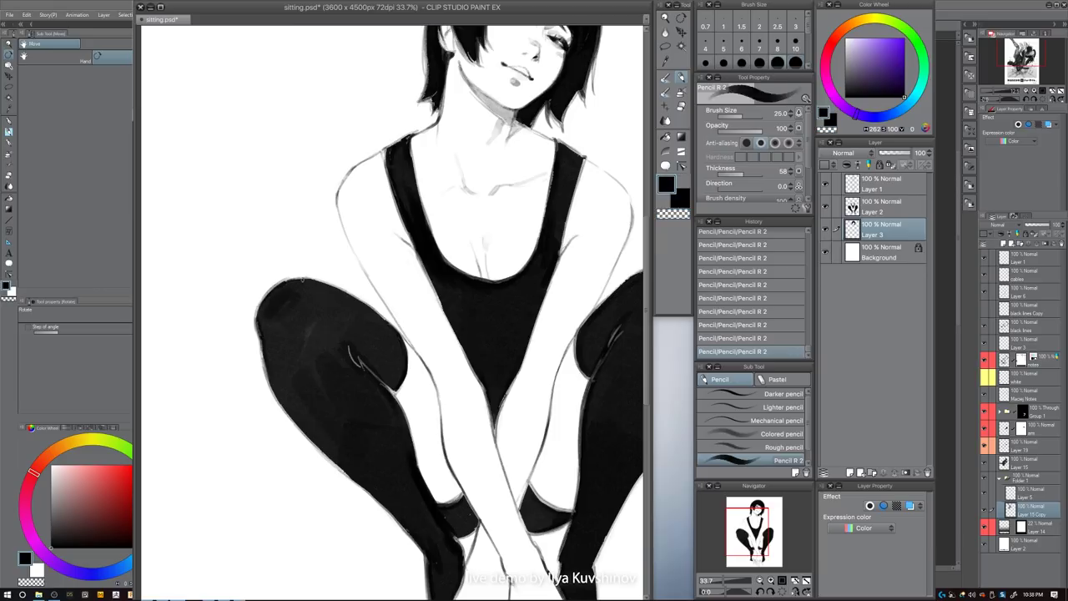
- Clean up the left-hand stocking's edge beside the forearm with the transparent colour at brush size 25
left_click_drag(427, 265, 363, 223)
key("bracketright")
key("bracketright")
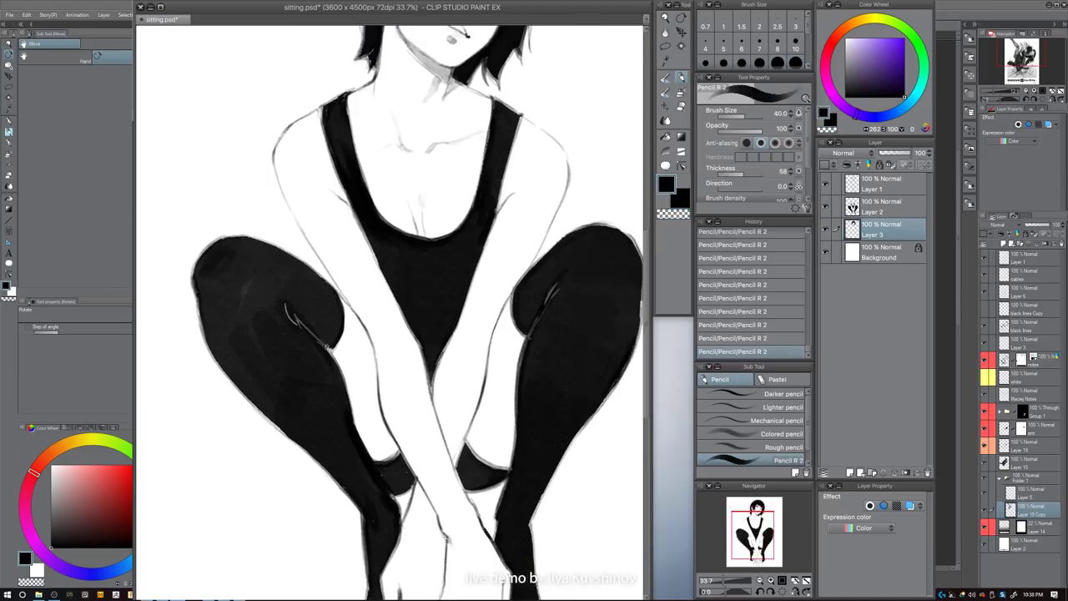
key("bracketleft")
key("c")
key("bracketleft")
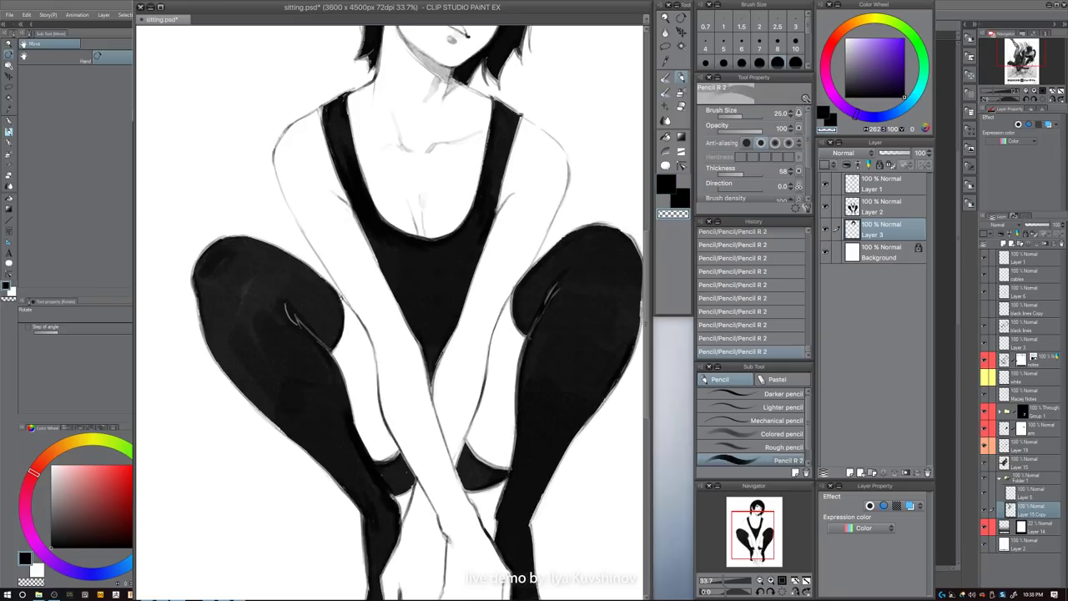
left_click_drag(392, 346, 384, 297)
- Switch back to black and fill the dark patch between the left-hand shin and the crossed forearm
key("c")
key("bracketright")
key("bracketright")
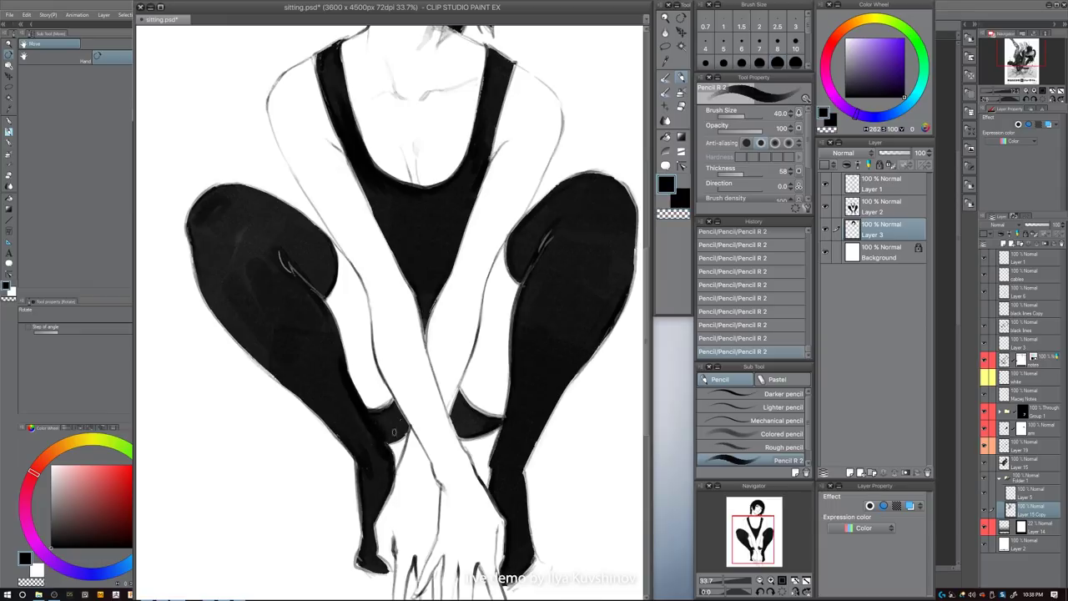
key("bracketright")
mouse_move(386, 424)
left_mouse_down()
mouse_move(365, 411)
mouse_move(405, 422)
left_mouse_up()
key("bracketleft")
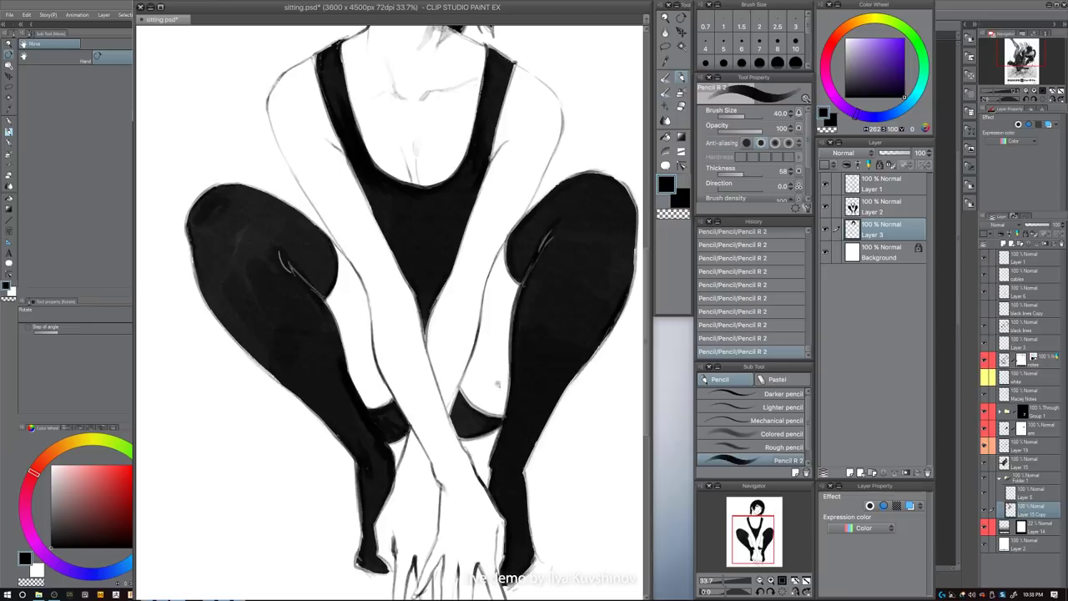
- Darken the patch between the right-hand forearm and shin and the adjoining stocking edge in black at brush size 30
scroll(511, 359, "down", 5)
scroll(511, 358, "up", 5)
mouse_move(475, 380)
left_mouse_down()
mouse_move(464, 420)
mouse_move(475, 448)
mouse_move(505, 413)
mouse_move(541, 420)
left_mouse_up()
key("bracketright")
left_click_drag(548, 359, 522, 474)
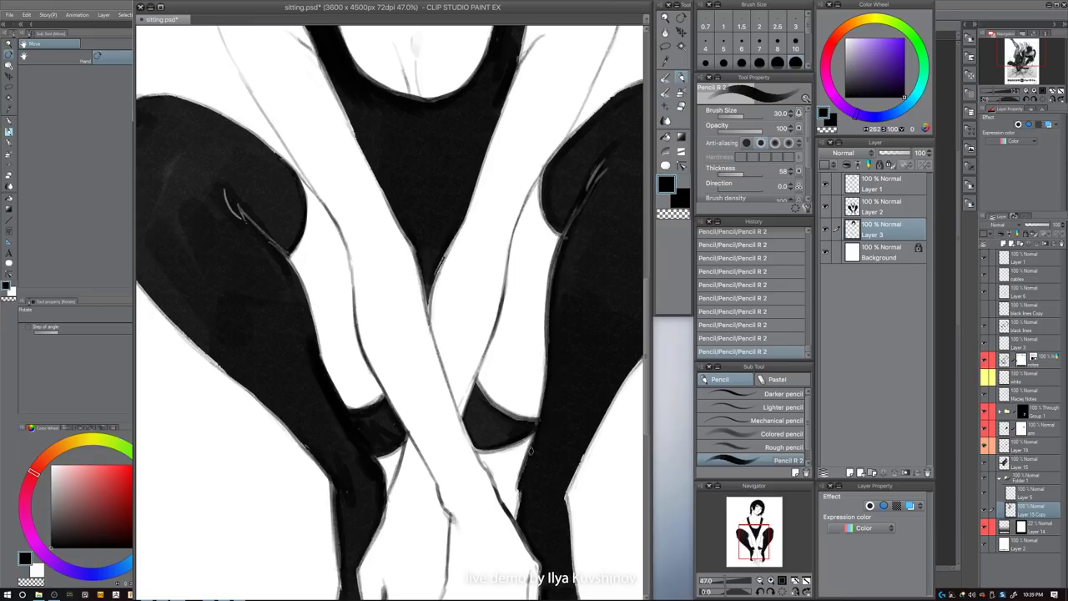
left_click_drag(529, 406, 481, 392)
mouse_move(524, 426)
left_mouse_down()
mouse_move(476, 413)
mouse_move(516, 430)
mouse_move(484, 417)
mouse_move(509, 473)
left_mouse_up()
- Refine the edges of the dark patch beside the right-hand shin in black at brush size 20
key("bracketleft")
key("[")
left_click_drag(482, 412, 525, 515)
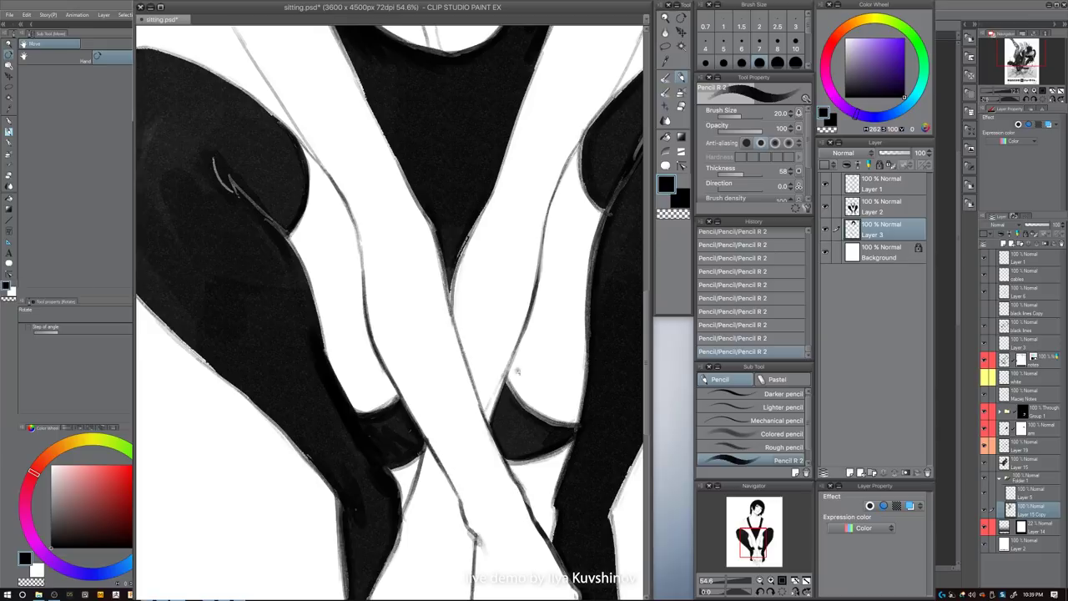
- Darken both edges of the tank top's lower tip between the forearms in black at brush size 25
key("ctrl+0")
mouse_move(542, 322)
left_mouse_down()
mouse_move(494, 338)
mouse_move(520, 375)
left_mouse_up()
key("]")
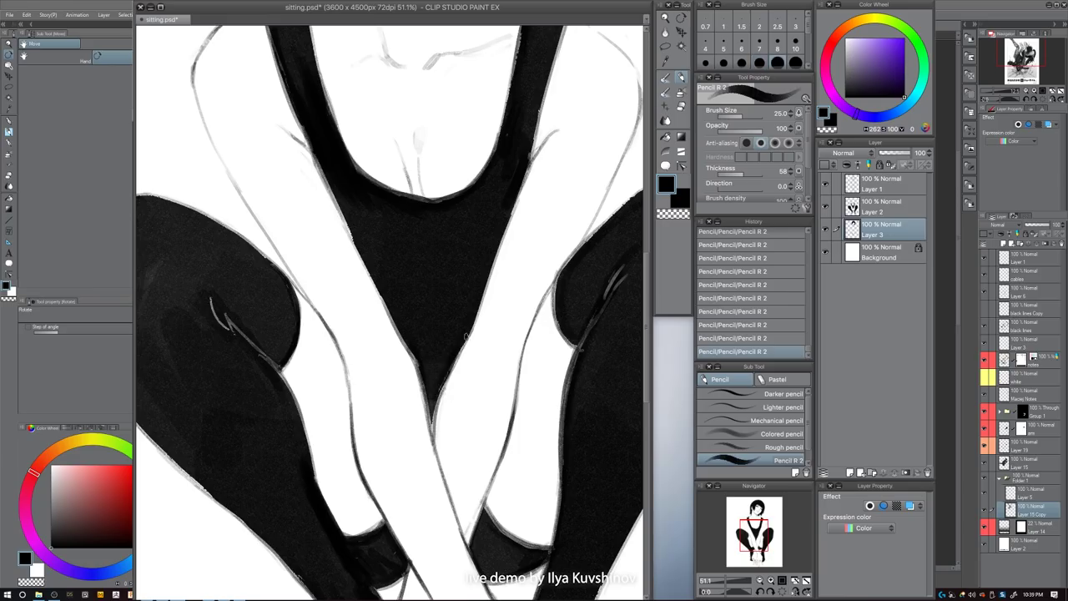
left_click_drag(442, 389, 436, 417)
left_click_drag(410, 344, 432, 427)
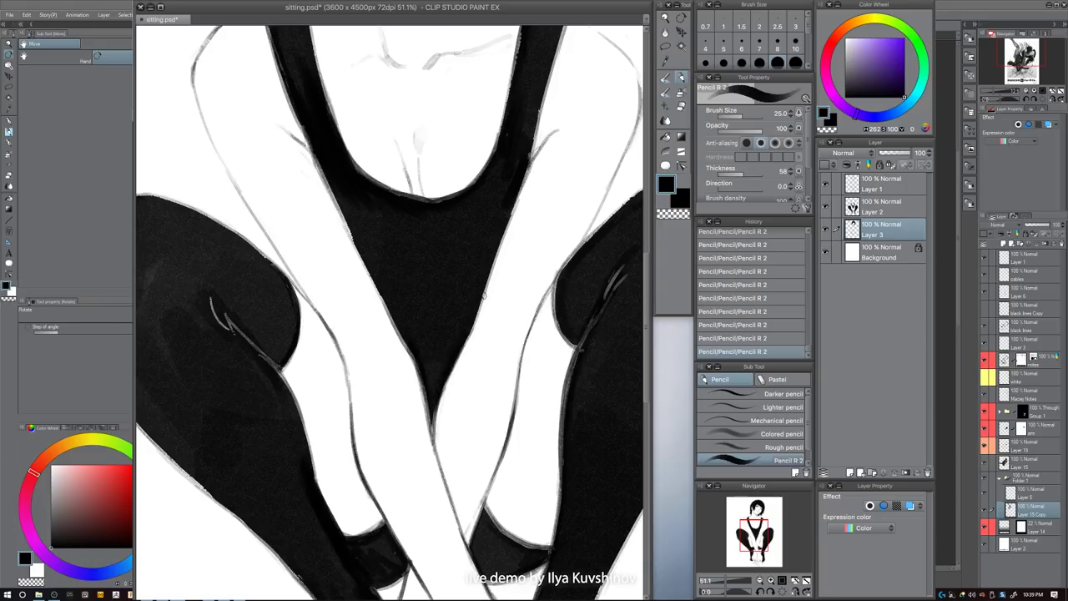
- Darken the right-hand strap's outer edge, clean its shoulder corner with the transparent colour, and return to black at brush size 30
scroll(483, 250, "up", 10)
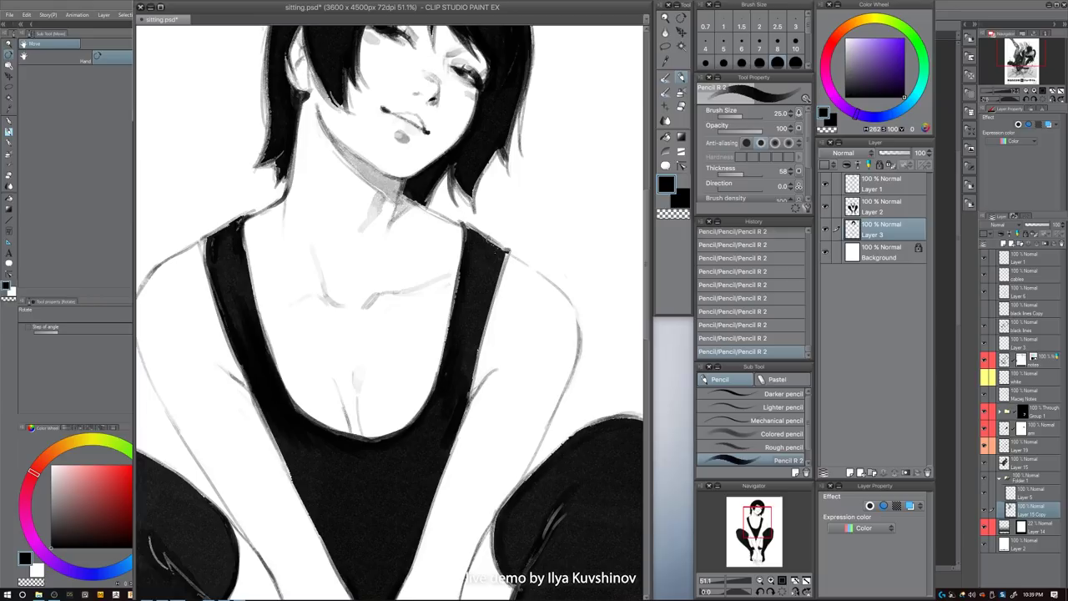
left_click_drag(502, 261, 493, 296)
key("c")
left_click_drag(509, 250, 510, 268)
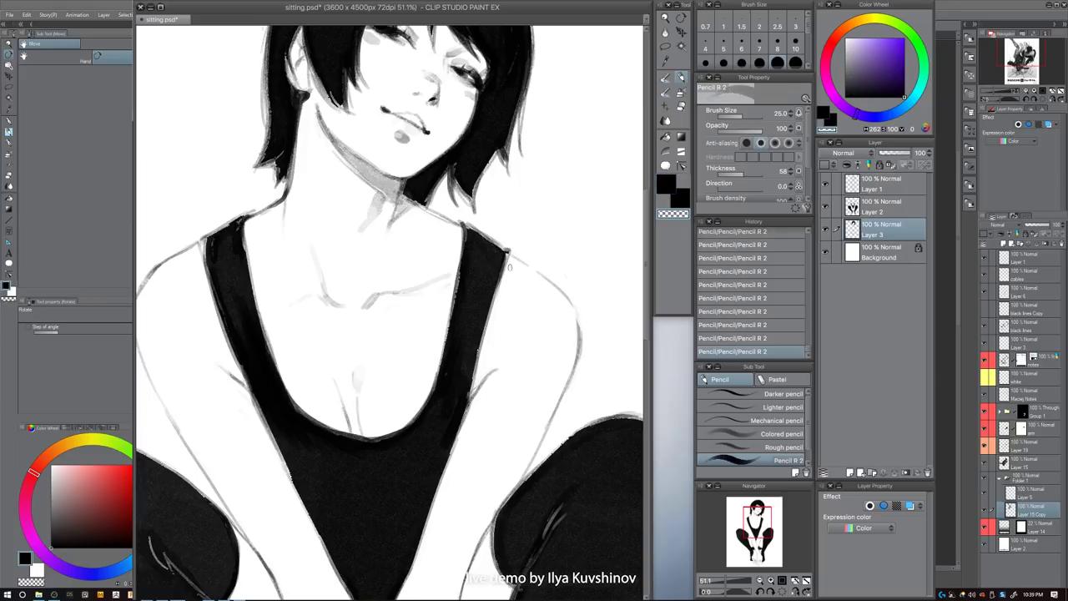
key("c")
key("]")
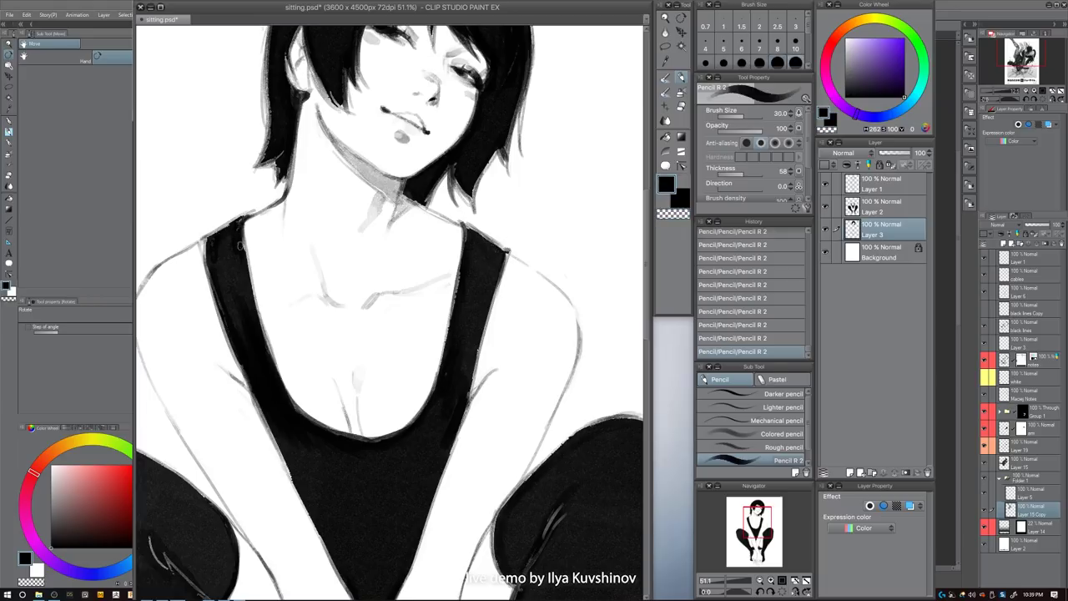
- Touch up the bangs' tips between the eyes and the right-hand hair in black at brush size 20
left_click_drag(386, 304, 378, 465)
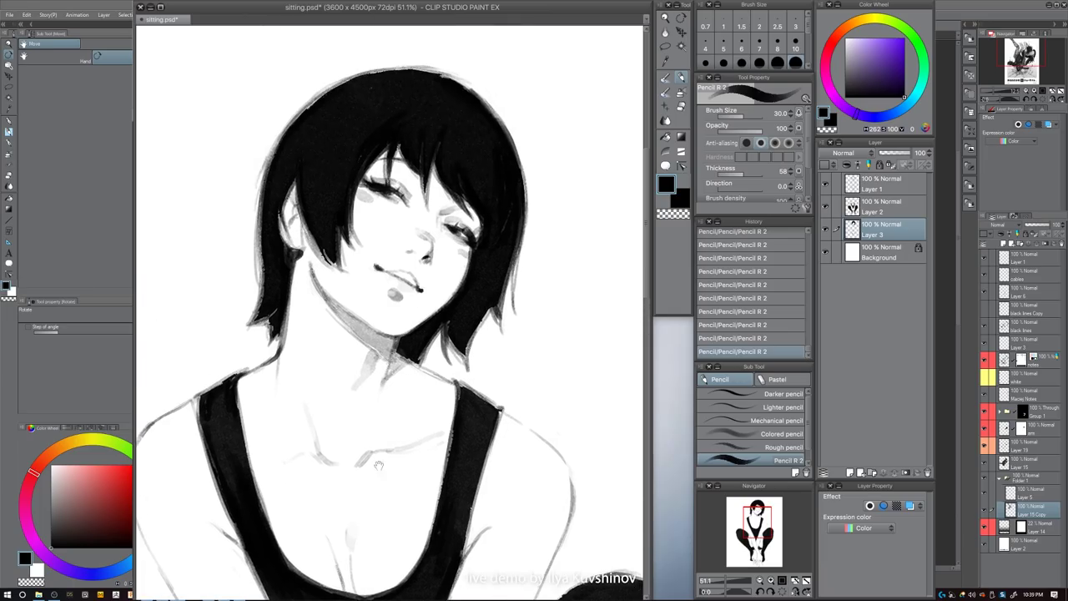
key("[")
key("[")
left_click_drag(428, 157, 433, 182)
left_click_drag(436, 164, 439, 183)
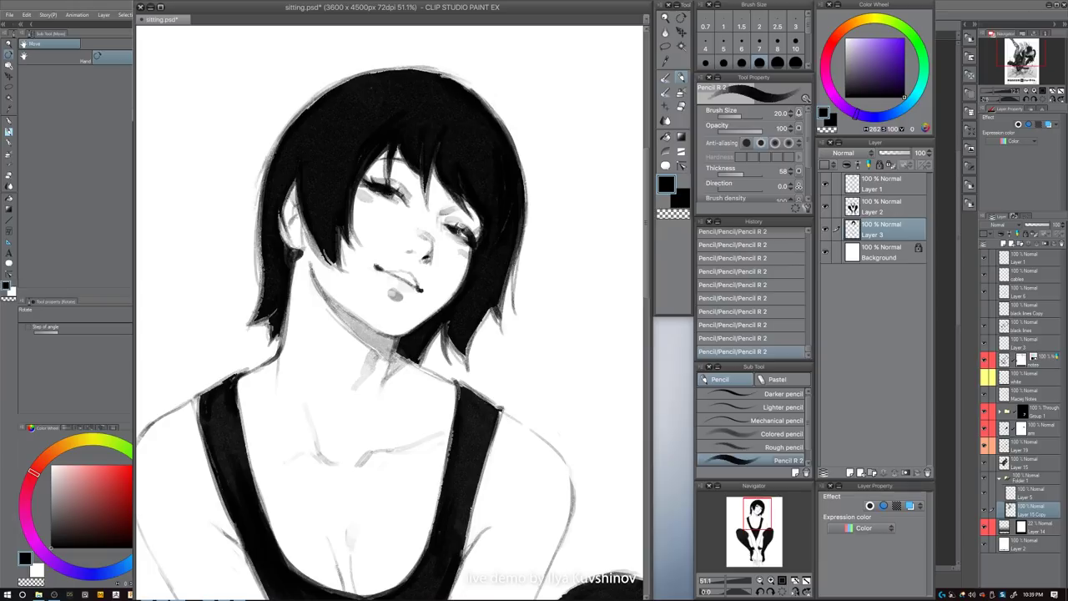
left_click_drag(506, 207, 472, 211)
scroll(480, 205, "down", 8)
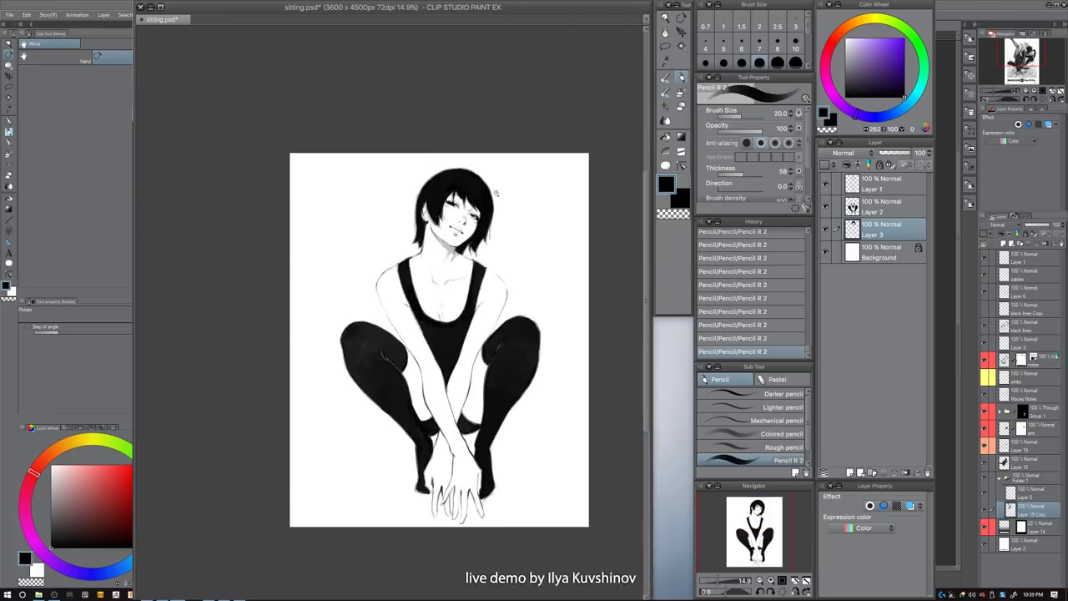
scroll(448, 217, "up", 9)
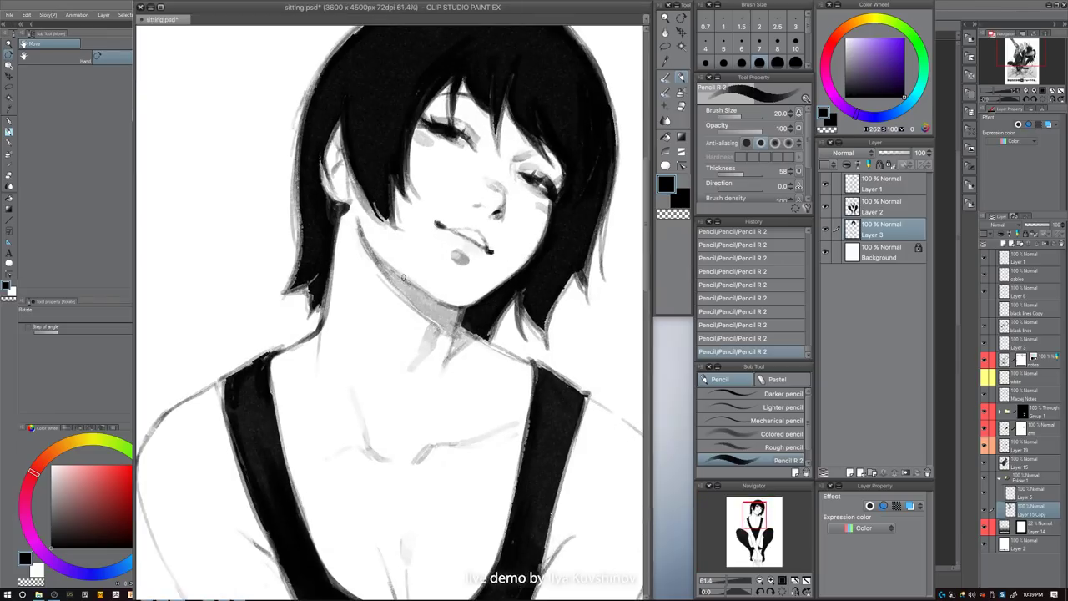
- Refine the jaw's shadow edge at brush size 15 and darken the right-hand hair's lower strands in black at size 25
key("bracketleft")
key("bracketleft")
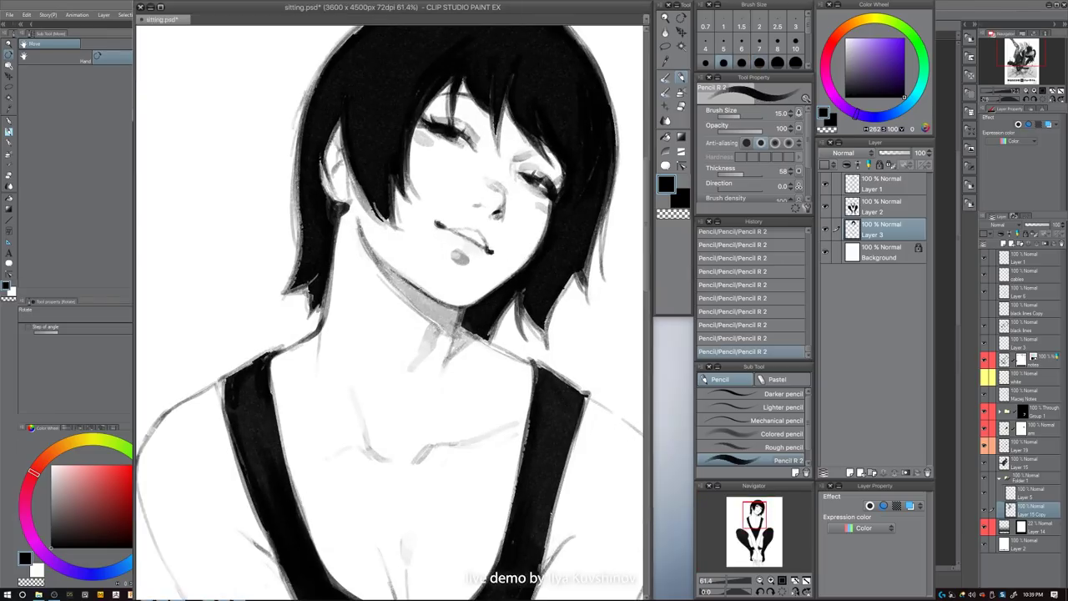
left_click_drag(420, 289, 464, 308)
key("bracketright")
key("bracketright")
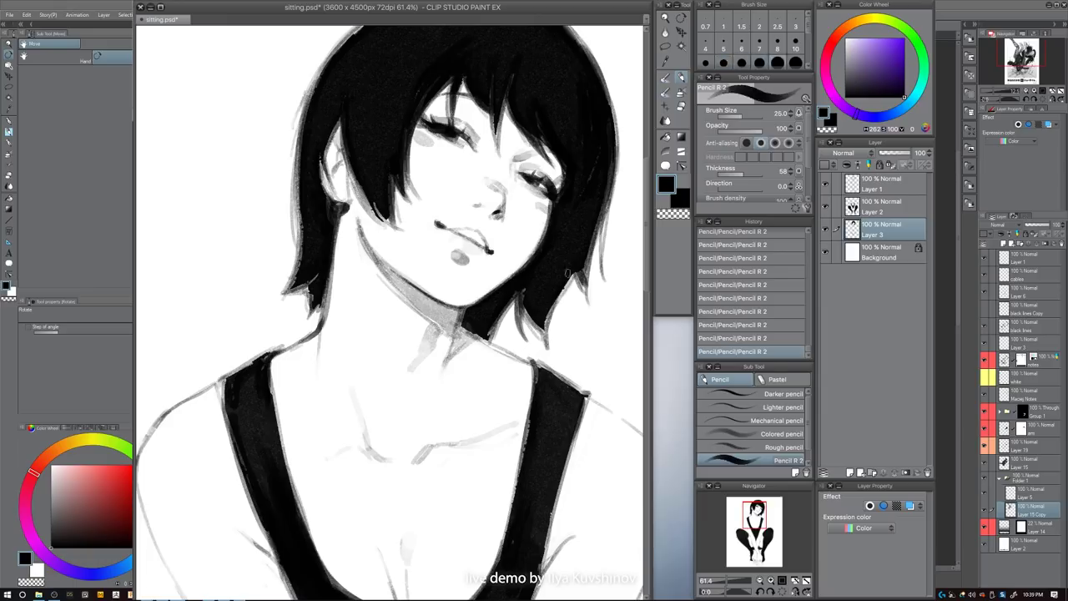
left_click_drag(568, 274, 549, 317)
key("bracketleft")
mouse_move(598, 226)
left_mouse_down()
mouse_move(583, 288)
mouse_move(588, 270)
left_mouse_up()
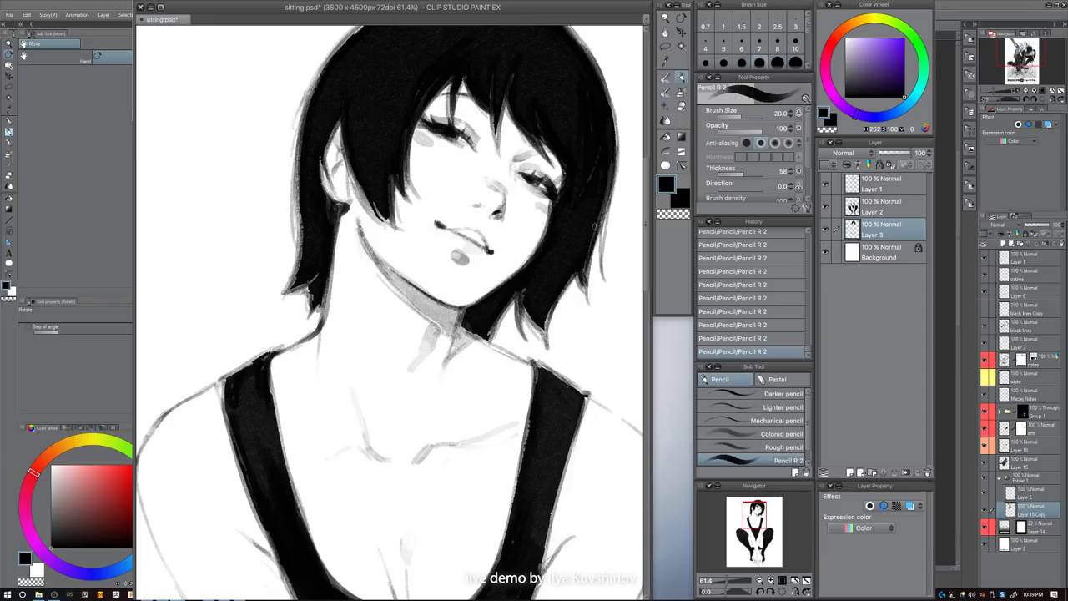
key("bracketleft")
left_click_drag(609, 189, 602, 241)
key("ctrl+z")
key("ctrl+z")
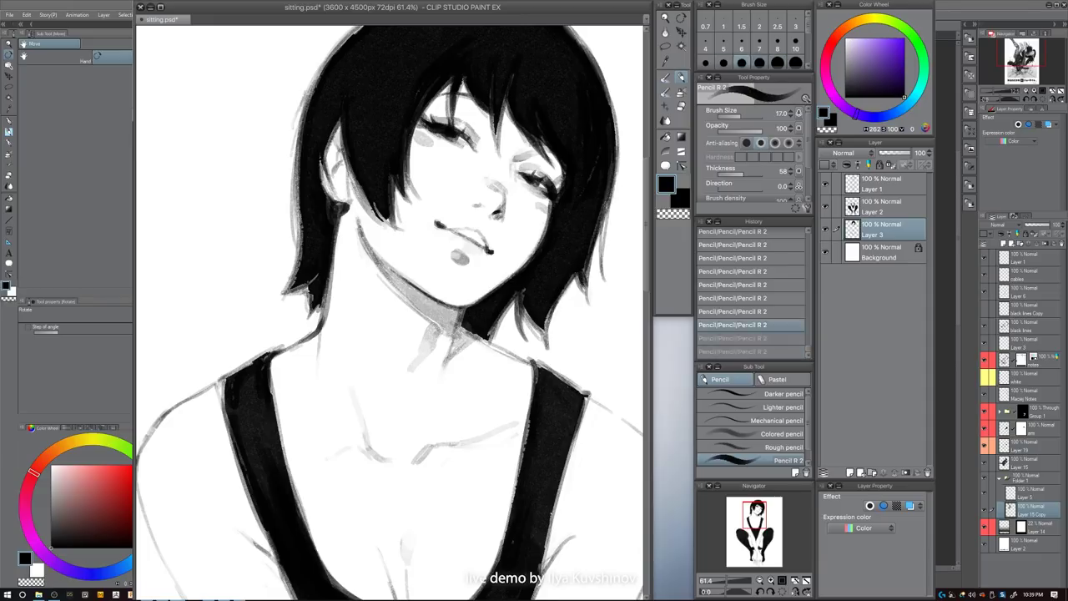
- Touch up the right-hand hair contour and the hair edge behind the neck in black at brush size 15
key("bracketleft")
mouse_move(604, 204)
left_mouse_down()
mouse_move(601, 245)
mouse_move(579, 226)
mouse_move(551, 239)
left_mouse_up()
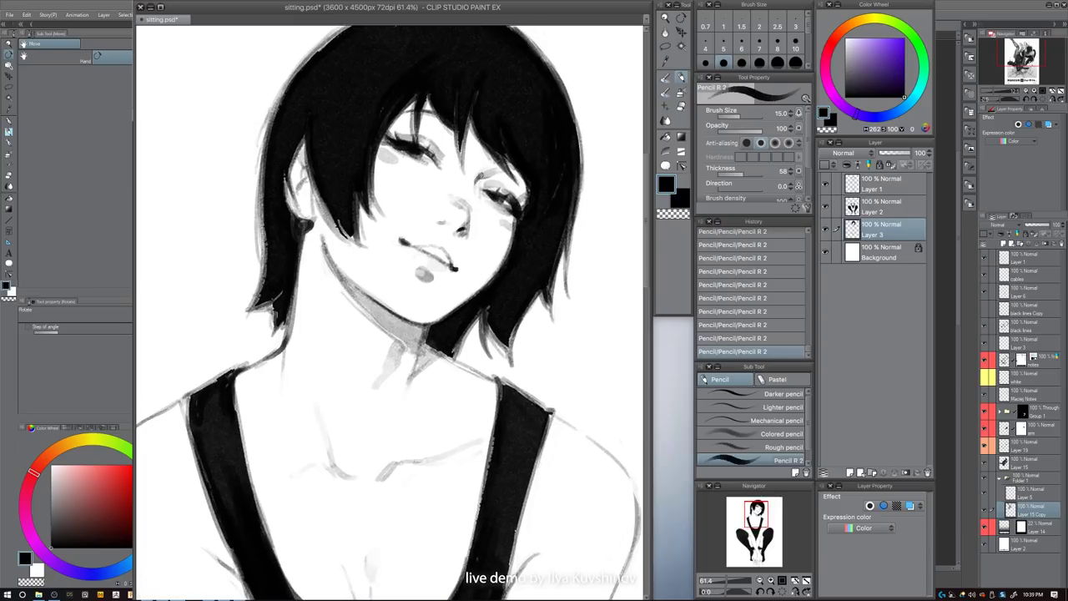
left_click_drag(541, 204, 496, 209)
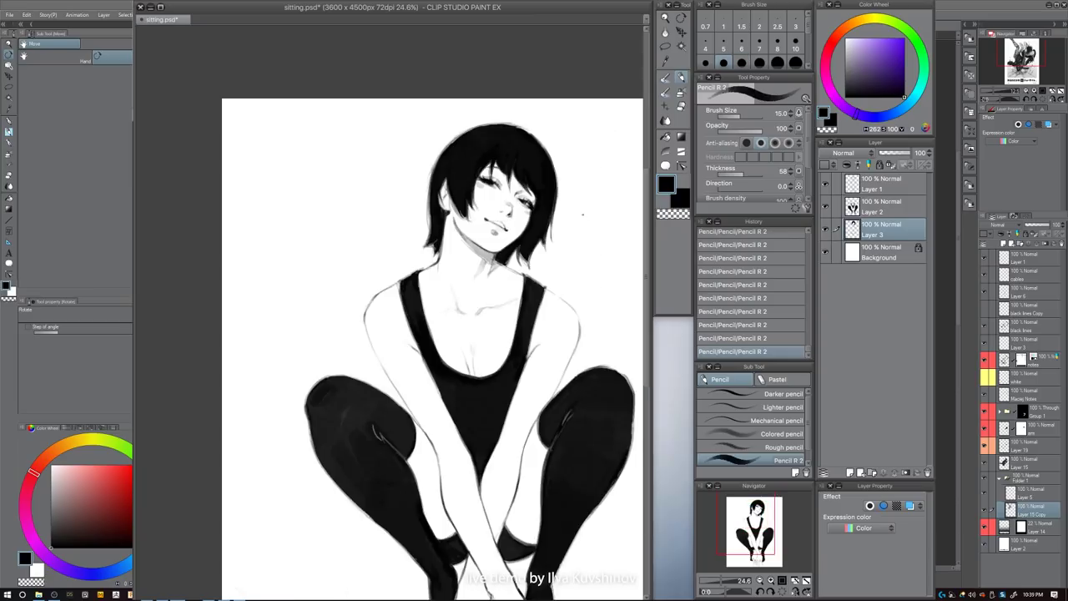
left_click_drag(583, 214, 565, 238)
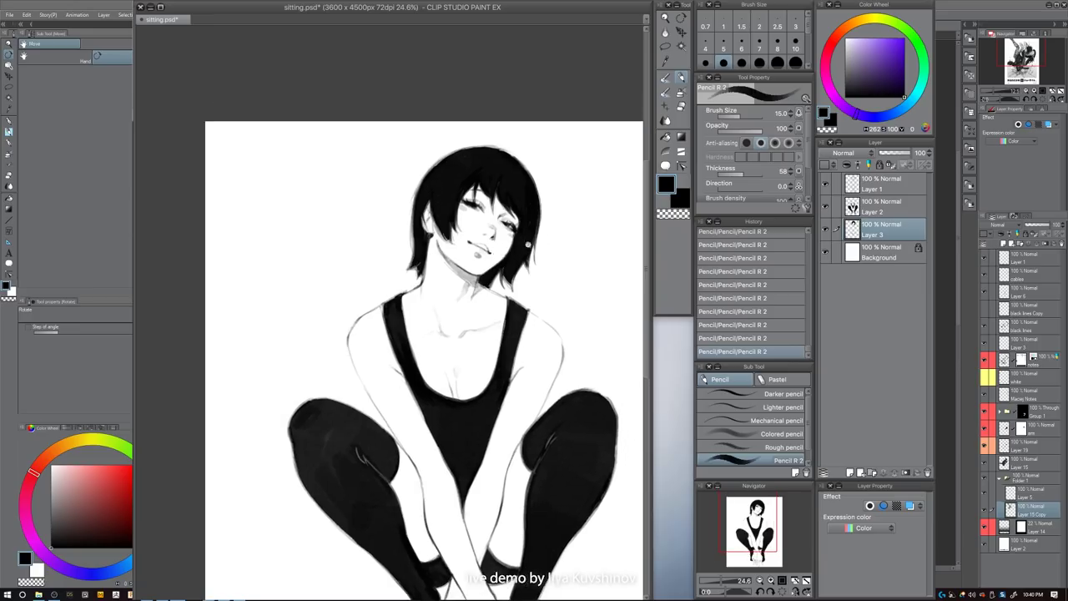
scroll(442, 294, "up", 4)
left_click_drag(435, 302, 419, 352)
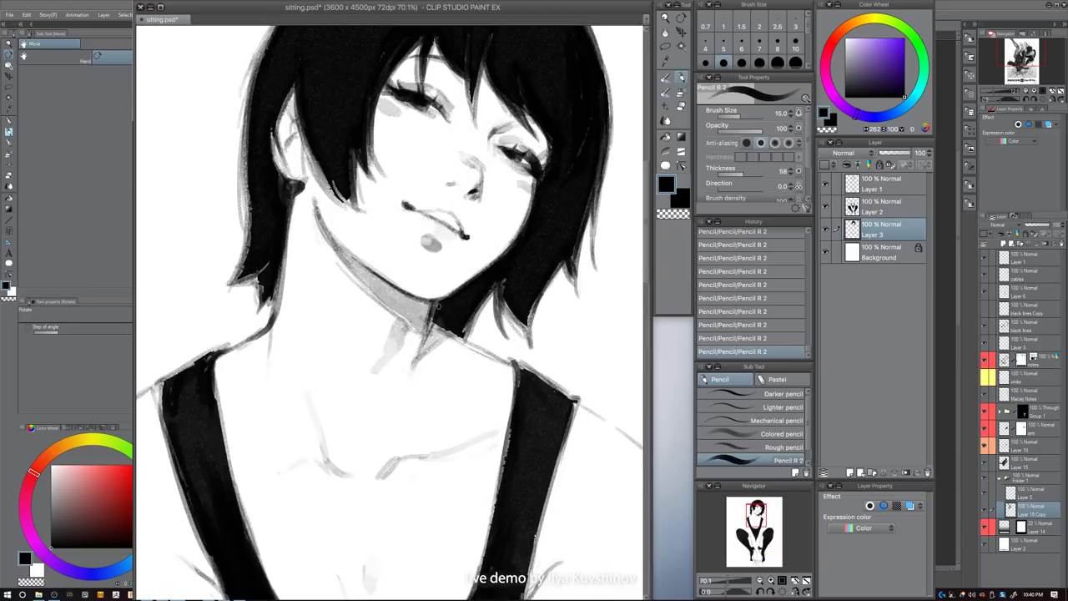
- Darken the right-hand strap of the tank top along its outer edge in black at brush size 17
scroll(532, 271, "down", 5)
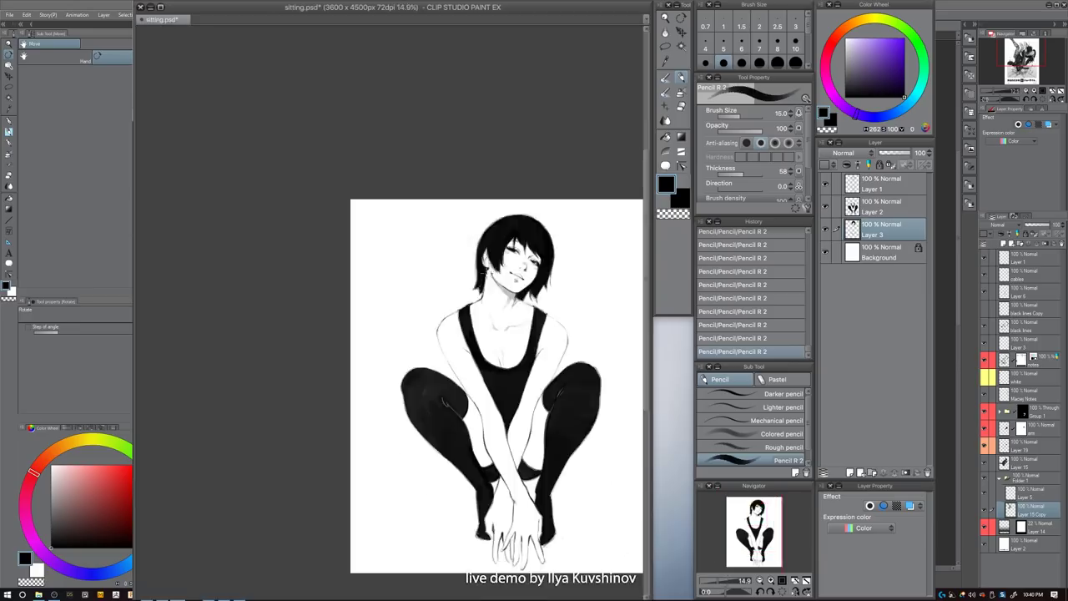
mouse_move(573, 425)
left_mouse_down()
mouse_move(547, 375)
mouse_move(531, 422)
left_mouse_up()
scroll(526, 334, "up", 4)
key("bracketright")
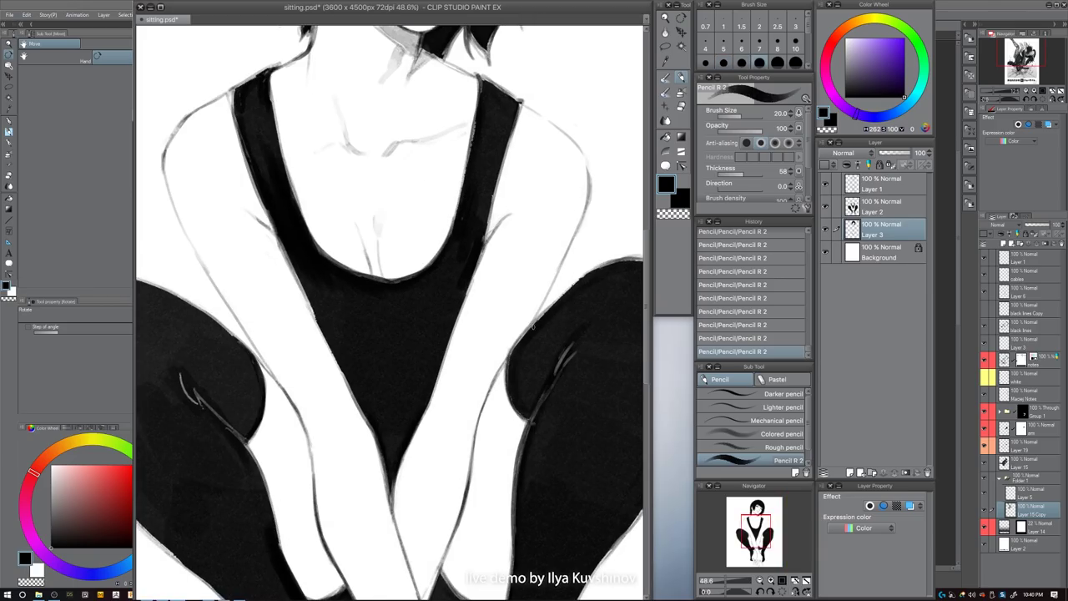
key("bracketright")
left_click_drag(564, 297, 525, 352)
key("bracketleft")
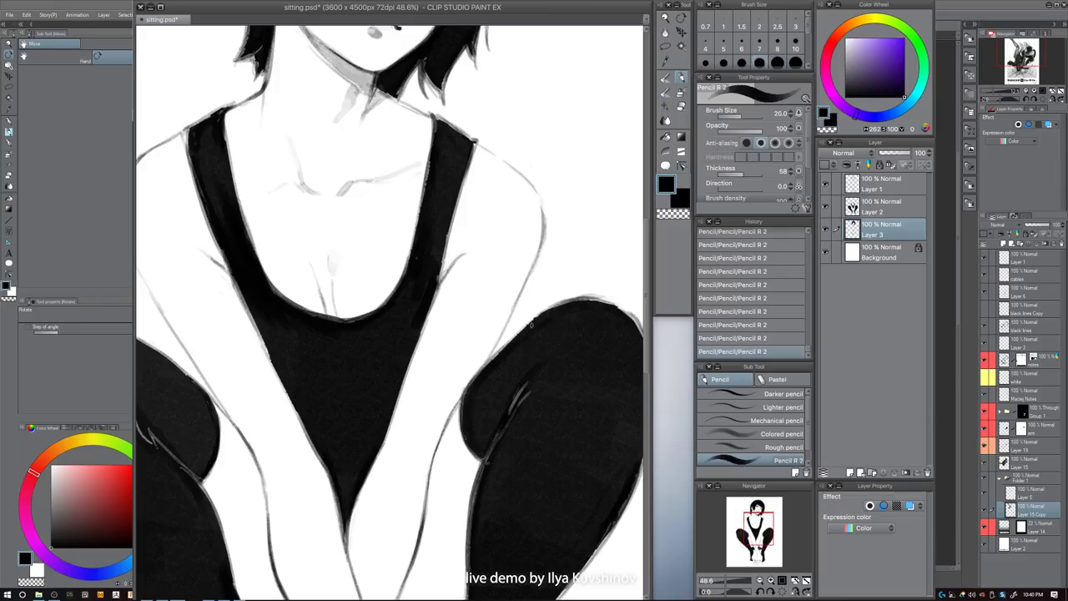
key("bracketleft")
left_click_drag(450, 223, 439, 278)
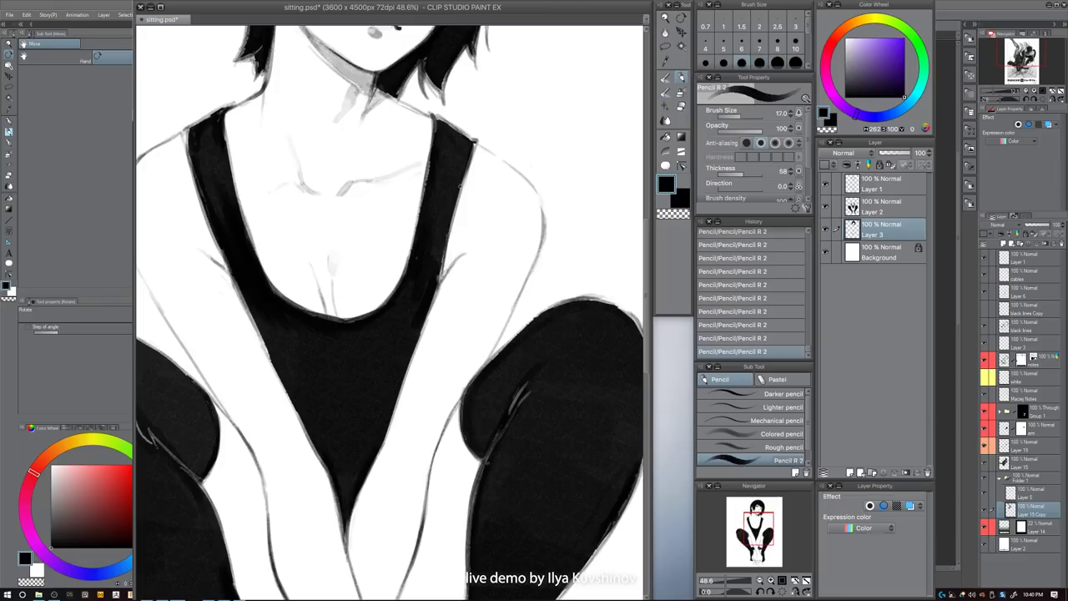
left_click_drag(461, 186, 441, 272)
- Darken the outer edge of the tank top's left-hand strap in black at brush size 20
left_click_drag(197, 164, 260, 192)
key("bracketright")
key("bracketright")
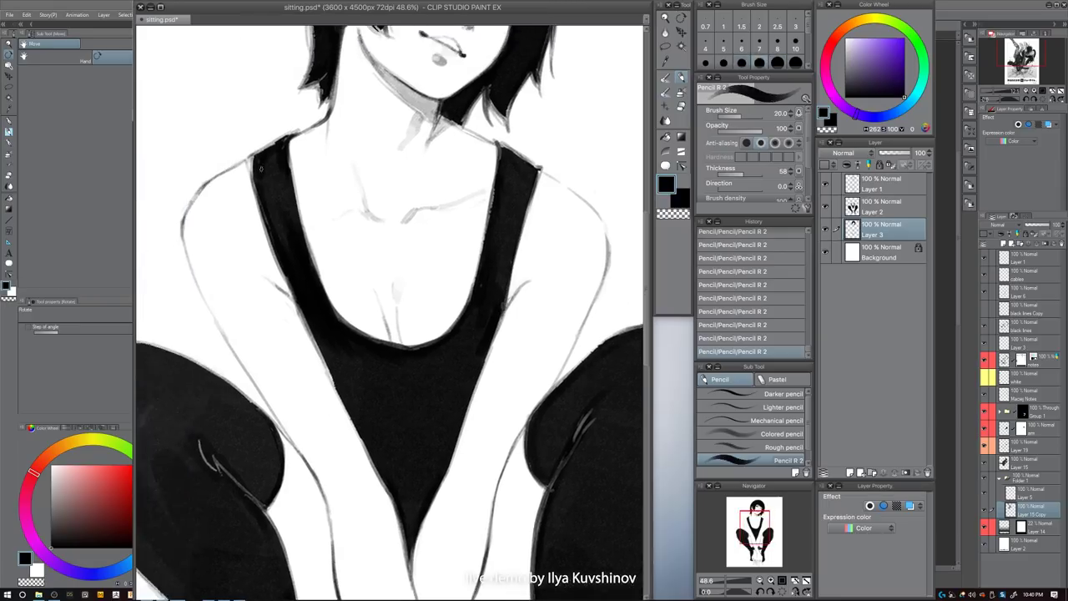
left_click_drag(283, 271, 297, 307)
left_click_drag(315, 306, 281, 427)
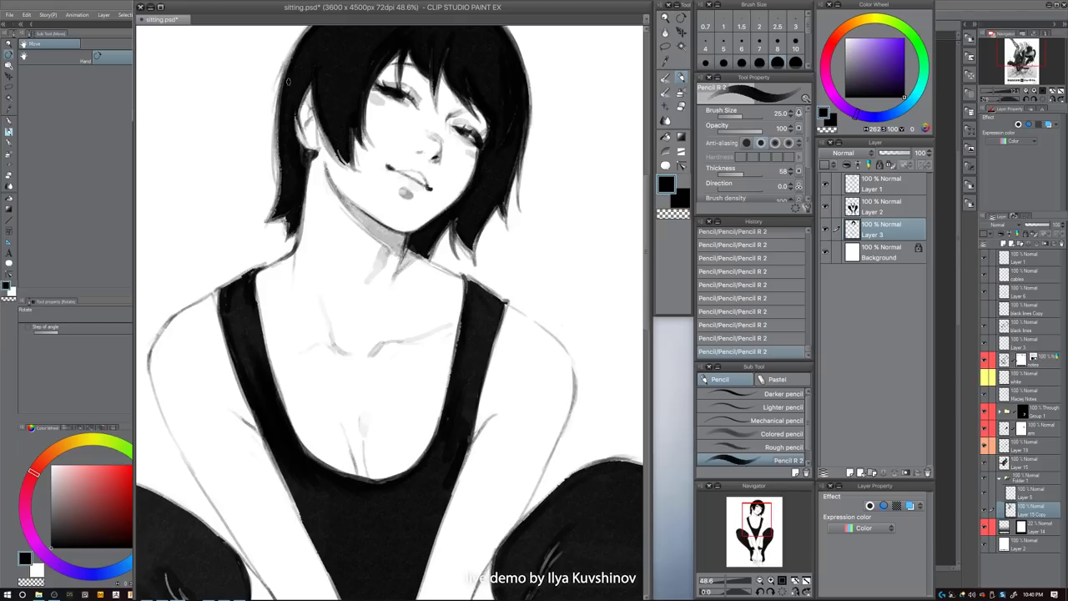
- Try a black stroke beside the right-hand eye at brush size 50 and undo it
left_click_drag(288, 81, 310, 278)
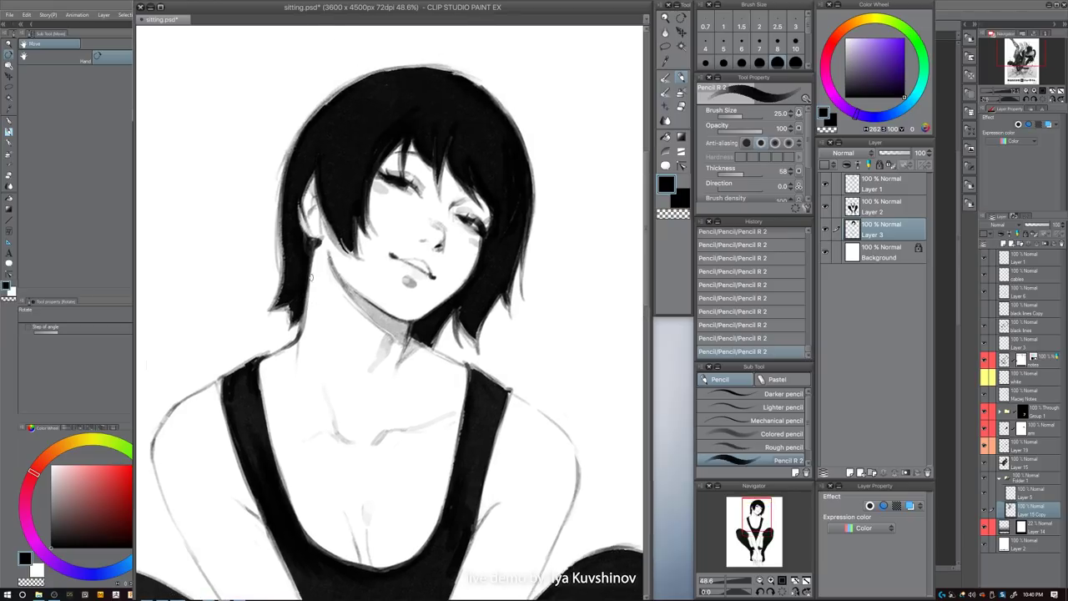
key("bracketright")
key("bracketright")
left_click_drag(506, 195, 547, 195)
scroll(536, 204, "up", 5)
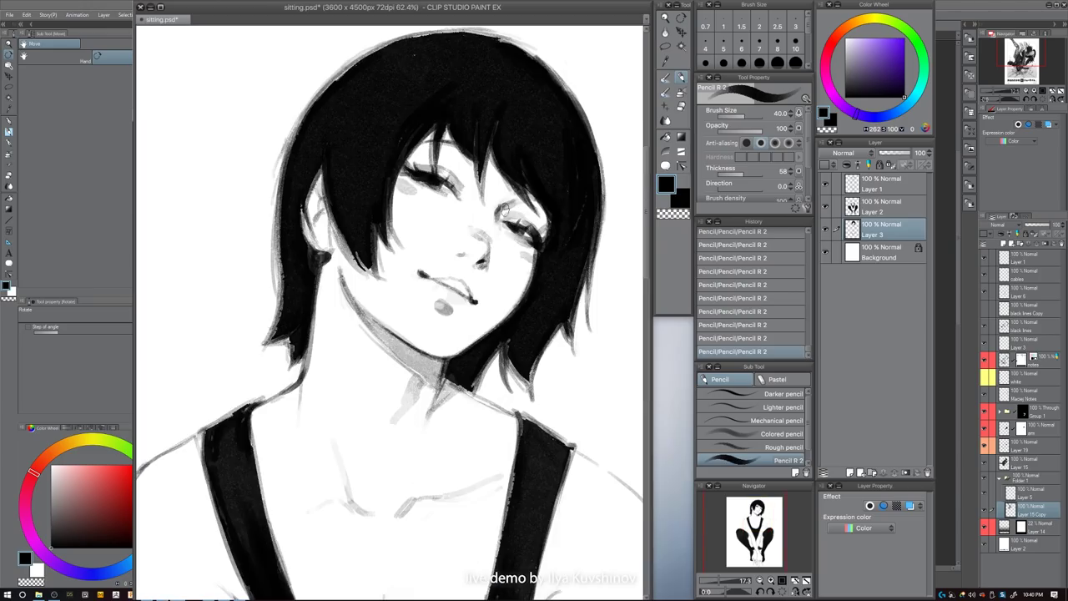
key("bracketright")
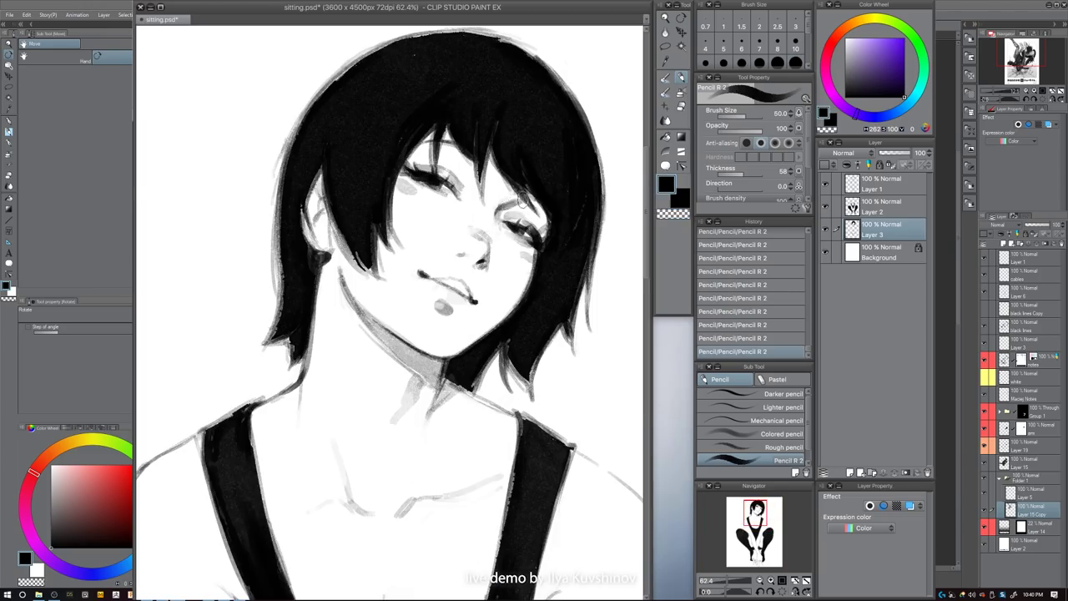
left_click_drag(514, 195, 532, 197)
key("ctrl+z")
- Examine the facial features up close and the balance of the whole figure
key("bracketleft")
key("bracketleft")
key("bracketleft")
scroll(492, 283, "up", 3)
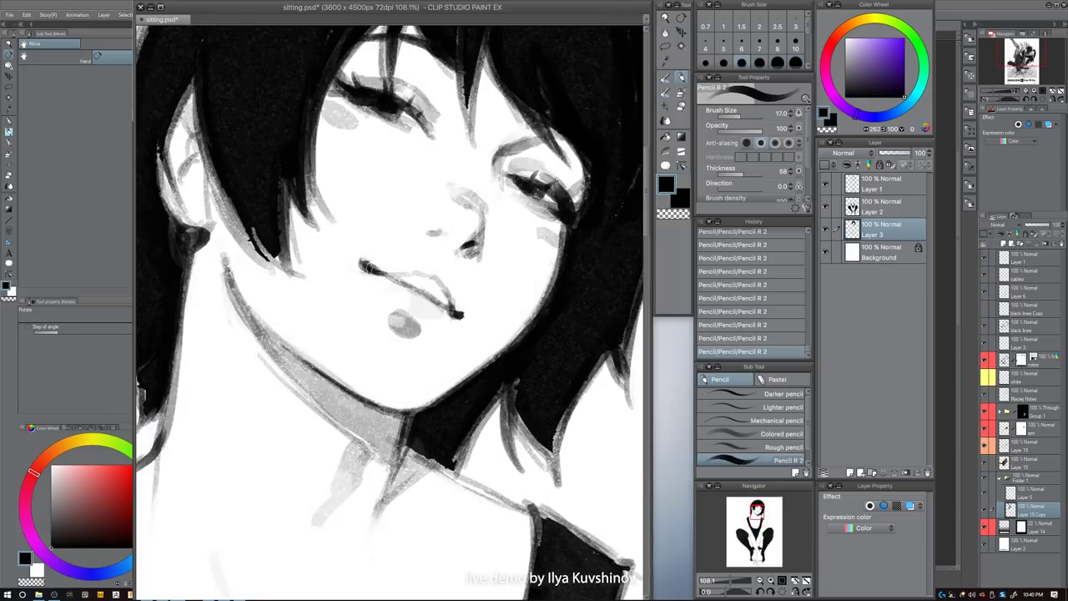
key("bracketleft")
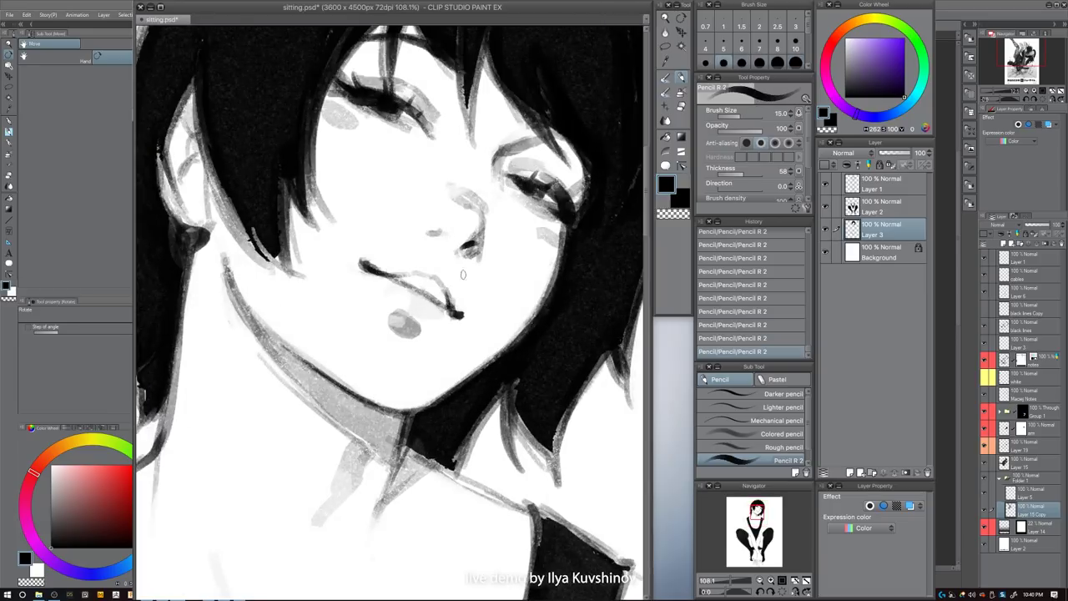
scroll(584, 204, "down", 8)
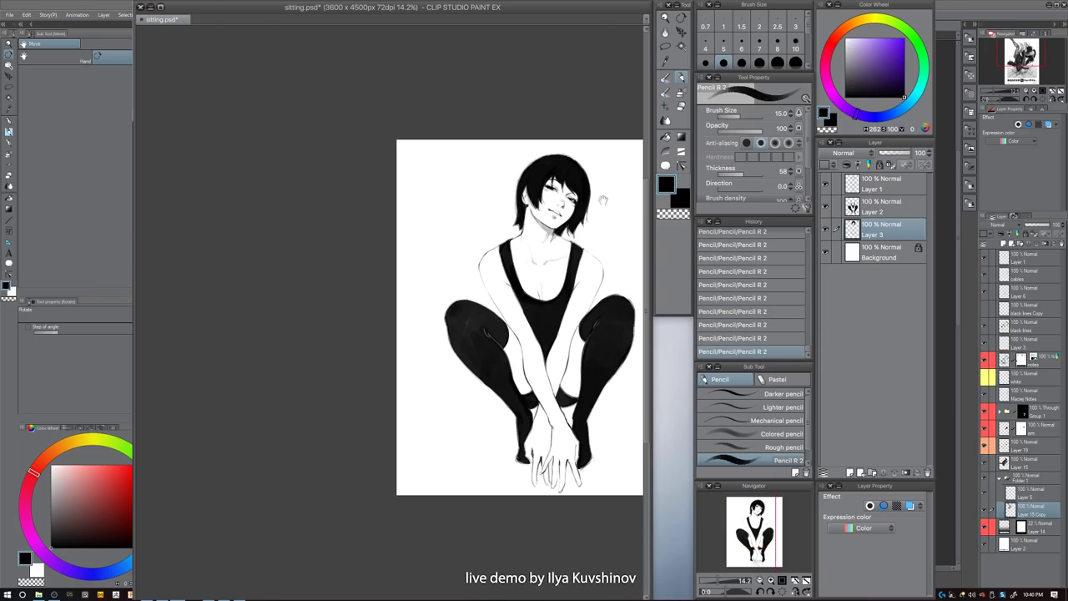
left_click_drag(619, 191, 565, 179)
scroll(551, 213, "up", 5)
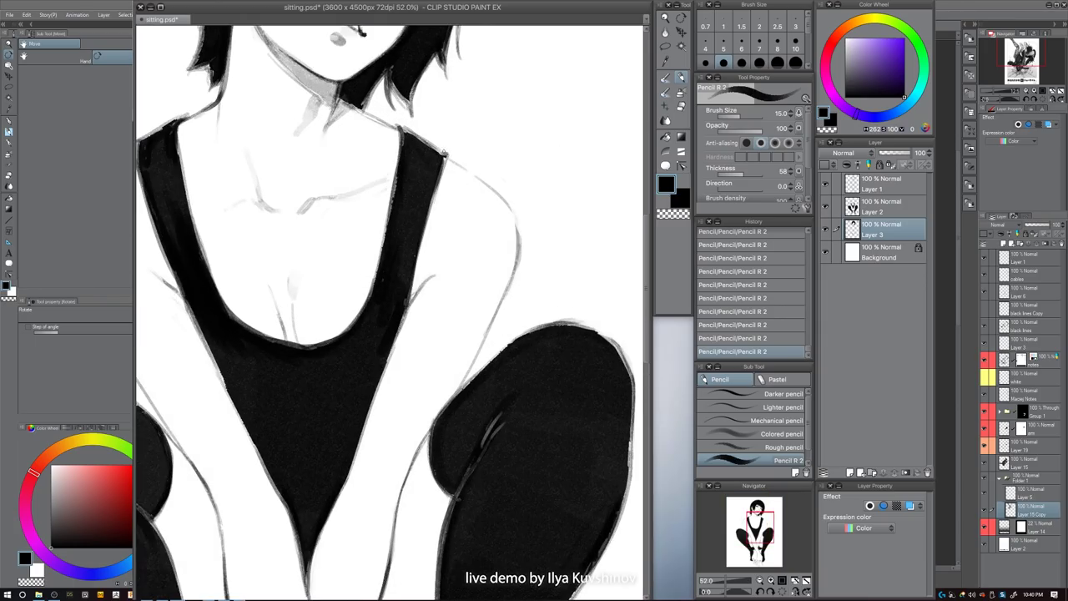
- Clean up the right-hand strap's shoulder corner and touch up the hair edge behind the neck at brush size 17
key("ctrl+z")
key("c")
key("]")
left_click_drag(446, 156, 438, 182)
key("[")
key("]")
left_click_drag(340, 101, 376, 119)
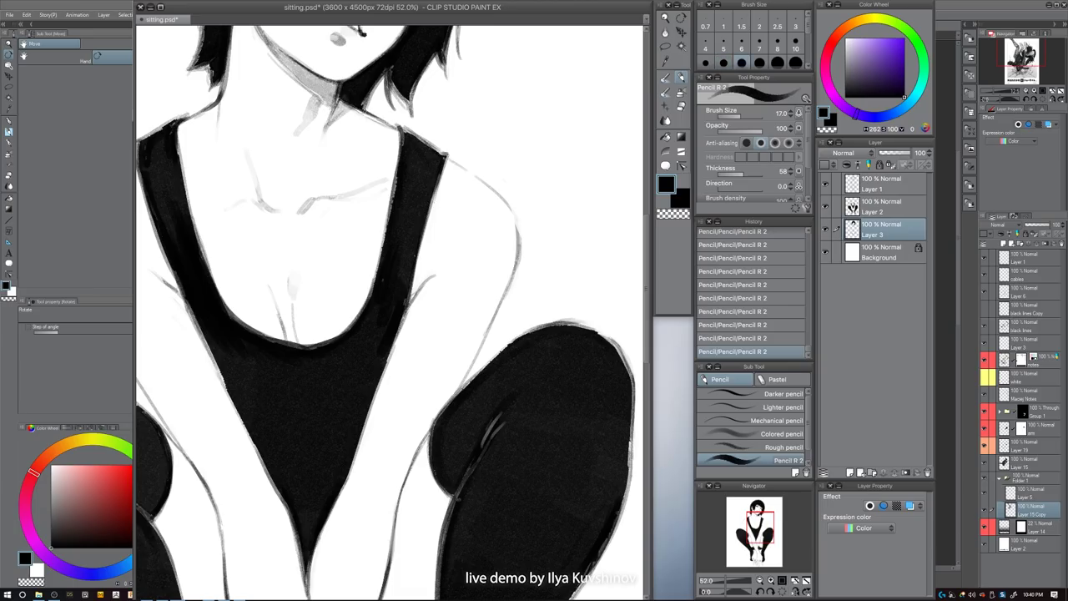
left_click_drag(381, 196, 392, 201)
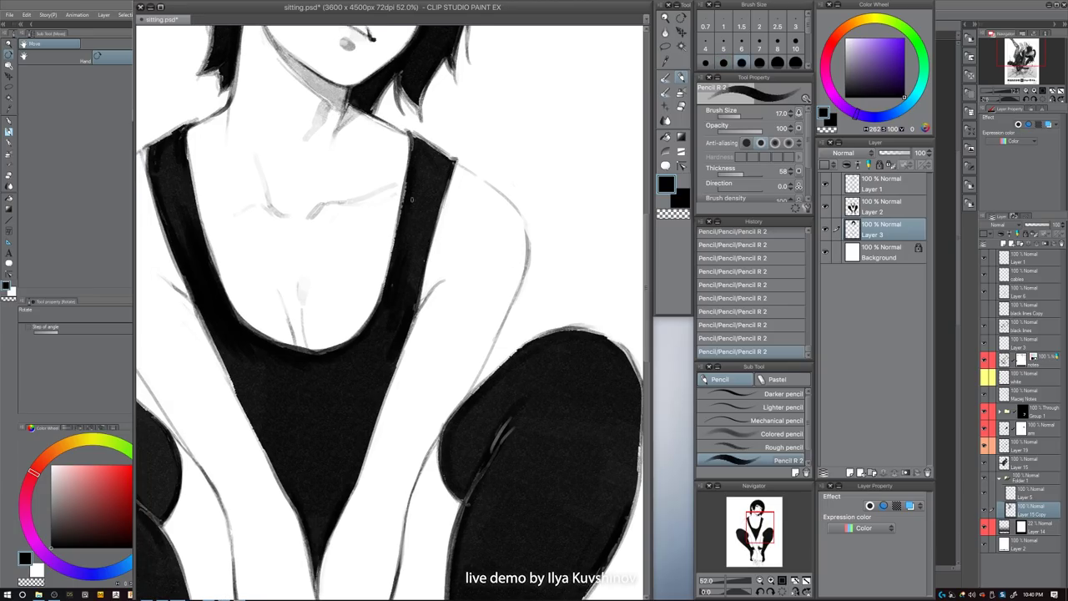
- Try erasing the grey chest smudge on Layer 2 with the transparent colour, undo it, and toggle the layer's visibility
key("bracketright")
key("bracketright")
key("bracketright")
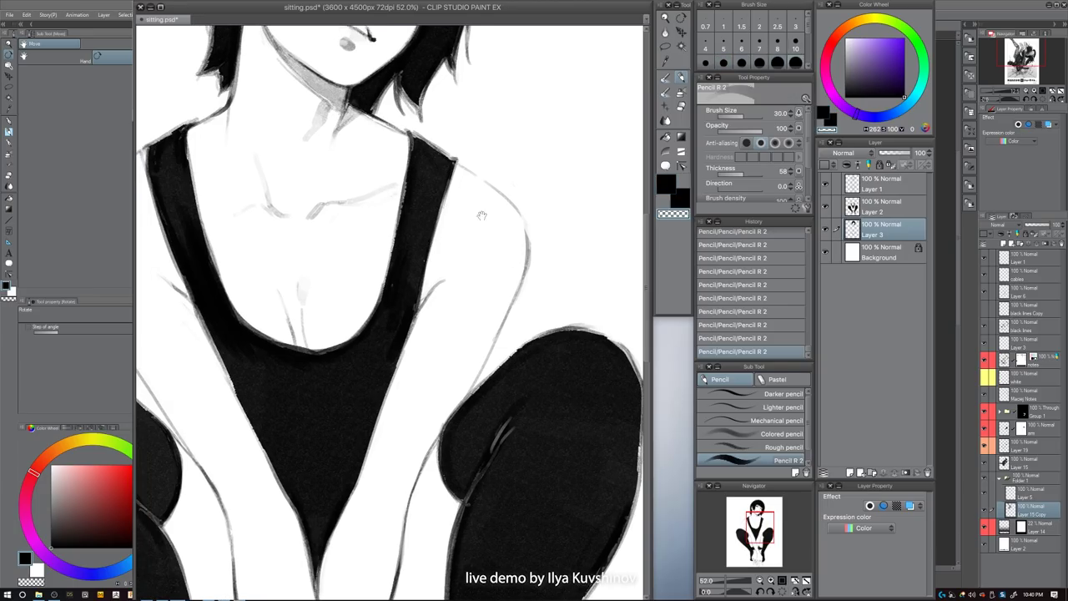
scroll(509, 225, "down", 3)
scroll(458, 237, "down", 1)
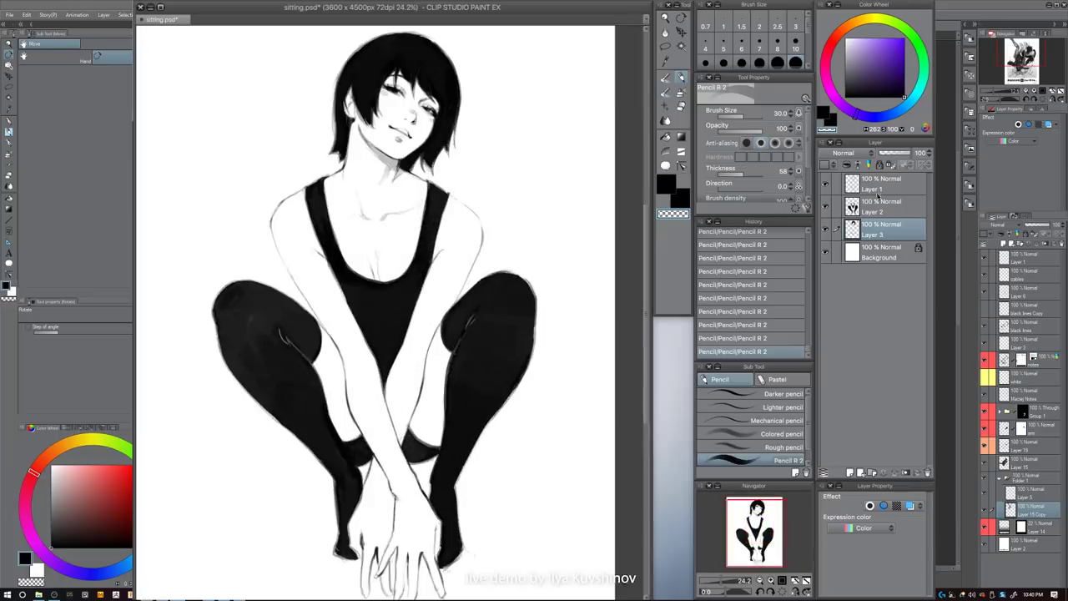
left_click(880, 200)
scroll(369, 237, "up", 2)
mouse_move(371, 249)
left_mouse_down()
mouse_move(372, 279)
mouse_move(382, 248)
mouse_move(375, 255)
mouse_move(392, 244)
left_mouse_up()
key("ctrl+z")
left_click(826, 207)
left_click(826, 207)
- Try strokes over the chest smudge on Layer 3, including black at brush size 70, and undo them
left_click(873, 232)
key("]")
key("ctrl+z")
key("c")
key("[")
key("c")
key("]")
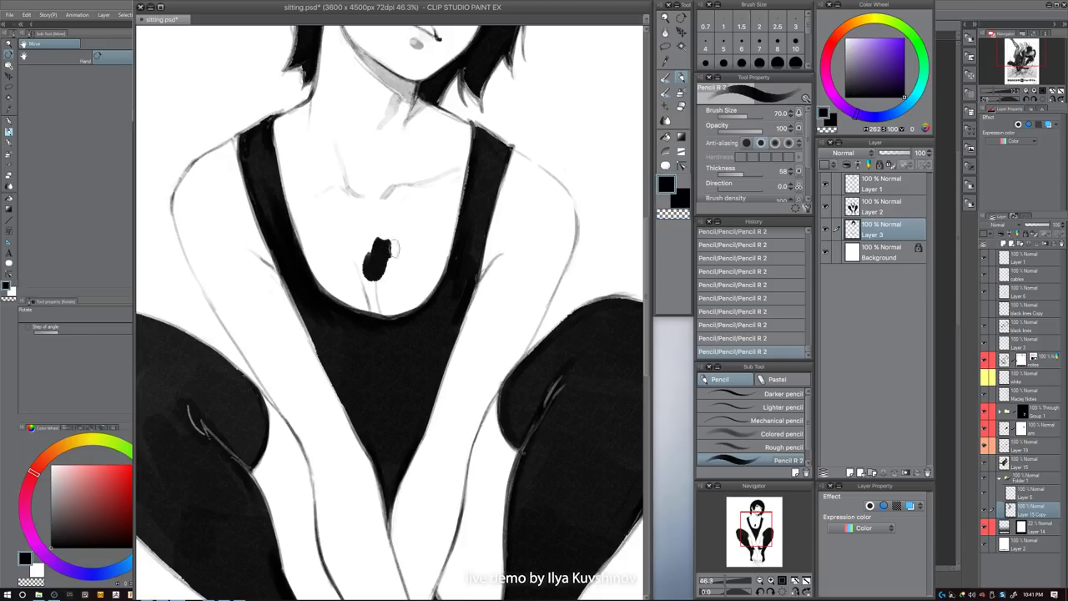
key("ctrl+z")
- Check Layer 1 by toggling its visibility, then erase the smudge above the cleavage on it with the transparent colour at brush size 100
left_click(826, 183)
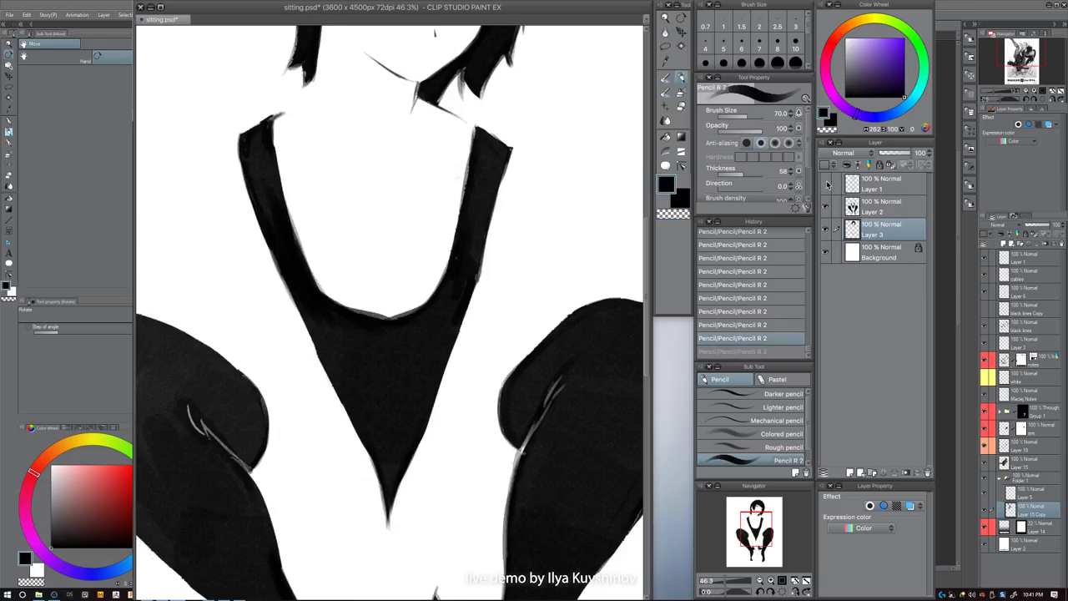
left_click(826, 184)
left_click(871, 185)
key("c")
key("]")
key("]")
key("]")
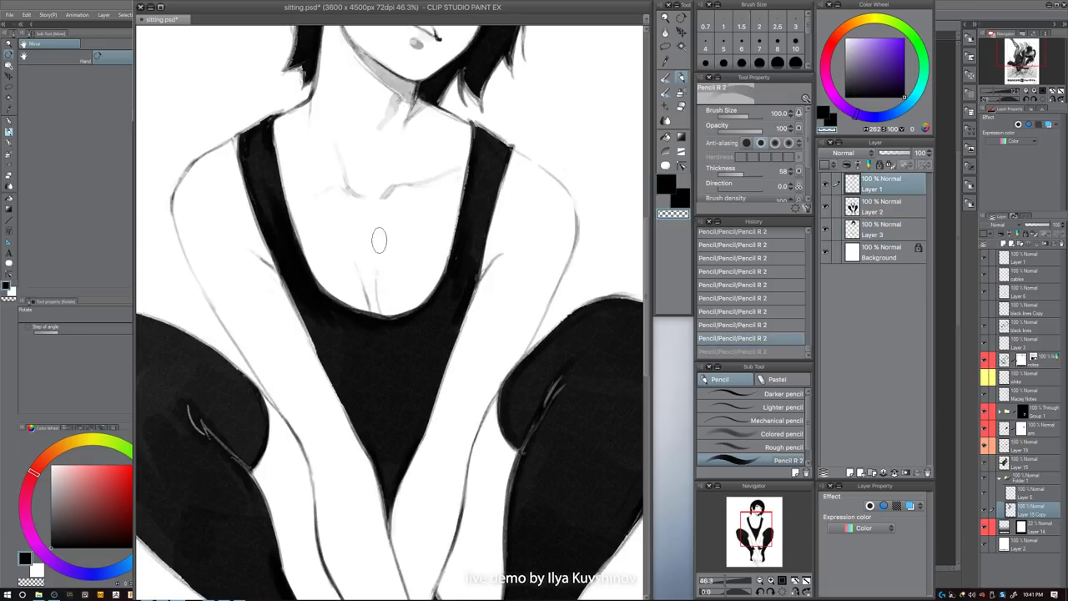
left_click_drag(377, 250, 386, 234)
left_click_drag(454, 239, 417, 258)
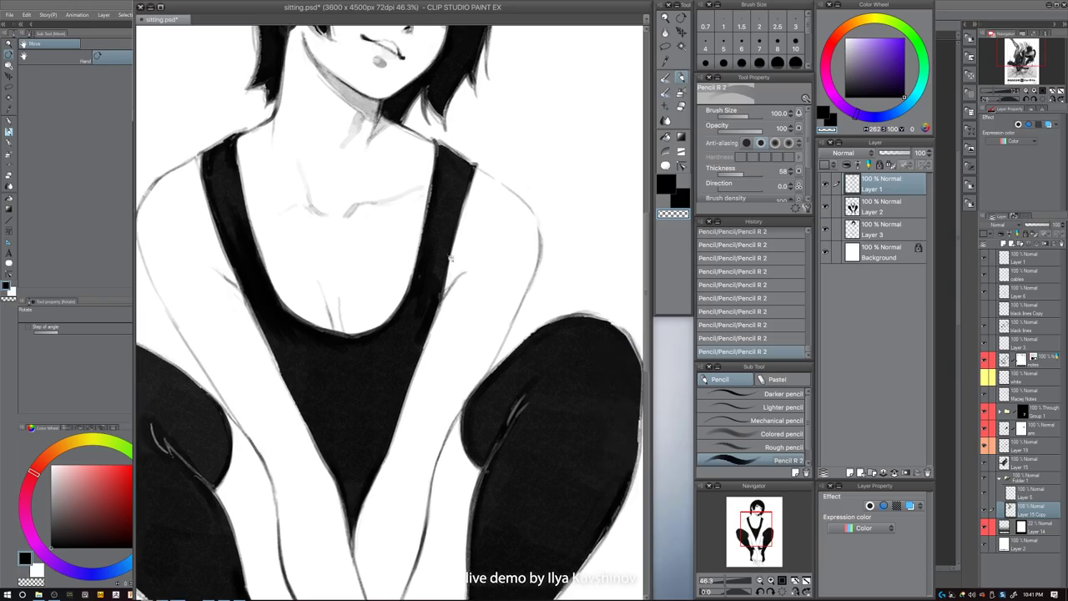
- Touch up the left-hand stocking's foot and the arm line at the tank top's lower point in black on Layer 1
left_click_drag(524, 252, 422, 251)
scroll(542, 234, "up", 2)
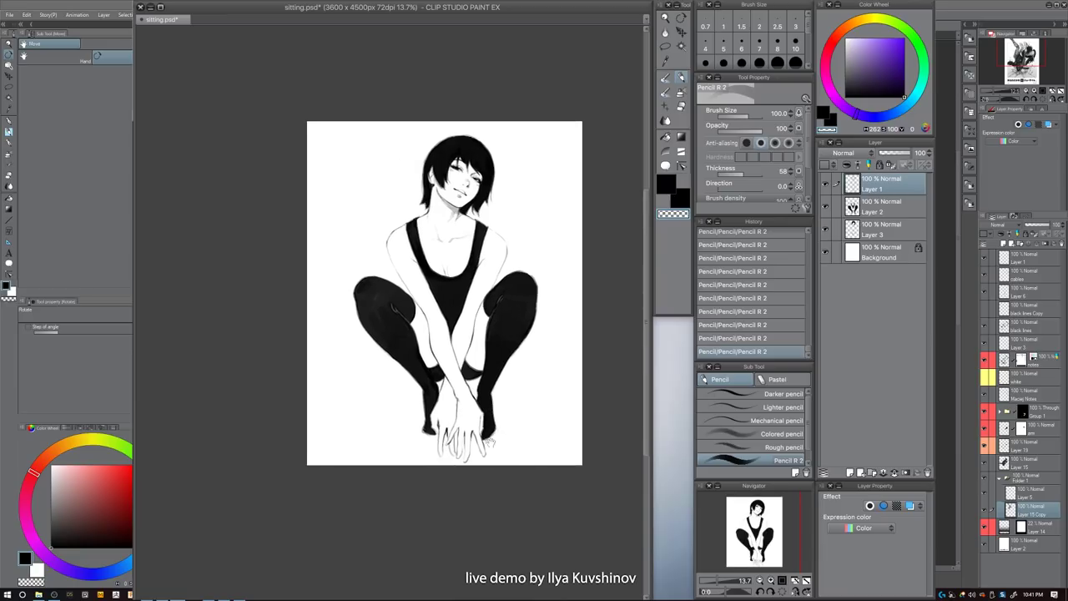
scroll(466, 431, "up", 2)
key("c")
left_click_drag(457, 435, 479, 418)
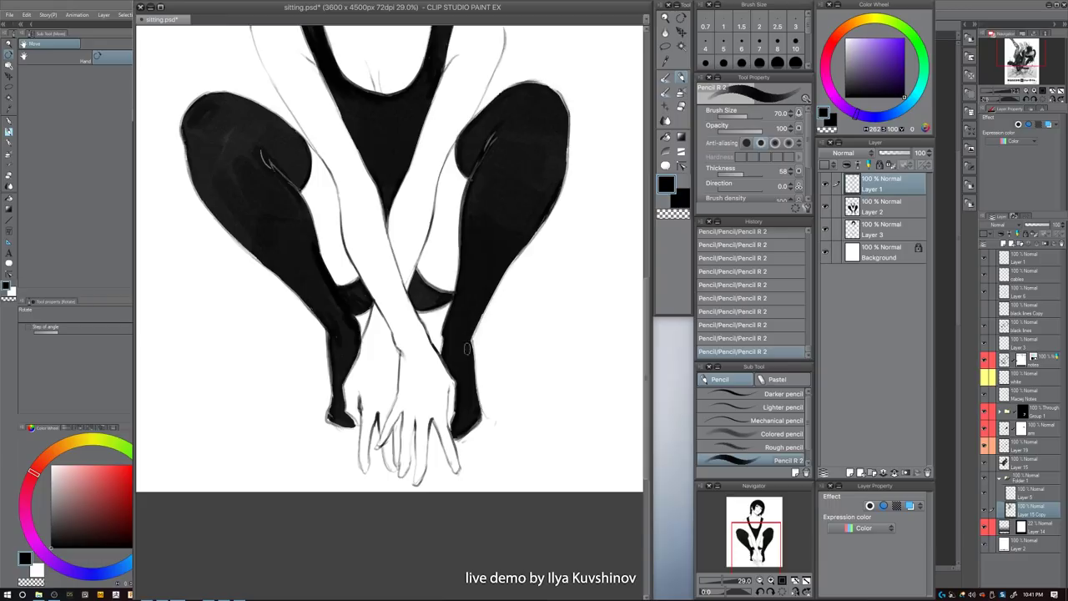
key("[")
mouse_move(342, 413)
left_mouse_down()
mouse_move(352, 422)
mouse_move(342, 393)
left_mouse_up()
key("[")
key("[")
left_click_drag(417, 346, 403, 412)
key("[")
key("[")
left_click_drag(374, 288, 374, 301)
key("]")
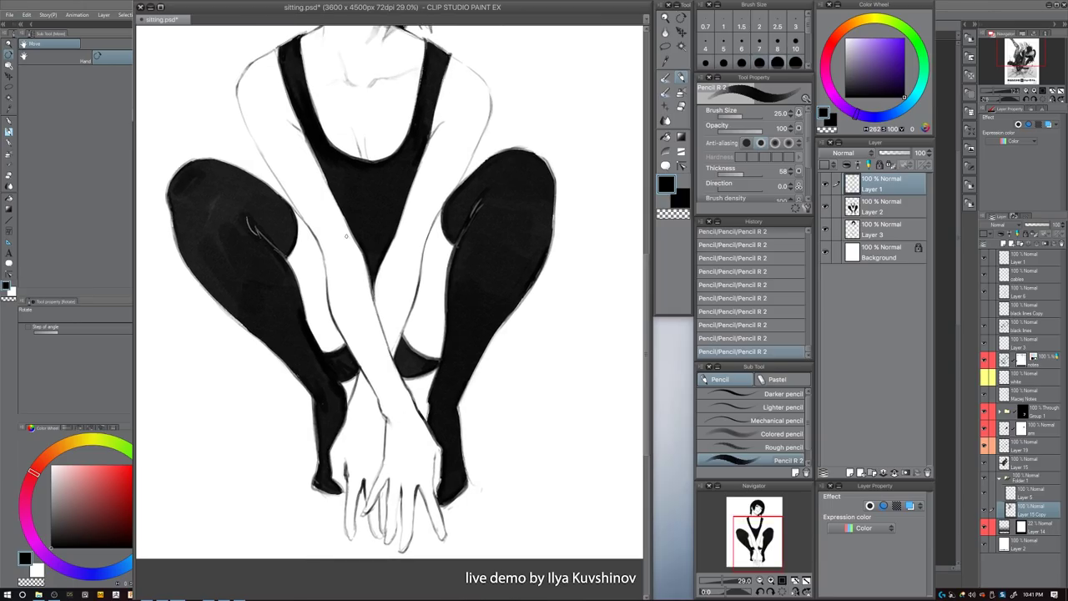
- Add a small pale grey shading mark on the left-hand forearm and trim it with the transparent colour at brush size 60
key("]")
key("]")
key("]")
key("]")
key("c")
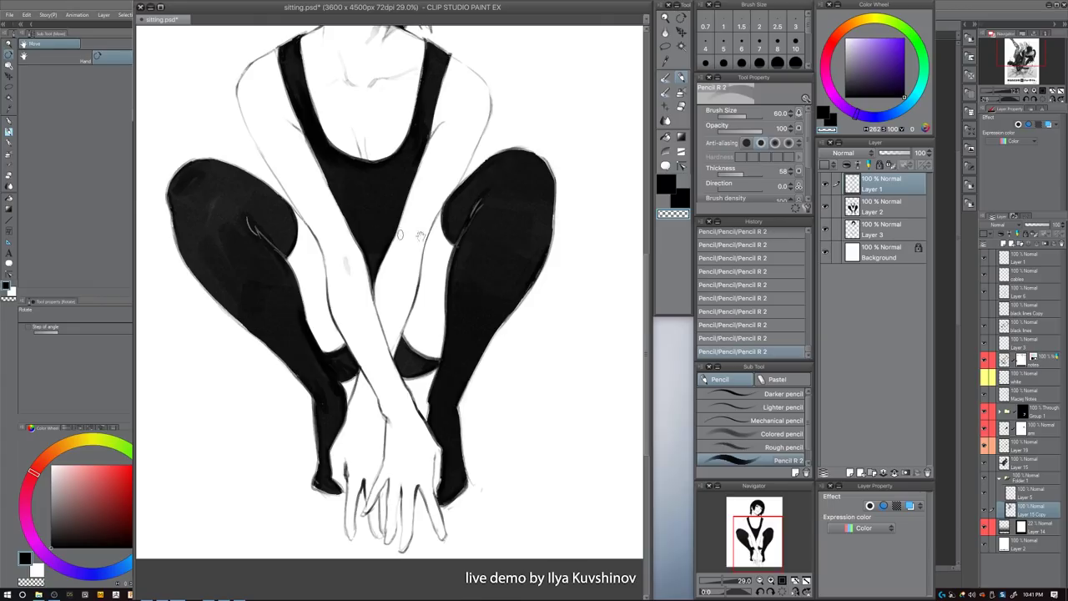
left_click_drag(479, 295, 452, 319)
mouse_move(481, 304)
left_mouse_down()
mouse_move(487, 279)
mouse_move(474, 258)
mouse_move(409, 271)
mouse_move(453, 278)
left_mouse_up()
key("c")
key("[")
key("[")
key("[")
left_click_drag(379, 199, 402, 251)
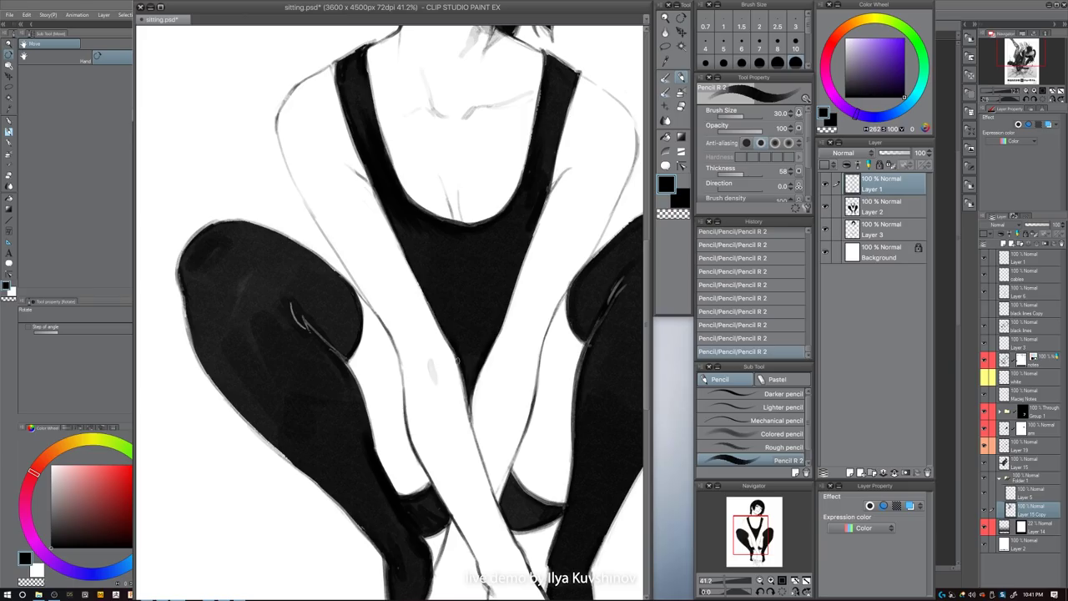
- Add a matching grey shading mark on the right-hand forearm at brush size 50 and trim it with the transparent colour at size 70
left_click_drag(492, 278, 442, 267)
key("]")
key("]")
key("]")
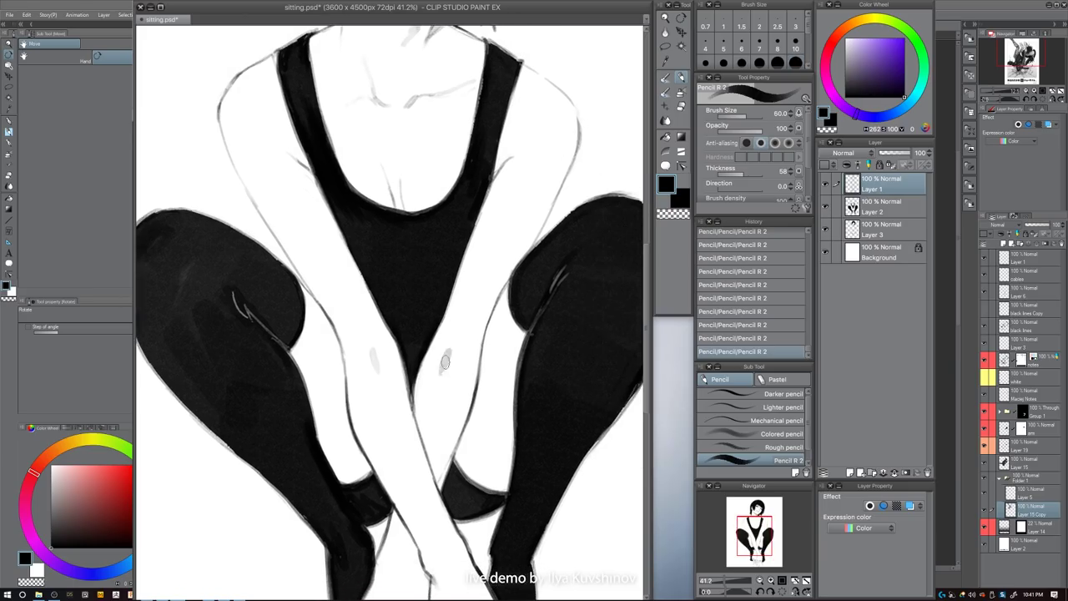
key("bracketright")
left_click_drag(475, 281, 460, 354)
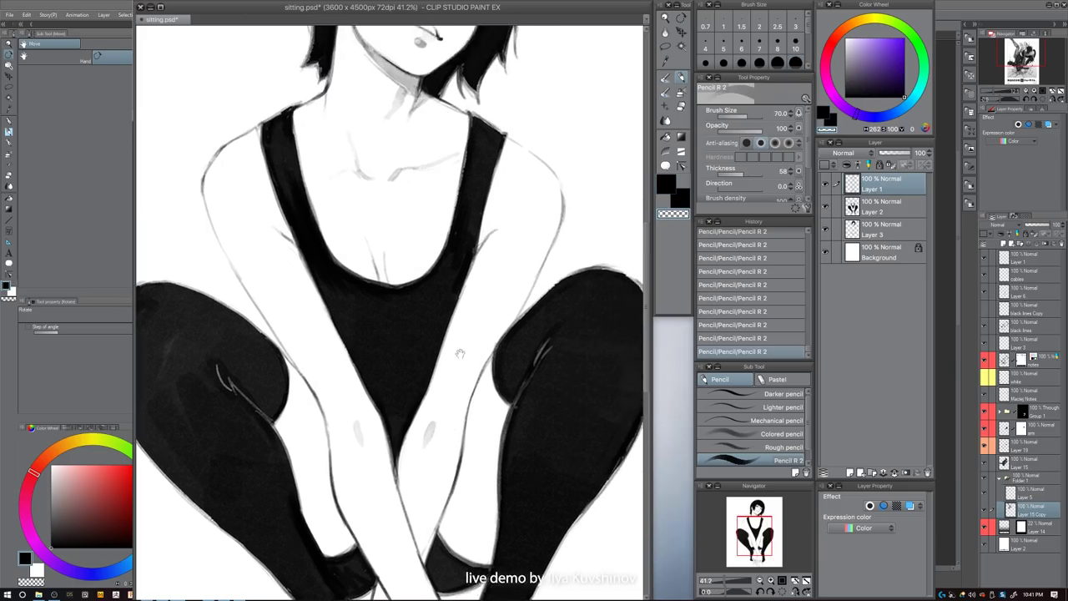
- Compare the latest chest touch-up above the cleavage by undoing and redoing it
key("bracketleft")
key("ctrl+z")
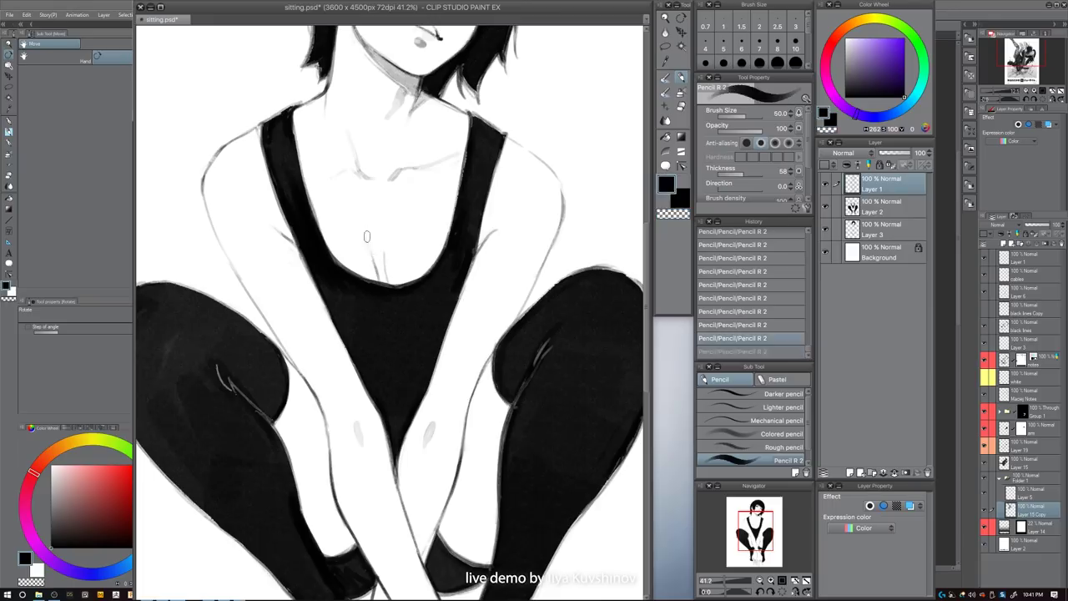
key("ctrl+y")
key("ctrl+z")
key("bracketright")
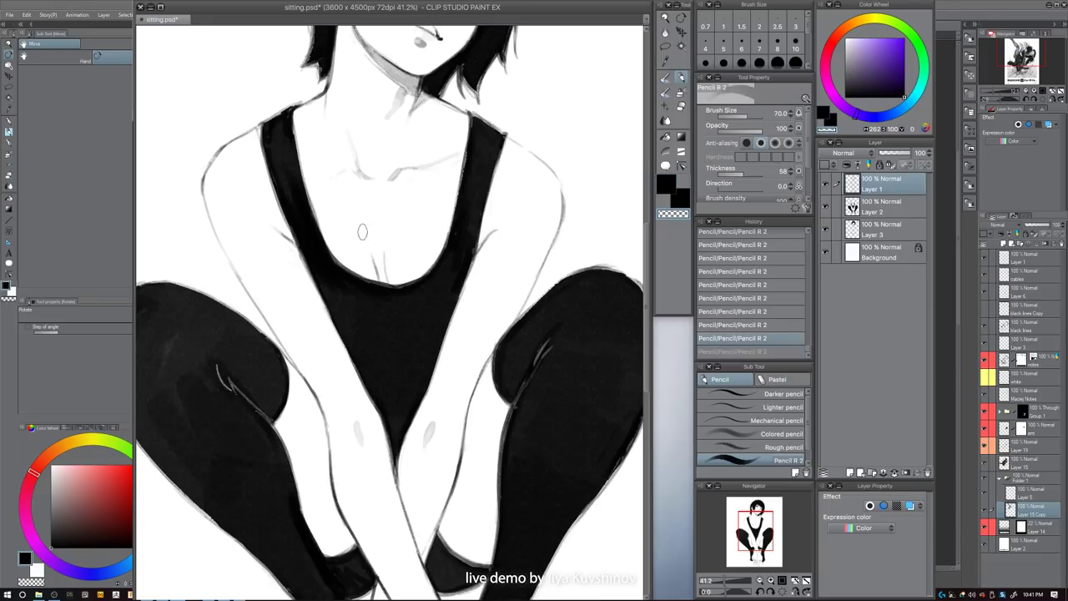
key("ctrl+y")
- Touch up the left-hand collarbone line in black at brush size 40, and reduce the brush size to 25
left_click_drag(369, 192, 377, 240)
key("bracketleft")
key("bracketleft")
key("bracketleft")
key("x")
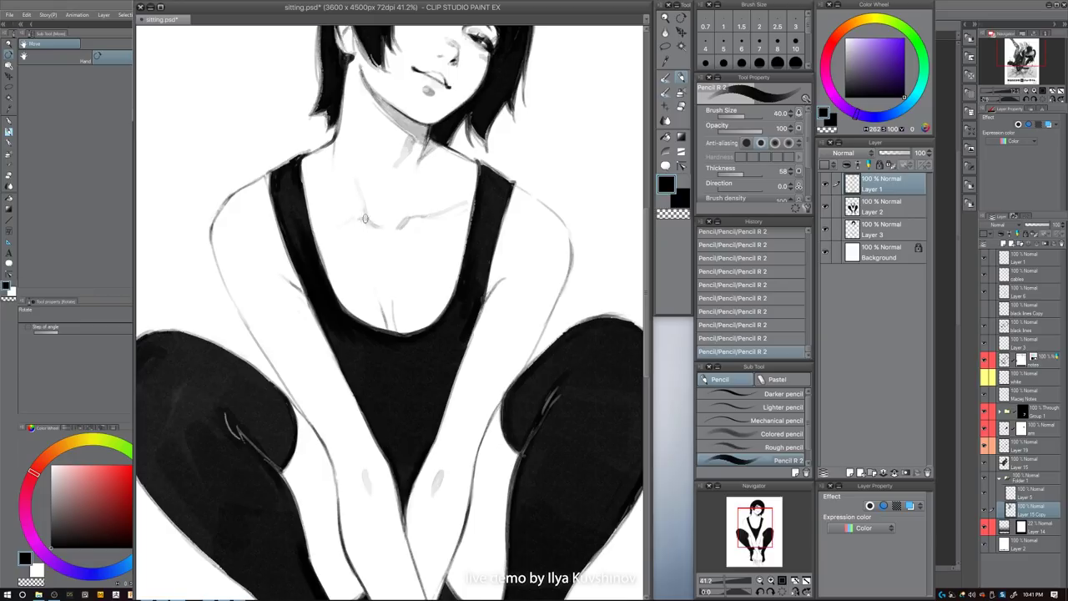
scroll(368, 219, "up", 3)
key("bracketleft")
key("bracketleft")
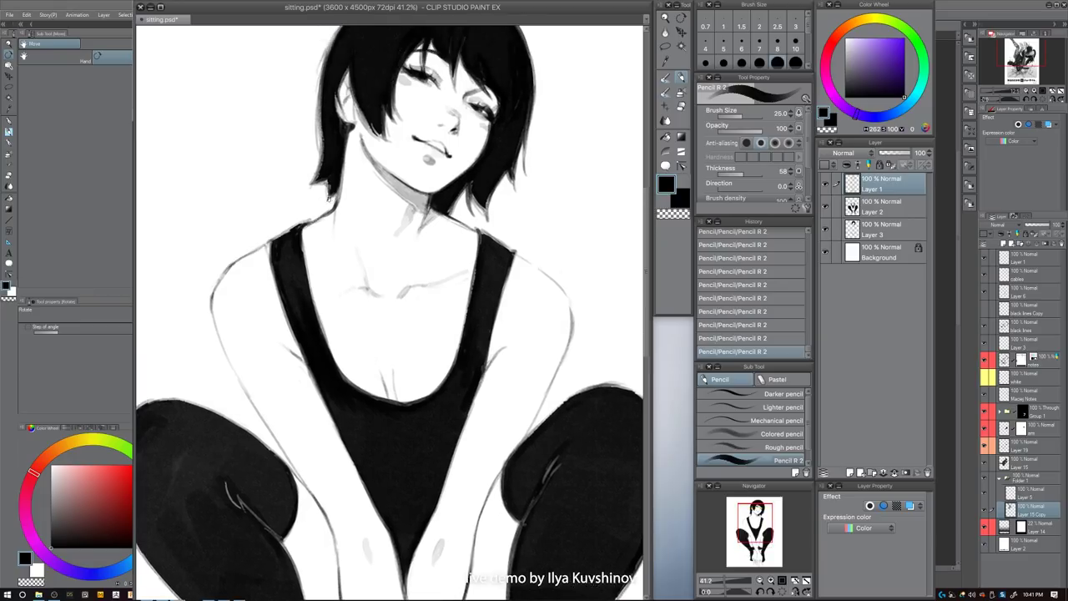
- Refine the neck's left-hand contour below the hair at brush size 20, alternating the transparent colour and black
key("bracketleft")
key("c")
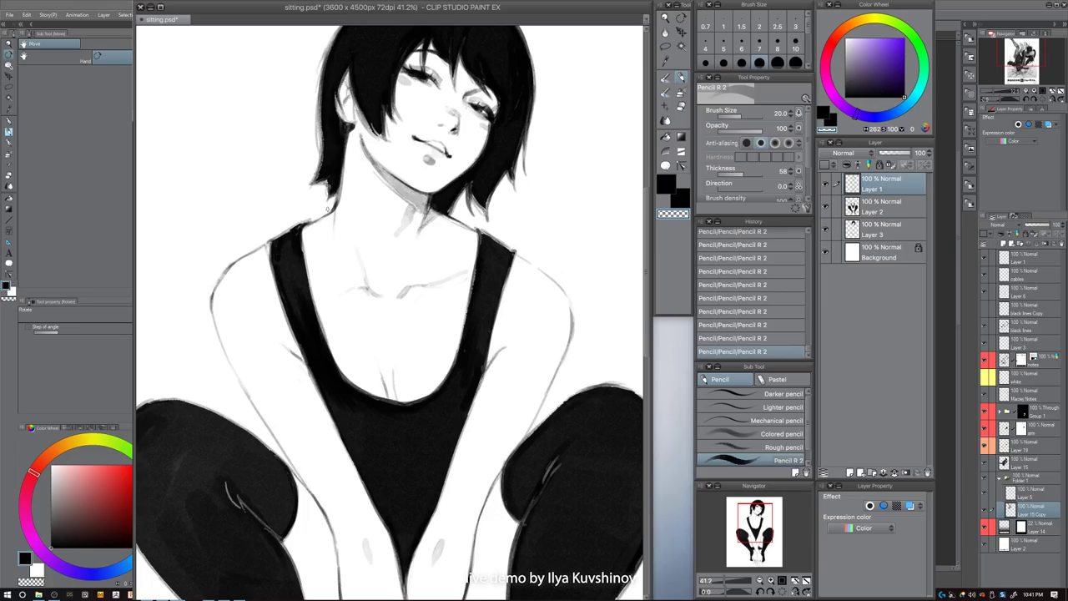
key("c")
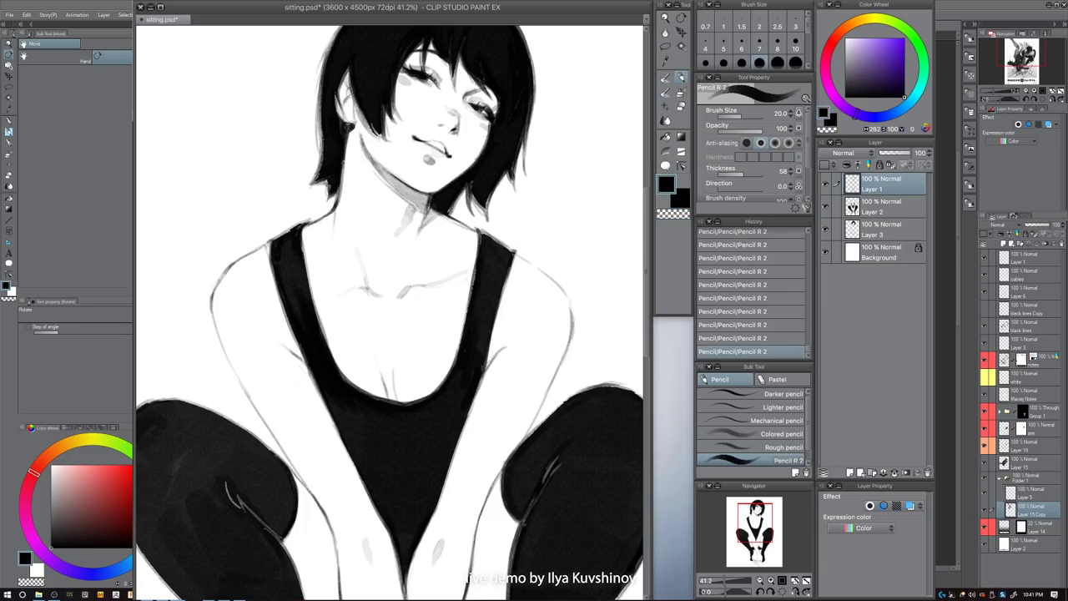
left_click_drag(343, 162, 339, 198)
left_click_drag(451, 140, 423, 229)
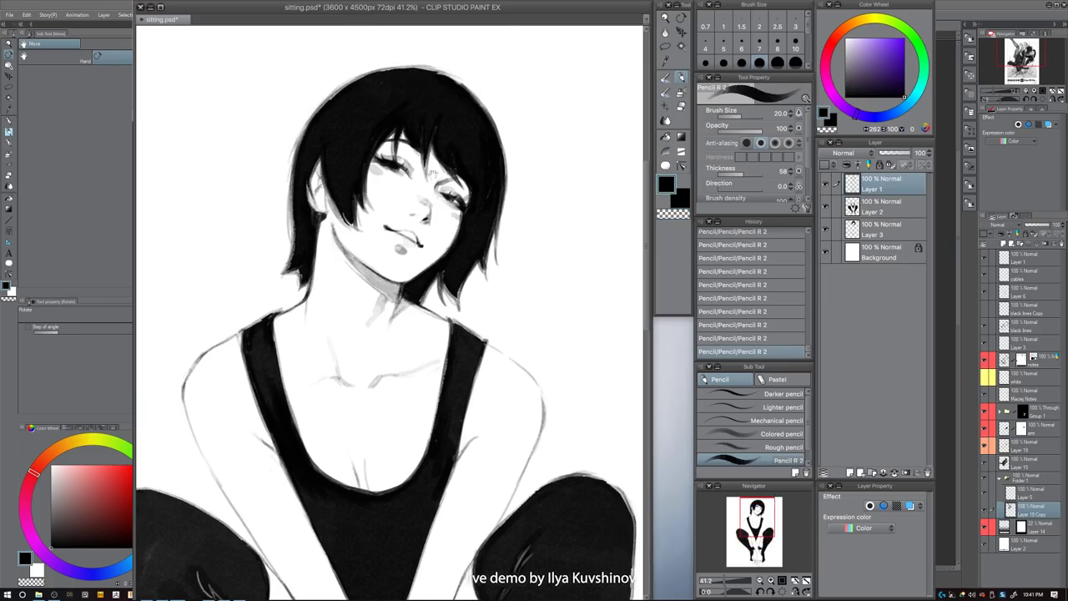
- Clean up the marks on the neck and collarbone with the transparent colour at brush size 25
key("bracketright")
key("bracketright")
key("bracketleft")
mouse_move(468, 302)
left_mouse_down()
mouse_move(409, 304)
mouse_move(506, 313)
left_mouse_up()
key("c")
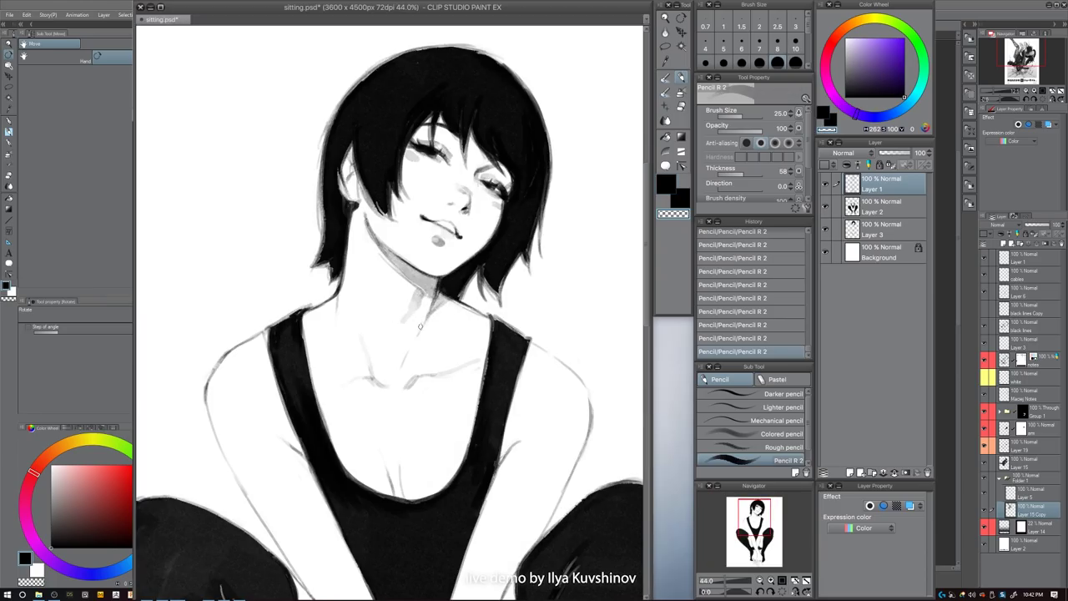
left_click_drag(561, 288, 527, 296)
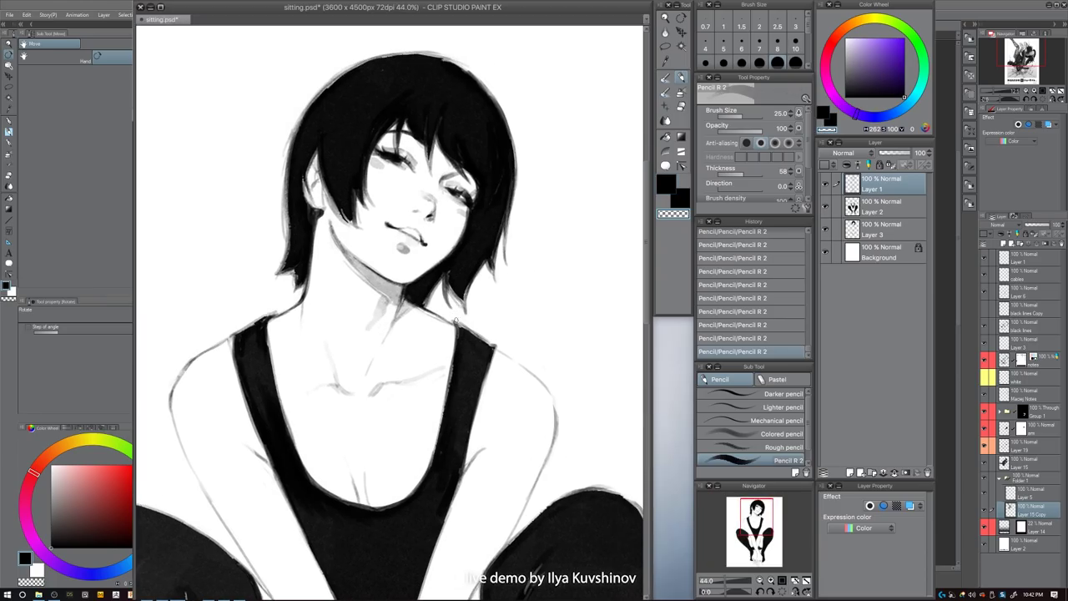
- Touch up the shoulder line between neck and right-hand strap in black at brush size 20, and raise the brush size to 30
key("c")
key("bracketleft")
mouse_move(462, 327)
left_mouse_down()
mouse_move(486, 341)
mouse_move(462, 332)
mouse_move(433, 353)
left_mouse_up()
key("bracketright")
key("bracketright")
scroll(524, 359, "down", 5)
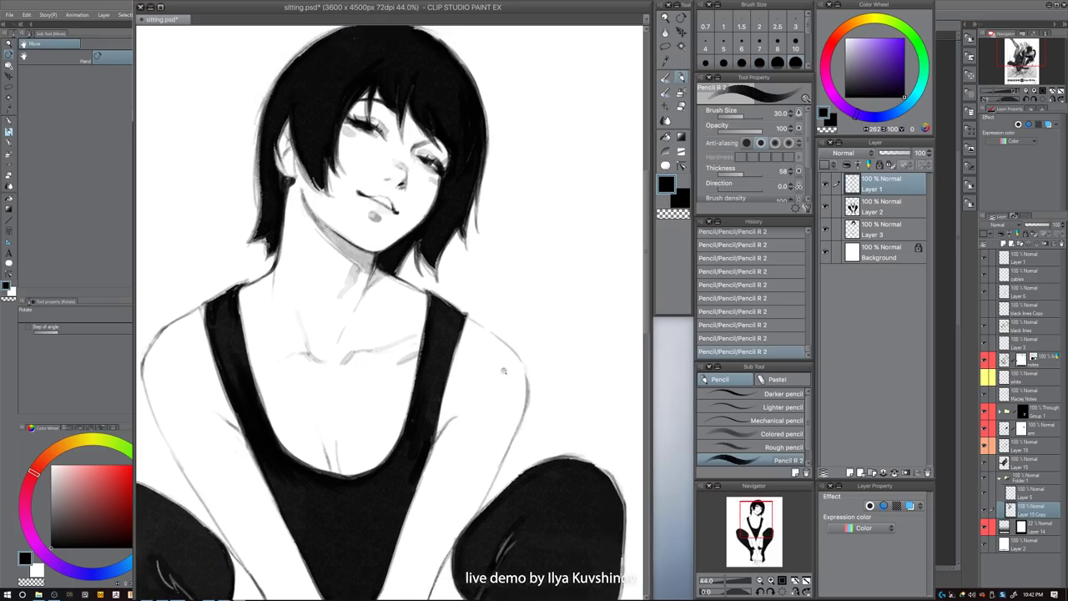
- Compare the latest right-hand shoulder touch-up by undoing and redoing it, and reduce the brush size to 20
left_click_drag(533, 374, 509, 331)
key("ctrl+z")
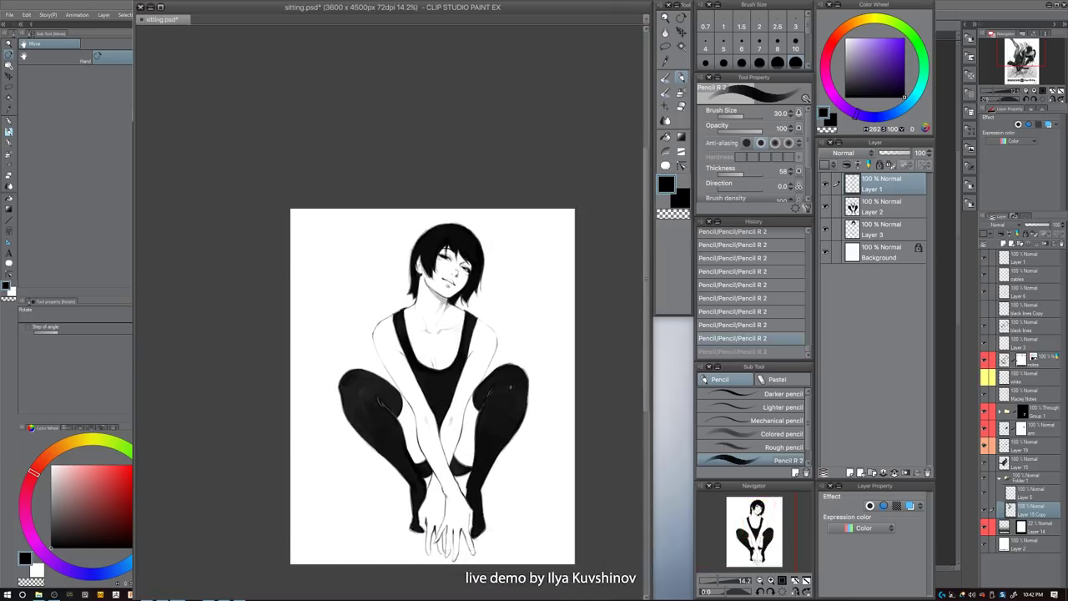
left_click_drag(504, 391, 485, 368)
scroll(484, 367, "up", 4)
key("bracketleft")
key("bracketleft")
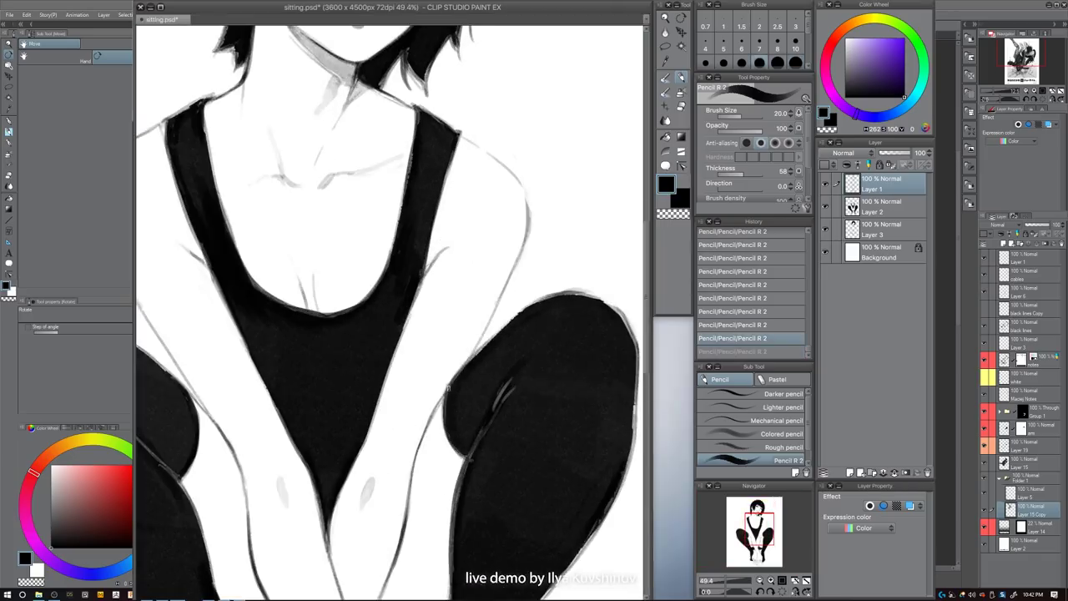
key("ctrl+y")
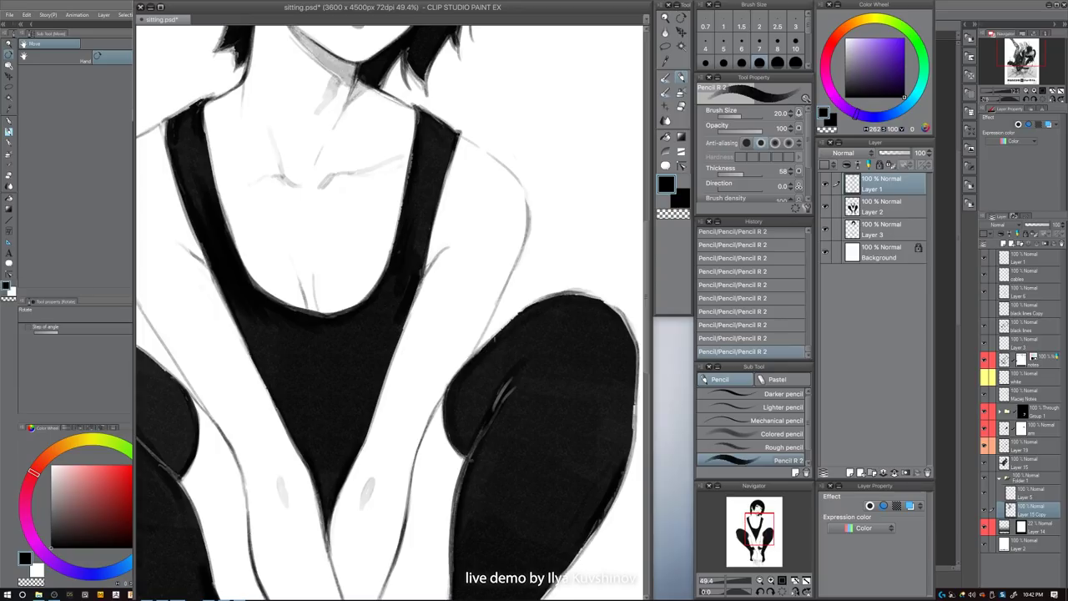
- Thin the left-hand upper arm outline with the transparent colour, reducing the brush size from 17 to 13
scroll(518, 314, "down", 5)
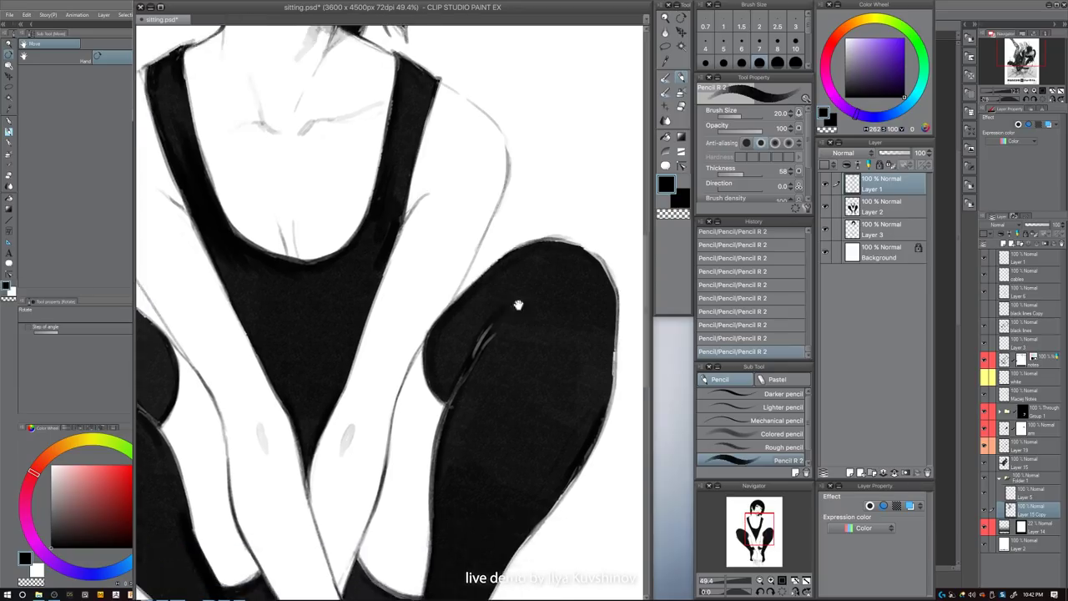
scroll(518, 352, "up", 4)
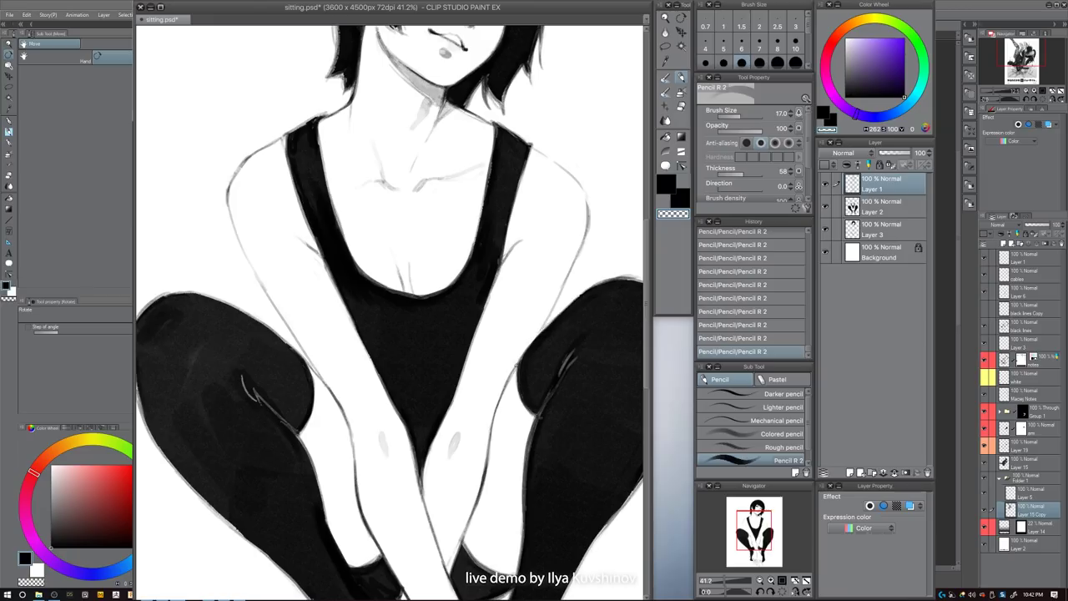
key("c")
key("c")
key("bracketleft")
mouse_move(528, 390)
left_mouse_down()
mouse_move(481, 381)
mouse_move(503, 388)
left_mouse_up()
key("bracketleft")
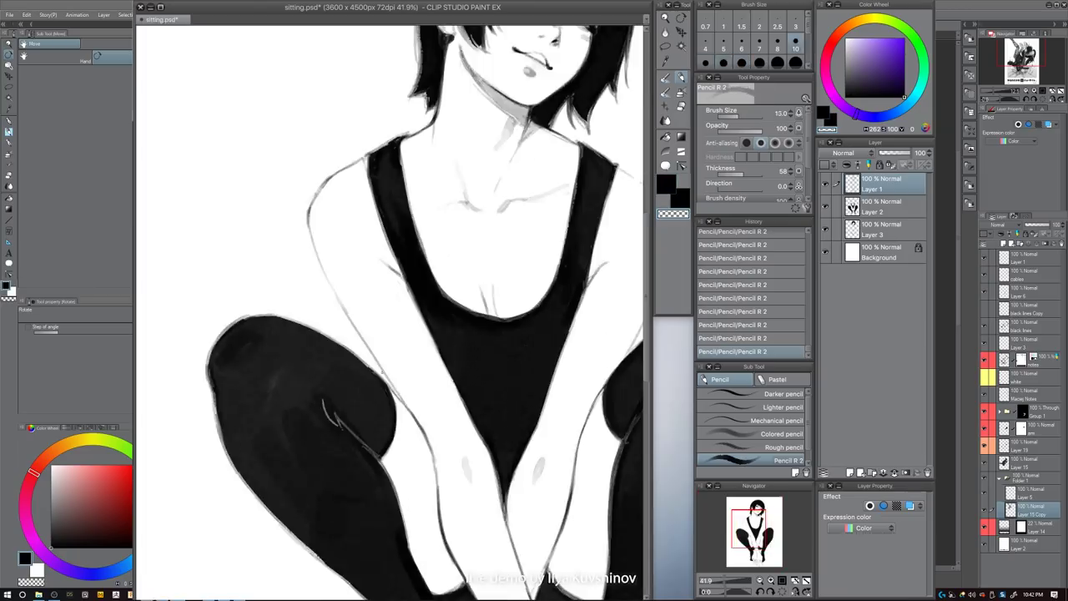
- Refine the left-hand shoulder and upper arm outline in black, varying the brush size between 8 and 15
key("c")
key("bracketleft")
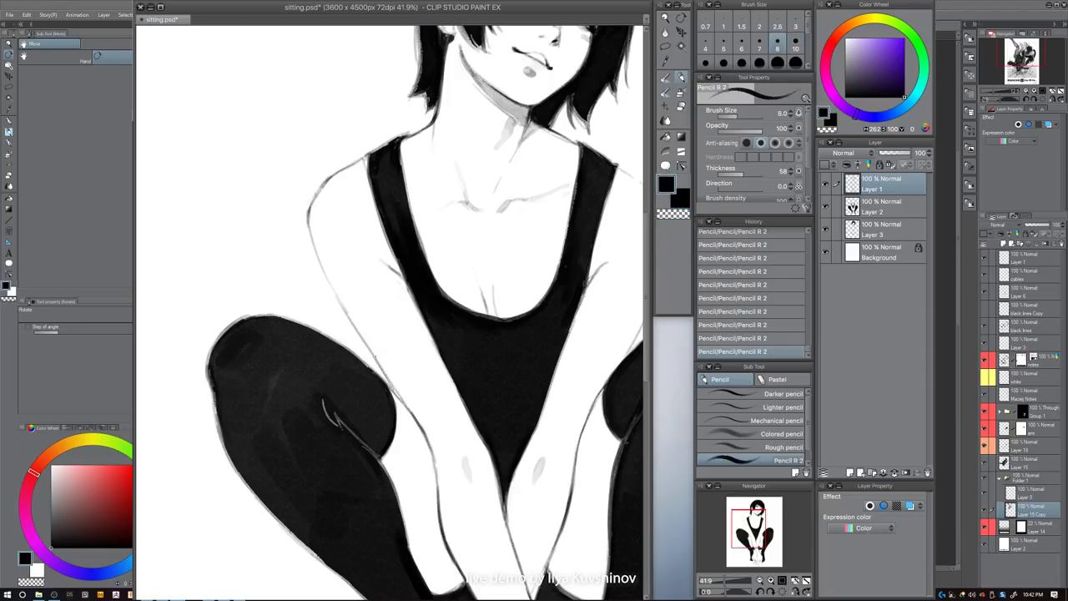
key("bracketright")
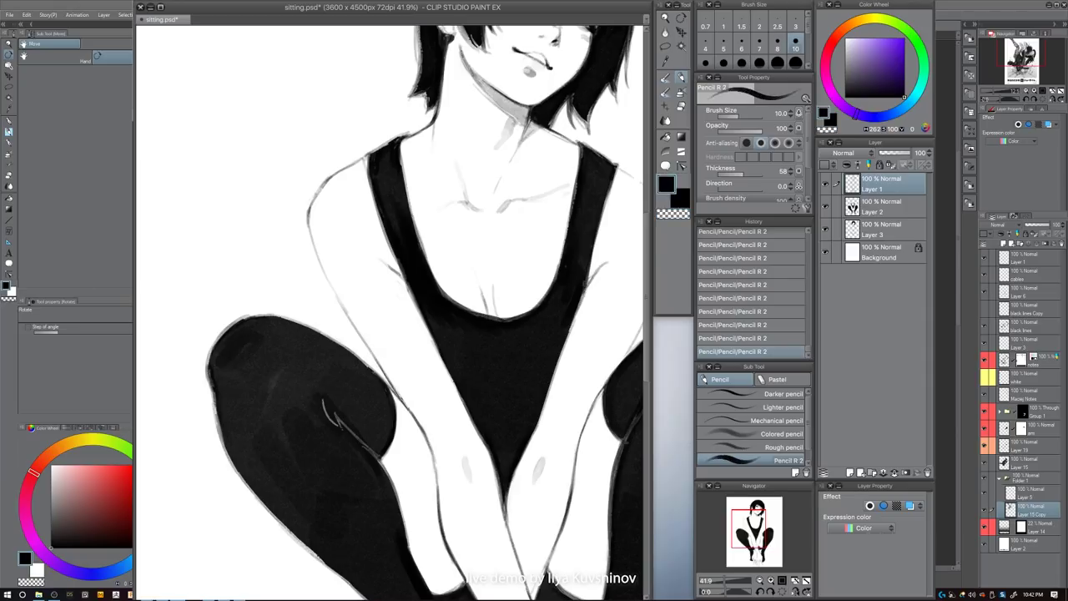
left_click_drag(409, 286, 425, 347)
key("bracketright")
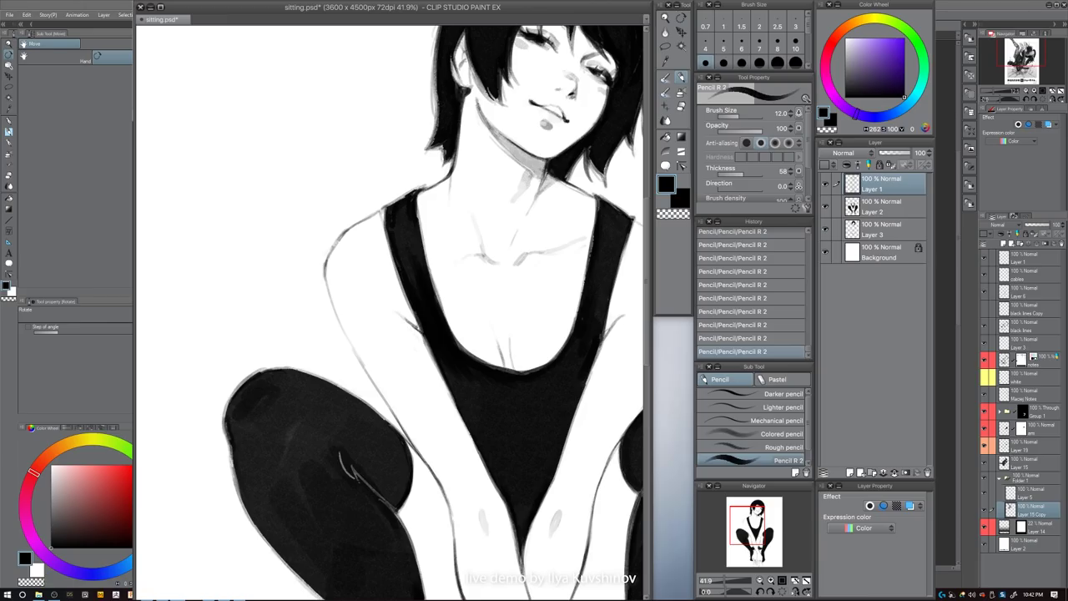
key("bracketright")
left_click_drag(437, 343, 442, 375)
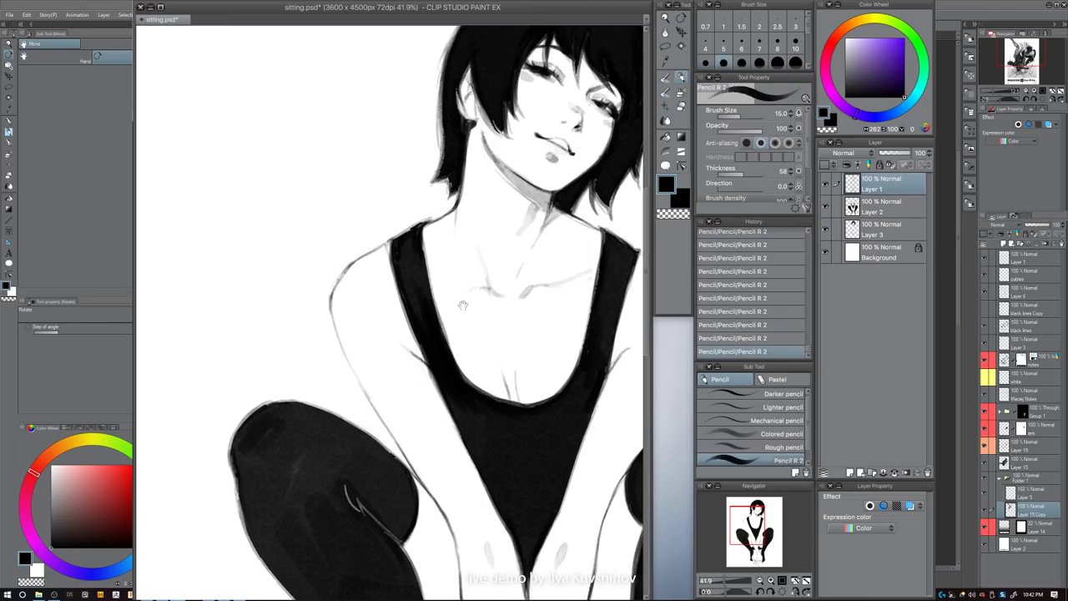
key("bracketleft")
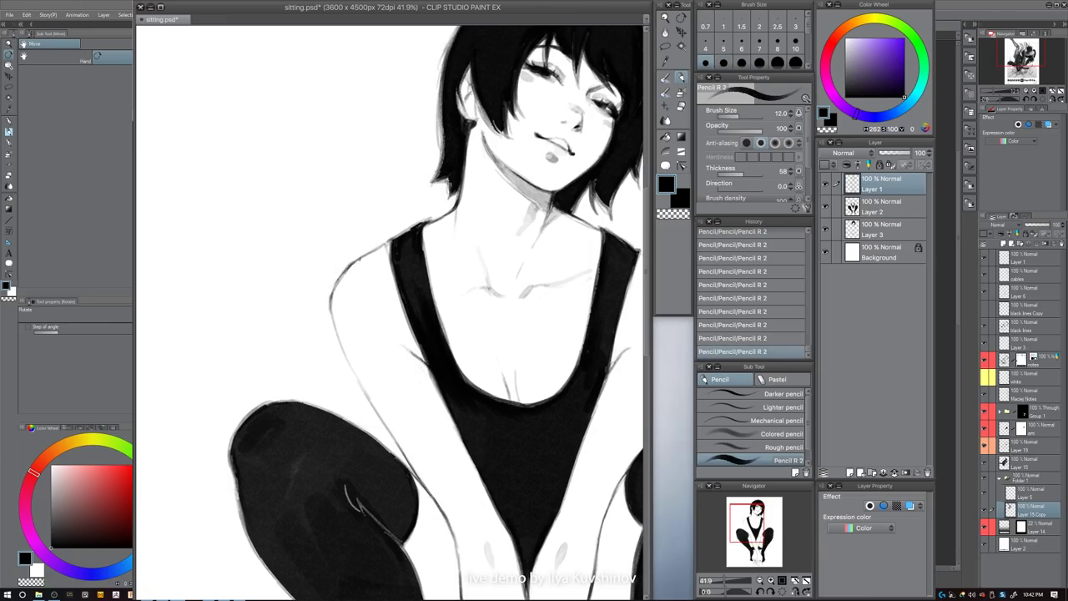
key("bracketright")
left_click_drag(510, 247, 446, 252)
left_click_drag(536, 288, 426, 286)
- Examine the face and hair up close and the whole figure for remaining flaws
scroll(428, 162, "up", 6)
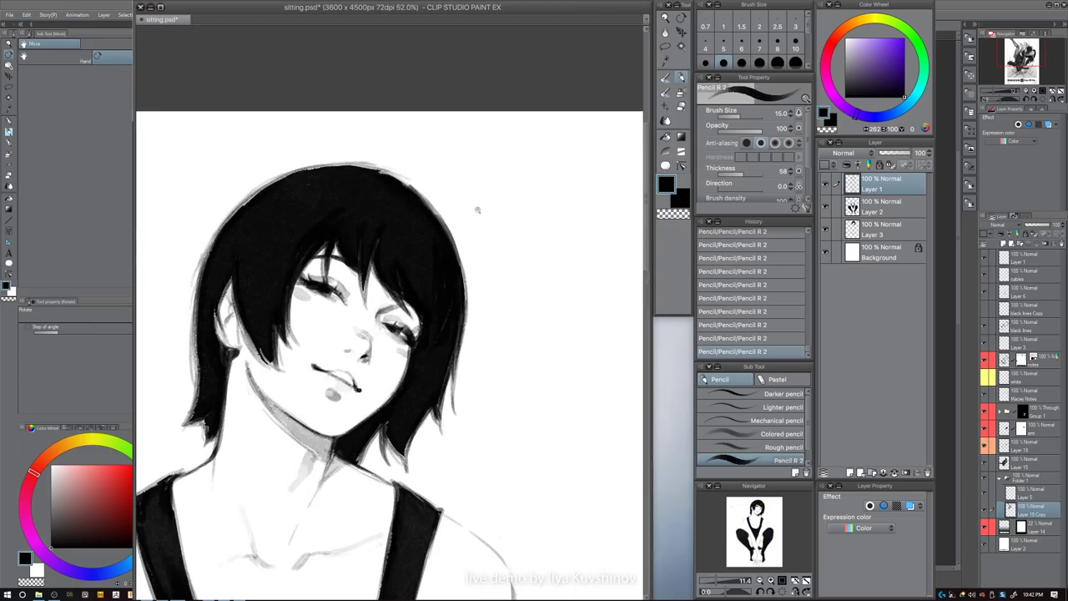
key("bracketright")
key("bracketleft")
key("bracketleft")
left_click_drag(370, 253, 394, 311)
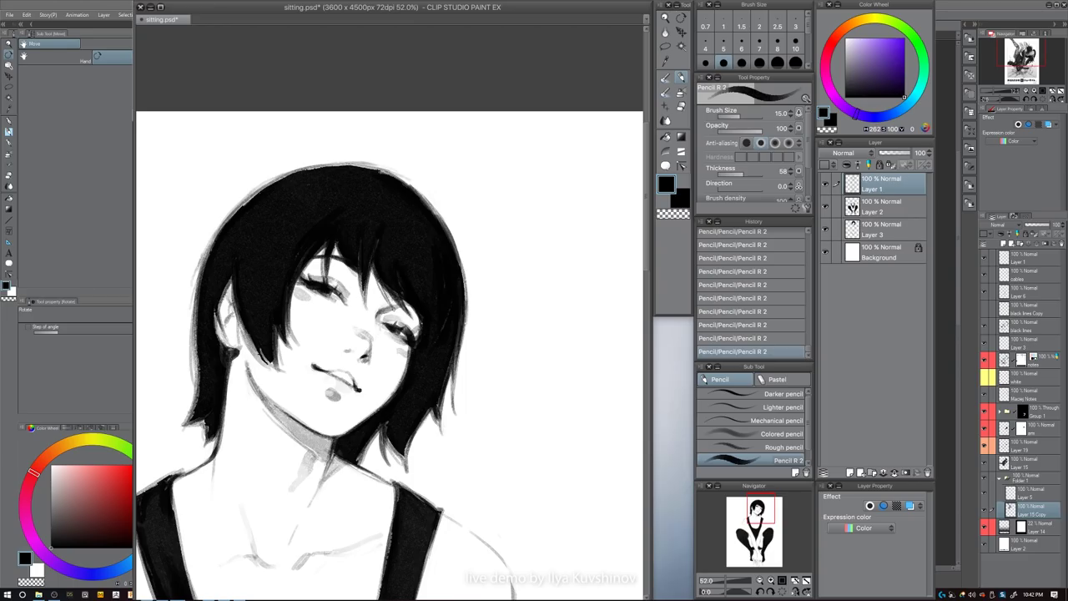
scroll(410, 324, "down", 4)
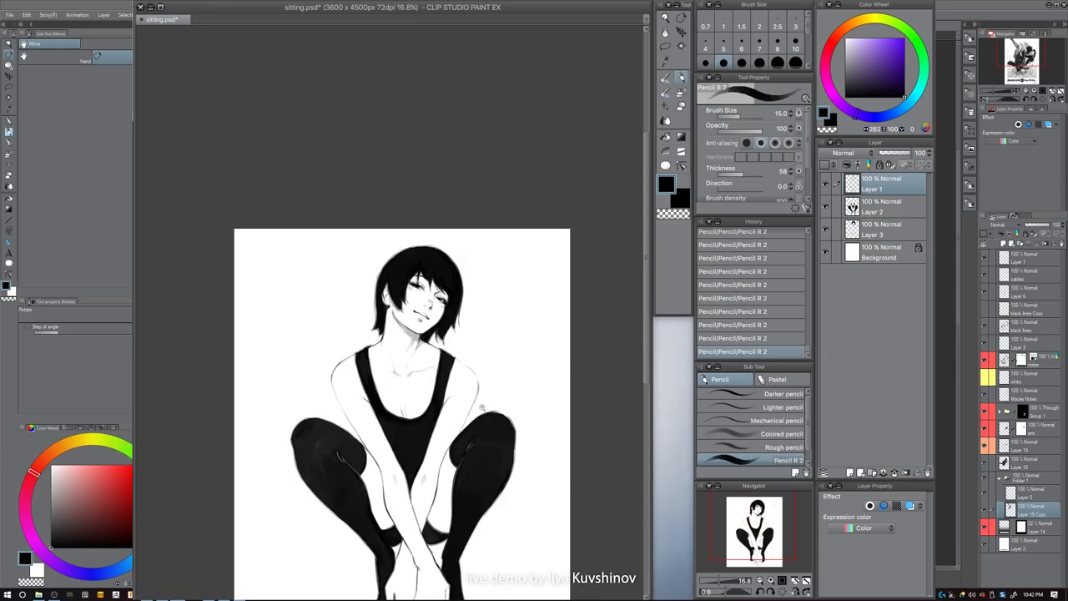
- On Layer 2, lighten the two dark fabric patches behind the crossed forearms using Pencil R 2 in transparent colour at brush size 70
scroll(448, 512, "up", 4)
key("bracketright")
key("bracketright")
key("bracketright")
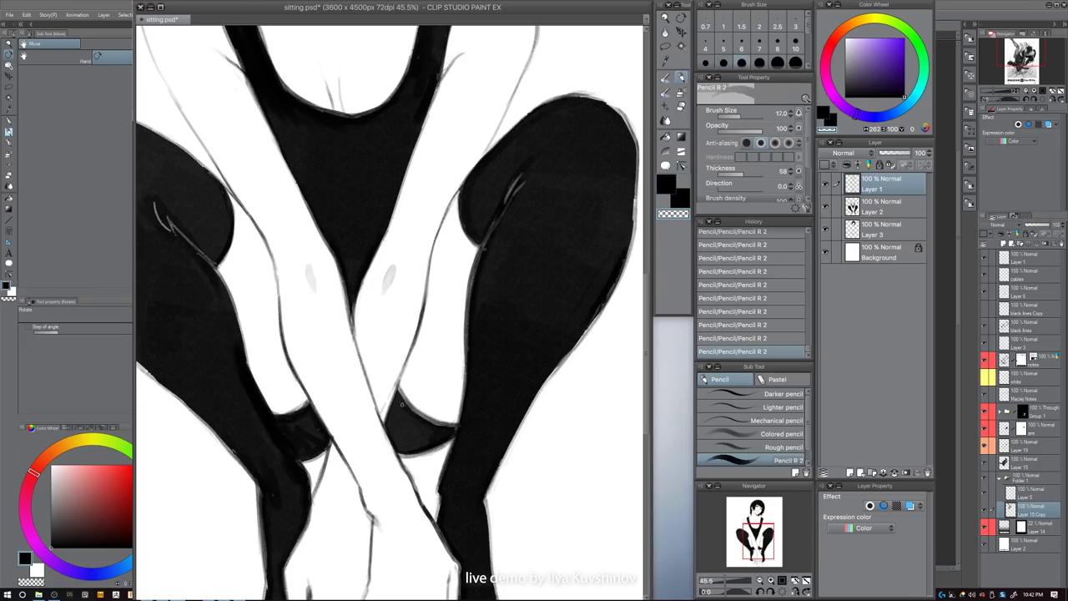
key("bracketright")
key("bracketright")
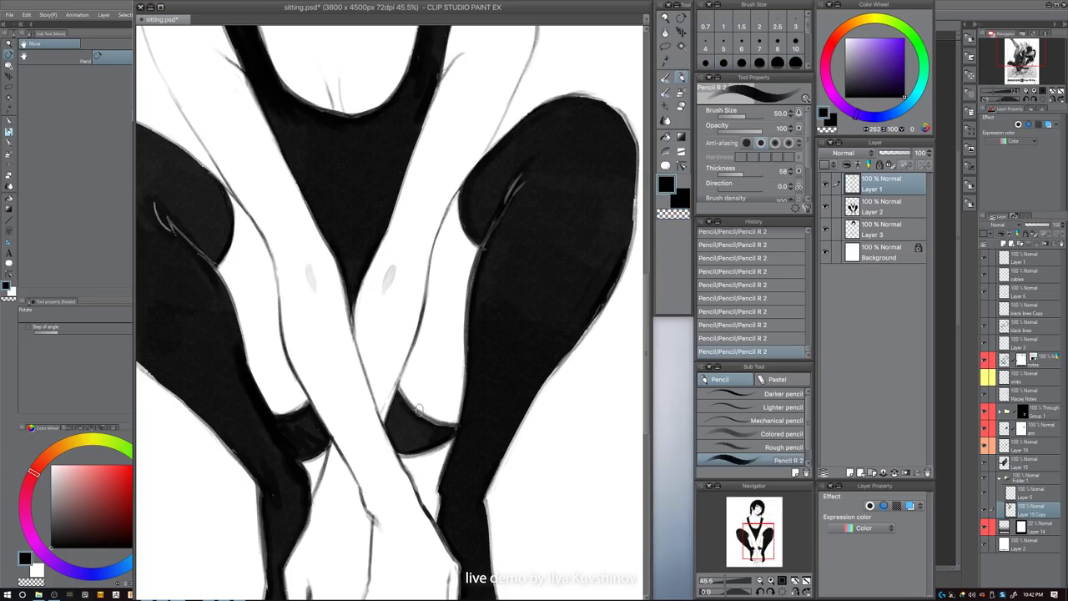
left_click(872, 208)
key("bracketright")
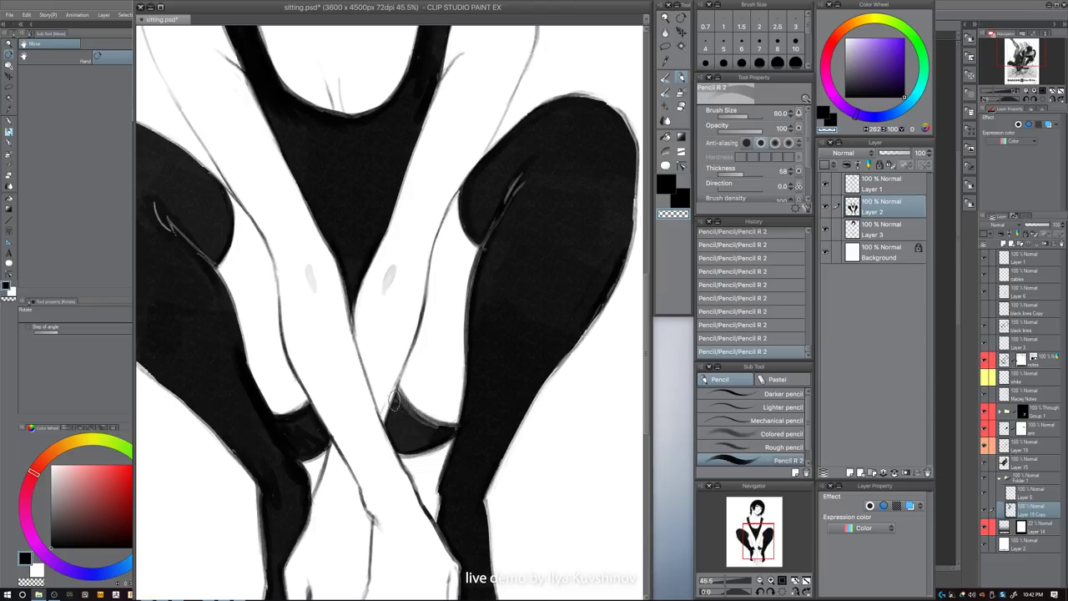
key("bracketright")
key("bracketright")
key("bracketleft")
left_click_drag(441, 437, 452, 427)
left_click_drag(294, 416, 279, 419)
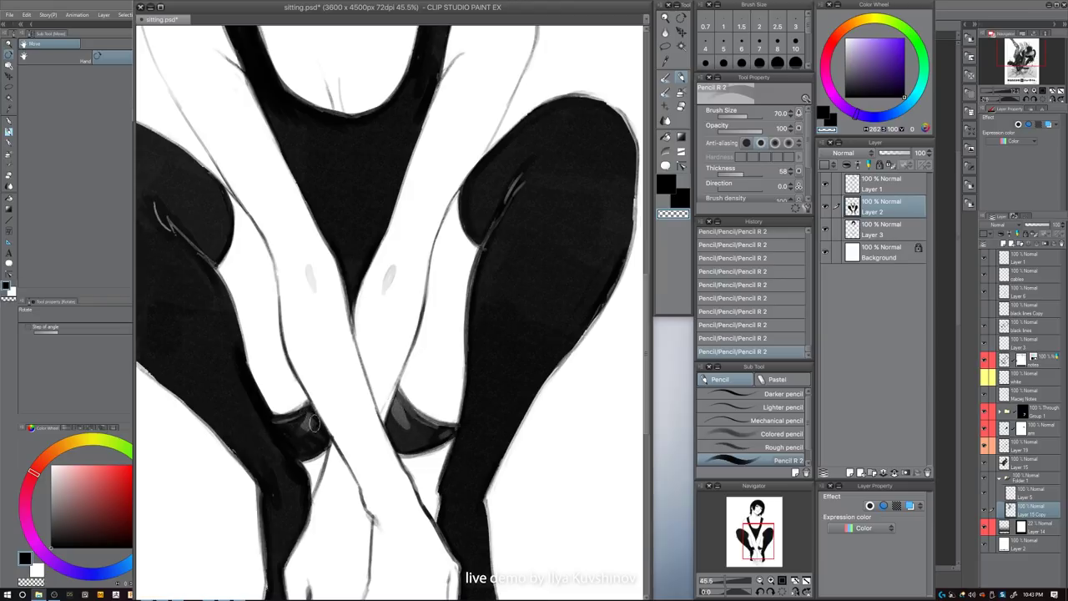
- Lighten both fabric patches further to mid-grey with the transparent pencil at brush size 100
left_click_drag(490, 336, 538, 334)
left_click_drag(455, 365, 365, 386)
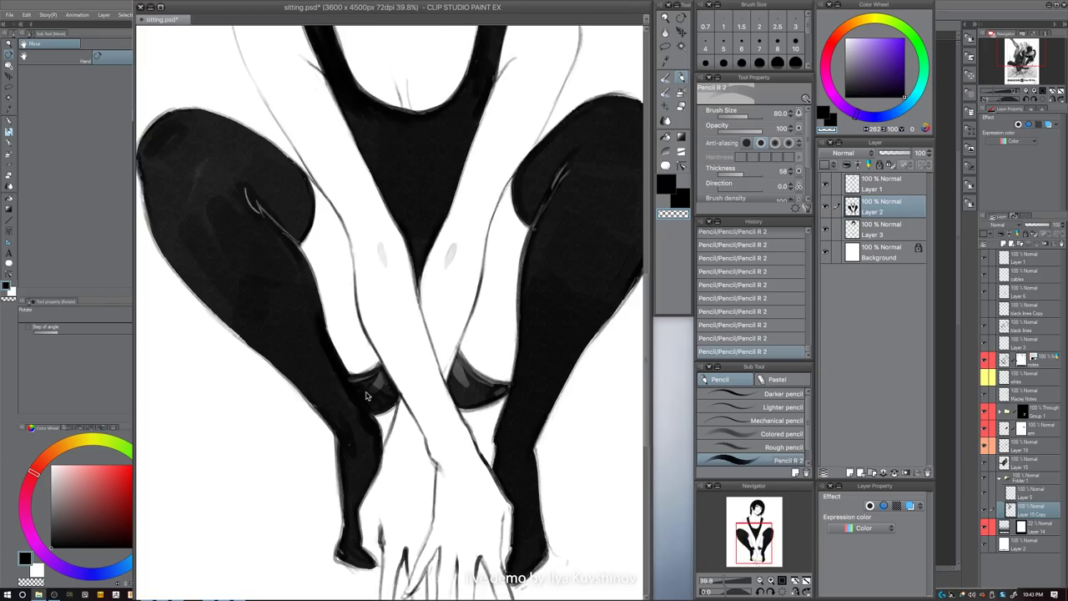
key("bracketright")
key("bracketright")
key("bracketright")
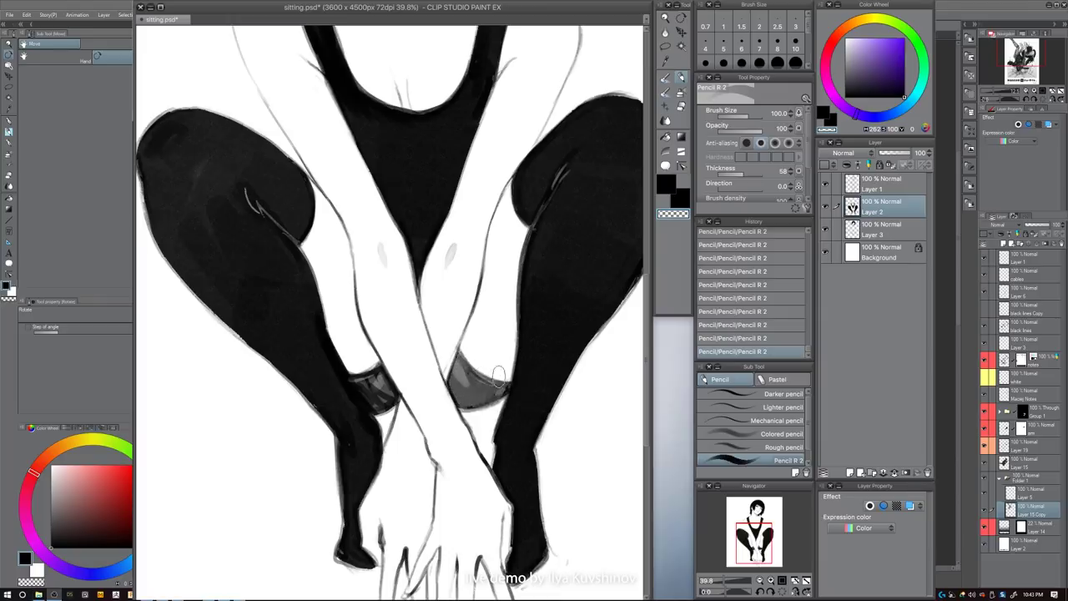
scroll(492, 346, "down", 5)
scroll(451, 355, "up", 6)
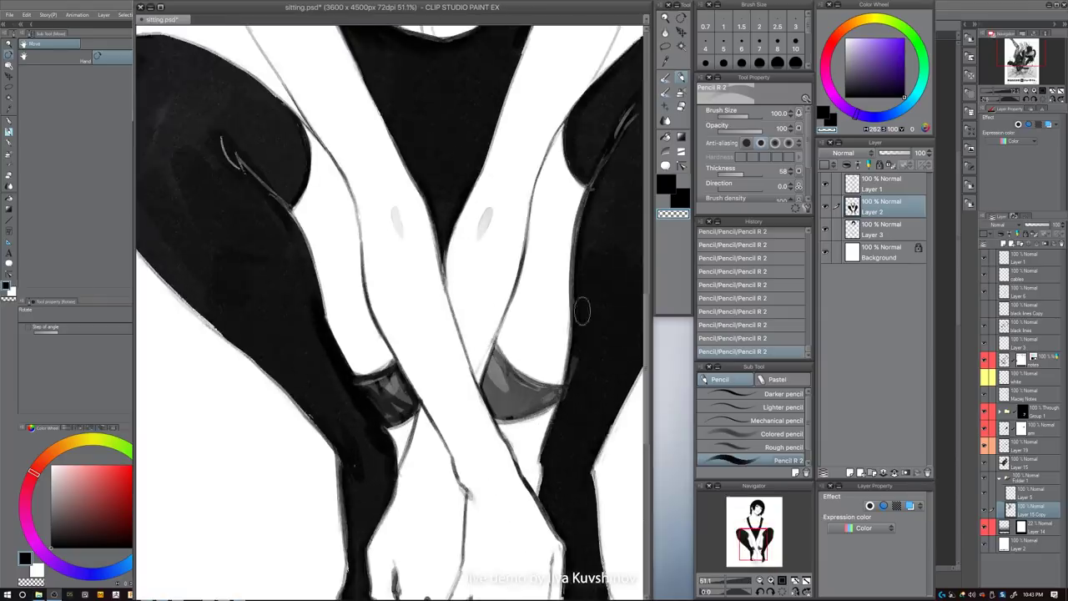
left_click(843, 230)
left_click(825, 229)
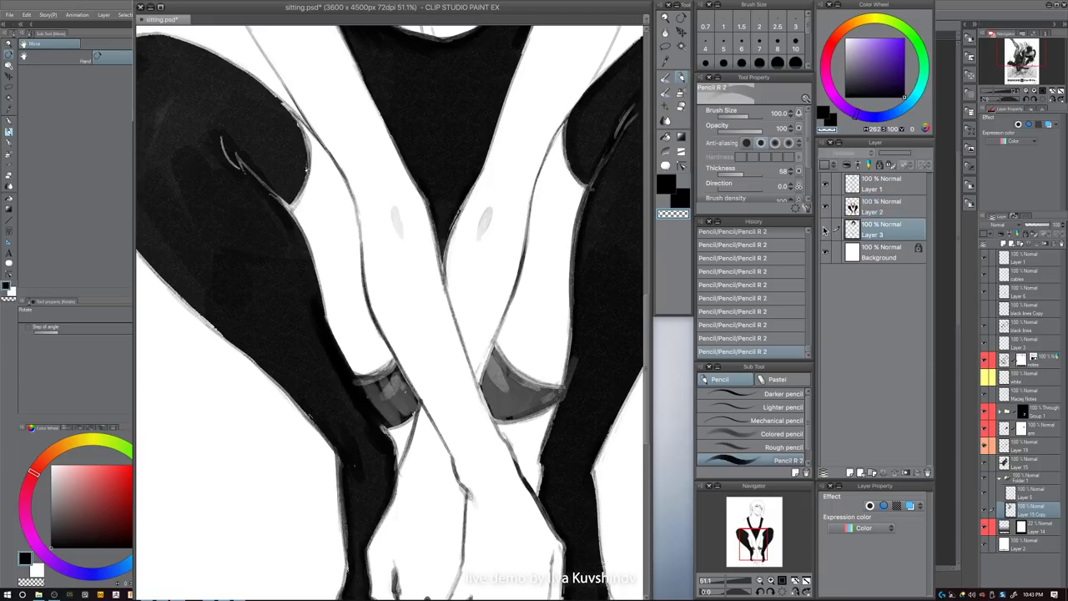
left_click(825, 230)
key("c")
key("bracketleft")
key("bracketleft")
key("bracketleft")
key("bracketleft")
left_click_drag(370, 387, 399, 399)
key("ctrl+z")
key("c")
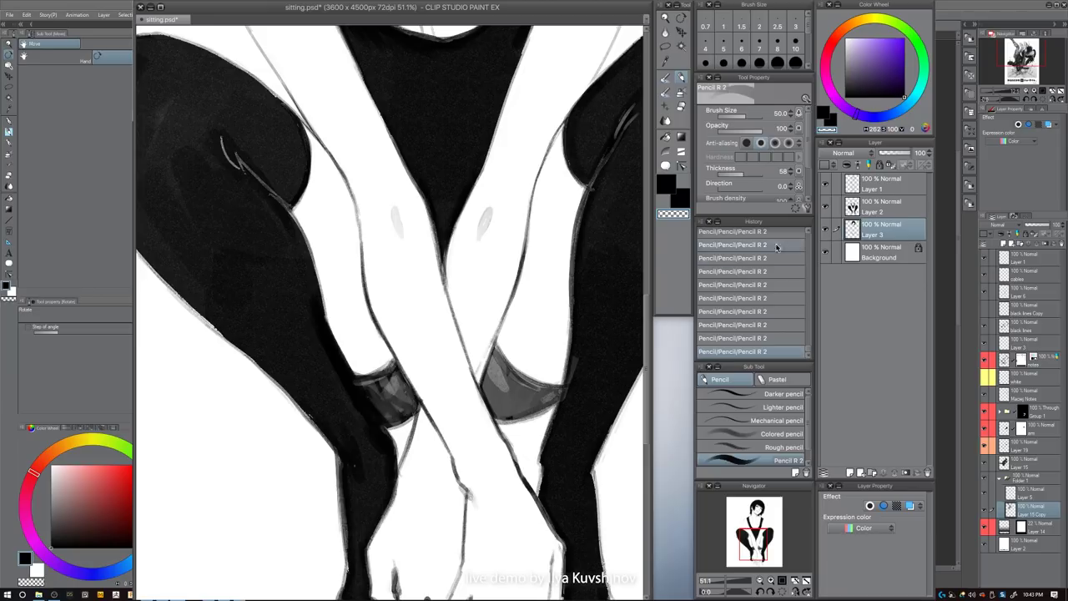
- On Layer 2, shade the right fabric patch beside the forearm with soft black pencil strokes
left_click(858, 209)
key("c")
left_click_drag(487, 385, 493, 404)
key("]")
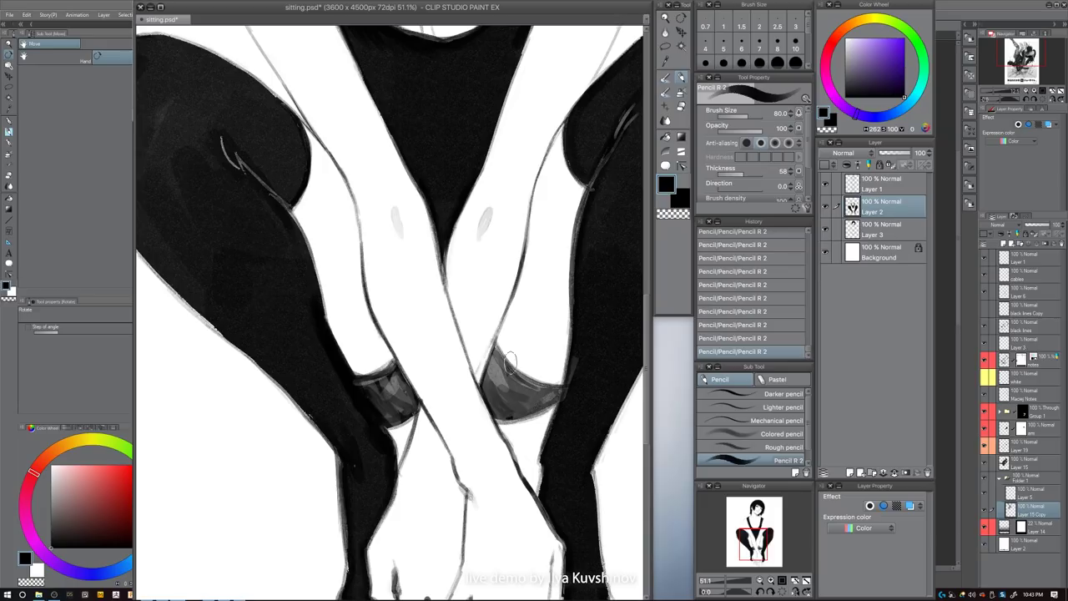
- Draw fine contour and fold lines along the upper hem of the right fabric patch at brush size 15
key("bracketleft")
key("bracketleft")
key("bracketleft")
key("bracketleft")
key("bracketleft")
key("bracketleft")
key("bracketleft")
key("bracketleft")
key("bracketleft")
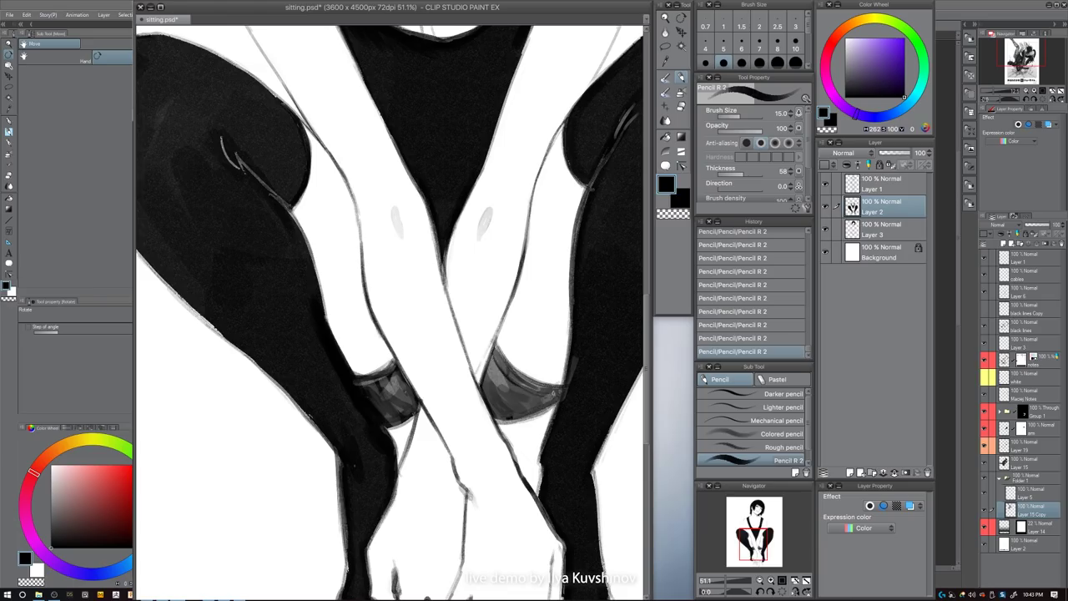
left_click_drag(559, 320, 550, 300)
left_click_drag(487, 313, 473, 353)
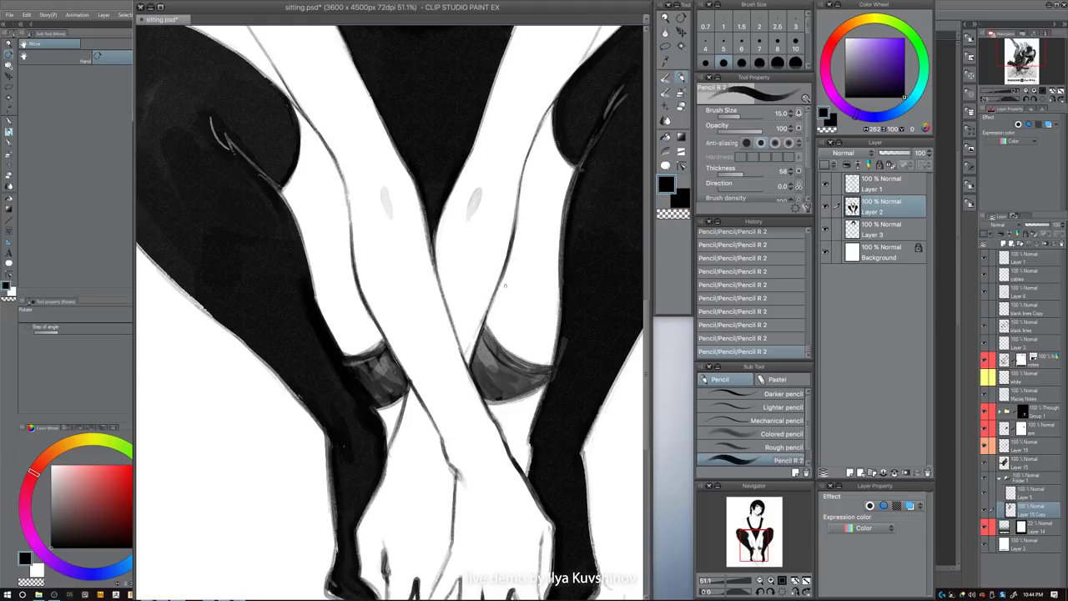
- Darken the inside of the right fabric patch with broad black pencil strokes at brush size 70 to 80
scroll(547, 302, "down", 5)
left_click_drag(594, 320, 560, 306)
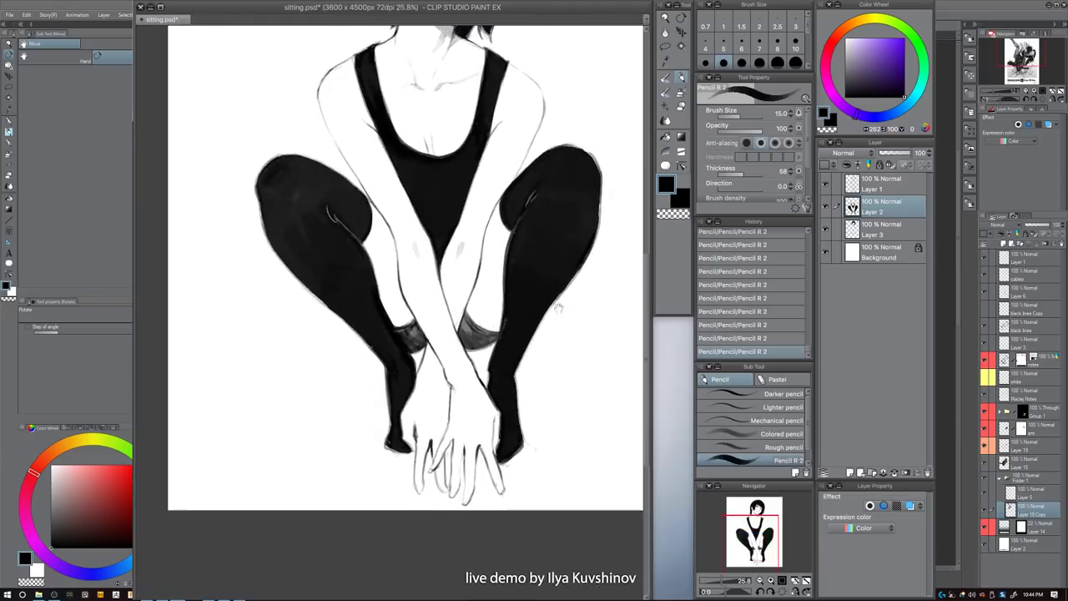
scroll(541, 318, "down", 2)
scroll(458, 336, "up", 5)
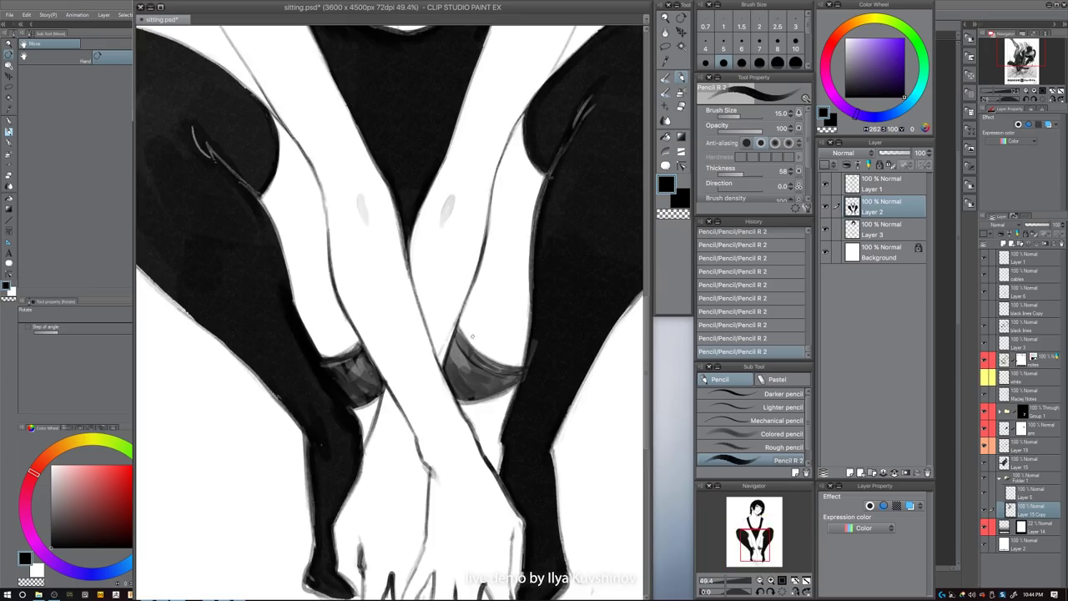
key("bracketright")
key("bracketright")
key("bracketright")
key("bracketright")
key("bracketright")
key("bracketright")
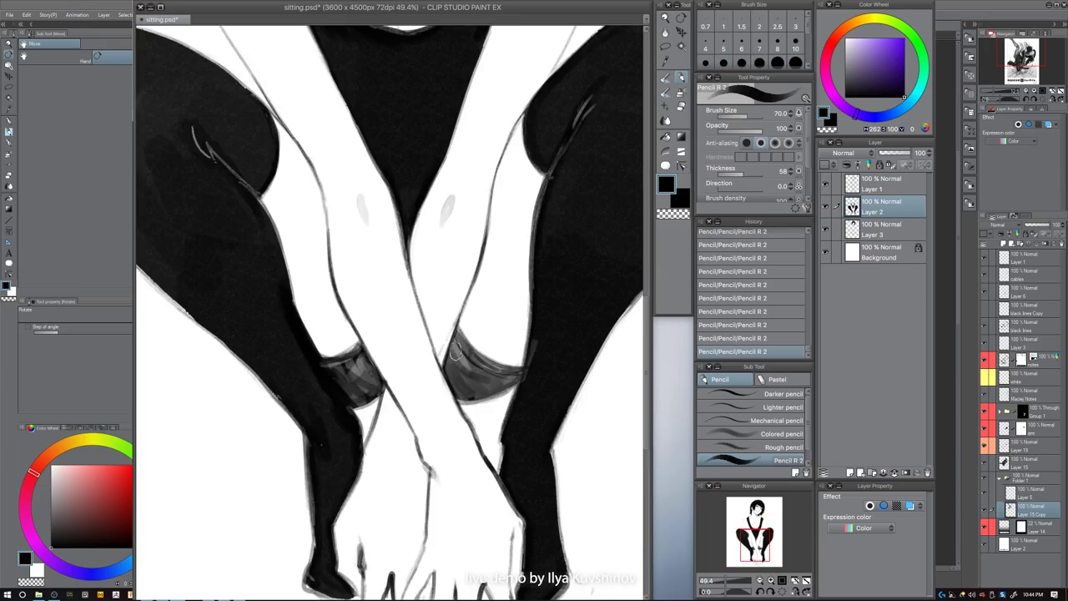
left_click_drag(474, 380, 516, 374)
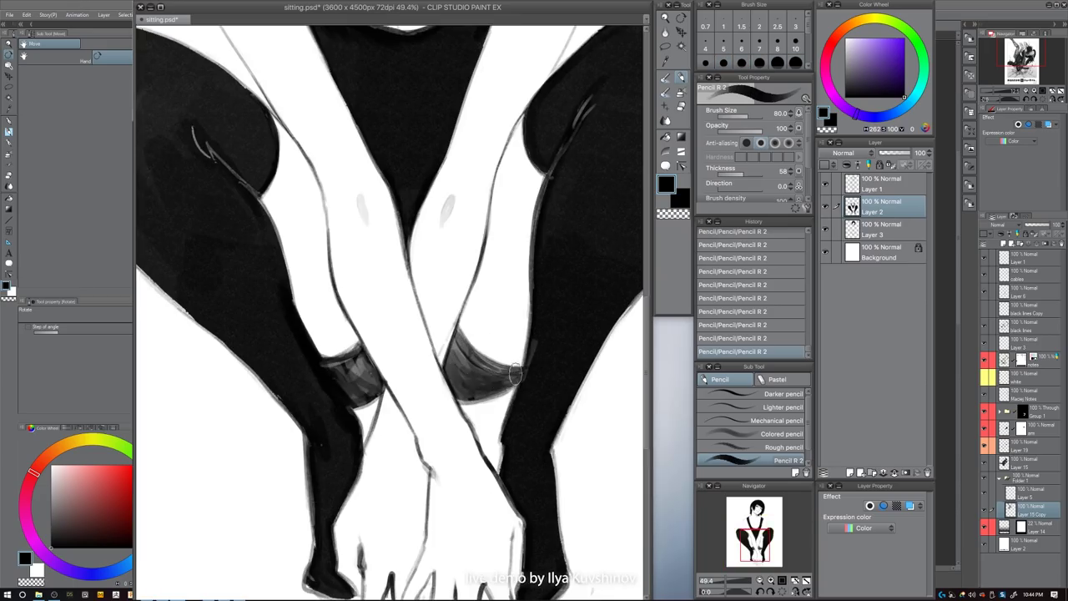
mouse_move(451, 367)
left_mouse_down()
mouse_move(460, 387)
mouse_move(475, 375)
left_mouse_up()
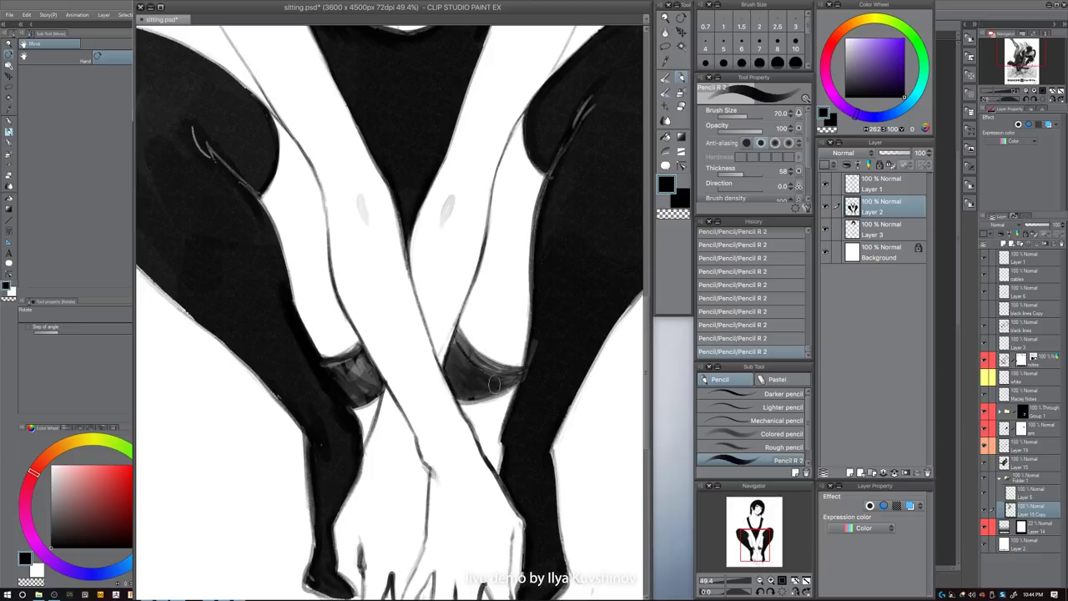
- Shade along the lower edge of the right fabric patch up to the leg with a mid-sized pencil
key("bracketleft")
key("bracketleft")
key("bracketleft")
key("bracketleft")
key("bracketleft")
key("bracketleft")
key("bracketleft")
key("bracketleft")
key("bracketleft")
key("bracketright")
key("bracketright")
key("bracketright")
key("bracketright")
key("bracketright")
key("bracketleft")
left_click_drag(469, 395, 523, 369)
- Redefine the upper hem of the right fabric patch with a thin black line at brush size 15
key("bracketleft")
key("bracketleft")
key("bracketleft")
key("bracketleft")
left_click_drag(463, 335, 495, 362)
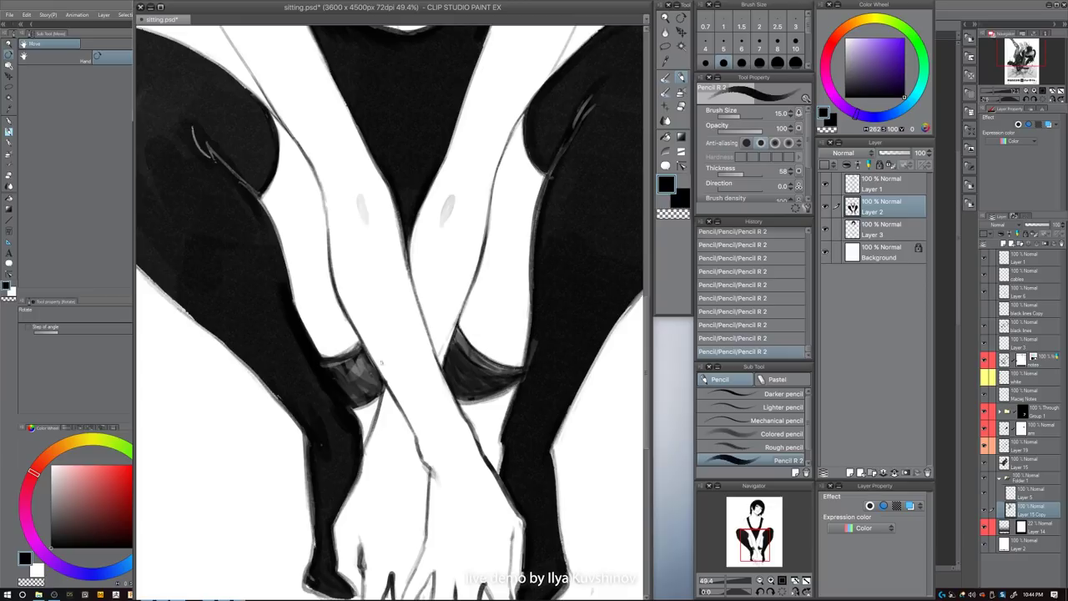
- Darken the left fabric patch beside the forearm with black pencil strokes at brush sizes 50 and 70
key("bracketleft")
key("bracketright")
key("bracketright")
key("bracketright")
key("bracketright")
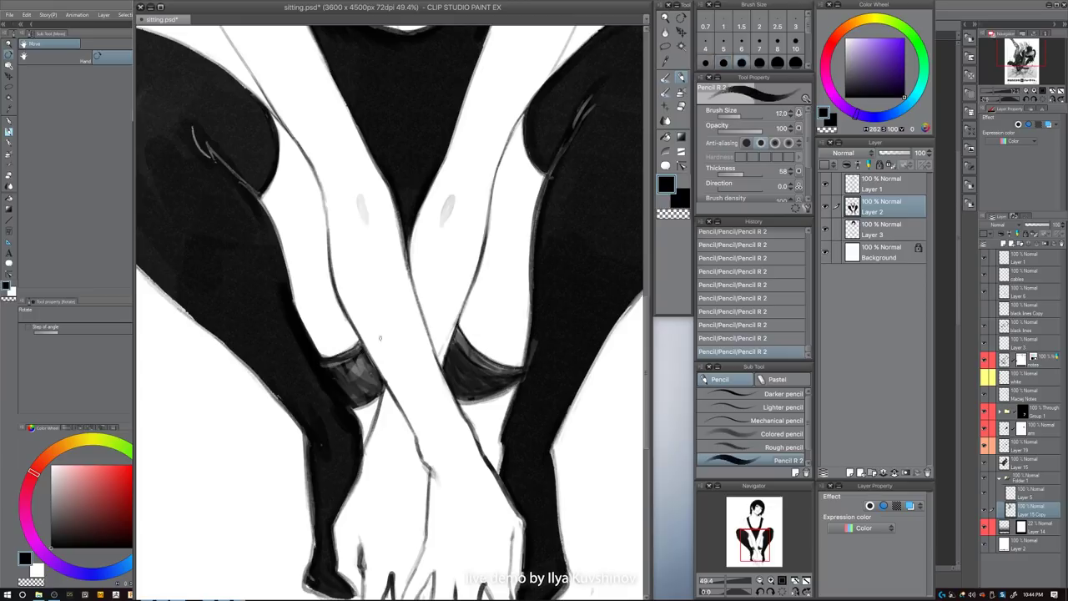
key("bracketright")
key("bracketright")
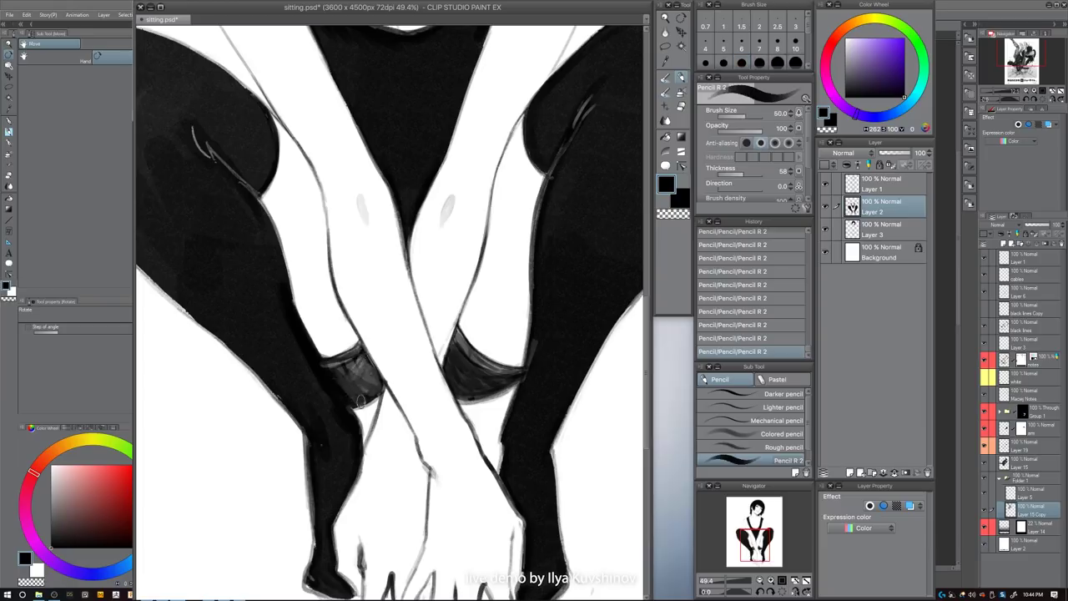
key("bracketright")
key("bracketright")
key("bracketright")
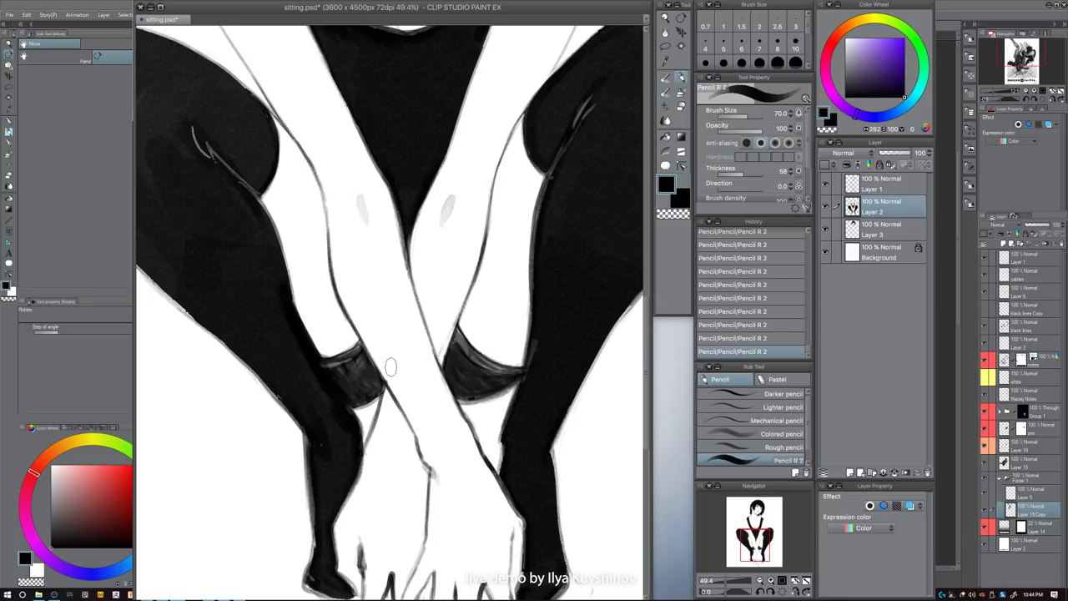
- Check the whole figure by toggling Layer 2's visibility and mirroring the canvas view, restoring both
scroll(516, 307, "down", 5)
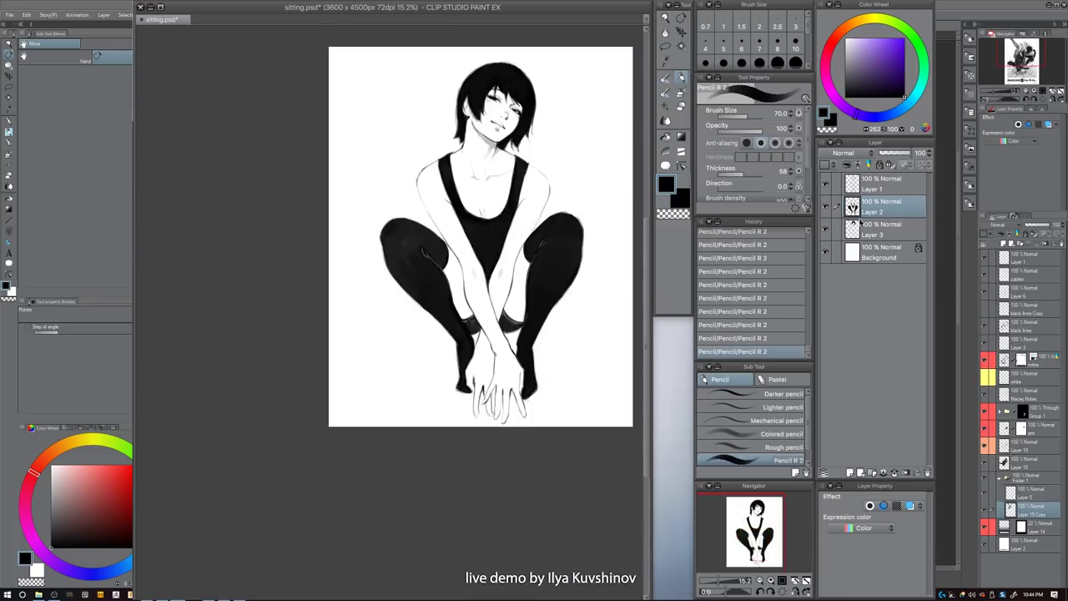
left_click(826, 207)
left_click(826, 207)
left_click(794, 590)
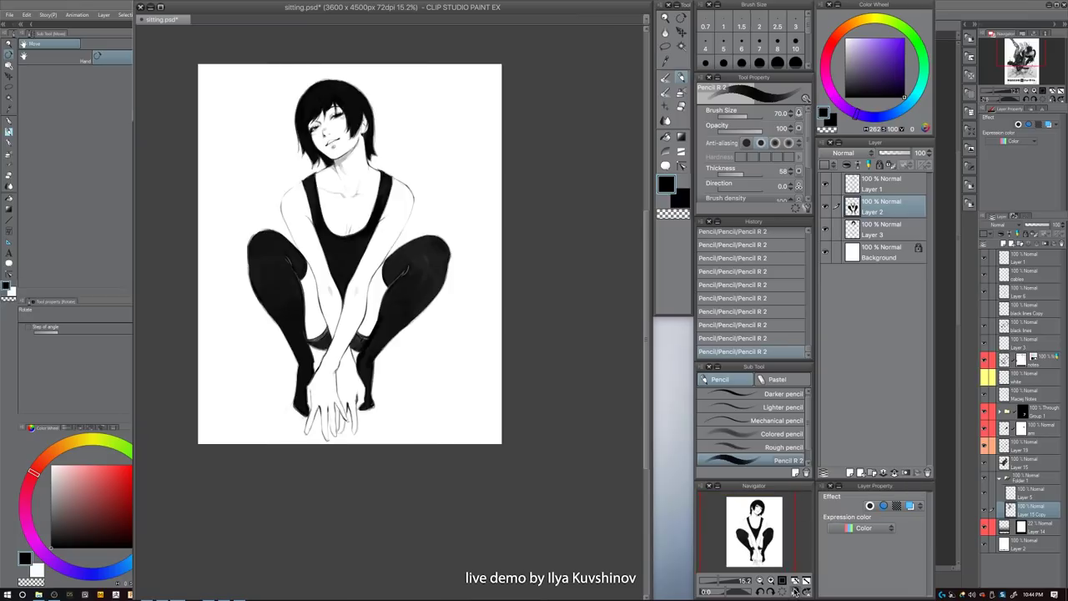
left_click(795, 590)
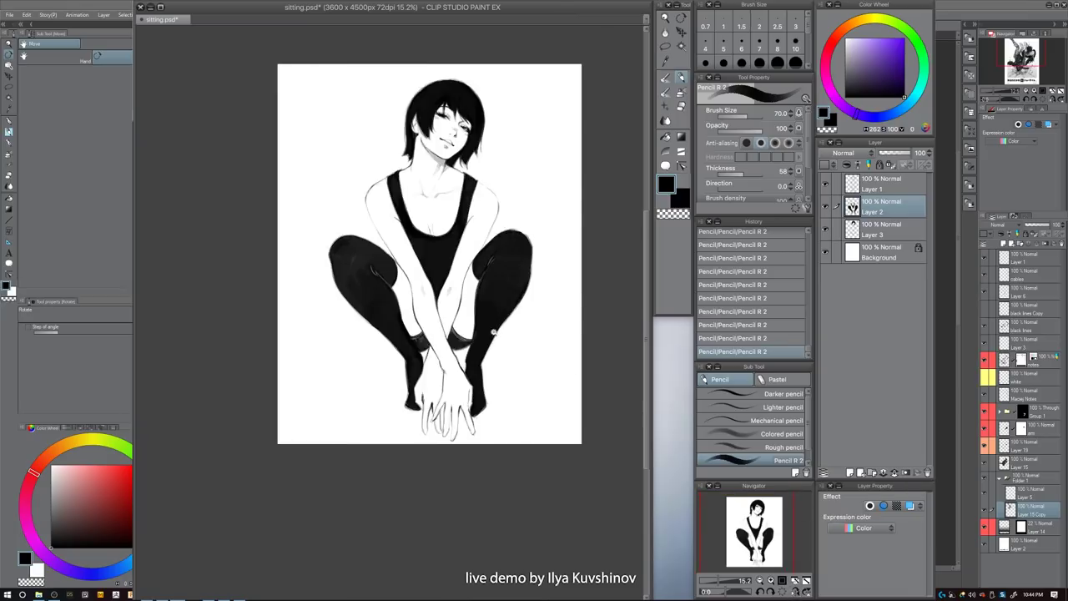
- Clean up the edge of the right fabric patch against the crossed forearm with Pencil R 2, alternating transparent colour and black
scroll(461, 334, "up", 6)
key("c")
key("]")
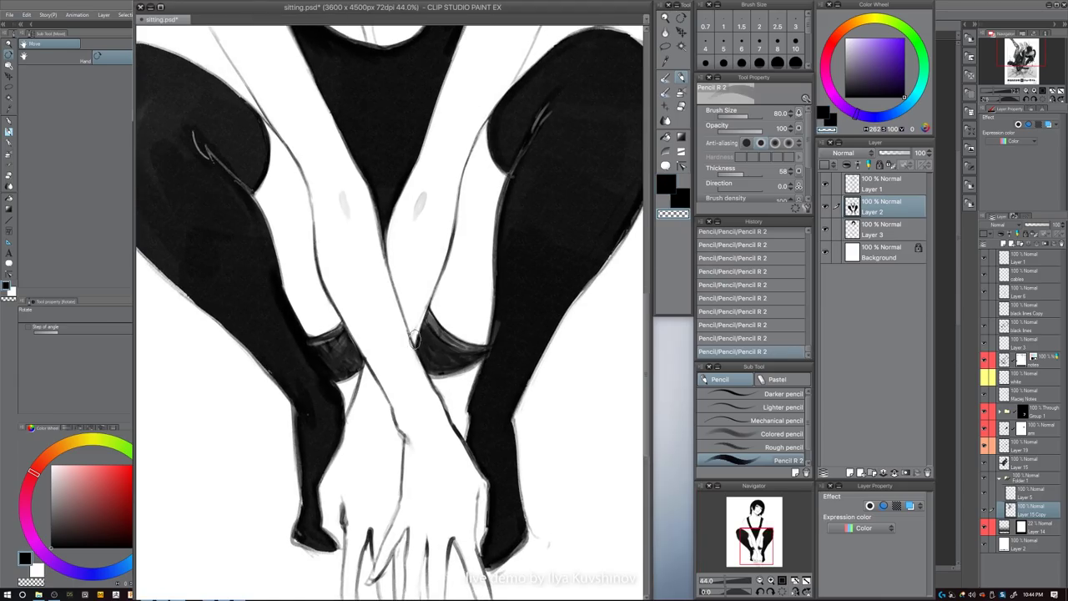
key("bracketright")
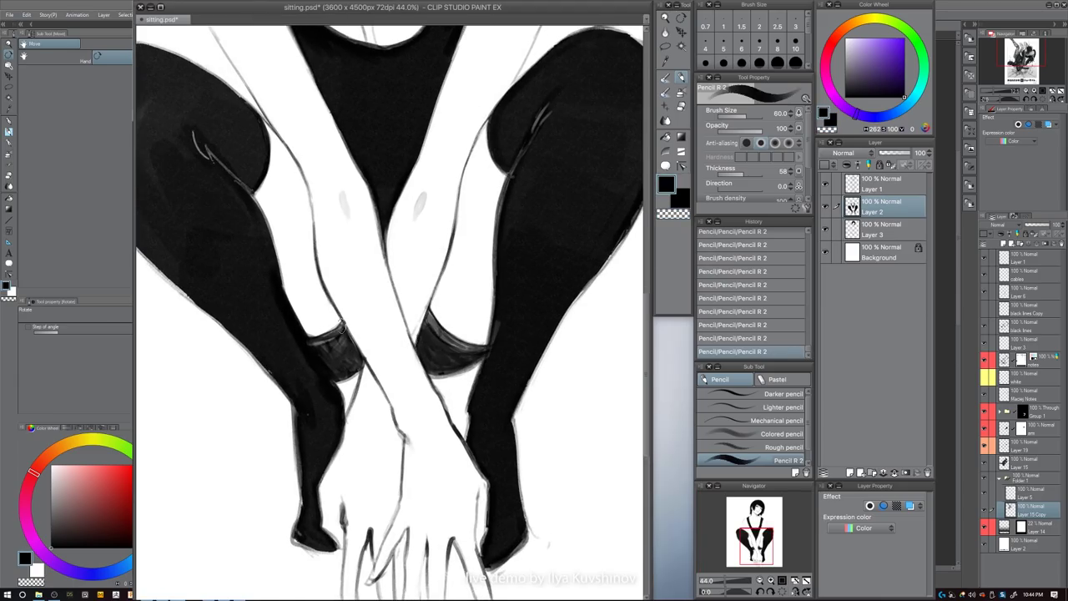
key("bracketleft")
key("ctrl+z")
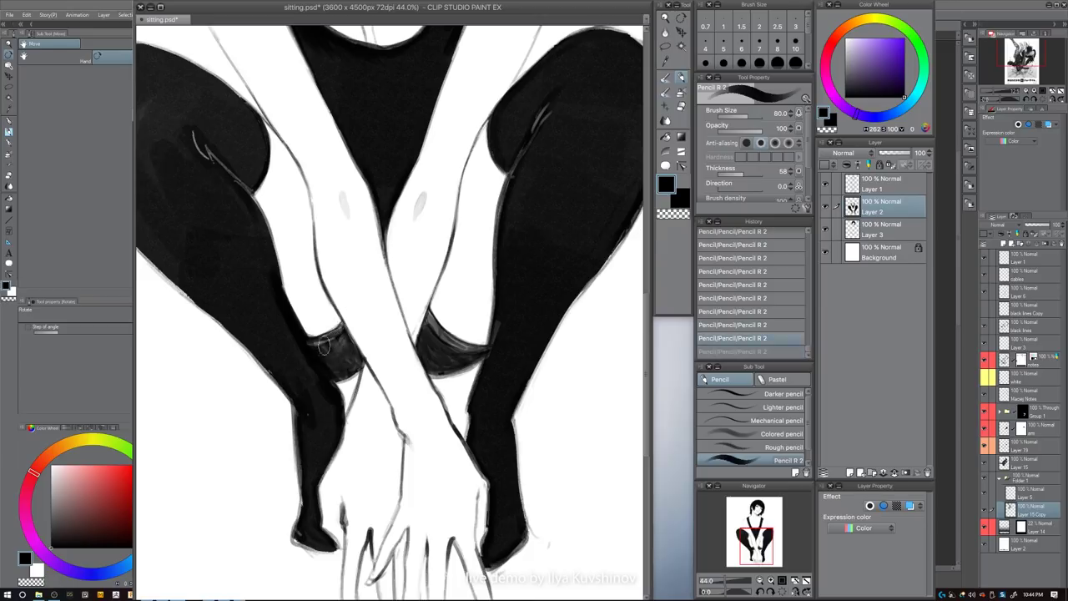
key("ctrl+y")
- Paint the remaining grey streaks in both fabric patches close to solid black at brush sizes 50 to 70
key("bracketleft")
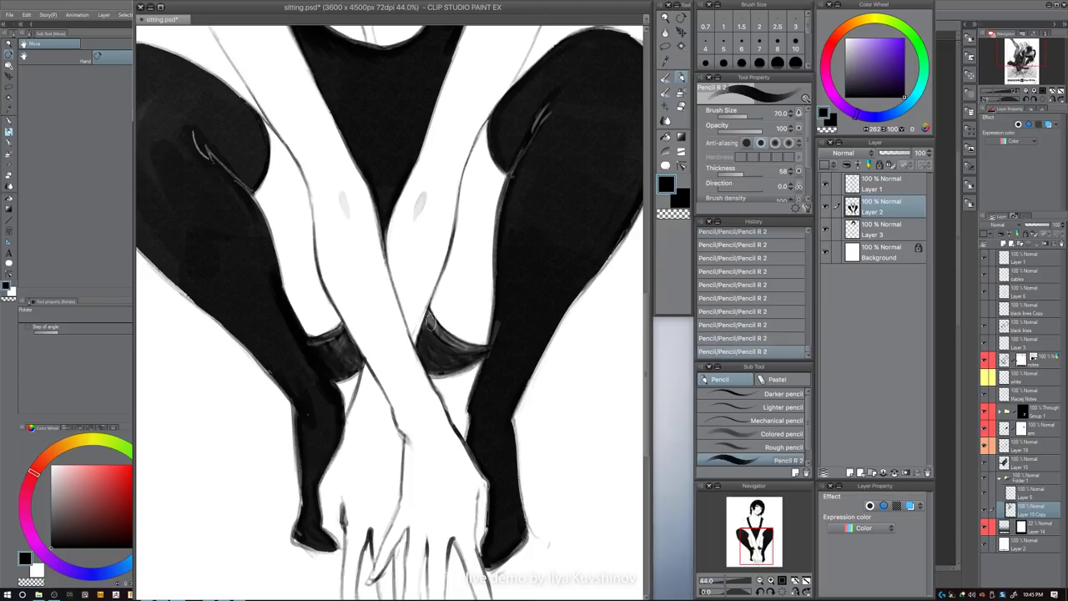
mouse_move(427, 315)
left_mouse_down()
mouse_move(463, 350)
mouse_move(439, 333)
mouse_move(489, 344)
left_mouse_up()
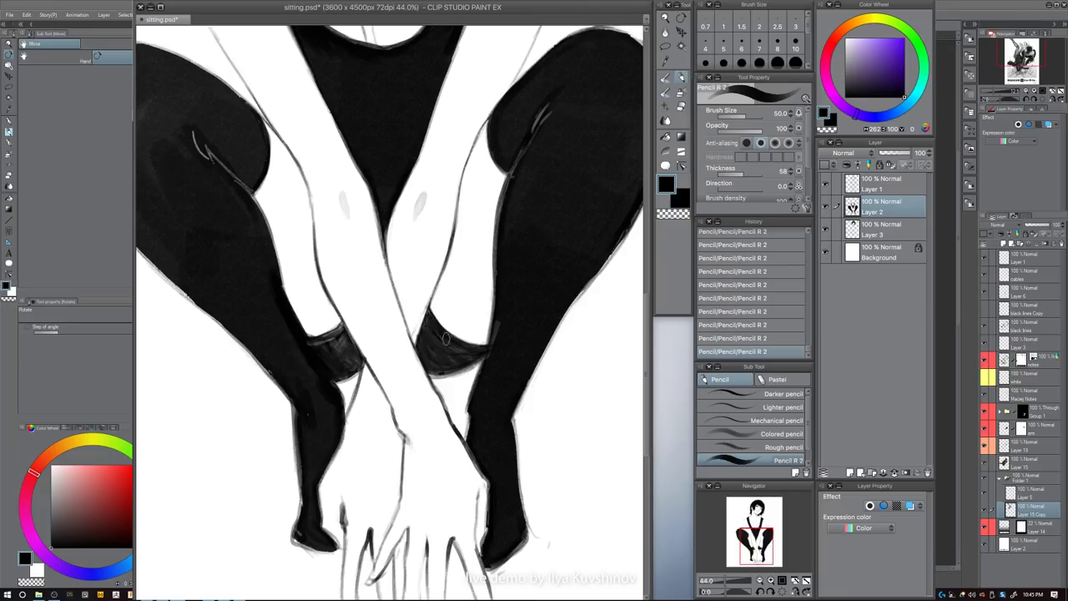
key("bracketright")
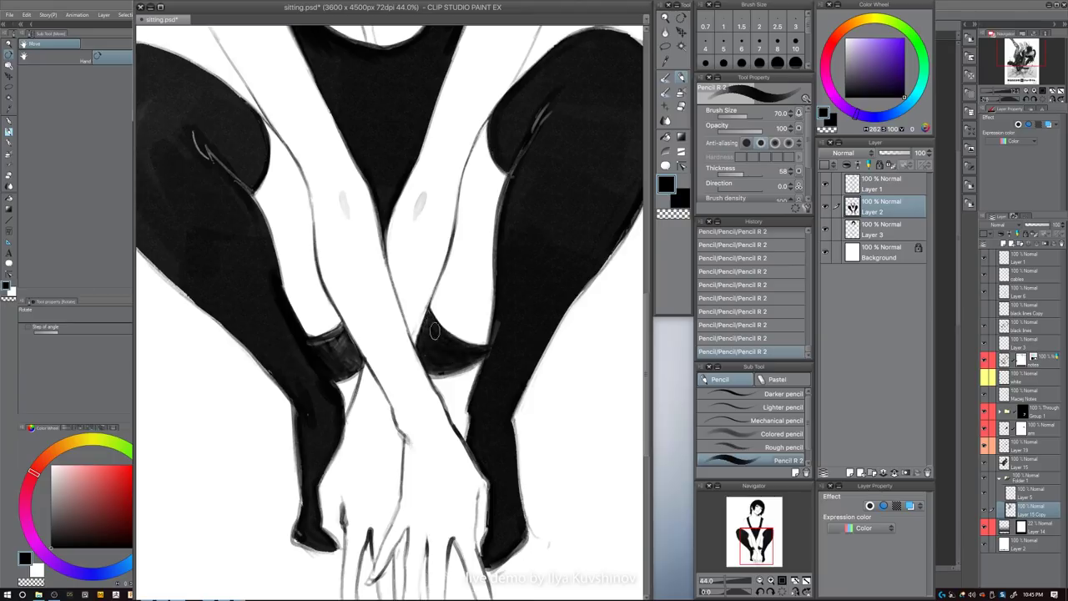
key("bracketleft")
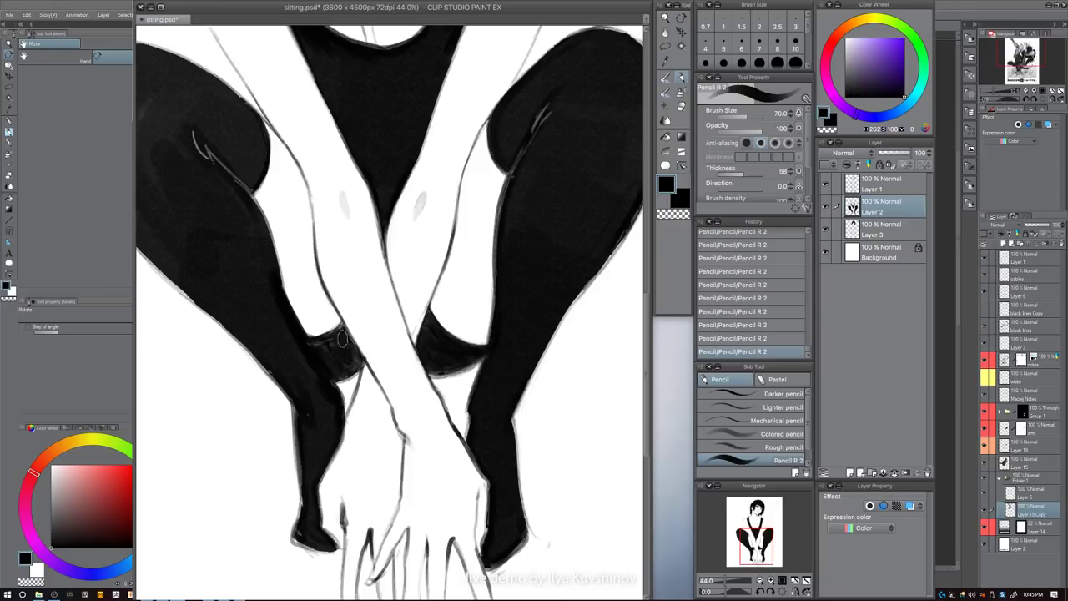
key("bracketright")
key("bracketleft")
key("bracketleft")
key("bracketleft")
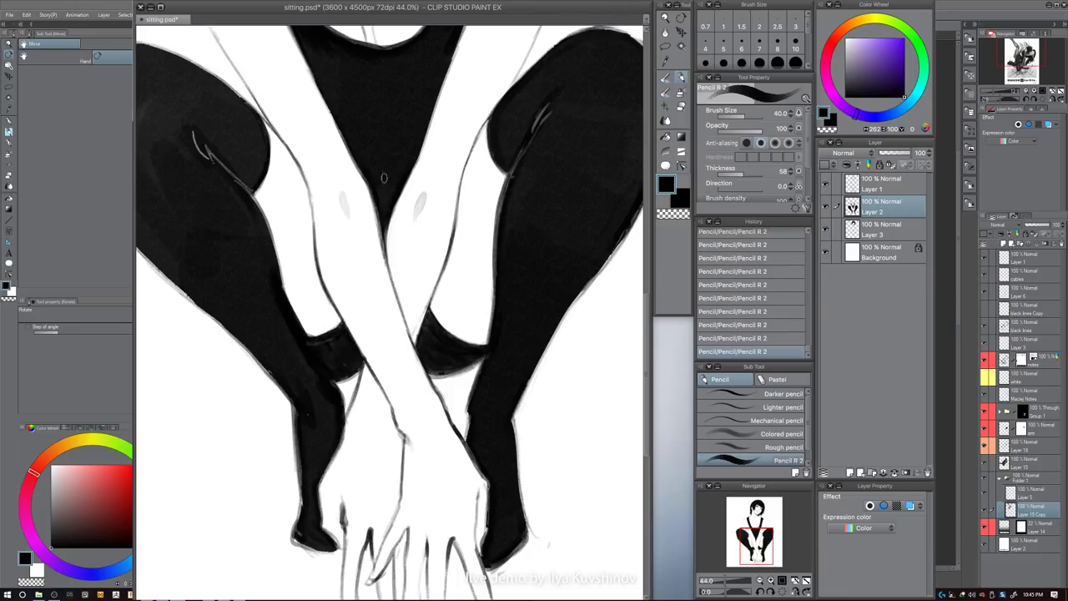
- Reinforce the outer contour of the right knee and upper leg with a black pencil line at brush size 20
key("bracketleft")
key("bracketleft")
left_click_drag(552, 200, 579, 235)
scroll(534, 210, "up", 2)
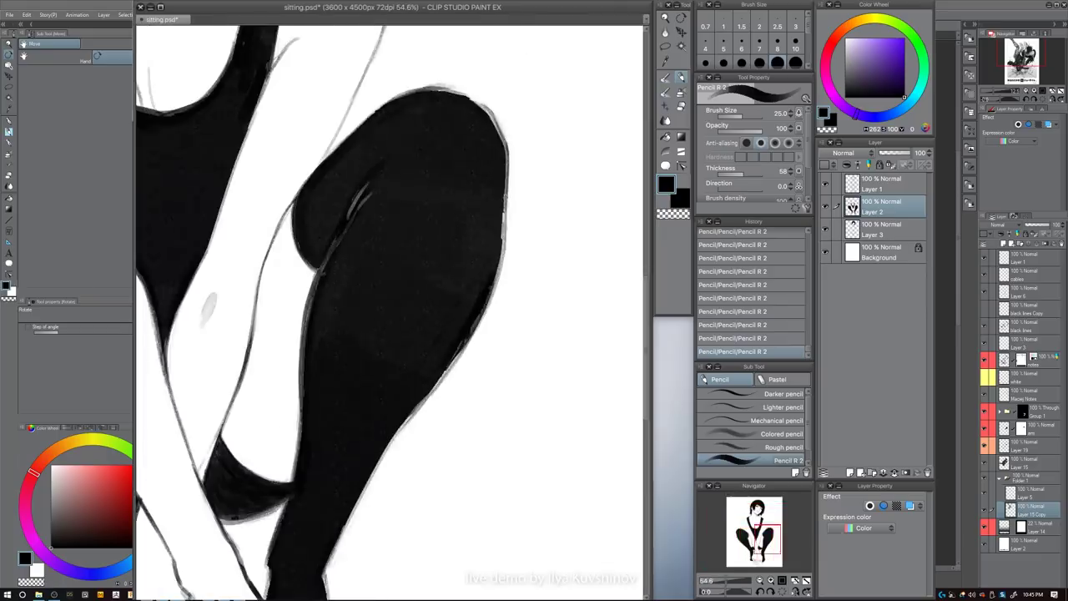
key("bracketleft")
key("bracketleft")
left_click_drag(506, 179, 501, 250)
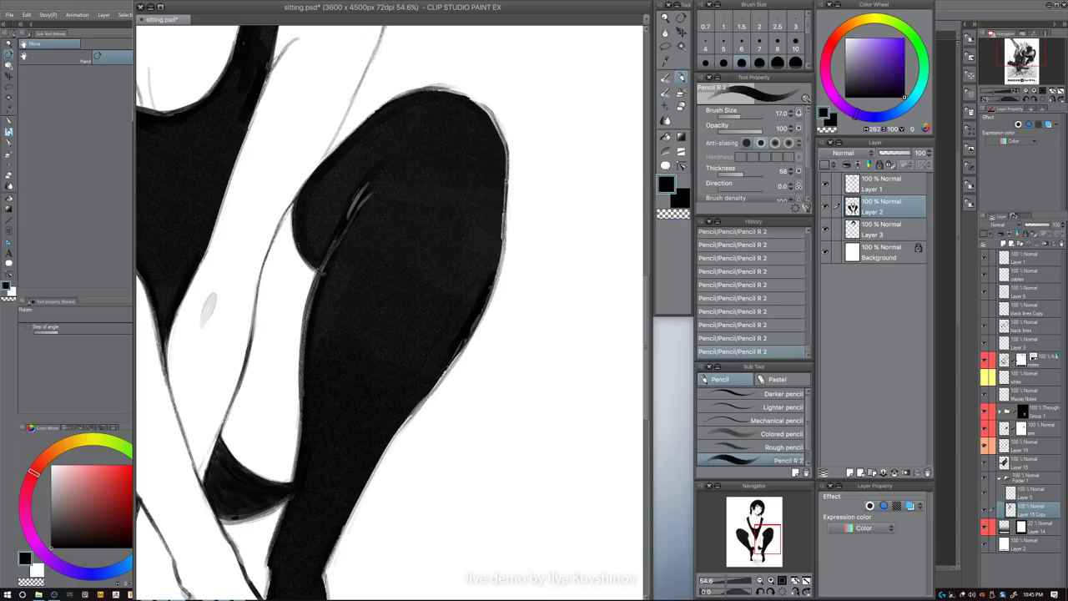
key("ctrl+z")
key("bracketright")
left_click_drag(505, 191, 490, 292)
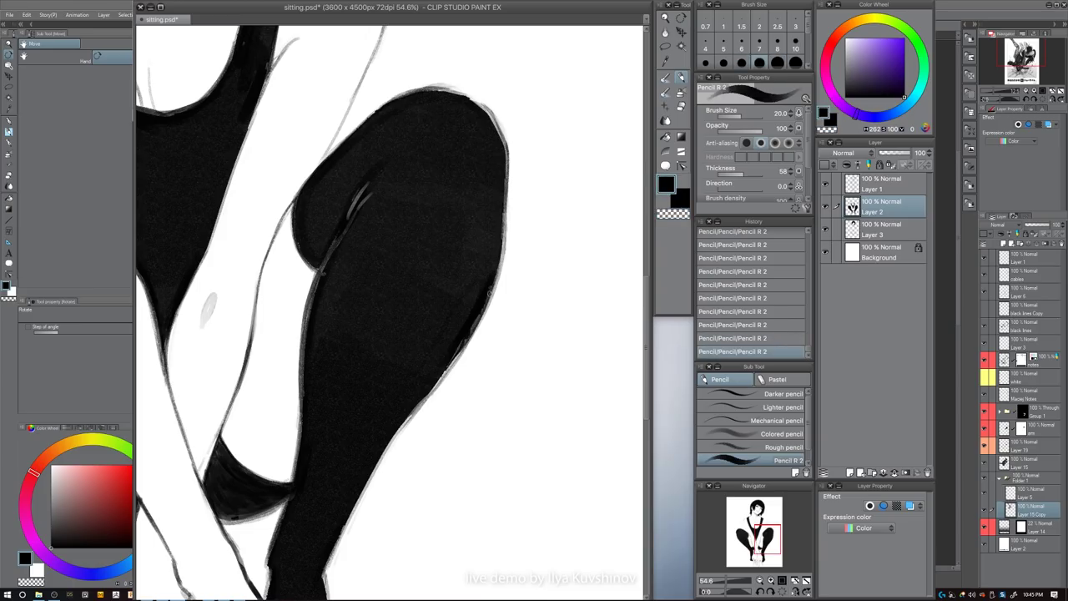
- Clean up the top contour of the right knee with Pencil R 2 at brush sizes 17 and 20, alternating black and transparent colour
mouse_move(465, 338)
left_mouse_down()
mouse_move(440, 373)
mouse_move(460, 393)
left_mouse_up()
key("[")
left_click_drag(337, 297, 327, 367)
left_click_drag(502, 300, 474, 296)
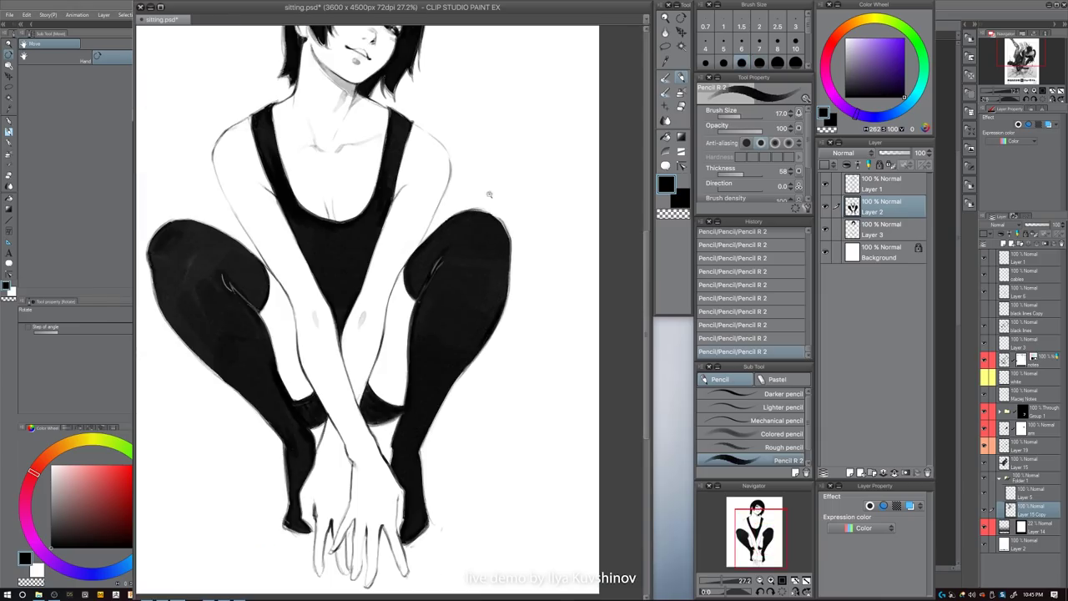
scroll(484, 194, "up", 3)
key("bracketright")
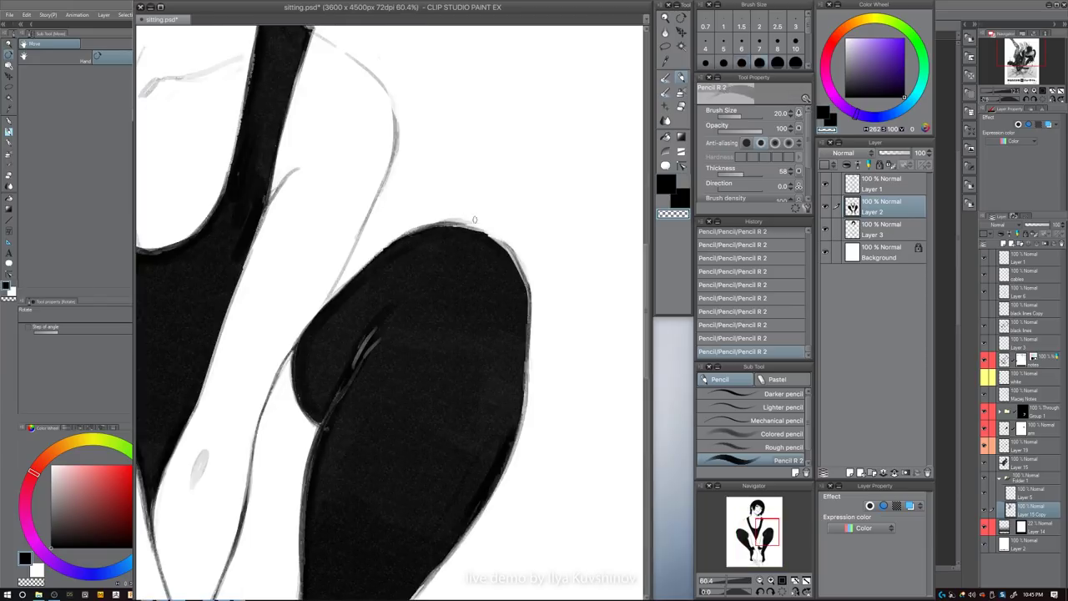
key("bracketleft")
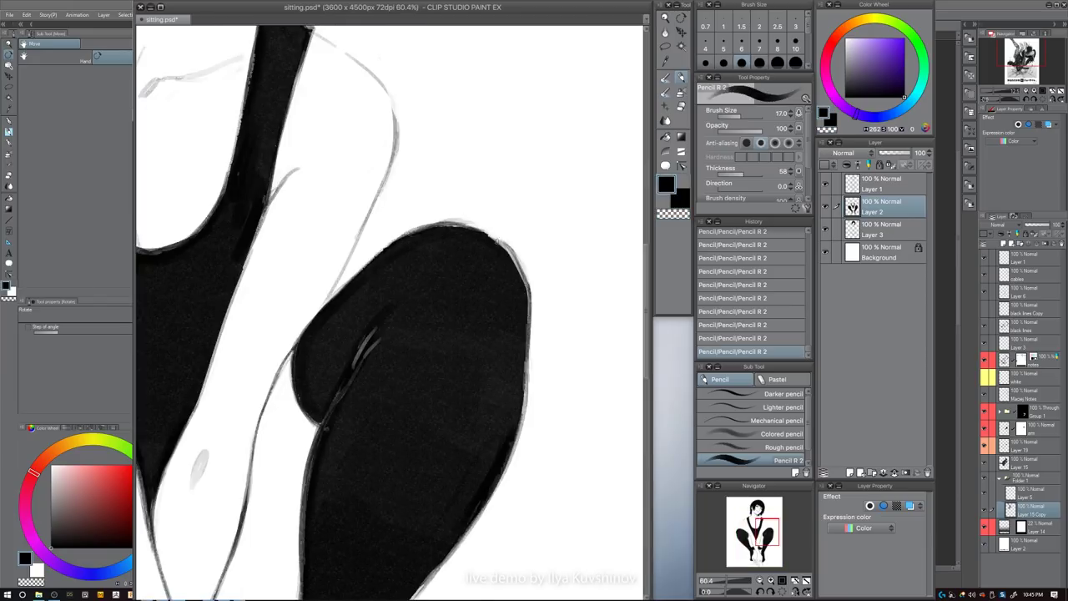
- Smooth the outer curve of the right knee with short black pencil strokes at brush sizes 17 to 25
left_click_drag(498, 242, 529, 289)
key("bracketright")
key("bracketright")
left_click_drag(542, 246, 529, 259)
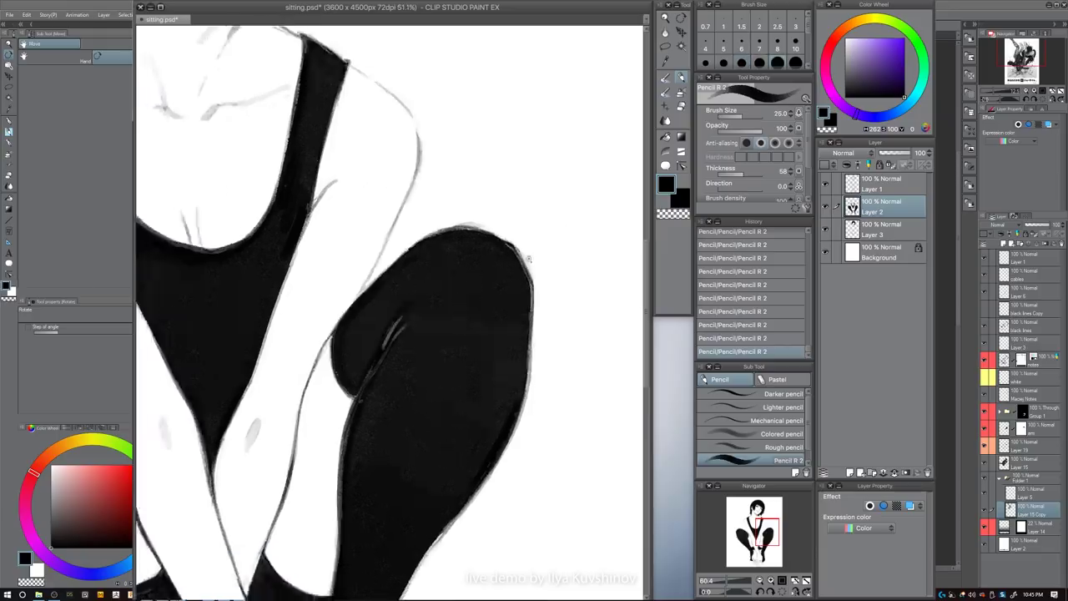
scroll(528, 259, "down", 4)
scroll(555, 296, "up", 3)
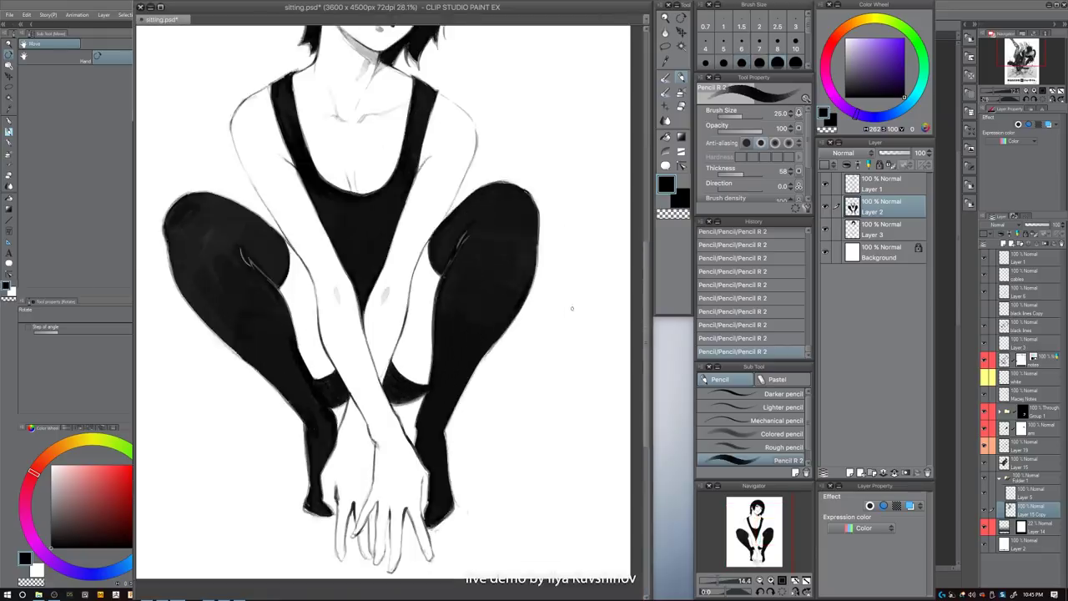
scroll(537, 329, "down", 1)
mouse_move(554, 403)
left_mouse_down()
mouse_move(525, 408)
mouse_move(549, 420)
left_mouse_up()
left_click_drag(518, 300, 624, 309)
key("bracketleft")
key("bracketleft")
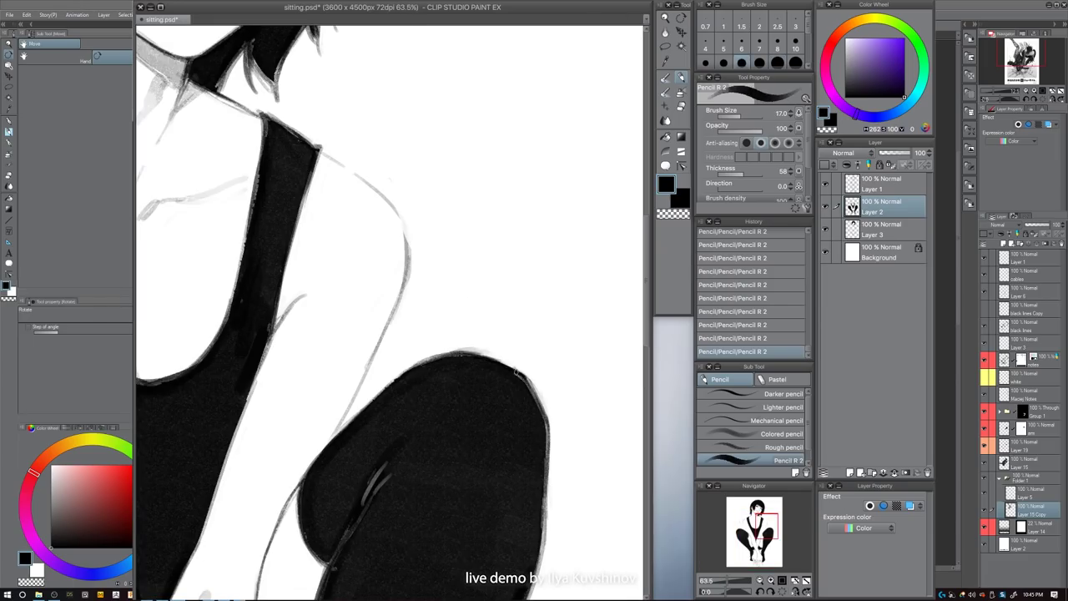
left_click_drag(490, 298, 441, 318)
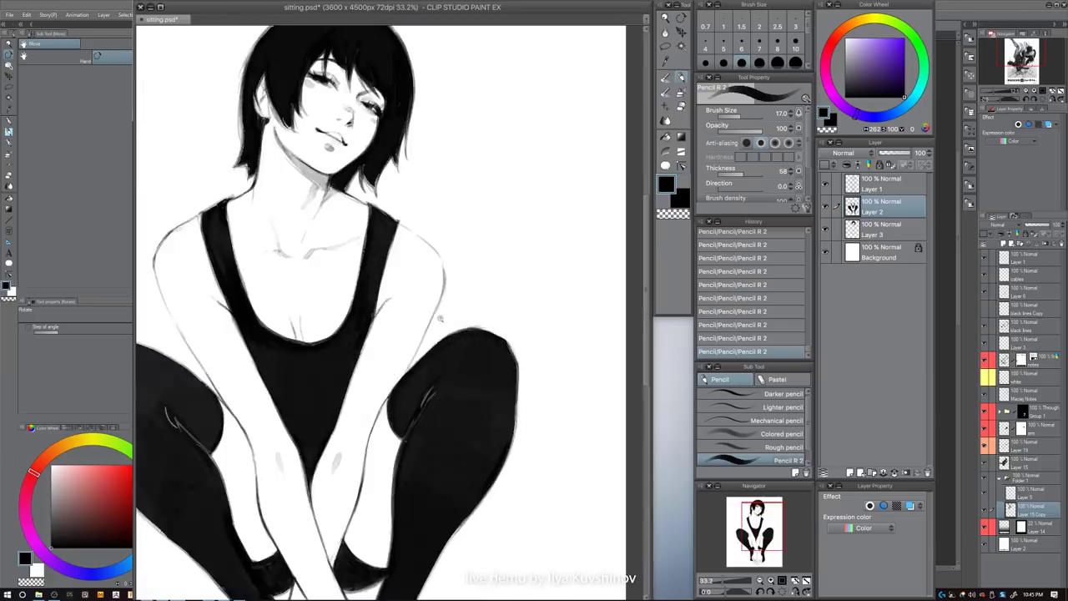
- Redraw the outer edge of the right shoulder strap with a thin black stroke at brush size 12
left_click_drag(394, 261, 408, 262)
scroll(408, 262, "up", 1)
key("bracketleft")
left_click_drag(396, 218, 378, 283)
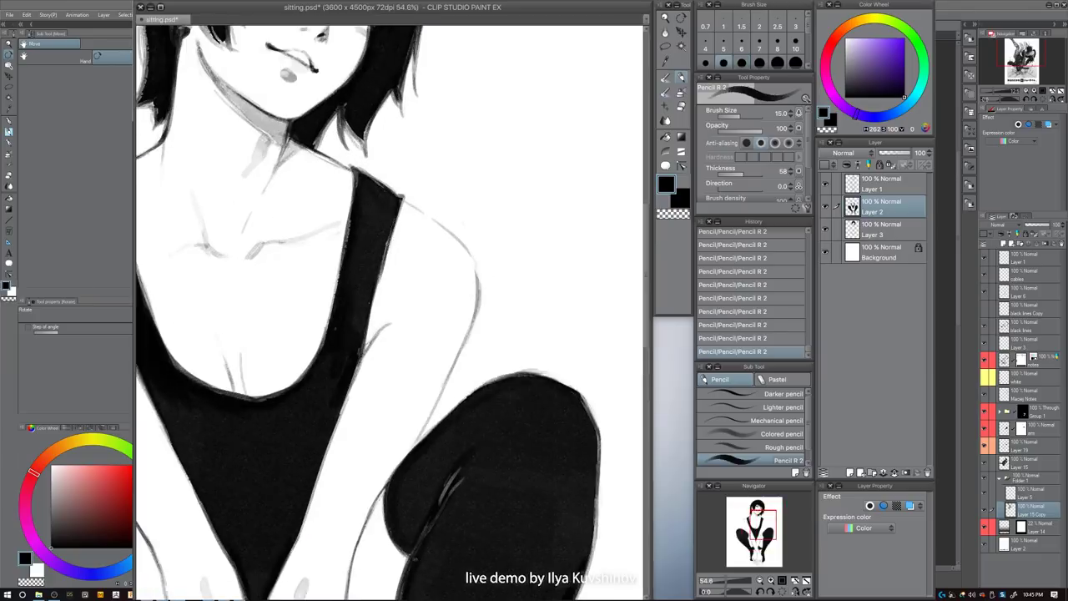
key("ctrl+z")
key("bracketleft")
left_click_drag(396, 218, 377, 279)
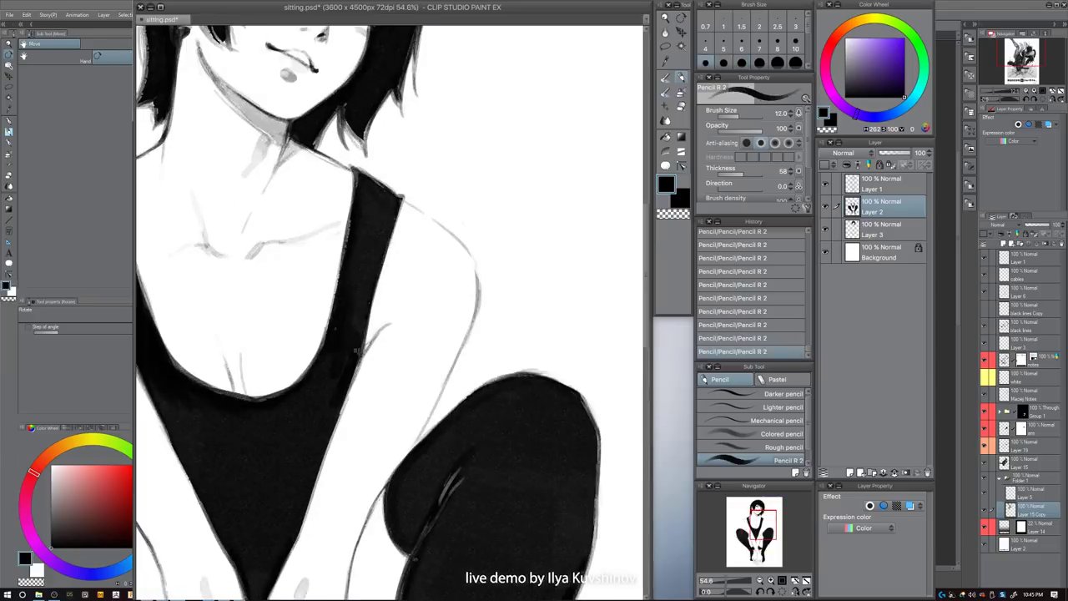
left_click_drag(426, 316, 459, 360)
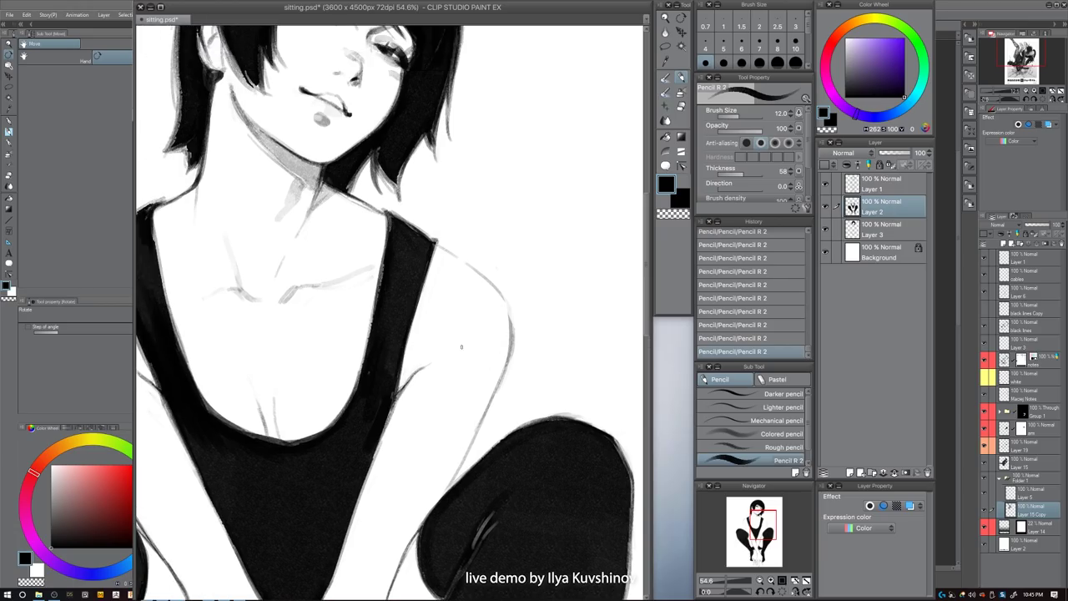
- Touch up the black hair below the jaw beside the neck, reducing the pencil from brush size 30 to 15
key("bracketright")
key("bracketright")
key("bracketright")
key("bracketright")
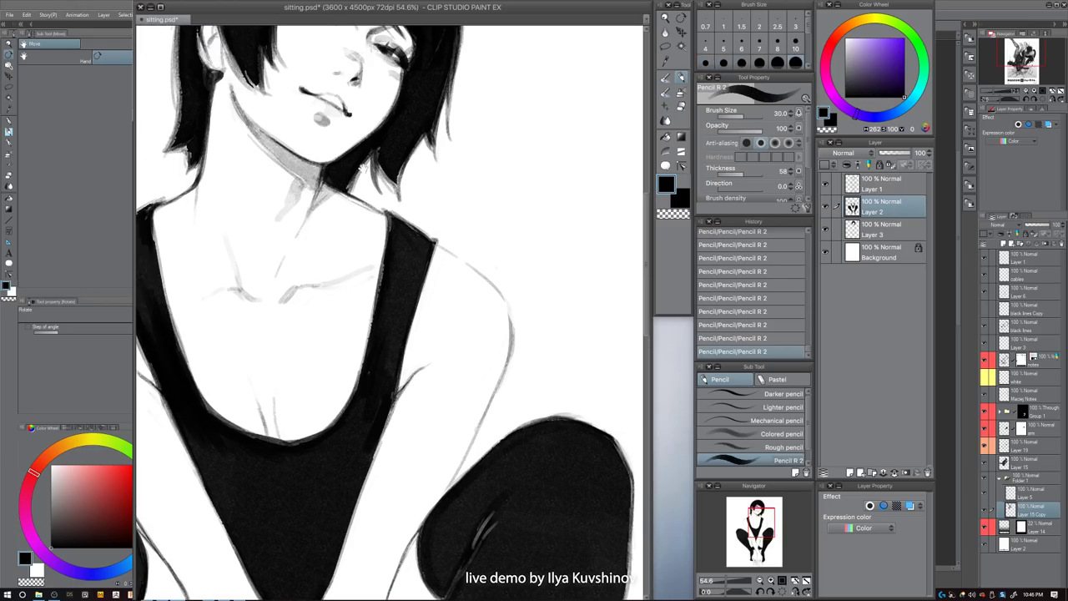
left_click_drag(363, 186, 387, 304)
key("bracketleft")
key("bracketleft")
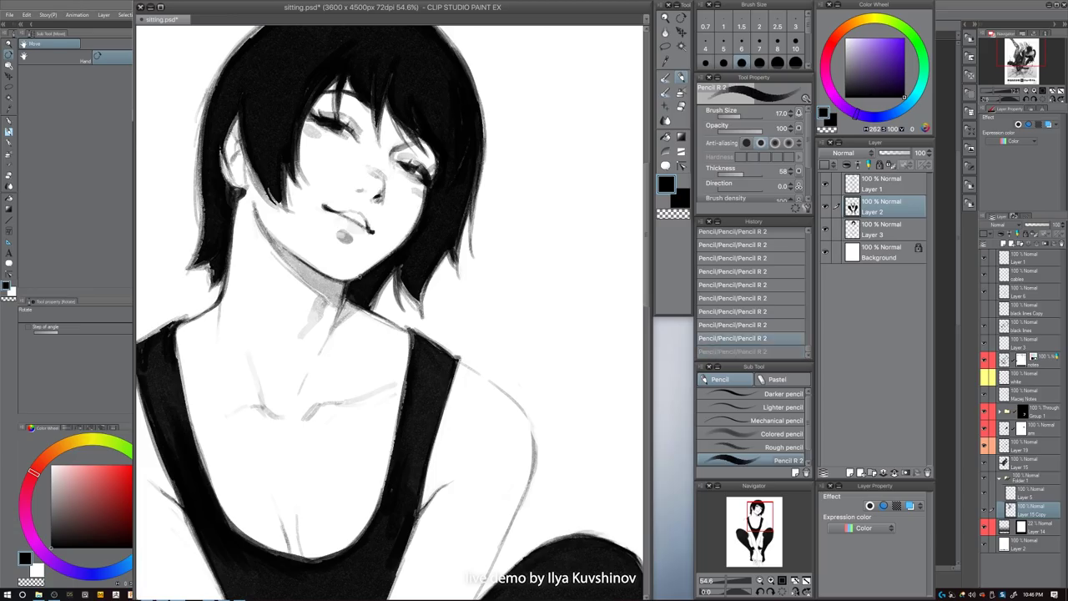
key("bracketleft")
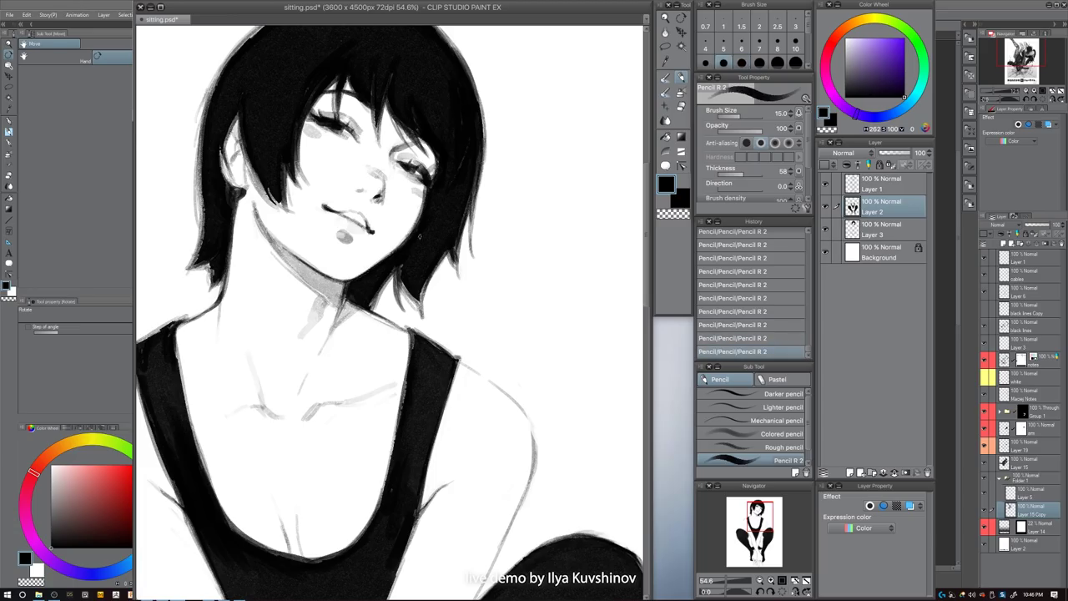
- Refine the hair edge along the right cheek with fine black strokes at brush sizes 12 and 10
left_click_drag(360, 191, 365, 225)
key("bracketleft")
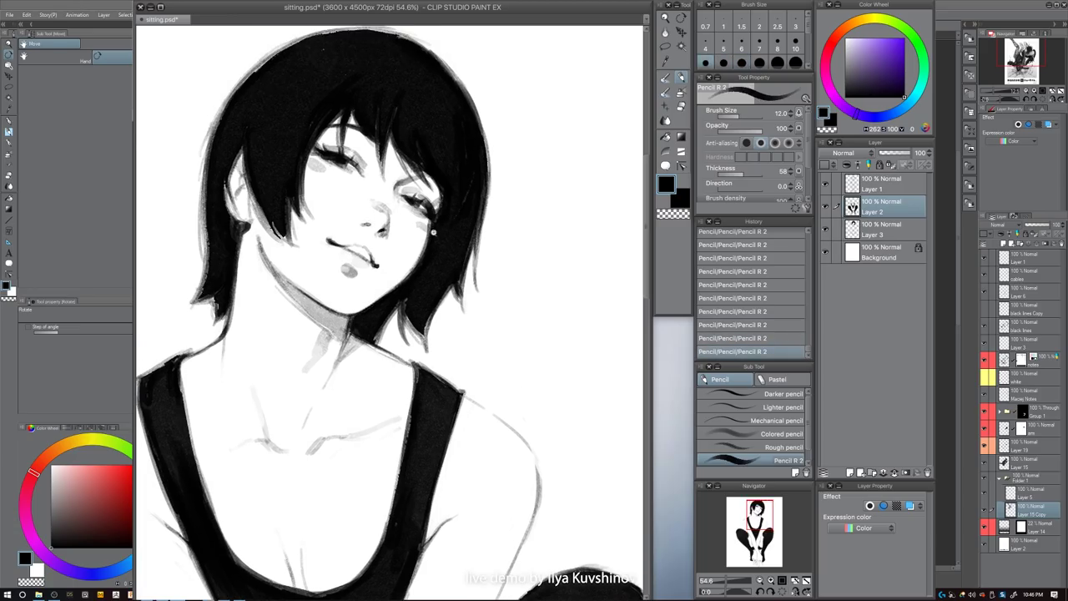
scroll(433, 233, "down", 3)
scroll(446, 177, "up", 5)
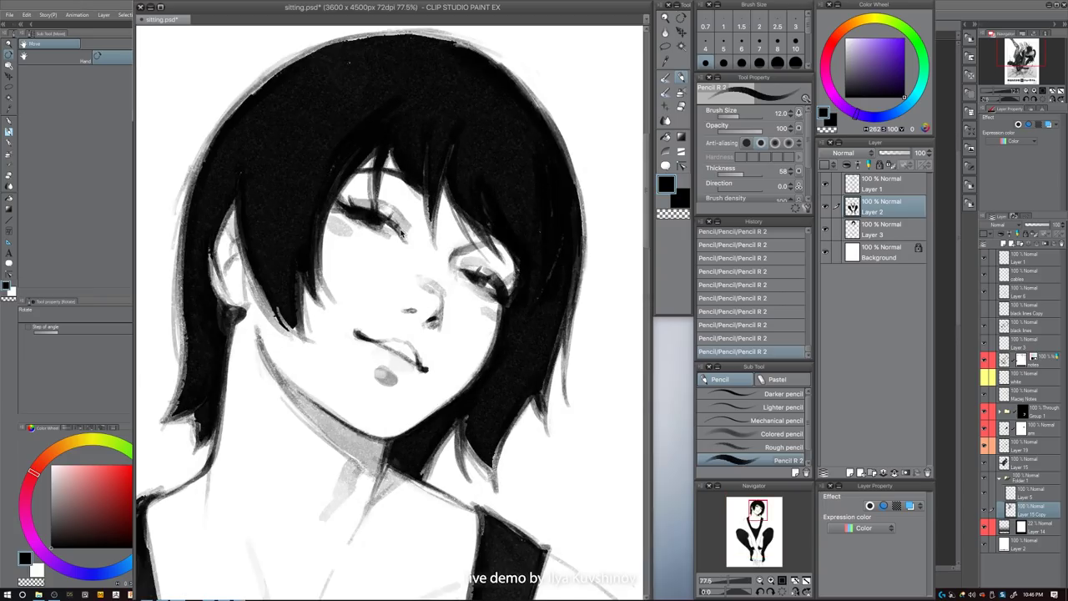
key("bracketleft")
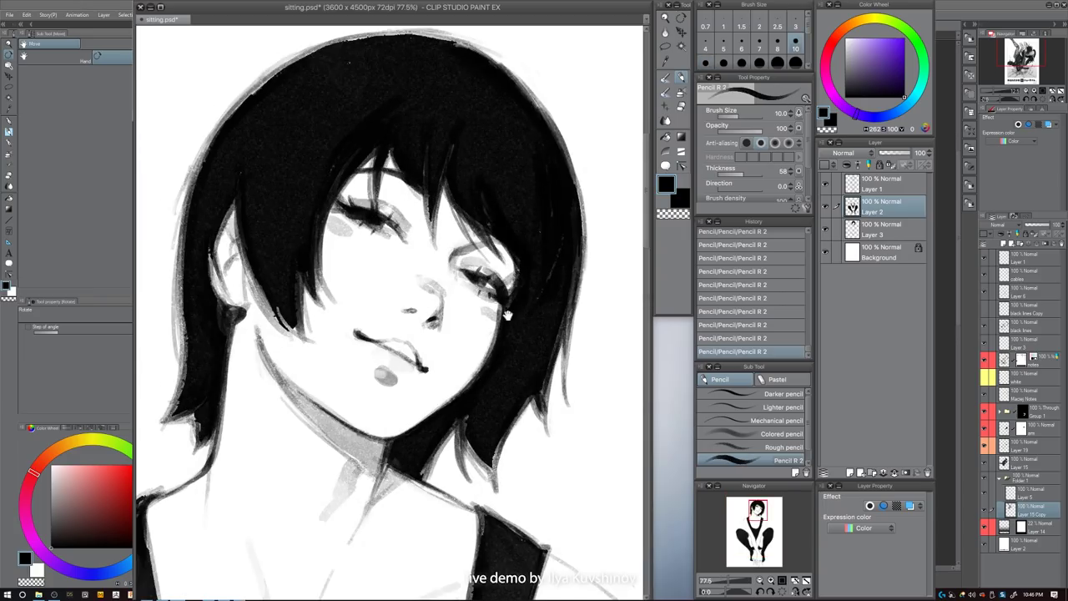
- Touch up the fringe and the left side of the hair in black at brush sizes 20 and 15
scroll(519, 299, "down", 4)
scroll(531, 294, "up", 3)
scroll(531, 294, "up", 1)
key("bracketright")
key("bracketright")
key("bracketright")
key("bracketright")
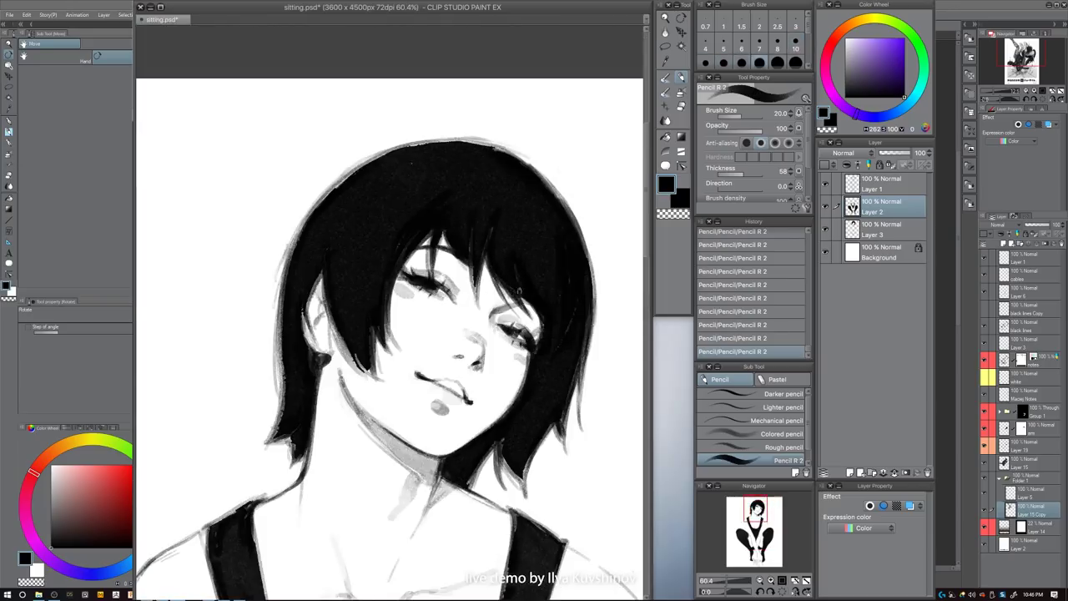
key("bracketleft")
key("bracketleft")
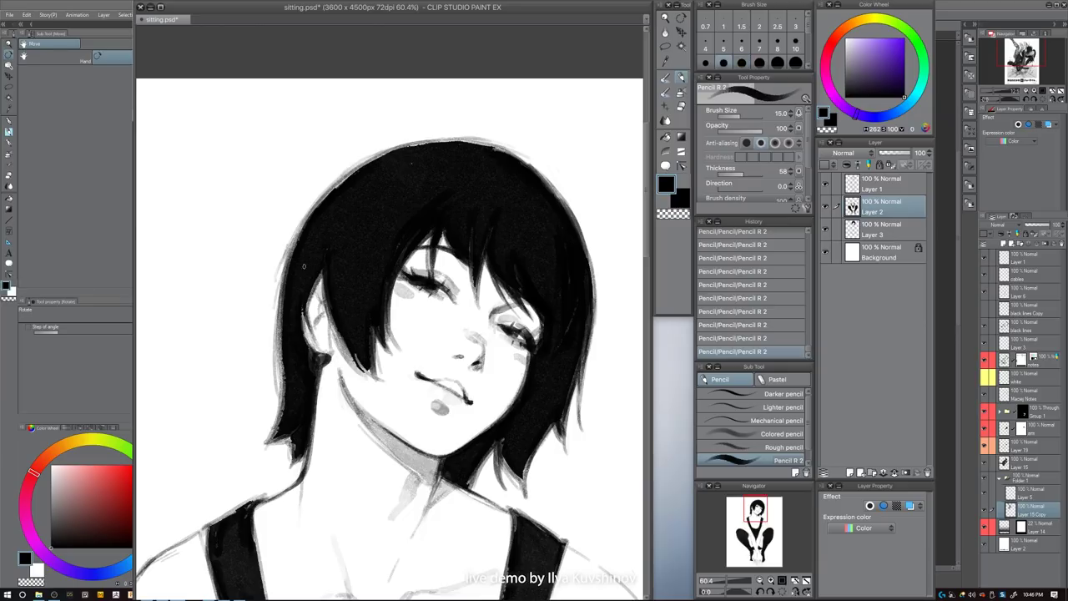
left_click_drag(615, 414, 524, 339)
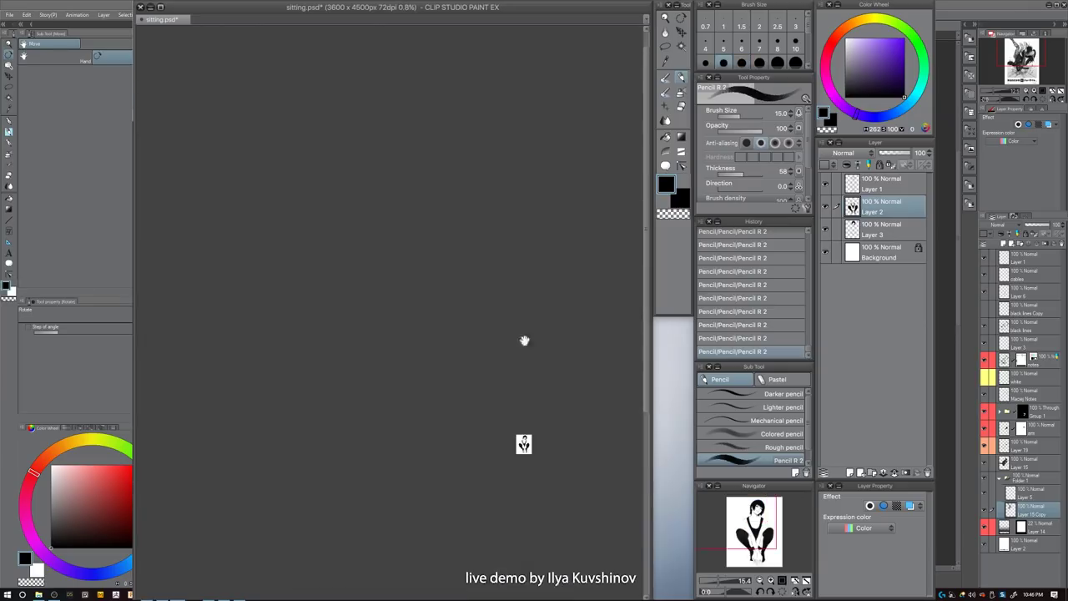
- Darken the contours of the hands and fingers with black pencil strokes at brush size 15
left_click_drag(531, 456, 637, 491)
scroll(408, 449, "up", 5)
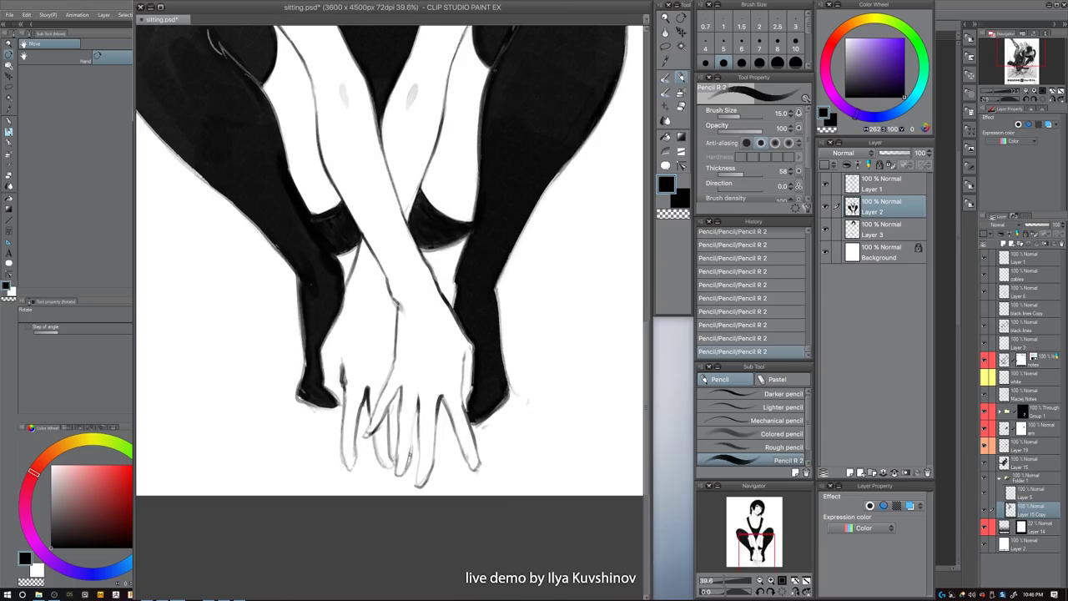
key("ctrl+z")
left_click_drag(410, 446, 406, 465)
left_click_drag(525, 396, 515, 412)
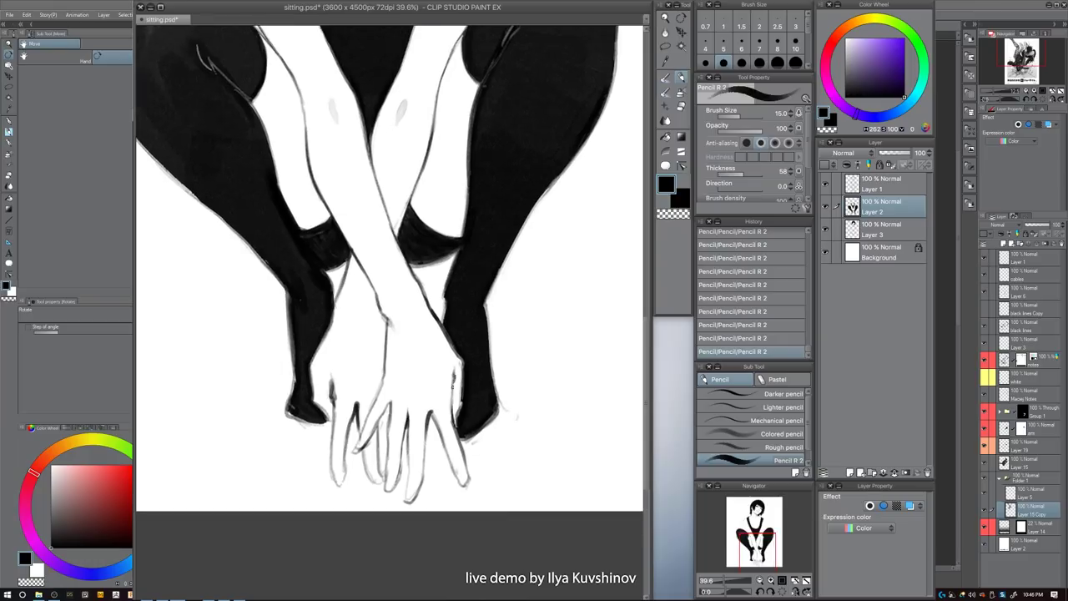
left_click_drag(479, 355, 492, 354)
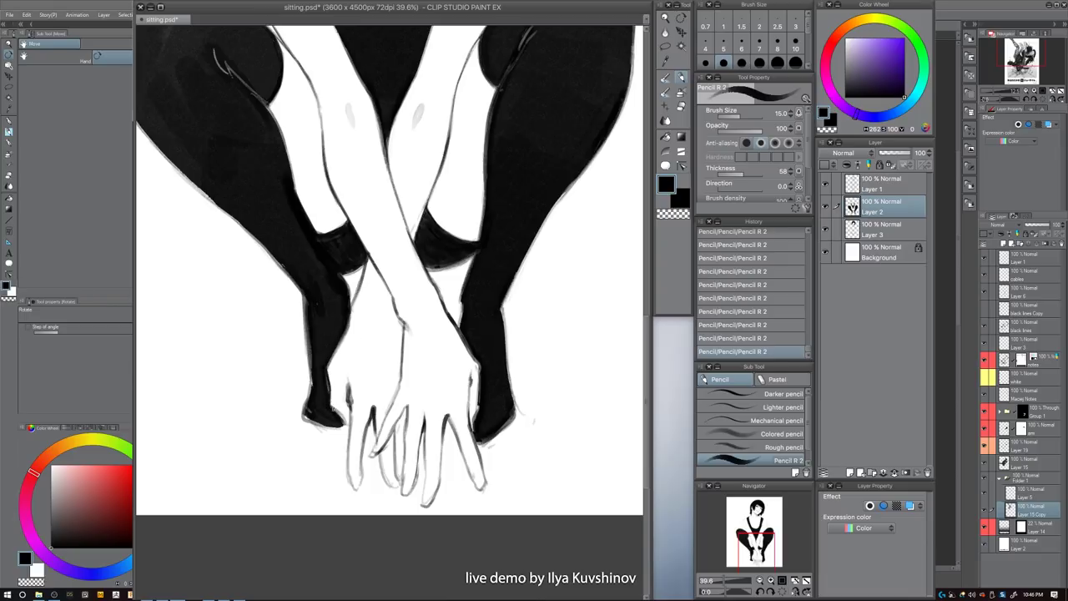
left_click_drag(383, 301, 385, 331)
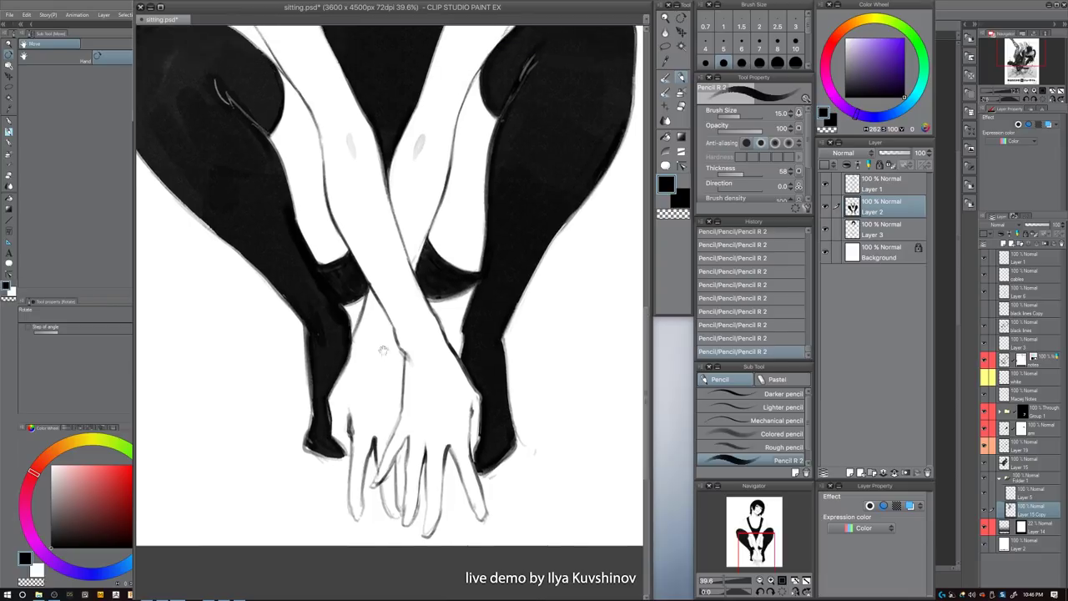
- Fill in the left fabric patch and its lower edge beside the ankle with black, starting at brush size 25
key("[")
key("]")
key("]")
key("]")
key("]")
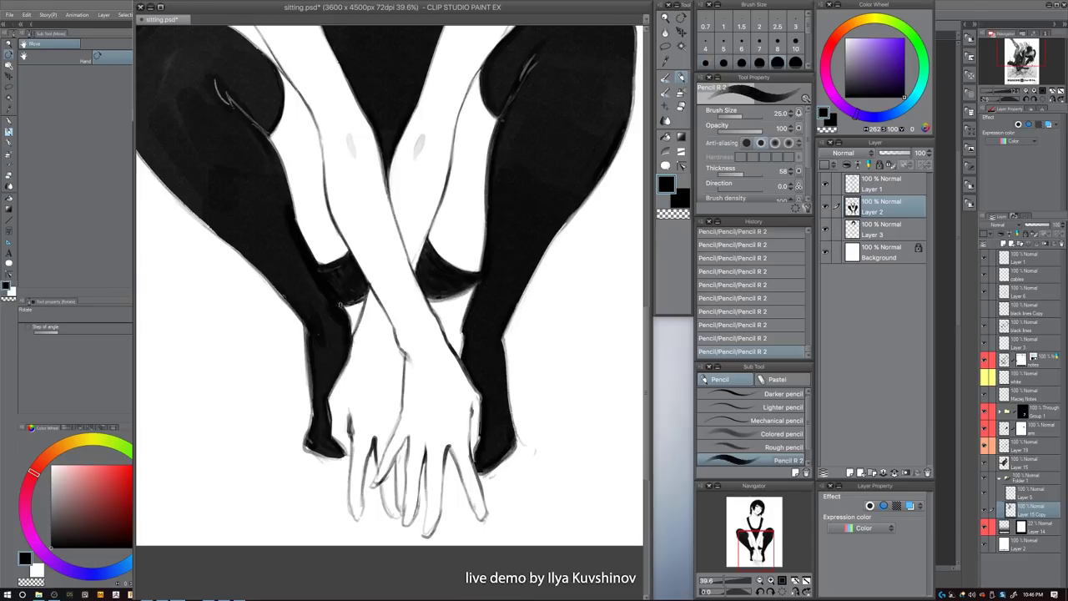
left_click_drag(339, 306, 359, 298)
mouse_move(527, 298)
left_mouse_down()
mouse_move(503, 305)
mouse_move(550, 287)
mouse_move(518, 305)
mouse_move(522, 314)
left_mouse_up()
key("]")
left_click_drag(335, 270, 363, 305)
- Even out the black shading on the left thigh with Pencil R 2 at brush size 200, and return the brush size to 20
key("]")
key("]")
key("]")
key("]")
key("]")
key("]")
key("]")
key("]")
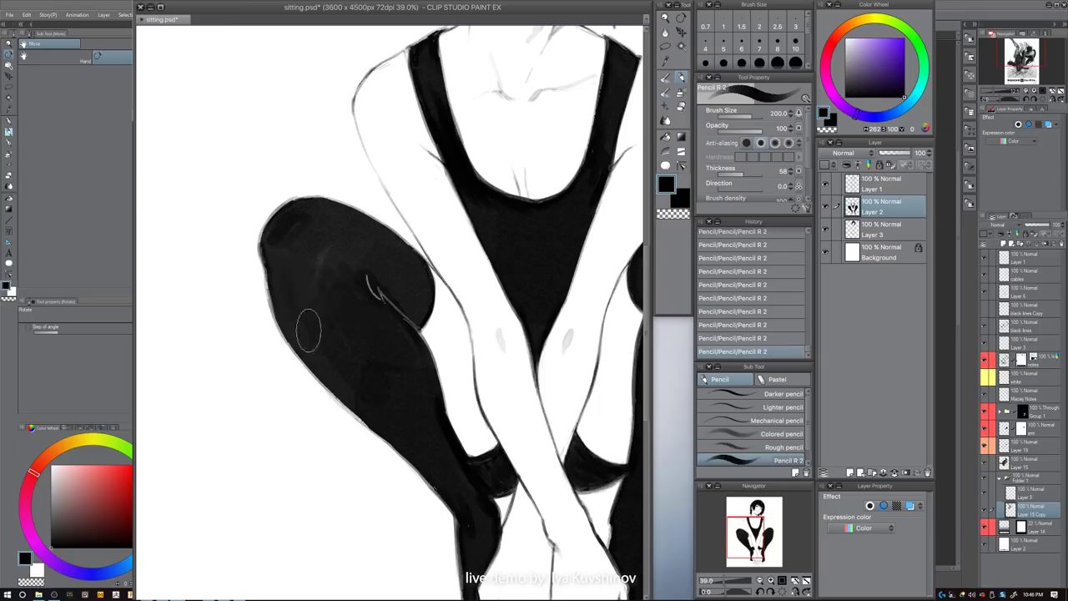
key("]")
key("[")
key("[")
key("[")
key("[")
key("[")
key("[")
key("[")
key("[")
key("[")
key("[")
key("[")
- Try a thin black choker curved around the neck with Pencil R 2 at brush size 40
left_click_drag(481, 260, 452, 273)
left_click_drag(527, 267, 506, 267)
left_click_drag(509, 170, 528, 170)
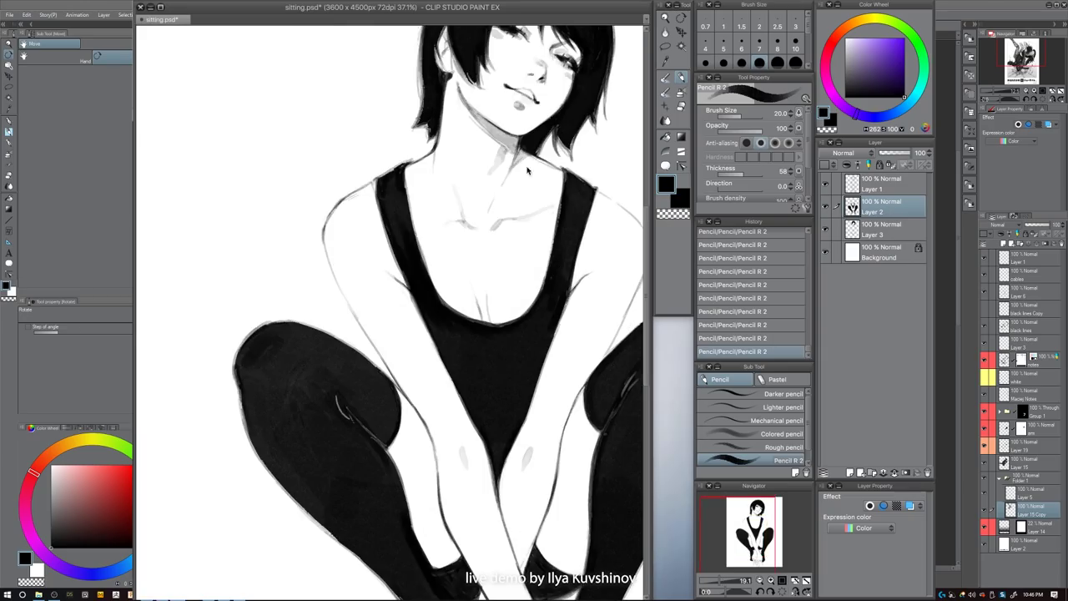
key("b")
key("p")
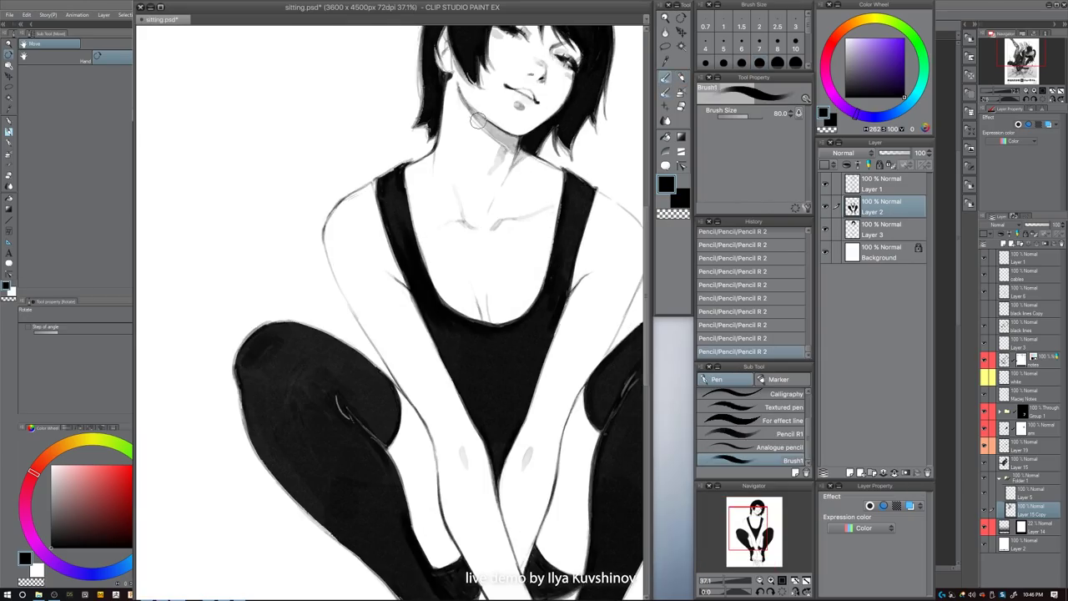
key("p")
mouse_move(505, 134)
left_mouse_down()
mouse_move(441, 141)
mouse_move(506, 144)
left_mouse_up()
key("ctrl+z")
key("]")
key("]")
key("]")
key("ctrl+z")
mouse_move(440, 130)
left_mouse_down()
mouse_move(479, 153)
mouse_move(517, 138)
left_mouse_up()
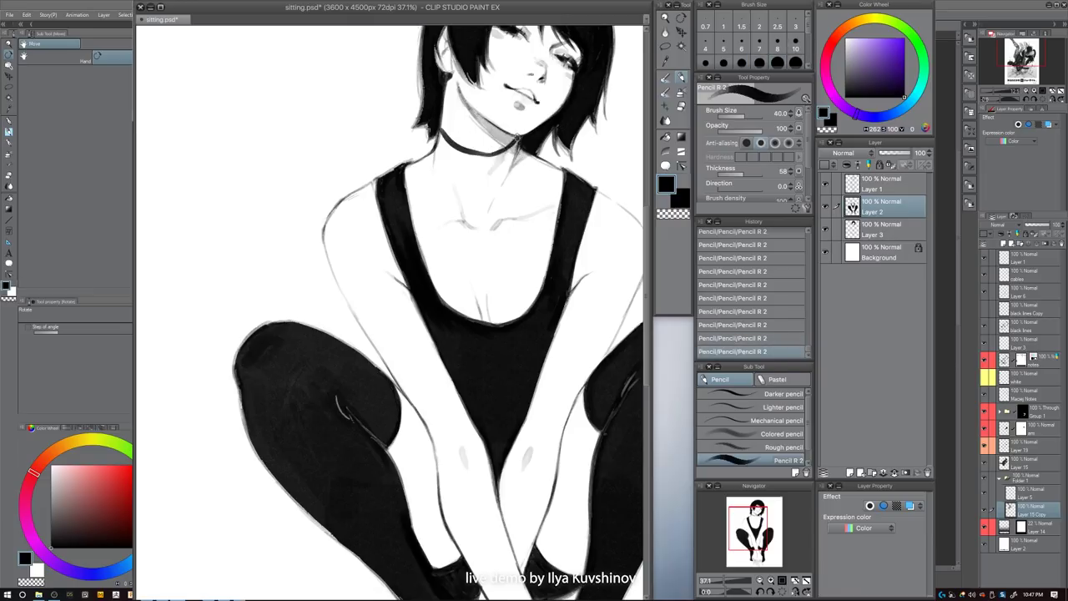
- Review the choker on the whole figure and remove it by stepping back through the recent strokes
left_click_drag(532, 184, 467, 185)
left_click_drag(562, 167, 538, 173)
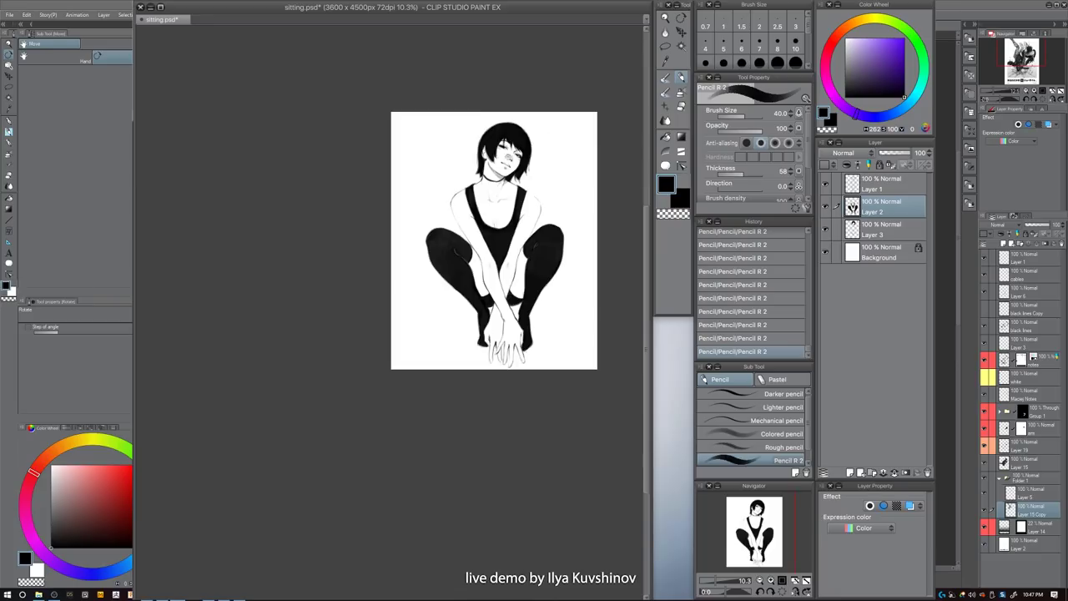
scroll(508, 157, "up", 4)
key("ctrl+z")
key("ctrl+z")
key("ctrl+z")
key("ctrl+z")
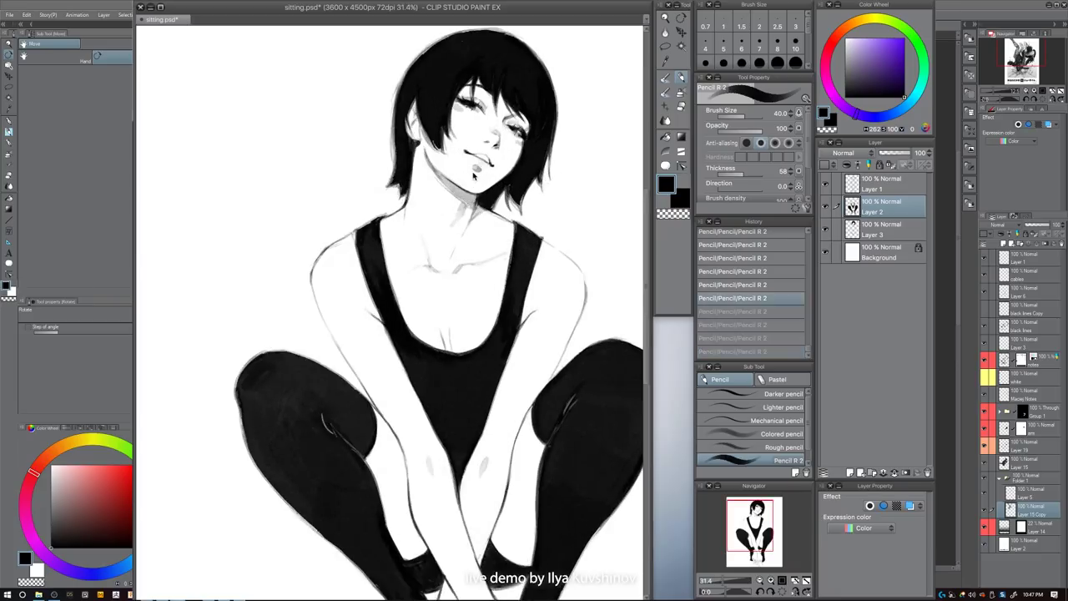
key("ctrl+y")
key("ctrl+y")
key("ctrl+y")
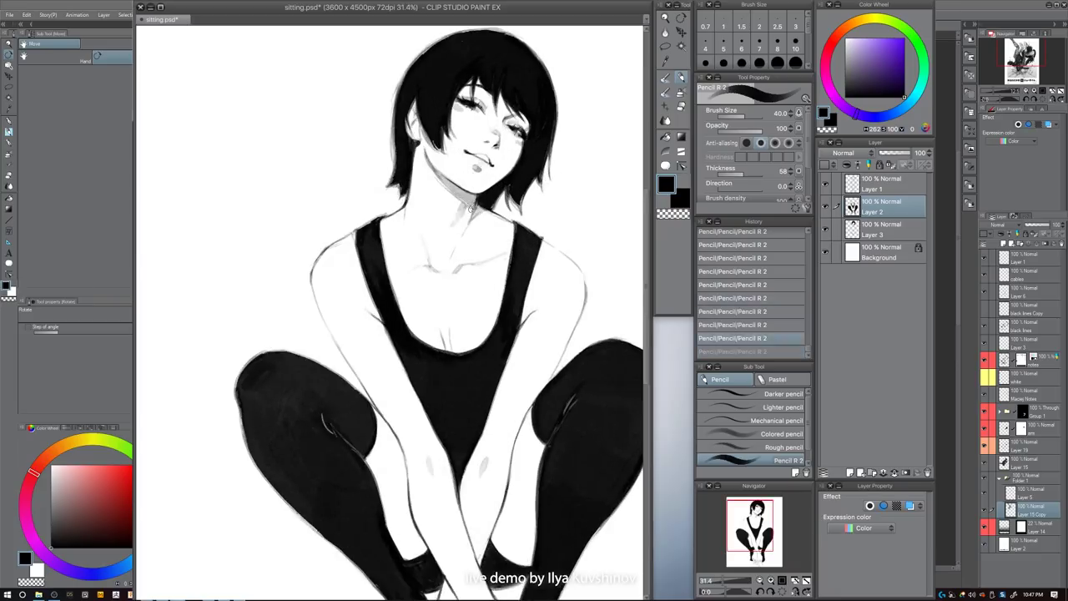
key("bracketright")
key("ctrl+y")
- Check what Layer 3 and Layer 1 contain by hiding and showing each one in turn
left_click(826, 231)
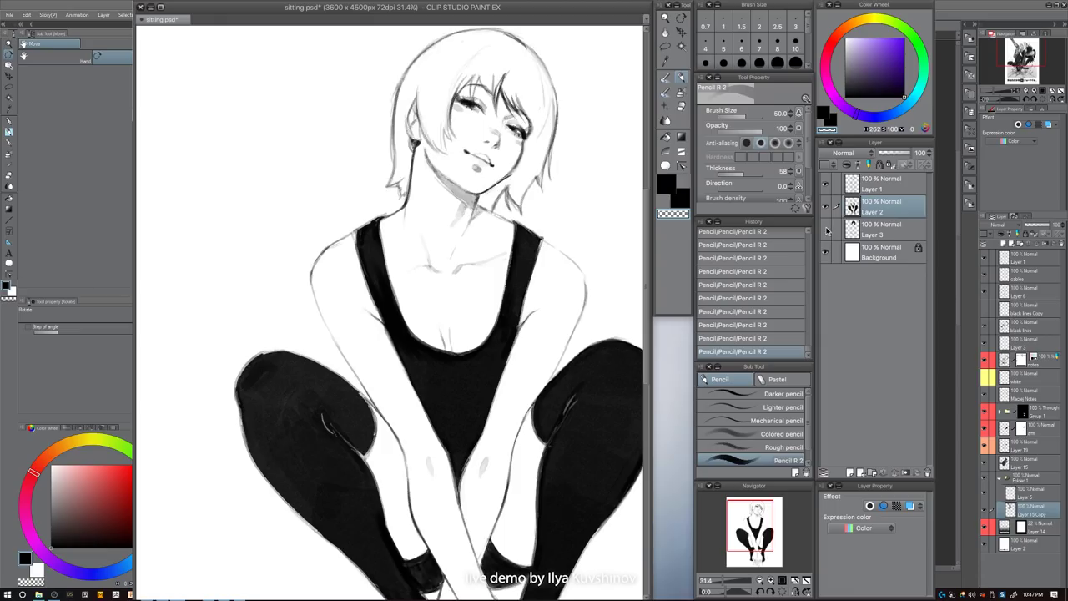
left_click(826, 231)
left_click(826, 184)
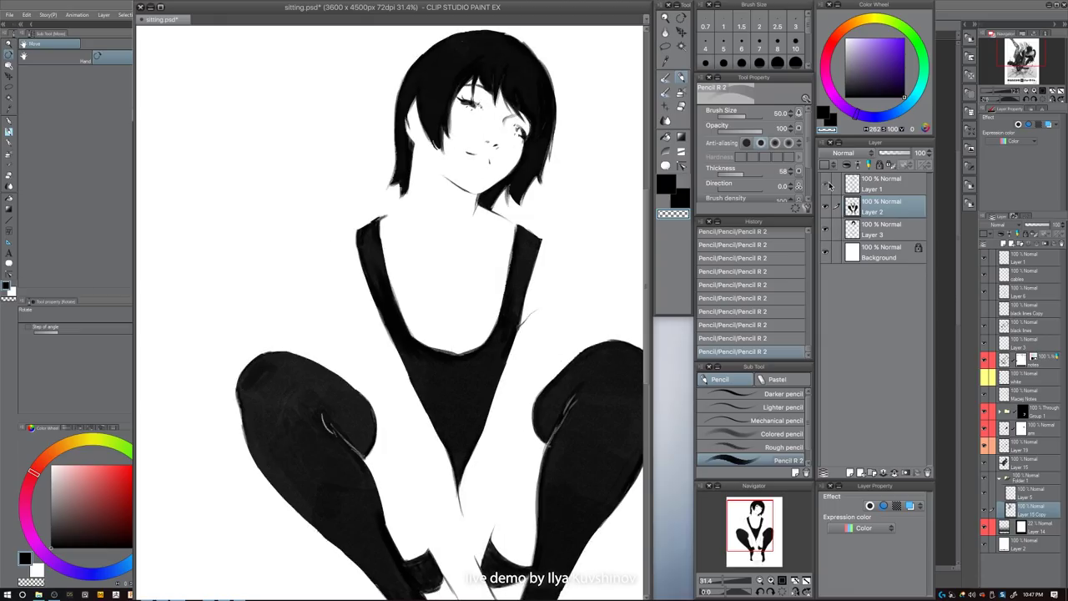
left_click(825, 184)
- Select Layer 1 and try erasing the grey neck shading with transparent Pencil R 2 at brush size 80
left_click(879, 184)
key("c")
key("bracketright")
key("bracketright")
key("bracketright")
left_click_drag(460, 216, 443, 236)
key("ctrl+z")
key("c")
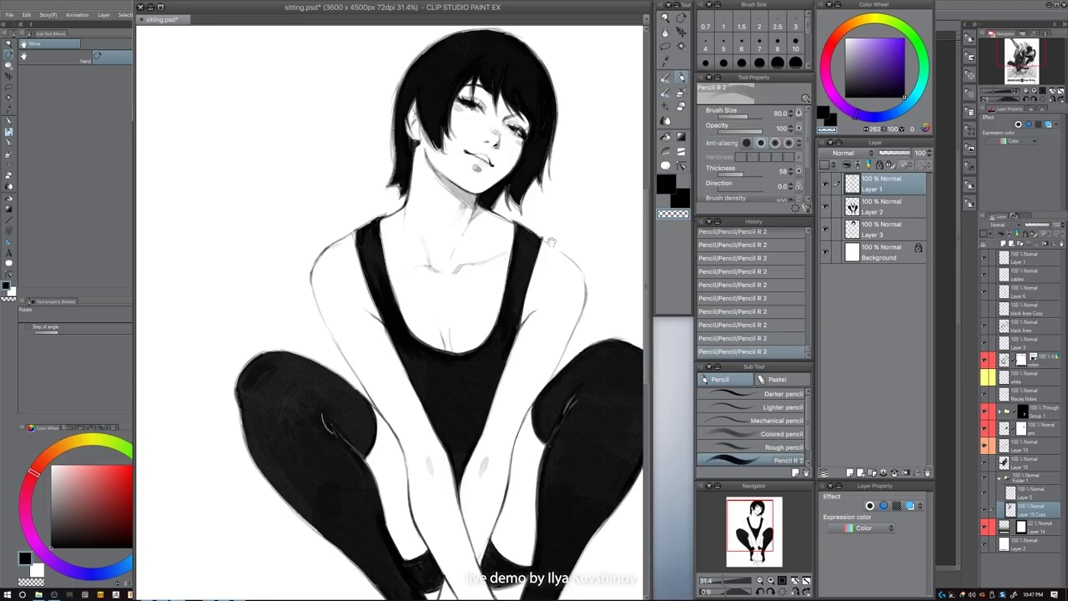
- Clean up the neck shading on Layer 1 with transparent Pencil R 2 at brush size 40
left_click_drag(551, 242, 545, 279)
key("bracketleft")
key("bracketleft")
key("bracketleft")
key("bracketleft")
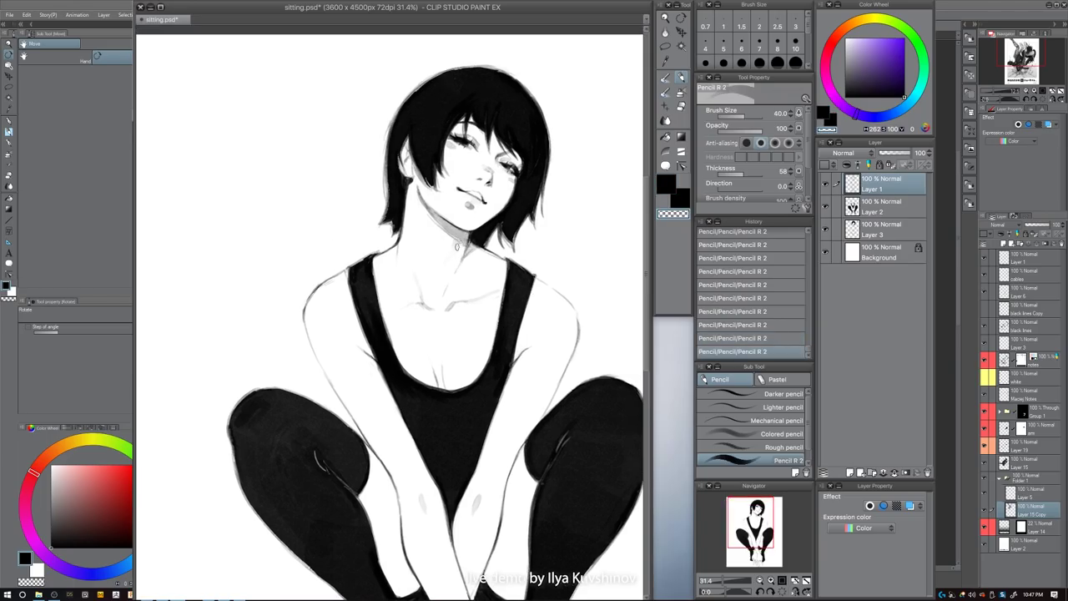
scroll(588, 227, "down", 3)
mouse_move(592, 266)
left_mouse_down()
mouse_move(576, 255)
mouse_move(551, 287)
mouse_move(583, 276)
left_mouse_up()
scroll(544, 282, "up", 4)
- Touch up the neck and hair contours with black Pencil R 2 at brush sizes between 15 and 25
key("bracketleft")
key("bracketleft")
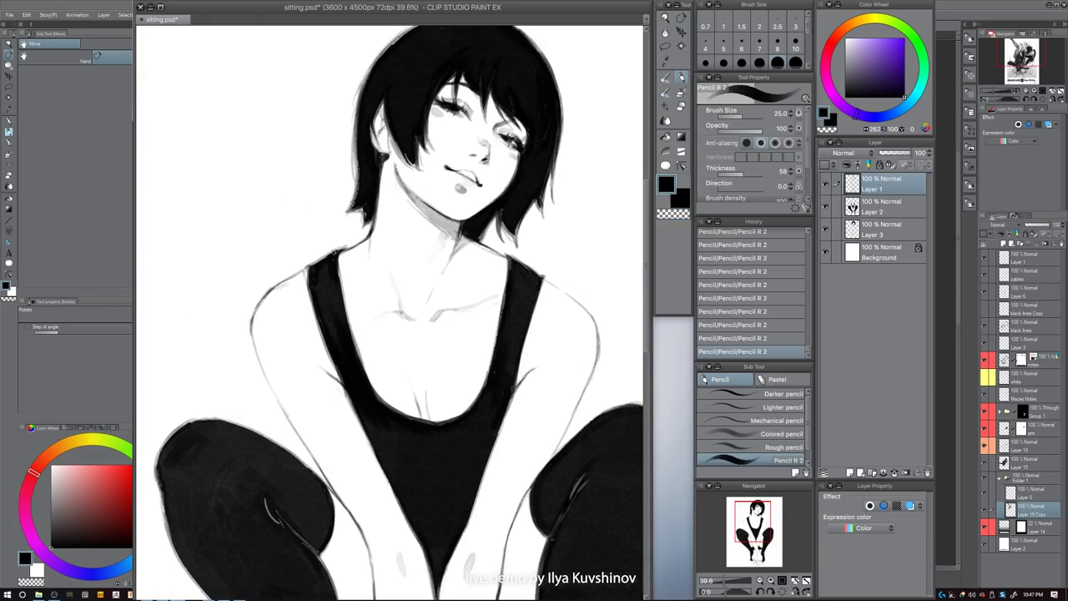
key("bracketleft")
left_click_drag(549, 247, 533, 347)
key("bracketleft")
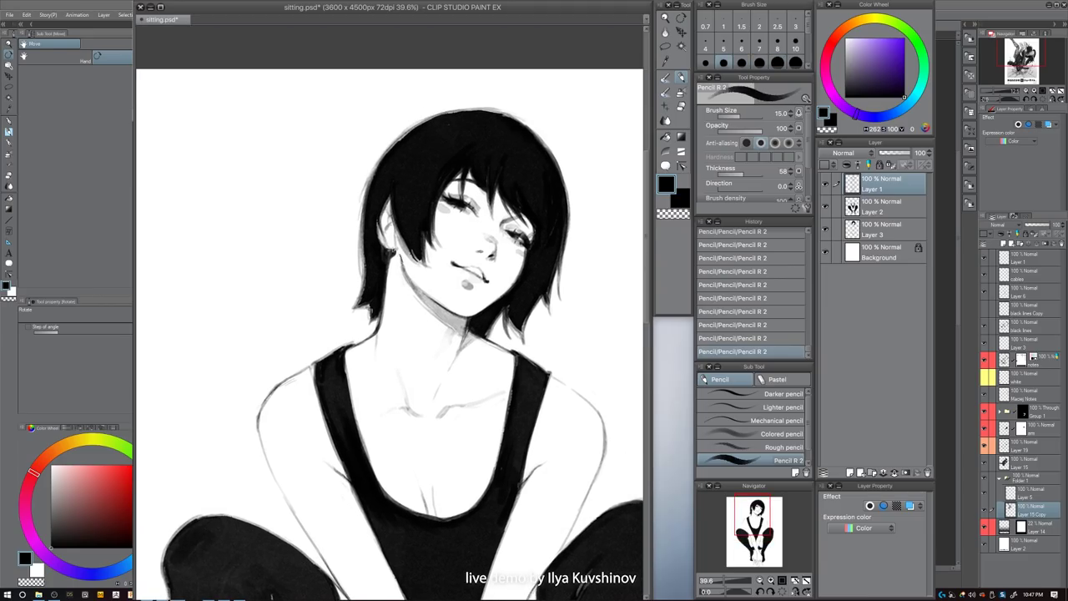
left_click_drag(482, 203, 483, 236)
key("bracketright")
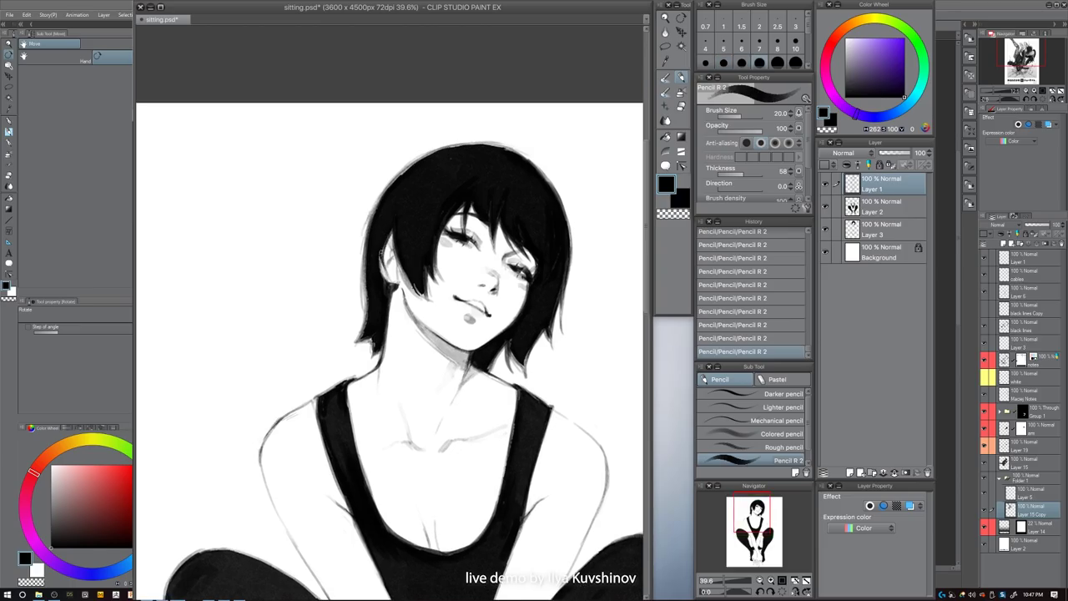
- Strengthen the outer outline of the hair with black Pencil R 2 at brush size 40
scroll(580, 196, "down", 3)
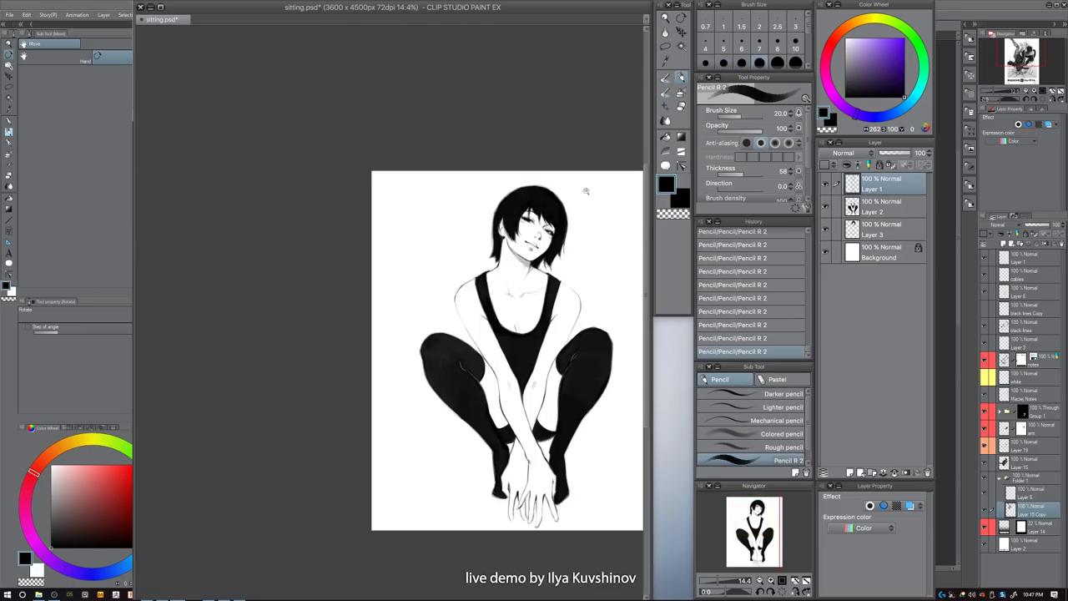
scroll(548, 191, "up", 3)
key("bracketright")
key("bracketright")
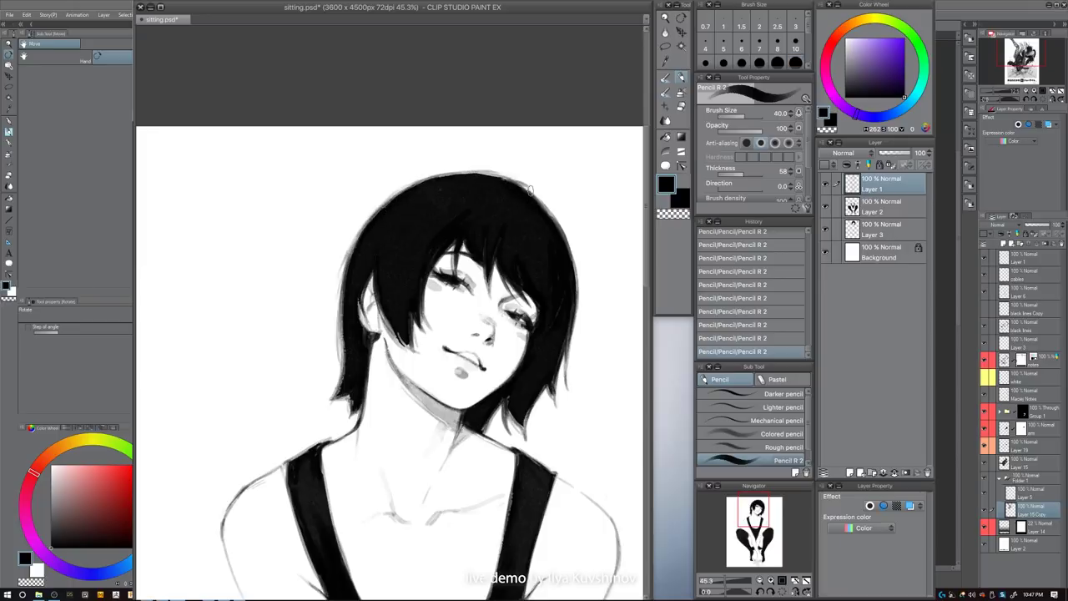
- Mirror the canvas view horizontally to check the whole figure
scroll(563, 221, "down", 4)
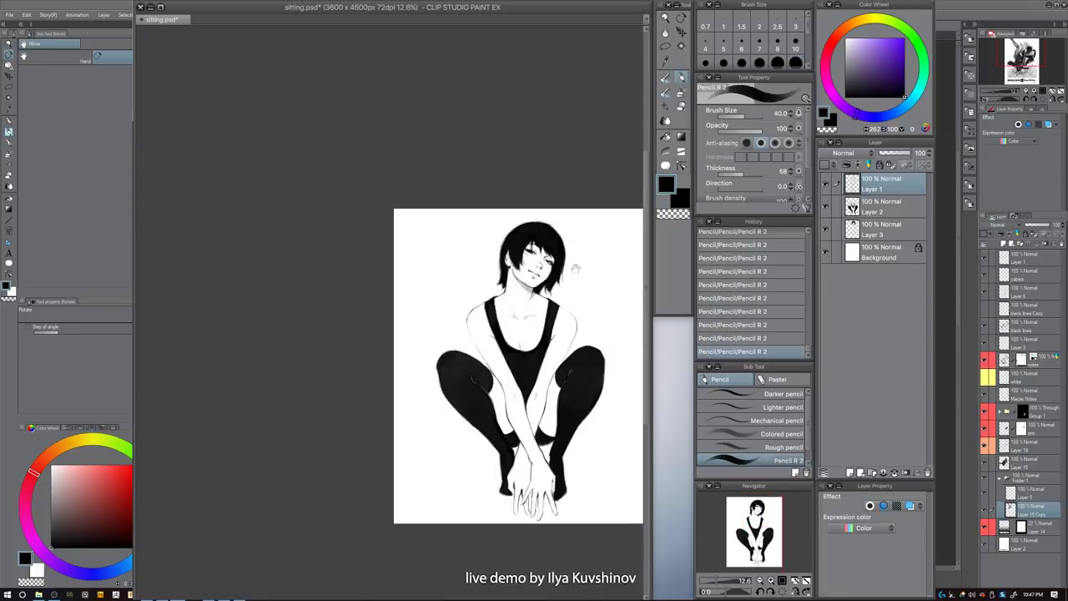
left_click_drag(581, 278, 554, 248)
left_click(795, 593)
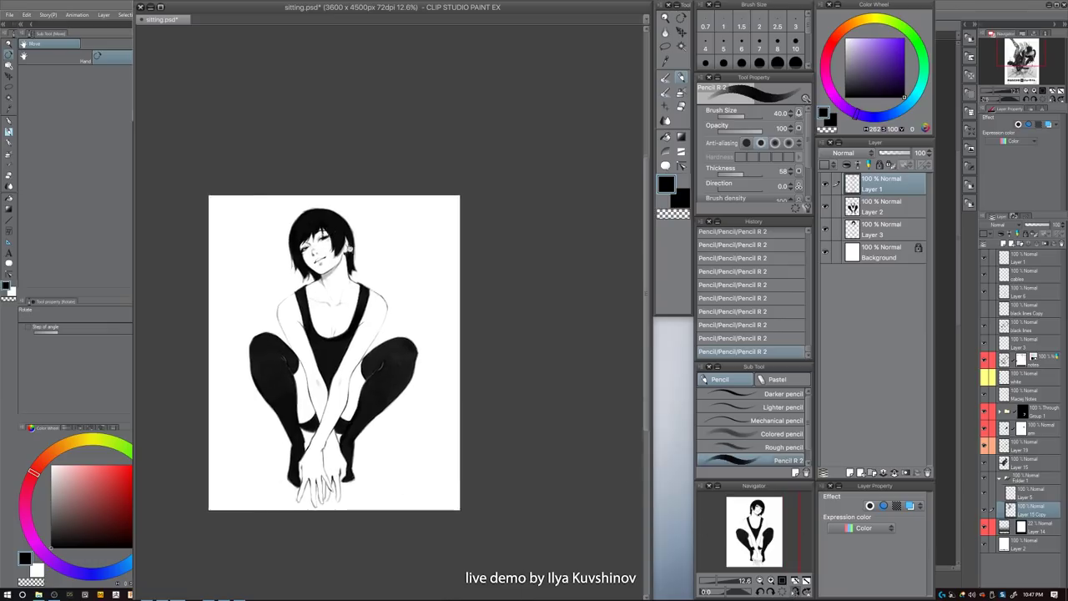
- Retouch the jawline beside the neck shading with black Pencil R 2 at brush size 12
scroll(347, 227, "up", 4)
key("bracketleft")
key("bracketleft")
key("bracketleft")
key("bracketleft")
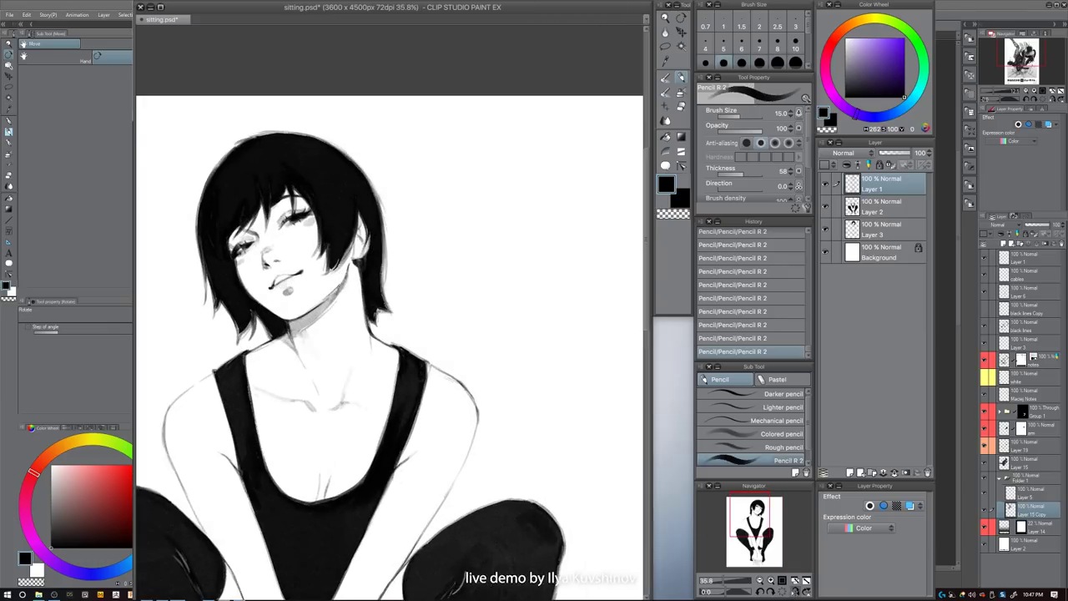
key("ctrl+z")
key("bracketleft")
left_click_drag(336, 289, 324, 298)
- Compare the face with and without the last two pencil strokes by undoing and redoing them
key("ctrl+z")
key("ctrl+z")
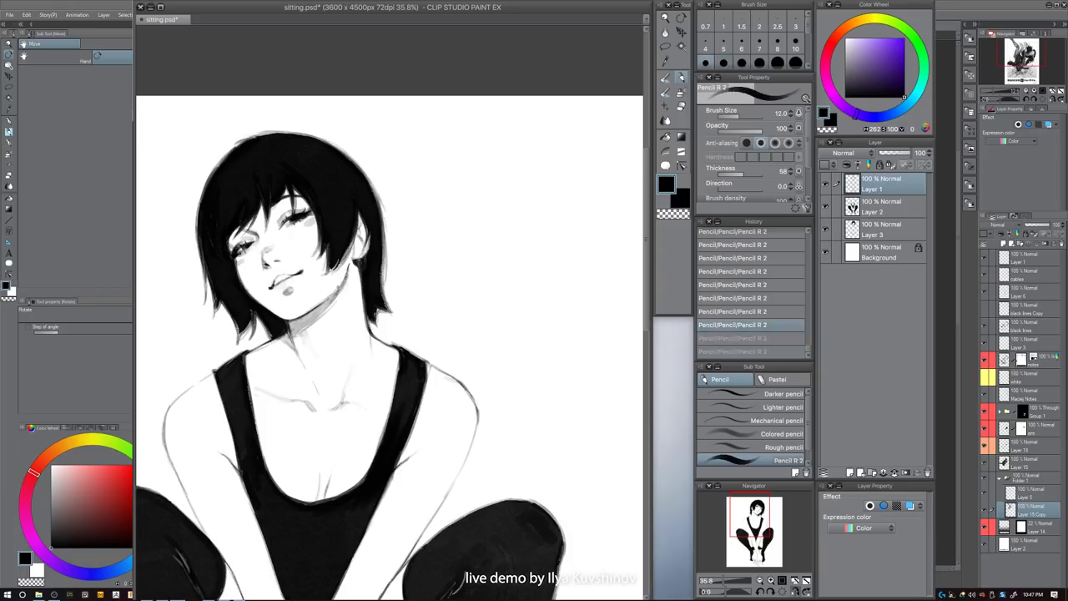
key("bracketright")
key("ctrl+y")
key("ctrl+y")
key("bracketright")
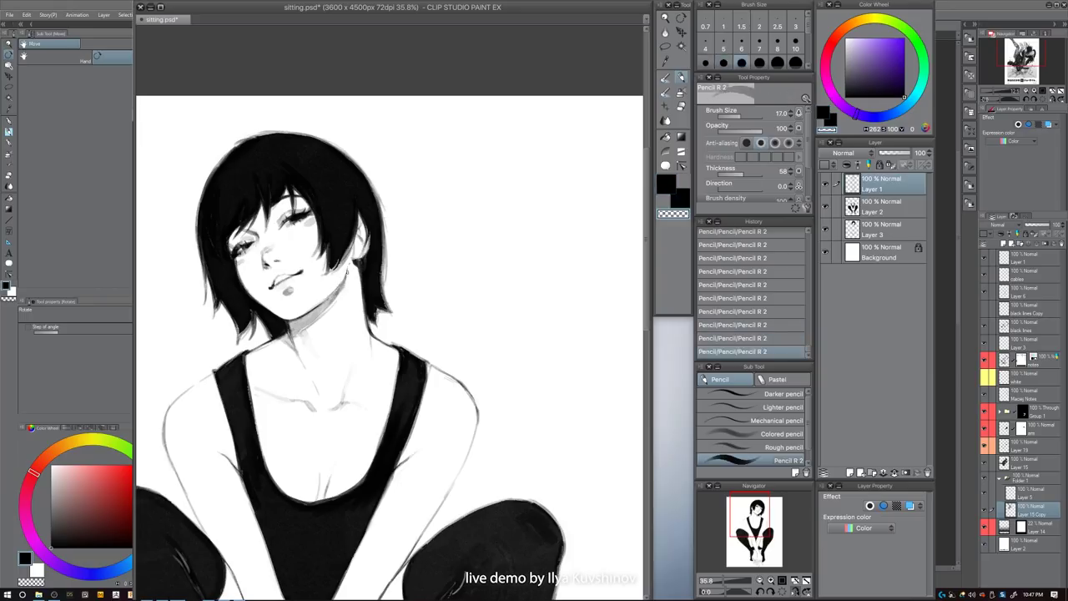
key("bracketleft")
- Refine the inner eye corner beside the nose bridge with Pencil R 2 at brush sizes 15 and 20, alternating black and transparent
scroll(367, 260, "up", 5)
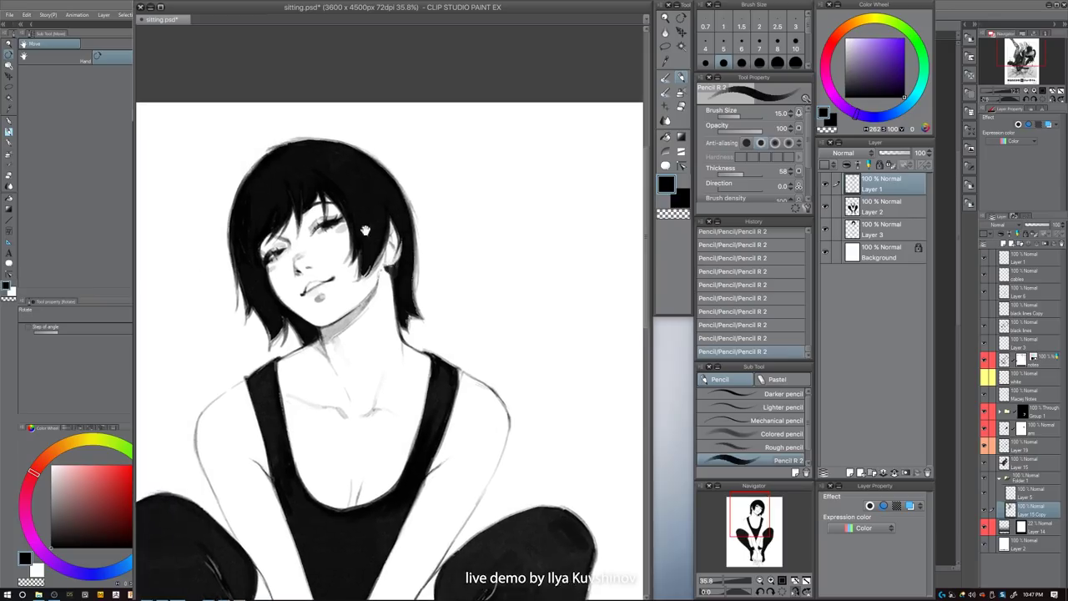
key("bracketright")
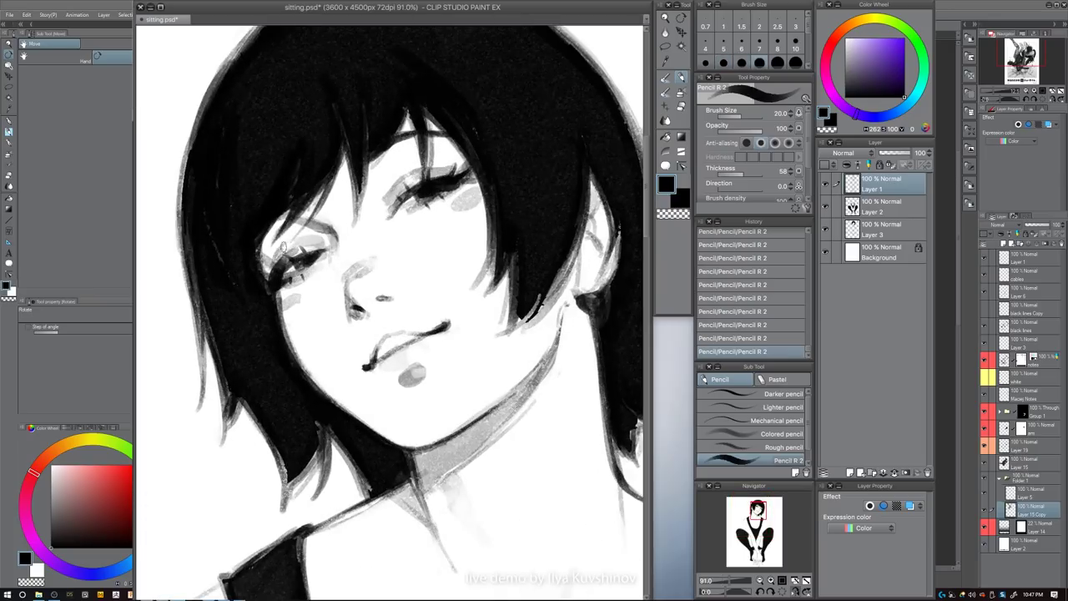
key("bracketleft")
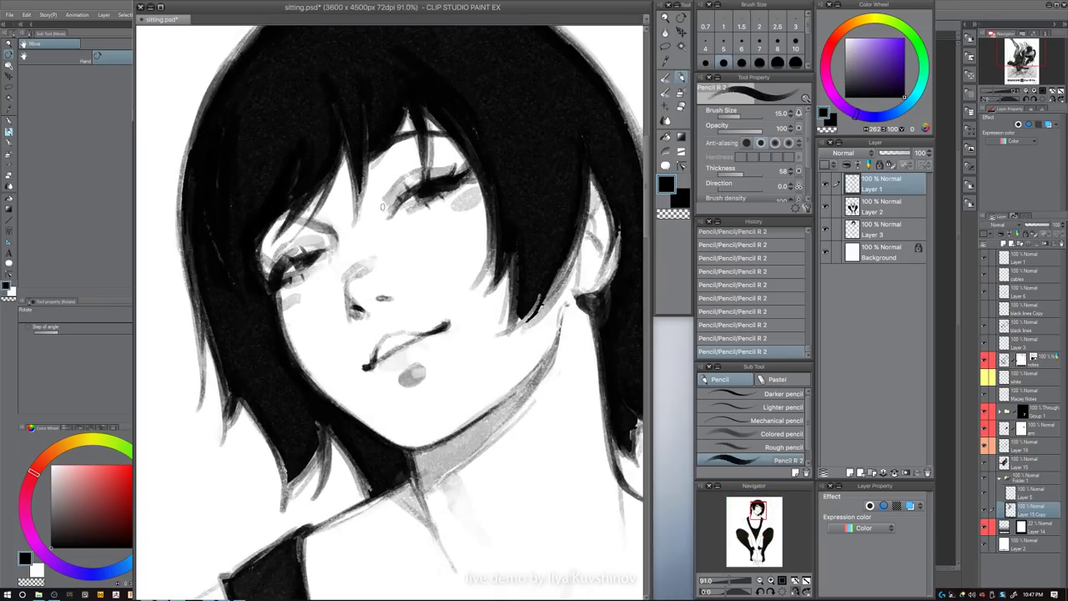
key("c")
key("bracketright")
key("c")
key("bracketright")
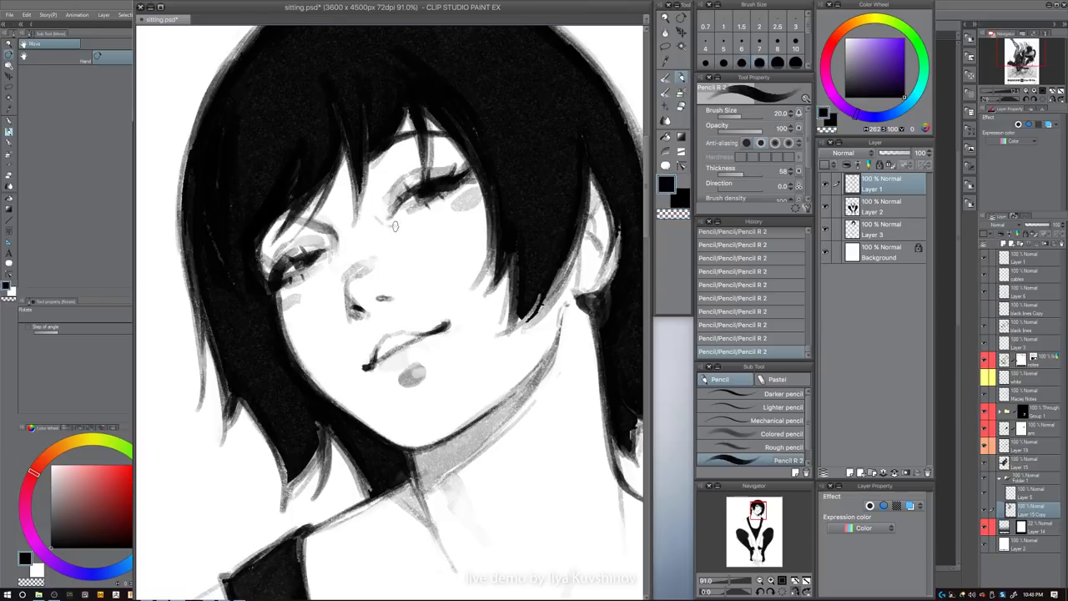
- Compare the eye retouching with its earlier state by undoing and redoing the last two strokes
scroll(474, 197, "down", 5)
mouse_move(492, 185)
left_mouse_down()
mouse_move(473, 187)
mouse_move(491, 167)
mouse_move(473, 171)
left_mouse_up()
scroll(437, 188, "up", 5)
key("ctrl+z")
key("ctrl+z")
key("c")
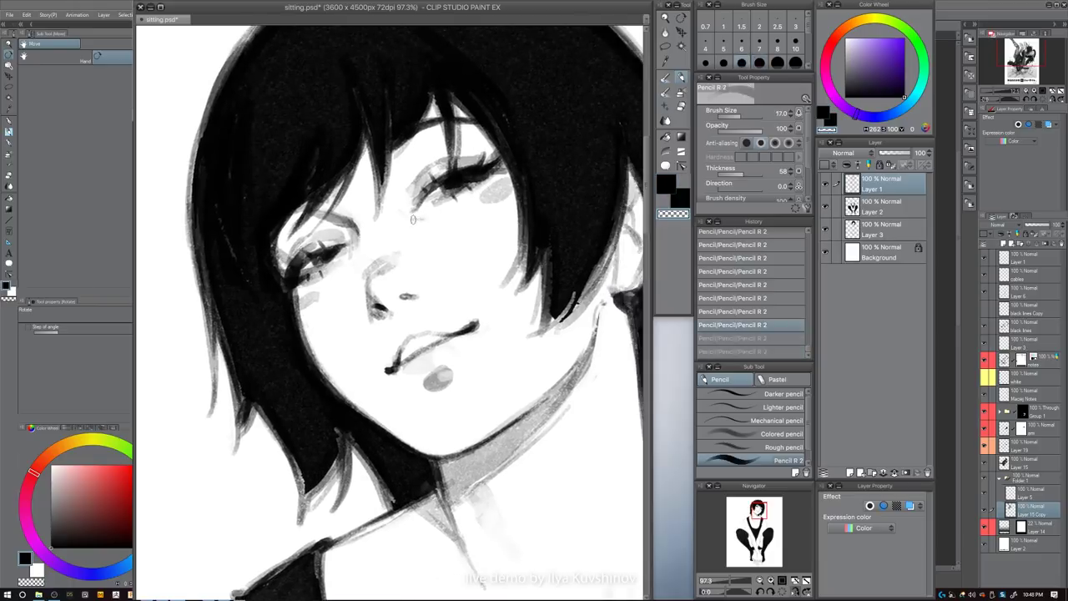
key("ctrl+y")
key("ctrl+y")
- Try a short black Pencil R 2 stroke on the face and undo it
scroll(453, 221, "down", 4)
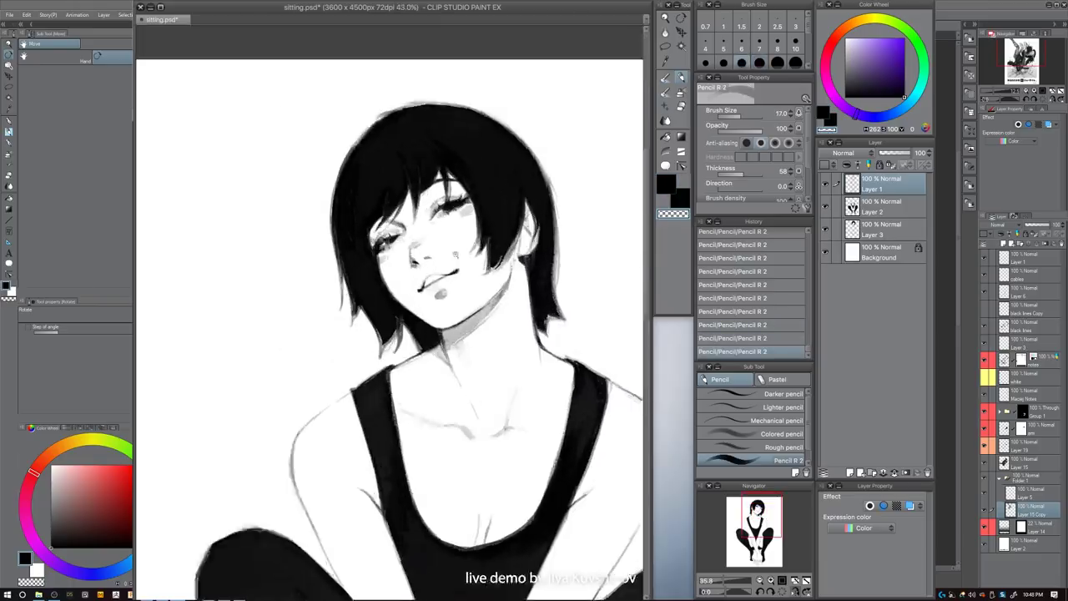
scroll(406, 275, "up", 5)
key("c")
left_click_drag(389, 284, 395, 292)
key("ctrl+z")
key("c")
scroll(491, 195, "down", 5)
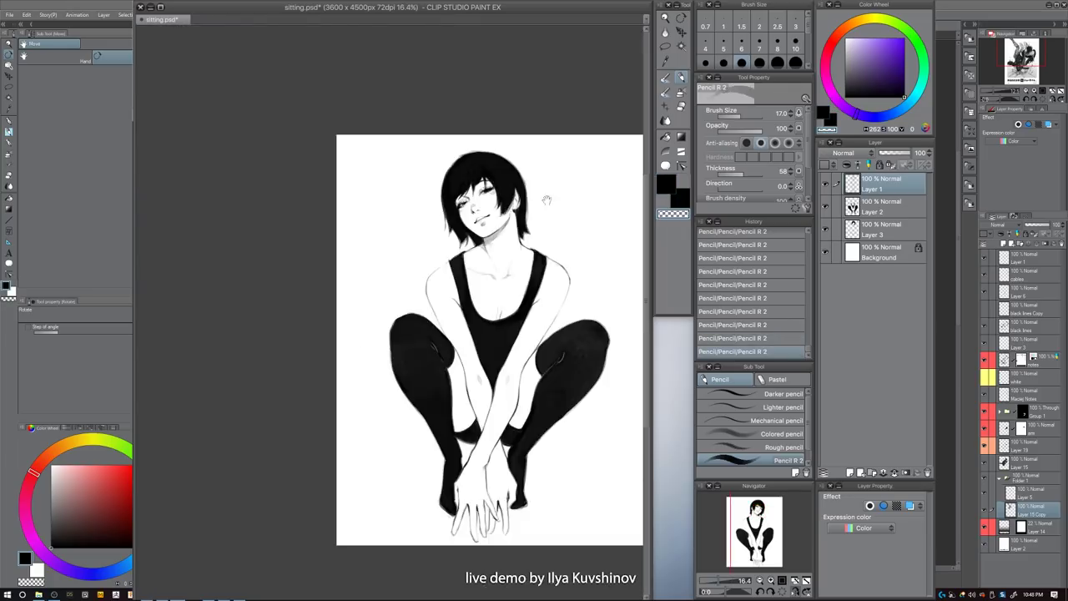
- Refine the hair's crown outline with Pencil R 2, erasing at brush size 25 and redrawing in black at size 20
left_click_drag(546, 200, 504, 195)
left_click_drag(413, 138, 466, 150)
key("c")
mouse_move(421, 179)
left_mouse_down()
mouse_move(455, 159)
mouse_move(423, 177)
left_mouse_up()
key("ctrl+z")
key("c")
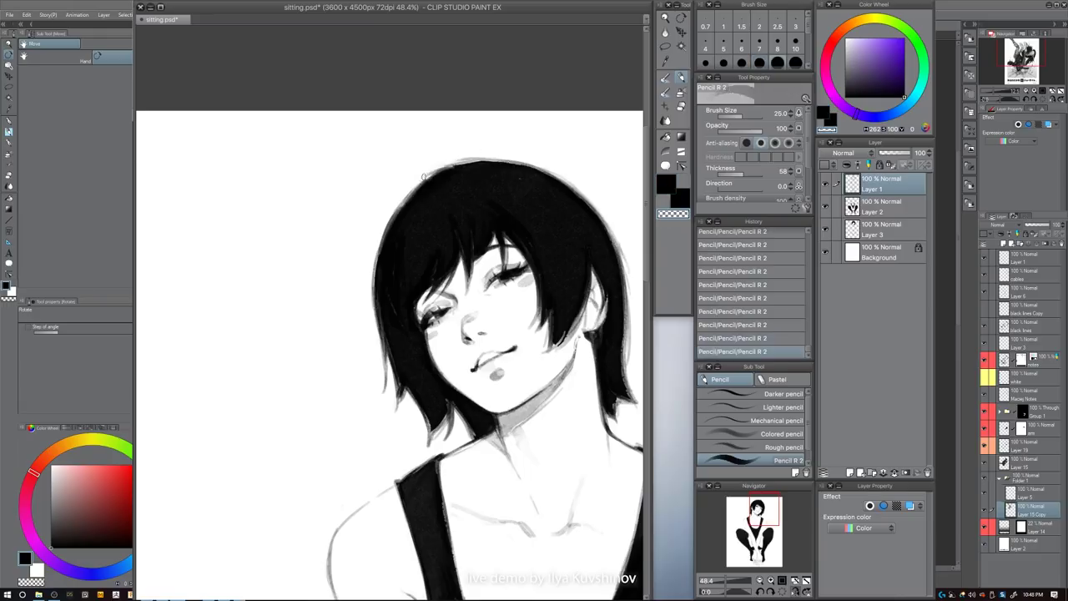
key("c")
key("bracketleft")
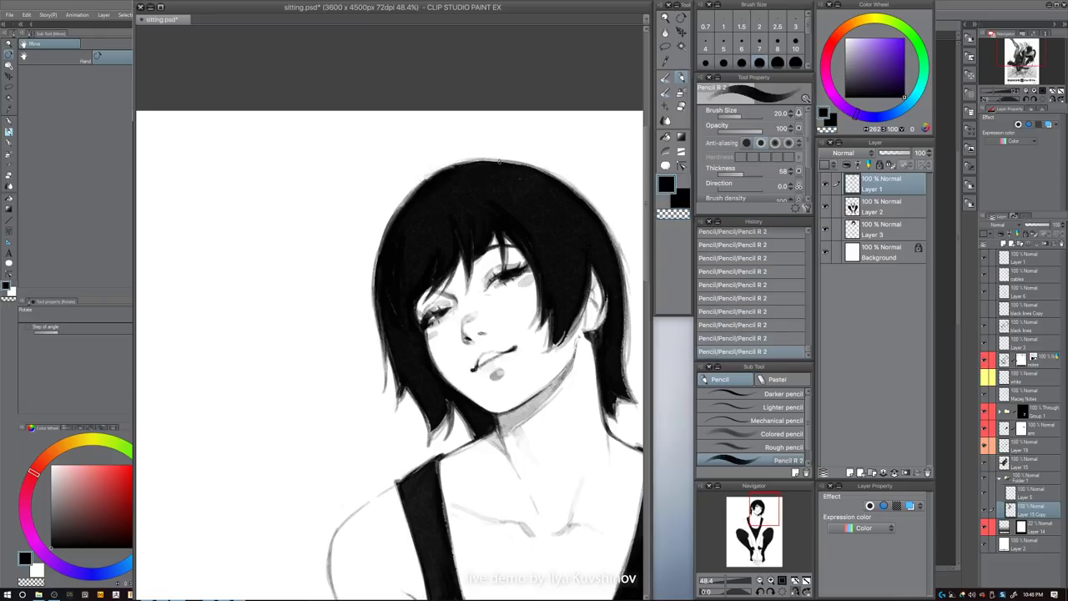
left_click_drag(487, 159, 514, 165)
- Darken the hair beside the ear and along the cheek with black Pencil R 2 at brush size 40
left_click_drag(530, 355, 425, 330)
key("bracketright")
key("bracketright")
key("bracketright")
key("bracketright")
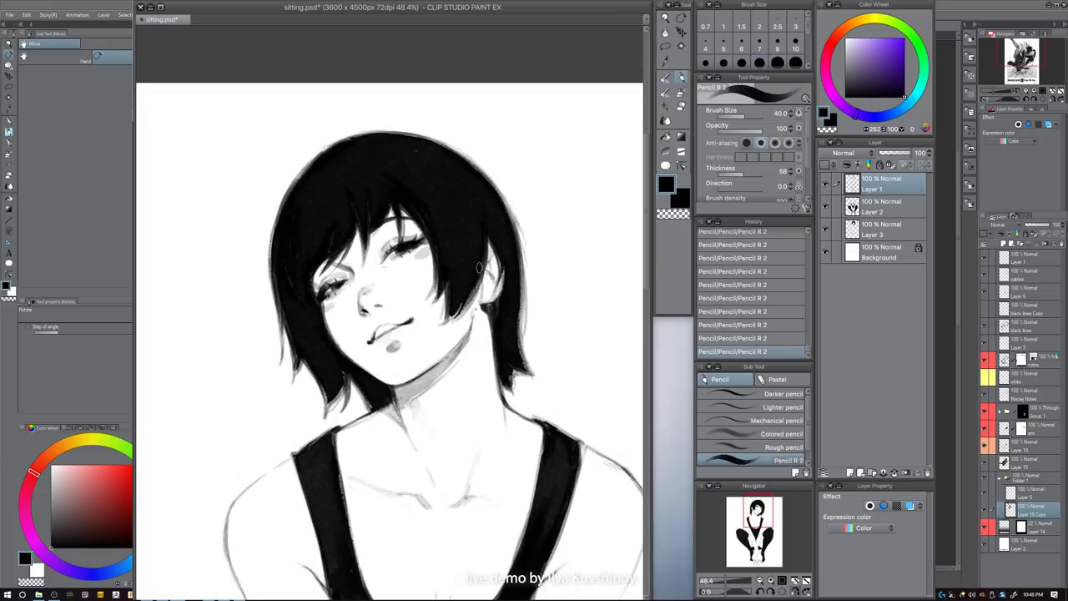
left_click_drag(479, 268, 491, 233)
left_click_drag(356, 347, 343, 370)
left_click_drag(354, 329, 335, 387)
- Undo the last hair stroke and clean up the drawing with transparent Pencil R 2 at brush size 25
key("c")
key("bracketleft")
key("ctrl+z")
key("bracketleft")
scroll(522, 293, "down", 5)
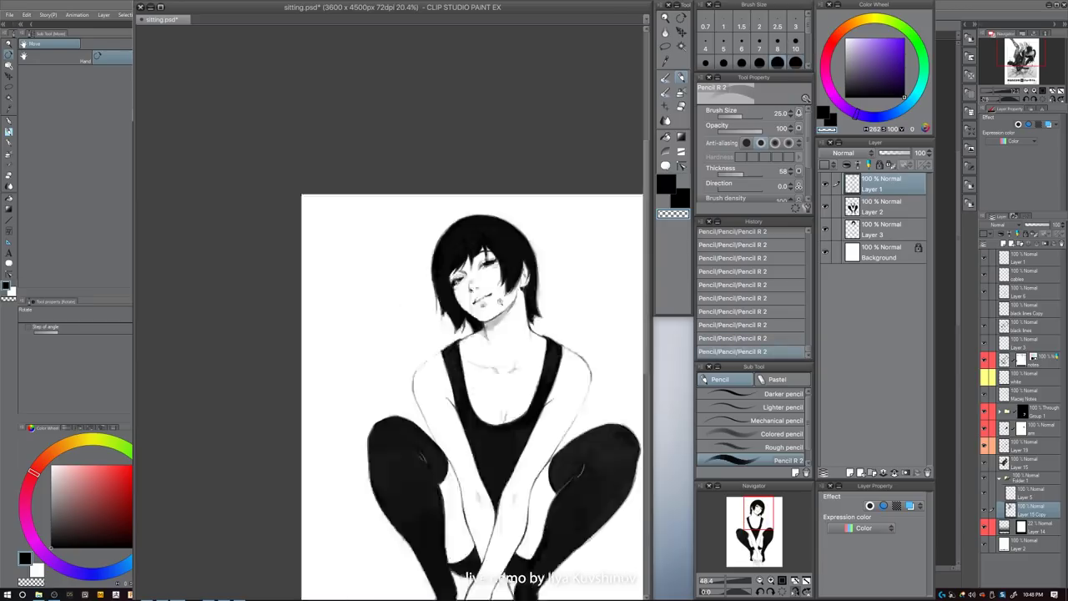
scroll(433, 365, "up", 4)
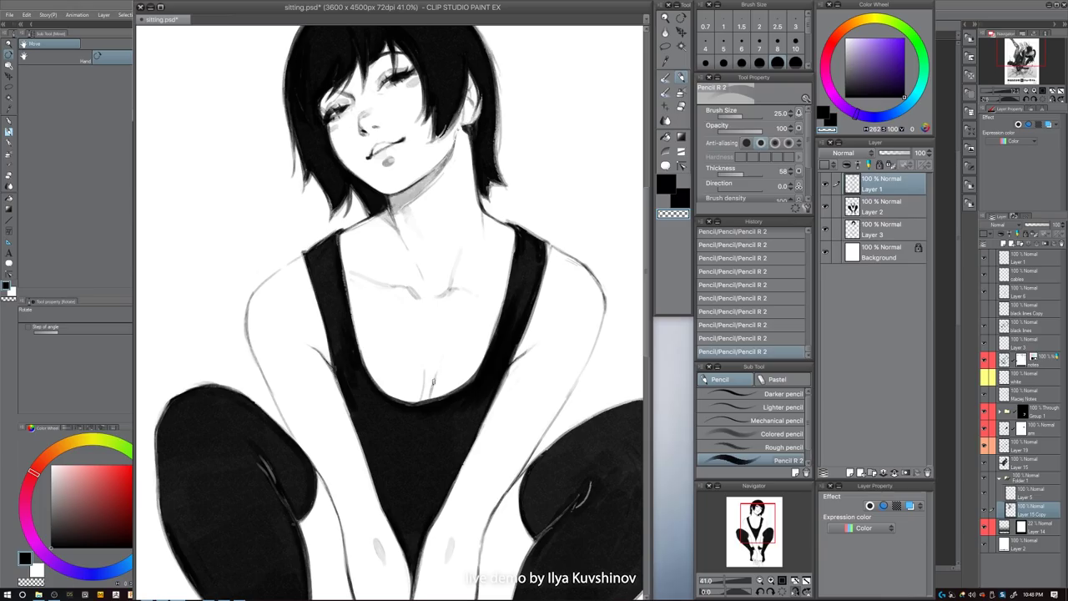
scroll(545, 318, "down", 8)
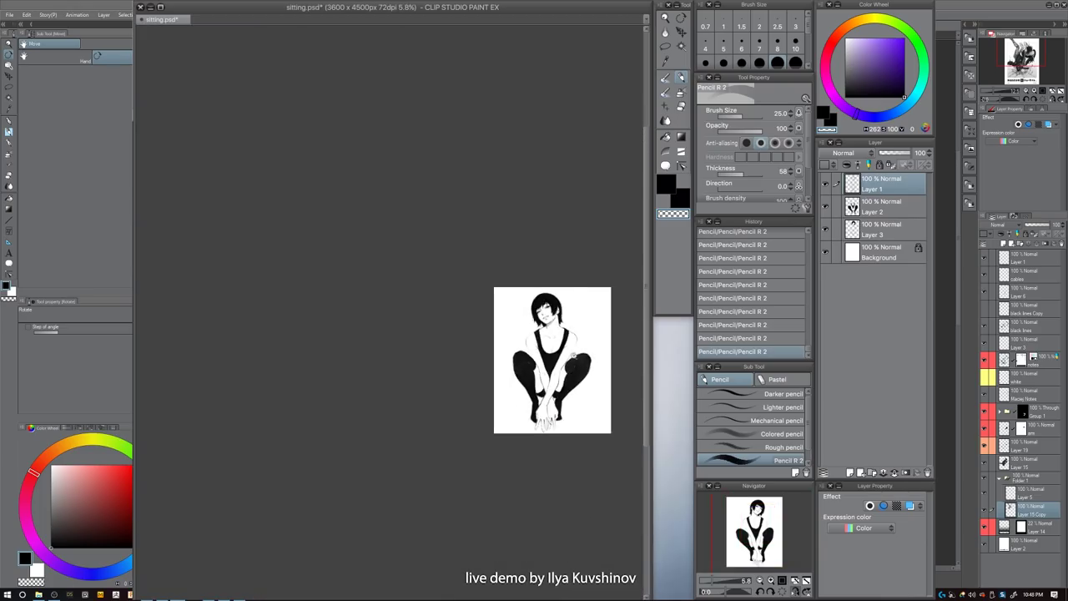
- Erase along the tank top's lower edge beside the forearm with transparent Pencil R 2 at brush size 40
scroll(589, 354, "up", 4)
scroll(412, 332, "up", 4)
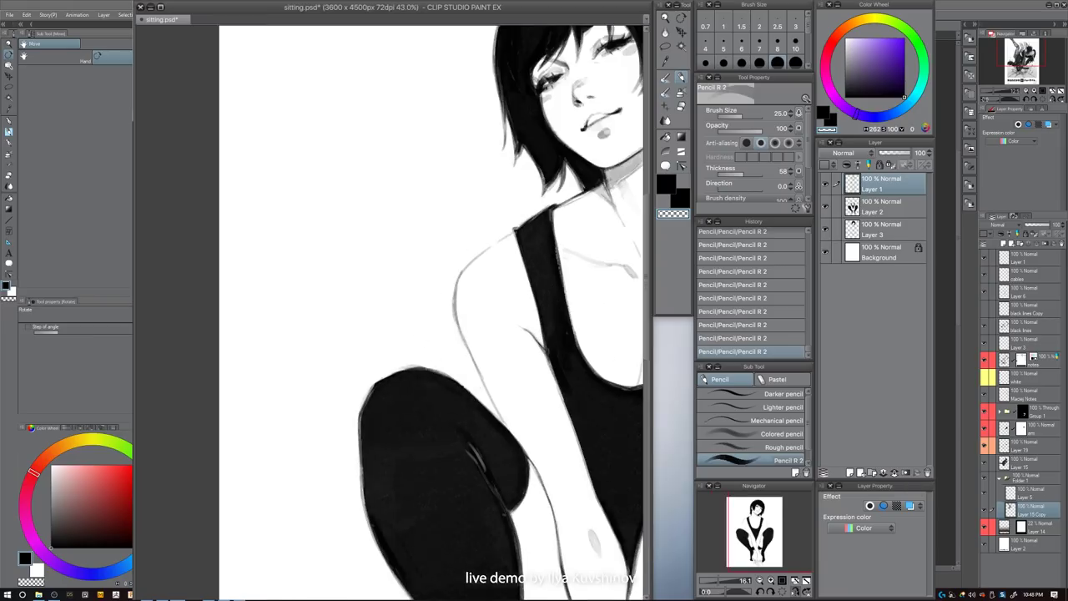
key("bracketright")
mouse_move(464, 380)
left_mouse_down()
mouse_move(259, 260)
mouse_move(266, 269)
left_mouse_up()
key("bracketleft")
left_click_drag(373, 289, 331, 265)
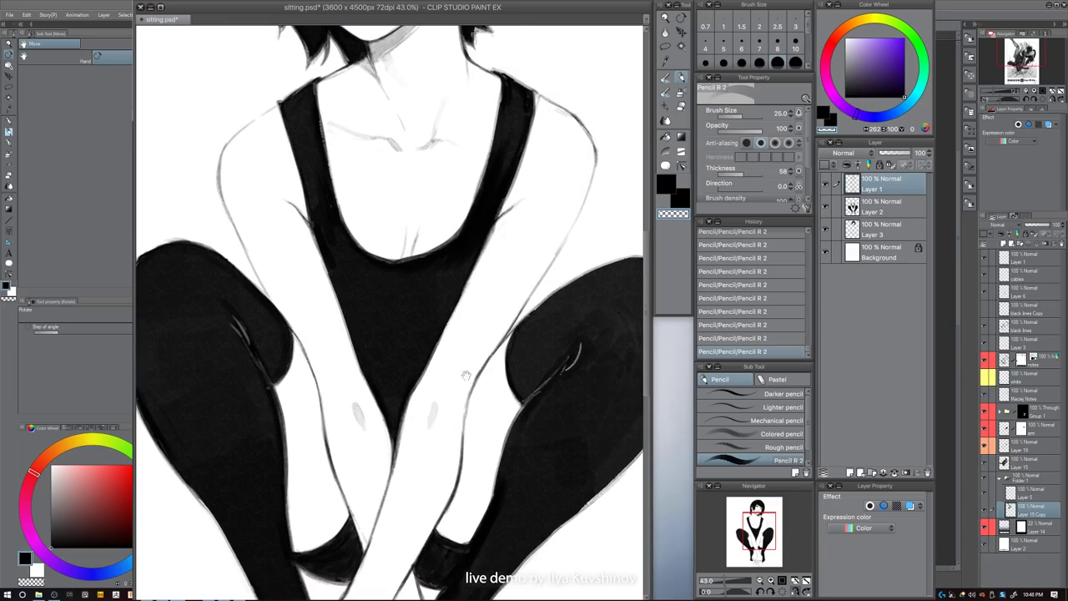
key("bracketright")
key("ctrl+z")
key("c")
key("bracketright")
left_click_drag(358, 371, 365, 383)
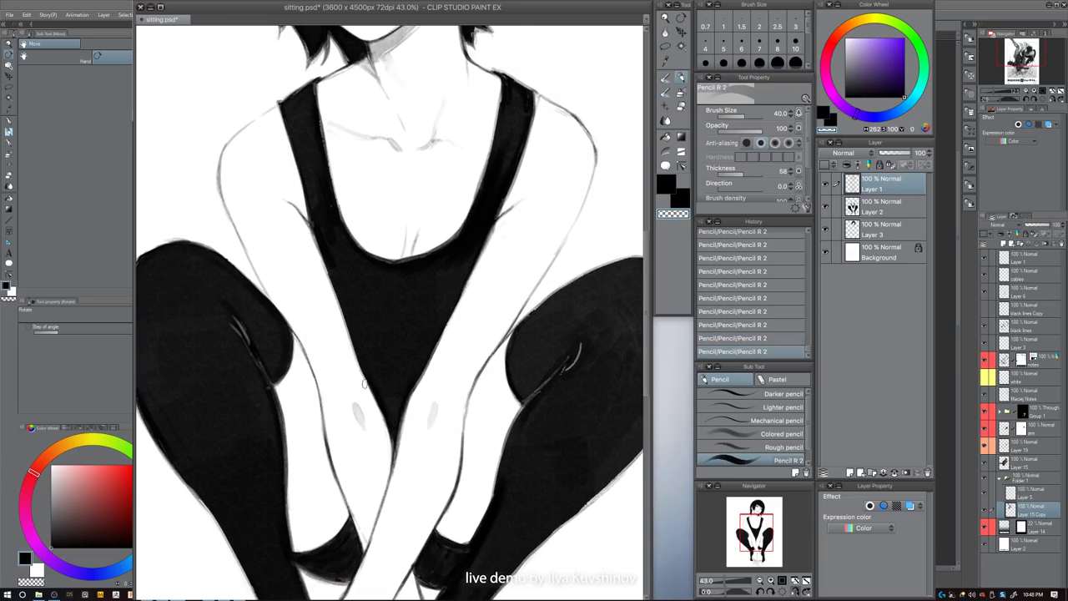
- Redraw the line between the crossing forearms below the tank top with black Pencil R 2 at brush size 20
key("bracketleft")
key("bracketleft")
left_click_drag(462, 425, 452, 404)
key("c")
key("bracketleft")
left_click_drag(388, 419, 378, 464)
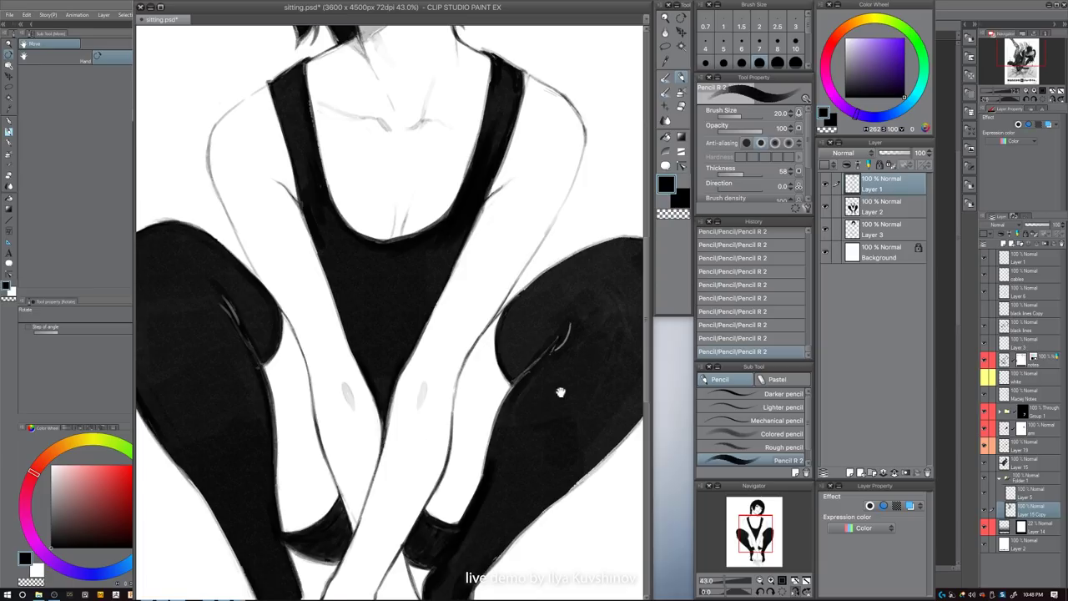
- Refine the outer shoulder and upper-arm outline with Pencil R 2, erasing at brush size 25 and redrawing in black at size 17
scroll(561, 392, "down", 5)
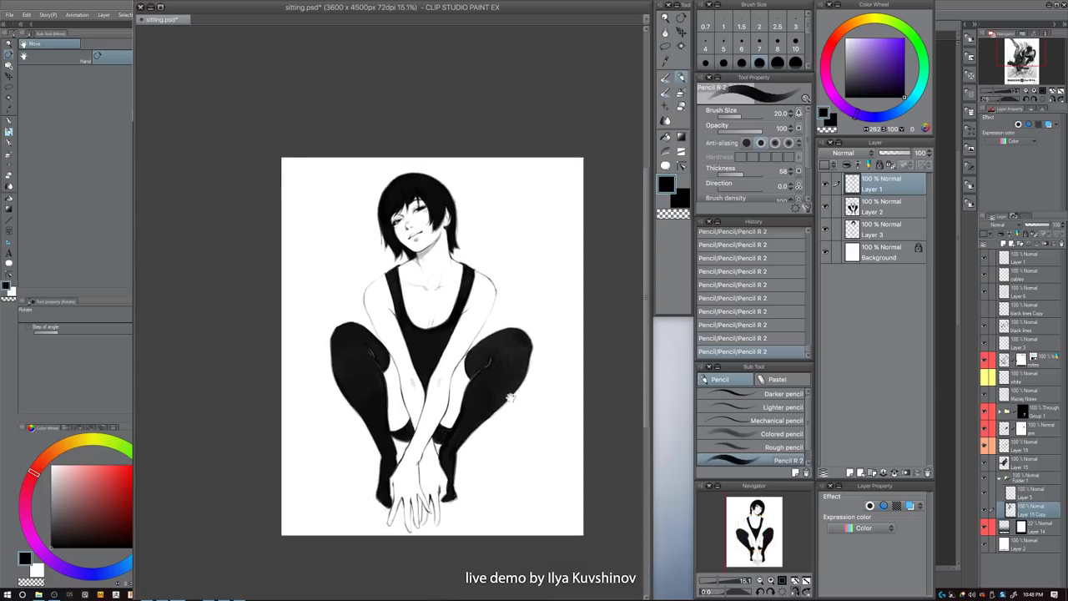
scroll(469, 306, "up", 4)
key("bracketright")
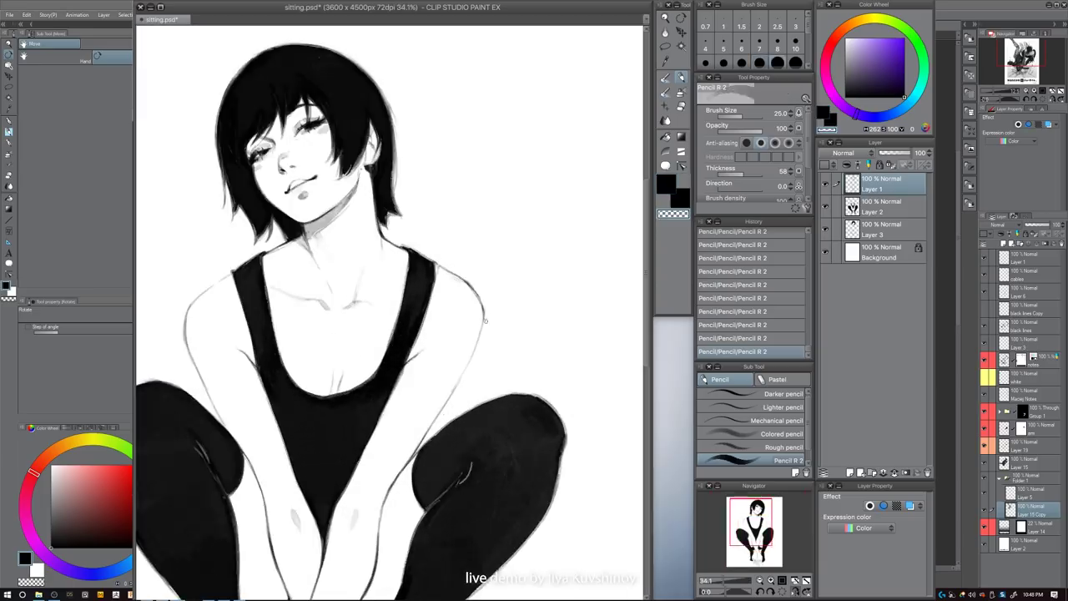
key("bracketleft")
left_click_drag(482, 310, 476, 338)
key("ctrl+z")
key("bracketleft")
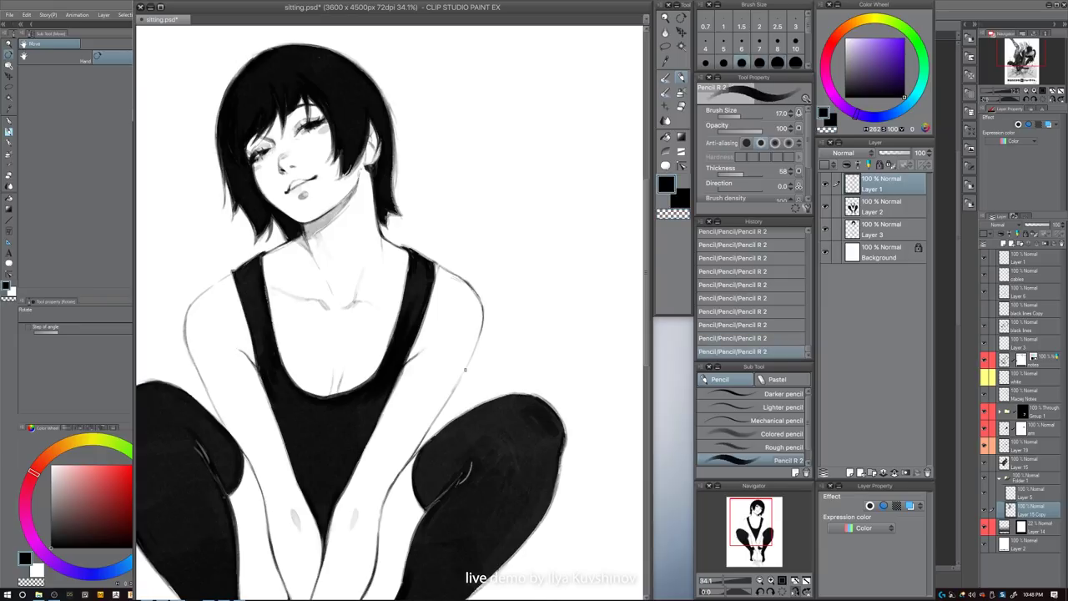
- Reduce the grey shadow below the lower lip with transparent Pencil R 2 at brush size 25
key("c")
key("bracketright")
key("bracketright")
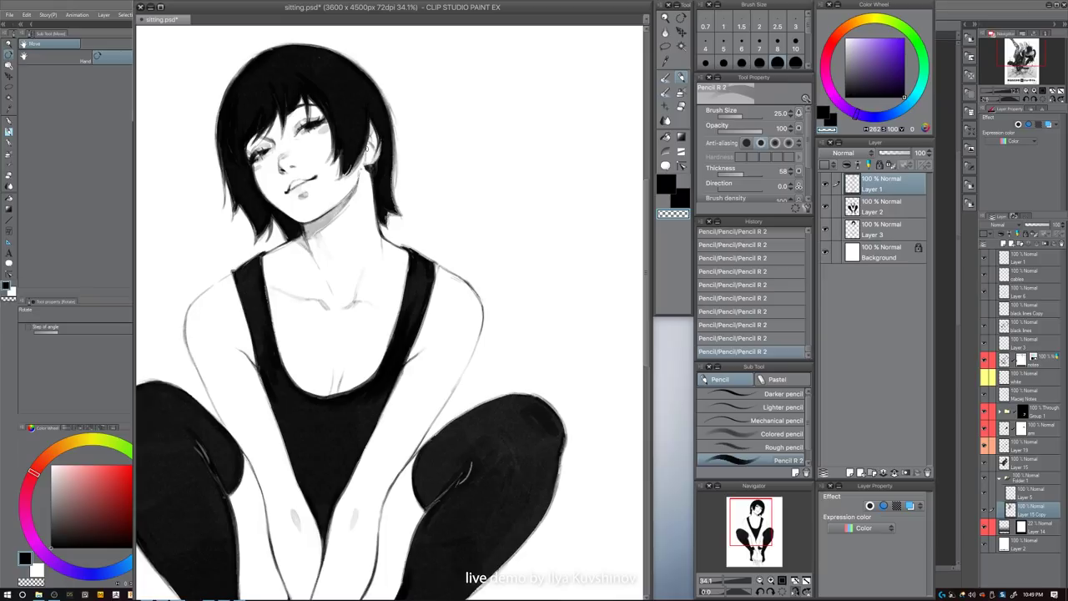
- Undo a black stroke near the shoulder strap and erase around the neck-to-shoulder line with Pencil R 2 at brush size 30
key("c")
key("]")
key("ctrl+z")
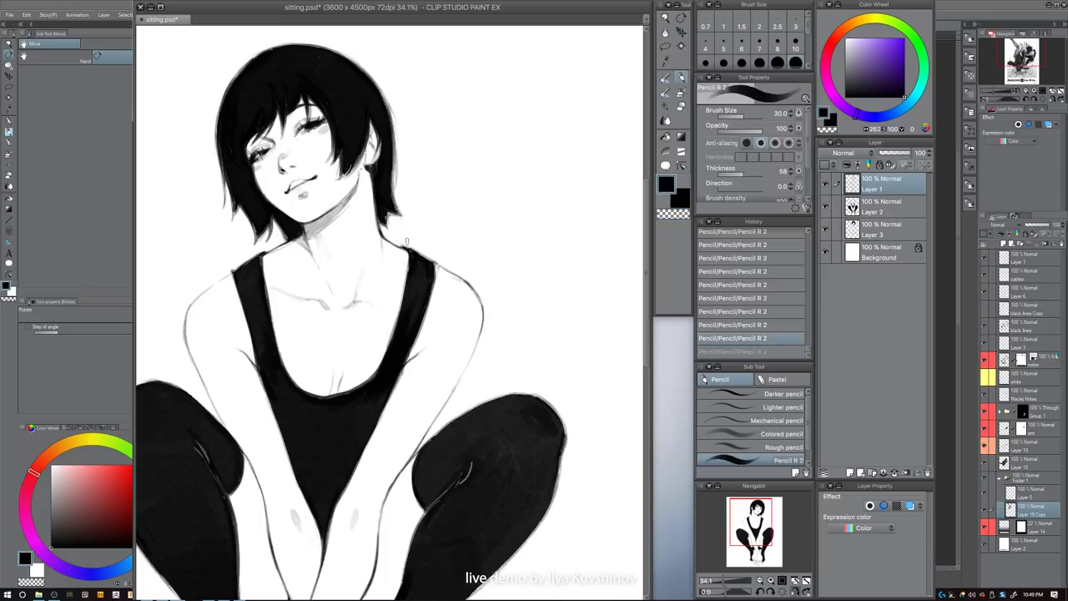
key("c")
left_click_drag(404, 242, 403, 240)
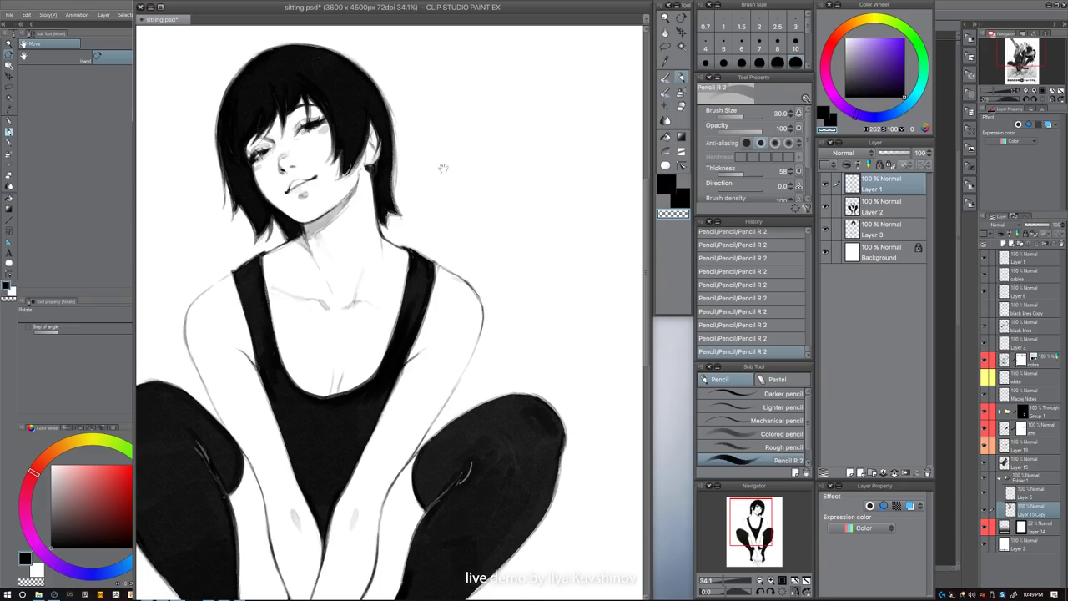
- Clean up the outer shoulder and upper-arm outline with transparent Pencil R 2 at brush sizes 25 and 20
left_click_drag(446, 169, 457, 197)
key("c")
key("[")
key("bracketleft")
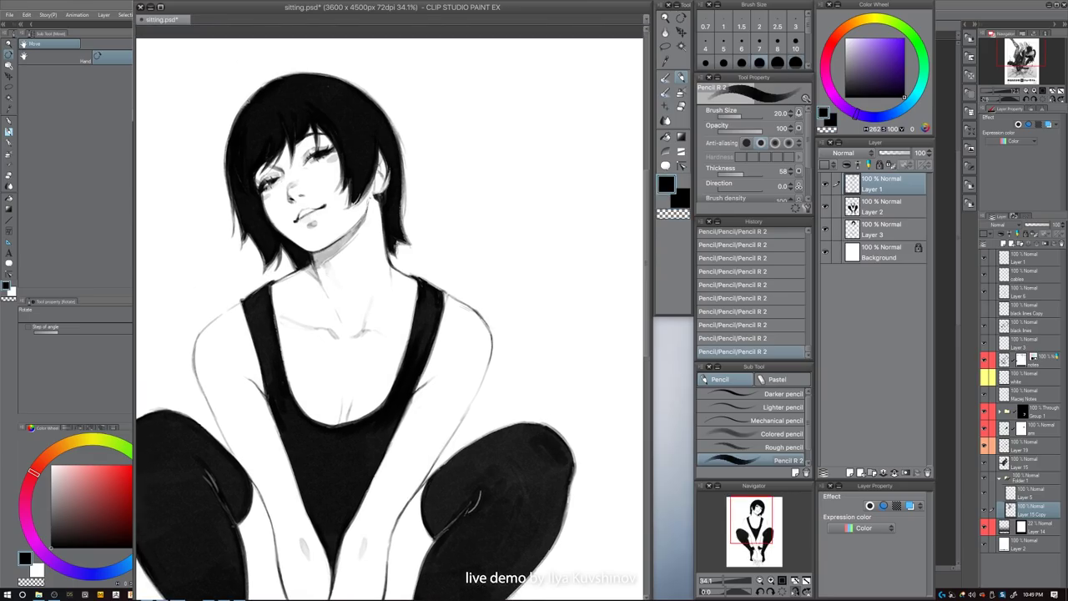
mouse_move(512, 242)
left_mouse_down()
mouse_move(506, 219)
mouse_move(522, 234)
mouse_move(506, 232)
left_mouse_up()
scroll(523, 233, "down", 5)
scroll(467, 228, "up", 5)
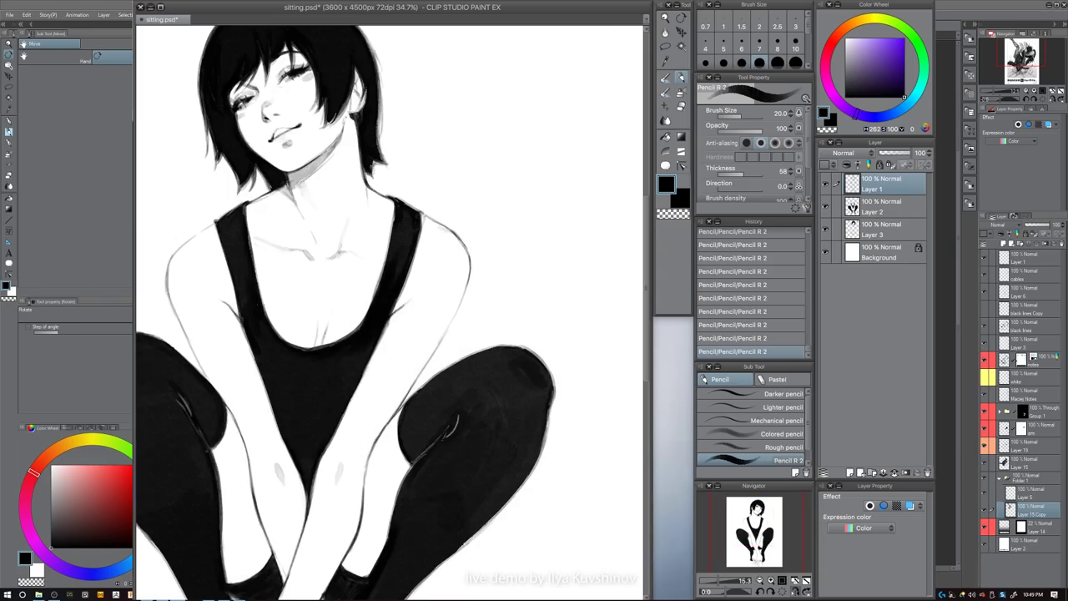
key("bracketright")
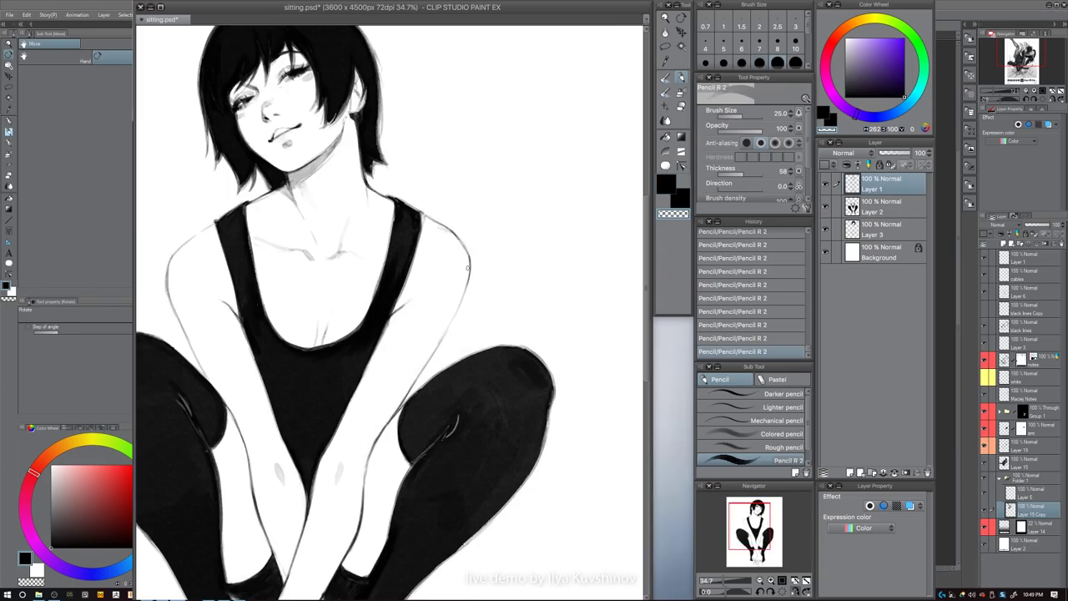
scroll(547, 316, "down", 5)
scroll(518, 325, "up", 6)
key("bracketleft")
key("bracketleft")
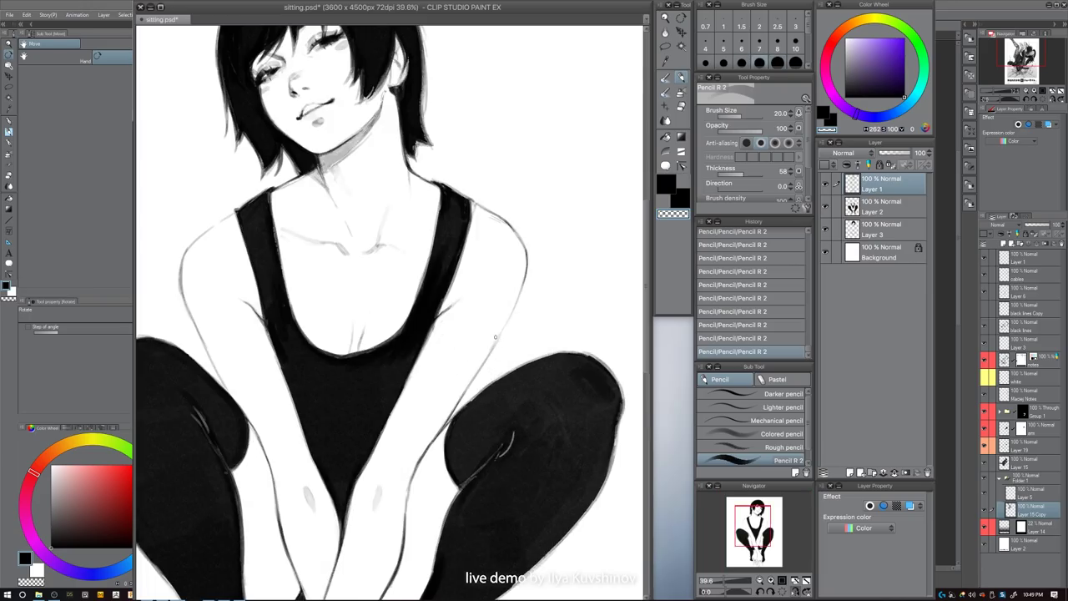
- Undo the last black stroke on the outer arm and redraw the lower upper-arm outline with Pencil R 2 at brush size 12
key("bracketleft")
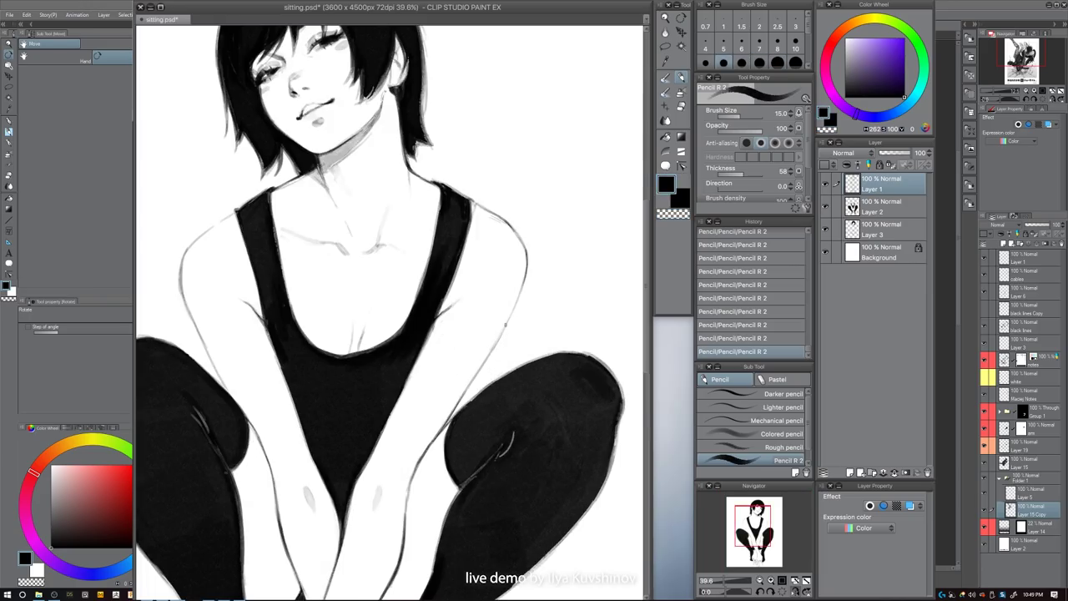
key("ctrl+z")
key("bracketleft")
left_click_drag(508, 322, 491, 357)
- Refine the forearm outlines with Pencil R 2, erasing at brush size 15 and drawing in black at size 17
left_click_drag(455, 453, 491, 338)
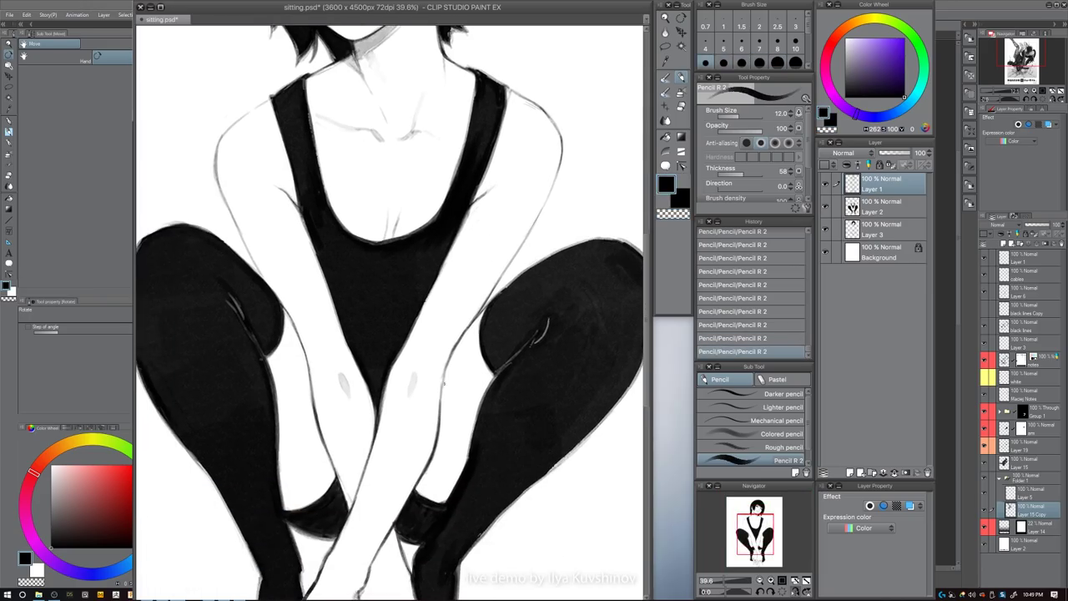
key("c")
key("bracketright")
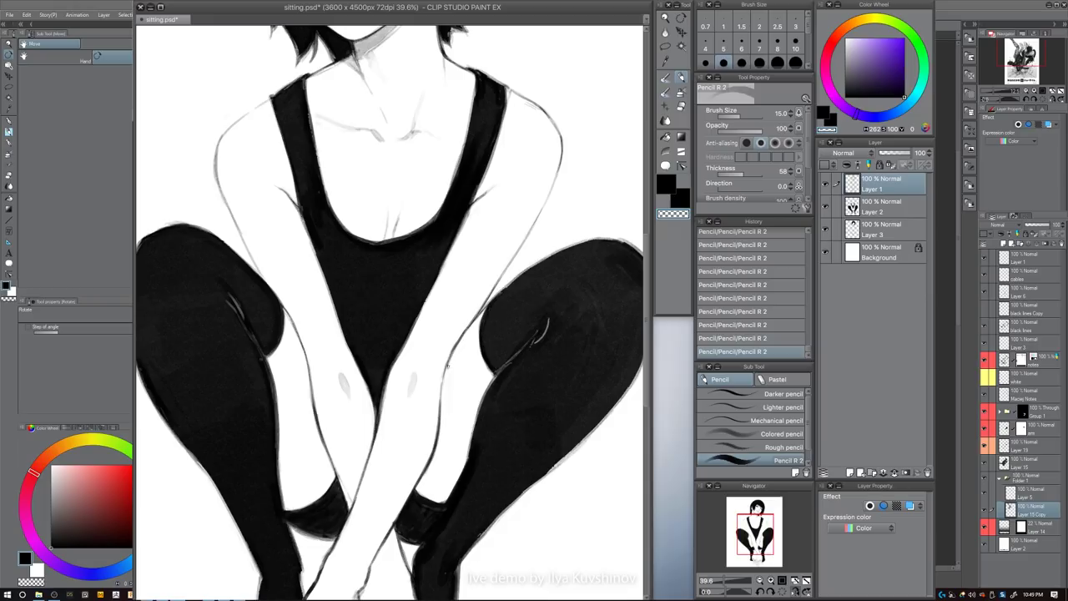
key("c")
key("bracketright")
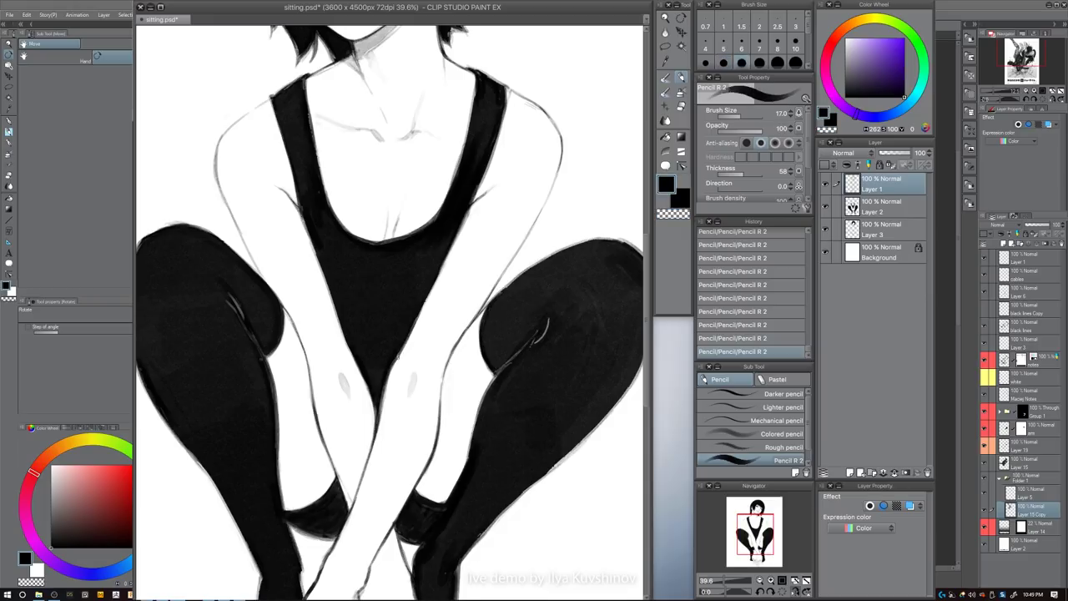
- Trim the forearm edge at the tank top's lower point with transparent Pencil R 2 at size 25, undoing a size 30 stroke
mouse_move(482, 381)
left_mouse_down()
mouse_move(480, 430)
mouse_move(504, 299)
left_mouse_up()
key("c")
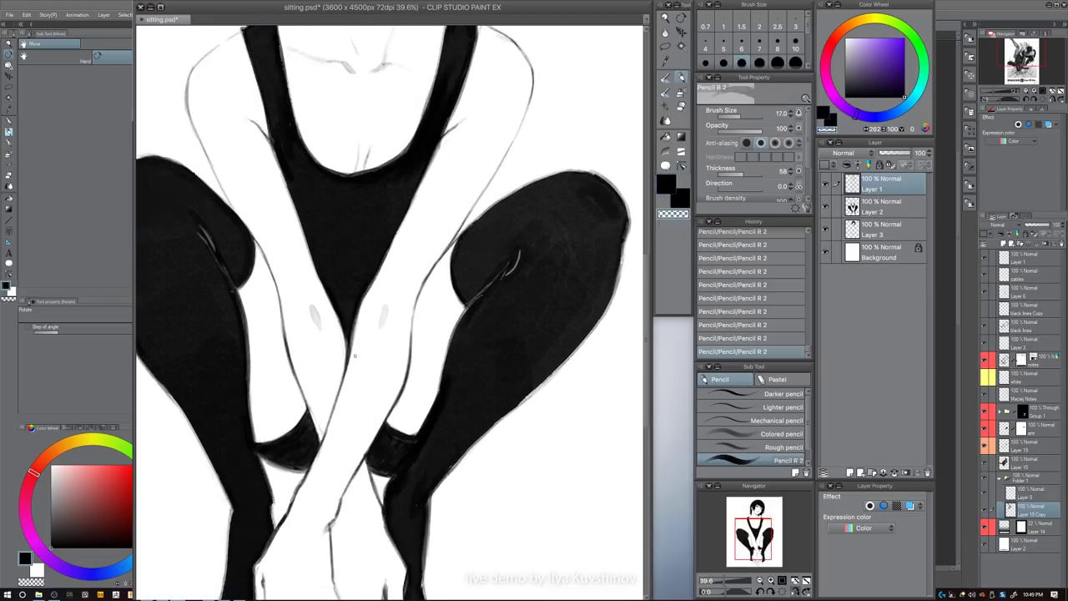
key("bracketright")
key("bracketright")
key("bracketright")
left_click_drag(360, 312, 352, 348)
key("ctrl+z")
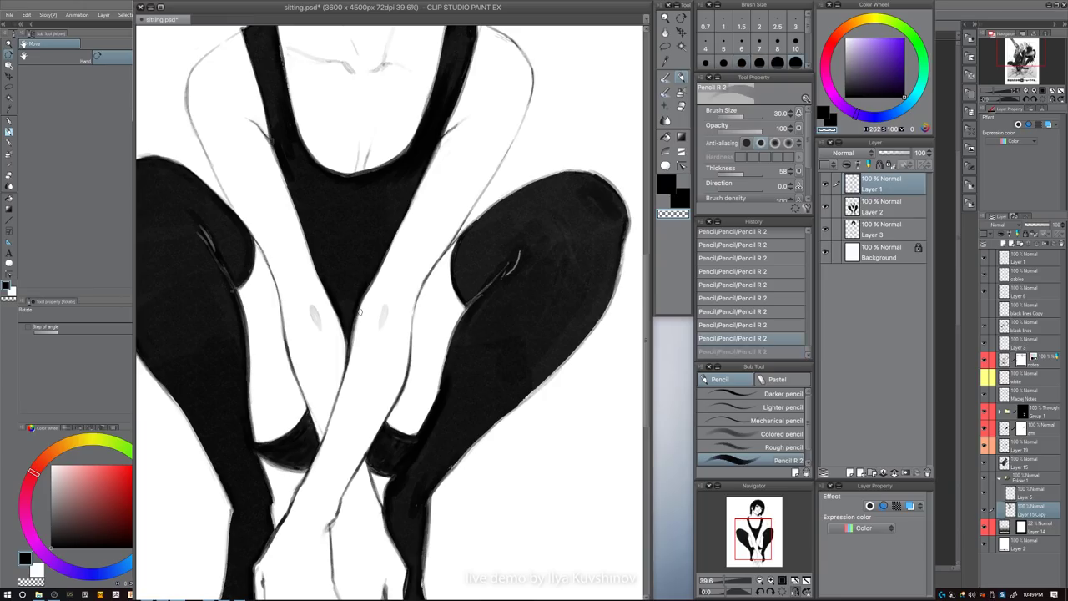
key("bracketleft")
left_click_drag(362, 309, 356, 336)
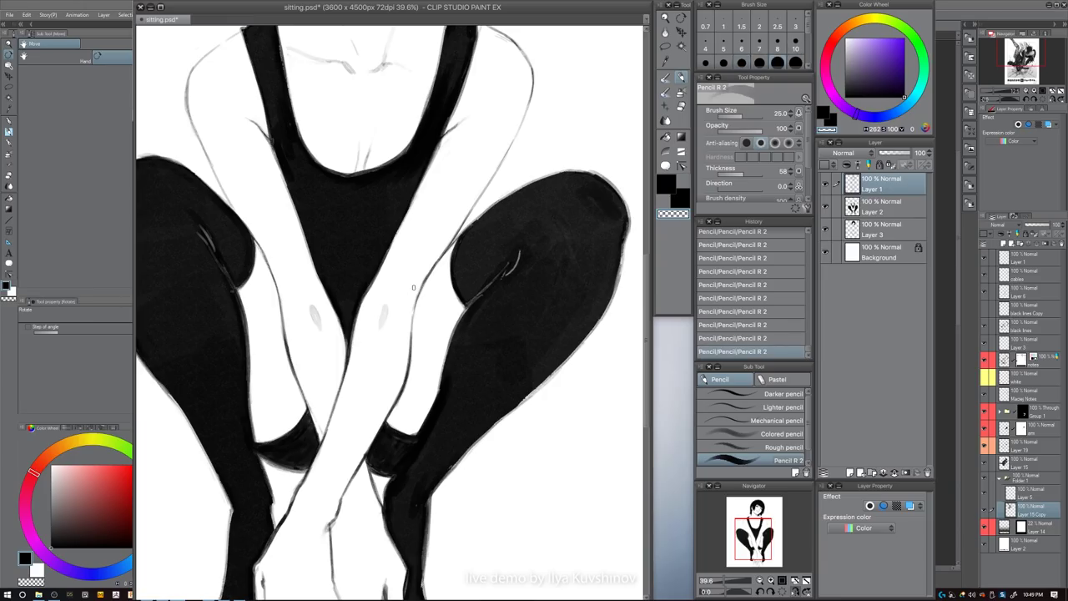
- Thin the outer contour of the crossing forearm with transparent Pencil R 2 at brush size 30
key("bracketright")
mouse_move(413, 362)
left_mouse_down()
mouse_move(398, 409)
mouse_move(405, 385)
left_mouse_up()
left_click_drag(413, 339, 401, 392)
left_click_drag(409, 307, 429, 255)
- Strengthen the line beside the crossed wrists below the shorts with black Pencil R 2 at brush sizes 17 and 15
left_click_drag(430, 375, 461, 368, "ctrl")
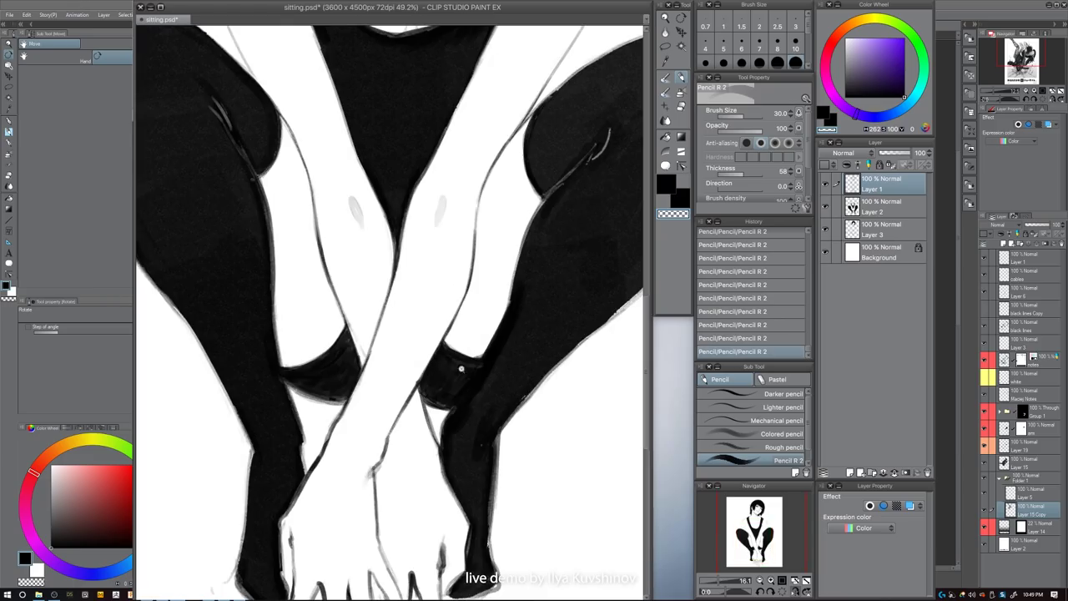
key("bracketleft")
key("bracketleft")
key("c")
key("bracketleft")
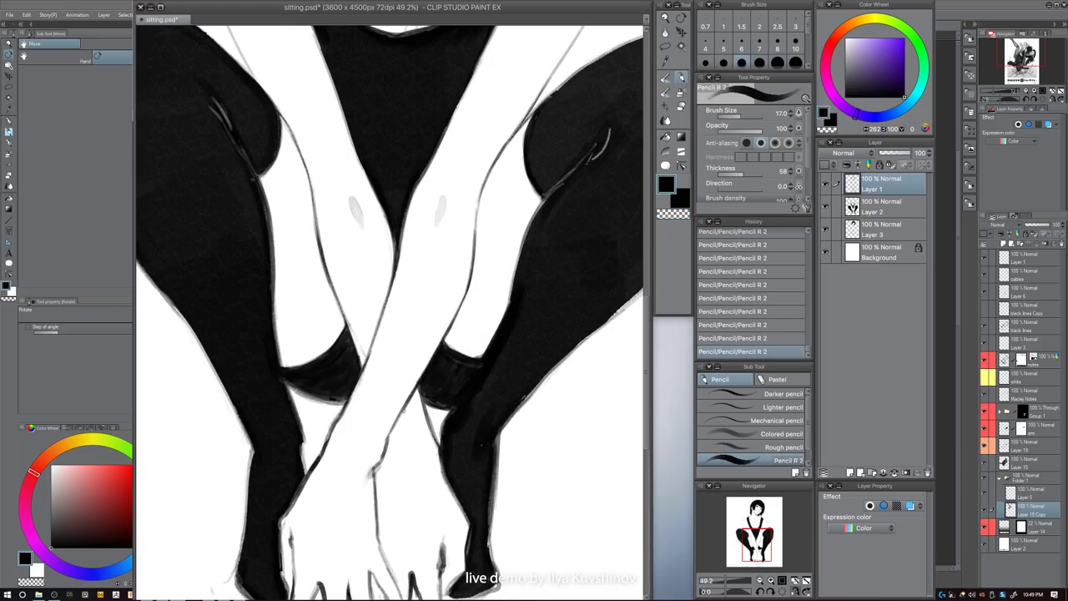
left_click_drag(420, 390, 438, 442)
key("c")
key("c")
key("bracketleft")
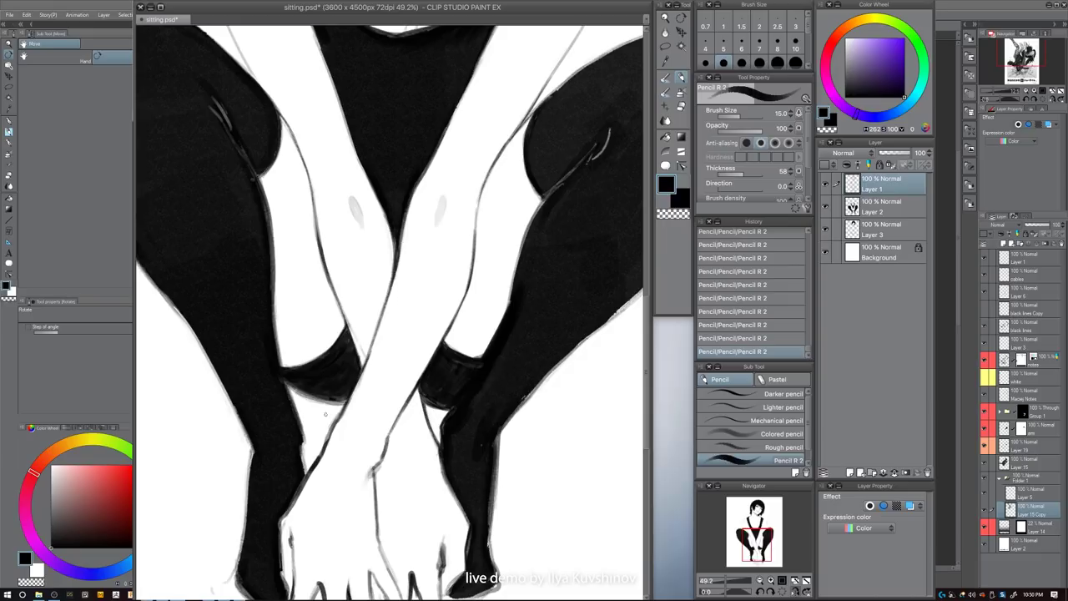
- Reinforce the lower-leg and wrist outlines around the crossed forearms with black Pencil R 2 at brush sizes 20 and 25
key("bracketright")
key("bracketright")
mouse_move(284, 381)
left_mouse_down()
mouse_move(304, 470)
mouse_move(277, 533)
left_mouse_up()
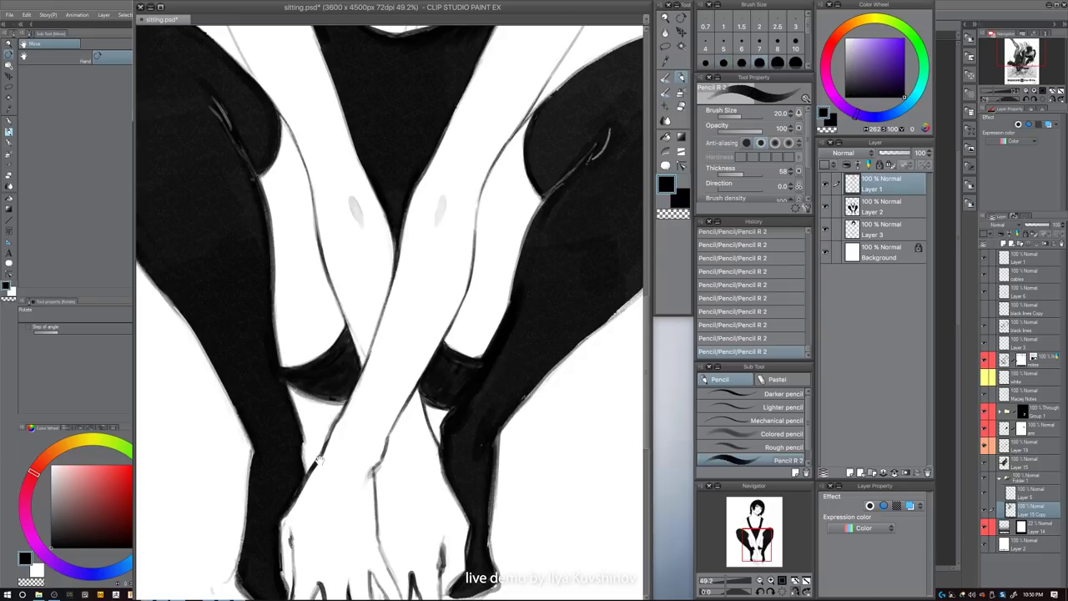
left_click_drag(320, 461, 337, 392)
key("bracketright")
left_click_drag(298, 477, 306, 527)
mouse_move(547, 375)
left_mouse_down()
mouse_move(491, 423)
mouse_move(489, 474)
mouse_move(507, 446)
left_mouse_up()
- Undo the last three pencil strokes
scroll(489, 473, "down", 5)
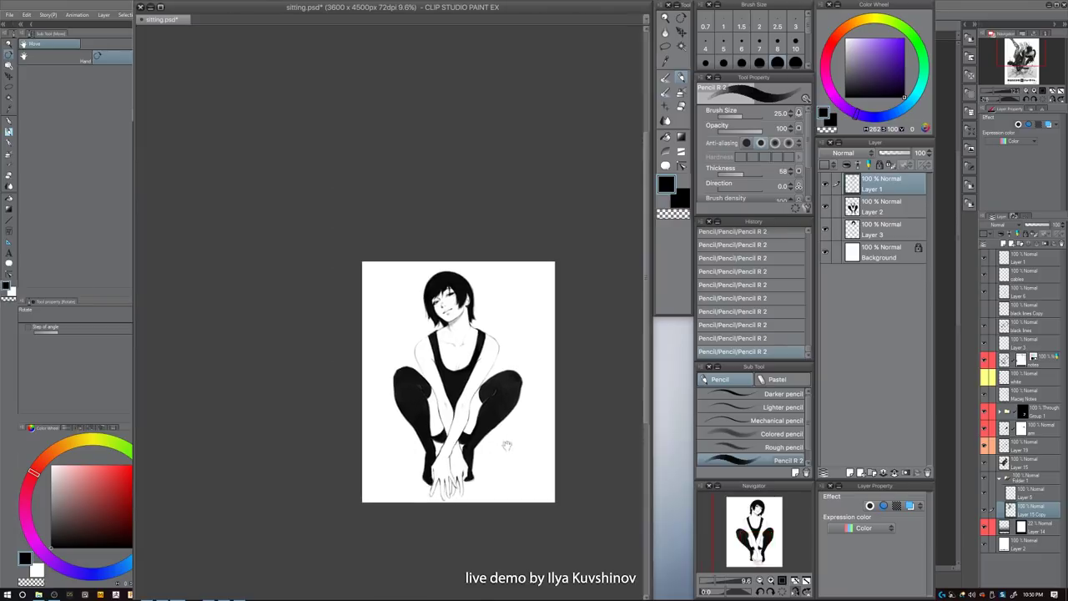
scroll(447, 427, "up", 4)
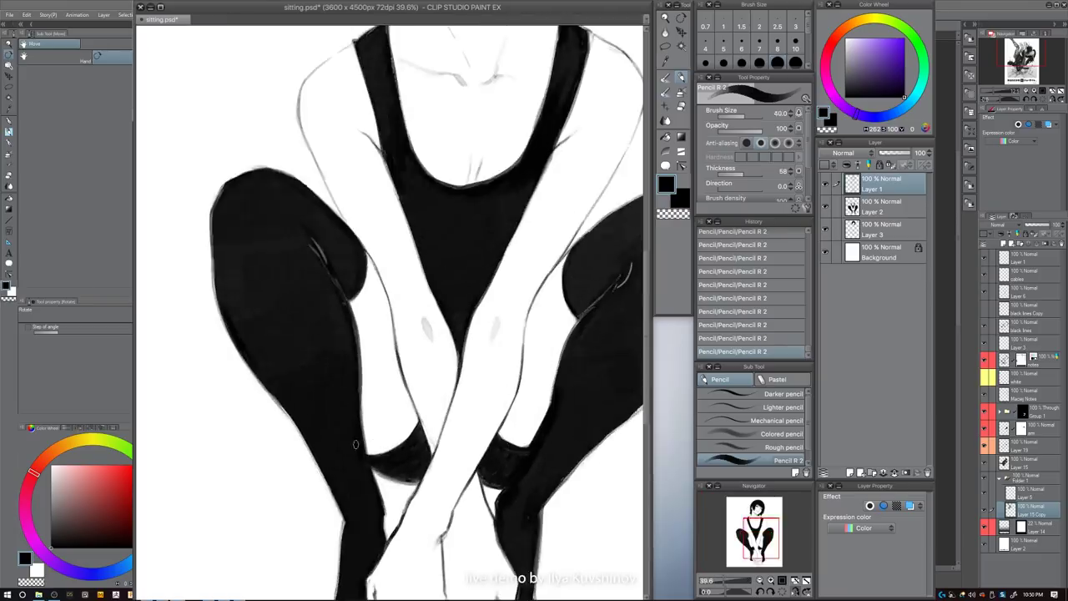
key("bracketright")
key("bracketright")
scroll(508, 446, "down", 2)
key("ctrl+z")
key("ctrl+z")
key("ctrl+z")
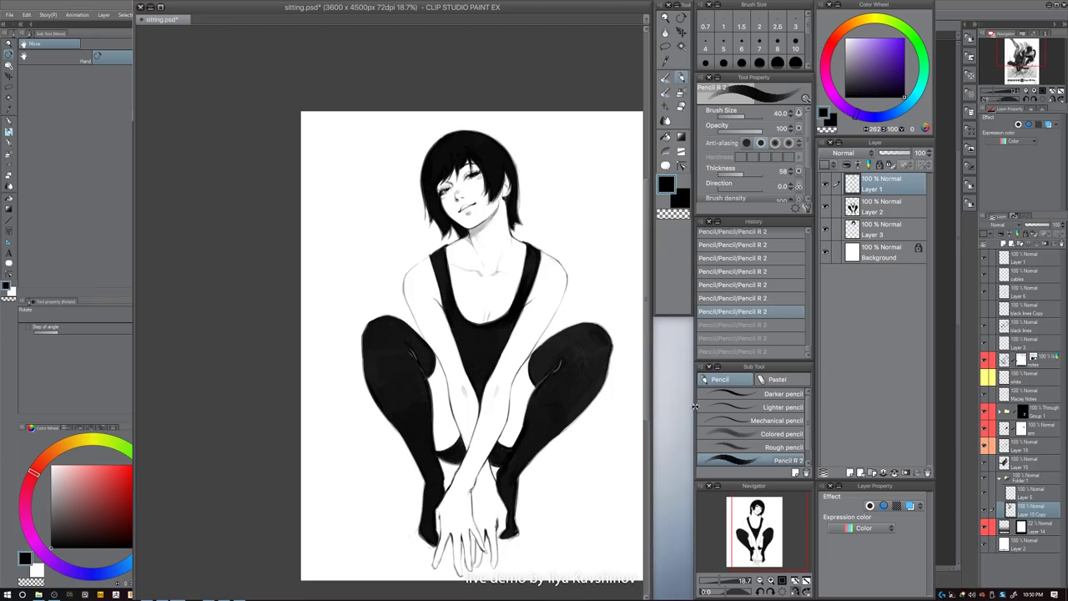
- Flip the canvas view horizontally and redo the three undone pencil strokes
left_click(794, 591)
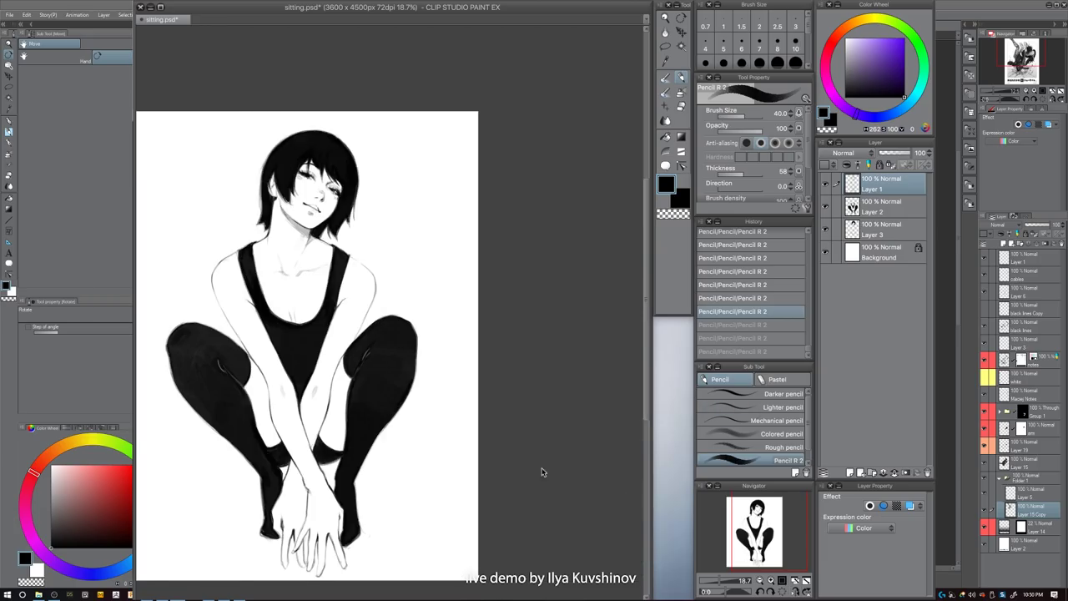
scroll(266, 440, "up", 4)
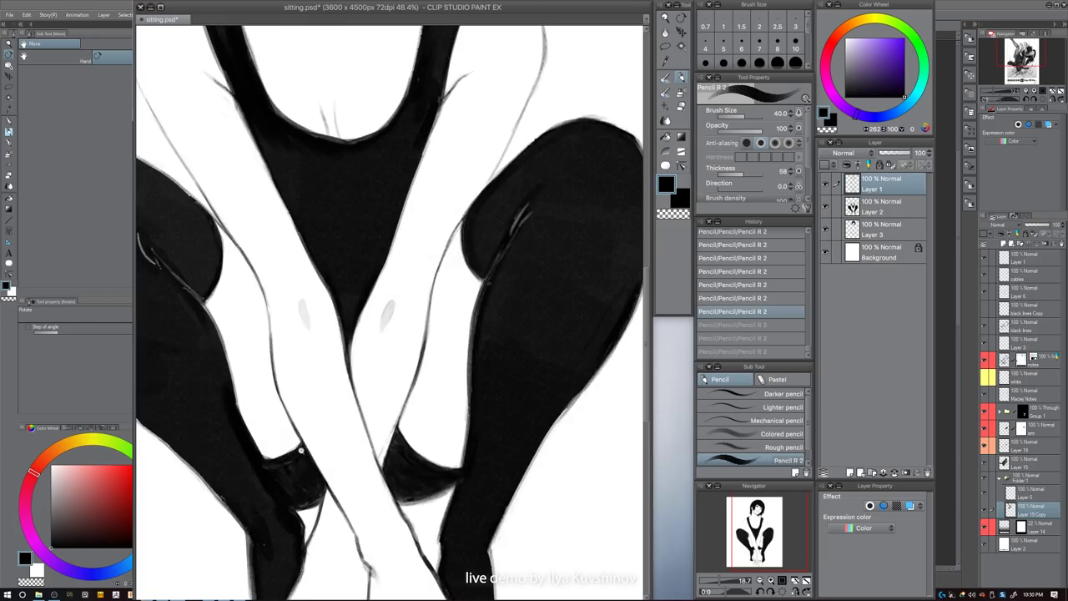
key("ctrl+y")
key("ctrl+y")
key("ctrl+y")
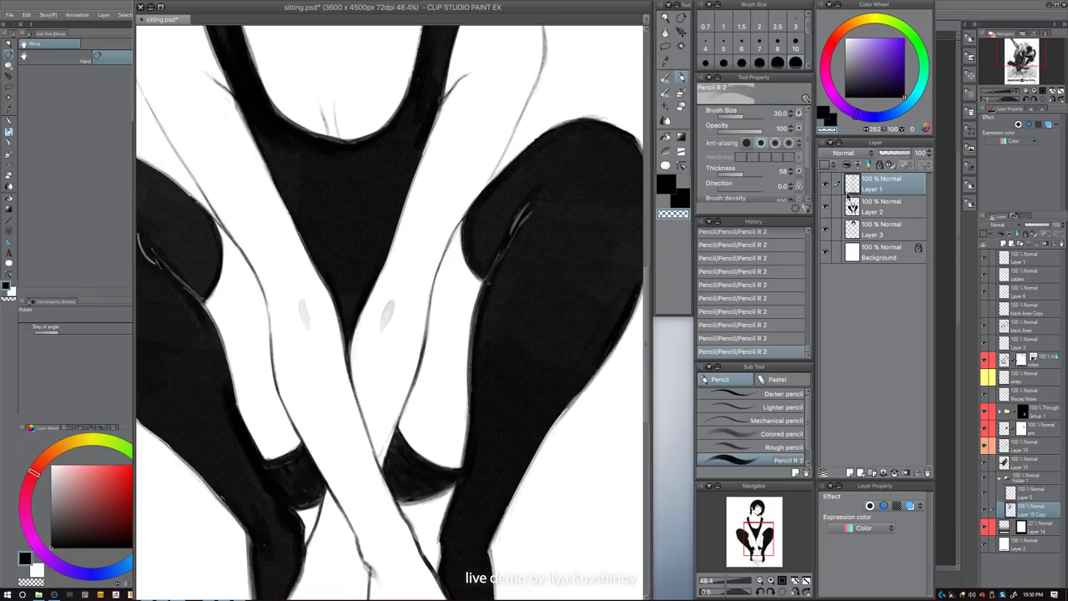
- Toggle the visibility of Layer 2 and Layer 3 to examine the line art without the black fills
left_click(825, 207)
left_click(825, 228)
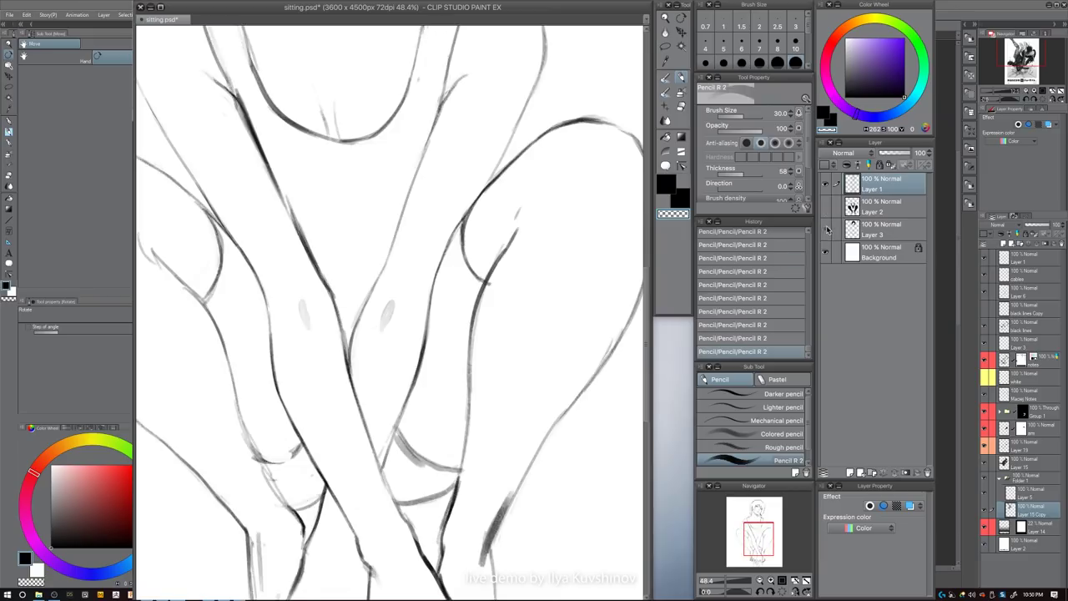
left_click(825, 228)
scroll(567, 297, "down", 4)
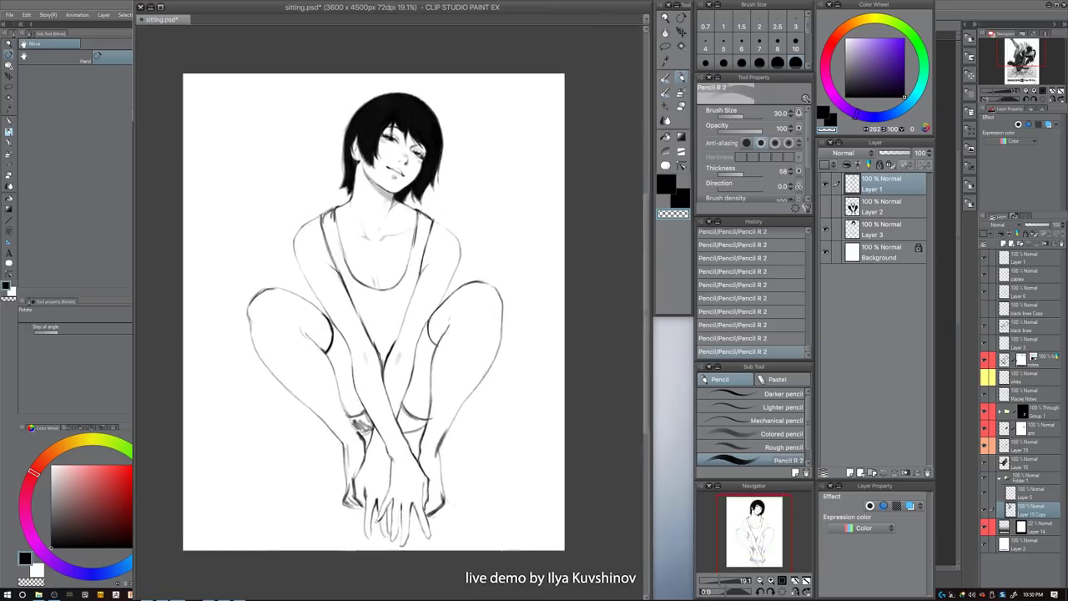
left_click(825, 207)
- Duplicate Layer 1, Layer 2 and Layer 3, placing the hidden originals beneath the copies and above the Background
left_click(886, 209, "shift")
left_click(887, 229, "shift")
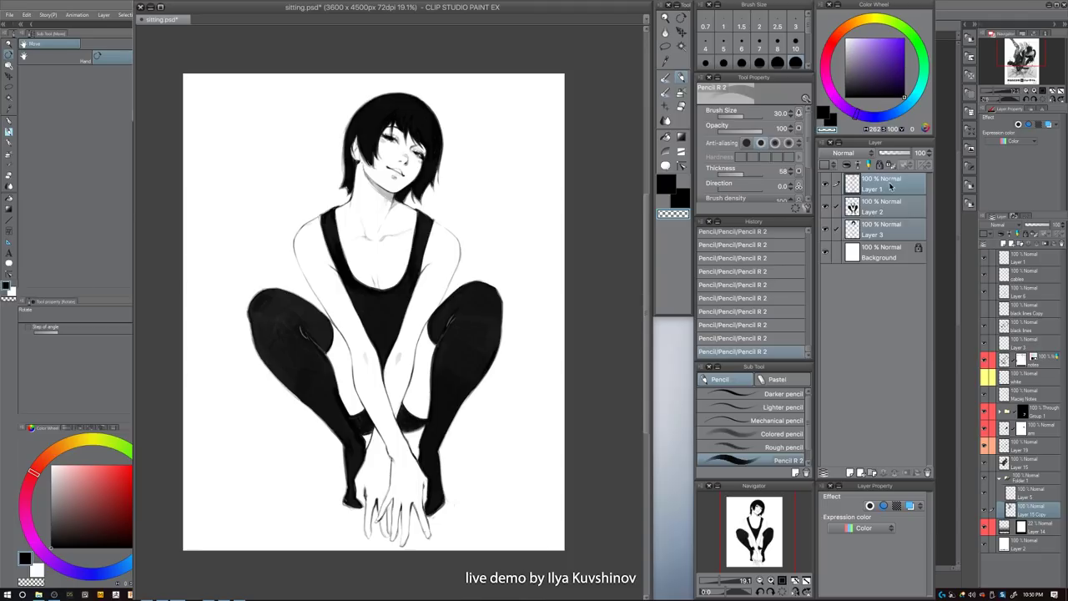
left_click_drag(890, 182, 872, 255)
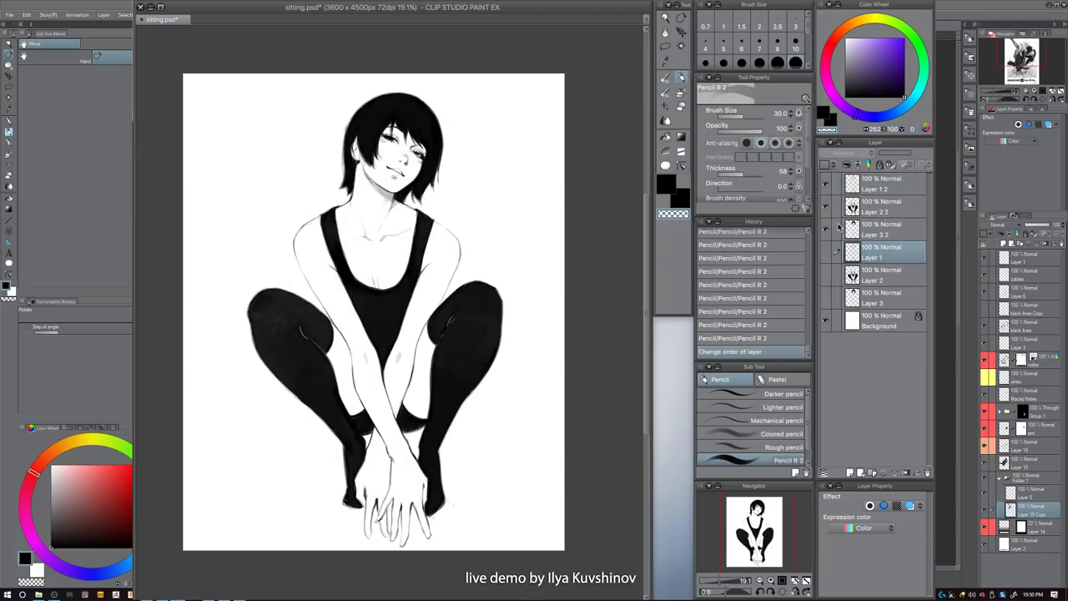
- Check the contents of Layer 3 2 and try a black Pencil R 2 stroke at size 30 on it near the shorts
left_click(825, 230)
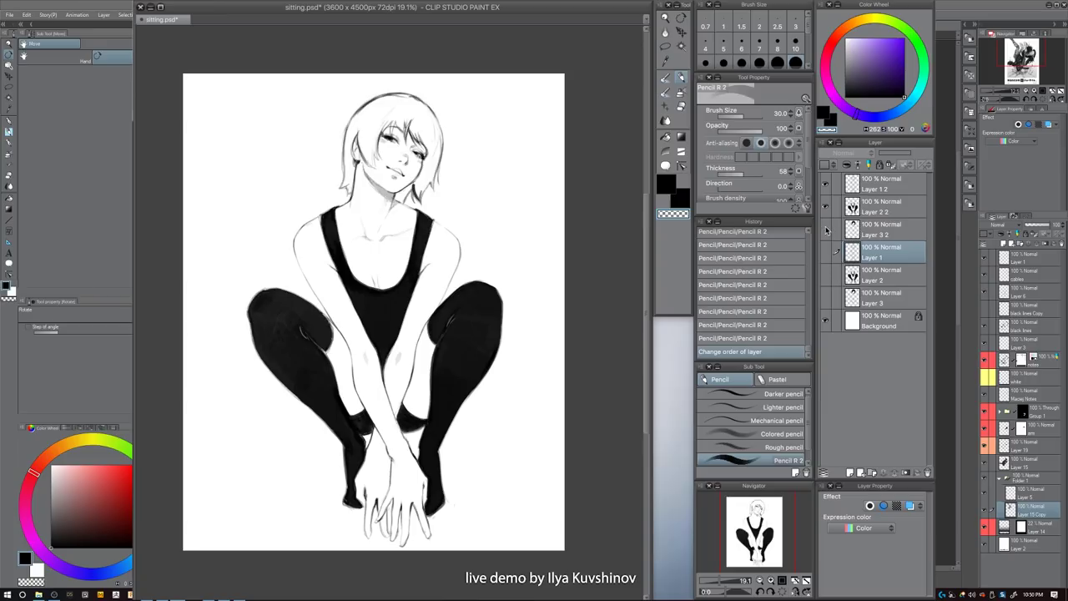
left_click(826, 230)
left_click(876, 231)
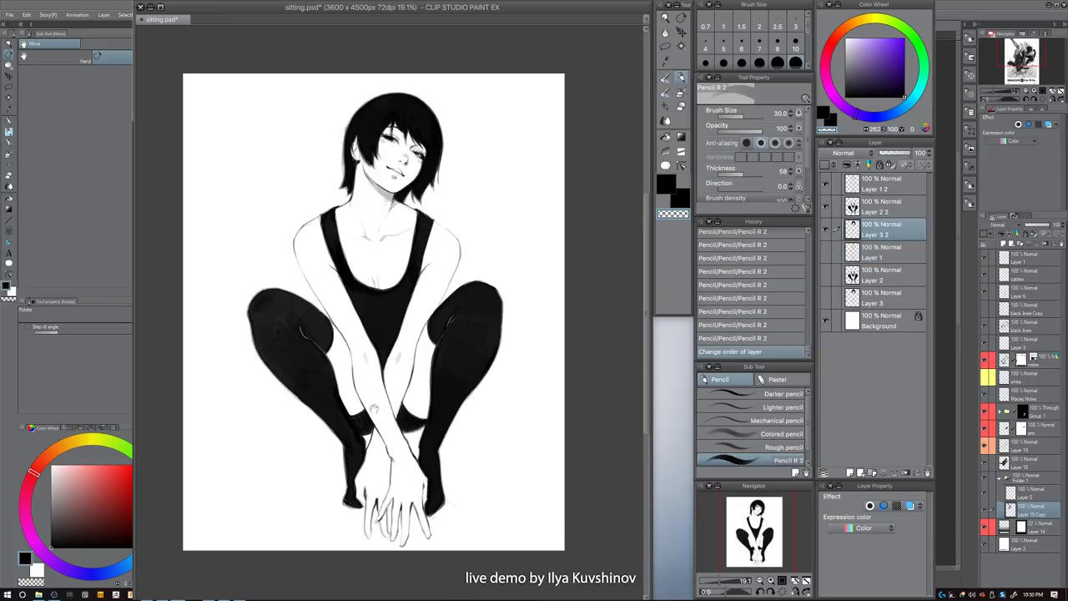
scroll(364, 407, "up", 2)
left_click_drag(344, 421, 362, 419)
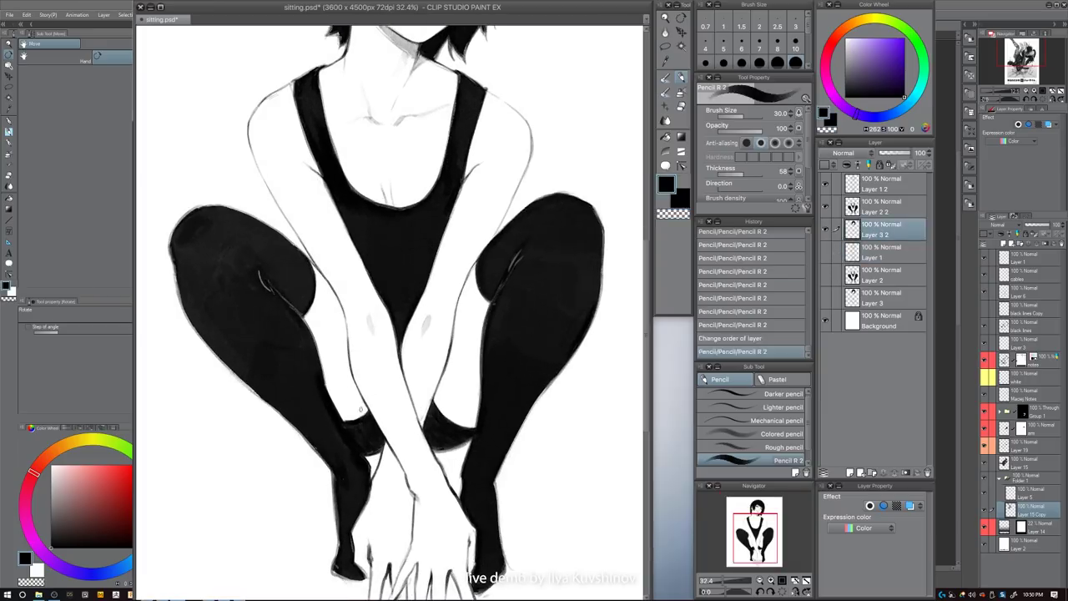
key("ctrl+z")
key("c")
- Merge Layer 1 2 and Layer 2 2 down into Layer 3 2
left_click(881, 190)
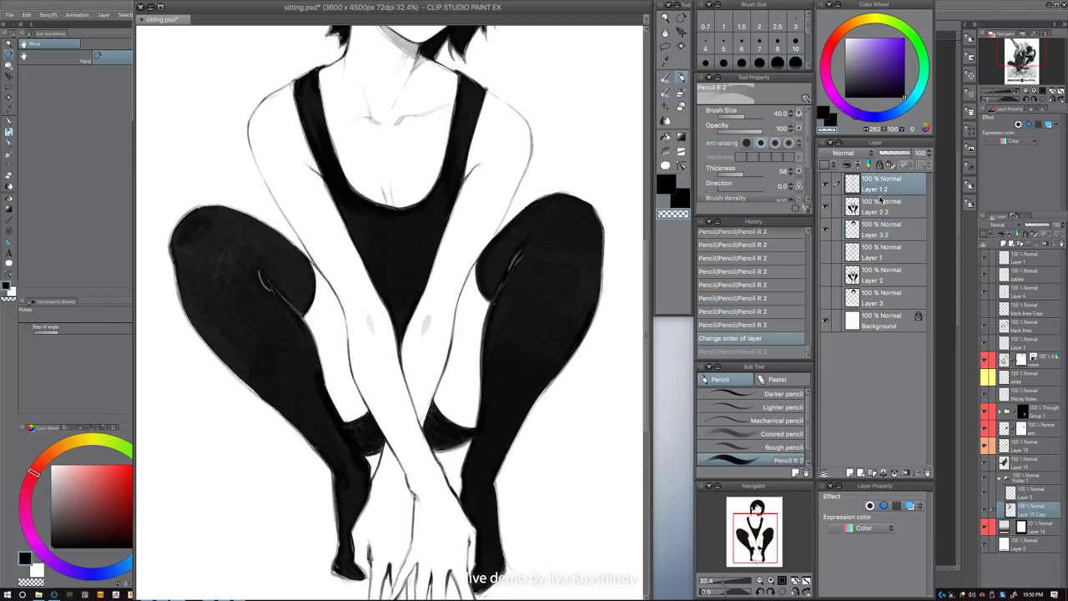
key("ctrl+e")
key("ctrl+e")
- Undo a black size 50 stroke at the shorts and refine the forearm edges with transparent Pencil R 2 at size 40
key("bracketright")
key("bracketright")
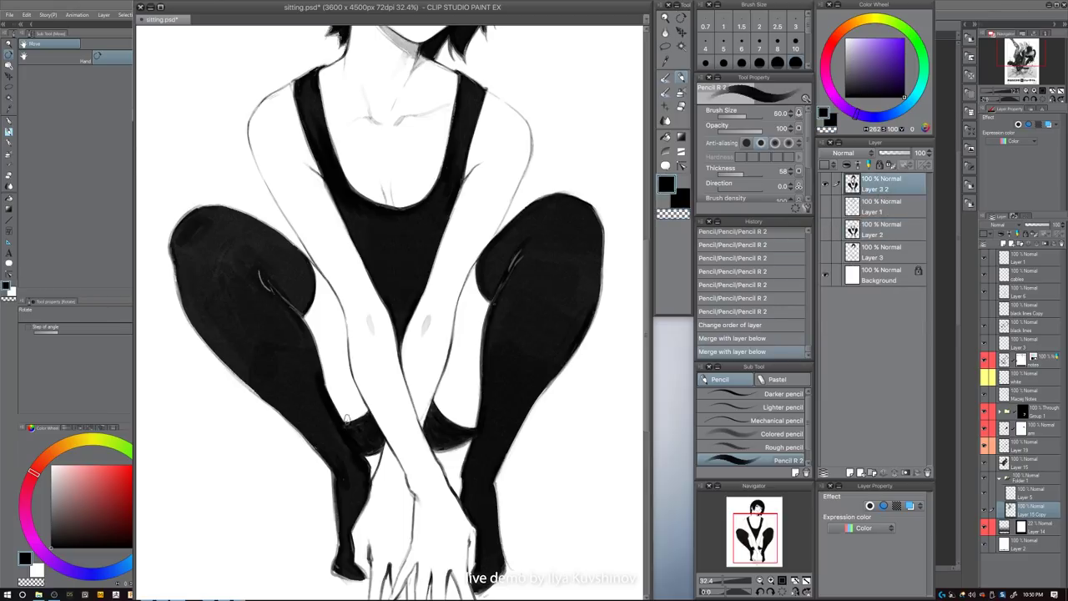
mouse_move(342, 415)
left_mouse_down()
mouse_move(363, 418)
mouse_move(380, 365)
mouse_move(366, 409)
left_mouse_up()
key("ctrl+z")
key("[")
left_click_drag(348, 315, 349, 346)
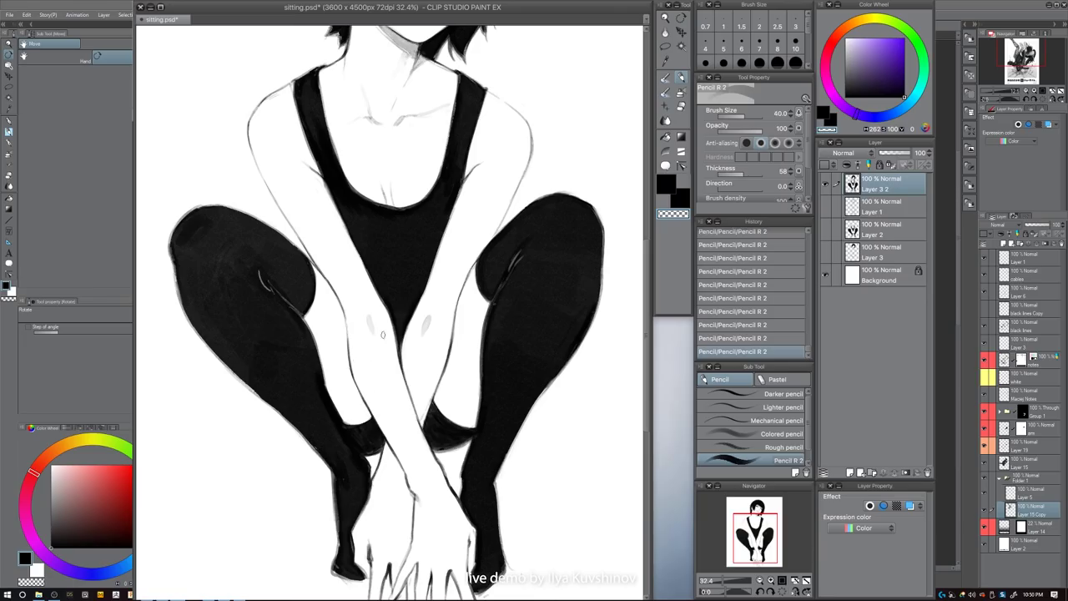
- Touch up the tank top straps and neck area on Layer 3 2 with black and transparent Pencil R 2 at sizes 25 and 30
left_click_drag(420, 314, 421, 365)
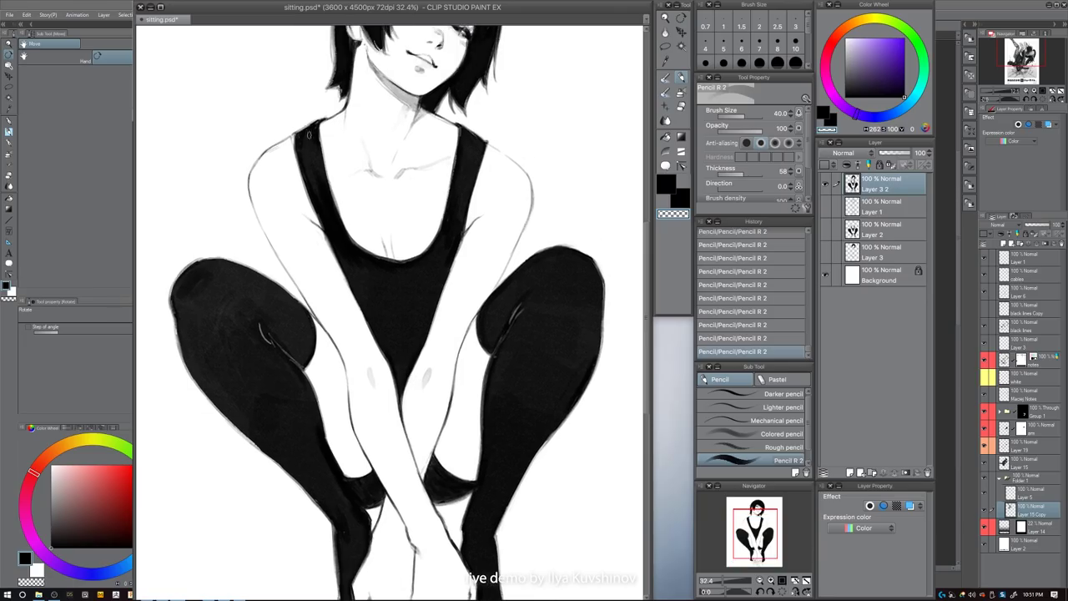
key("bracketleft")
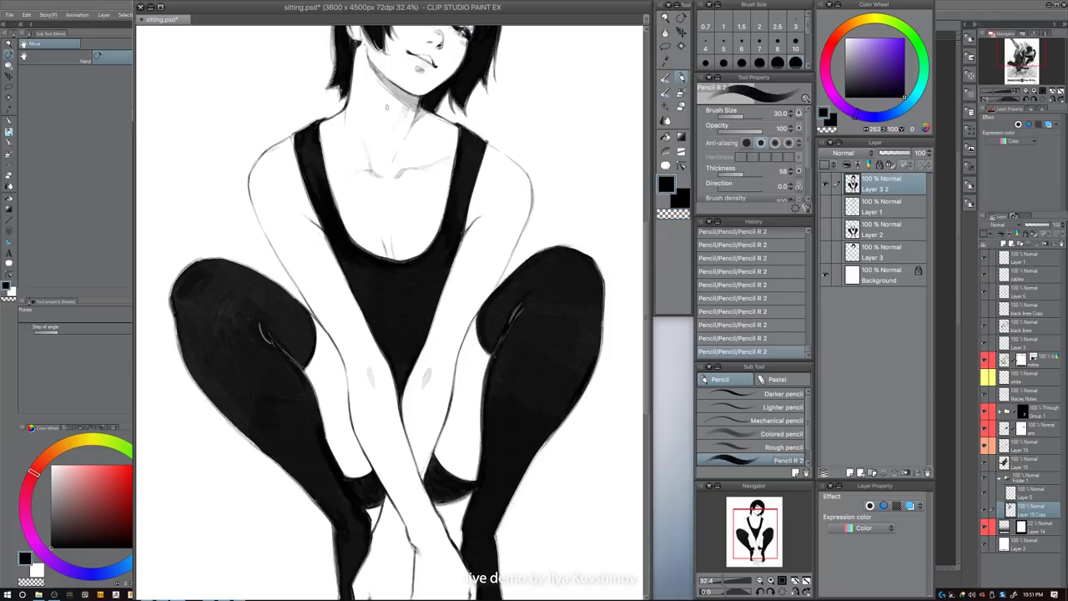
scroll(386, 106, "up", 3)
key("bracketleft")
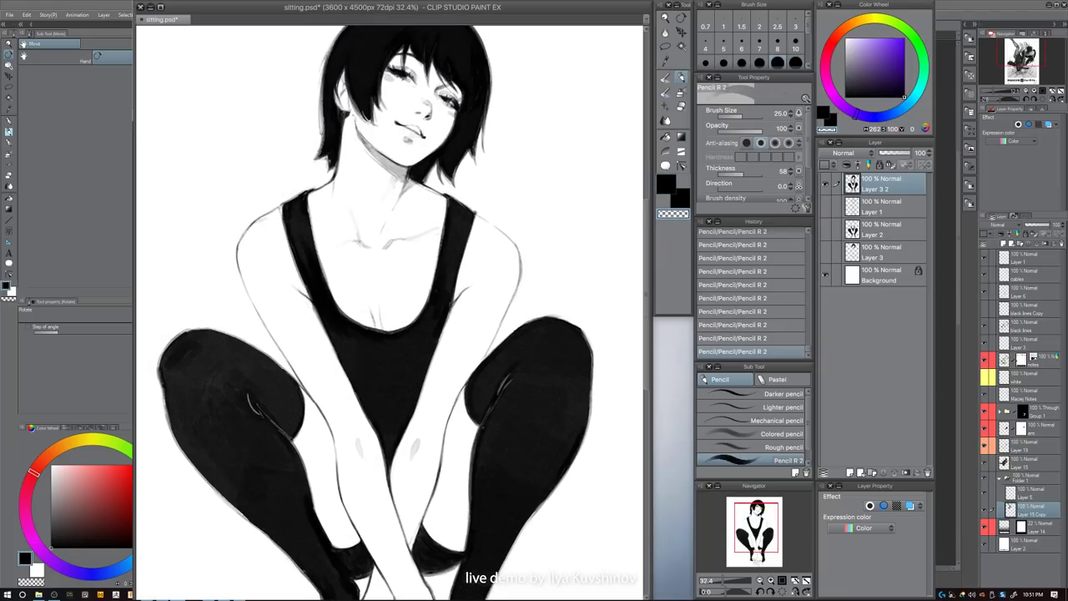
key("bracketright")
key("c")
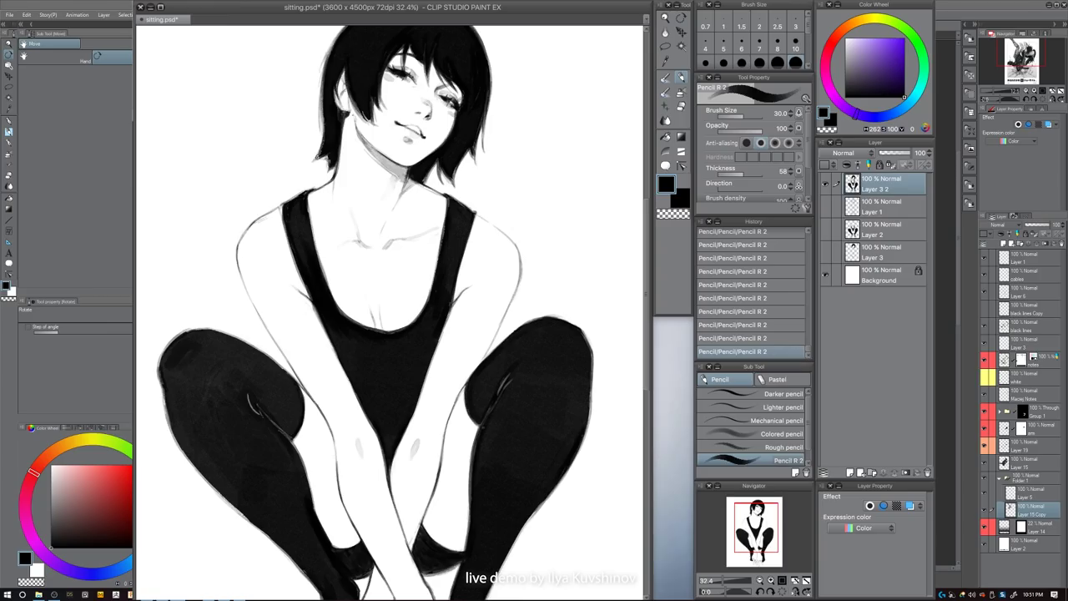
scroll(391, 233, "up", 4)
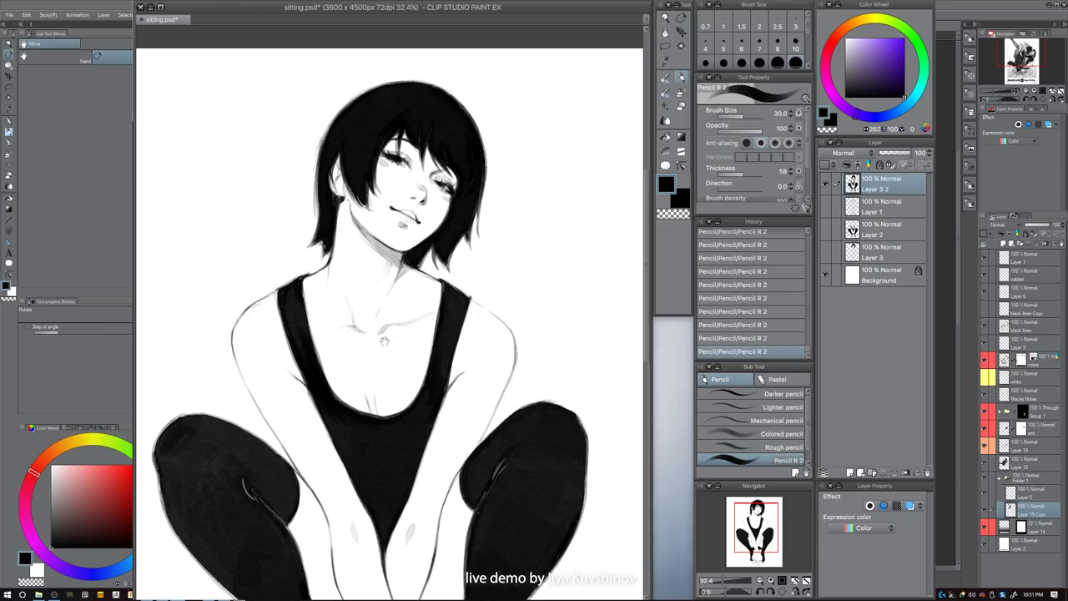
- Refine the outer edge of the hair with Pencil R 2, alternating black and transparent color at sizes from 25 up to 60
key("bracketleft")
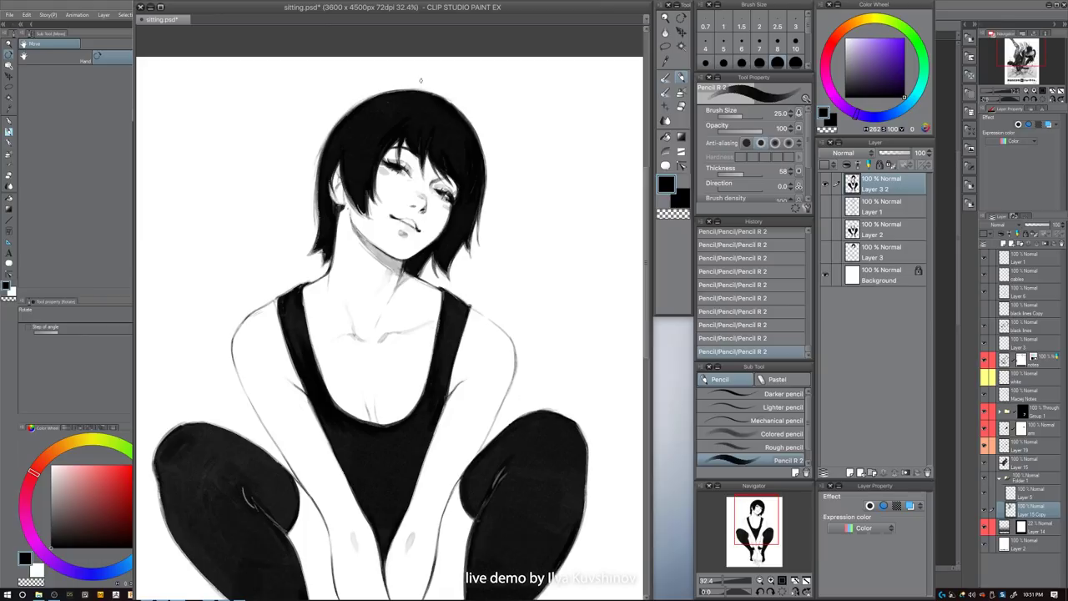
key("c")
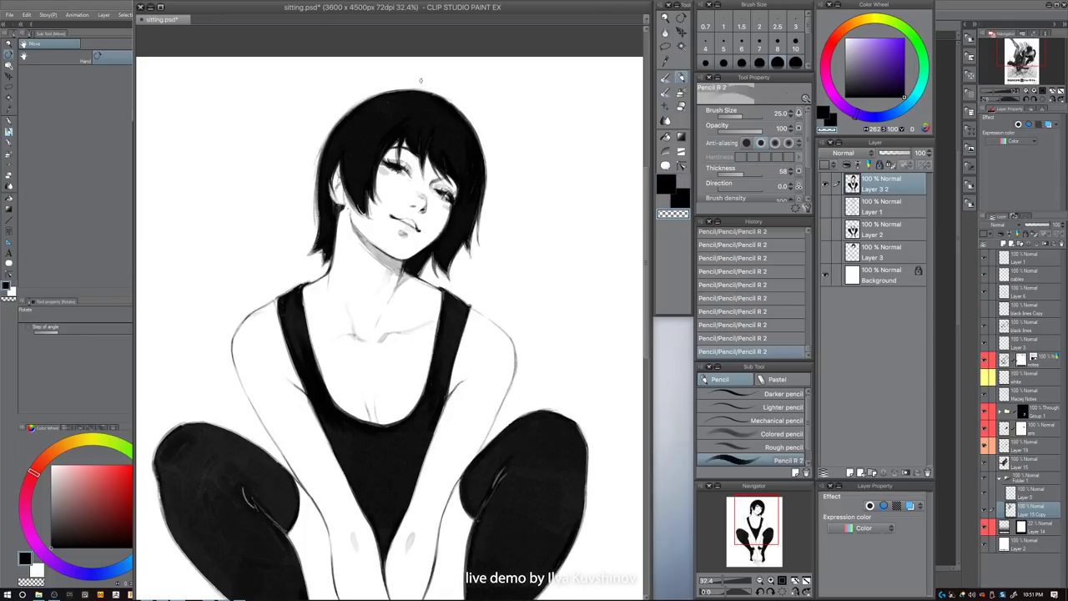
key("bracketleft")
key("bracketleft")
key("bracketright")
key("bracketright")
key("bracketright")
key("bracketright")
key("bracketright")
key("bracketright")
key("c")
key("ctrl+minus")
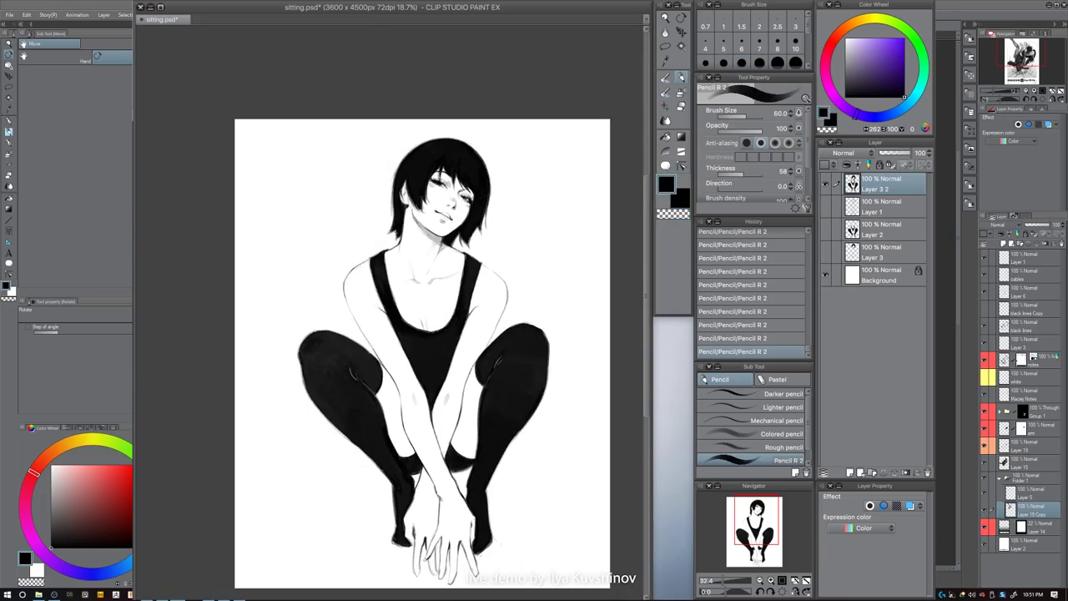
- Undo and restore the last stroke, and touch up the knee fold beside the forearm with black Pencil R 2 at sizes 15 and 20
key("ctrl+z")
scroll(510, 227, "up", 1)
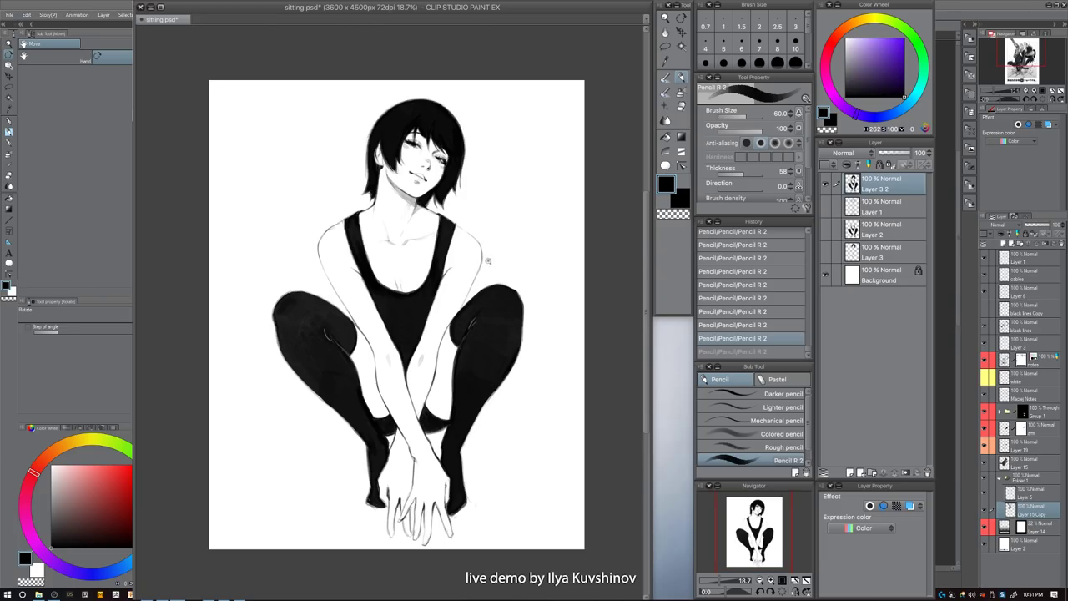
scroll(487, 299, "up", 3)
key("bracketleft")
key("bracketleft")
key("bracketleft")
key("bracketleft")
key("bracketleft")
key("ctrl+y")
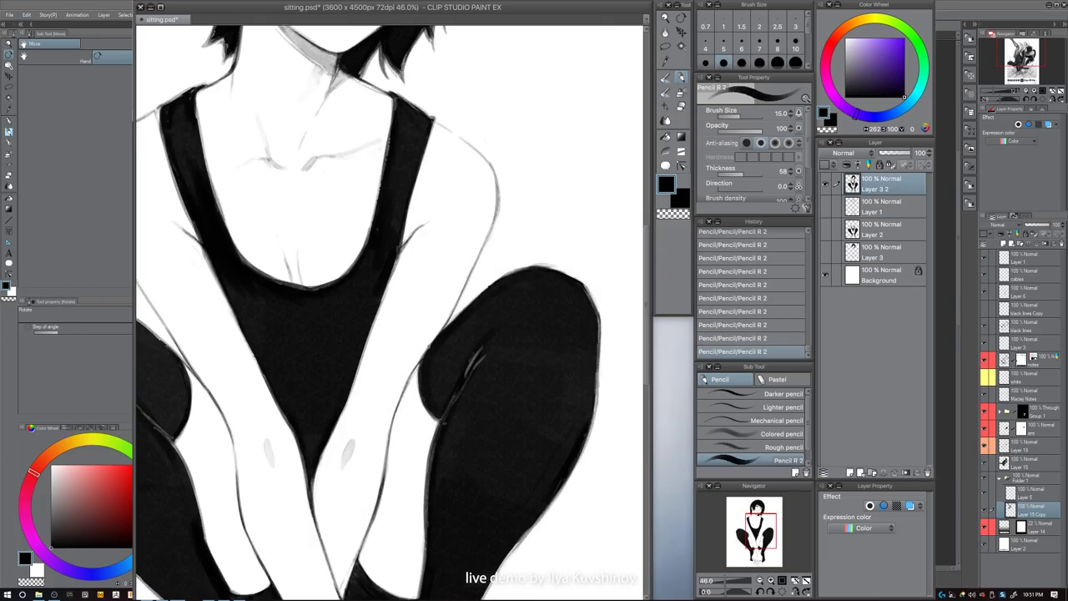
left_click_drag(572, 300, 568, 239)
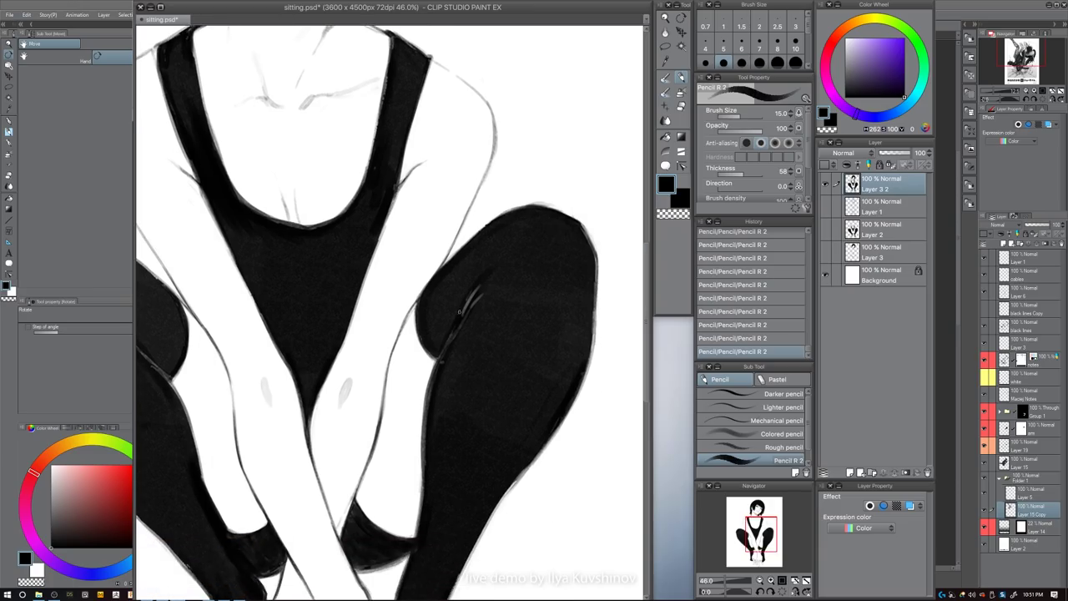
key("bracketright")
key("bracketright")
scroll(503, 336, "down", 3)
scroll(503, 336, "up", 2)
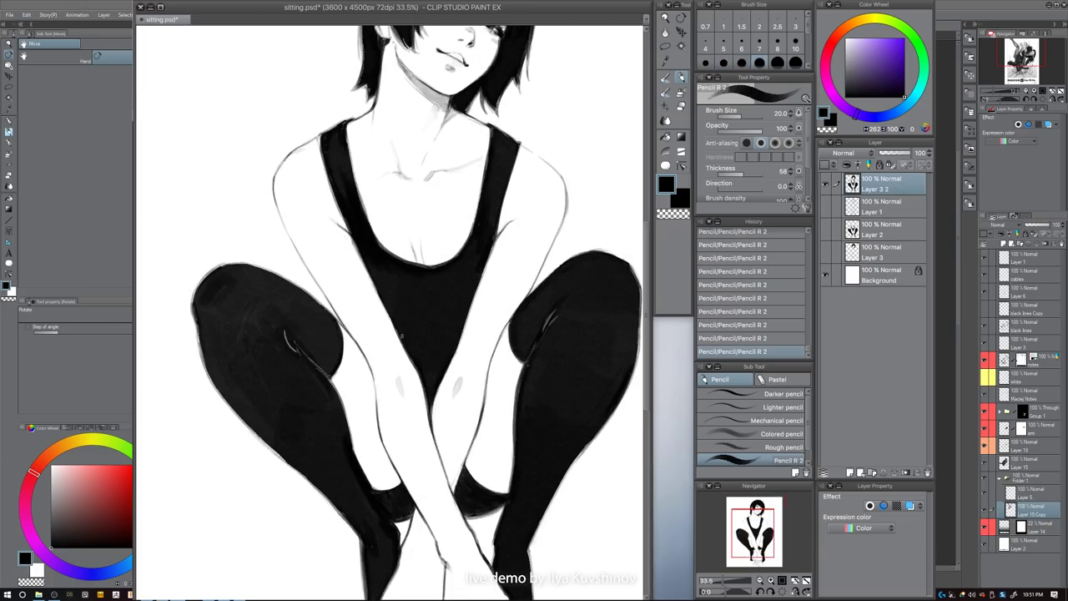
- Refine the outline where the forearm crosses the other knee with black Pencil R 2 at sizes 15 to 25
key("bracketleft")
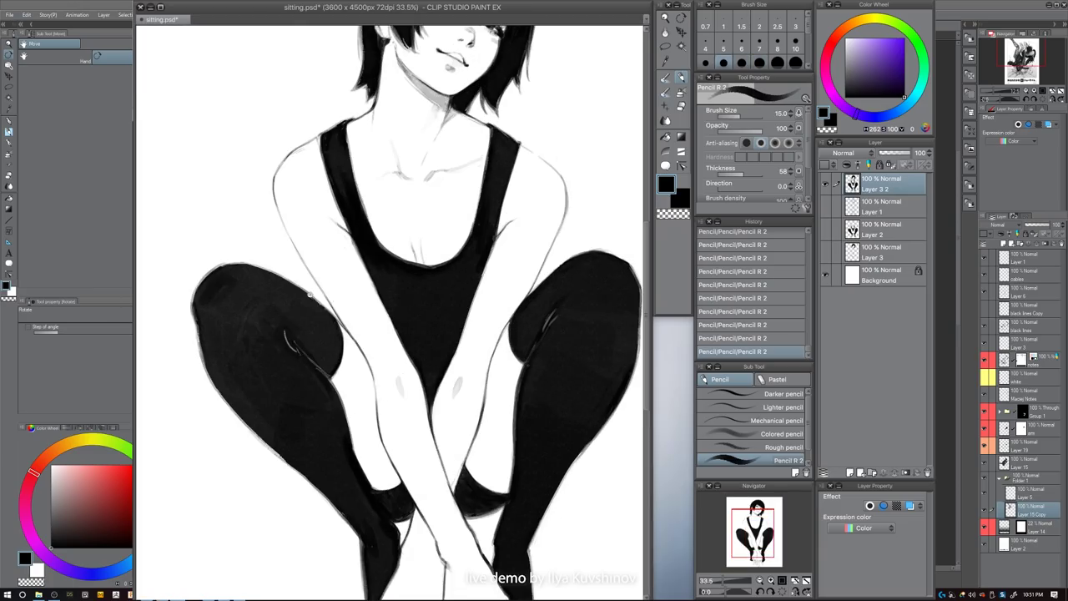
scroll(310, 295, "up", 3)
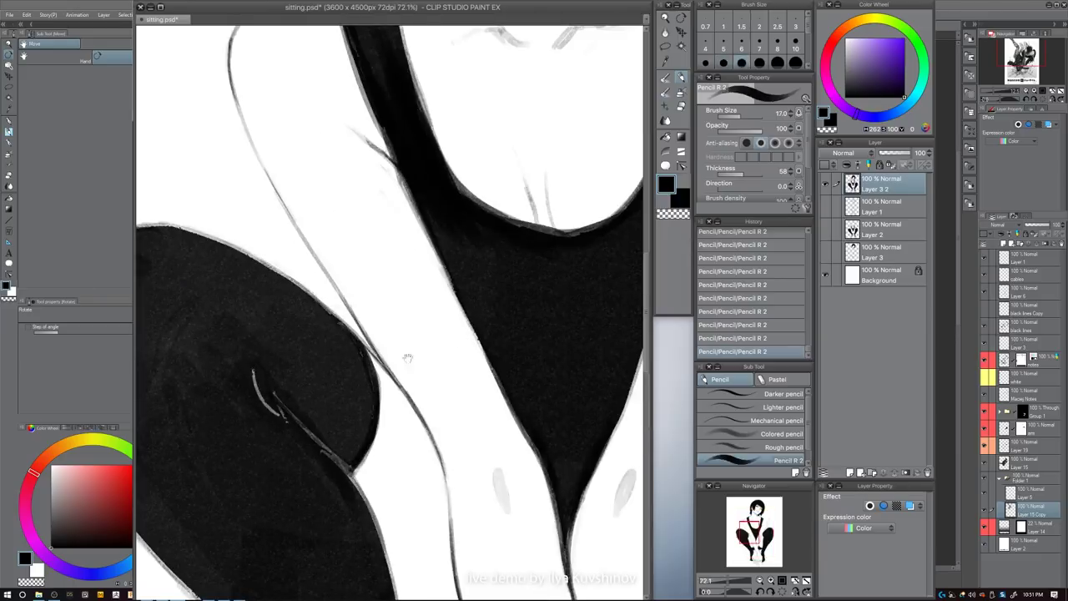
key("bracketright")
key("bracketright")
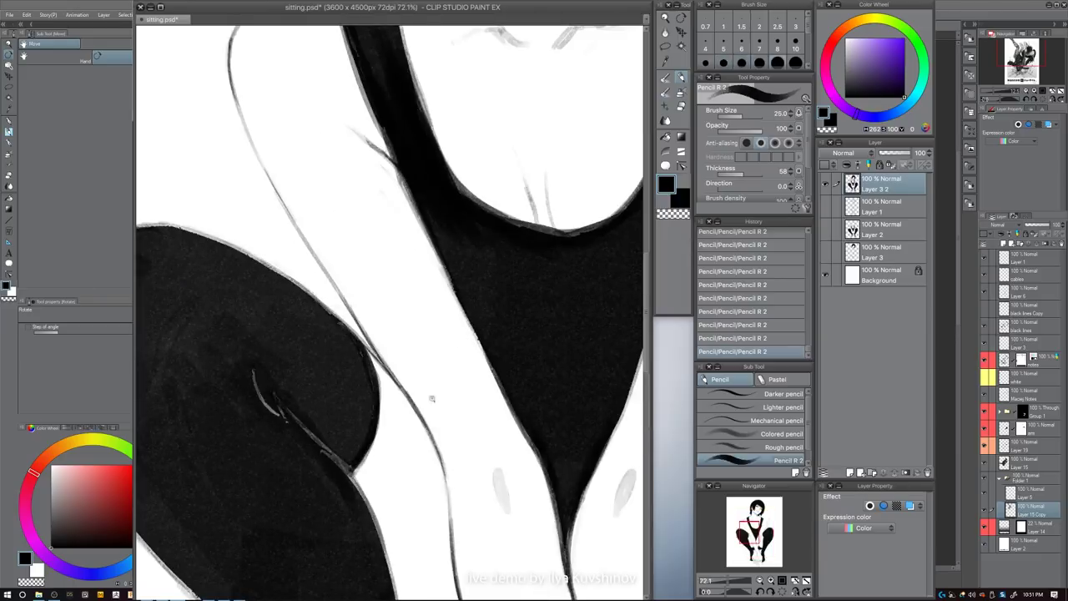
left_click_drag(485, 427, 428, 403)
left_click_drag(522, 392, 471, 334)
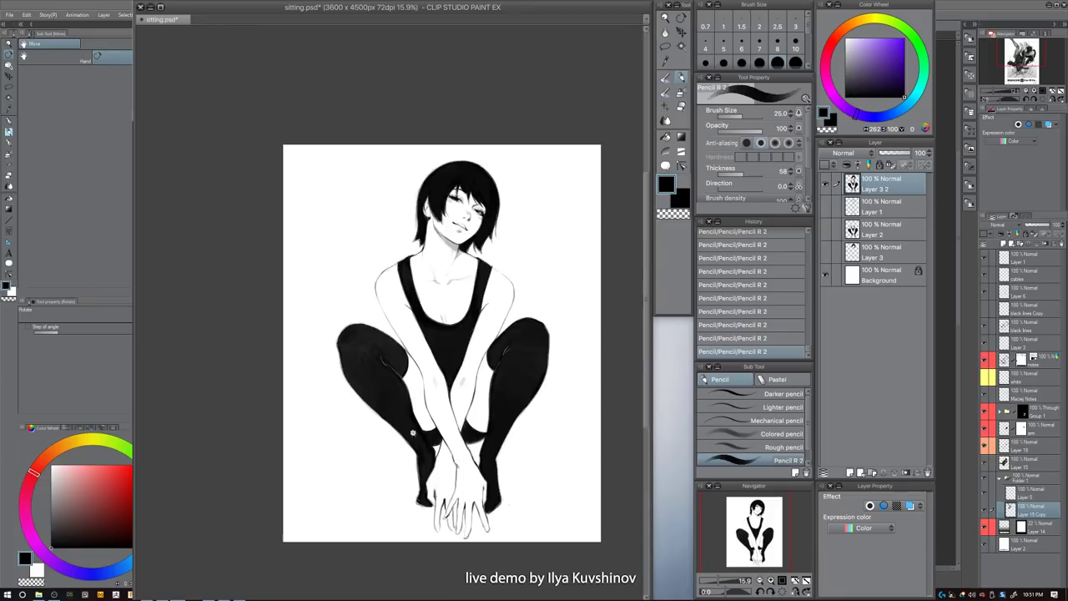
- Clean the outer edge of the lower leg with transparent Pencil R 2 at size 20 and refine the feet at size 25
scroll(409, 422, "up", 3)
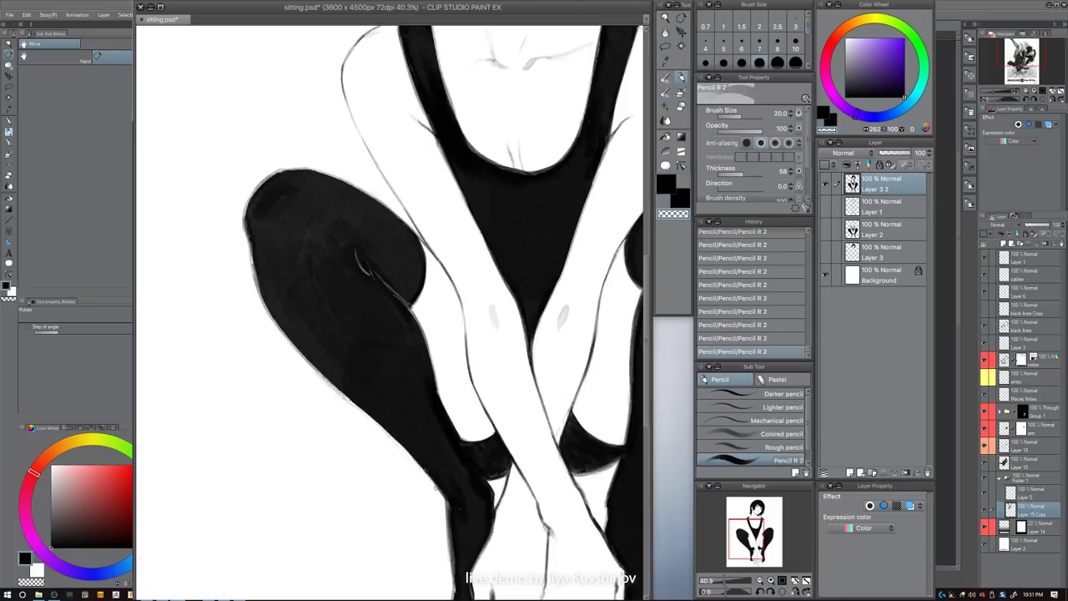
scroll(494, 354, "down", 4)
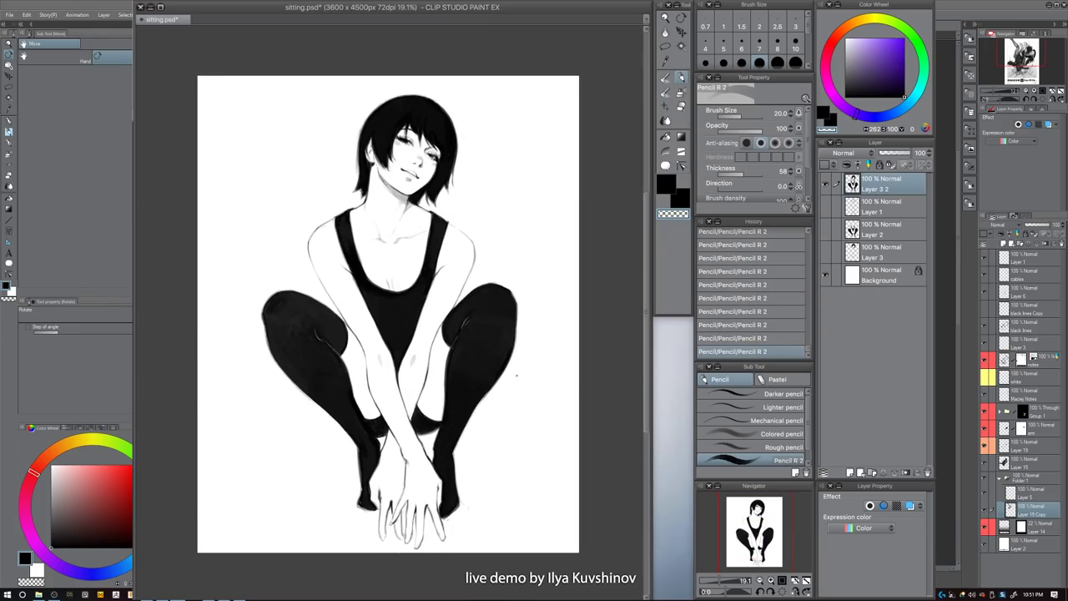
scroll(449, 515, "up", 4)
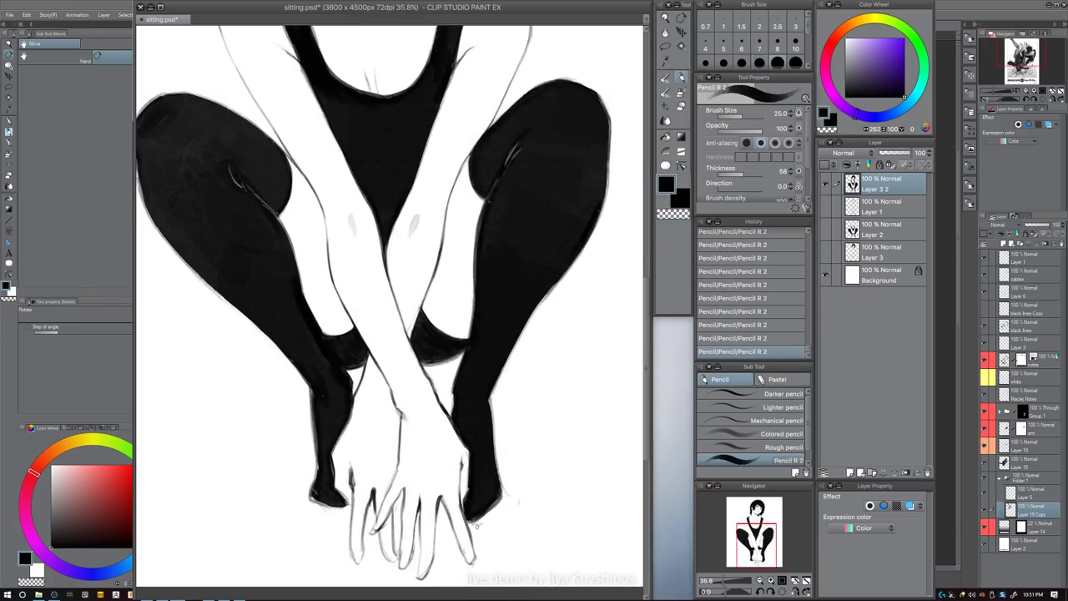
key("ctrl+z")
key("ctrl+y")
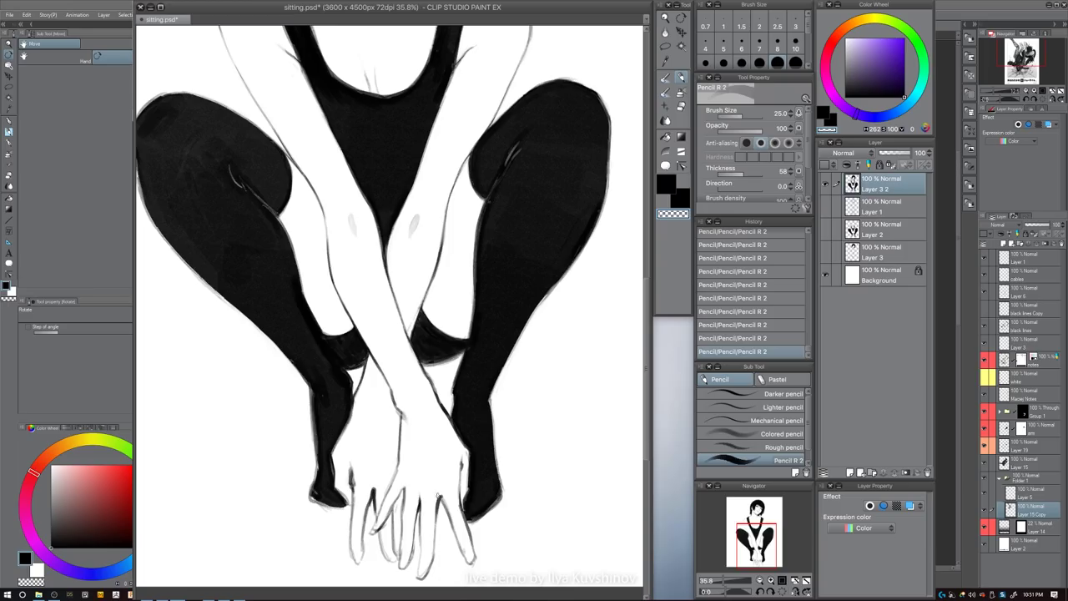
key("c")
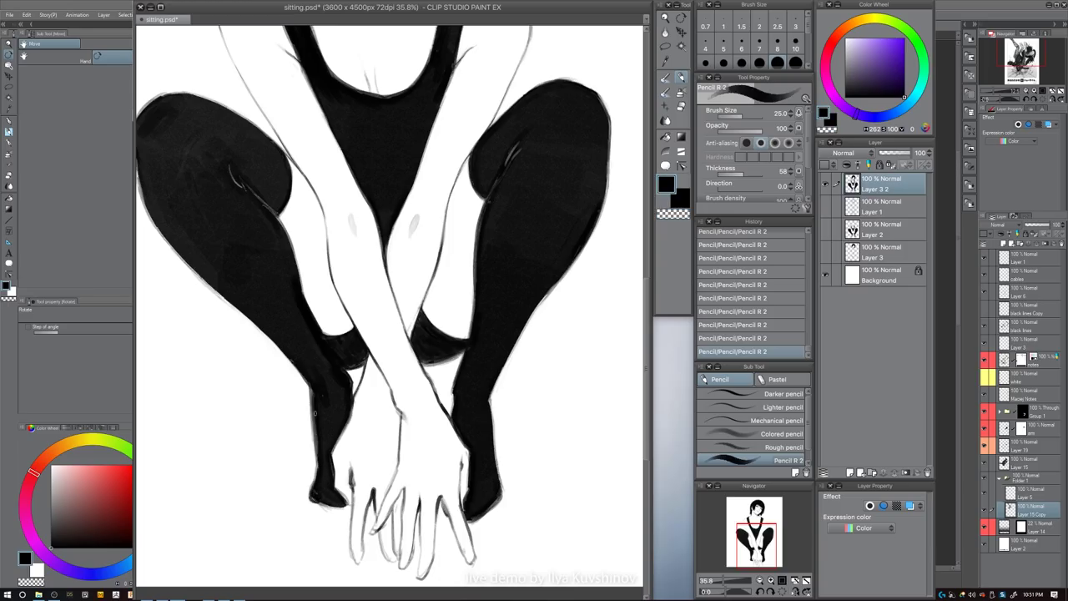
- Try a curved black choker line across the neck with Pencil R 2 at sizes 25 and 20
left_click_drag(348, 368, 370, 481)
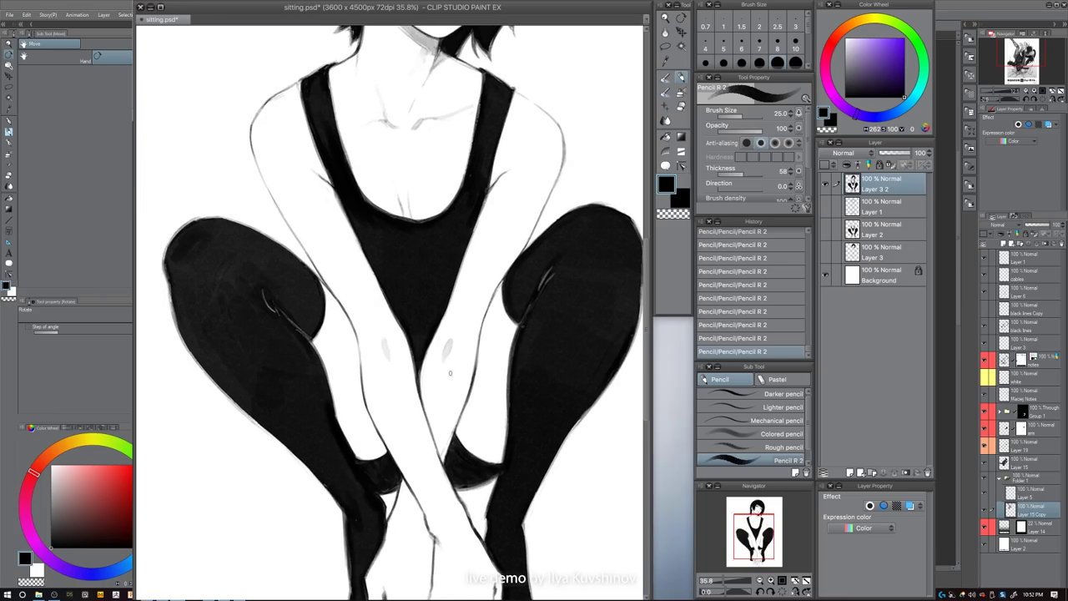
left_click_drag(470, 373, 434, 500)
left_click_drag(470, 397, 453, 496)
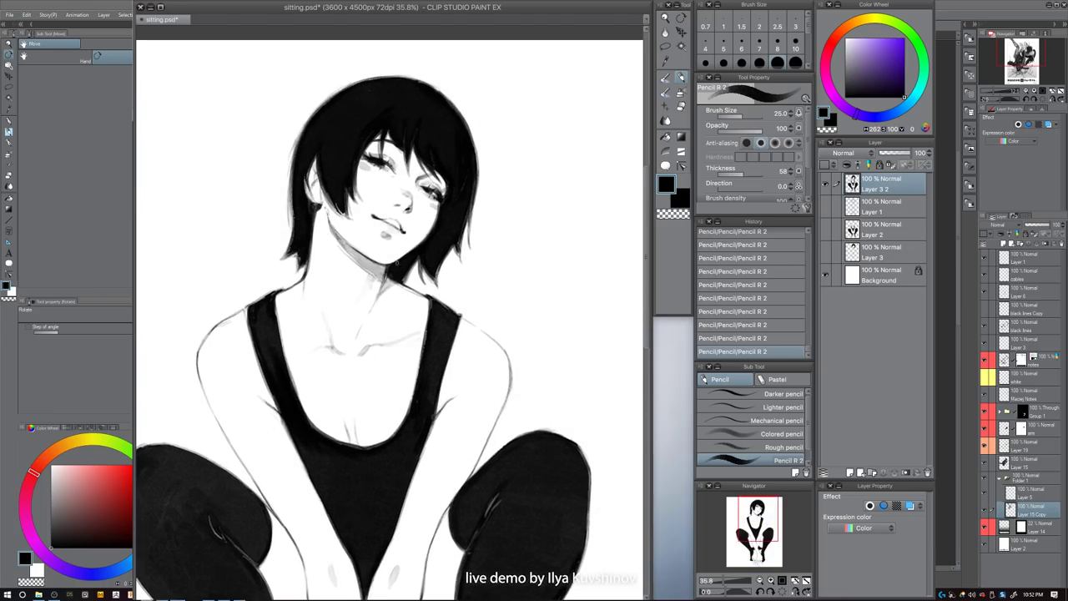
left_click_drag(309, 253, 379, 278)
key("ctrl+z")
key("bracketleft")
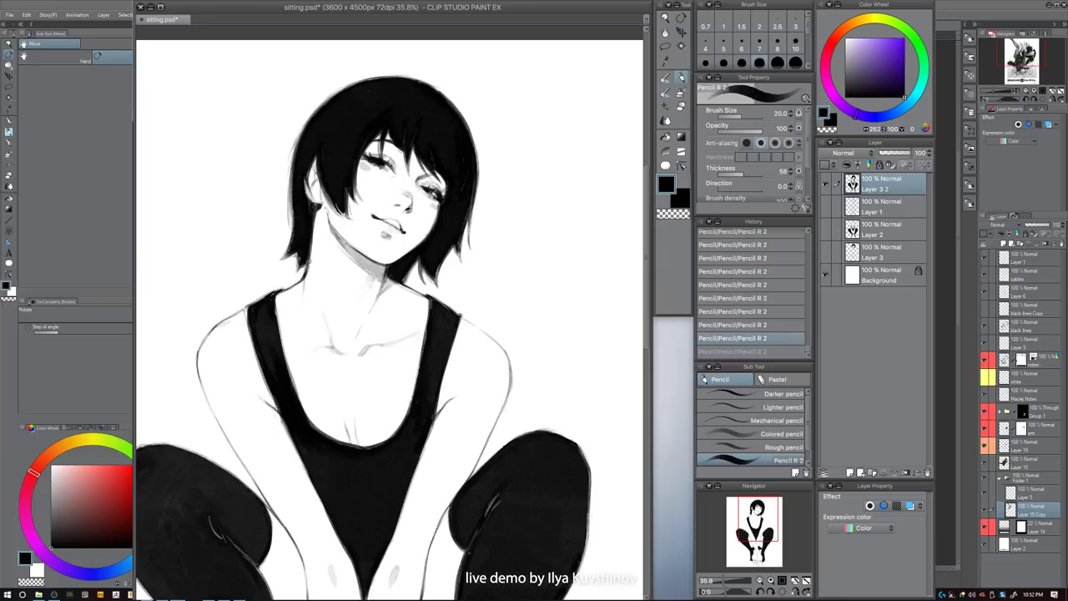
left_click_drag(308, 259, 379, 280)
key("ctrl+z")
key("bracketright")
left_click_drag(309, 260, 376, 279)
key("ctrl+z")
- Draw a curved black choker line across the neck with Pencil R 2 at size 40
key("bracketright")
key("bracketright")
mouse_move(308, 260)
left_mouse_down()
mouse_move(331, 278)
mouse_move(376, 279)
left_mouse_up()
key("ctrl+z")
left_click_drag(311, 262, 376, 281)
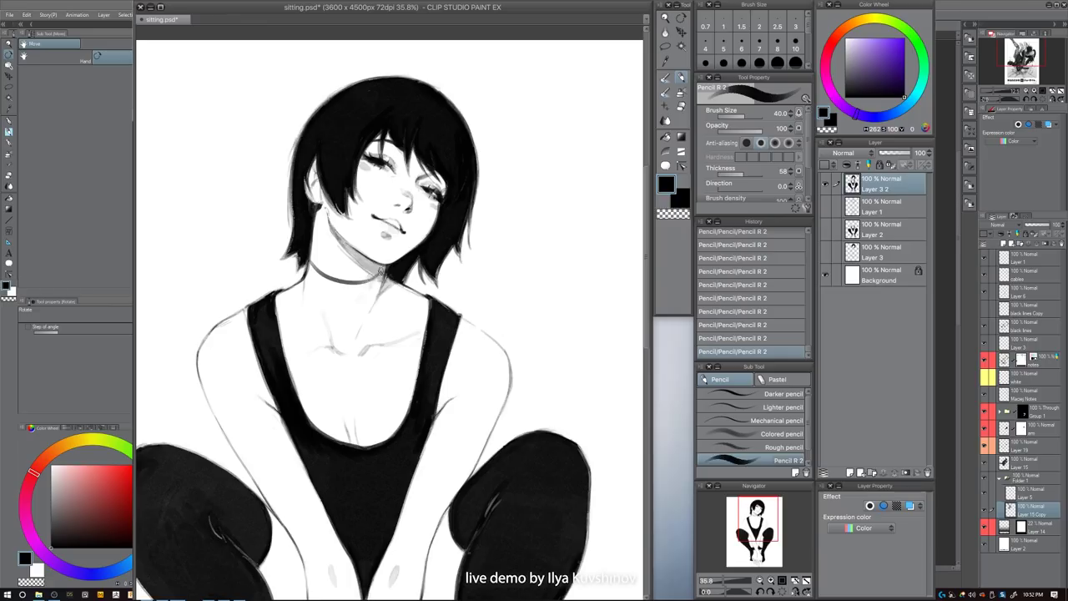
- Refine the ends of the choker line with black Pencil R 2 at size 20 and transparent color at size 17
left_click_drag(509, 350, 472, 370)
scroll(472, 370, "down", 4)
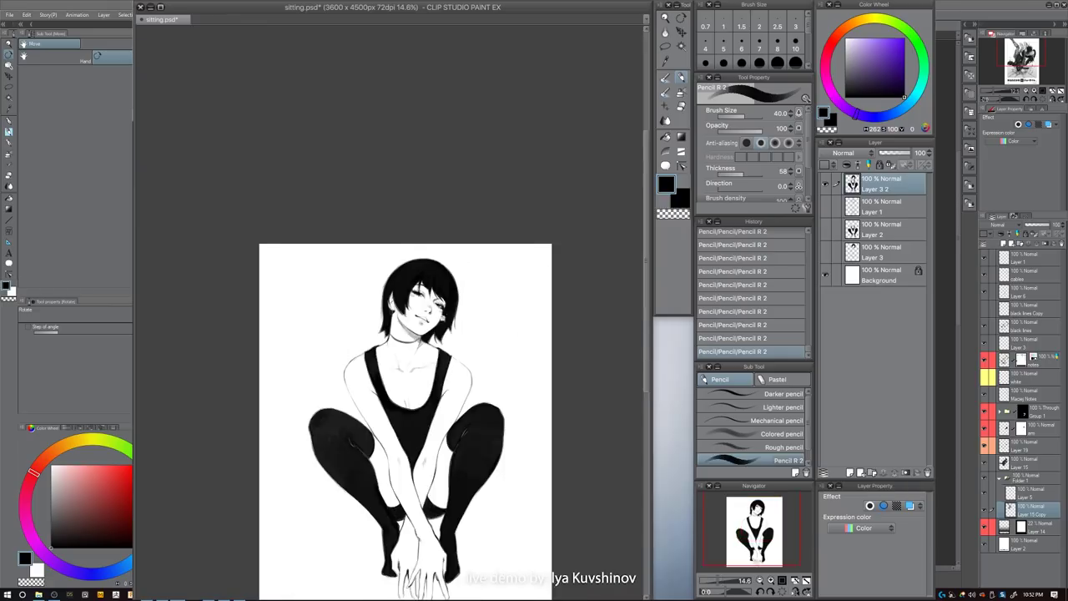
scroll(419, 332, "up", 5)
key("bracketleft")
key("bracketleft")
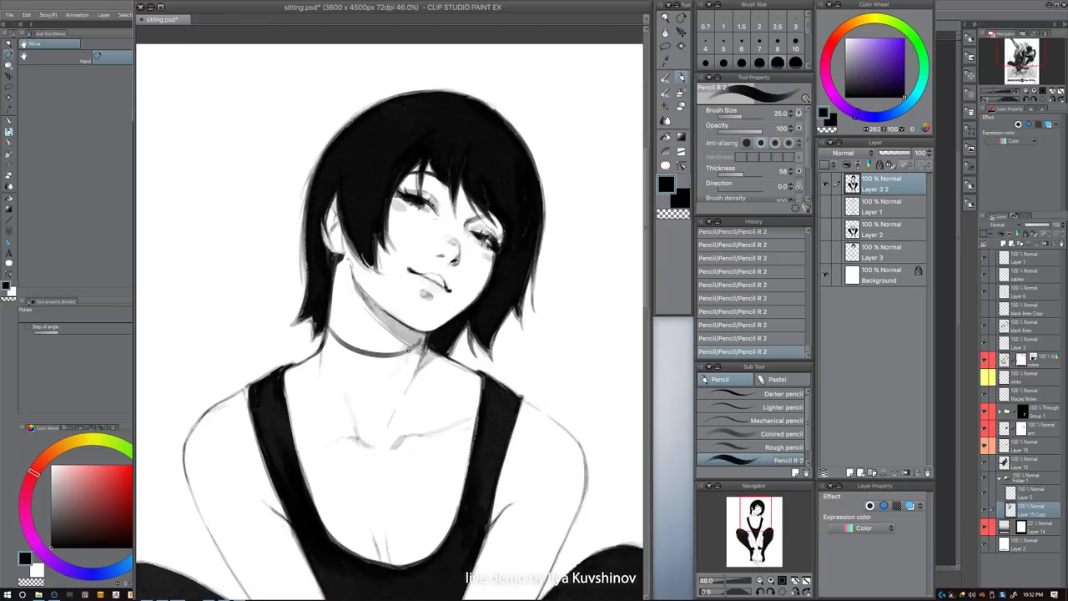
left_click_drag(410, 349, 423, 337)
key("ctrl+z")
key("bracketleft")
left_click_drag(327, 308, 340, 343)
key("c")
key("[")
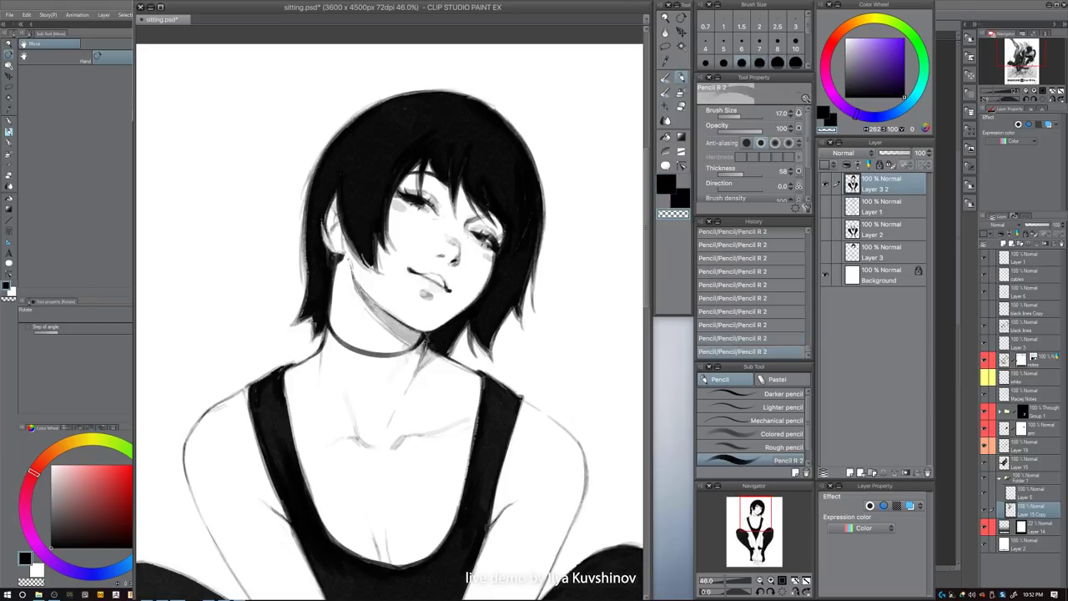
- Refine the hair edges near the jaw and outer eye with black Pencil R 2 at sizes 20 and 30 and transparent color at 40
key("c")
left_click_drag(490, 340, 471, 377)
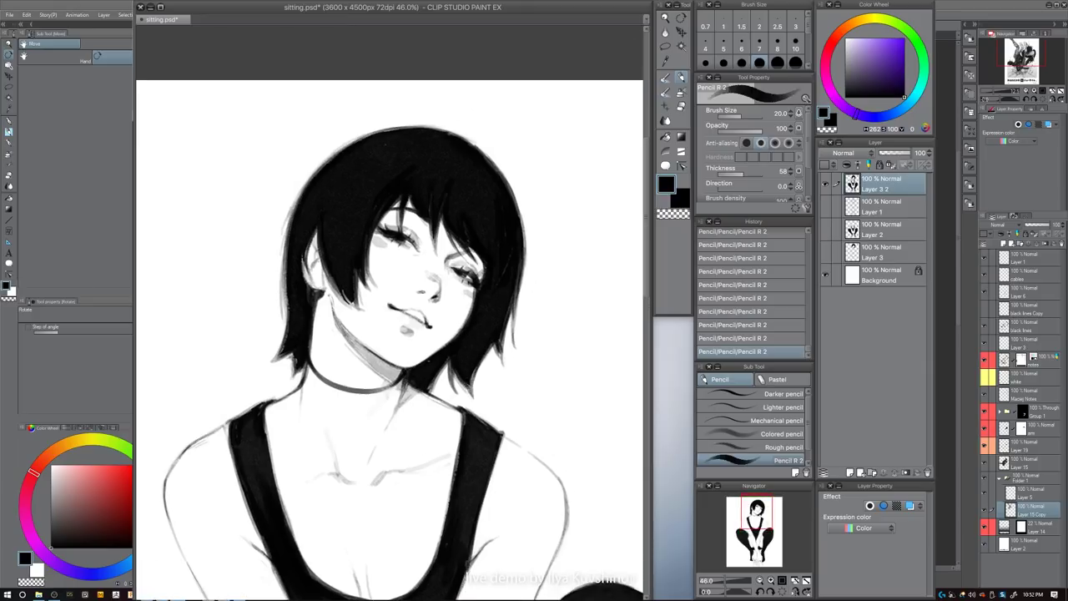
left_click_drag(486, 339, 487, 384)
key("]")
key("]")
key("]")
key("c")
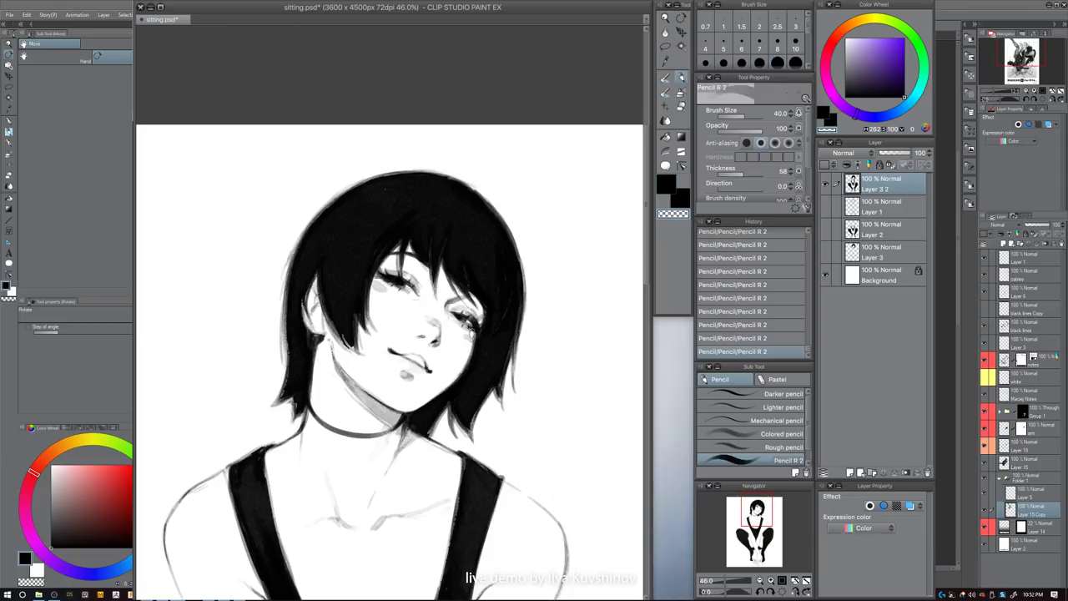
mouse_move(474, 331)
left_mouse_down()
mouse_move(464, 367)
mouse_move(475, 340)
left_mouse_up()
key("c")
key("bracketleft")
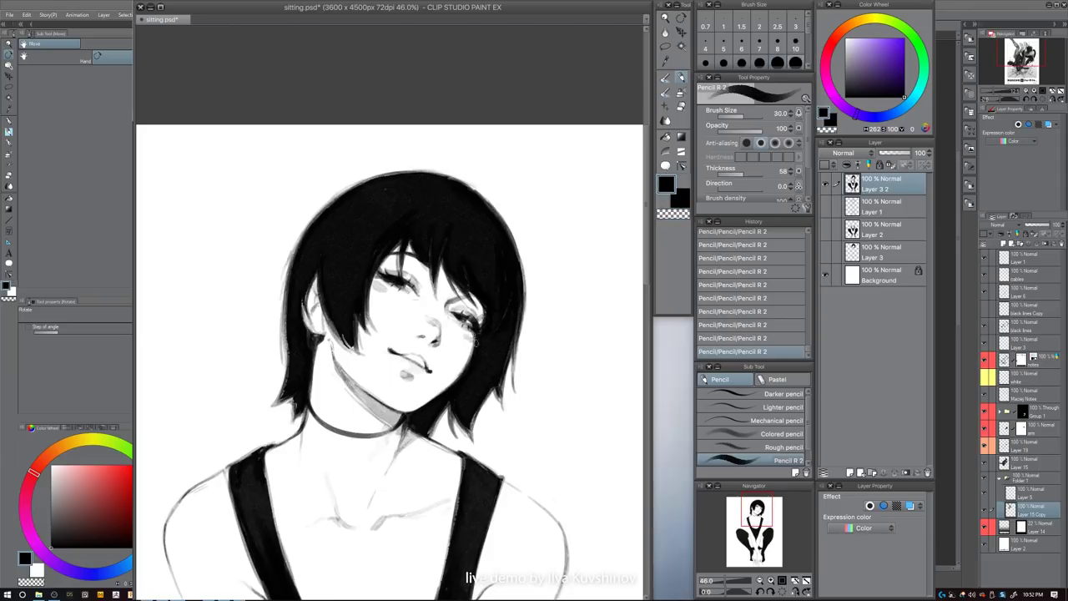
left_click_drag(501, 360, 515, 402)
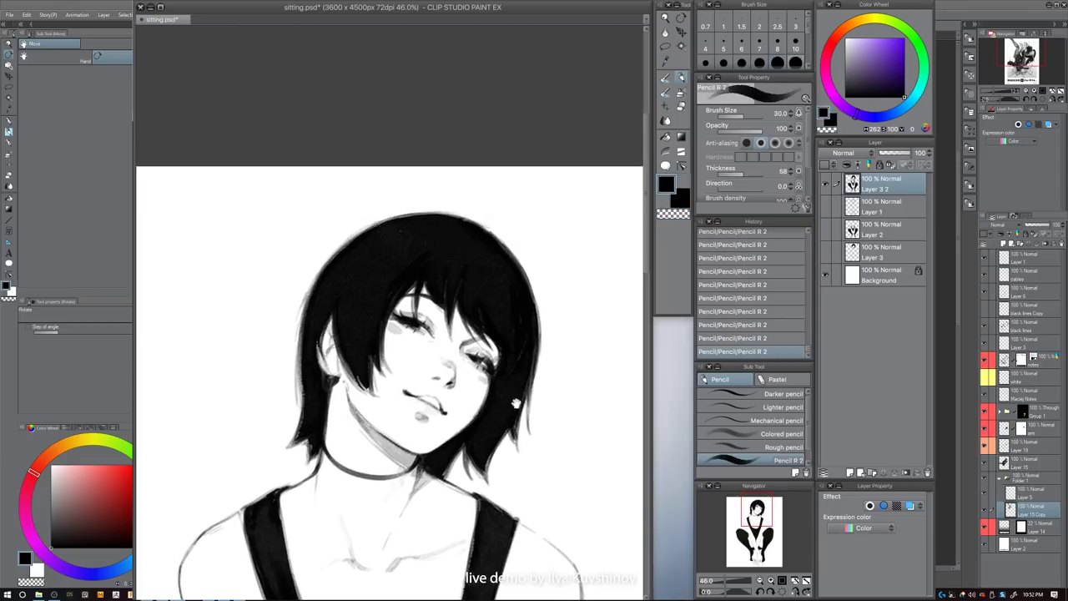
- Try transparent Pencil R 2 strokes at size 30 on the side lock of hair beside the ear
key("bracketright")
key("c")
key("bracketleft")
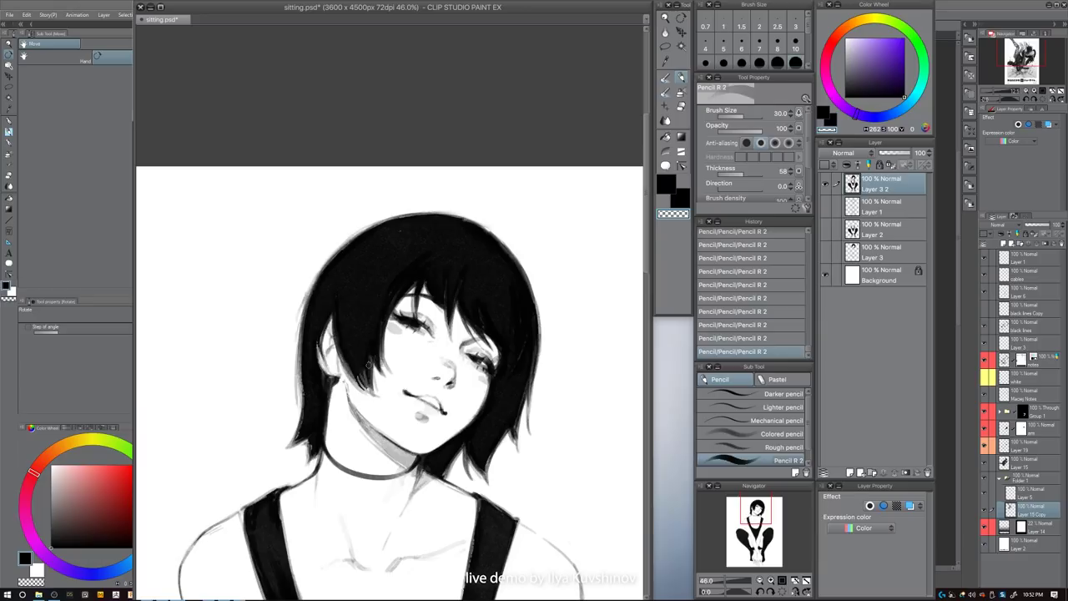
key("ctrl+z")
key("ctrl+z")
- Sharpen the tip and inner edge of the side lock beside the cheek with black Pencil R 2, going from size 20 to 12
key("c")
key("bracketleft")
left_click_drag(368, 372, 373, 387)
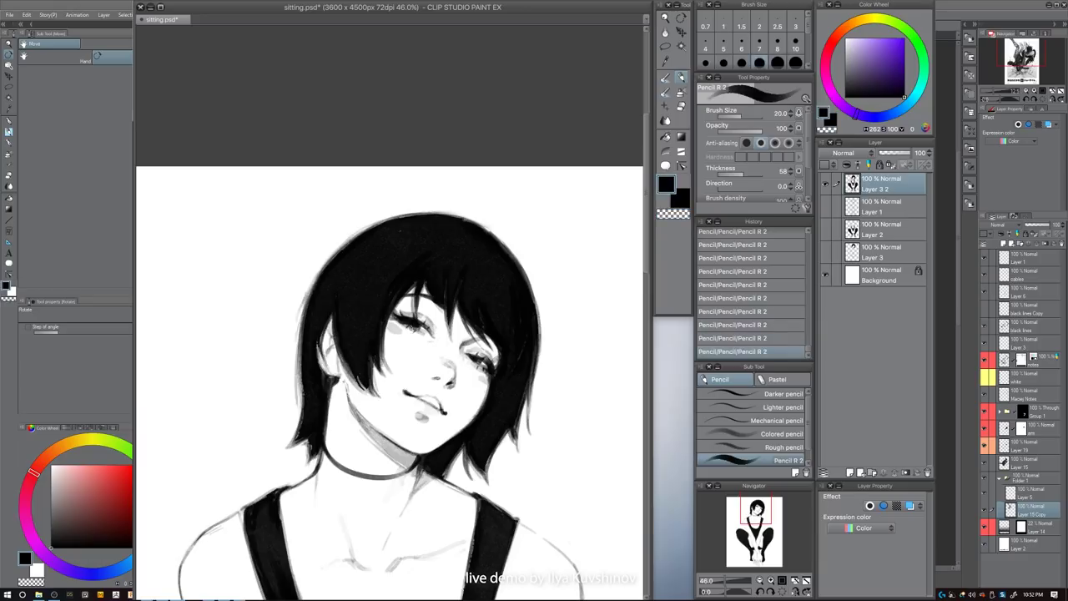
key("bracketleft")
key("bracketleft")
left_click_drag(384, 337, 390, 374)
key("ctrl+z")
key("bracketleft")
left_click_drag(384, 338, 390, 375)
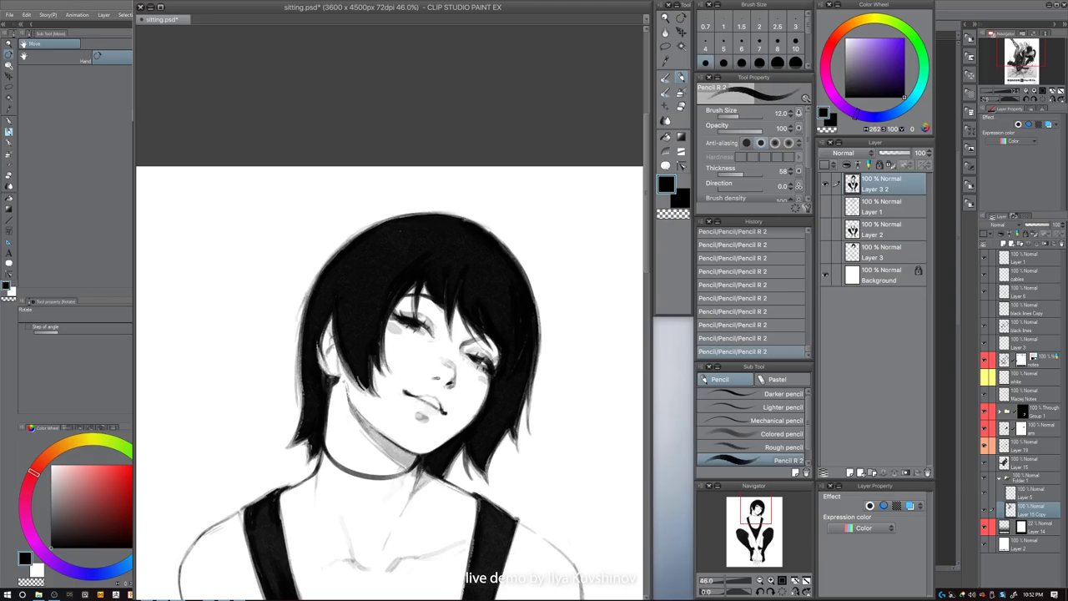
- Refine the lashes and hair edge at the outer eye with black Pencil R 2 at sizes 10 and 12
left_click_drag(520, 303, 489, 303)
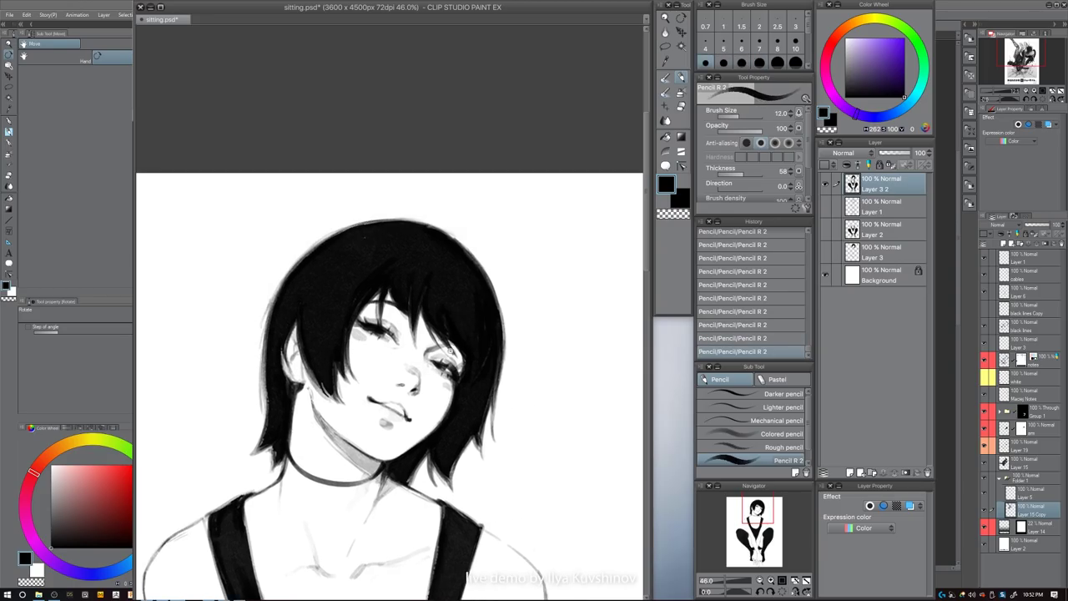
scroll(450, 342, "up", 2)
key("bracketleft")
key("bracketleft")
key("ctrl+z")
key("bracketright")
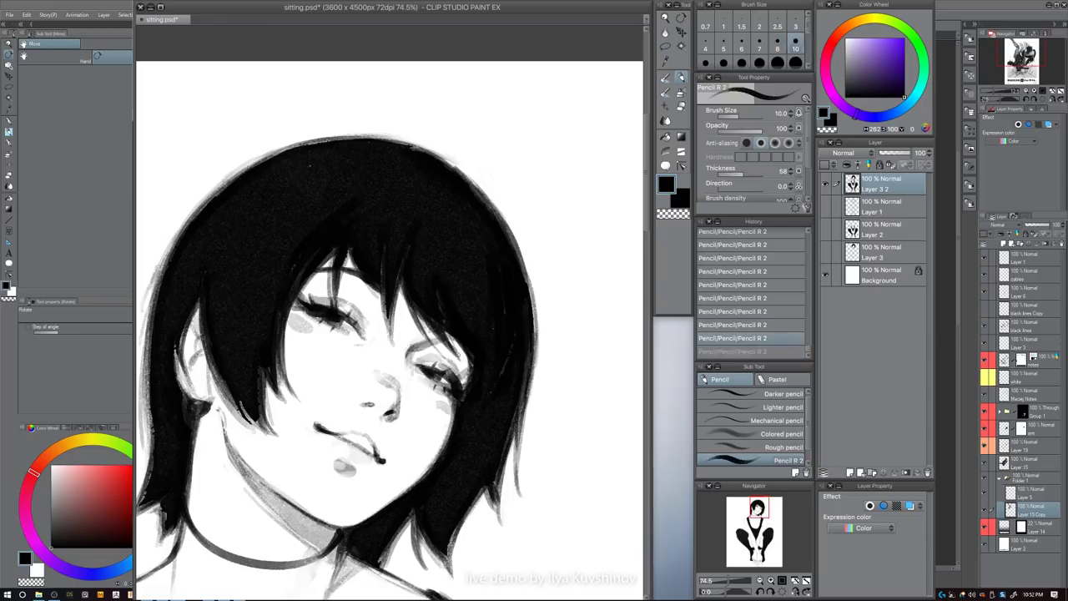
left_click_drag(459, 336, 454, 367)
key("bracketright")
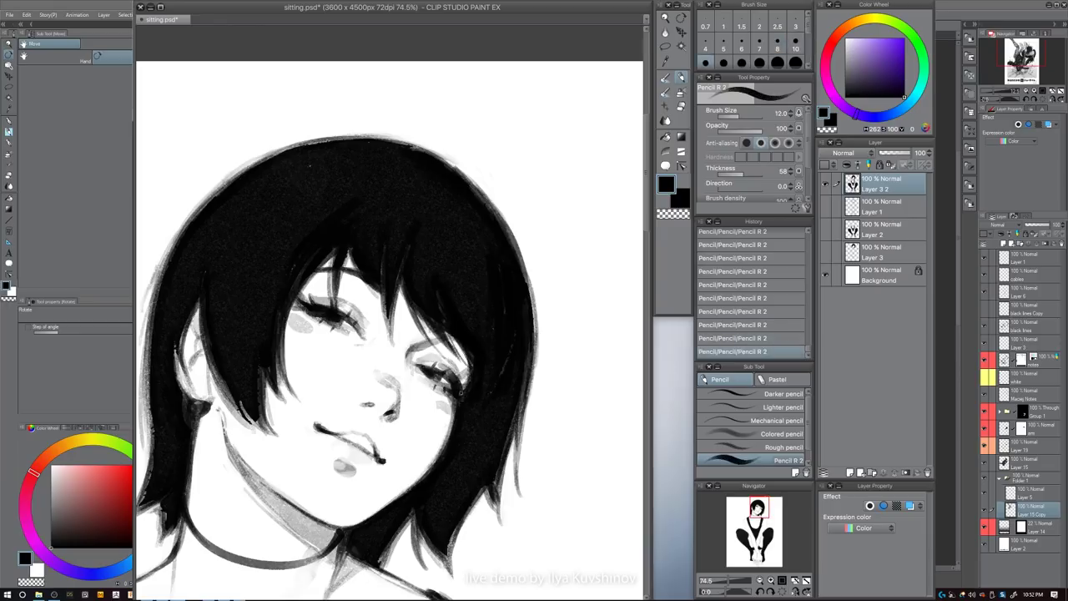
- Clean up the outer eye area with transparent Pencil R 2 at size 10 and switch to black at size 15
key("c")
key("bracketleft")
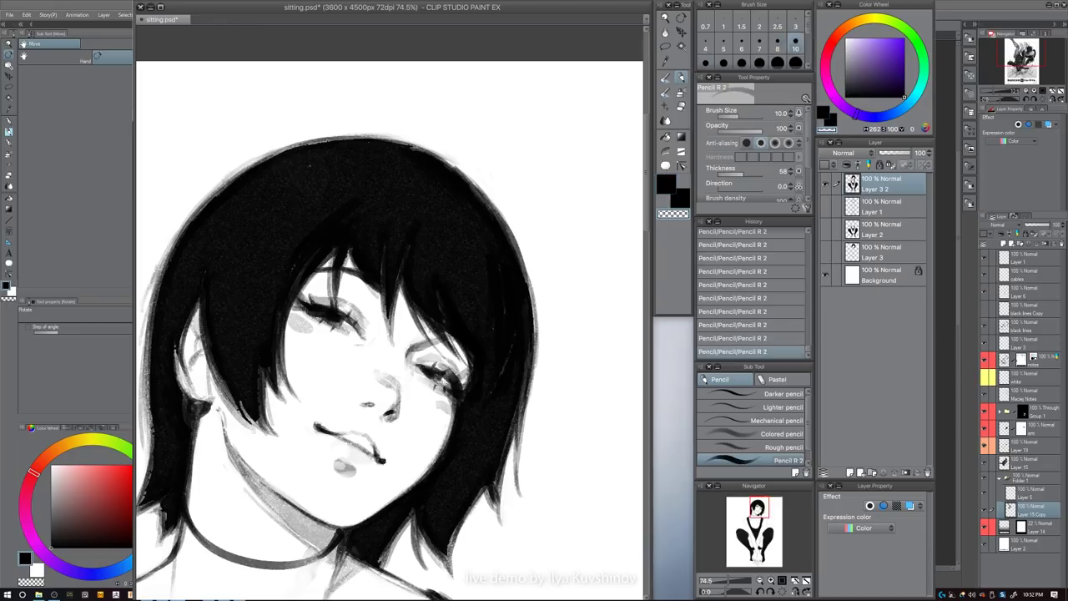
key("c")
key("bracketright")
key("bracketright")
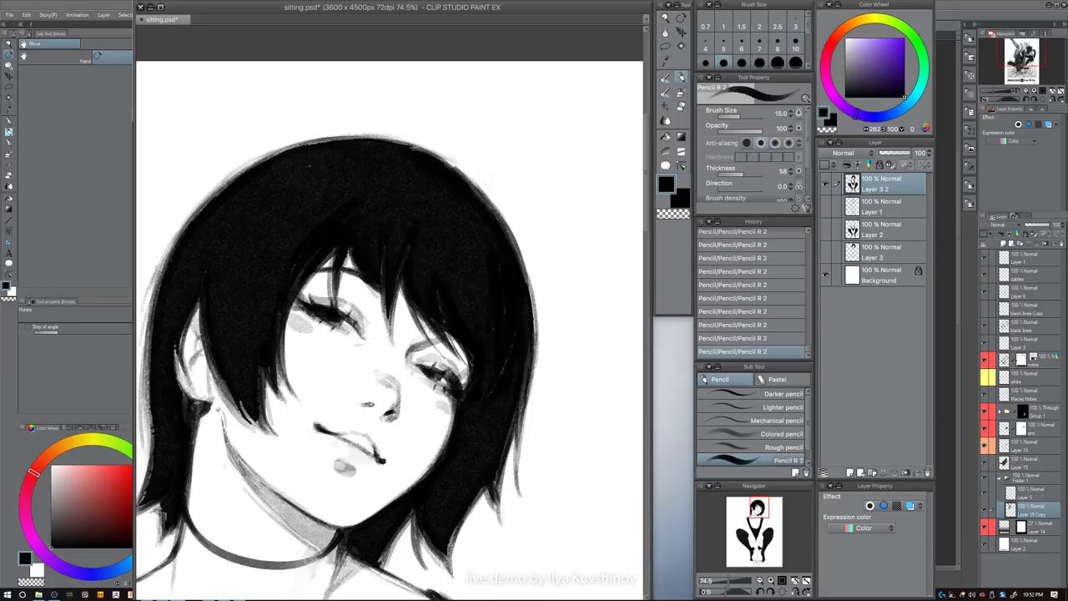
left_click_drag(516, 372, 484, 380)
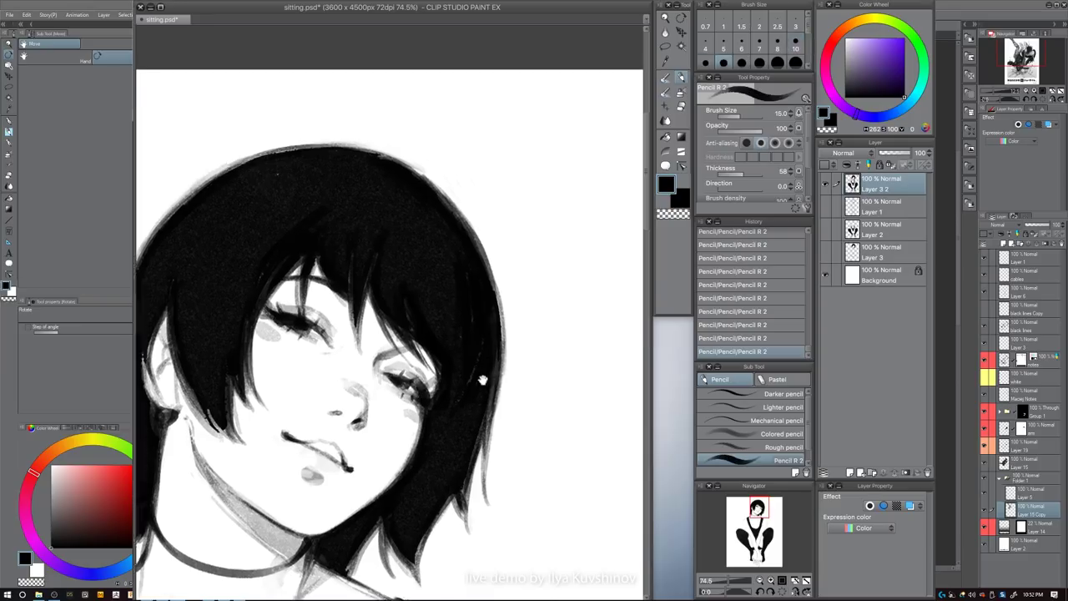
- Touch up the face and surrounding hair edges with black Pencil R 2 at size 10 and transparent color at size 15
scroll(486, 387, "down", 6)
scroll(437, 408, "up", 8)
key("bracketleft")
key("bracketleft")
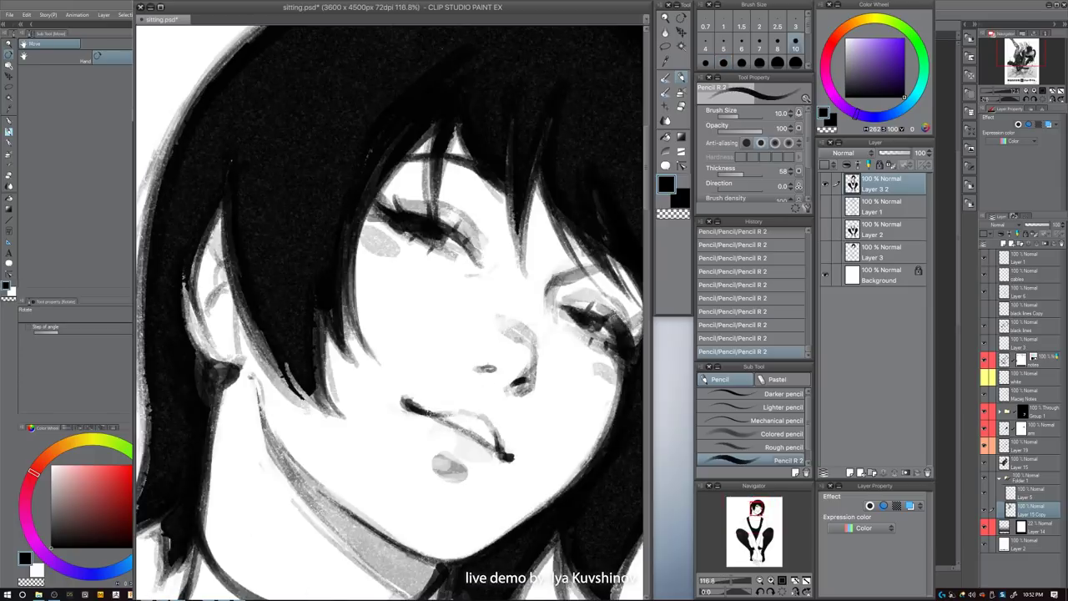
scroll(536, 451, "down", 6)
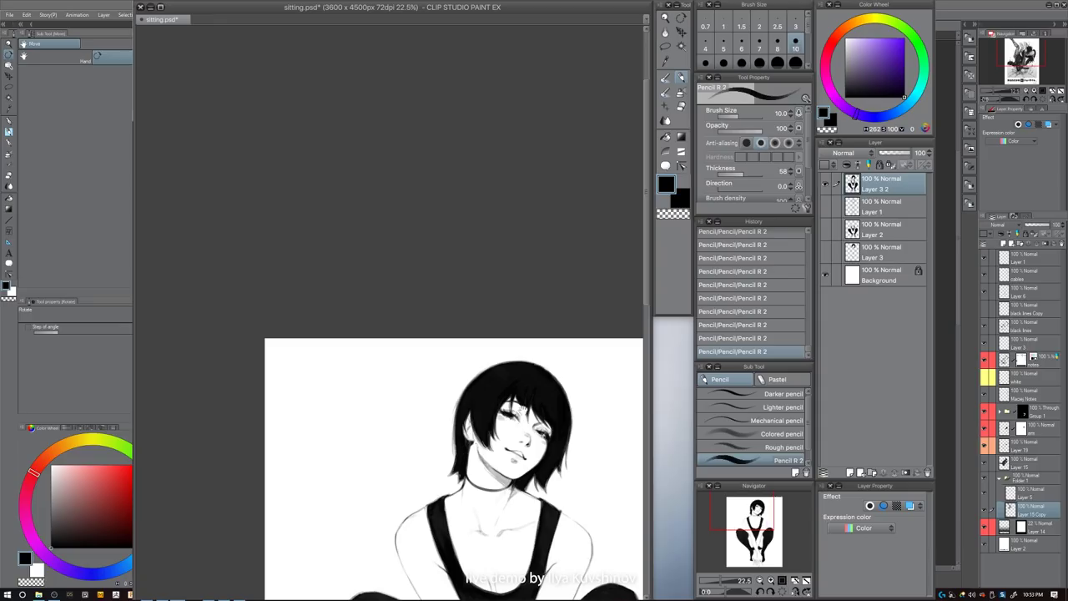
scroll(523, 409, "up", 5)
key("bracketright")
key("bracketright")
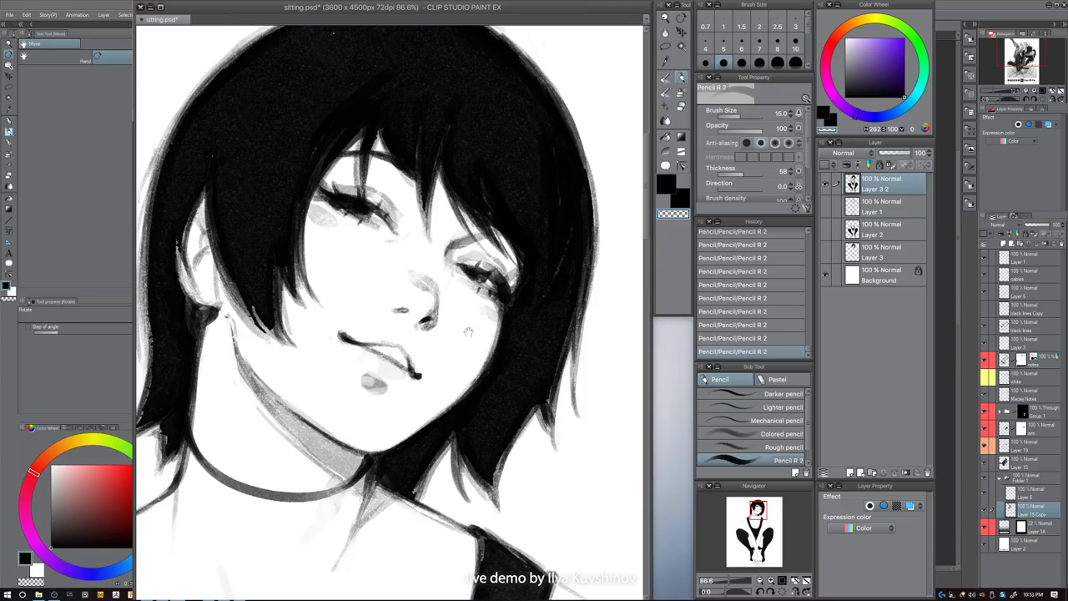
- Refine the hair around the ear with black Pencil R 2 at size 17 and transparent color at size 25
scroll(479, 391, "down", 2)
key("bracketright")
left_click_drag(271, 304, 289, 336)
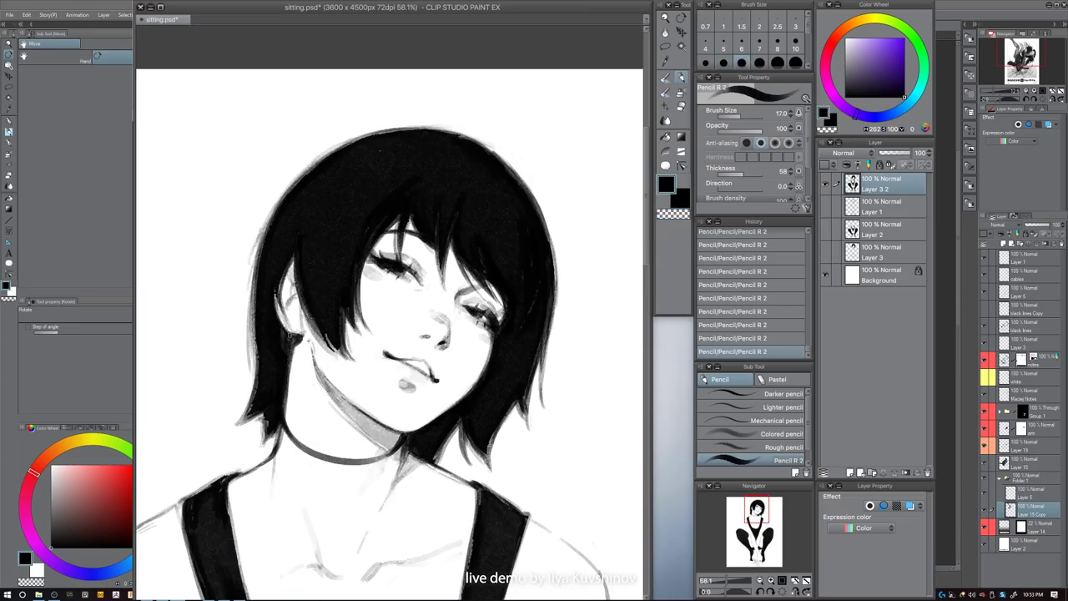
key("bracketright")
key("bracketright")
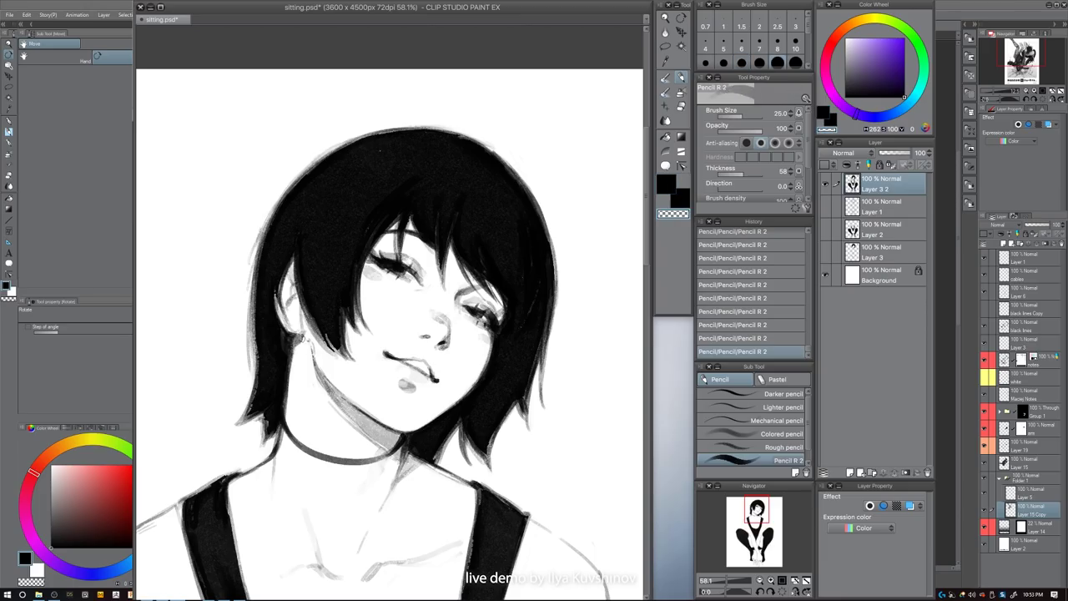
left_click_drag(472, 365, 421, 368)
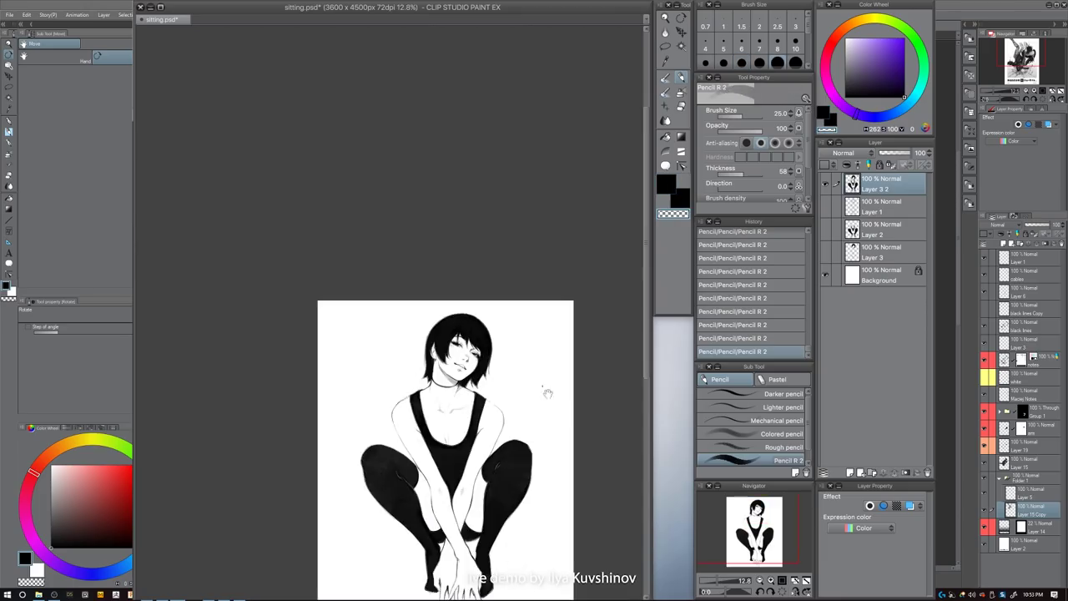
- Clean up the outlines of the shoulder and bent knee below the hair's long side with Pencil R 2 at sizes 17 and 20, mainly in transparent color
left_click_drag(546, 392, 487, 307)
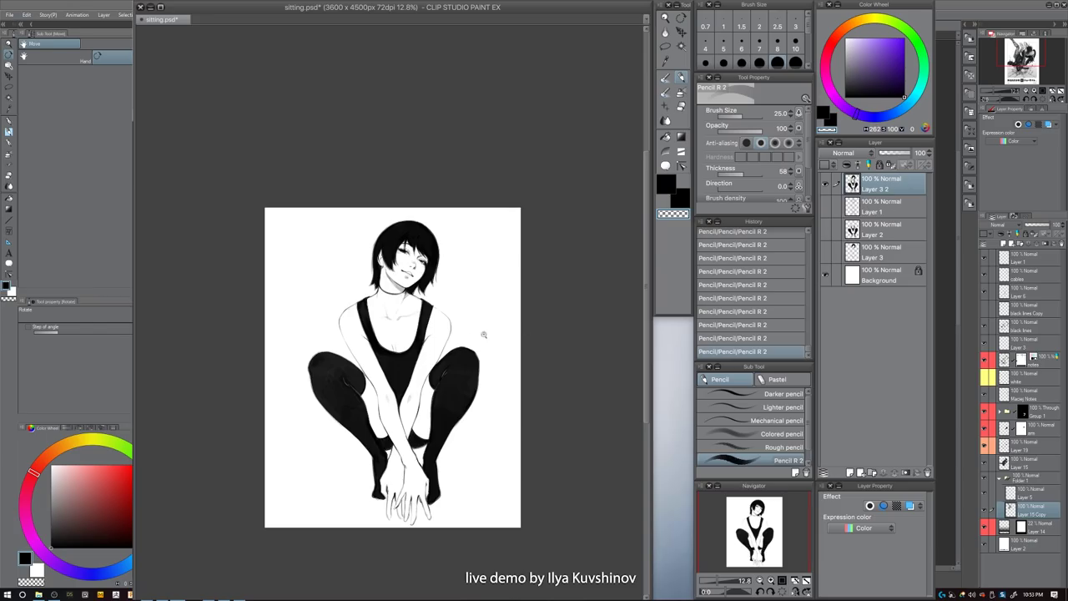
scroll(479, 333, "up", 5)
key("bracketleft")
key("bracketleft")
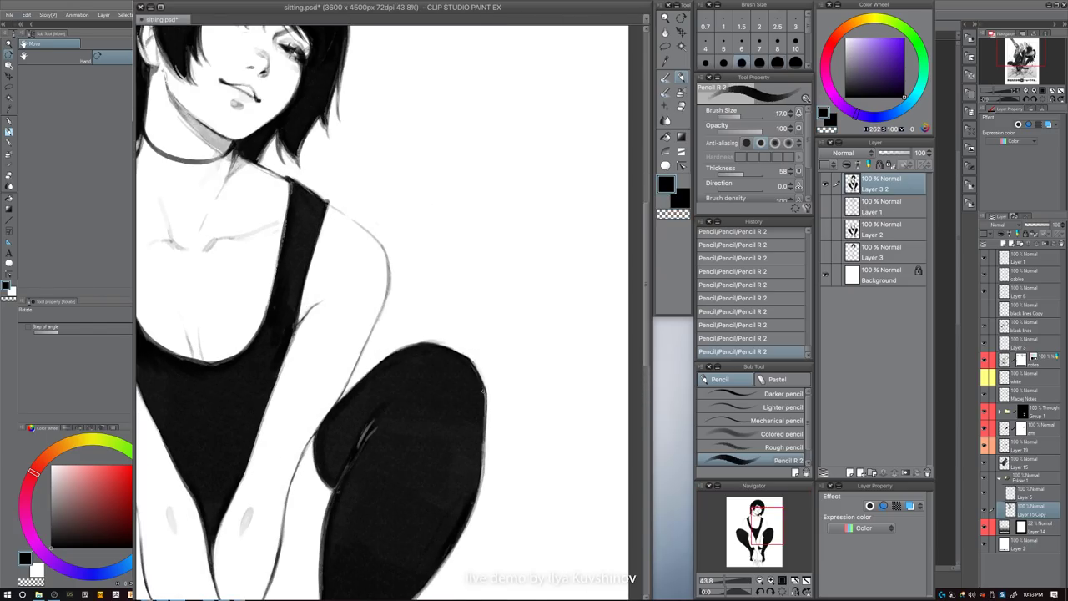
key("c")
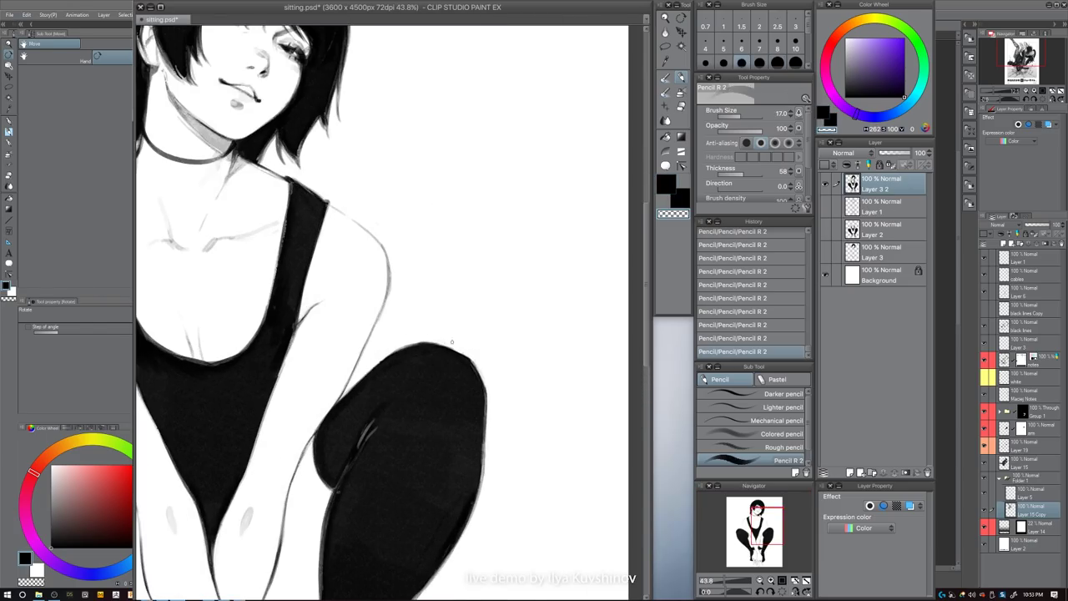
left_click_drag(455, 332, 473, 392)
key("bracketright")
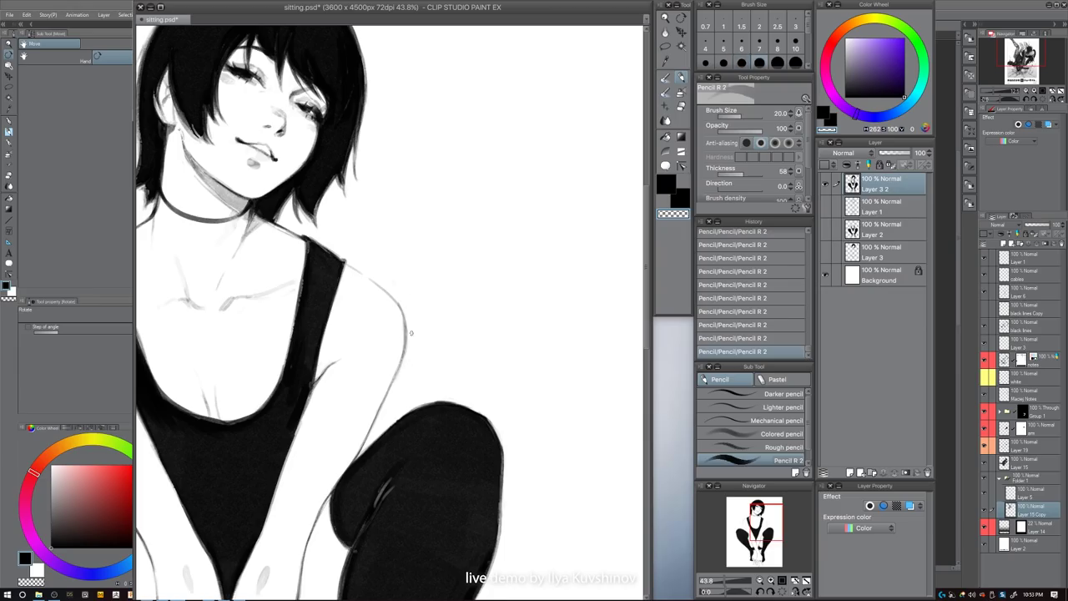
left_click_drag(404, 358, 443, 326)
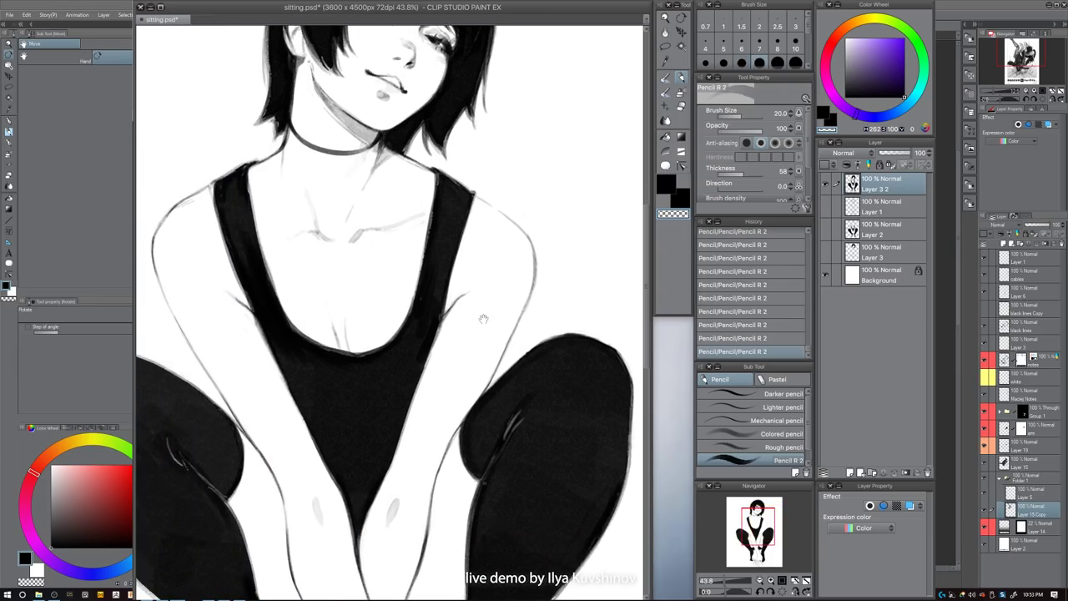
scroll(526, 316, "down", 5)
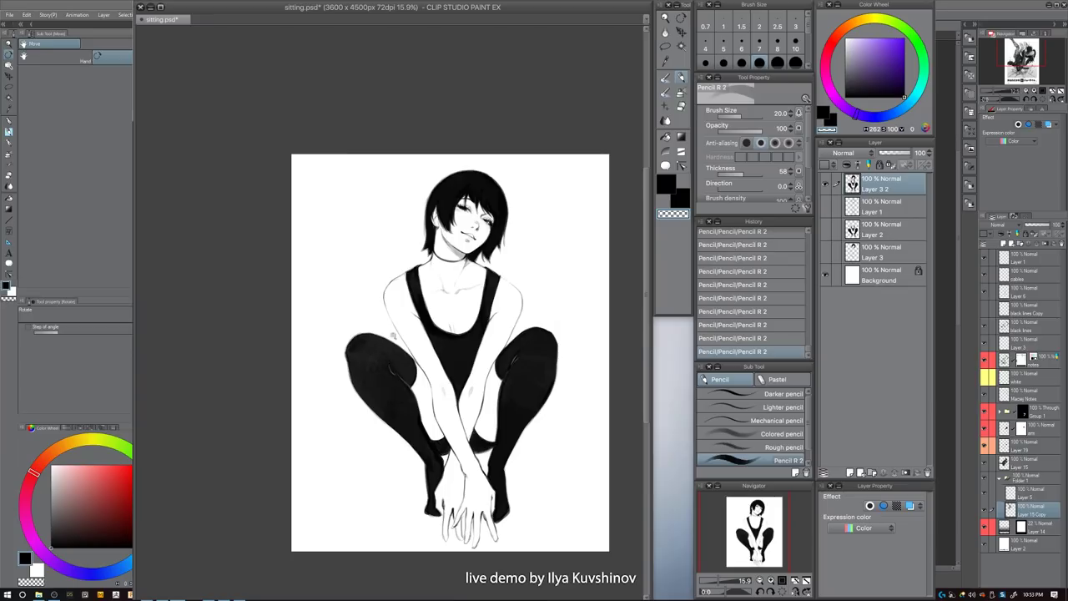
- Rework the rounded top edge of the other black knee with black Pencil R 2 at sizes 15 and 17
scroll(394, 336, "up", 6)
key("bracketleft")
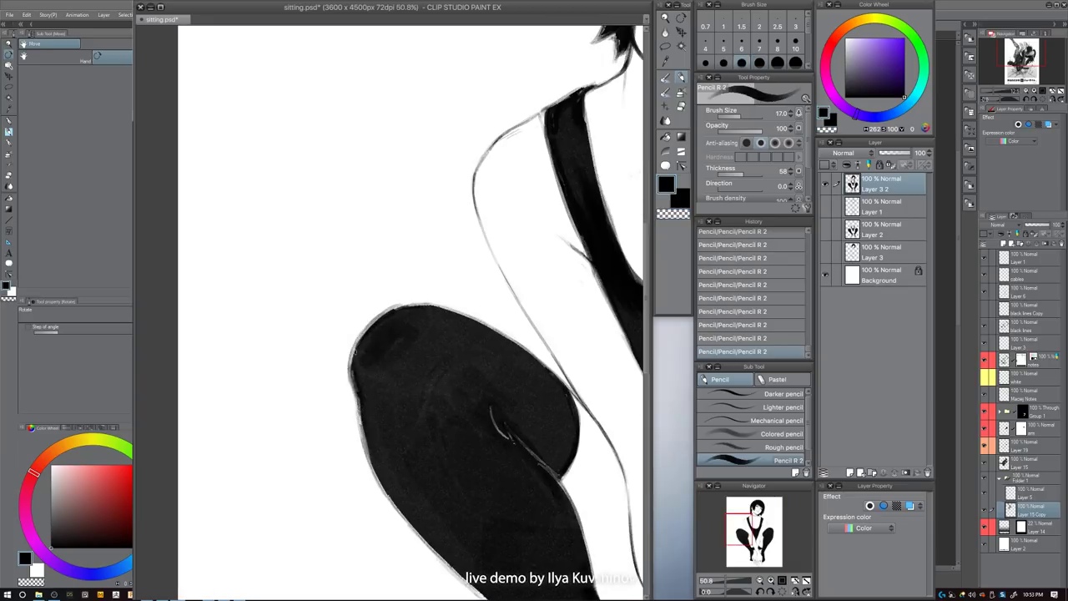
key("ctrl+z")
key("bracketleft")
mouse_move(352, 366)
left_mouse_down()
mouse_move(364, 331)
mouse_move(393, 308)
left_mouse_up()
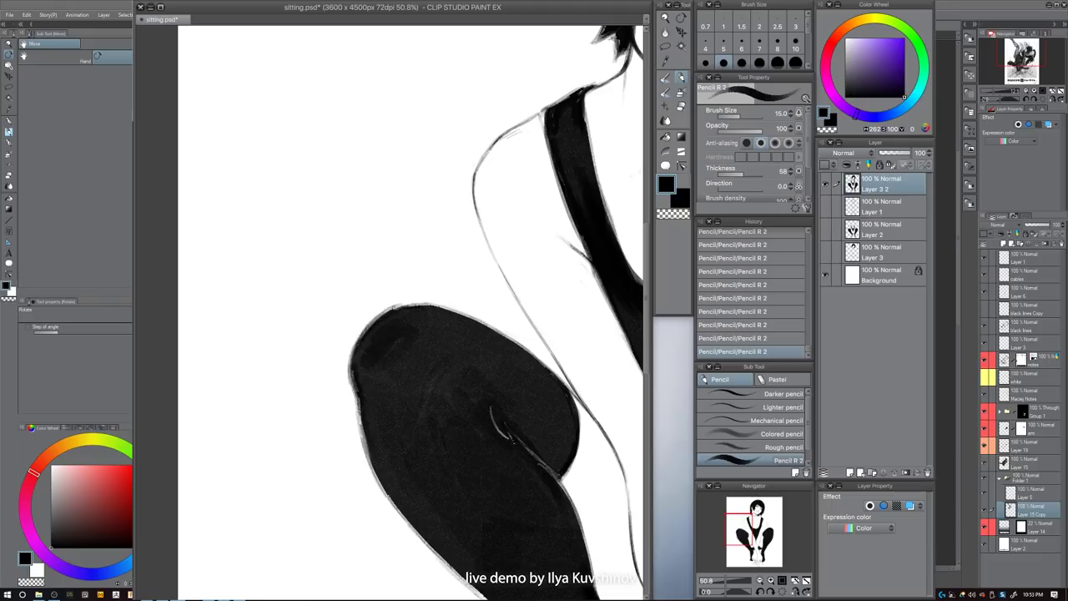
key("bracketright")
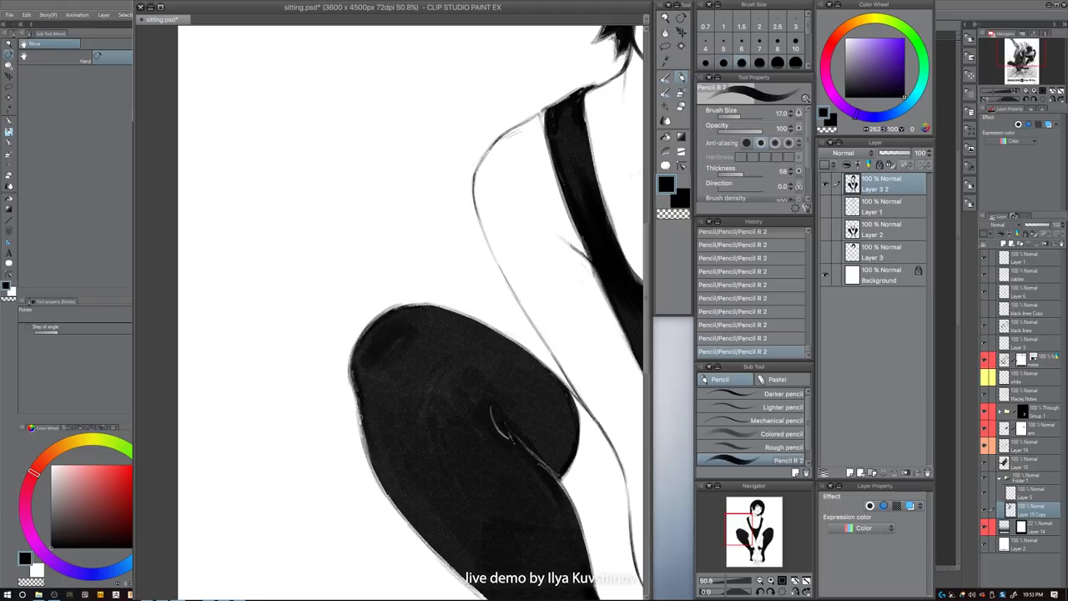
left_click_drag(406, 307, 432, 306)
scroll(561, 457, "down", 5)
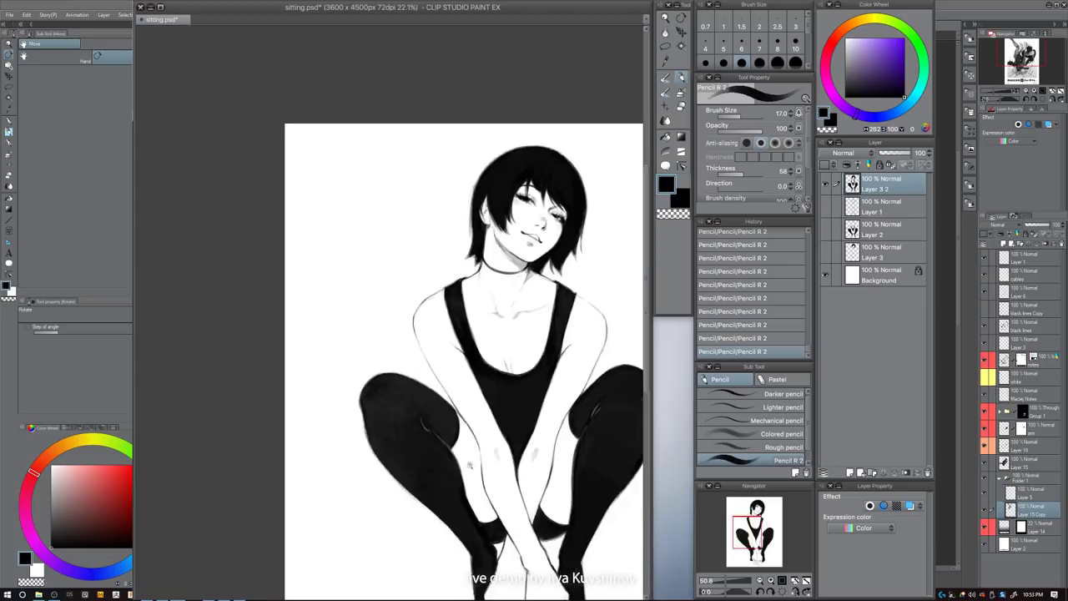
- Refine the edge between the arm and black top with transparent Pencil R 2 at size 25 and black at size 17
scroll(421, 426, "up", 5)
key("bracketright")
key("bracketright")
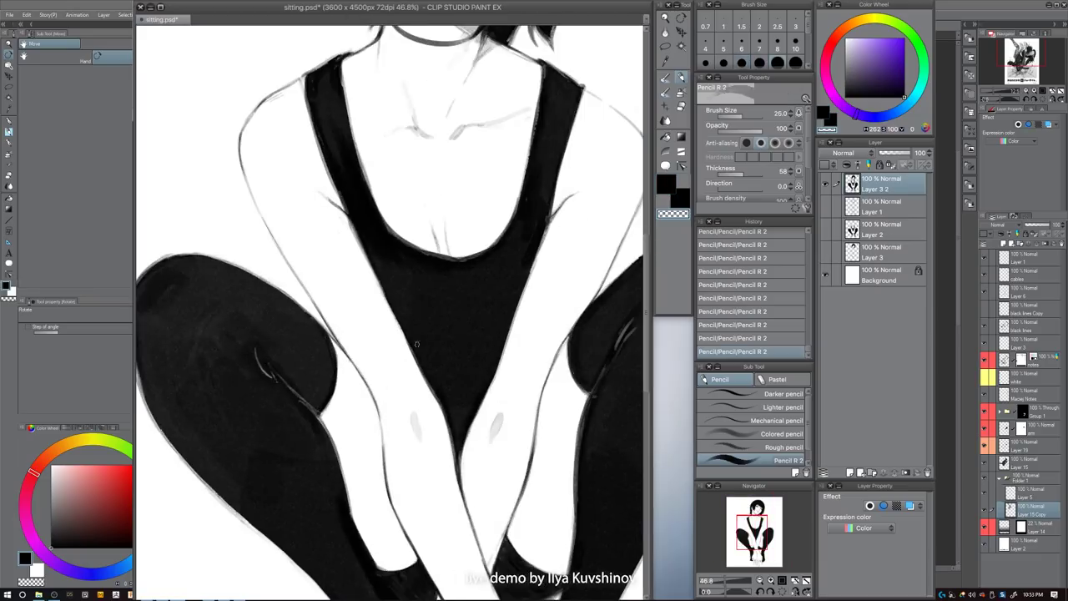
key("bracketleft")
key("bracketleft")
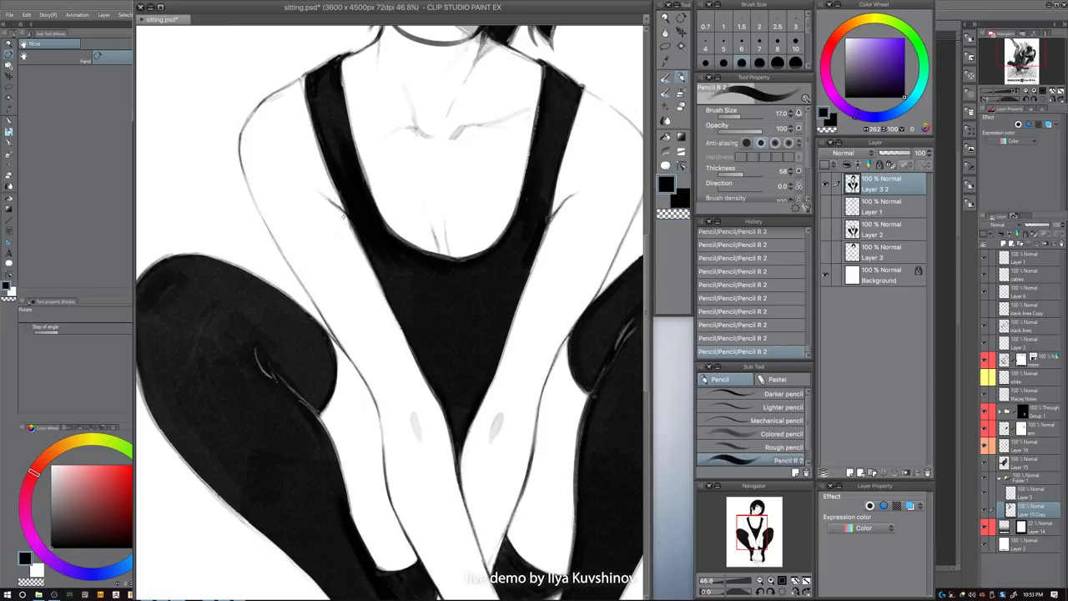
left_click_drag(363, 251, 385, 293)
scroll(489, 385, "down", 5)
- Refine the forearm outline above the black shorts with Pencil R 2 at size 15, alternating transparent color and black
left_click_drag(549, 421, 504, 427)
scroll(490, 392, "up", 5)
key("bracketleft")
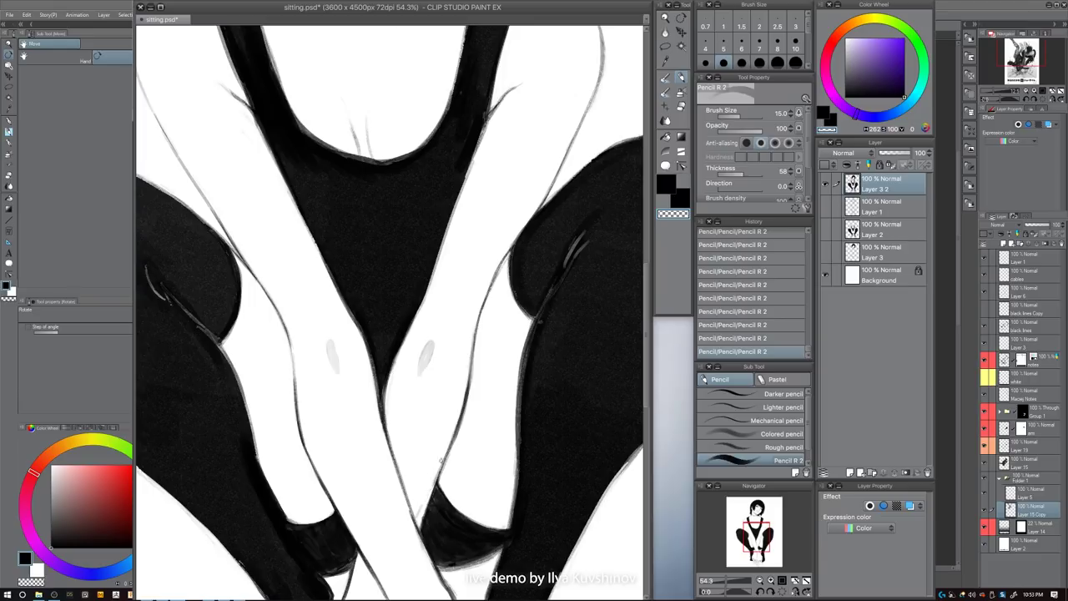
key("c")
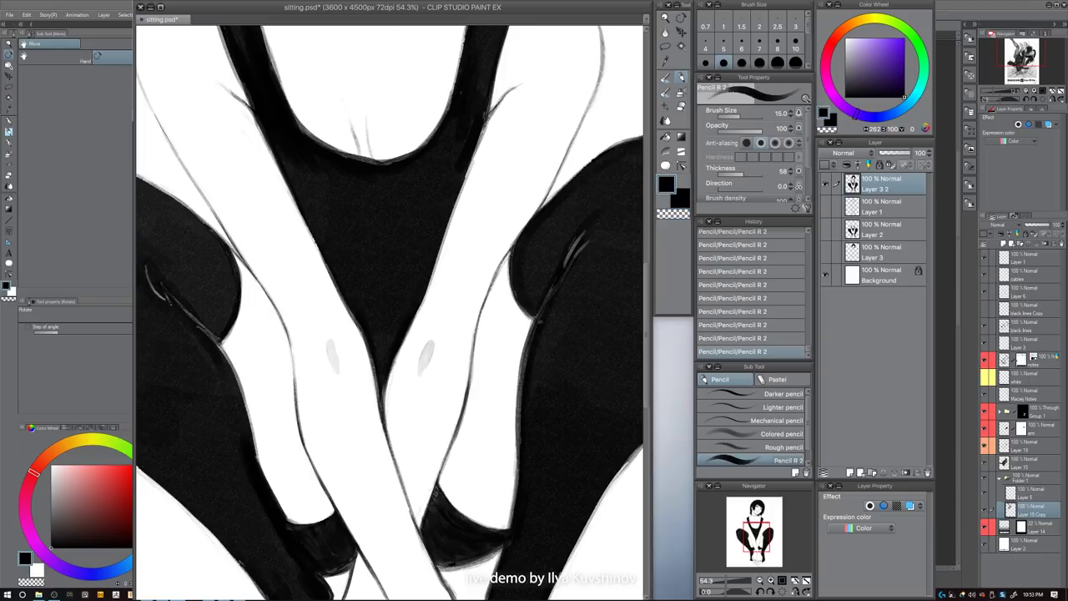
scroll(500, 448, "down", 5)
left_click_drag(529, 444, 484, 441)
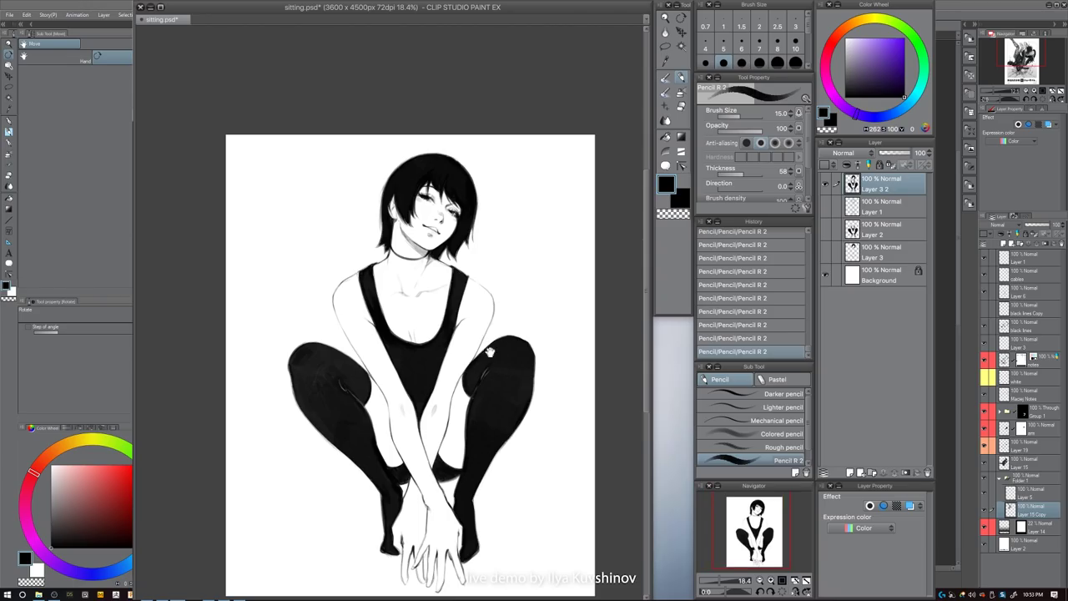
- Refine the outline where the upper arm meets the knee with Pencil R 2 in black and transparent color at size 12
scroll(493, 359, "up", 5)
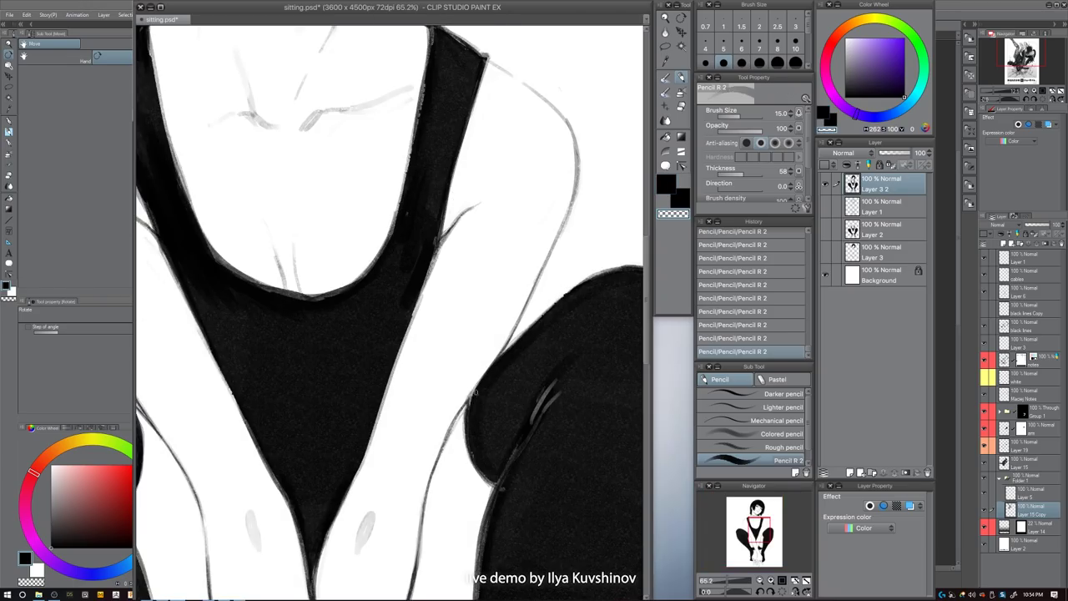
key("bracketleft")
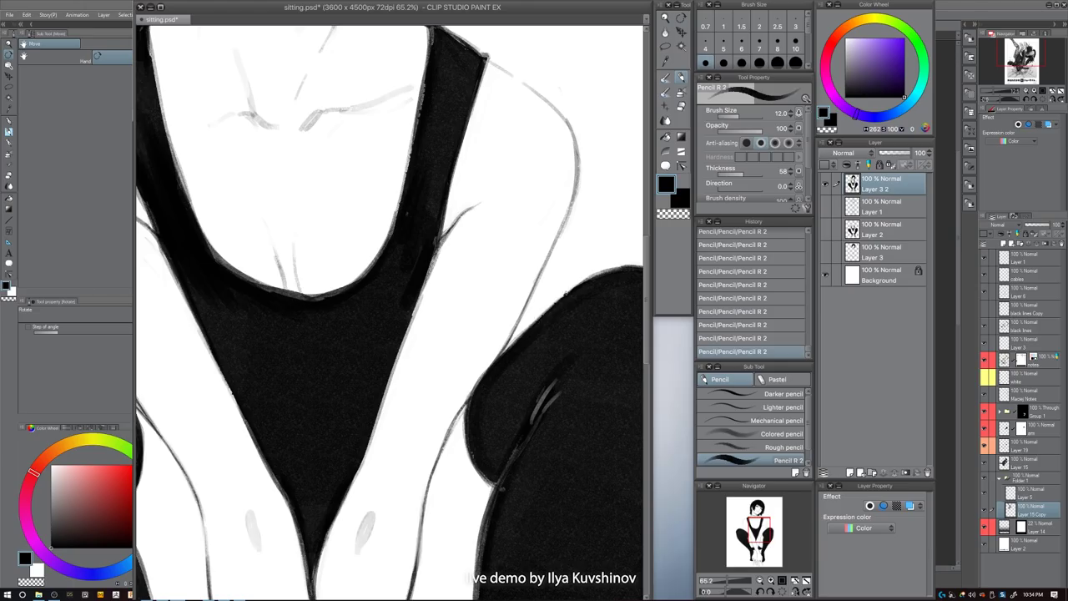
key("c")
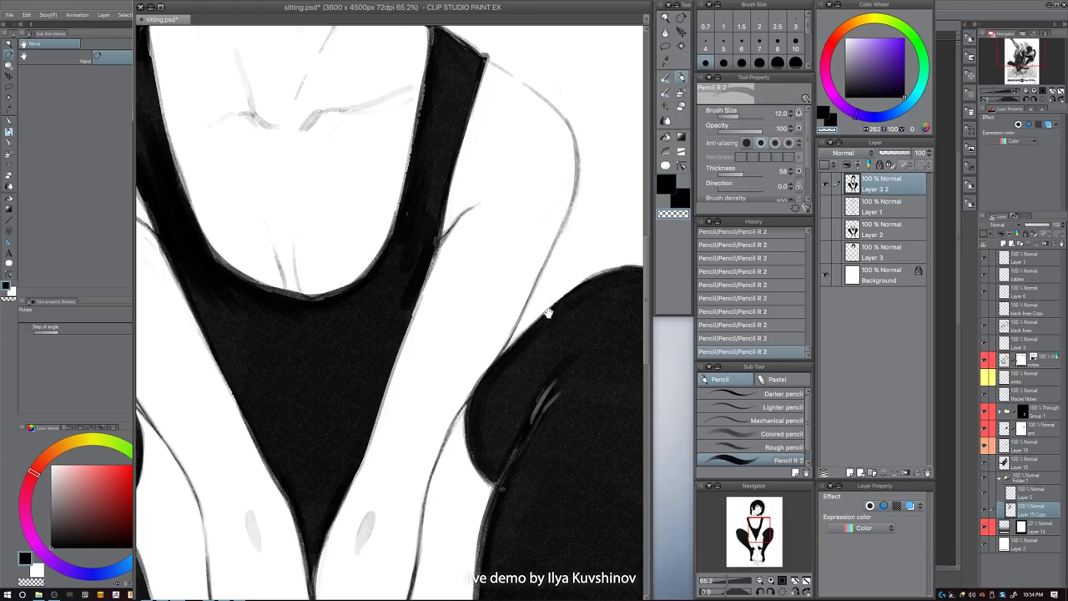
left_click_drag(548, 313, 548, 360)
- Smooth the tank top's curved neckline and inner strap edge with black Pencil R 2 at size 17
key("c")
key("bracketright")
key("bracketright")
left_click_drag(415, 172, 394, 262)
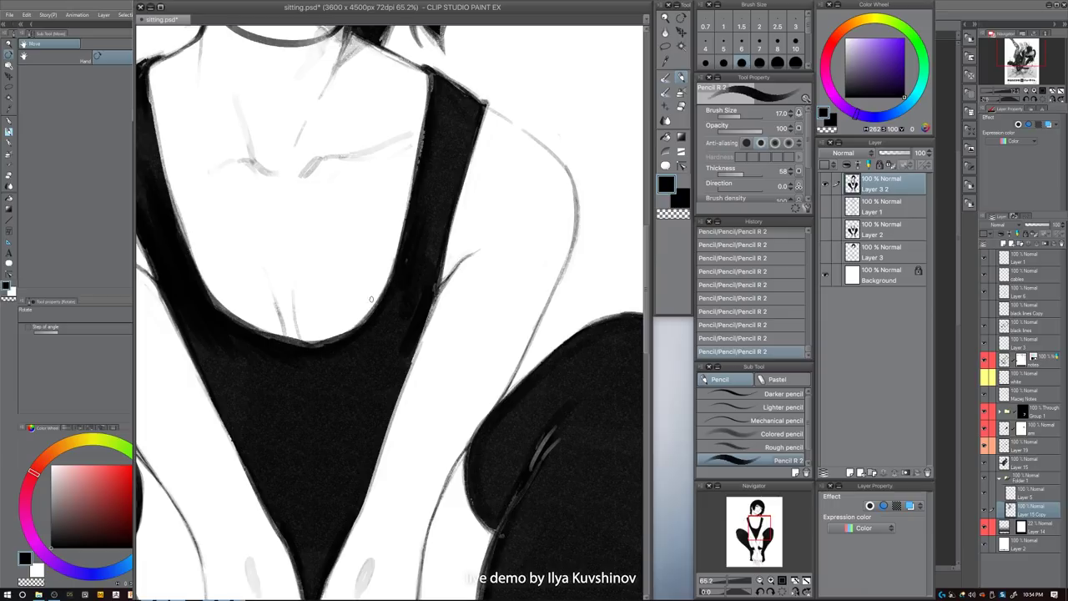
mouse_move(217, 311)
left_mouse_down()
mouse_move(290, 344)
mouse_move(329, 341)
mouse_move(420, 391)
left_mouse_up()
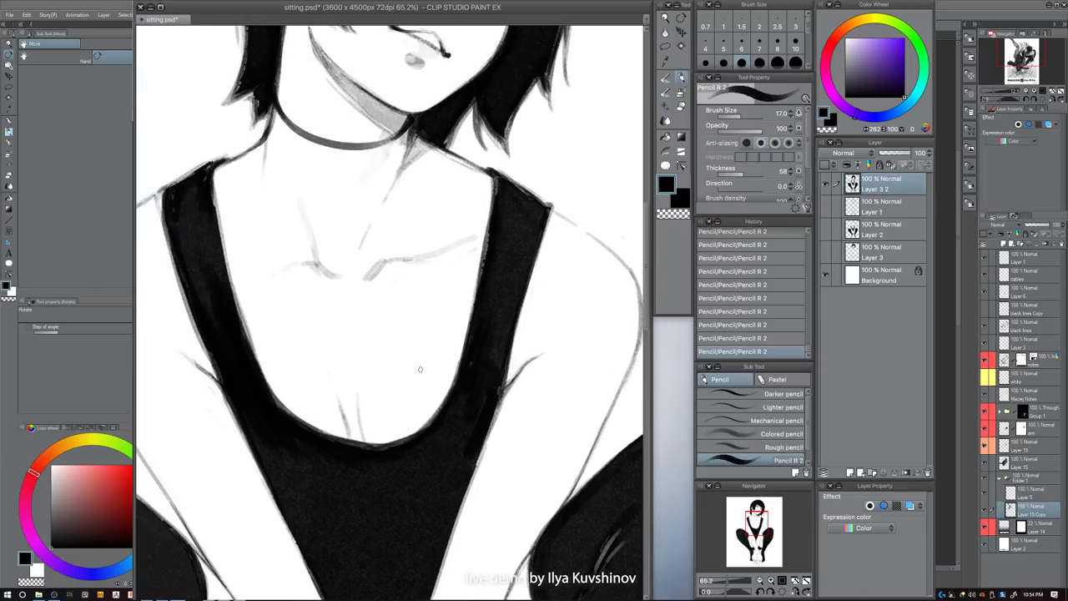
- Lighten the collarbone lines with transparent Pencil R 2 at size 25
key("c")
key("bracketright")
key("bracketright")
left_click_drag(282, 269, 268, 277)
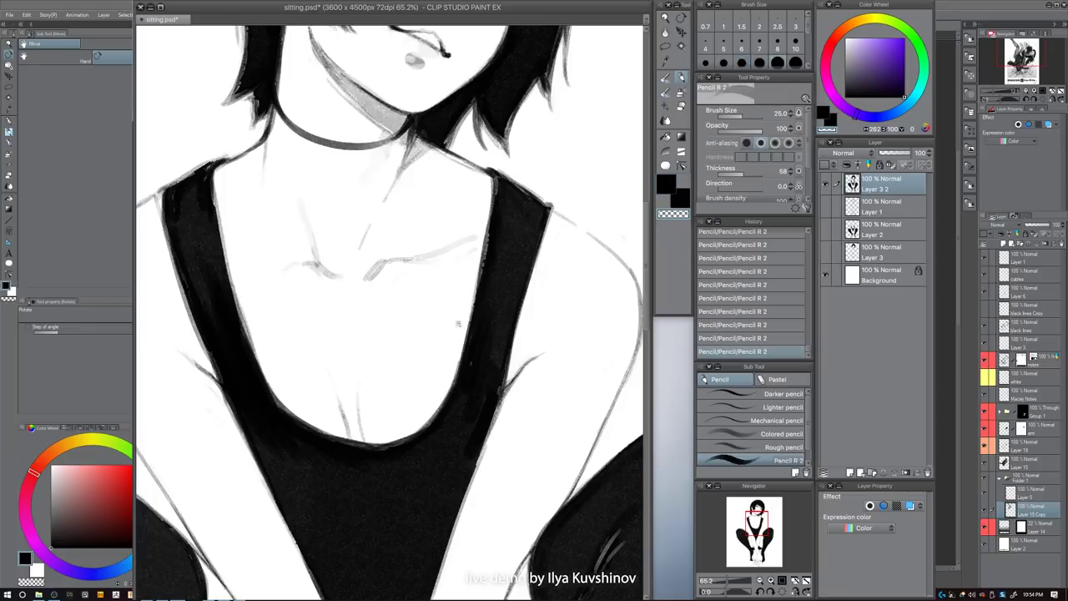
scroll(450, 342, "down", 5)
- Try darkening the neck shadow where the choker meets the hair with black Pencil R 2 at sizes 50 and 40
scroll(436, 236, "up", 6)
key("c")
key("bracketright")
key("bracketright")
key("bracketright")
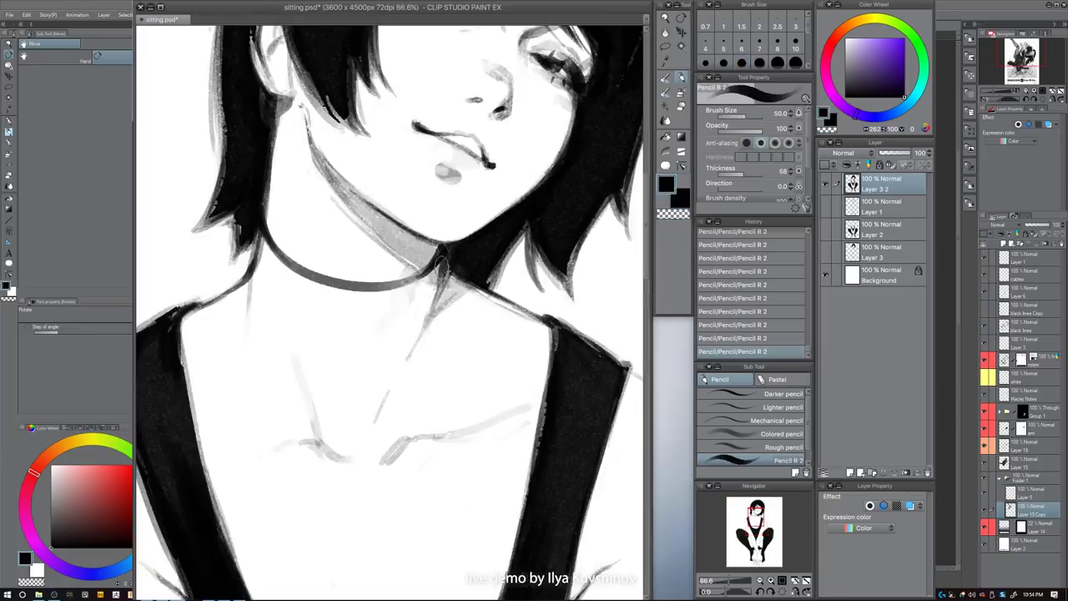
key("bracketleft")
key("ctrl+z")
key("ctrl+y")
key("ctrl+z")
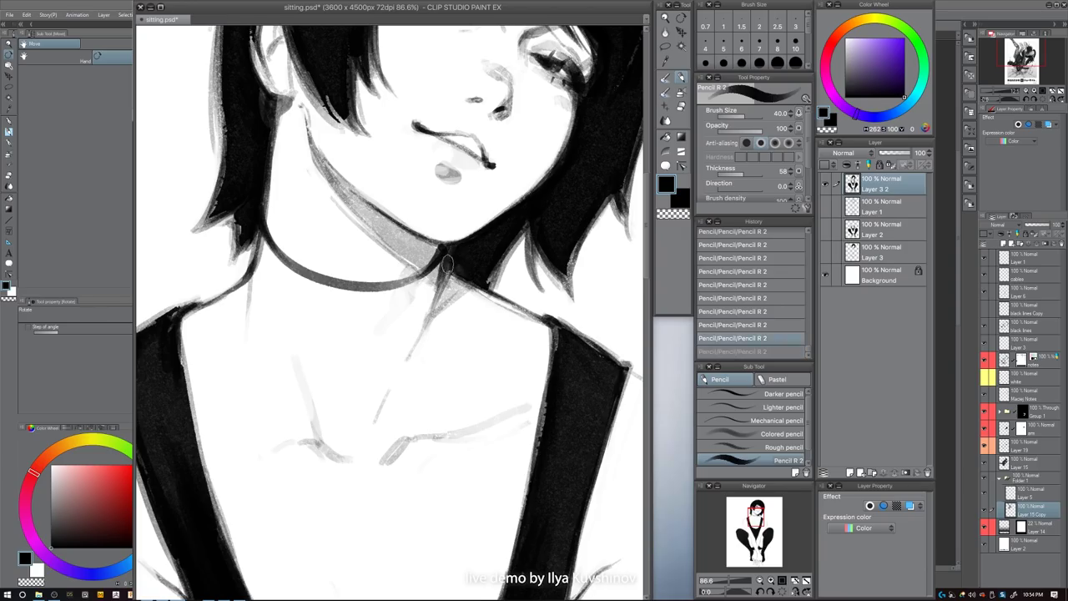
key("ctrl+z")
- Touch up the small neck shadow below the choker's end with Pencil R 2 at size 20
key("c")
key("bracketleft")
key("bracketleft")
key("bracketleft")
left_click_drag(446, 264, 443, 279)
key("c")
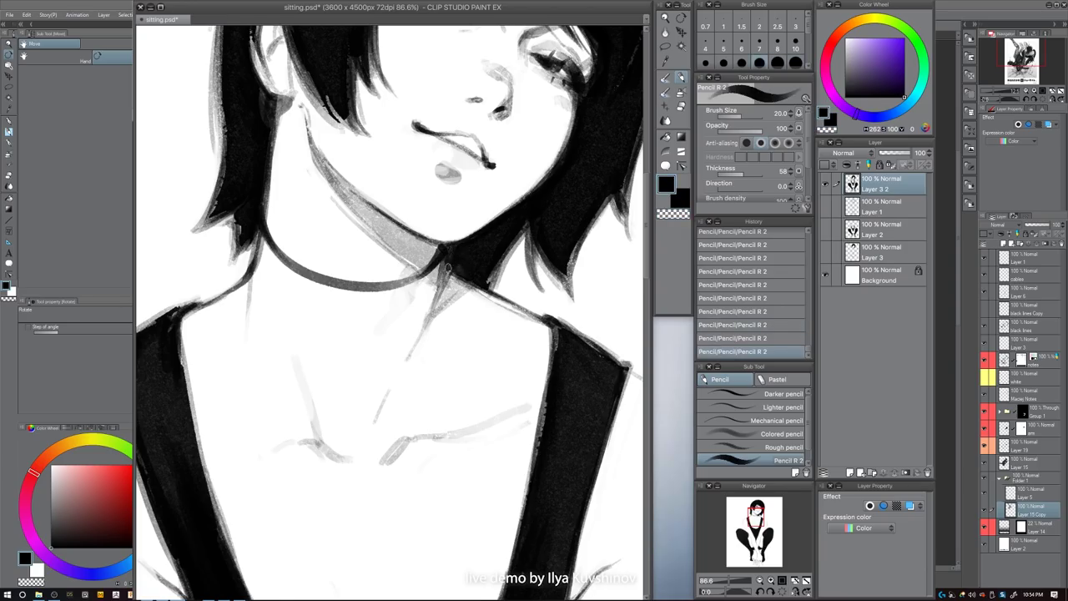
scroll(447, 267, "down", 6)
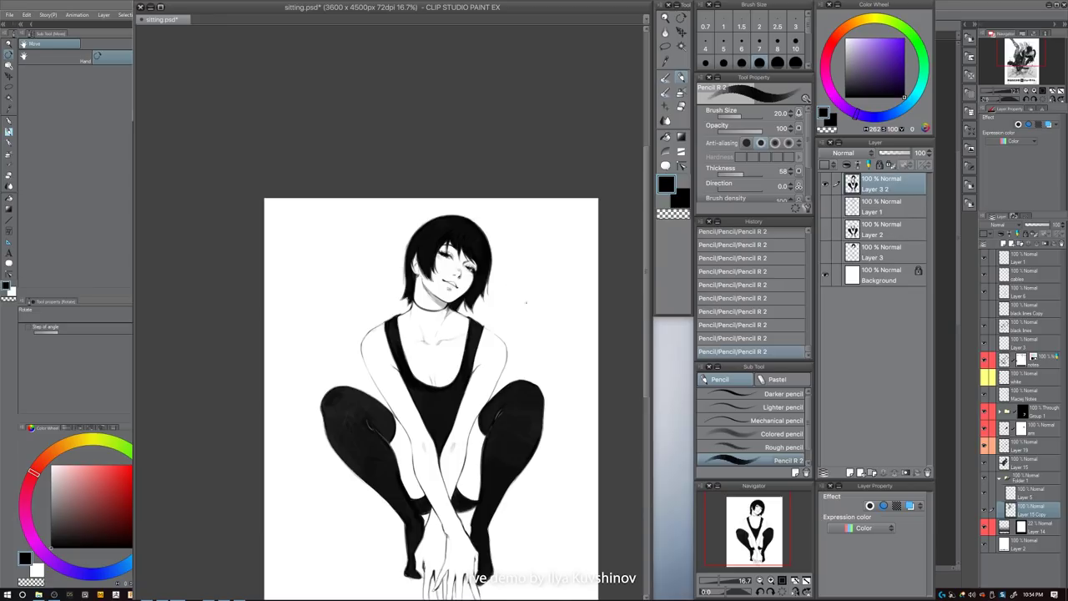
- Rework the neck shadow beside the choker's end with Pencil R 2 at size 60, using transparent color and black
scroll(448, 307, "up", 3)
key("bracketright")
key("bracketright")
key("bracketright")
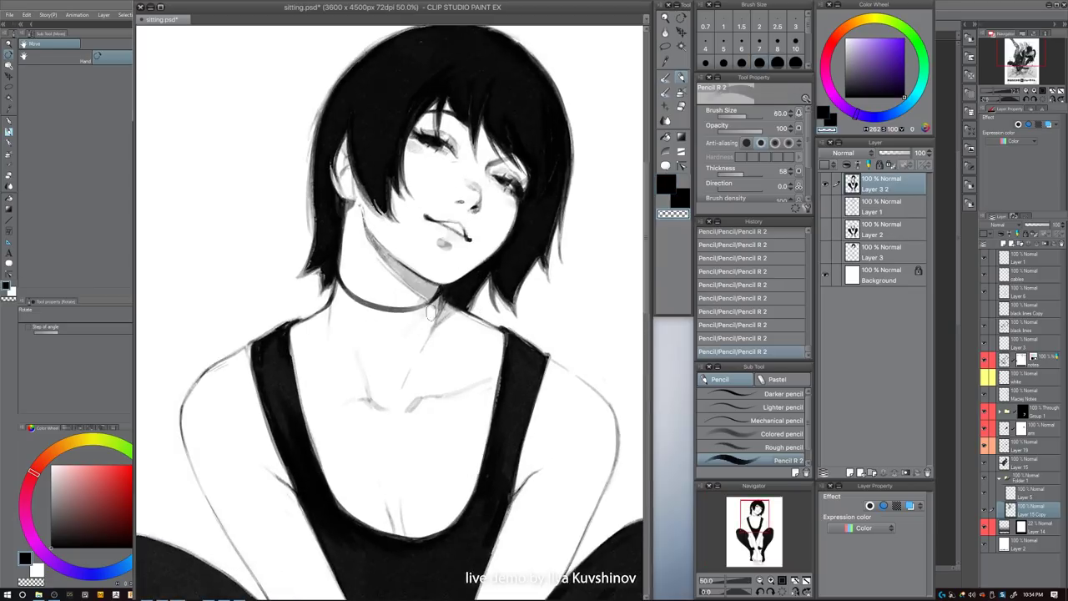
key("bracketright")
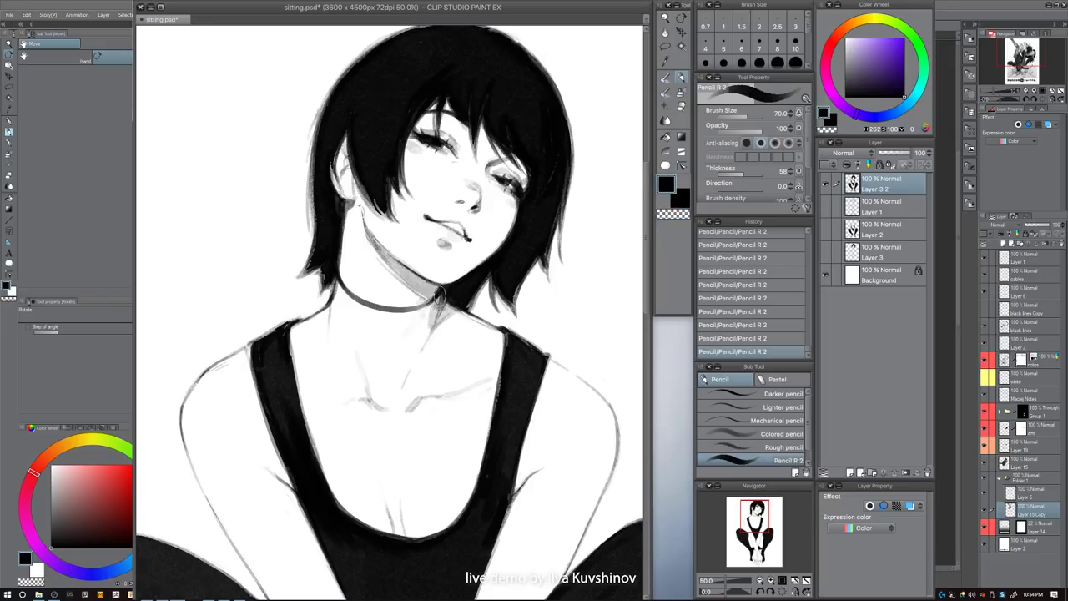
key("ctrl+z")
key("bracketleft")
mouse_move(435, 305)
left_mouse_down()
mouse_move(429, 327)
mouse_move(443, 286)
left_mouse_up()
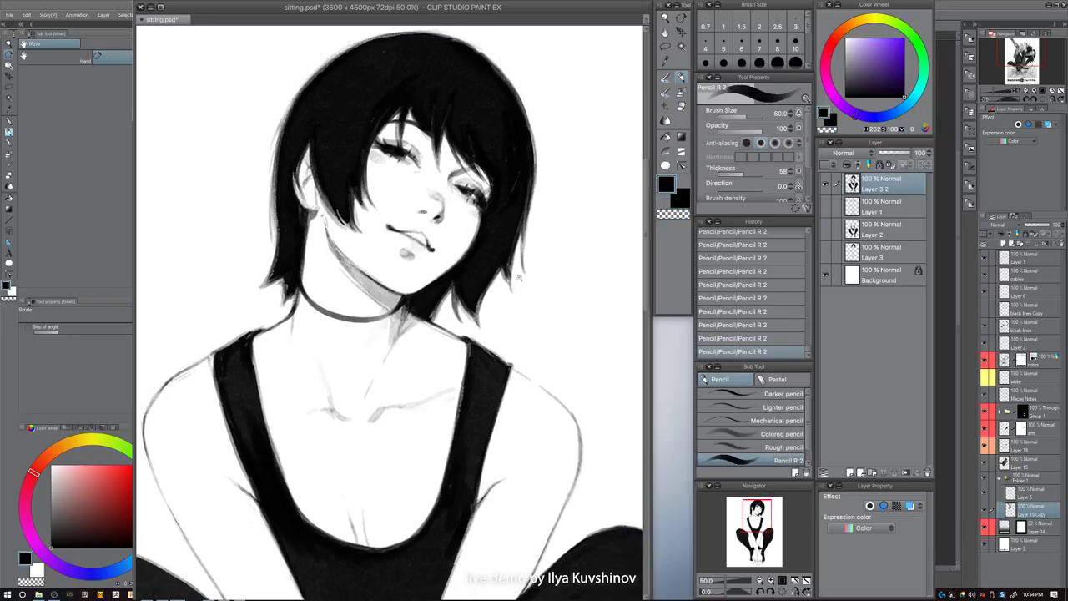
scroll(519, 278, "down", 4)
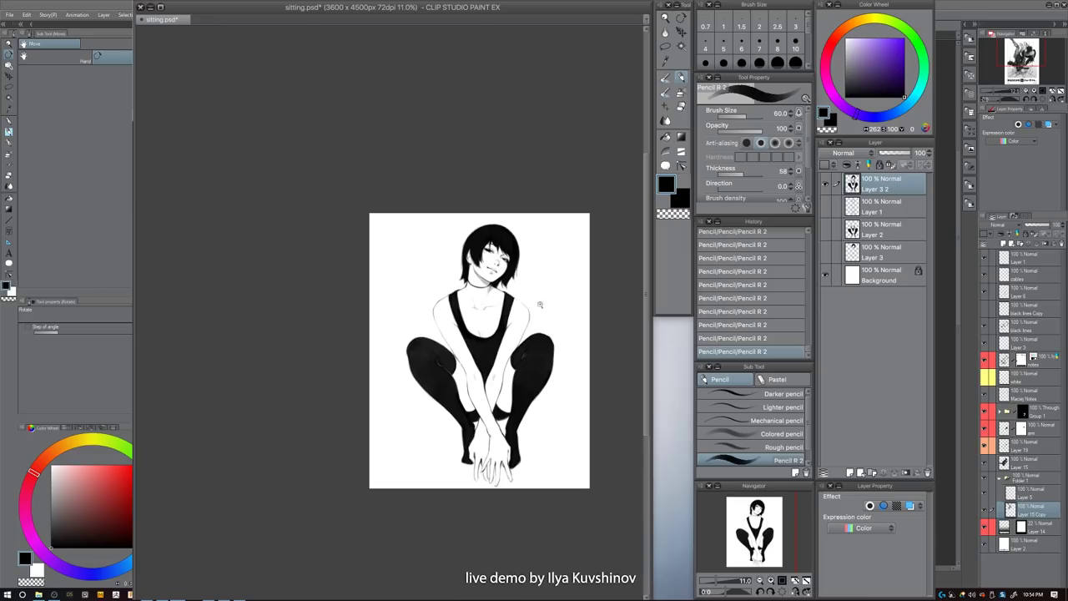
- Clean up the shoulder line beside the neck with transparent Pencil R 2 at size 40, and toggle Layer 3 2's visibility to compare
scroll(541, 294, "up", 3)
scroll(519, 278, "down", 1)
scroll(453, 262, "up", 3)
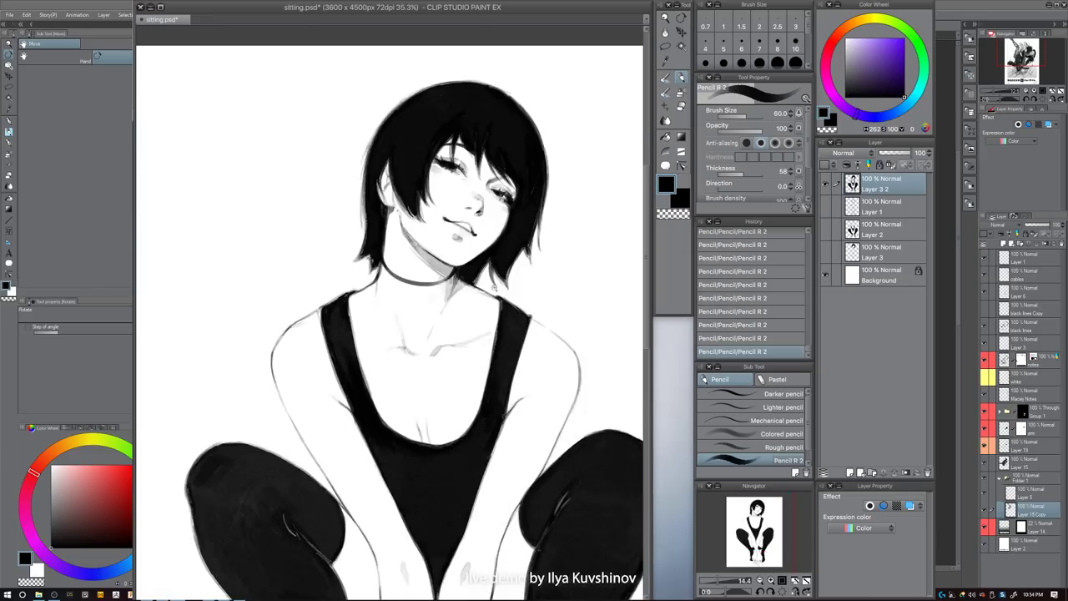
key("bracketleft")
key("bracketleft")
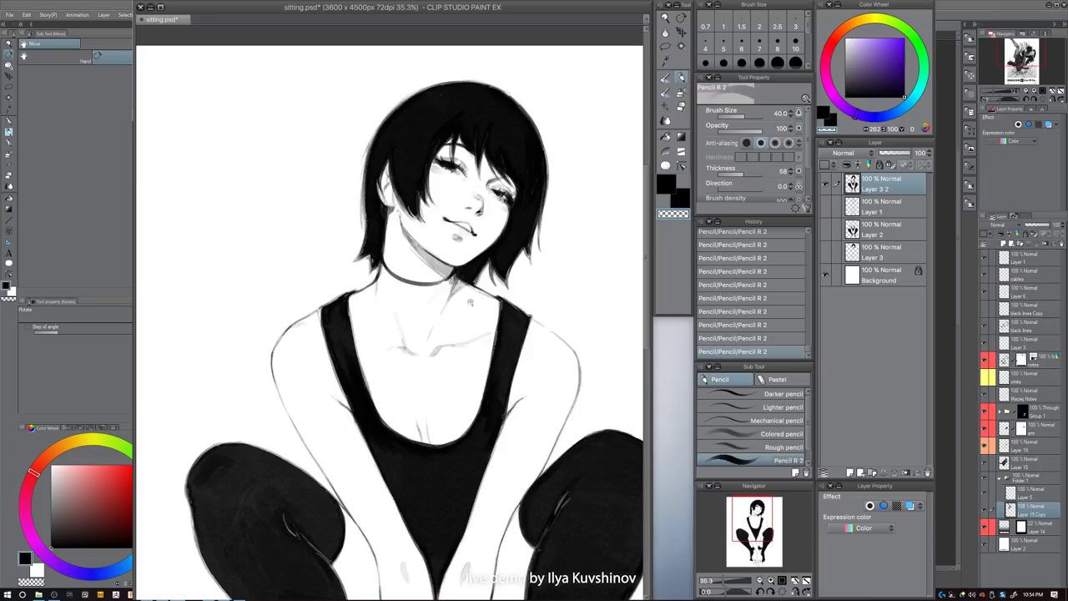
scroll(470, 303, "down", 2)
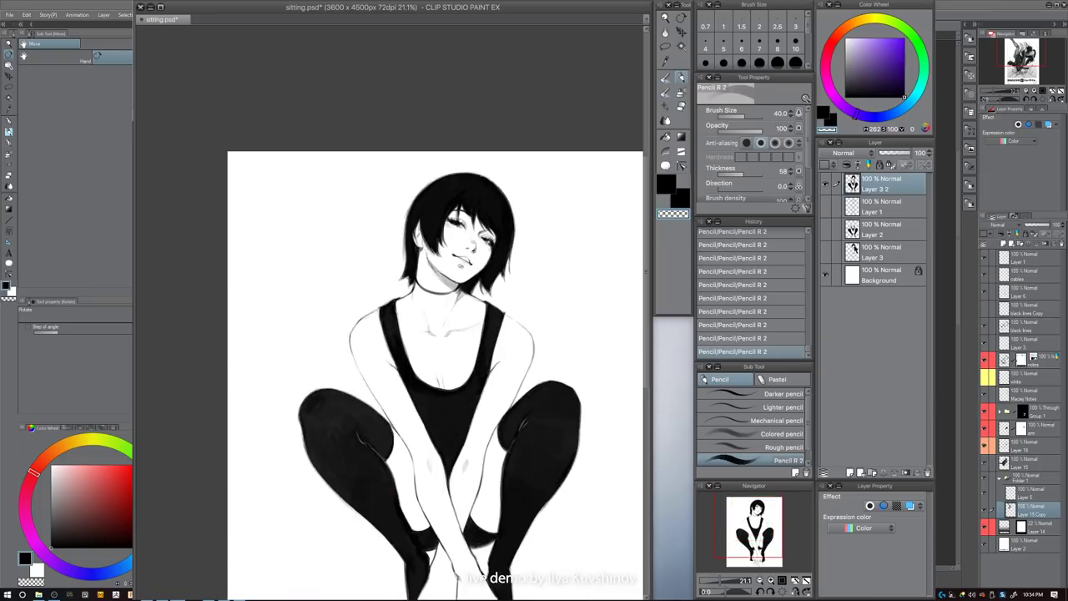
left_click(826, 183)
left_click(826, 184)
- Thicken the choker into a solid black band around the neck with Pencil R 2 at size 40
scroll(454, 265, "up", 3)
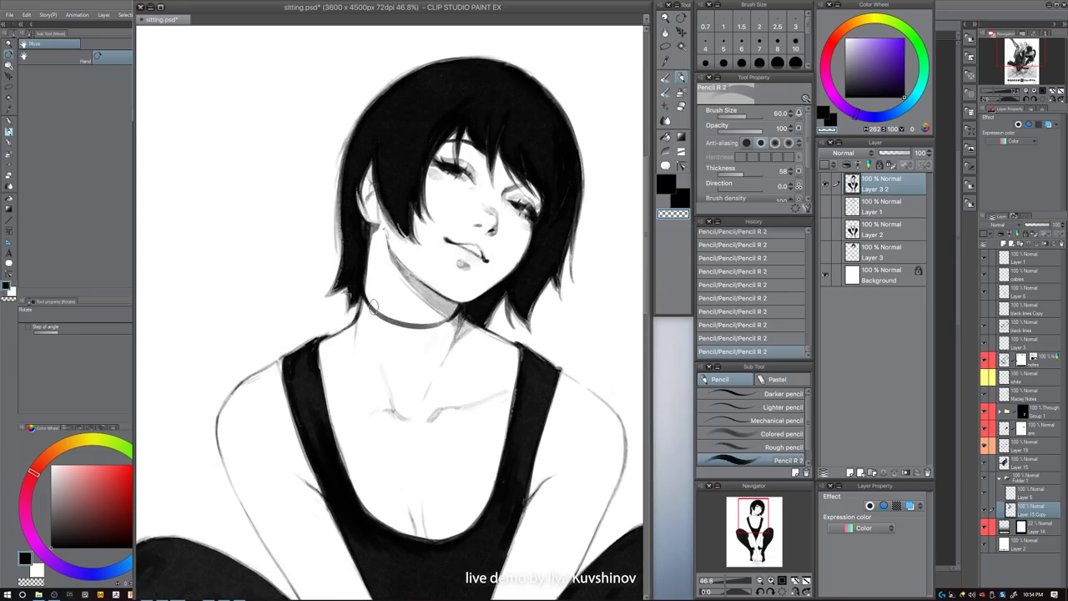
key("ctrl+z")
key("[")
mouse_move(366, 289)
left_mouse_down()
mouse_move(407, 319)
mouse_move(378, 308)
mouse_move(451, 307)
left_mouse_up()
key("[")
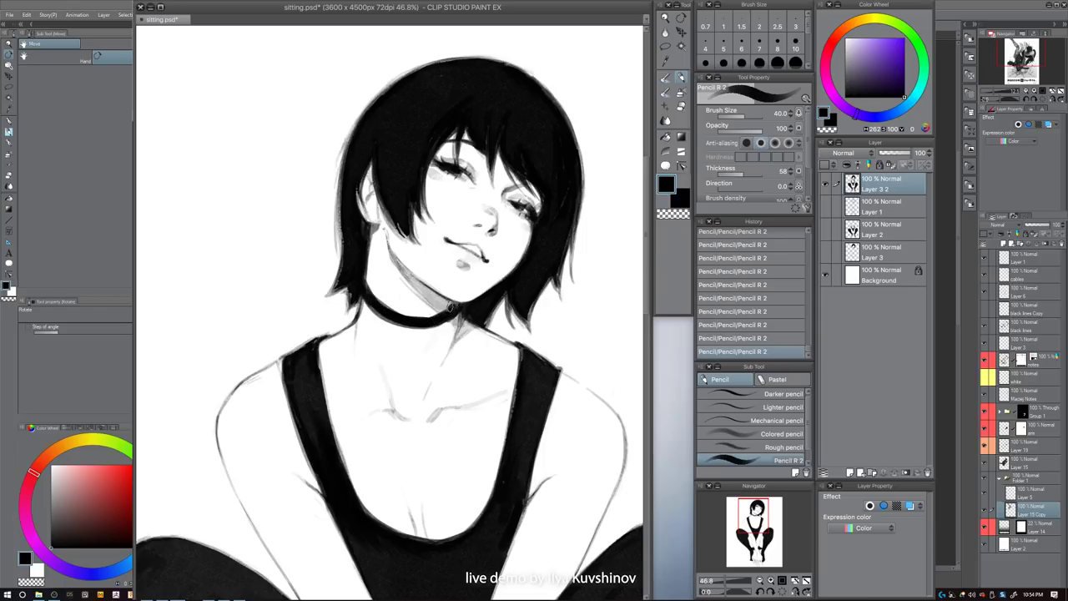
scroll(527, 303, "down", 5)
left_click_drag(558, 329, 527, 320)
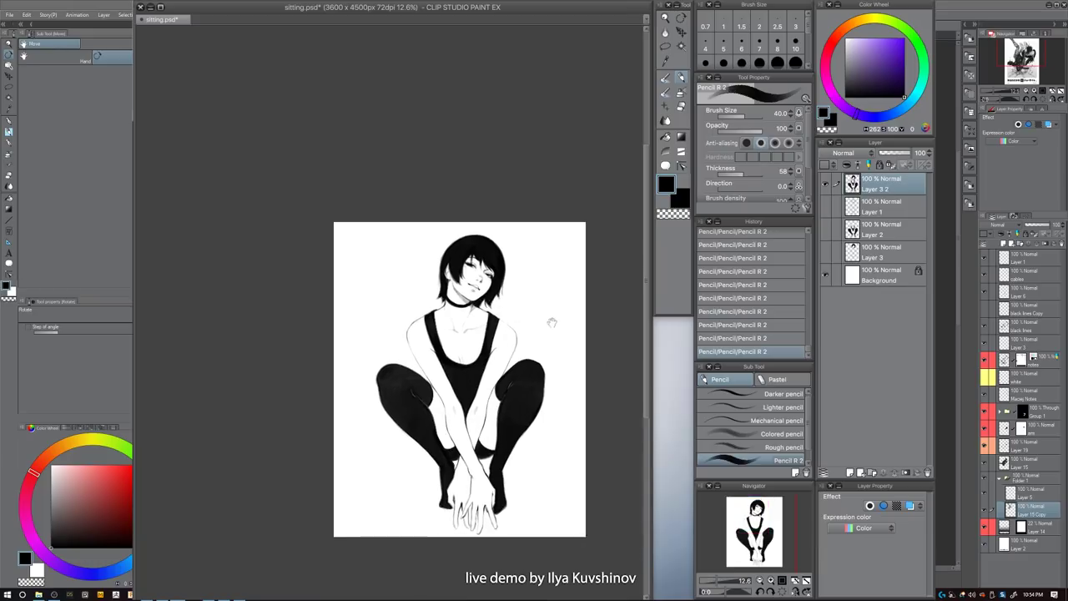
- Undo the strokes that thickened the choker
key("ctrl+z")
key("ctrl+z")
key("ctrl+z")
key("ctrl+z")
key("ctrl+z")
key("ctrl+z")
key("ctrl+z")
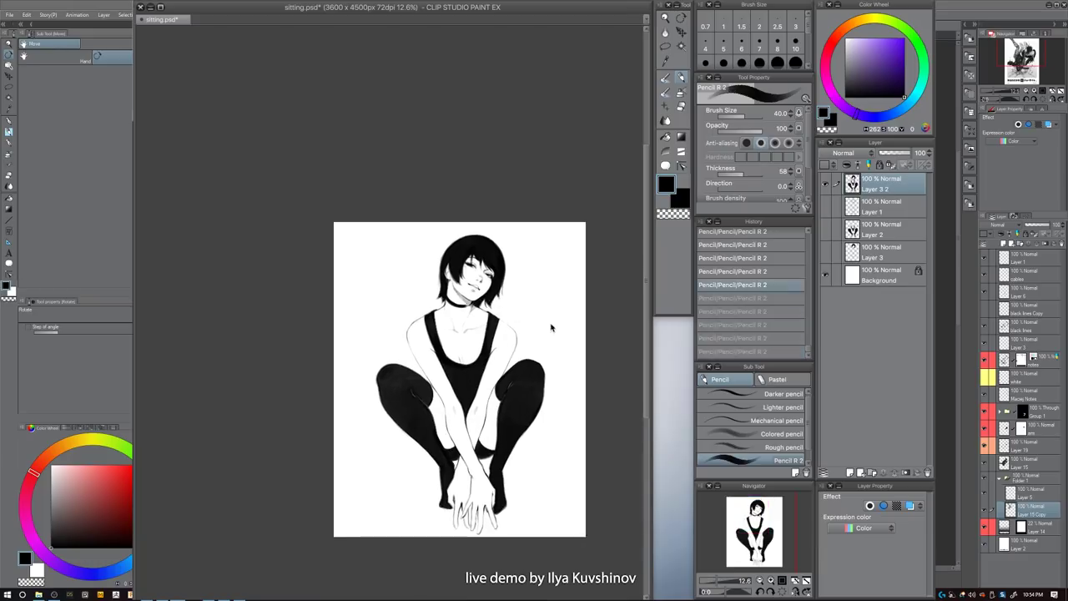
key("ctrl+z")
key("ctrl+z")
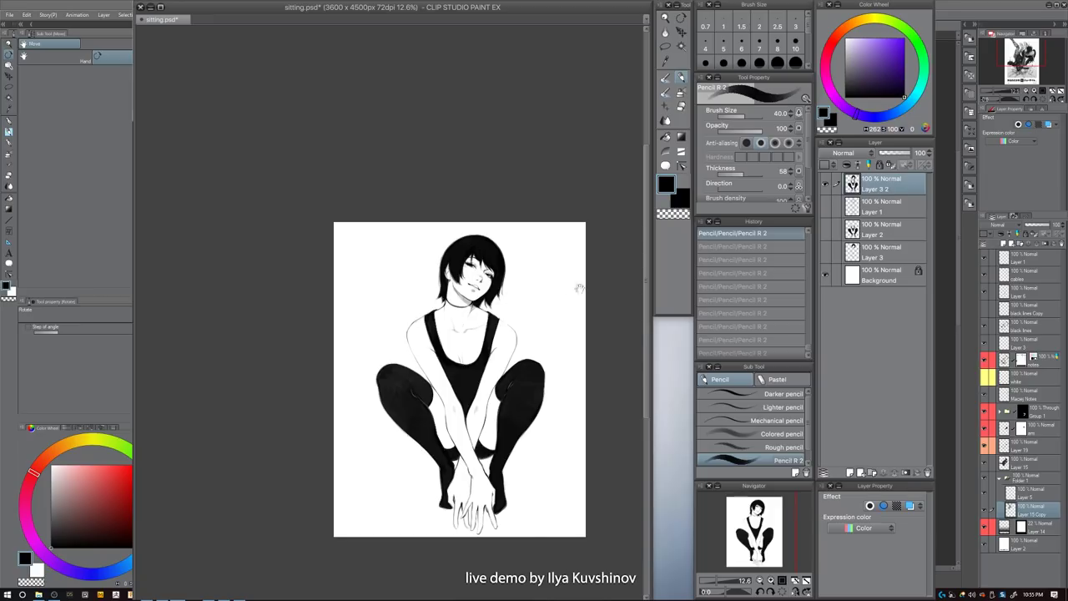
- Lighten the choker's end near the hair with transparent Pencil R 2 at size 30
scroll(504, 314, "up", 3)
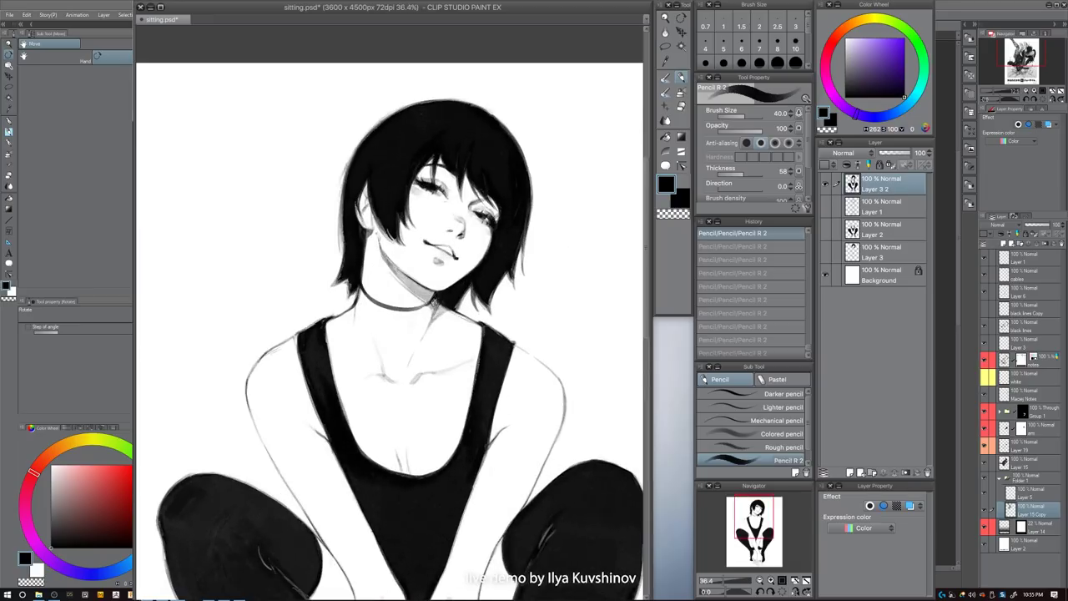
key("[")
key("c")
left_click_drag(427, 310, 433, 311)
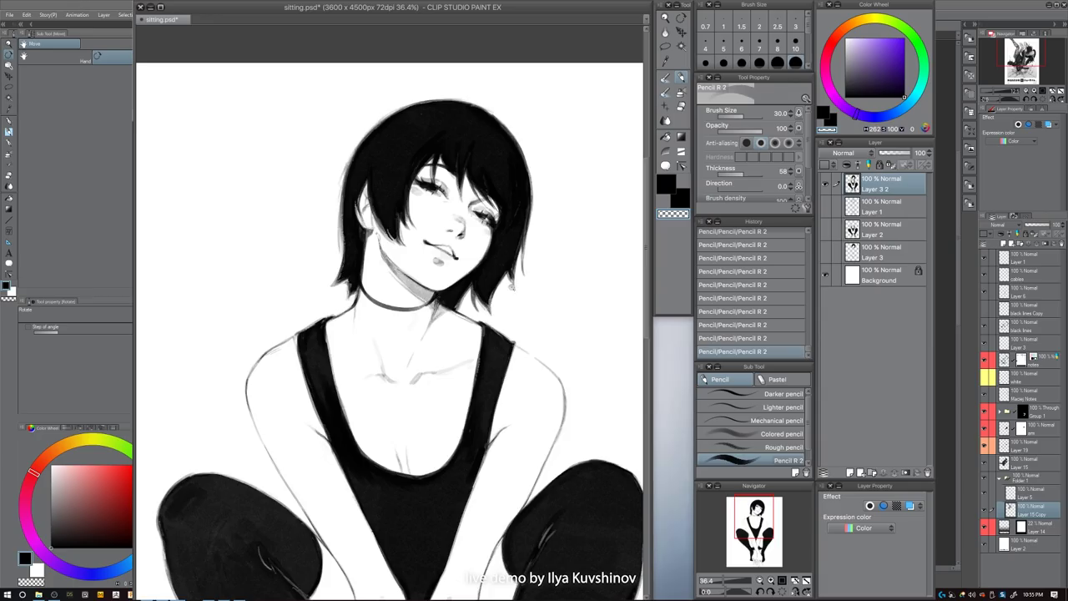
scroll(509, 292, "down", 2)
scroll(464, 242, "up", 2)
- Try sketching round glasses over the eyes on Layer 3 2 with black Pencil R 2 at size 17, and undo the strokes
key("c")
key("[")
key("[")
left_click_drag(439, 243, 487, 262)
key("ctrl+z")
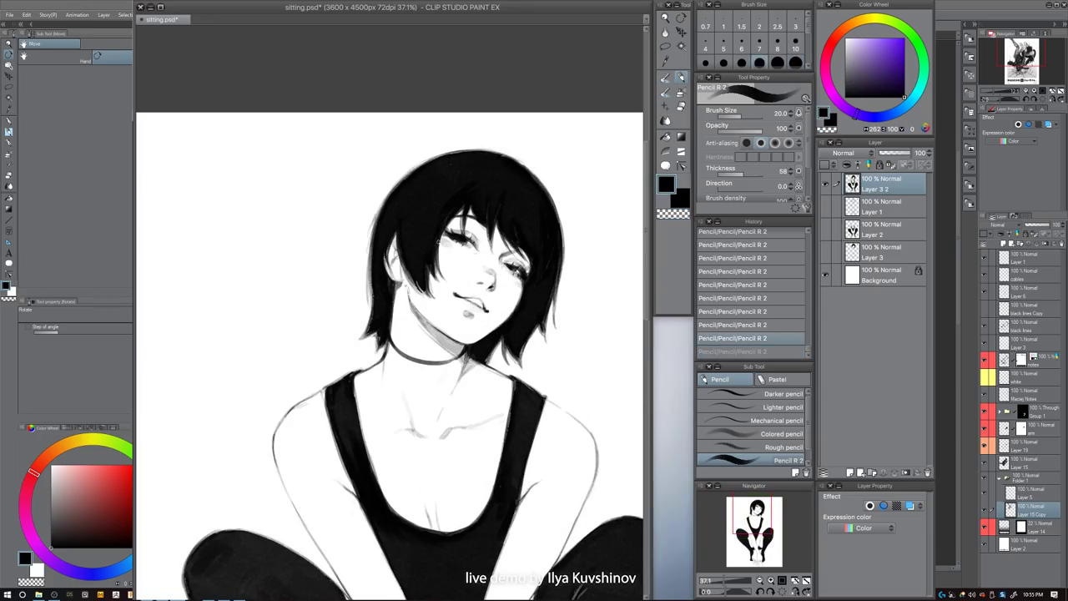
key("[")
mouse_move(440, 235)
left_mouse_down()
mouse_move(487, 255)
mouse_move(478, 228)
left_mouse_up()
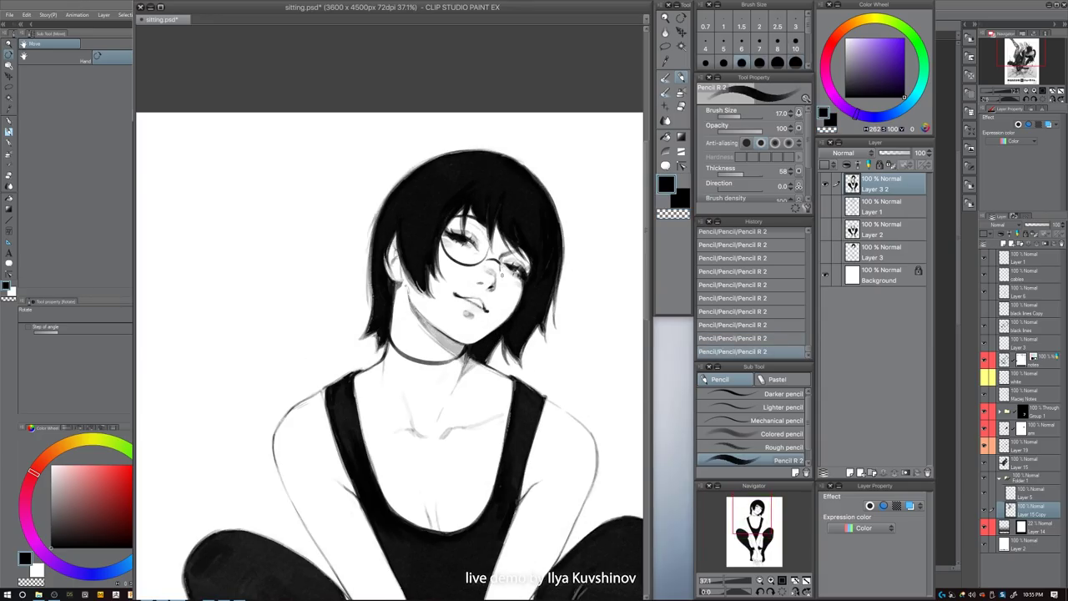
scroll(536, 235, "down", 3)
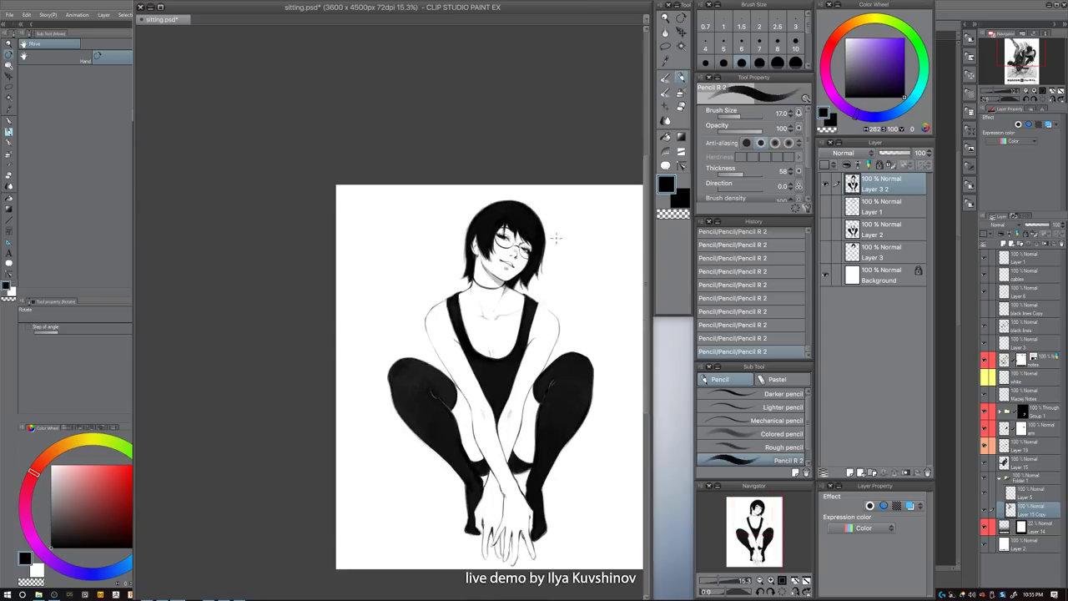
key("ctrl+z")
key("ctrl+z")
key("ctrl+z")
- Add a new raster layer and draw a round glasses lens over the eye nearer the visible ear with black Pencil R 2 at size 15
key("r")
left_click_drag(527, 373, 447, 161)
scroll(447, 161, "up", 5)
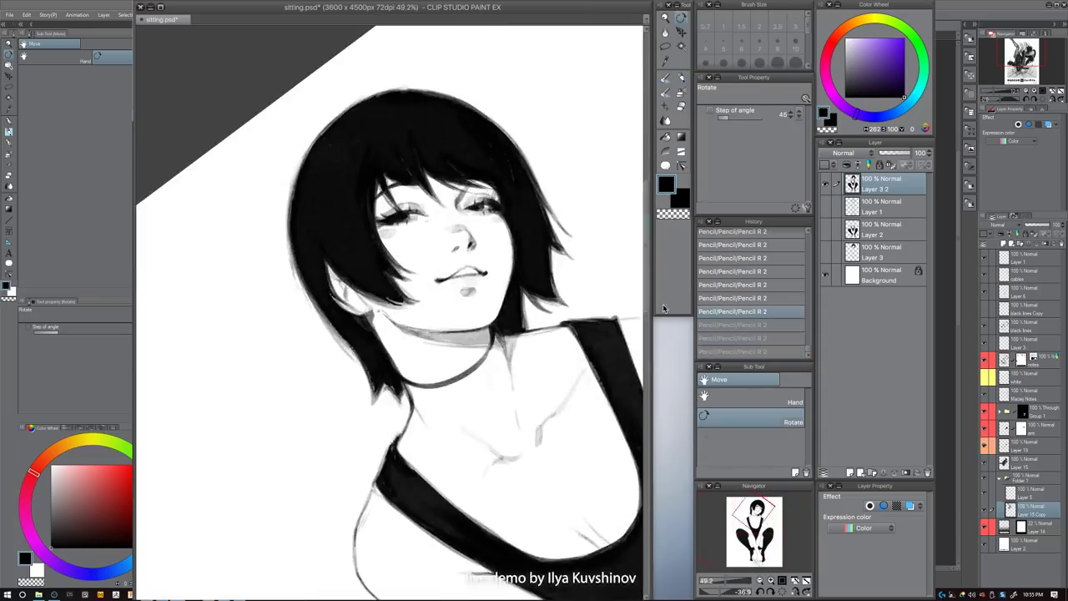
key("ctrl+shift+n")
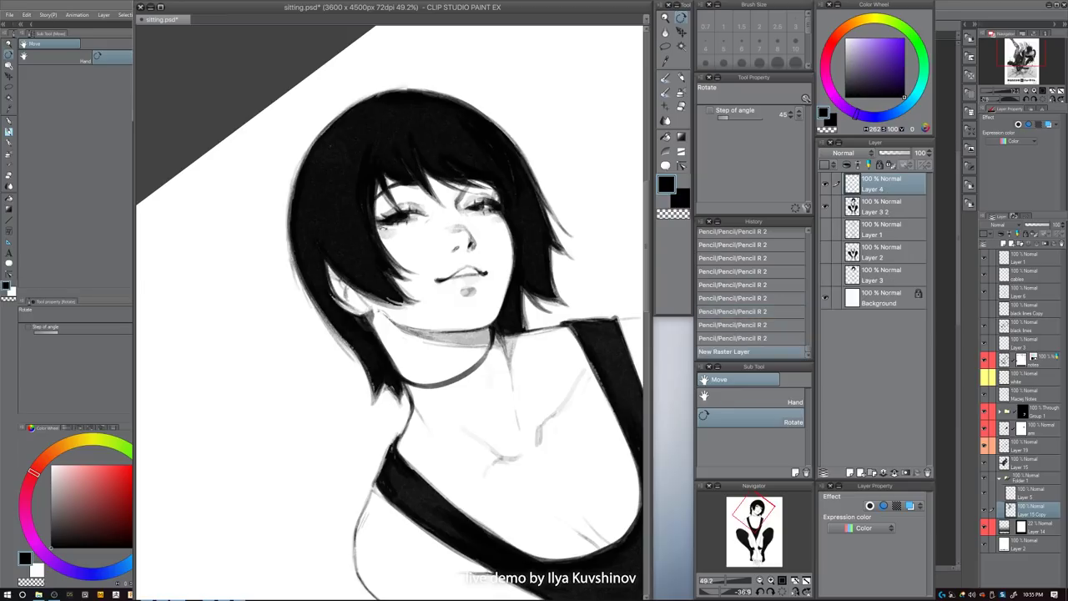
key("p")
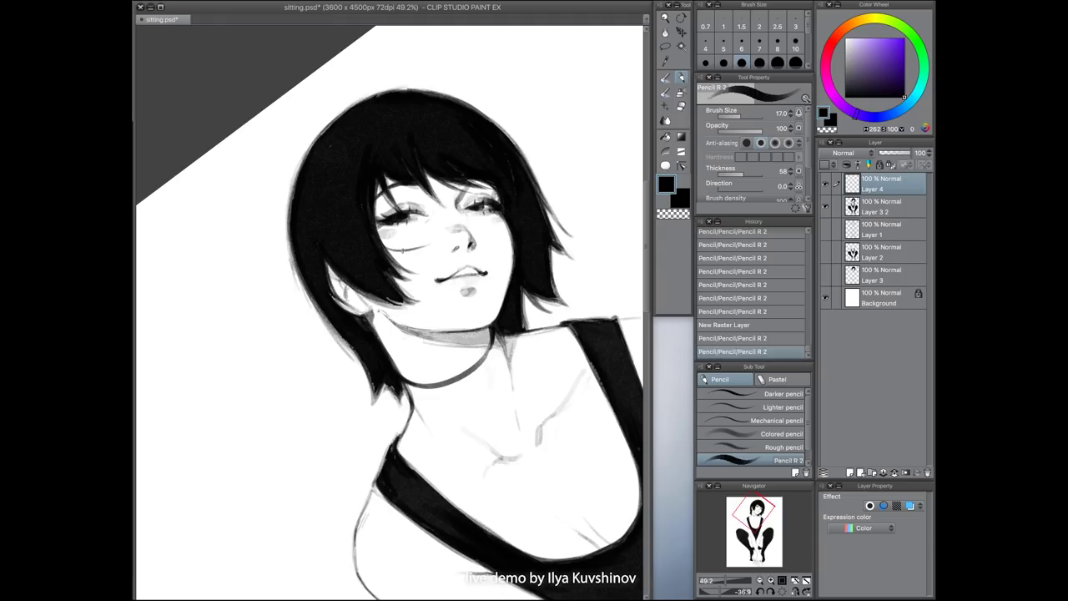
key("ctrl+z")
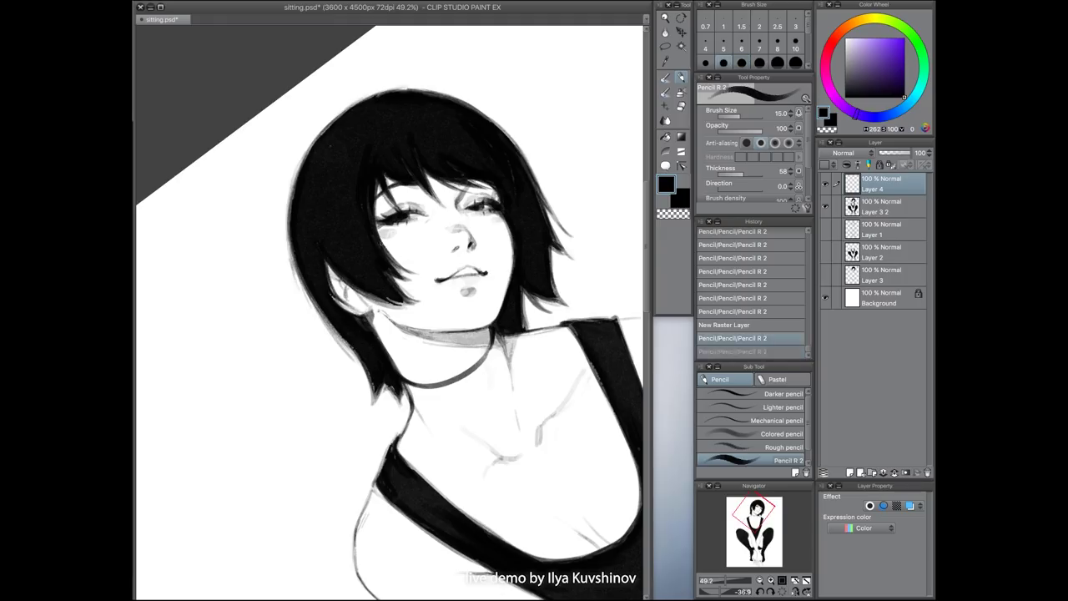
mouse_move(382, 243)
left_mouse_down()
mouse_move(419, 255)
mouse_move(436, 242)
mouse_move(439, 218)
mouse_move(402, 191)
mouse_move(430, 199)
mouse_move(382, 203)
mouse_move(438, 228)
left_mouse_up()
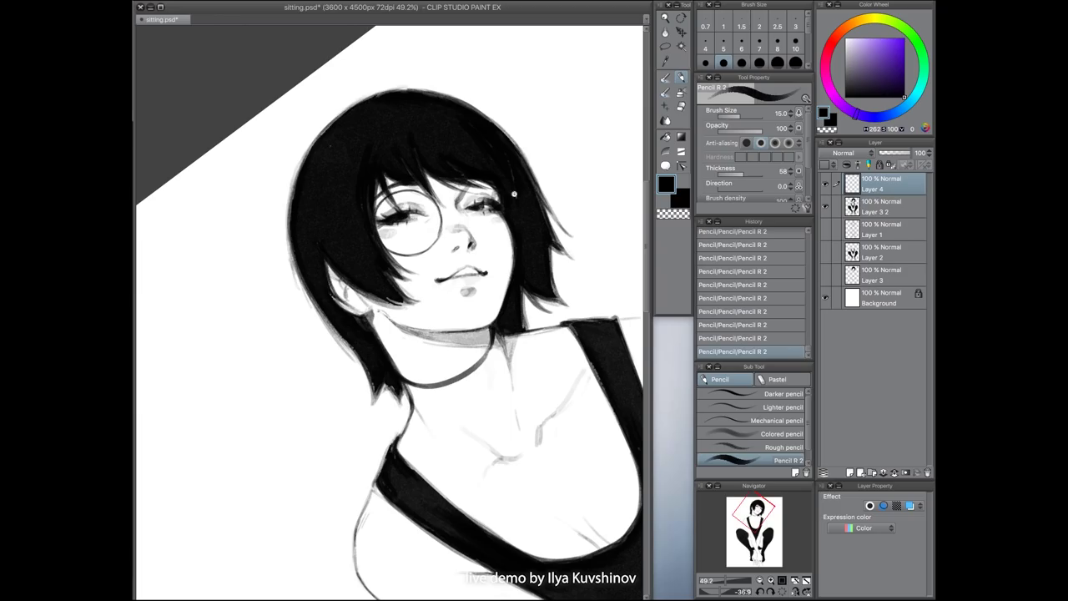
scroll(496, 210, "down", 5)
scroll(476, 227, "up", 6)
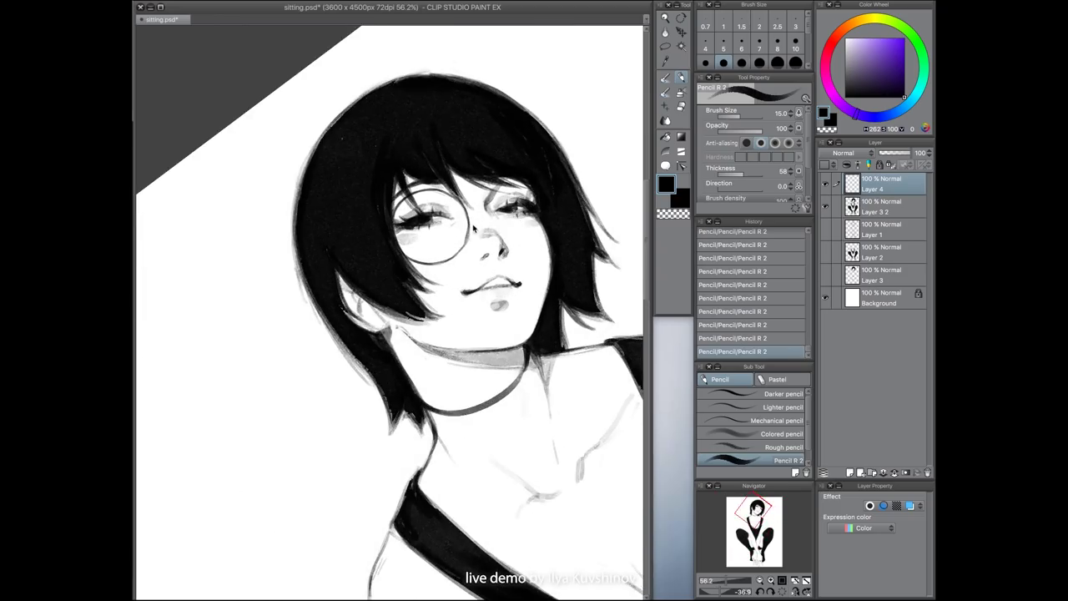
- Draw the glasses' nose pad and the start of the bridge beside the lens with black Pencil R 2 at size 10
mouse_move(472, 216)
left_mouse_down()
mouse_move(478, 234)
mouse_move(466, 236)
left_mouse_up()
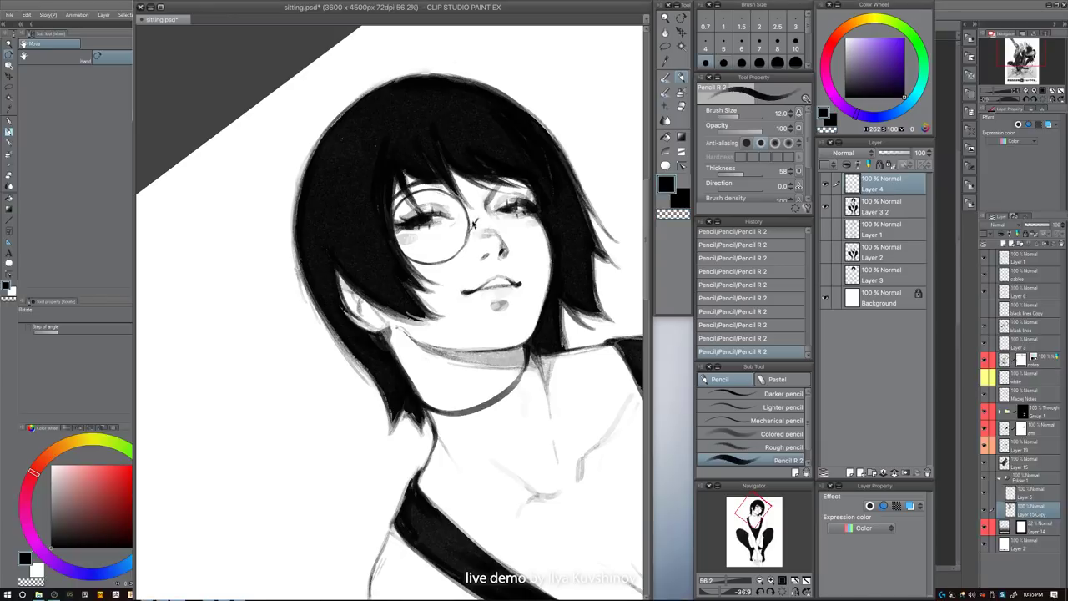
key("ctrl+z")
key("[")
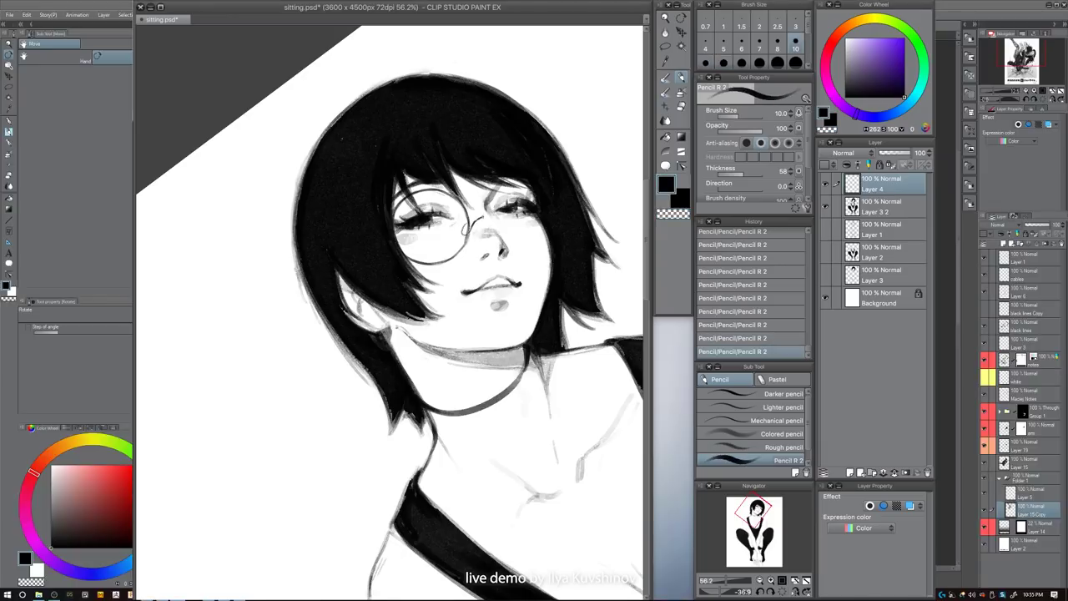
key("bracketright")
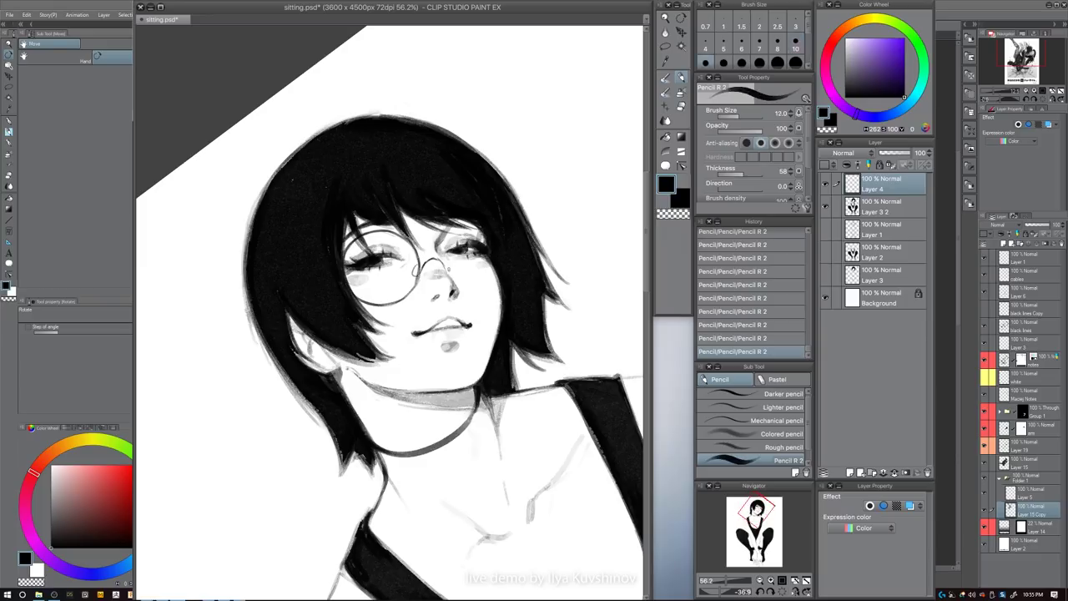
- Draw the second round lens over the other eye with black Pencil R 2 at sizes 12 and 10
mouse_move(451, 275)
left_mouse_down()
mouse_move(479, 298)
mouse_move(498, 290)
mouse_move(475, 286)
mouse_move(504, 285)
left_mouse_up()
key("c")
key("c")
key("bracketleft")
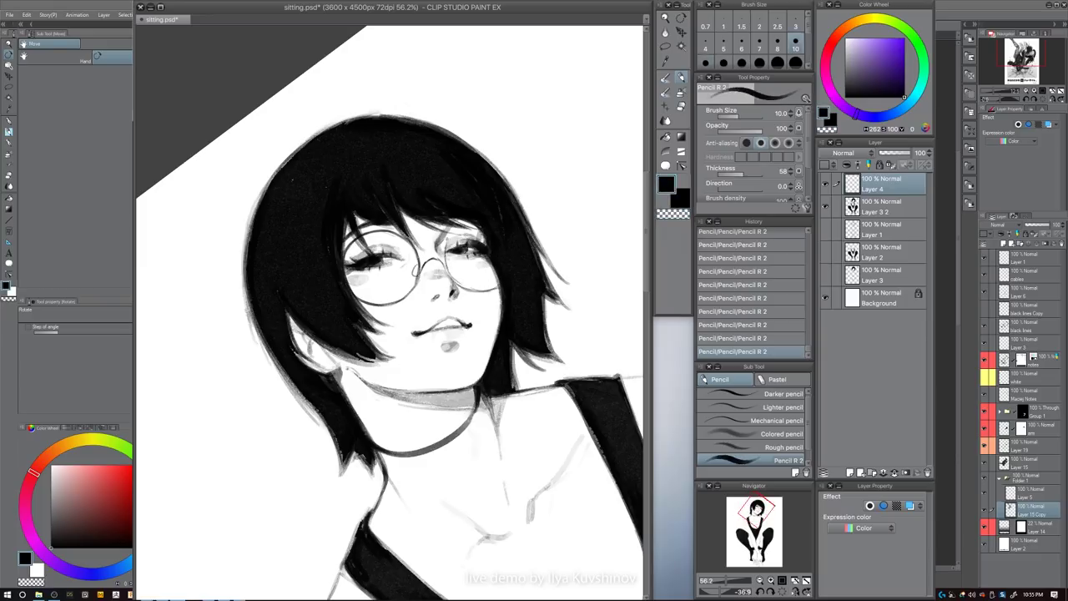
mouse_move(450, 234)
left_mouse_down()
mouse_move(447, 268)
mouse_move(445, 257)
left_mouse_up()
key("bracketright")
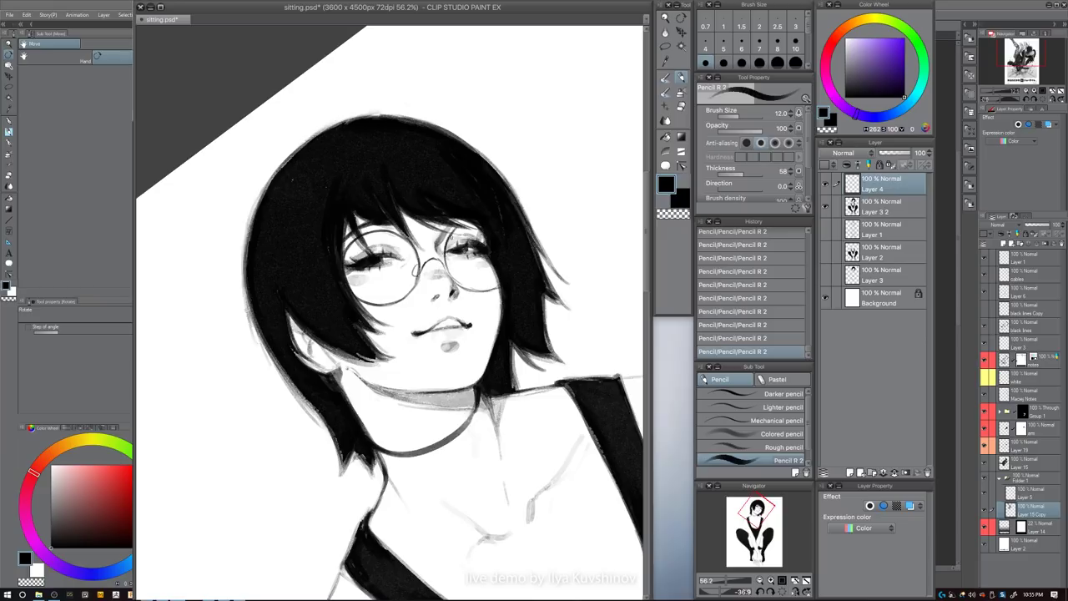
left_click_drag(454, 220, 462, 233)
mouse_move(448, 217)
left_mouse_down()
mouse_move(459, 234)
mouse_move(449, 238)
left_mouse_up()
- Refine the outline of the second glasses lens with Pencil R 2 at sizes 12 to 15, alternating black and transparent color
key("c")
key("bracketright")
key("c")
key("bracketleft")
key("c")
key("bracketright")
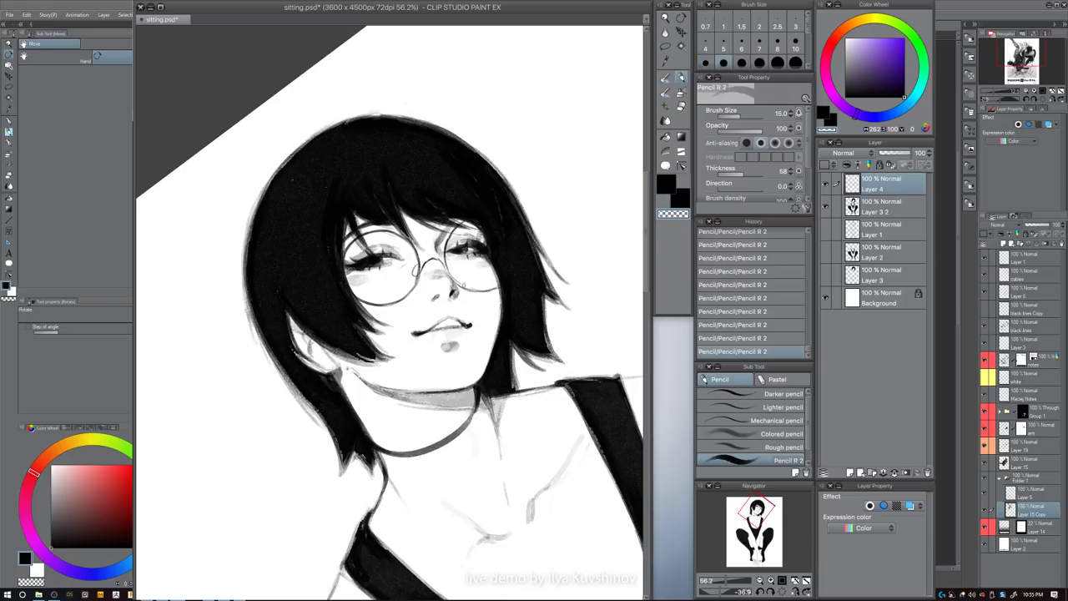
key("c")
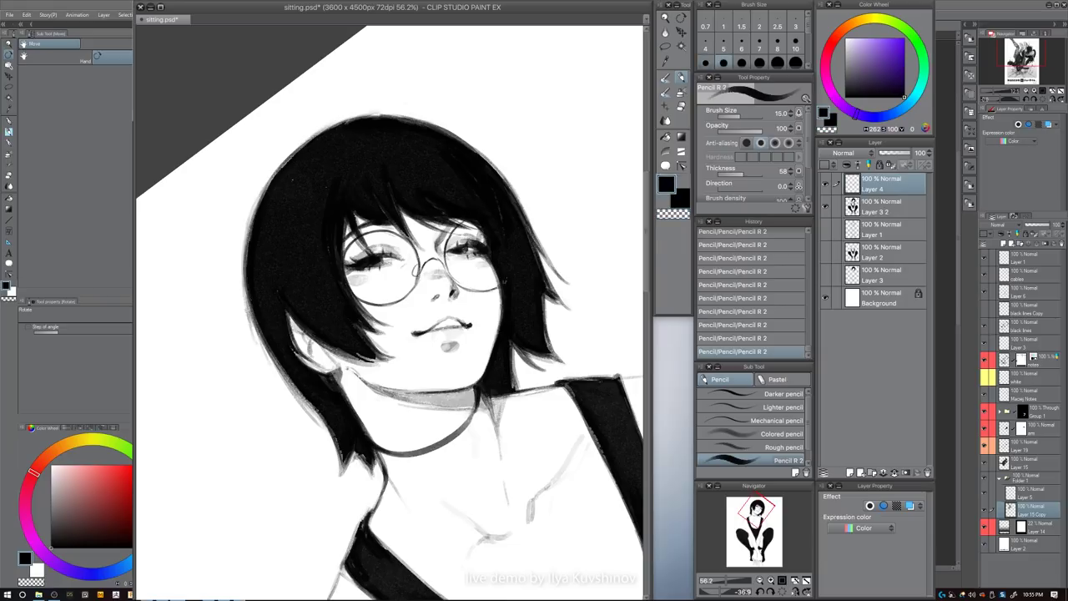
- Clean up the second lens's lower rim with transparent Pencil R 2 at size 20 and black at size 17
left_click_drag(528, 279, 474, 279)
key("c")
key("bracketright")
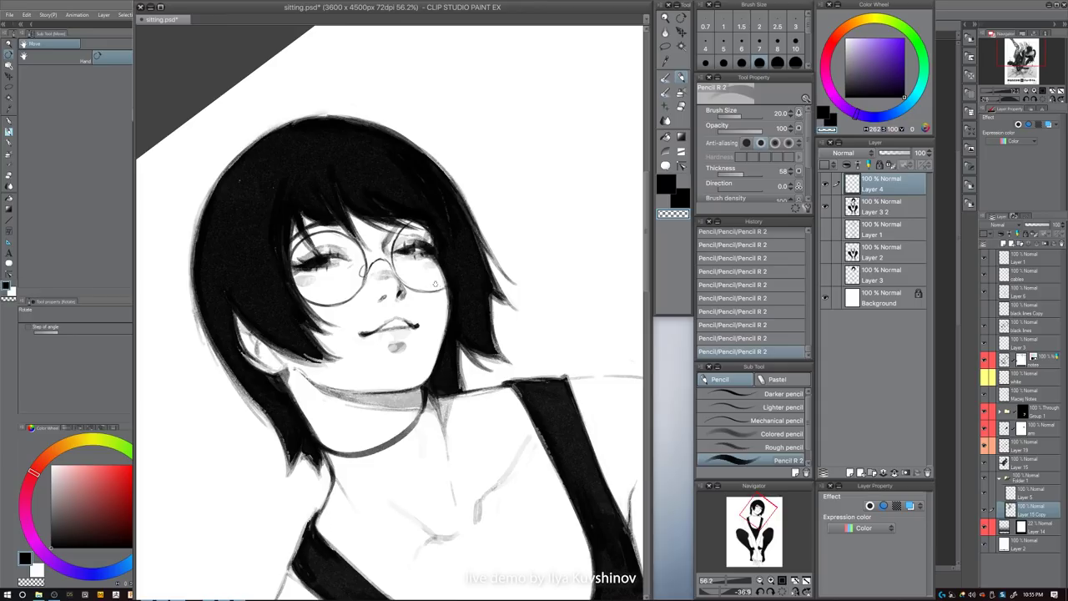
key("c")
key("bracketleft")
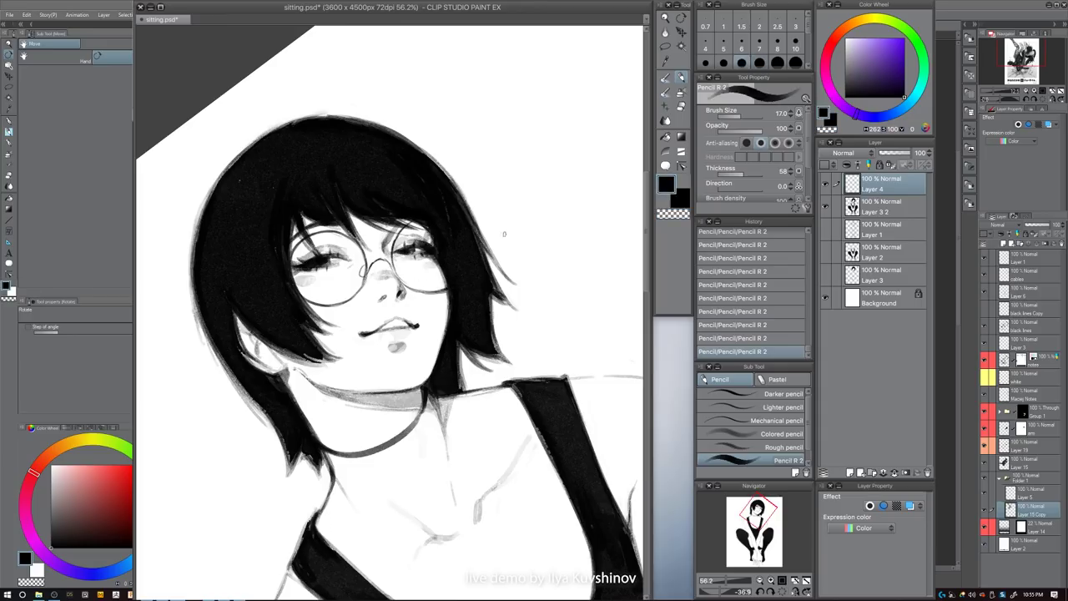
scroll(504, 233, "down", 3)
scroll(513, 225, "up", 3)
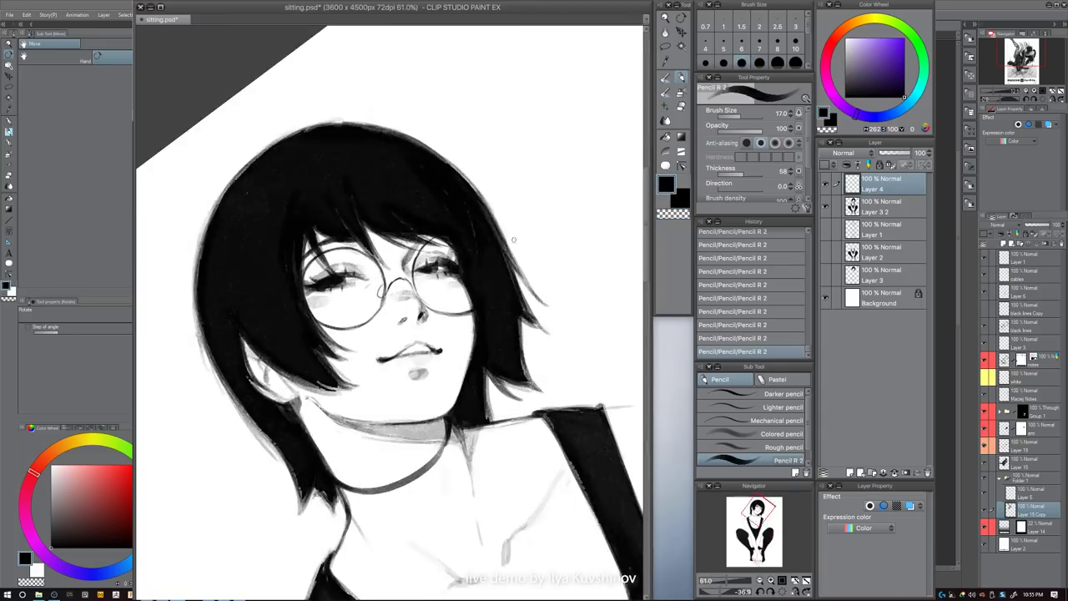
left_click_drag(514, 239, 489, 227)
- Rotate the glasses on Layer 4 very slightly with the Scale/Rotate transform
key("ctrl+t")
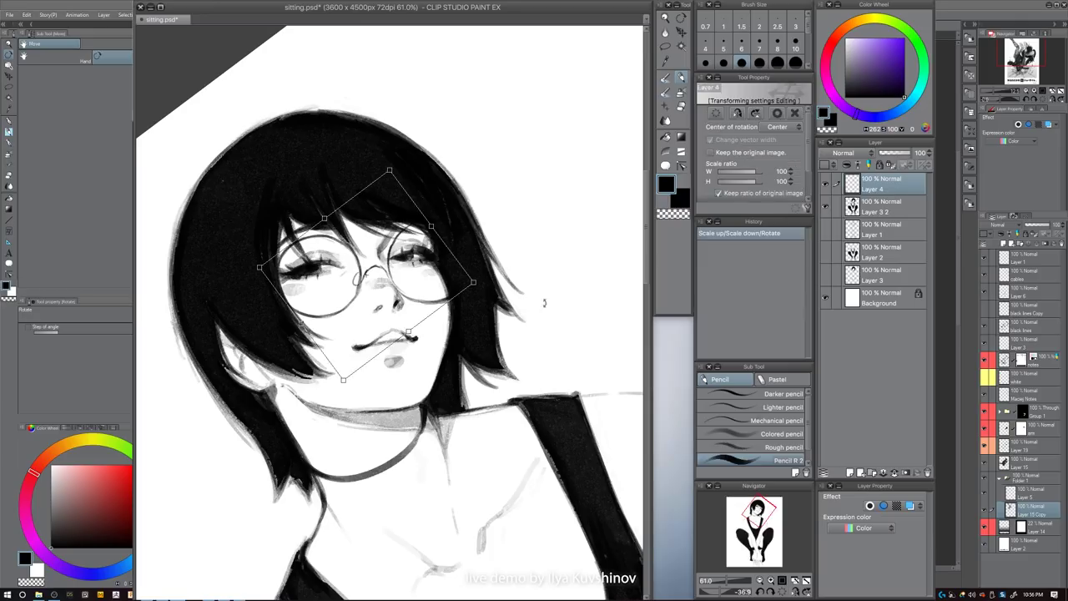
left_click_drag(544, 303, 545, 293)
key("Return")
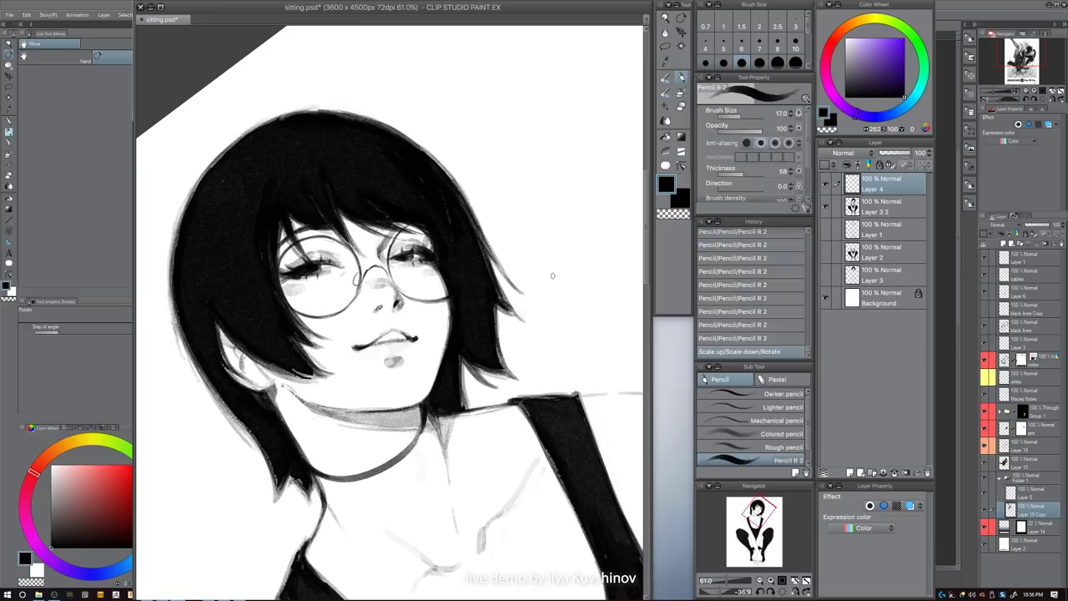
- Touch up the glasses lines near the bridge with Pencil R 2 at size 15, alternating black and transparent color
mouse_move(390, 274)
left_mouse_down()
mouse_move(393, 282)
mouse_move(352, 286)
mouse_move(326, 275)
left_mouse_up()
key("ctrl+z")
key("[")
key("c")
key("]")
key("c")
key("[")
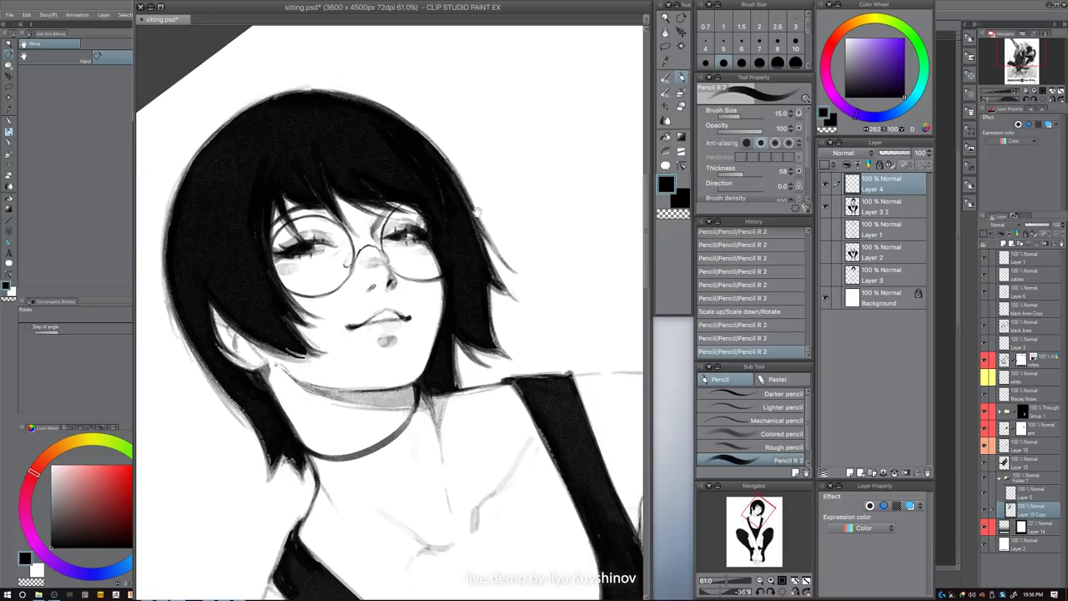
- Trim the second lens's rim beside the cheek and hair with transparent Pencil R 2 at size 17
scroll(472, 229, "down", 4)
scroll(471, 229, "up", 4)
key("bracketright")
key("bracketright")
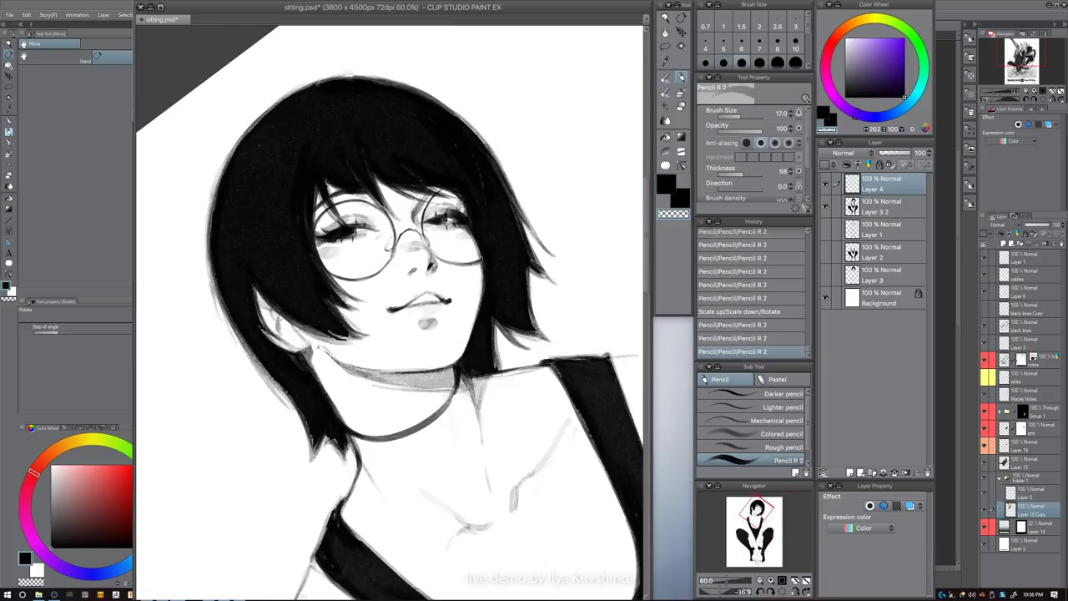
left_click(490, 254)
left_click_drag(466, 268, 462, 265)
key("[")
- Draw the second lens's outer rim over the black hair in white Pencil R 2 and clean it with transparent at size 25
left_click_drag(428, 213, 432, 204)
mouse_move(451, 185)
left_mouse_down()
mouse_move(492, 189)
mouse_move(500, 239)
left_mouse_up()
key("x")
key("bracketleft")
key("ctrl+z")
key("bracketleft")
key("ctrl+z")
key("bracketright")
key("bracketright")
key("c")
key("bracketright")
key("bracketright")
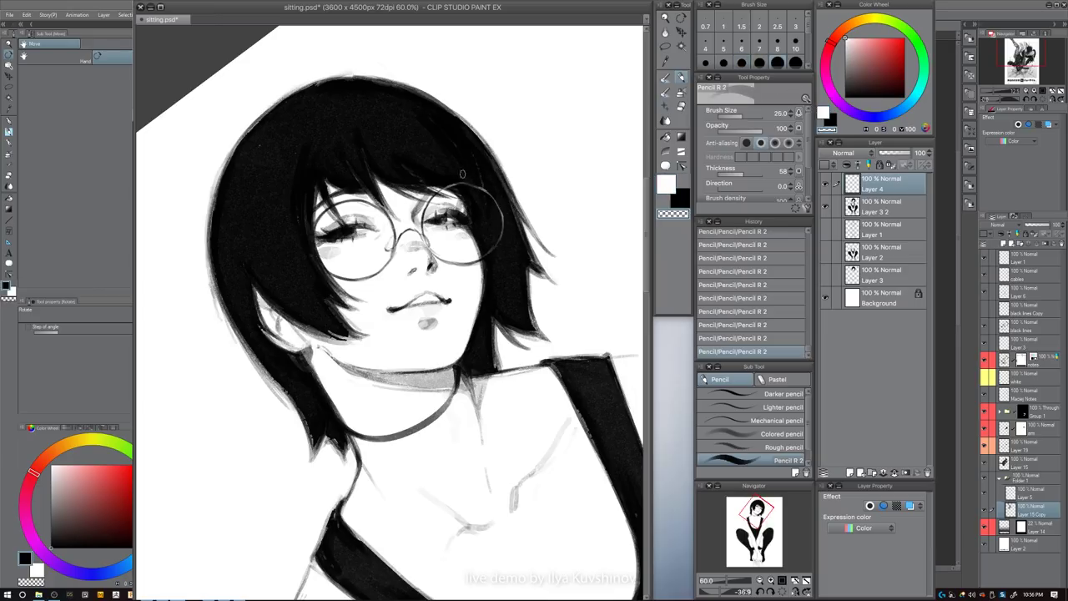
- Draw the glasses' temple arm behind the second lens over the hair with white Pencil R 2 at size 15
key("bracketleft")
key("c")
key("bracketleft")
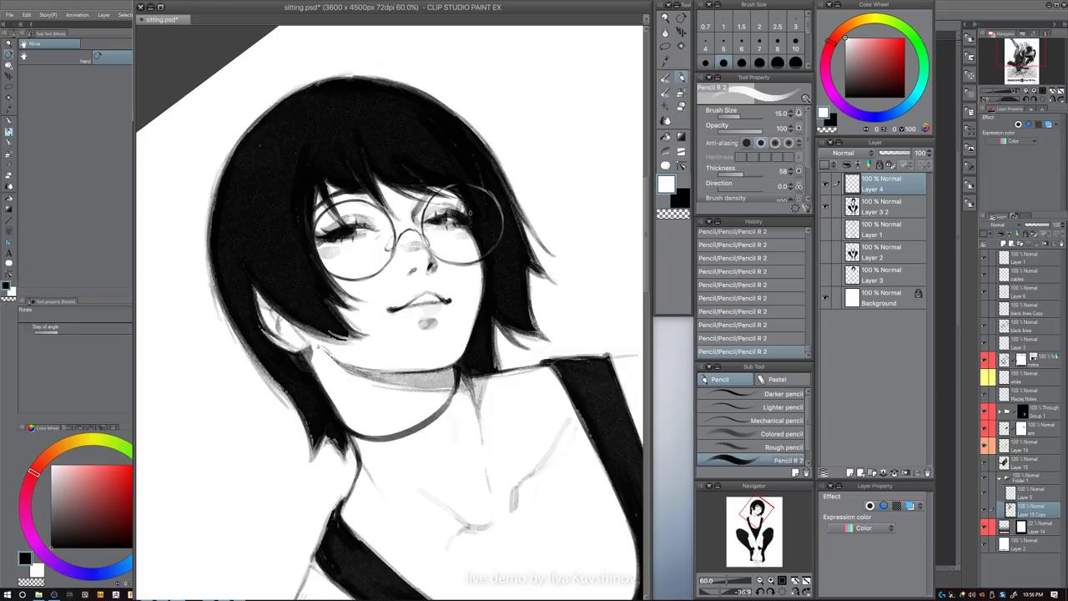
left_click_drag(479, 209, 494, 200)
left_click_drag(548, 319, 511, 288)
scroll(514, 289, "up", 5)
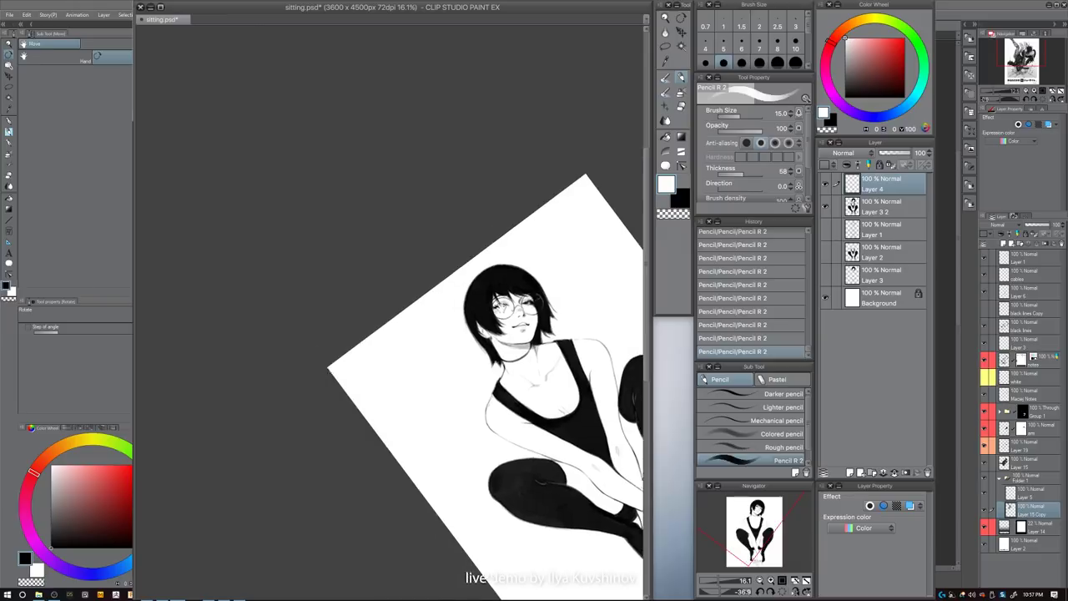
scroll(572, 309, "up", 3)
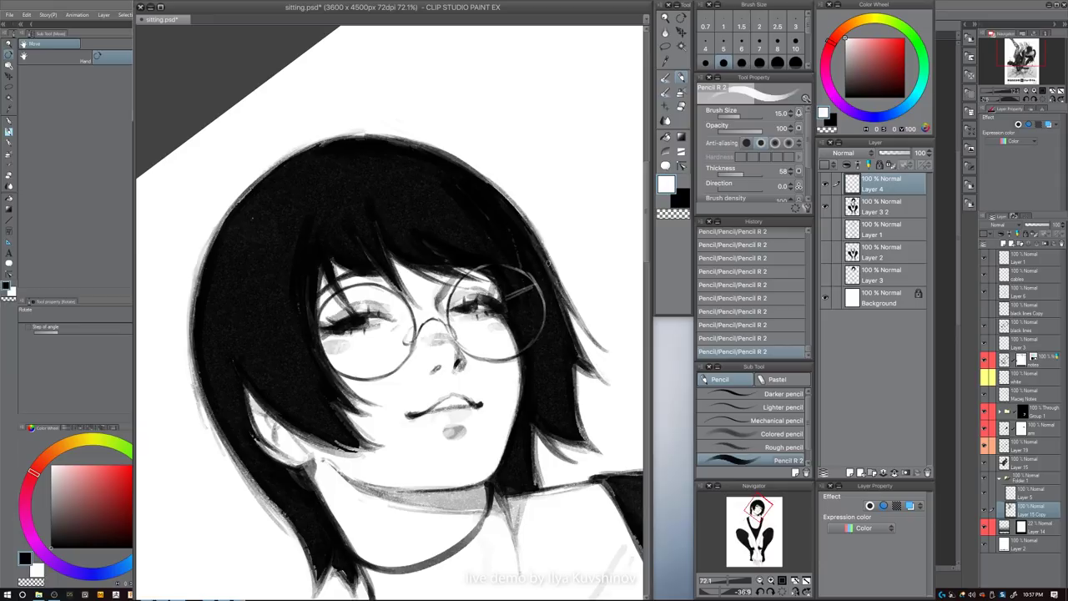
- Lasso the second lens, adjust its size and angle slightly with the Scale/Rotate transform, and deselect
key("m")
mouse_move(552, 244)
left_mouse_down()
mouse_move(443, 281)
mouse_move(446, 313)
mouse_move(559, 333)
mouse_move(555, 244)
left_mouse_up()
key("ctrl+t")
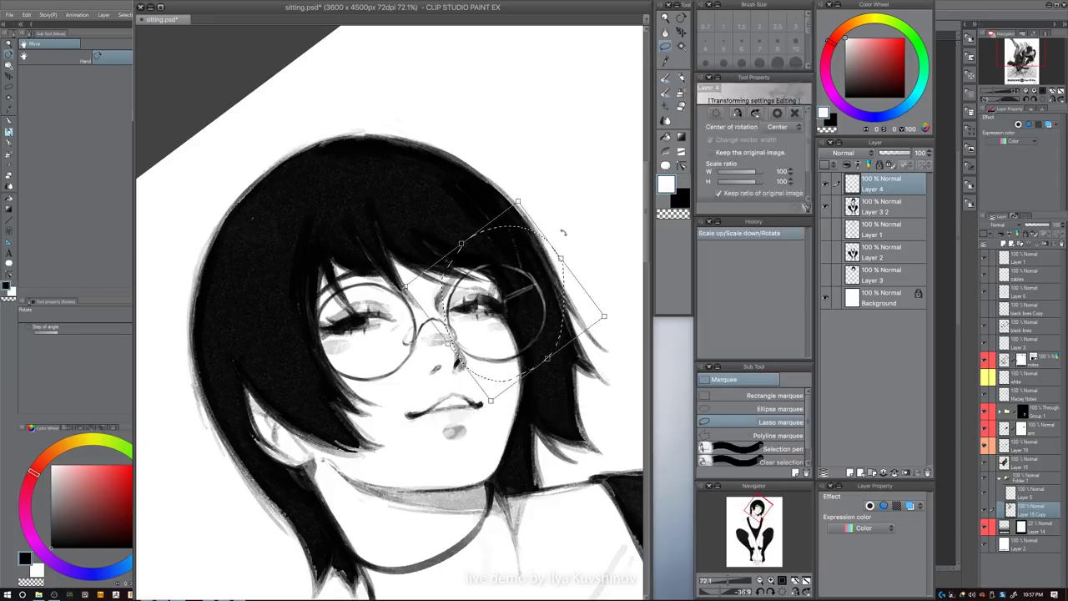
left_click_drag(518, 202, 556, 194)
key("Return")
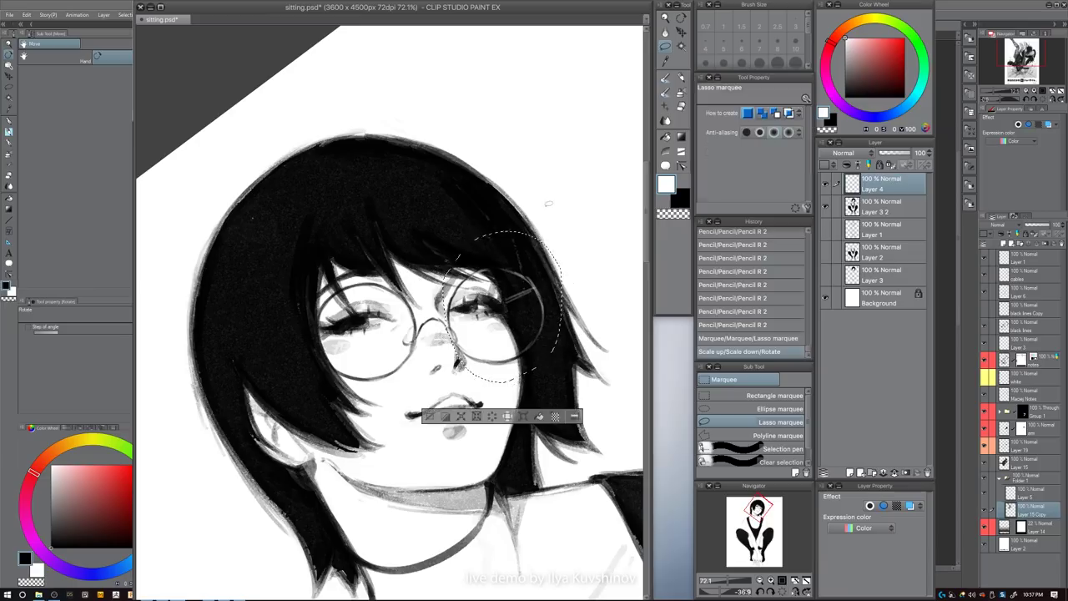
key("ctrl+d")
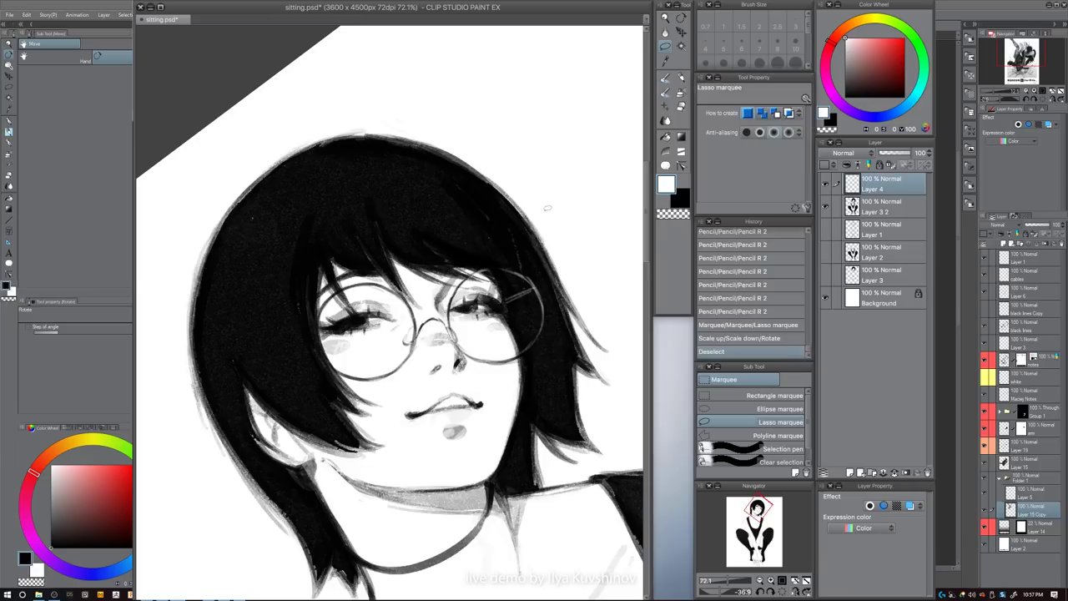
- Try retouching the first lens's outer rim with white Pencil R 2 at size 10, and undo the strokes
key("p")
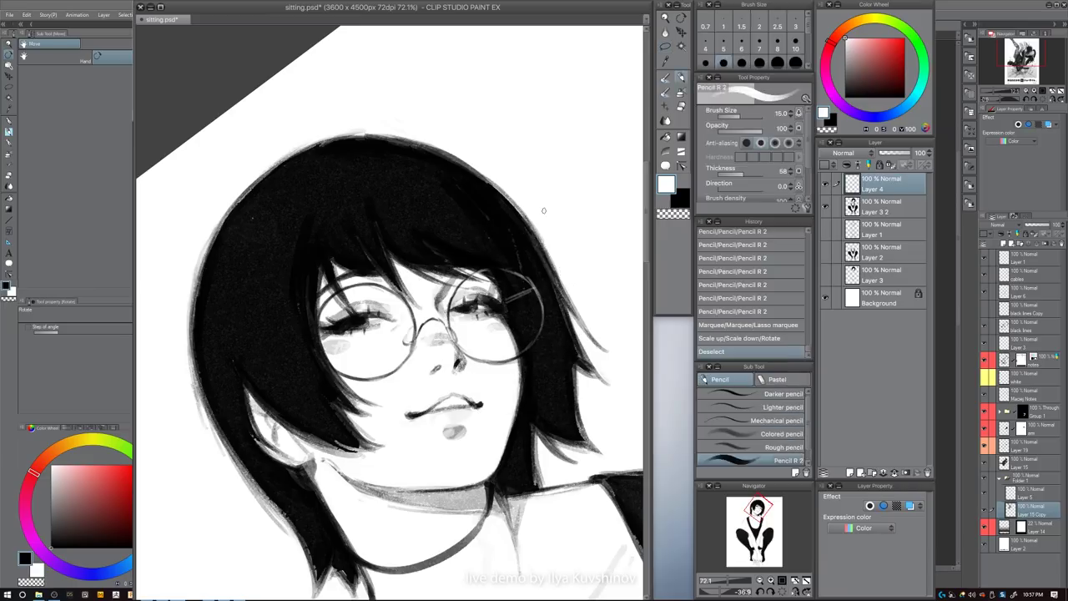
mouse_move(321, 317)
left_mouse_down()
mouse_move(325, 298)
mouse_move(324, 308)
left_mouse_up()
key("[")
key("c")
key("c")
key("[")
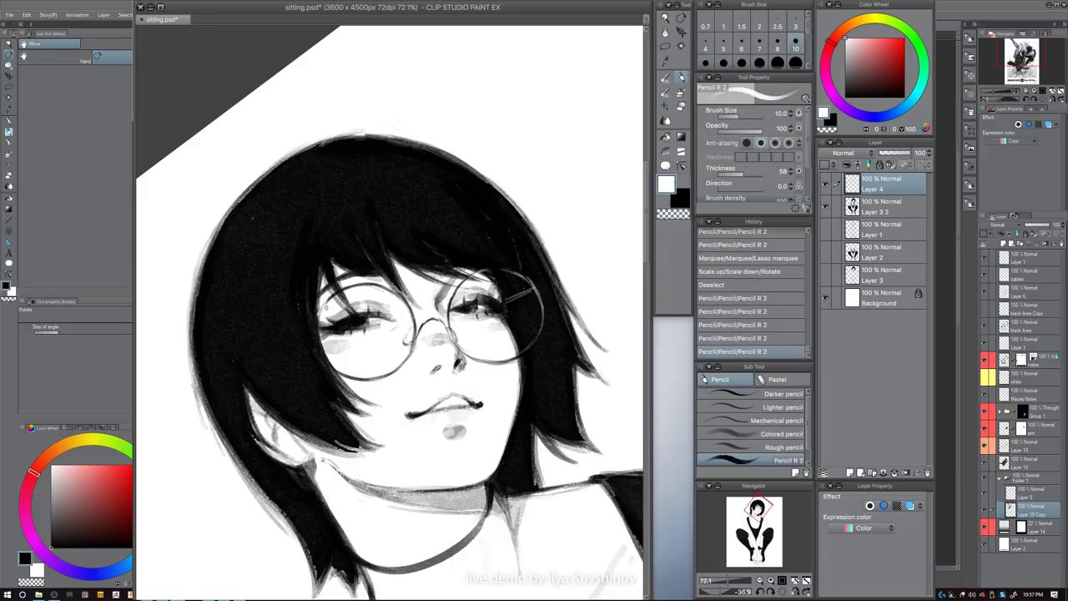
key("ctrl+z")
key("ctrl+z")
key("ctrl+z")
key("ctrl+z")
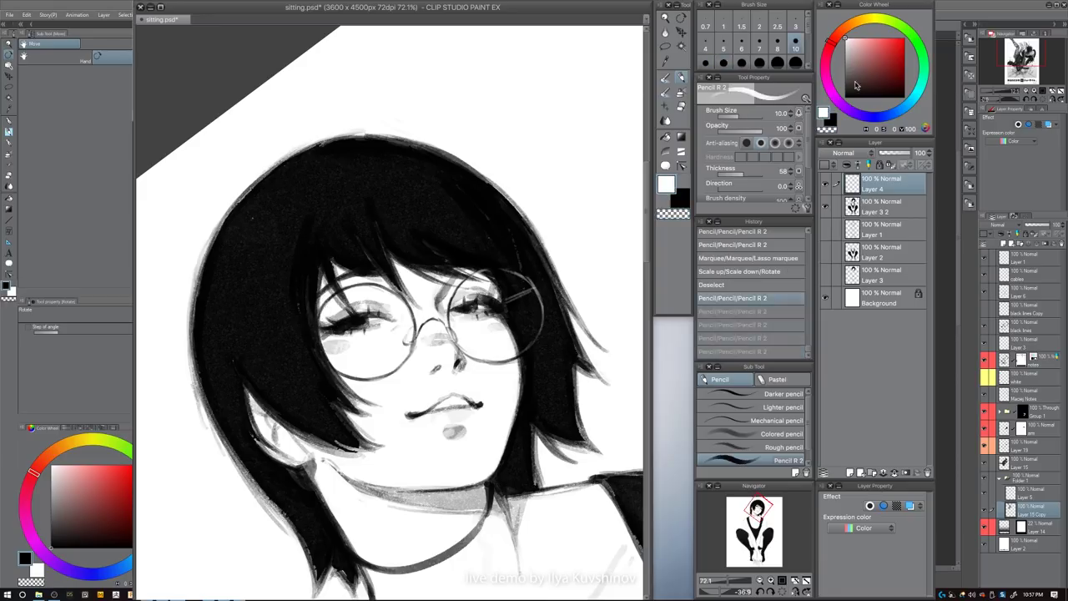
- Redraw the first lens's outer and lower rim with black Pencil R 2, cleaning the line with transparent color
key("x")
key("bracketleft")
key("c")
mouse_move(318, 320)
left_mouse_down()
mouse_move(328, 293)
mouse_move(323, 302)
left_mouse_up()
key("ctrl+z")
key("c")
key("c")
key("[")
left_click_drag(320, 315, 323, 302)
mouse_move(329, 362)
left_mouse_down()
mouse_move(344, 376)
mouse_move(415, 340)
left_mouse_up()
- Strengthen the glasses' bridge between the lenses with black Pencil R 2 at sizes 10 and 12
key("c")
left_click_drag(506, 293, 461, 271)
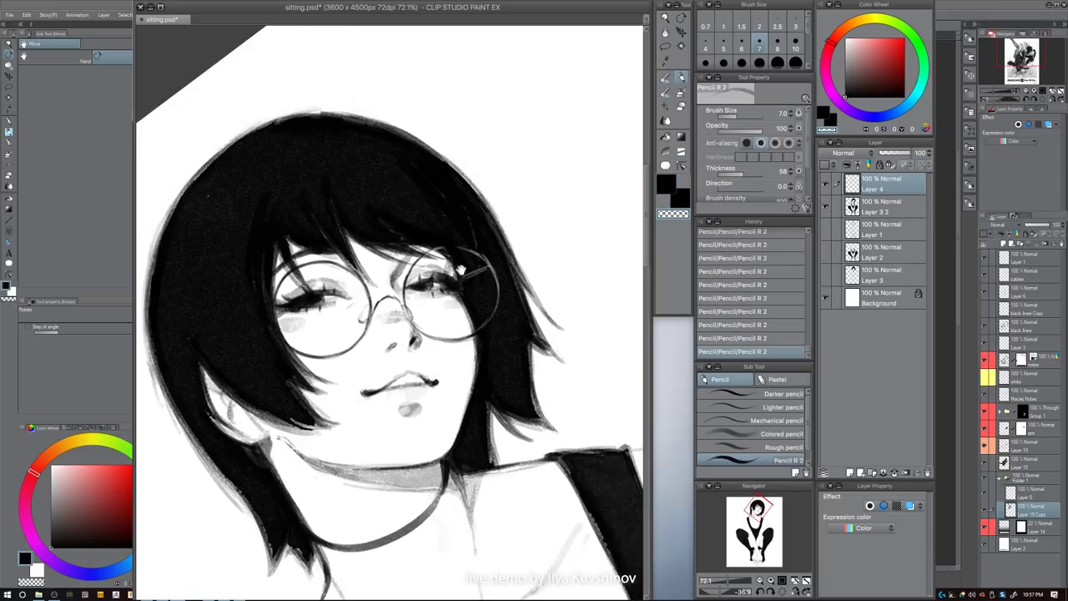
key("c")
key("]")
key("]")
left_click_drag(373, 306, 389, 297)
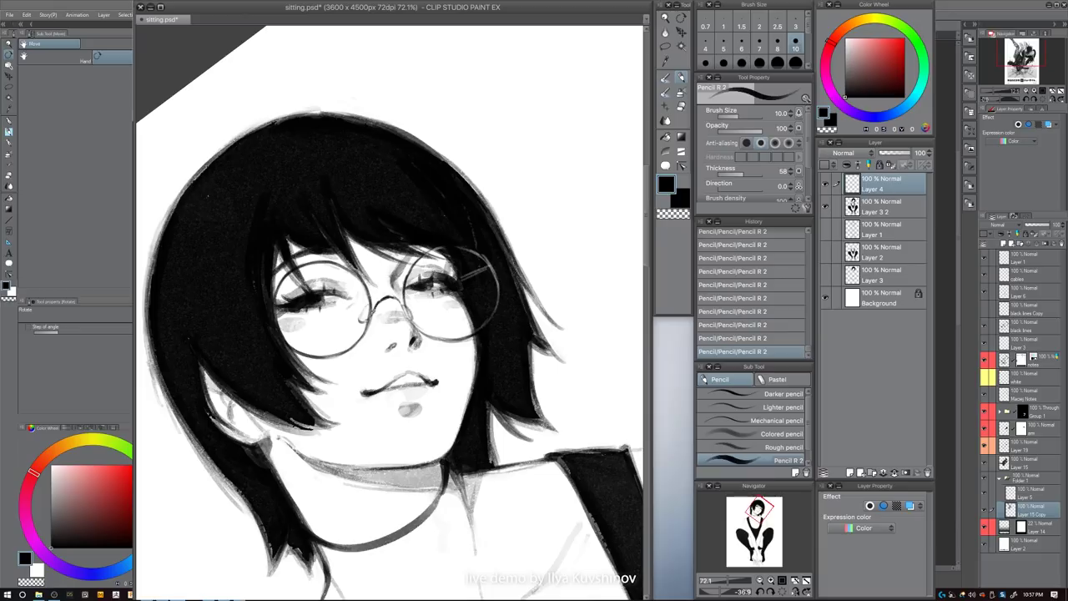
key("bracketright")
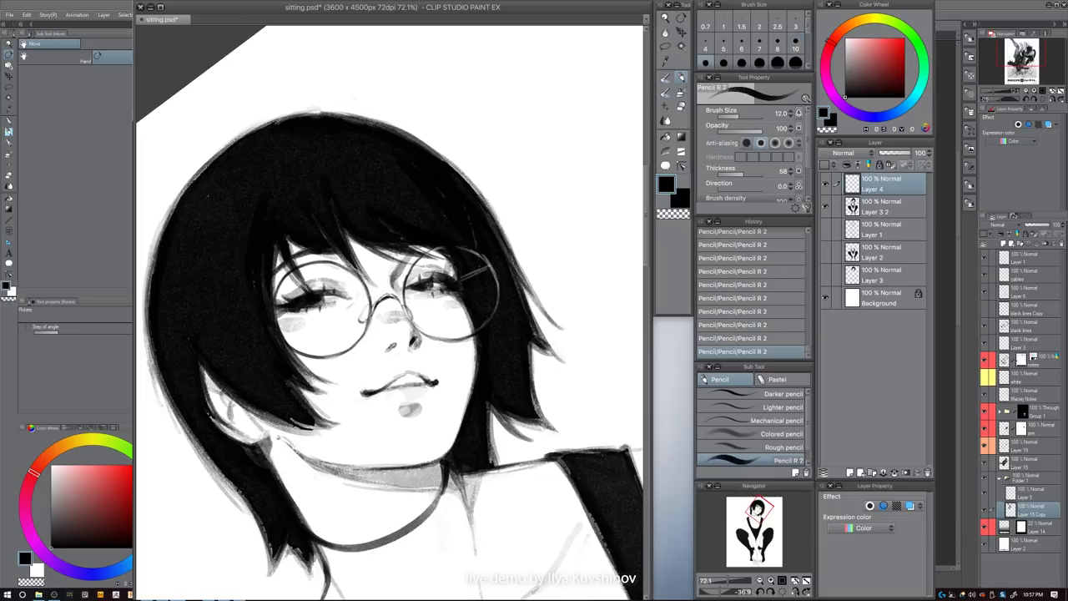
key("bracketleft")
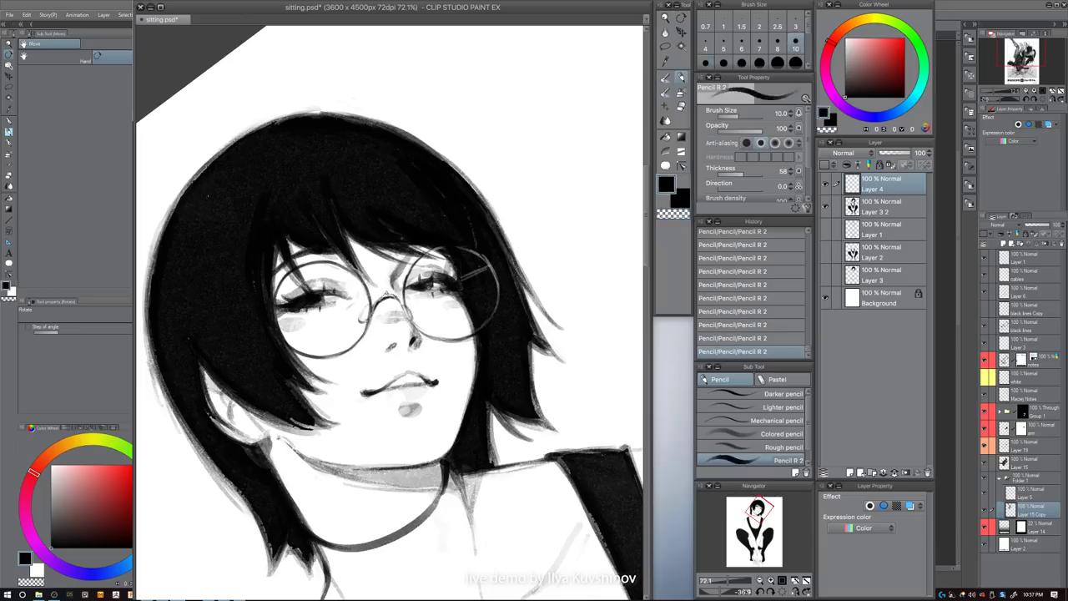
- Thin the second lens's rim with transparent Pencil R 2 at sizes 8 and 6
key("c")
key("bracketleft")
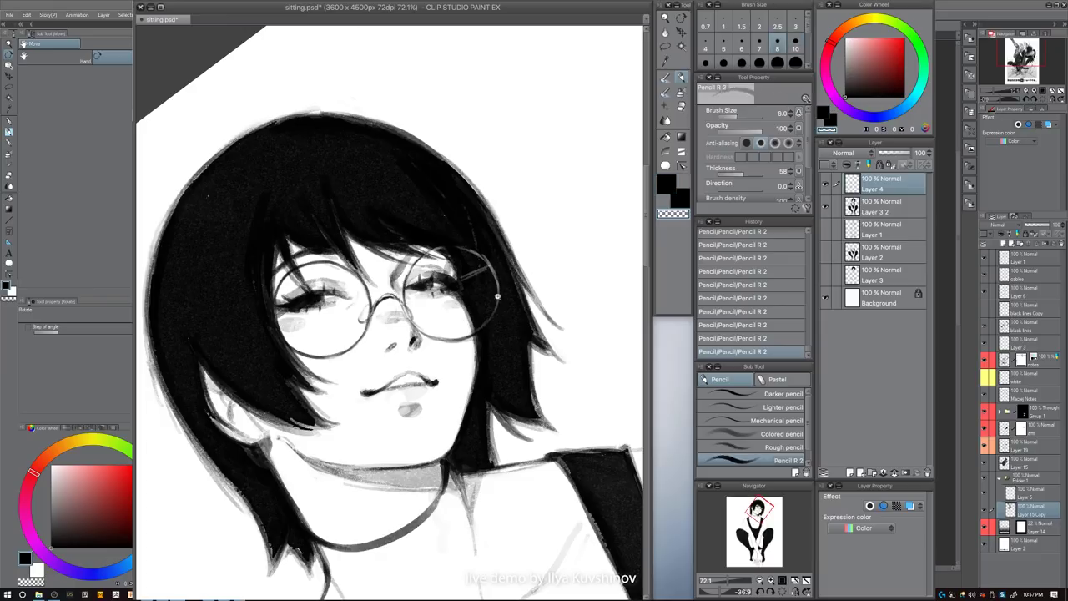
scroll(496, 296, "down", 5)
scroll(539, 288, "down", 4)
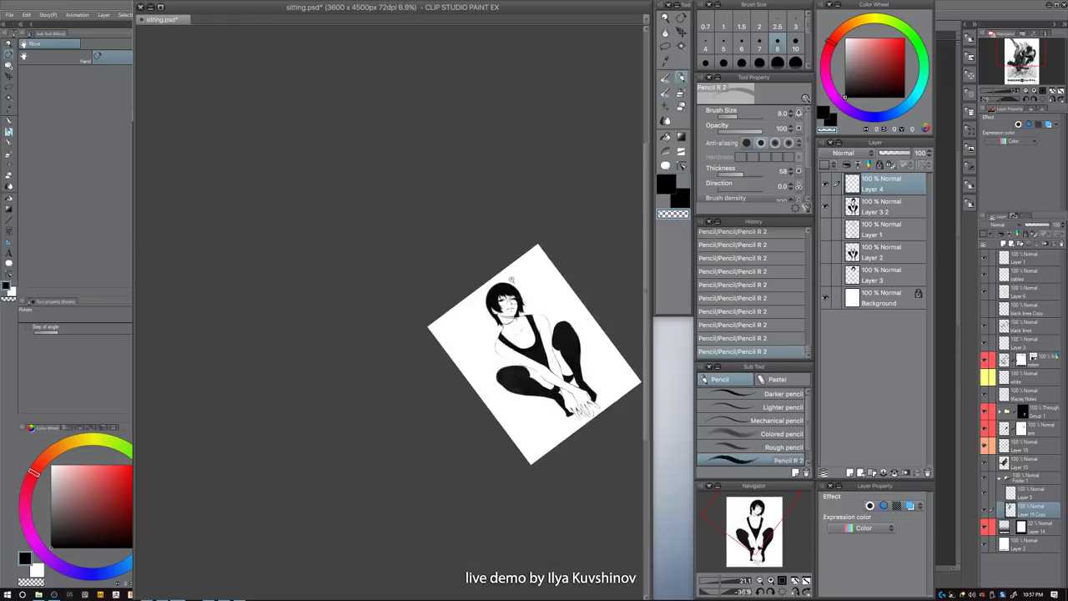
scroll(538, 301, "up", 6)
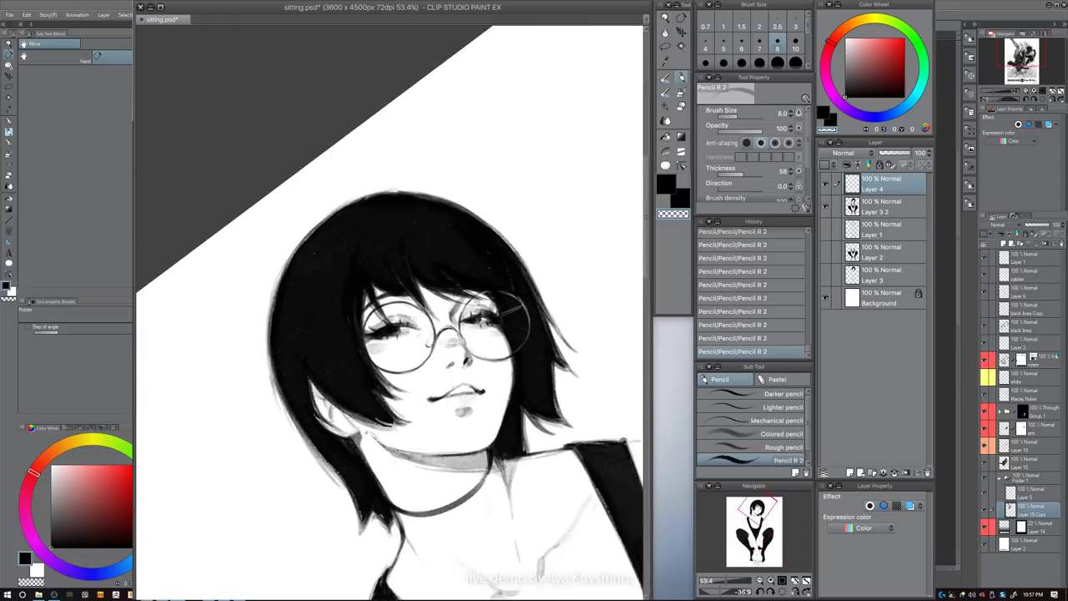
scroll(480, 303, "up", 3)
key("bracketleft")
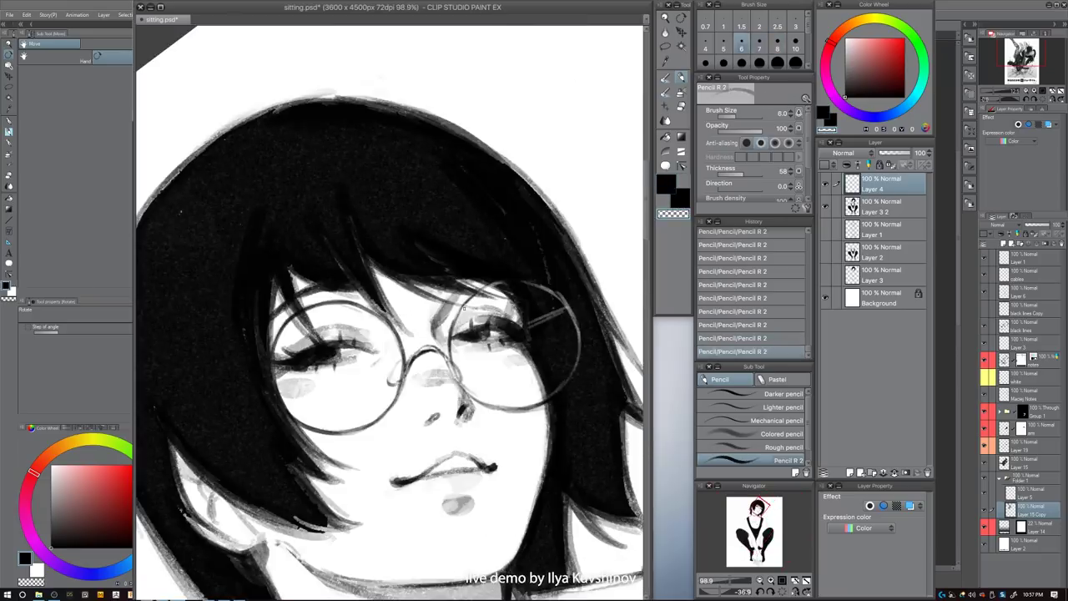
- Redraw the second lens's upper inner rim beside the eyebrow with black Pencil R 2 at sizes 5 and 6
key("c")
key("bracketleft")
left_click_drag(465, 302, 458, 317)
mouse_move(572, 305)
left_mouse_down()
mouse_move(539, 308)
mouse_move(513, 293)
mouse_move(536, 310)
left_mouse_up()
key("bracketright")
key("bracketright")
key("ctrl+z")
key("bracketleft")
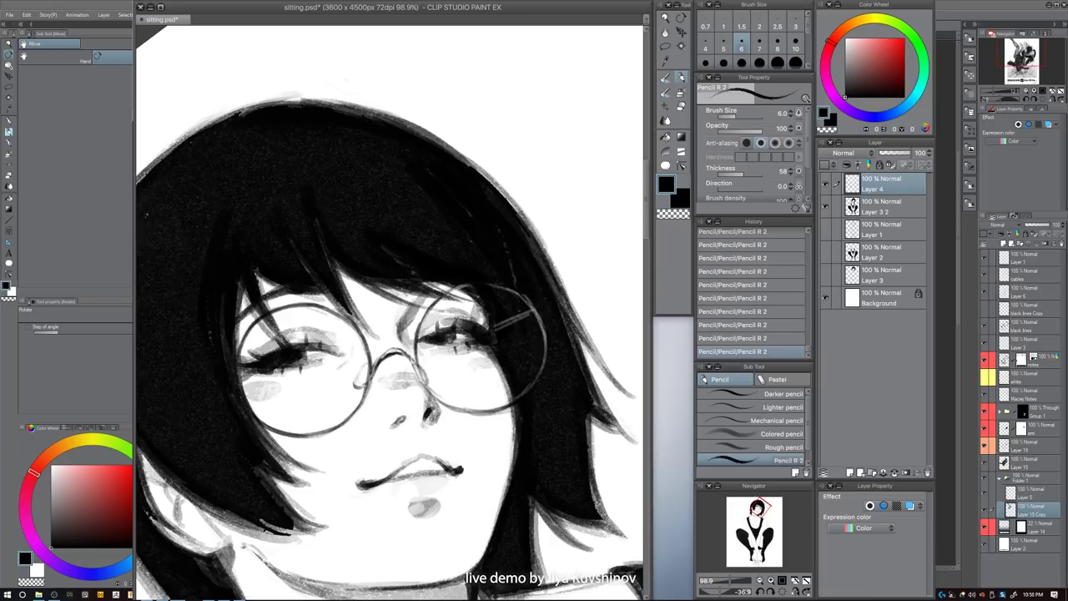
- Clean up the second lens's rim and temple arm over the hair with Pencil R 2, transparent at sizes 12 to 5 and black at 5
key("c")
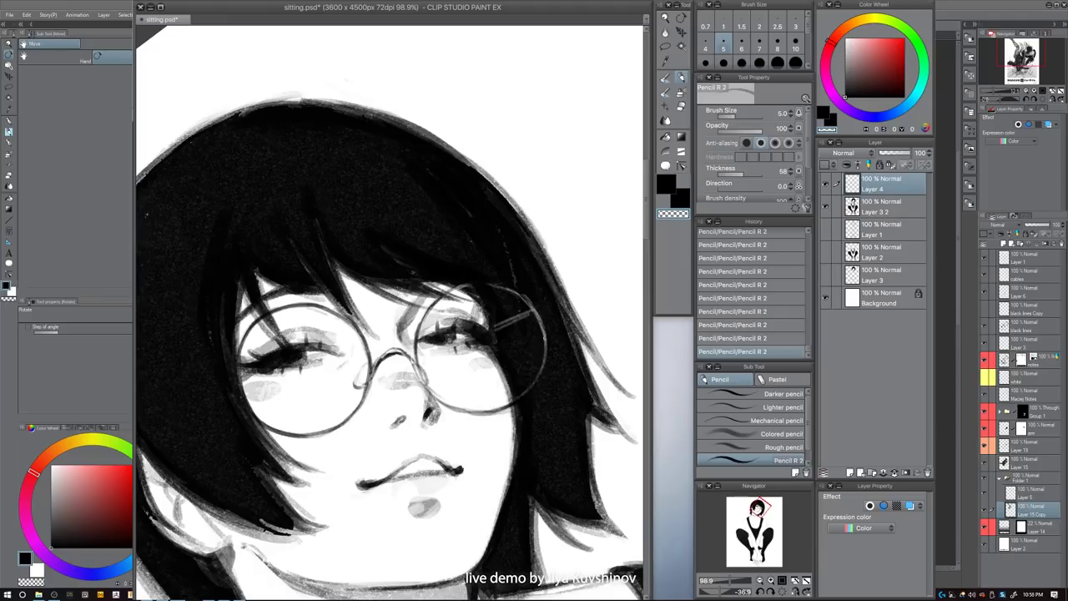
key("bracketright")
key("bracketright")
key("bracketright")
key("bracketright")
key("bracketright")
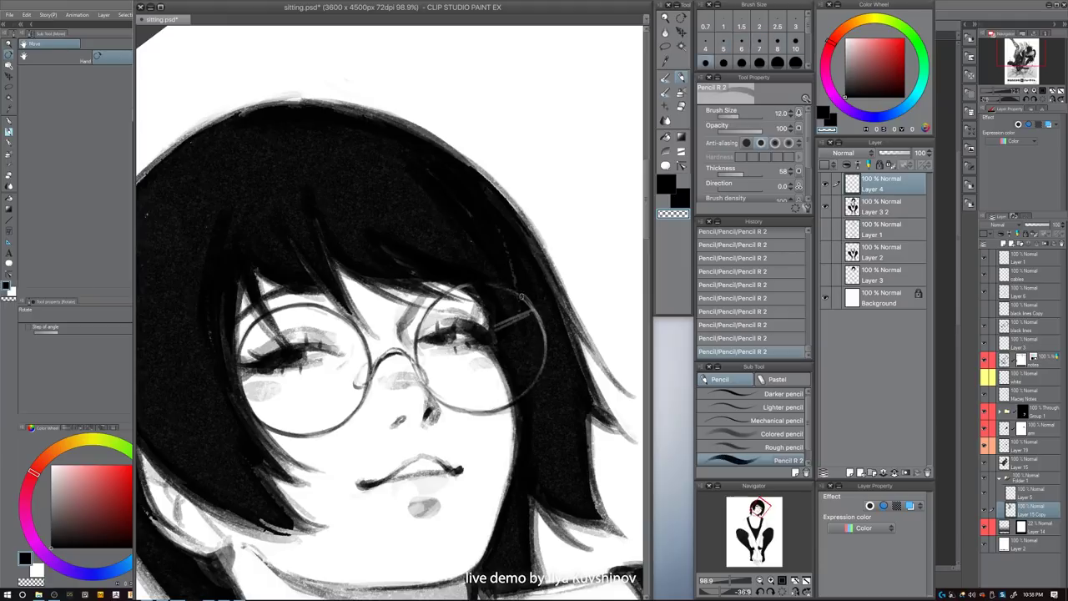
key("bracketleft")
key("bracketleft")
key("bracketleft")
key("ctrl+z")
key("bracketleft")
key("ctrl+y")
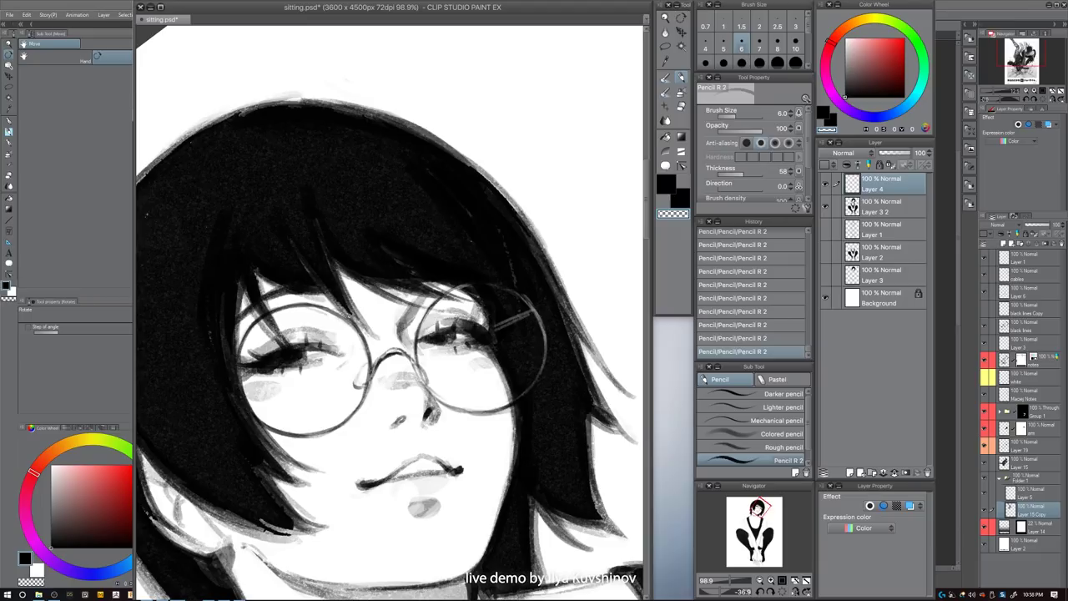
key("bracketleft")
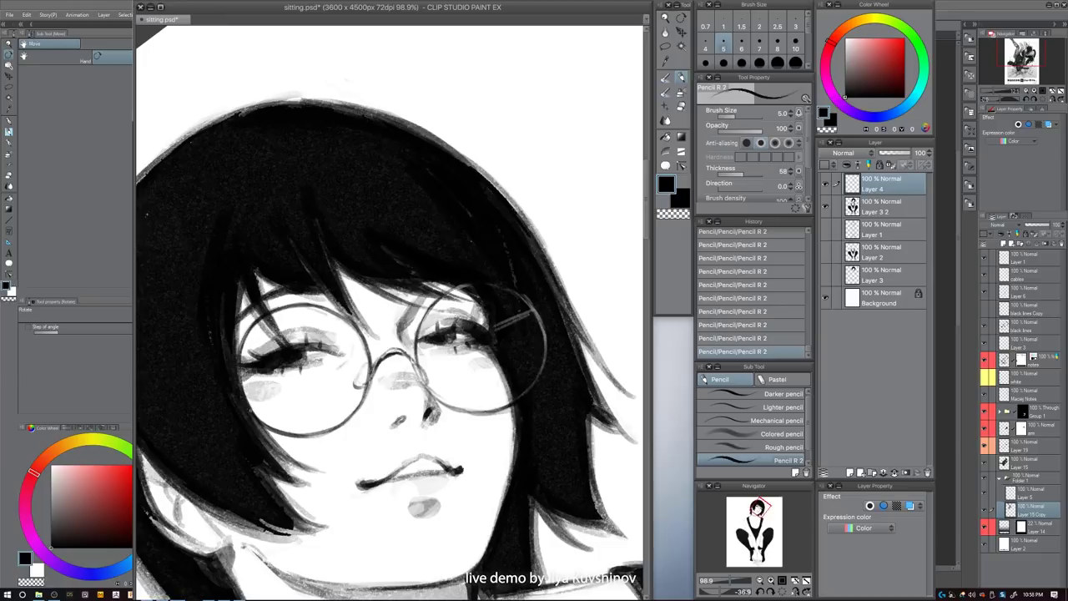
key("c")
key("bracketright")
- Draw the second nose pad between the bridge and the second lens with black Pencil R 2 at size 7
scroll(505, 284, "down", 5)
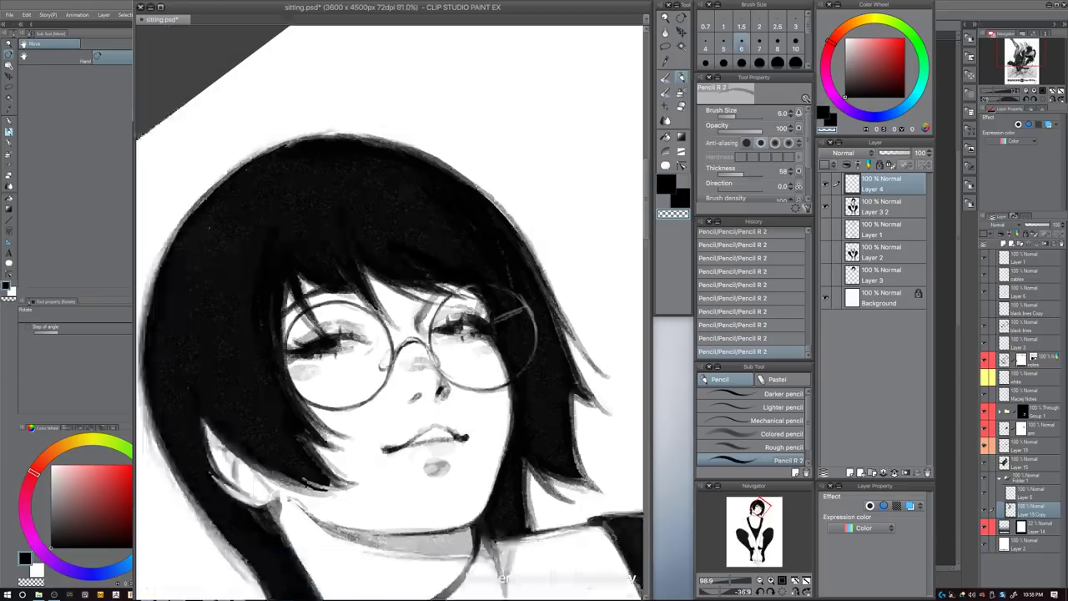
scroll(496, 309, "up", 6)
key("c")
key("bracketright")
mouse_move(434, 282)
left_mouse_down()
mouse_move(445, 308)
mouse_move(429, 279)
mouse_move(435, 297)
left_mouse_up()
key("ctrl+z")
key("c")
key("bracketright")
key("bracketleft")
key("c")
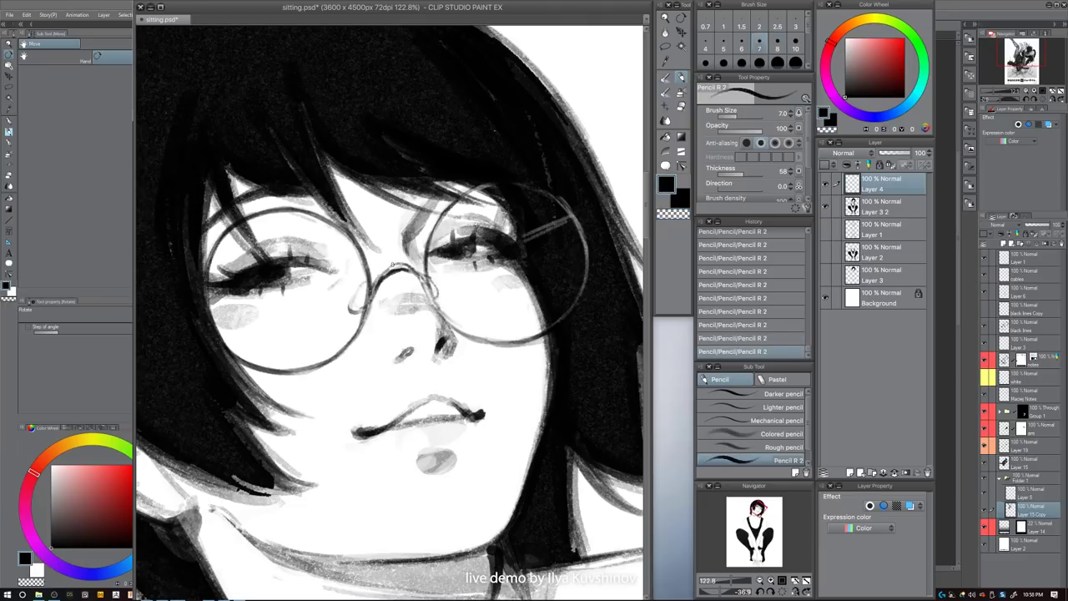
key("bracketleft")
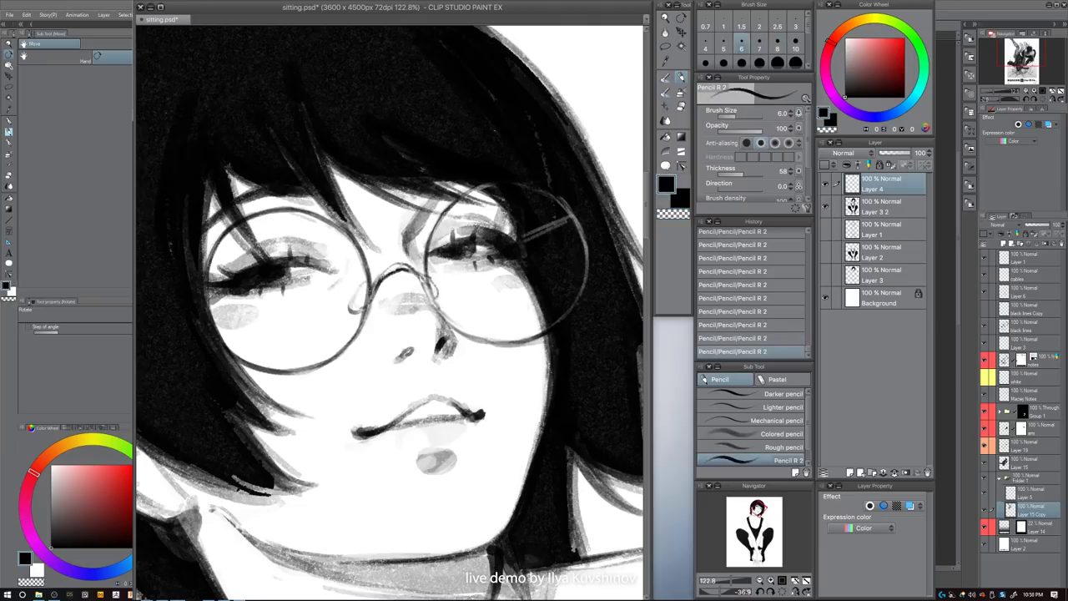
- Examine the drawn glasses against the whole head and upper body, with Pencil R 2 at sizes 7 and 8
mouse_move(397, 268)
left_mouse_down()
mouse_move(379, 280)
mouse_move(409, 263)
left_mouse_up()
left_click_drag(467, 294, 384, 293)
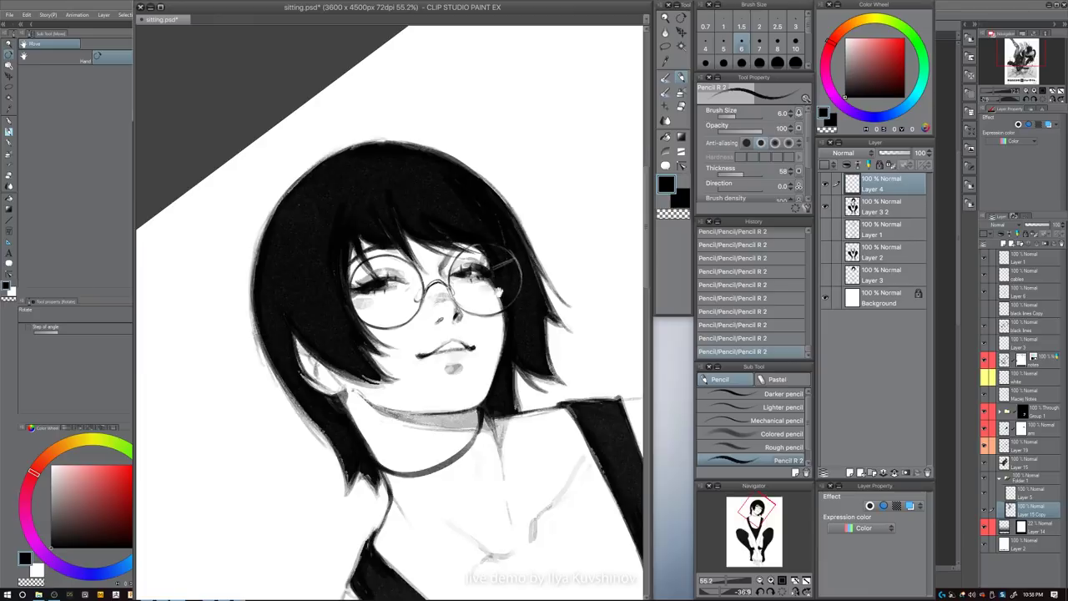
left_click_drag(499, 291, 476, 278)
left_click_drag(434, 322, 505, 322)
key("c")
key("bracketright")
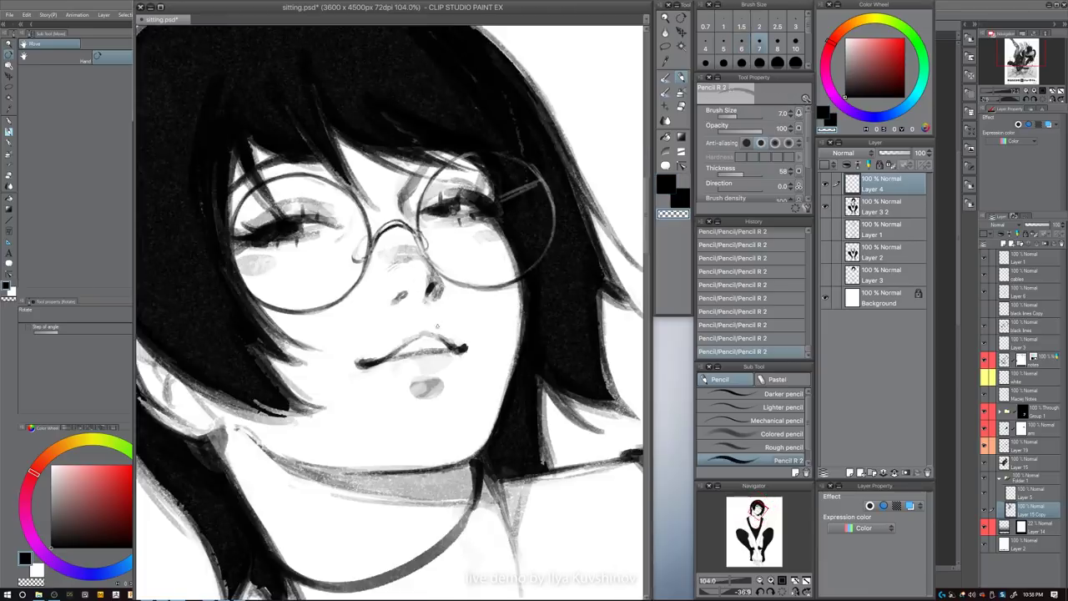
scroll(501, 288, "down", 5)
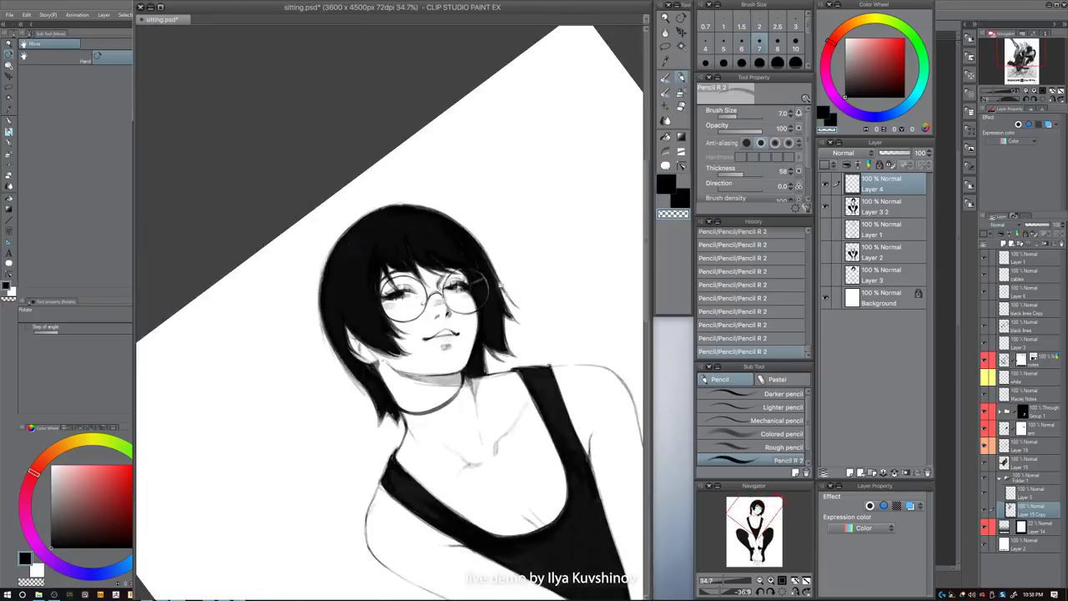
scroll(407, 291, "up", 3)
key("bracketright")
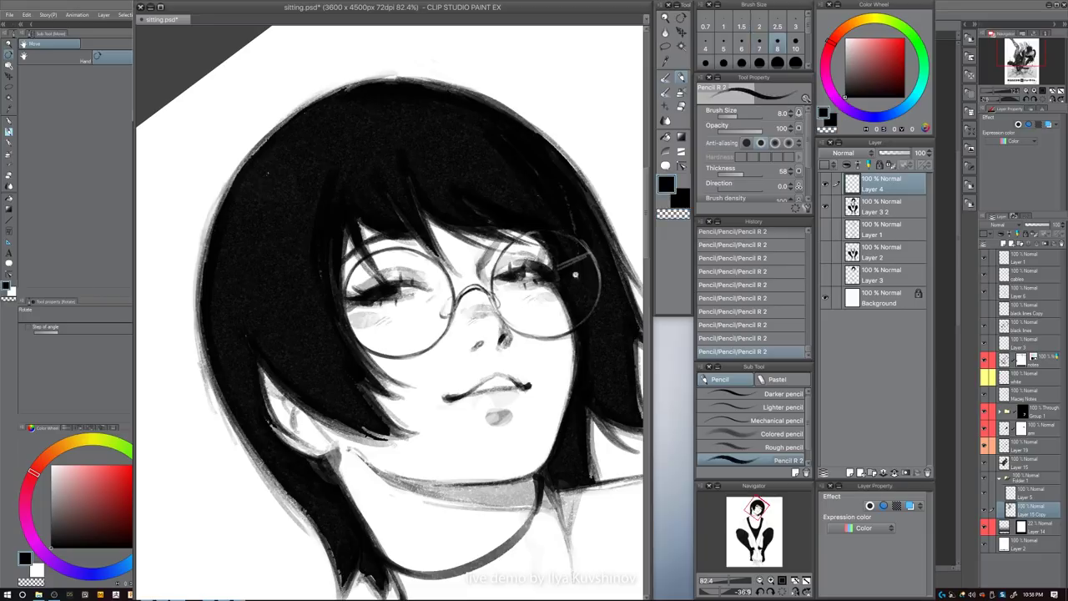
scroll(574, 273, "down", 4)
scroll(426, 283, "up", 5)
- Touch up the hair around the temple arm inside the second lens with black Pencil R 2 at sizes 12 to 17
key("bracketright")
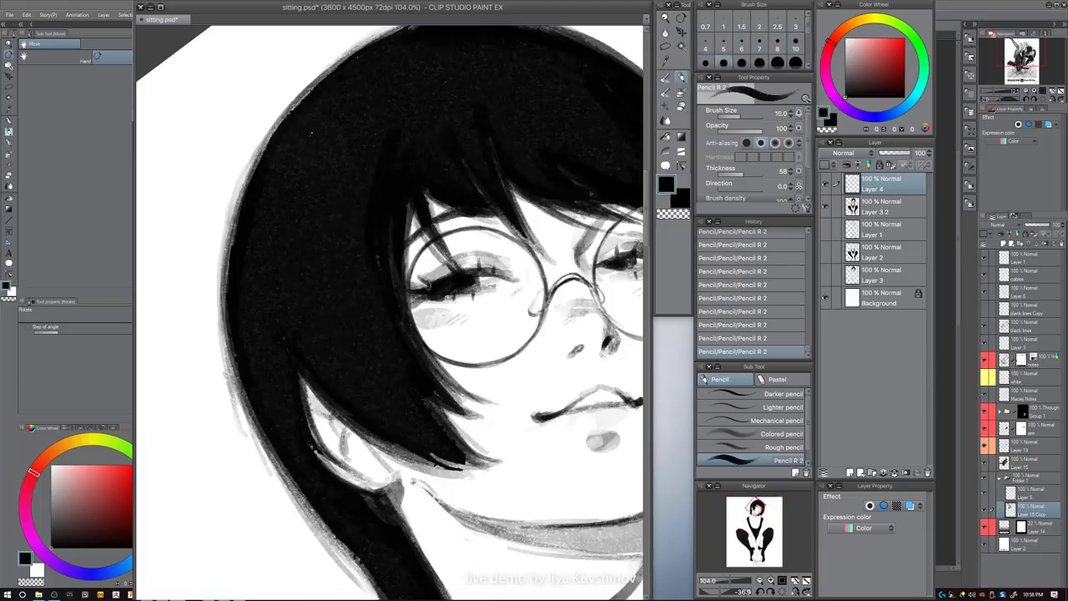
key("bracketright")
left_click_drag(421, 288, 459, 255)
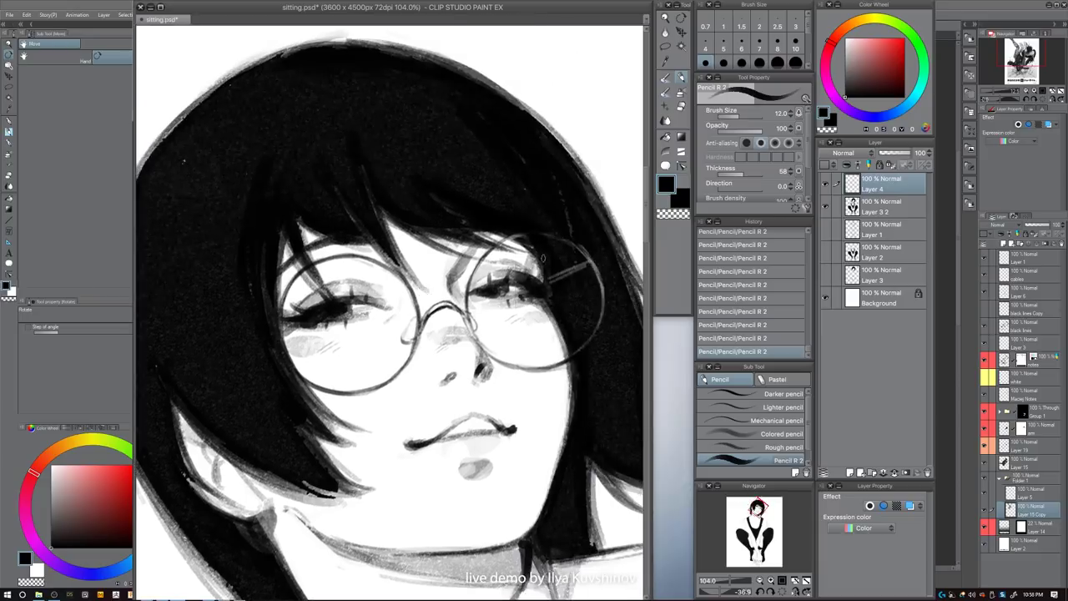
key("bracketright")
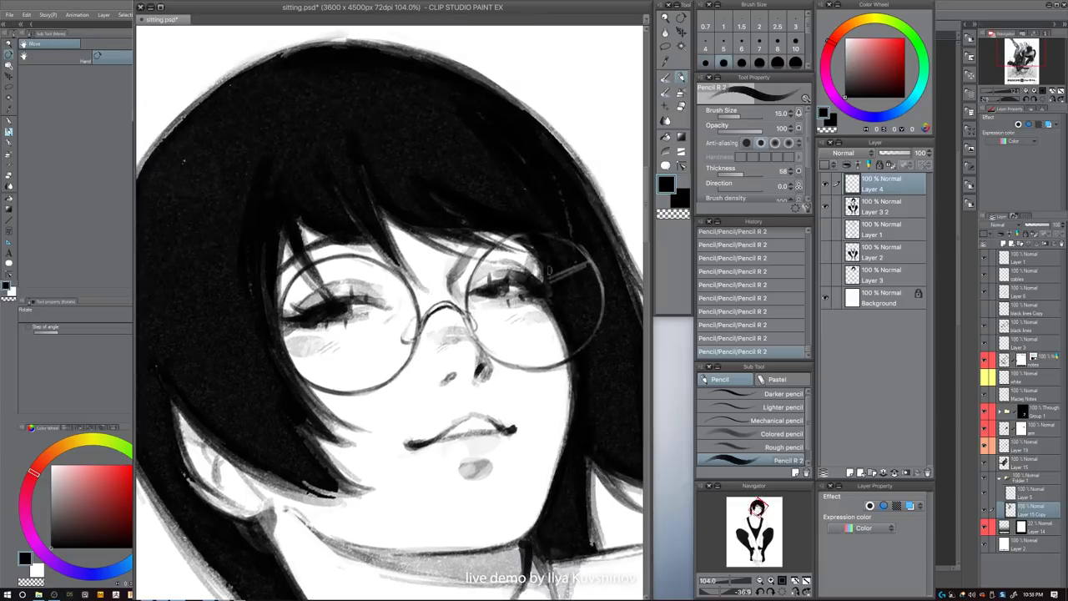
key("bracketleft")
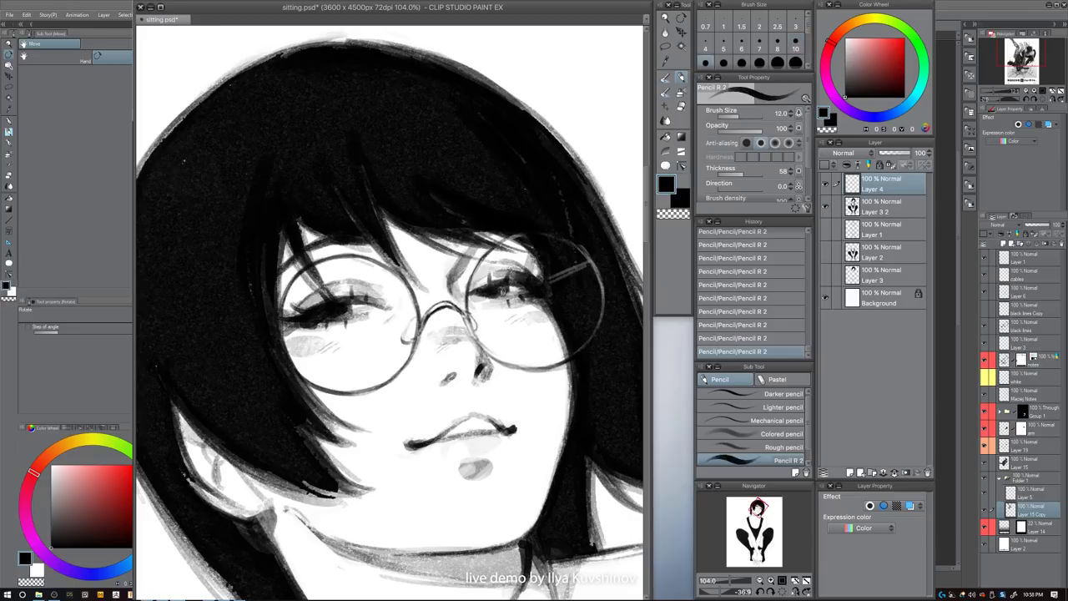
key("bracketright")
left_click_drag(575, 256, 554, 261)
key("bracketright")
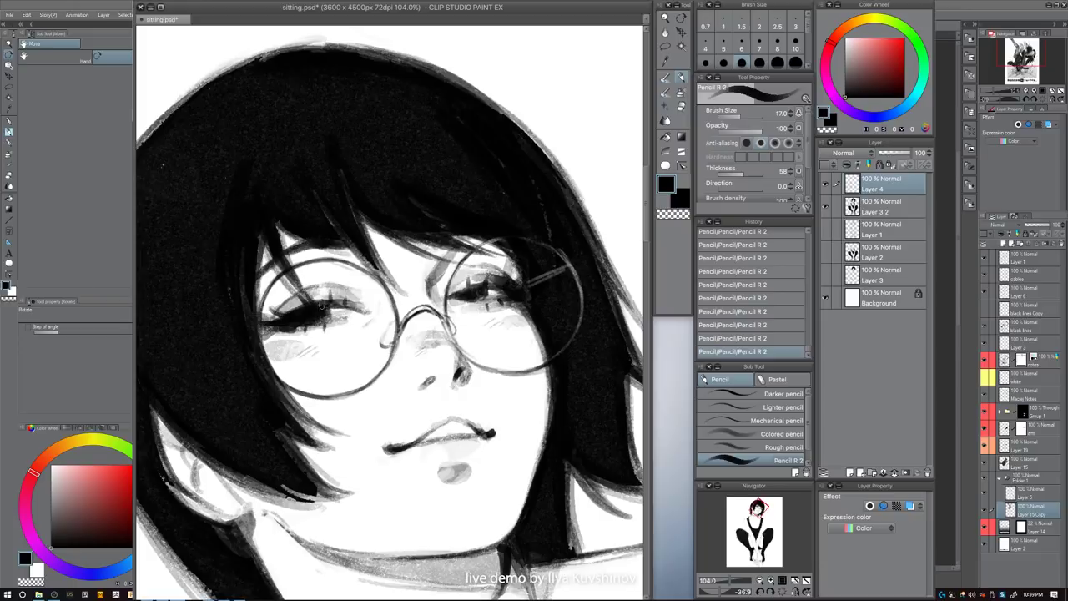
left_click_drag(507, 270, 464, 249)
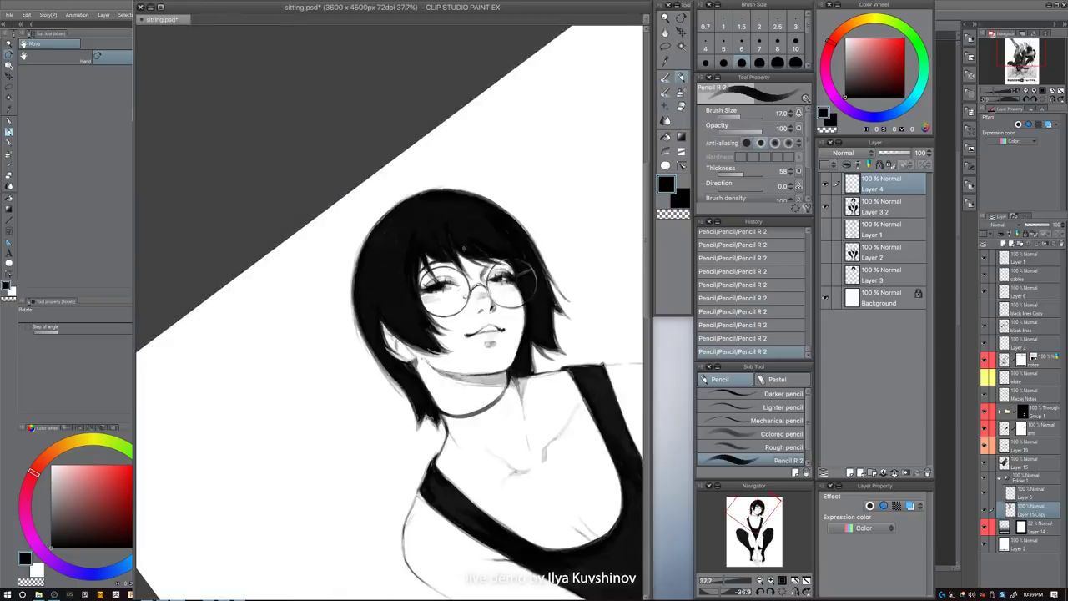
- Touch up the hair tips beside the ear with white Pencil R 2 at sizes 15 and 12
scroll(421, 358, "up", 4)
key("bracketleft")
key("bracketleft")
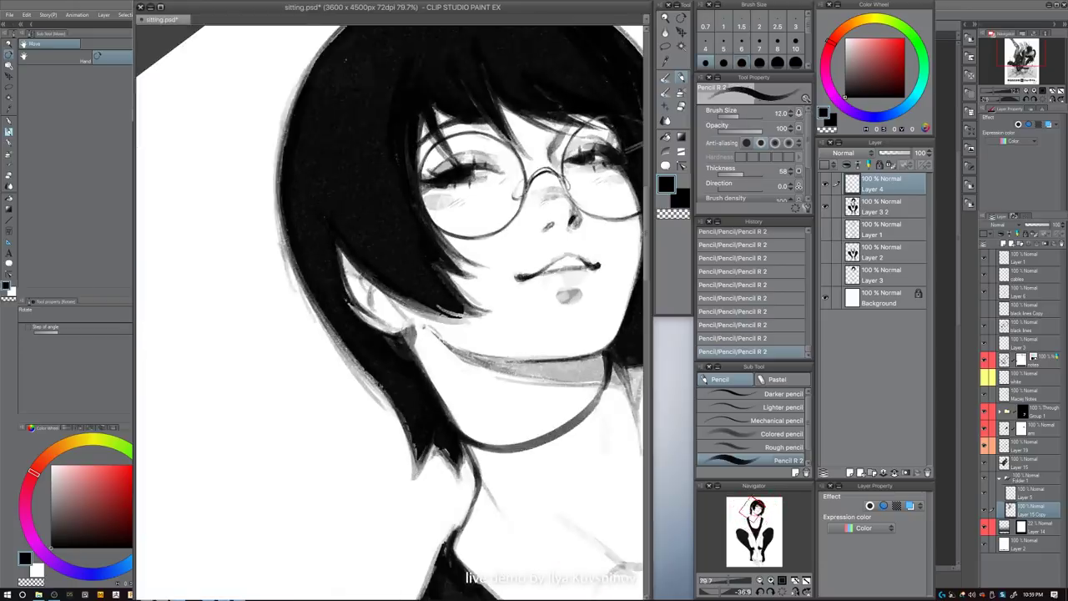
key("x")
key("bracketright")
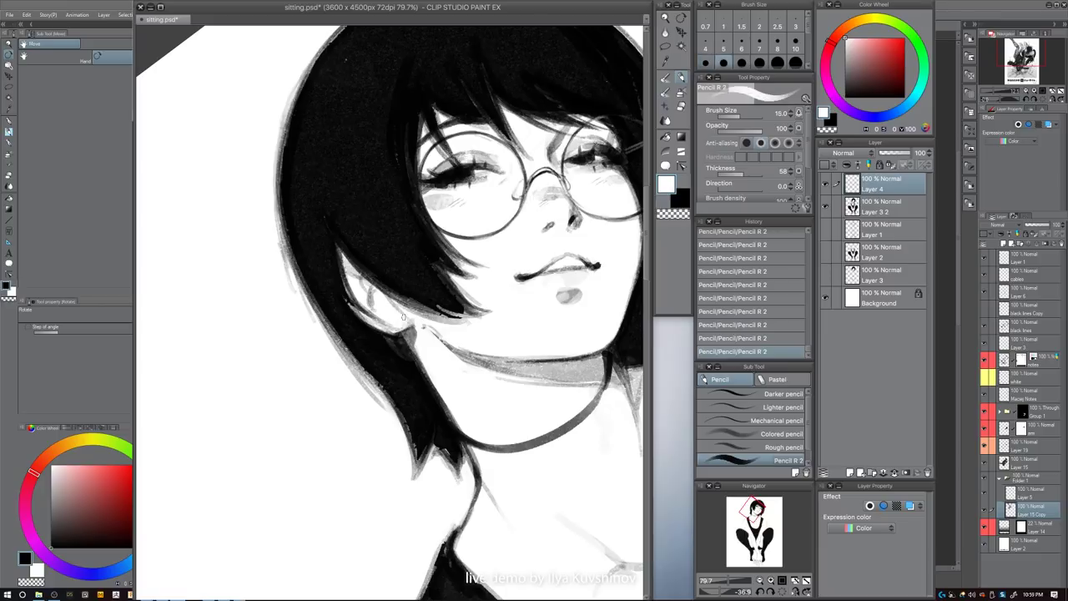
key("bracketleft")
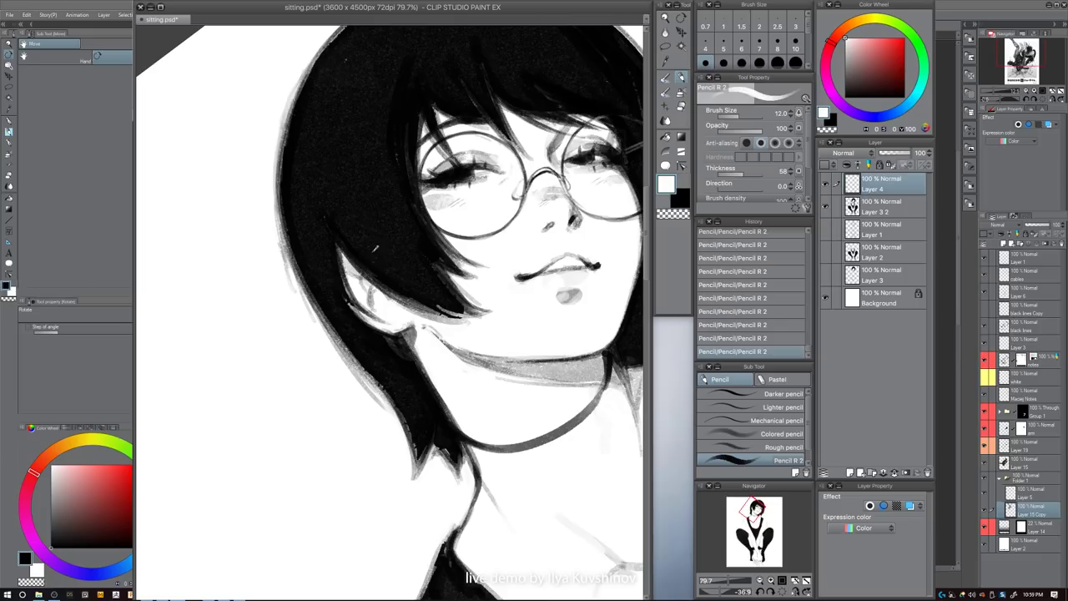
- Sample the hair's black and clean up the hair edge along the ear with Pencil R 2 up to size 17
left_click(375, 249, "alt")
key("bracketright")
key("bracketleft")
left_click_drag(343, 276, 359, 306)
key("bracketright")
key("bracketright")
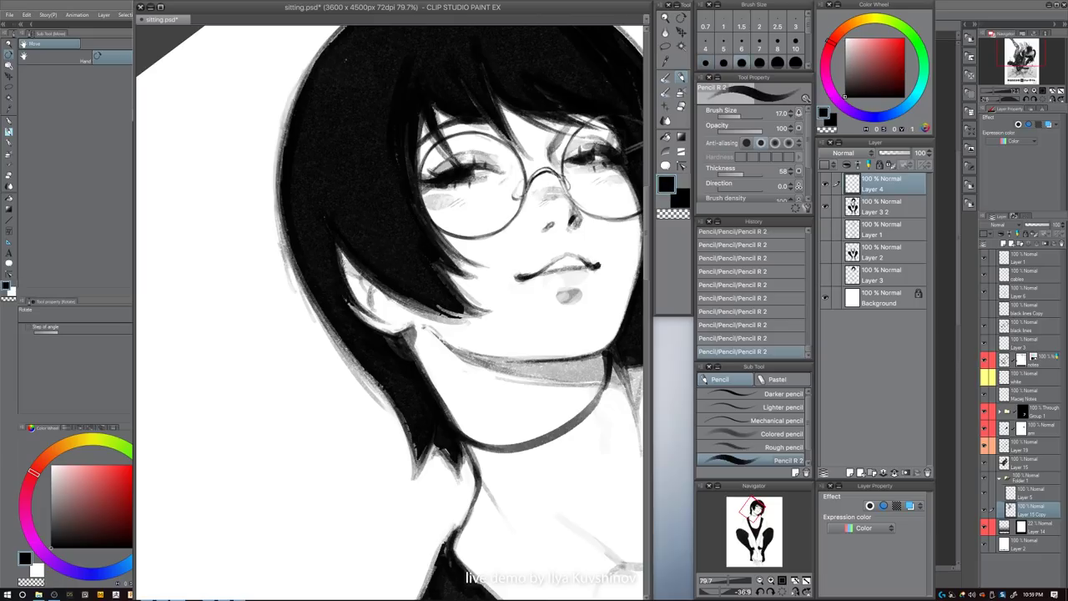
mouse_move(342, 260)
left_mouse_down()
mouse_move(357, 274)
mouse_move(347, 256)
left_mouse_up()
- Darken the hair above the second lens with black Pencil R 2 at sizes 30 and 20
scroll(514, 285, "down", 5)
left_click_drag(517, 222, 472, 258)
scroll(472, 258, "up", 4)
key("bracketright")
key("bracketright")
key("bracketright")
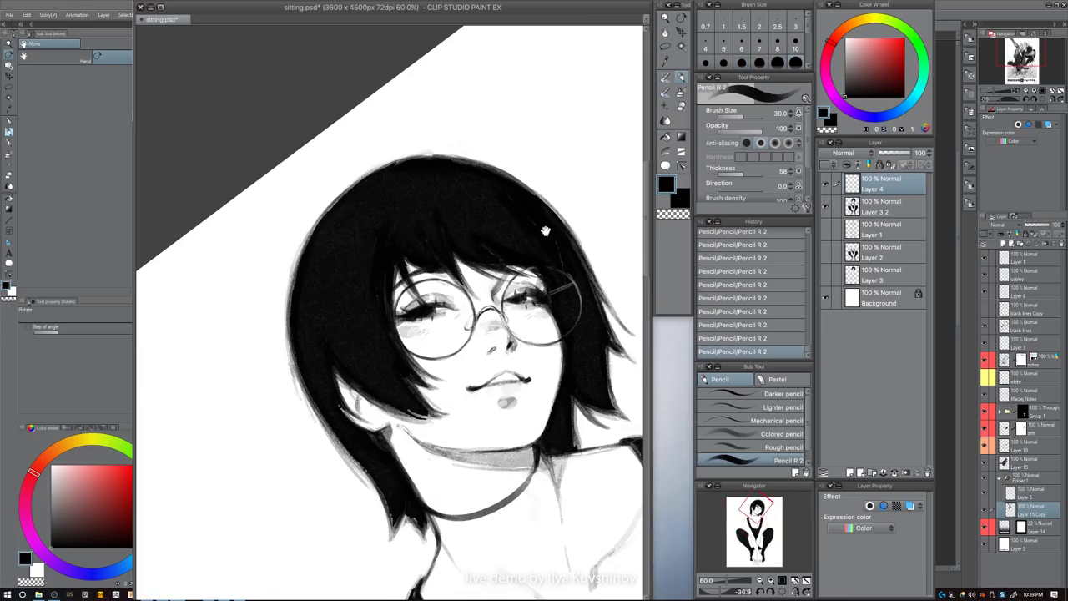
left_click_drag(551, 267, 493, 255)
key("bracketleft")
key("bracketleft")
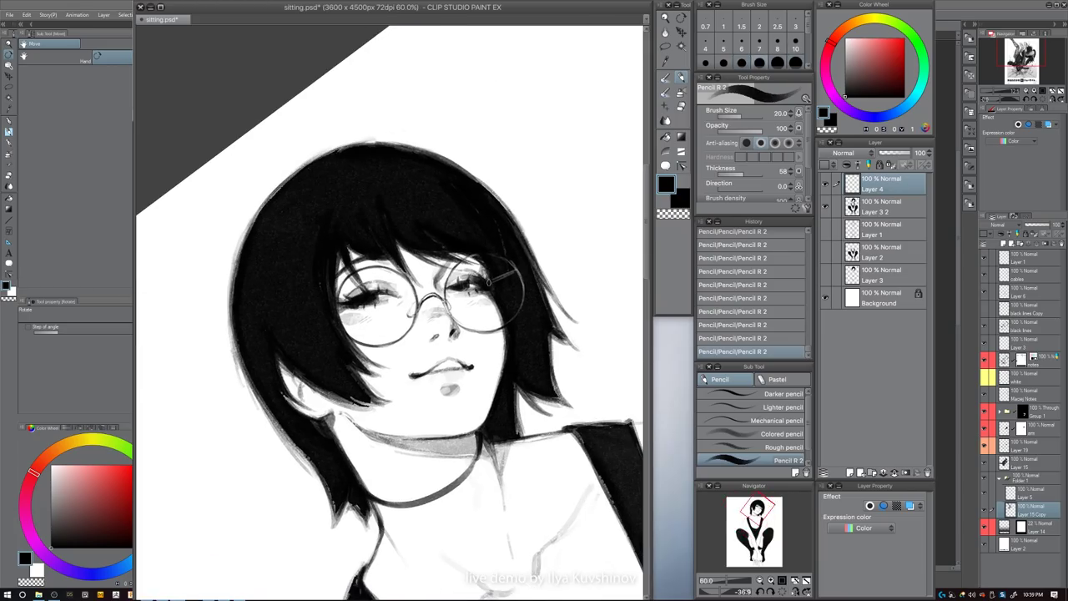
key("bracketright")
left_click_drag(502, 249, 508, 224)
left_click_drag(471, 258, 531, 256)
- Try a small black Pencil R 2 mark at the upper lip with a reduced brush size
key("bracketleft")
key("bracketleft")
key("bracketleft")
left_click_drag(463, 266, 503, 266)
key("bracketleft")
mouse_move(374, 400)
left_mouse_down()
mouse_move(406, 382)
mouse_move(374, 401)
left_mouse_up()
key("ctrl+z")
- Hide and show Layer 4 to compare the face with and without the glasses
key("bracketleft")
key("c")
left_click(825, 184)
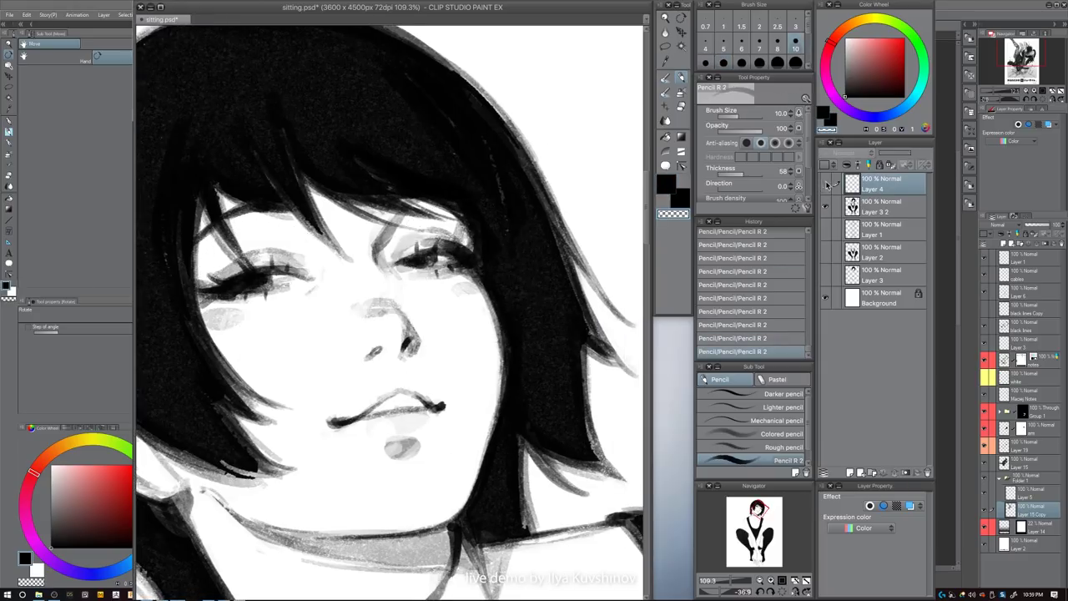
left_click(825, 184)
- Reset the canvas rotation to 0 and flip the canvas view horizontally, framing the head
left_click_drag(565, 302, 522, 314)
scroll(521, 316, "down", 3)
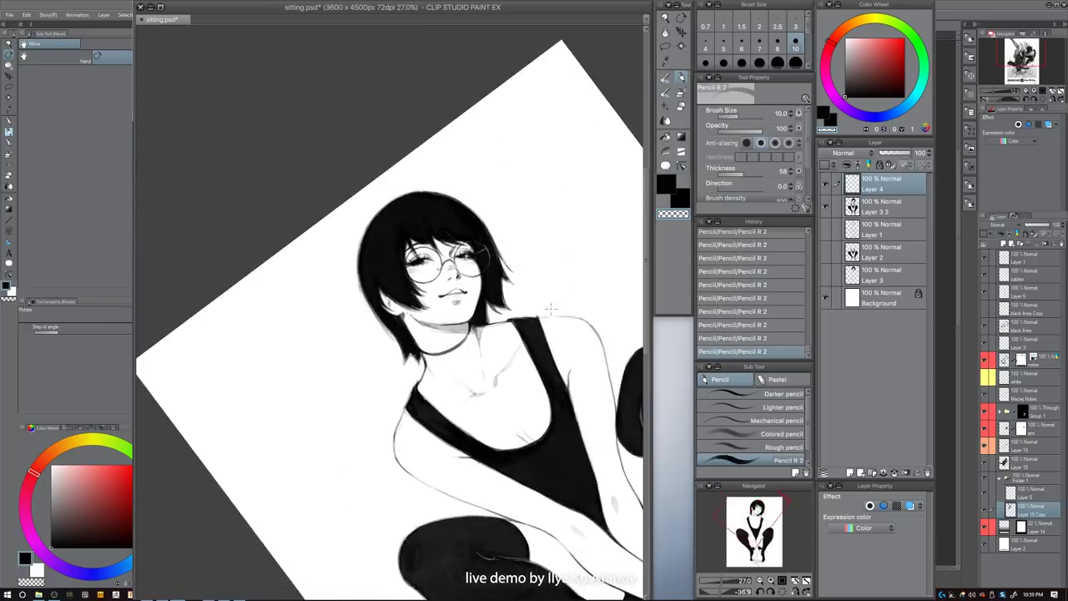
key("r")
left_click_drag(551, 308, 538, 244)
double_click(587, 407)
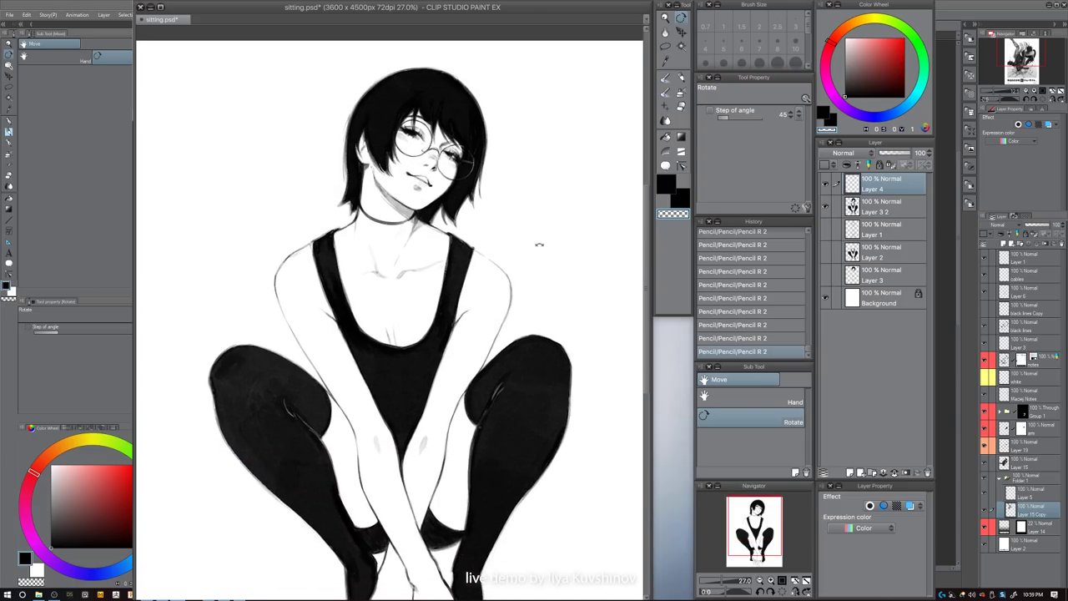
left_click(794, 591)
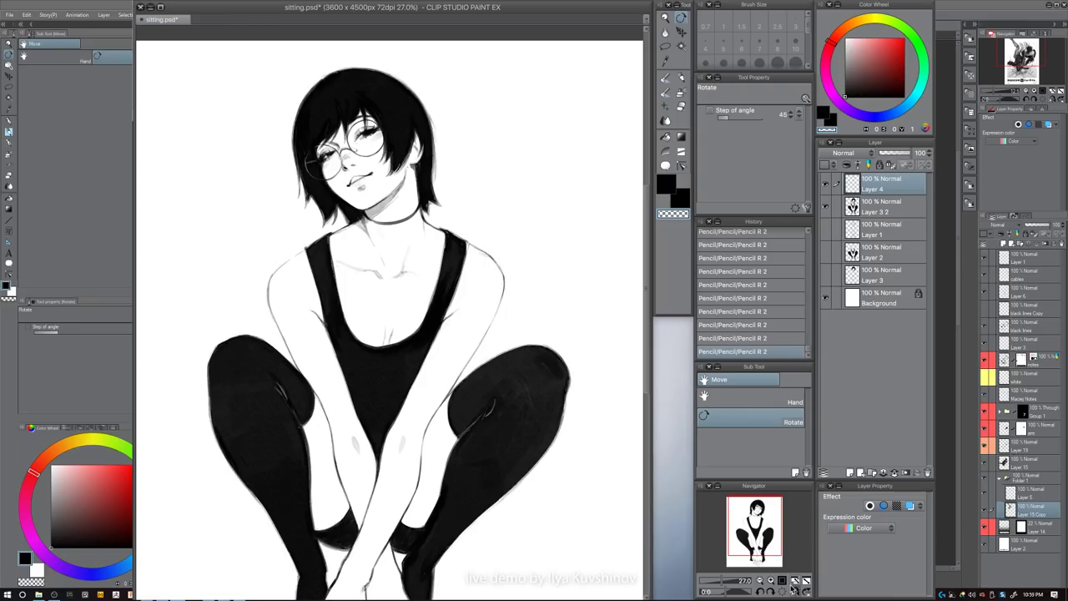
left_click_drag(358, 115, 421, 118)
- Clean up the first lens's rim beside the cheek hair with transparent Pencil R 2 at sizes 12 to 25
key("c")
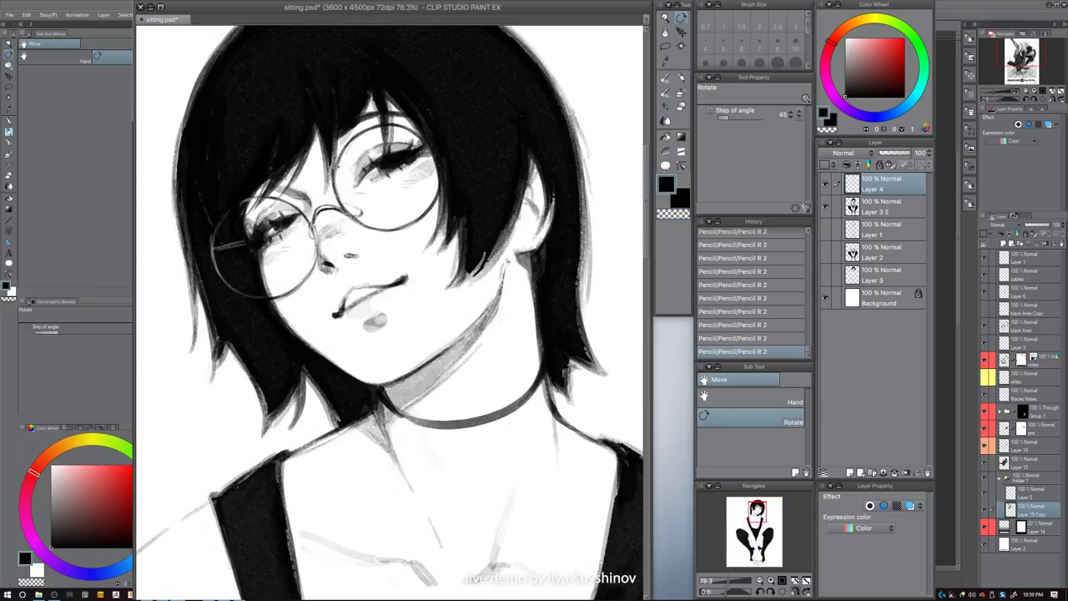
key("p")
key("c")
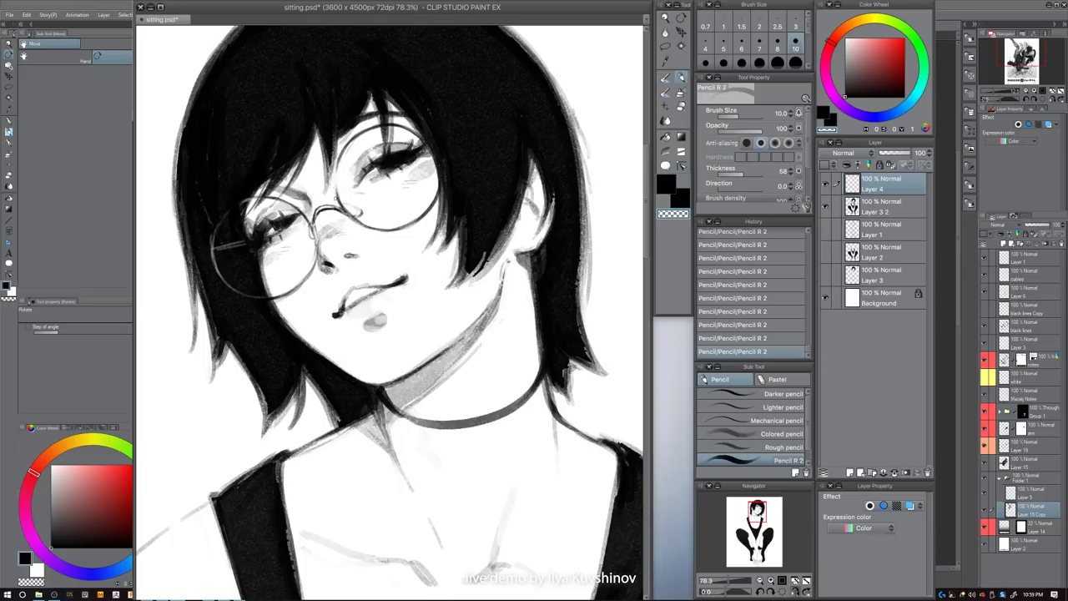
key("c")
key("bracketleft")
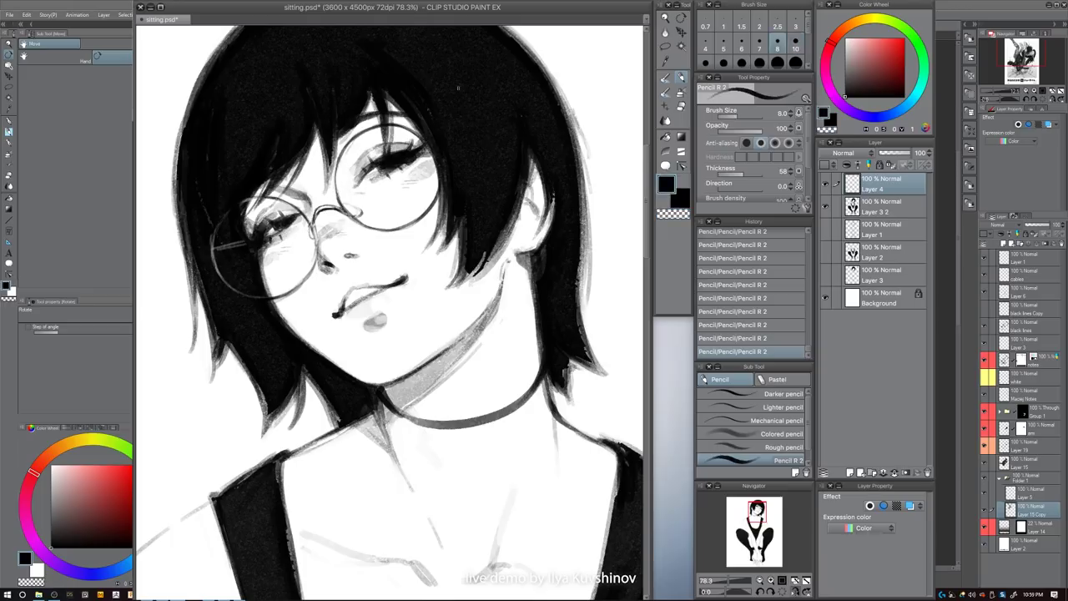
key("c")
key("bracketright")
key("bracketright")
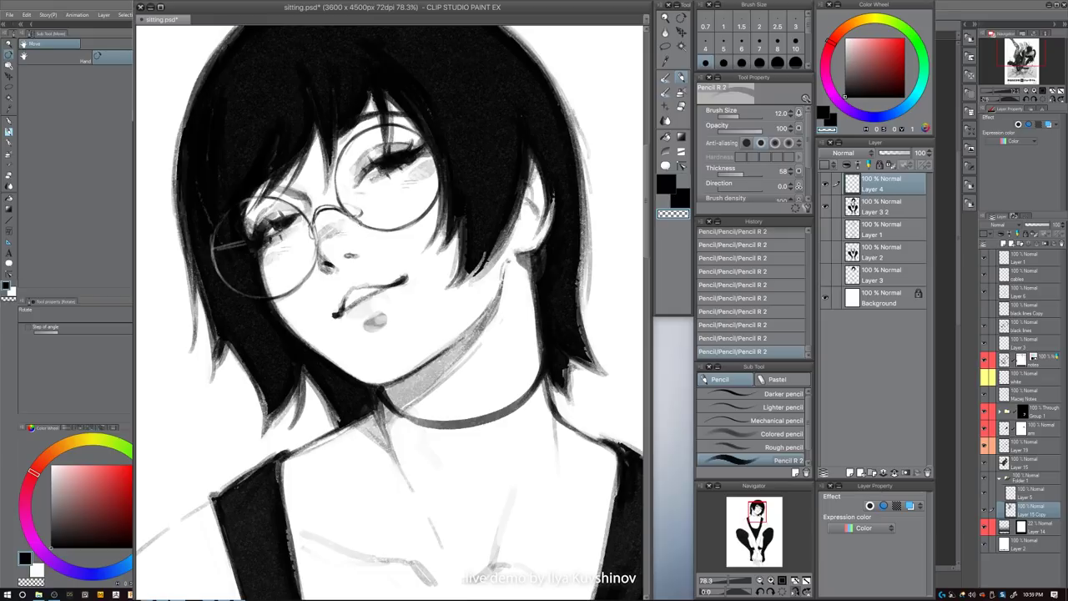
key("bracketright")
key("bracketright")
key("bracketright")
key("bracketright")
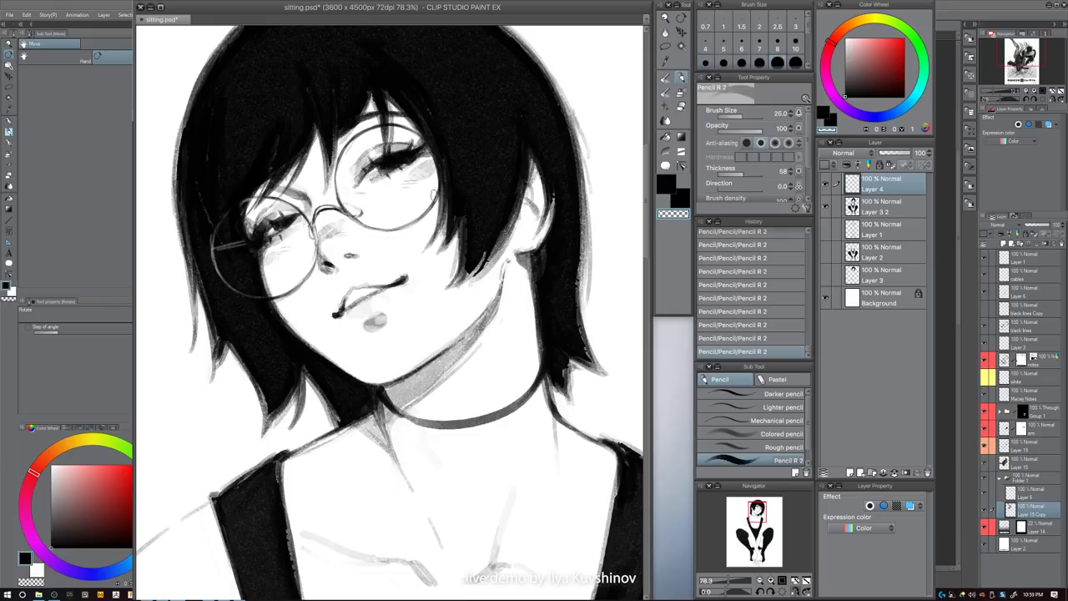
- Try redrawing the first lens's lower outer rim beside the hair with black Pencil R 2 at sizes 15 and 12
key("c")
key("bracketleft")
key("bracketleft")
key("bracketleft")
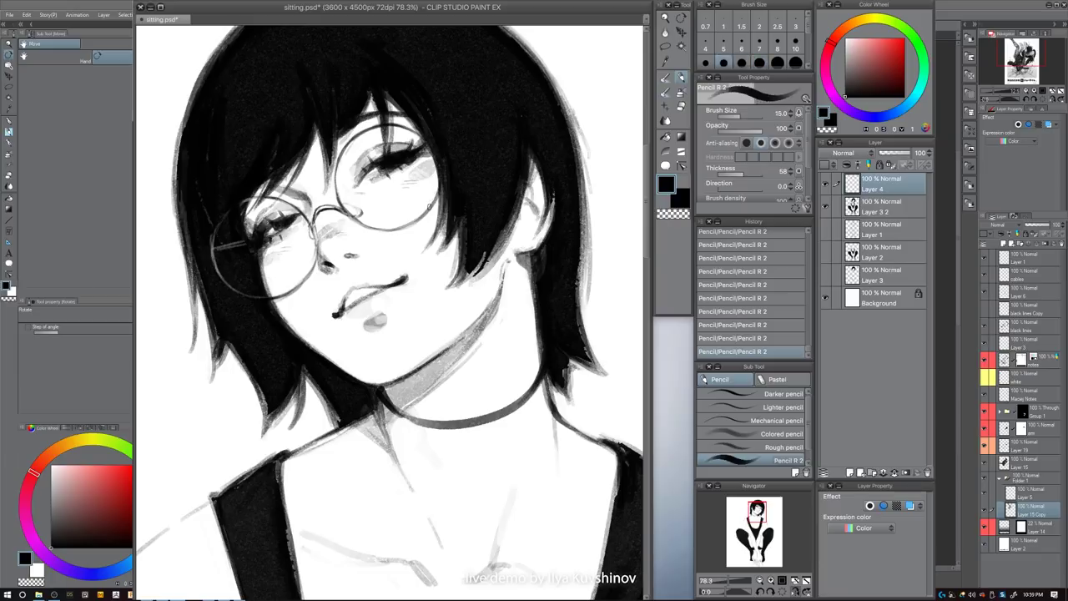
key("bracketleft")
left_click_drag(425, 214, 438, 189)
key("ctrl+z")
key("bracketleft")
key("ctrl+z")
key("bracketright")
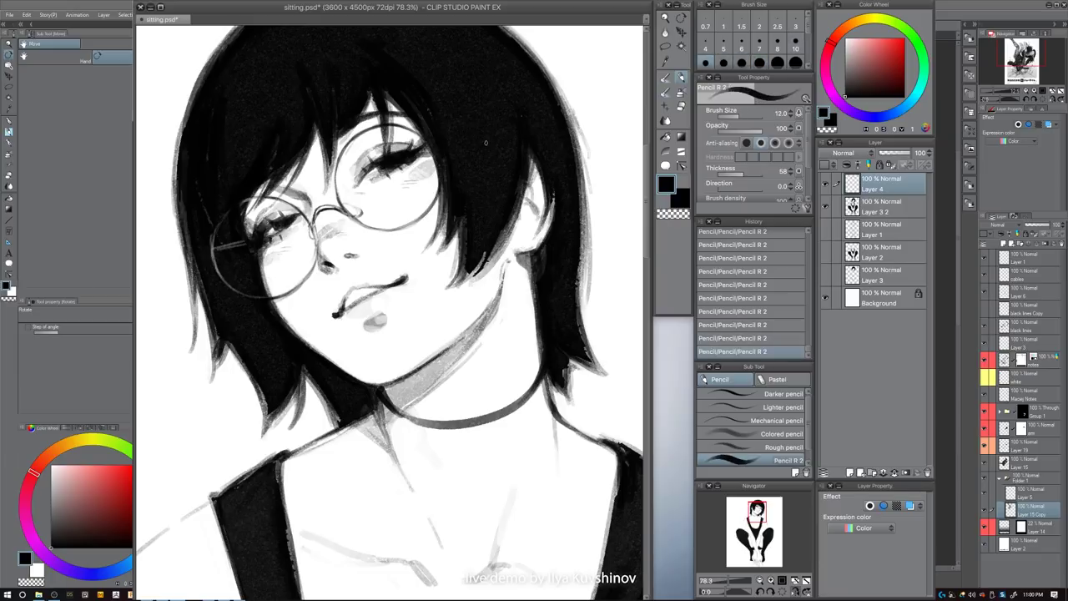
- Thin the second lens's upper rim toward the bridge with transparent Pencil R 2, ending at size 15
key("bracketright")
key("bracketright")
key("c")
left_click_drag(266, 195, 303, 219)
key("c")
key("bracketleft")
key("ctrl+z")
key("bracketright")
key("c")
key("bracketleft")
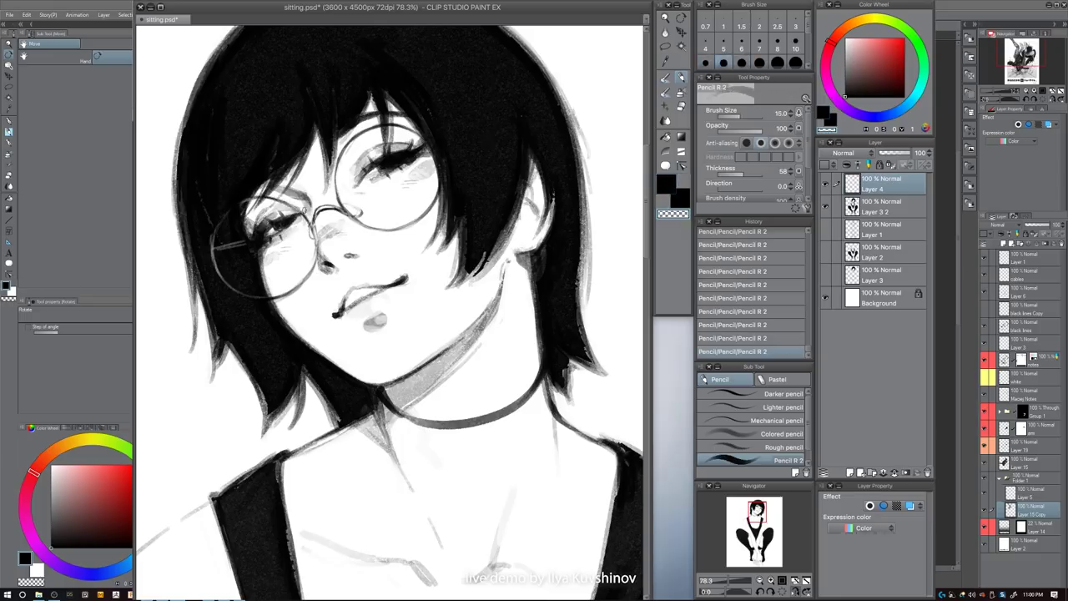
- Redraw the second lens's inner rim below the bridge with black Pencil R 2 at sizes 10 and 12
key("c")
key("bracketleft")
key("bracketleft")
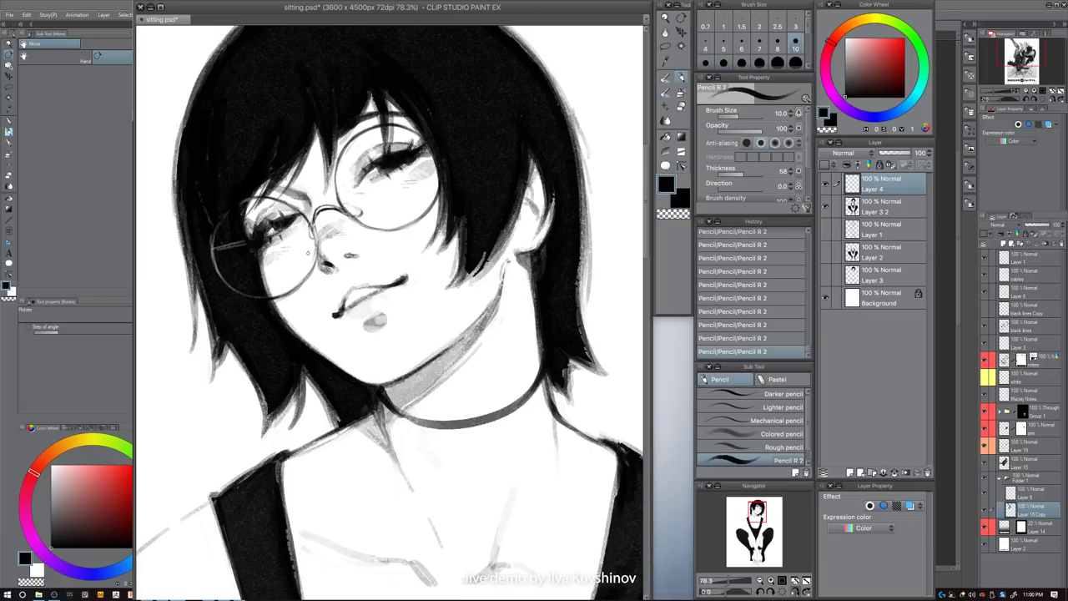
key("bracketright")
key("bracketright")
key("bracketright")
key("ctrl+z")
key("bracketleft")
key("bracketleft")
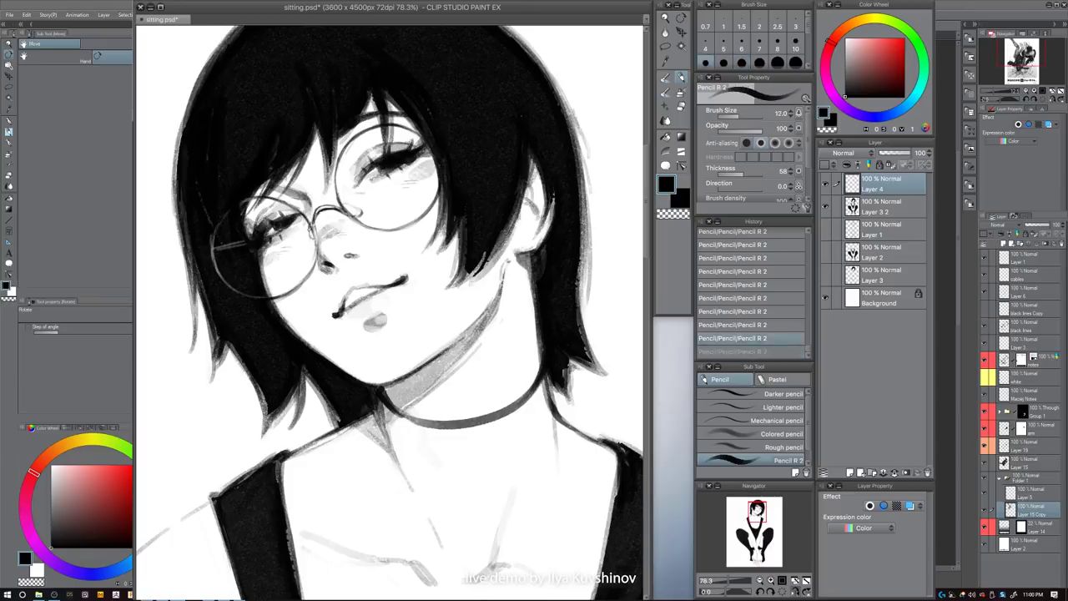
left_click_drag(309, 224, 315, 250)
key("bracketleft")
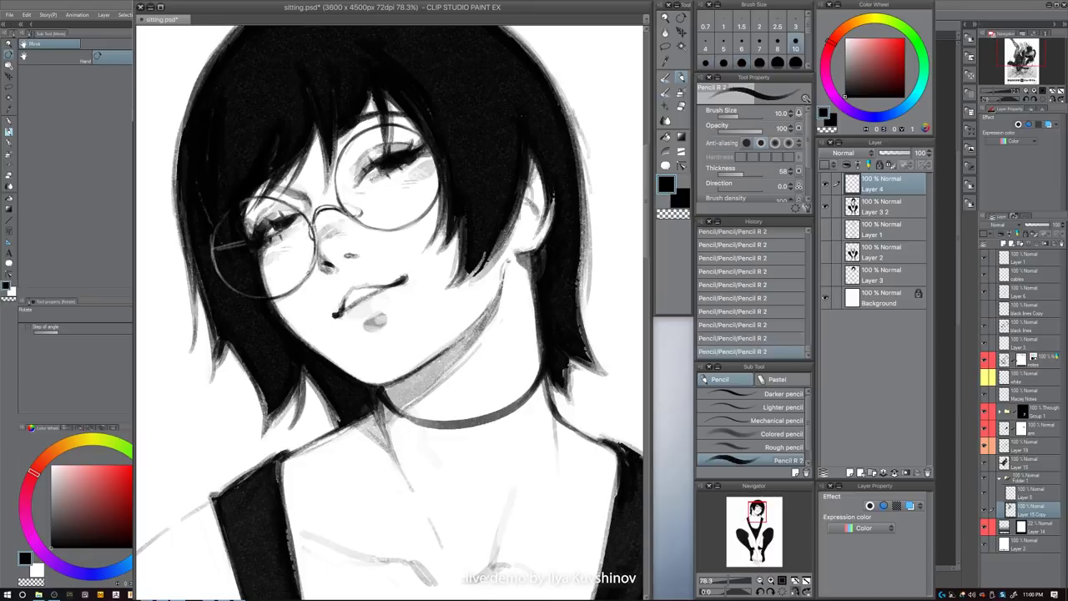
- Refine the second lens's lower inner rim with Pencil R 2, alternating transparent and black at sizes 12 to 17
key("c")
key("bracketright")
key("c")
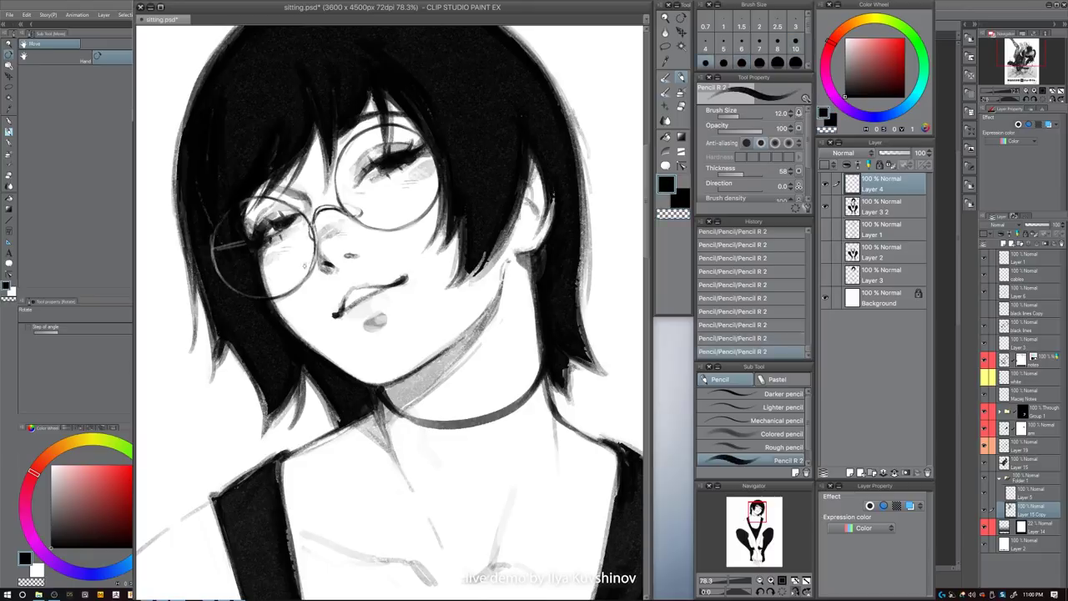
key("bracketright")
key("bracketright")
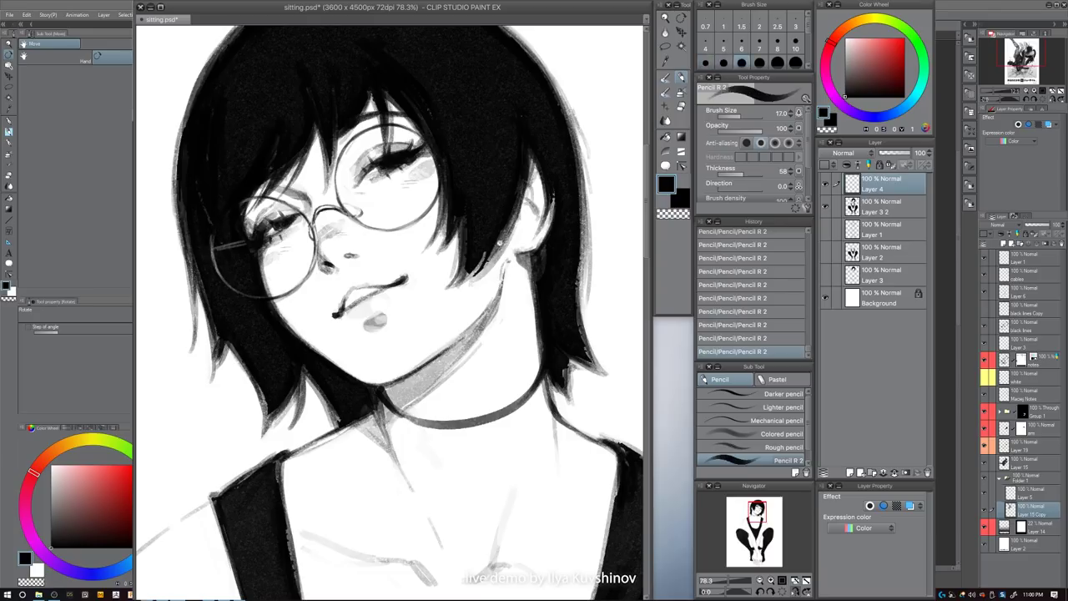
scroll(499, 242, "down", 5)
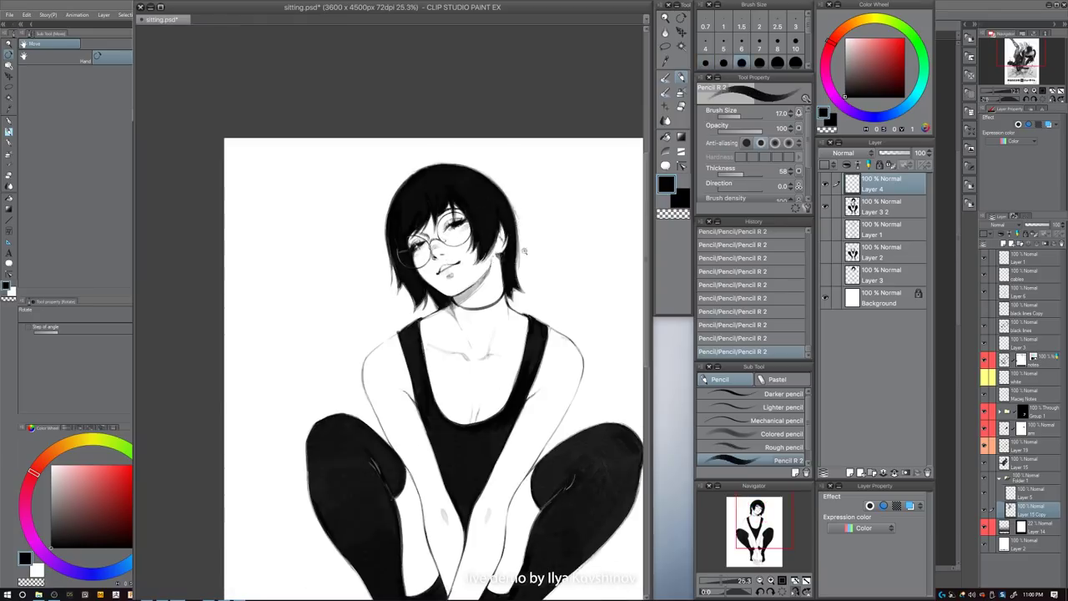
scroll(449, 261, "up", 5)
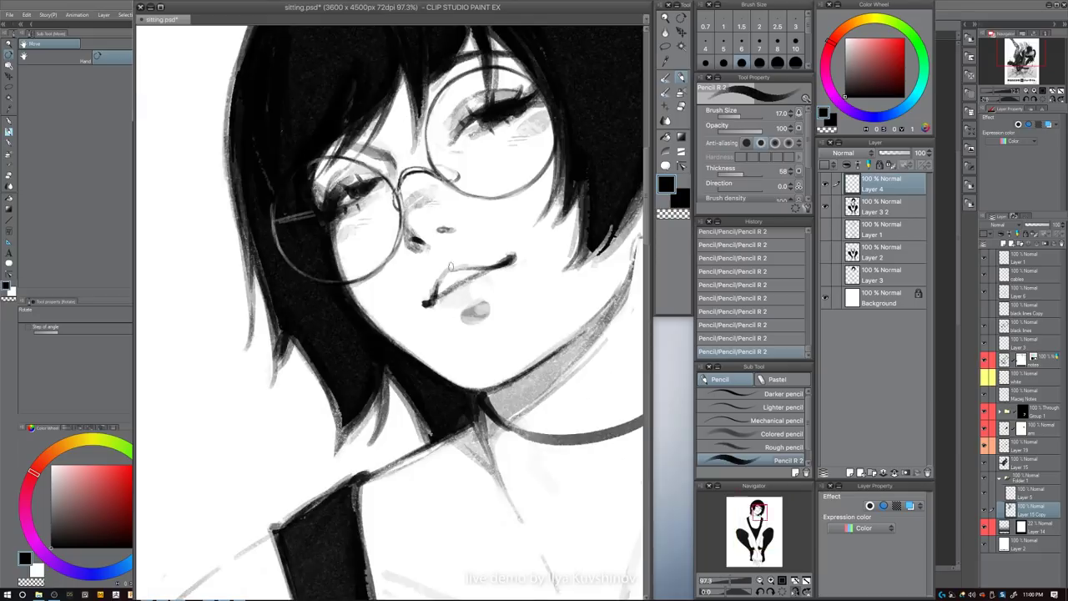
- Clean up the skin just below the mouth's raised corner on Layer 3 2 with transparent Pencil R 2 at size 12
left_click(826, 206)
left_click(826, 206)
left_click(876, 206)
key("bracketright")
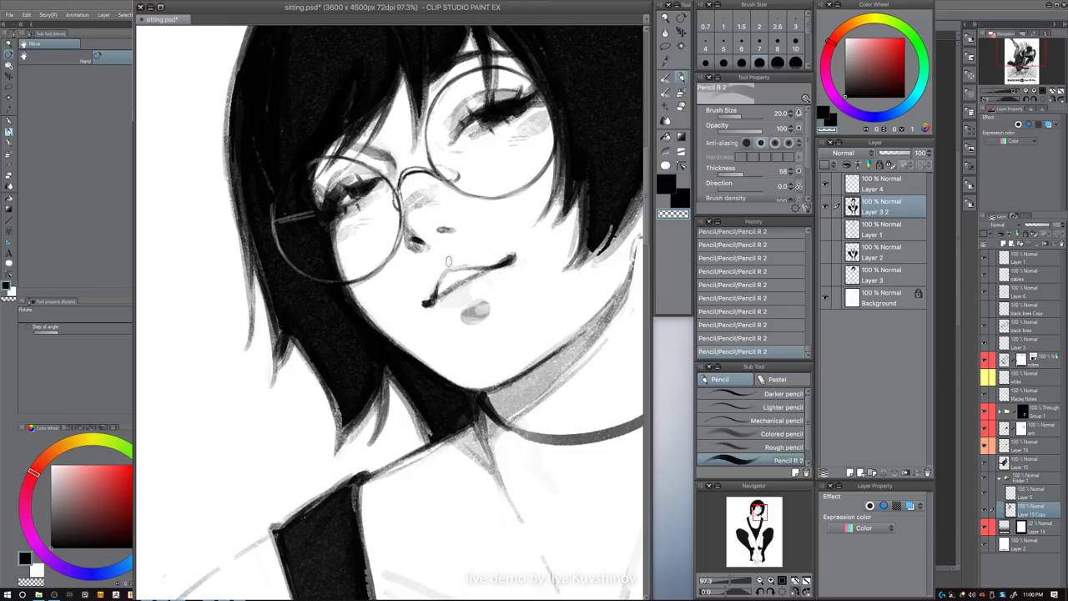
key("bracketleft")
key("bracketleft")
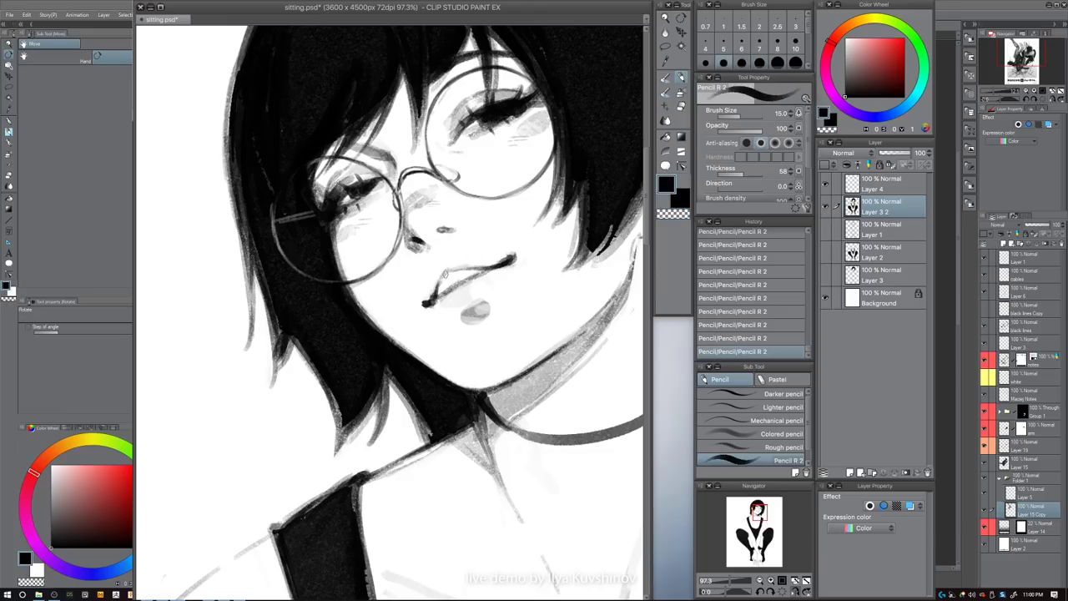
scroll(540, 279, "down", 5)
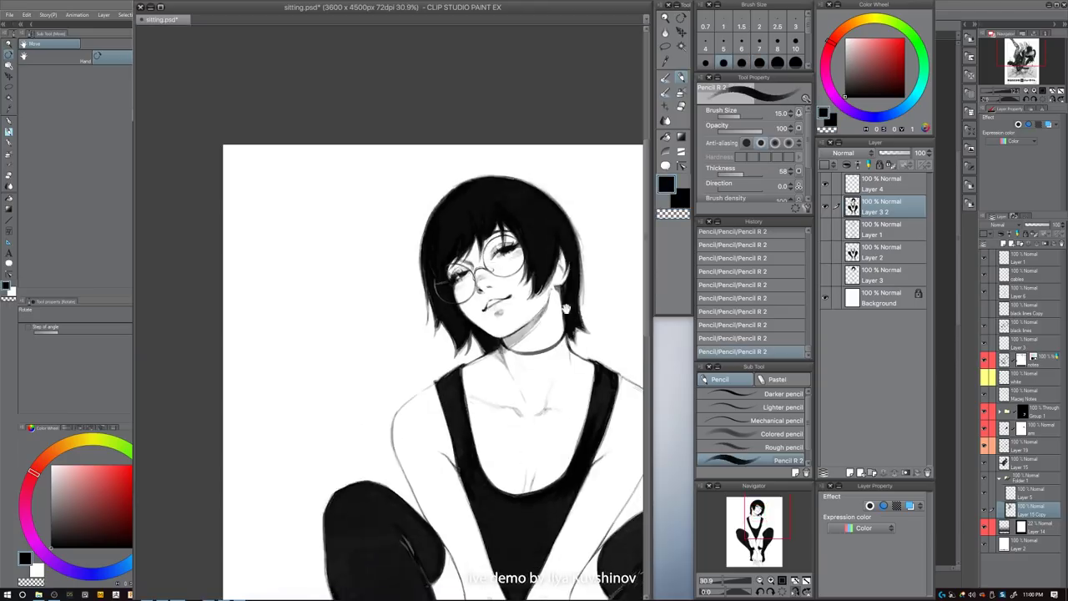
scroll(446, 288, "up", 5)
key("bracketleft")
key("bracketleft")
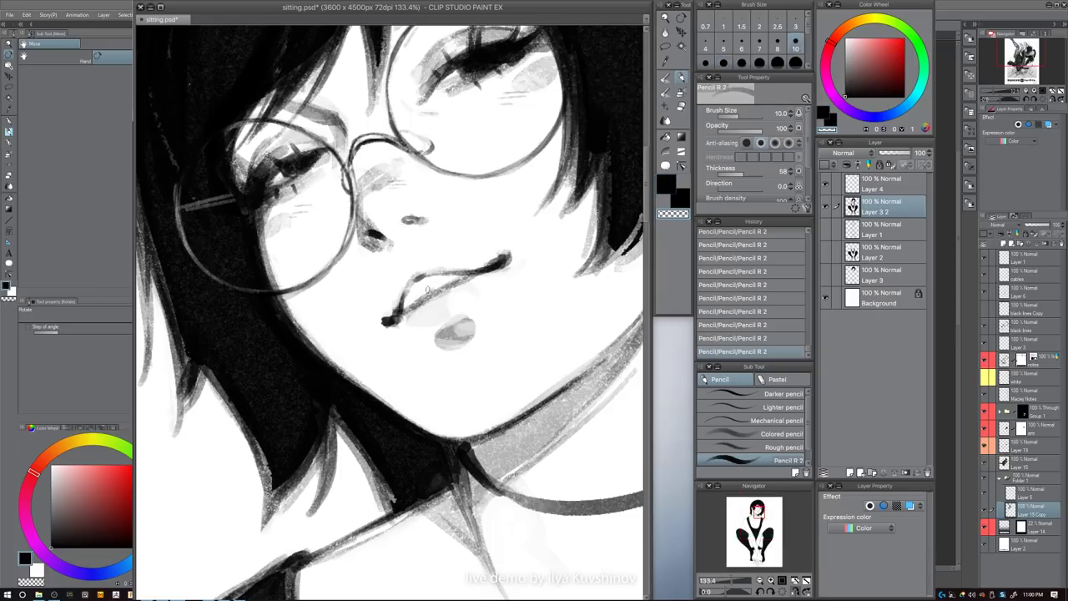
key("bracketright")
left_click_drag(515, 293, 490, 289)
- Clean up the chin area below the lower lip with transparent Pencil R 2 at size 12
scroll(602, 288, "down", 6)
scroll(479, 307, "up", 5)
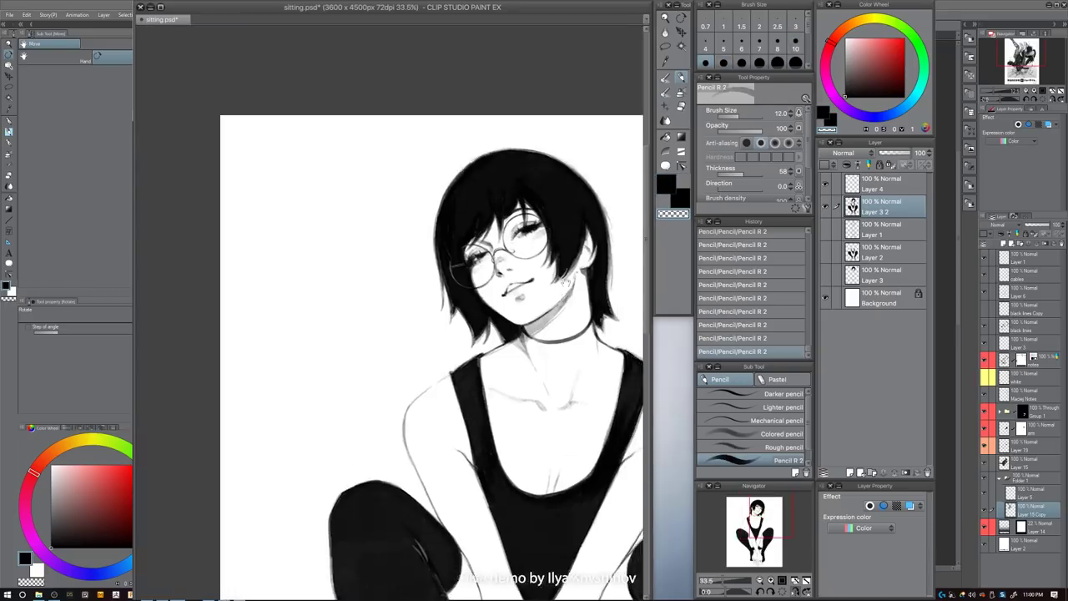
key("bracketright")
key("bracketleft")
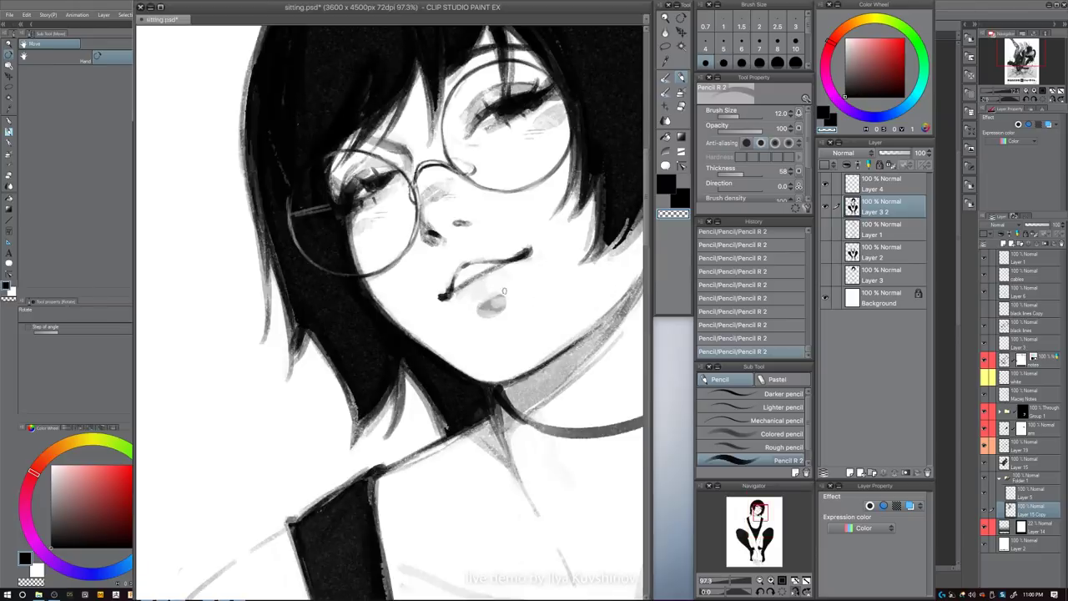
left_click_drag(492, 329, 486, 369)
scroll(444, 370, "down", 8)
scroll(406, 351, "up", 5)
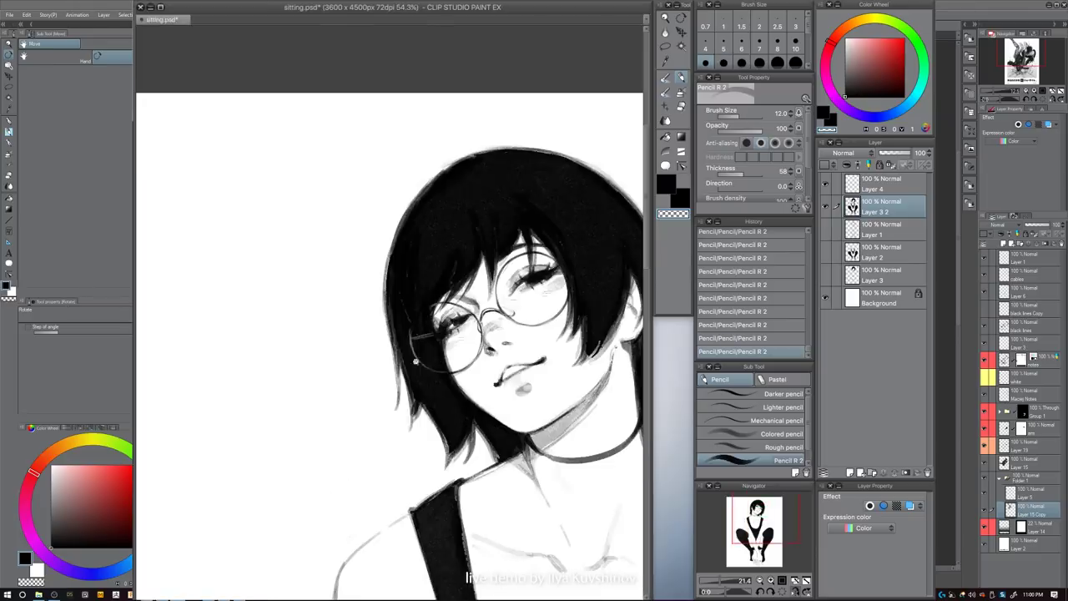
- Redraw the hair's outer edge beside the first lens with black Pencil R 2 at size 12
key("bracketright")
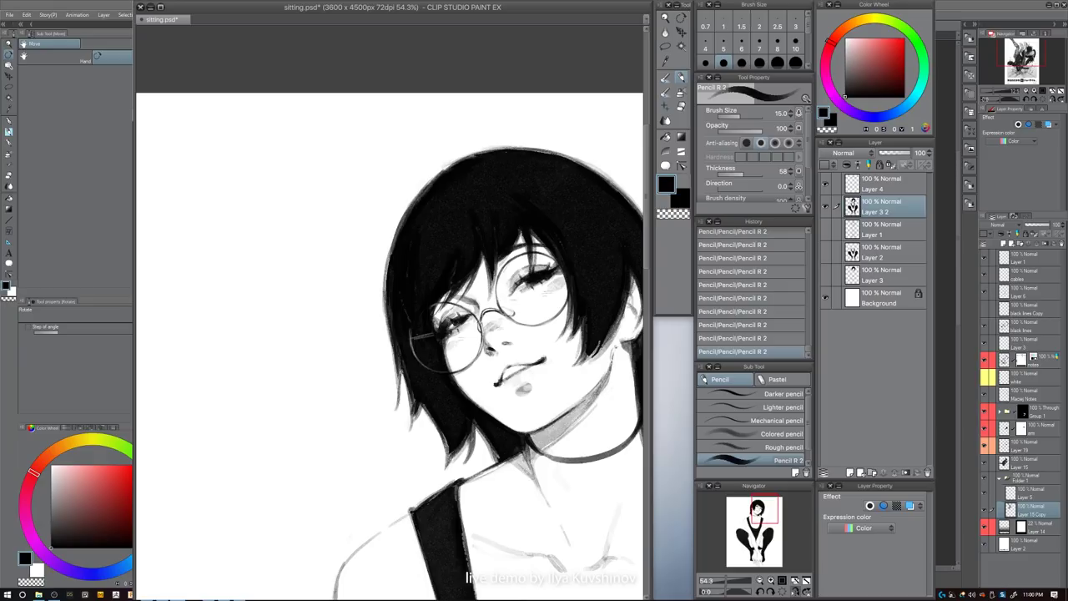
left_click_drag(408, 392, 404, 400)
key("ctrl+z")
key("bracketleft")
left_click_drag(403, 362, 404, 407)
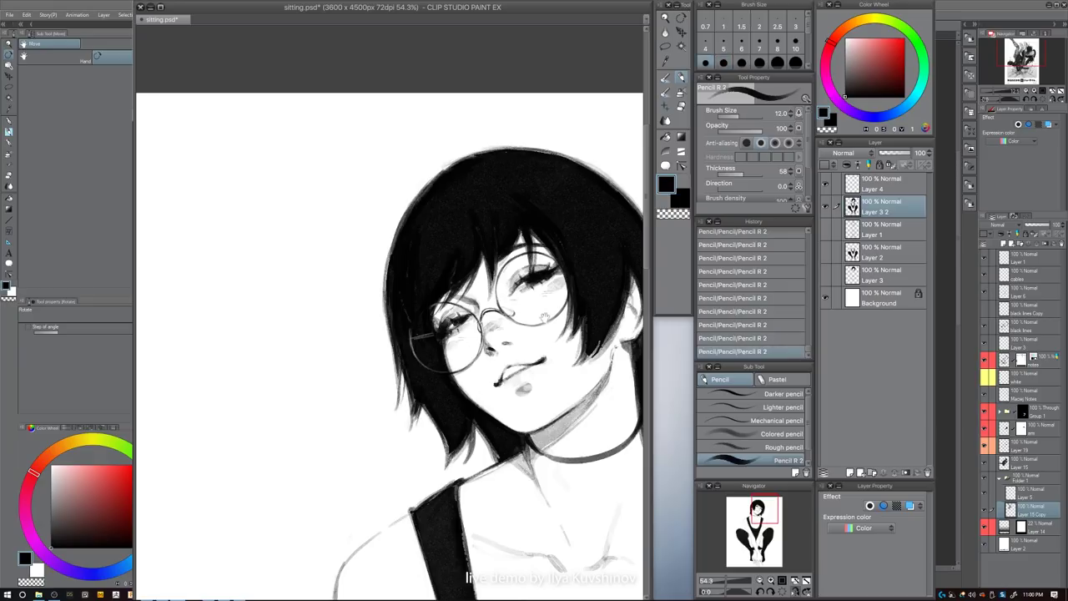
left_click_drag(544, 317, 384, 322)
- Fill and smooth the hair's outer contour on the ear side with black Pencil R 2 at sizes 15 to 20
key("bracketright")
key("bracketright")
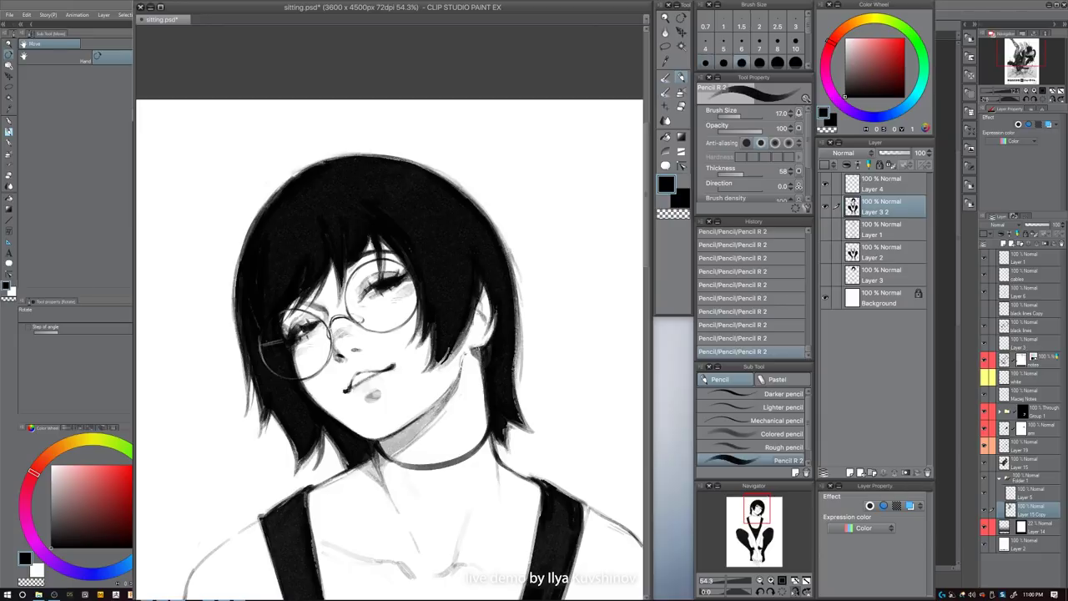
left_click_drag(480, 350, 489, 431)
key("bracketright")
left_click_drag(512, 287, 518, 367)
key("bracketleft")
left_click_drag(517, 299, 518, 377)
key("bracketleft")
mouse_move(502, 246)
left_mouse_down()
mouse_move(521, 280)
mouse_move(486, 214)
left_mouse_up()
key("c")
key("c")
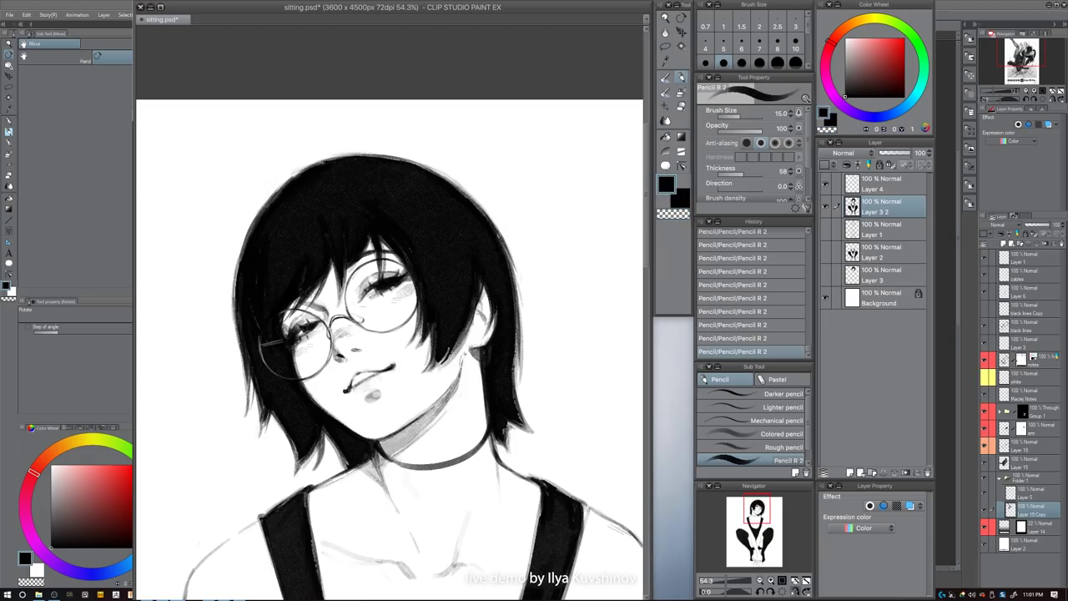
- Darken the fringe strands over the forehead between the lenses with black Pencil R 2 at sizes 12 and 15
left_click_drag(406, 231, 407, 215)
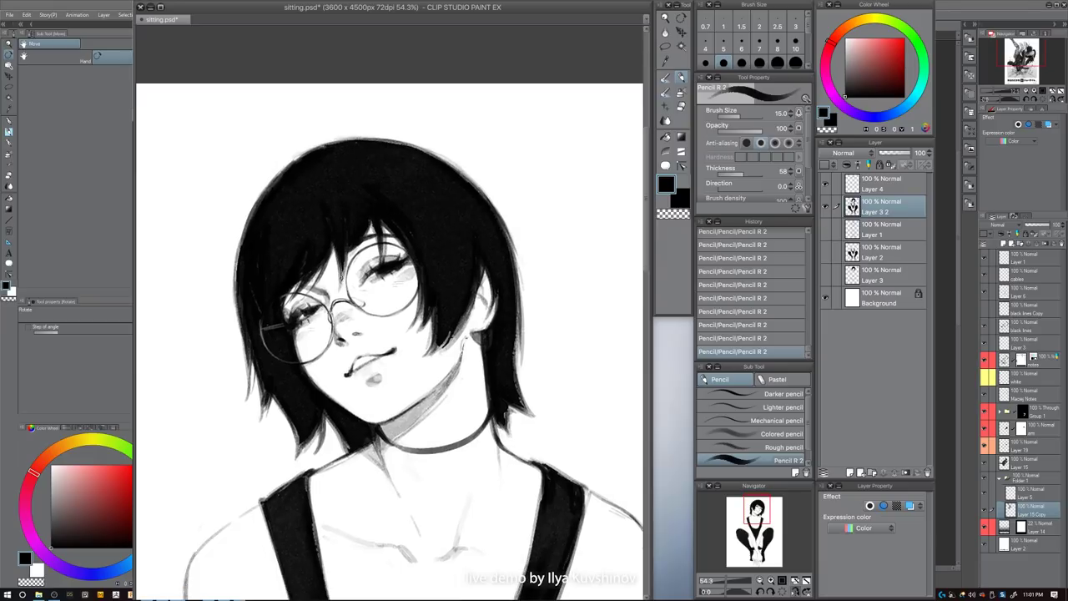
key("ctrl+z")
key("bracketleft")
key("ctrl+y")
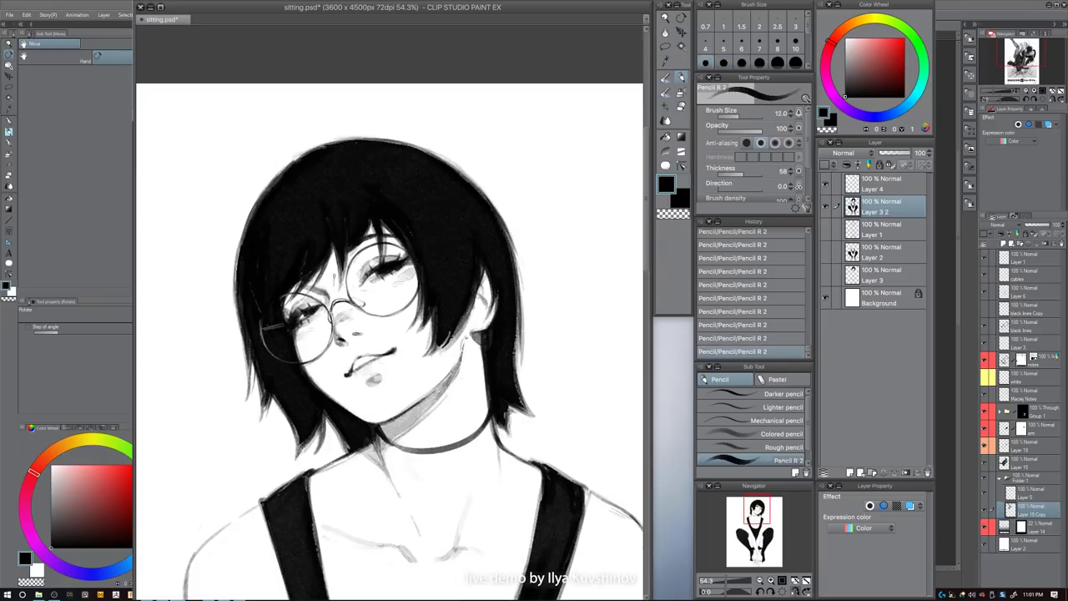
left_click_drag(332, 244, 314, 288)
scroll(405, 220, "down", 4)
scroll(359, 241, "up", 8)
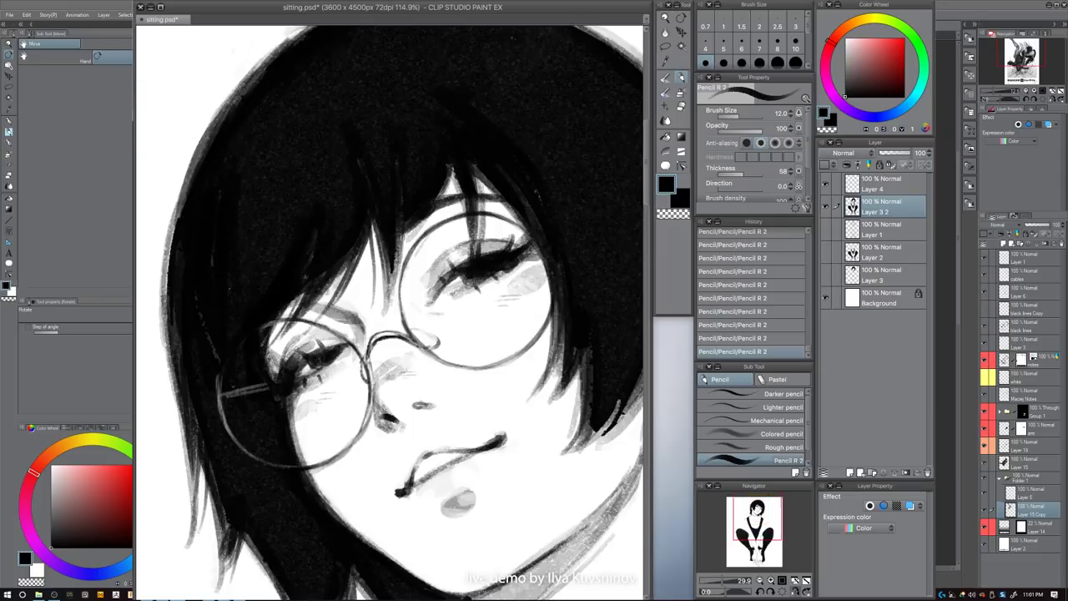
key("bracketright")
mouse_move(369, 215)
left_mouse_down()
mouse_move(376, 304)
mouse_move(376, 273)
left_mouse_up()
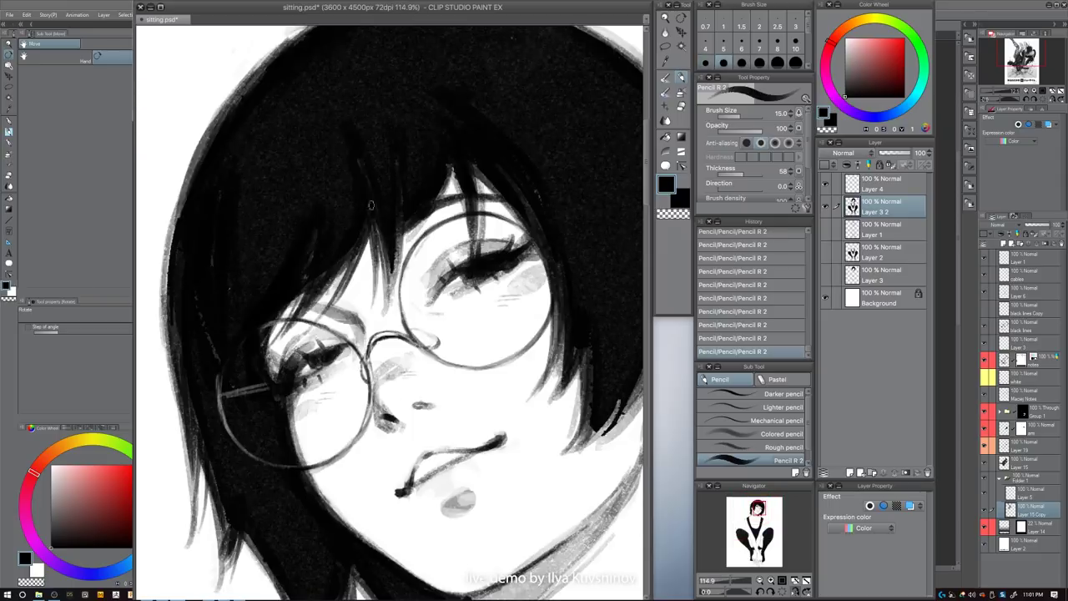
scroll(500, 177, "down", 6)
scroll(501, 171, "up", 6)
- Try retouching the strand and lashes at the second lens's upper part with black and transparent Pencil R 2
key("bracketleft")
left_click_drag(500, 177, 521, 135)
key("ctrl+z")
key("c")
key("bracketleft")
mouse_move(493, 179)
left_mouse_down()
mouse_move(481, 207)
mouse_move(502, 259)
left_mouse_up()
key("ctrl+z")
- Refine the eye and lashes behind the second lens with black Pencil R 2 at size 10
key("c")
key("bracketleft")
key("bracketright")
left_click_drag(492, 207, 519, 269)
mouse_move(535, 220)
left_mouse_down()
mouse_move(565, 268)
mouse_move(495, 182)
left_mouse_up()
key("c")
key("bracketleft")
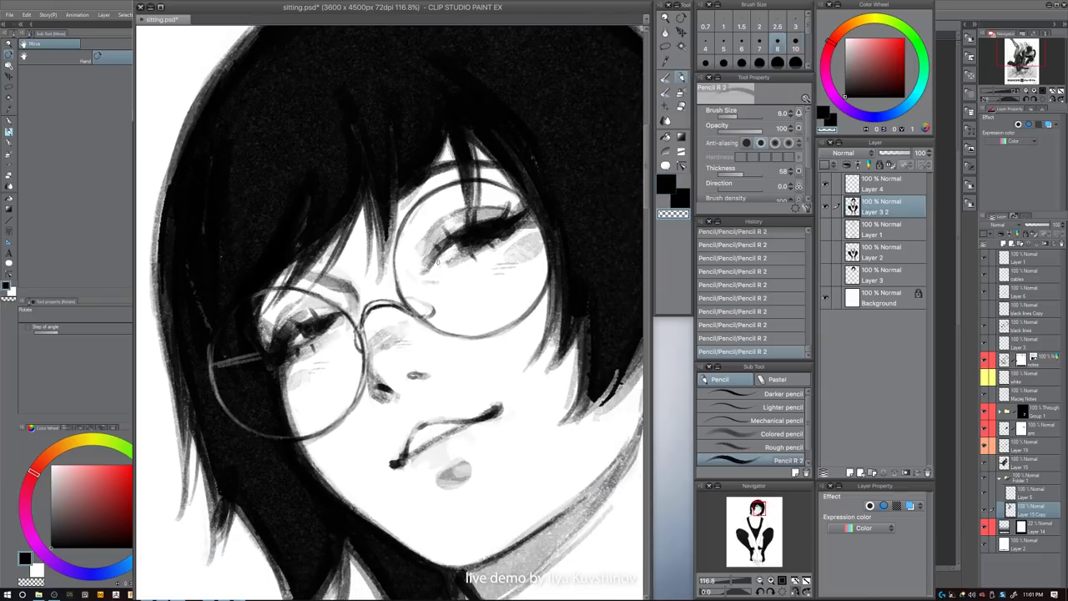
- Compare the face with and without the last three strokes by undoing and restoring them
scroll(549, 222, "down", 5)
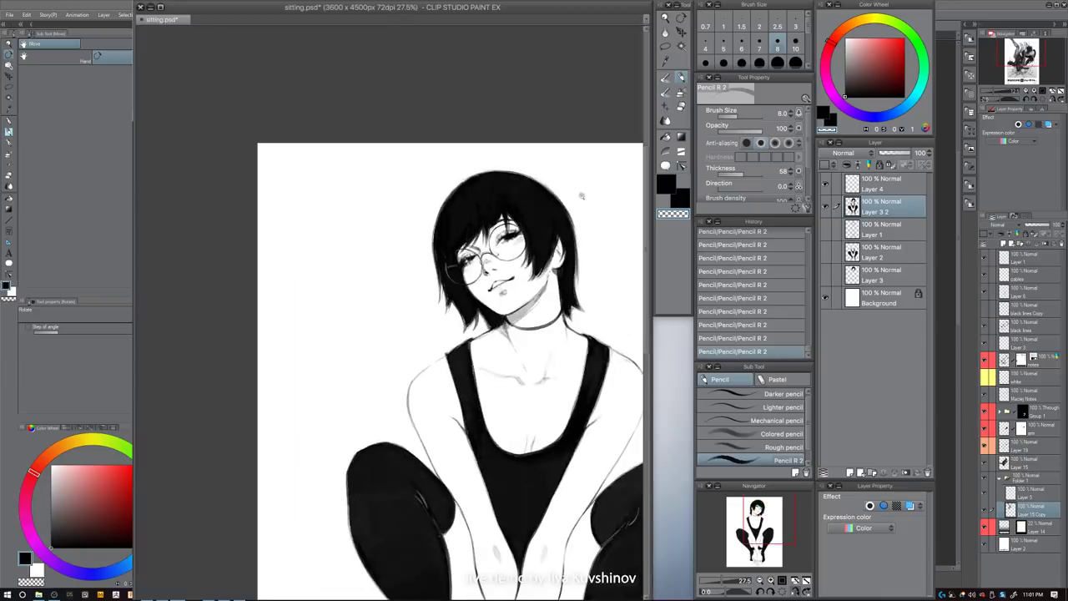
key("ctrl+z")
key("ctrl+z")
key("ctrl+z")
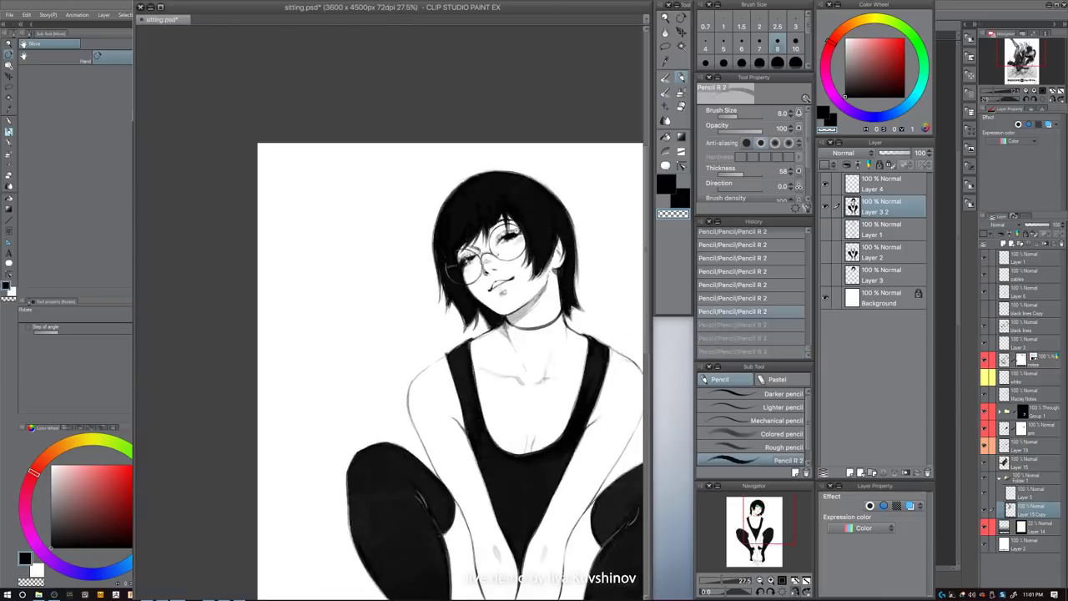
scroll(513, 246, "up", 5)
key("bracketright")
key("ctrl+y")
key("ctrl+y")
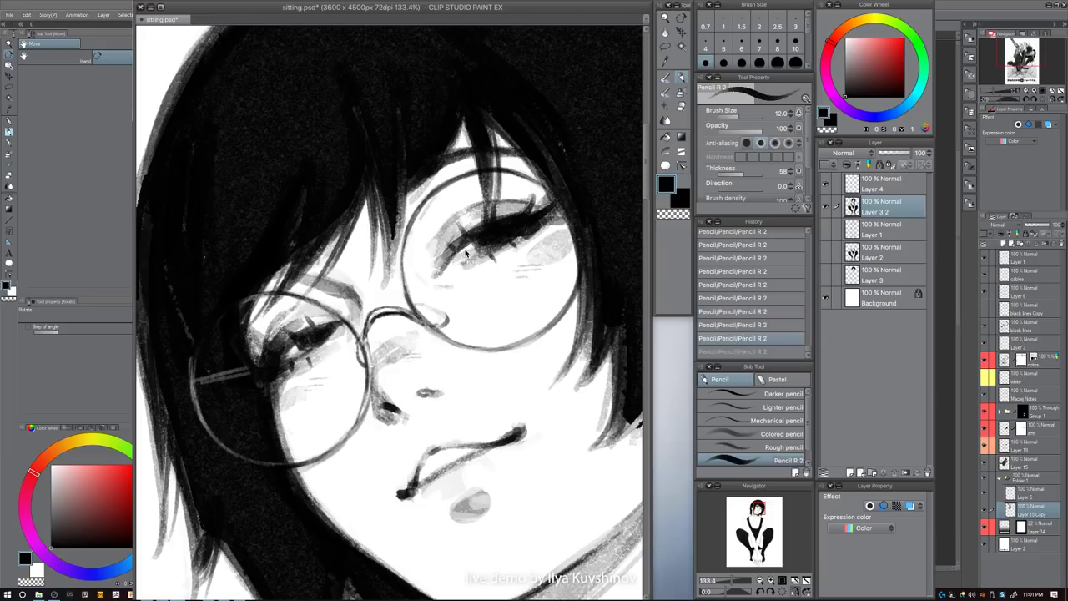
key("ctrl+y")
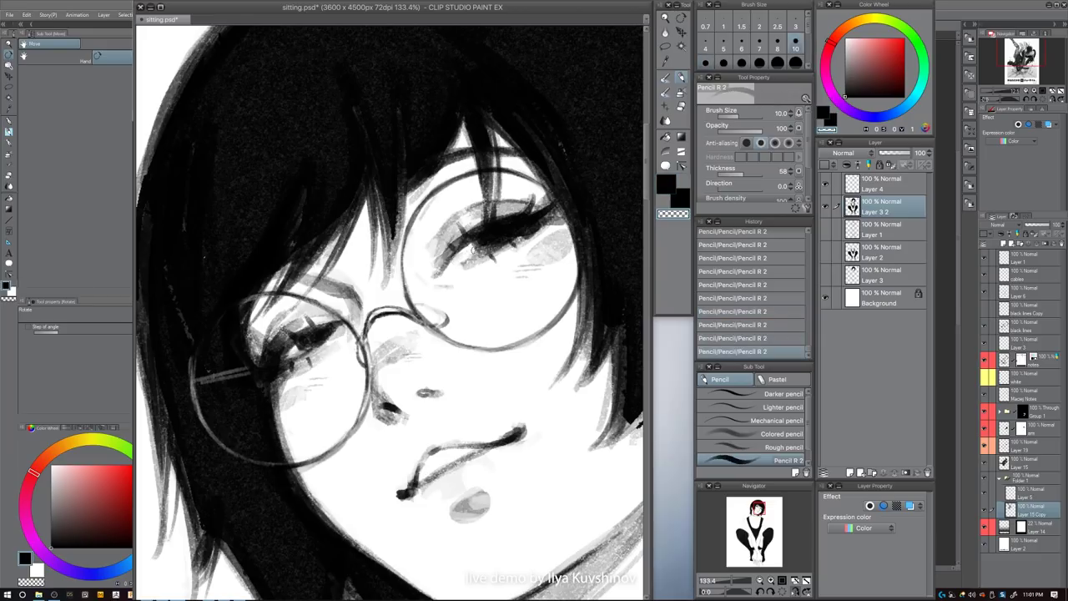
- Try cleaning up the cheek below the eye inside the second lens with transparent Pencil R 2 at size 10
left_click_drag(529, 272, 477, 262)
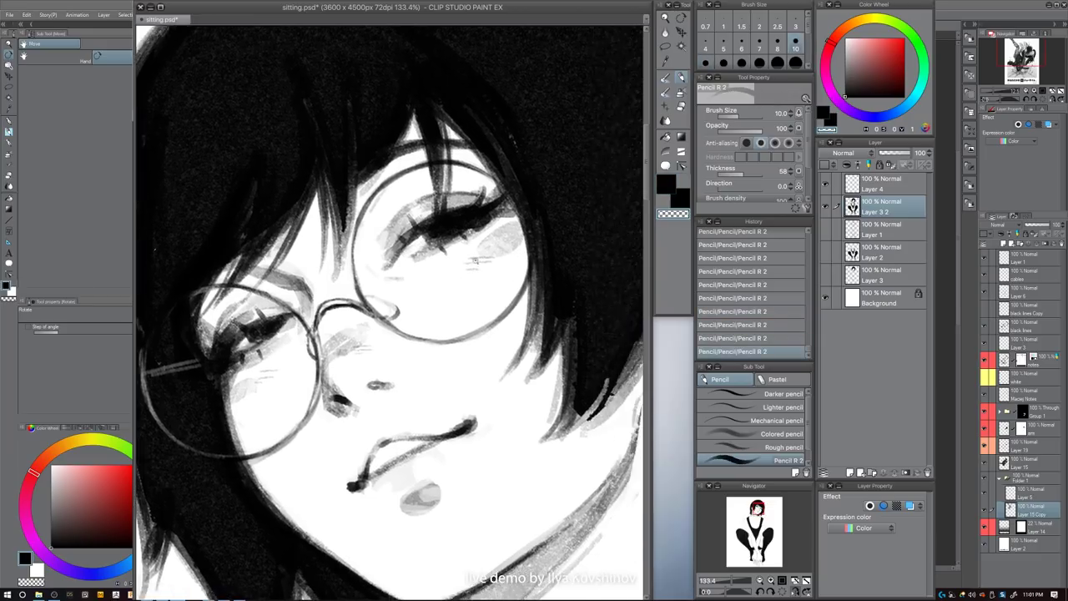
left_click_drag(504, 297, 419, 296)
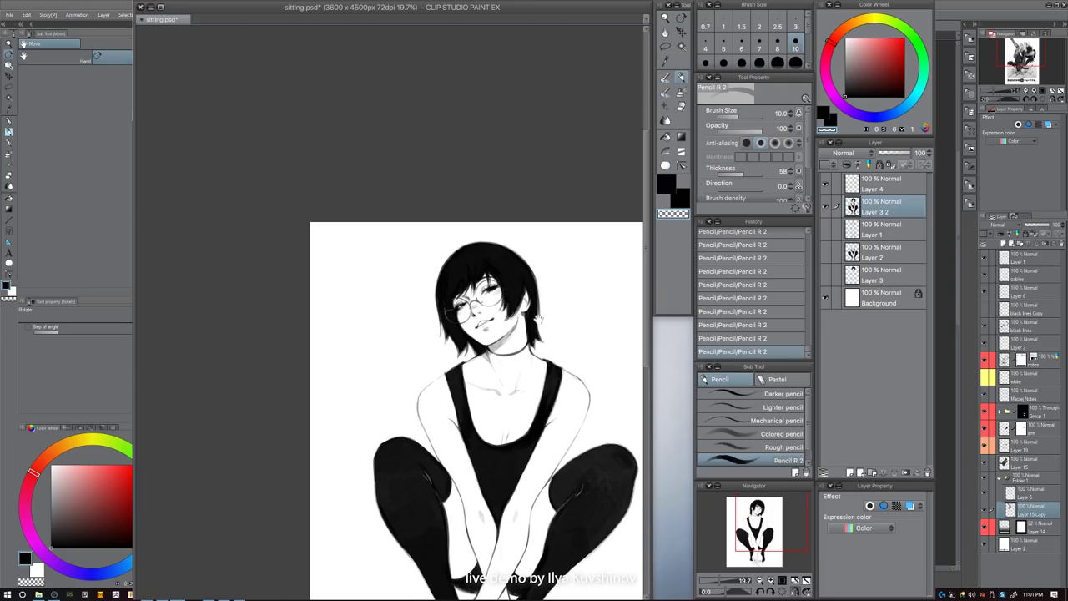
scroll(493, 309, "up", 4)
key("bracketright")
key("ctrl+z")
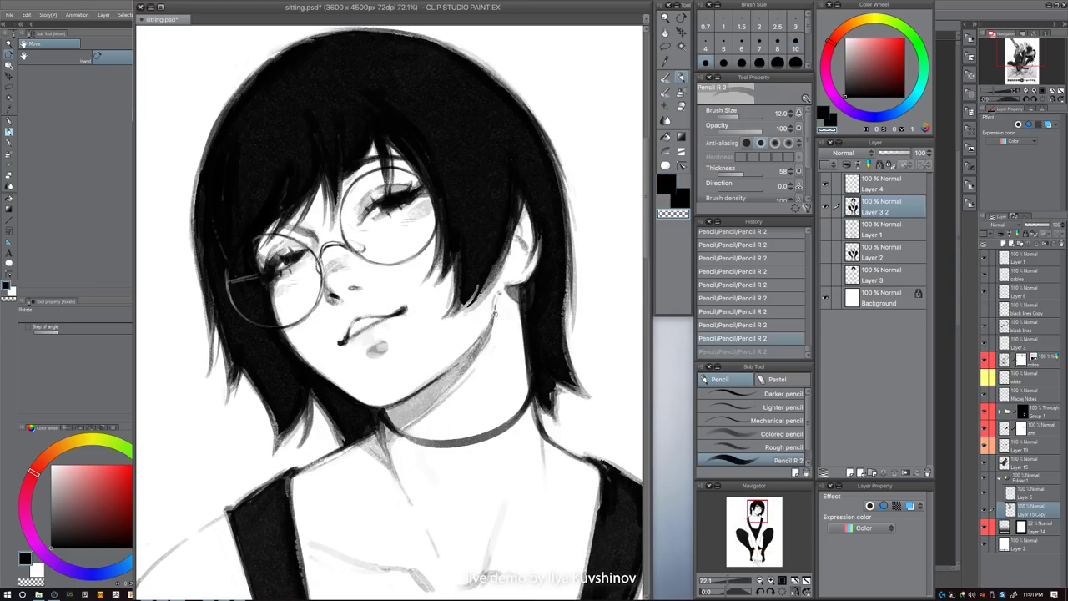
- Refine the jaw edge below the ear with Pencil R 2, alternating transparent and black at sizes 8 to 15
key("bracketleft")
left_click_drag(495, 314, 483, 351)
key("bracketright")
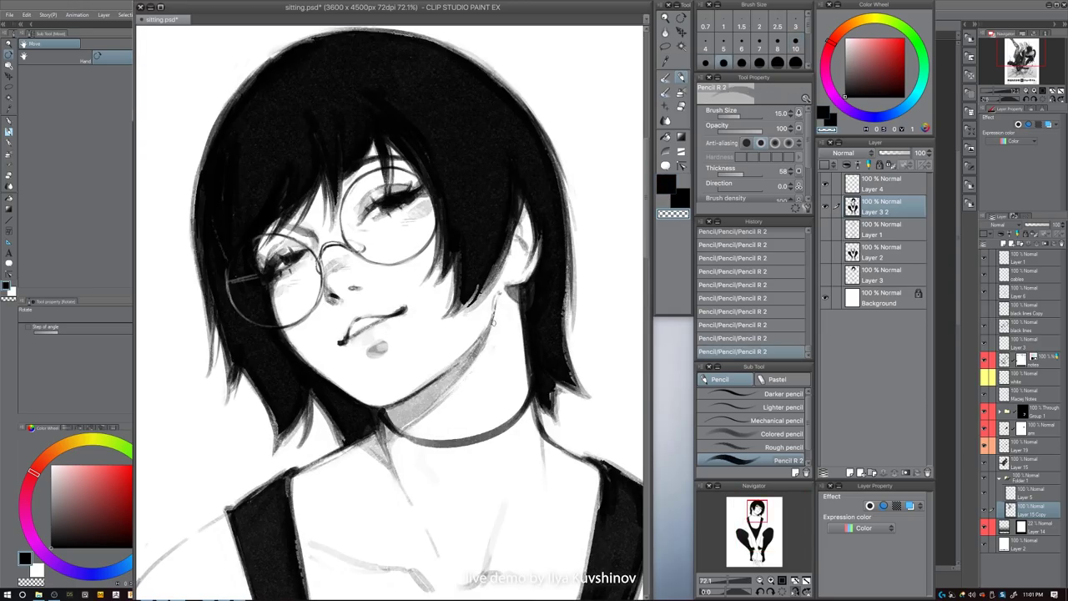
key("c")
key("bracketleft")
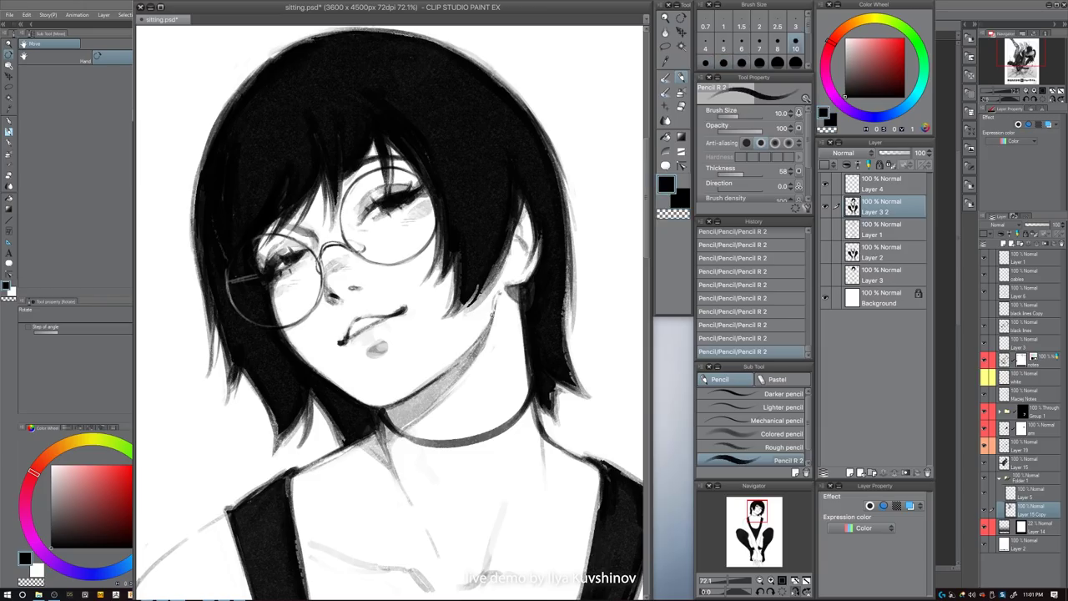
left_click_drag(539, 294, 501, 303)
key("c")
key("bracketleft")
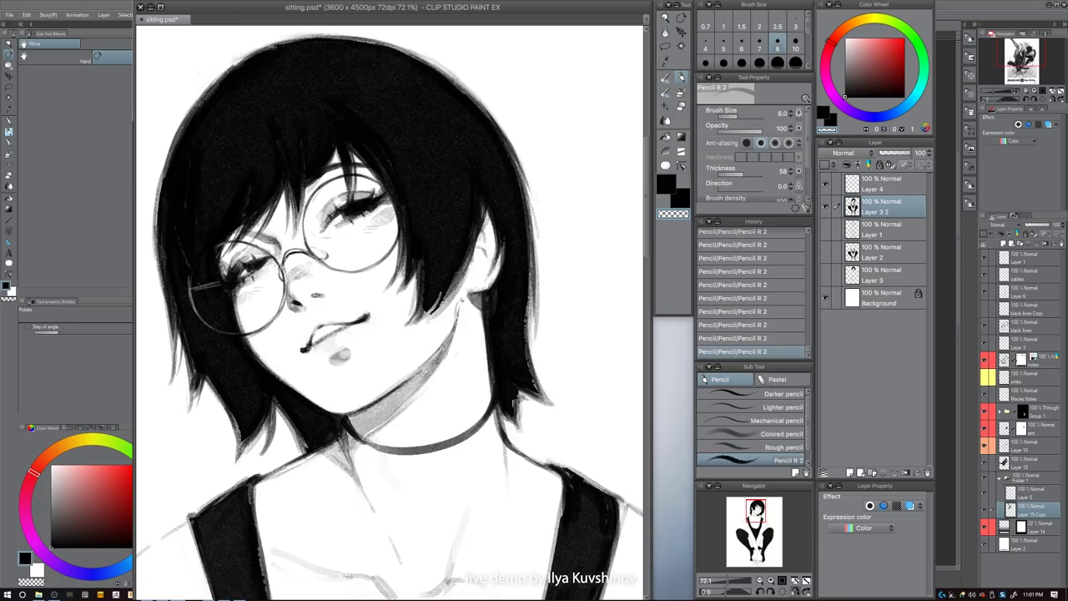
- Touch up the hair behind the ear down to its flicked tip with black Pencil R 2 at size 12
key("c")
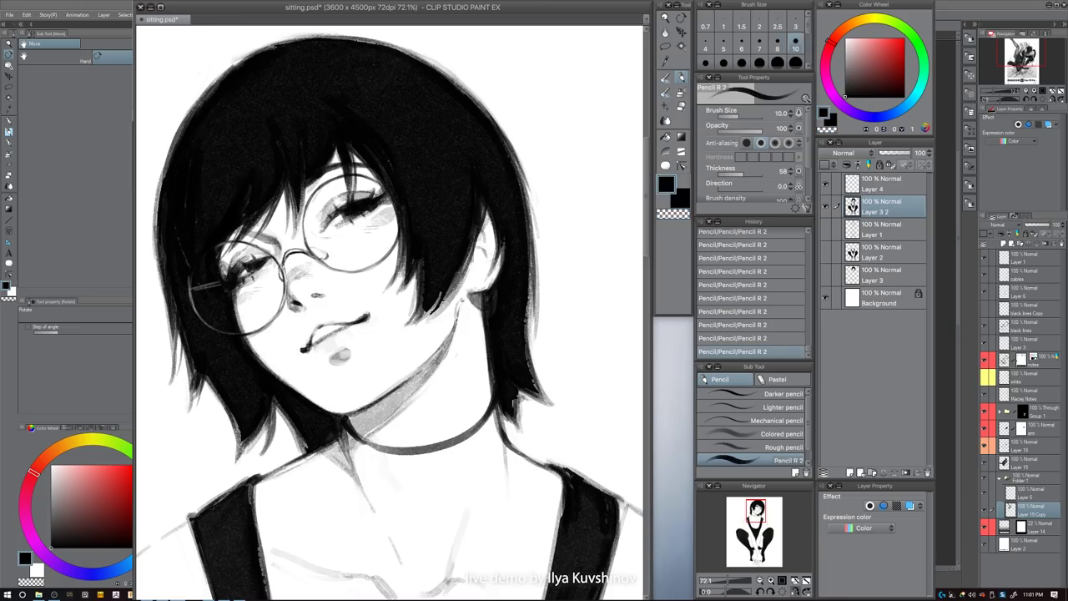
key("bracketright")
key("bracketright")
left_click_drag(516, 234, 469, 236)
left_click_drag(464, 278, 543, 394)
left_click_drag(534, 351, 468, 286)
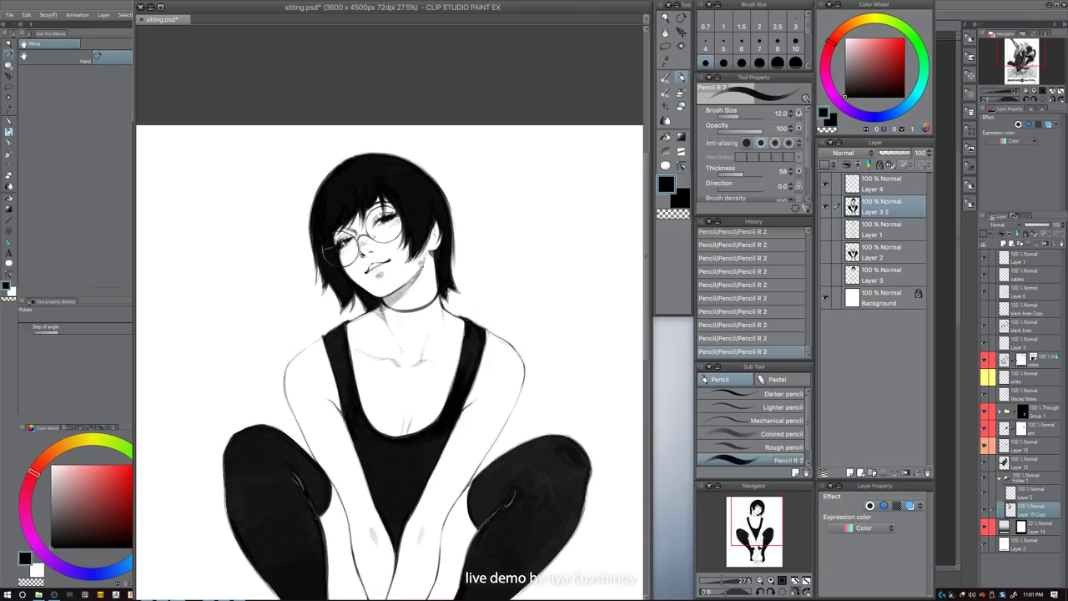
- Soften the upper end of the neck shadow below the ear with transparent Pencil R 2 at size 100
scroll(422, 264, "up", 3)
key("c")
key("bracketright")
key("bracketright")
key("bracketright")
key("bracketright")
key("bracketright")
key("bracketright")
key("bracketright")
key("bracketright")
key("bracketright")
key("bracketright")
key("bracketright")
left_click_drag(408, 291, 428, 266)
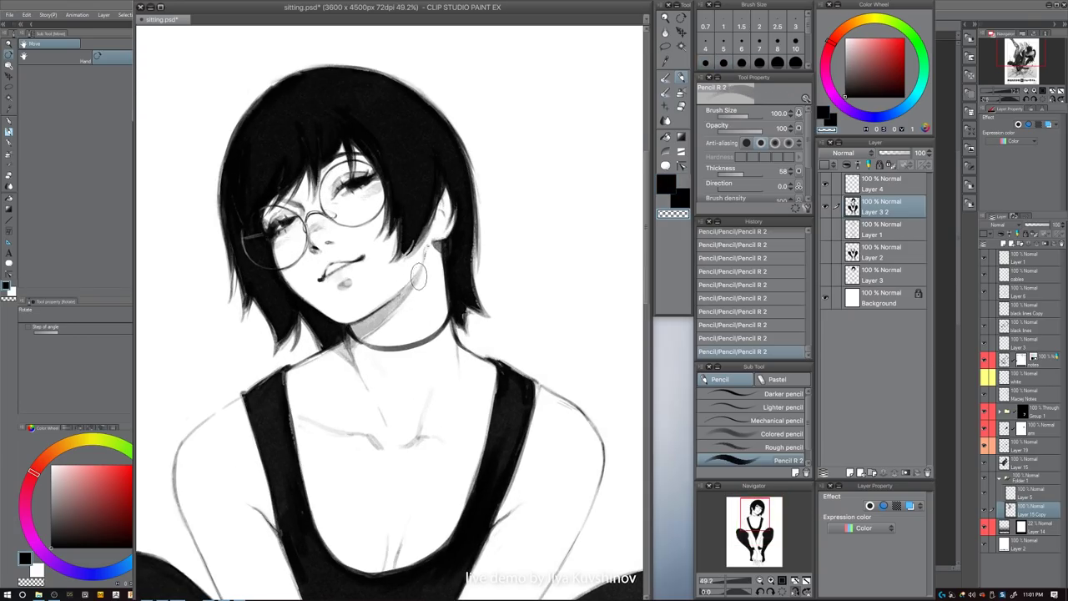
- Redraw the near nostril under the nose with black Pencil R 2 at size 12
key("bracketleft")
key("bracketleft")
key("bracketleft")
key("bracketleft")
key("bracketleft")
key("bracketleft")
key("bracketleft")
key("bracketleft")
key("bracketleft")
key("bracketleft")
key("bracketleft")
key("bracketright")
key("bracketright")
key("bracketright")
scroll(310, 238, "up", 3)
key("bracketleft")
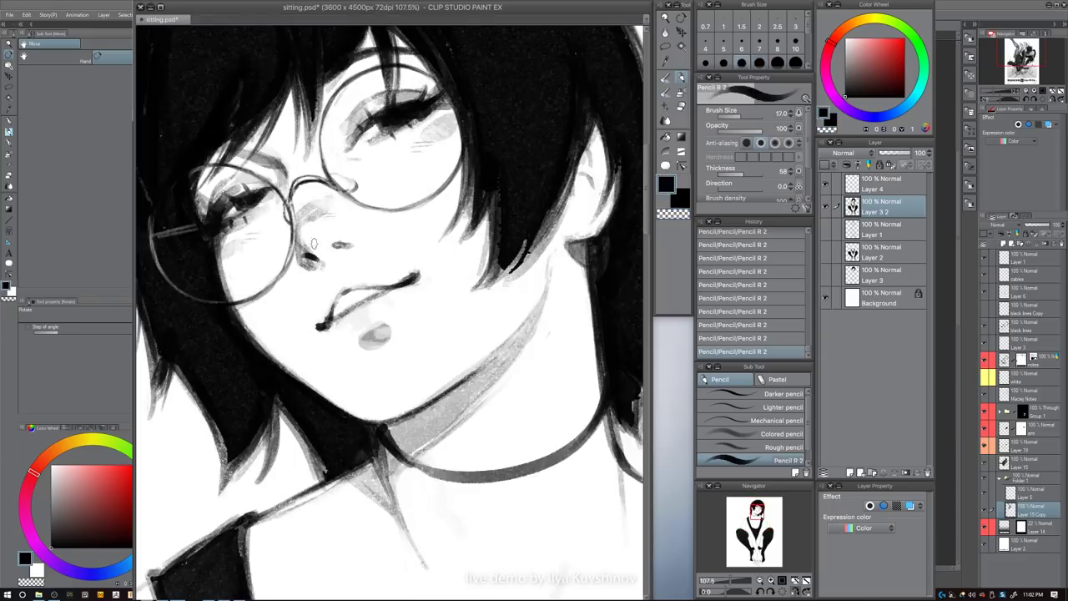
key("bracketleft")
key("bracketleft")
key("ctrl+z")
left_click_drag(302, 252, 313, 252)
key("bracketleft")
- Refine the far nostril with transparent and black Pencil R 2 at sizes 10 and 8, undoing the last stroke
key("c")
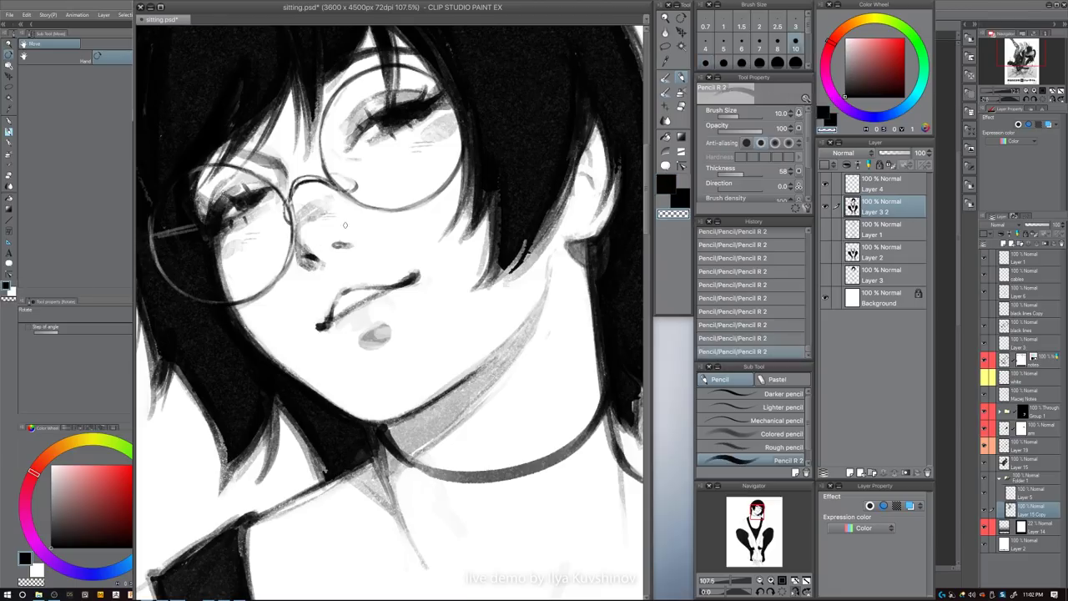
key("c")
key("c")
key("bracketleft")
key("c")
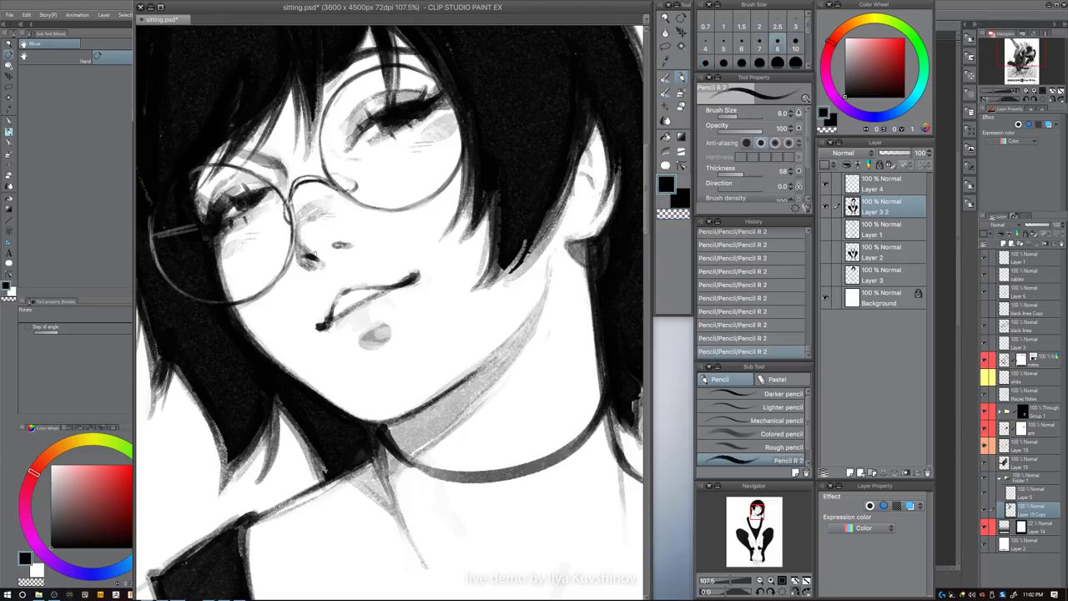
left_click_drag(447, 217, 375, 218)
key("ctrl+z")
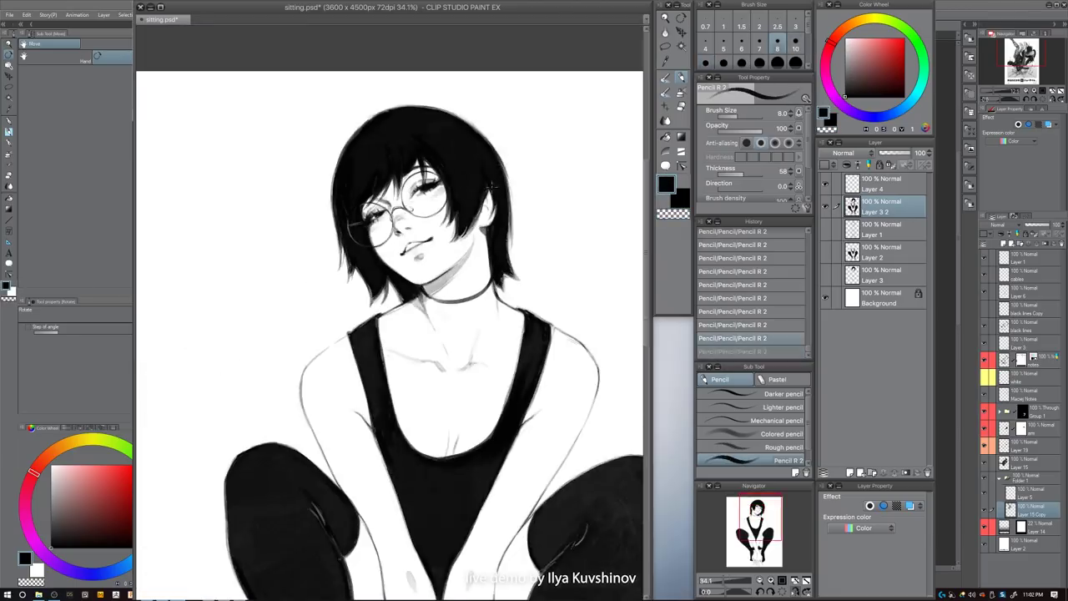
- Touch up the hair edge along the second lens's outer rim with black Pencil R 2 at size 7
left_click_drag(456, 199, 420, 201)
scroll(410, 190, "up", 4)
key("c")
key("ctrl+z")
key("c")
key("bracketleft")
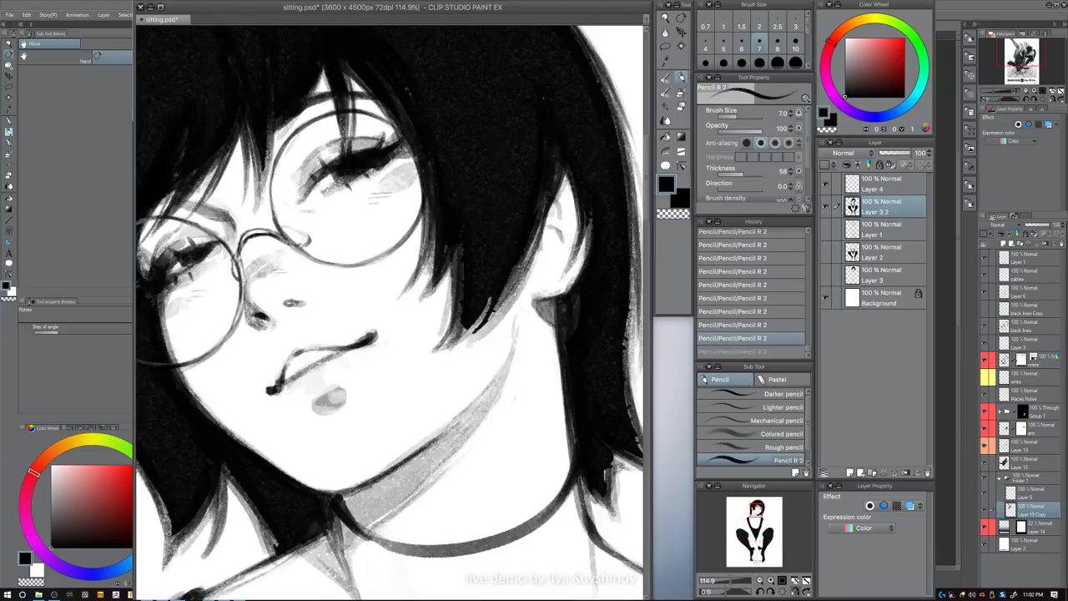
left_click_drag(416, 157, 422, 208)
left_click_drag(413, 279, 427, 227)
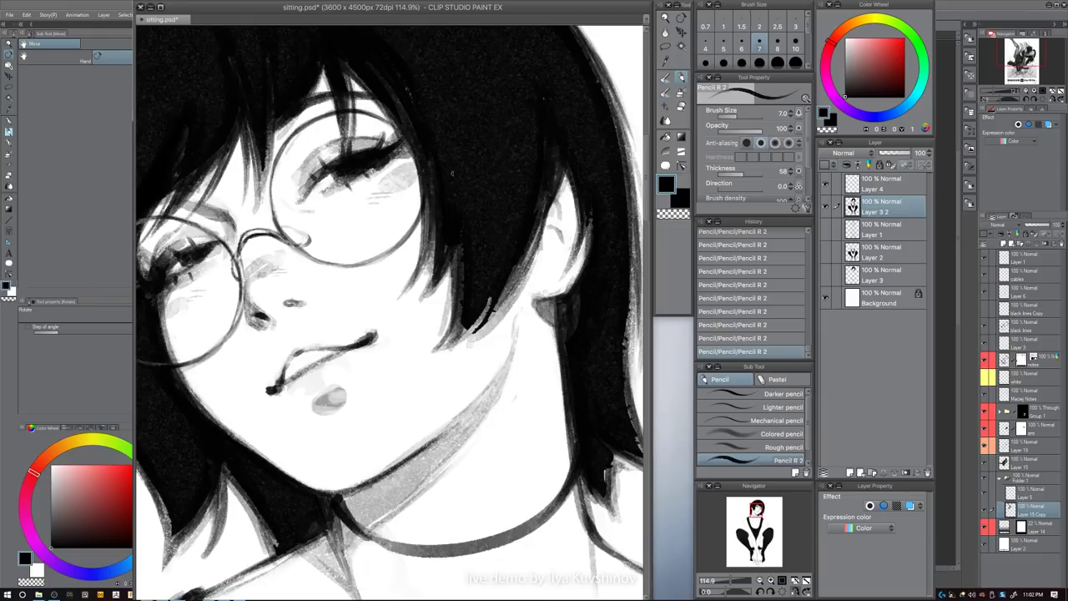
key("ctrl+0")
scroll(499, 177, "up", 4)
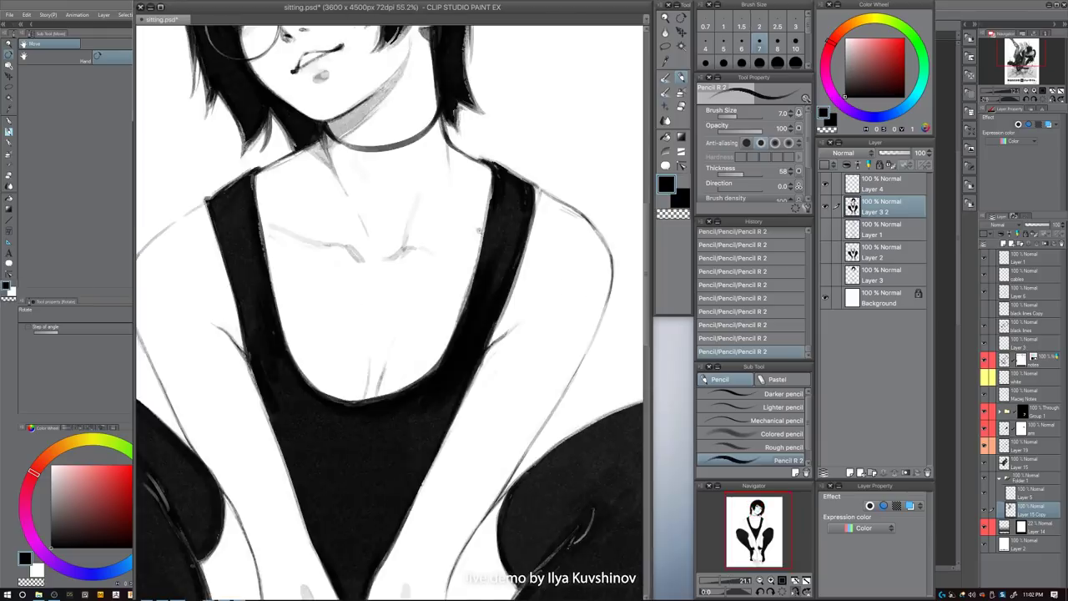
key("c")
key("bracketright")
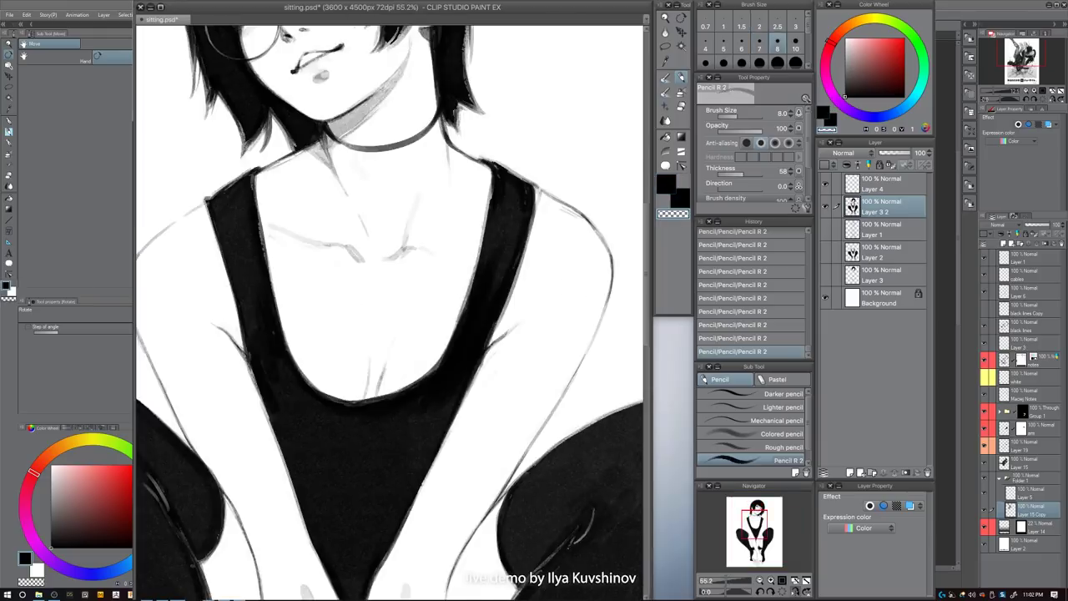
key("c")
scroll(493, 344, "down", 5)
left_click_drag(539, 369, 479, 331)
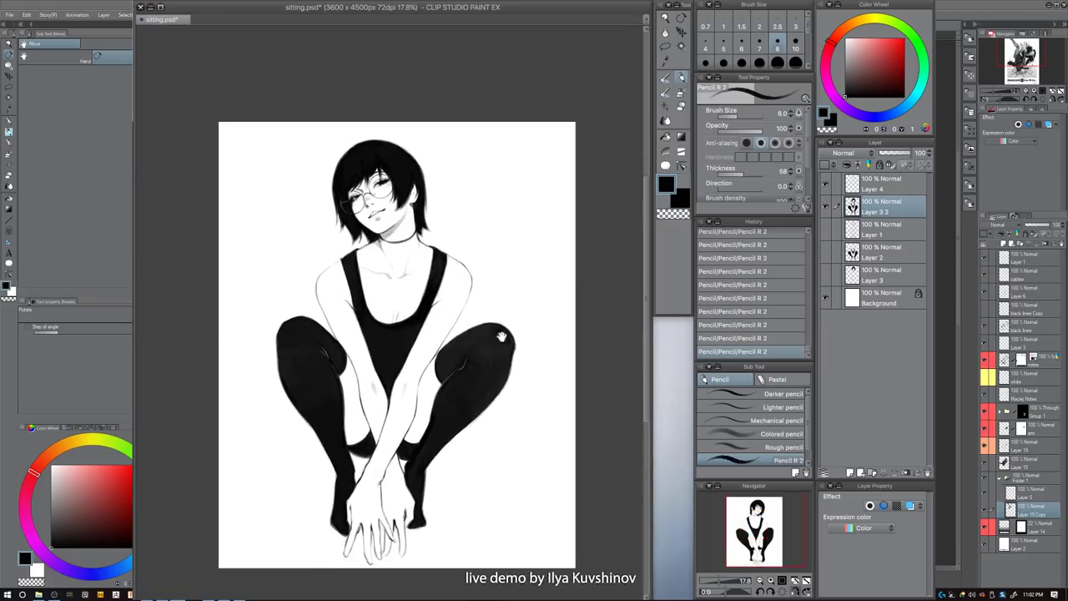
- Refine the outline of the hands' rightmost finger with black and transparent Pencil R 2 at sizes 20 to 30, undoing an unwanted stroke
scroll(410, 521, "up", 4)
key("bracketright")
key("bracketright")
key("bracketright")
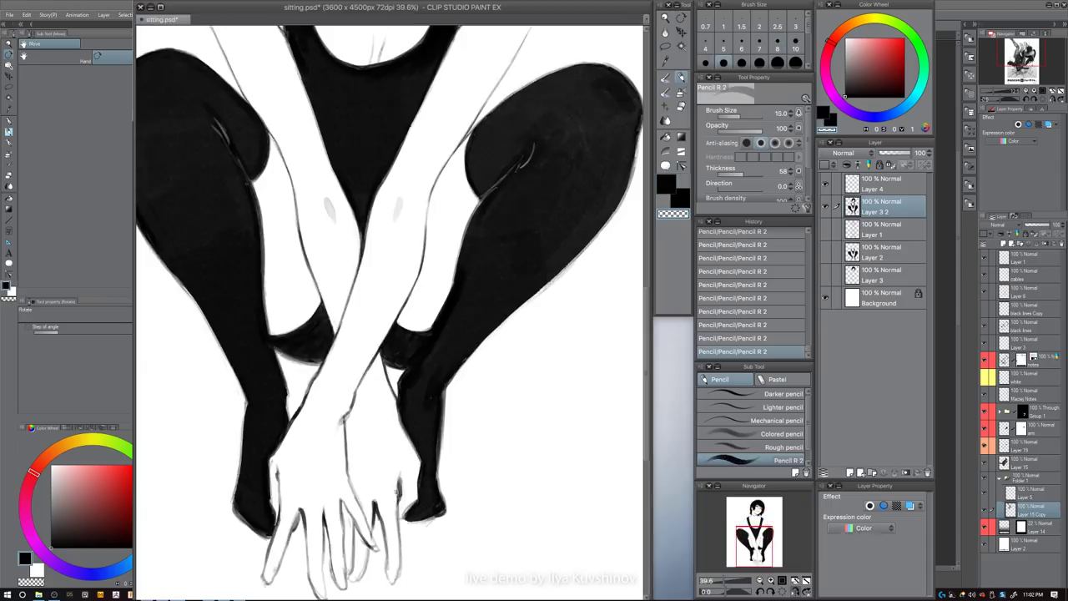
key("bracketright")
key("bracketright")
key("bracketright")
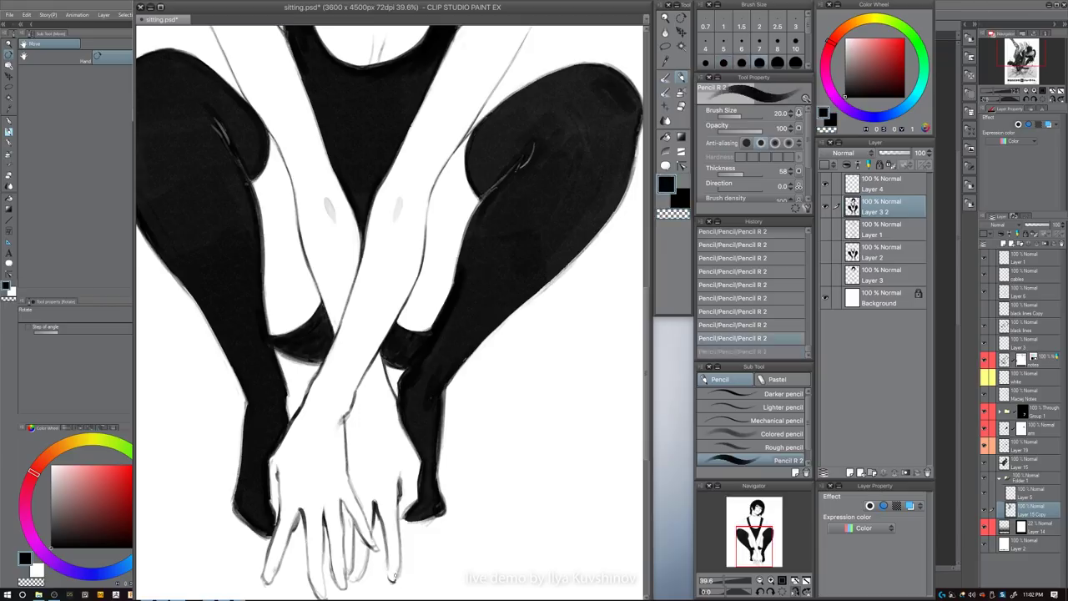
left_click_drag(395, 500, 395, 540)
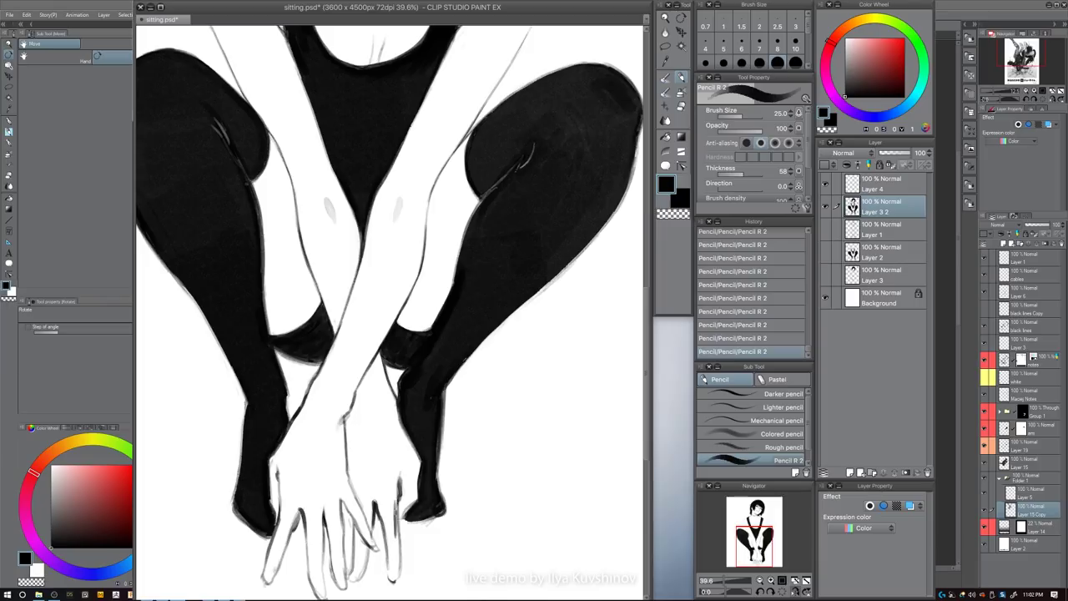
key("ctrl+z")
key("c")
key("]")
left_click_drag(395, 503, 395, 516)
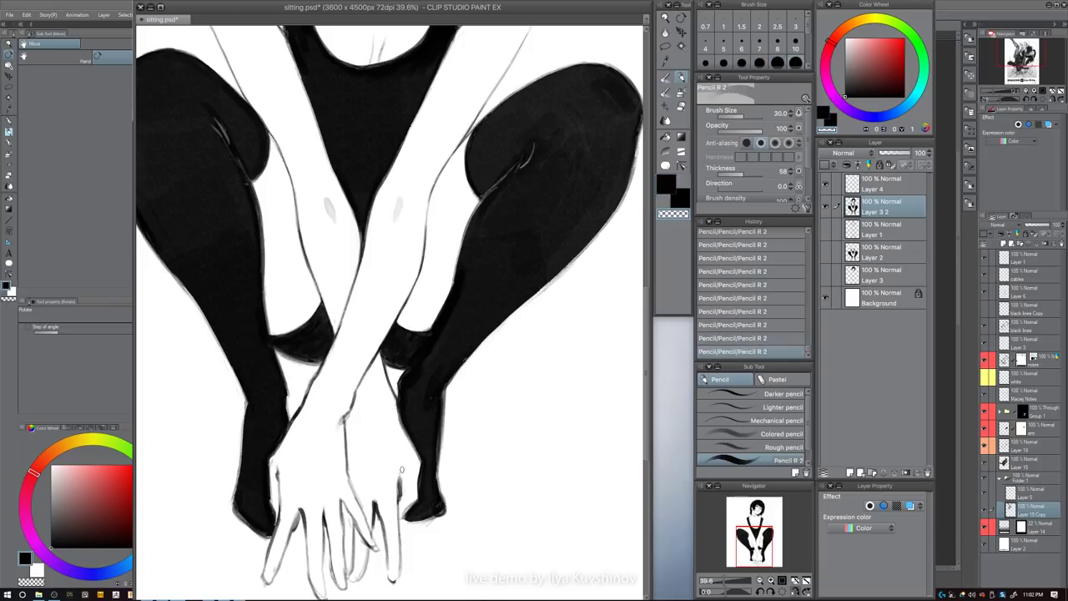
- Rework the hand's left contour just below the wrist with black and transparent Pencil R 2, reducing the size from 25 to 20 and 17
key("c")
key("[")
key("[")
left_click_drag(273, 466, 277, 478)
key("ctrl+z")
key("ctrl+z")
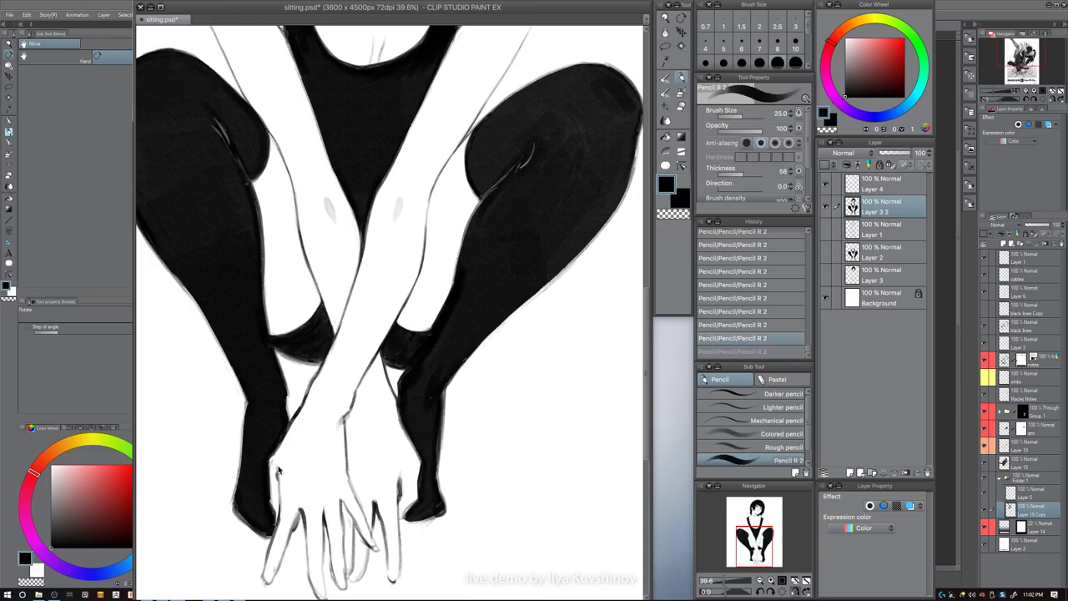
key("c")
key("ctrl+y")
key("ctrl+y")
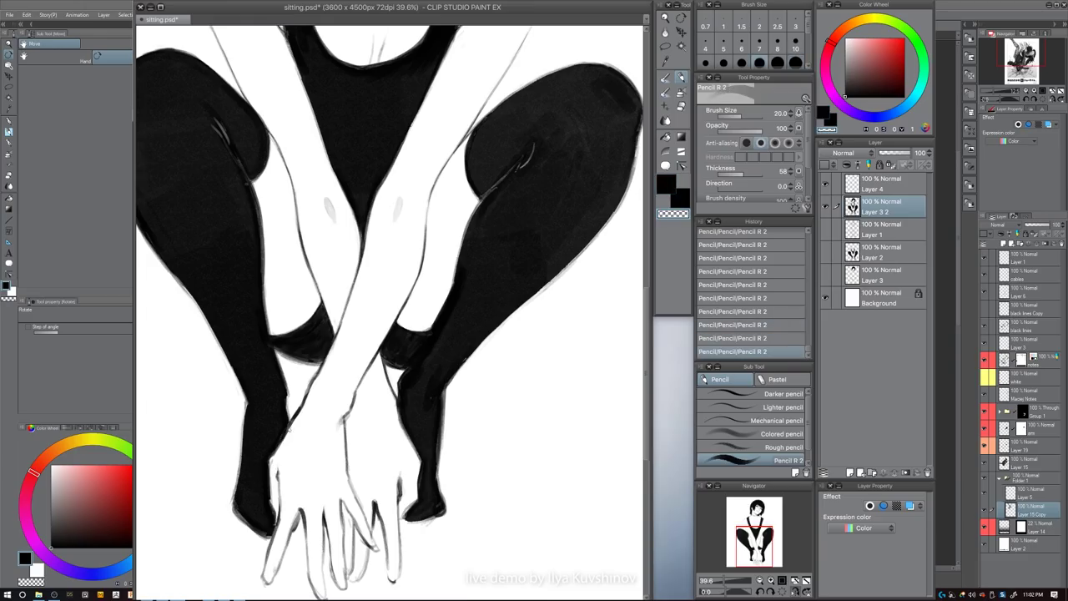
key("ctrl+z")
key("c")
key("bracketleft")
key("ctrl+y")
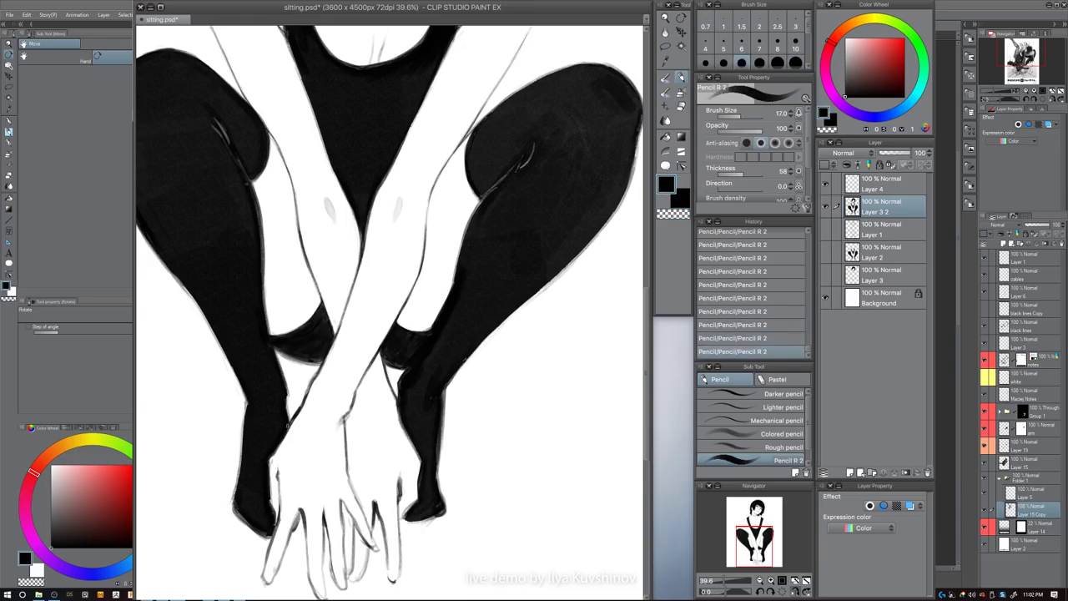
- Trim the left leg's inner edge above the ankle with transparent Pencil R 2 at size 17
key("c")
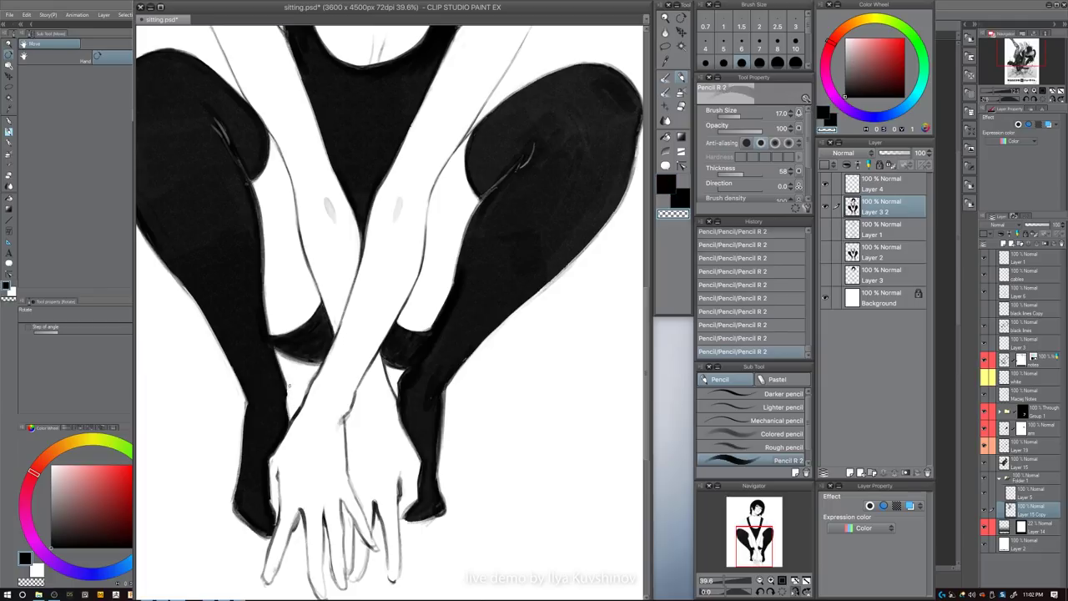
left_click_drag(281, 357, 289, 392)
key("c")
key("bracketleft")
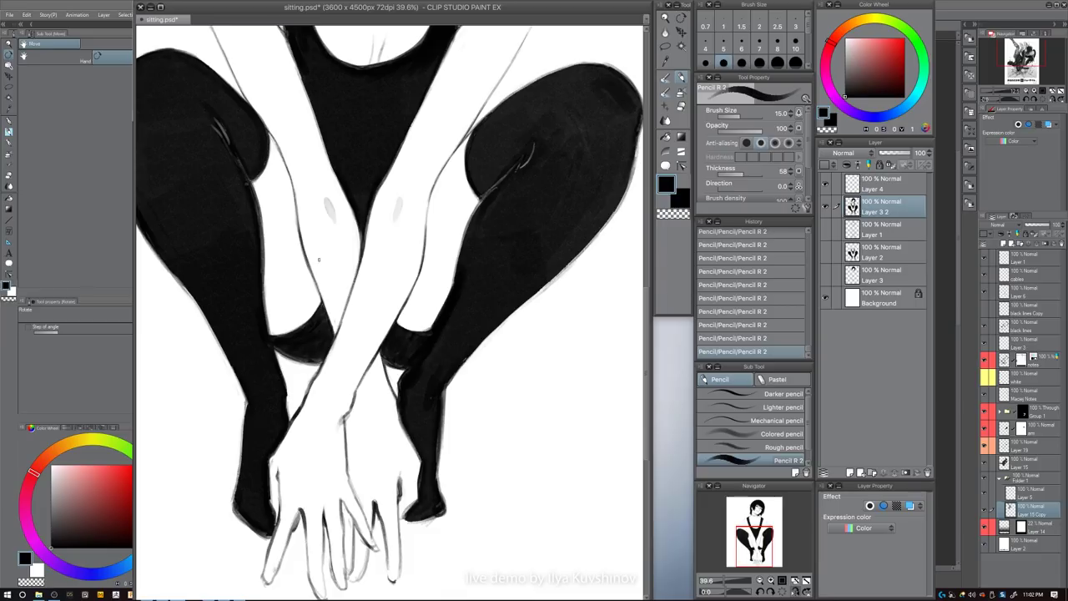
- Touch up the right forearm's outer contour beside the knee with black and transparent Pencil R 2 at sizes 17 and 15
key("bracketright")
key("bracketright")
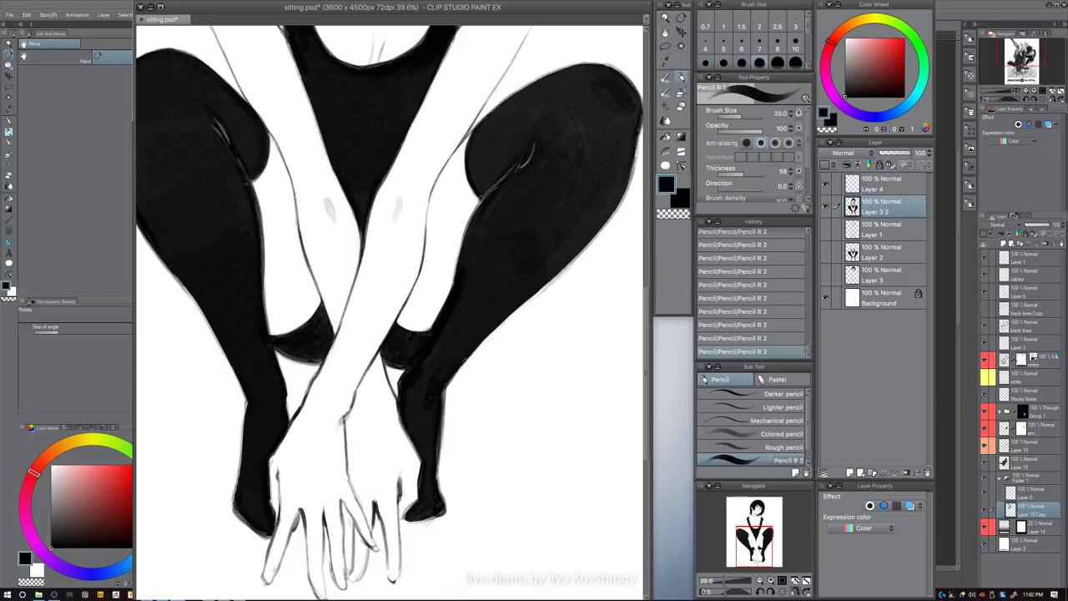
scroll(473, 304, "down", 4)
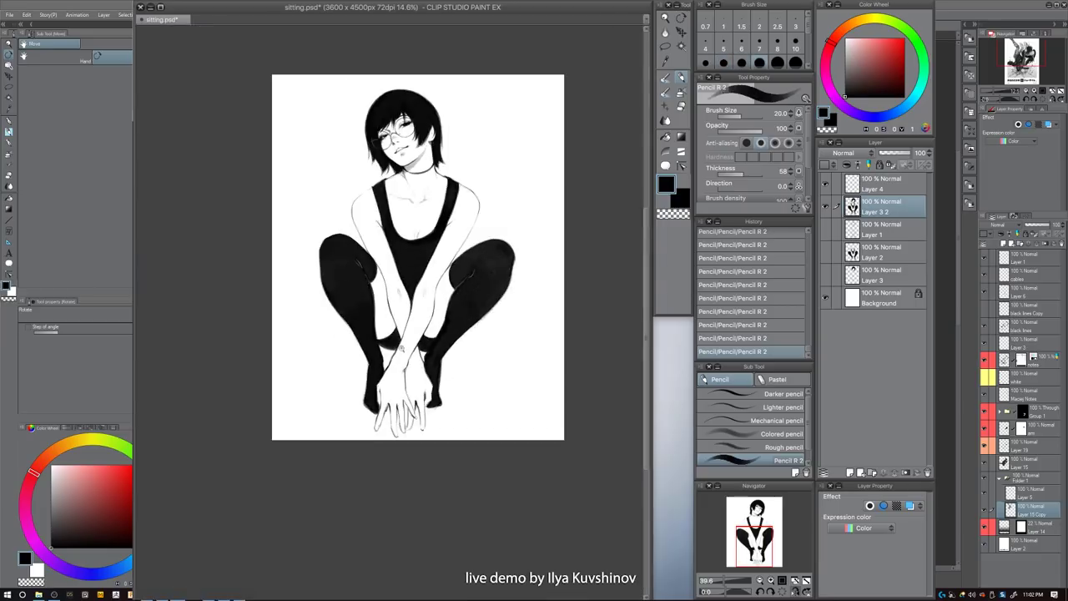
scroll(467, 284, "up", 4)
key("bracketleft")
key("bracketleft")
key("bracketleft")
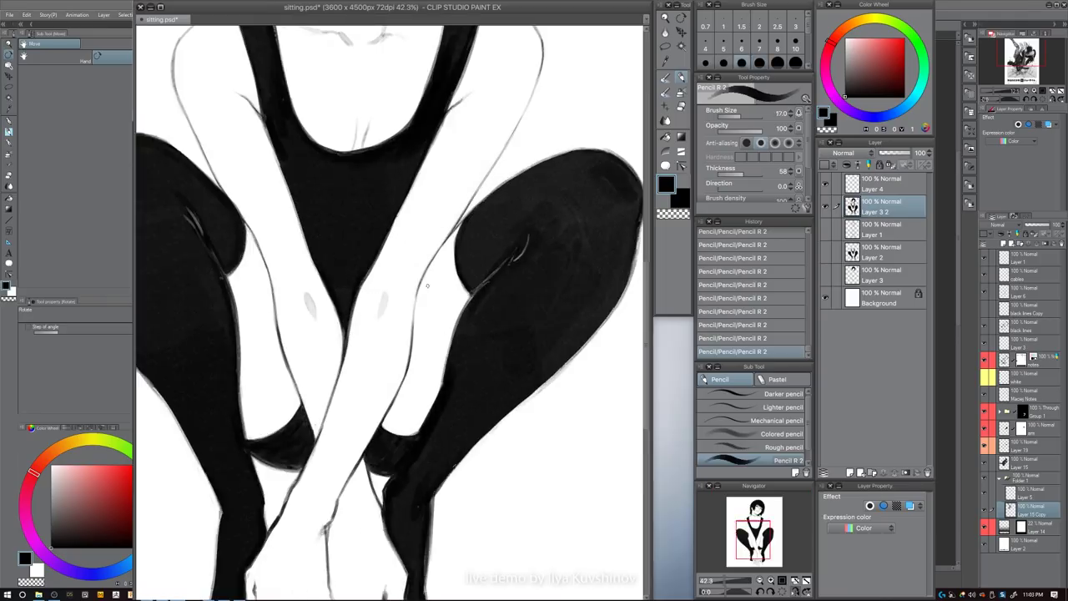
key("bracketright")
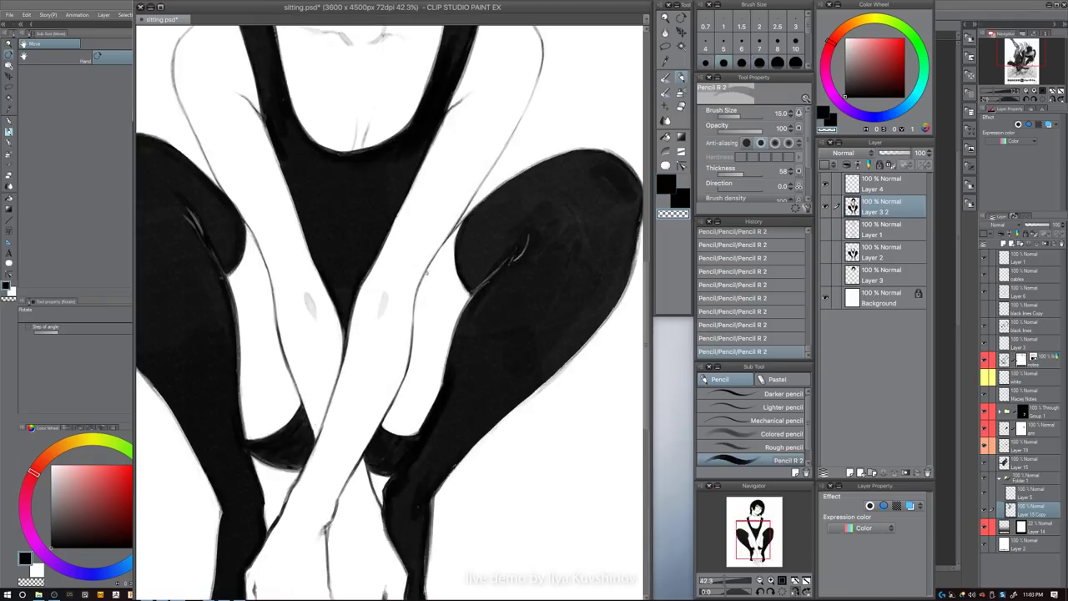
- Touch up the tank top's left side edge below the armpit with transparent Pencil R 2 at size 25 and black at size 20
key("bracketright")
key("bracketright")
key("bracketright")
left_click_drag(432, 338, 442, 386)
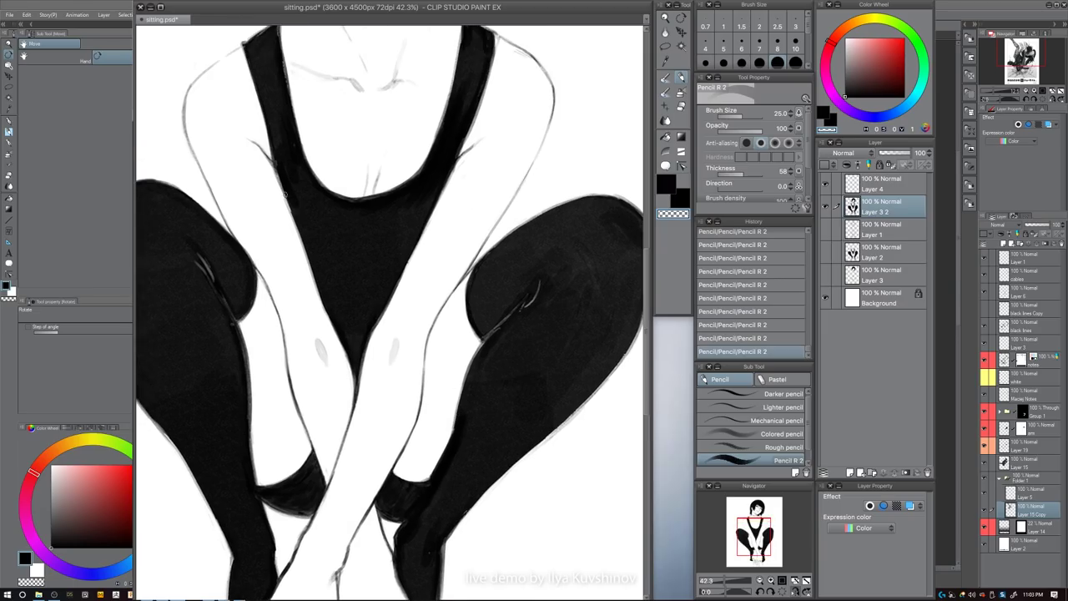
key("bracketleft")
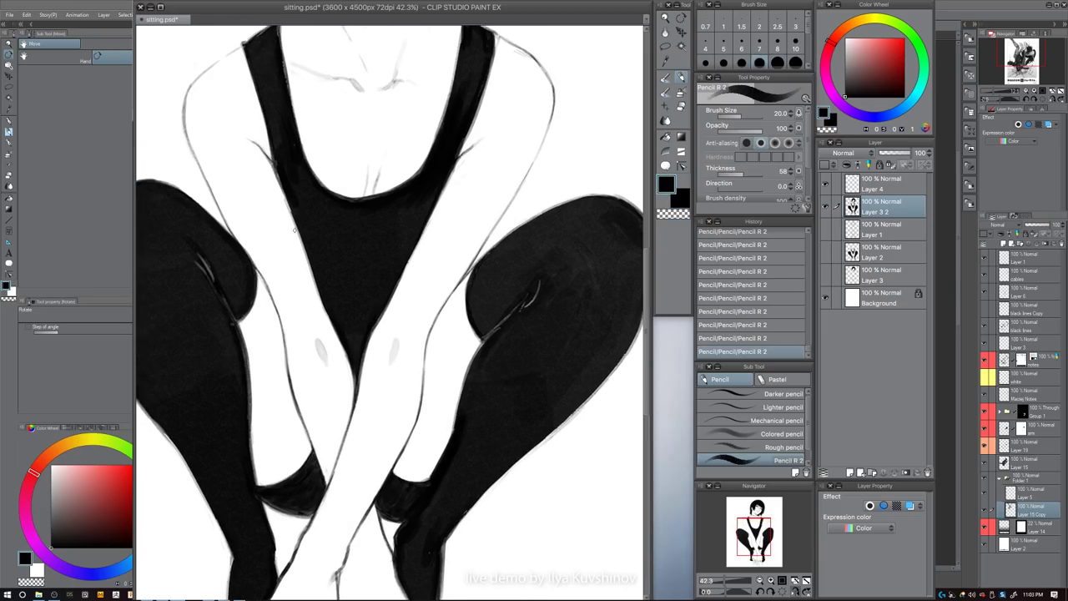
mouse_move(365, 205)
left_mouse_down()
mouse_move(372, 306)
mouse_move(359, 380)
left_mouse_up()
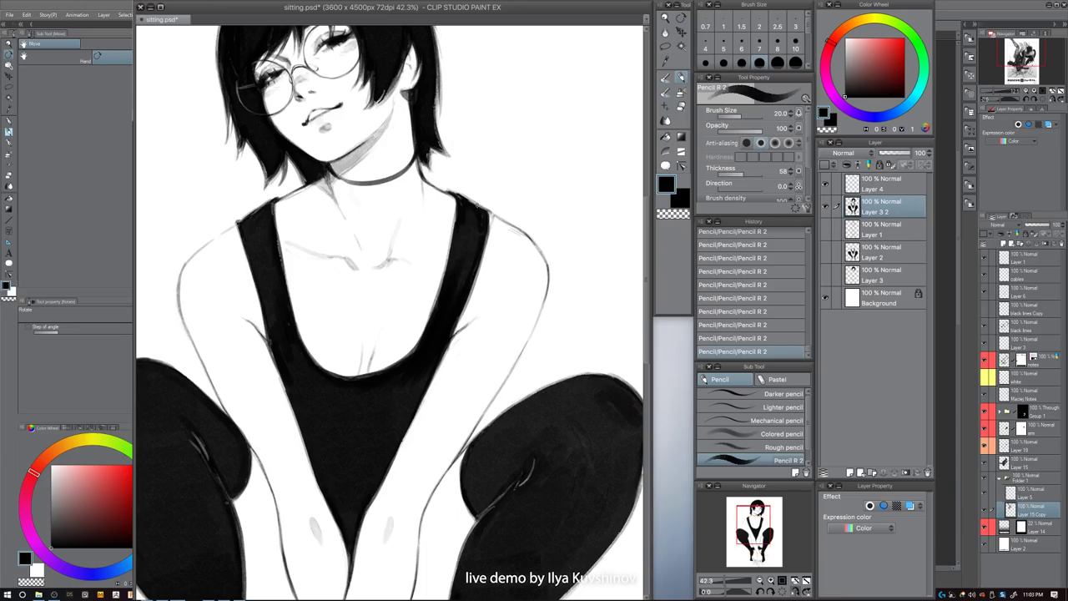
- Try to adjust the shoulder line beside the tank top's right strap, undoing the attempts and reducing Pencil R 2 to size 15
key("c")
key("ctrl+z")
key("bracketleft")
left_click_drag(492, 215, 491, 241)
key("ctrl+z")
key("c")
key("bracketleft")
key("ctrl+z")
key("bracketleft")
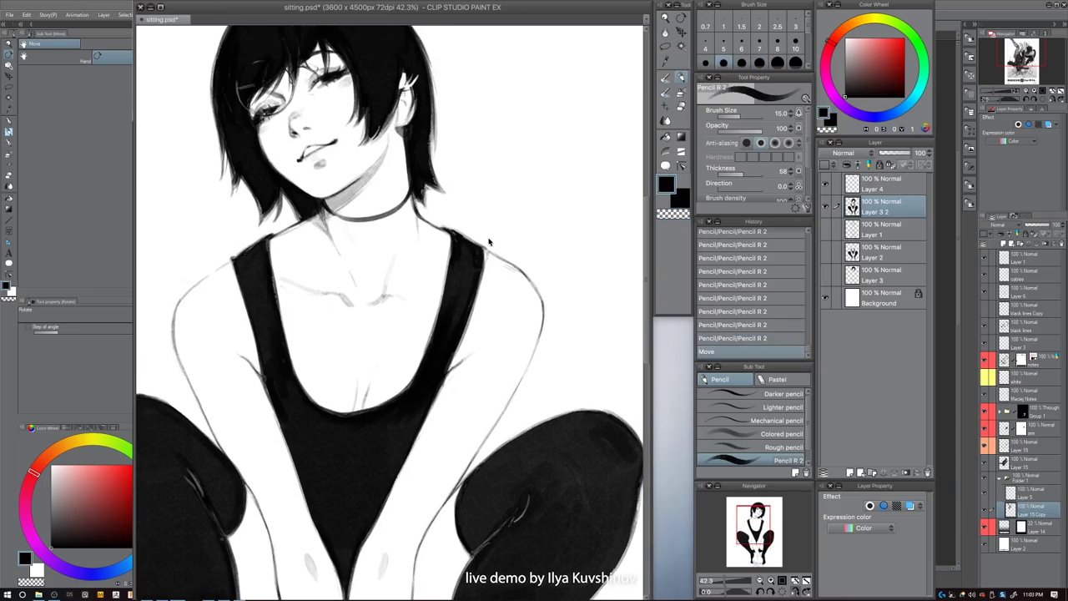
- Undo the last layer move and touch up the crease of the right-hand knee with the Pencil R 2 brush
key("ctrl+z")
scroll(552, 203, "down", 3)
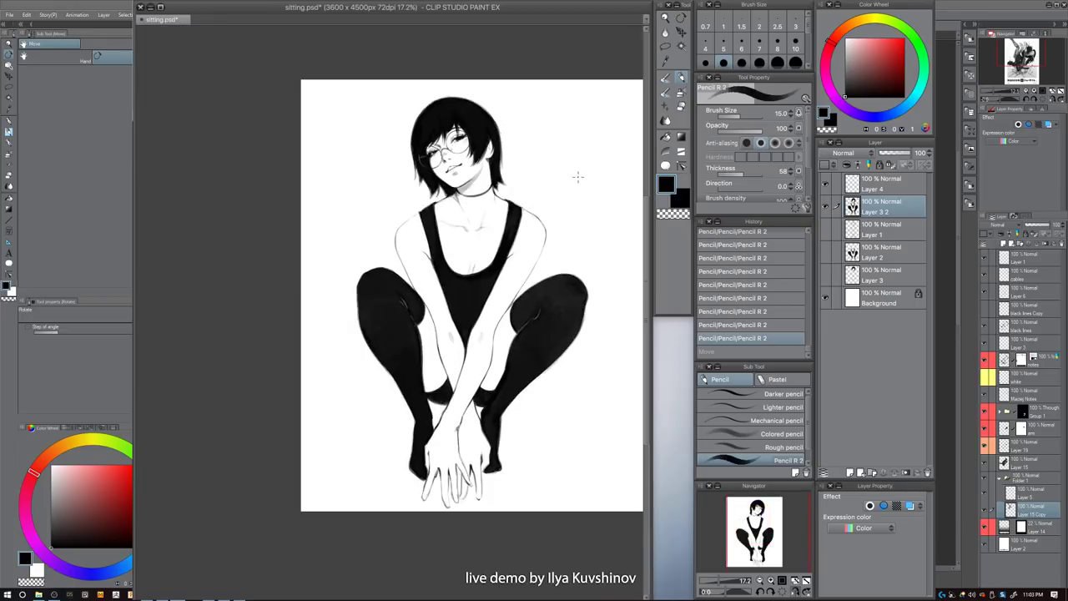
scroll(557, 302, "up", 4)
key("b")
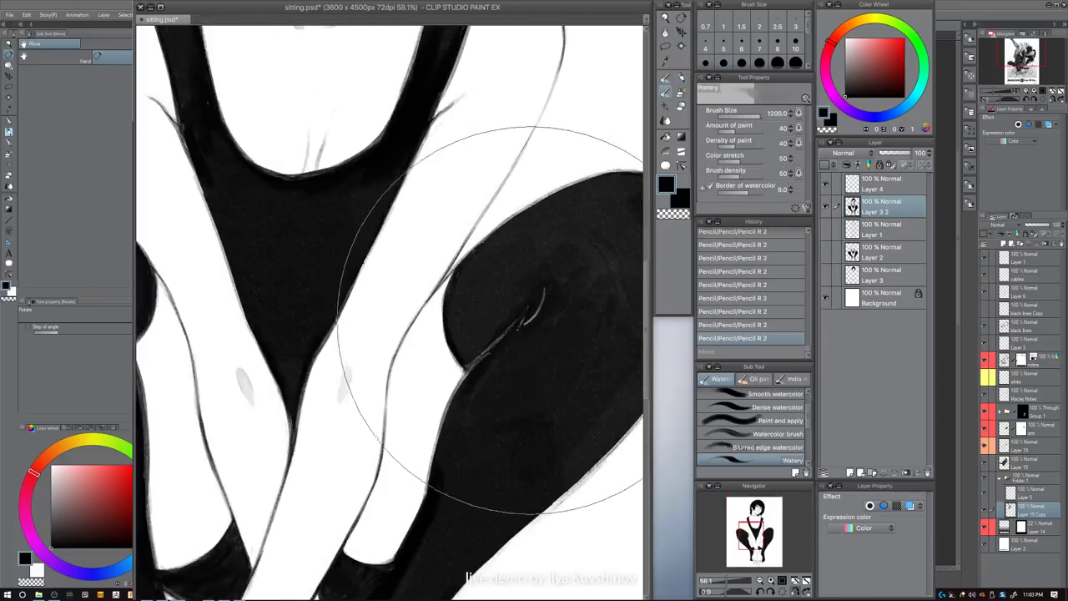
key("p")
left_click_drag(523, 314, 535, 341)
key("c")
mouse_move(600, 336)
left_mouse_down()
mouse_move(515, 353)
mouse_move(536, 345)
mouse_move(530, 320)
left_mouse_up()
key("ctrl+0")
mouse_move(469, 217)
left_mouse_down()
mouse_move(507, 254)
mouse_move(491, 260)
left_mouse_up()
- Refine the shoulder and choker area, alternating black and transparent colour with the pencil at sizes 20 and 25
key("c")
key("bracketright")
key("bracketright")
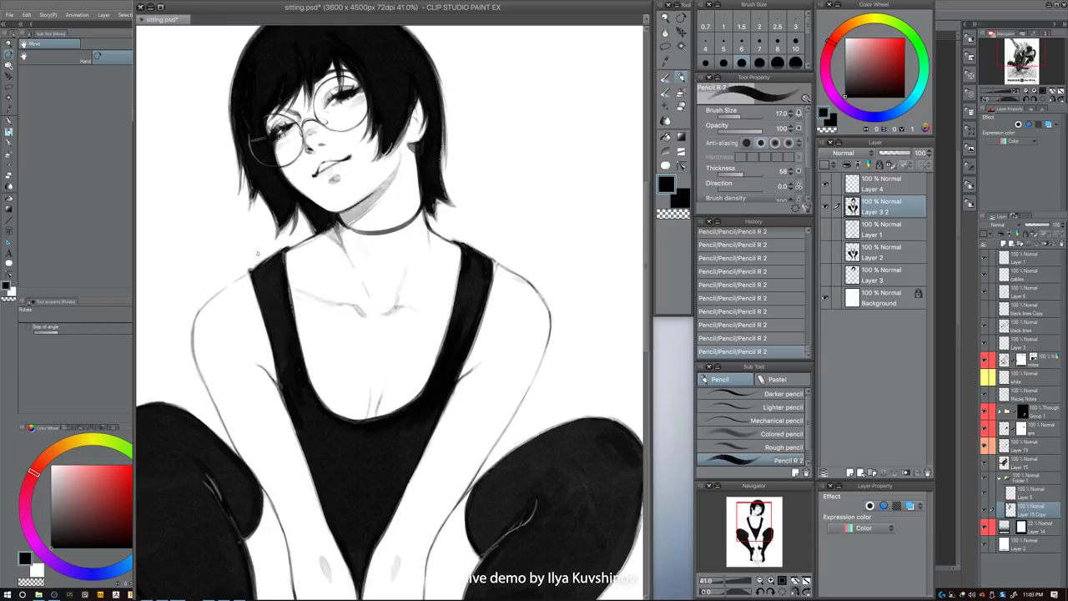
key("]")
key("c")
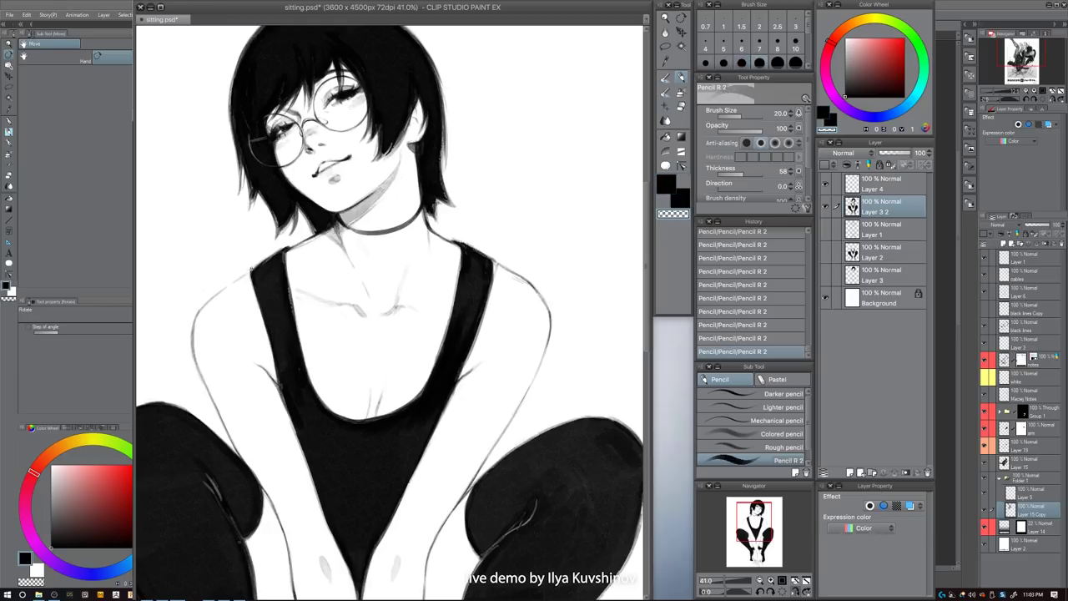
key("c")
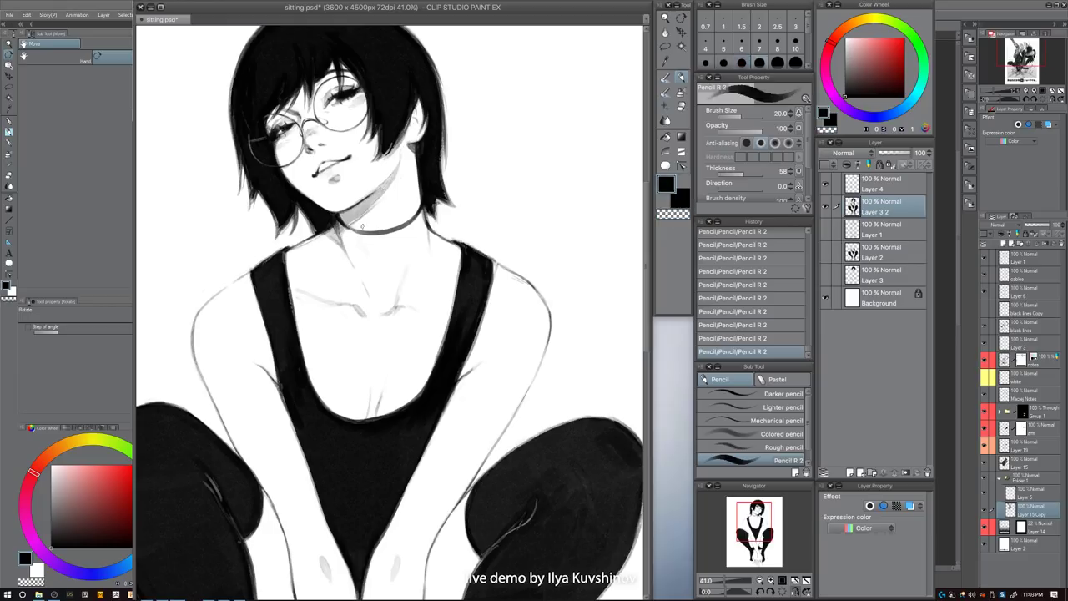
key("]")
key("c")
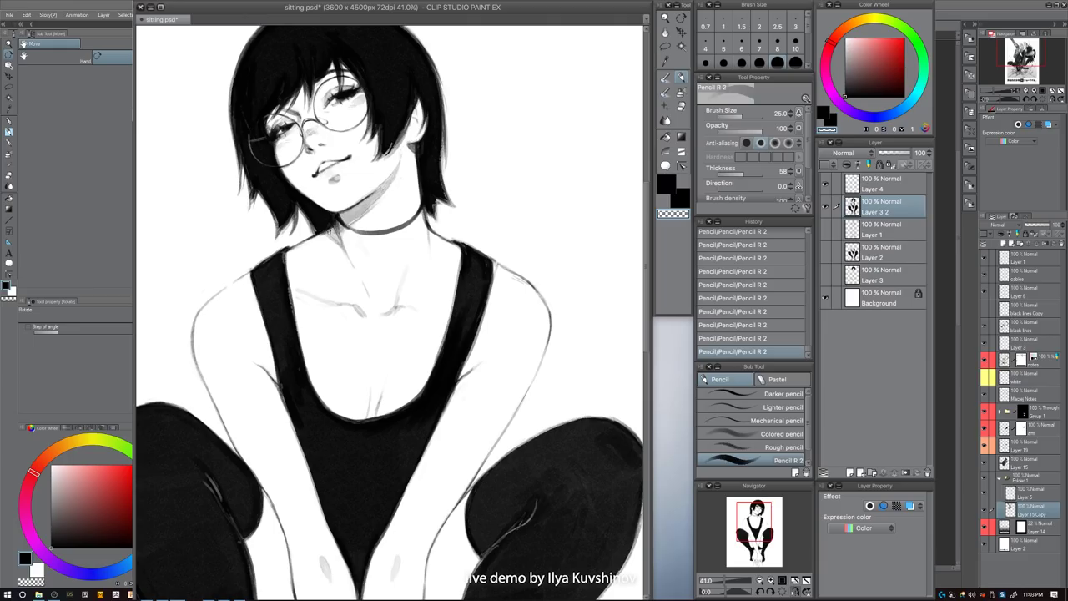
- Try a pencil stroke along the outer edge of the hair beside the neck
scroll(458, 185, "down", 5)
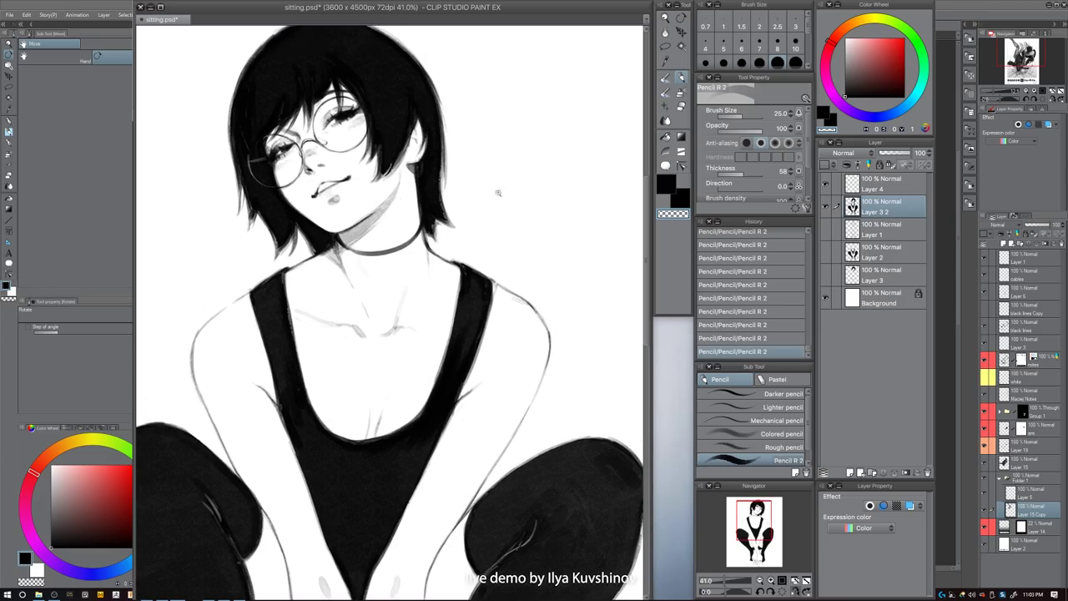
scroll(443, 205, "up", 4)
key("[")
mouse_move(447, 200)
left_mouse_down()
mouse_move(442, 218)
mouse_move(447, 188)
left_mouse_up()
key("ctrl+z")
key("c")
key("]")
key("[")
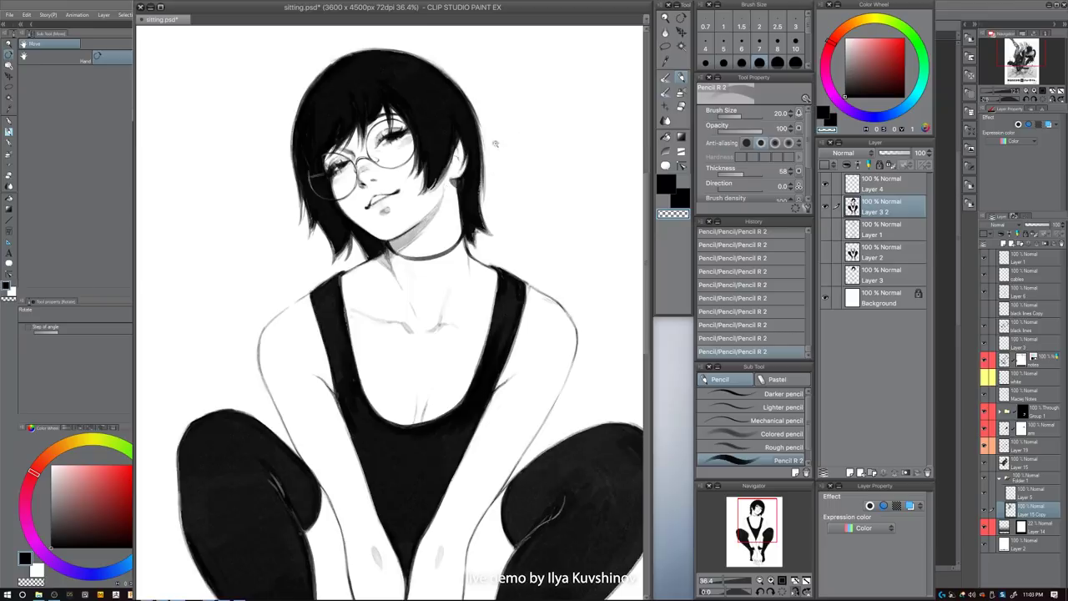
- Set the pencil size to 30 in black and touch up the hair above the ear
scroll(495, 143, "up", 3)
key("bracketright")
key("bracketright")
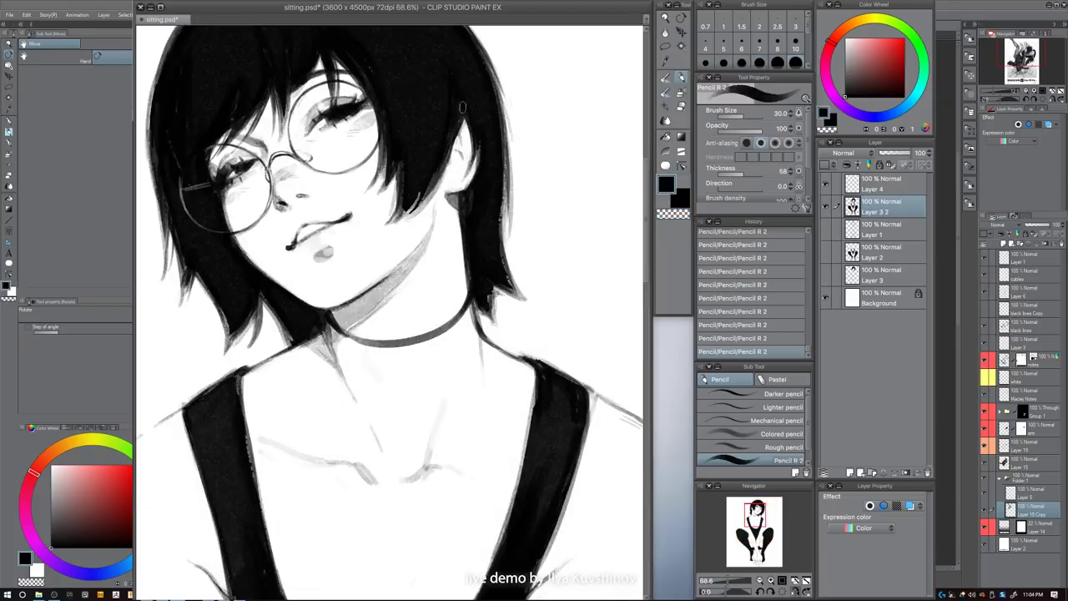
scroll(462, 106, "down", 4)
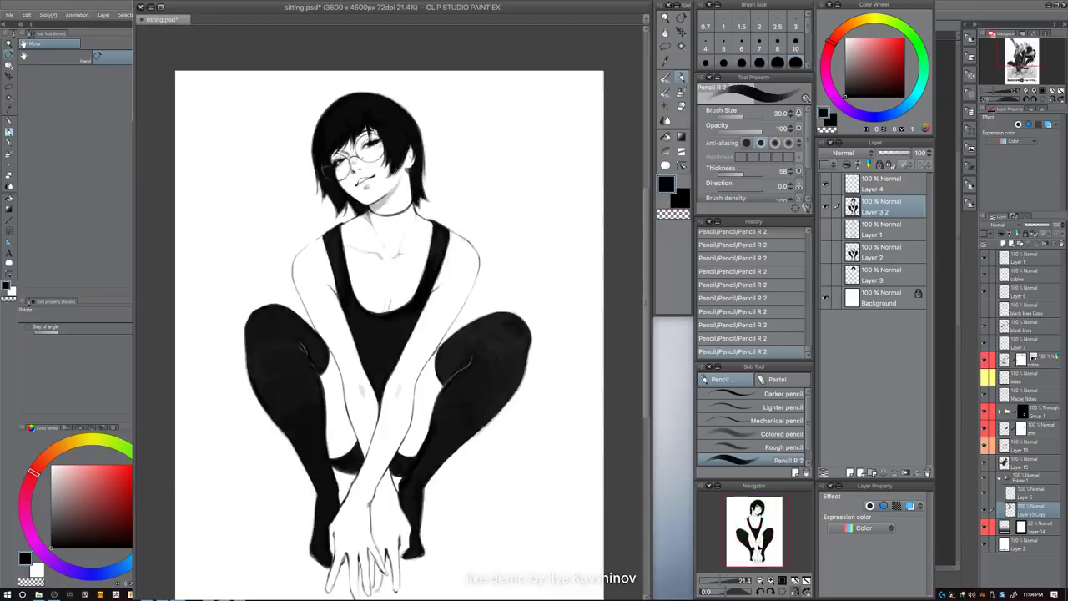
- Reduce the pencil size to 12 and touch up the left-hand eye behind the glasses in black
scroll(367, 141, "up", 8)
key("bracketleft")
key("bracketleft")
key("bracketleft")
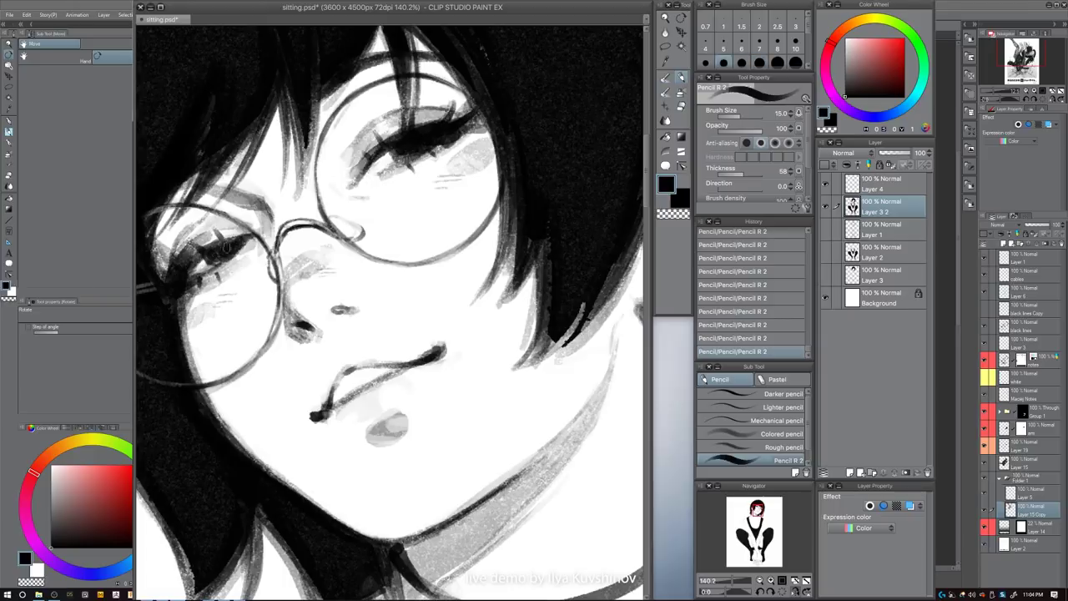
key("bracketleft")
left_click_drag(582, 323, 511, 321)
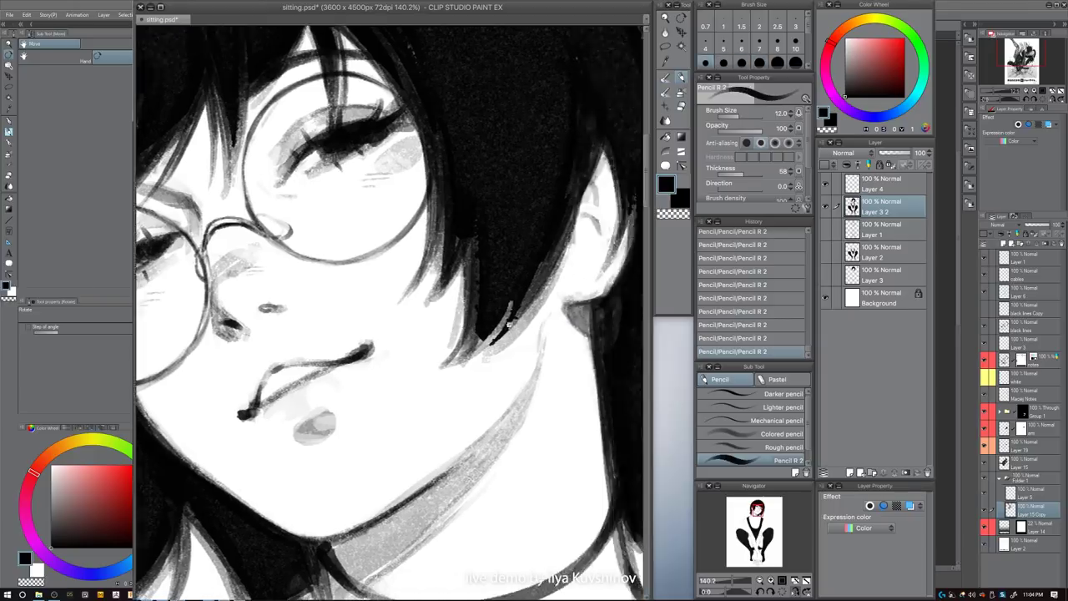
- Touch up the hair ends beside the neck with the black pencil at sizes 15 and 17
scroll(557, 340, "down", 6)
left_click_drag(581, 356, 534, 310)
scroll(527, 295, "up", 5)
key("bracketright")
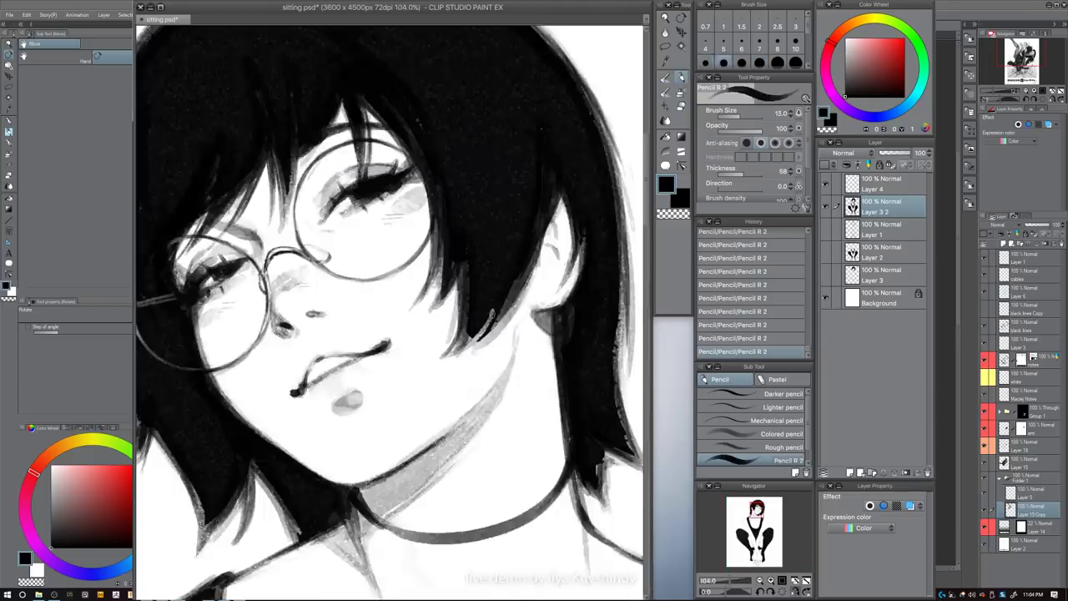
key("bracketright")
key("bracketright")
scroll(484, 275, "down", 6)
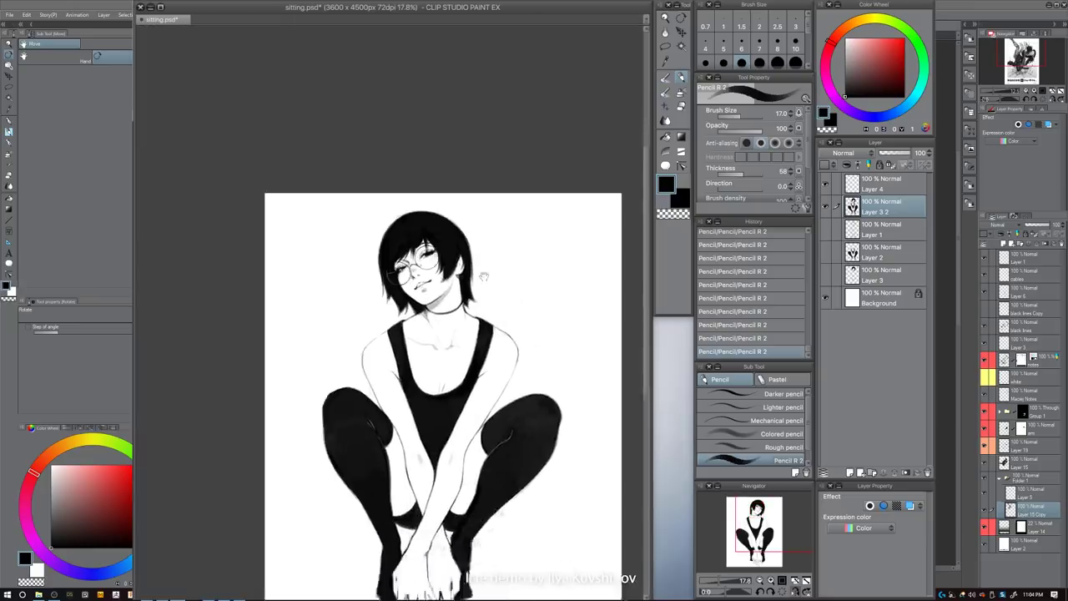
- Set the pencil size to 10 and refine the jawline above the neck shadow in black
scroll(426, 259, "up", 6)
key("bracketleft")
key("bracketleft")
key("bracketleft")
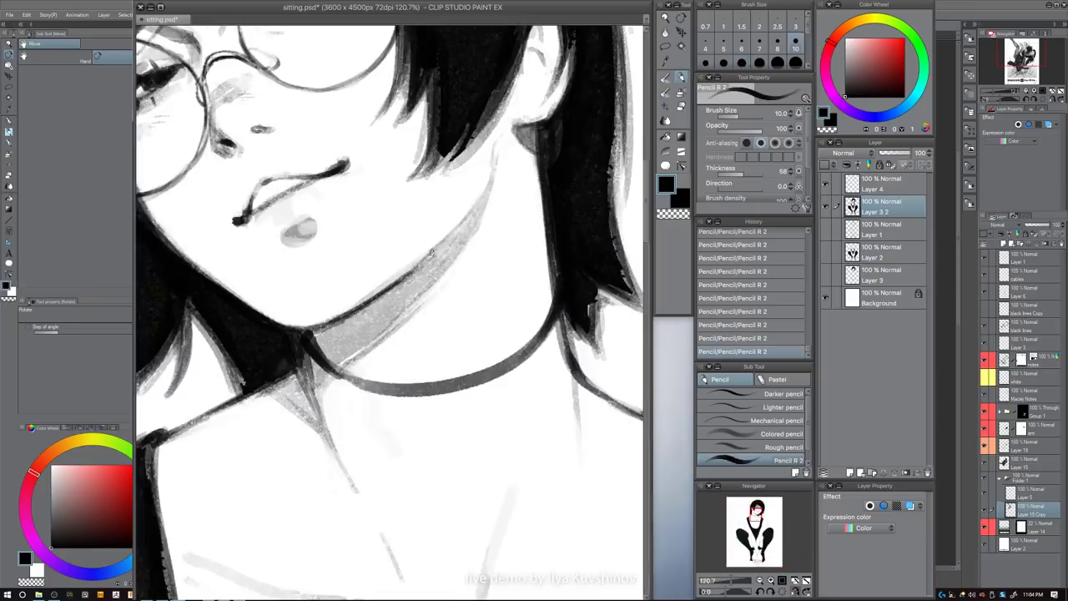
scroll(449, 398, "down", 6)
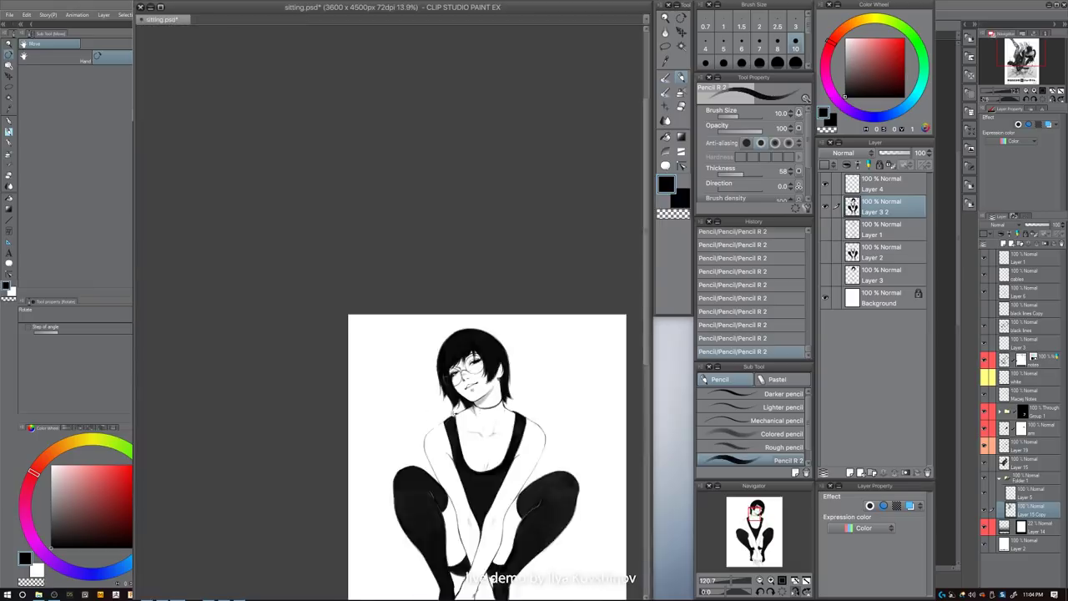
left_click_drag(539, 429, 447, 228)
left_click_drag(504, 359, 508, 376)
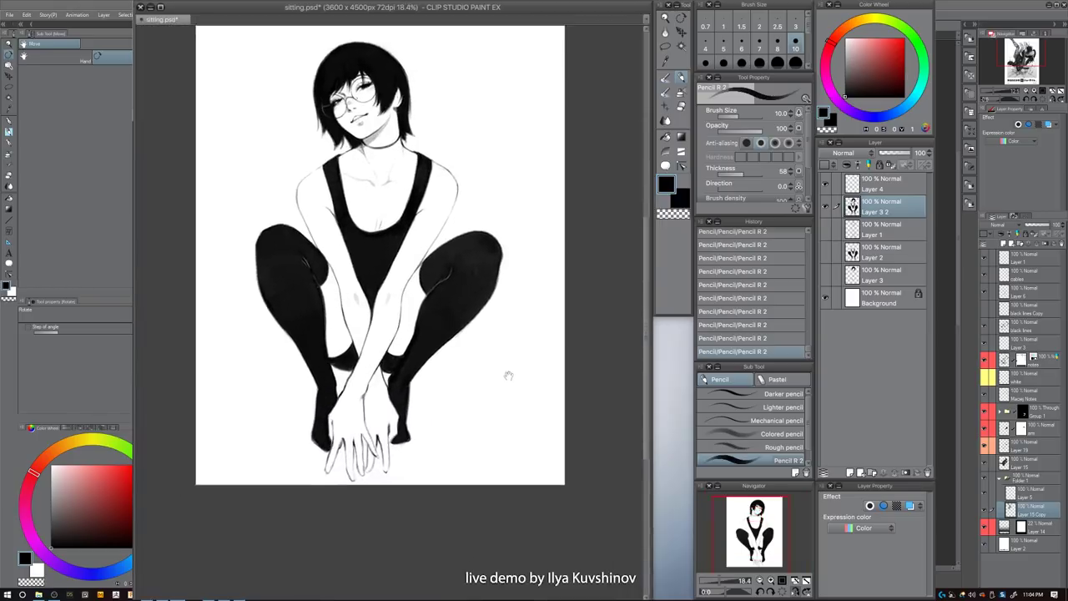
- Undo the last stroke and clean the outer edge of the right-hand lower leg with the transparent pencil at size 17
scroll(508, 375, "up", 2)
key("bracketright")
key("bracketright")
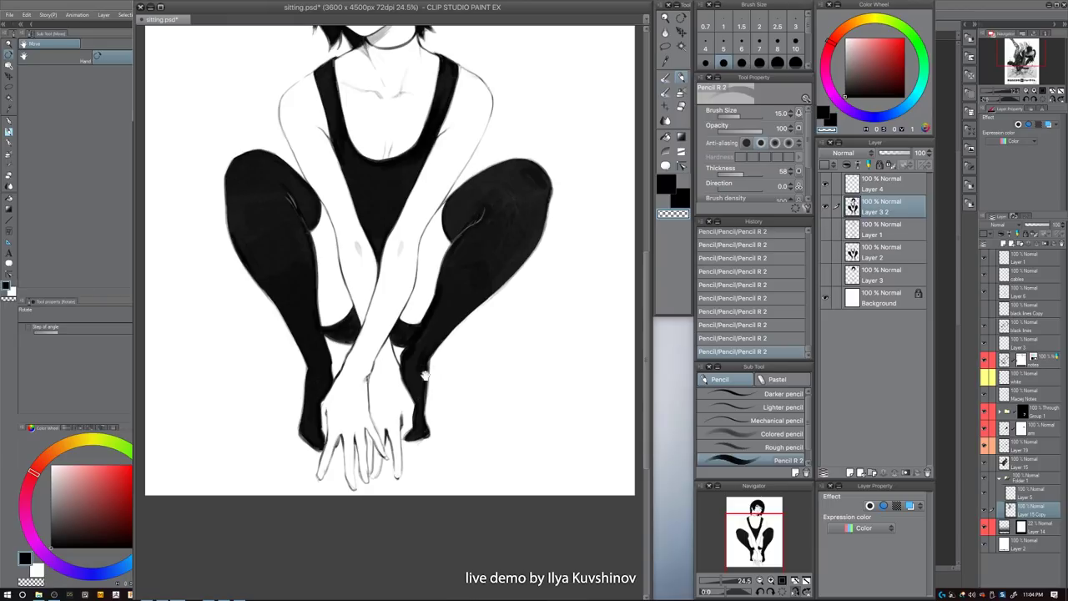
scroll(424, 375, "up", 3)
key("ctrl+z")
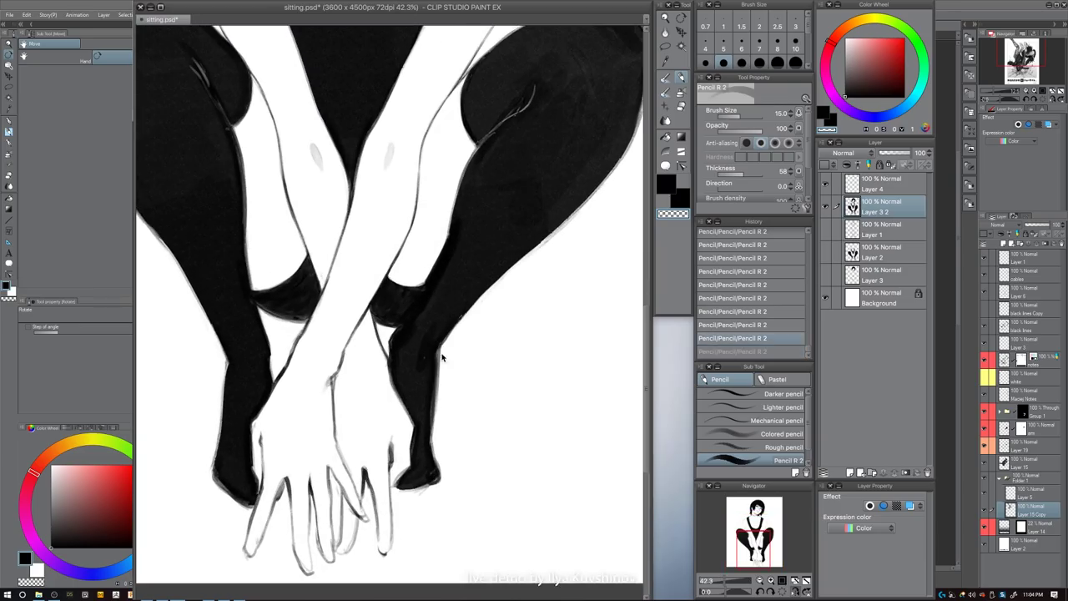
key("]")
left_click_drag(451, 331, 442, 365)
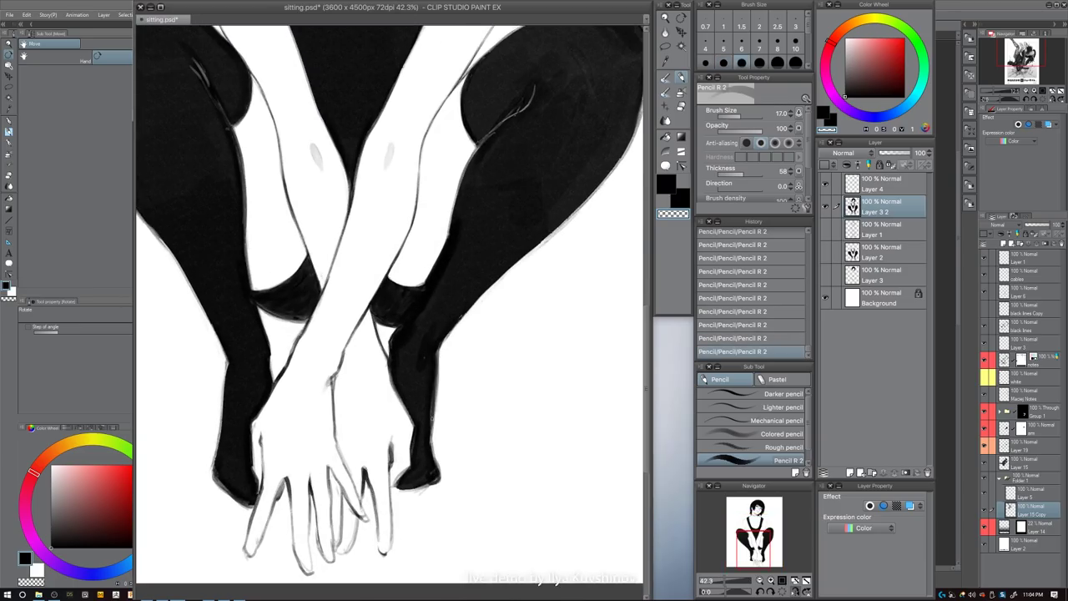
- Trim the outer edge of the left-hand thigh with the transparent pencil at size 30
key("c")
left_click_drag(342, 336, 405, 381)
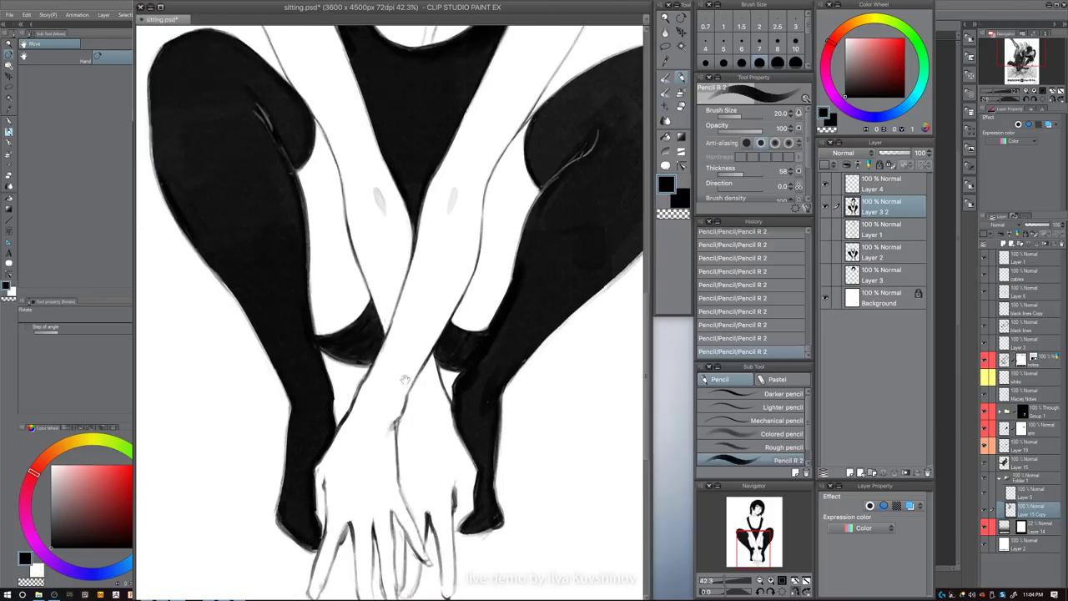
key("c")
key("]")
key("]")
key("bracketright")
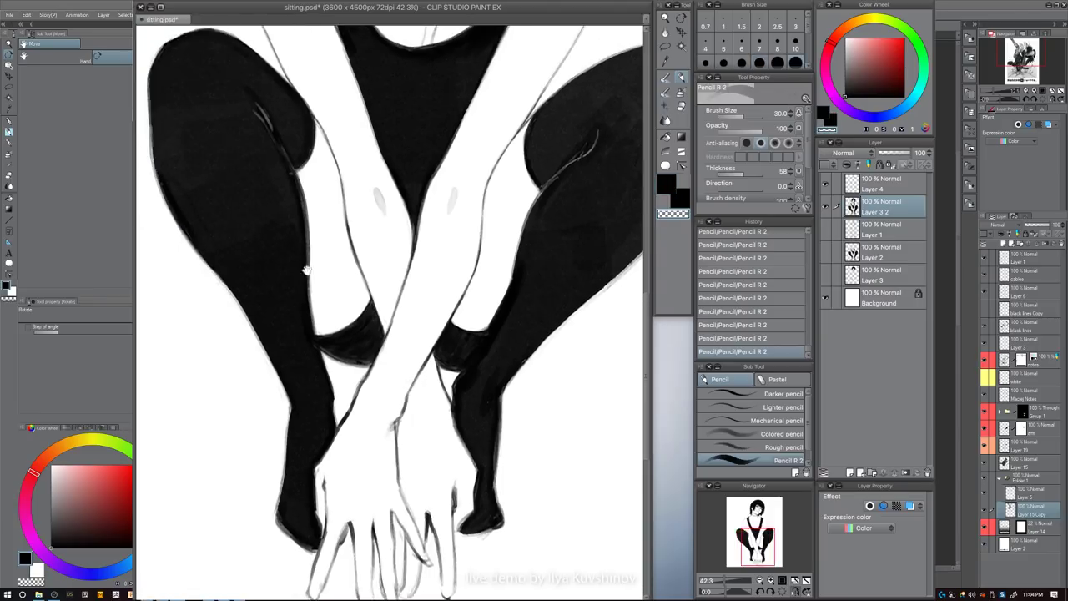
left_click_drag(353, 292, 402, 385)
mouse_move(191, 168)
left_mouse_down()
mouse_move(197, 252)
mouse_move(199, 240)
left_mouse_up()
- Refine the top contour of the left-hand knee with the pencil, undoing trial strokes and reducing the size to 15
key("c")
key("bracketleft")
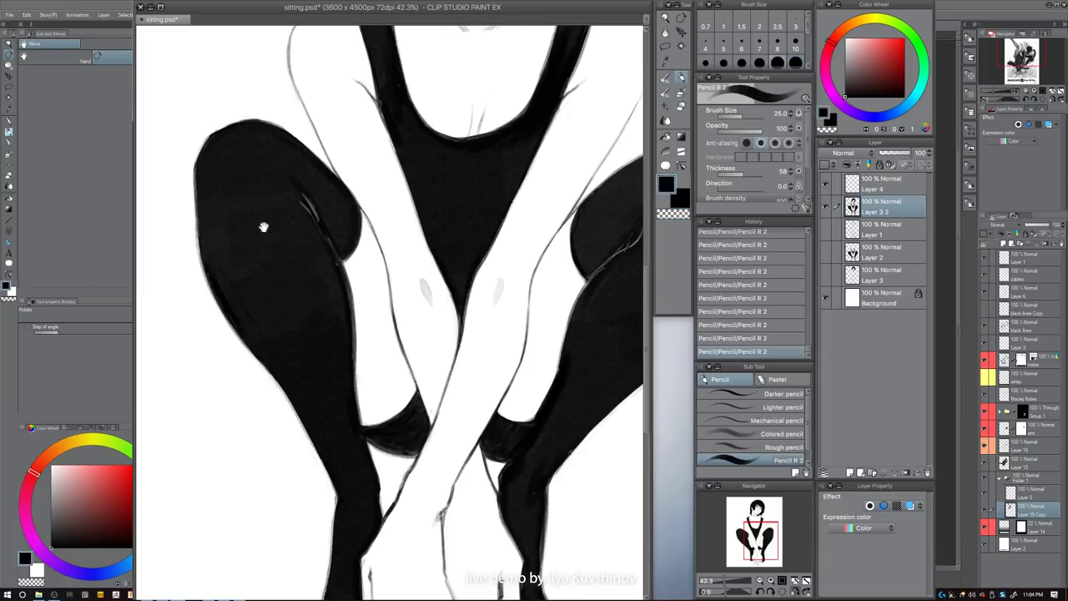
left_click_drag(316, 240, 358, 342)
key("c")
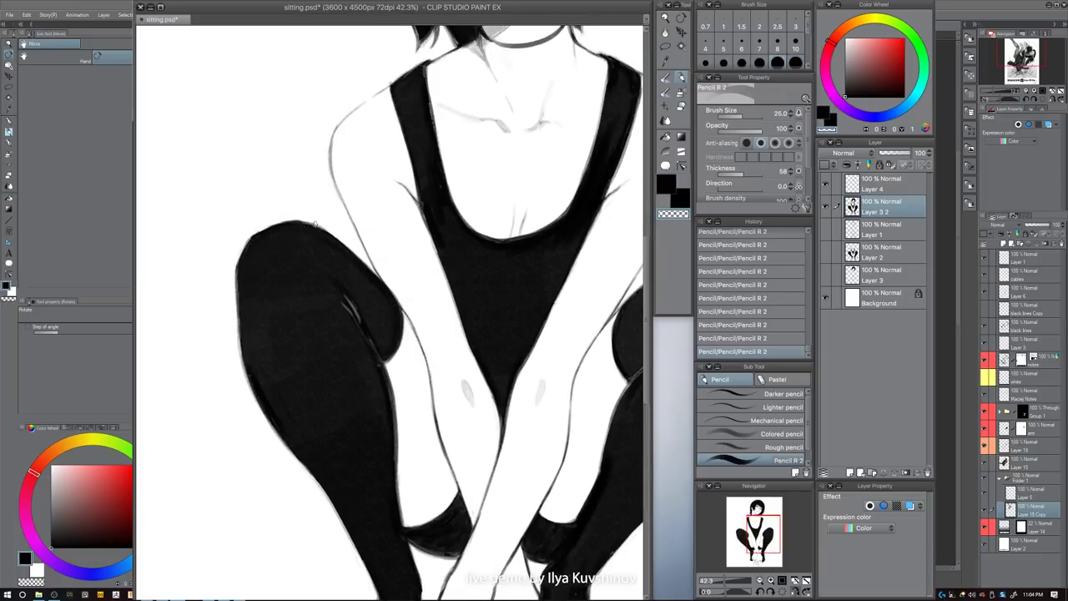
key("bracketleft")
left_click_drag(300, 220, 323, 228)
key("ctrl+z")
key("bracketleft")
key("ctrl+z")
key("c")
key("bracketleft")
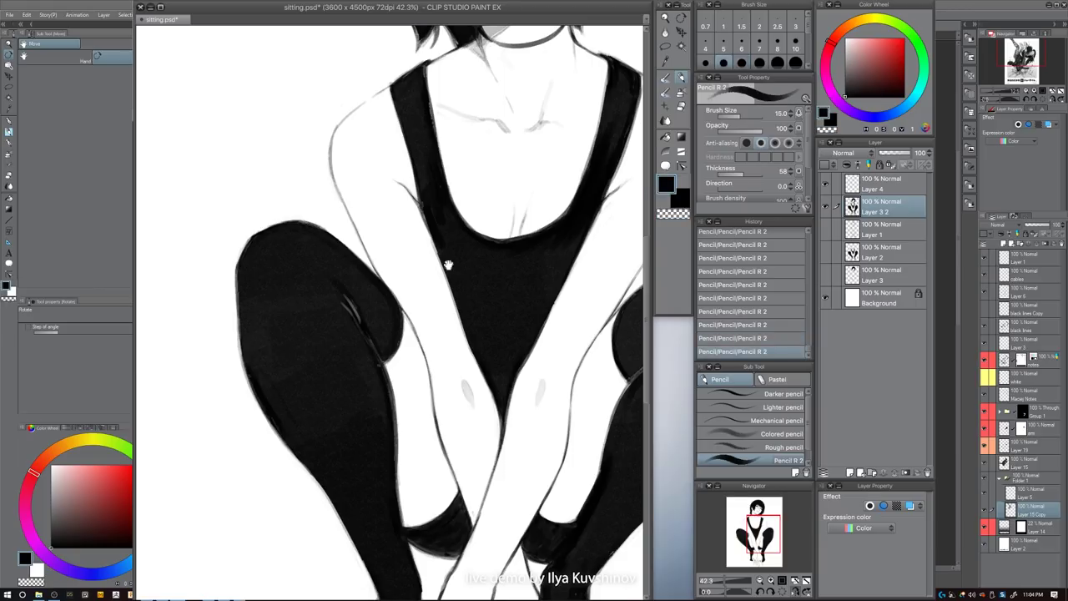
- Try a size 15 pencil stroke where the right-hand shoulder line meets the tank top strap
left_click_drag(448, 265, 417, 359)
left_click_drag(420, 205, 259, 221)
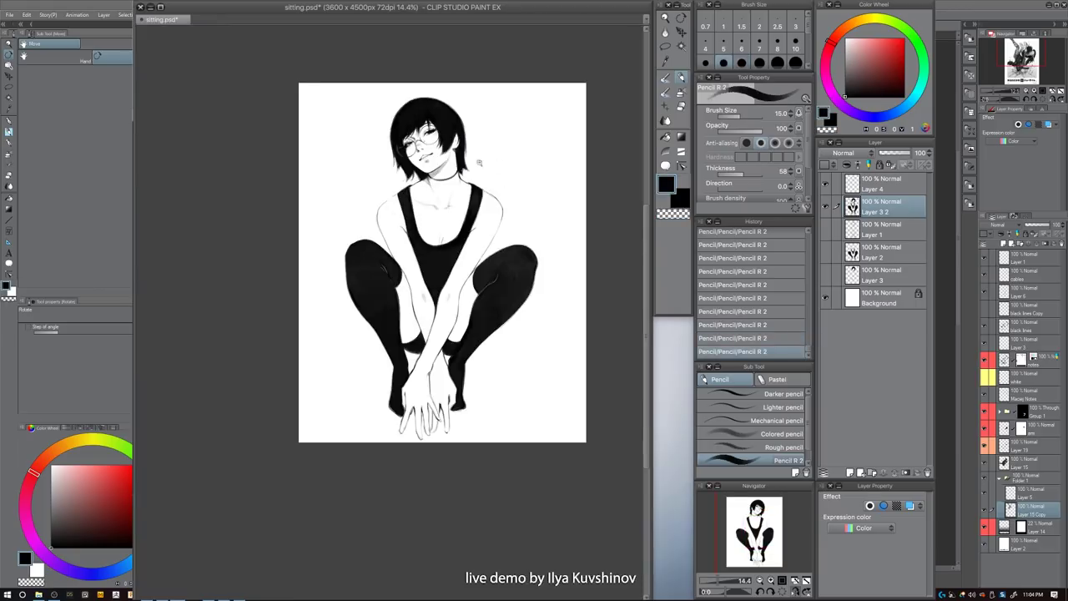
scroll(487, 181, "up", 5)
key("bracketright")
key("ctrl+z")
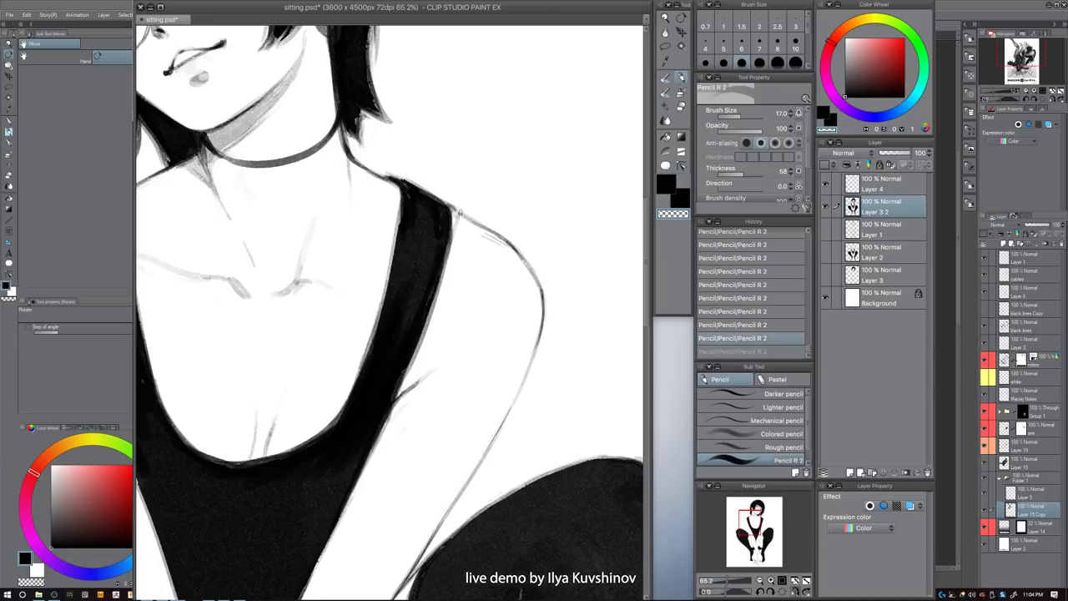
key("bracketleft")
key("ctrl+y")
key("c")
key("c")
key("c")
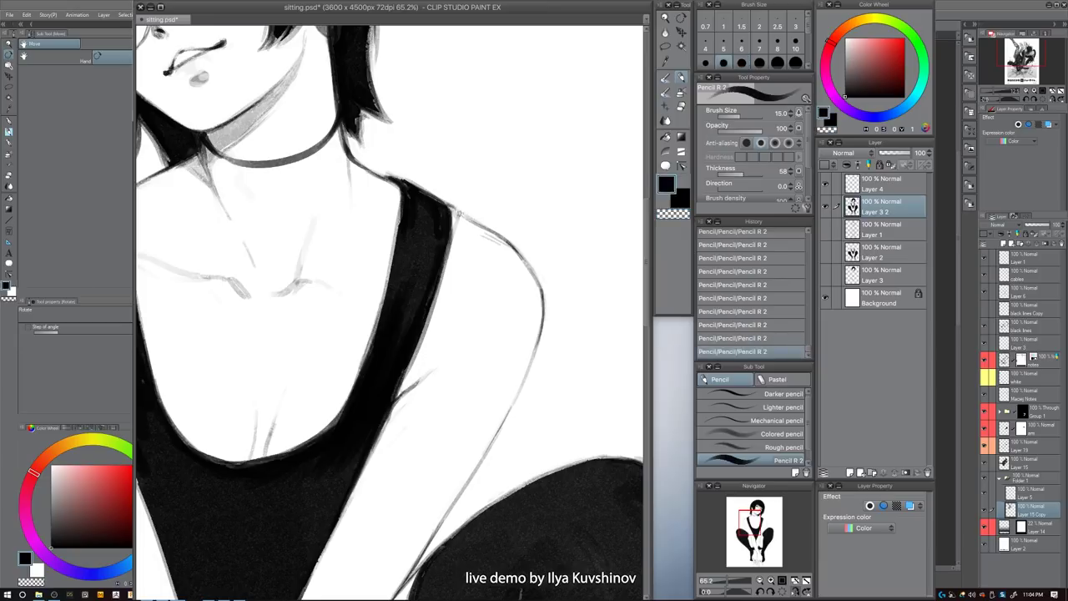
left_click_drag(451, 209, 473, 221)
key("ctrl+z")
- Refine the right-hand shoulder contour beside the strap with the pencil at size 17
key("bracketright")
key("c")
mouse_move(482, 309)
left_mouse_down()
mouse_move(469, 347)
mouse_move(453, 256)
left_mouse_up()
scroll(487, 343, "down", 10)
scroll(417, 309, "up", 4)
key("c")
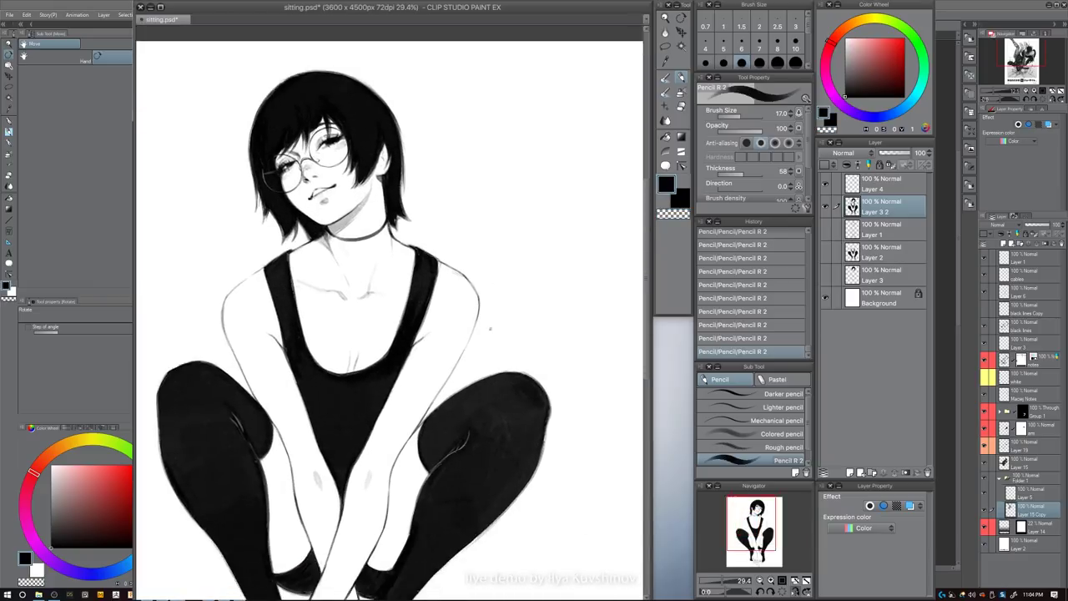
- Set the pencil size to 25 and flip the canvas view horizontally
key("bracketright")
key("bracketright")
left_click(776, 580)
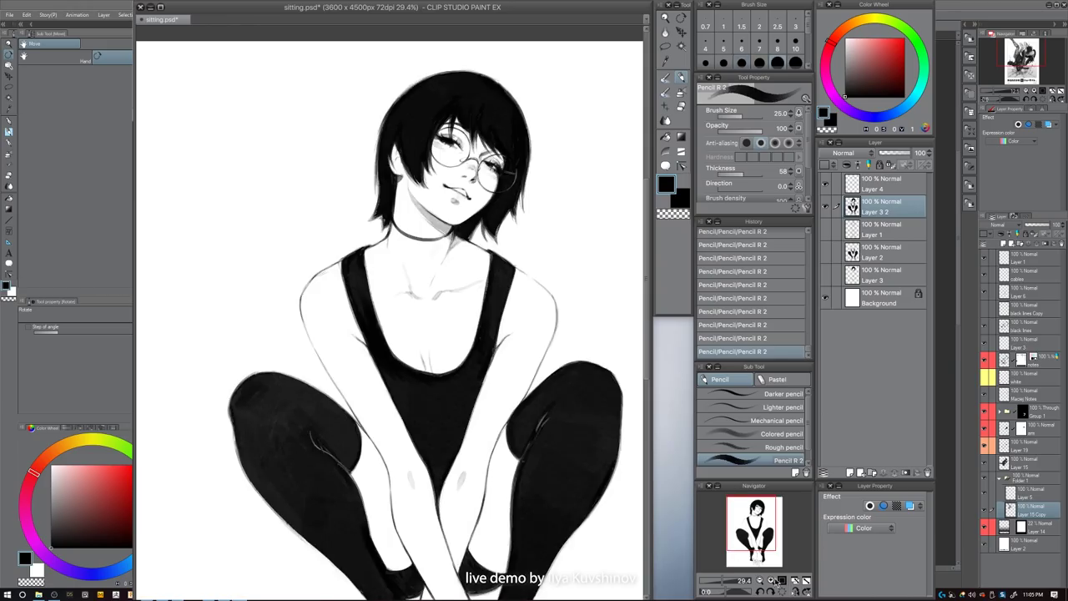
- Touch up the crease behind the right-hand knee and trim that leg's inner edge with the pencil at size 17
scroll(481, 314, "up", 1)
scroll(479, 367, "up", 3)
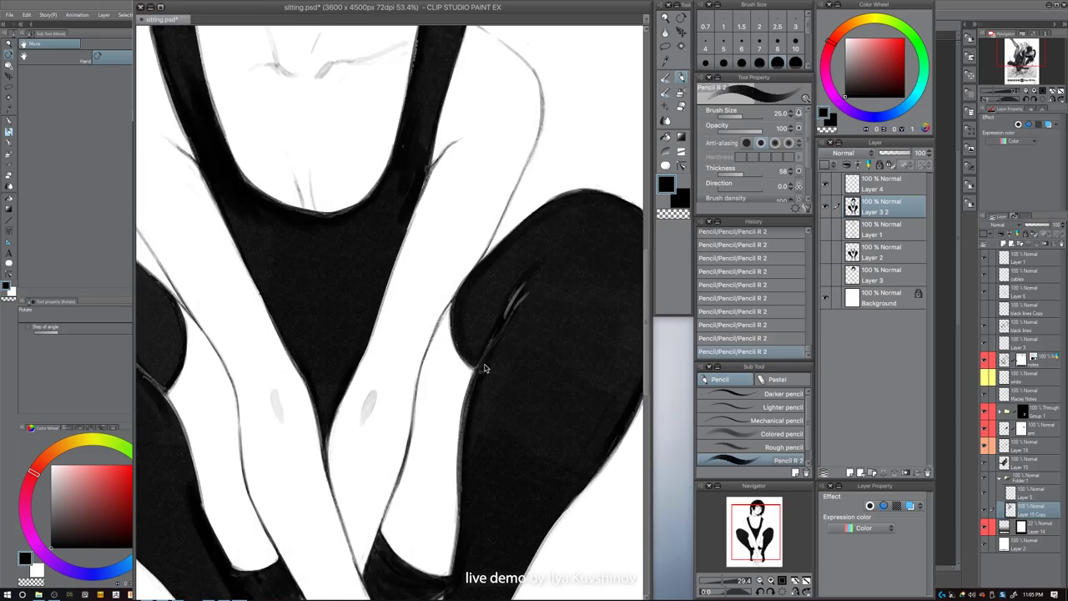
key("bracketleft")
key("c")
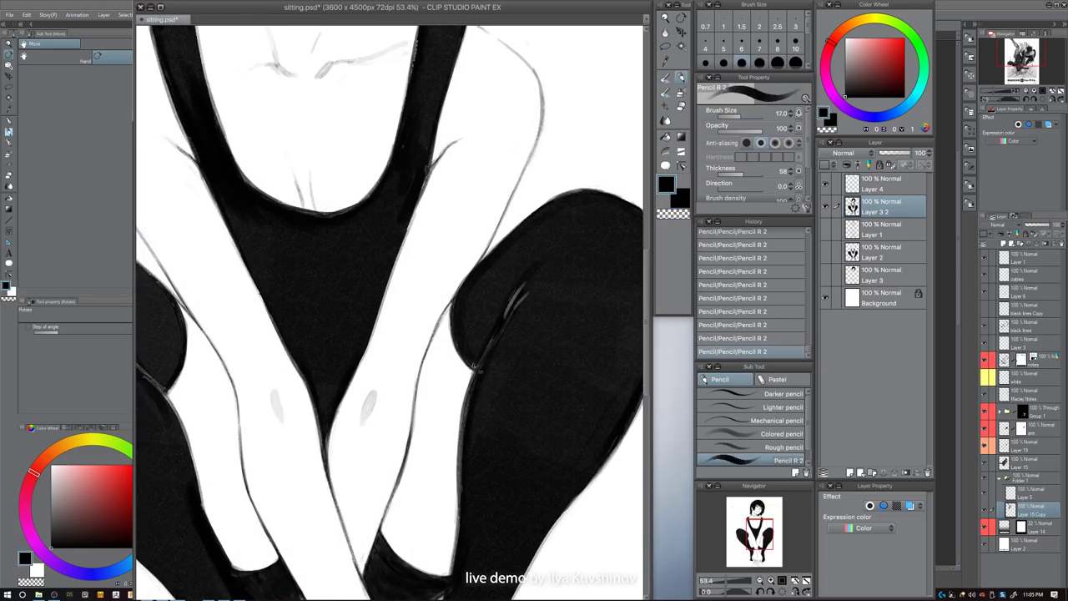
key("c")
key("bracketleft")
key("c")
left_click_drag(458, 455, 456, 510)
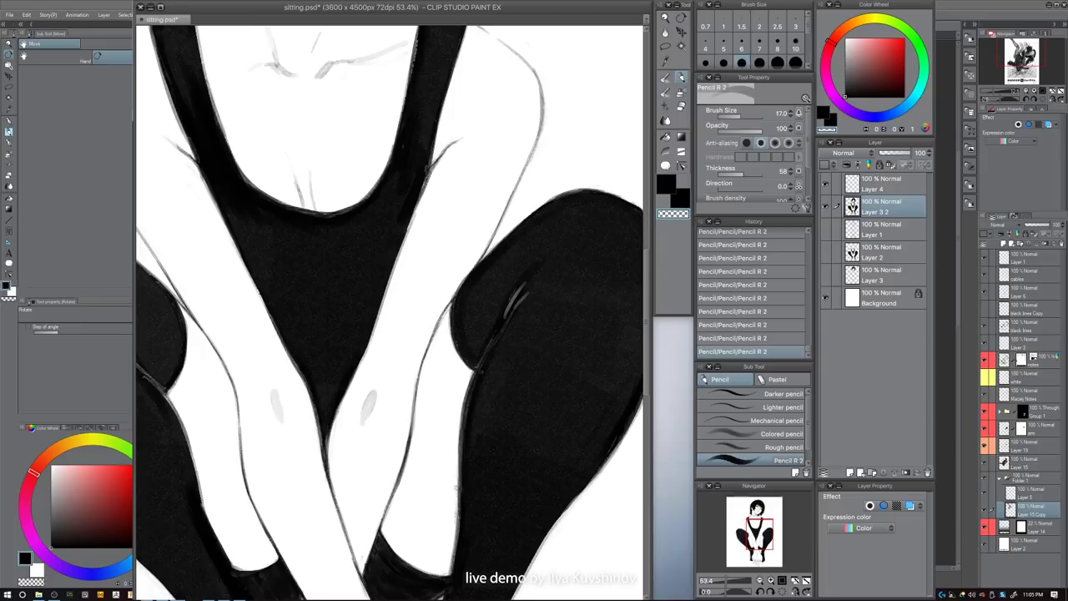
- Try refining the contours of the crossed forearms below the stocking bands with pencil strokes starting at size 25
left_click_drag(451, 423, 512, 380)
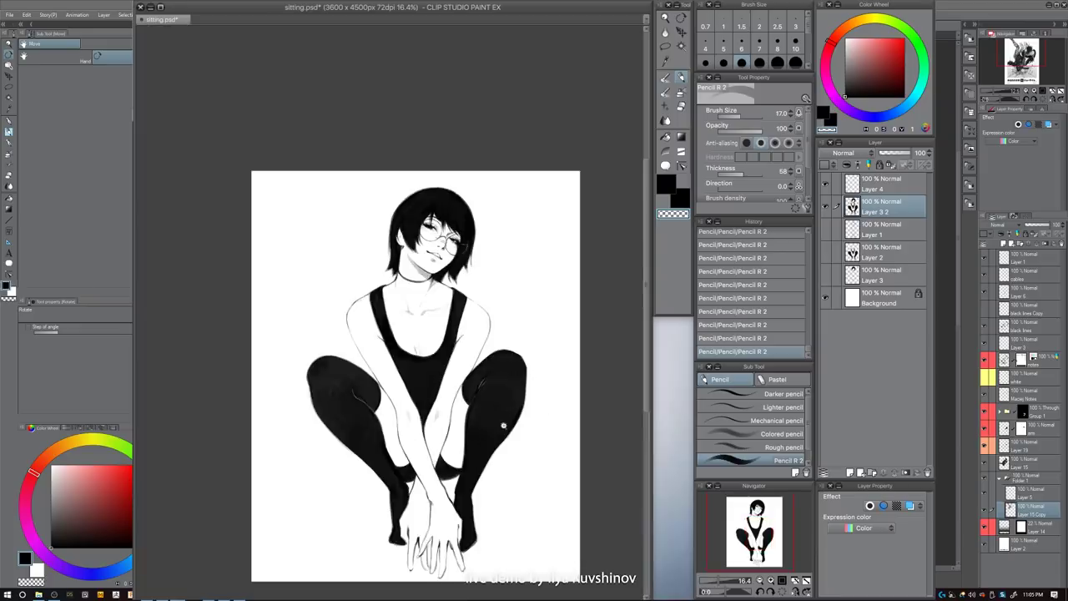
scroll(444, 473, "up", 5)
key("bracketright")
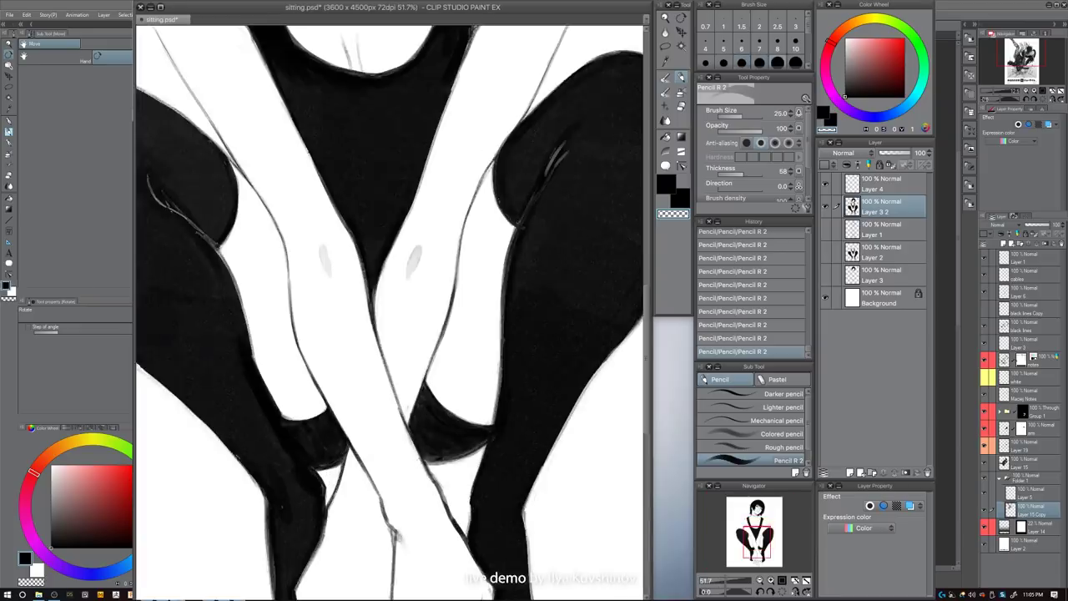
left_click_drag(421, 456, 442, 504)
key("bracketright")
key("bracketleft")
left_click_drag(350, 448, 372, 483)
key("ctrl+z")
key("ctrl+z")
key("bracketleft")
key("bracketleft")
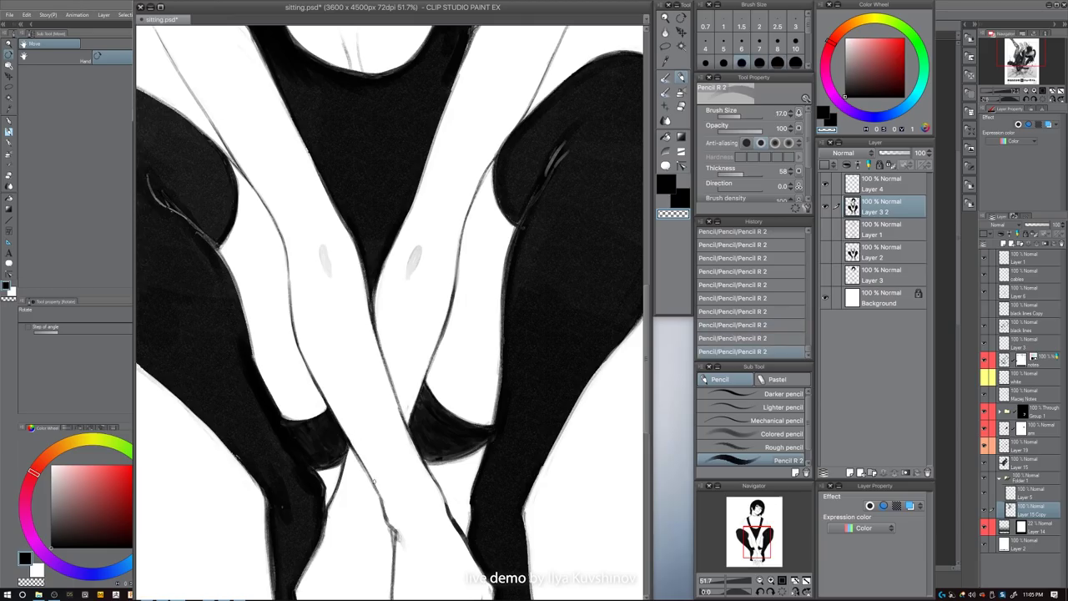
- Refine the inner edge of the left-hand tank top strap with black pencil at size 25 and transparent at size 30
left_click_drag(376, 263, 292, 275)
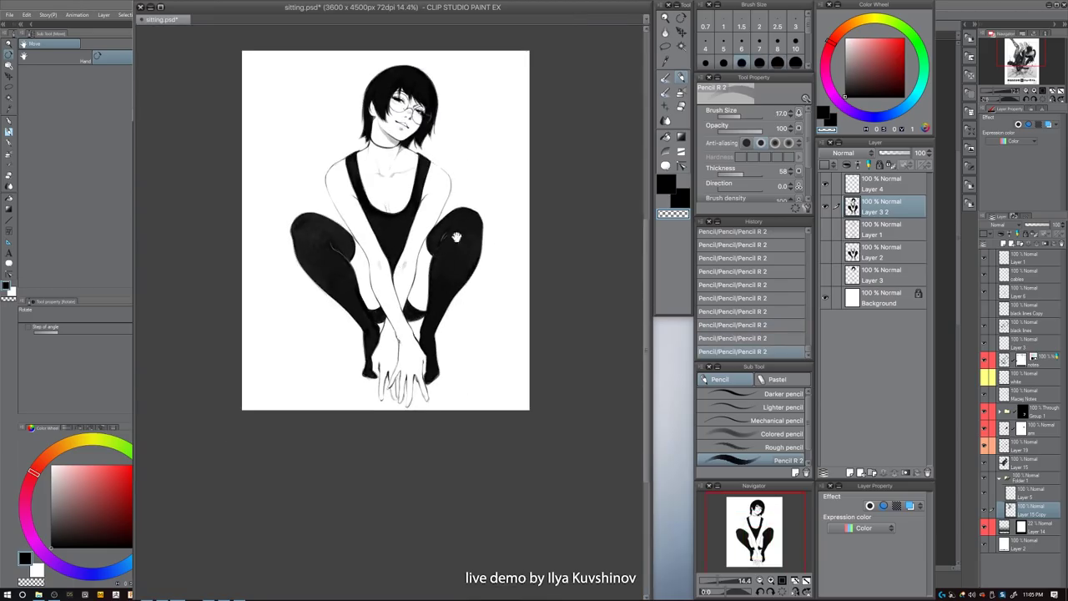
left_click_drag(457, 237, 443, 290)
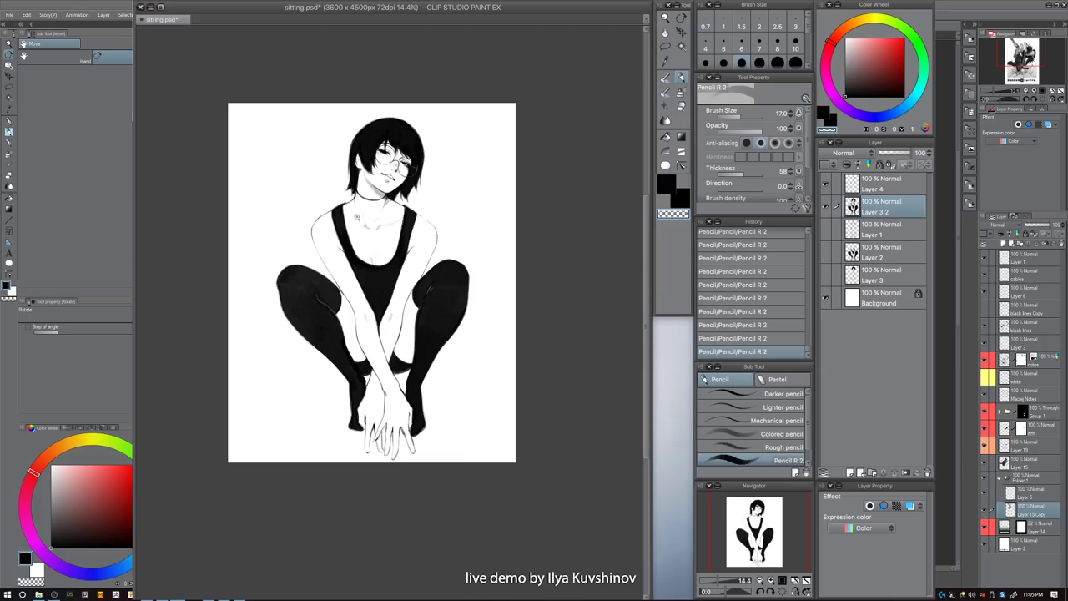
scroll(357, 217, "up", 5)
key("bracketright")
key("bracketright")
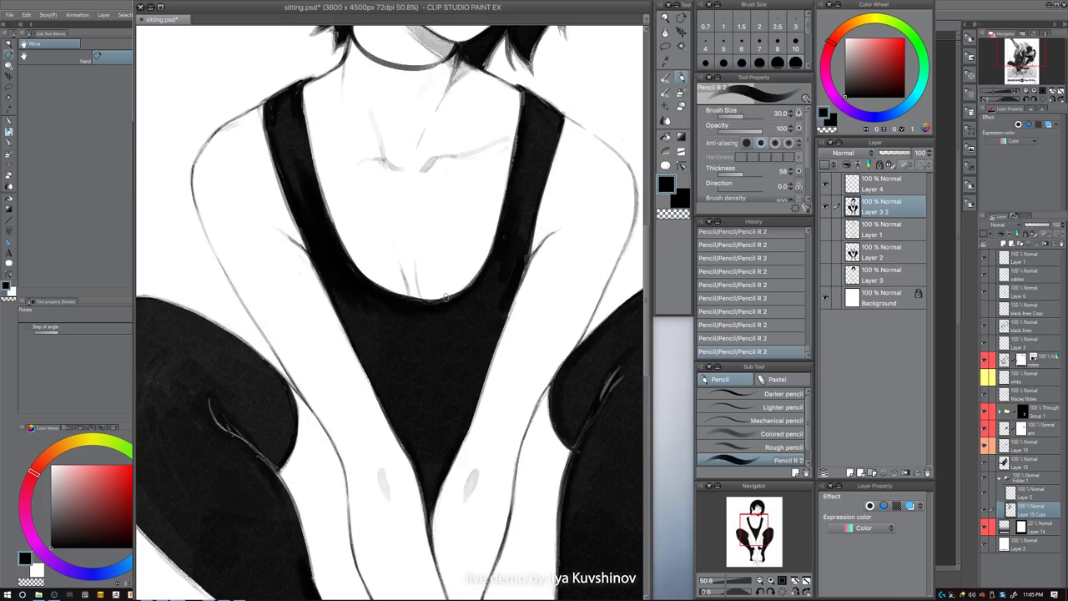
key("bracketleft")
left_click_drag(335, 236, 302, 93)
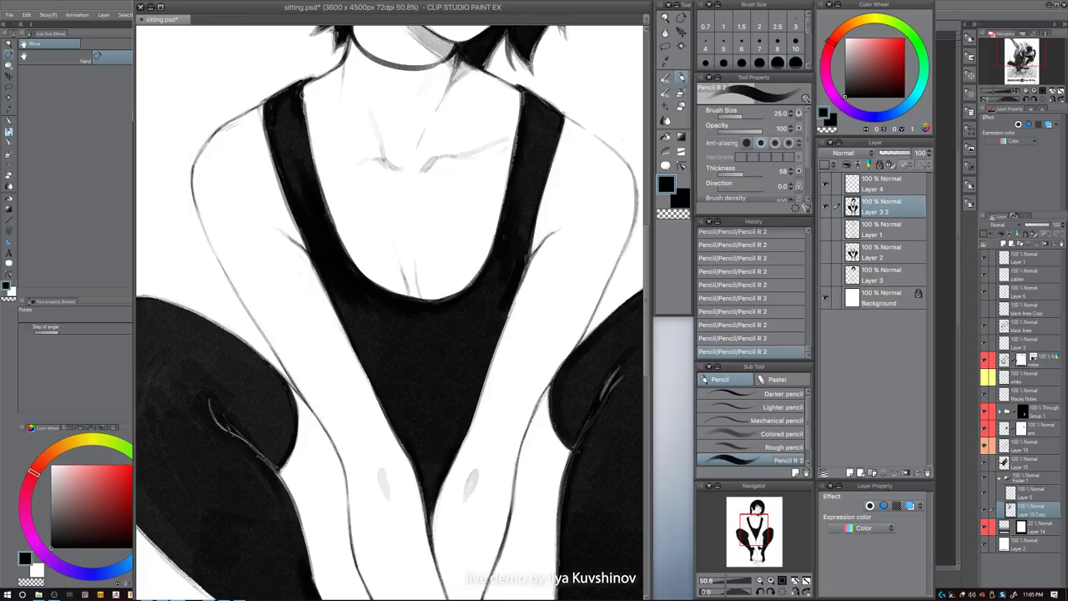
key("c")
key("bracketright")
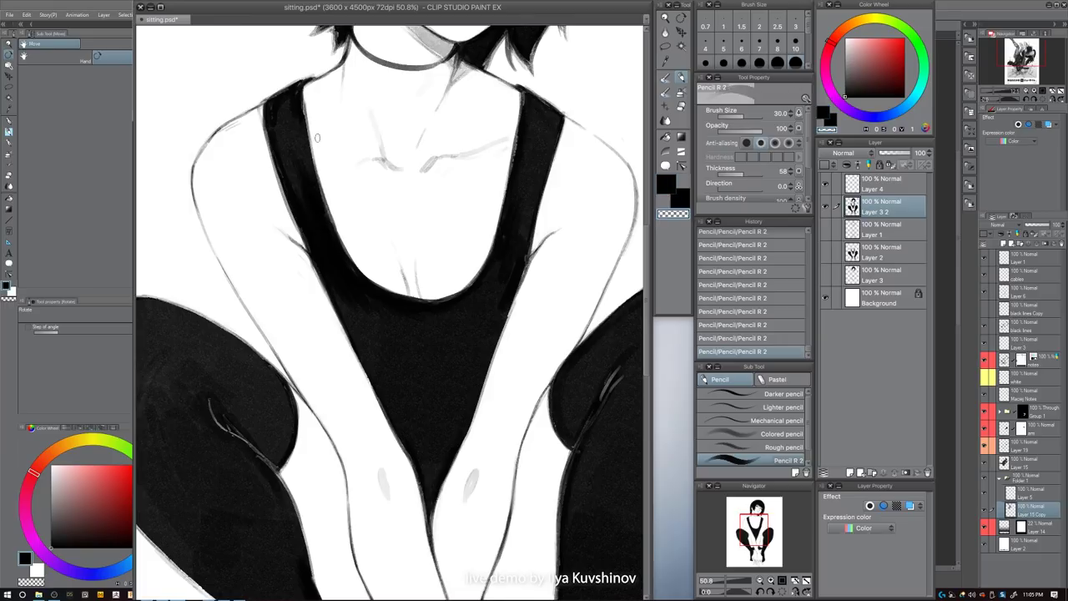
key("c")
key("bracketleft")
key("bracketleft")
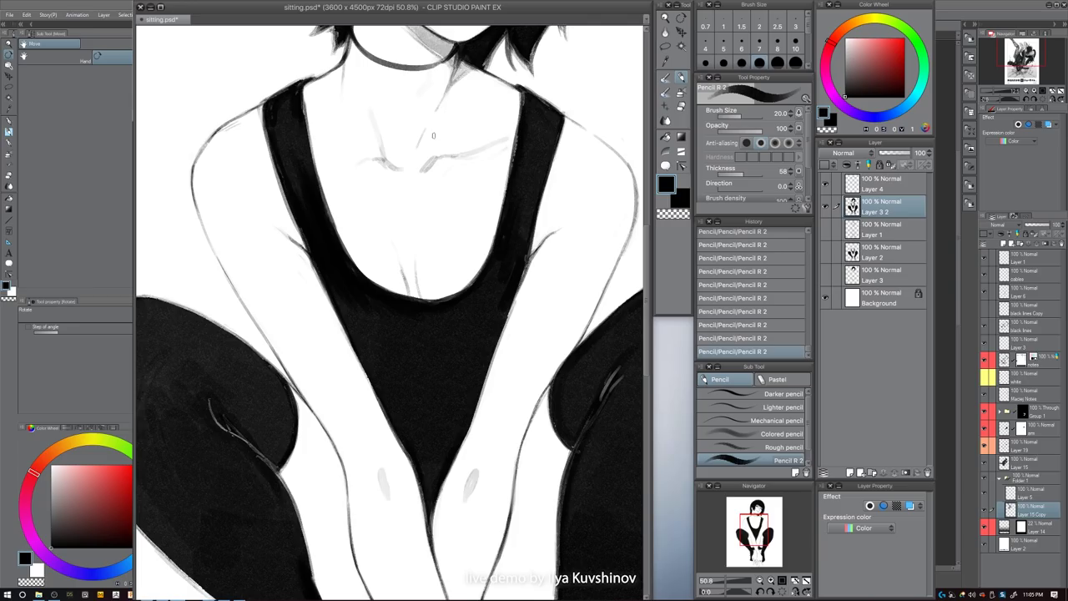
- Trim the outer top corner of the right-hand strap with the transparent pencil at size 17
scroll(495, 231, "down", 6)
scroll(556, 197, "up", 7)
key("c")
key("bracketright")
key("bracketright")
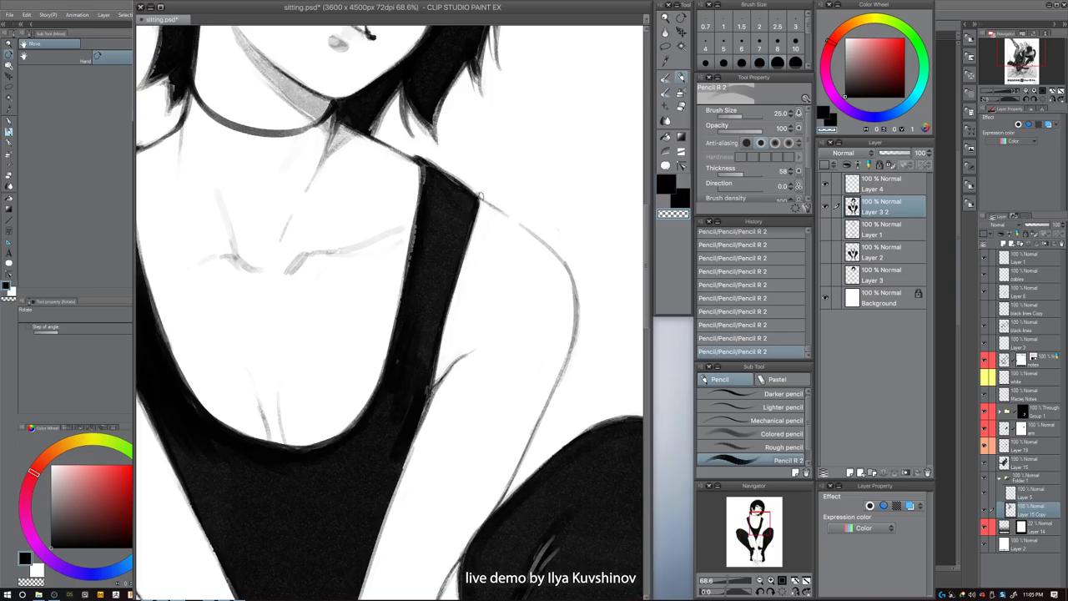
key("c")
key("bracketleft")
key("bracketleft")
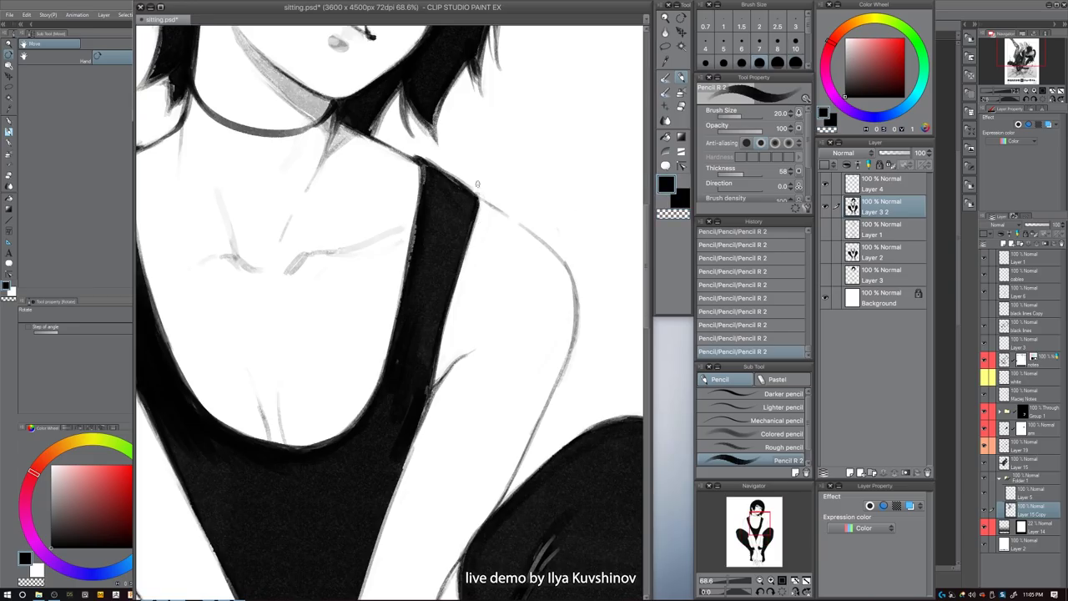
key("ctrl+z")
key("c")
key("bracketleft")
left_click_drag(479, 199, 464, 262)
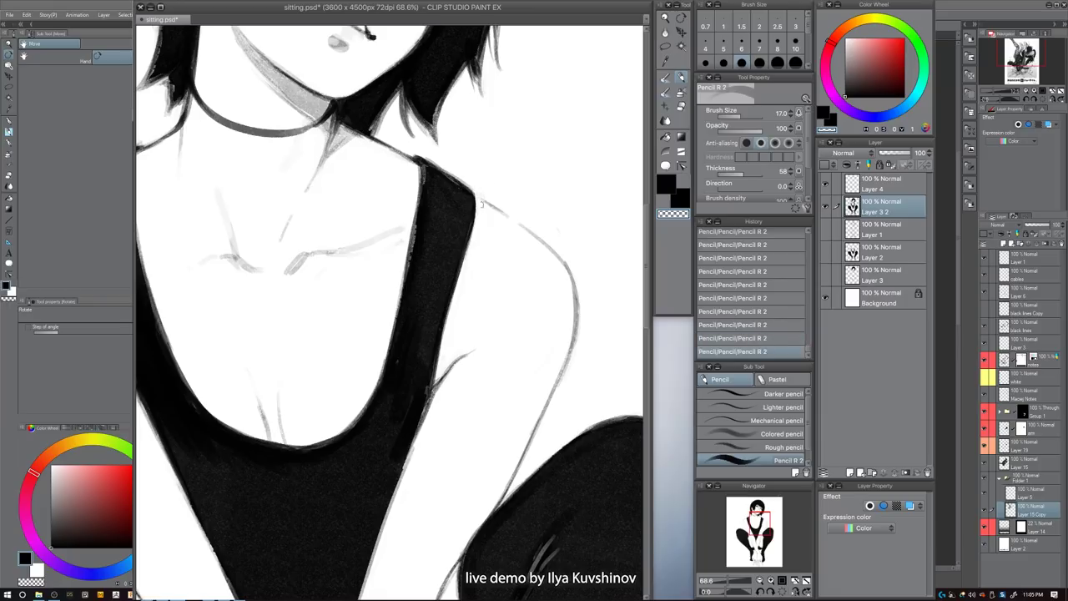
- Touch up where the right-hand strap corner meets the shoulder line, using the pencil at sizes 10 and 15
key("c")
key("bracketleft")
mouse_move(474, 193)
left_mouse_down()
mouse_move(500, 213)
mouse_move(476, 196)
left_mouse_up()
key("ctrl+z")
key("bracketleft")
key("ctrl+z")
key("ctrl+z")
key("bracketleft")
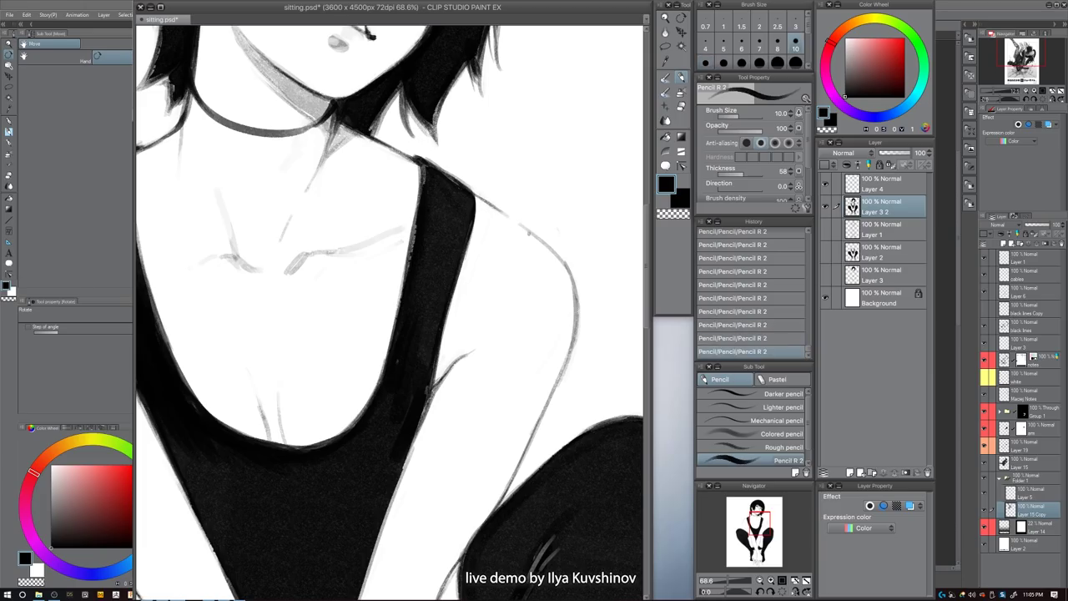
key("c")
scroll(567, 388, "down", 3)
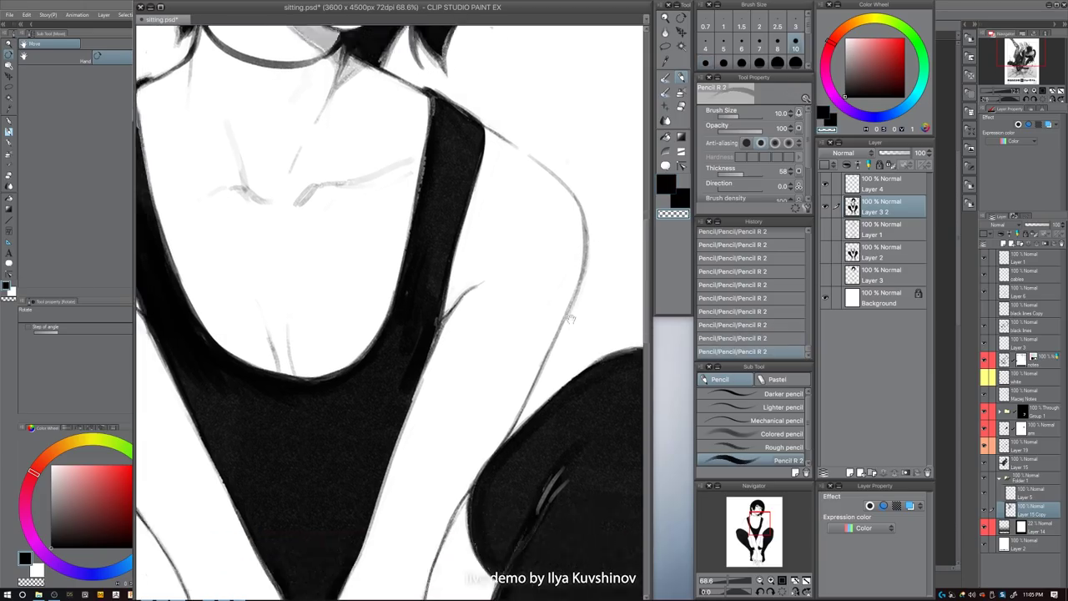
key("c")
key("bracketright")
key("bracketright")
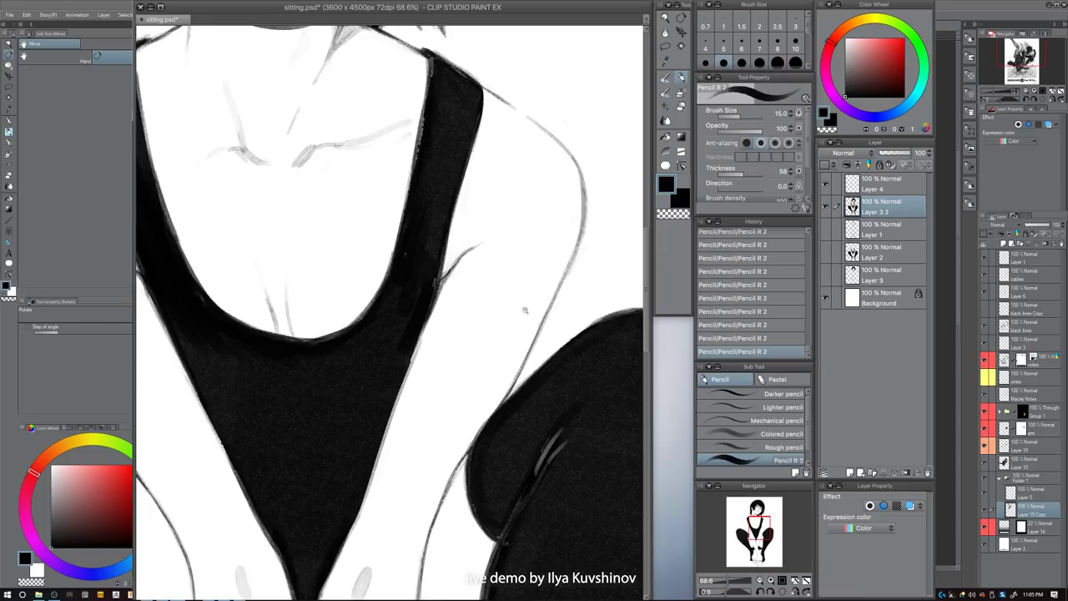
scroll(527, 309, "down", 5)
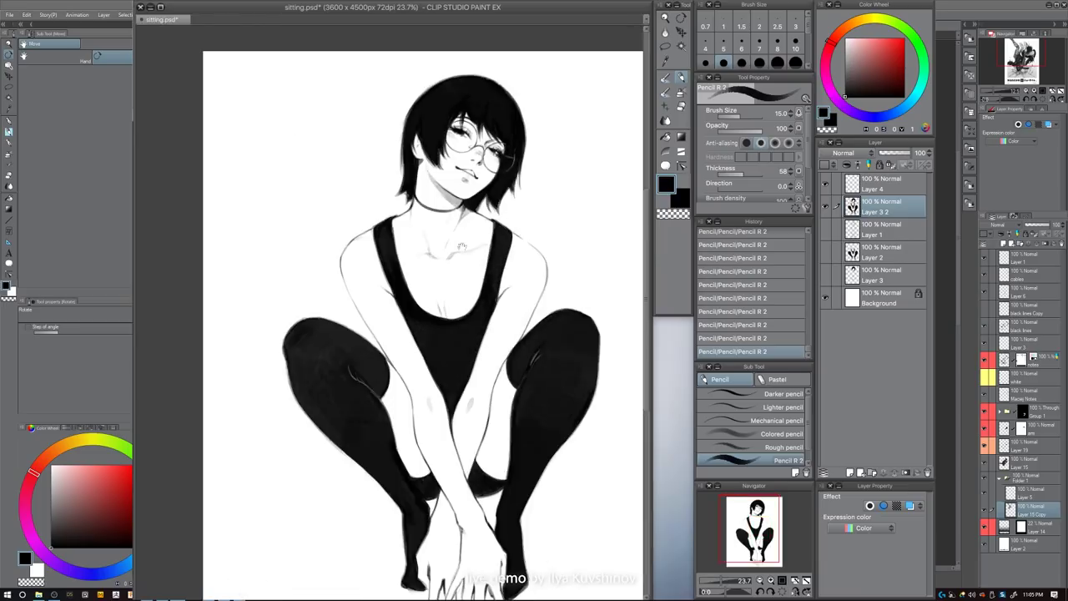
- Clean up the collarbone line and the hair tips above the left-hand shoulder with the transparent pencil, starting at size 20
scroll(434, 240, "up", 5)
key("c")
key("bracketright")
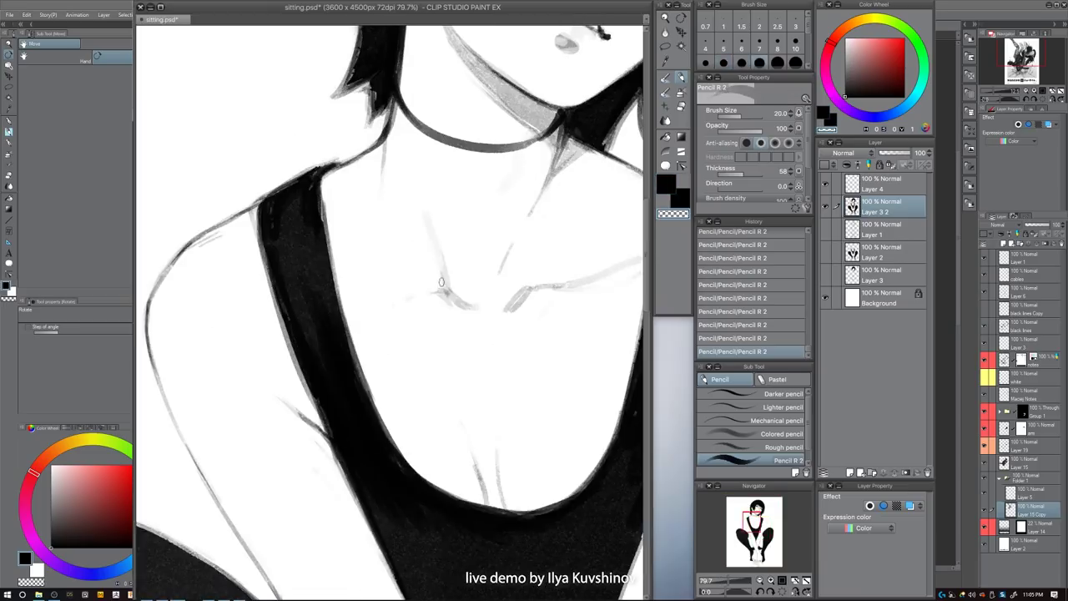
scroll(436, 268, "up", 3)
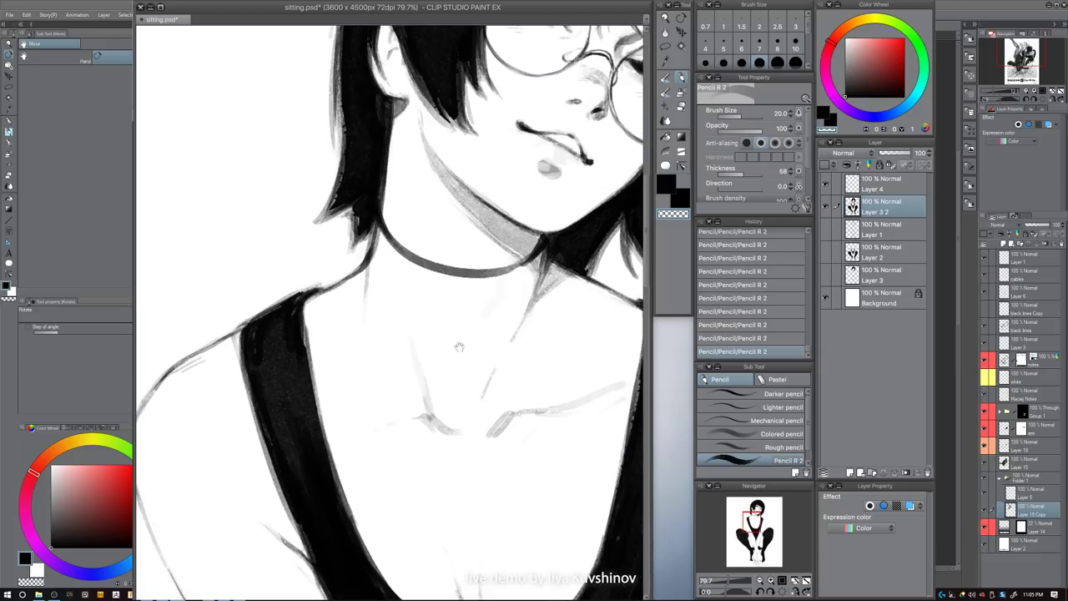
key("bracketright")
mouse_move(357, 217)
left_mouse_down()
mouse_move(357, 235)
mouse_move(345, 139)
mouse_move(357, 250)
left_mouse_up()
- Darken the outer edge of the left-hand side of the hair with the black pencil at size 17
key("[")
key("[")
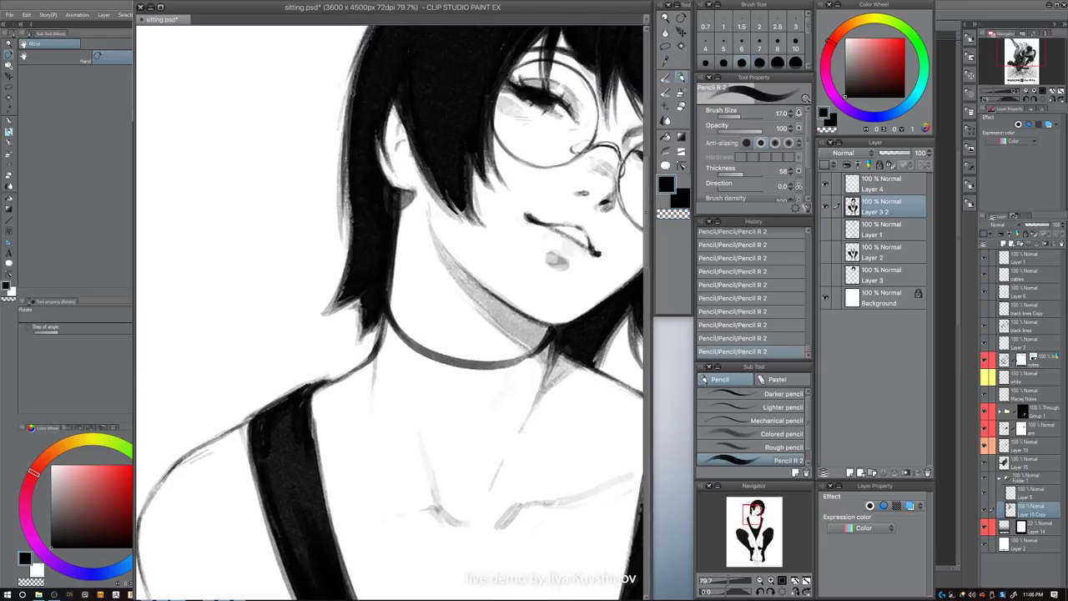
left_click_drag(354, 92, 344, 193)
left_click_drag(352, 114, 343, 209)
left_click_drag(474, 323, 409, 325)
left_click_drag(572, 329, 516, 239)
- Undo the last stroke and redraw the right-hand forearm's outer contour beside the knee with the pencil at size 17
scroll(506, 335, "up", 4)
key("bracketright")
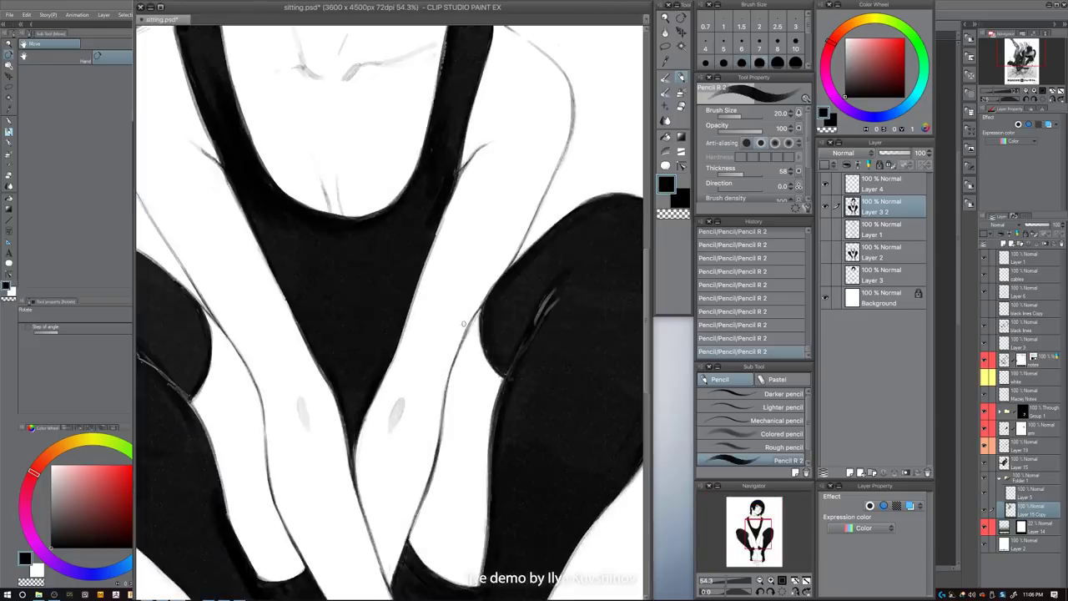
key("ctrl+z")
key("bracketleft")
mouse_move(468, 319)
left_mouse_down()
mouse_move(451, 367)
mouse_move(468, 325)
mouse_move(427, 381)
left_mouse_up()
- Clean up the outer edge of the right-hand knee with the transparent pencil at size 20
key("c")
key("bracketright")
key("bracketright")
left_click_drag(581, 322, 483, 307)
key("c")
key("bracketleft")
key("bracketleft")
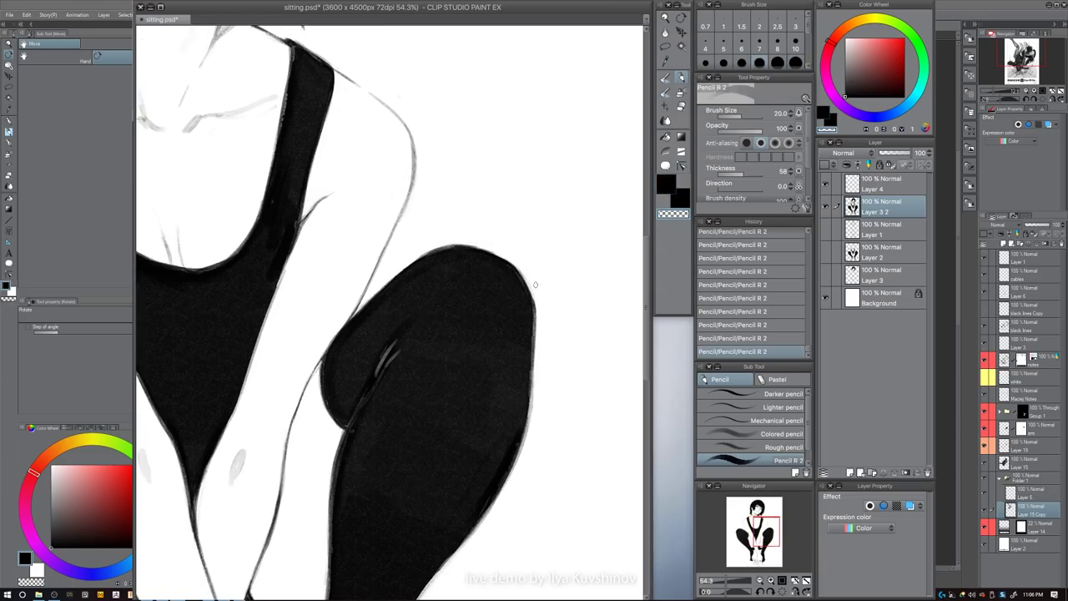
left_click_drag(357, 318, 493, 401)
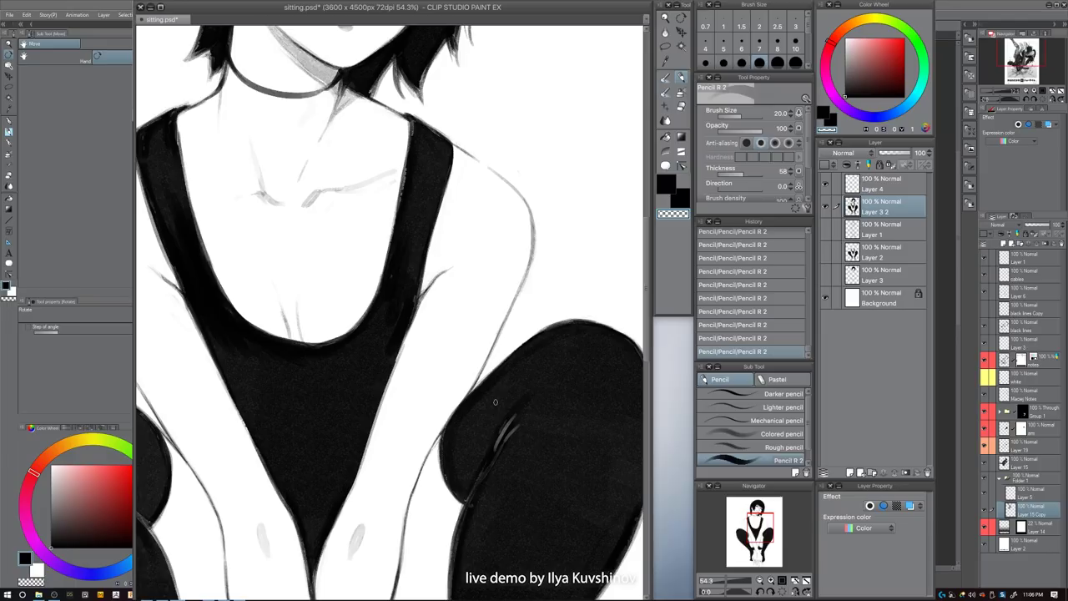
- Try a short pencil stroke on the right-hand hair tips beside the neck
key("c")
key("bracketleft")
key("bracketleft")
left_click_drag(390, 73, 404, 97)
key("ctrl+z")
key("c")
key("bracketright")
key("bracketright")
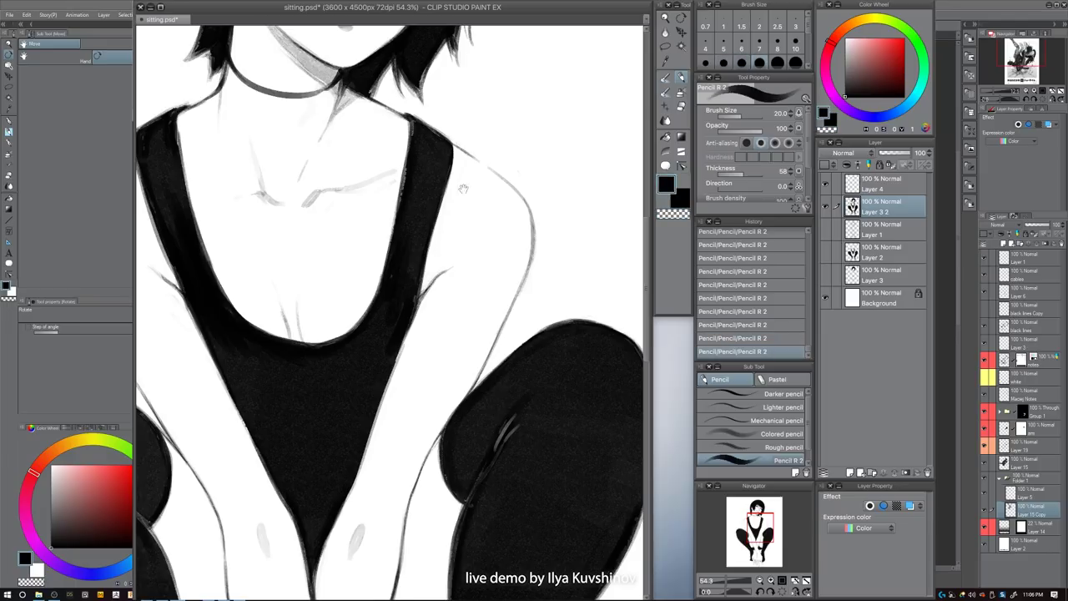
- Touch up the fringe and the right-hand outer edge of the hair with the pencil at sizes 17 and 20
left_click_drag(463, 190, 469, 346)
key("bracketright")
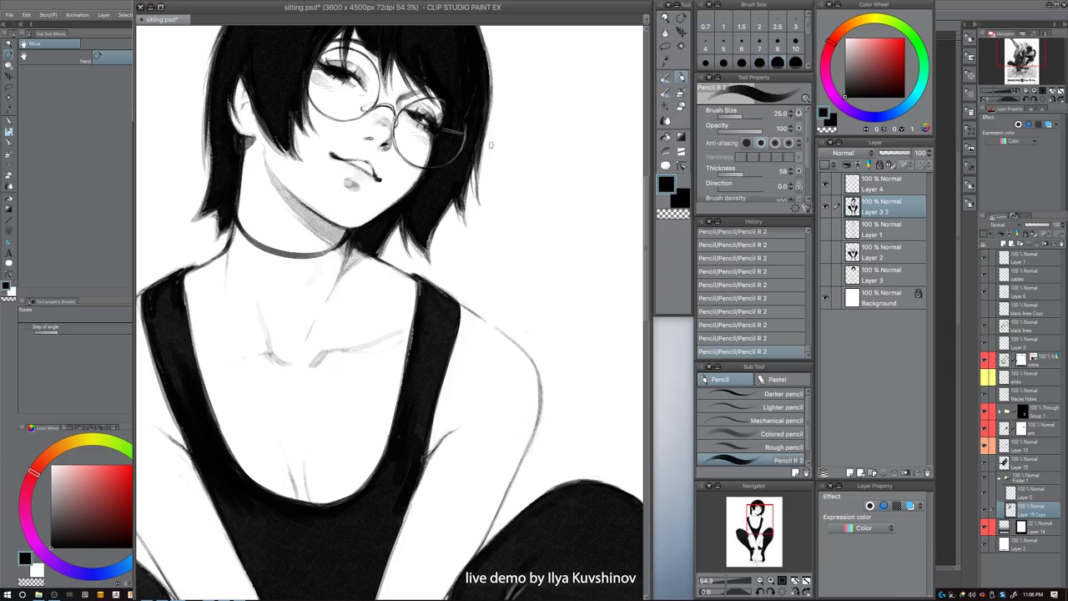
left_click_drag(451, 196, 453, 296)
key("bracketleft")
key("bracketleft")
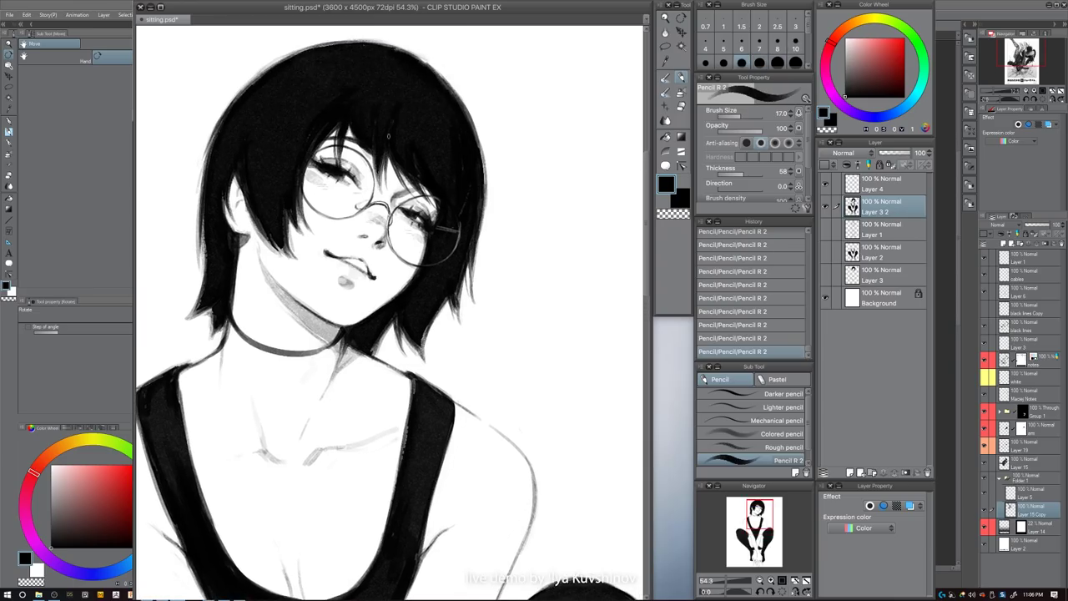
key("bracketright")
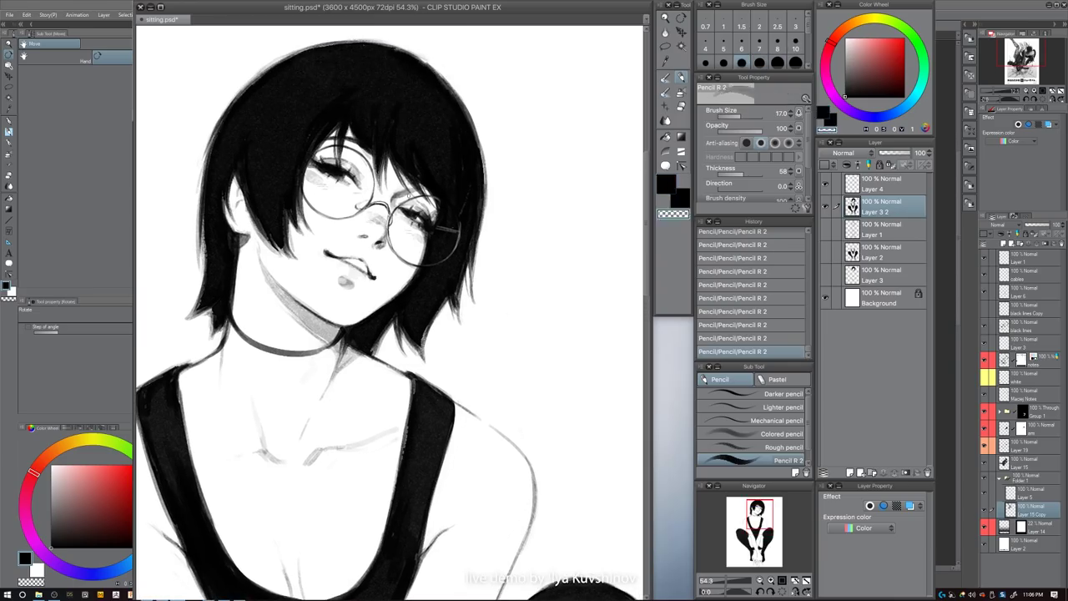
key("c")
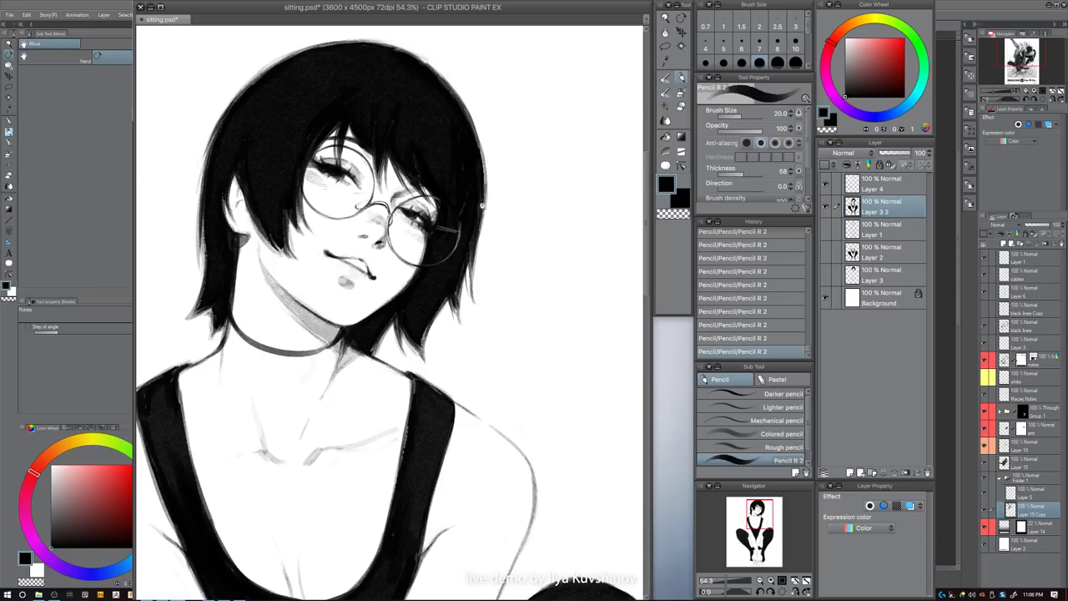
scroll(482, 200, "down", 5)
scroll(426, 162, "up", 8)
key("bracketleft")
key("bracketleft")
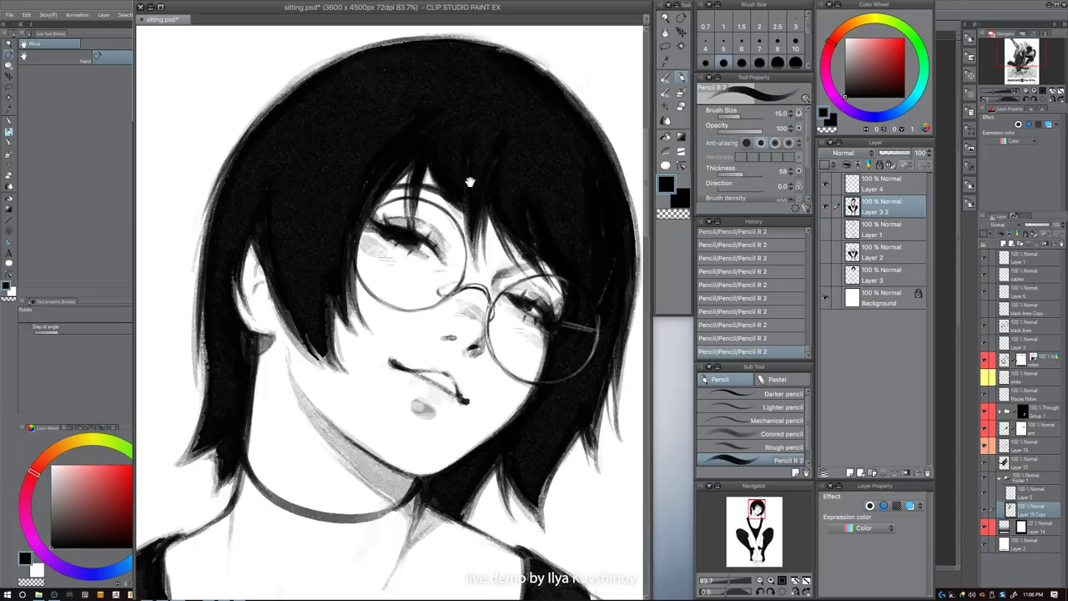
- Strengthen the right-hand leg's inner edge around the stocking band with the black pencil at size 25
scroll(469, 181, "down", 15)
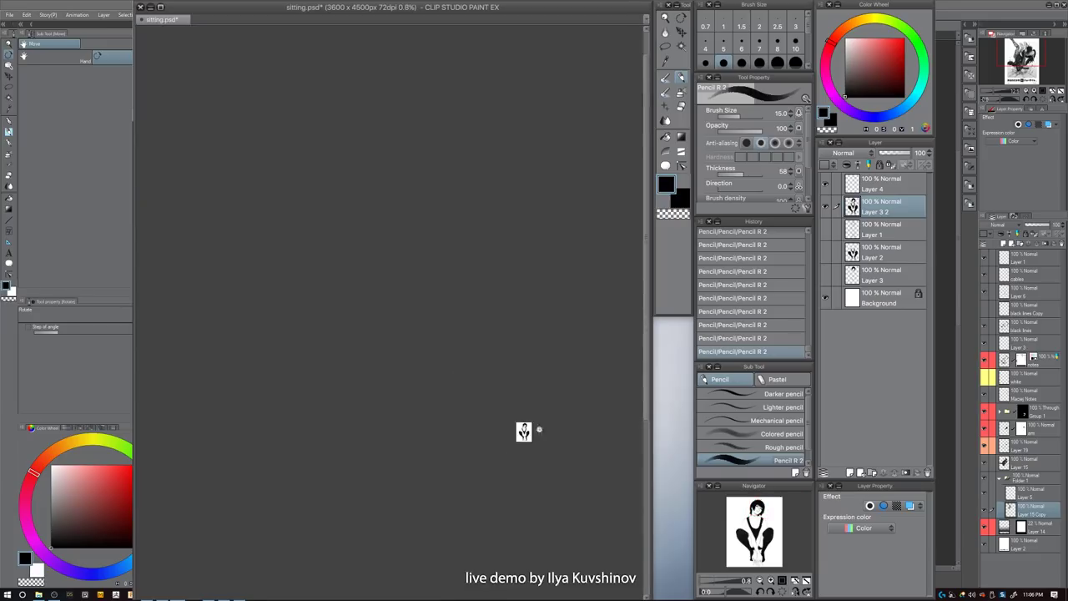
scroll(538, 429, "up", 8)
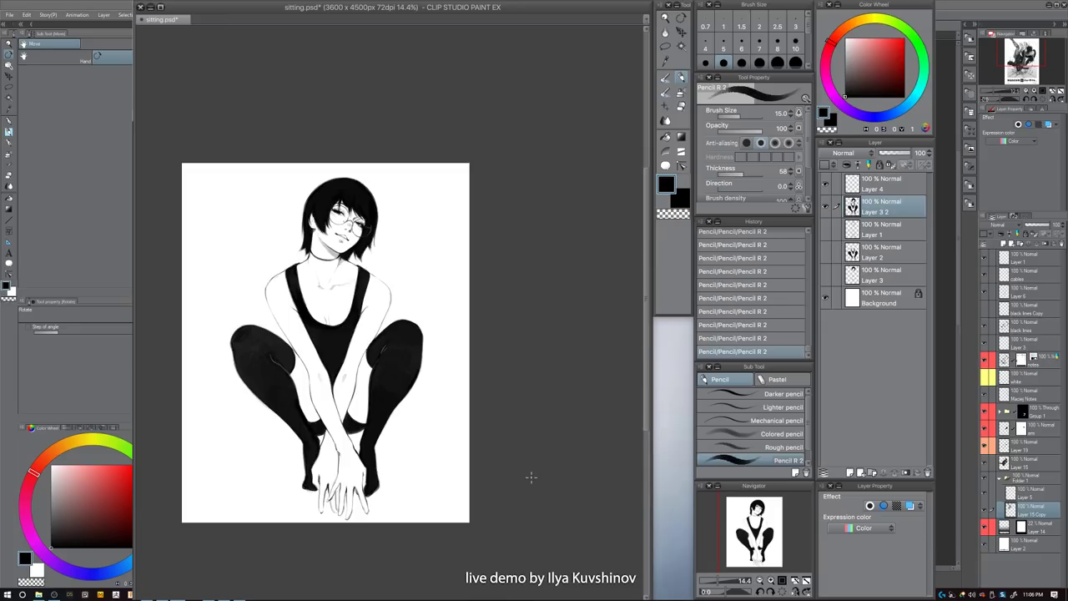
scroll(398, 392, "up", 3)
key("bracketright")
key("bracketright")
key("bracketright")
key("bracketright")
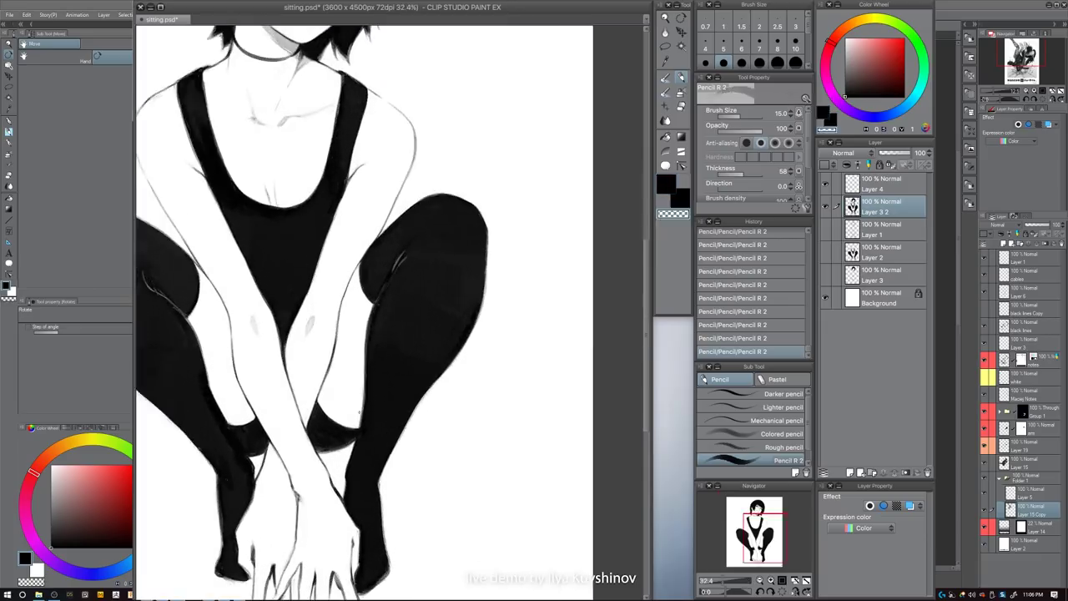
key("ctrl+z")
key("c")
key("bracketleft")
left_click_drag(364, 389, 359, 428)
left_click_drag(354, 443, 343, 479)
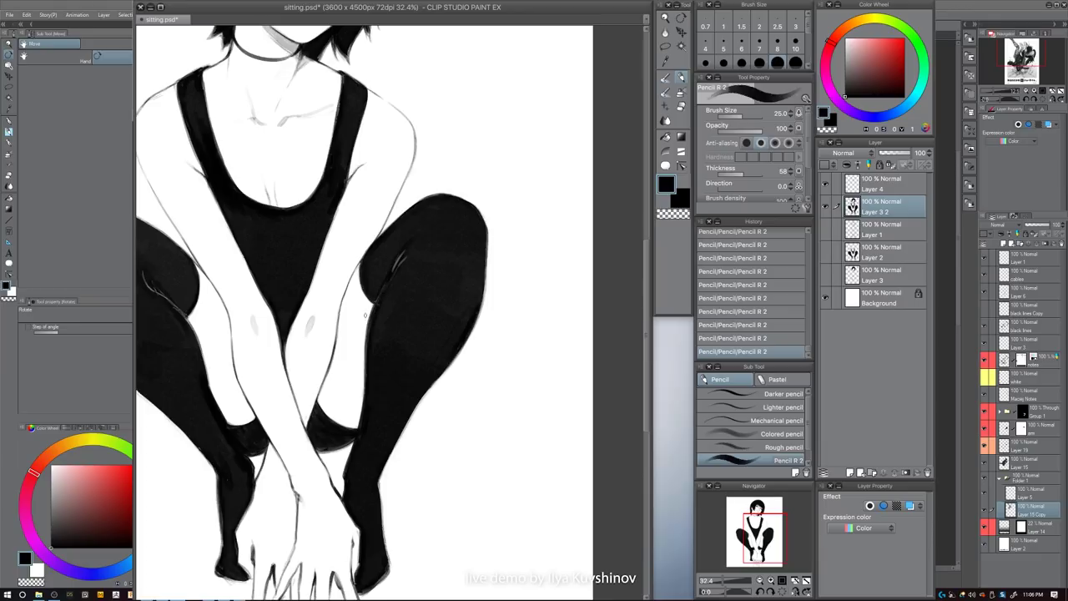
- Try trimming the right-hand leg's inner edge below the knee crease with a transparent pencil stroke
key("c")
key("bracketright")
left_click_drag(367, 314, 363, 386)
key("ctrl+z")
key("c")
key("bracketleft")
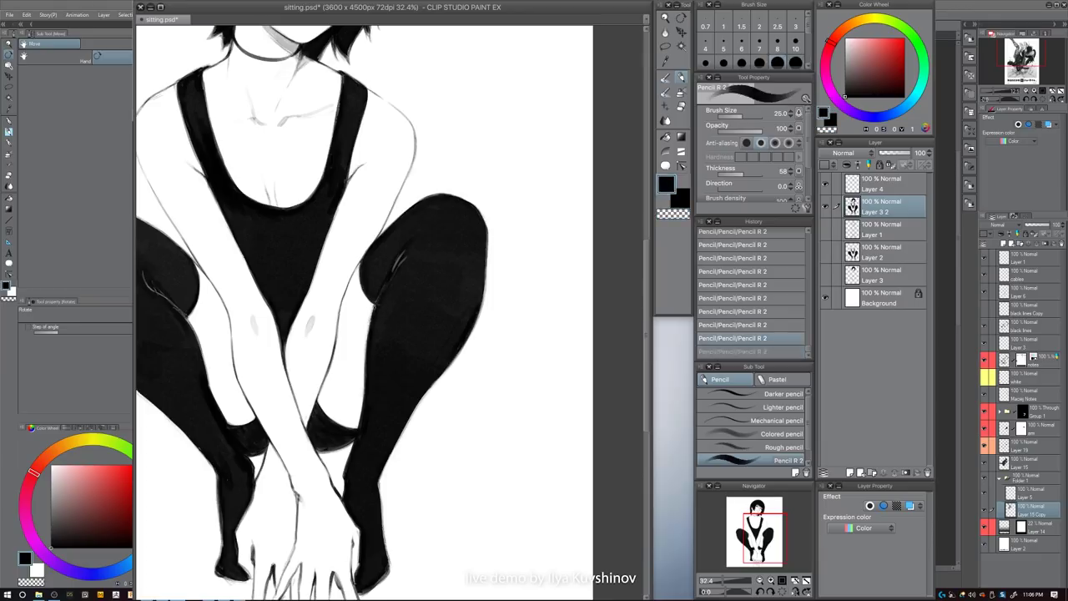
- Darken the right-hand leg's inner edge just below the knee crease with the black pencil at size 25
left_click_drag(371, 317, 367, 345)
scroll(509, 325, "down", 3)
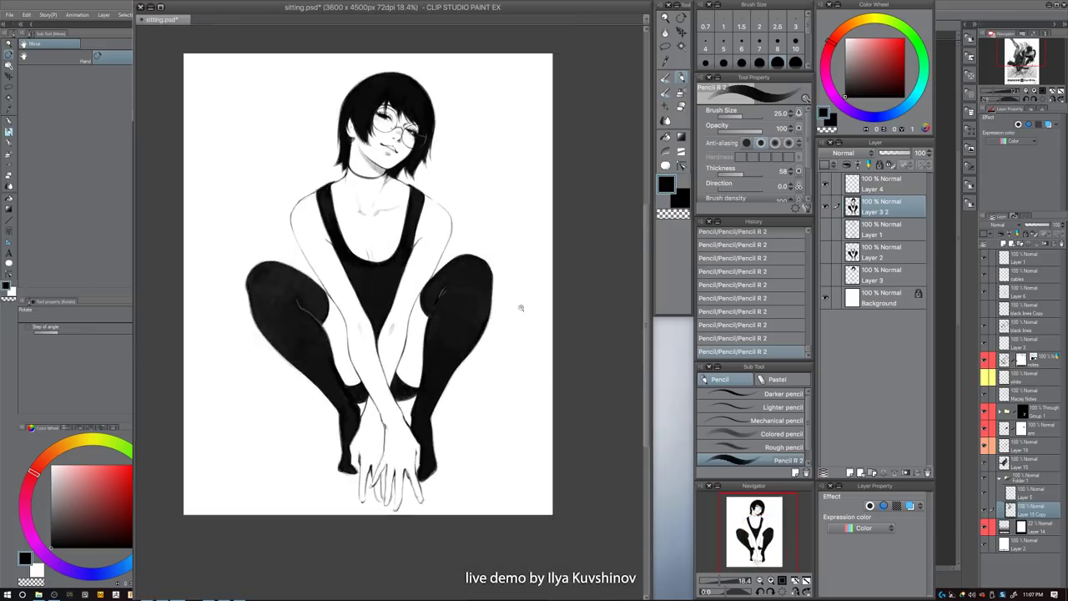
- Try trimming the outer contour of the right-hand knee with transparent pencil strokes at decreasing sizes
scroll(516, 298, "up", 5)
key("c")
key("bracketright")
left_click_drag(479, 273, 477, 311)
key("ctrl+z")
key("bracketleft")
key("ctrl+z")
key("bracketleft")
left_click_drag(481, 273, 478, 314)
key("ctrl+z")
key("c")
key("bracketleft")
left_click_drag(503, 363, 446, 360)
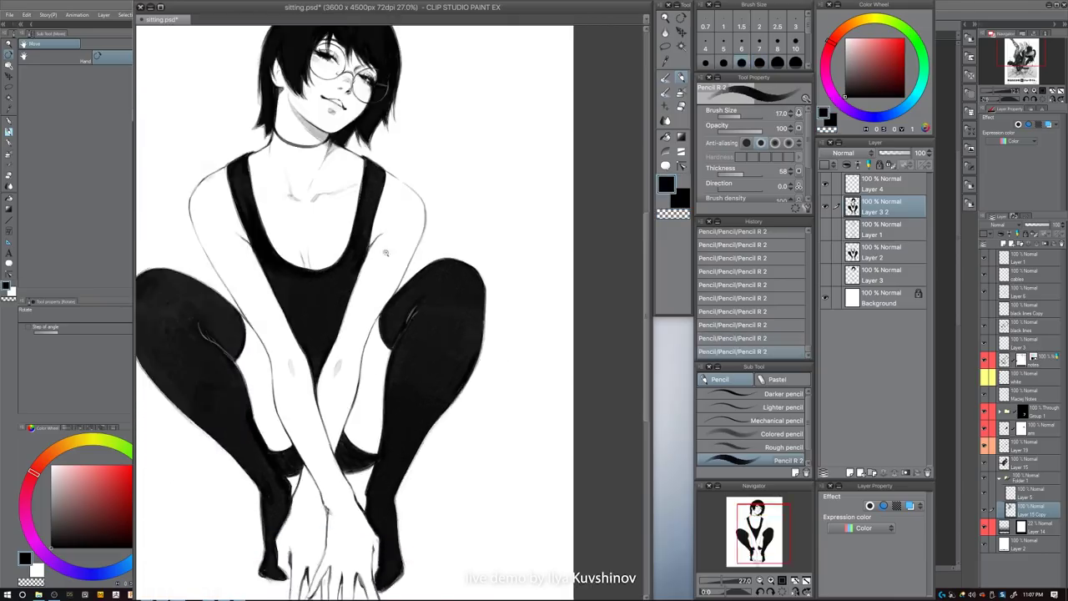
- Trim the upper end of the short chest line above the neckline with the transparent pencil at size 17
left_click_drag(388, 253, 458, 253)
key("bracketleft")
left_click_drag(359, 276, 349, 303)
left_click_drag(453, 300, 424, 302)
left_click_drag(365, 277, 335, 273)
scroll(335, 272, "up", 1)
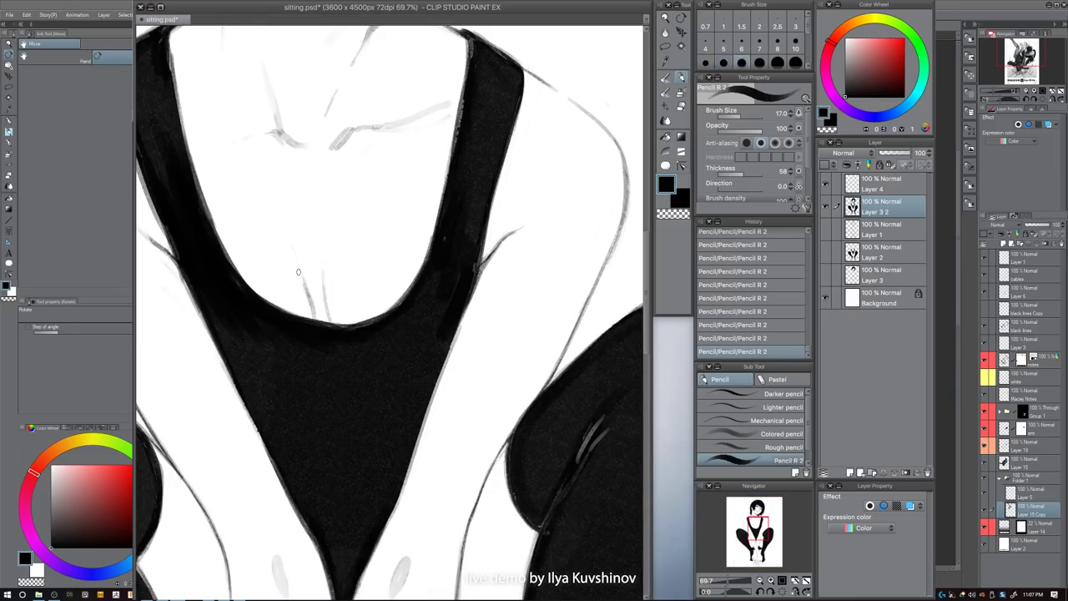
key("bracketright")
key("c")
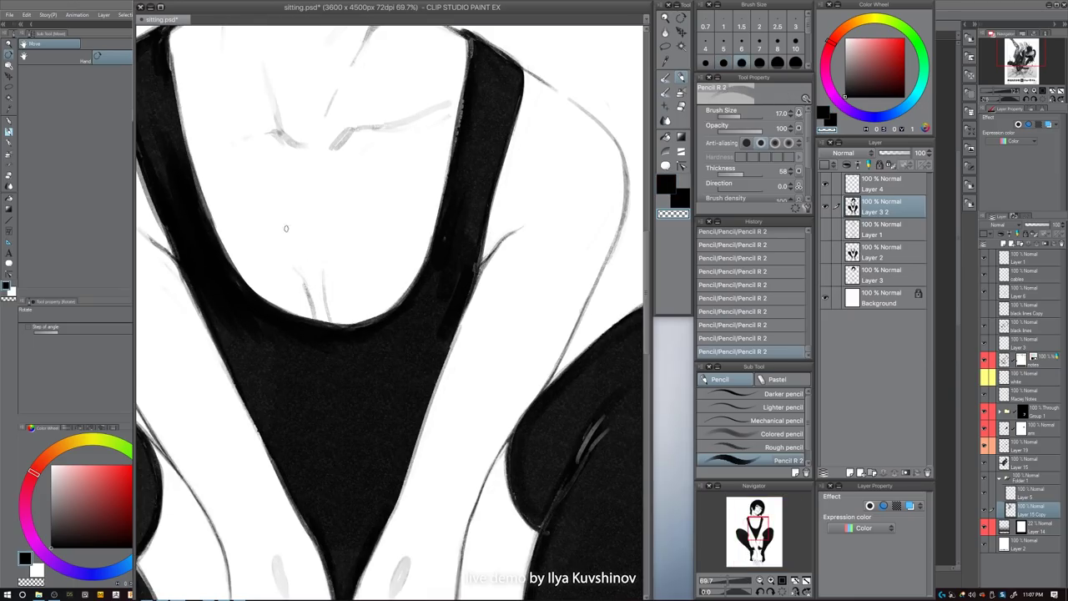
left_click_drag(339, 235, 417, 259)
- Clean up the skin along the tank top's left-hand armpit edge with the transparent pencil at sizes 25 and 20
key("bracketright")
key("bracketright")
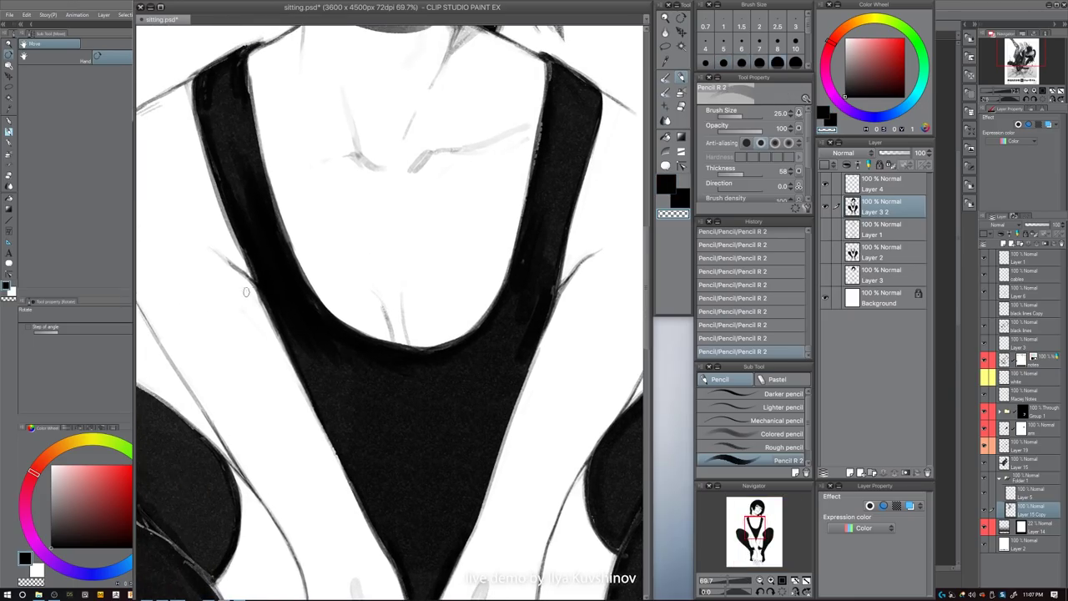
key("bracketleft")
left_click_drag(429, 324, 364, 294)
left_click_drag(452, 318, 429, 286)
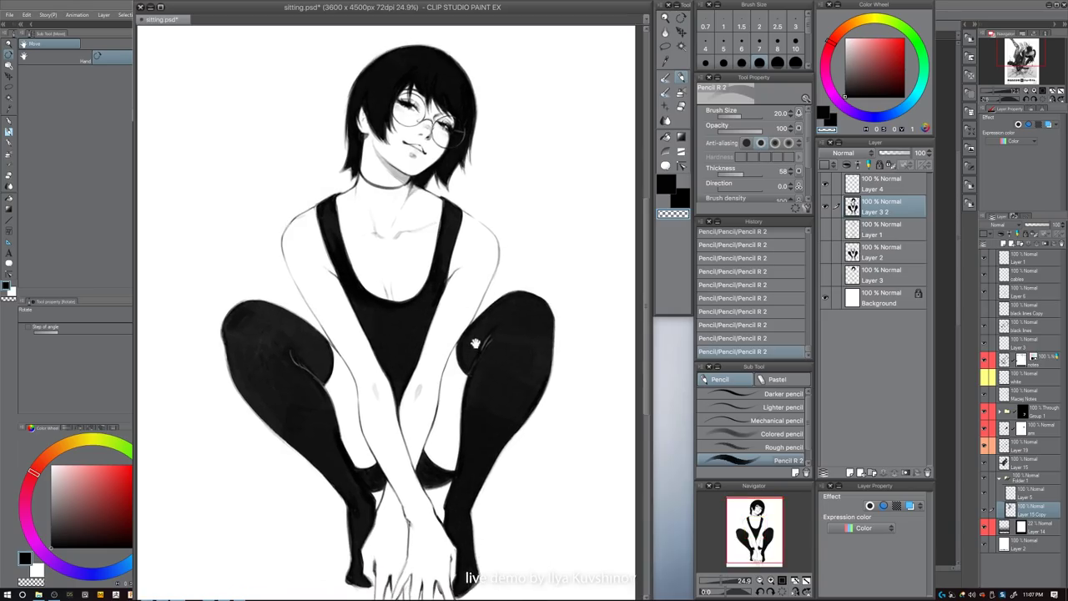
left_click_drag(482, 347, 504, 373)
scroll(524, 337, "down", 1)
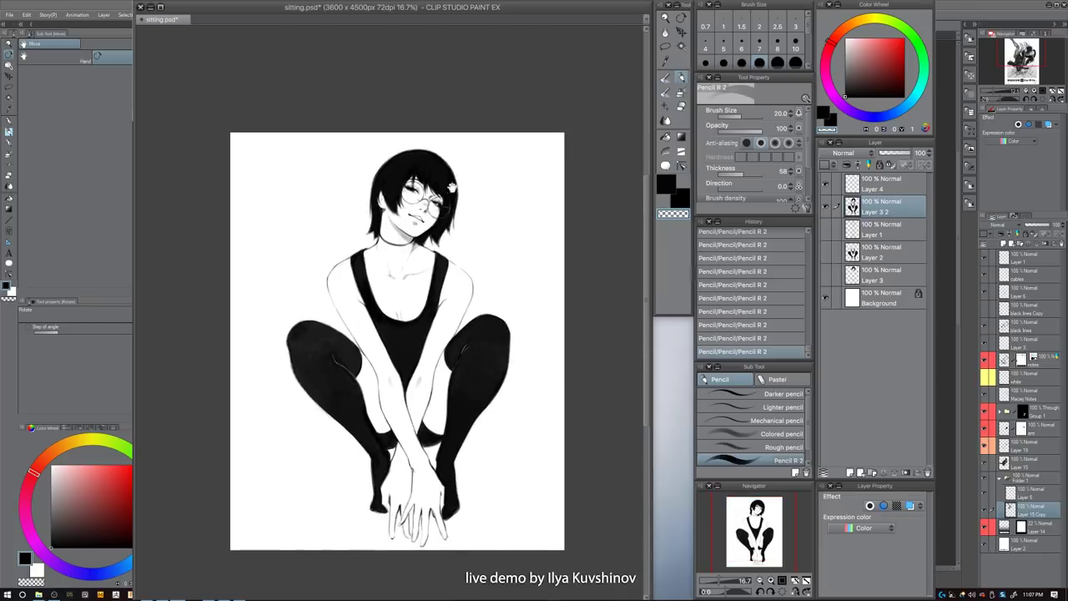
- Try darkening the hair tip above the bridge of the glasses with the black pencil at size 40
left_click_drag(435, 193, 485, 221)
key("c")
key("bracketright")
key("bracketright")
key("bracketright")
left_click_drag(416, 217, 415, 202)
key("ctrl+z")
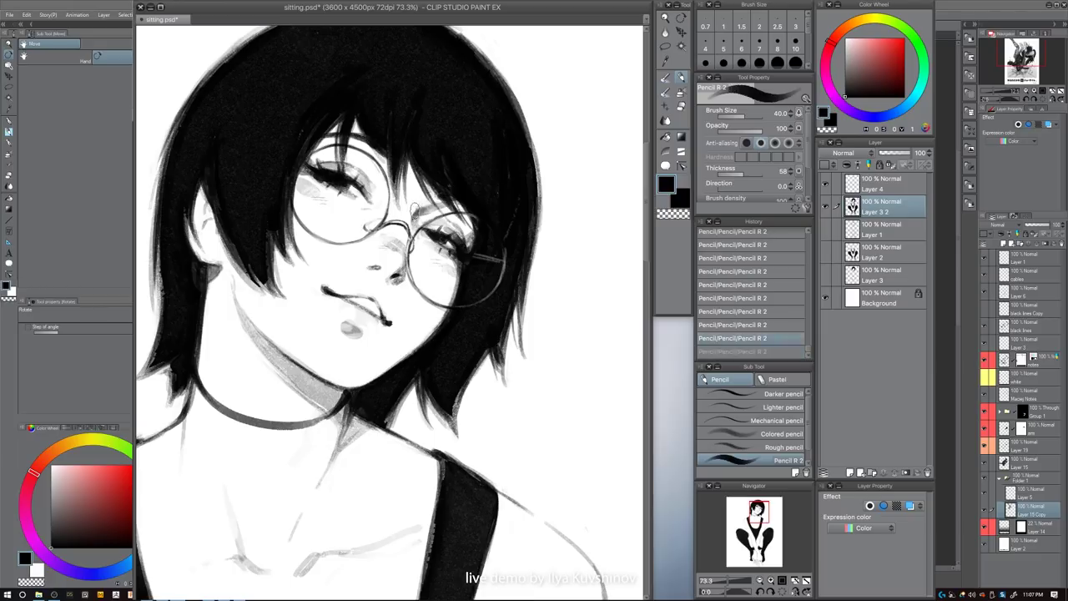
- Lighten the brow area beside the hair tips above the glasses' bridge with a transparent pencil stroke at size 30
key("bracketleft")
key("c")
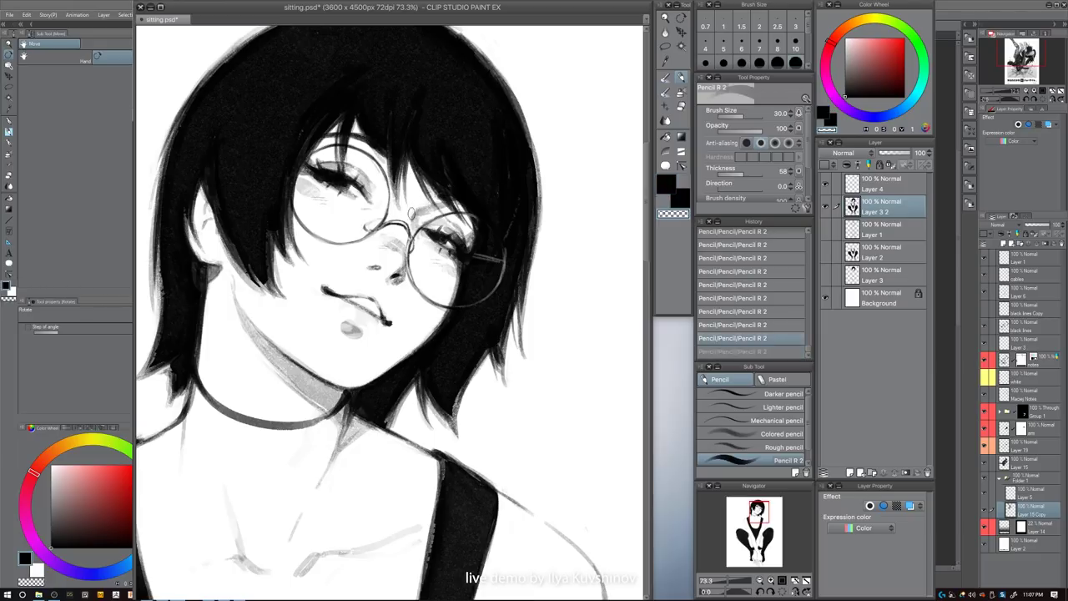
left_click_drag(417, 215, 430, 209)
key("bracketleft")
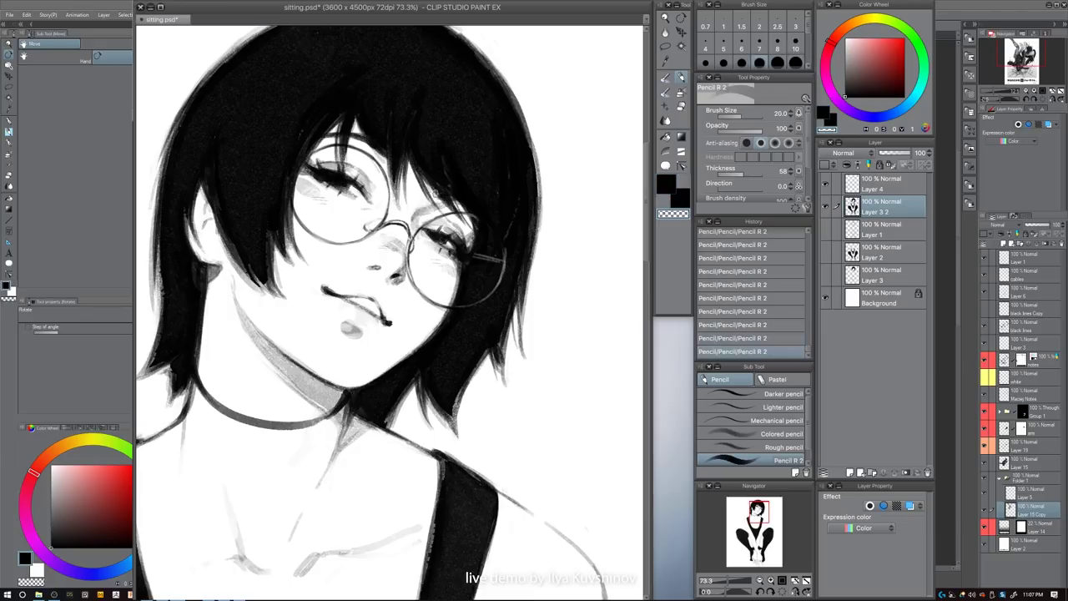
- Darken the fringe strands above the right-hand lens with the black pencil at sizes 25 and 17
key("c")
key("bracketright")
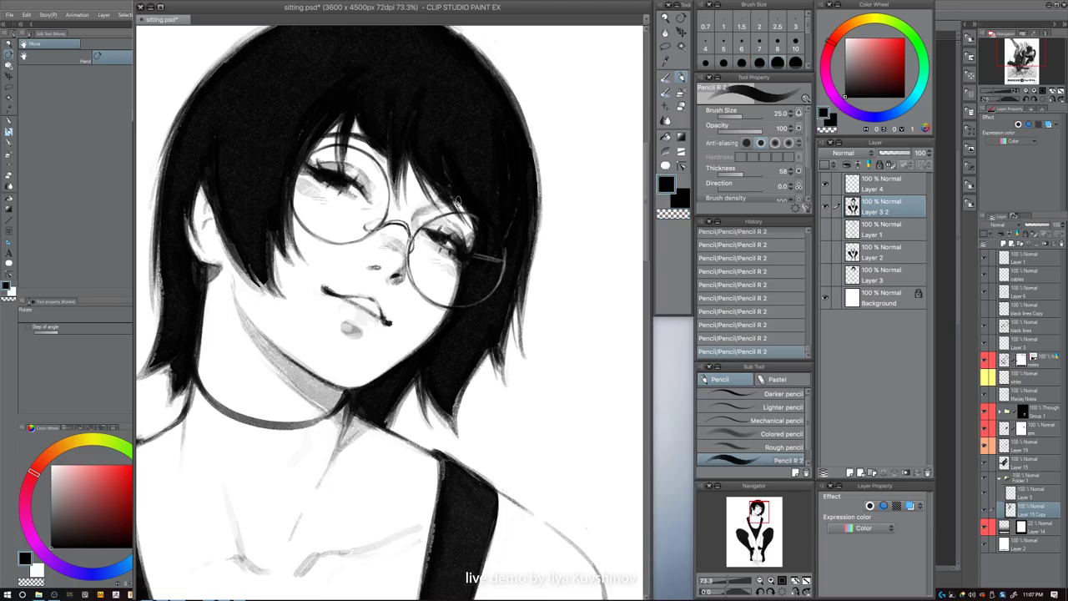
left_click_drag(466, 195, 475, 260)
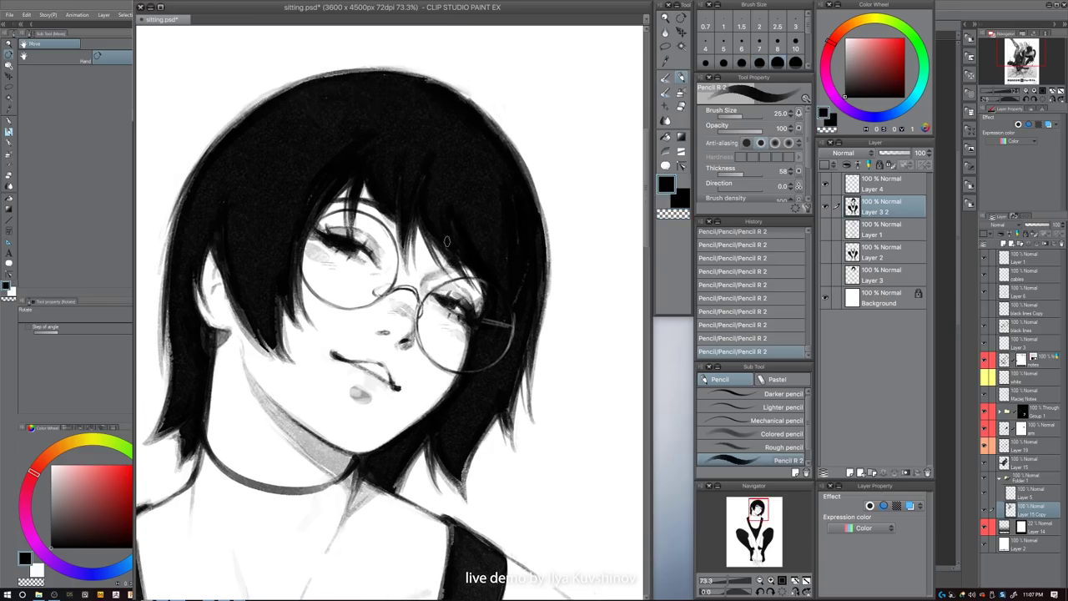
key("bracketleft")
key("bracketleft")
left_click_drag(442, 227, 454, 253)
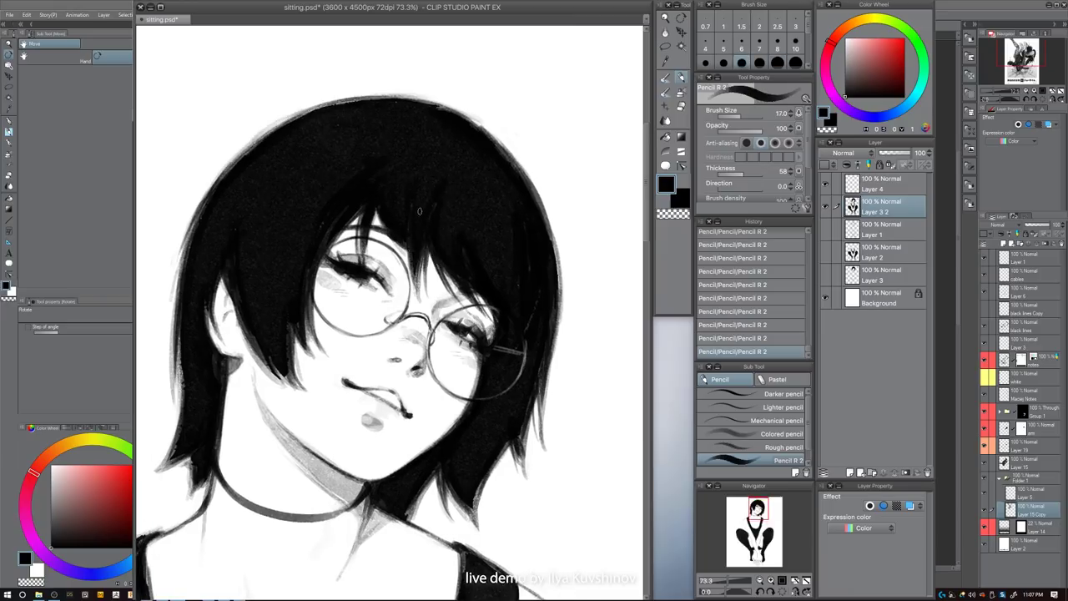
- Try trimming the fringe strand between the lenses with a transparent pencil stroke at size 12
key("bracketleft")
key("bracketleft")
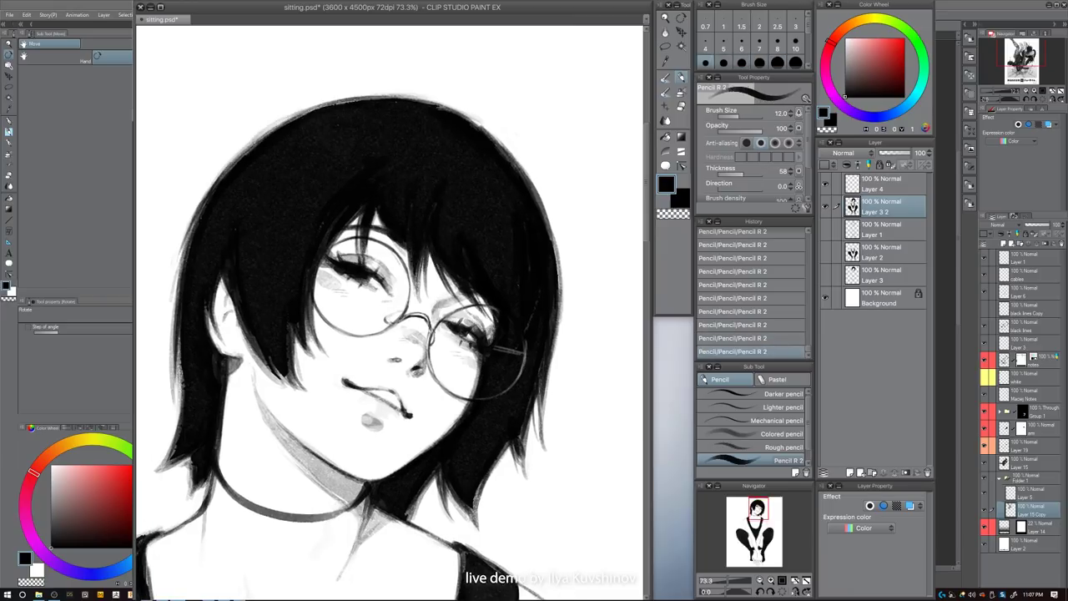
key("c")
left_click_drag(394, 236, 398, 247)
key("ctrl+z")
- Refine the central fringe strands with fine black pencil strokes at size 10
key("c")
key("bracketleft")
left_click_drag(501, 247, 462, 247)
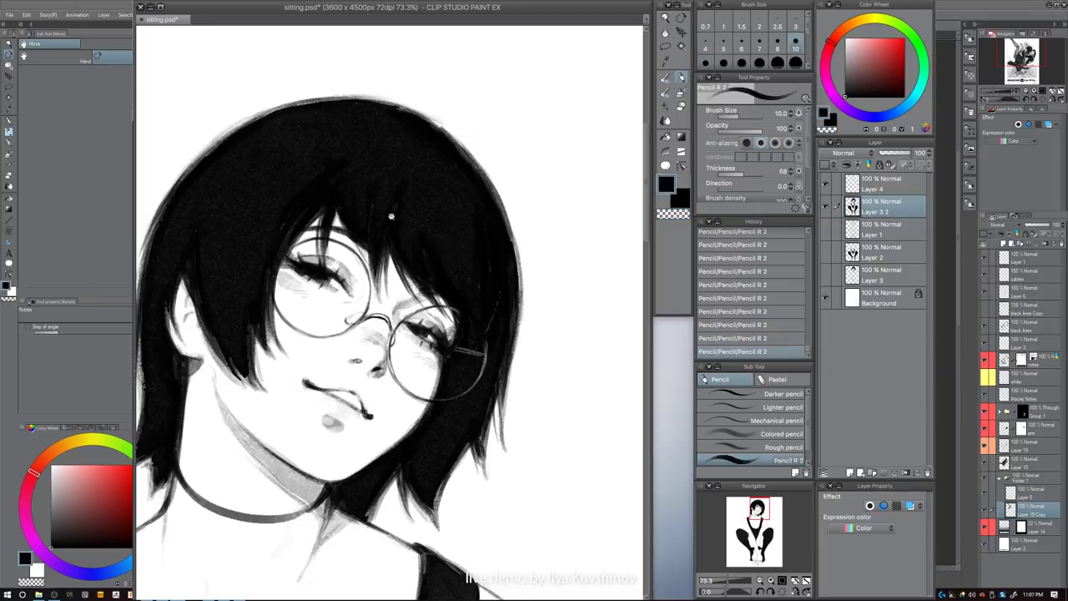
left_click_drag(330, 215, 360, 215)
left_click_drag(435, 227, 355, 209)
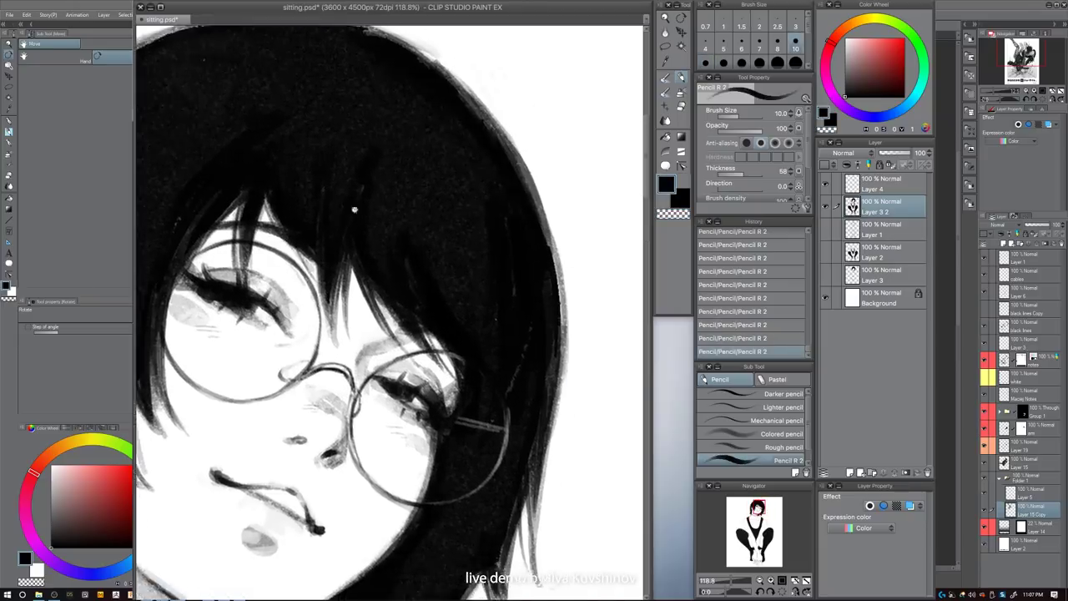
left_click_drag(526, 337, 400, 343)
left_click_drag(579, 436, 564, 422)
scroll(546, 333, "up", 6)
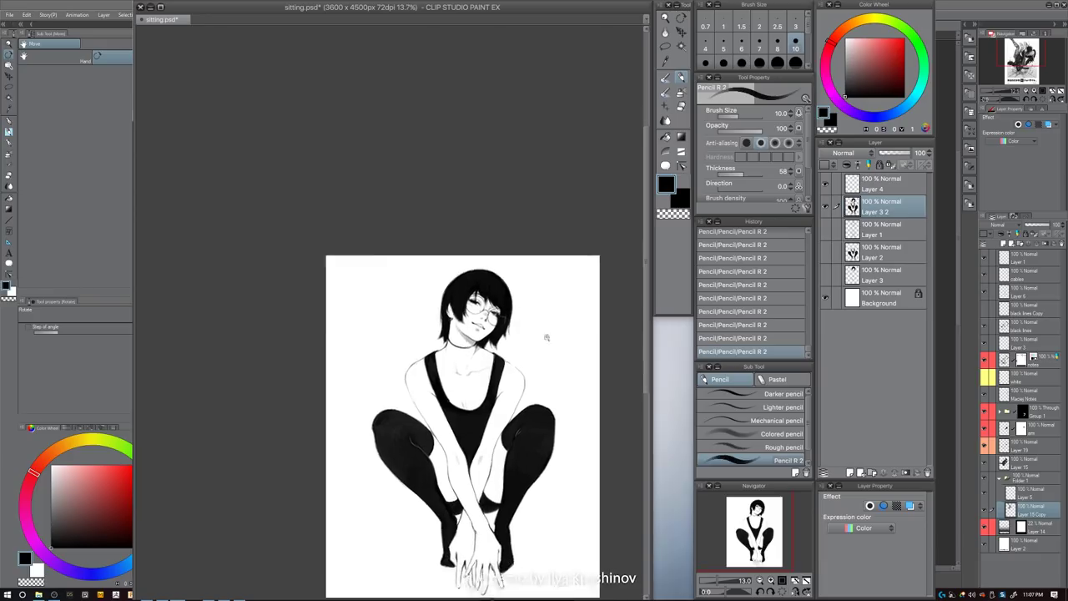
- Clean up the outer edge of the right-hand hair tips with the transparent pencil at size 15
key("bracketright")
key("bracketright")
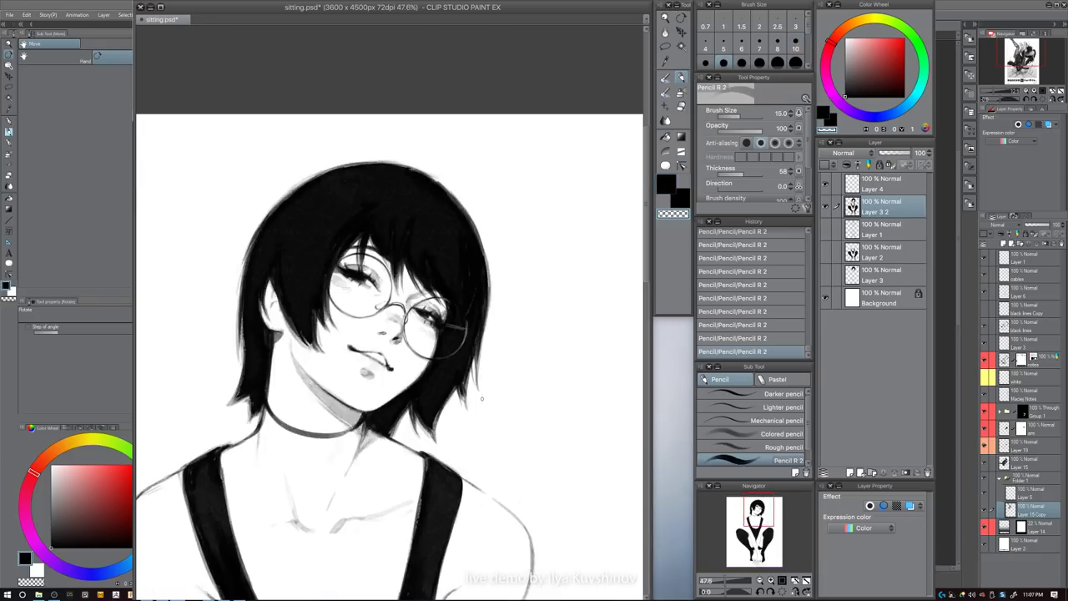
left_click_drag(524, 354, 479, 358)
left_click_drag(559, 369, 529, 296)
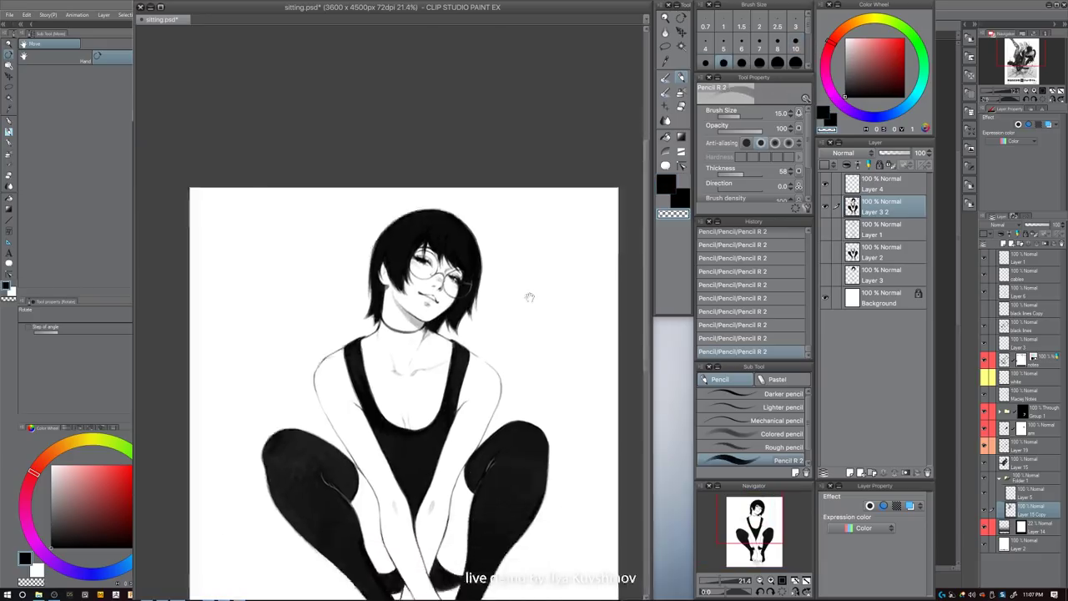
left_click_drag(548, 342, 553, 332)
scroll(548, 417, "down", 2)
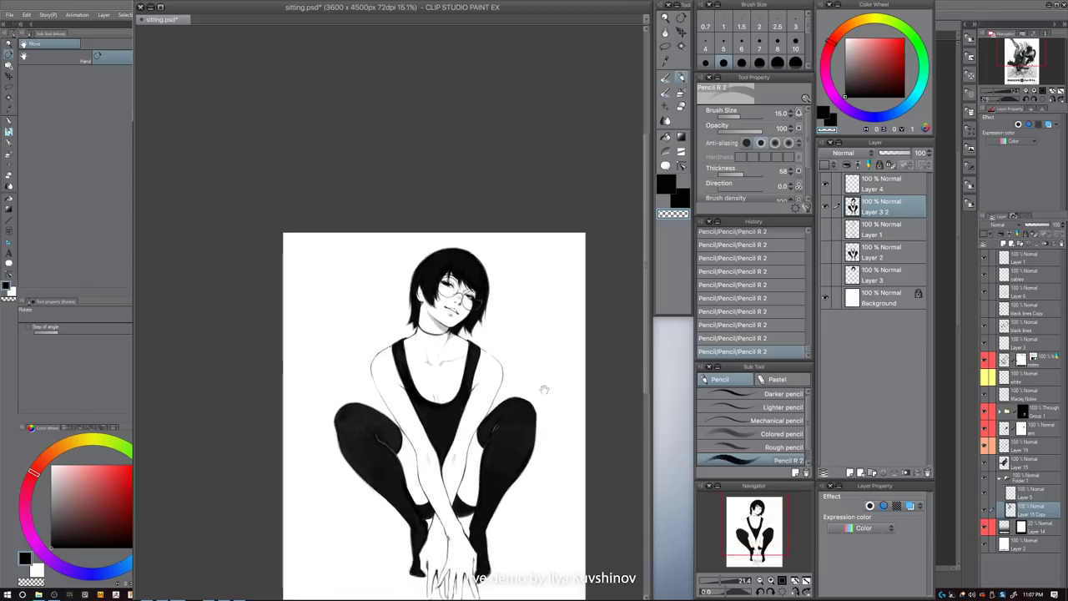
scroll(509, 380, "up", 1)
scroll(508, 379, "up", 2)
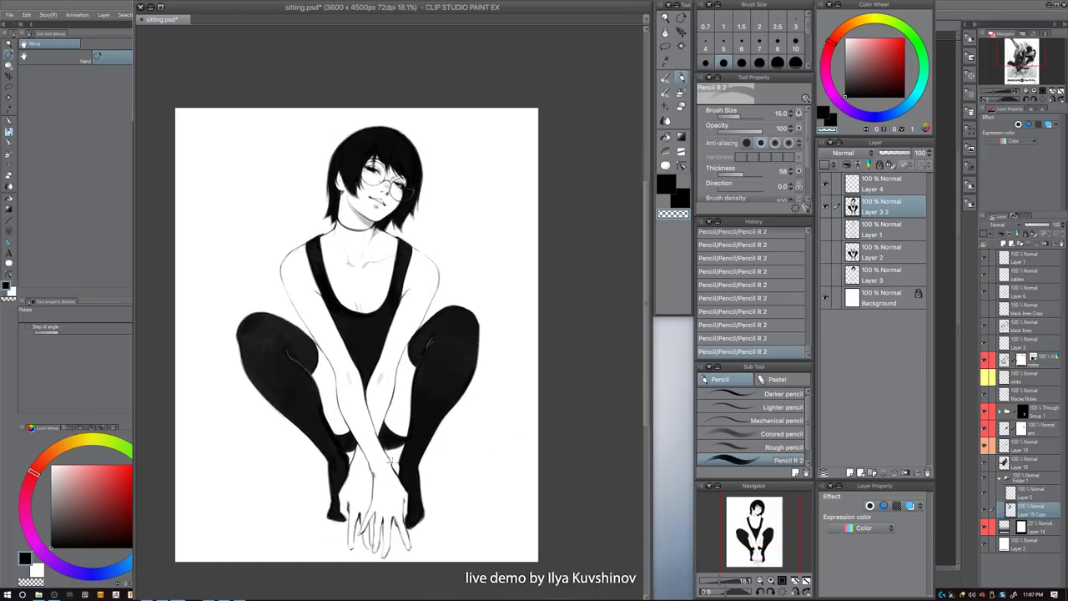
- Try darkening the lower edge of the crossing forearm with an enlarged black pencil stroke
mouse_move(371, 478)
left_mouse_down()
mouse_move(392, 493)
mouse_move(421, 478)
left_mouse_up()
key("c")
key("]")
key("]")
key("]")
left_click_drag(360, 408, 373, 442)
key("ctrl+z")
- Trim the crease line at the crossing wrist with the transparent pencil at size 20
key("c")
key("[")
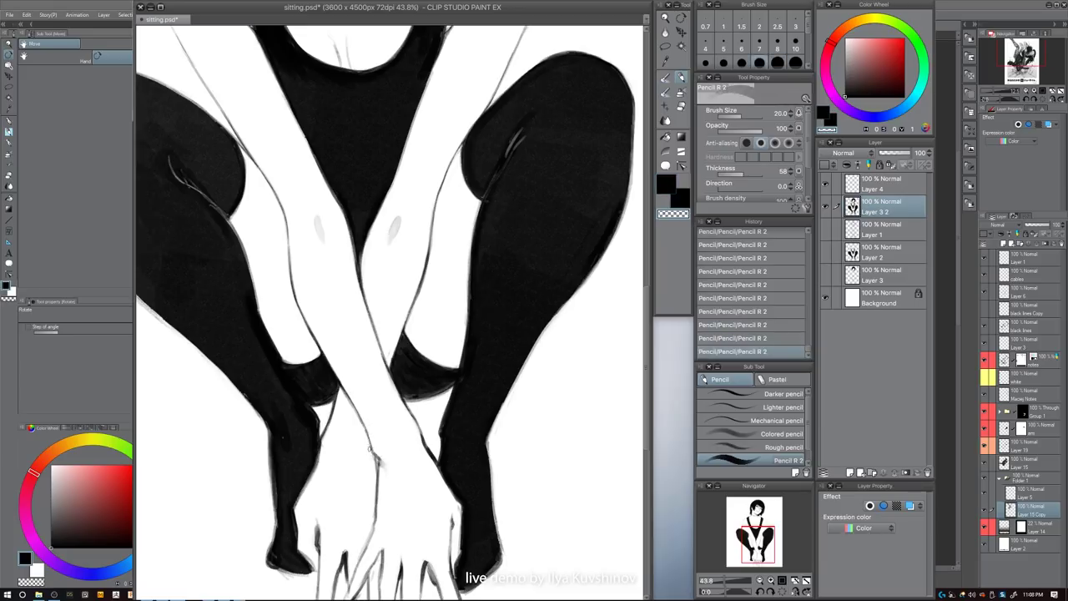
key("bracketleft")
left_click_drag(416, 429, 428, 377)
- Thicken the front wrist's outer edge beside the right-hand ankle with the black pencil at size 30
key("bracketright")
key("bracketright")
key("bracketright")
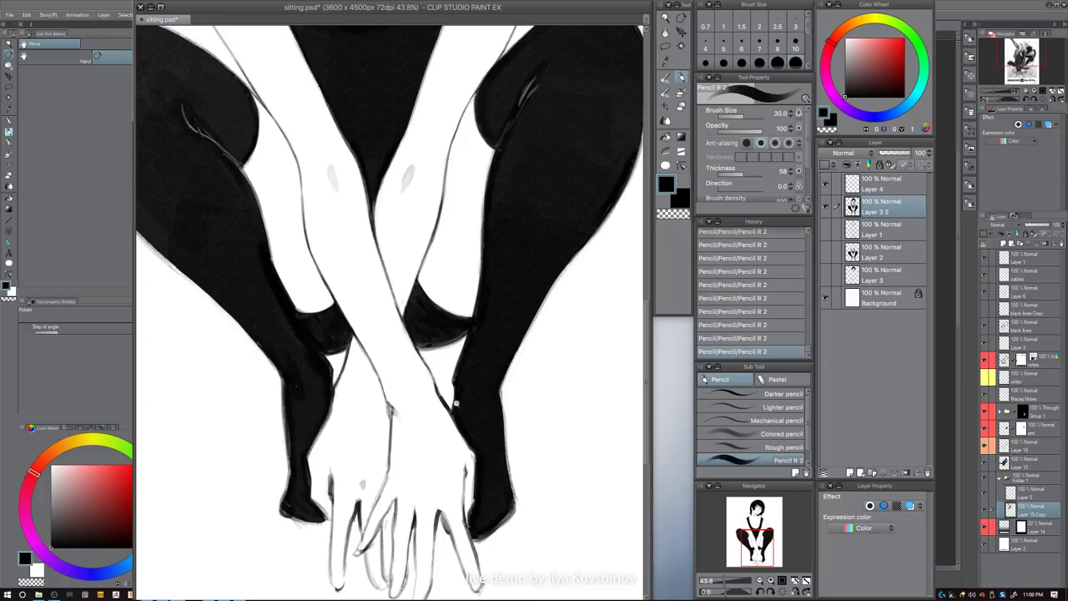
scroll(459, 403, "down", 5)
scroll(446, 441, "up", 3)
- Dab a knuckle spot on the front hand with the black pencil at size 50 and soften it with the transparent pencil
key("bracketright")
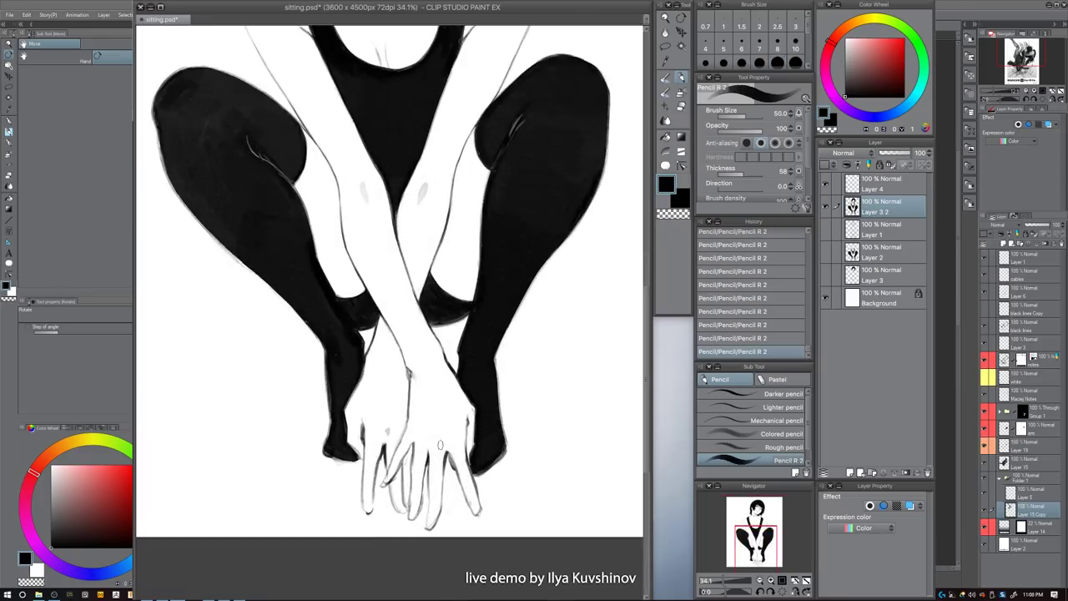
left_click_drag(440, 445, 442, 446)
key("c")
left_click_drag(494, 372, 489, 387)
key("bracketright")
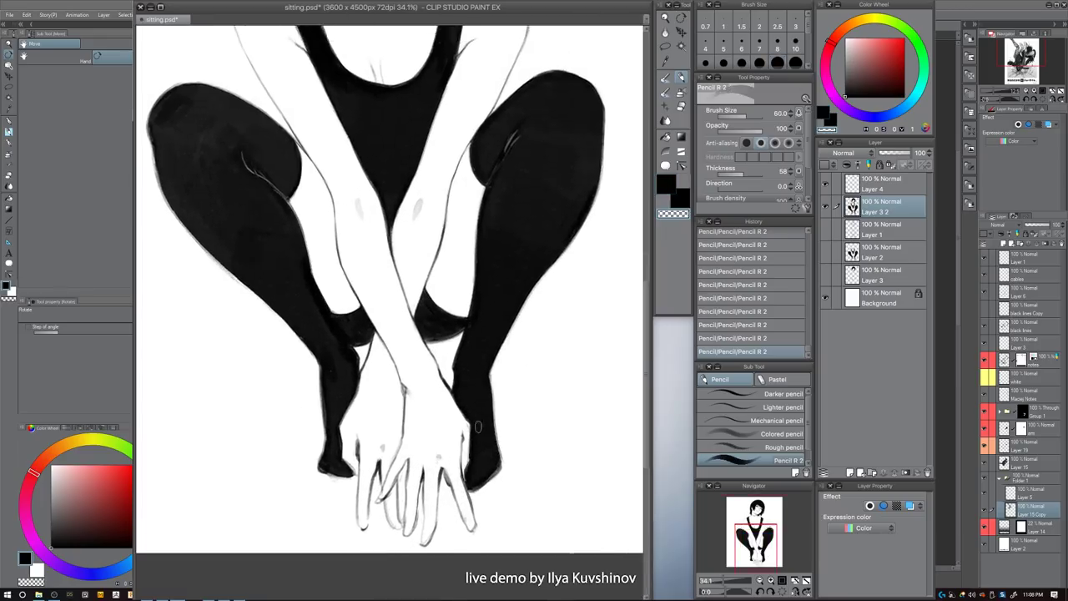
- Retouch the crossing forearm's edge beside the dark band with the black pencil at size 15, comparing it with and without the last stroke
mouse_move(416, 320)
left_mouse_down()
mouse_move(439, 370)
mouse_move(419, 328)
left_mouse_up()
key("c")
key("bracketleft")
key("bracketleft")
key("ctrl+z")
key("bracketleft")
key("ctrl+z")
scroll(417, 328, "up", 2)
key("ctrl+y")
key("ctrl+z")
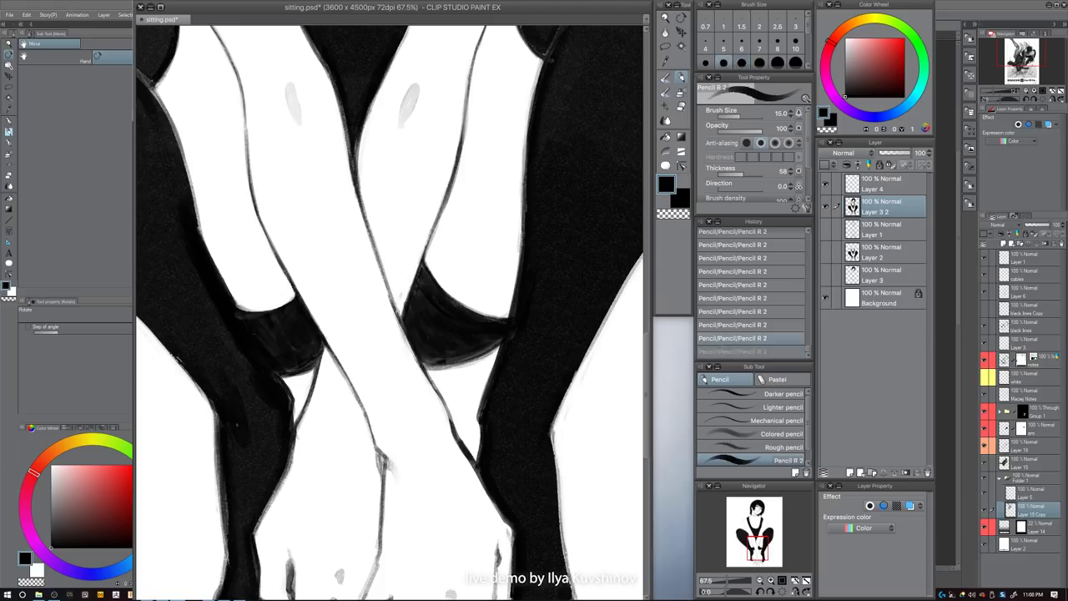
key("ctrl+y")
- Trim the underside of the dark band beside the crossing forearm with the transparent pencil at size 17
key("c")
key("bracketright")
left_click_drag(402, 336, 421, 365)
scroll(451, 372, "down", 1)
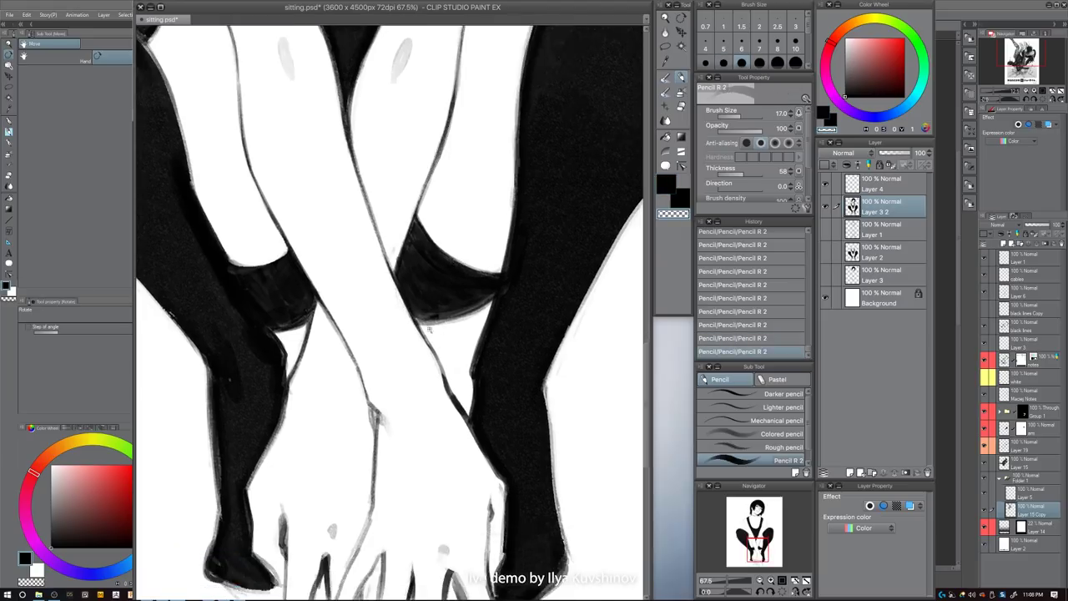
scroll(458, 334, "down", 3)
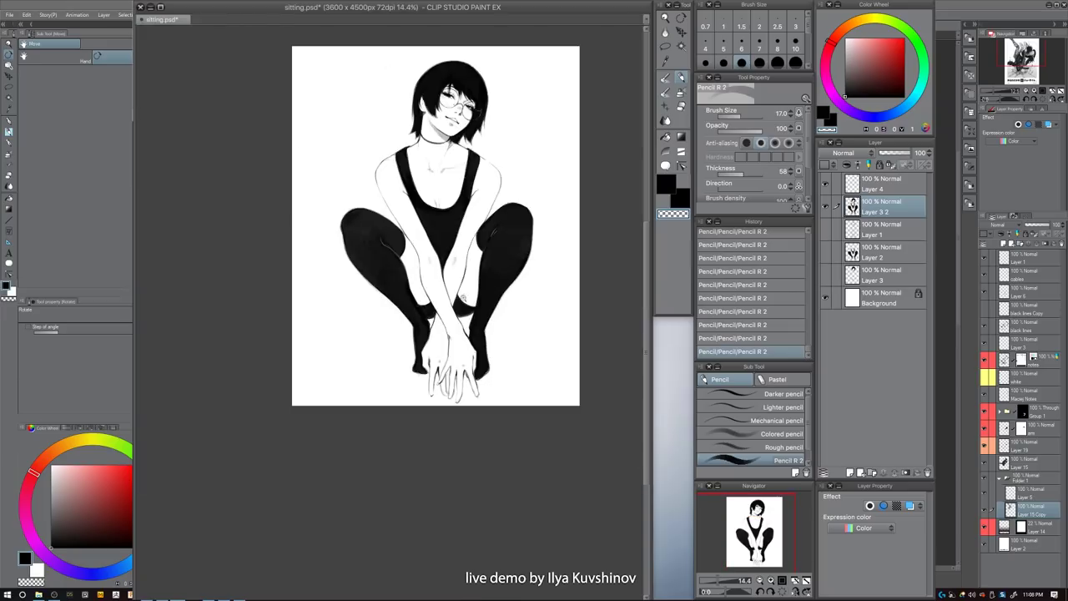
- Try thickening the right-hand forearm's outer contour with a black pencil stroke at size 20
scroll(461, 287, "up", 5)
key("c")
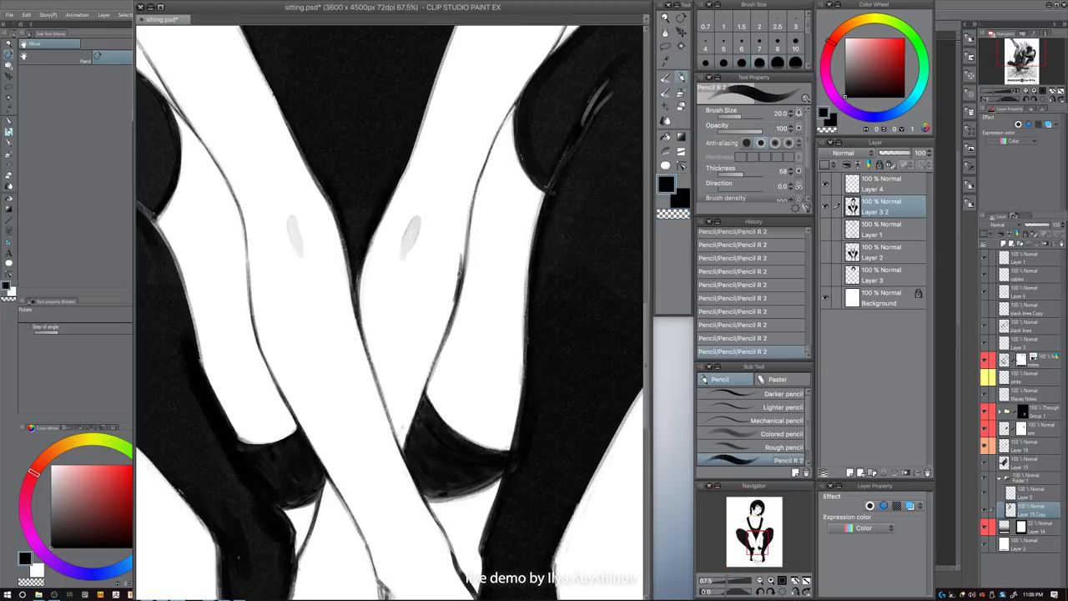
key("ctrl+z")
- Thin the right-hand forearm's outer contour above the dark band with the transparent pencil at size 17
key("c")
key("bracketleft")
left_click_drag(462, 251, 434, 355)
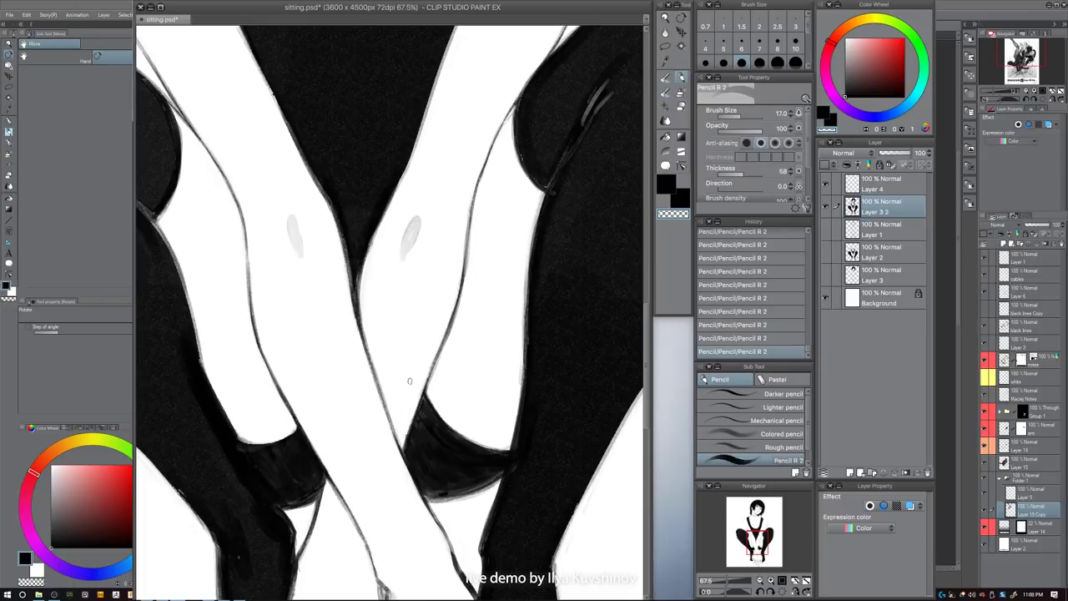
left_click_drag(456, 317, 417, 338)
- Smooth the tank top's right-hand edge above the crossed arms with the black pencil at sizes 17 and 15
scroll(442, 309, "down", 3)
scroll(396, 225, "up", 4)
key("c")
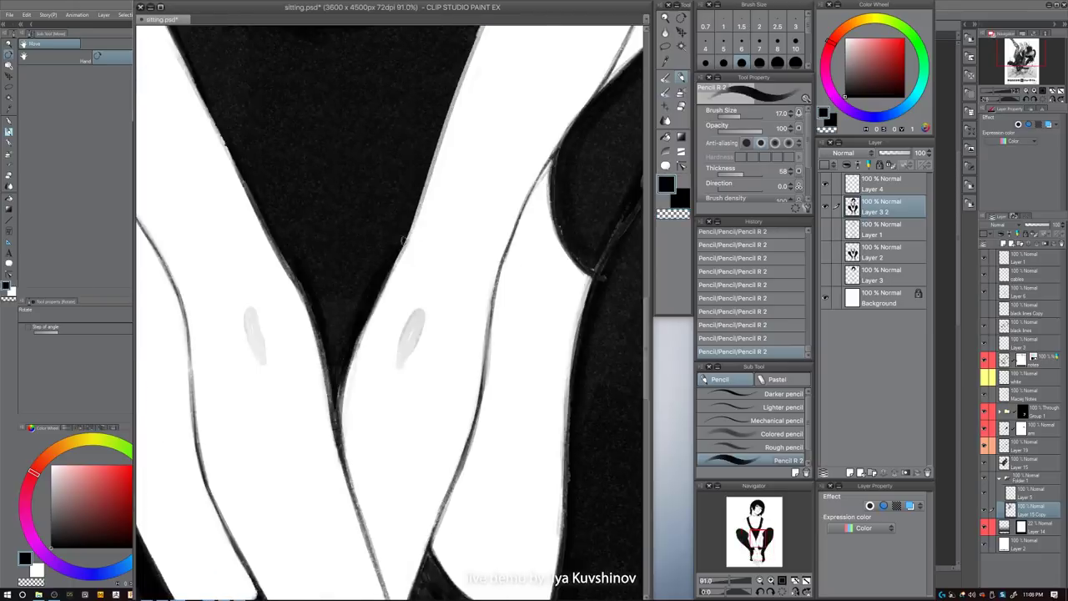
key("bracketleft")
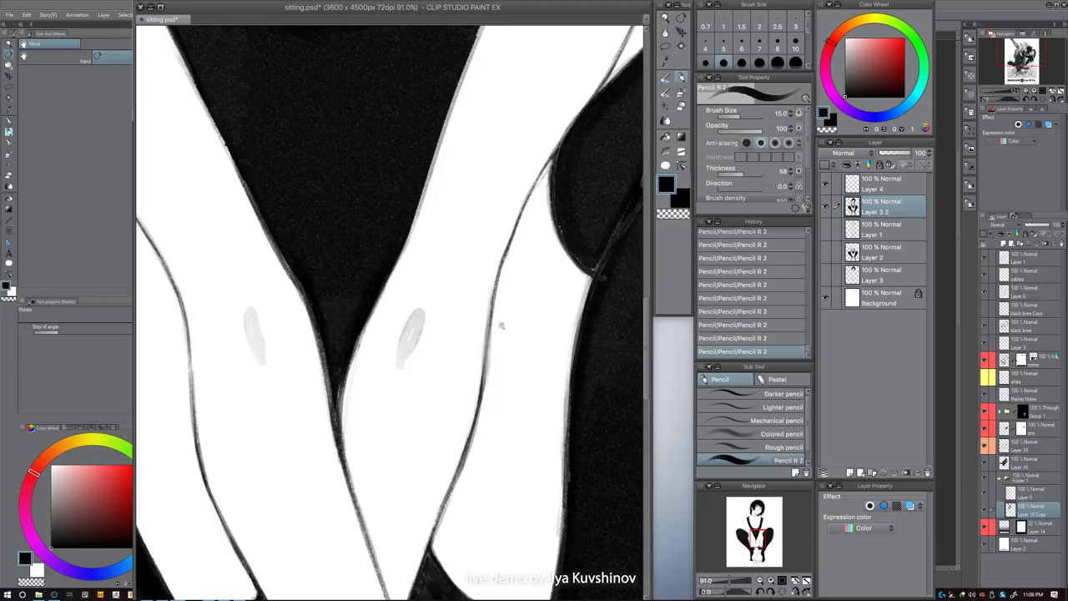
left_click_drag(506, 373, 422, 397)
left_click_drag(575, 335, 545, 323)
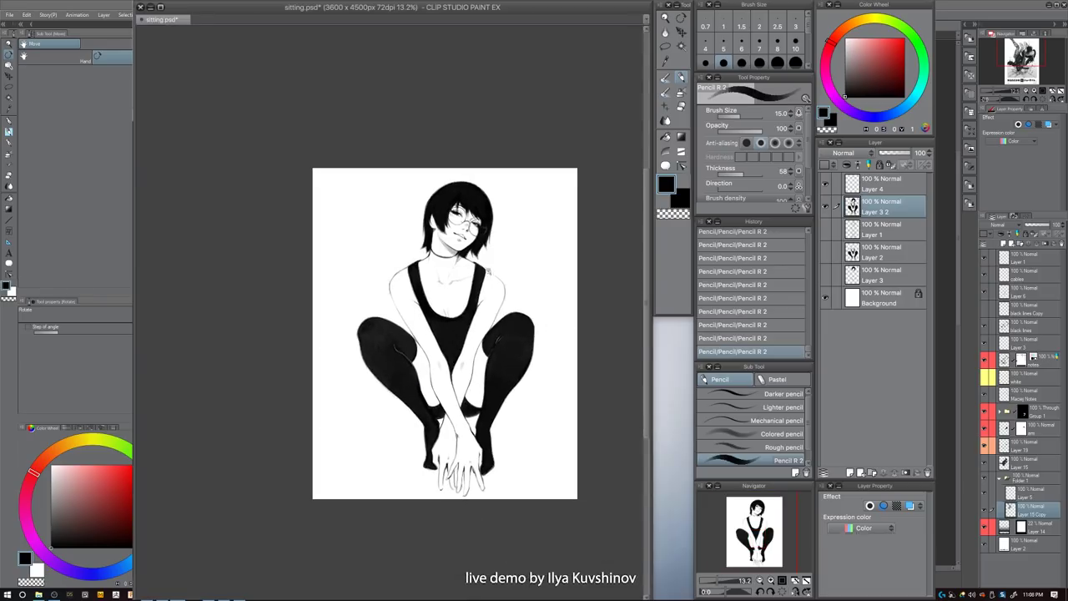
- Clean up the outer edge of the right-hand shoulder strap with the transparent pencil at size 17
scroll(488, 272, "up", 4)
key("bracketright")
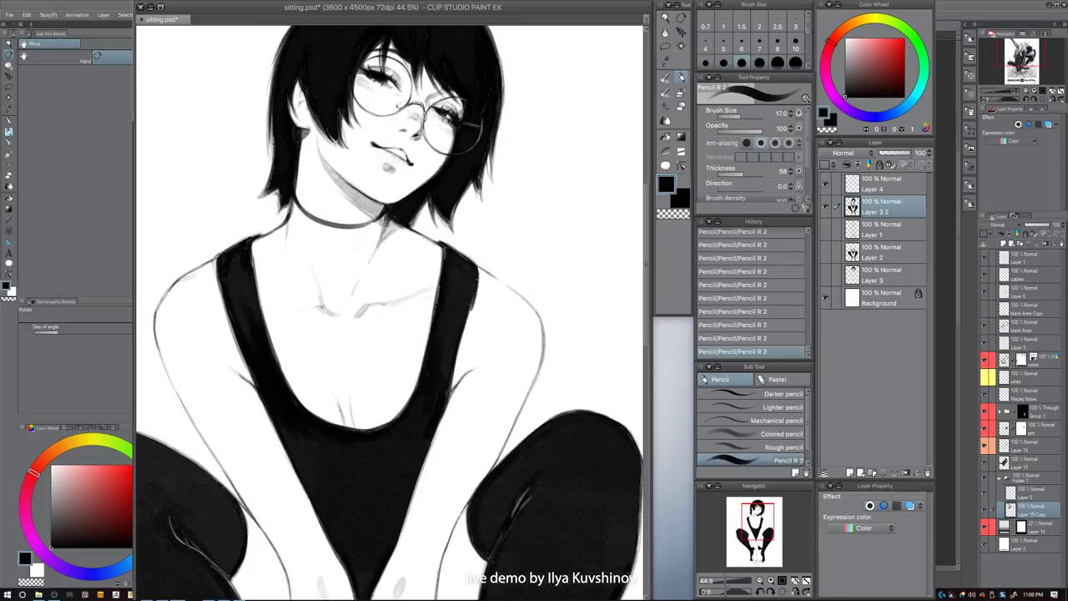
key("c")
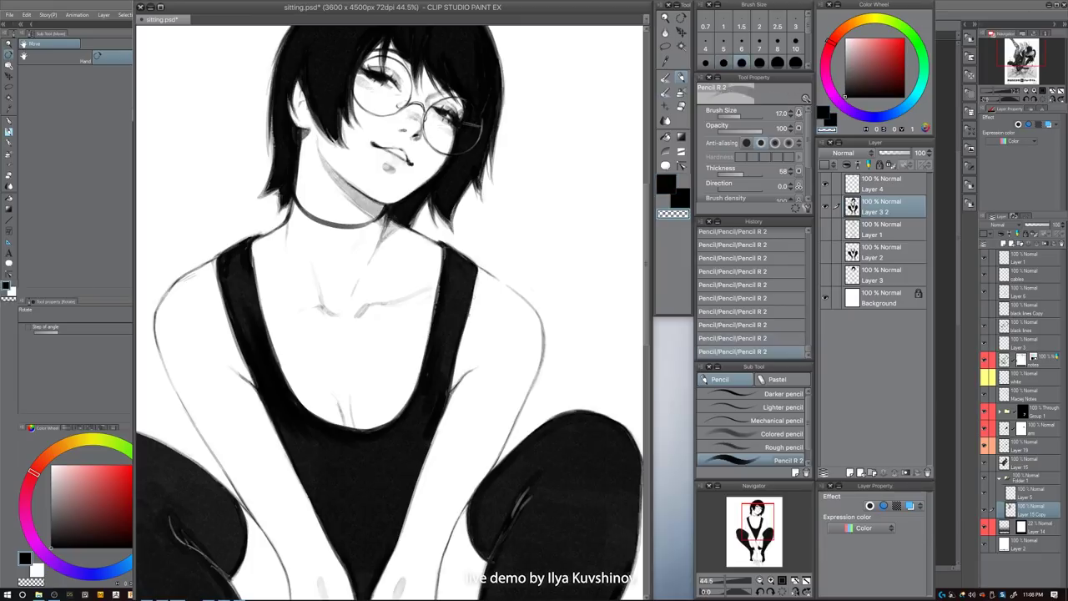
key("bracketleft")
- Sharpen the outer corner of the right-hand strap at the shoulder with the black pencil at size 12
scroll(487, 267, "up", 2)
key("c")
key("bracketleft")
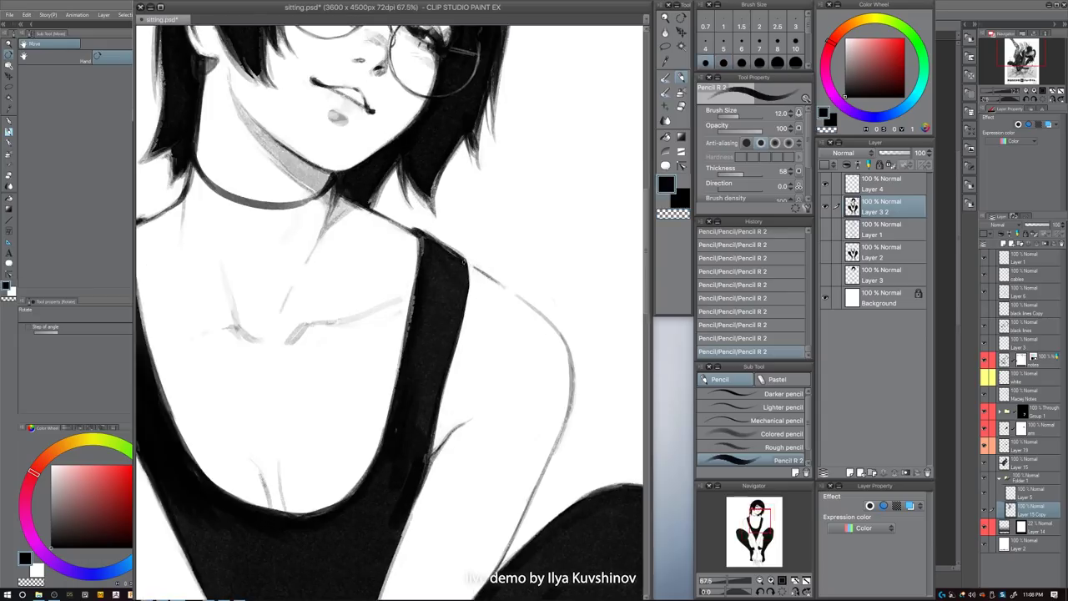
scroll(478, 235, "down", 5)
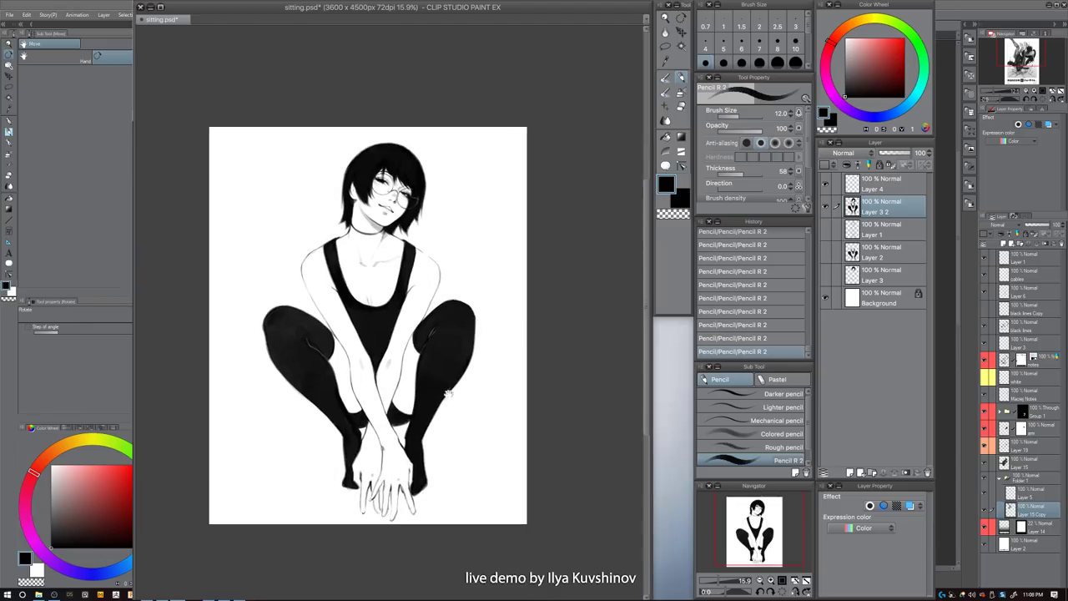
- Touch up the inner contour of the right-most finger with the black pencil at size 15
scroll(402, 492, "up", 5)
key("bracketright")
key("bracketright")
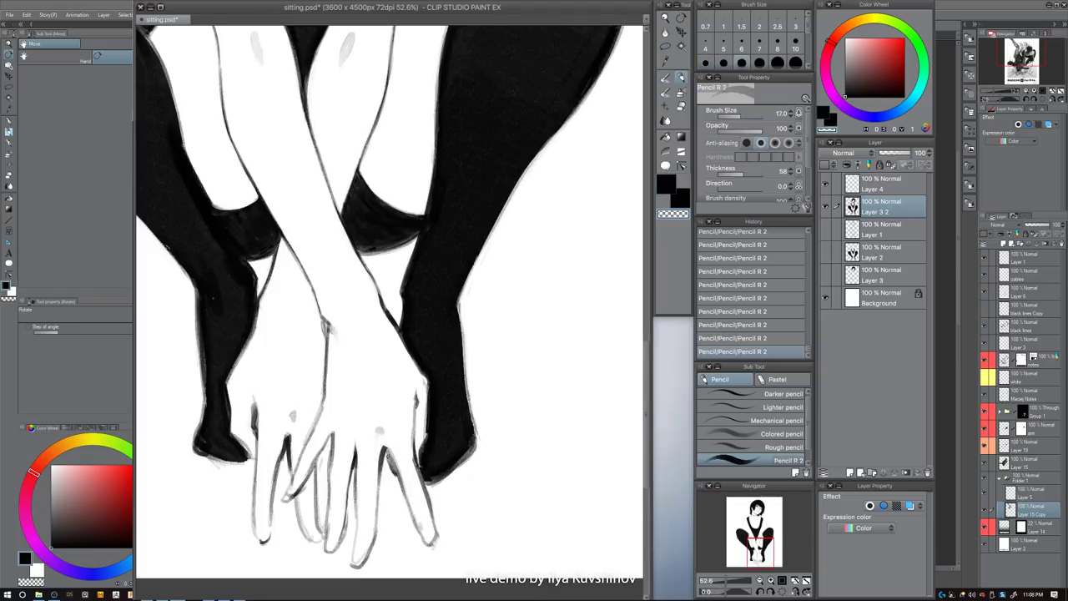
key("ctrl+z")
key("c")
key("bracketleft")
left_click_drag(386, 451, 406, 498)
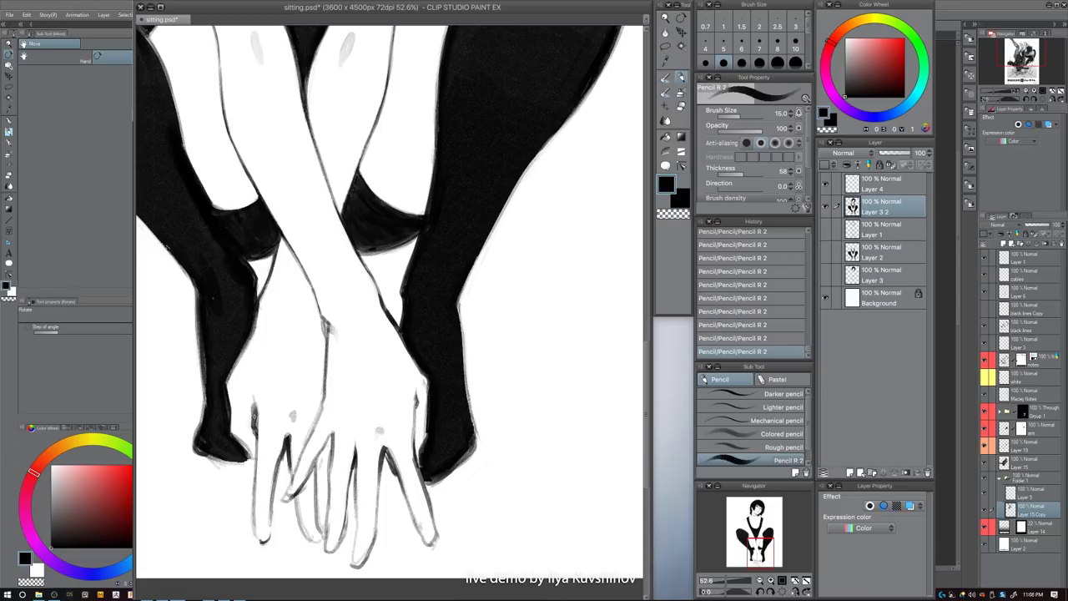
scroll(432, 379, "down", 6)
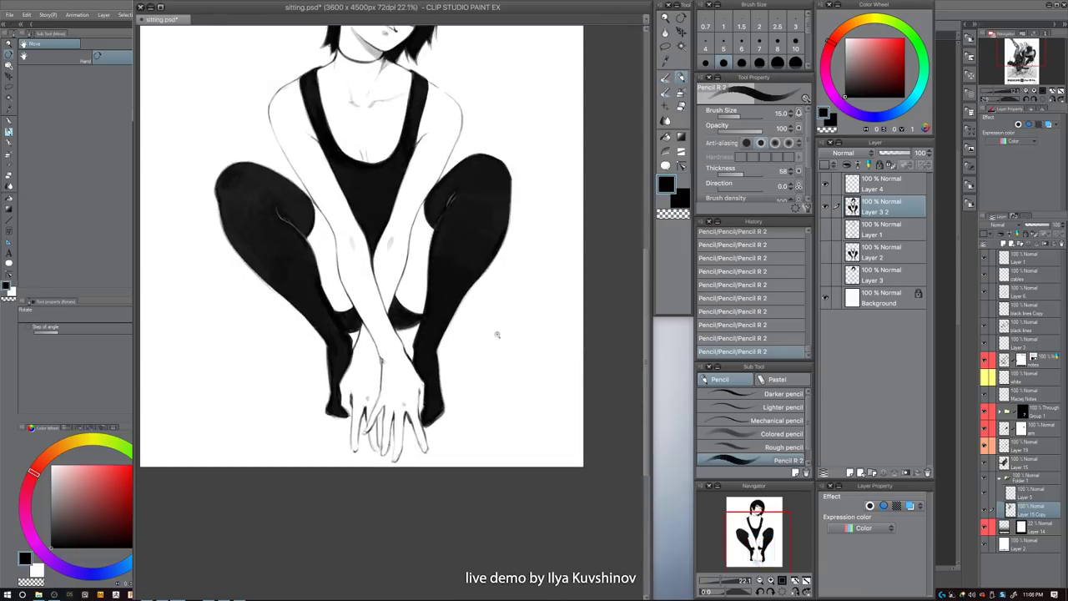
- Refine the hand's outer edge against the right-hand ankle with the black pencil
scroll(442, 381, "up", 6)
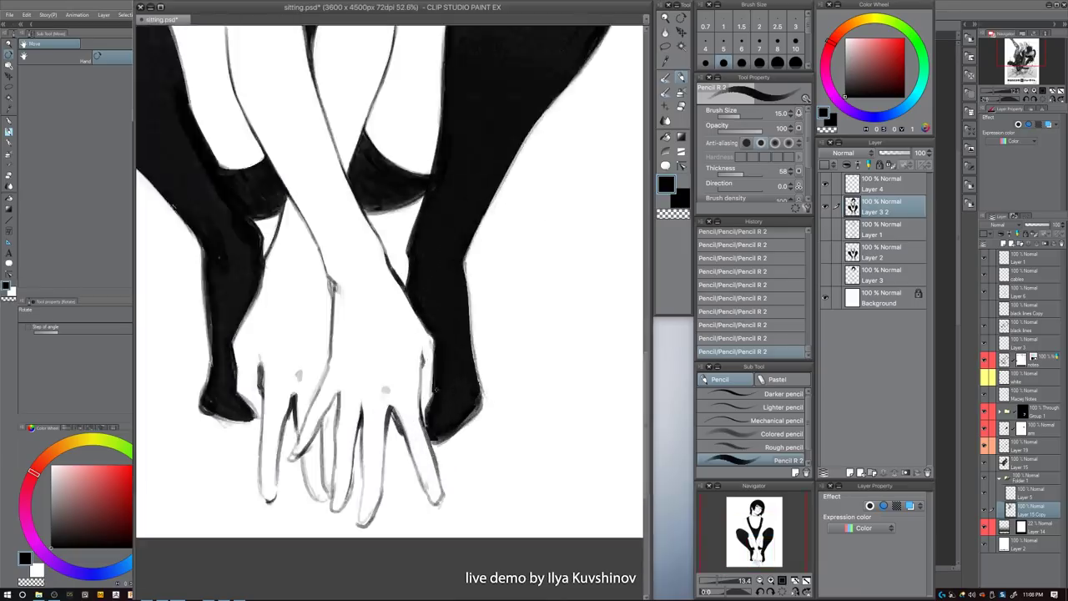
key("bracketright")
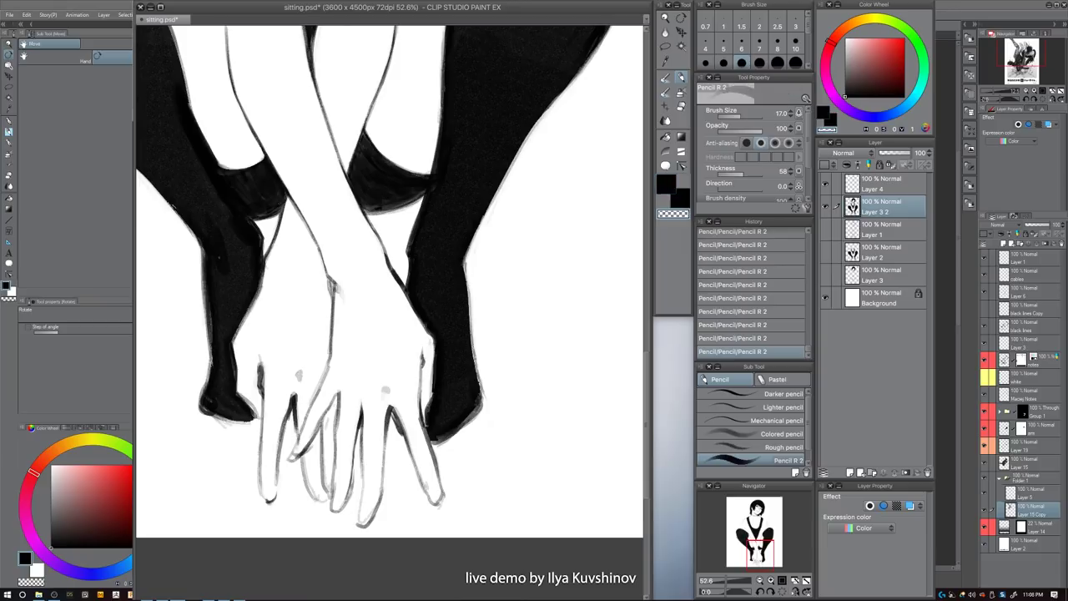
key("c")
left_click_drag(425, 323, 449, 361)
key("bracketleft")
key("bracketleft")
scroll(440, 306, "down", 6)
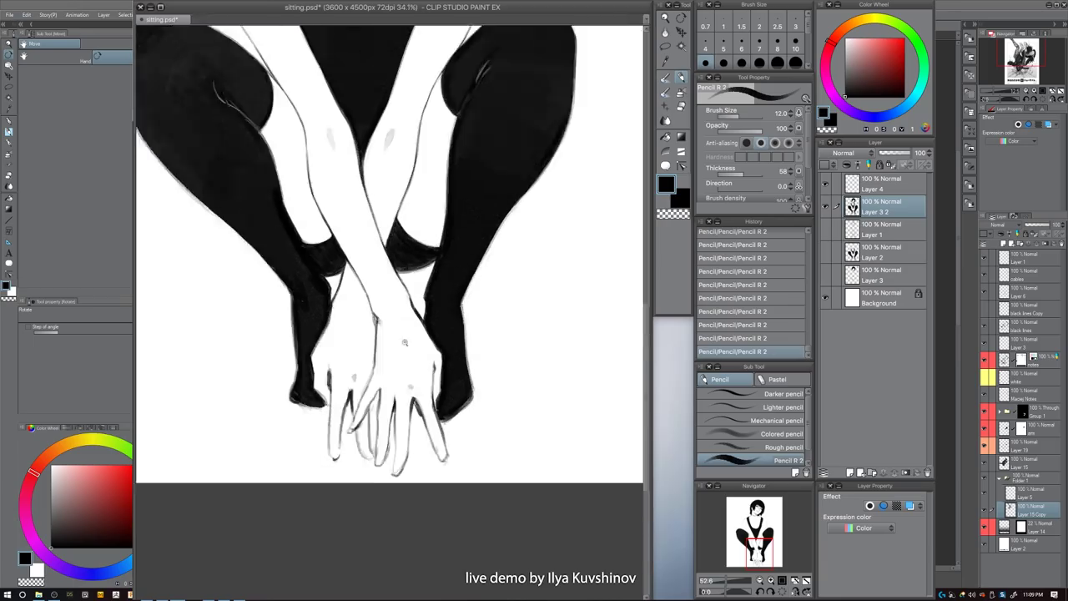
- Try to trim the left-hand foot's toe beside the fingers with the transparent pencil at size 12
scroll(440, 306, "up", 3)
scroll(392, 344, "up", 2)
key("bracketright")
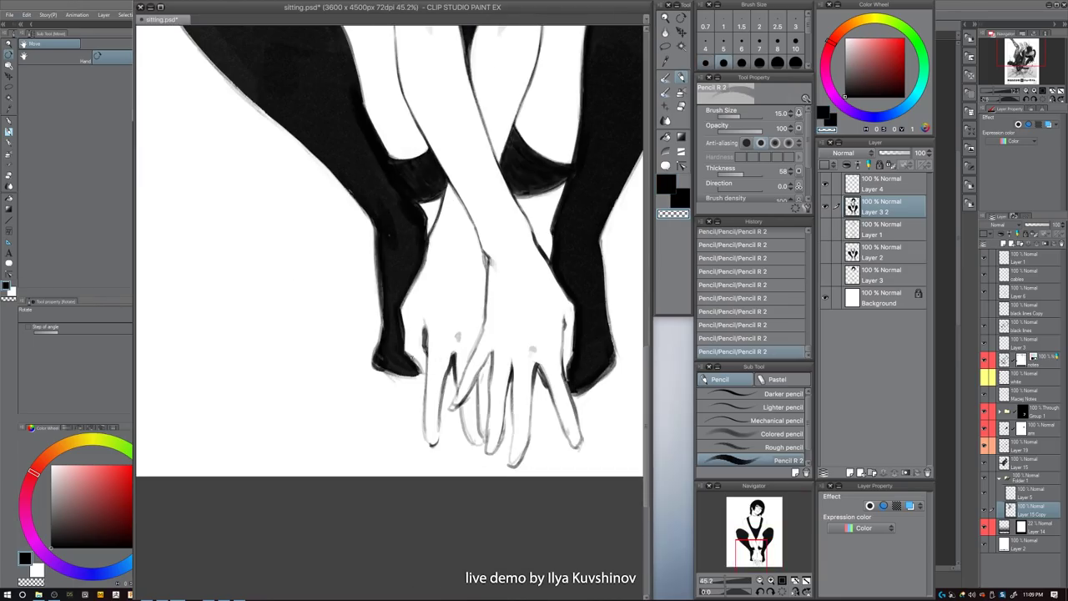
key("ctrl+z")
key("ctrl+z")
key("bracketleft")
left_click_drag(407, 356, 420, 370)
key("ctrl+z")
key("ctrl+z")
key("c")
key("bracketleft")
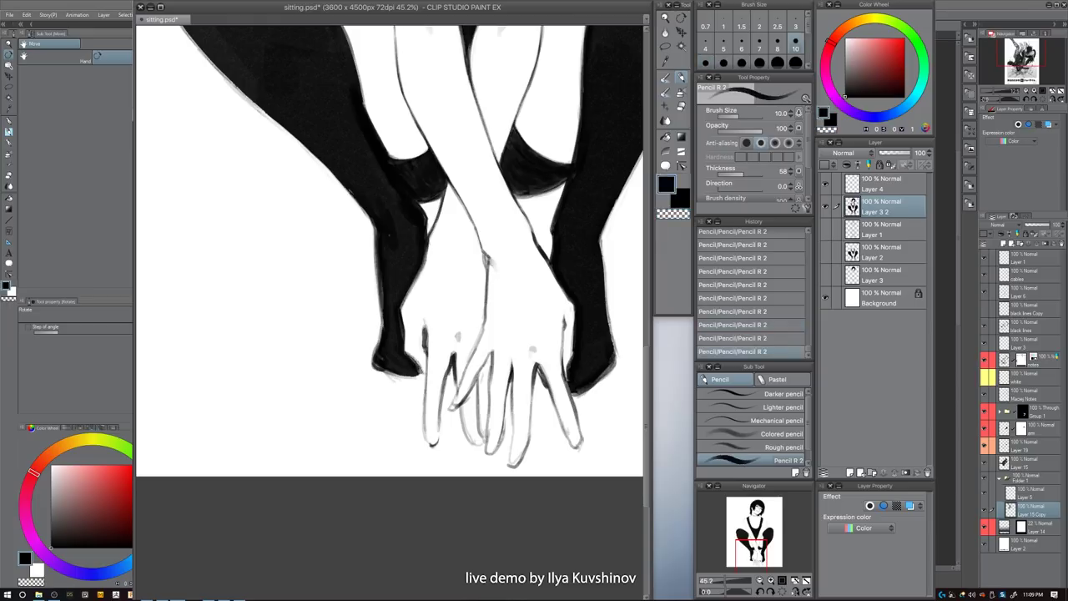
- Thin the contour of the overlapping finger in the middle of the hands with the transparent pencil at size 17
key("bracketright")
key("c")
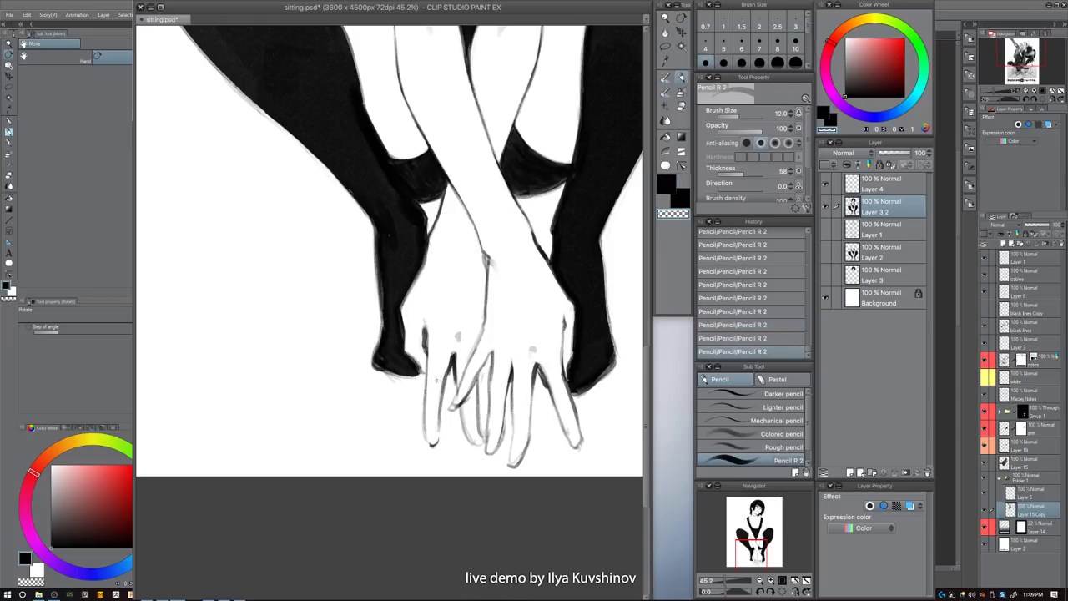
key("bracketright")
key("bracketright")
left_click_drag(513, 337, 475, 381)
scroll(569, 322, "down", 5)
scroll(494, 387, "up", 8)
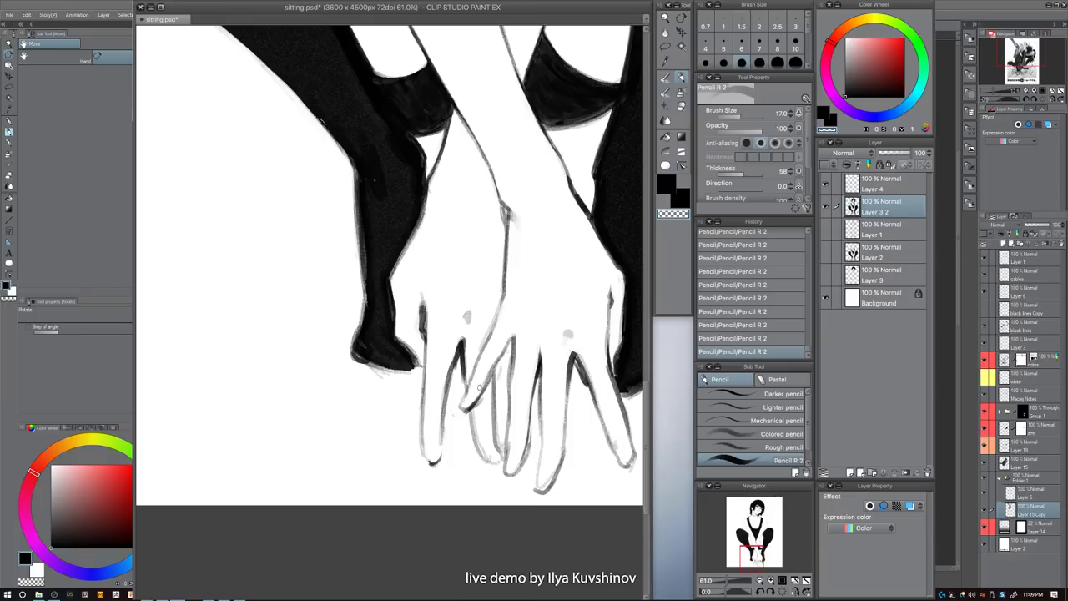
- Redraw and clean up the overlapping finger contours with the black pencil at sizes 15 and 17 and the transparent pencil
key("c")
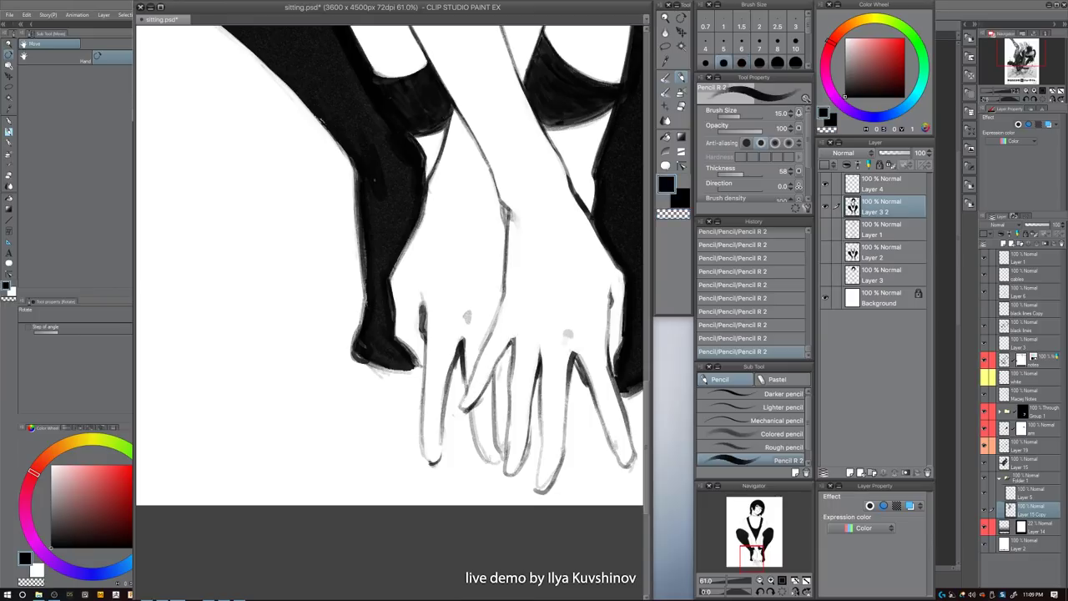
key("c")
mouse_move(513, 337)
left_mouse_down()
mouse_move(497, 377)
mouse_move(496, 442)
left_mouse_up()
key("bracketright")
key("ctrl+z")
key("c")
key("bracketleft")
left_click_drag(533, 357, 501, 422)
left_click_drag(566, 340, 499, 343)
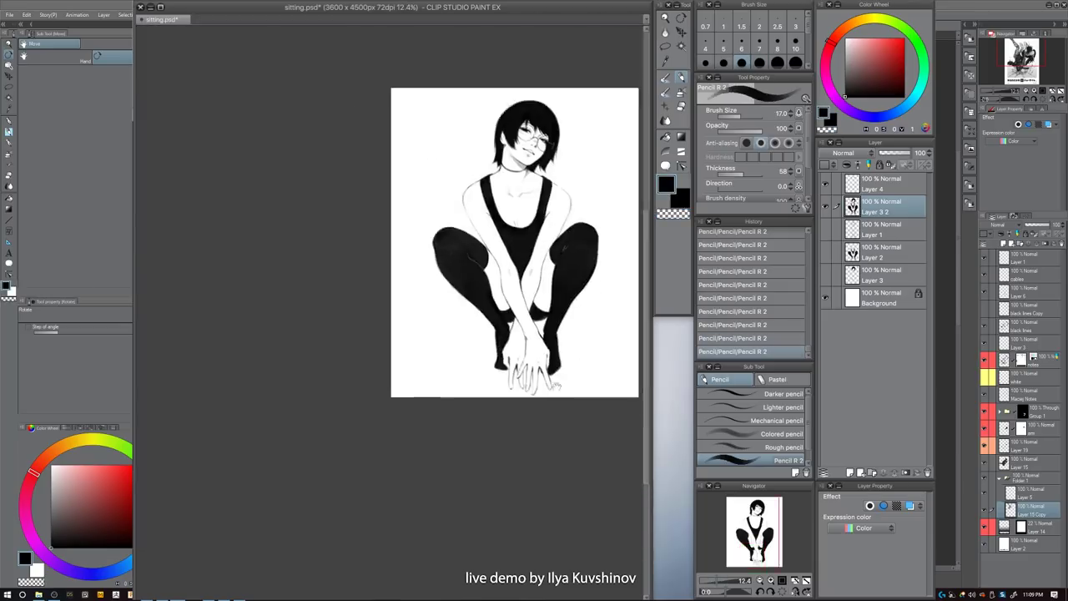
left_click_drag(604, 348, 521, 409)
scroll(450, 424, "up", 6)
key("bracketright")
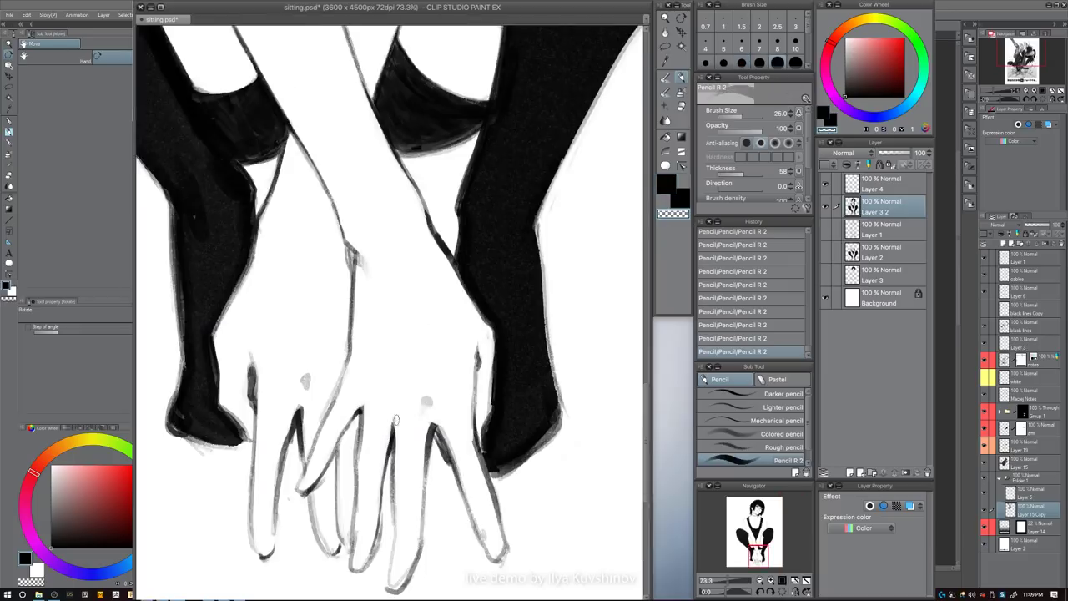
scroll(392, 416, "down", 4)
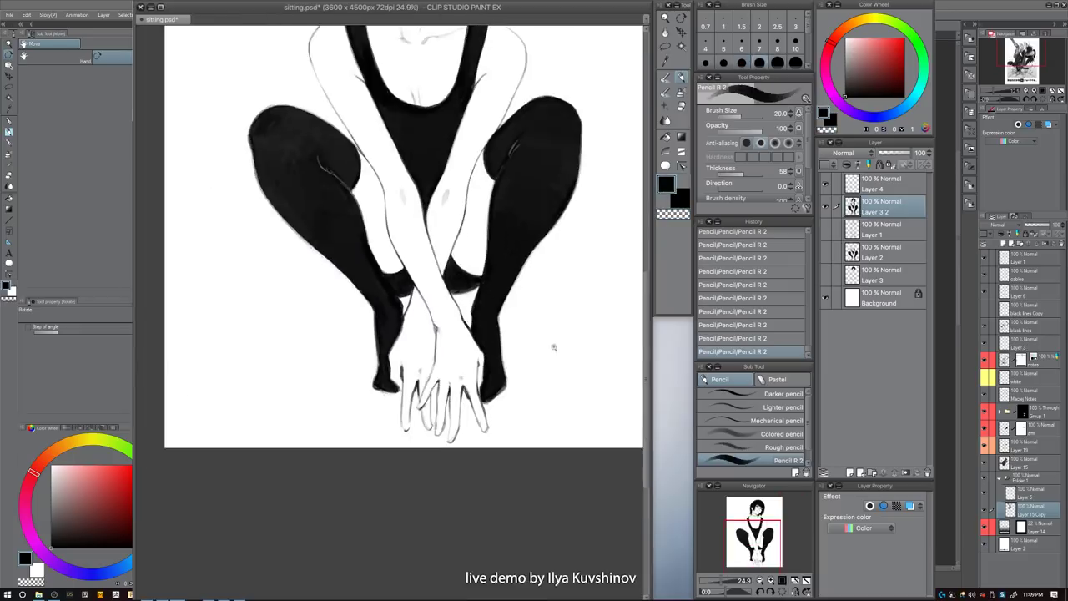
- Thin the thick wrist contour beside the right-hand calf with the transparent pencil at size 30
scroll(458, 345, "up", 4)
key("c")
key("bracketright")
key("bracketright")
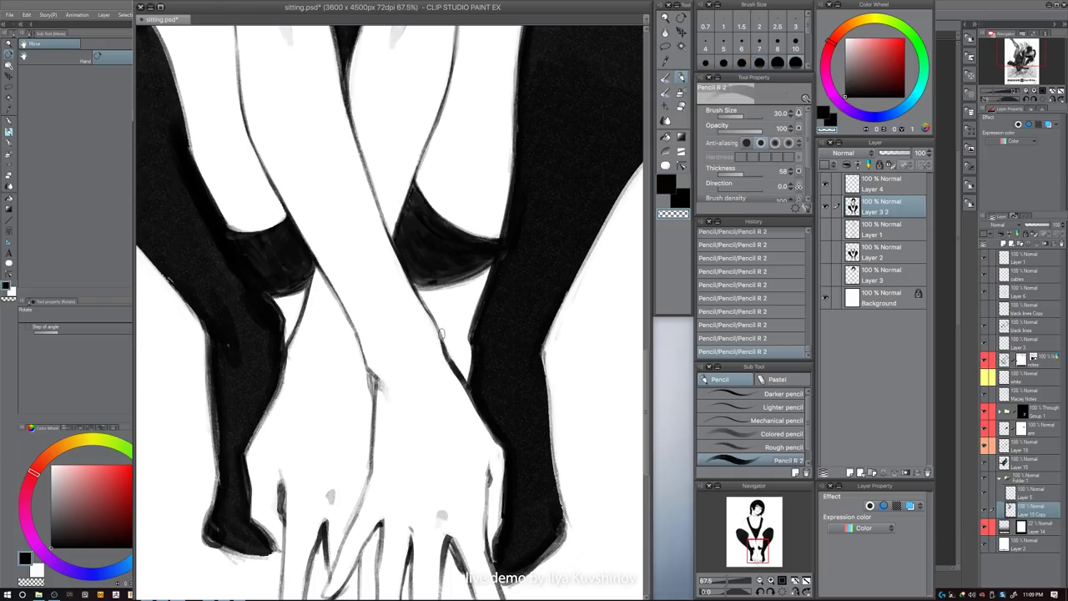
left_click_drag(442, 337, 495, 432)
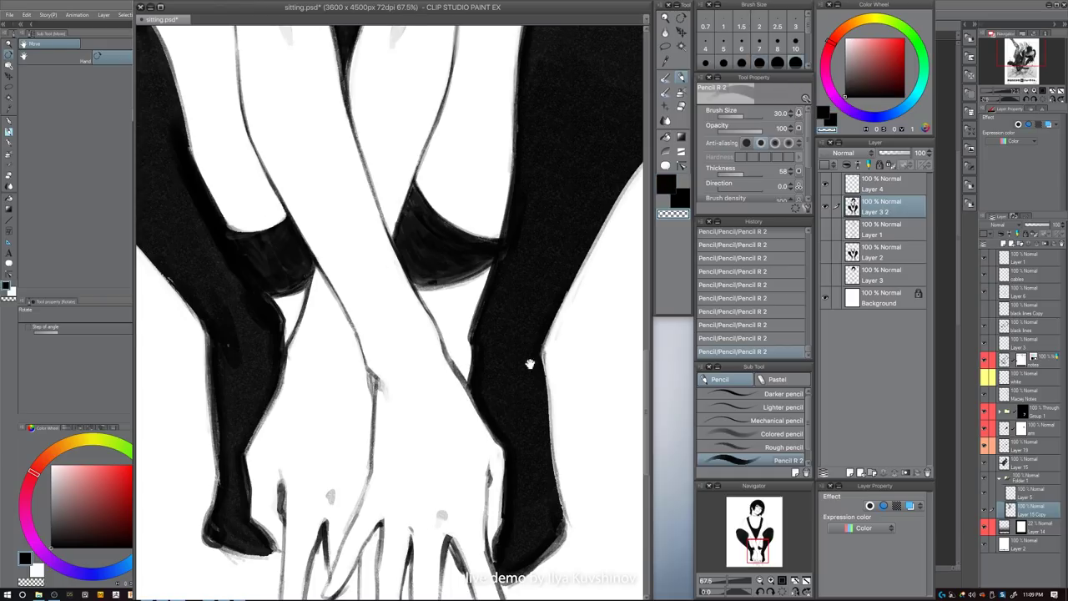
left_click_drag(529, 364, 481, 367)
- Clean up the outer edge of the right-hand ankle and heel with the transparent pencil at size 30
scroll(481, 367, "down", 3)
scroll(515, 362, "up", 2)
key("bracketright")
key("bracketright")
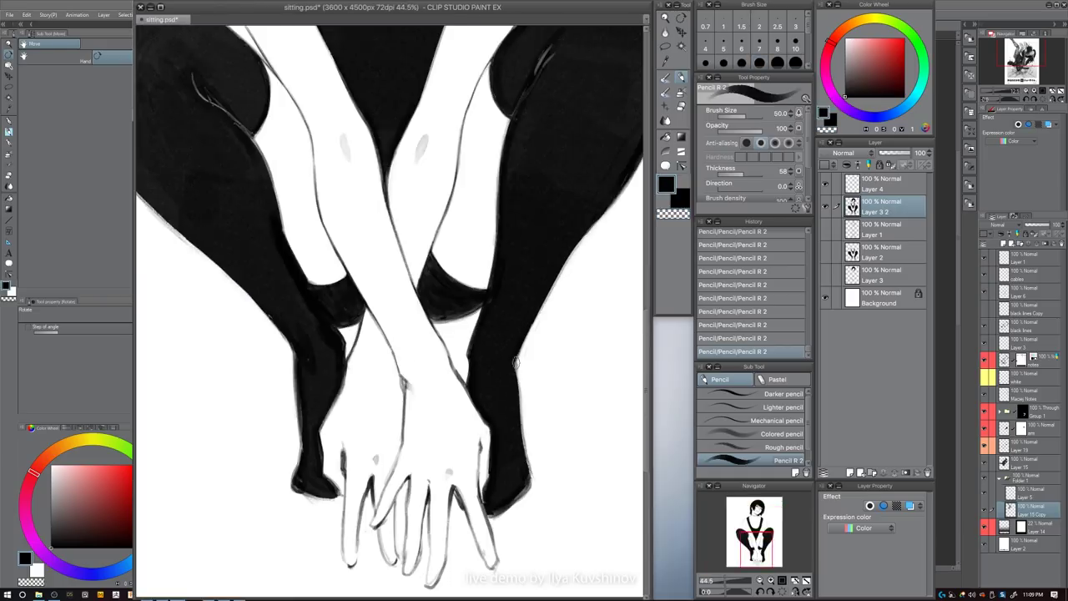
key("bracketleft")
key("bracketleft")
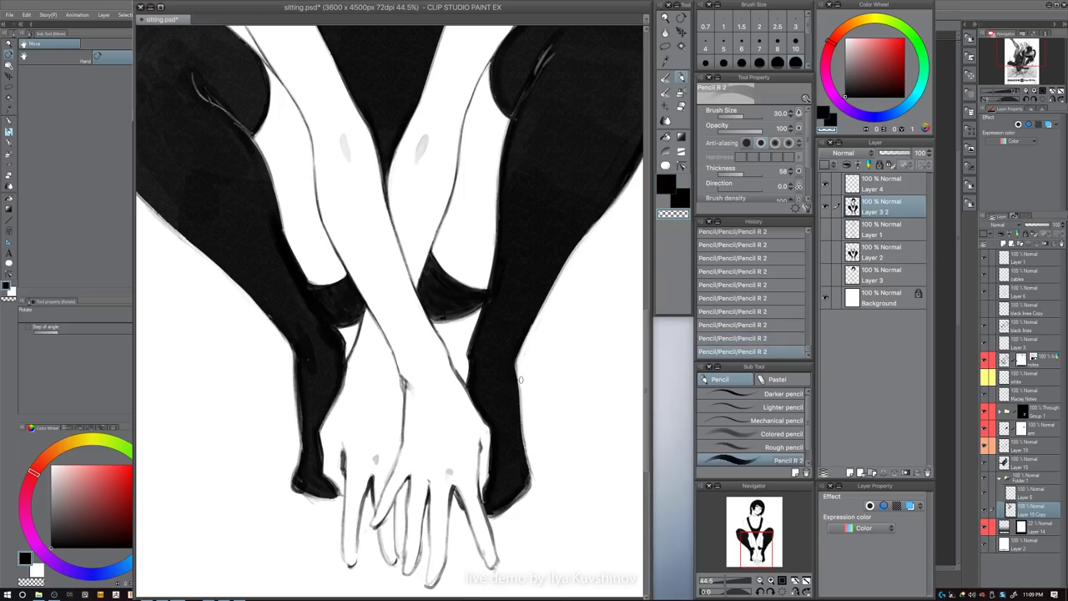
left_click_drag(542, 387, 530, 355)
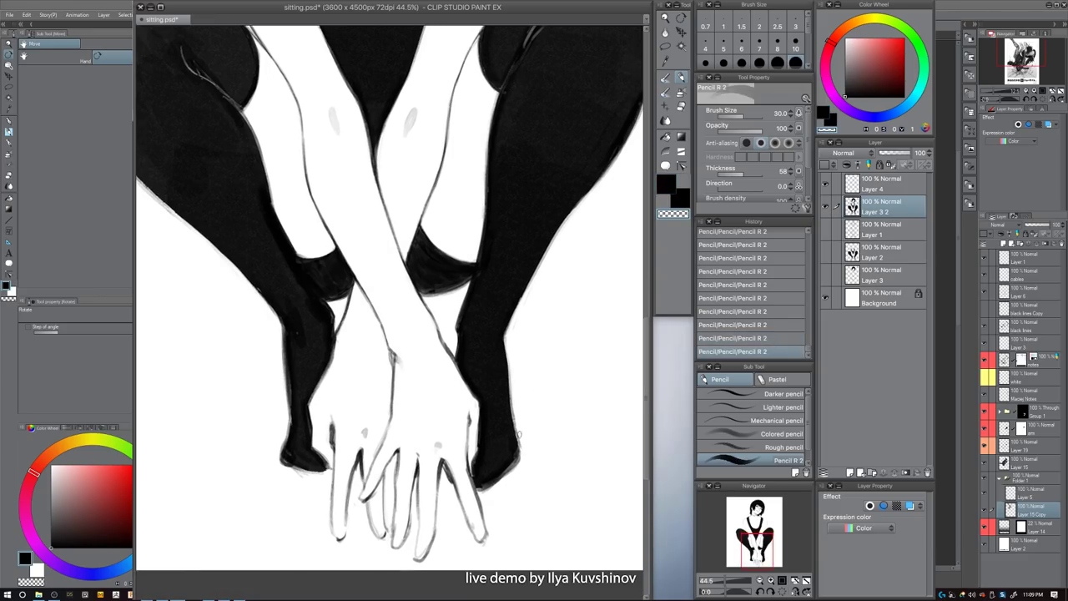
- Fill the left-hand foot's sole with the black pencil at size 30 and trim the left-hand calf's outer edge with the transparent pencil
left_click_drag(298, 475, 306, 468)
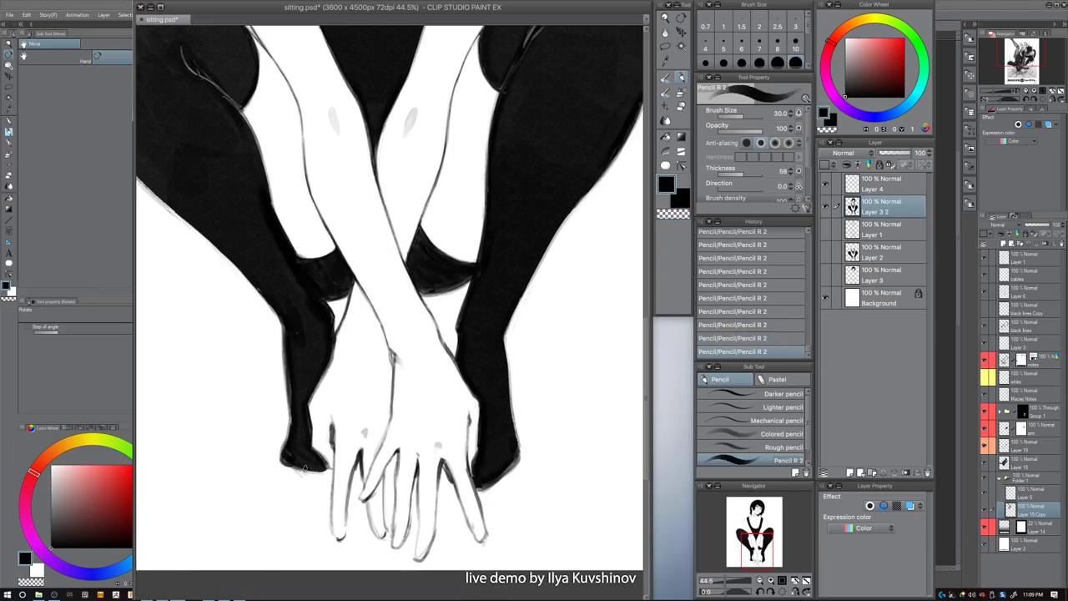
left_click_drag(374, 412, 350, 428)
key("bracketleft")
key("bracketleft")
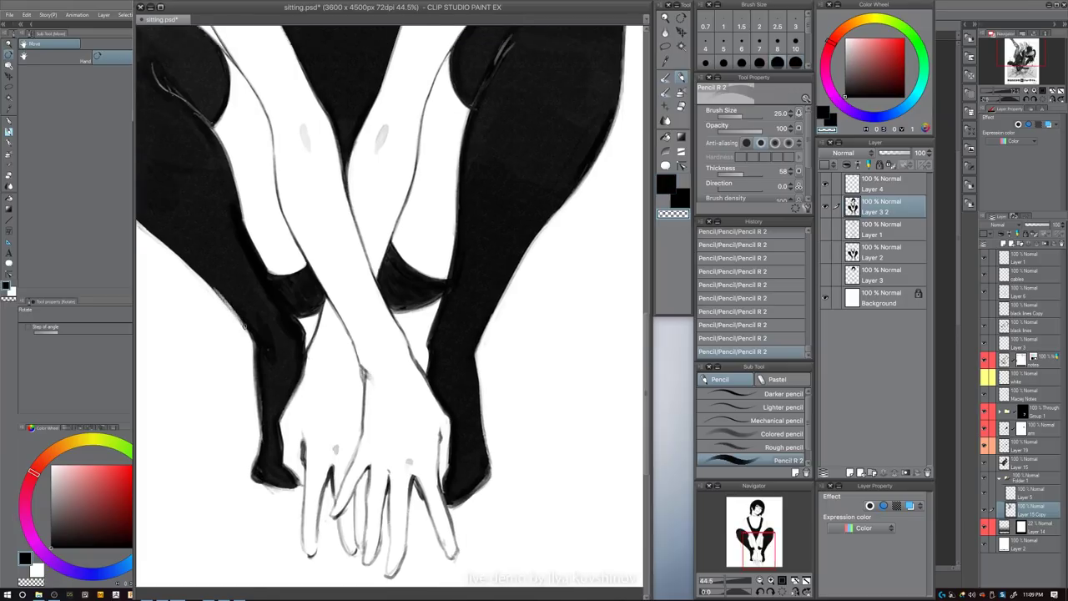
key("ctrl+z")
left_click_drag(213, 291, 239, 324)
left_click_drag(469, 430, 424, 436)
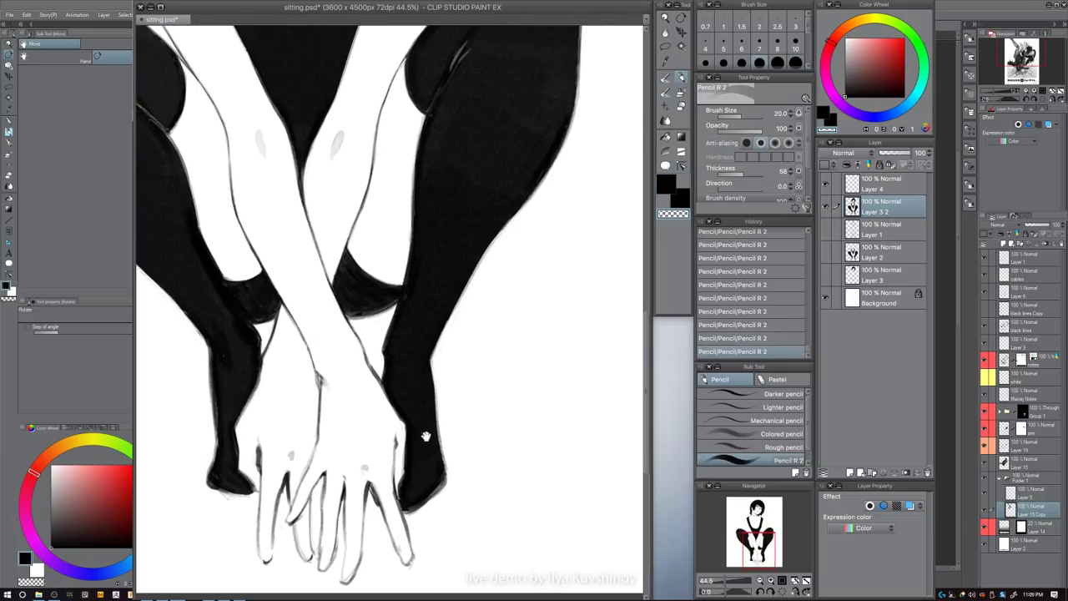
key("bracketleft")
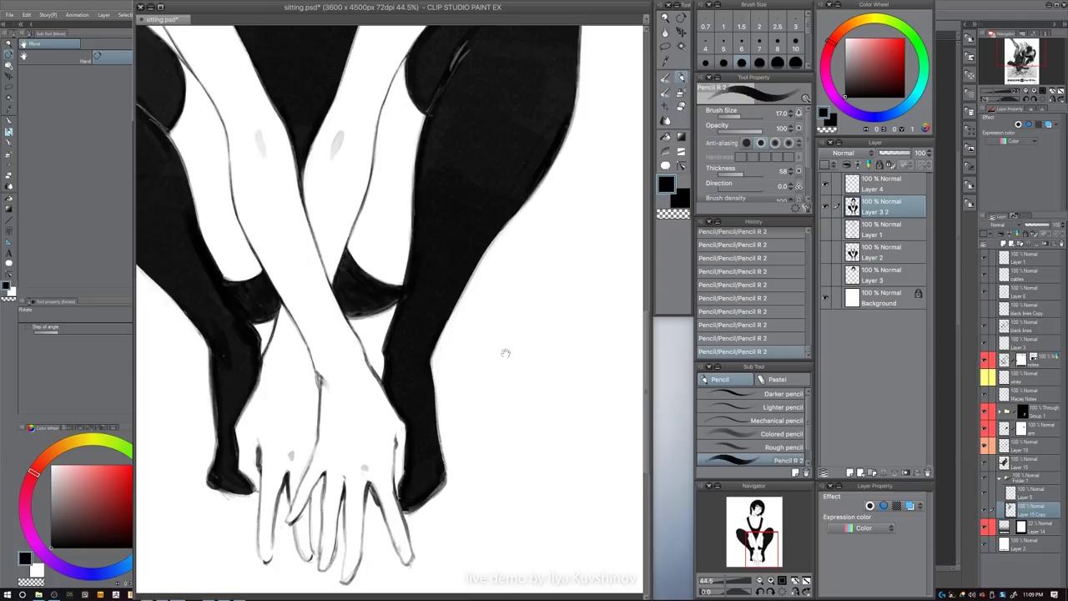
left_click_drag(548, 346, 510, 359)
scroll(510, 359, "down", 6)
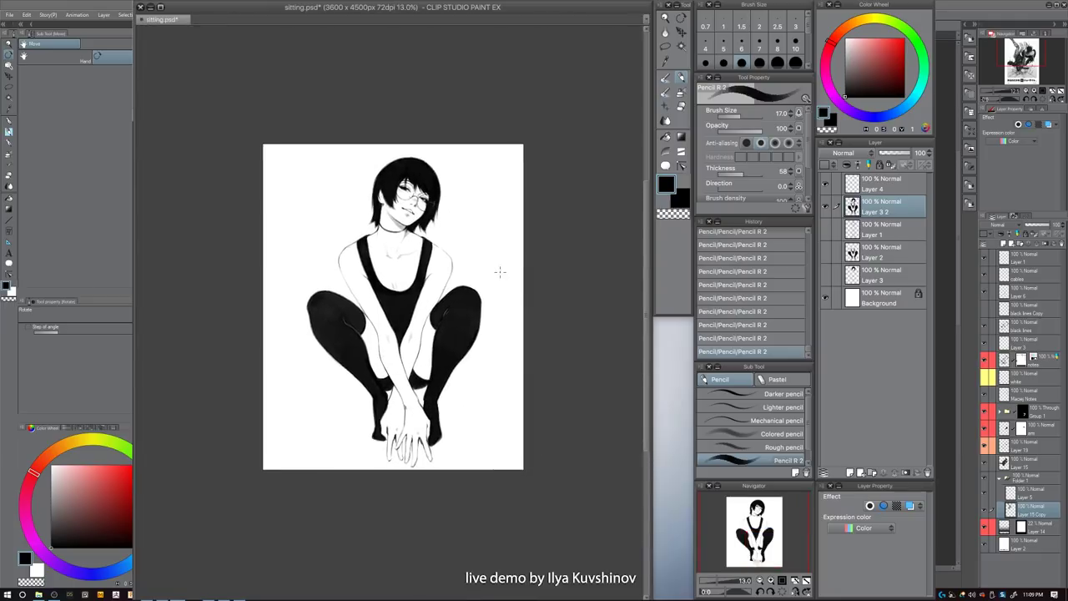
- Lighten the marks beside the neck and along the collarbones with the transparent pencil at size 50
scroll(380, 217, "up", 6)
key("bracketright")
key("bracketright")
key("bracketright")
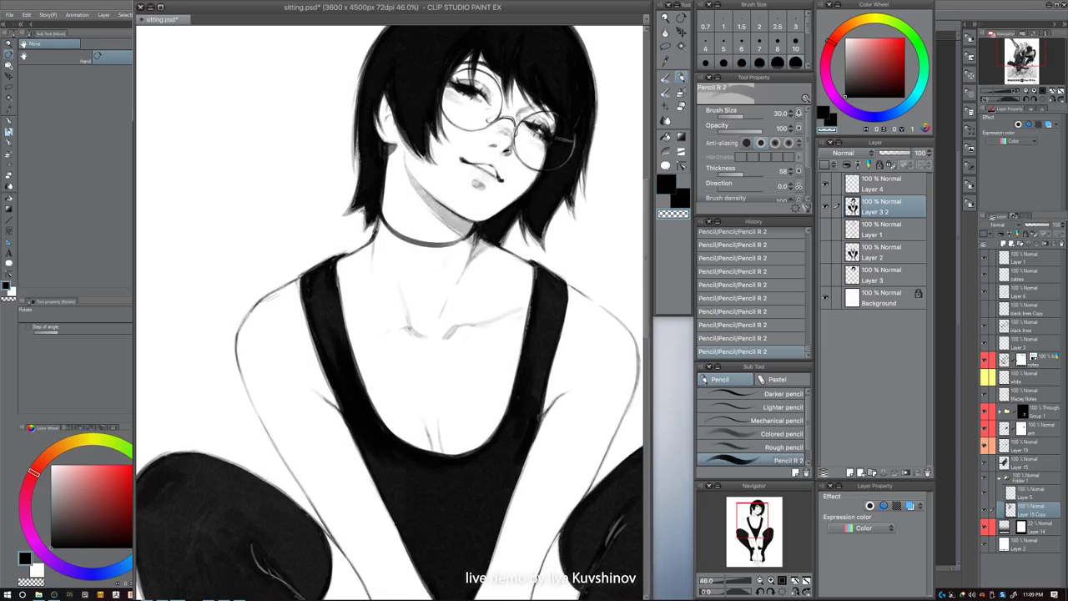
key("ctrl+z")
key("bracketright")
key("bracketright")
left_click_drag(370, 241, 381, 222)
left_click_drag(492, 334, 425, 334)
left_click_drag(560, 309, 462, 232)
left_click_drag(540, 323, 538, 309)
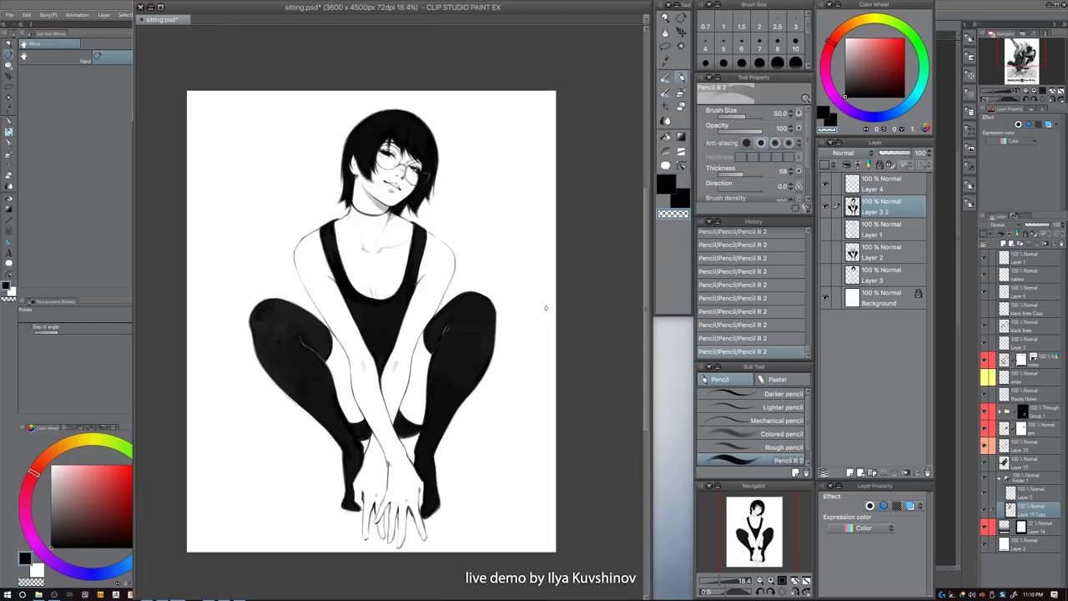
- Try to trim the outer edge of the right-hand calf with the transparent pencil
scroll(474, 384, "up", 3)
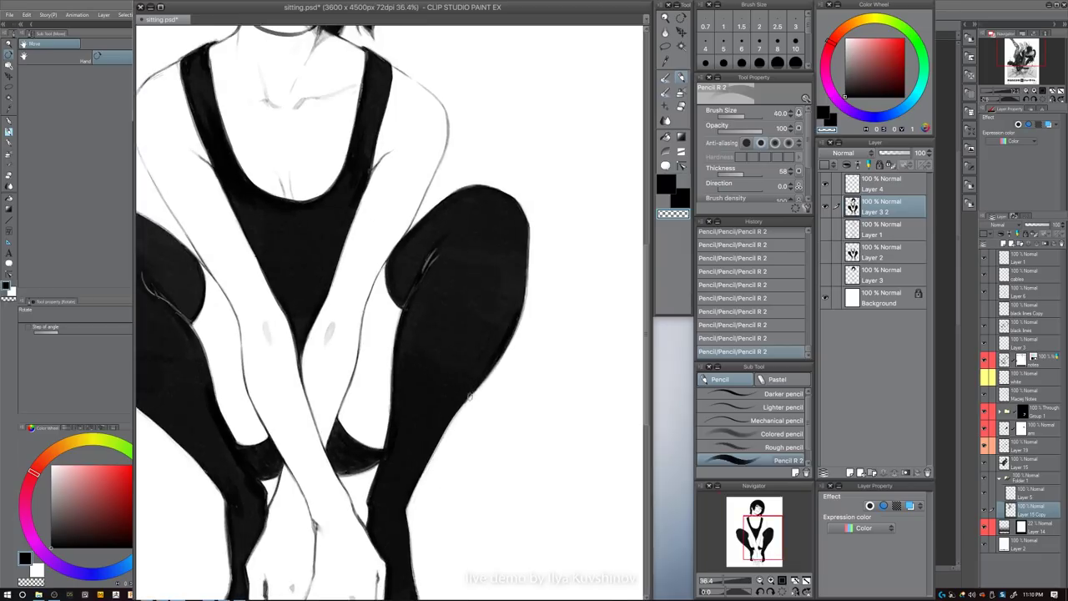
key("bracketleft")
key("ctrl+z")
key("bracketleft")
key("bracketleft")
left_click_drag(482, 381, 442, 439)
key("ctrl+z")
- Smooth the right-hand calf's outer edge with the black pencil at size 17, and ready the transparent pencil at size 20
key("c")
key("bracketleft")
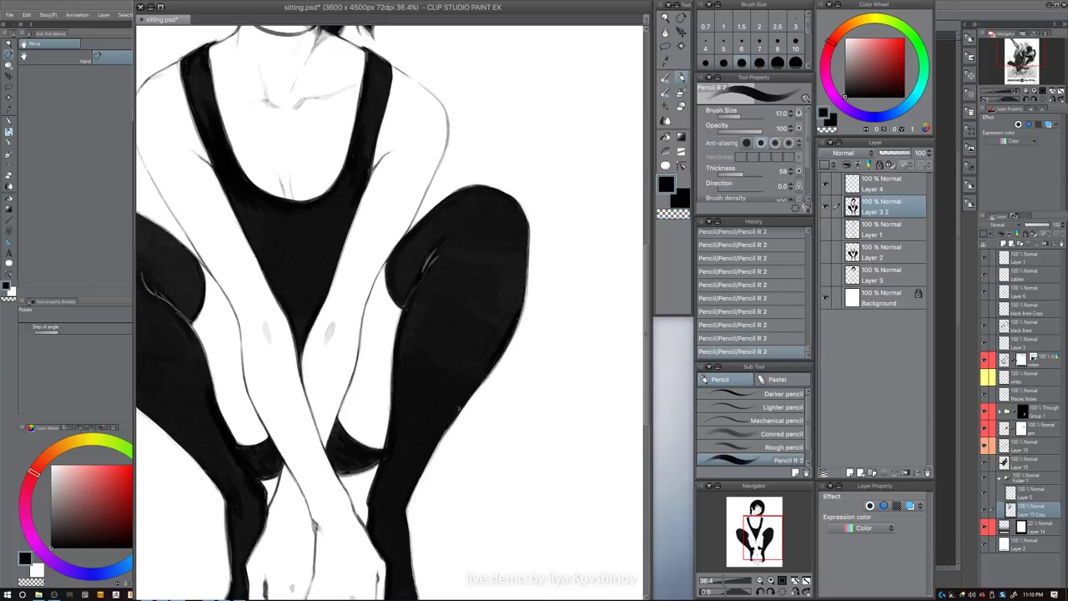
left_click_drag(473, 394, 444, 436)
key("c")
key("bracketright")
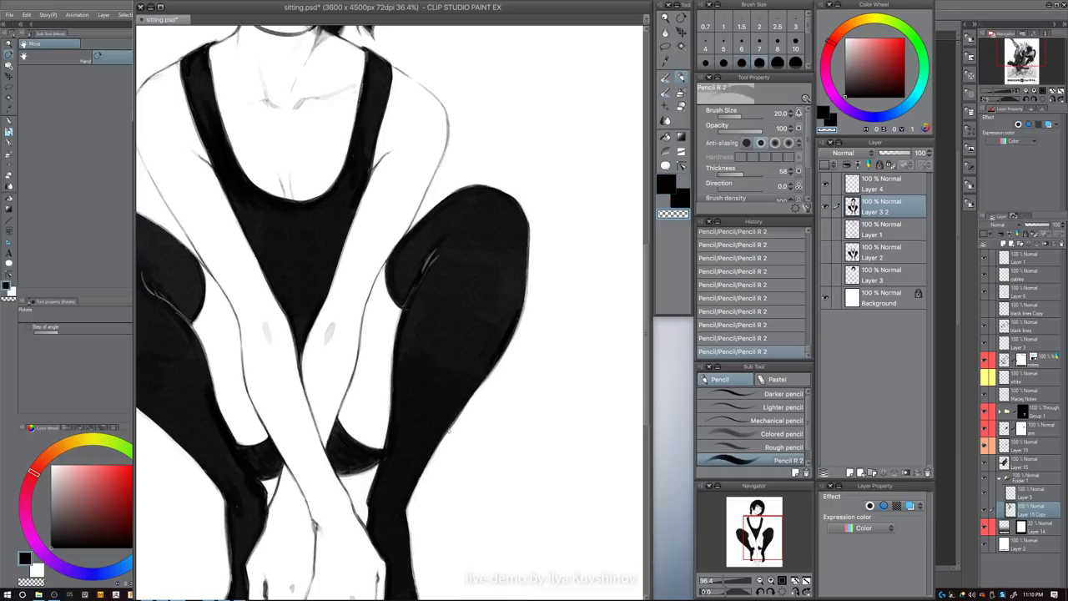
- Switch to Photoshop and add a new layer with the Darken blend mode on top of the layer stack
key("super+Tab")
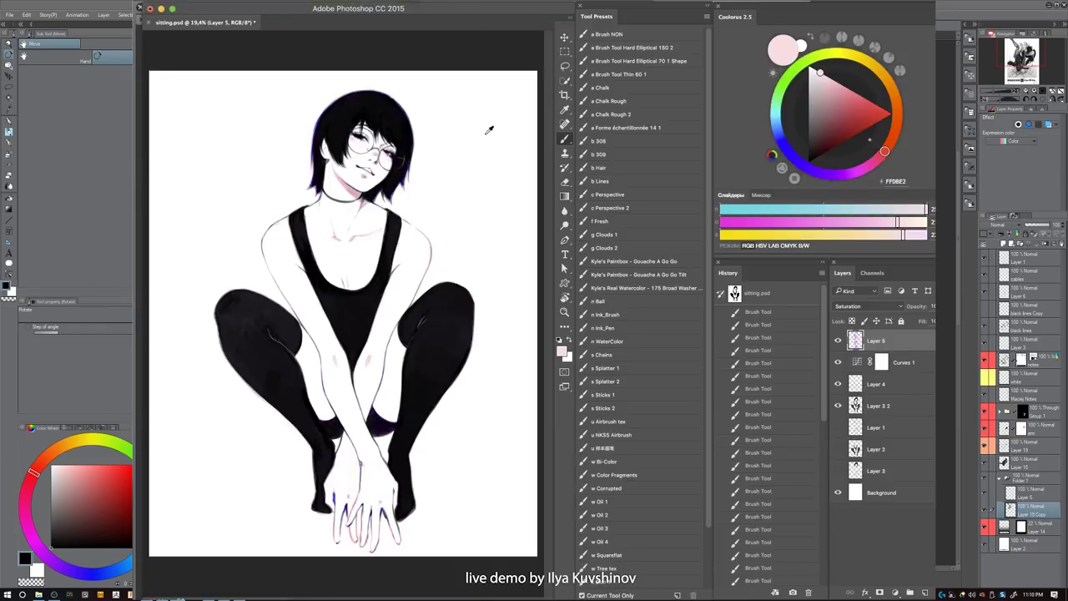
key("alt+shift+super+n")
left_click(878, 309)
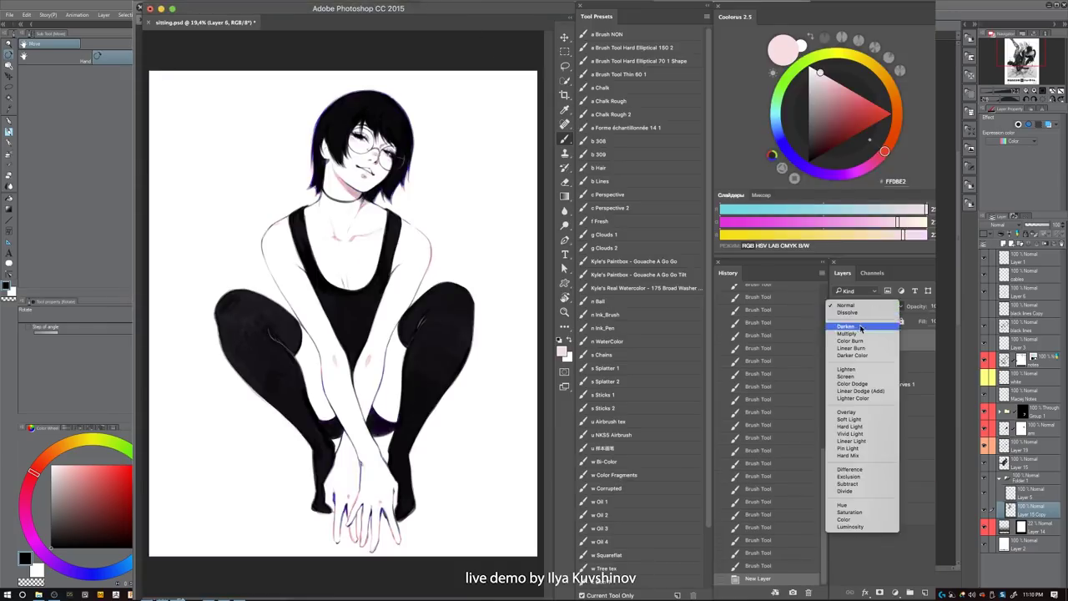
left_click(859, 326)
- Paint the pale pink background beside the figure's right-hand leg, arm and shoulder, reducing the brush size to follow the contours
mouse_move(477, 400)
left_mouse_down()
mouse_move(442, 467)
mouse_move(467, 534)
mouse_move(509, 530)
mouse_move(493, 266)
mouse_move(500, 317)
left_mouse_up()
left_click_drag(463, 524, 479, 509)
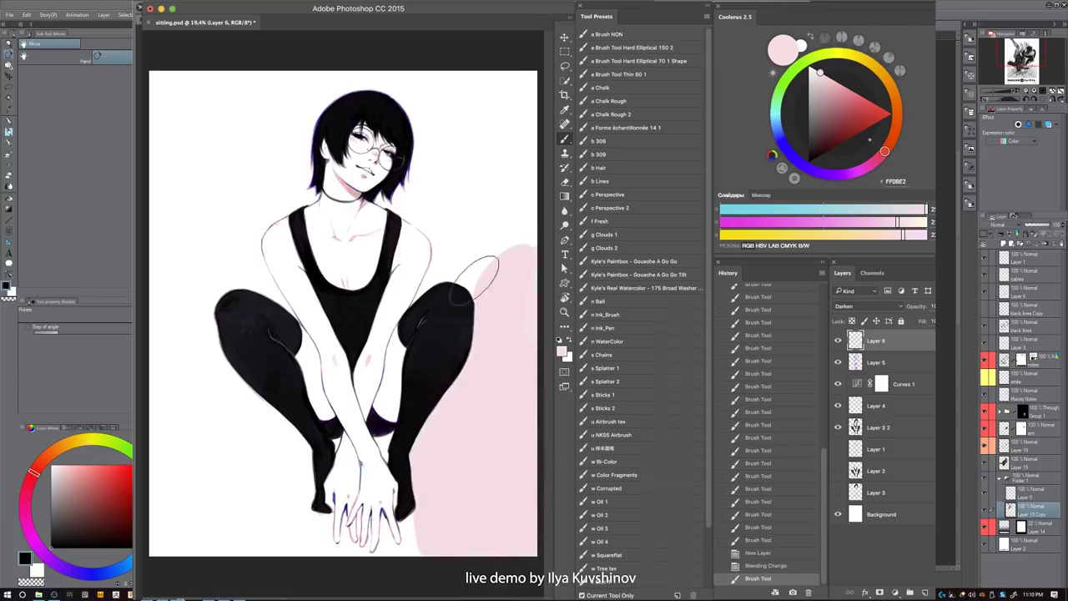
key("bracketleft")
key("bracketleft")
key("bracketleft")
key("bracketleft")
key("ctrl+z")
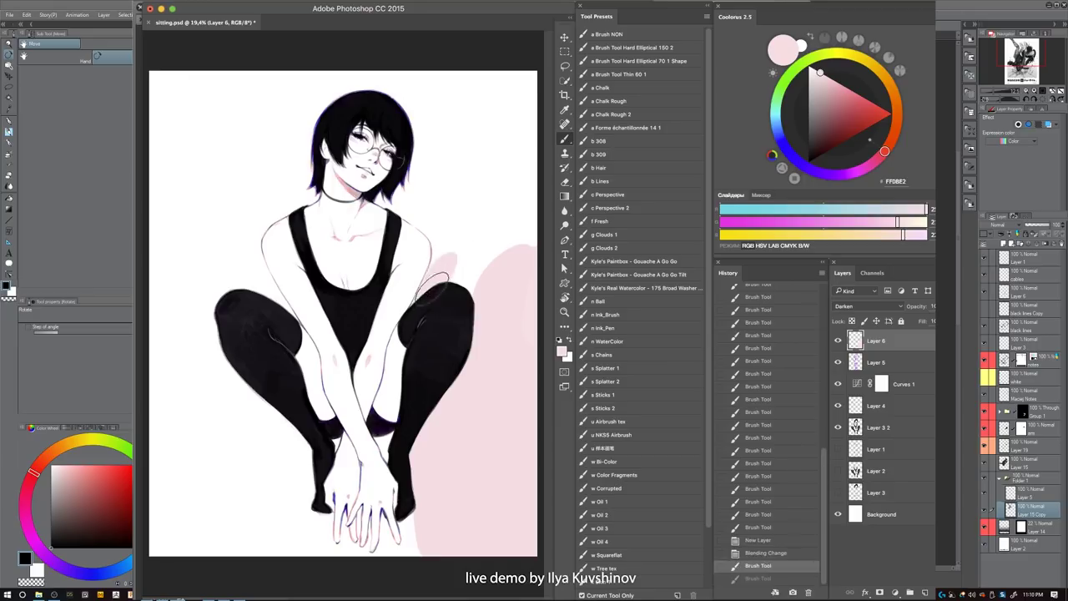
mouse_move(448, 242)
left_mouse_down()
mouse_move(488, 238)
mouse_move(513, 257)
mouse_move(519, 283)
mouse_move(489, 222)
left_mouse_up()
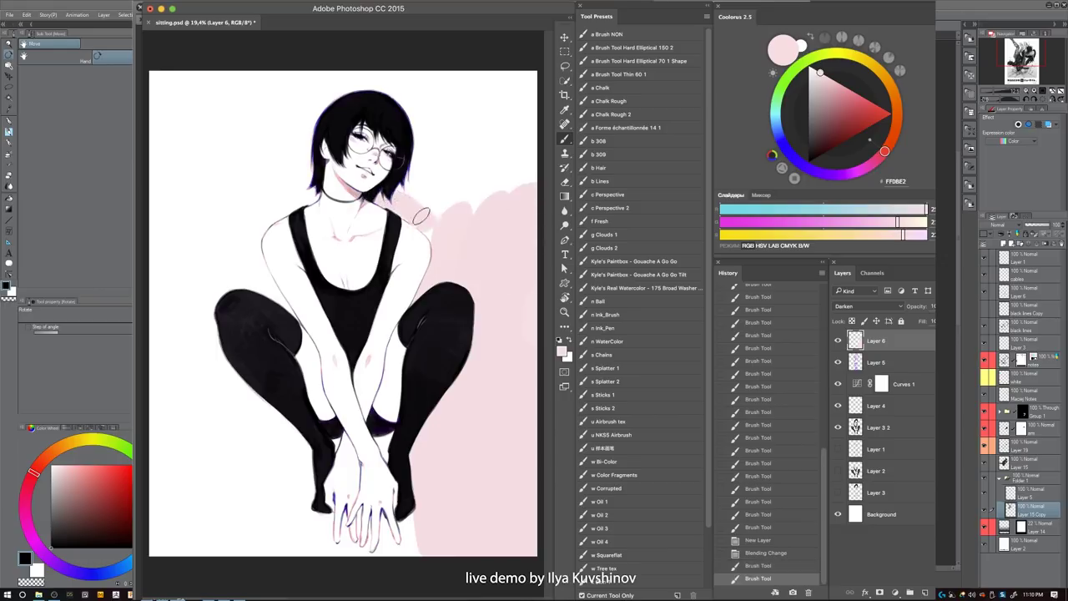
mouse_move(441, 244)
left_mouse_down()
mouse_move(441, 179)
mouse_move(410, 184)
left_mouse_up()
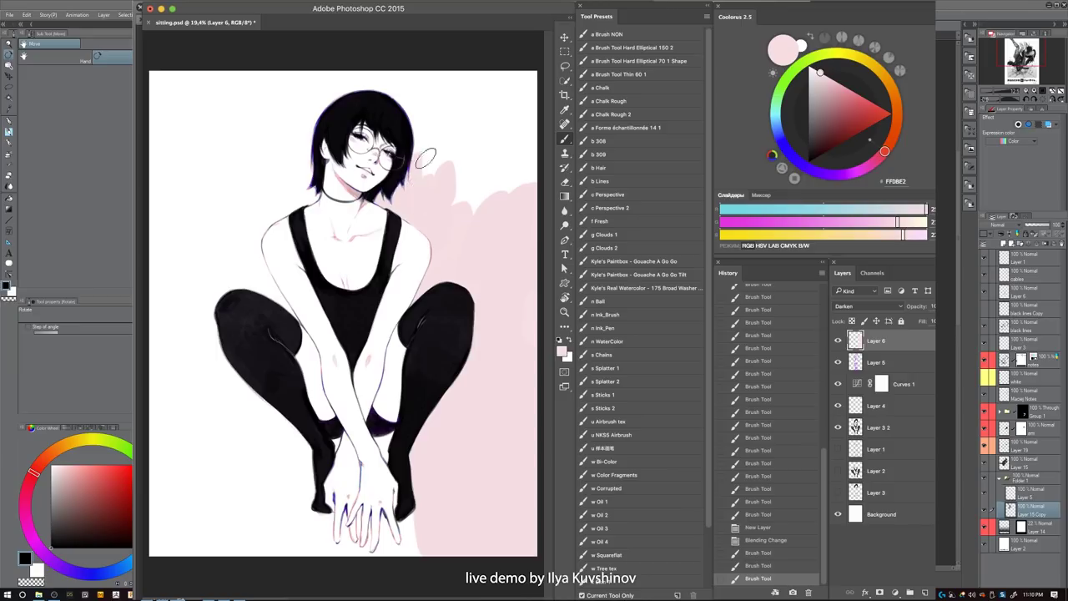
- Extend the pale pink background around the head and down the left-hand side of the figure with a resized brush
mouse_move(500, 145)
left_mouse_down()
mouse_move(475, 137)
mouse_move(480, 216)
mouse_move(473, 98)
mouse_move(521, 215)
mouse_move(509, 79)
mouse_move(473, 106)
mouse_move(443, 88)
mouse_move(448, 121)
mouse_move(392, 62)
mouse_move(333, 62)
mouse_move(330, 83)
mouse_move(157, 79)
mouse_move(185, 84)
mouse_move(201, 106)
mouse_move(257, 100)
mouse_move(294, 68)
mouse_move(308, 105)
mouse_move(291, 160)
mouse_move(394, 87)
mouse_move(276, 214)
mouse_move(275, 173)
mouse_move(264, 225)
mouse_move(269, 217)
mouse_move(242, 258)
mouse_move(248, 231)
mouse_move(264, 249)
mouse_move(256, 197)
mouse_move(292, 317)
left_mouse_up()
key("bracketleft")
key("bracketleft")
key("bracketleft")
key("bracketleft")
key("bracketleft")
key("bracketleft")
key("bracketleft")
mouse_move(232, 226)
left_mouse_down()
mouse_move(226, 298)
mouse_move(225, 205)
mouse_move(205, 183)
mouse_move(189, 335)
mouse_move(160, 332)
mouse_move(194, 366)
mouse_move(199, 294)
mouse_move(162, 409)
mouse_move(200, 558)
mouse_move(234, 533)
mouse_move(241, 449)
mouse_move(262, 417)
mouse_move(222, 371)
mouse_move(197, 546)
mouse_move(252, 460)
mouse_move(249, 388)
mouse_move(286, 505)
left_mouse_up()
- Fill the background around the left-hand foot and the gaps between the legs with pale pink using a smaller brush
key("[")
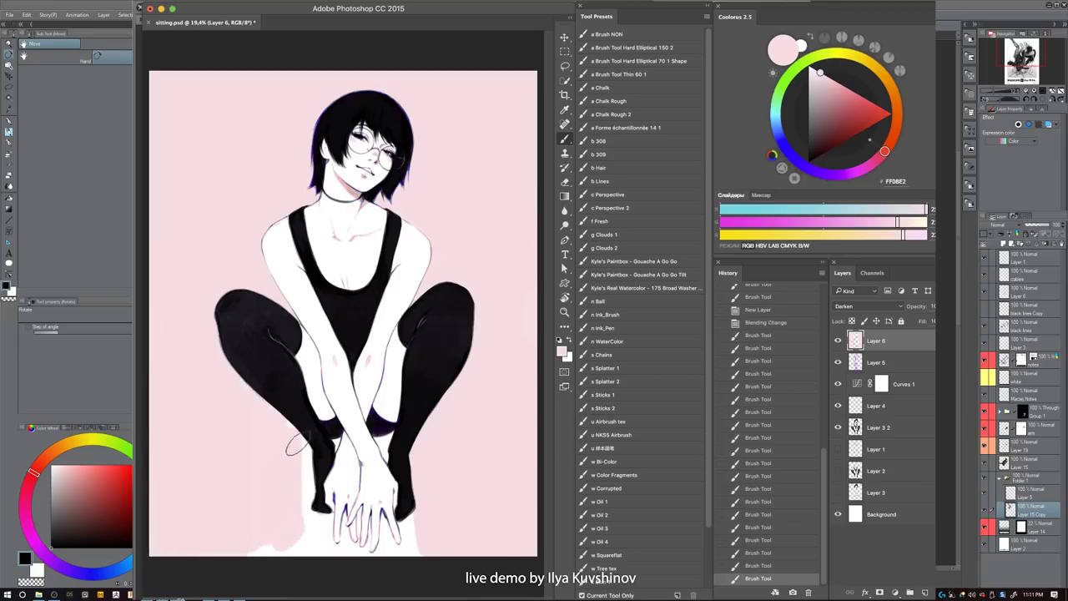
key("[")
mouse_move(298, 445)
left_mouse_down()
mouse_move(301, 490)
mouse_move(222, 503)
mouse_move(281, 485)
mouse_move(305, 525)
mouse_move(316, 455)
mouse_move(333, 443)
mouse_move(330, 454)
left_mouse_up()
mouse_move(286, 540)
left_mouse_down()
mouse_move(317, 559)
mouse_move(295, 532)
mouse_move(322, 531)
left_mouse_up()
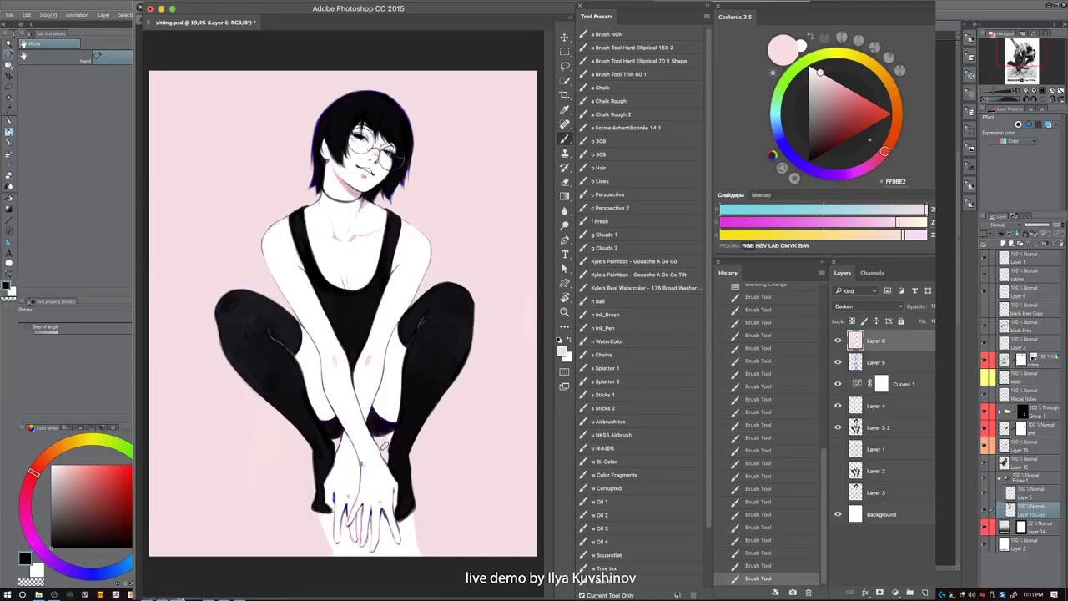
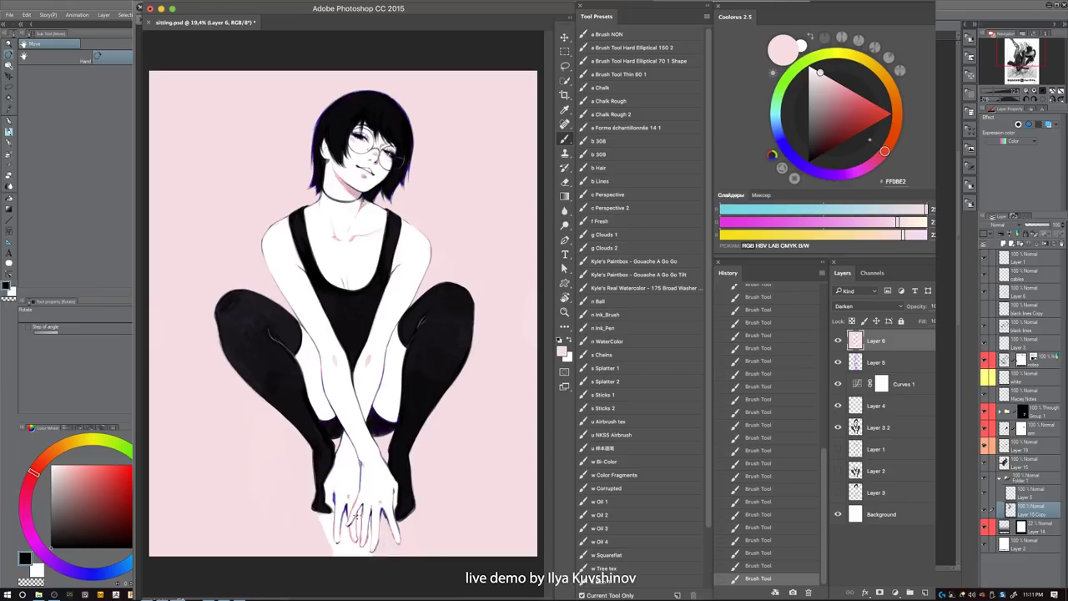
- Erase the pink spill from the fingers with the Eraser Tool NO preset
key("e")
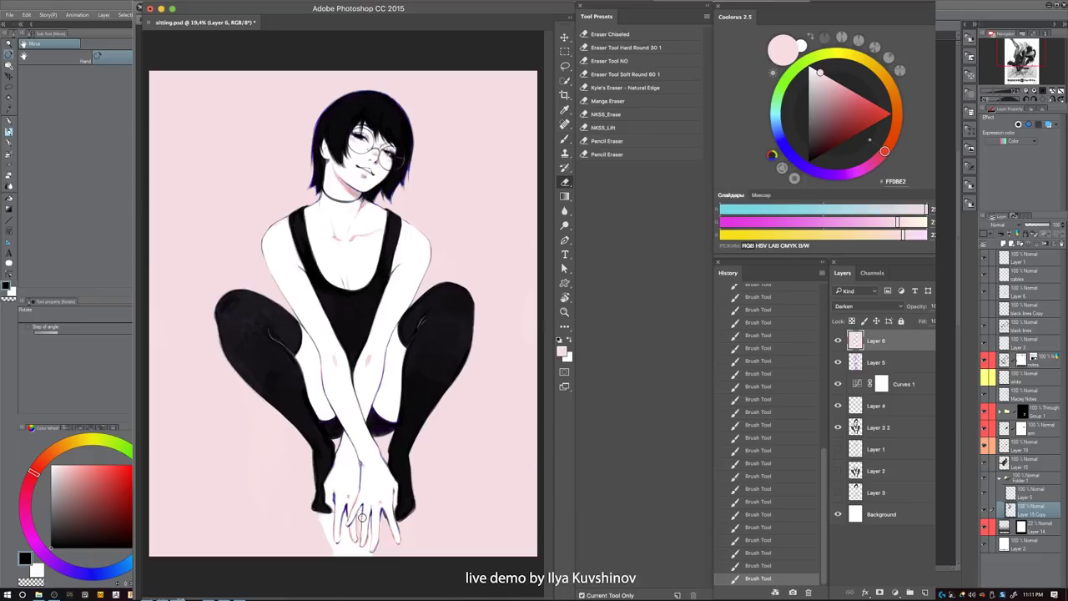
key("ctrl+z")
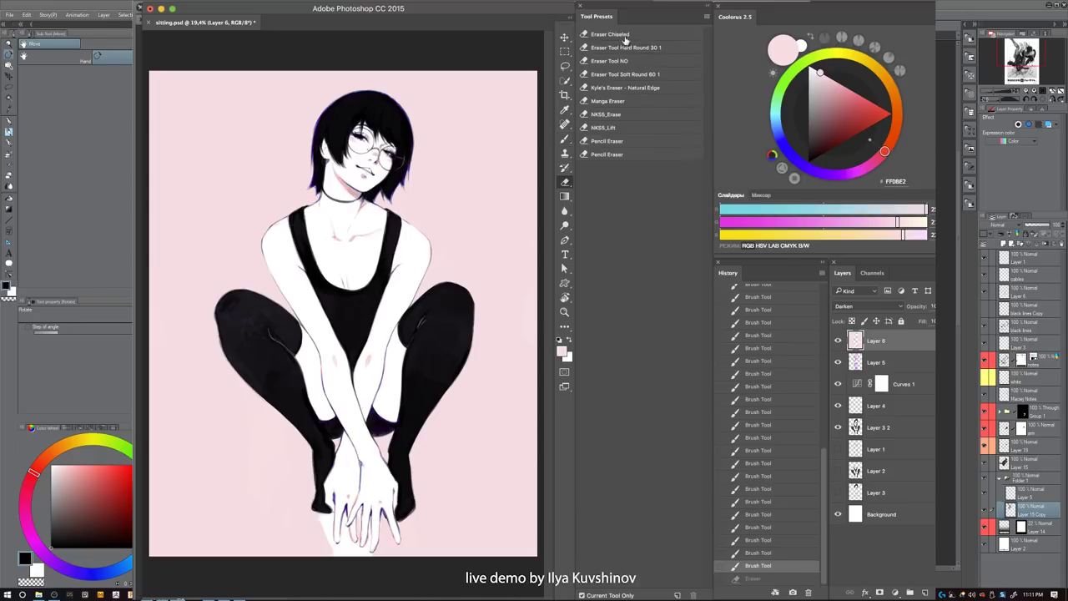
left_click(632, 64)
key("ctrl+z")
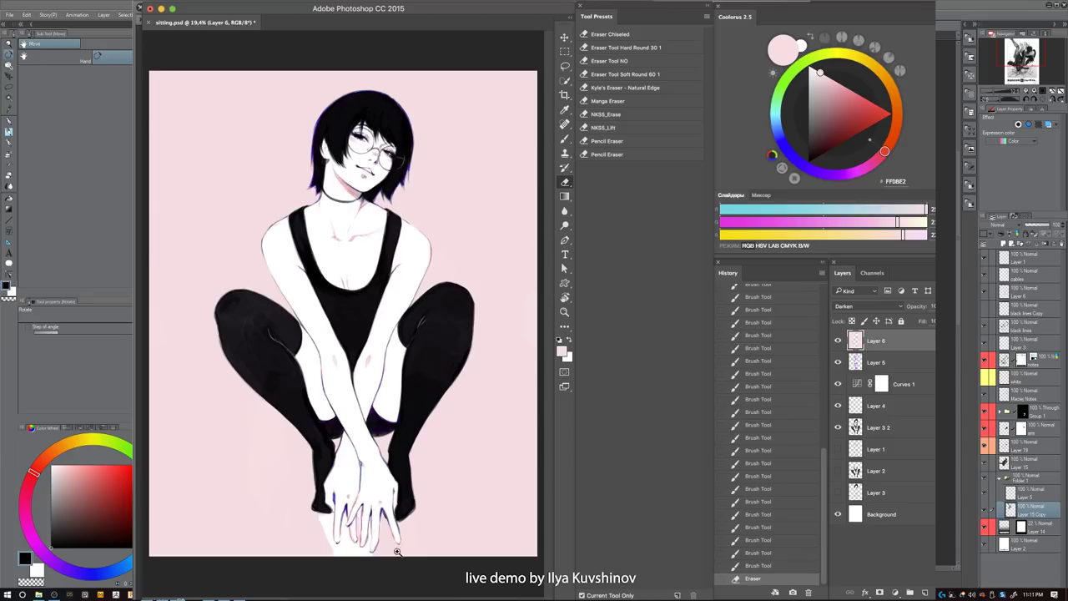
scroll(394, 546, "up", 1)
scroll(378, 541, "up", 3)
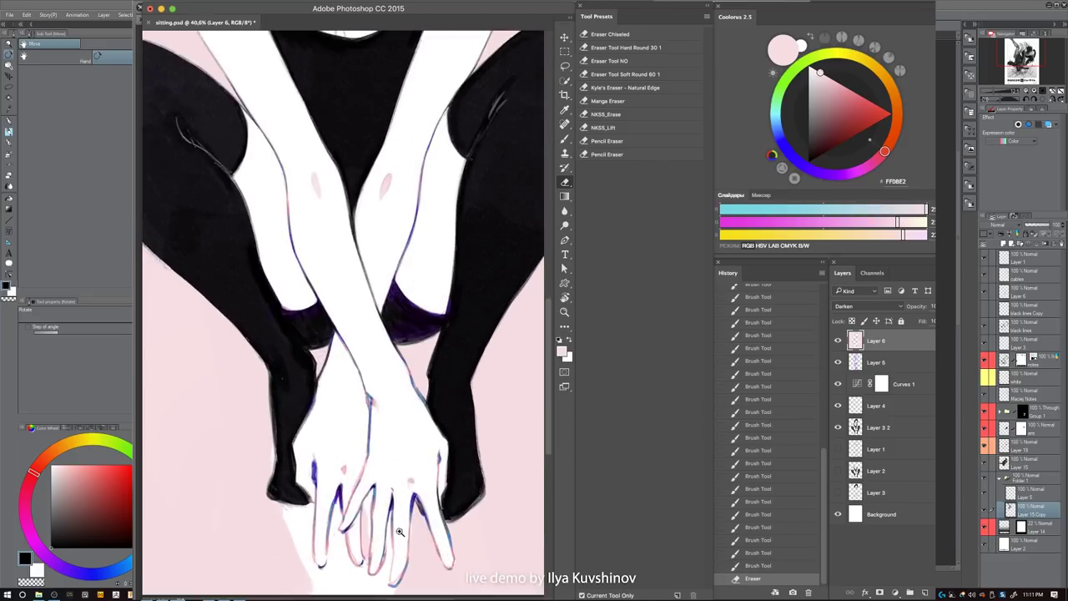
left_click_drag(364, 499, 365, 550)
- Paint the remaining white gaps around the hands, fingers and feet with the pale pink brush
key("b")
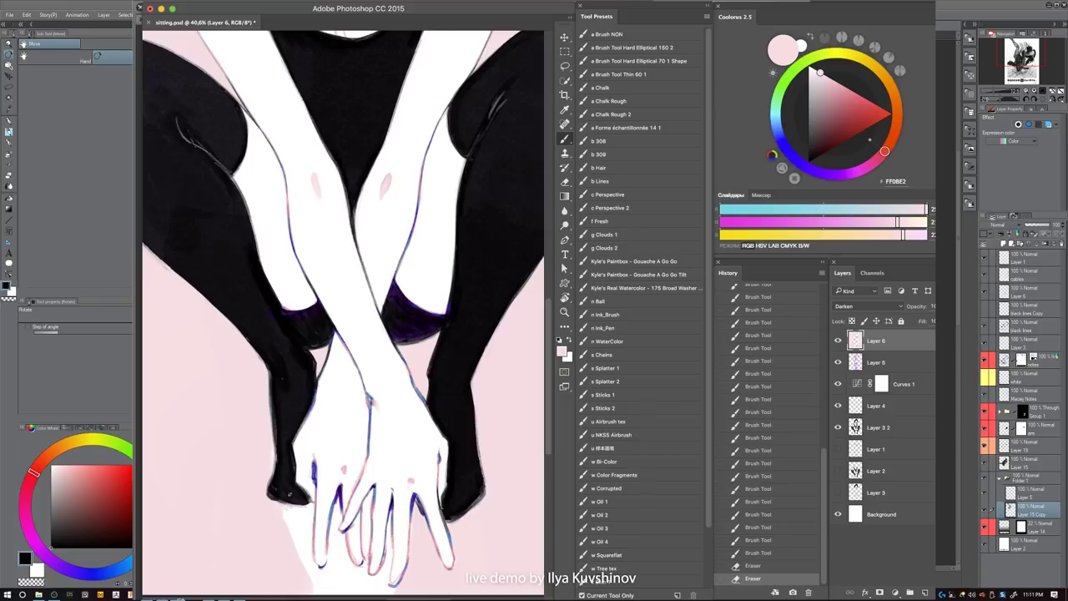
mouse_move(285, 504)
left_mouse_down()
mouse_move(298, 544)
mouse_move(283, 513)
mouse_move(332, 574)
mouse_move(333, 522)
mouse_move(346, 576)
mouse_move(360, 569)
mouse_move(364, 594)
mouse_move(330, 587)
mouse_move(339, 570)
mouse_move(385, 571)
mouse_move(396, 489)
left_mouse_up()
left_click_drag(412, 525, 415, 499)
mouse_move(488, 468)
left_mouse_down()
mouse_move(453, 494)
mouse_move(422, 555)
left_mouse_up()
left_click_drag(465, 489, 436, 488)
left_click_drag(509, 473, 483, 463)
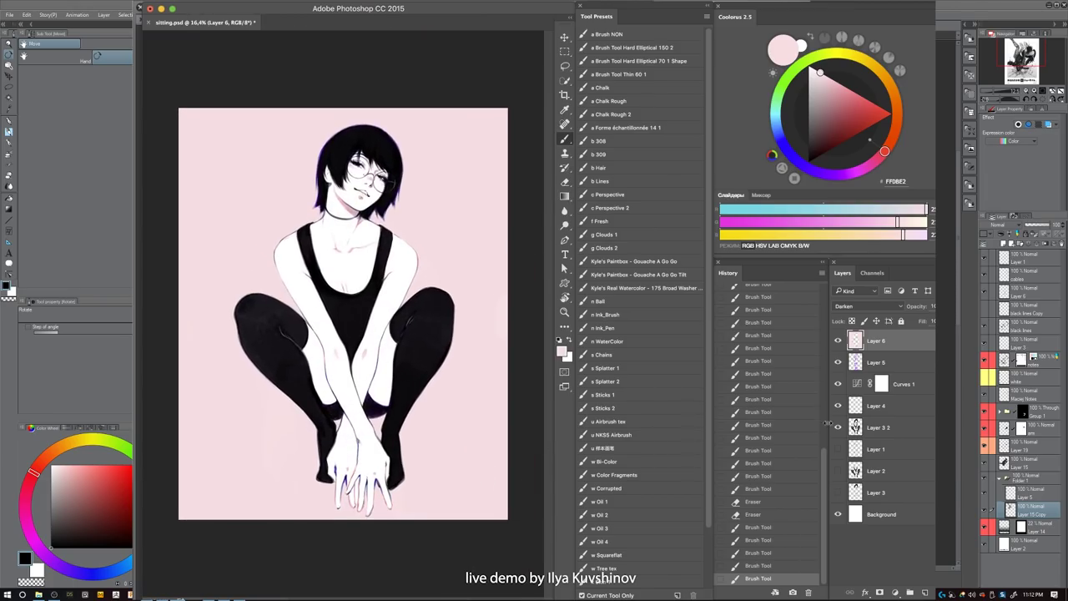
key("ctrl+u")
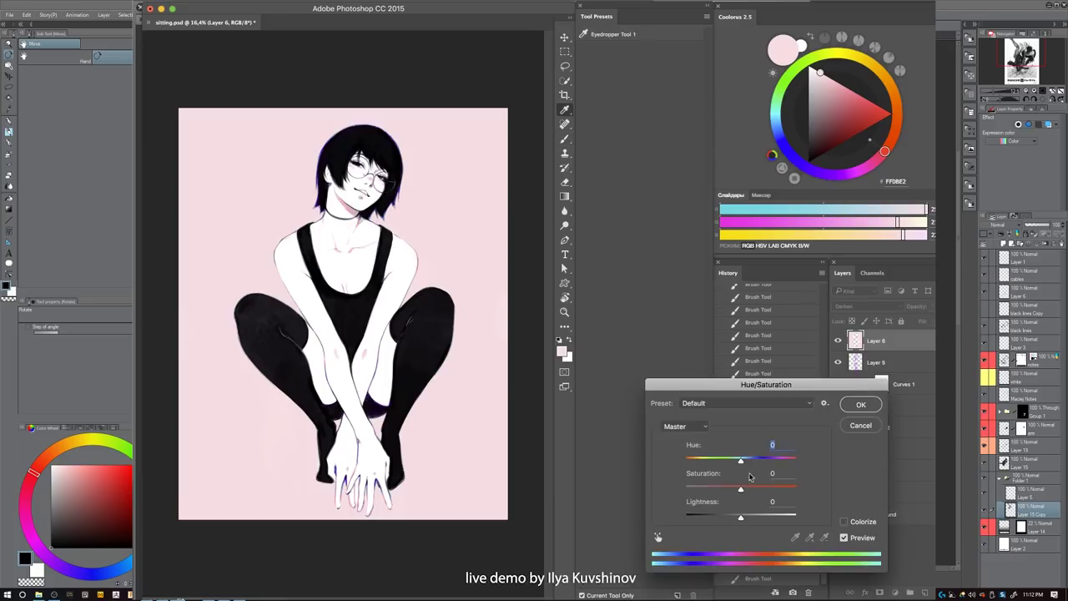
left_click_drag(742, 489, 779, 490)
mouse_move(756, 518)
left_mouse_down()
mouse_move(731, 519)
mouse_move(744, 519)
left_mouse_up()
key("Return")
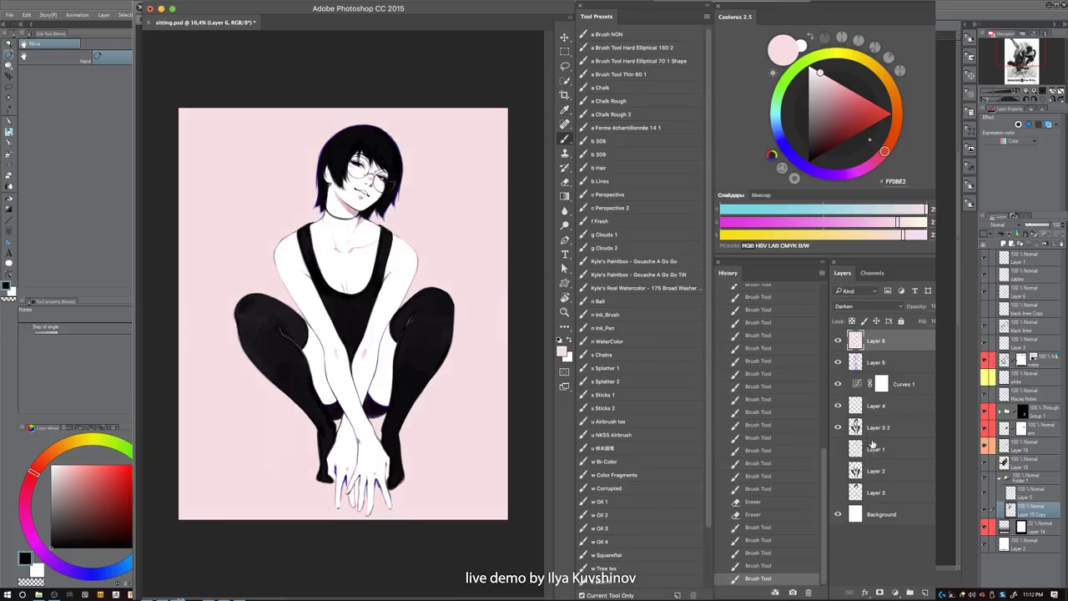
- Shift the background layer to pale lilac using Hue/Saturation with hue about -47, saturation about +44 and lightness about +5
key("ctrl+u")
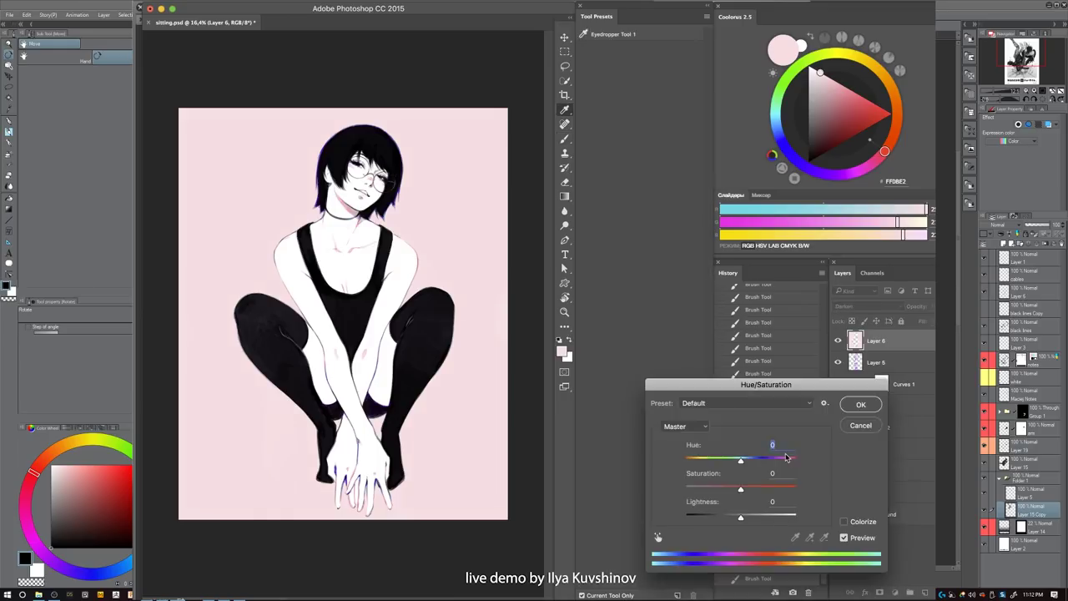
left_click_drag(740, 460, 719, 473)
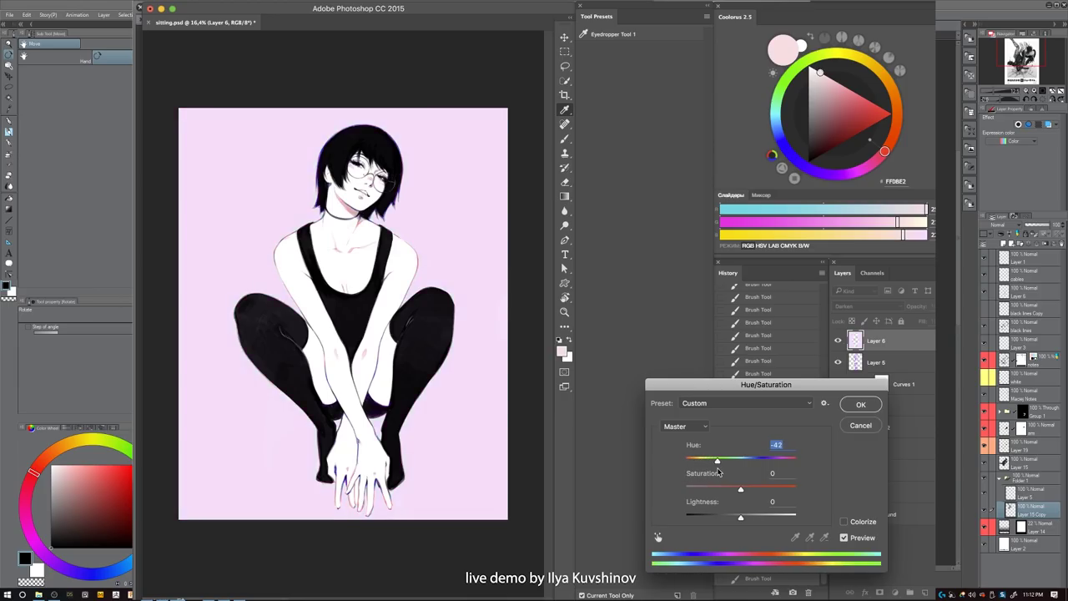
mouse_move(717, 473)
left_mouse_down()
mouse_move(754, 470)
mouse_move(691, 475)
mouse_move(715, 474)
left_mouse_up()
left_click_drag(740, 516, 735, 518)
left_click_drag(742, 492, 764, 490)
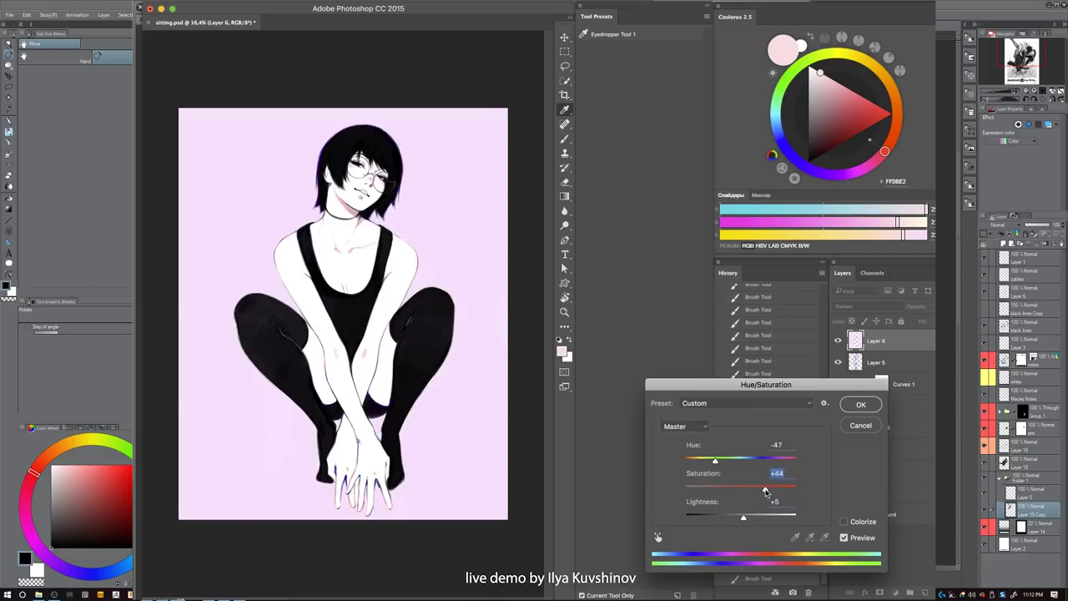
left_click(844, 537)
left_click(844, 538)
mouse_move(715, 462)
left_mouse_down()
mouse_move(702, 463)
mouse_move(715, 464)
left_mouse_up()
left_click(853, 407)
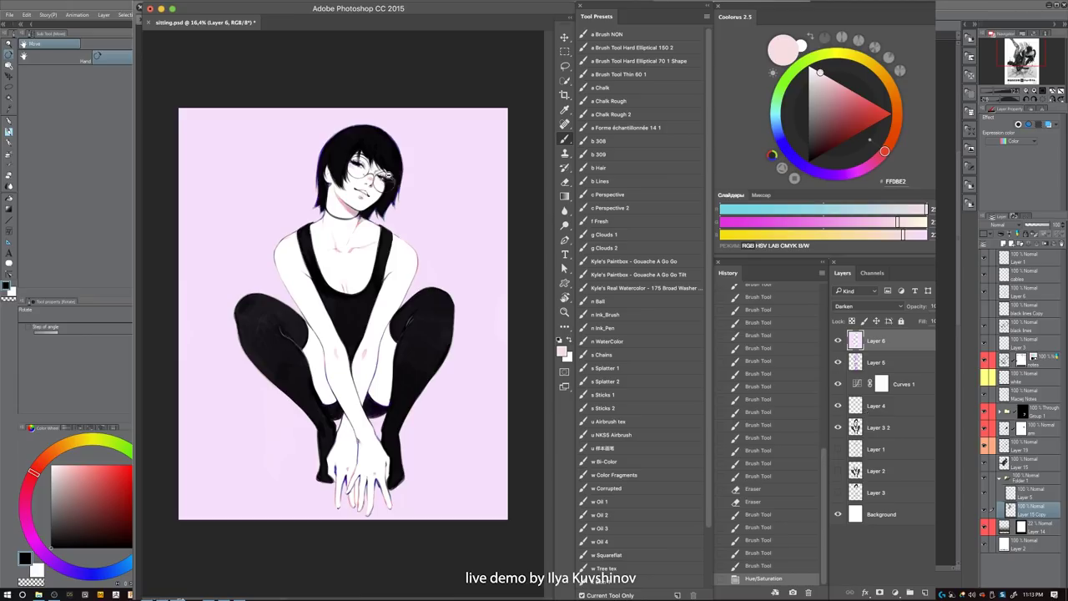
- Examine the drawing up close and as a whole, comparing it with and without the lilac background layer
left_click_drag(387, 175, 423, 196)
left_click_drag(389, 263, 407, 271)
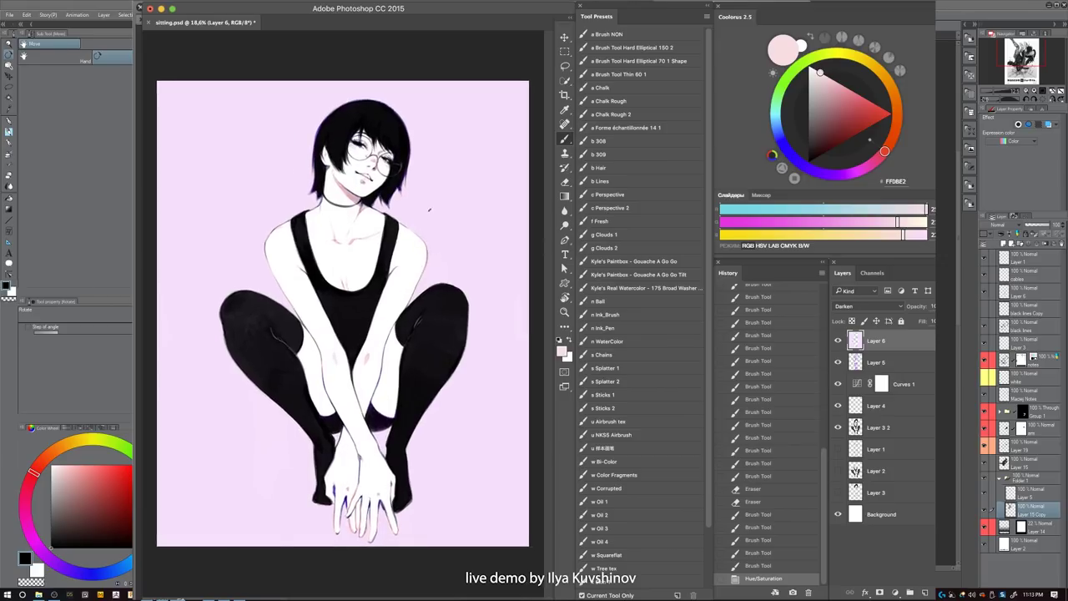
left_click(838, 340)
left_click(838, 340)
left_click(838, 341)
left_click(837, 340)
left_click(838, 341)
left_click(838, 341)
left_click_drag(496, 386, 480, 397)
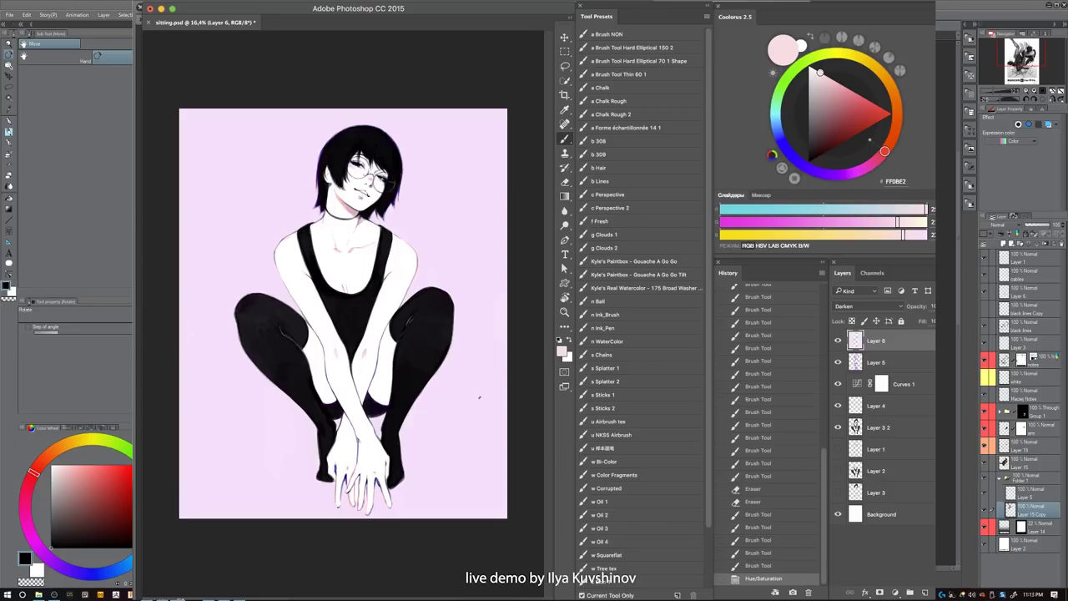
- Save the document and stamp all visible layers into a new layer on top of the stack
key("super+s")
key("super+alt+shift+e")
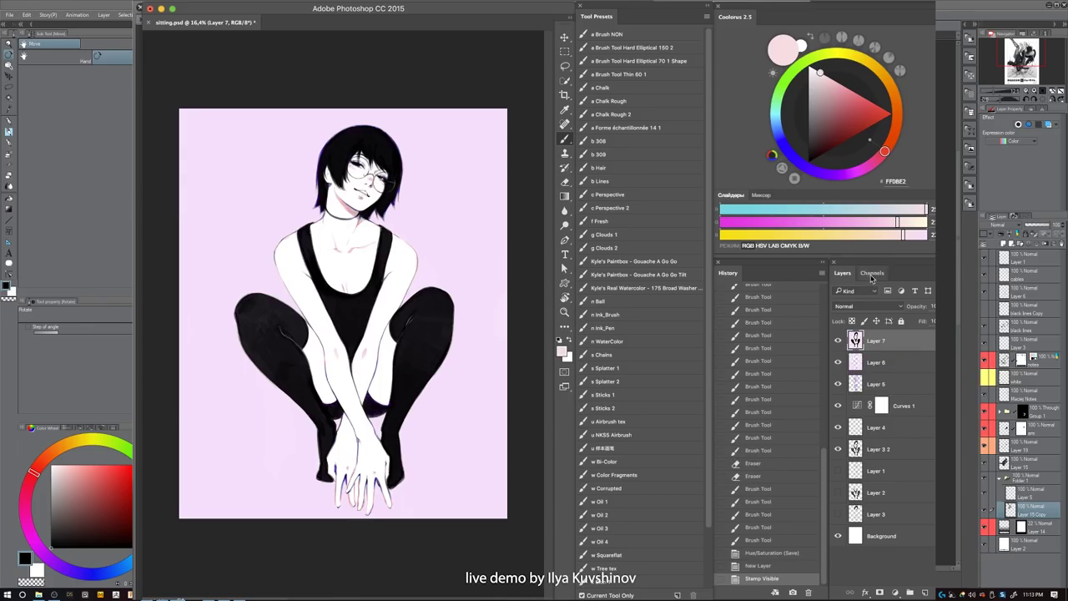
- Free Transform the stamped layer's entire Green channel slightly at the canvas edge, keeping the RGB composite visible, and deselect
left_click(872, 273)
left_click(891, 337)
left_click(835, 292)
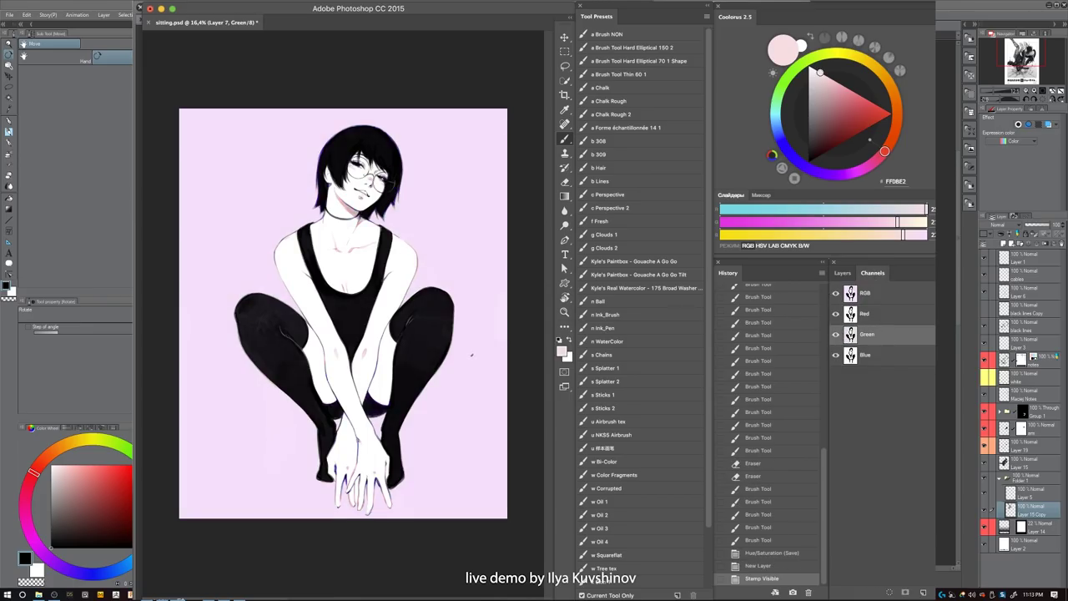
key("ctrl+a")
key("ctrl+t")
left_click_drag(343, 314, 343, 234)
left_click_drag(419, 487, 417, 385)
left_click_drag(522, 458, 464, 519)
left_click_drag(526, 481, 530, 507)
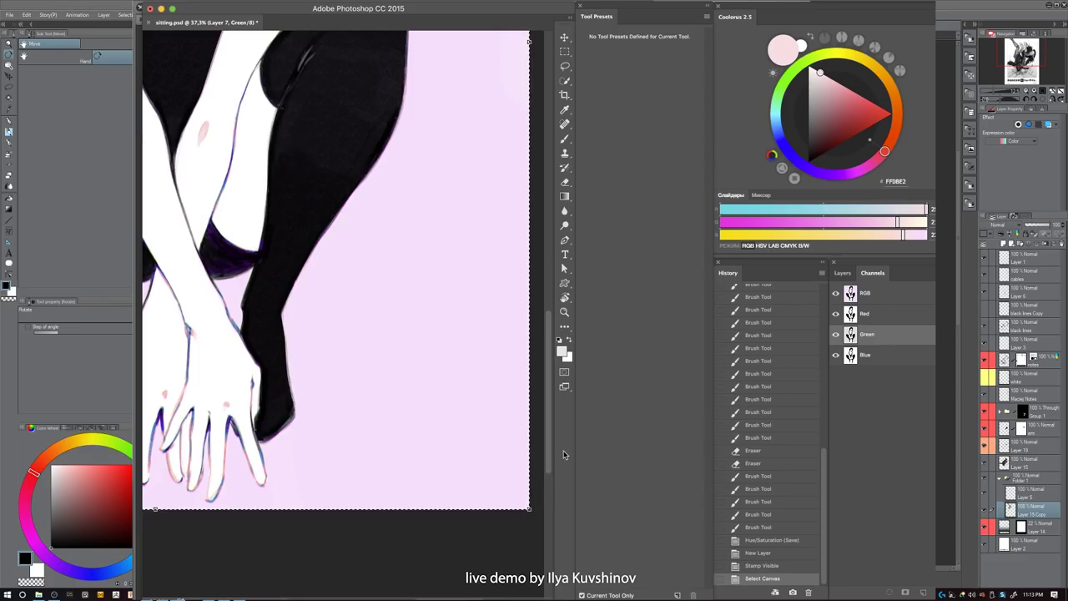
key("Return")
key("b")
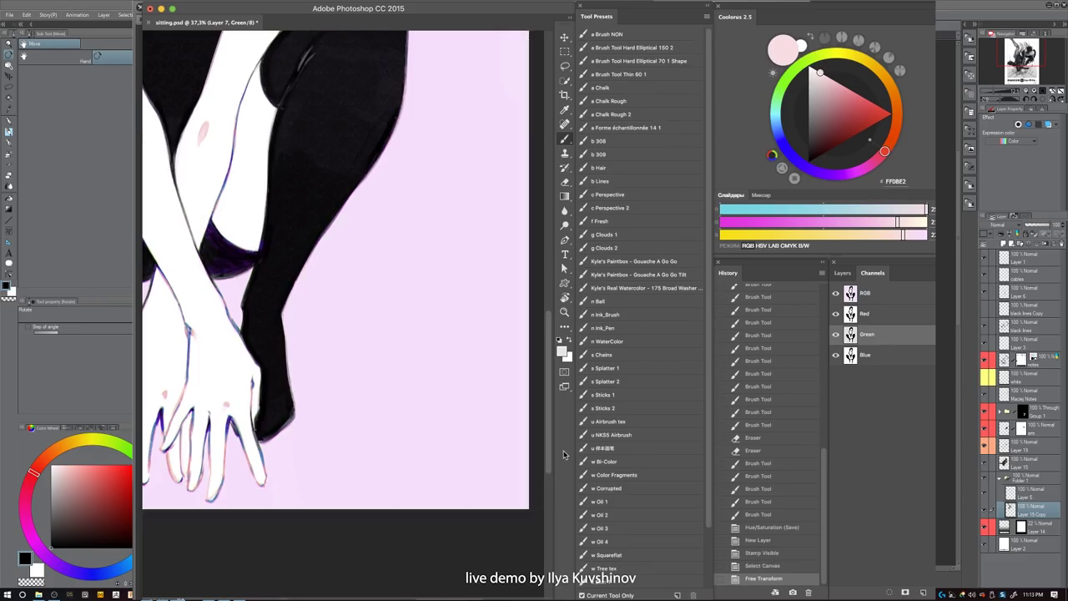
key("ctrl+d")
- Check the colour fringing on the hands and head, and reactivate the full RGB composite on the stamped layer
scroll(329, 410, "up", 3)
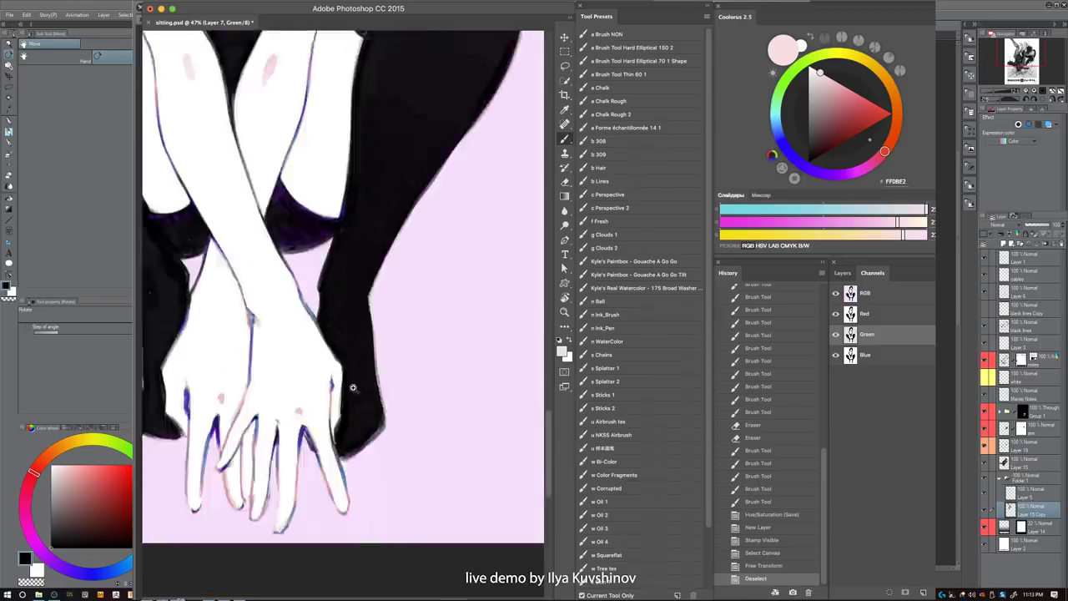
left_click_drag(408, 439, 393, 439)
left_click_drag(442, 83, 394, 449)
left_click_drag(346, 242, 389, 446)
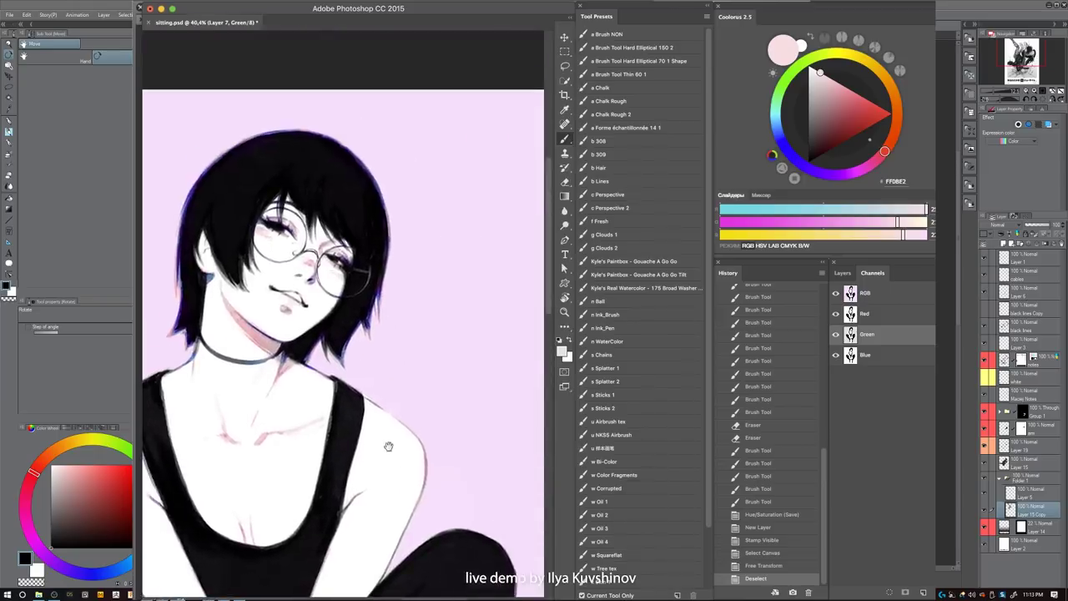
scroll(355, 272, "up", 4)
scroll(461, 303, "down", 6)
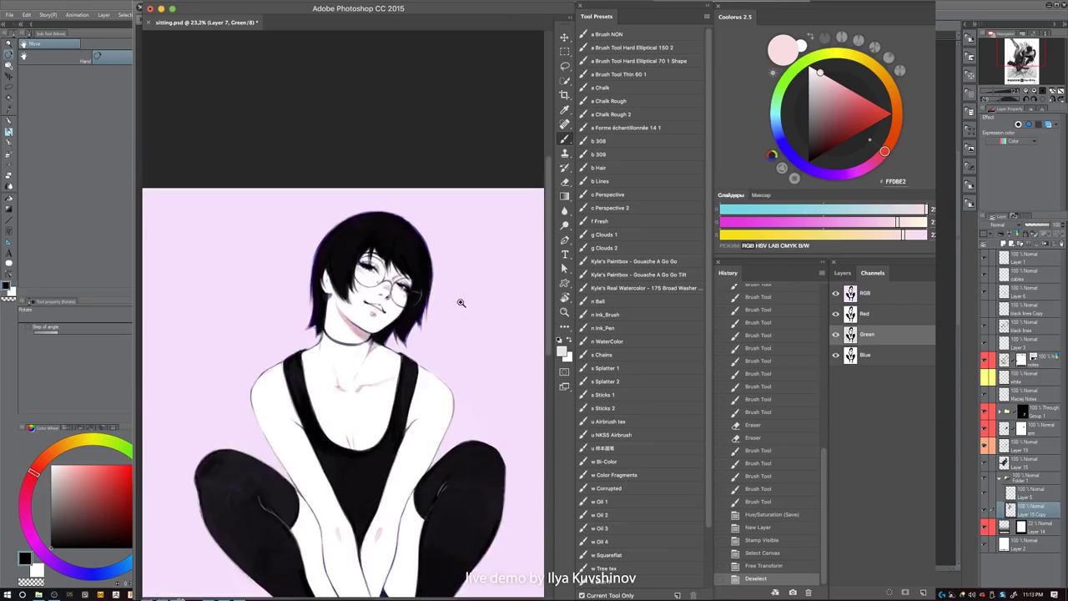
scroll(461, 303, "down", 2)
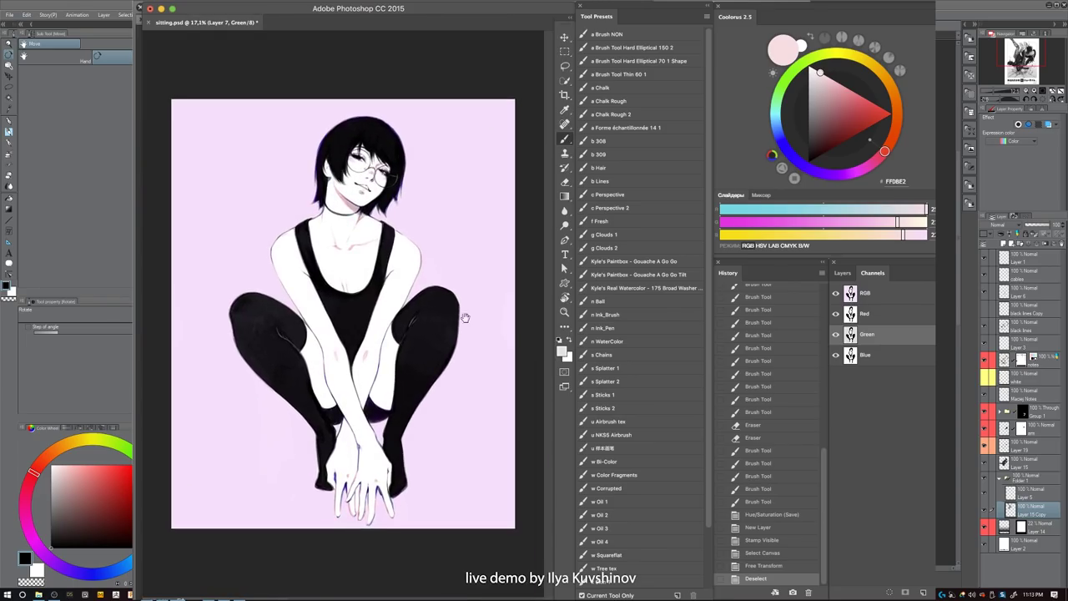
left_click(878, 297)
left_click(843, 272)
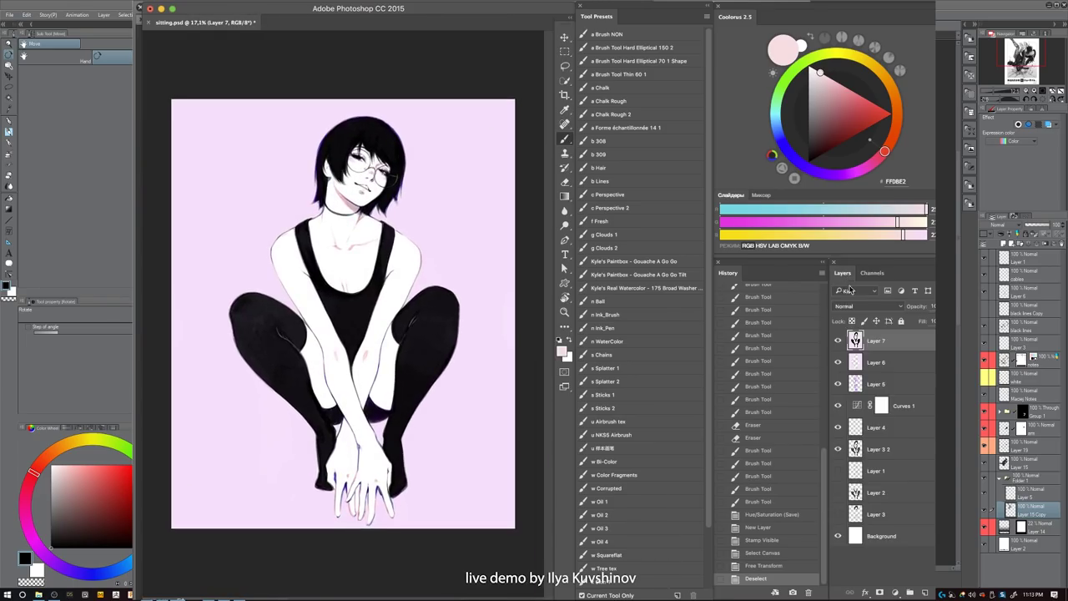
- Examine the hands, face and whole figure, comparing the image with and without the channel-shifted stamped layer
left_click_drag(389, 501, 472, 532)
left_click(838, 341)
left_click(838, 341)
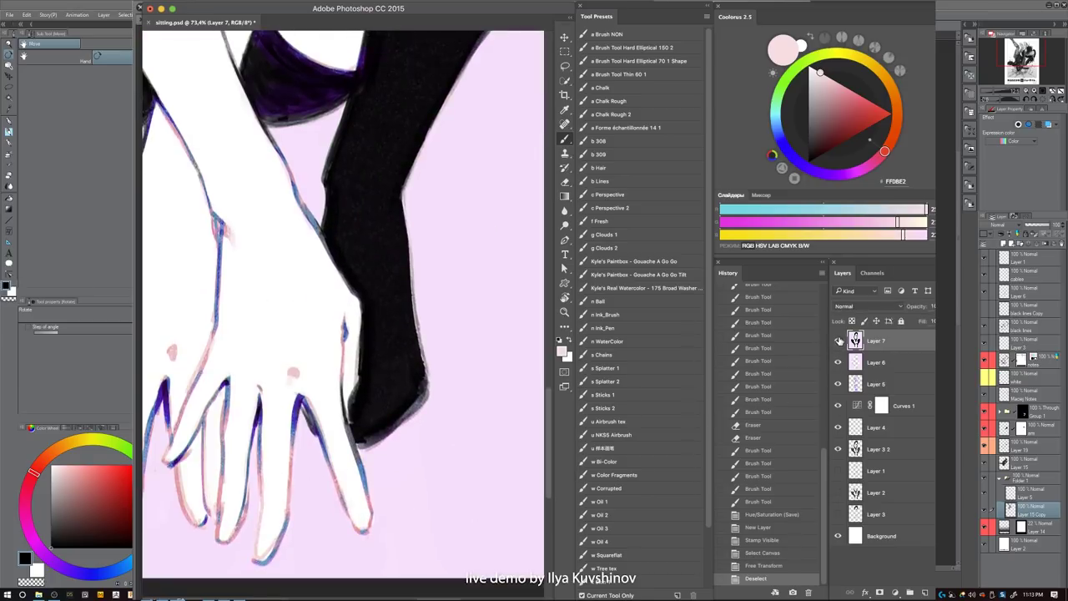
left_click_drag(454, 433, 348, 467)
left_click_drag(471, 450, 438, 444)
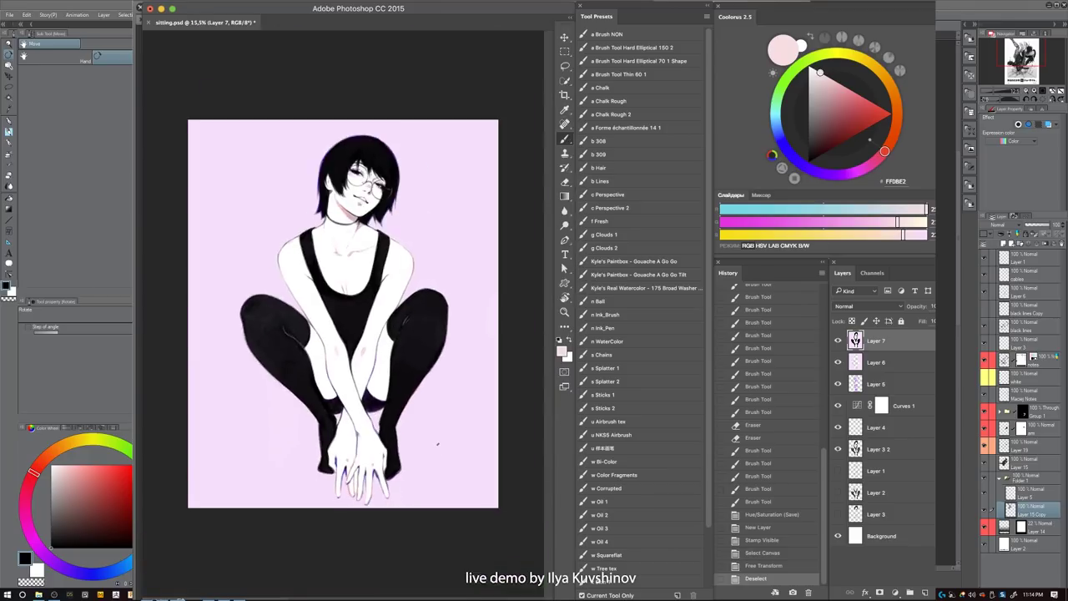
scroll(403, 182, "up", 4)
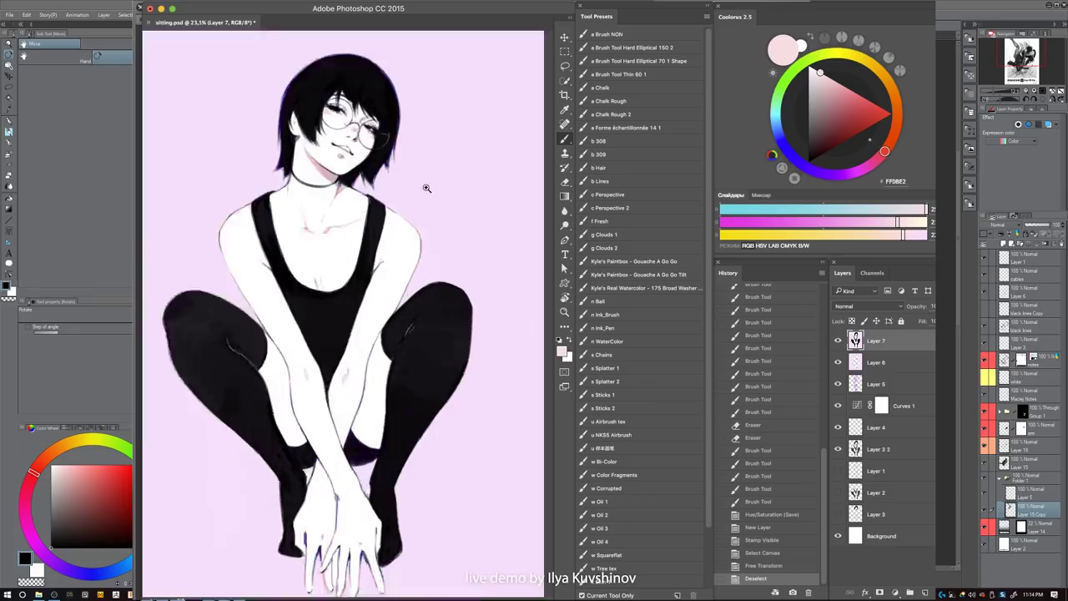
scroll(441, 207, "down", 1)
scroll(373, 213, "down", 2)
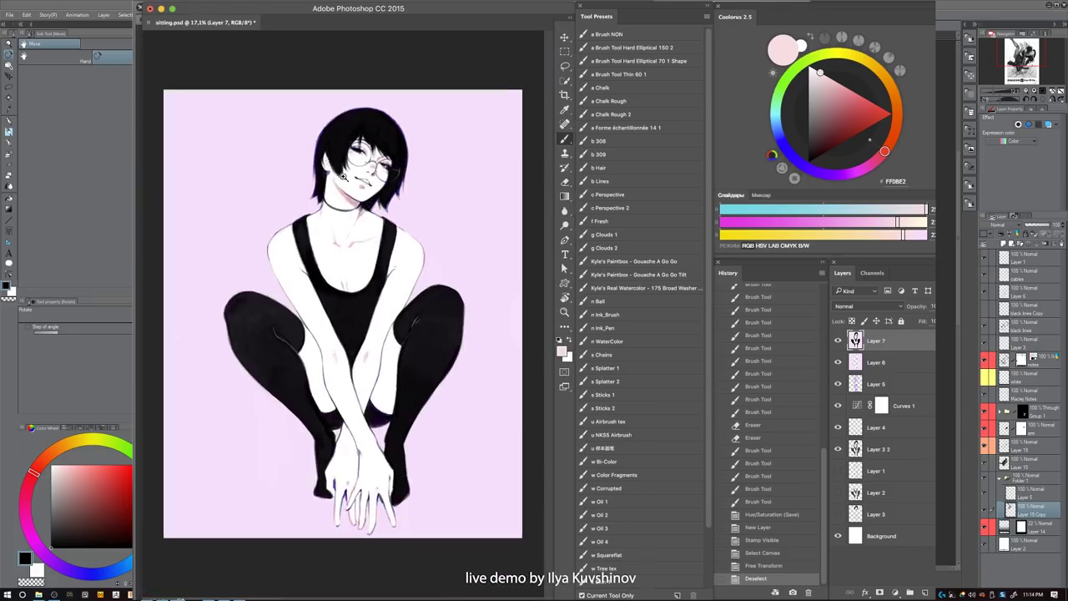
scroll(354, 160, "up", 4)
scroll(354, 159, "down", 4)
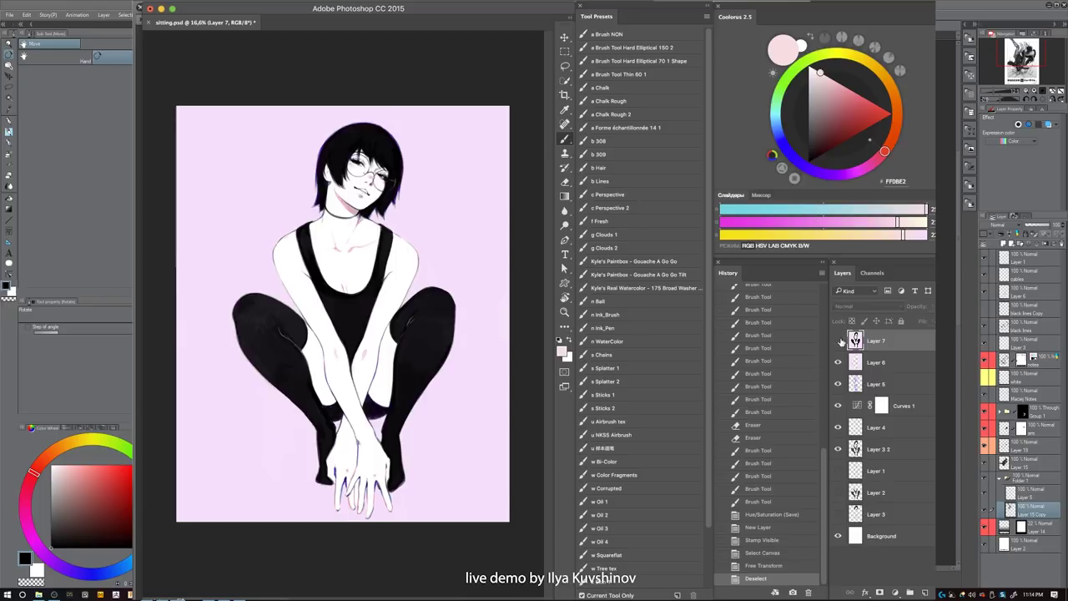
- Inspect the legs, torso and overall figure at several magnifications, then toggle the channel-shifted top layer's visibility for comparison
scroll(454, 464, "up", 4)
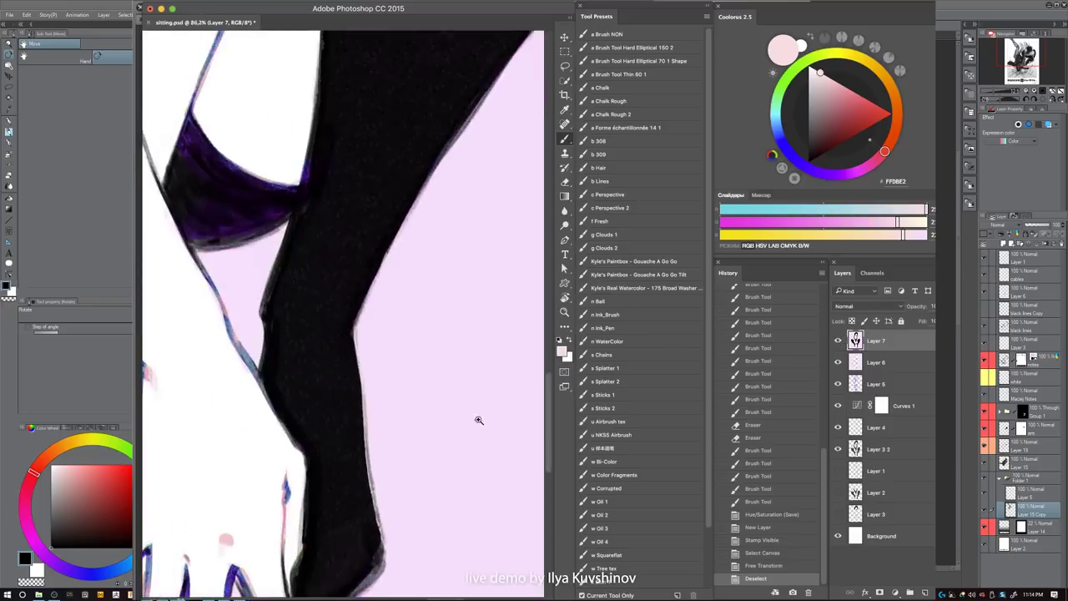
scroll(477, 422, "down", 2)
scroll(457, 466, "down", 2)
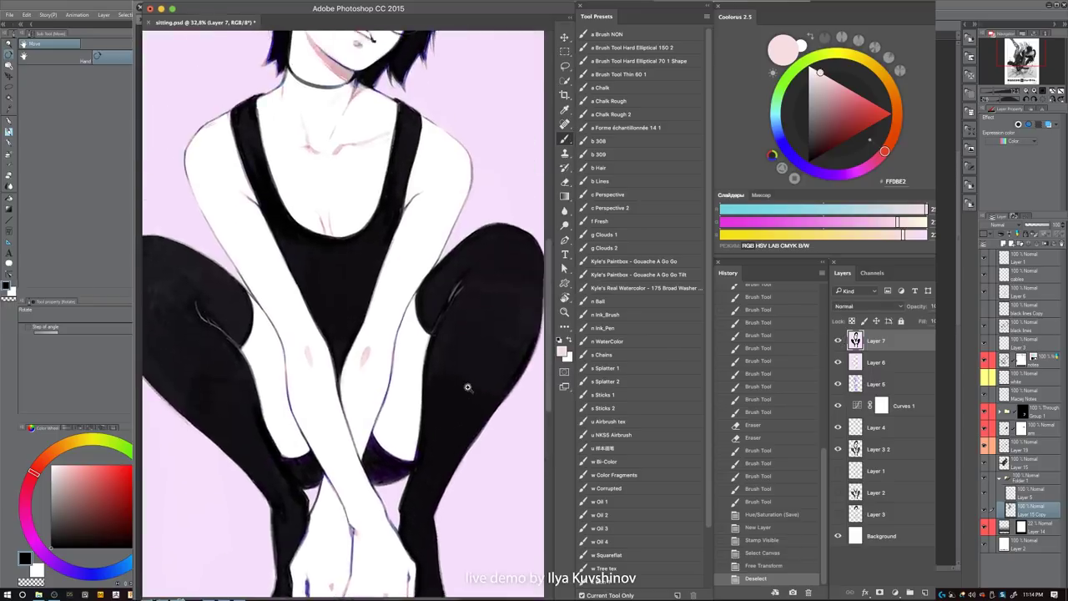
scroll(463, 392, "down", 2)
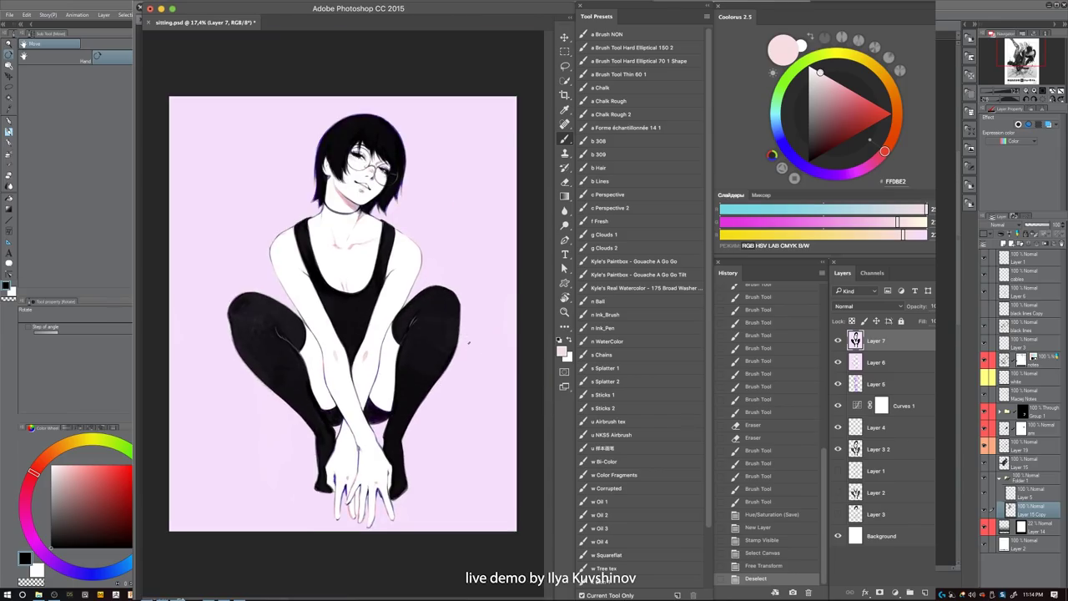
scroll(256, 313, "up", 4)
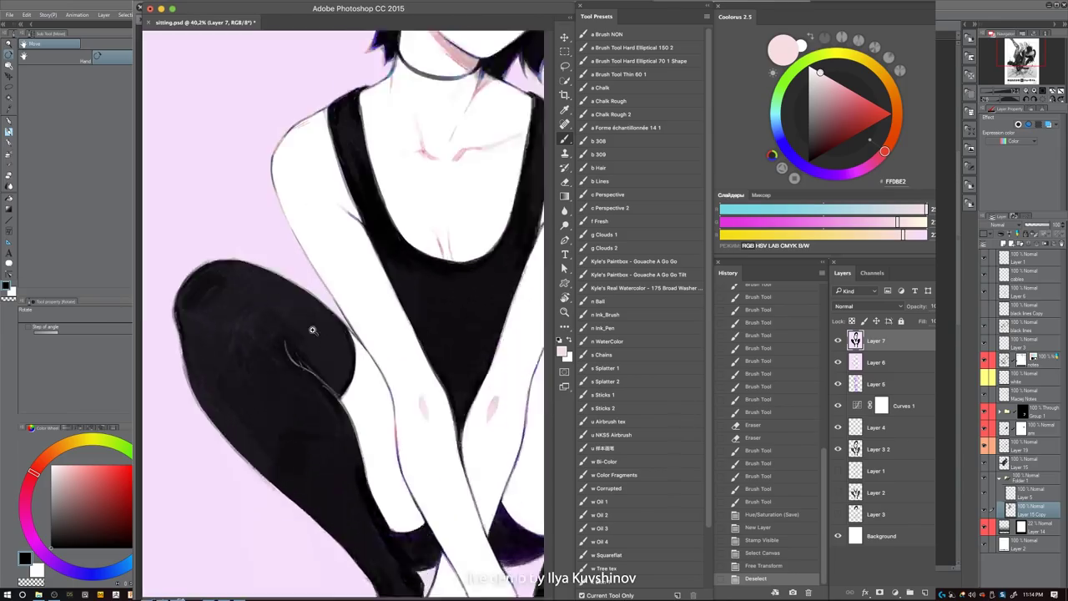
scroll(459, 288, "down", 2)
scroll(465, 286, "down", 2)
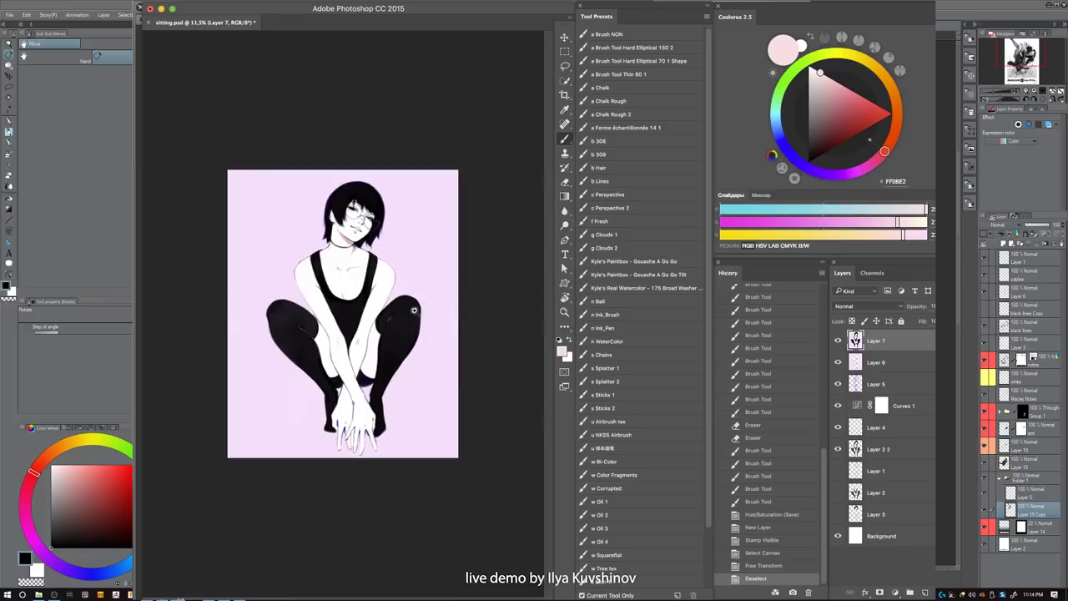
scroll(482, 309, "up", 3)
scroll(468, 300, "down", 2)
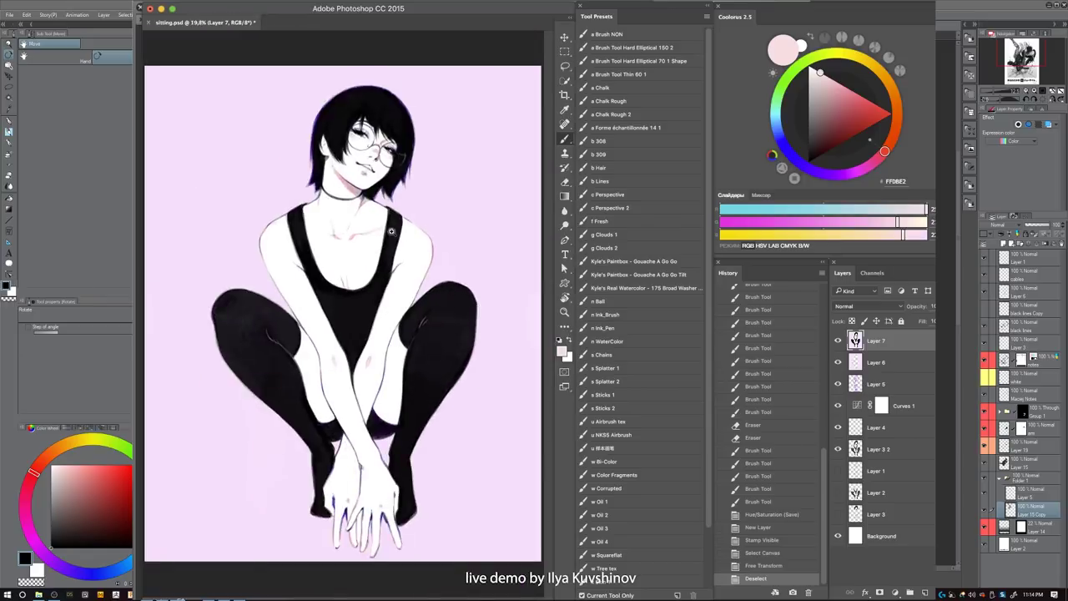
scroll(394, 230, "up", 3)
scroll(394, 222, "down", 3)
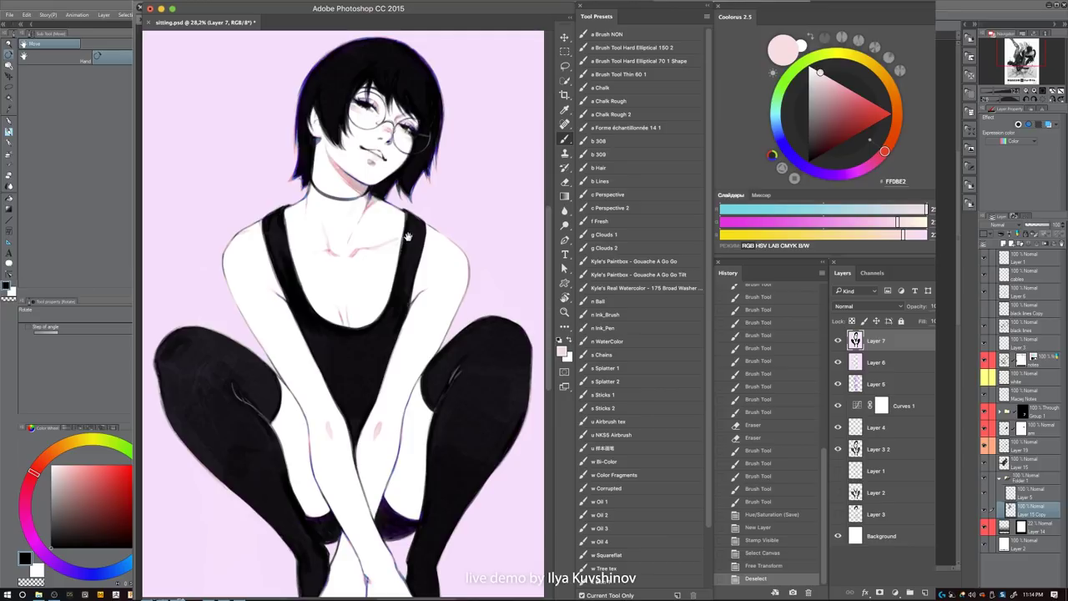
mouse_move(469, 275)
left_mouse_down()
mouse_move(444, 282)
mouse_move(455, 281)
left_mouse_up()
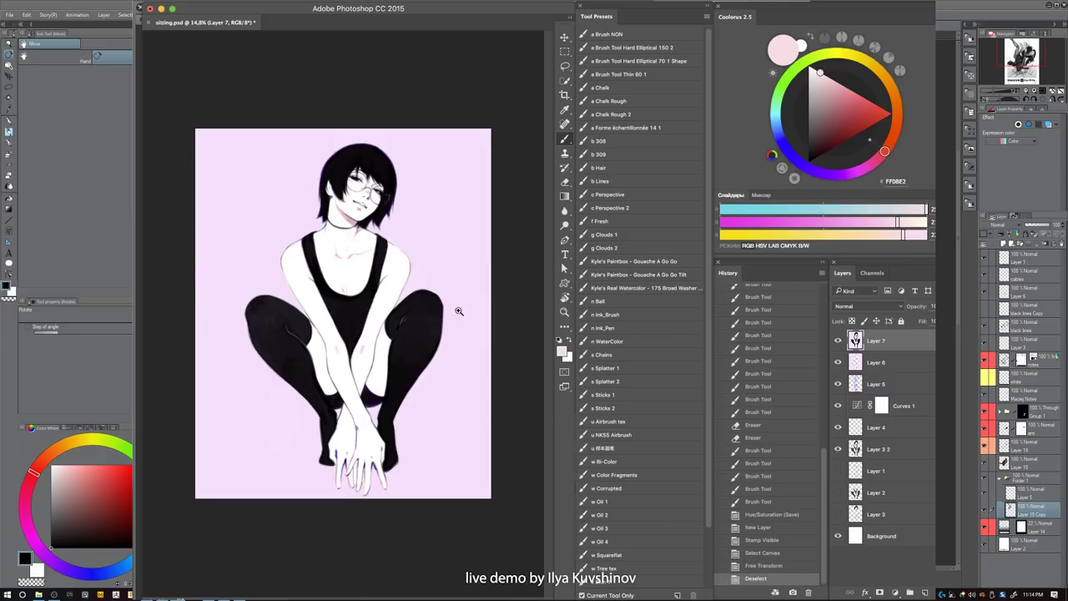
scroll(451, 310, "up", 1)
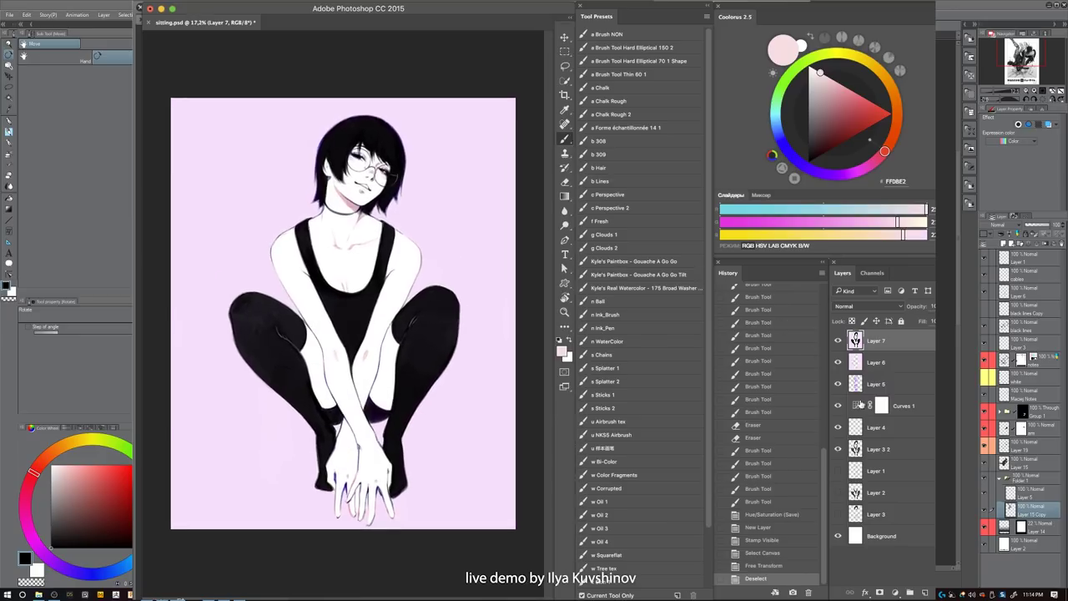
left_click(838, 340)
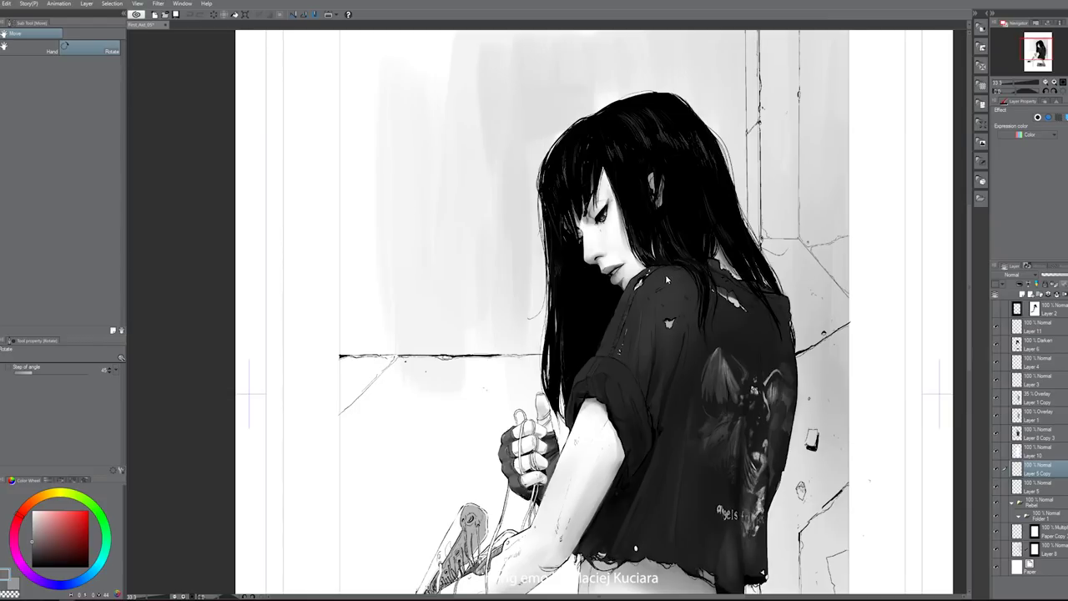
- In Clip Studio Paint, set the drawing color to black and darken the lassoed short crack above the wall's horizontal seam with Level Correction
left_click_drag(623, 397, 677, 347)
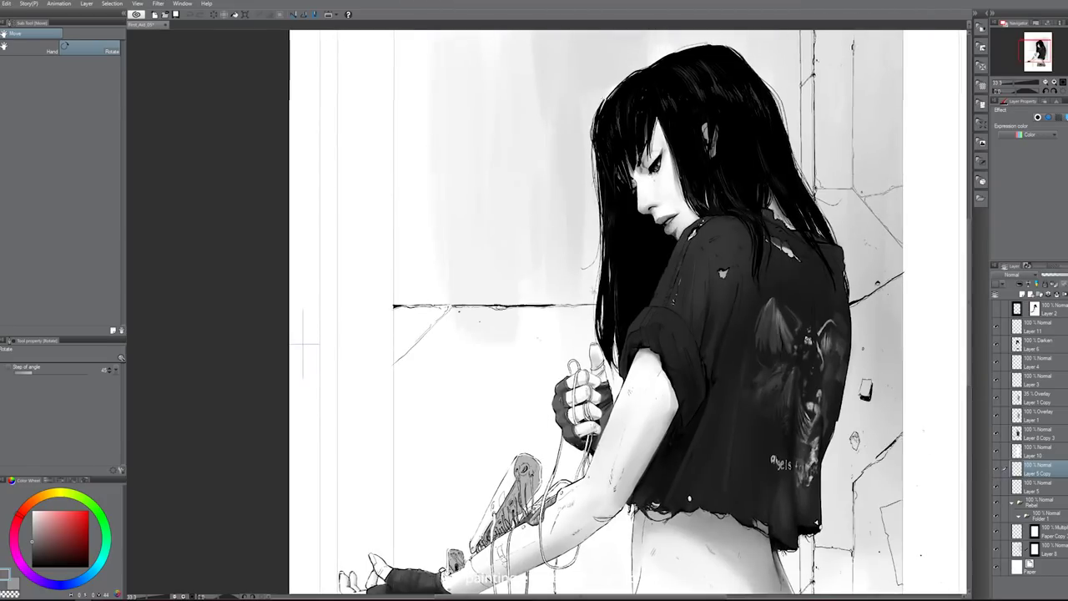
left_click_drag(458, 280, 472, 355)
key("p")
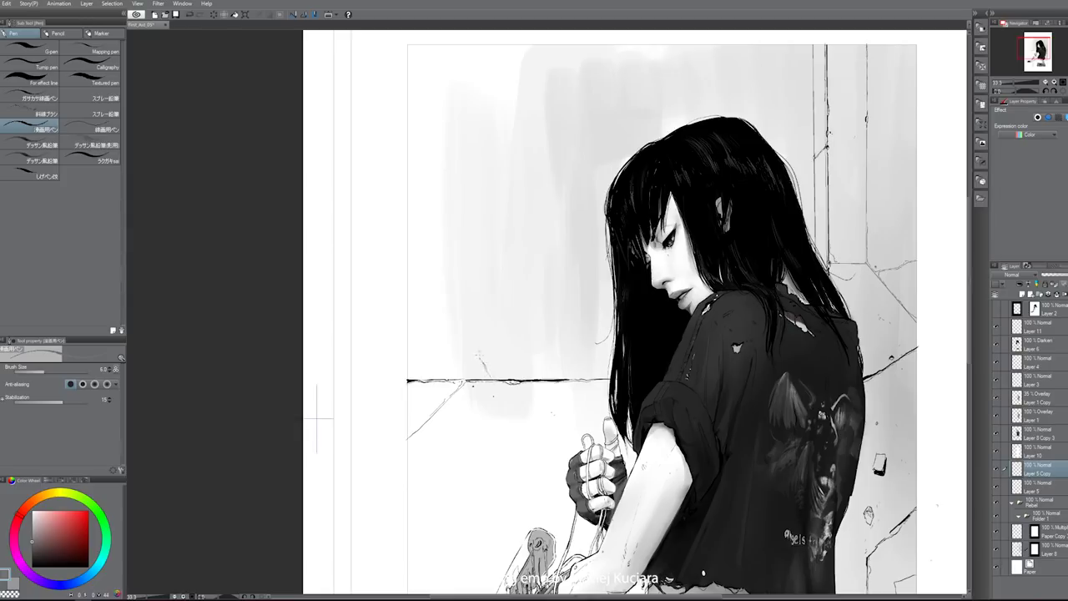
key("bracketright")
left_click_drag(58, 546, 22, 592)
key("m")
mouse_move(499, 367)
left_mouse_down()
mouse_move(494, 377)
mouse_move(474, 368)
mouse_move(492, 339)
left_mouse_up()
key("ctrl+l")
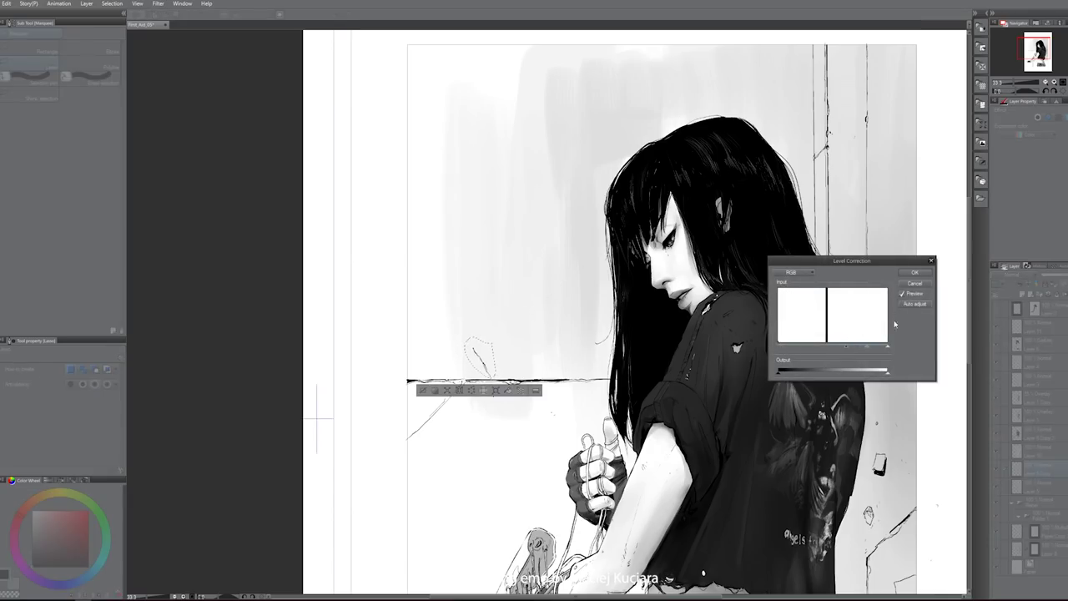
left_click(915, 273)
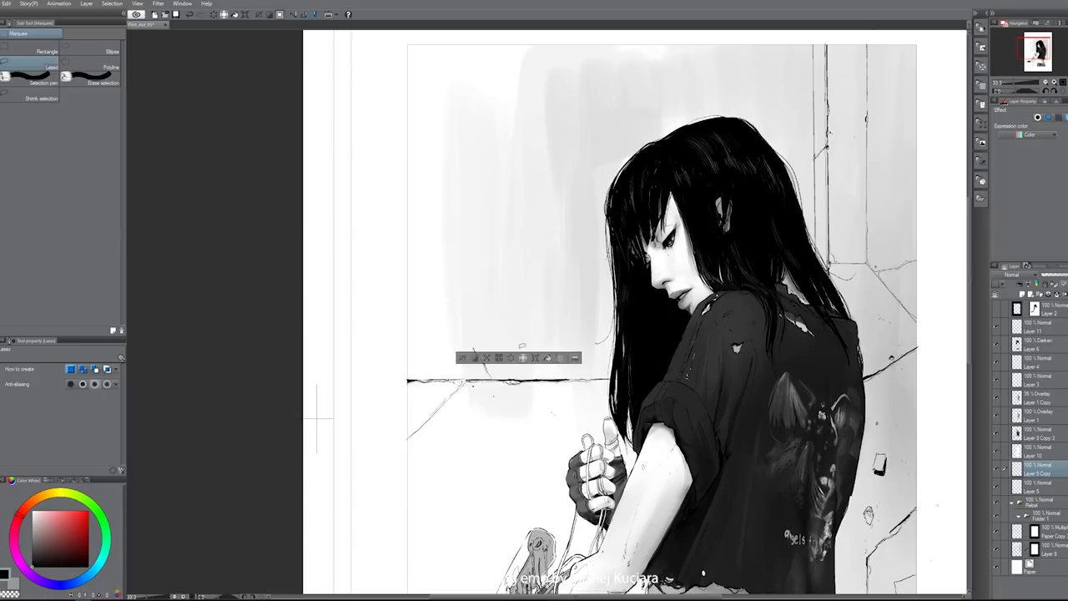
- Deselect and ink a jagged diagonal crack from the horizontal seam up to the picture frame's edge, with a small hole beside it
key("ctrl+d")
key("p")
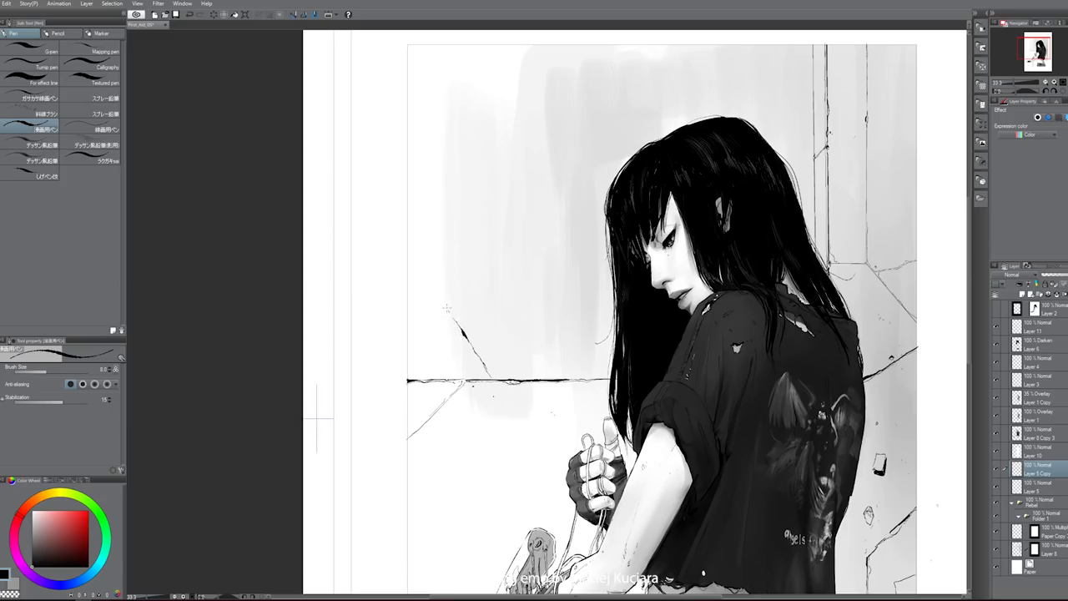
left_click_drag(447, 308, 409, 244)
scroll(518, 281, "up", 1)
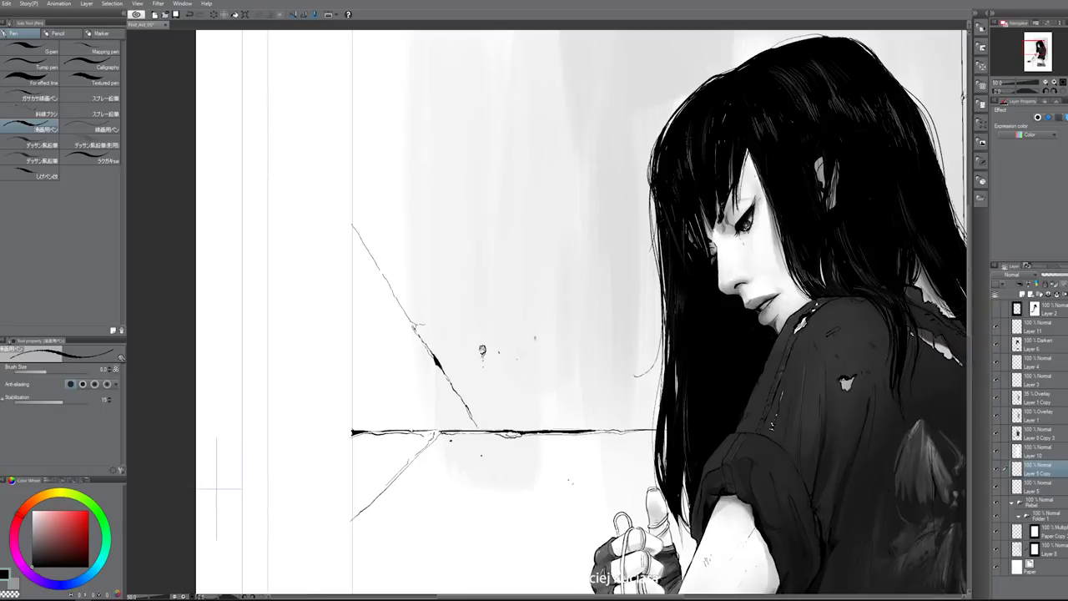
- Clean up the chip under the horizontal seam near the hair with the Snap eraser and re-ink it in black
left_click_drag(534, 359, 582, 234)
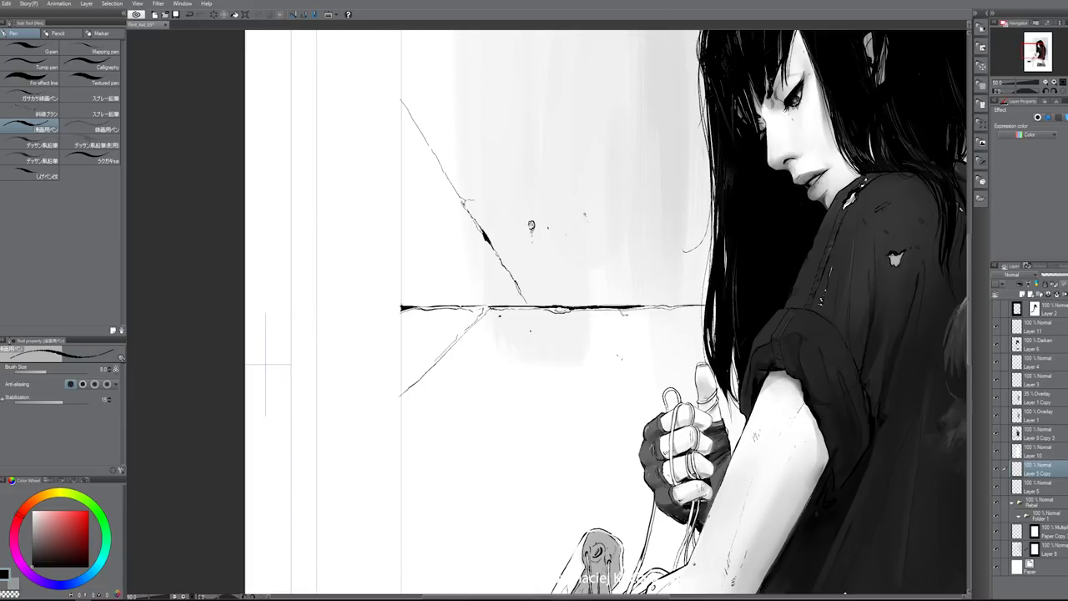
key("e")
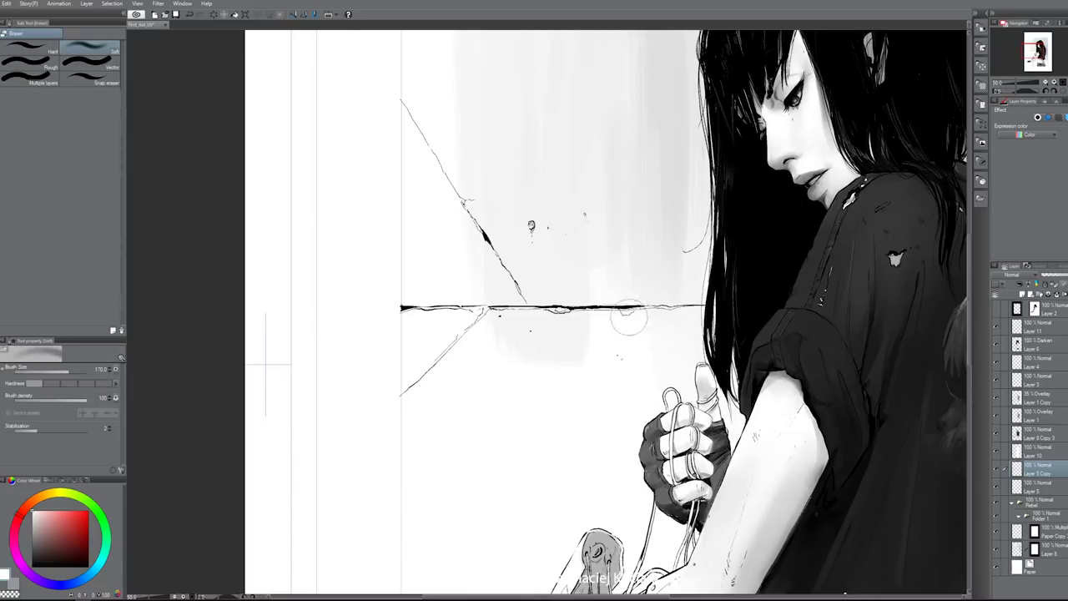
left_click(89, 76)
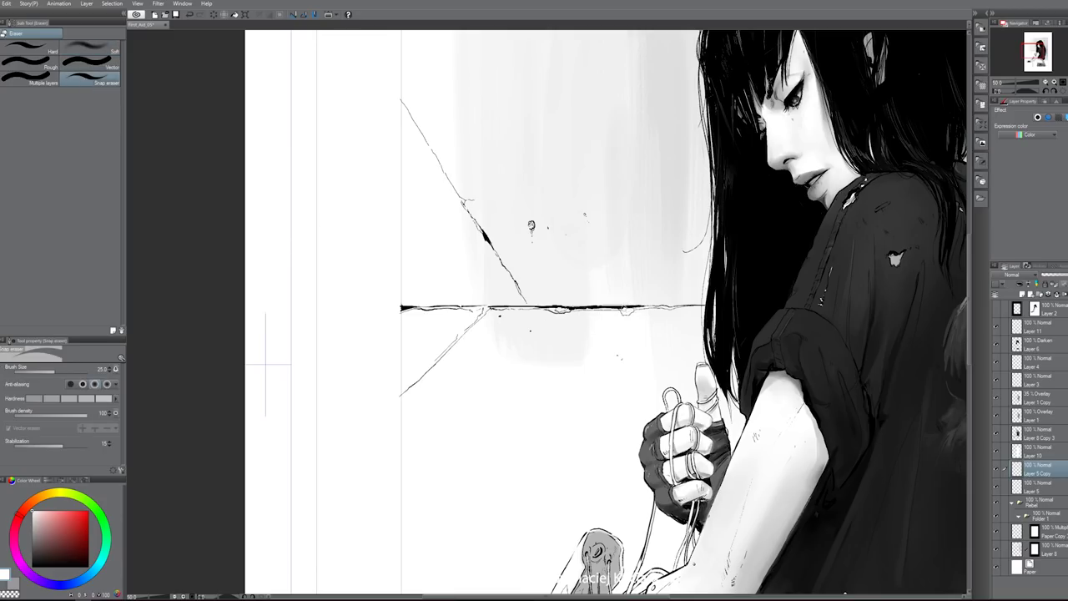
key("p")
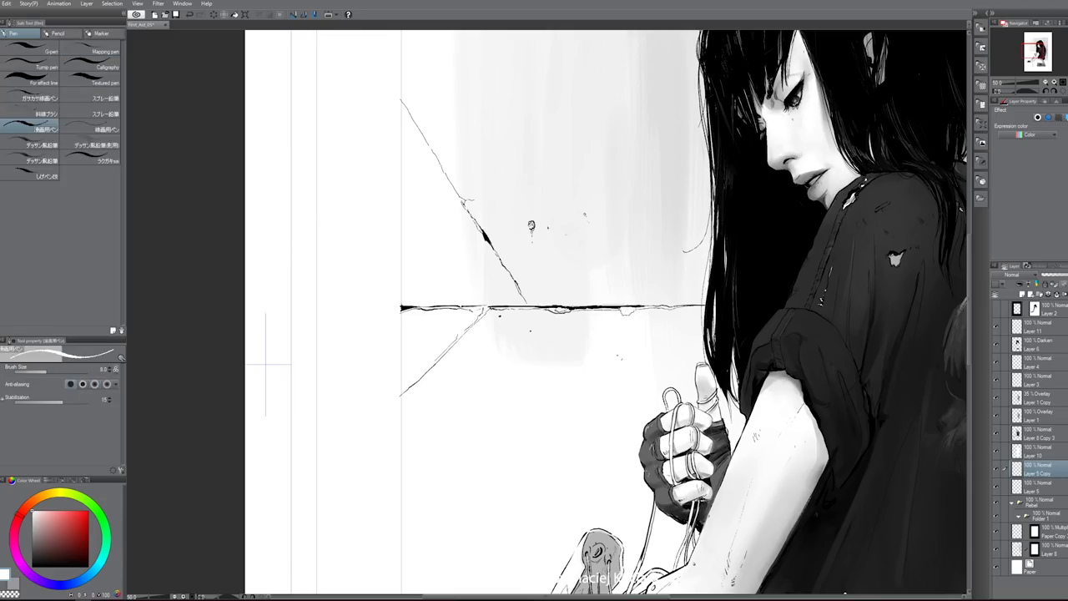
key("e")
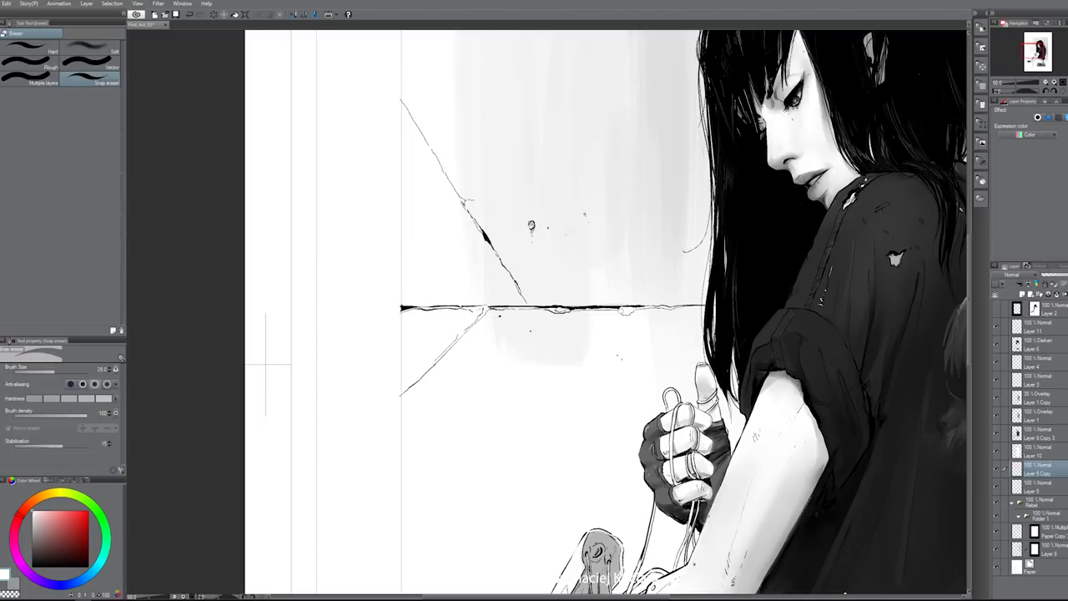
key("p")
key("x")
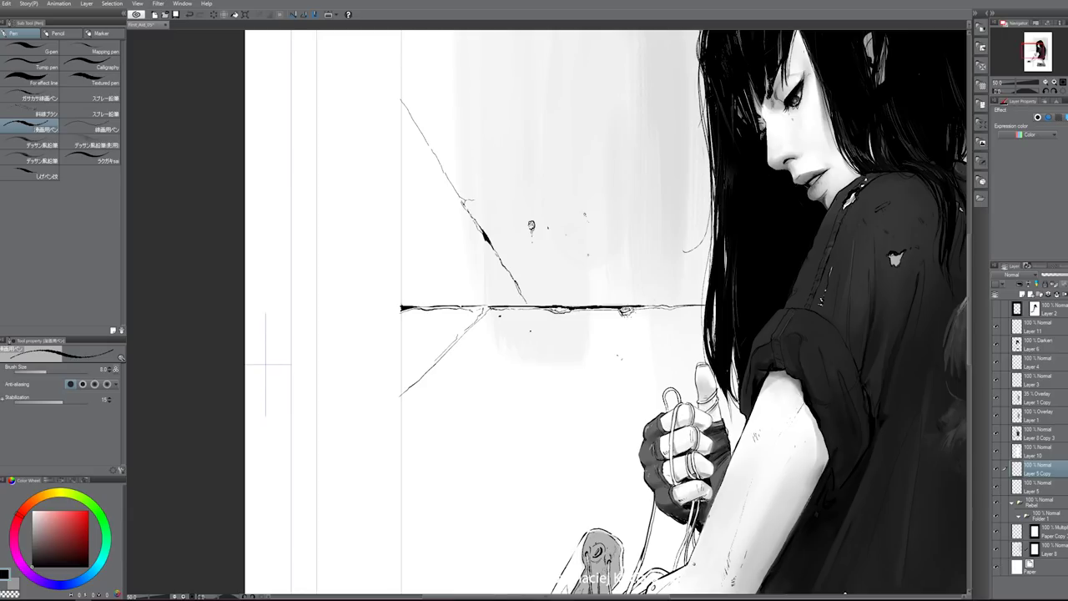
- Ink a tiny speck beside the hair and a chipped dent high on the wall in front of the woman's head
left_click_drag(601, 251, 589, 348)
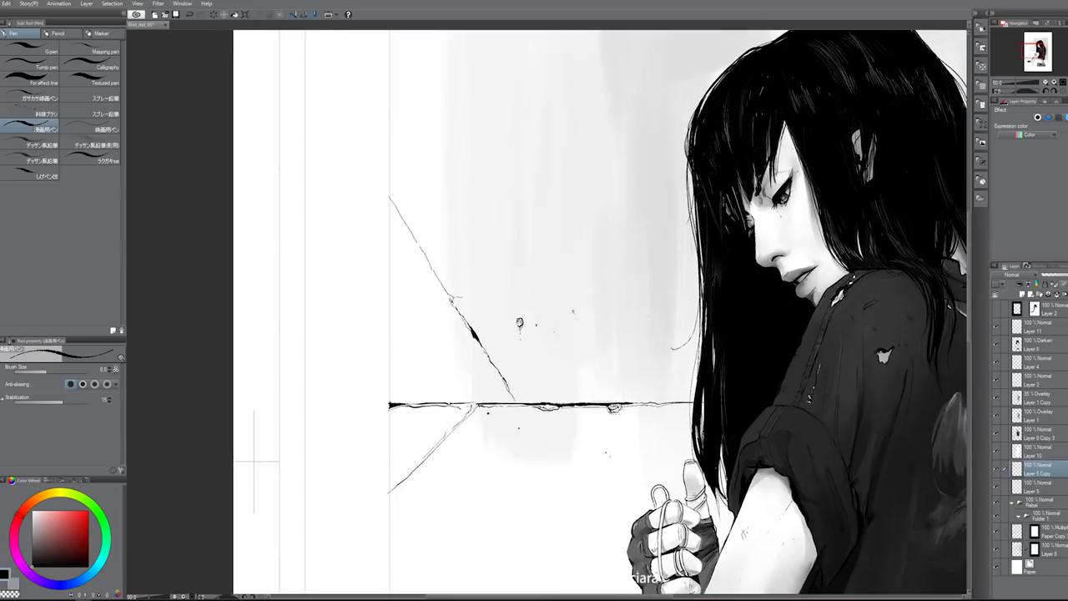
left_click(651, 317)
left_click_drag(652, 176, 644, 269)
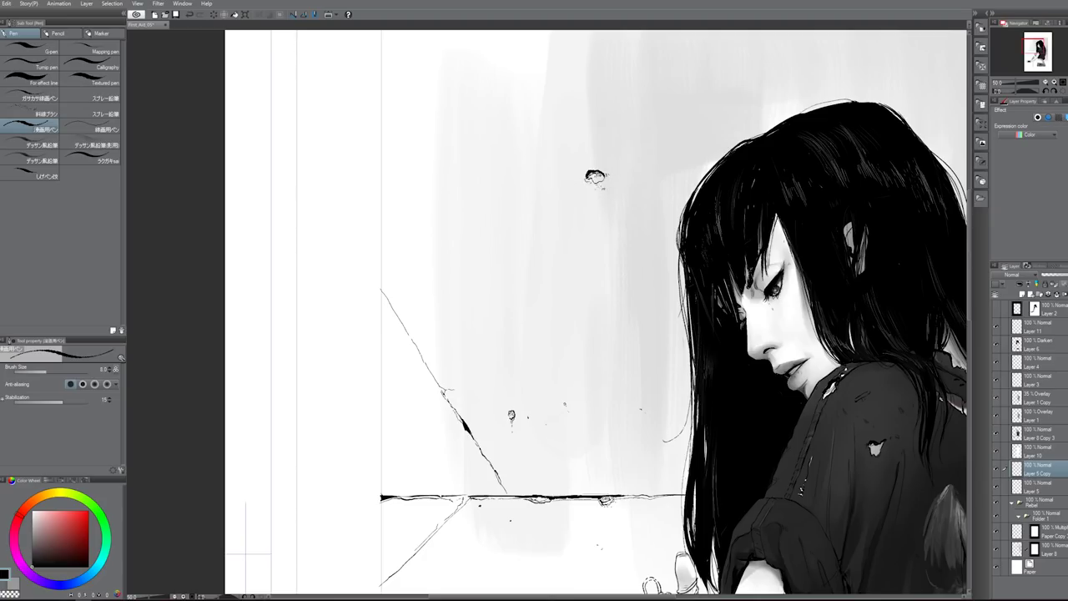
scroll(617, 197, "down", 6)
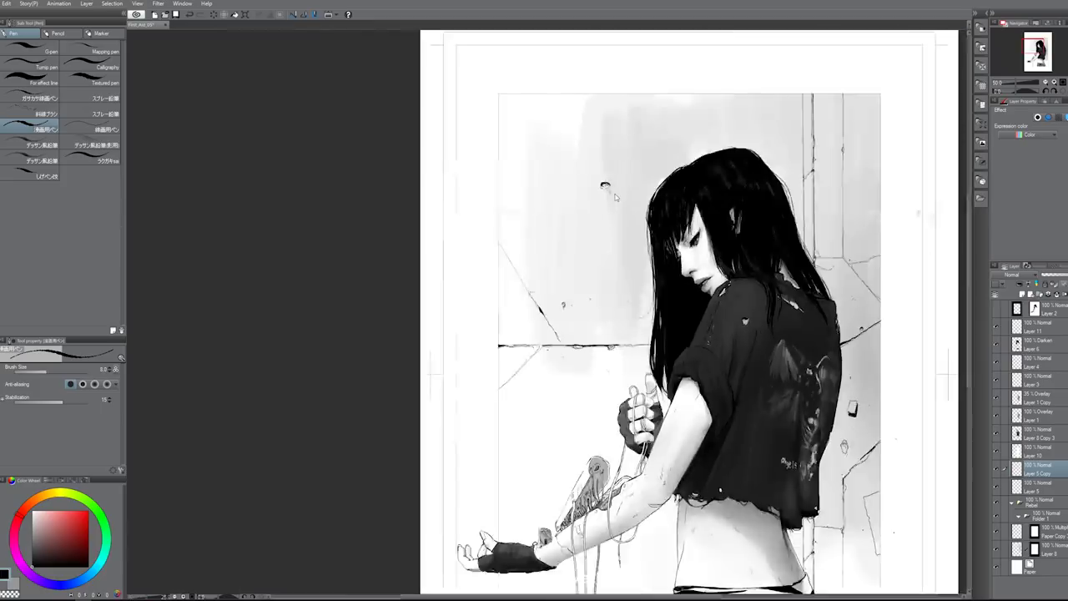
- Ink a small chip and a speck on the blank wall above the outstretched arm
scroll(616, 197, "up", 3)
scroll(616, 197, "up", 1)
left_click_drag(616, 197, 617, 2)
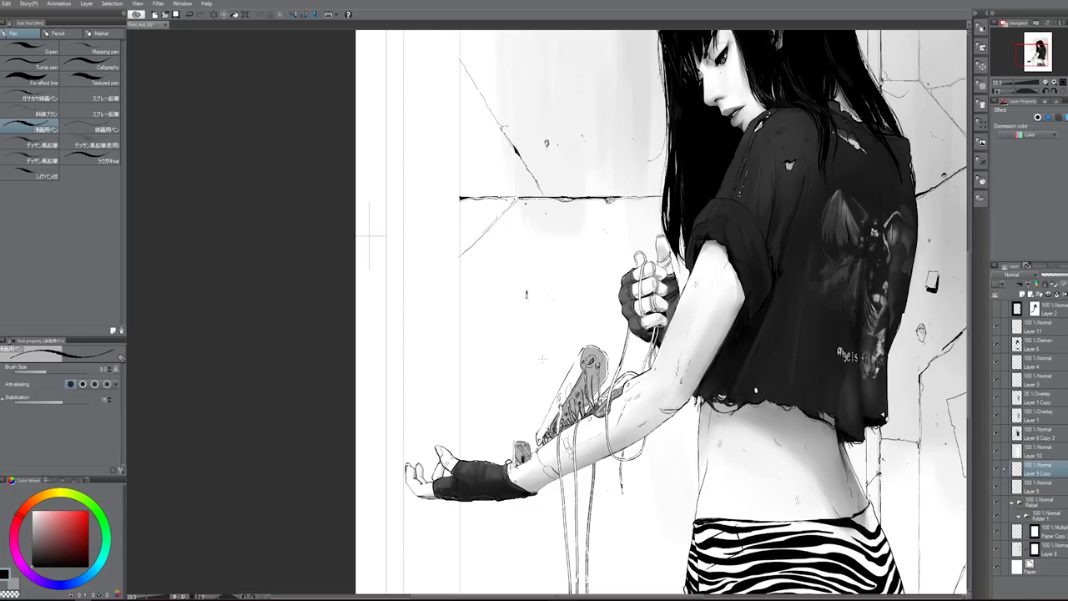
left_click_drag(544, 357, 484, 285)
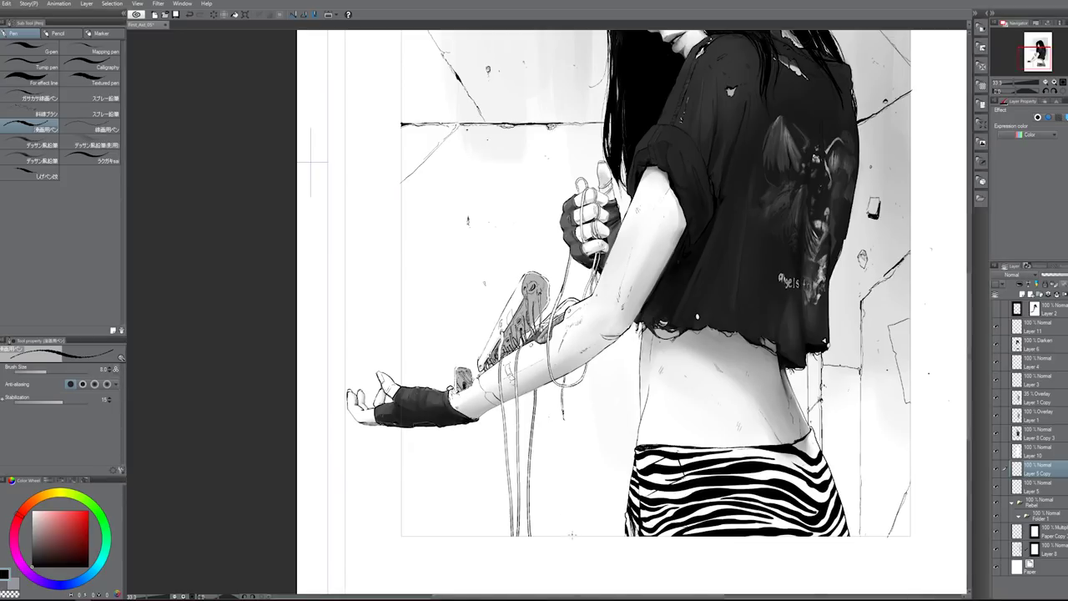
- Reduce the pen's brush size to 1 and ink a thin line up from the bottom frame edge and across to the hip
key("bracketleft")
key("bracketleft")
key("bracketleft")
key("bracketleft")
key("bracketleft")
key("bracketleft")
key("bracketleft")
key("bracketleft")
left_click_drag(573, 532, 572, 442)
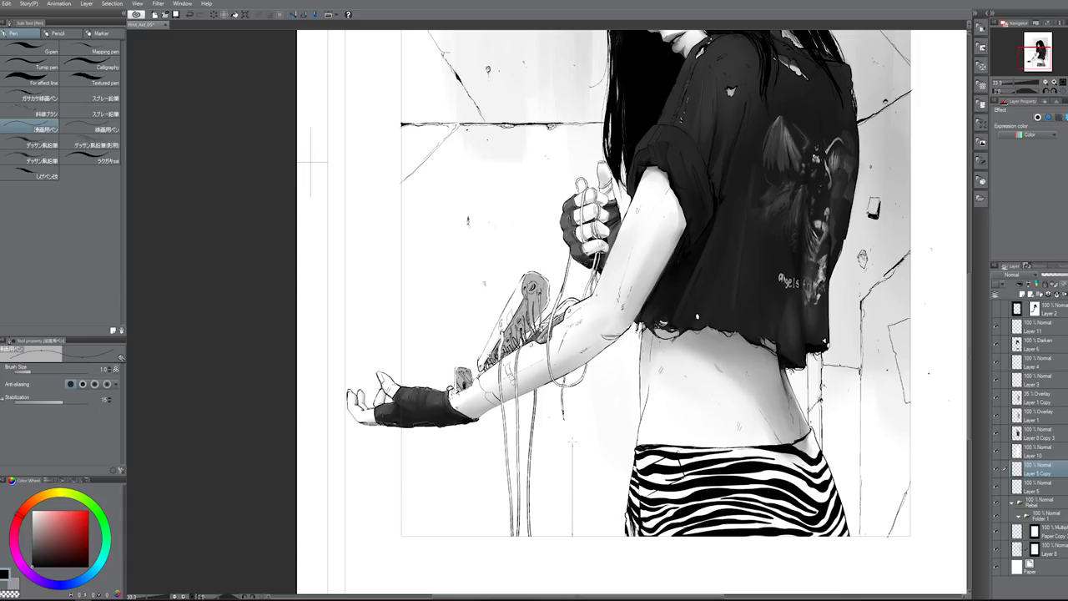
left_click_drag(582, 438, 638, 440)
- Draw a small rectangle in the upper corner of the new wall panel with straight lines, erase the excess, and return to the pen
key("u")
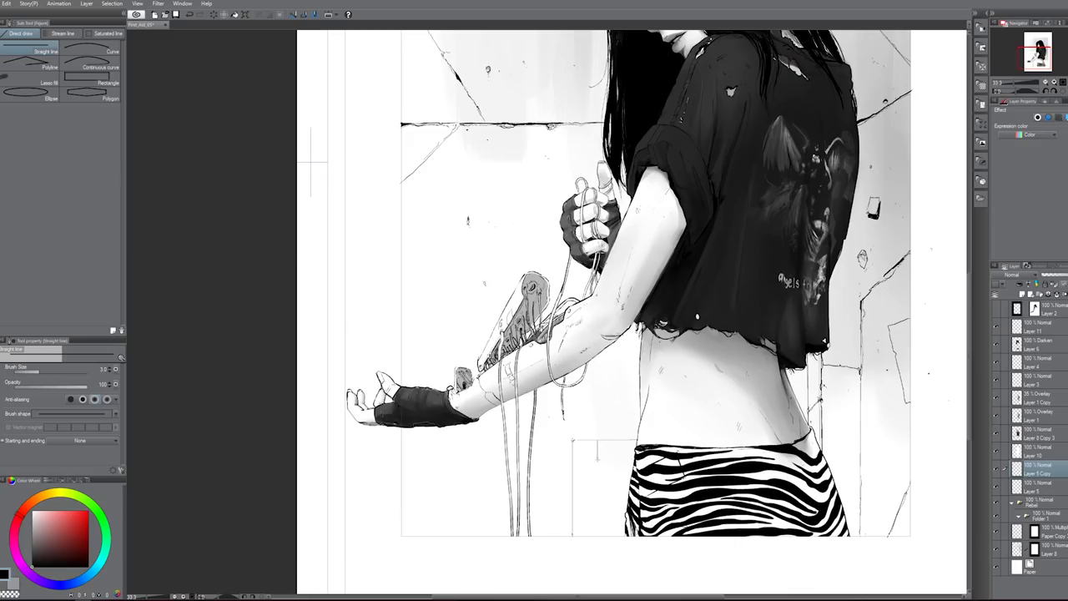
left_click_drag(596, 458, 573, 458)
key("ctrl+z")
key("p")
key("e")
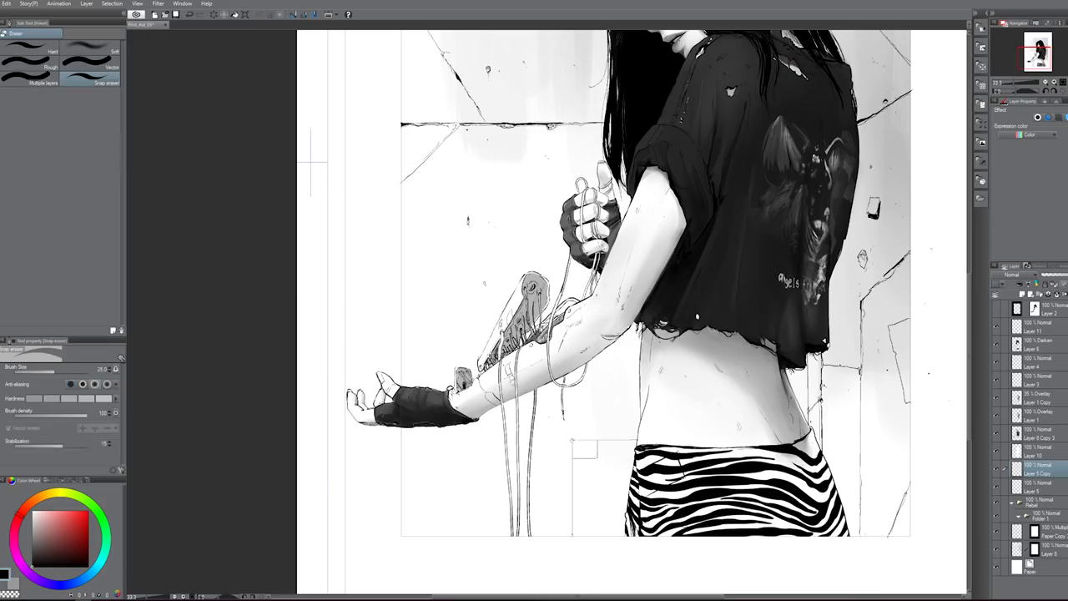
key("p")
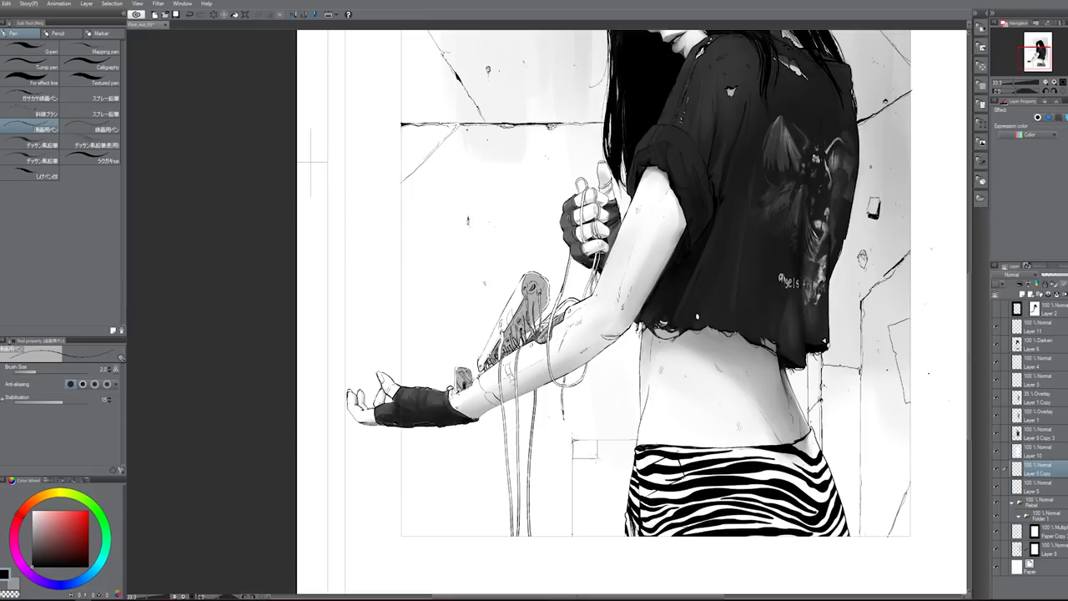
- Draw two concentric circles with the Ellipse tool on the blank wall above the outstretched hand
scroll(605, 434, "up", 8)
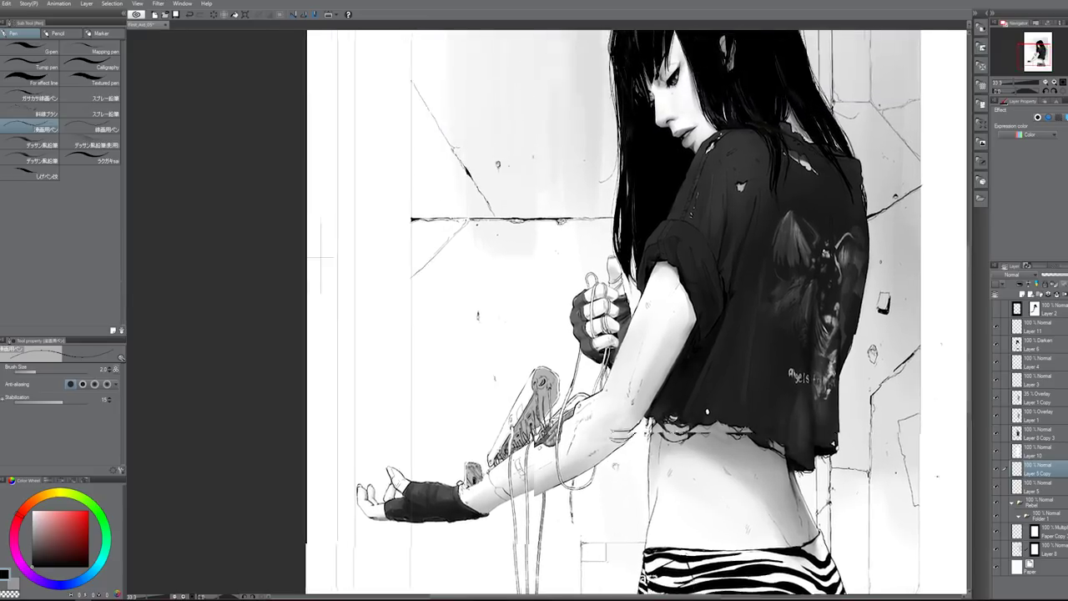
scroll(604, 434, "down", 8)
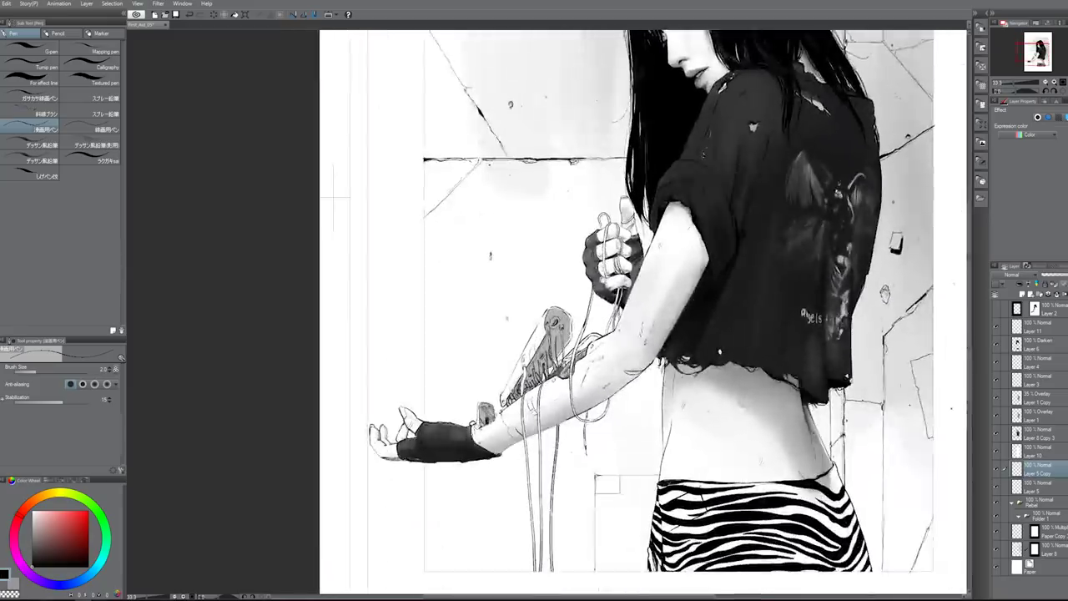
left_click_drag(575, 418, 677, 416)
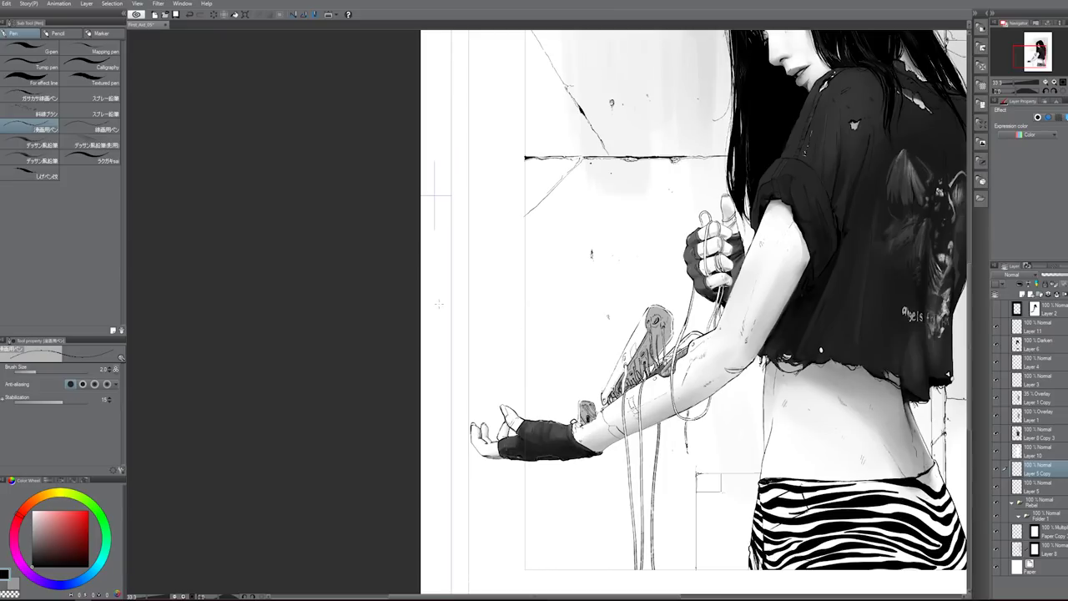
left_click(2, 216)
left_click(45, 98)
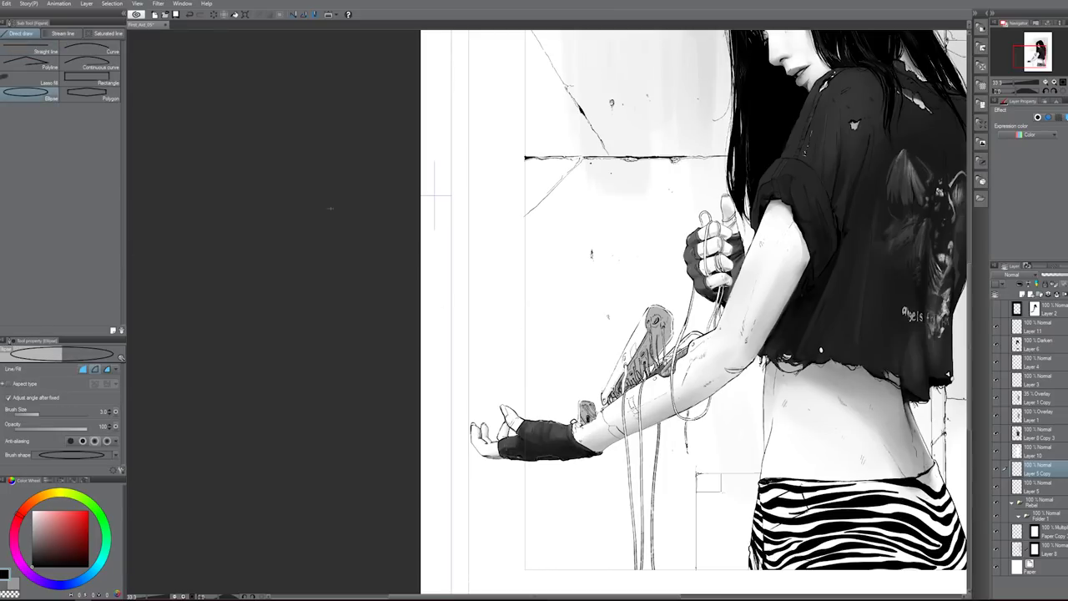
left_click_drag(508, 338, 577, 264)
left_click(556, 286)
left_click_drag(529, 324, 568, 286)
key("ctrl+z")
left_click_drag(527, 329, 566, 287)
scroll(613, 278, "up", 1)
- Select the area of the outer circle with an elliptical marquee
key("r")
left_click_drag(613, 278, 526, 241)
key("p")
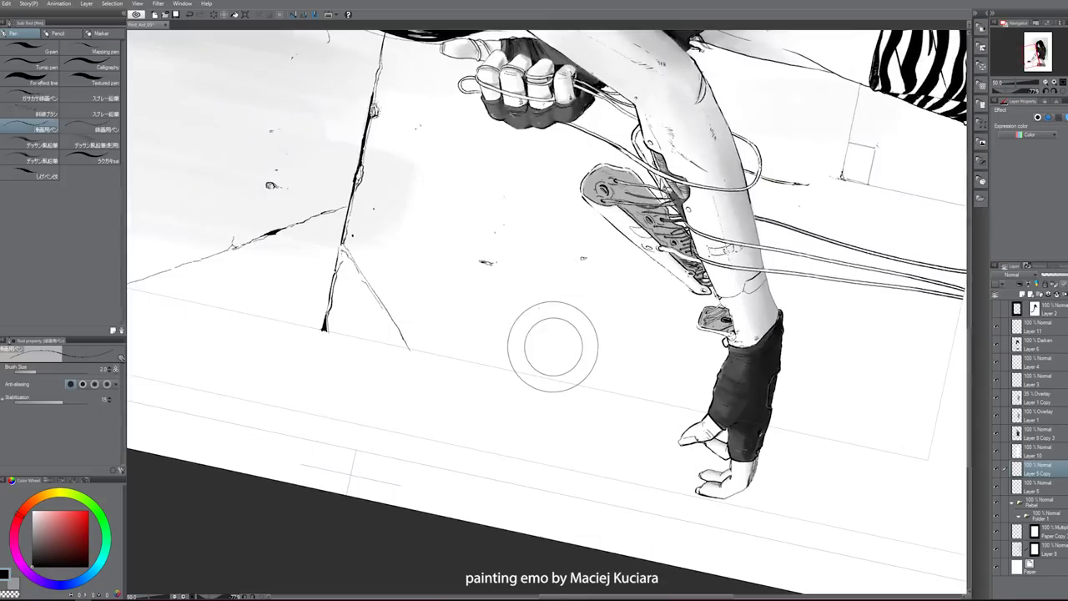
key("o")
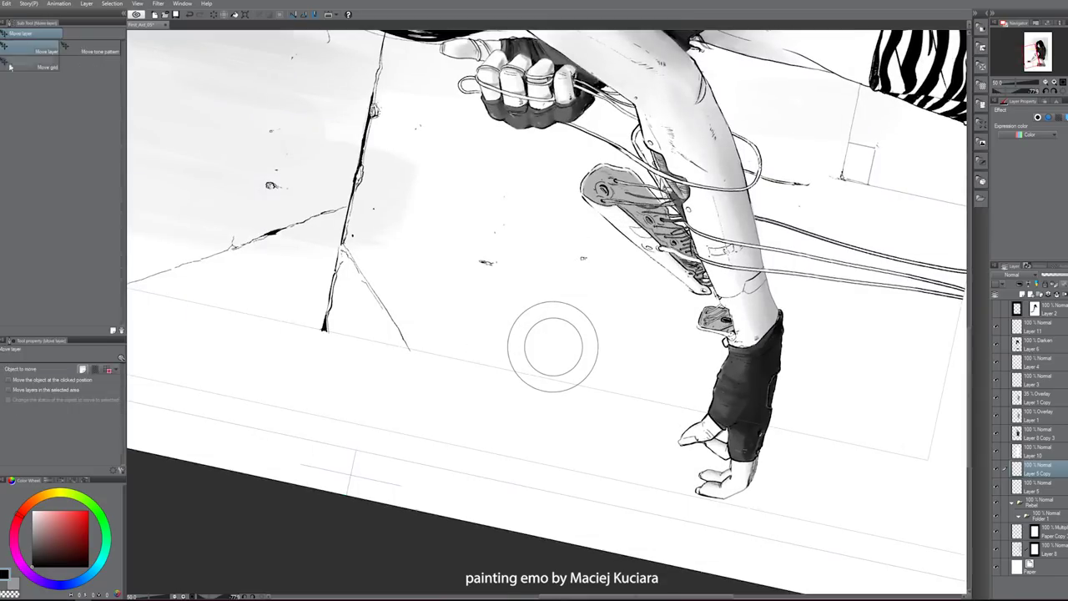
key("m")
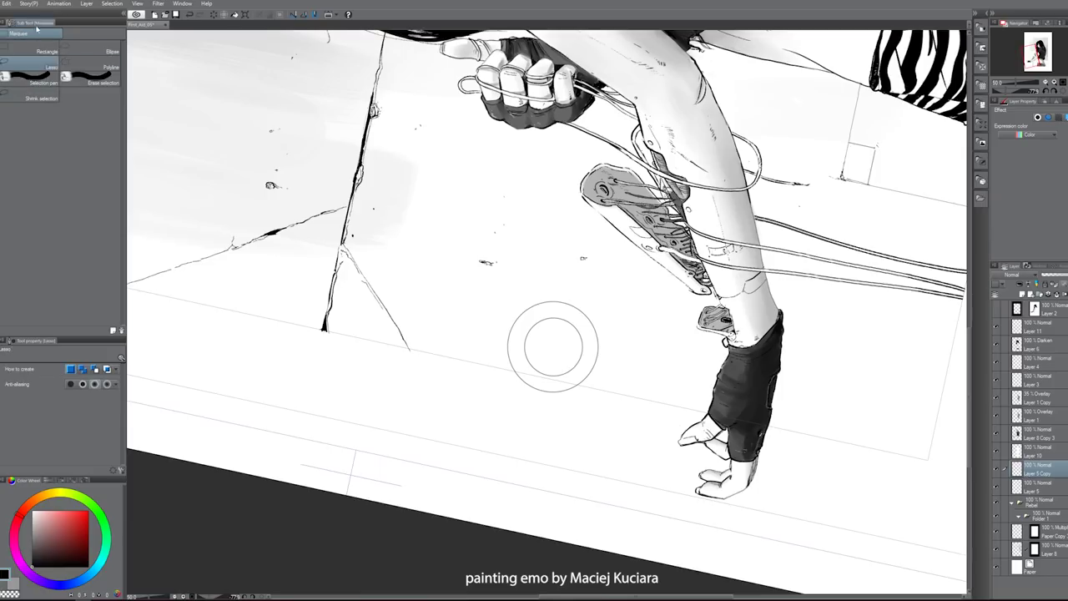
left_click(80, 47)
mouse_move(521, 396)
left_mouse_down()
mouse_move(603, 302)
mouse_move(565, 333)
left_mouse_up()
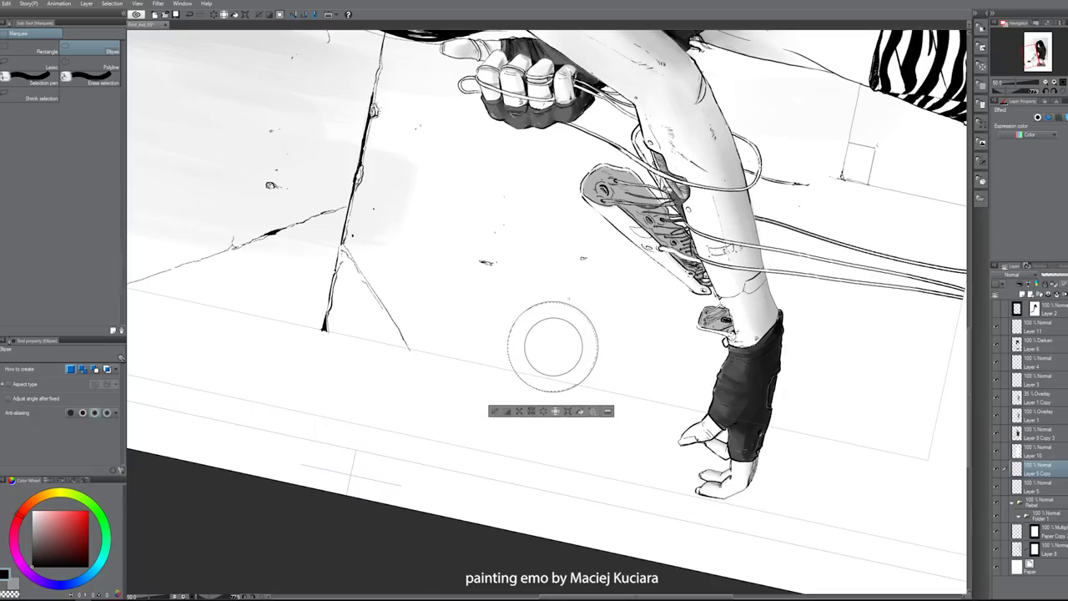
- Enlarge the pen's brush size to 15 and ink a thick black crescent inside the outer circle's upper edge
key("p")
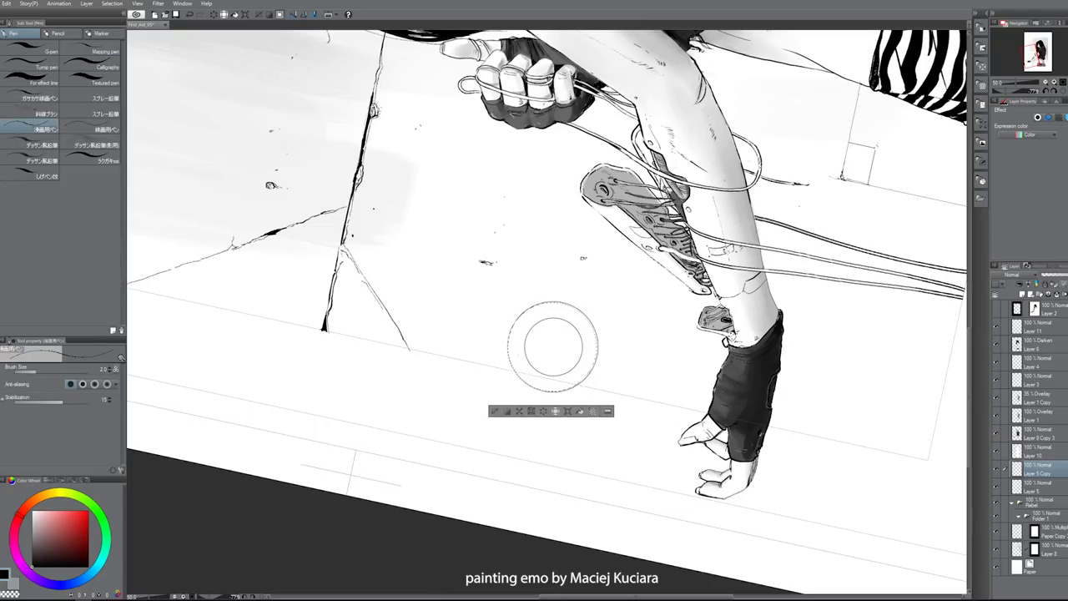
key("bracketright")
key("bracketright")
key("bracketright")
key("bracketright")
key("bracketright")
key("bracketright")
key("bracketright")
key("bracketright")
key("bracketright")
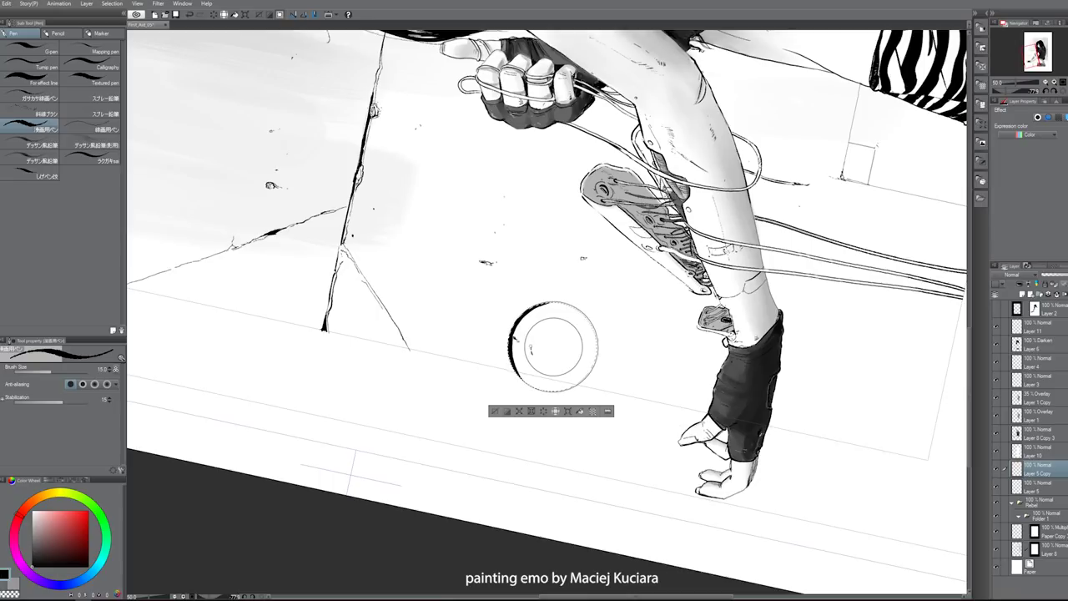
- Reduce the pen's brush size to 6, ink a thin curved accent inside the inner circle, and turn the canvas upright
key("bracketleft")
key("bracketleft")
key("bracketleft")
key("bracketleft")
key("bracketleft")
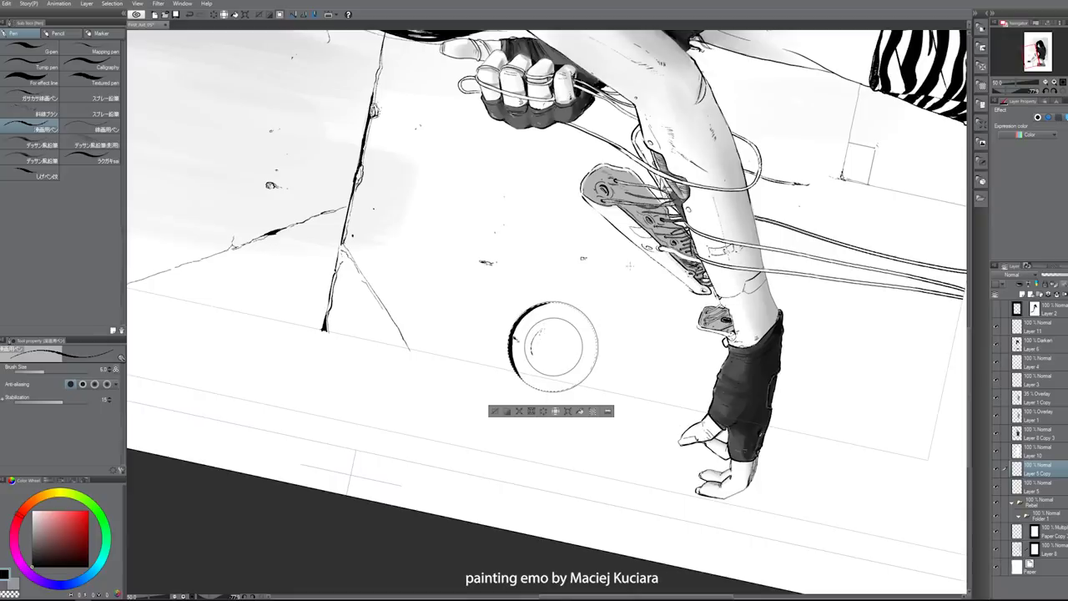
key("shift+space")
left_click_drag(630, 267, 603, 399)
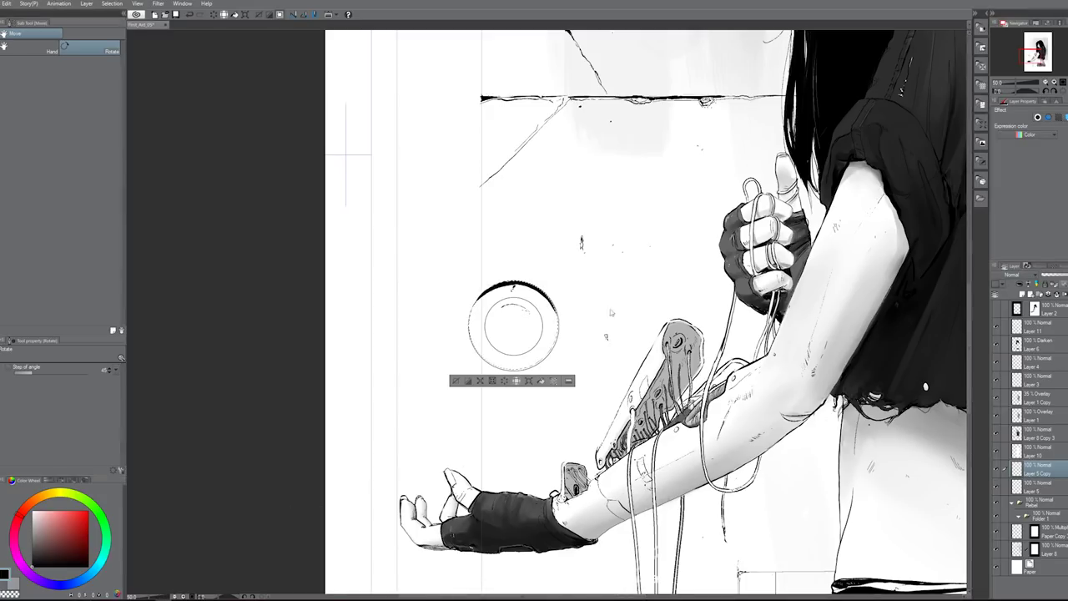
left_click_drag(611, 312, 612, 312)
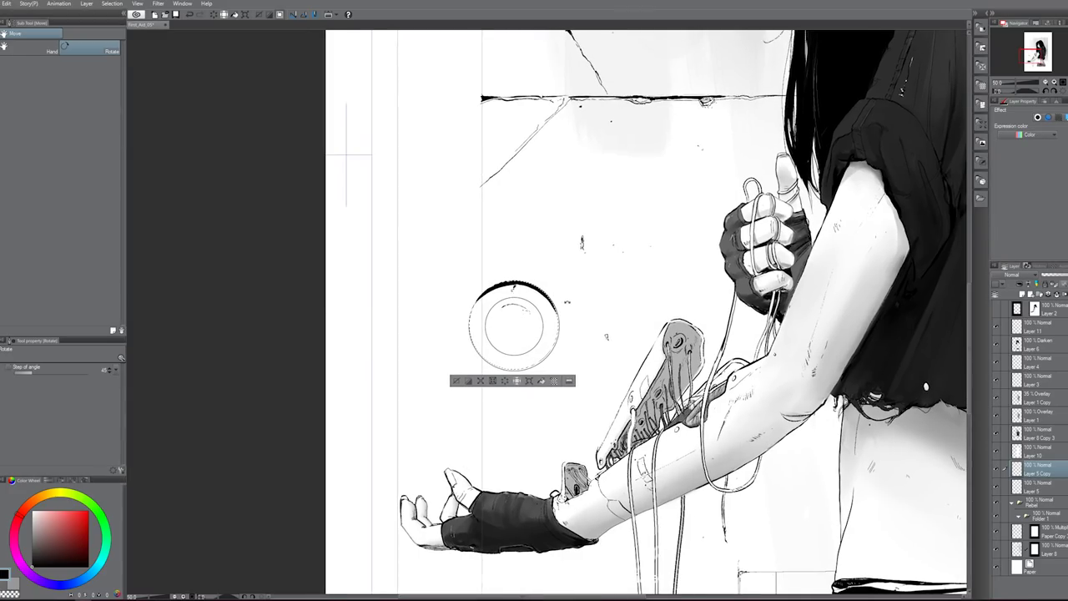
- Select the inner circle with an elliptical marquee and invert the selection
key("m")
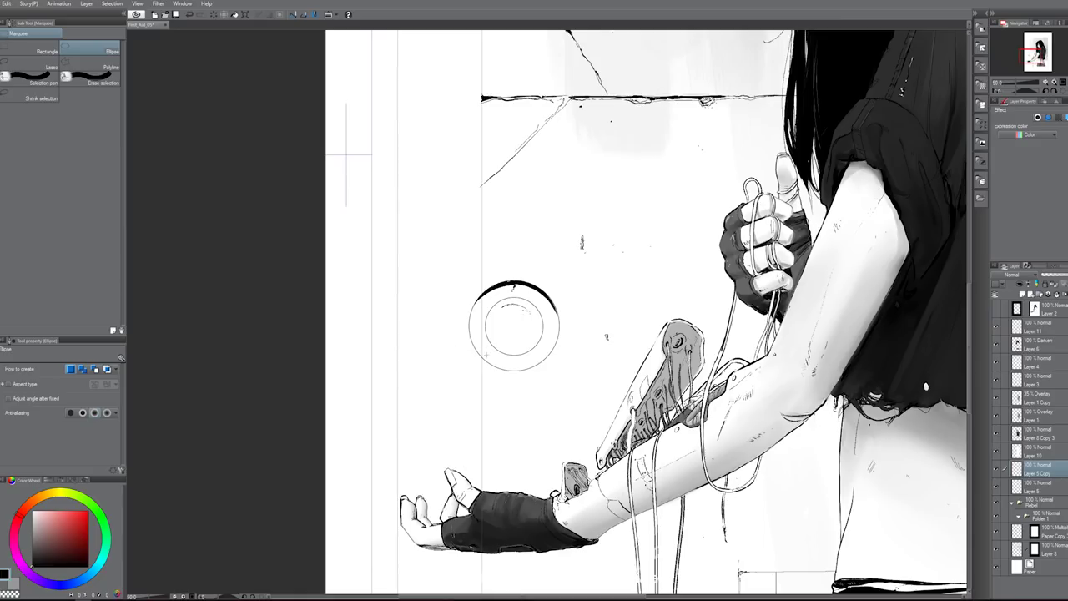
left_click_drag(486, 356, 546, 296)
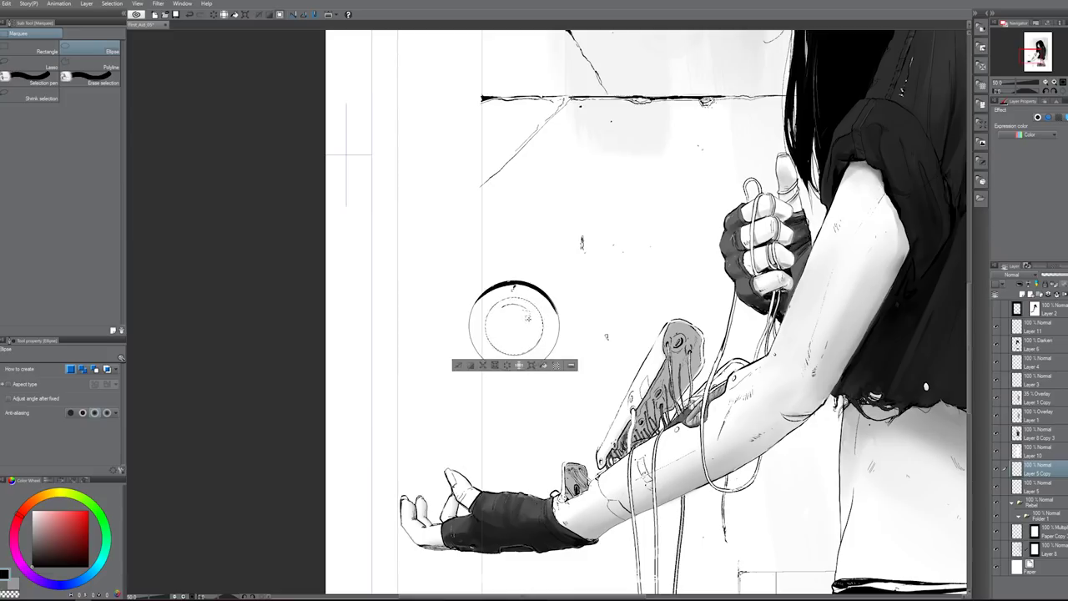
left_click(471, 372)
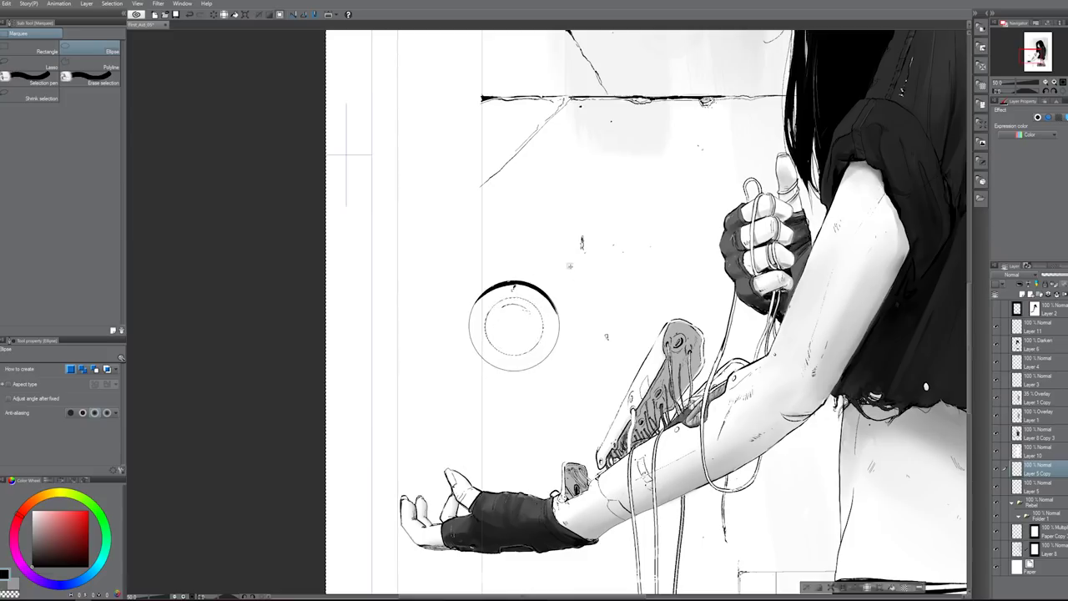
- Ink a thick black crescent along the inner circle's lower edge, enlarging the pen's brush size to 20
key("p")
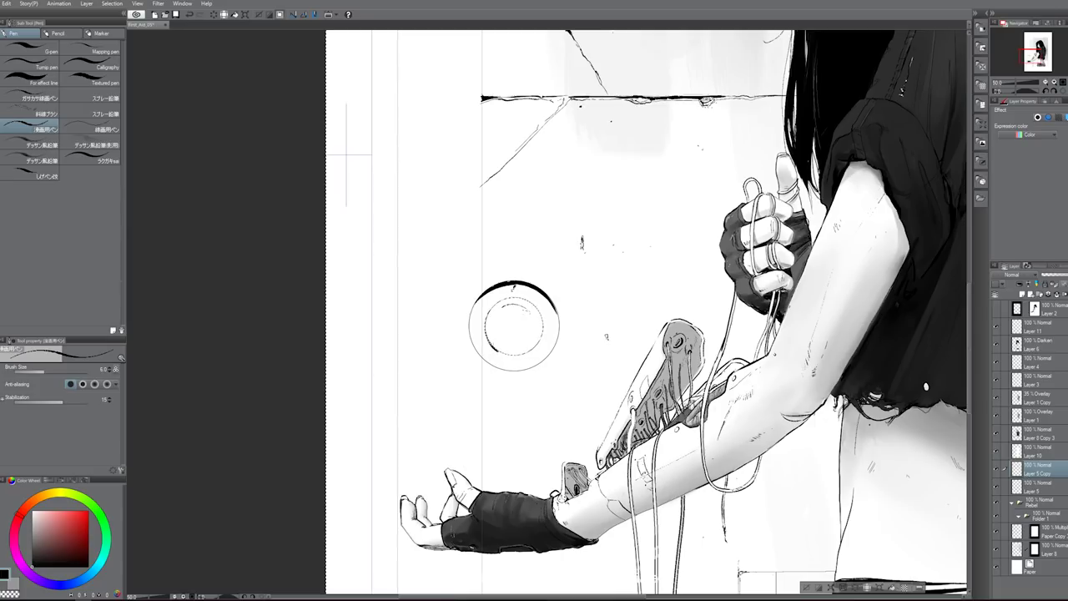
left_click_drag(491, 344, 502, 357)
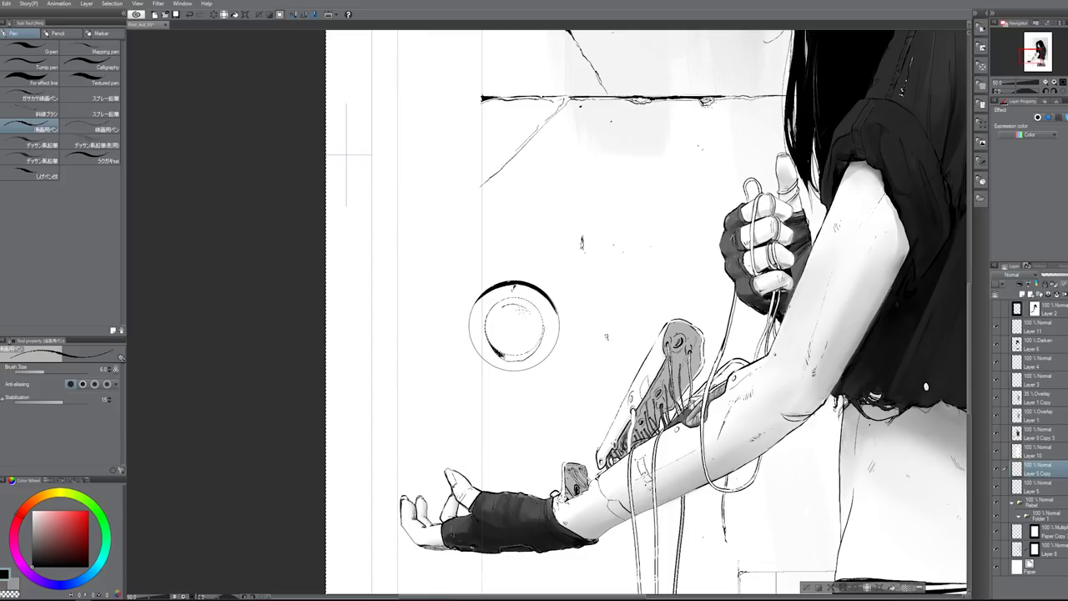
key("bracketright")
key("bracketright")
key("bracketright")
key("bracketright")
key("bracketright")
key("bracketright")
key("bracketright")
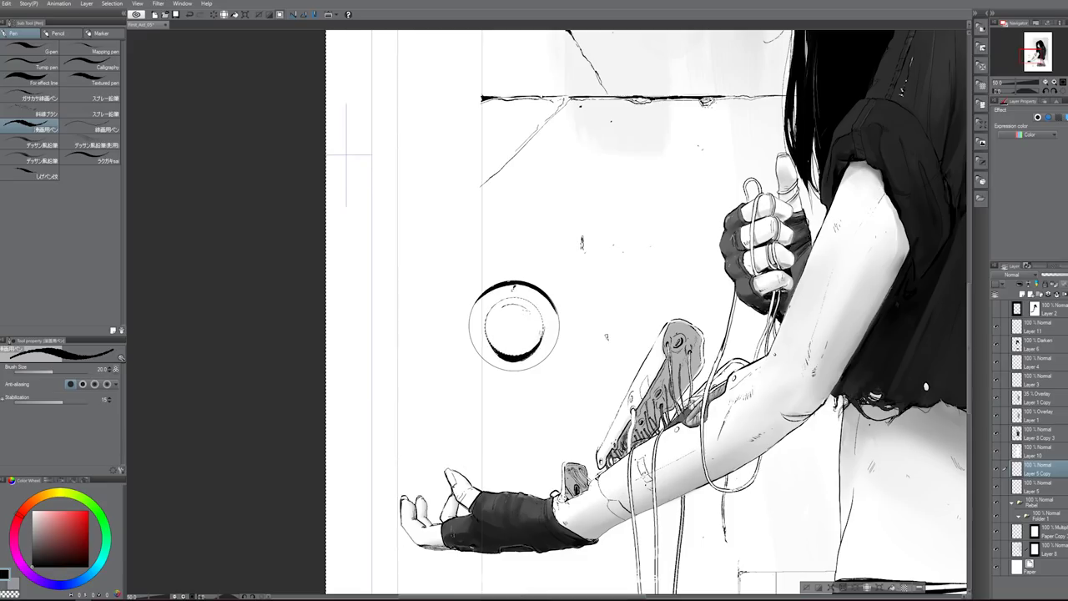
- Reduce the pen's brush size to 6, ink a small crack below the crescent and a thin arc beside the outer circle, and trim the arc
key("[")
key("[")
key("[")
key("[")
key("[")
key("[")
key("[")
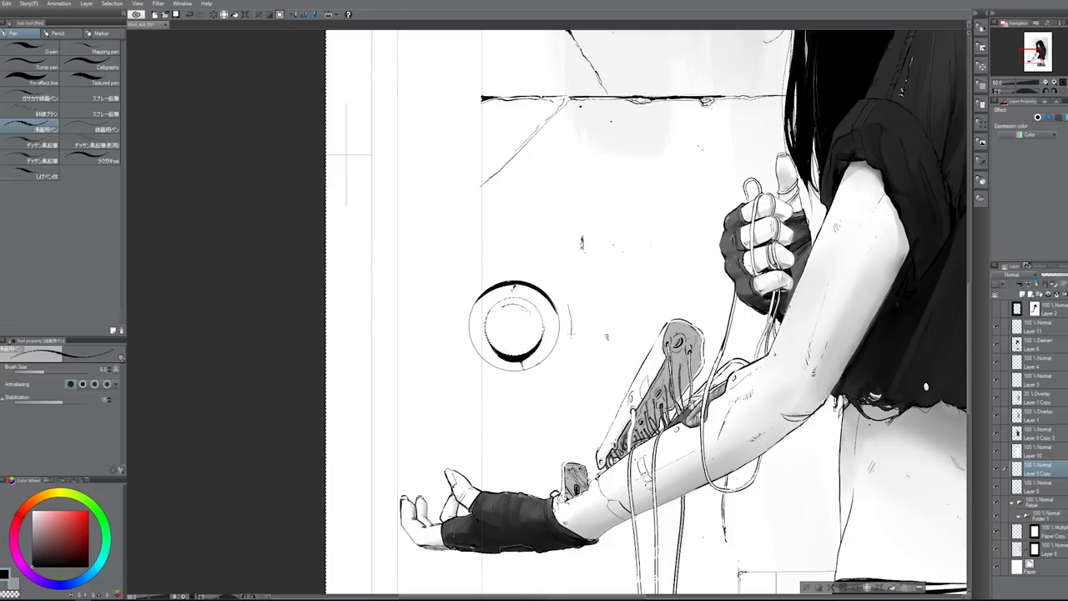
key("e")
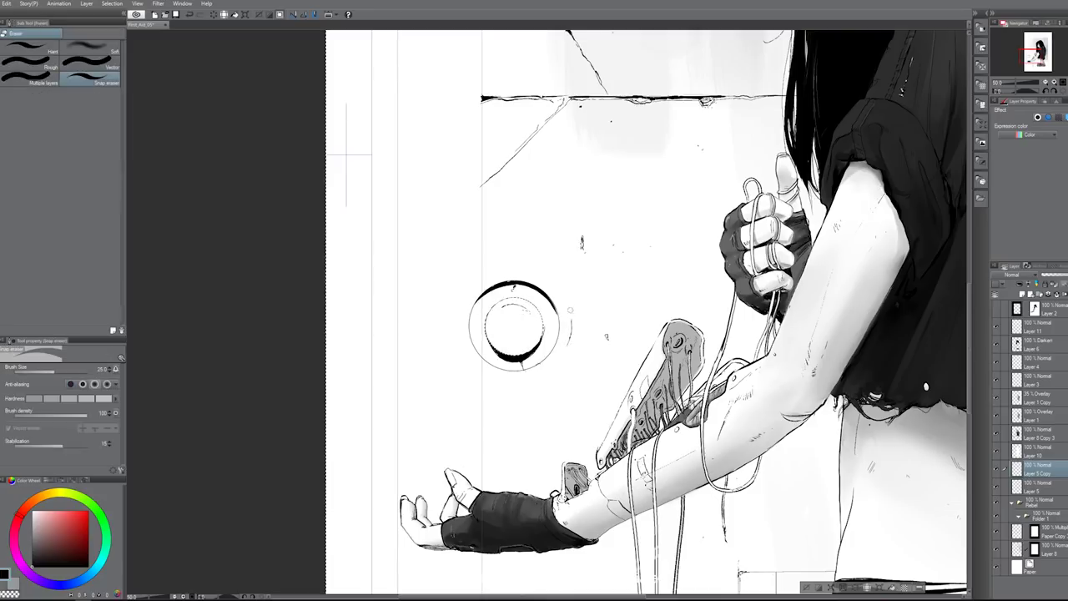
- Ink a short horizontal line running from the arc toward the arm and erase its excess strokes
key("p")
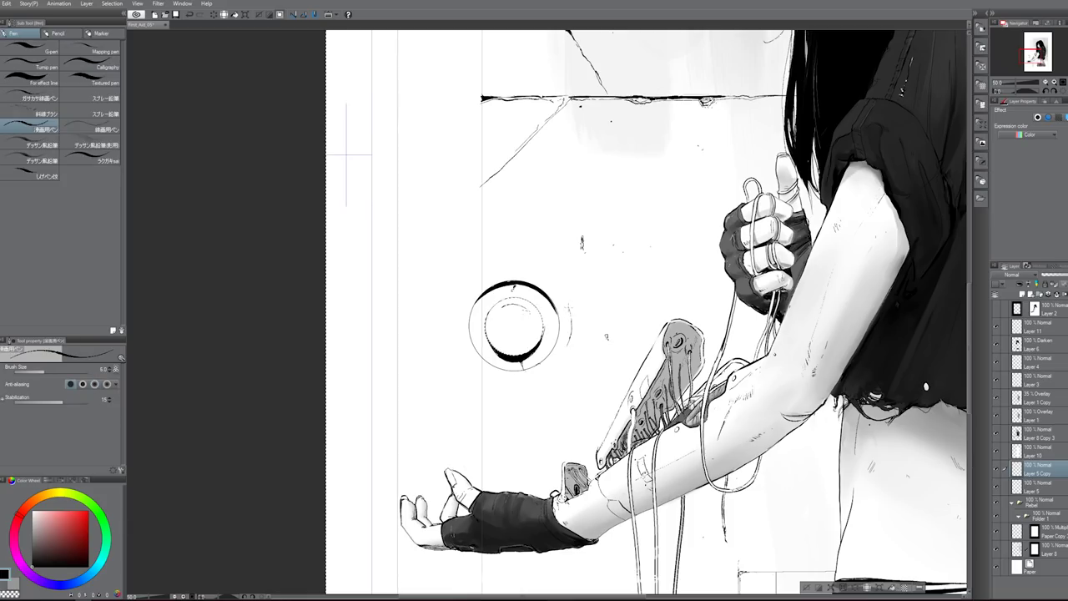
left_click_drag(572, 322, 599, 321)
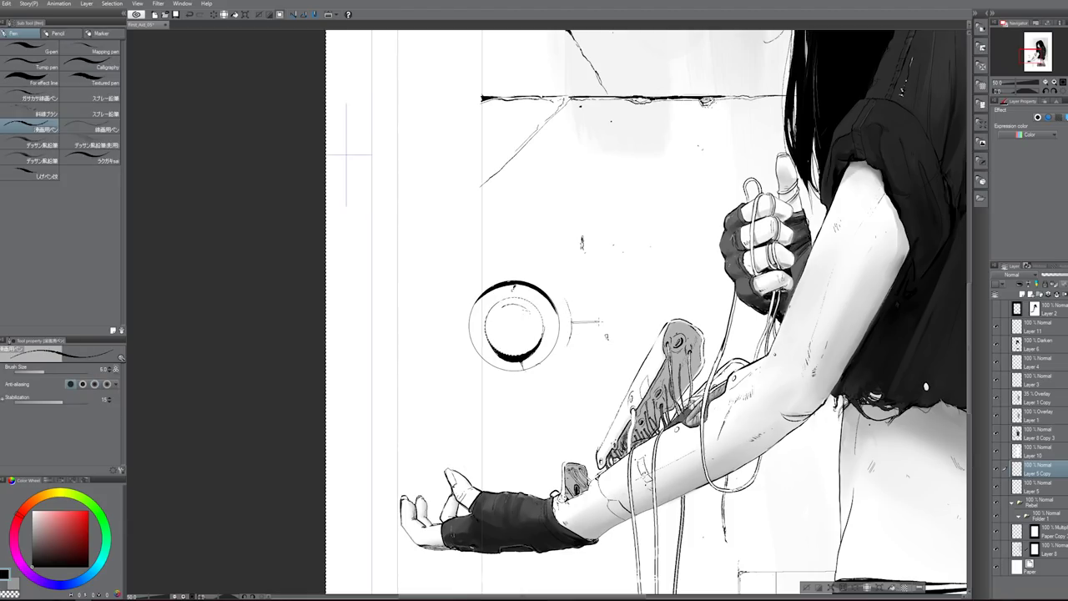
key("e")
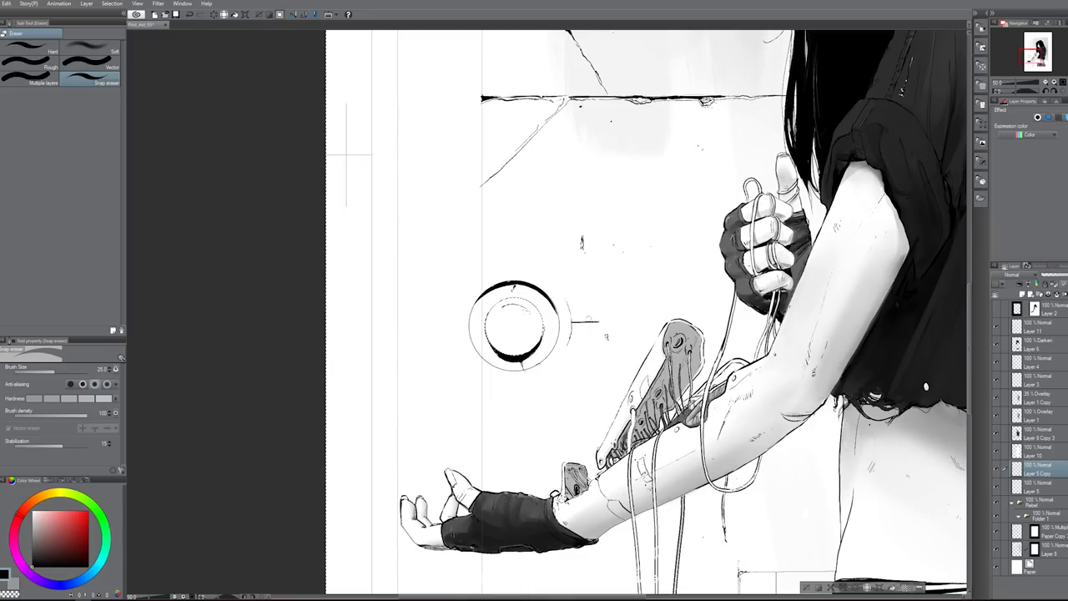
left_click_drag(578, 319, 600, 320)
key("b")
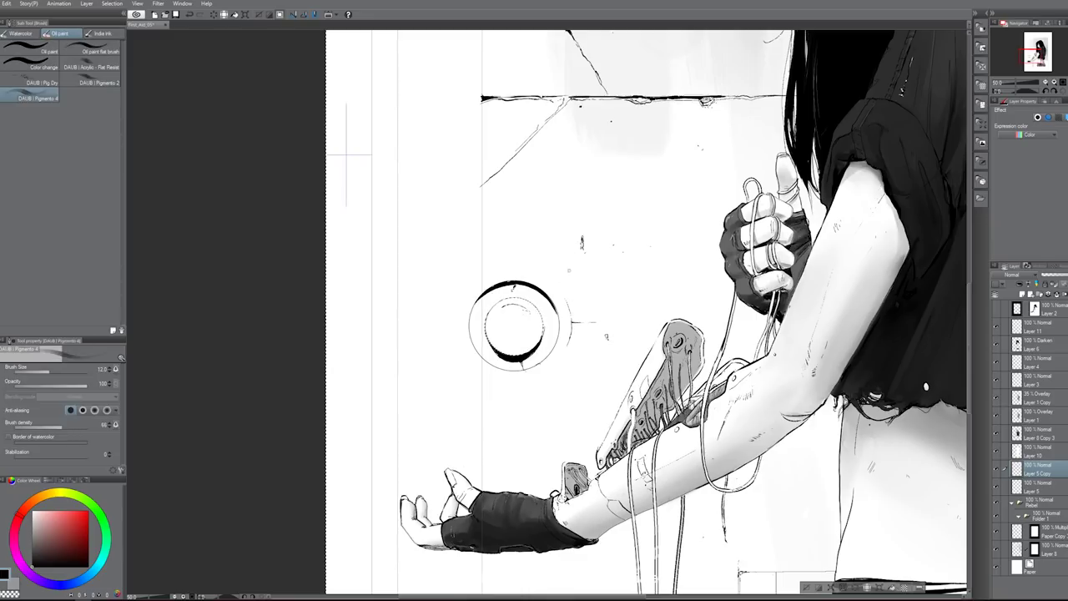
key("p")
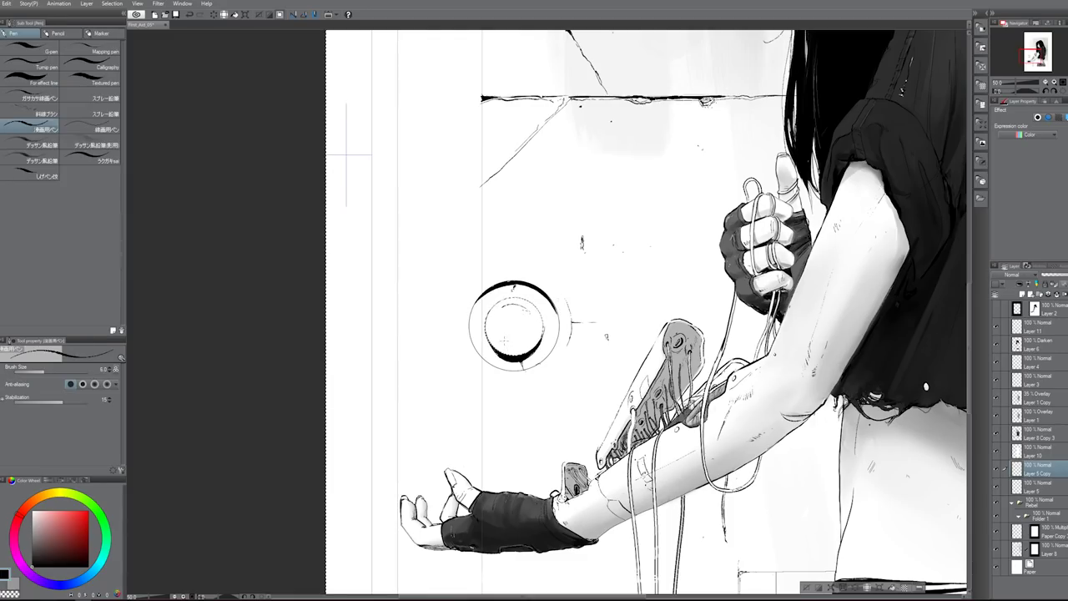
- Clear the selection and ink small texture marks inside the lower part of the inner circle
key("p")
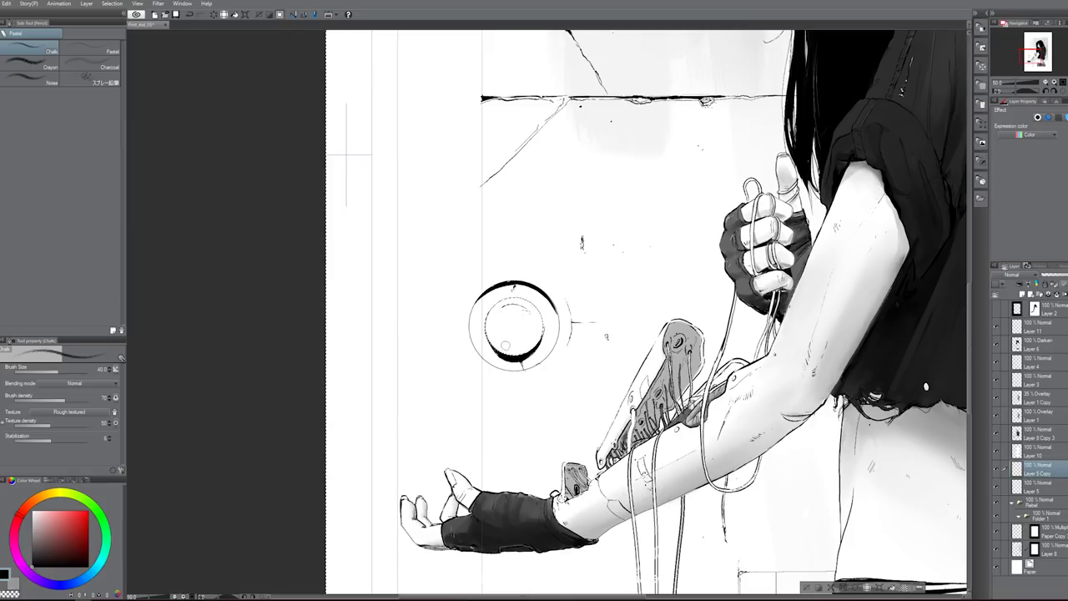
key("p")
key("m")
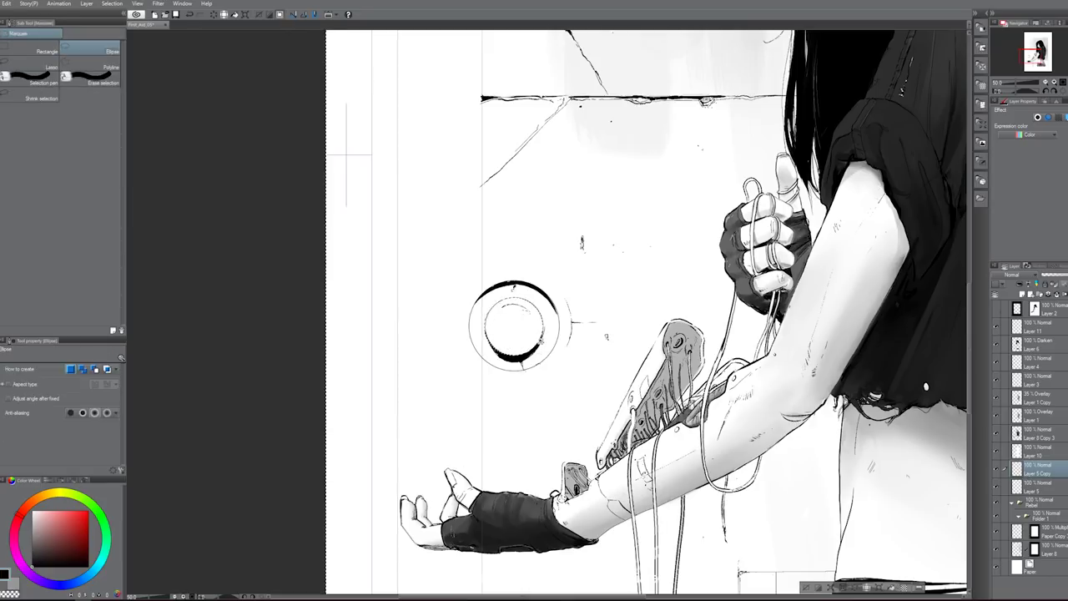
key("ctrl+d")
key("p")
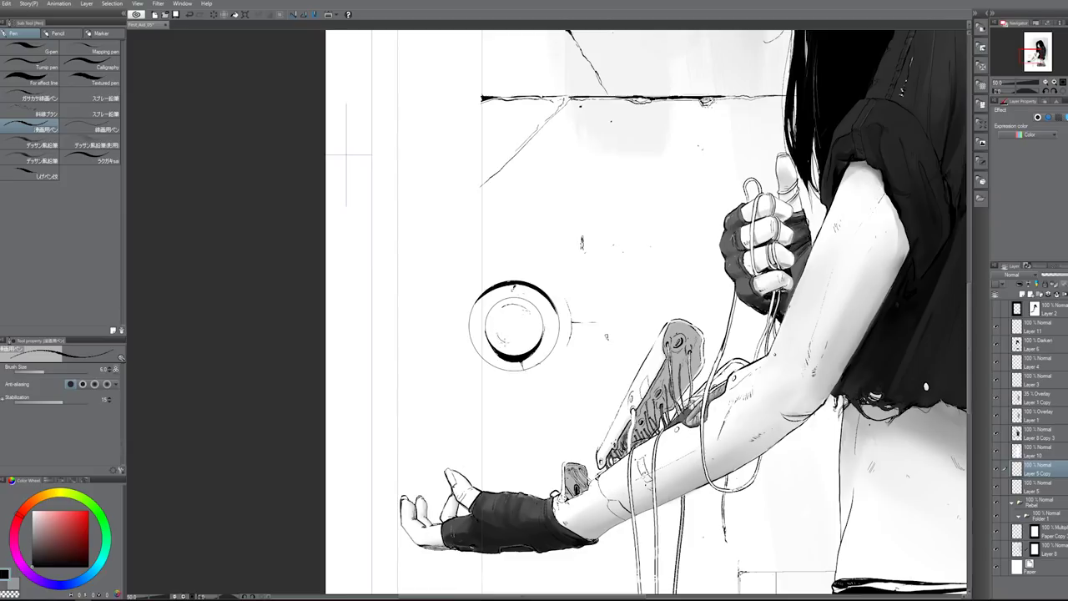
left_click_drag(493, 336, 498, 347)
- Reduce the pen's brush size to 3 and ink a thin, broken vertical line down from the circle, cleaning it with the eraser
key("bracketleft")
key("bracketleft")
key("bracketleft")
left_click_drag(519, 389, 517, 432)
left_click_drag(520, 377, 518, 436)
key("ctrl+z")
key("e")
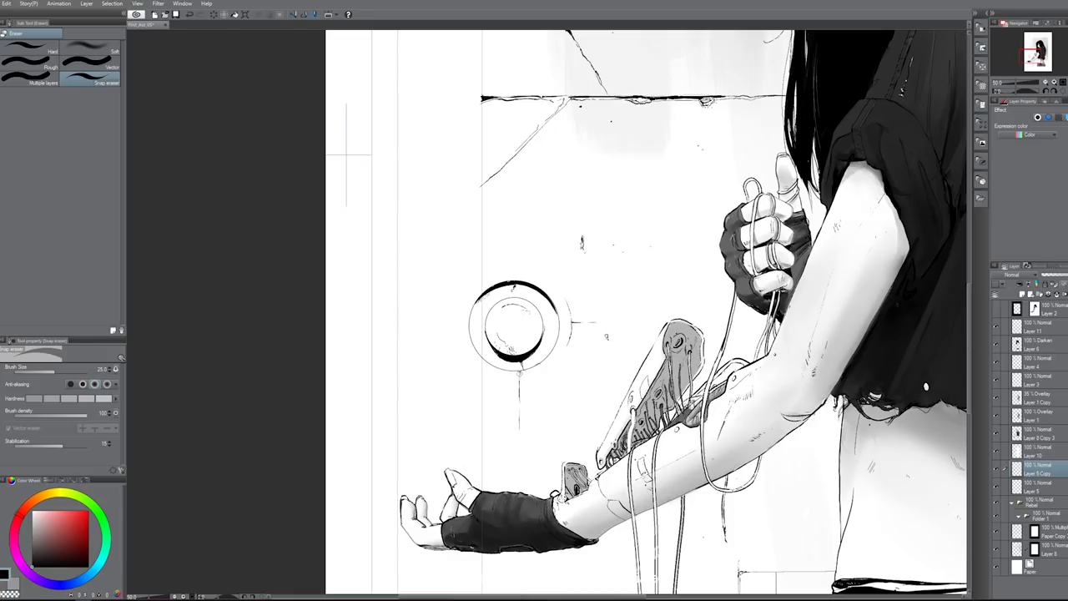
key("p")
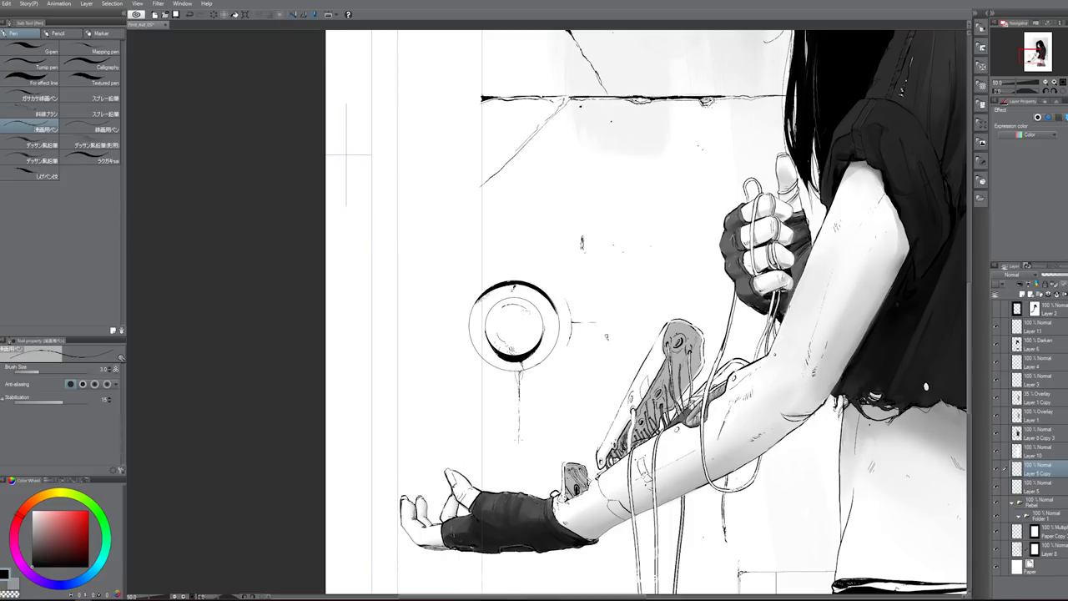
- Continue the vertical line below the gloved hand, ending in a diagonal to the bottom frame edge and a short horizontal to the side frame
left_click_drag(518, 489, 517, 442)
key("ctrl+z")
key("ctrl+z")
left_click_drag(564, 381, 580, 223)
mouse_move(536, 392)
left_mouse_down()
mouse_move(536, 485)
mouse_move(609, 558)
left_mouse_up()
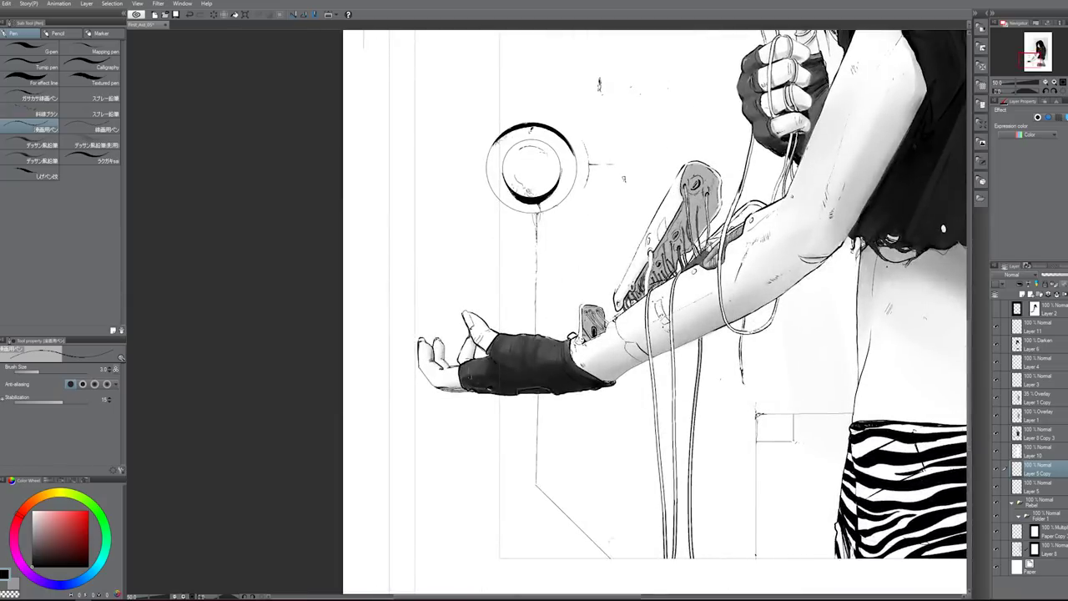
left_click_drag(536, 484, 499, 485)
- Select the vertical line below the hand with an elliptical marquee, transform it into line with the upper part, and deselect
key("m")
left_click_drag(527, 486, 561, 385)
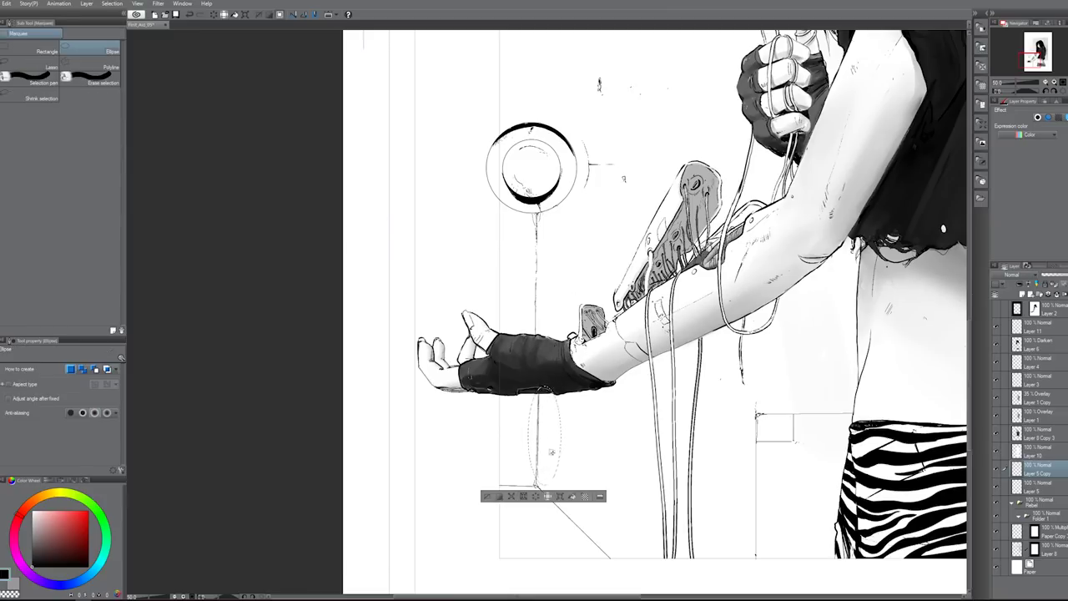
left_click_drag(552, 452, 546, 452)
key("ctrl+t")
left_click_drag(540, 386, 536, 379)
key("Return")
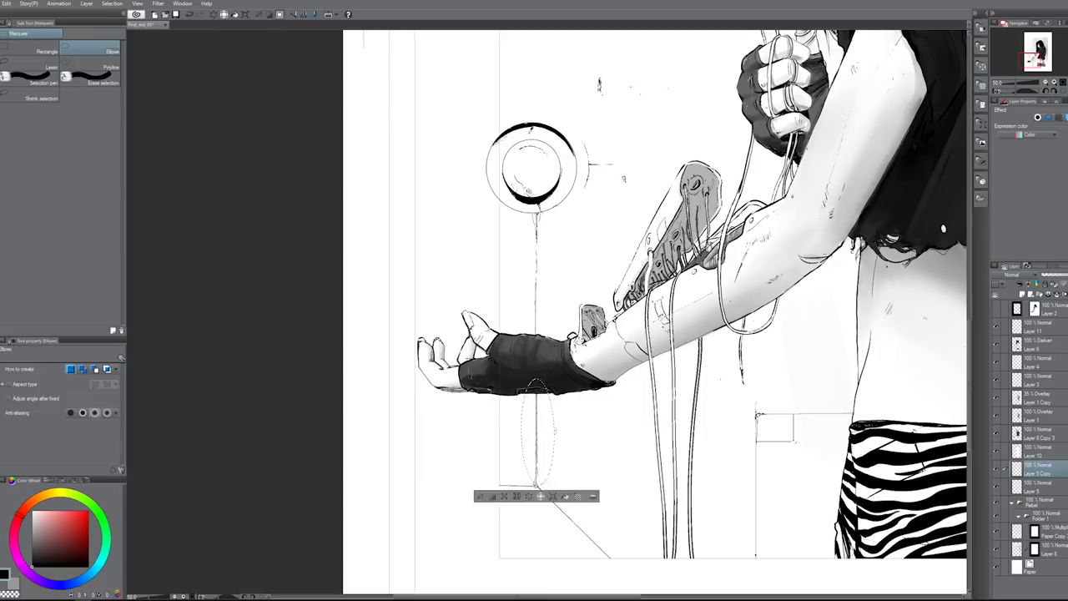
key("ctrl+d")
left_click_drag(655, 358, 634, 382)
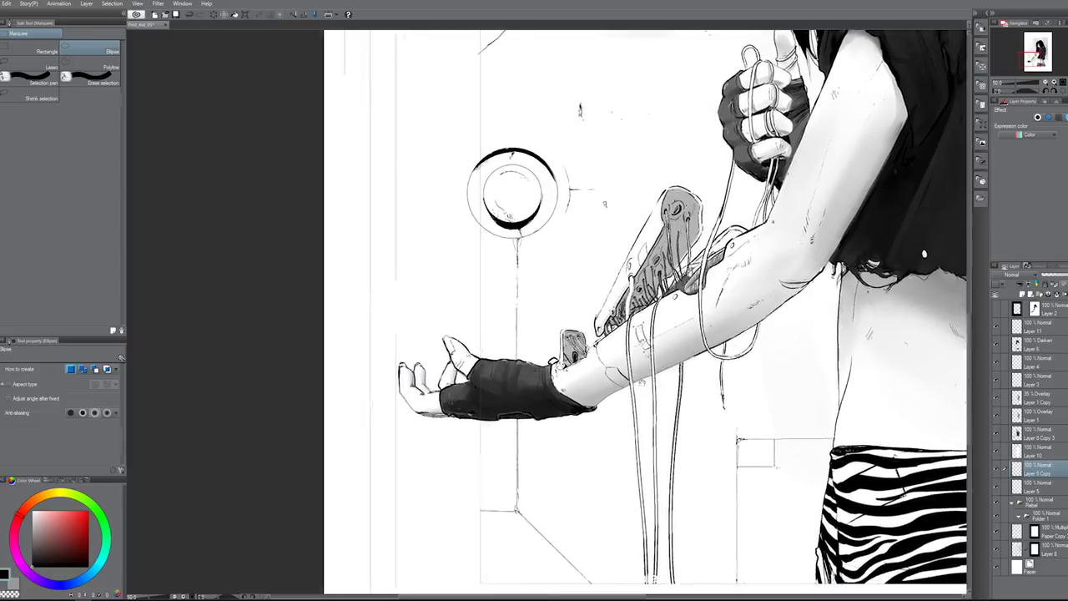
- Select the part of the round fixture that overhangs the frame's side edge with a rectangular marquee, delete it, and deselect
scroll(634, 381, "down", 1)
scroll(649, 397, "down", 1)
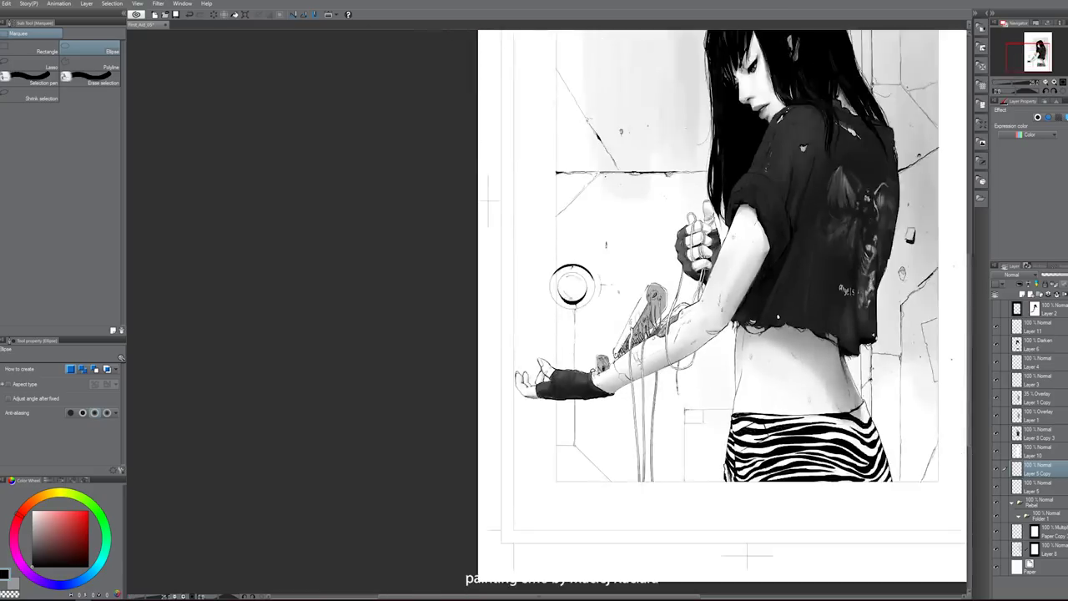
scroll(628, 367, "up", 1)
left_click(32, 55)
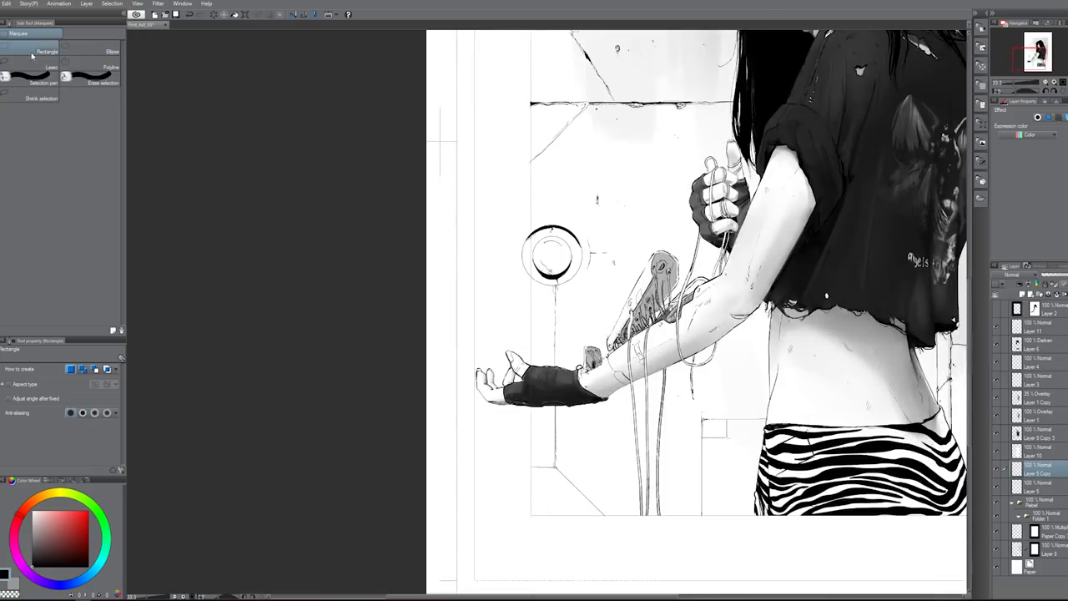
left_click_drag(472, 352, 531, 181)
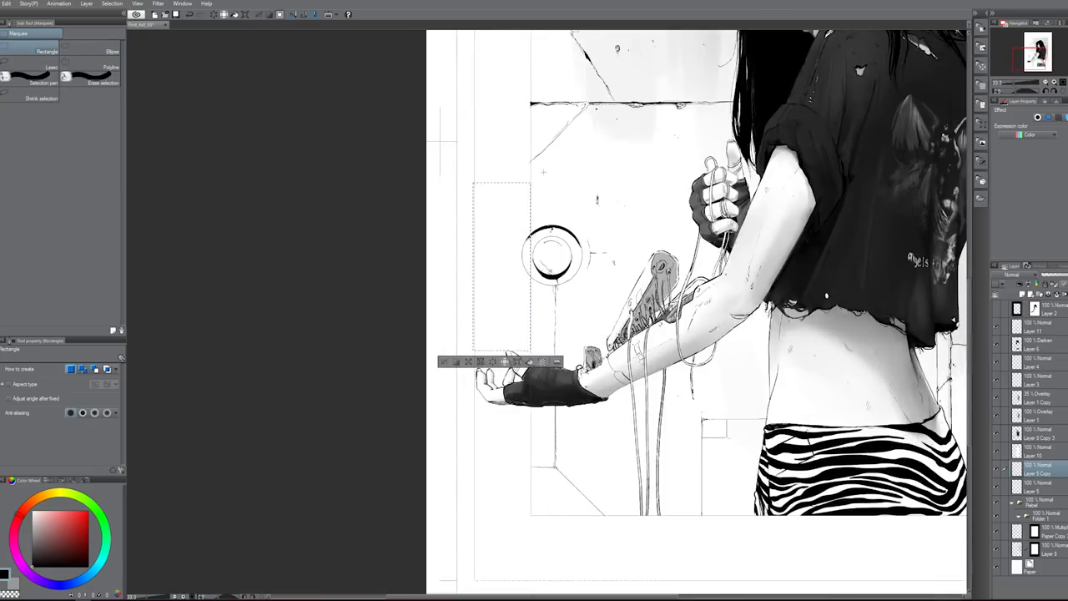
key("Delete")
key("ctrl+d")
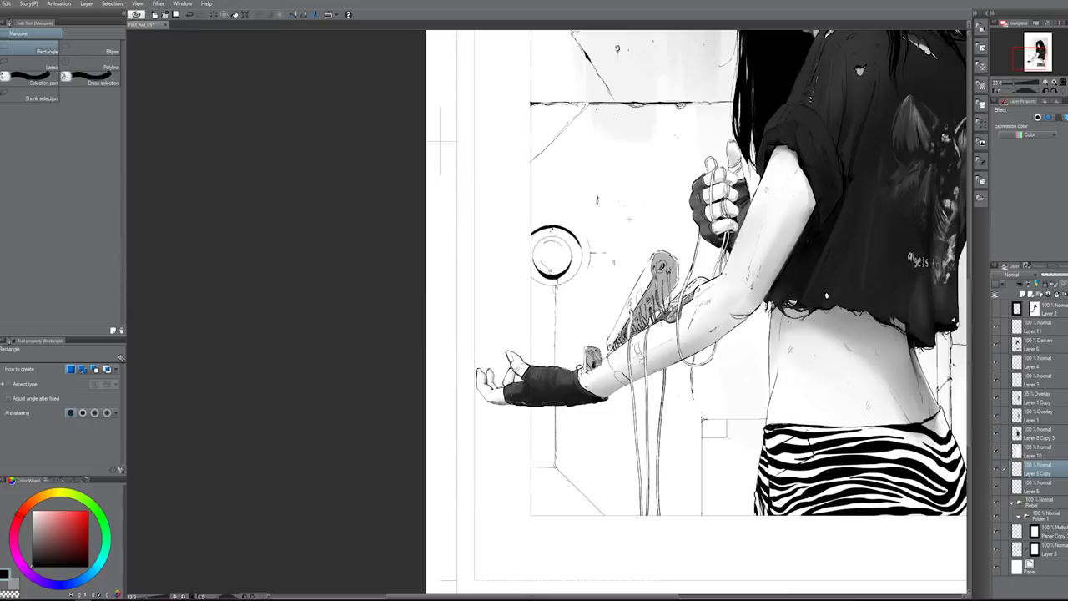
- Ink a few tiny specks on the wall just above the round fixture
left_click_drag(630, 219, 653, 342)
scroll(740, 385, "up", 1)
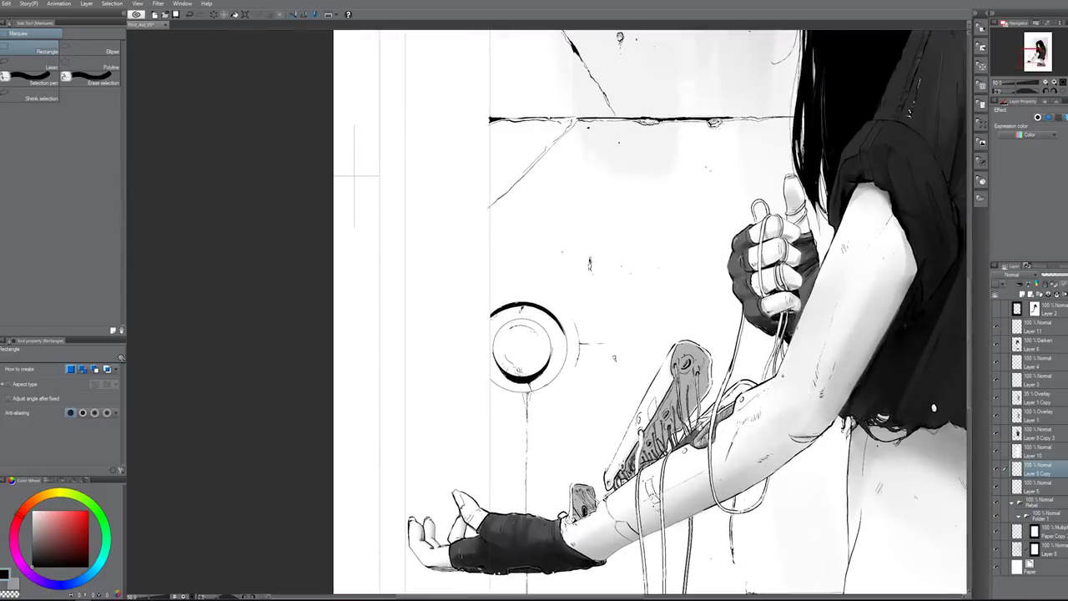
key("p")
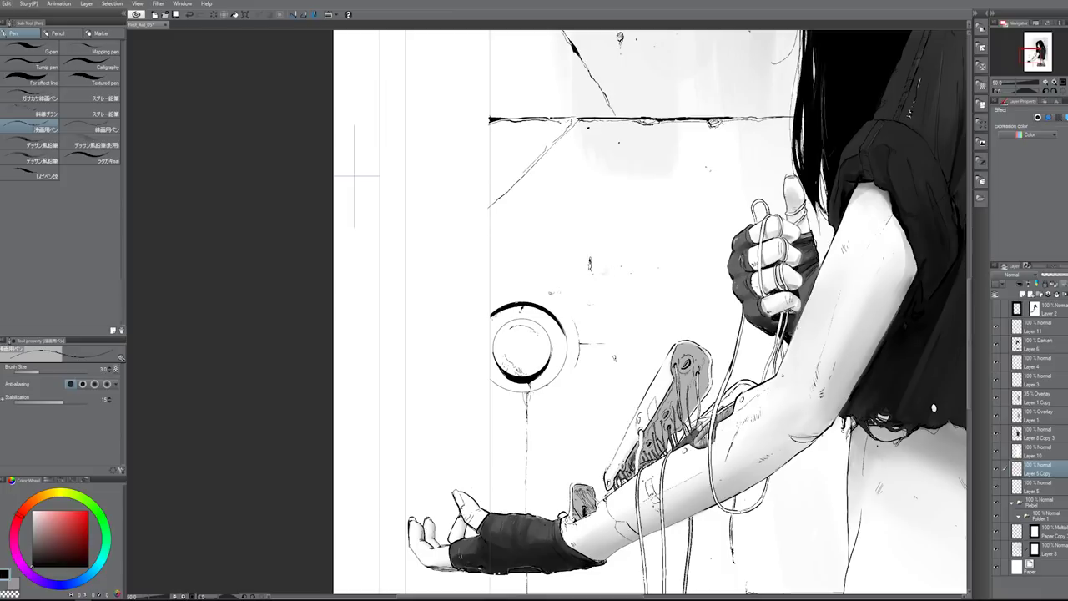
left_click_drag(613, 267, 639, 253)
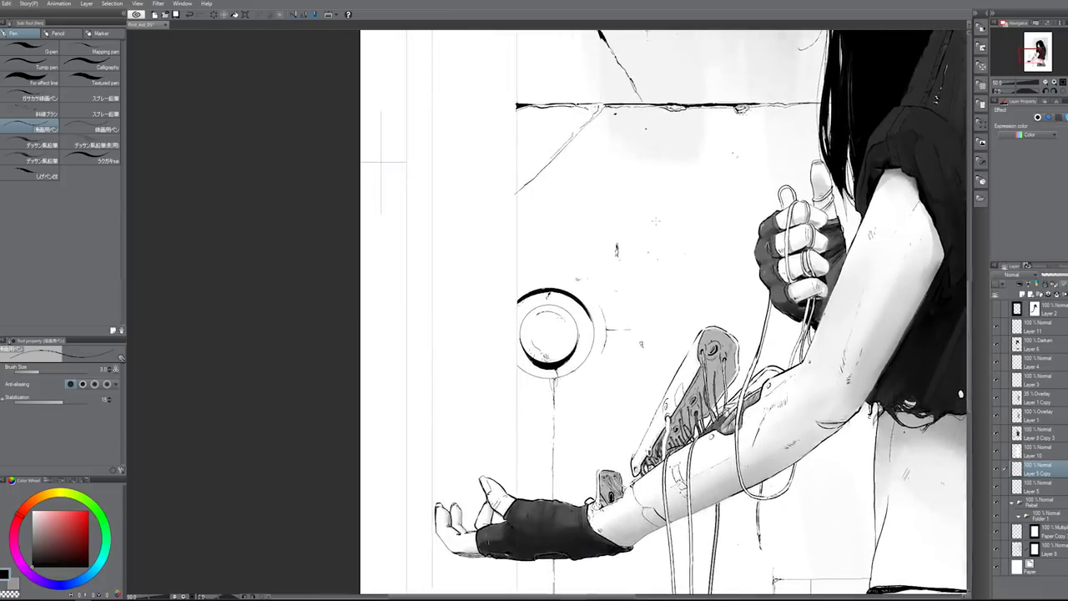
- Draw a larger thin outline circle around the round fixture with the Ellipse tool, replacing the first attempt
key("u")
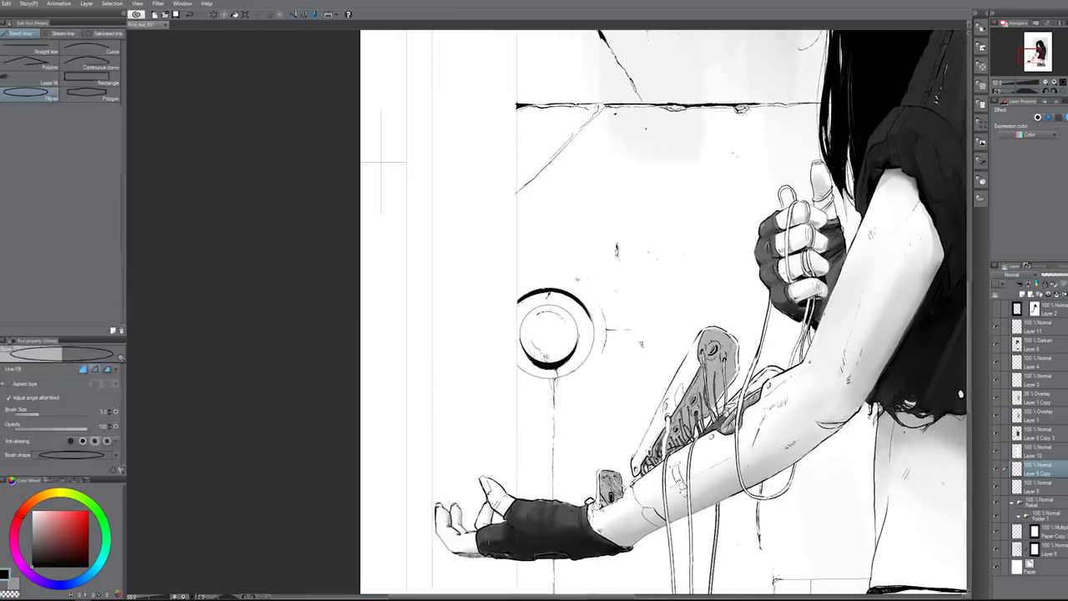
left_click_drag(497, 381, 628, 236)
key("ctrl+z")
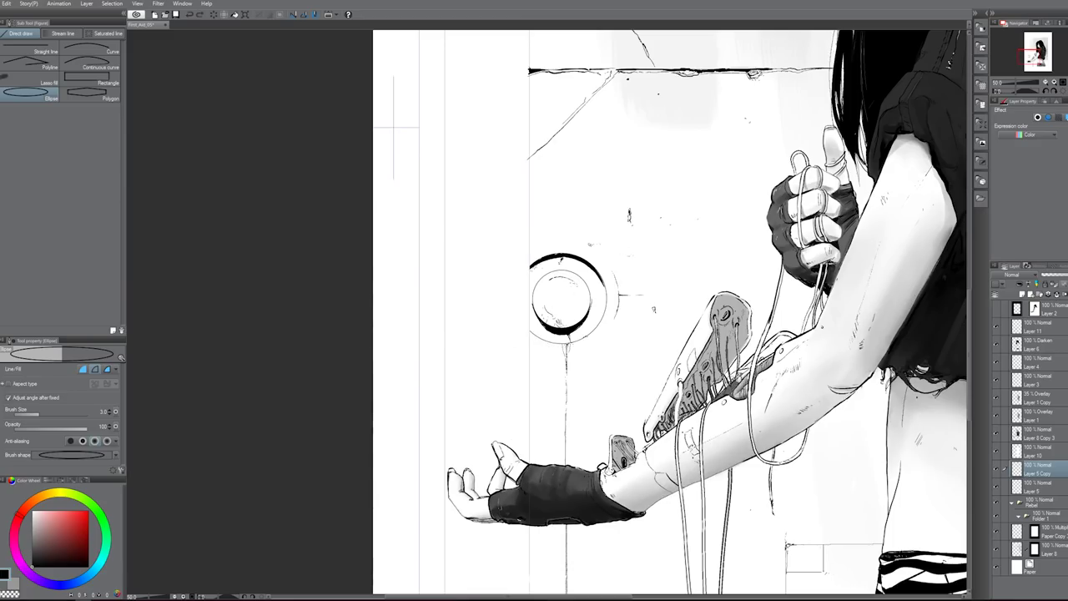
left_click_drag(493, 368, 631, 229)
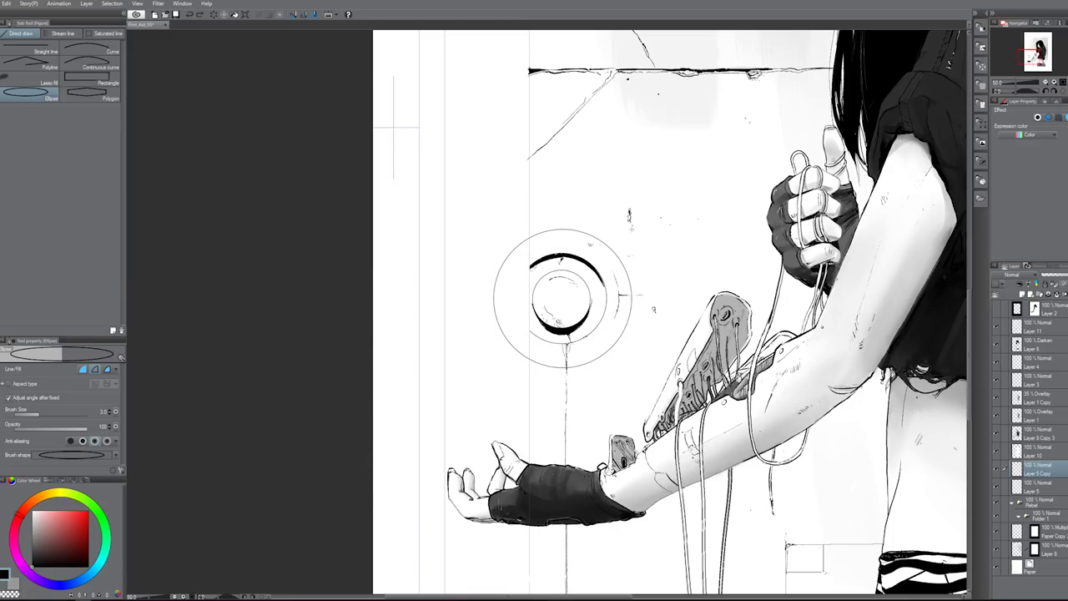
left_click(527, 357)
- Reduce the eraser to size 10 and thin the vertical and horizontal lines where they meet the new outer ring
key("e")
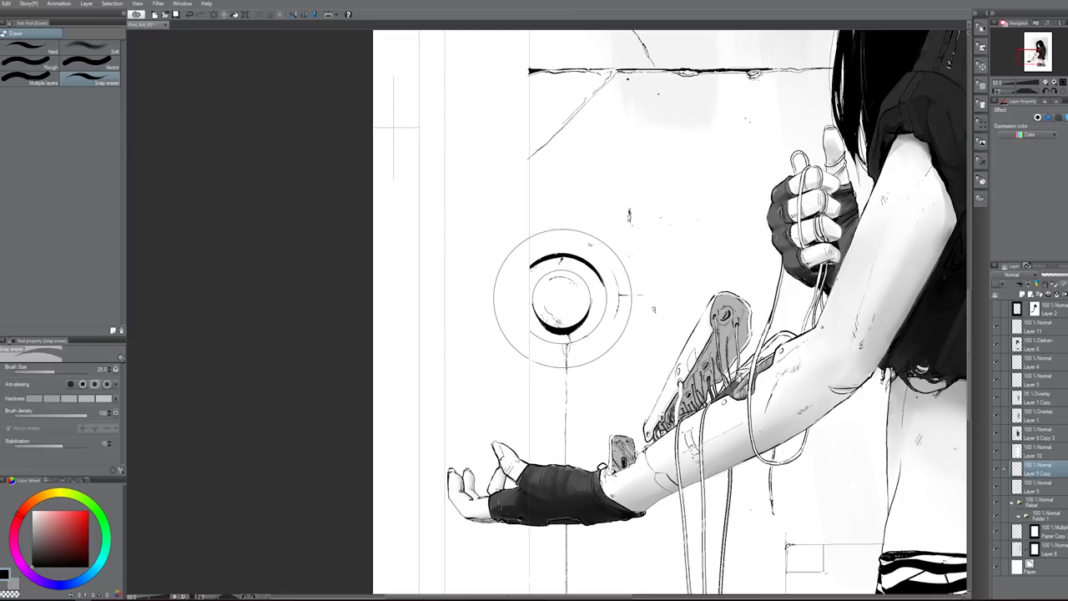
key("bracketleft")
key("bracketleft")
key("bracketleft")
key("bracketleft")
key("bracketleft")
- Trim the outer ring at the frame's side edge by deleting a rectangular selection over the overhanging part, and deselect
key("m")
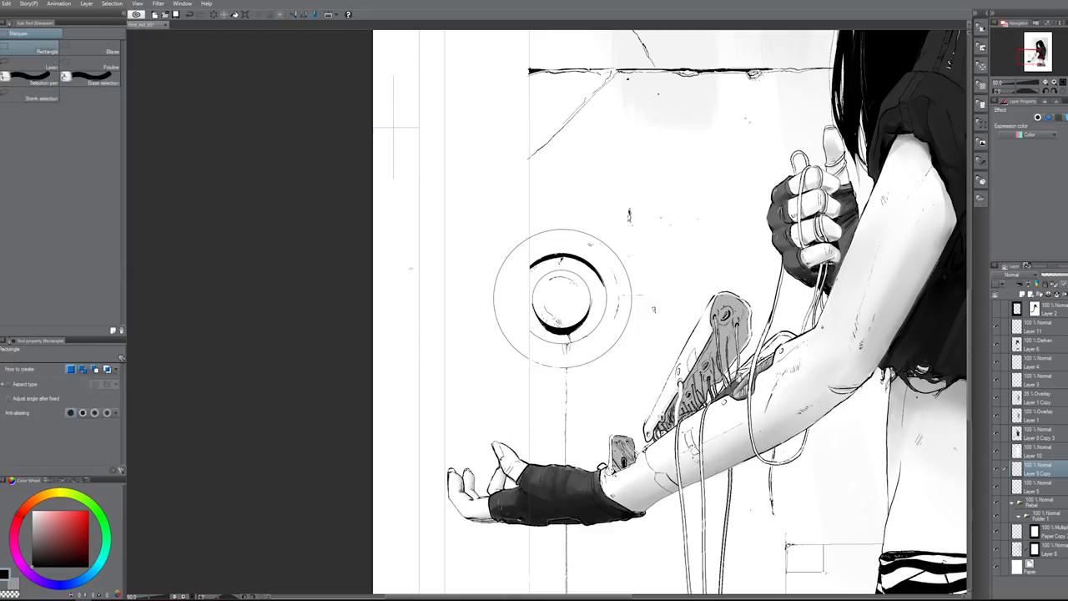
left_click_drag(471, 208, 528, 367)
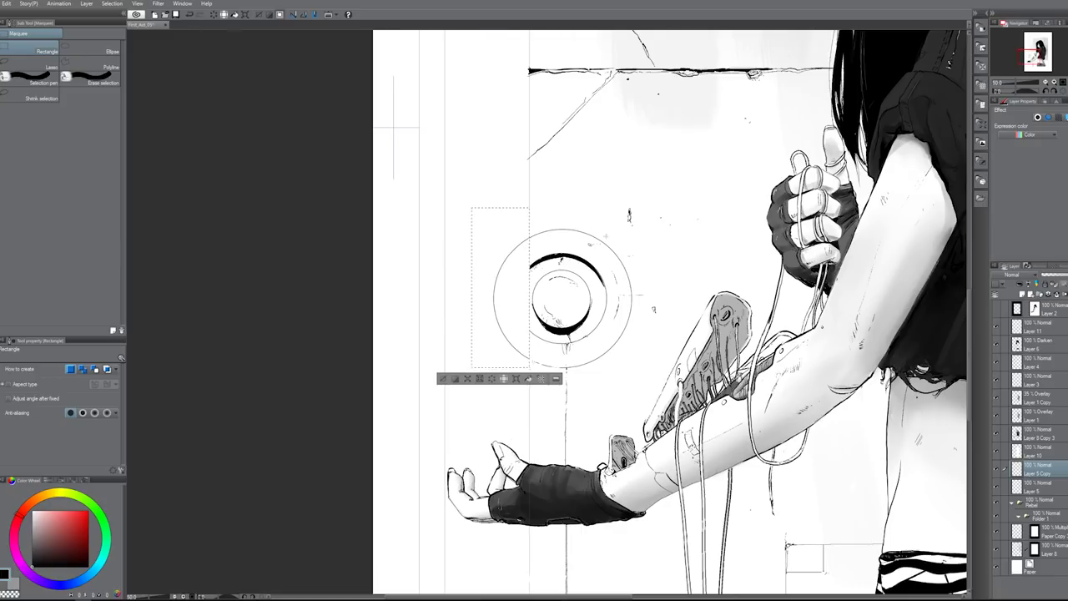
key("Delete")
key("ctrl+d")
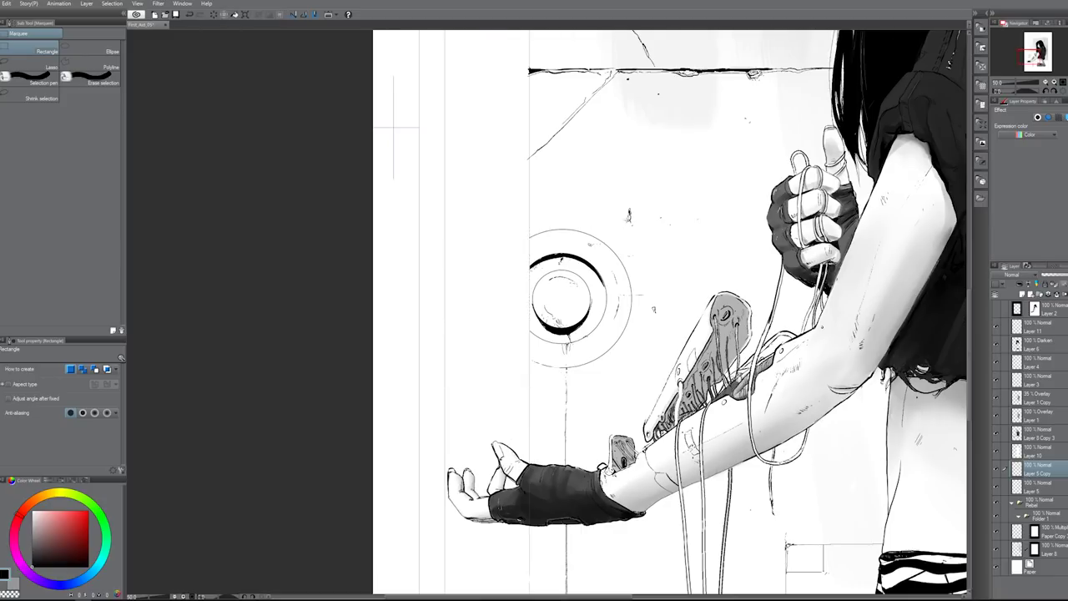
- Break up the outer ring's outline with the eraser and pen, and try a horizontal line extending from it, undoing that stroke
key("e")
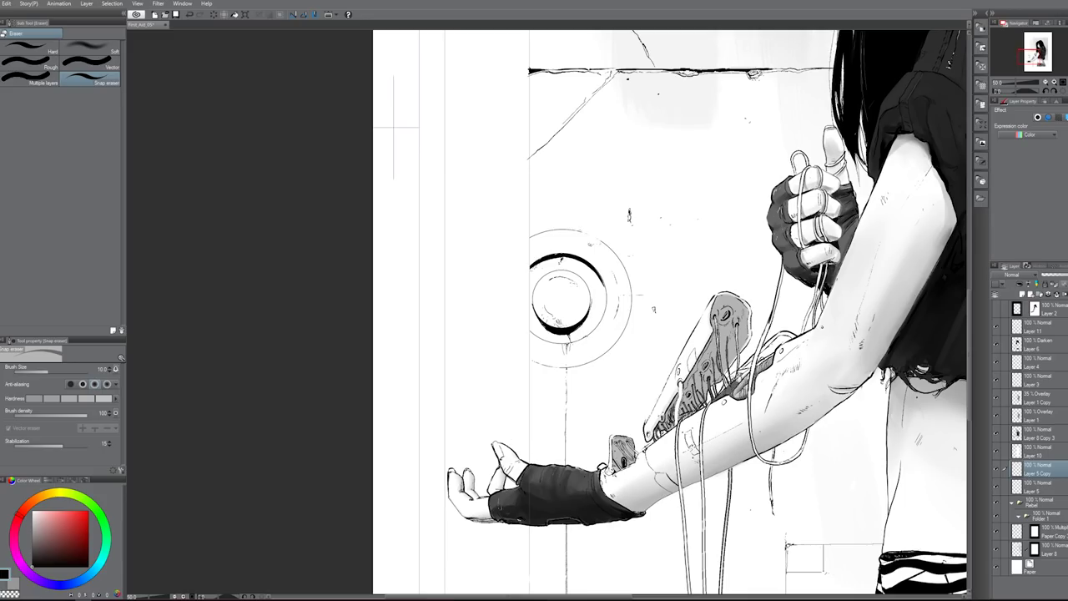
key("p")
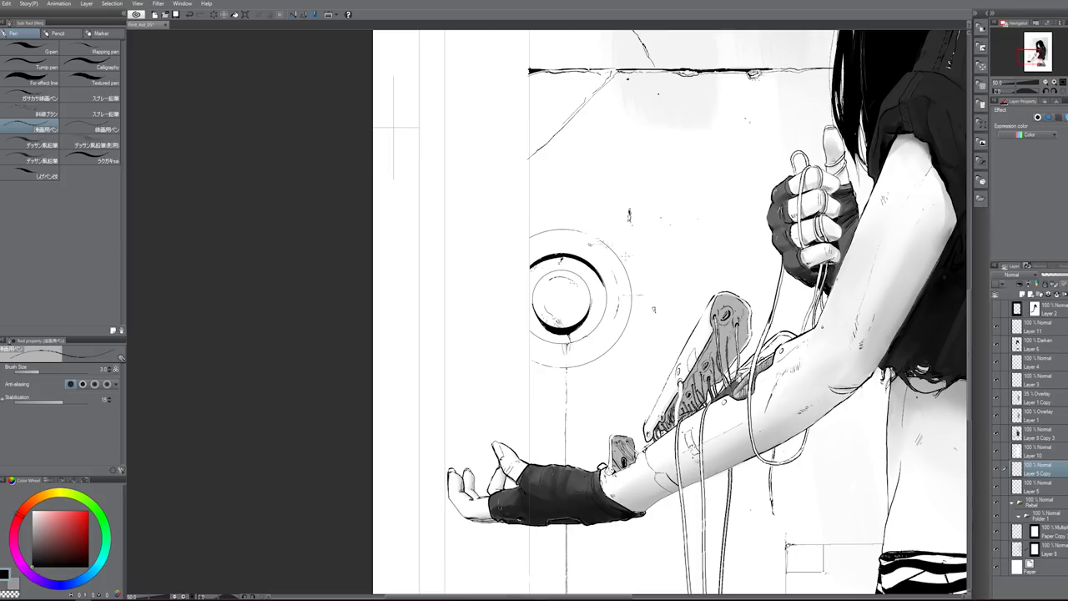
left_click_drag(648, 295, 715, 289)
key("ctrl+z")
- Touch up the diagonal cracks beside the horizontal seam and ink a thin horizontal line from the upper crack to the hair
left_click_drag(974, 360, 919, 555)
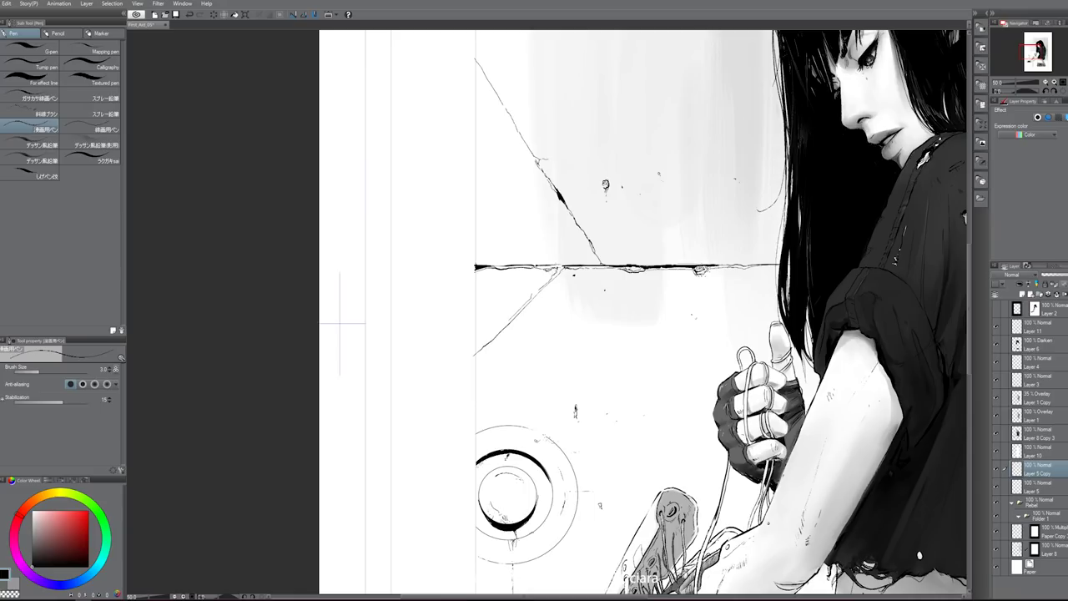
key("e")
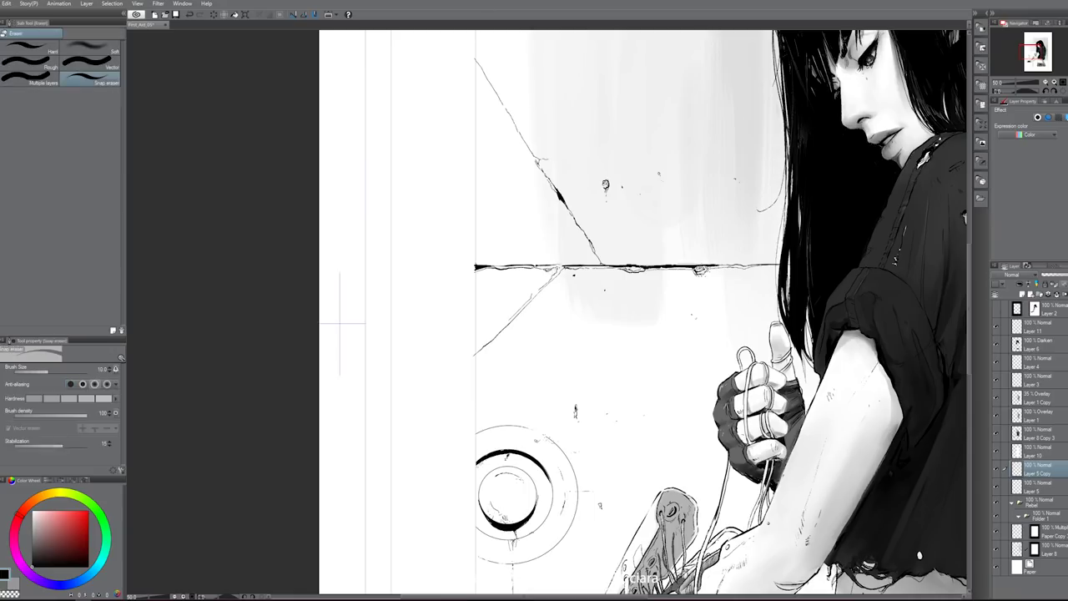
key("p")
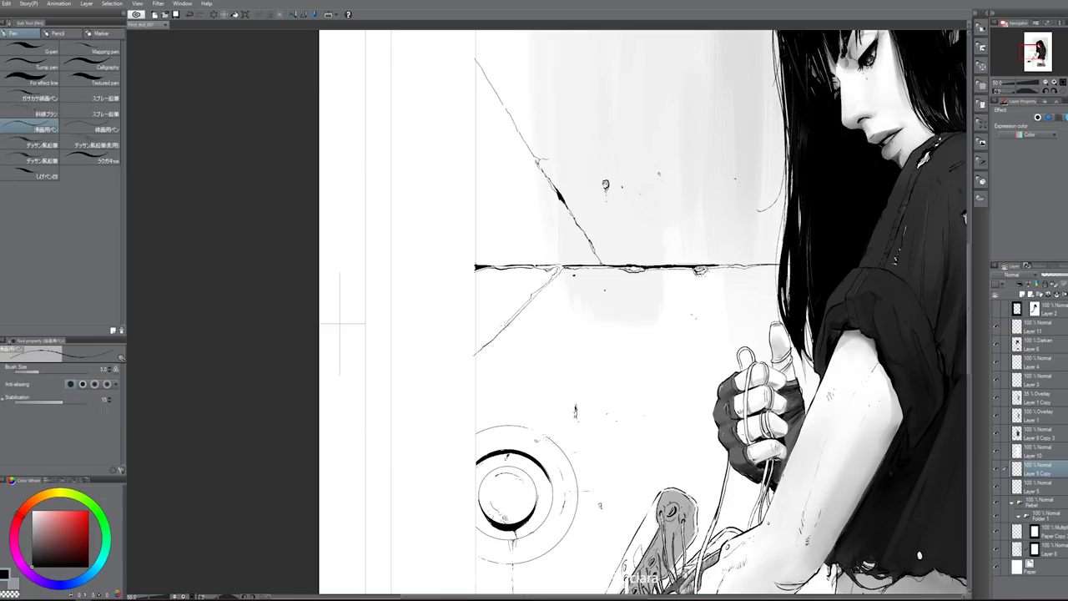
left_click_drag(505, 324, 499, 330)
mouse_move(549, 155)
left_mouse_down()
mouse_move(572, 351)
mouse_move(831, 353)
left_mouse_up()
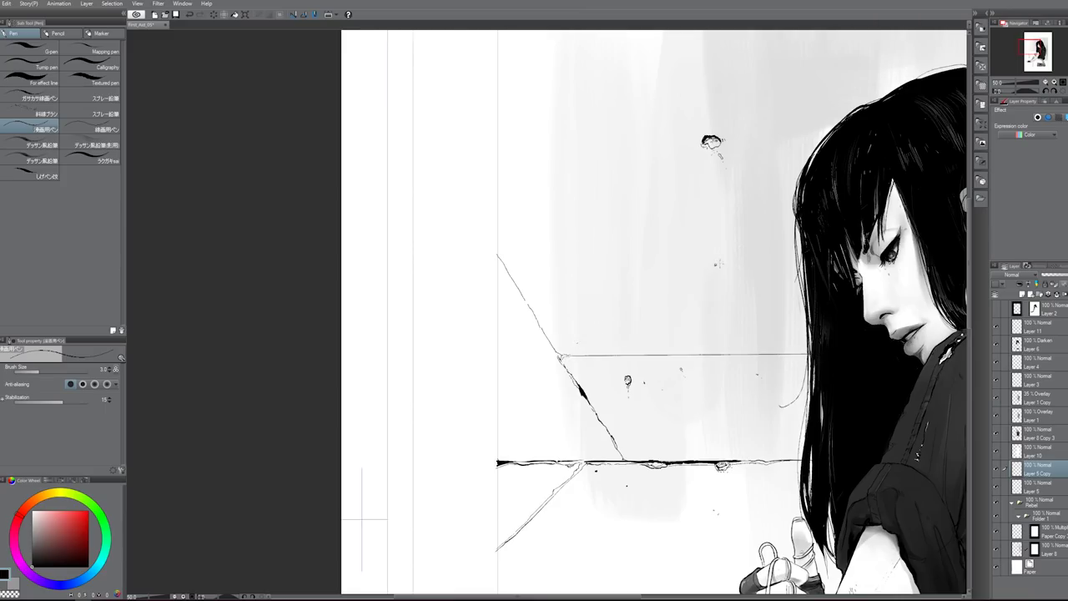
- Check the lower ink layer by toggling its visibility, and merge its copy down into it
left_click_drag(528, 439, 416, 275)
scroll(560, 429, "down", 2)
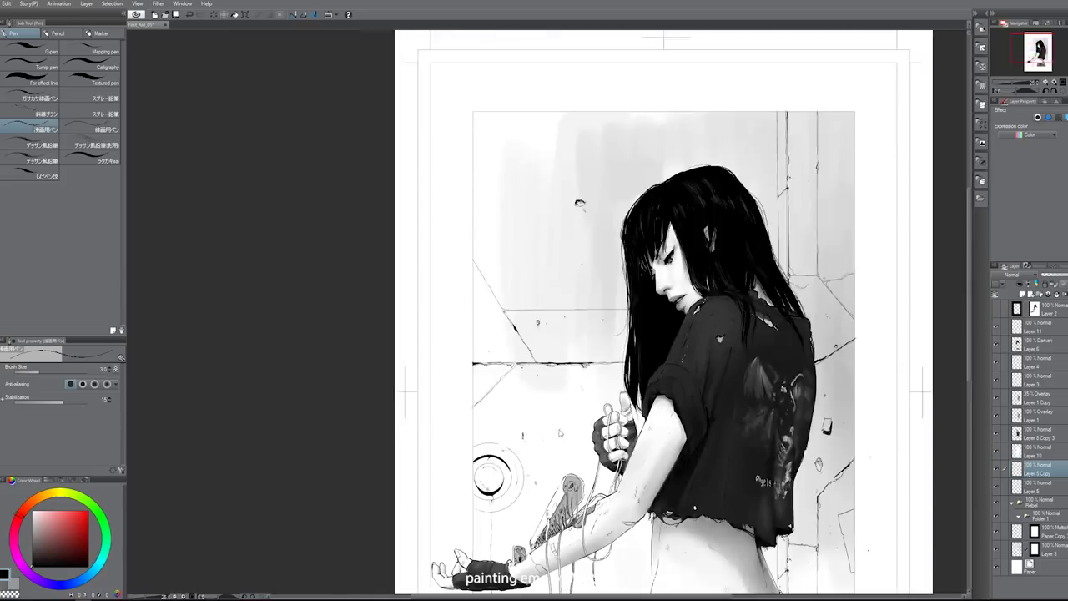
left_click_drag(718, 380, 711, 412)
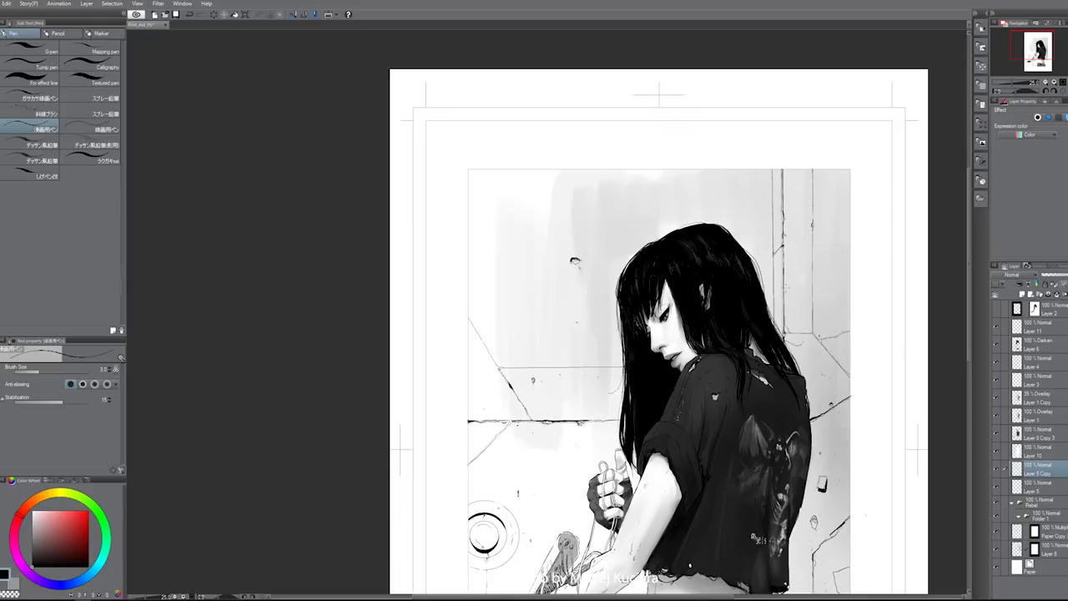
scroll(719, 197, "down", 5)
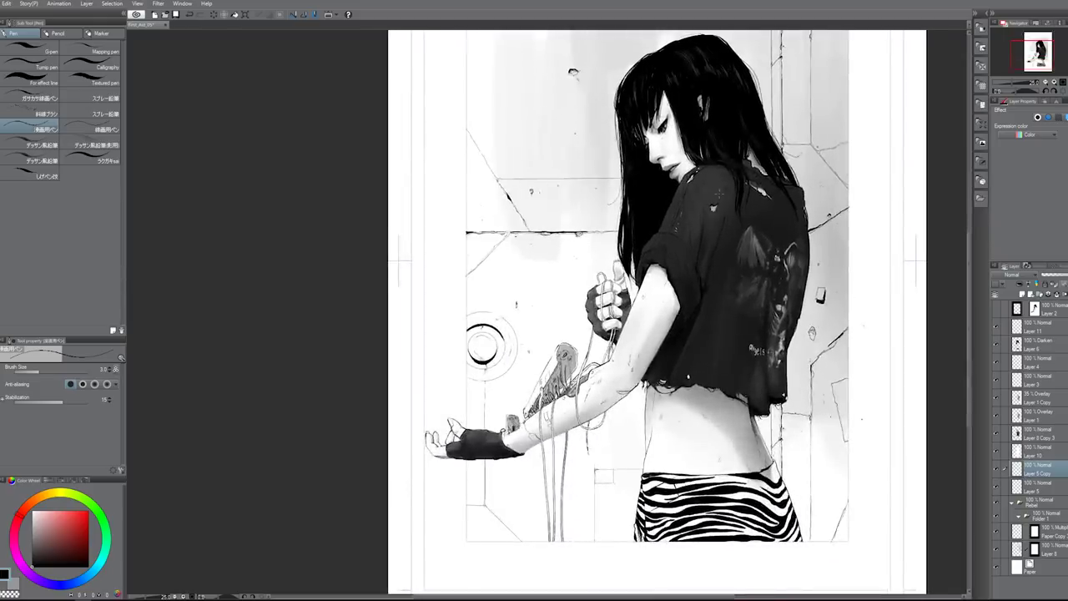
left_click(1025, 489)
left_click(995, 490)
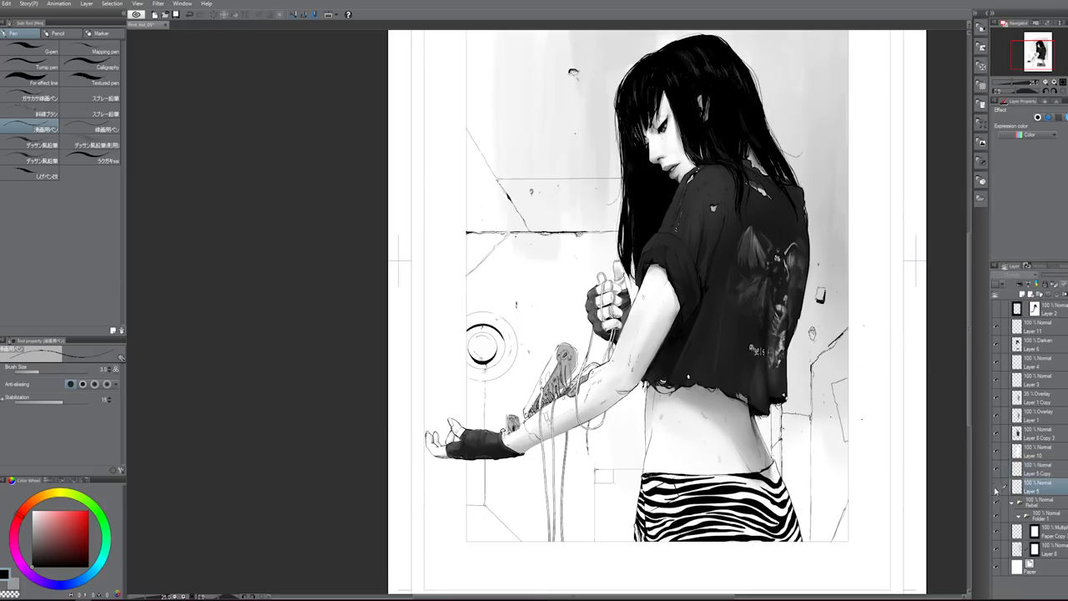
left_click(995, 490)
left_click(1037, 472)
key("ctrl+e")
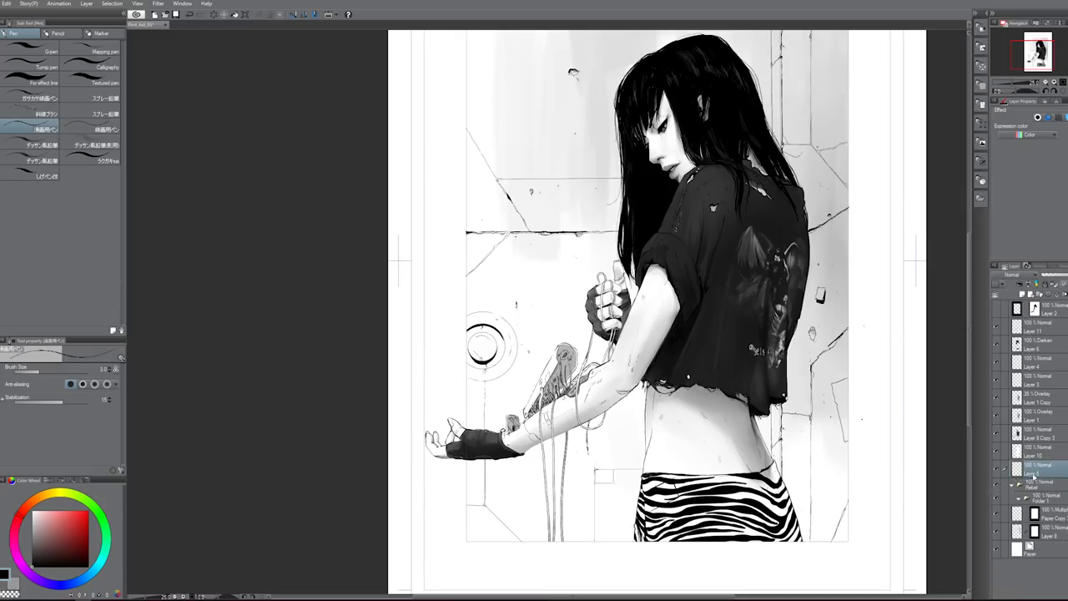
- Toggle the painted background layer directly above Paper to check it, and add a new layer above it
left_click(995, 531)
left_click(995, 532)
left_click(1012, 534)
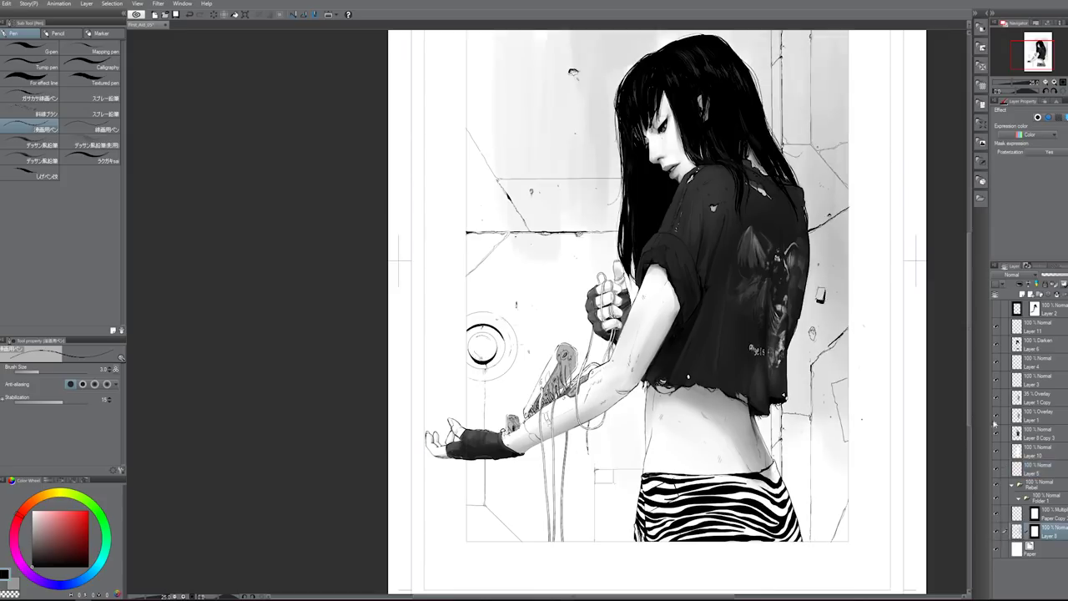
left_click(1023, 294)
- Shade the round fixture in light grey with the DAUB Pigmento 4 brush at size 60 and soften it with Soothing watercolor
key("b")
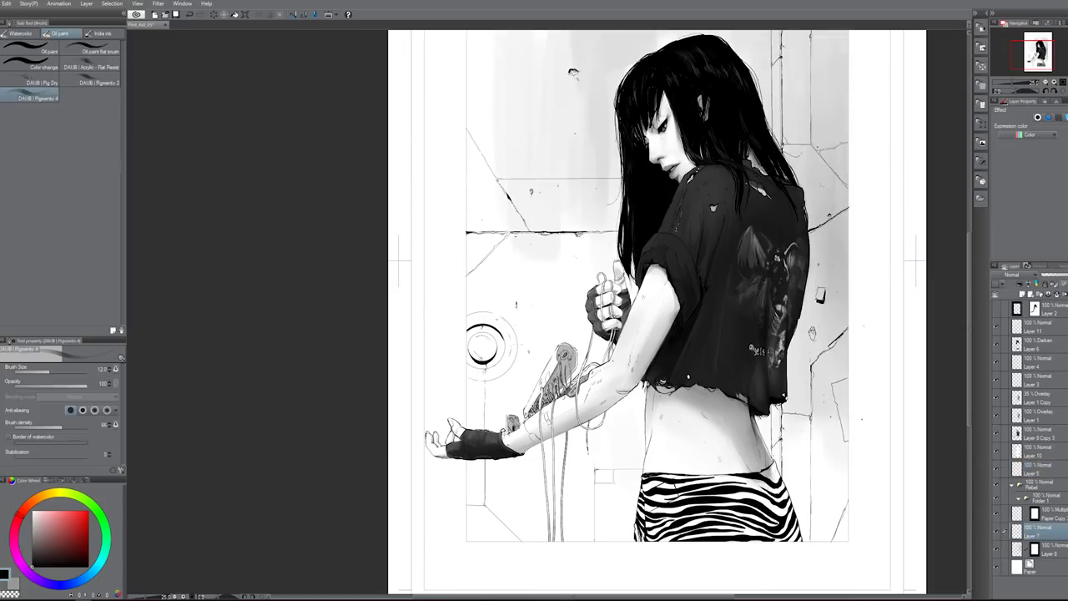
key("x")
key("bracketright")
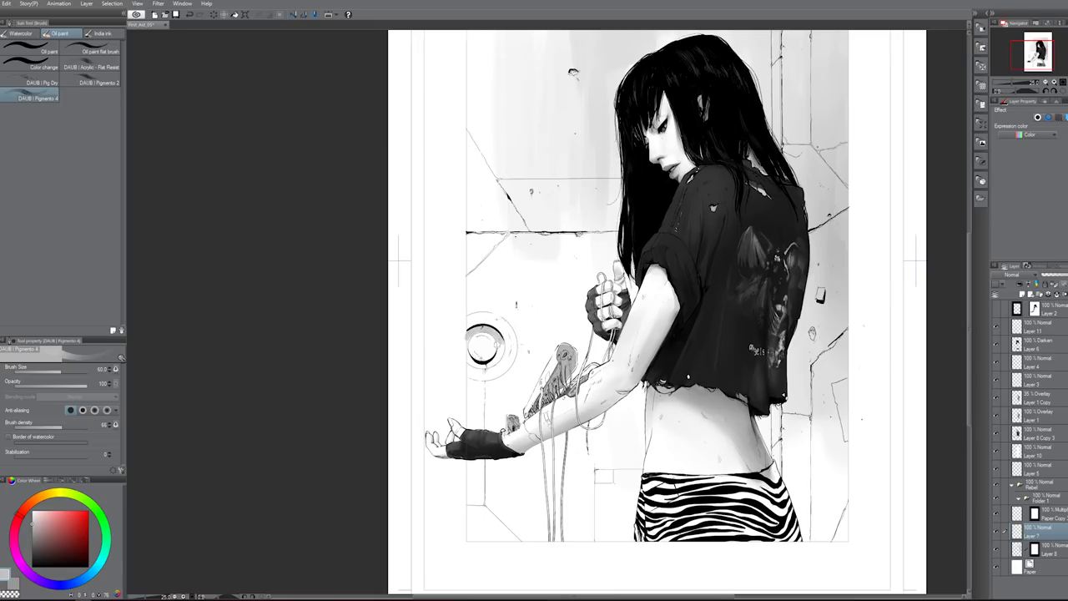
key("j")
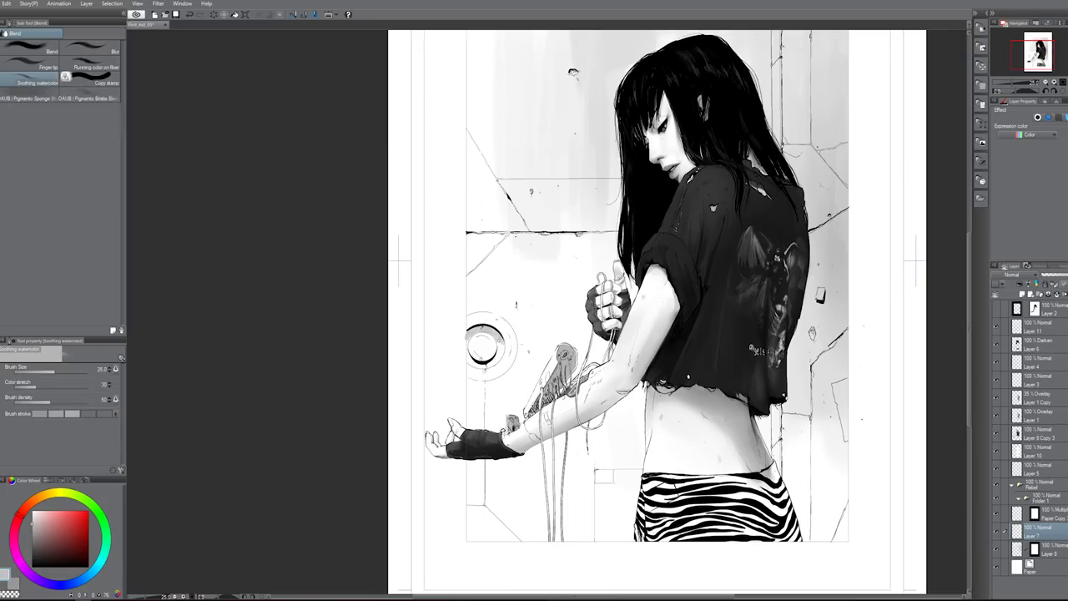
key("bracketleft")
- Add more grey shading to the fixture's ring and blend it with Soothing watercolor at size 100
key("b")
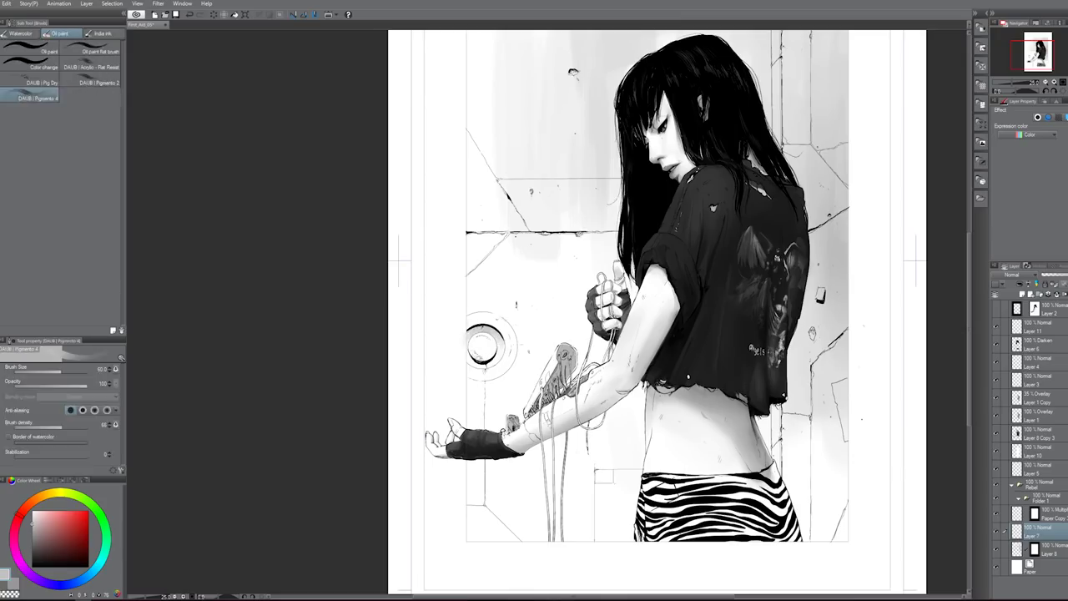
mouse_move(473, 354)
left_mouse_down()
mouse_move(485, 358)
mouse_move(476, 348)
left_mouse_up()
key("j")
key("]")
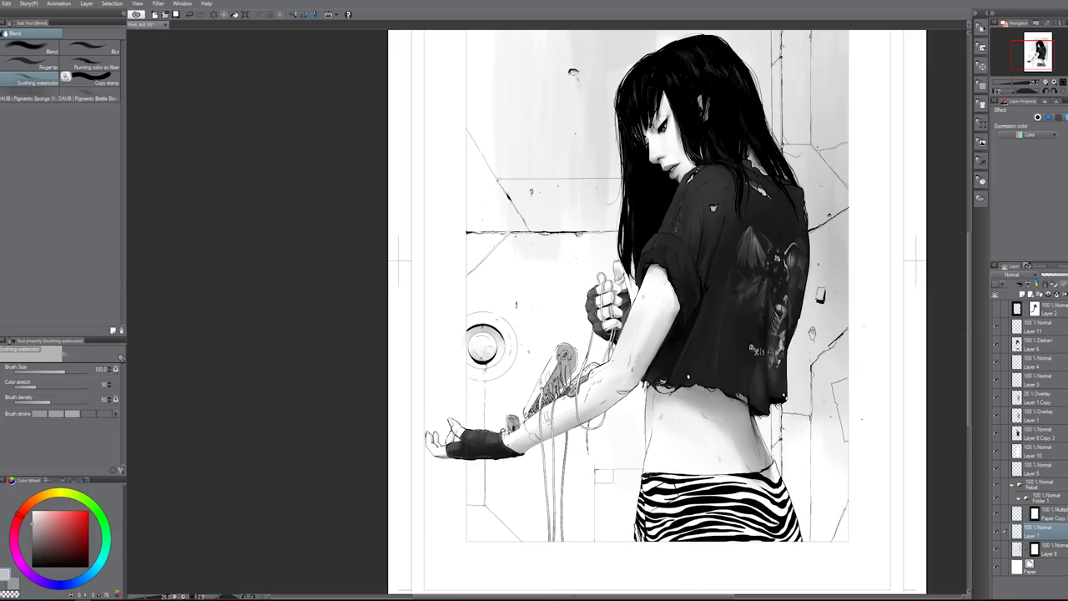
scroll(484, 350, "up", 2)
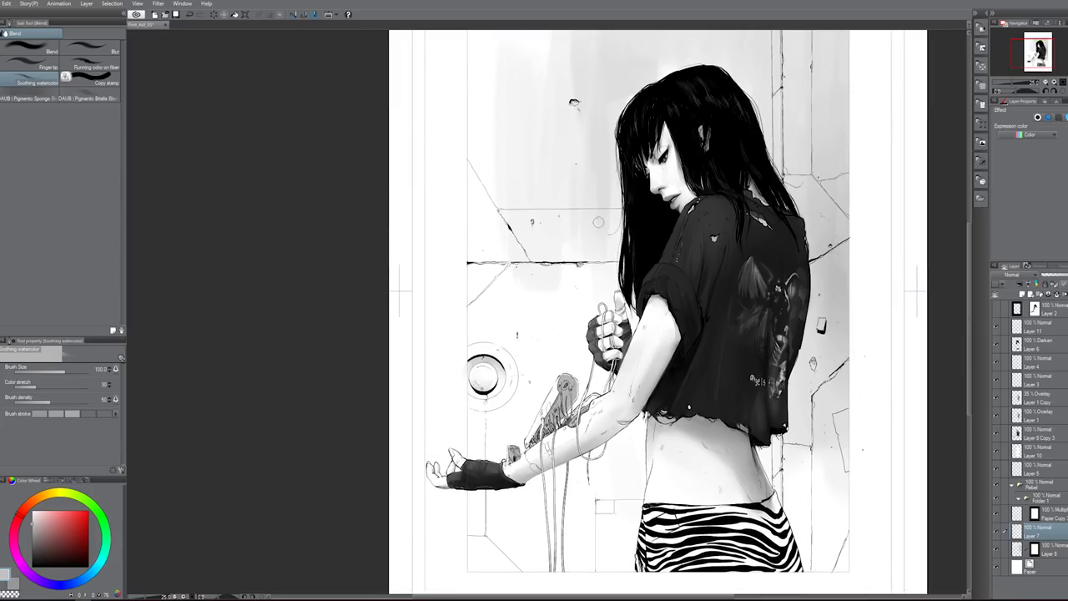
- Paint a wide vertical grey band on the wall below the fixture, behind the gloved hand, with the DAUB Acrylic flat brush at size 300
key("b")
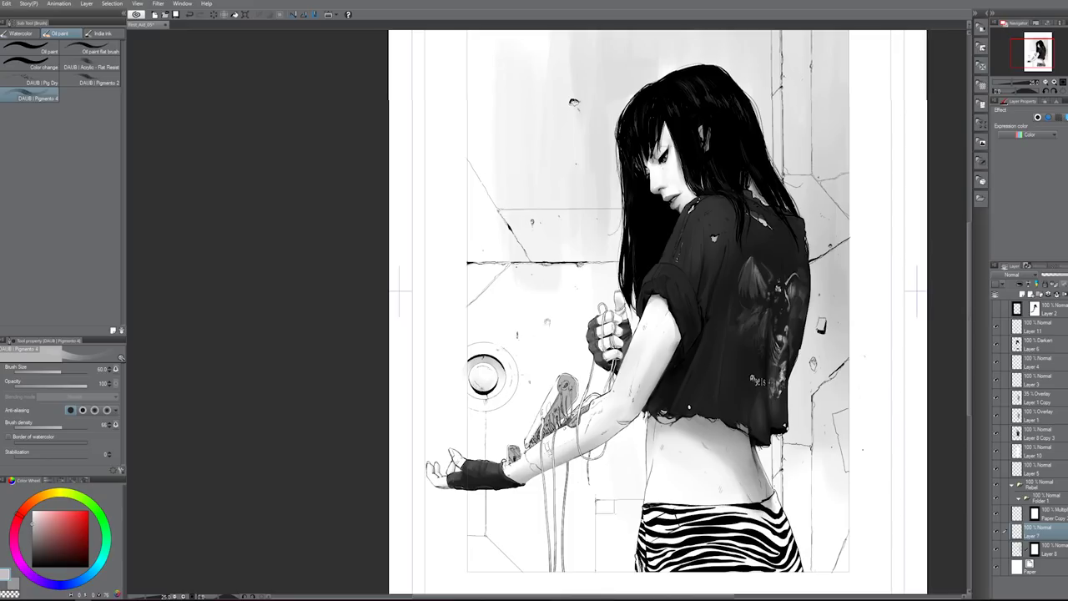
scroll(547, 331, "down", 2)
left_click(94, 66)
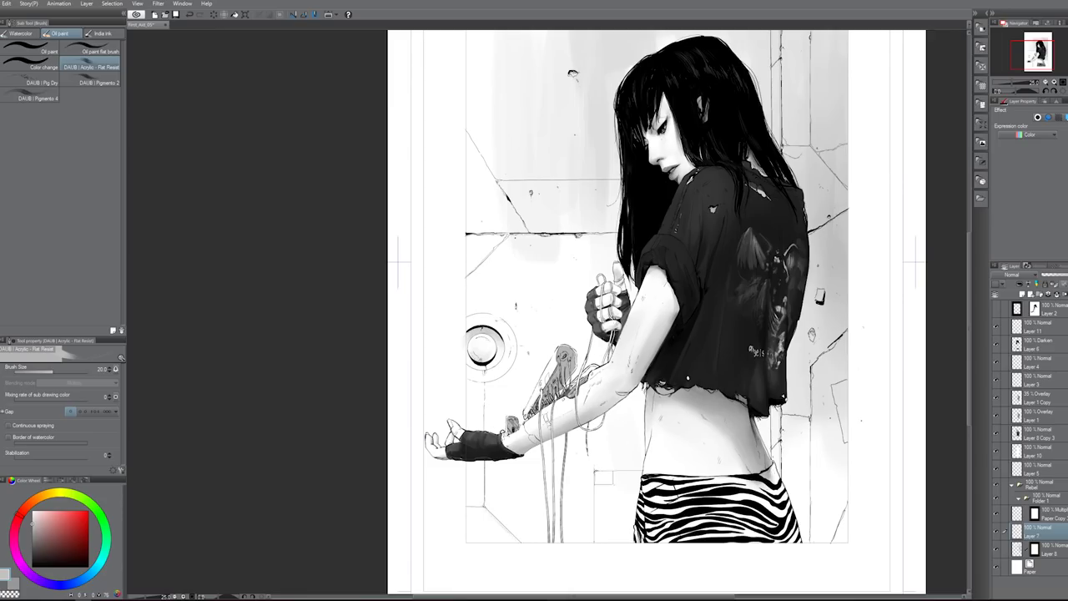
key("]")
key("]")
key("]")
key("]")
key("]")
key("]")
key("]")
key("]")
key("]")
key("]")
key("]")
key("]")
key("]")
key("]")
mouse_move(477, 451)
left_mouse_down()
mouse_move(477, 504)
mouse_move(476, 384)
left_mouse_up()
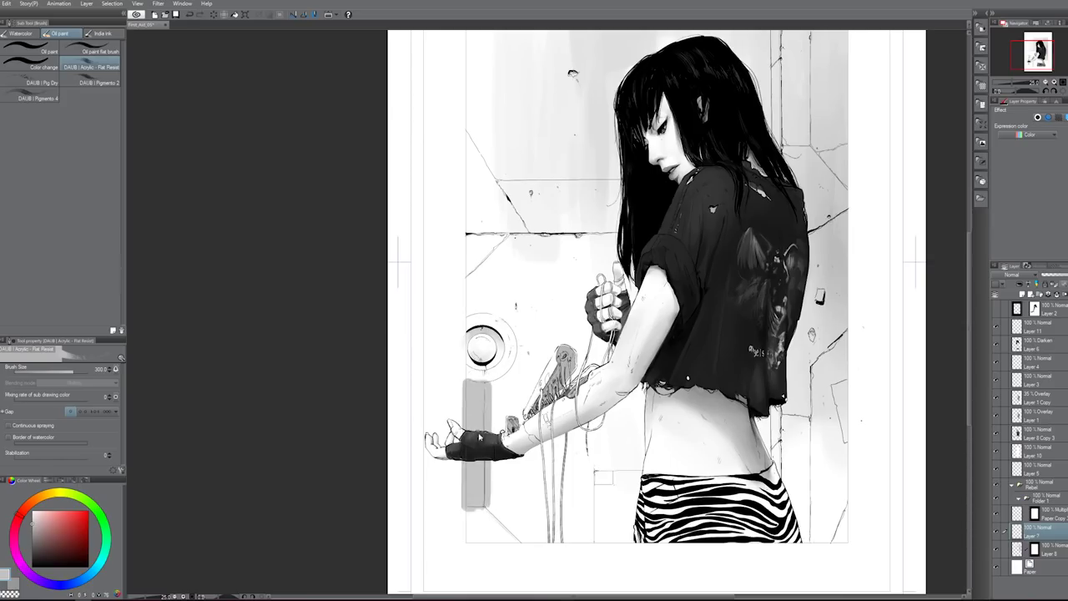
- Undo the wide grey band below the round fixture and shade a narrower, lighter vertical strip there, softened with Soothing watercolor
key("ctrl+z")
mouse_move(474, 502)
left_mouse_down()
mouse_move(476, 445)
mouse_move(477, 487)
mouse_move(475, 456)
left_mouse_up()
key("e")
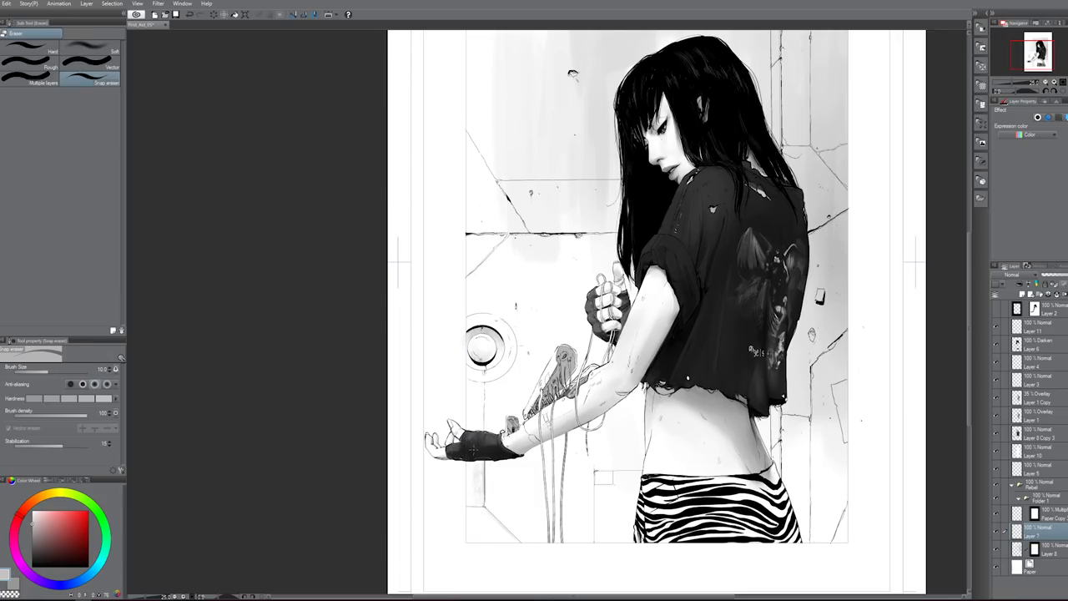
key("j")
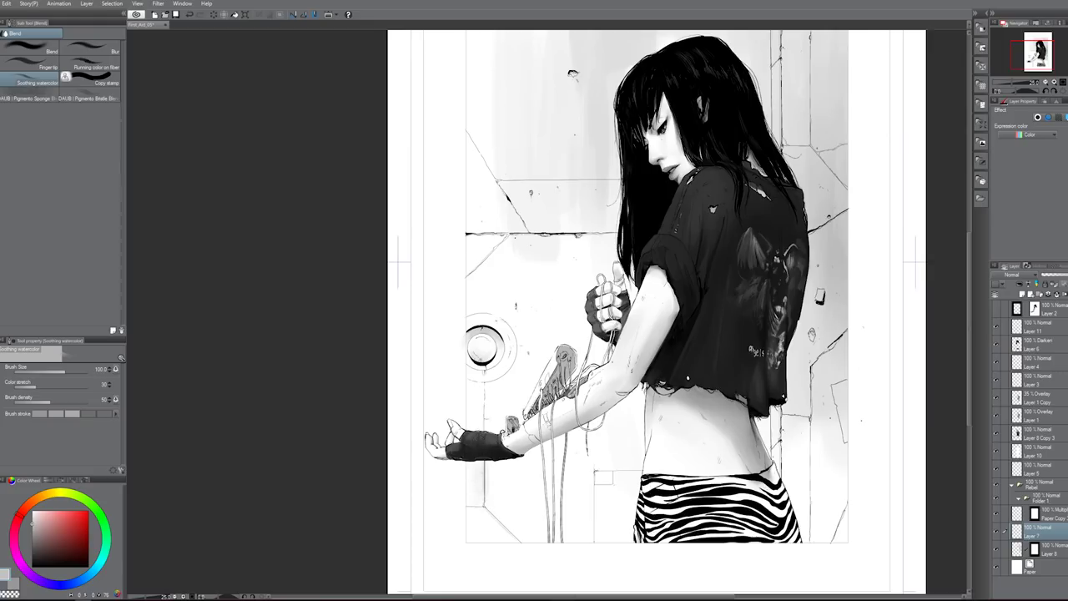
key("b")
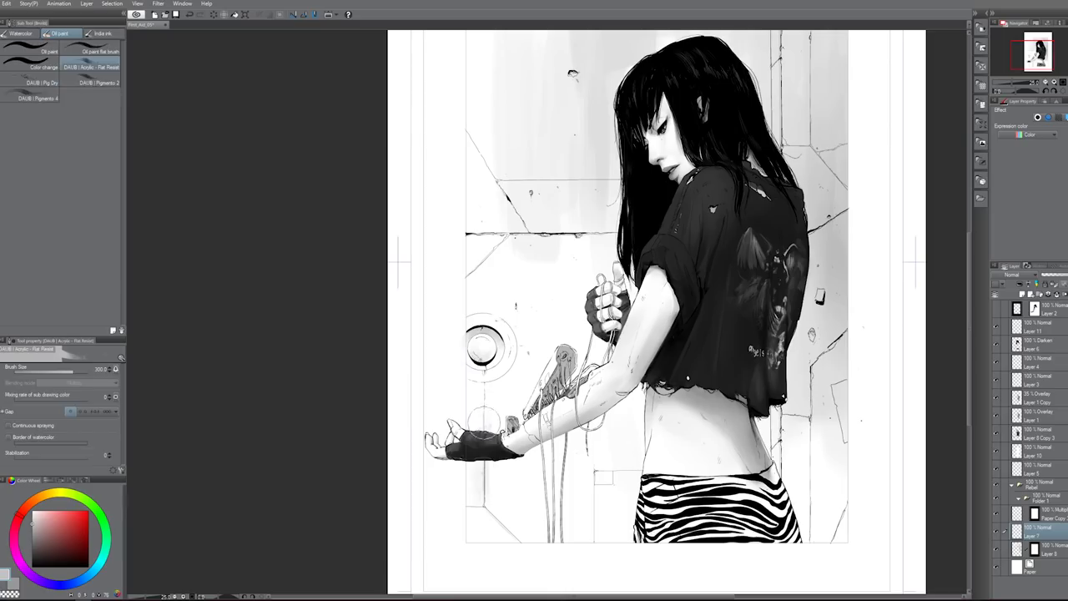
key("j")
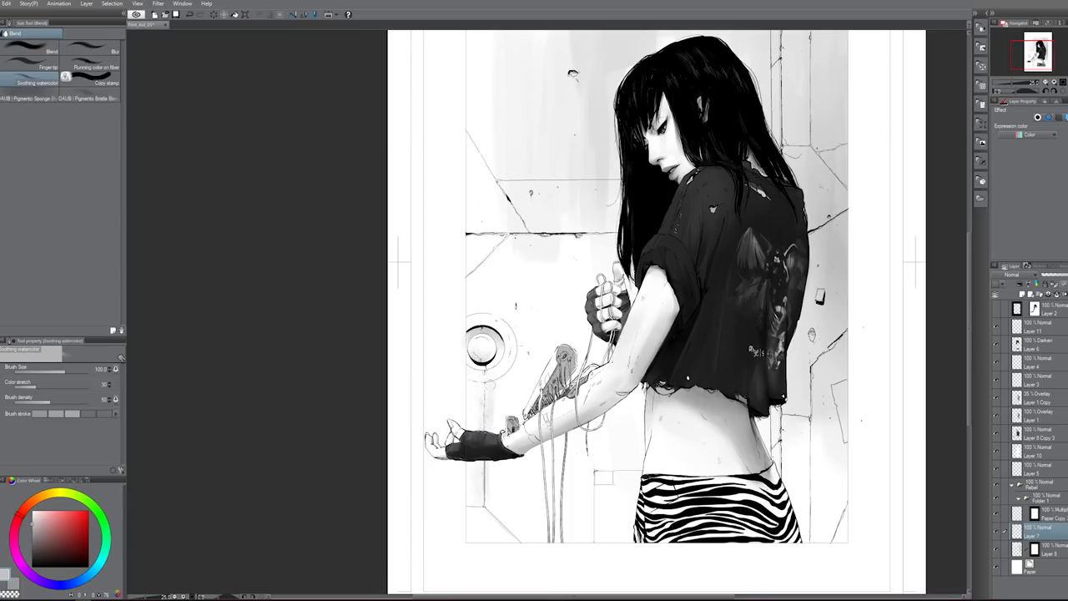
- Add the light grey text "13" in the onryou font on the wall in front of the woman's face and enlarge it
left_click_drag(733, 268, 686, 274)
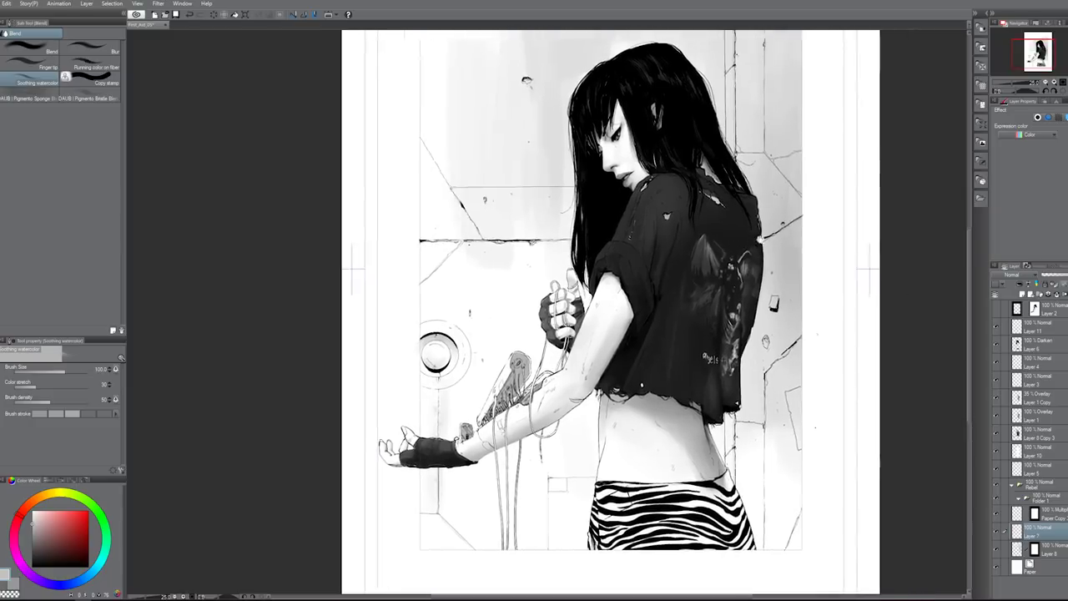
mouse_move(774, 226)
left_mouse_down()
mouse_move(768, 326)
mouse_move(785, 238)
mouse_move(790, 280)
left_mouse_up()
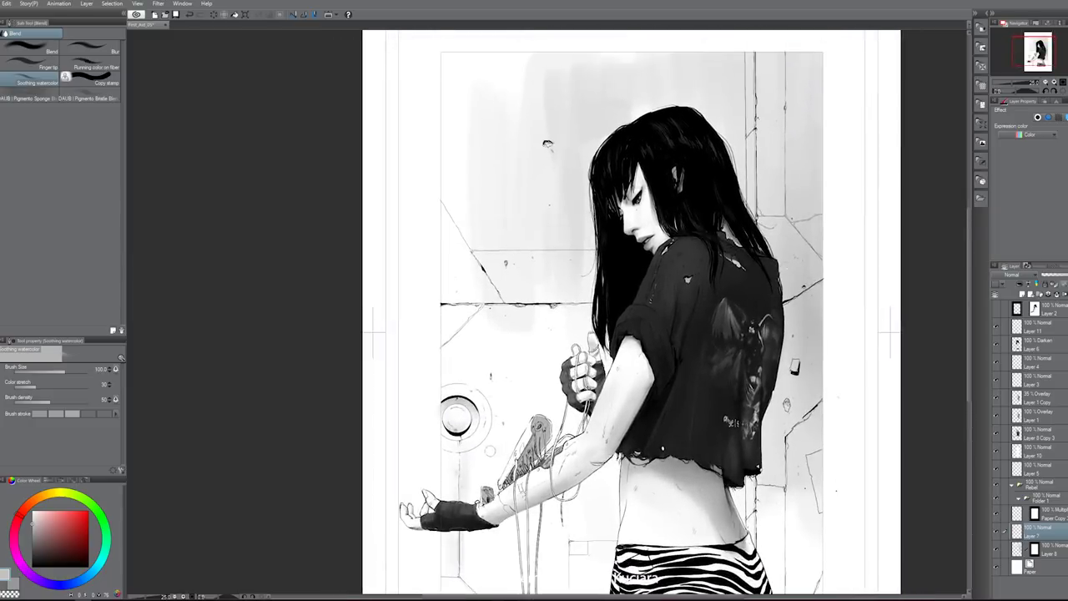
key("t")
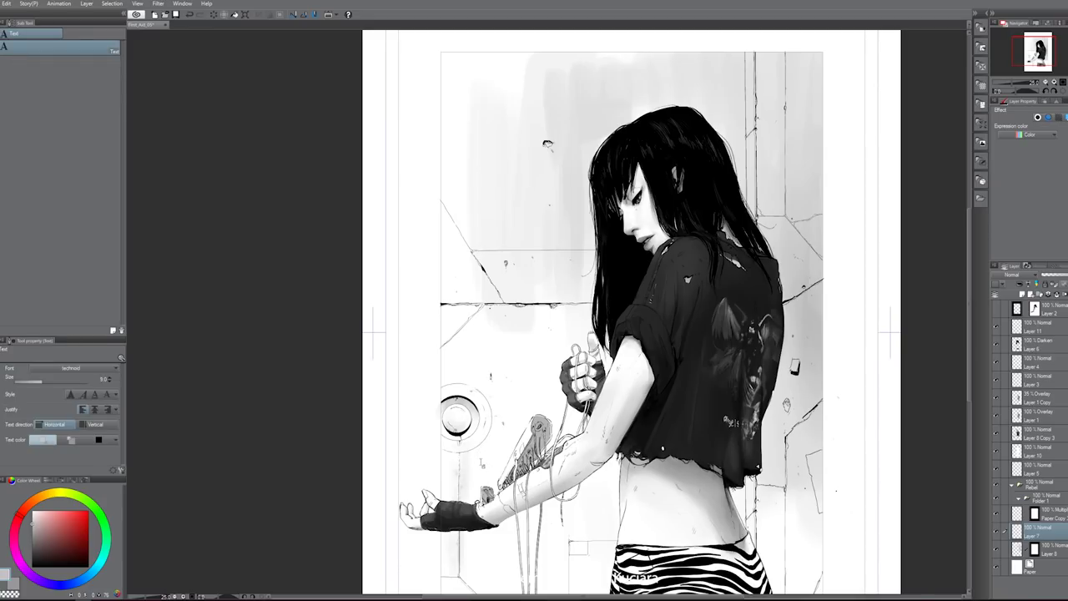
left_click(114, 369)
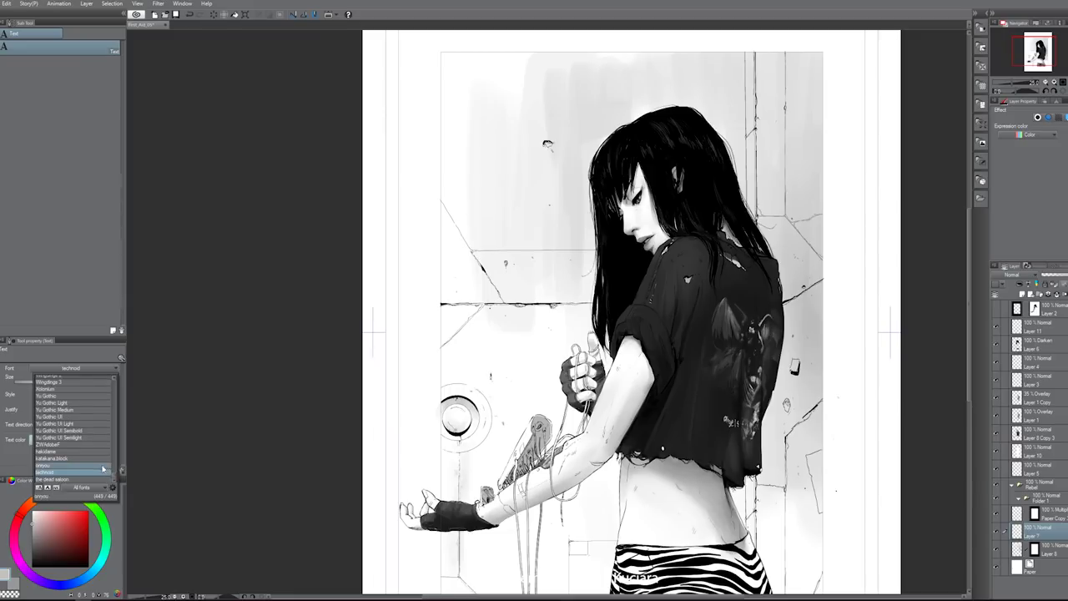
left_click(103, 469)
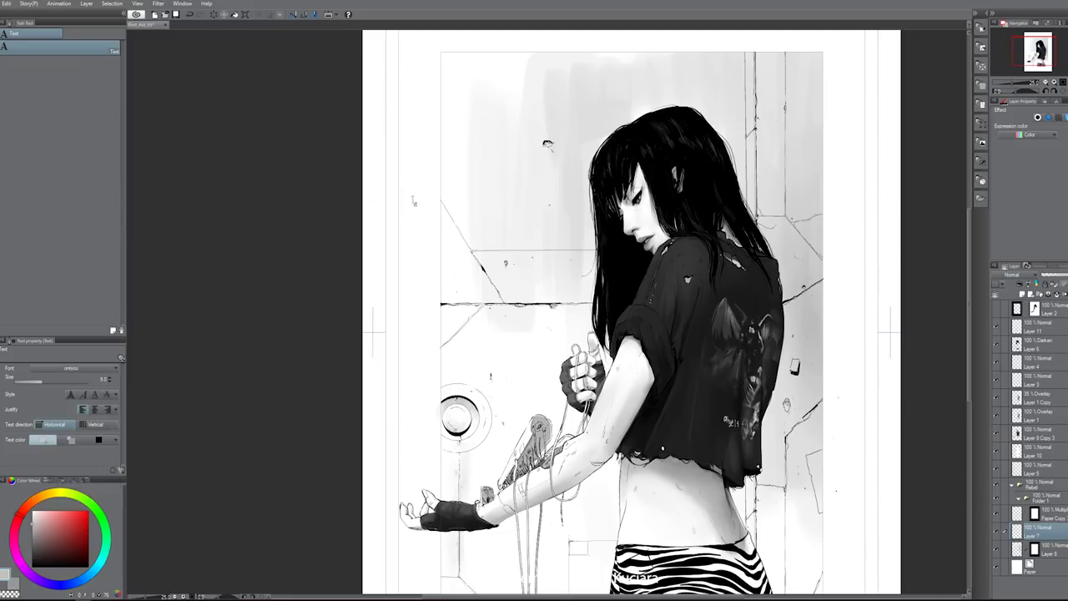
left_click(427, 185)
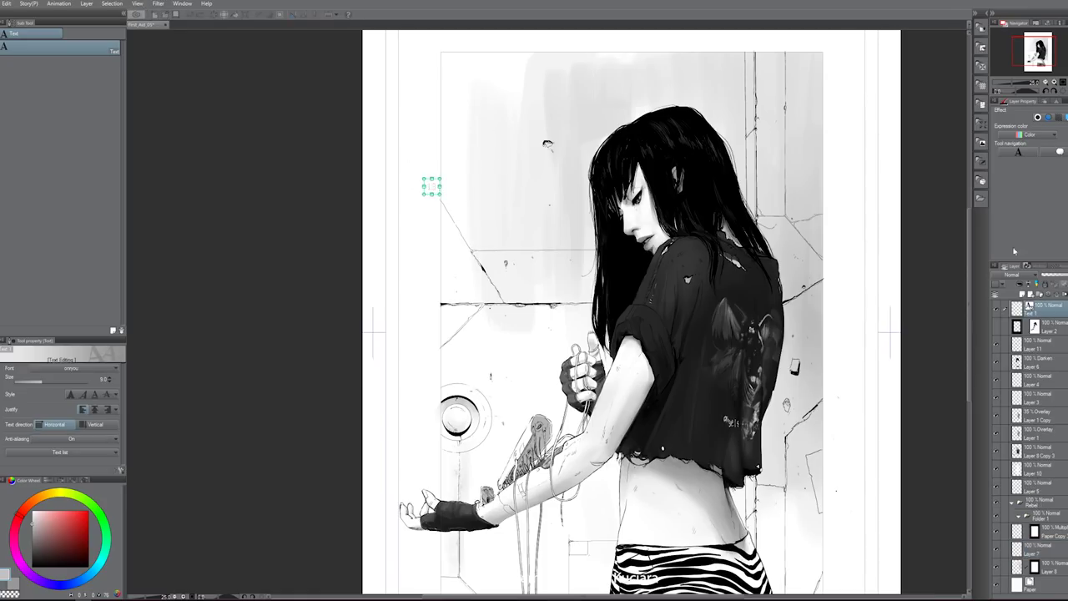
left_click(1057, 314)
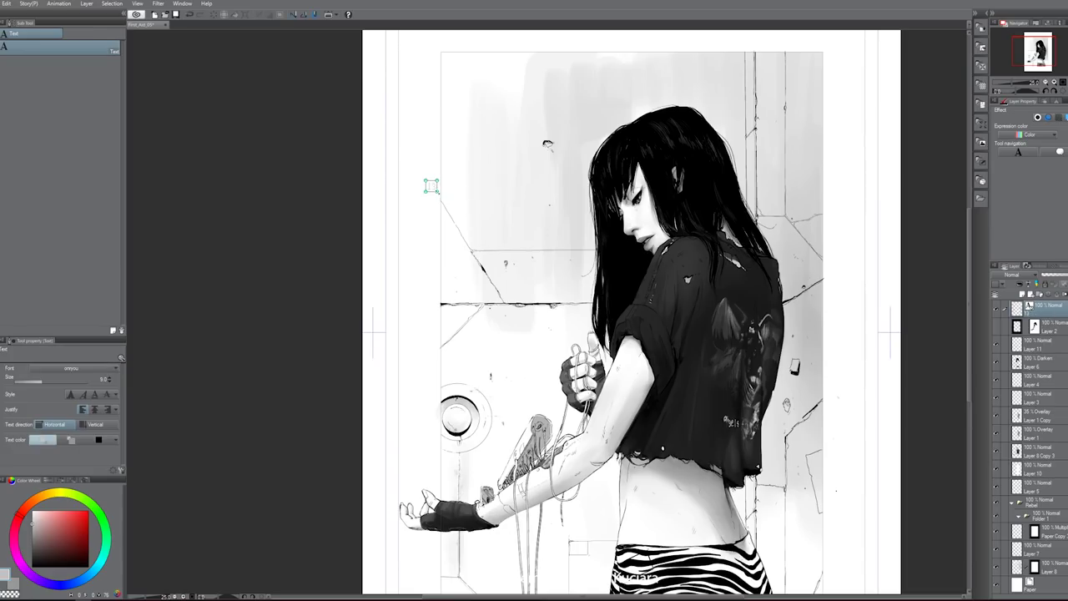
left_click_drag(437, 192, 509, 264)
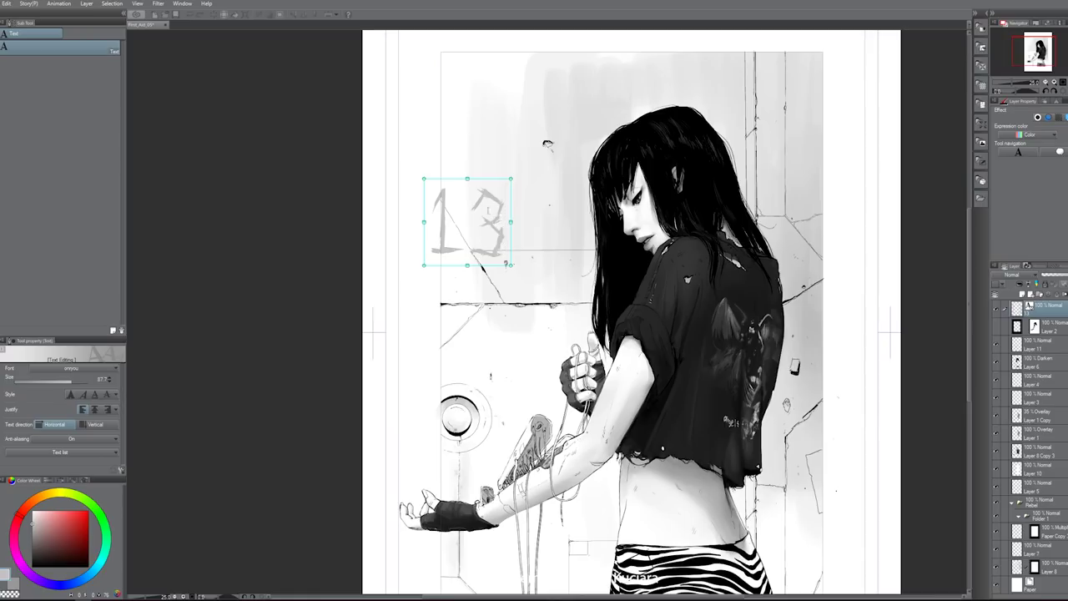
left_click(673, 157)
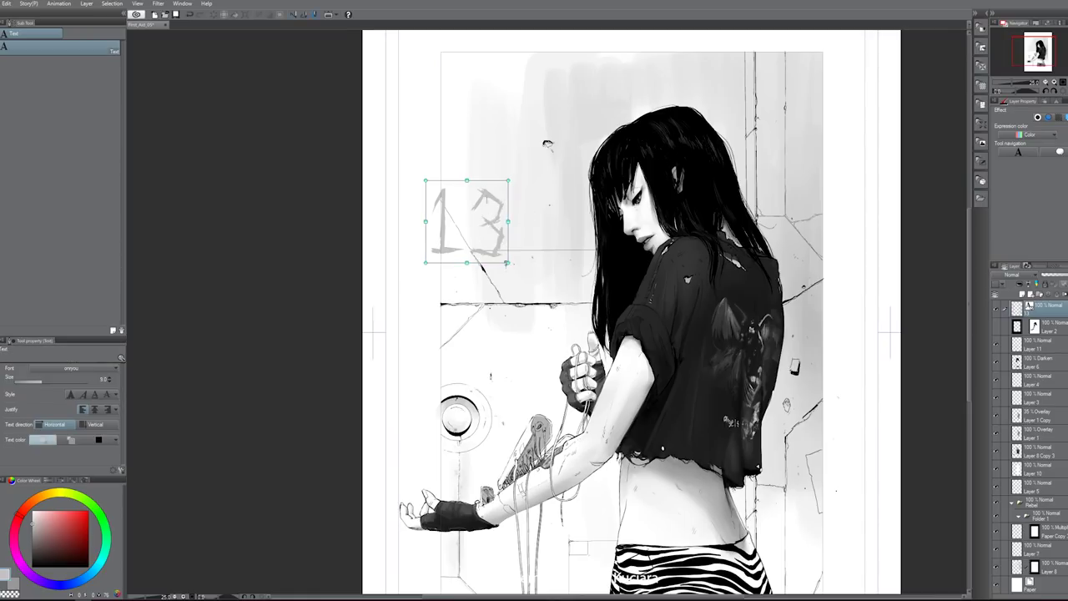
left_click_drag(468, 156, 467, 153)
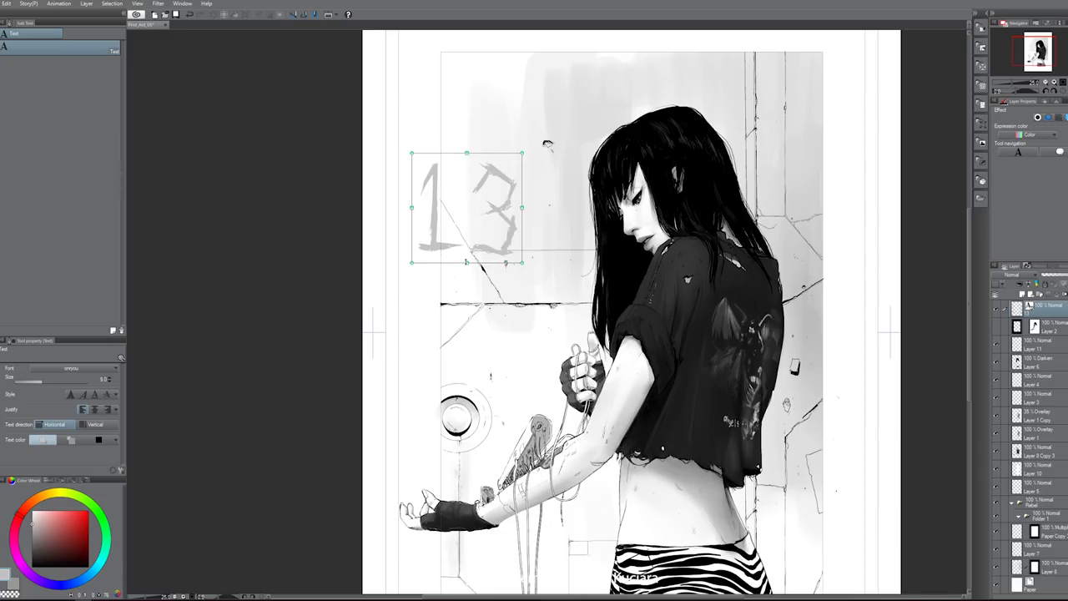
left_click_drag(466, 262, 467, 251)
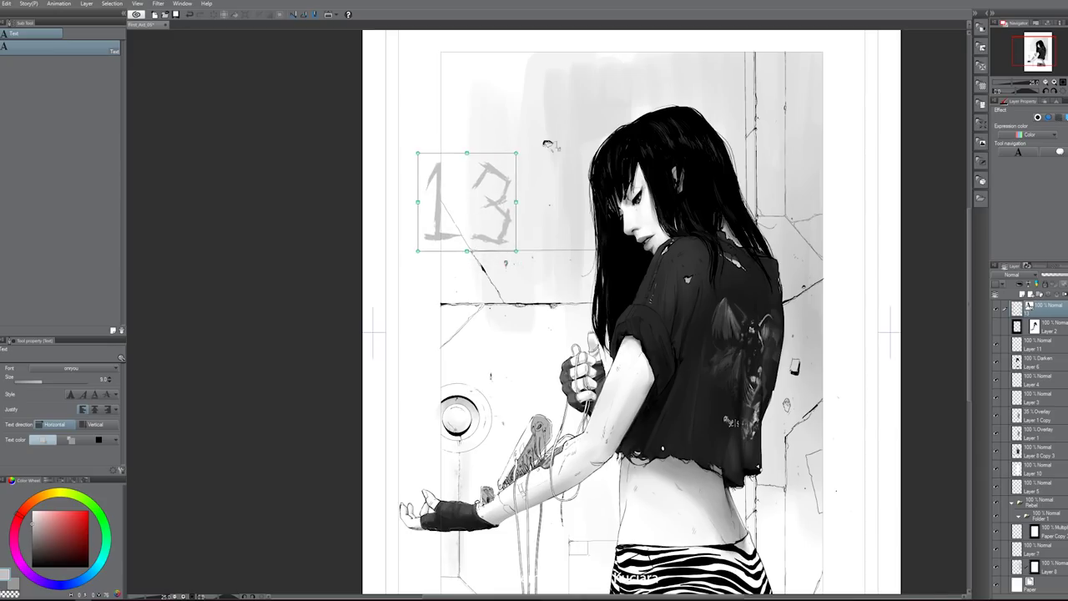
- Replace the wall text "13" with "S:9"
left_click(1057, 329)
left_click(1059, 312)
key("Return")
left_click(469, 203)
left_click_drag(425, 202, 508, 202)
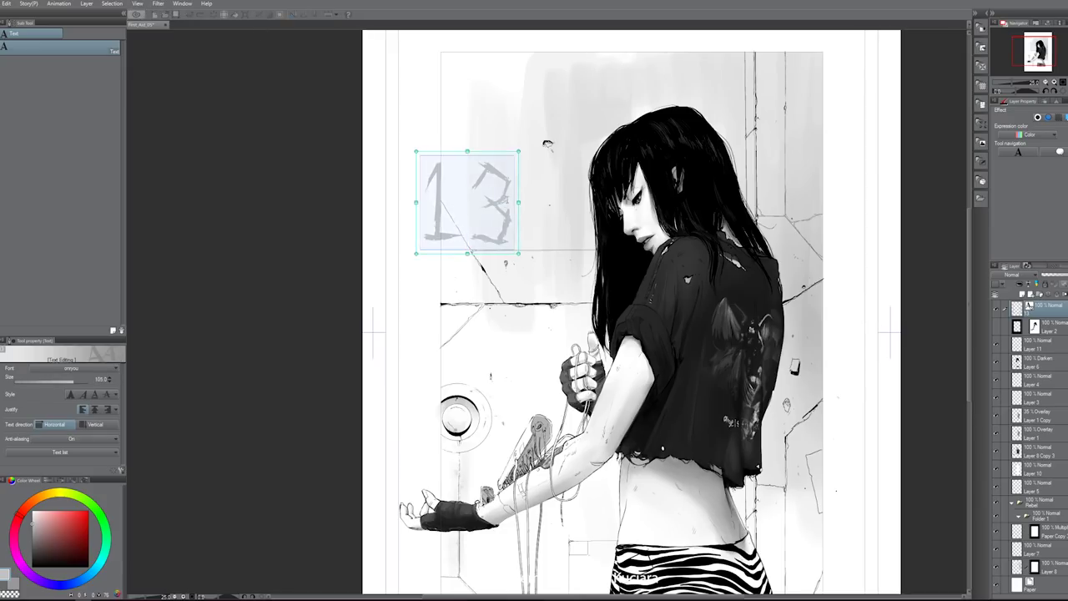
type("4")
type("9")
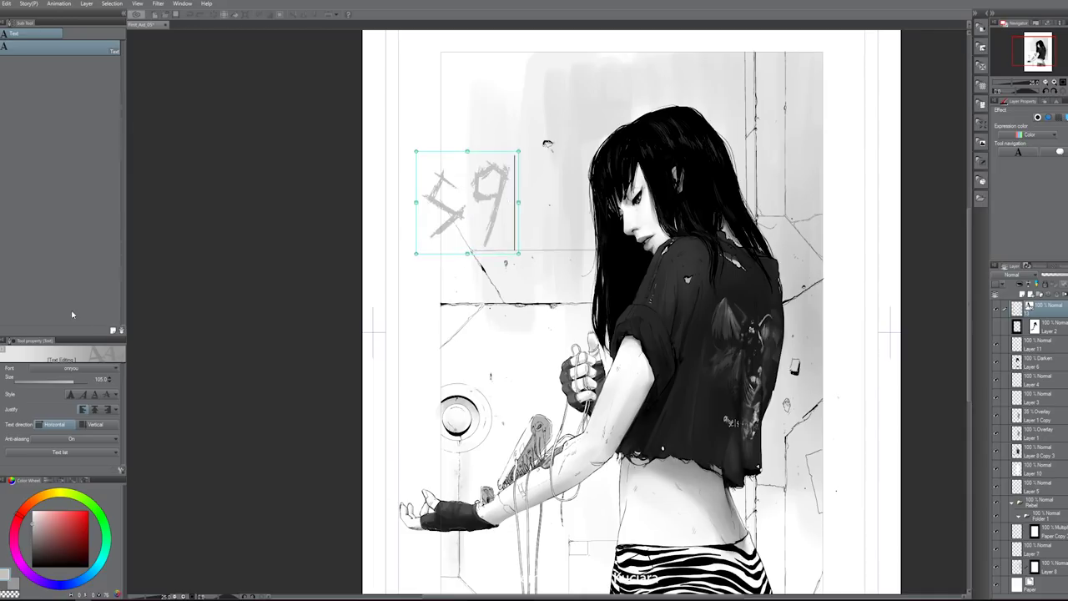
key("Left")
type(":")
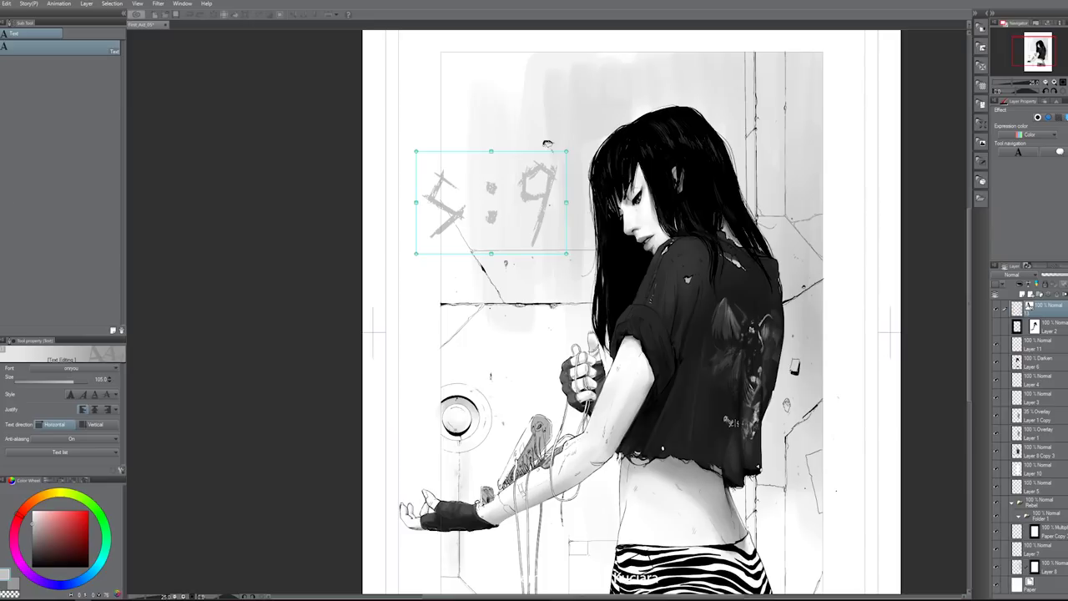
- Make the whole "S:9" text bold and try the katakana.block and hakidame fonts on it
key("ctrl+a")
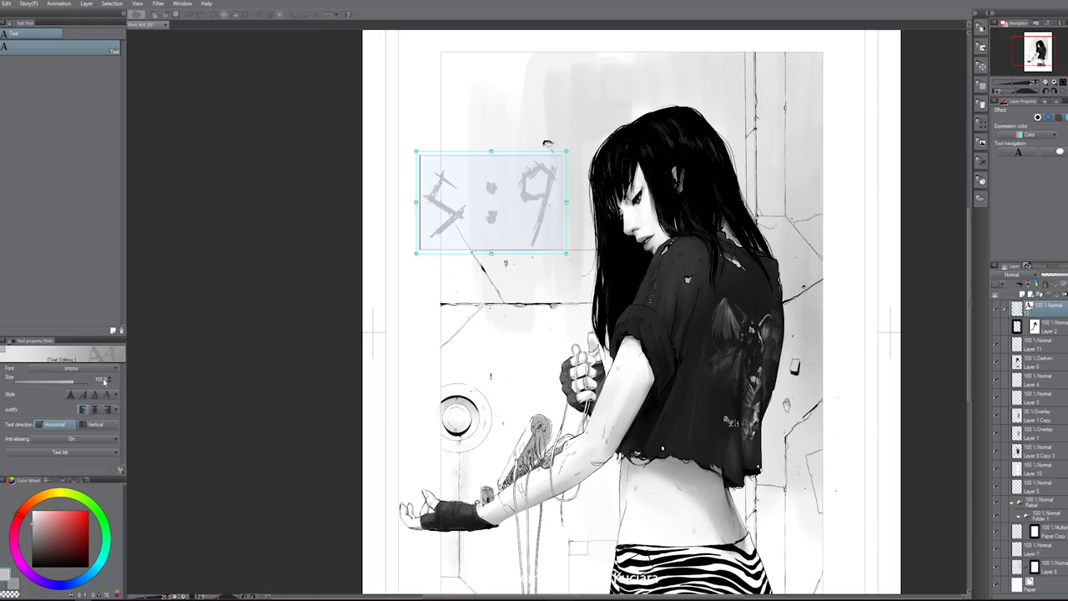
left_click(71, 394)
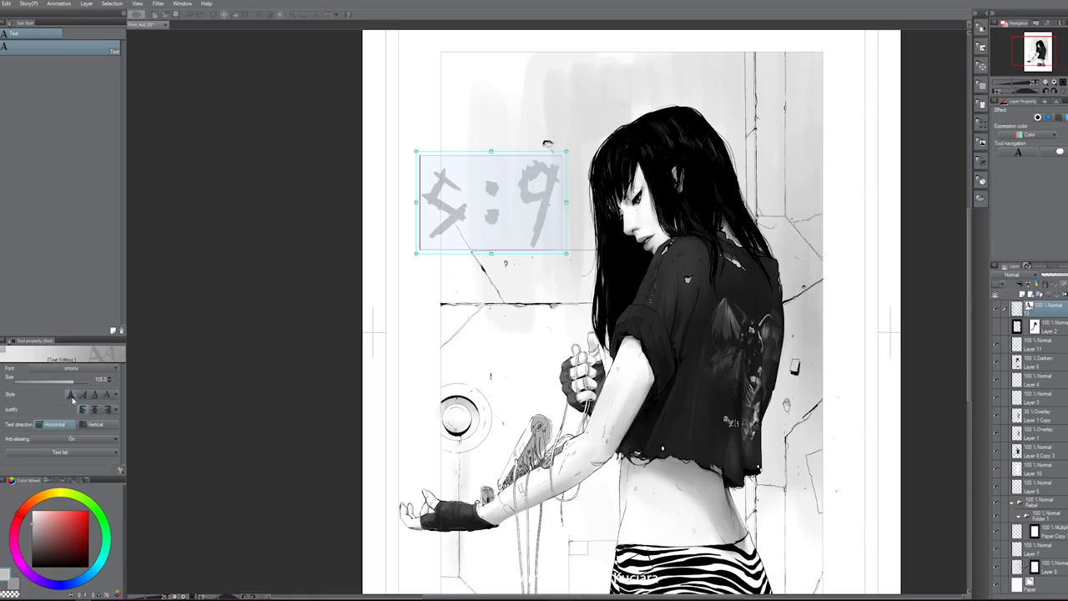
left_click(117, 367)
left_click(87, 461)
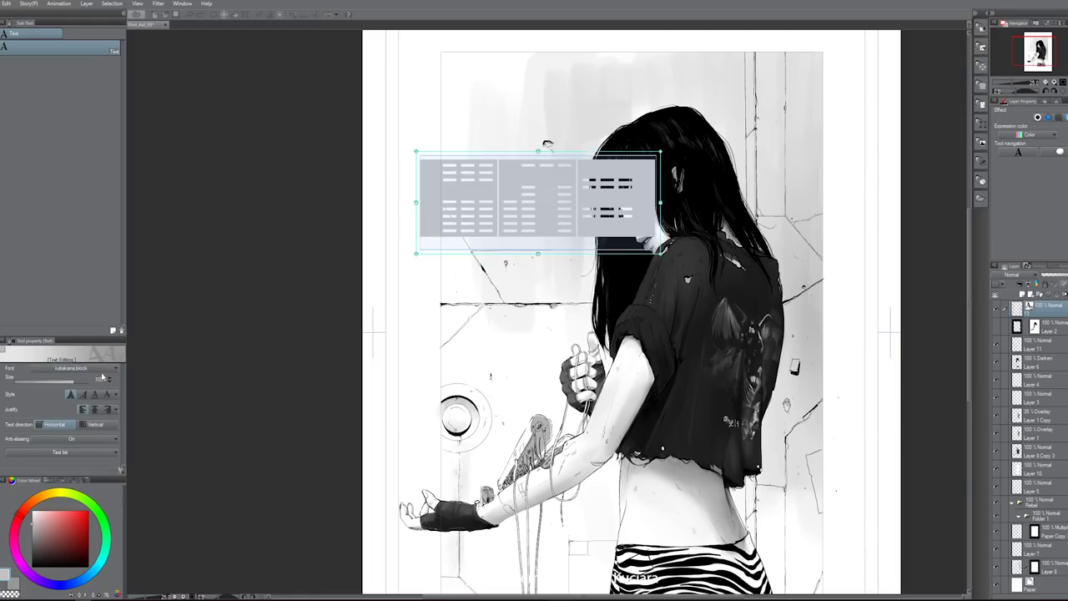
left_click(102, 368)
left_click(84, 452)
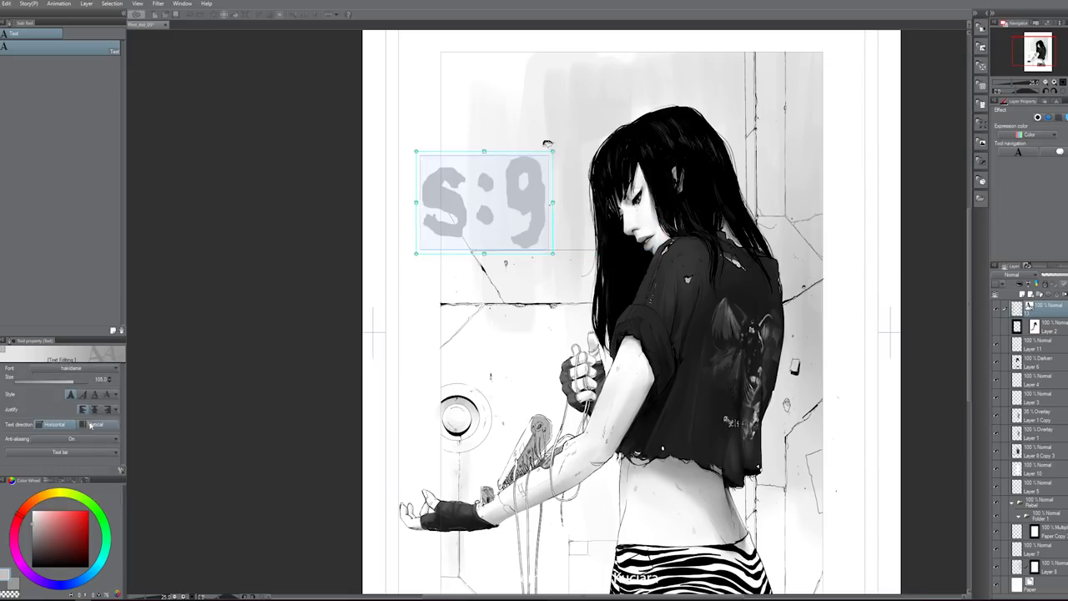
- Try the ZWAdobeF and Xolonium fonts on the "S:9" text and look through further fonts
left_click(102, 368)
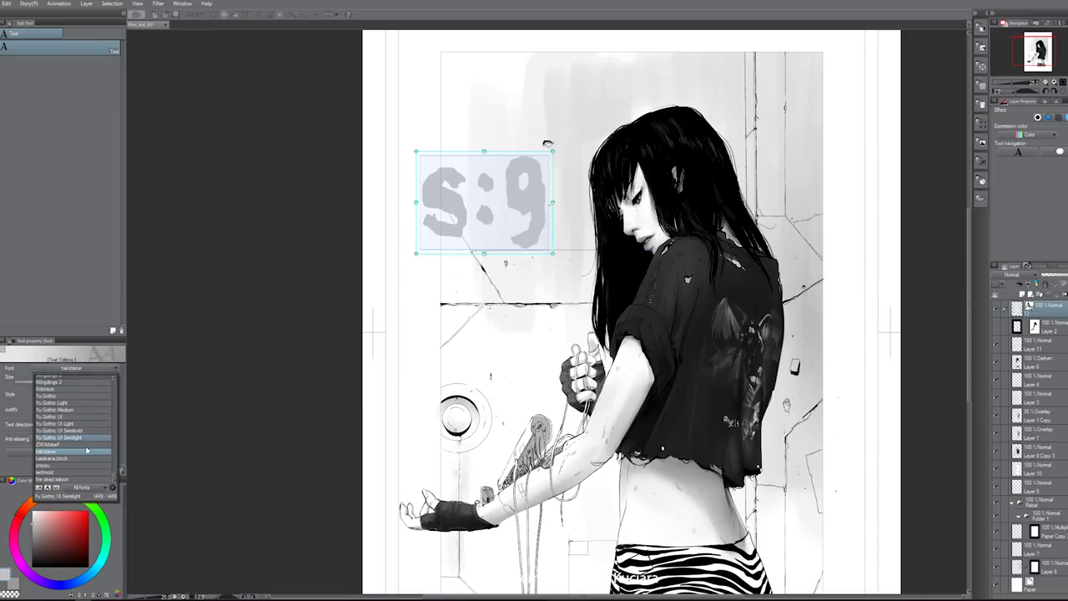
left_click(84, 444)
left_click(102, 368)
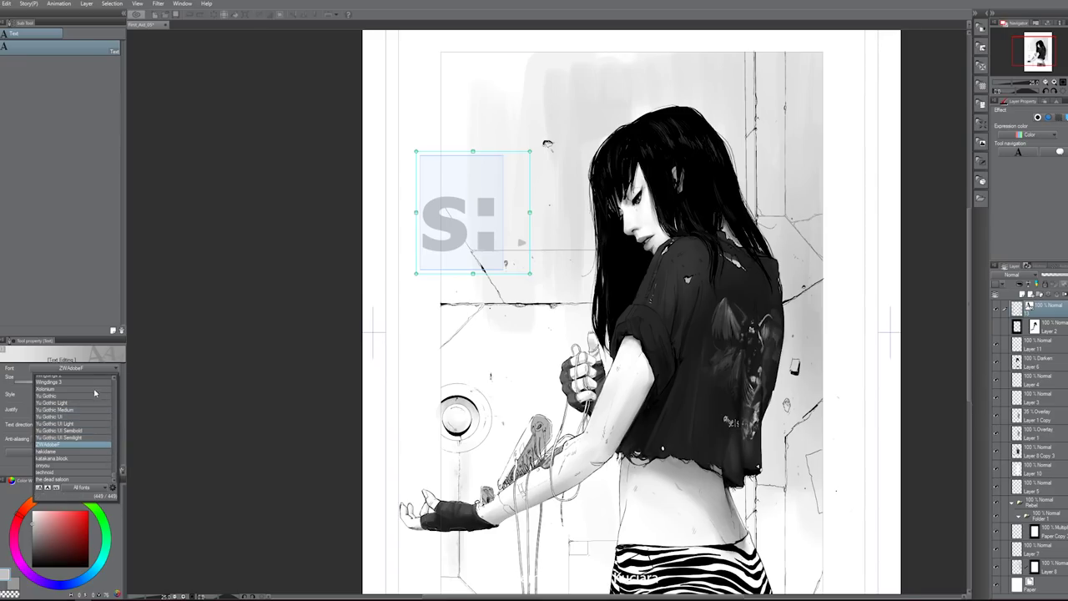
left_click(95, 390)
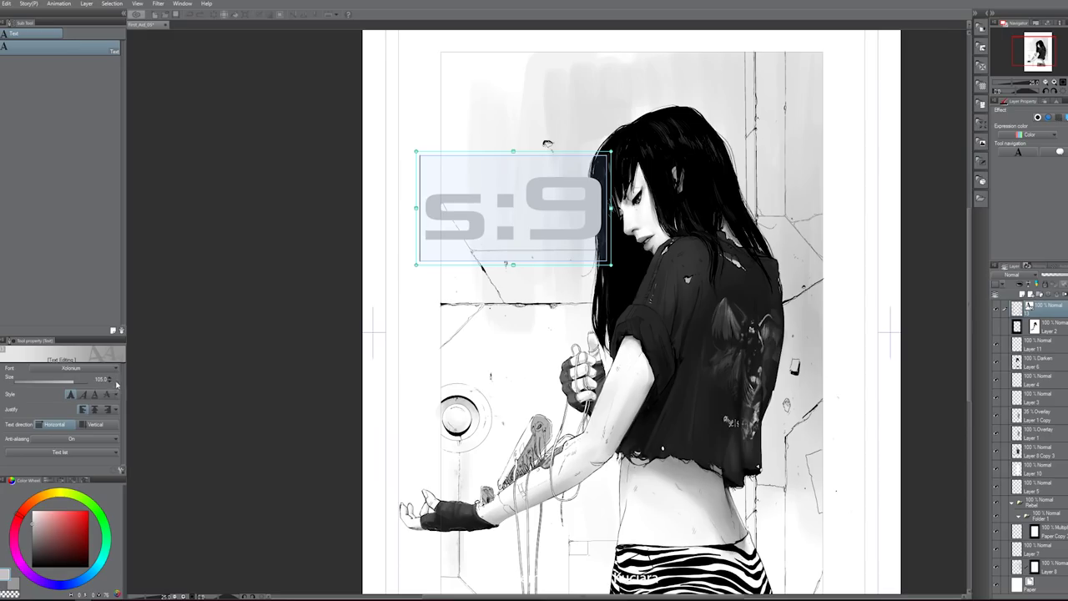
left_click(115, 369)
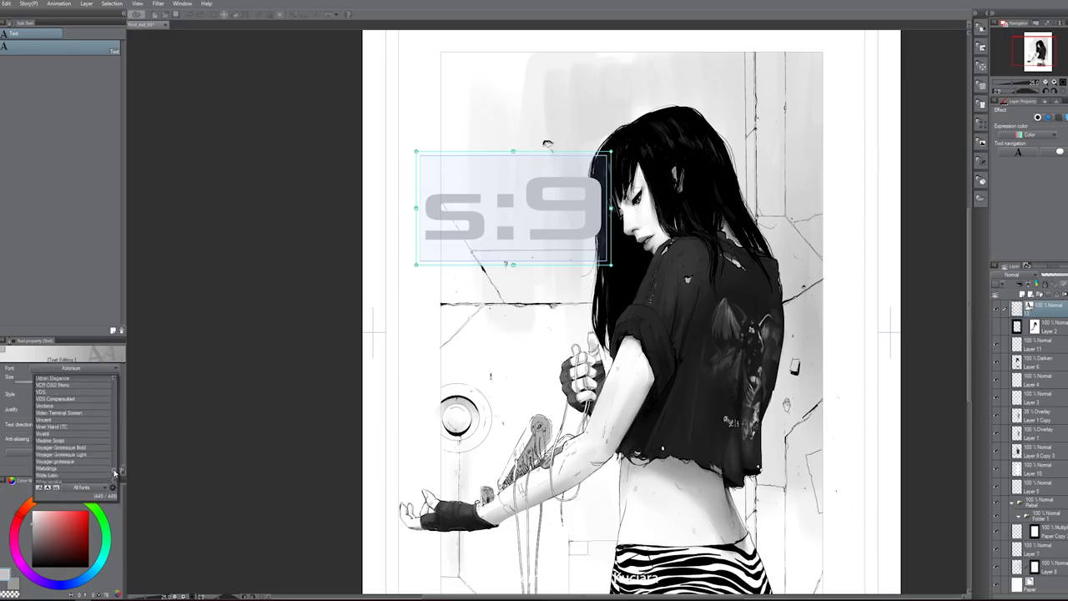
left_click_drag(114, 473, 114, 472)
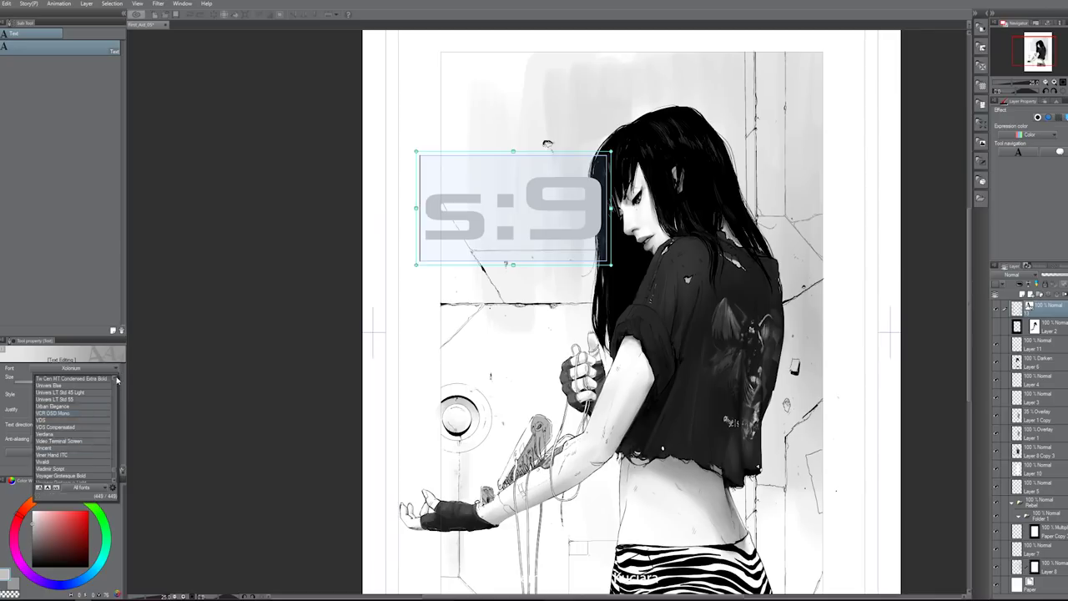
scroll(117, 380, "up", 5)
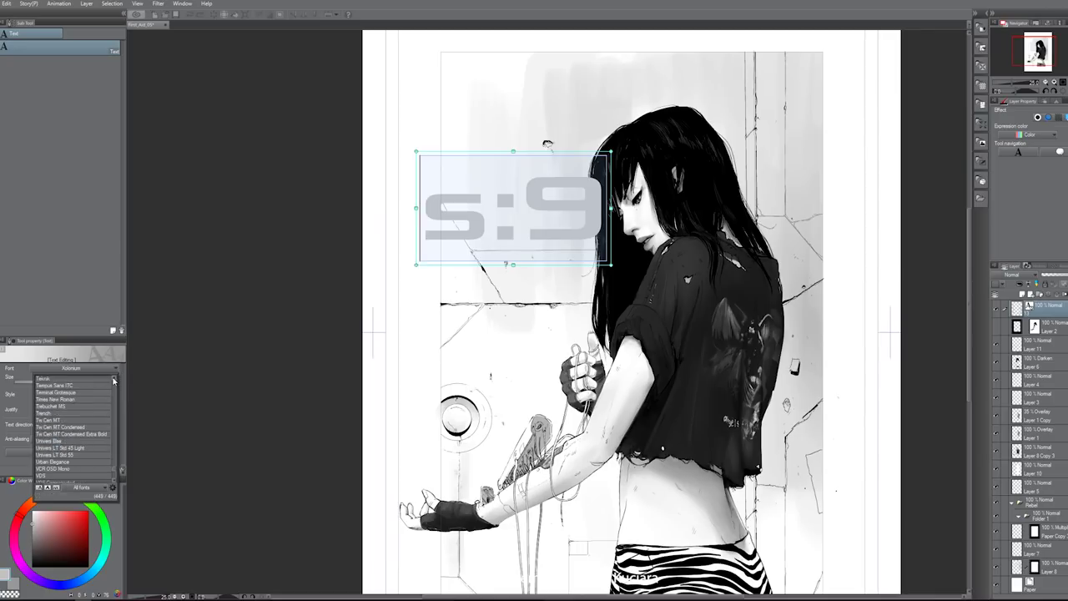
scroll(114, 379, "up", 5)
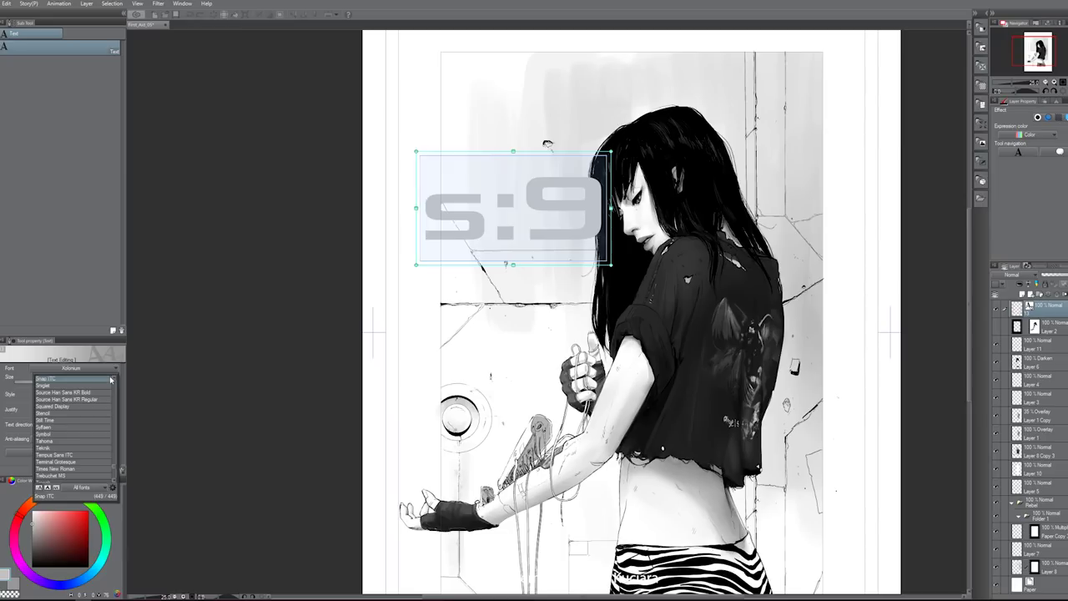
- Cancel the text edit and delete the "13" text layer above Layer 2
left_click(584, 222)
key("Escape")
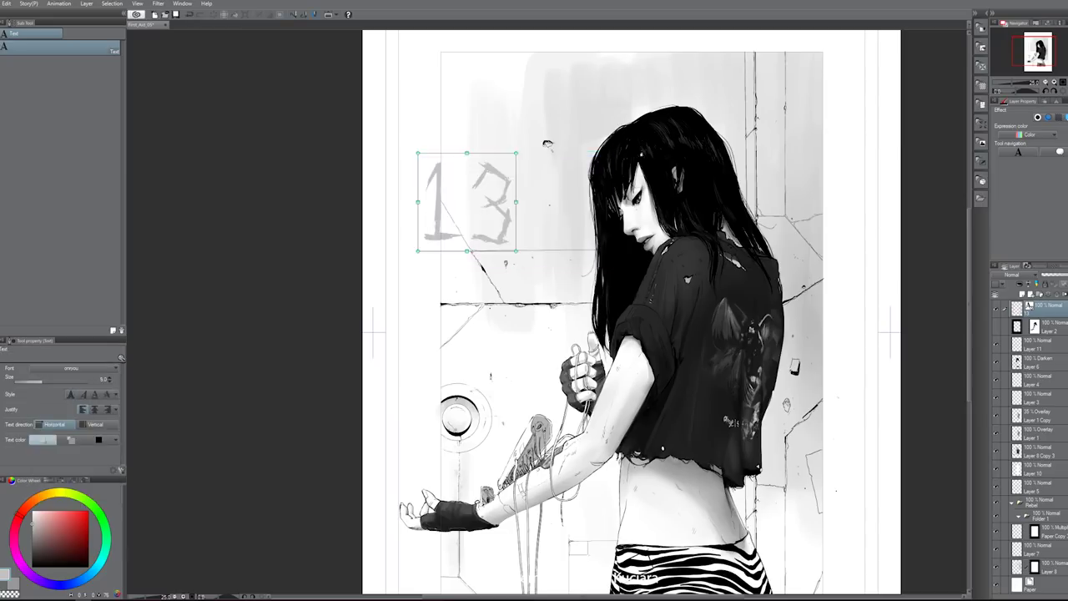
left_click(1057, 327)
left_click(1053, 309)
key("Delete")
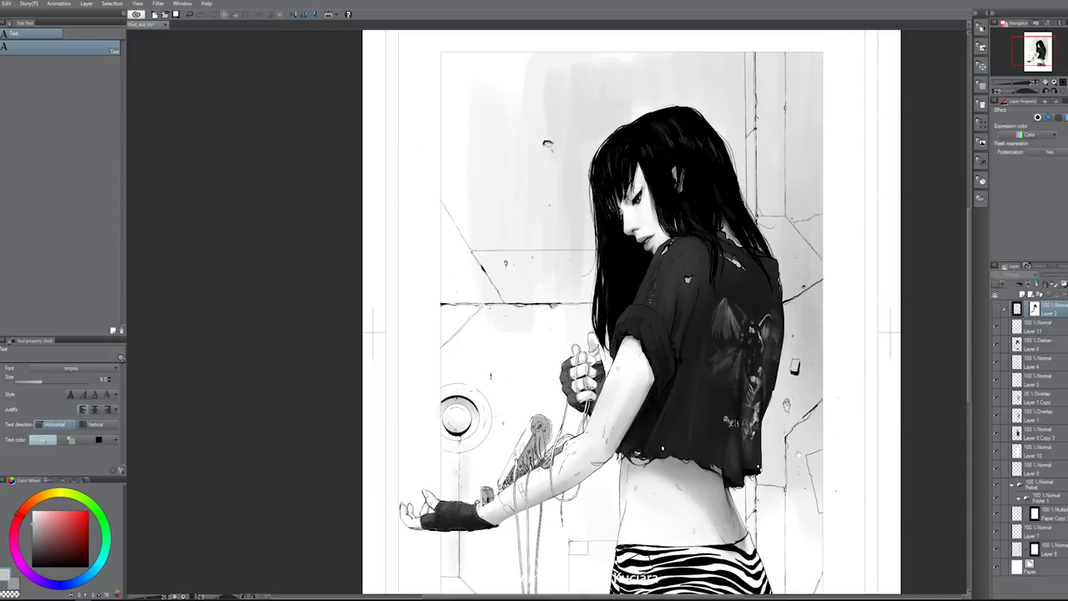
- Select the lower wall panel beside the zebra-print skirt and shade it light grey on Layer 7 with the DAUB Pigmento 4 brush
left_click_drag(836, 490, 790, 402)
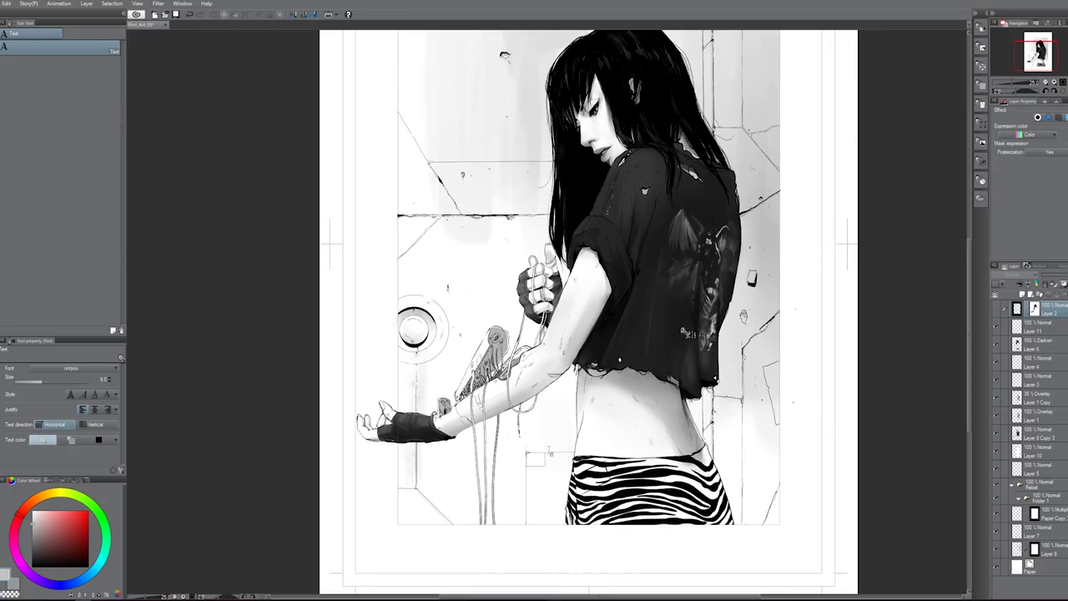
key("m")
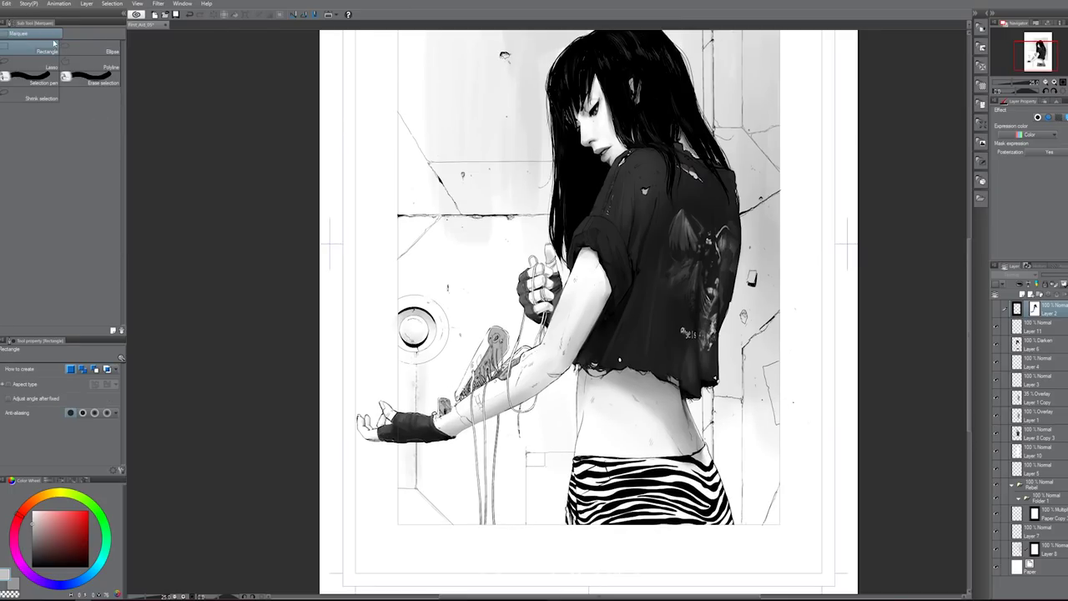
left_click_drag(526, 453, 602, 538)
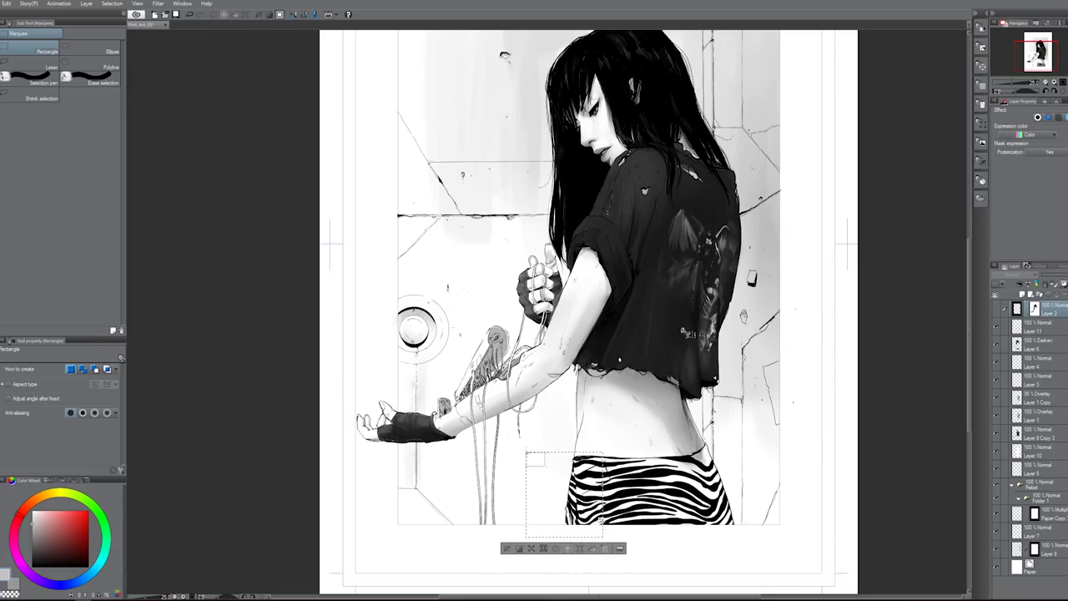
key("b")
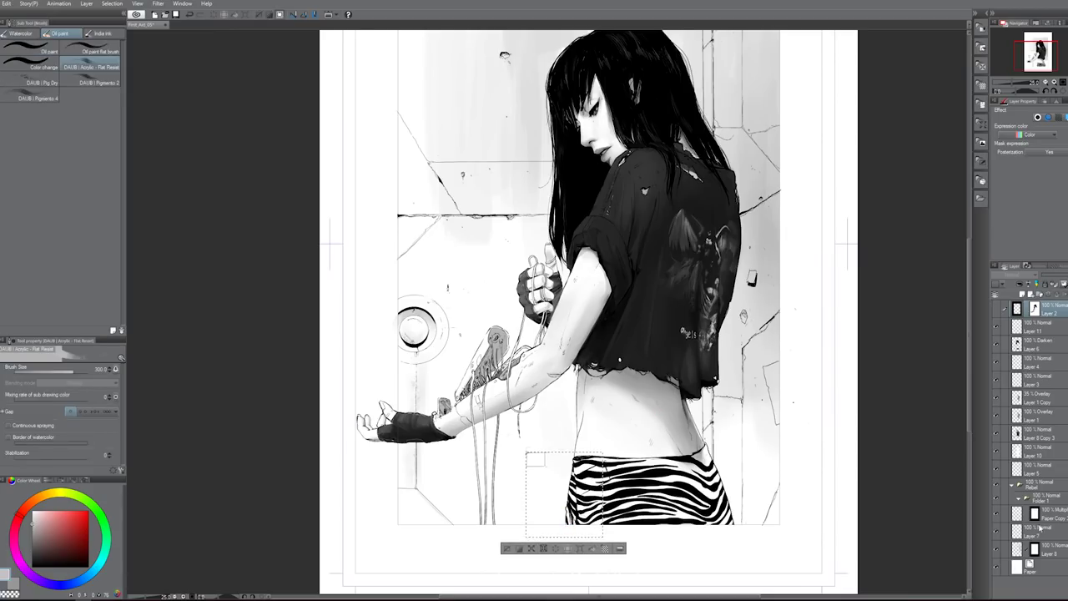
left_click(1039, 530)
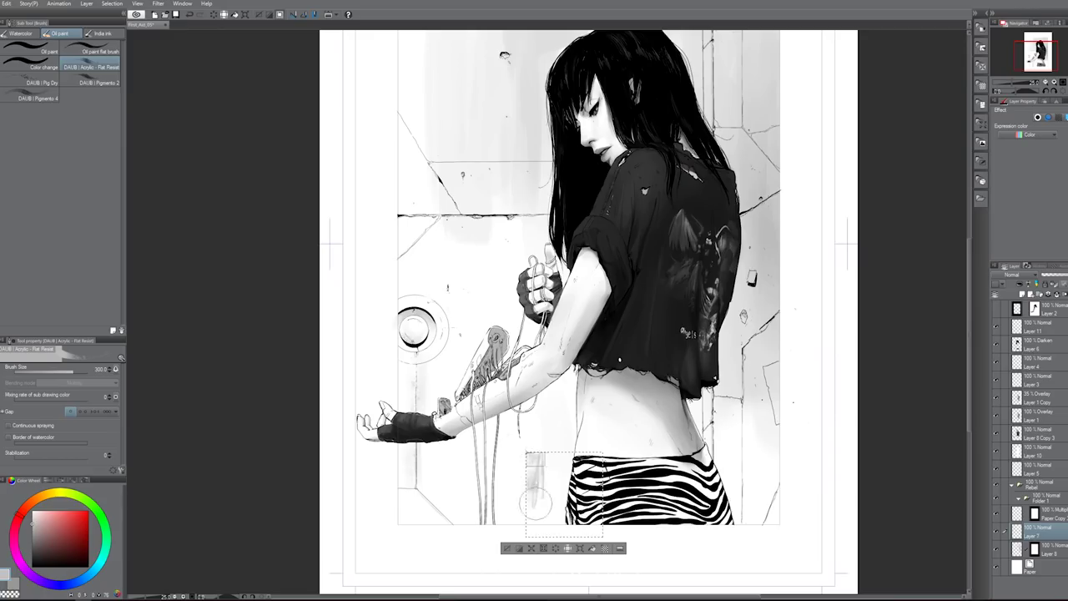
left_click(51, 98)
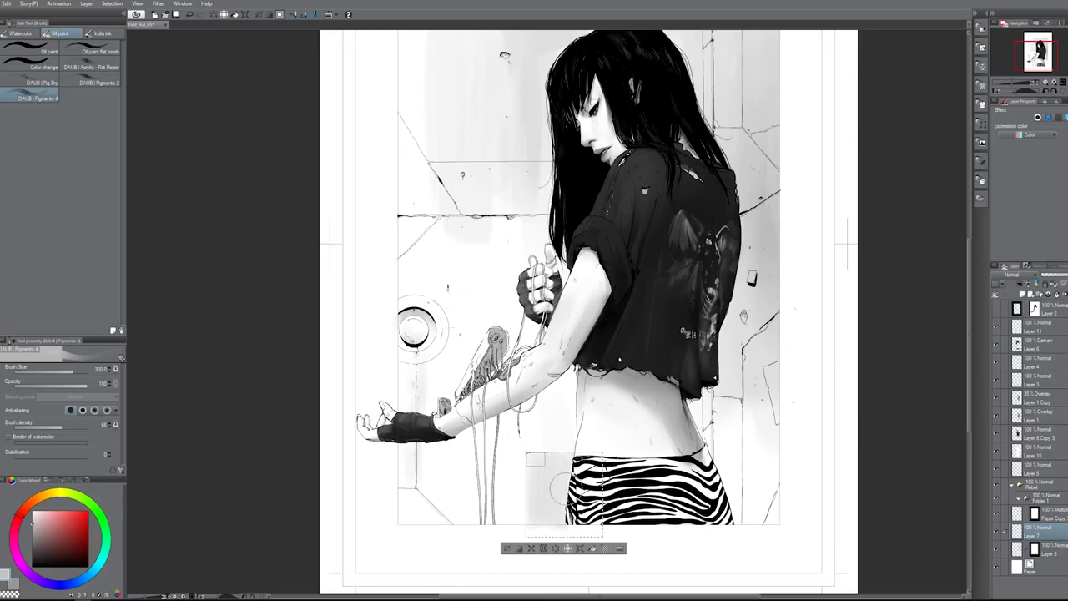
- Fade the lower wall panel's shading with the Soft eraser and clear the selection
key("e")
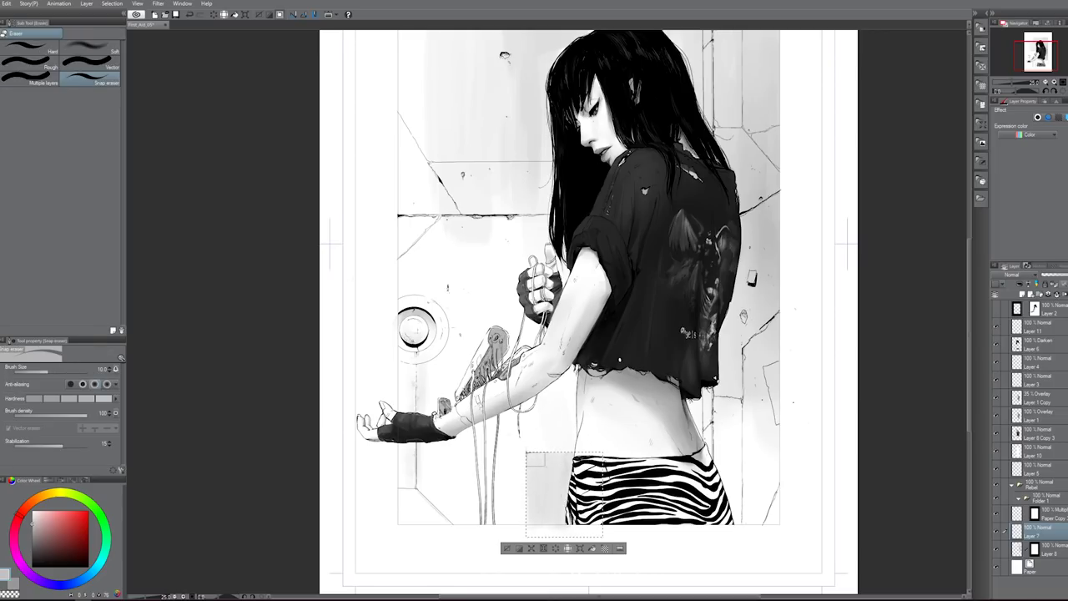
left_click(92, 48)
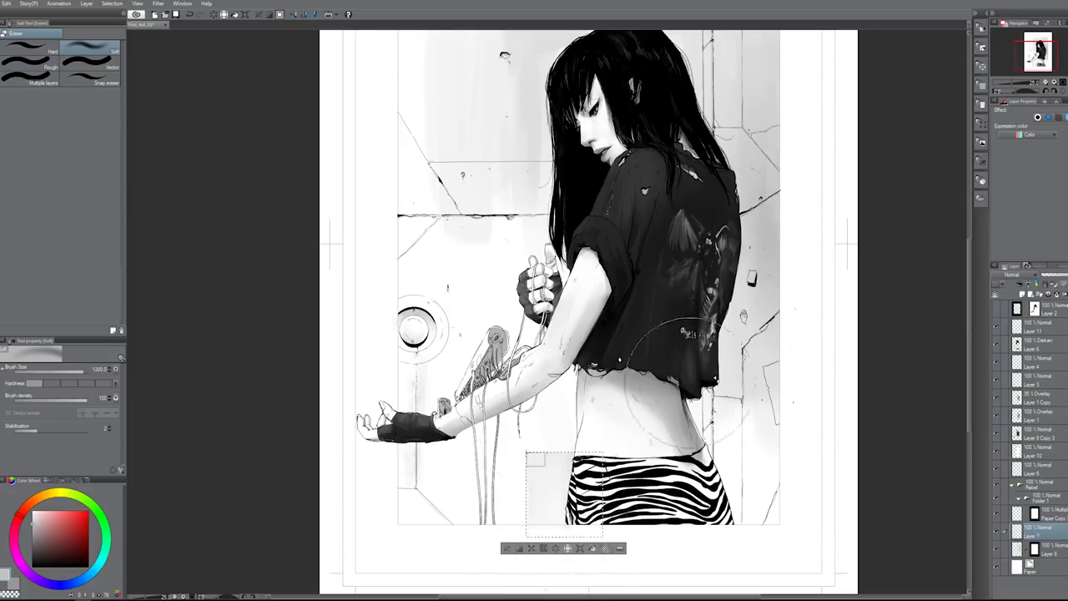
left_click_drag(631, 335, 617, 356)
key("ctrl+d")
- Compare the wall shading with Layer 7 hidden and shown
key("m")
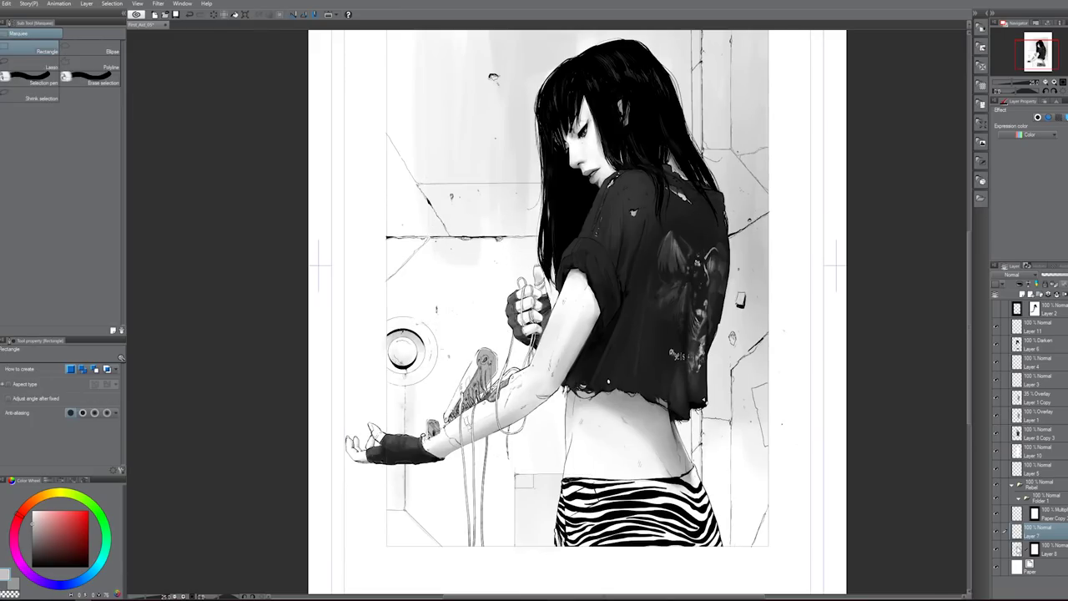
left_click(1018, 549)
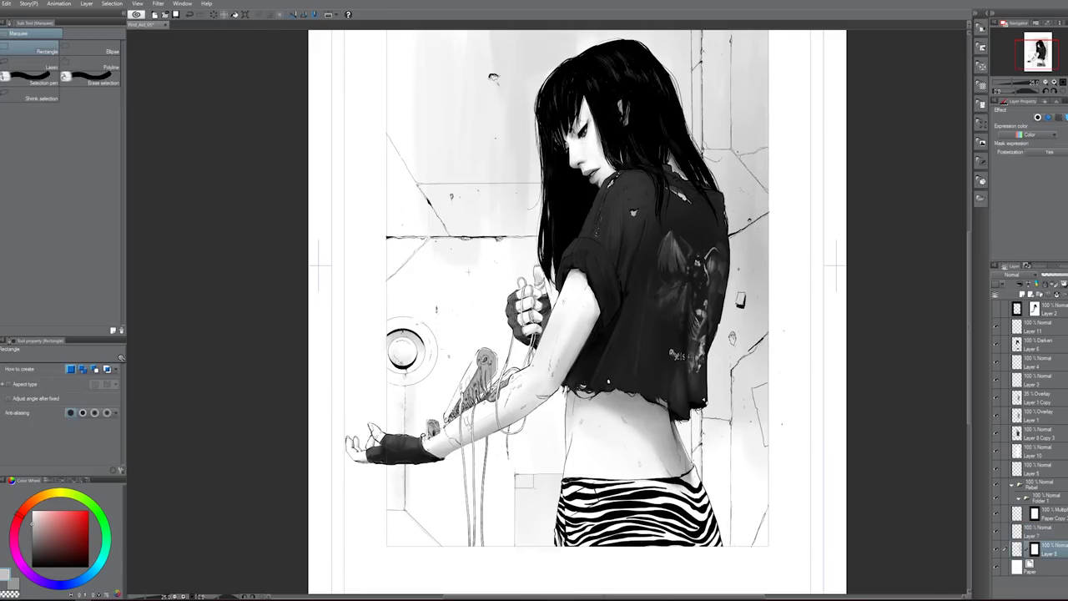
key("e")
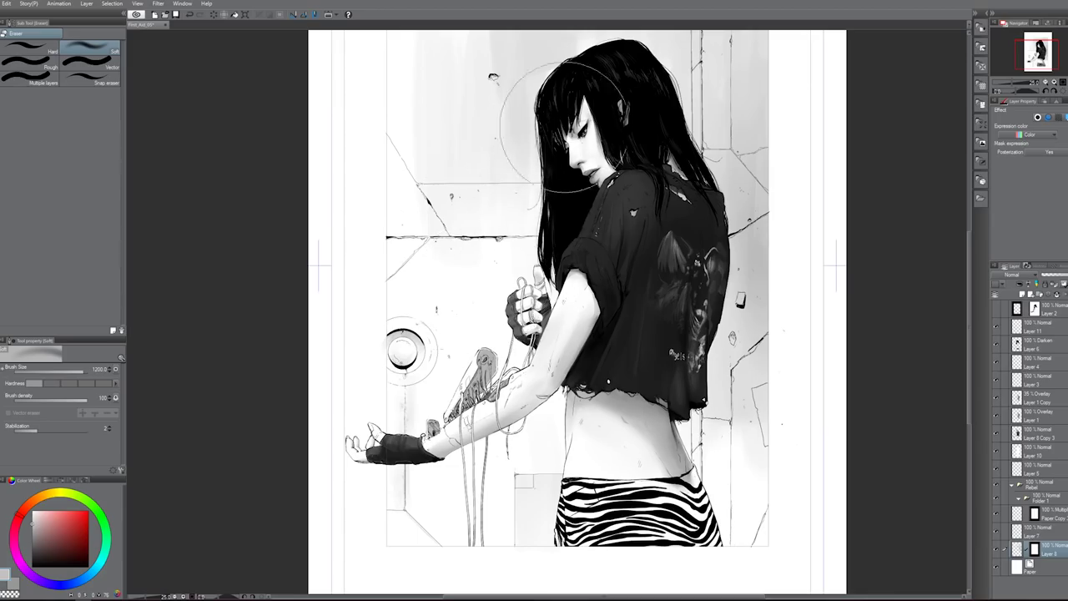
left_click_drag(750, 191, 738, 223)
scroll(736, 201, "down", 1)
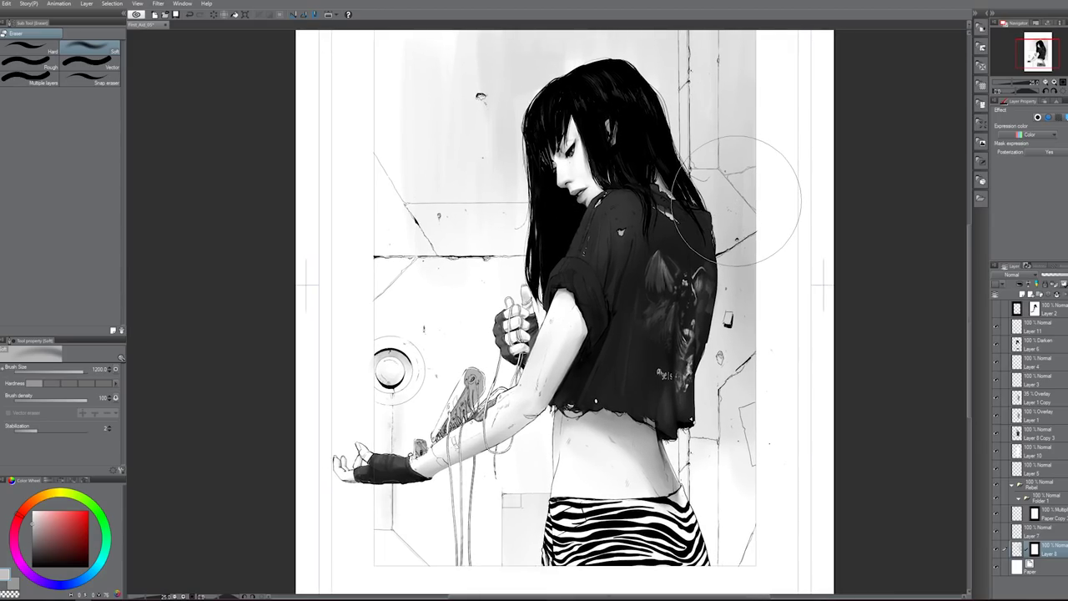
scroll(736, 201, "up", 3)
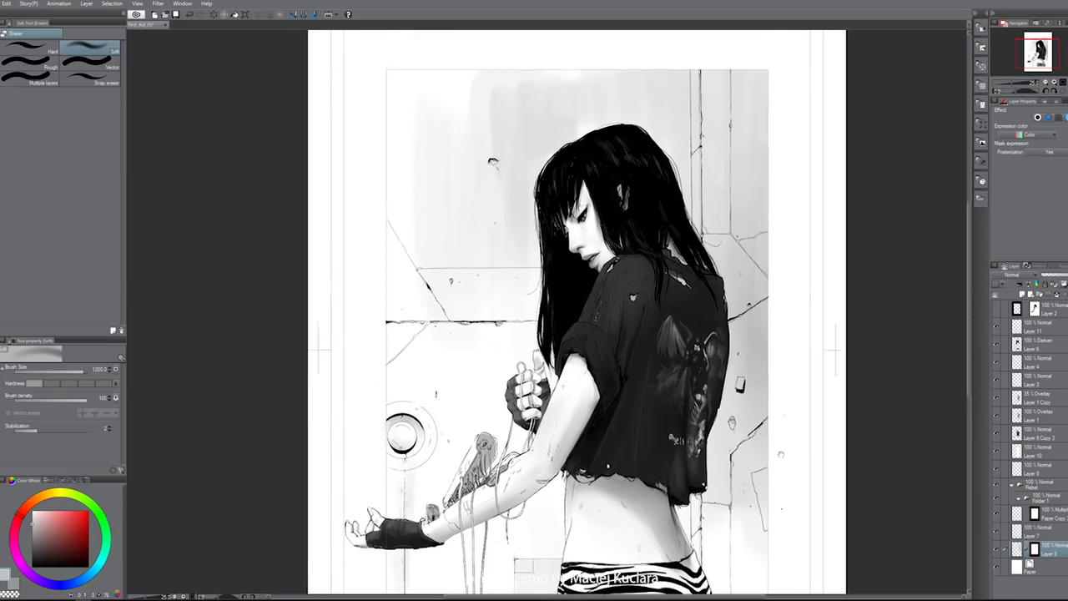
left_click(997, 533)
left_click(997, 532)
left_click(1038, 531)
mouse_move(793, 497)
left_mouse_down()
mouse_move(772, 504)
mouse_move(772, 435)
left_mouse_up()
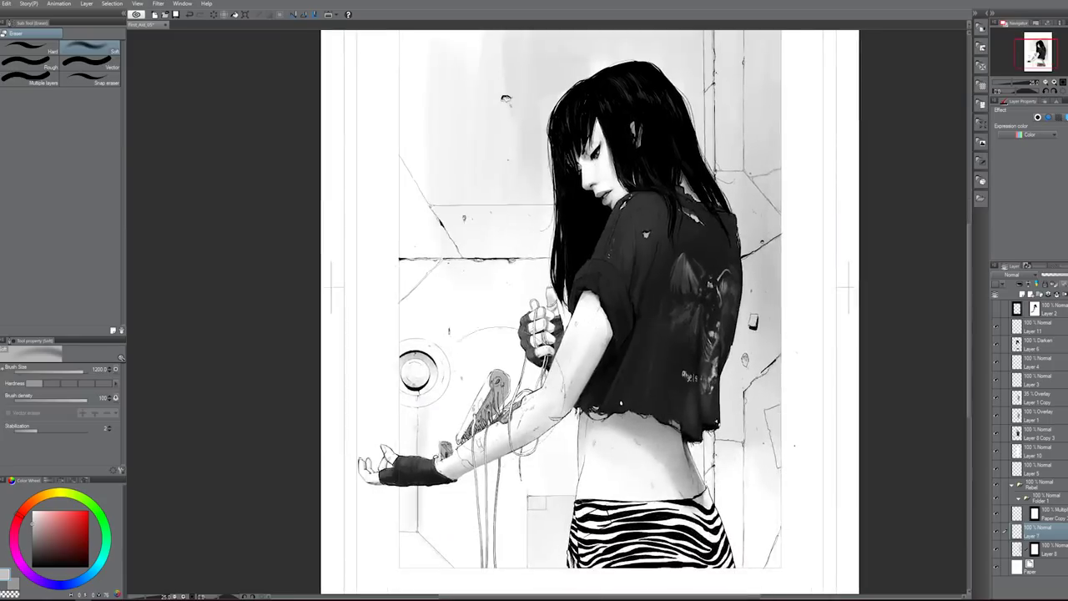
key("m")
left_click_drag(326, 529, 399, 283)
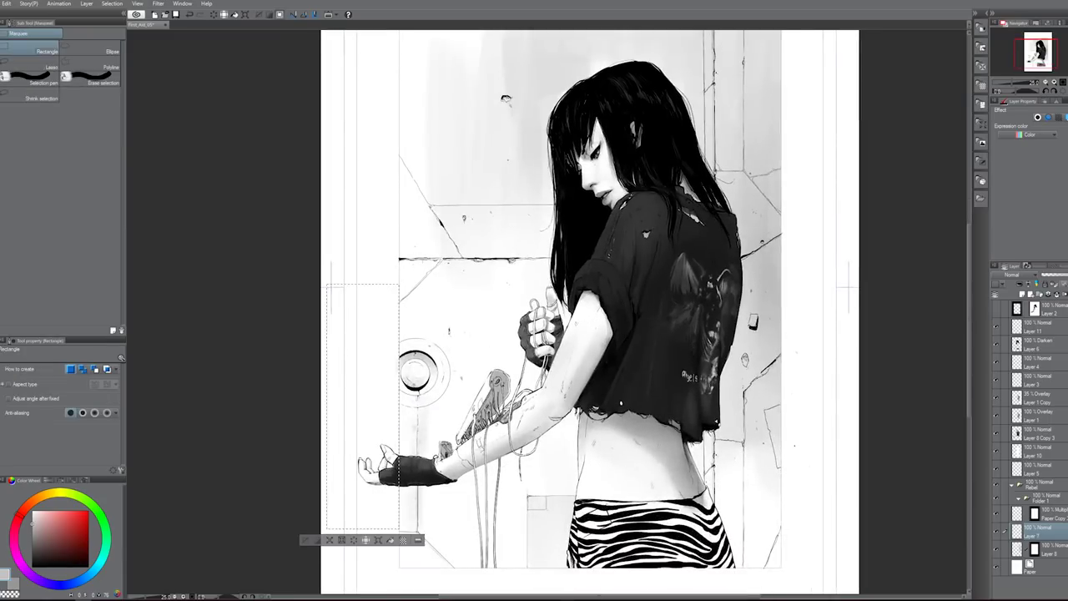
key("ctrl+d")
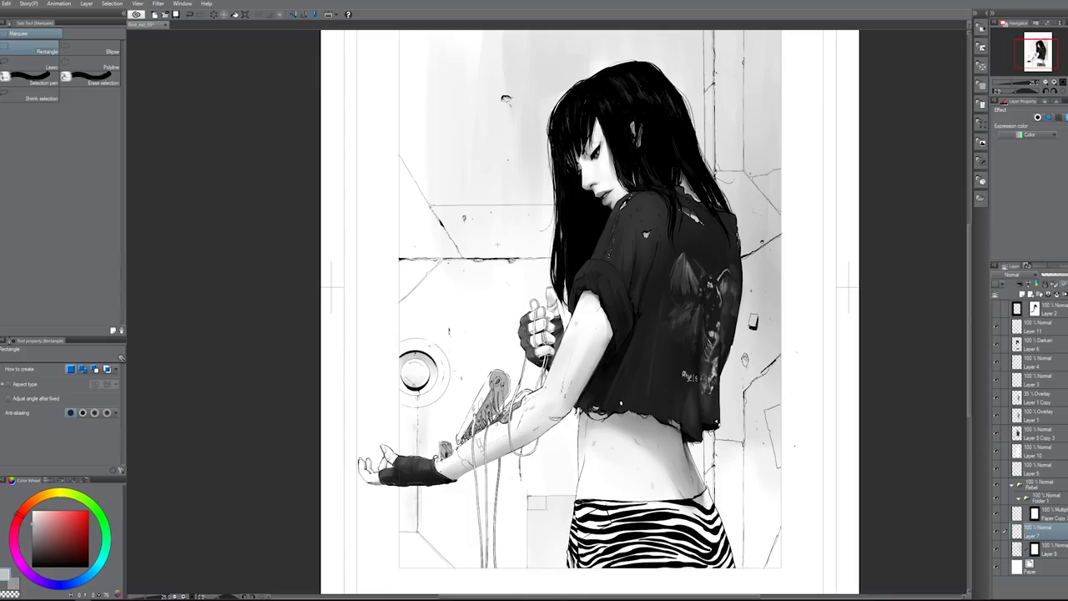
- Stretch the upper band of wall shading on the masked layer below Layer 7 upward past the picture frame
key("e")
scroll(588, 313, "up", 2)
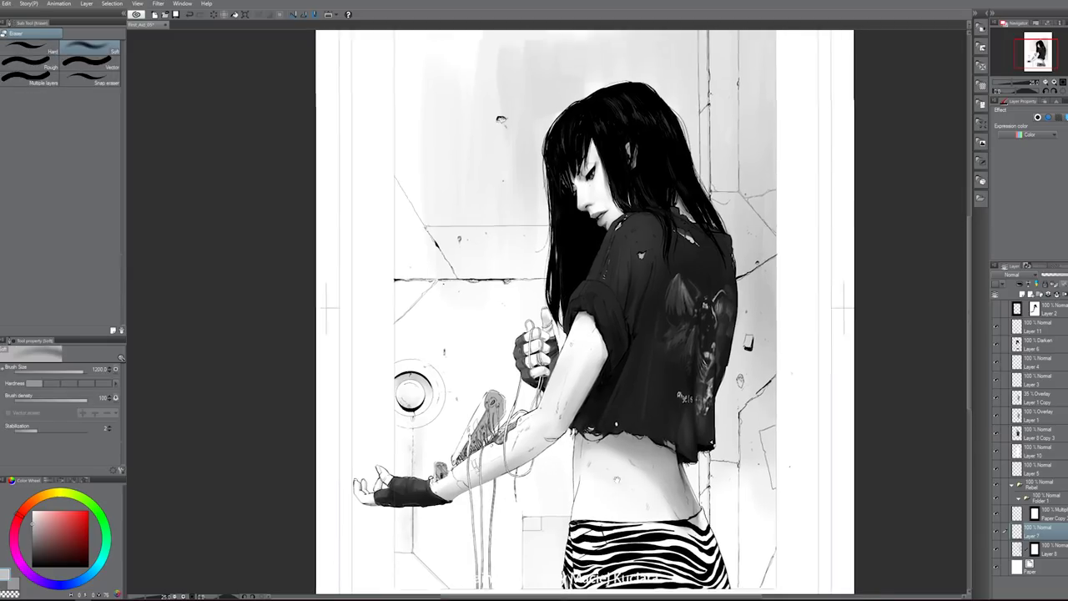
scroll(587, 313, "up", 3)
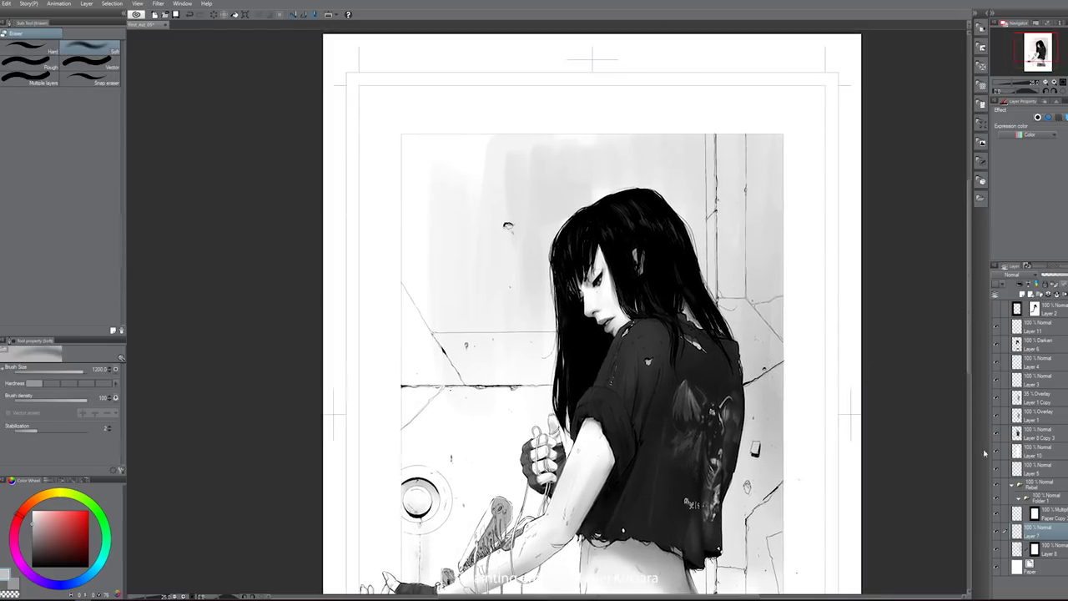
left_click(1043, 549)
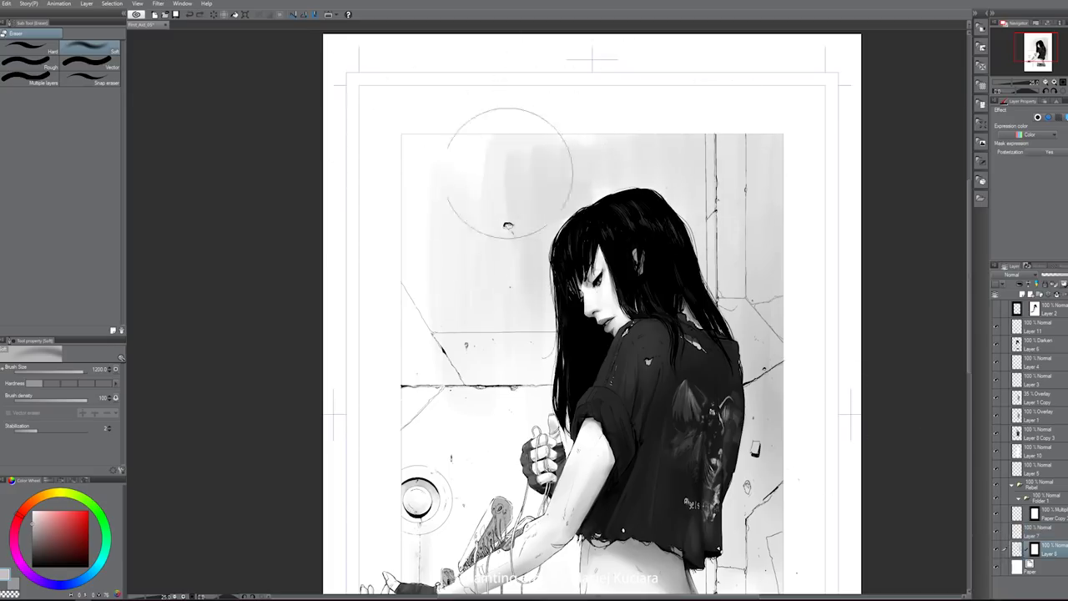
key("m")
left_click_drag(376, 103, 804, 214)
key("ctrl+t")
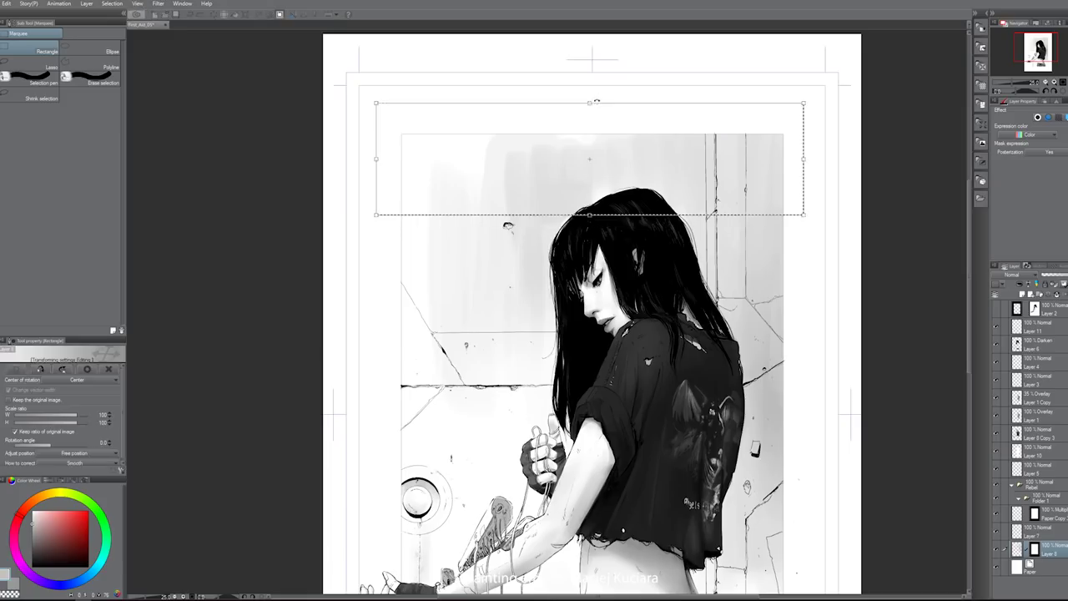
left_click_drag(589, 103, 590, 83)
key("ctrl+z")
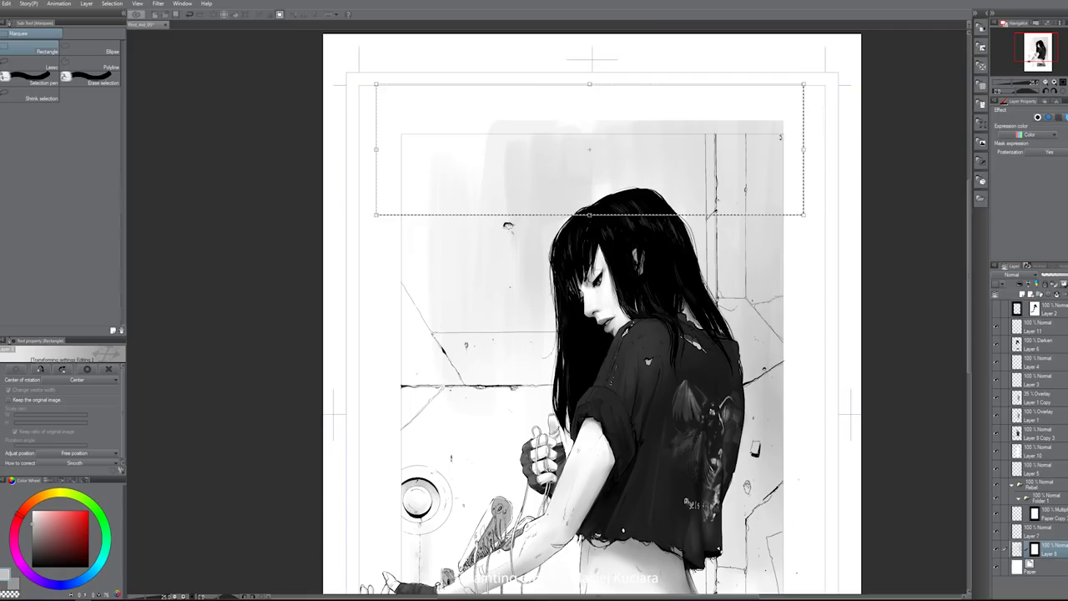
key("Return")
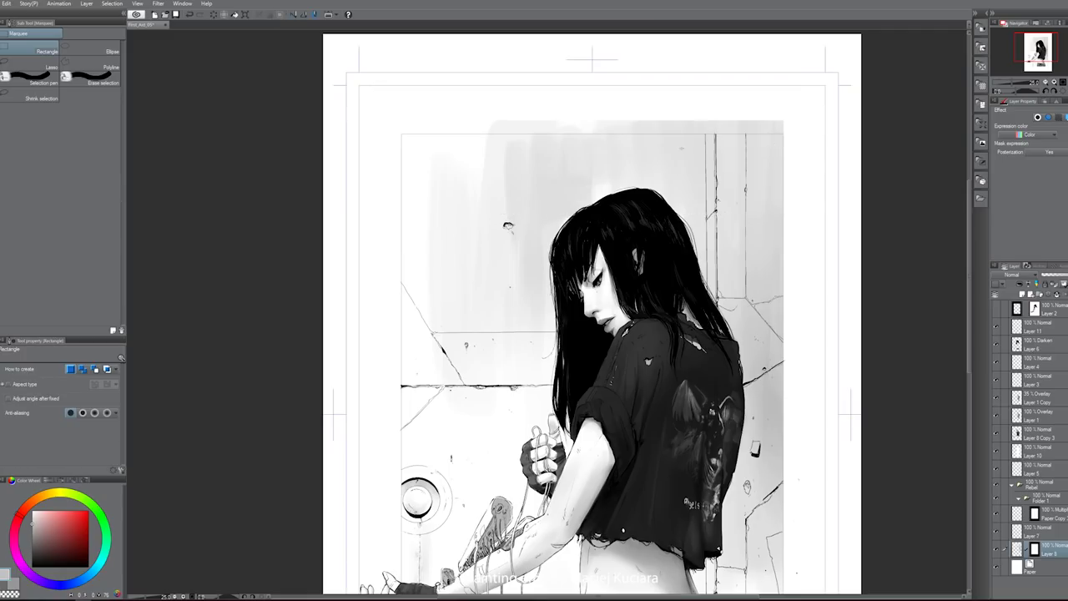
- Delete the wall shading that overflows above the frame's upper edge and clear the selection
left_click_drag(377, 83, 796, 132)
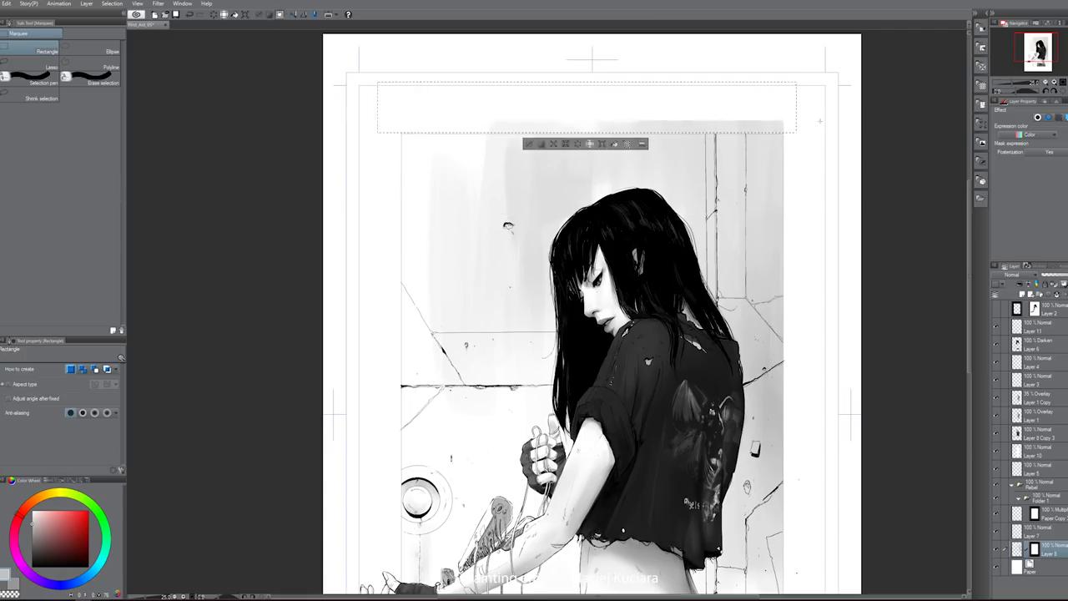
key("Delete")
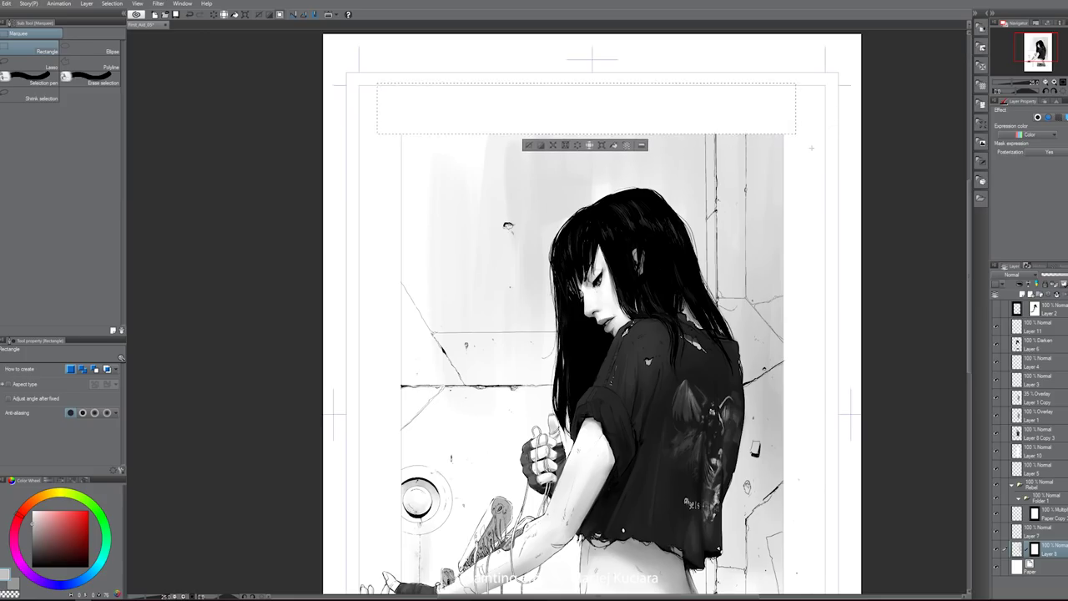
key("ctrl+d")
scroll(593, 334, "down", 1)
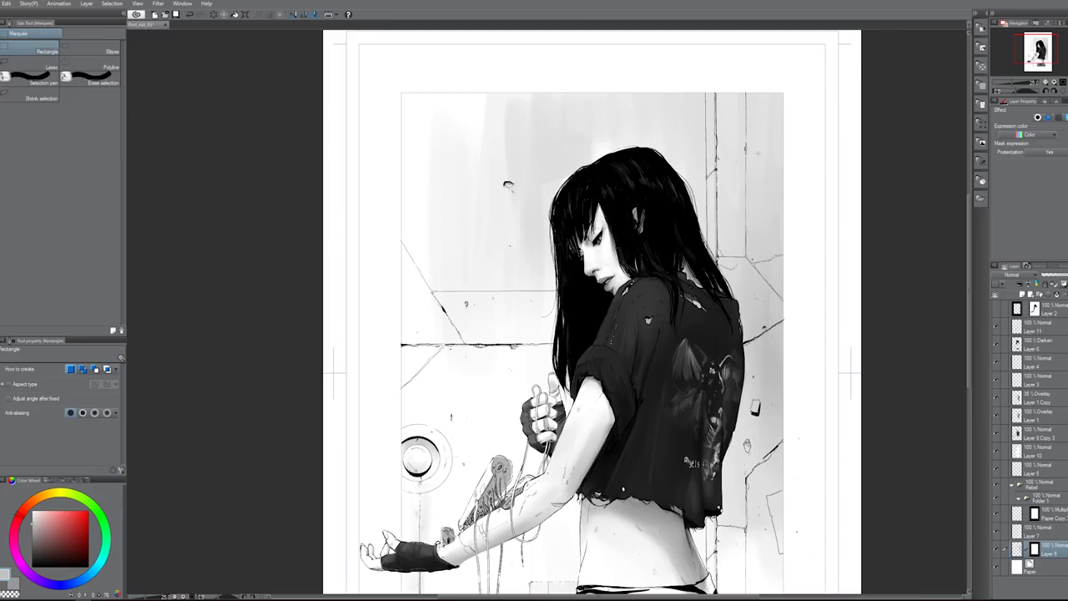
- Set the DAUB Pigmento 4 brush to size 25 and shade around the diagonal crack under the horizontal seam on Layer 7
key("p")
key("b")
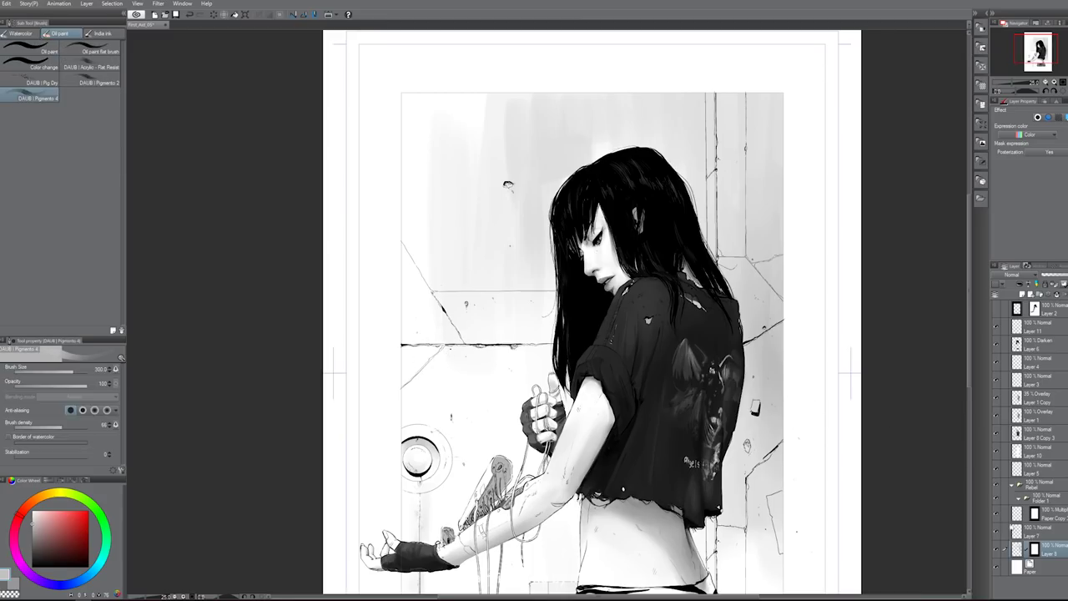
key("alt+bracketright")
key("bracketleft")
key("bracketleft")
key("bracketleft")
key("bracketleft")
key("bracketleft")
key("bracketleft")
key("bracketleft")
key("bracketleft")
key("bracketleft")
key("bracketleft")
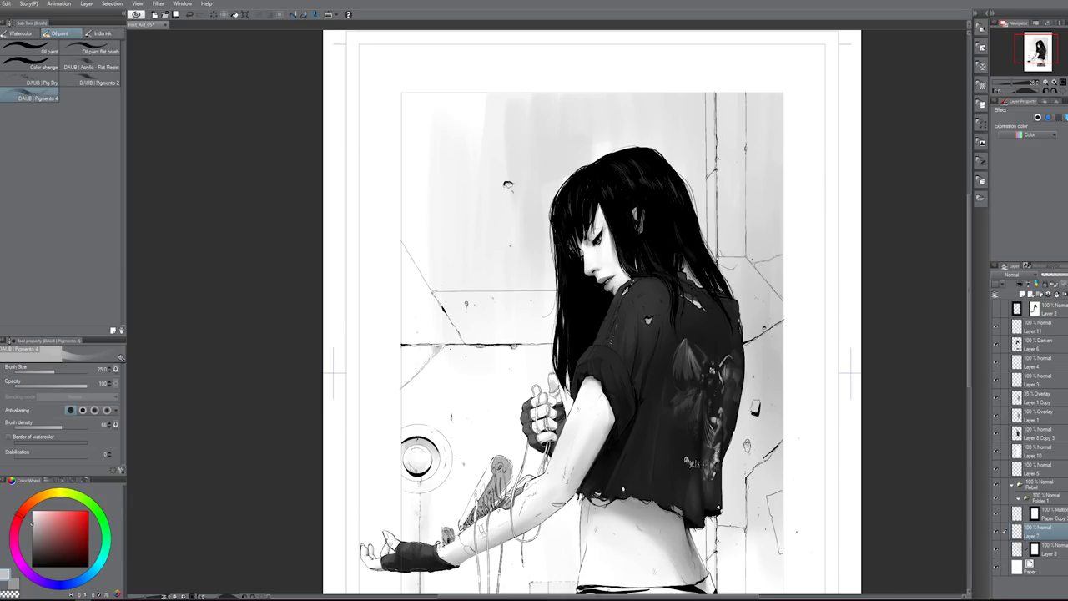
key("e")
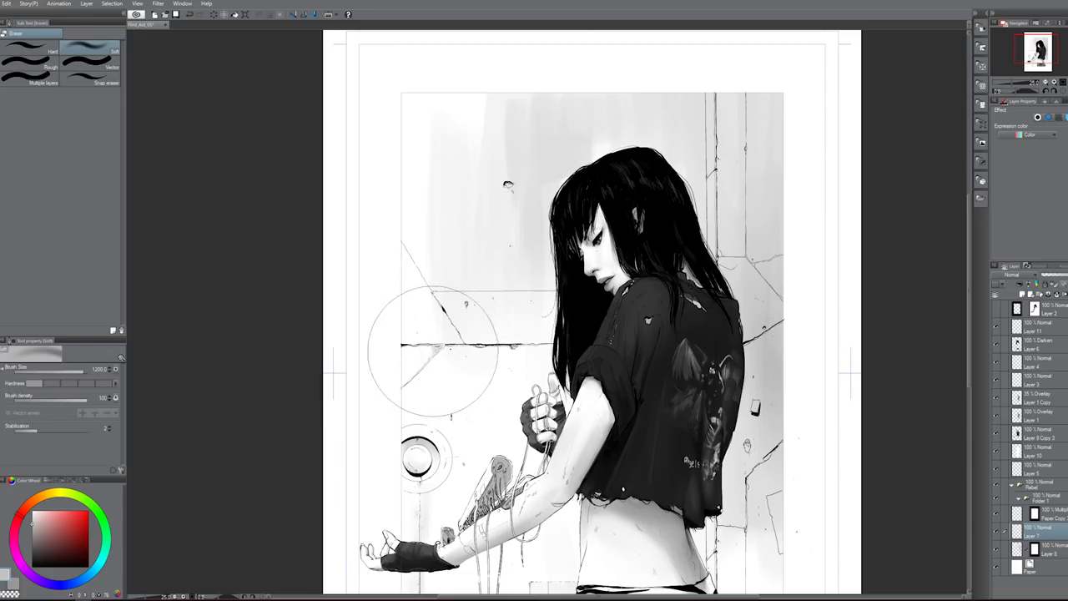
- Paint light strokes on the wall panel in front of the face and along the horizontal seam, softening them with the Soft eraser
key("b")
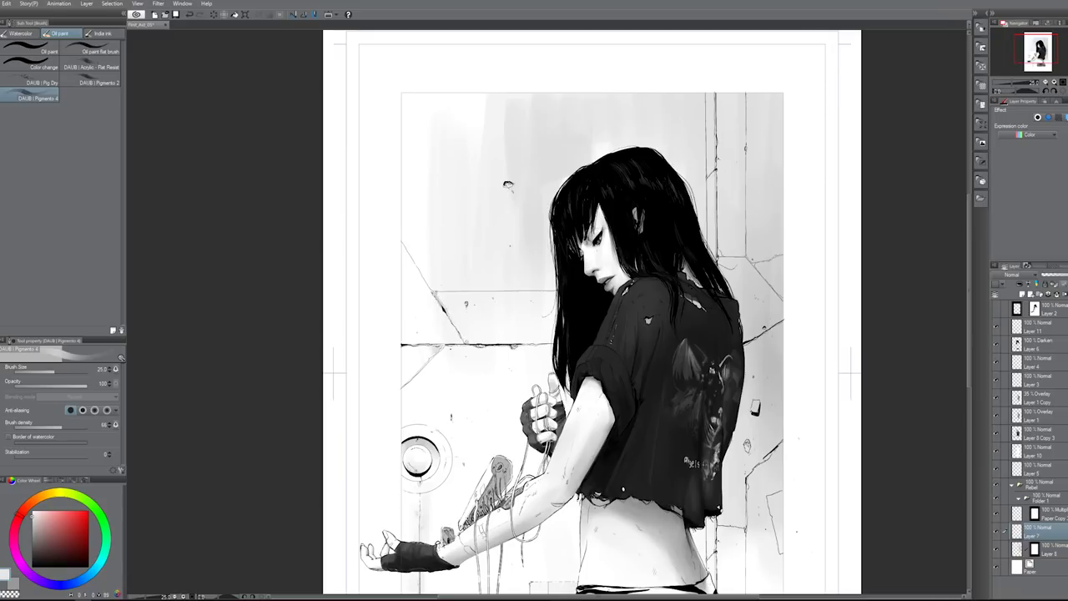
left_click_drag(532, 167, 533, 272)
left_click_drag(470, 343, 553, 342)
left_click_drag(479, 239, 461, 234)
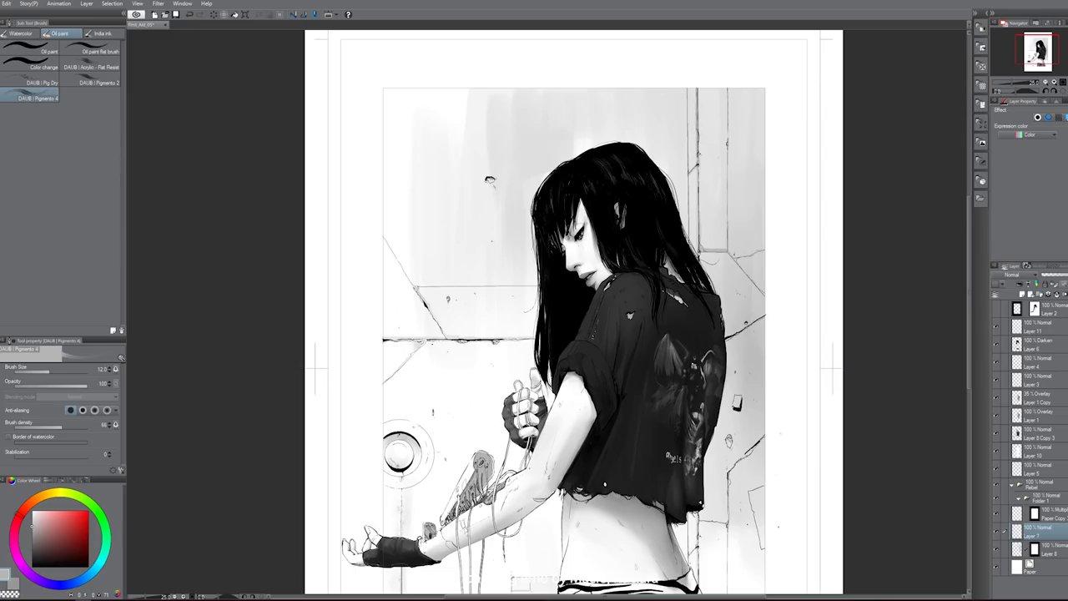
left_click_drag(550, 317, 493, 403)
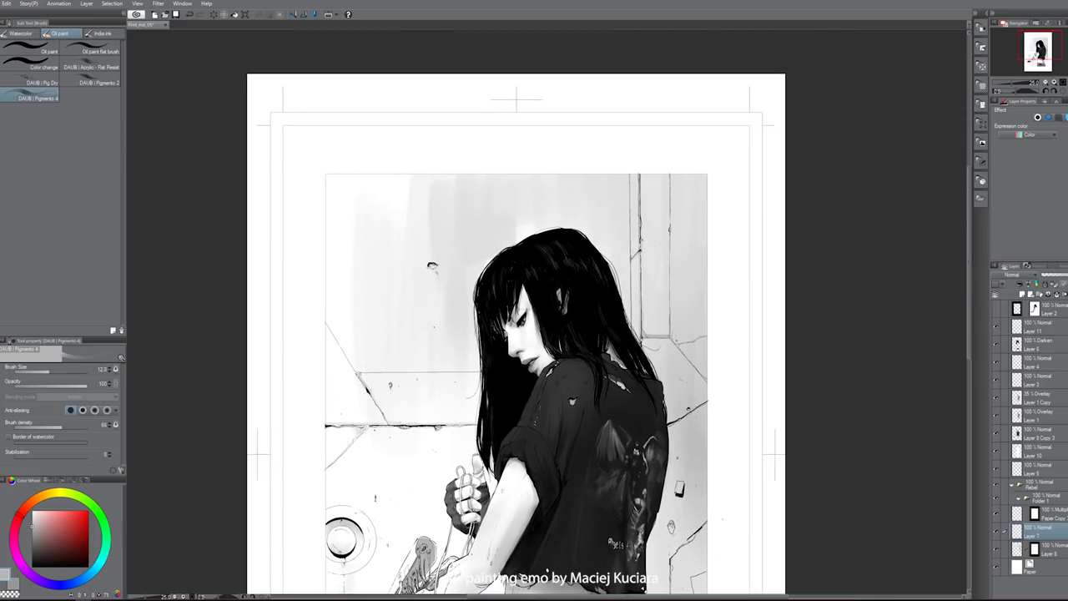
key("e")
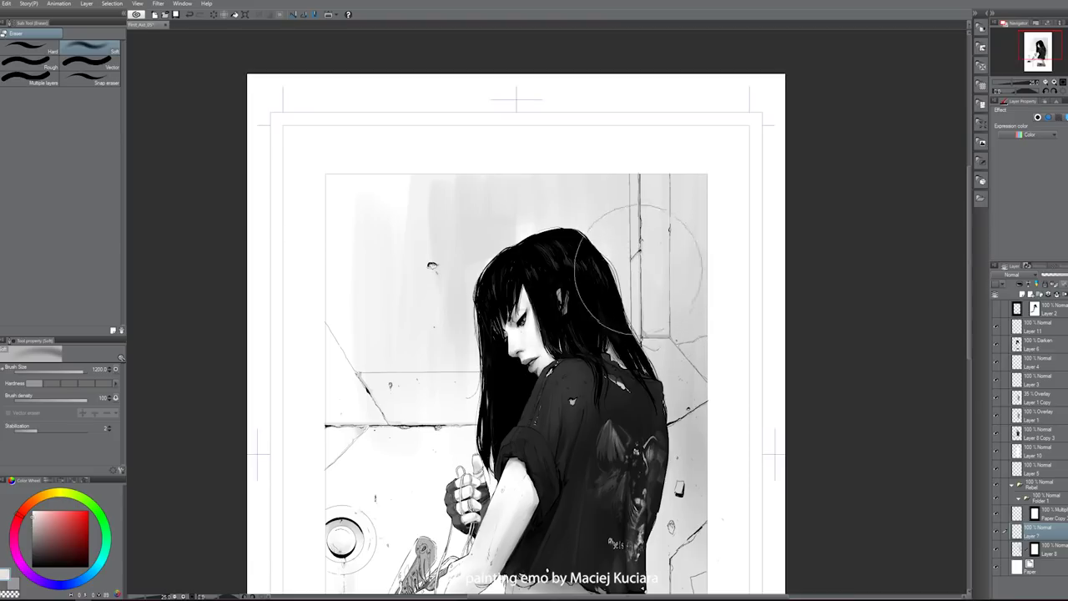
key("b")
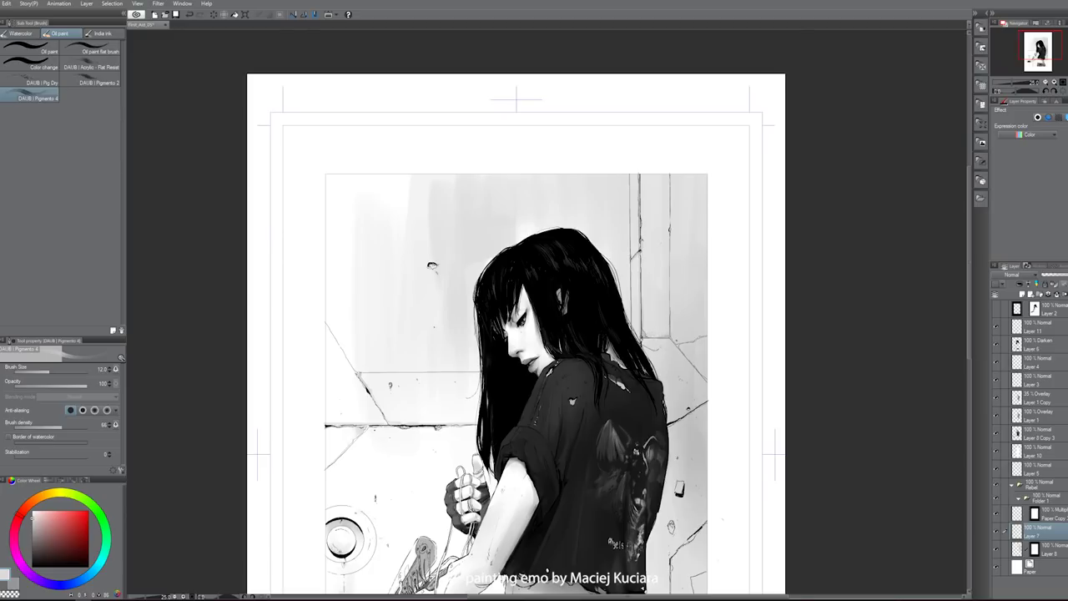
- Set the brush size to 25 and brighten the small square hole in the wall behind the shirt using a sampled colour
left_click_drag(517, 417, 529, 291)
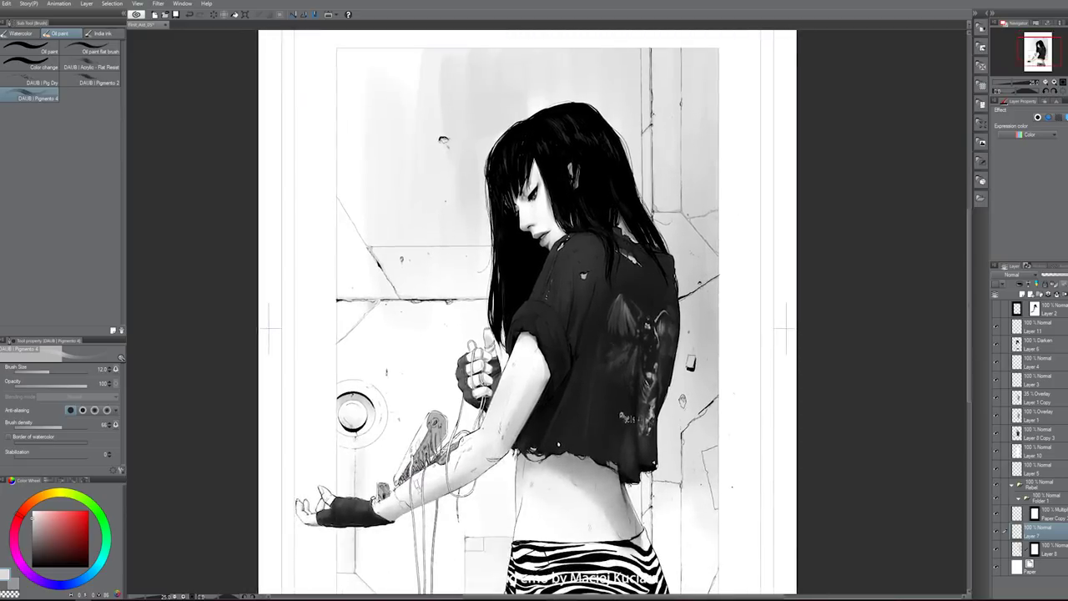
key("bracketright")
key("bracketright")
key("bracketright")
key("bracketright")
left_click(688, 367, "alt")
left_click_drag(695, 363, 693, 372)
mouse_move(696, 409)
left_mouse_down()
mouse_move(706, 359)
mouse_move(706, 369)
mouse_move(716, 360)
left_mouse_up()
left_click(711, 370, "alt")
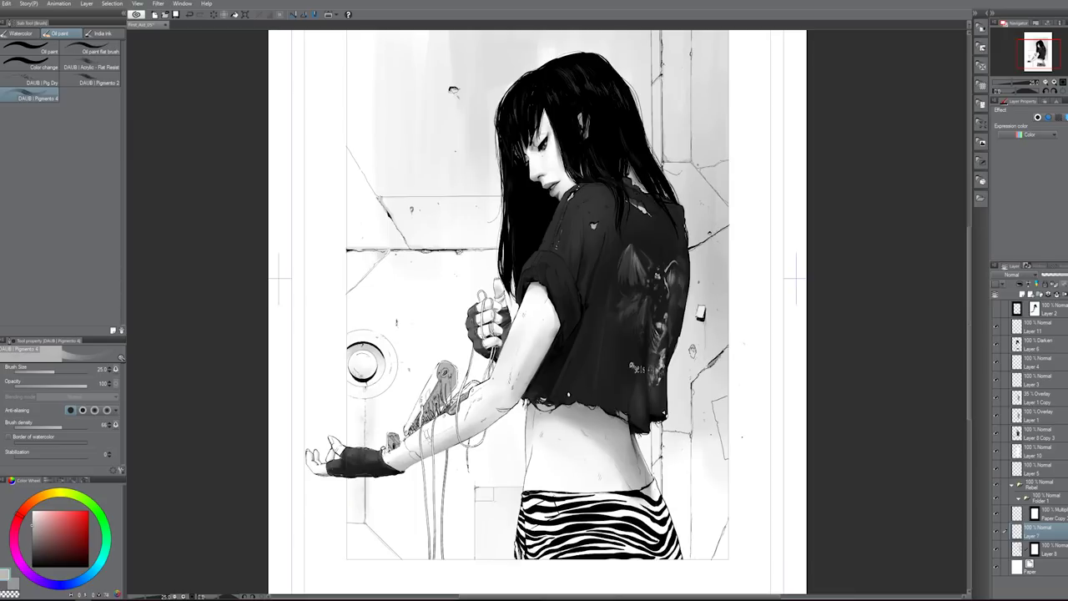
- Set the brush size to 60 and paint light tone on the wall panel beside the crack below the small square hole
key("x")
left_click_drag(537, 312, 517, 240)
key("bracketleft")
key("bracketleft")
key("bracketleft")
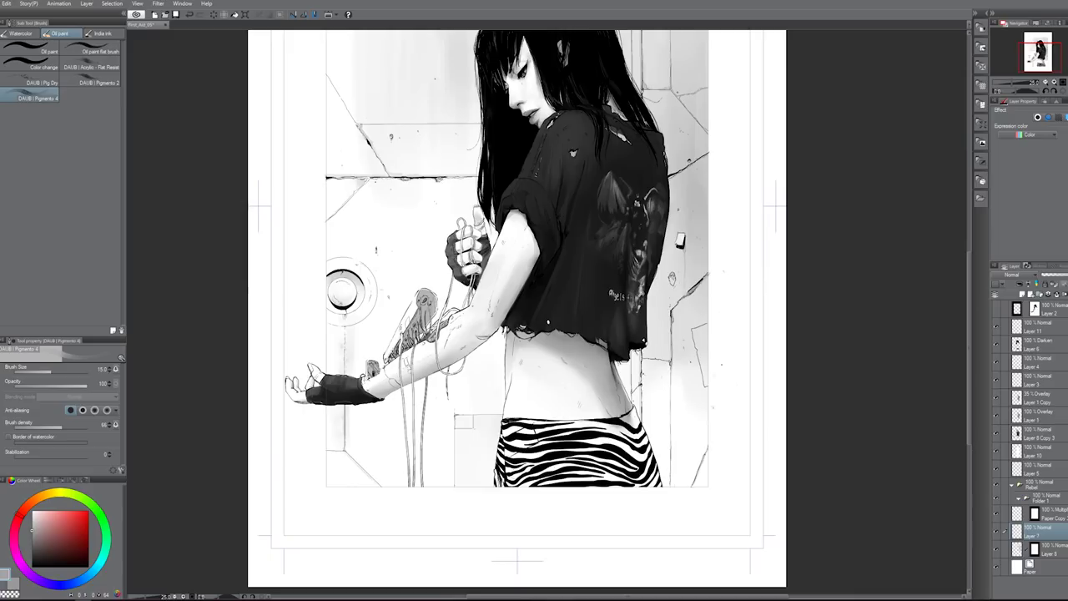
key("bracketright")
key("x")
mouse_move(704, 360)
left_mouse_down()
mouse_move(706, 326)
mouse_move(696, 332)
left_mouse_up()
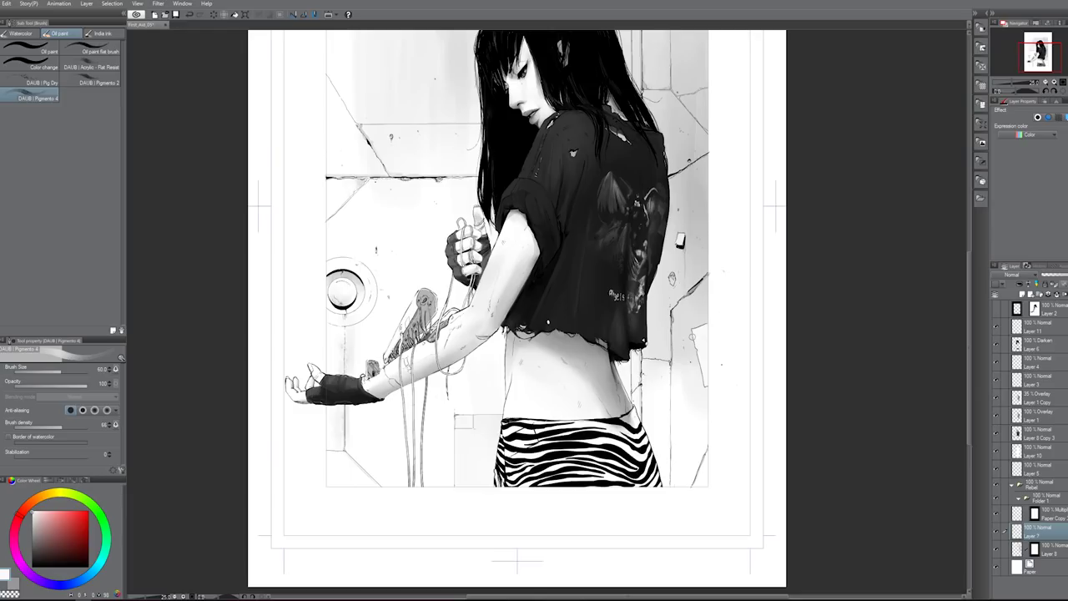
- Set the brush size to 15 and blend the wall panel between the thin upper seam and the horizontal seam using sampled light greys
left_click_drag(590, 314, 659, 391)
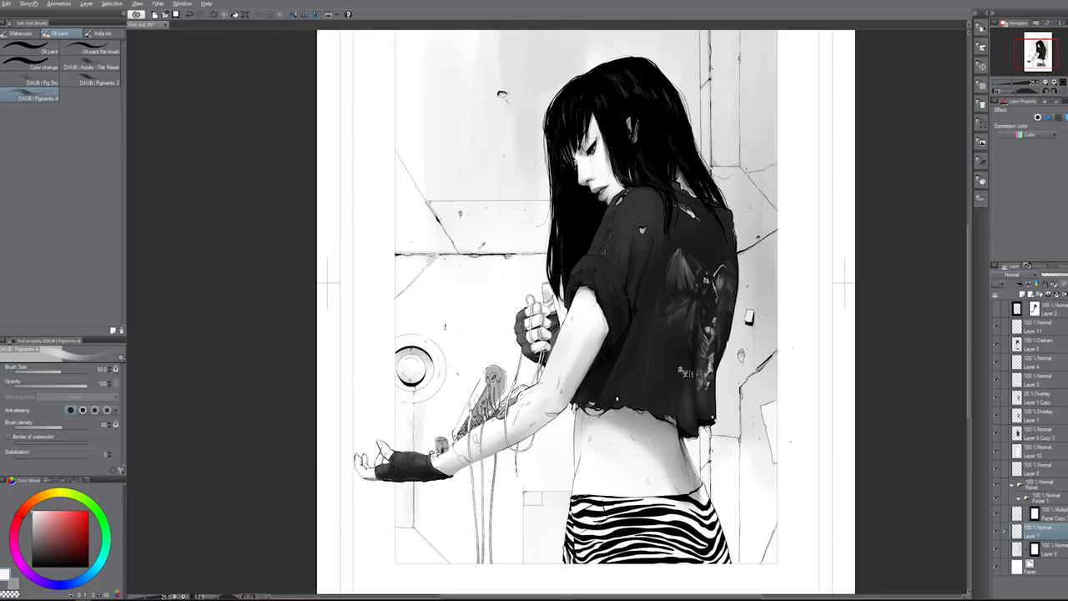
left_click(489, 248, "alt")
scroll(514, 234, "up", 2)
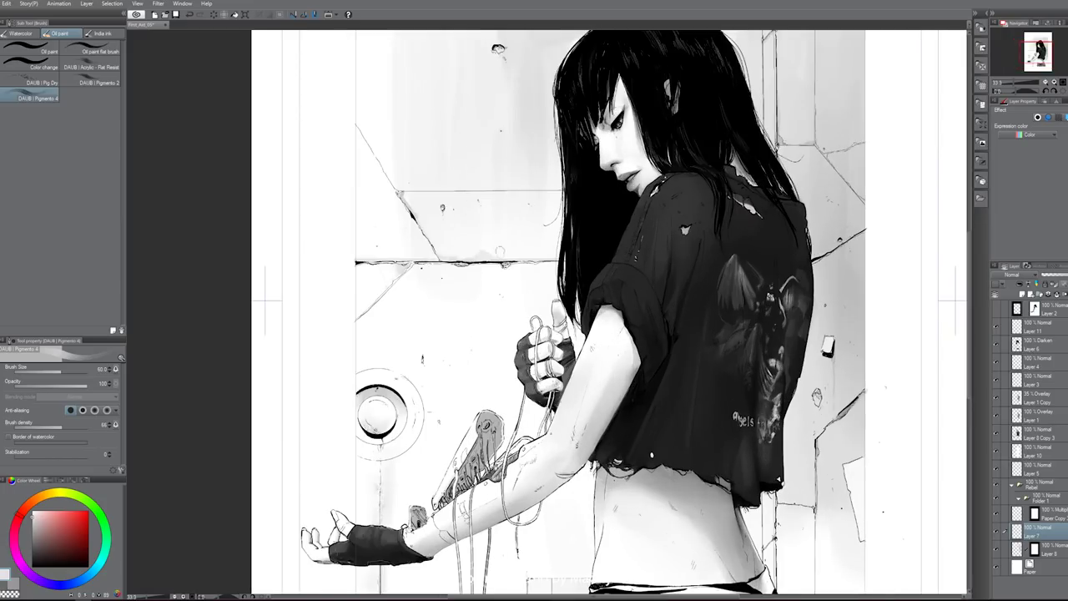
key("bracketleft")
left_click(400, 329, "alt")
left_click(528, 194, "alt")
left_click_drag(566, 175, 569, 211)
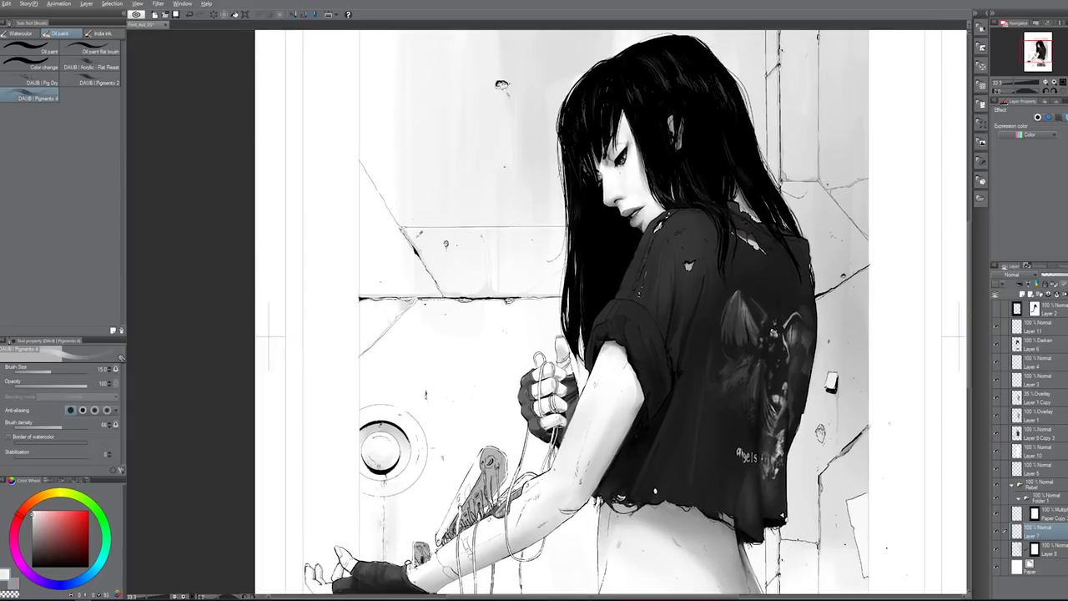
left_click(540, 183, "alt")
left_click(458, 285, "alt")
- Paint a light edge along the short horizontal seam of the wall panel behind the woman's neck
left_click_drag(791, 147, 701, 134)
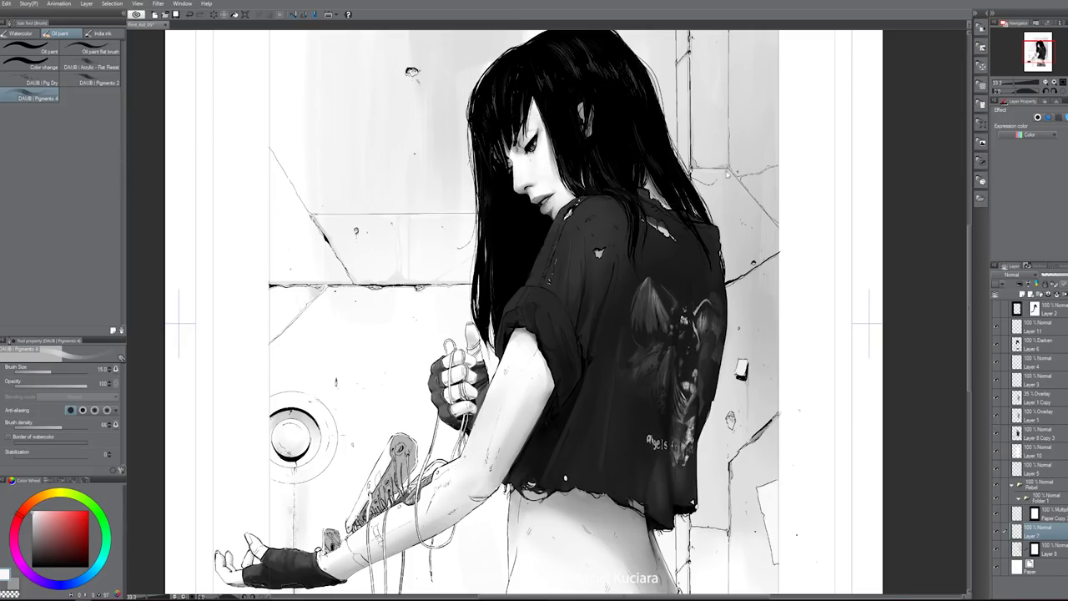
left_click_drag(728, 171, 695, 170)
scroll(517, 312, "right", 2)
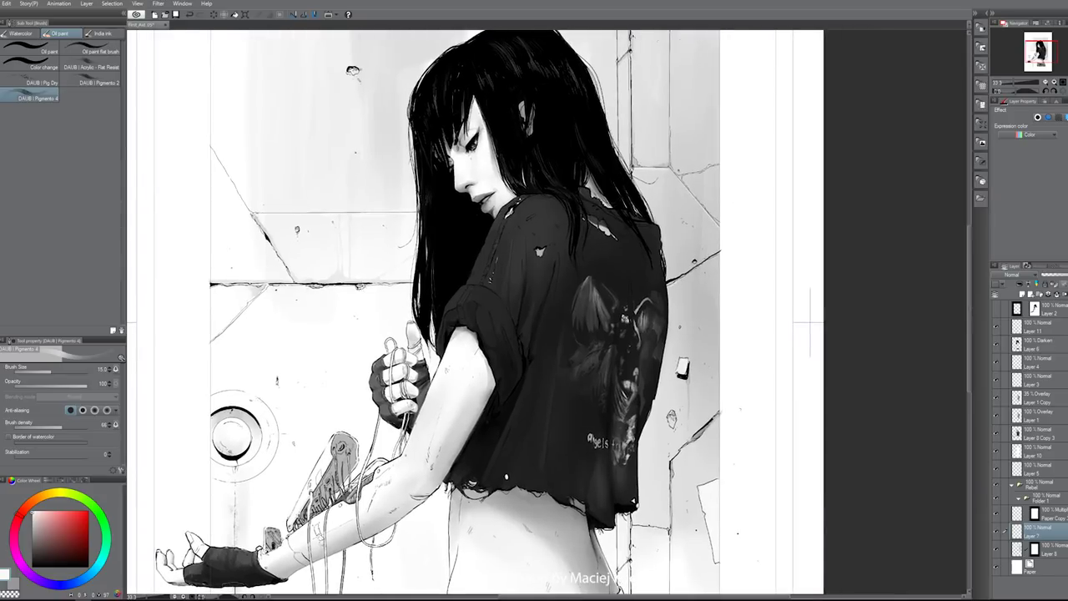
left_click_drag(740, 265, 704, 148)
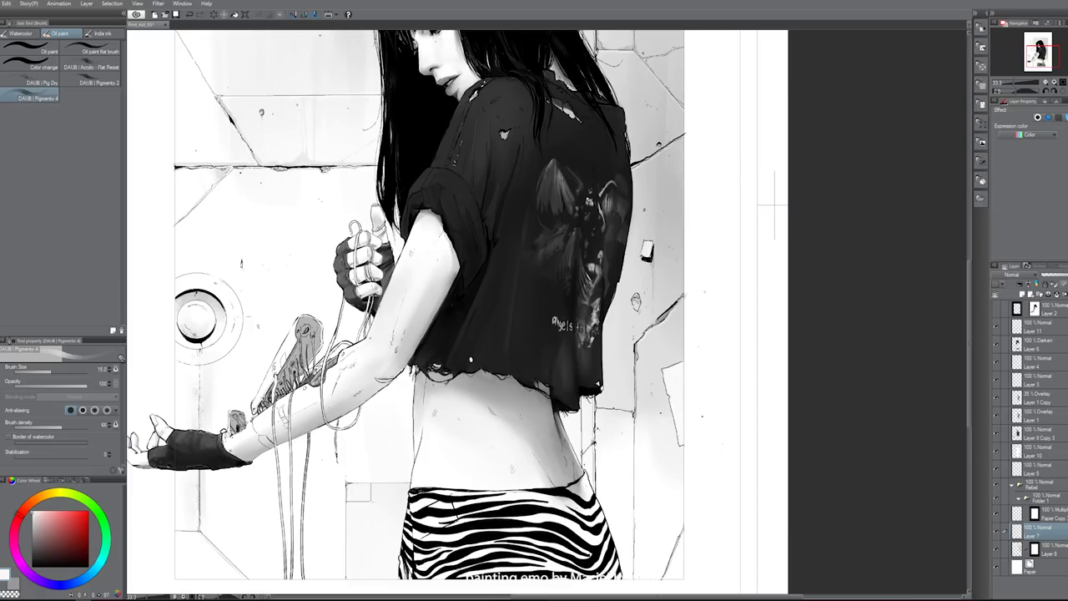
left_click(32, 534)
left_click_drag(500, 284, 491, 382)
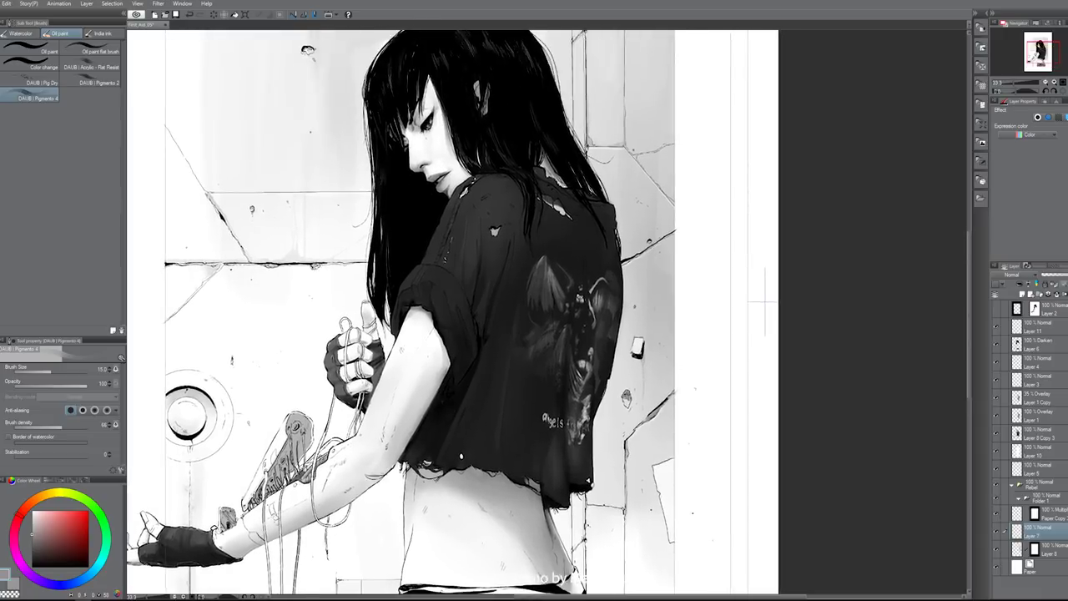
left_click_drag(501, 258, 492, 470)
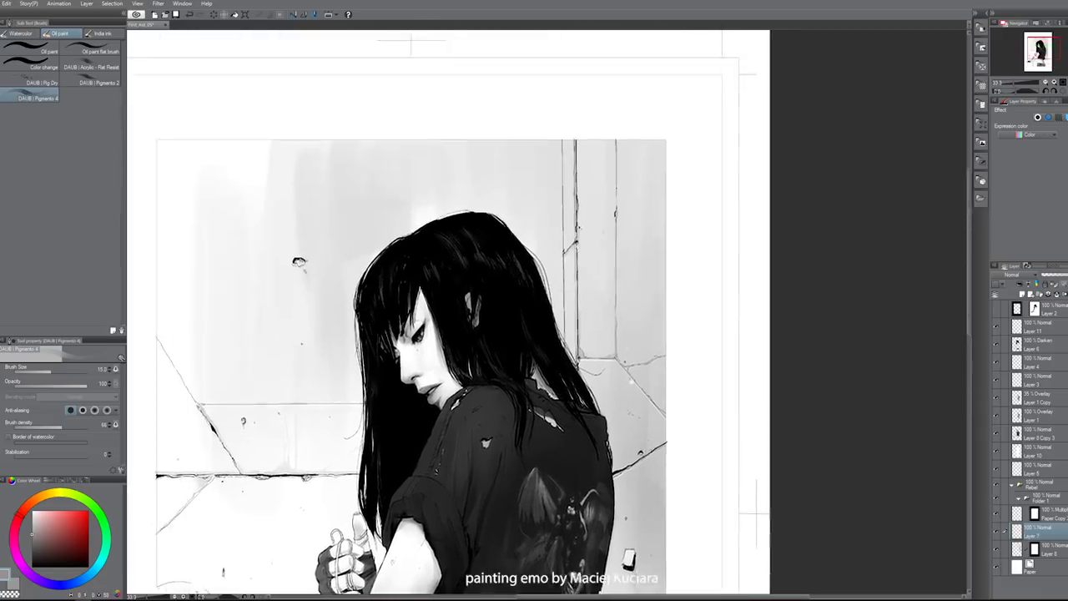
left_click_drag(450, 401, 647, 195)
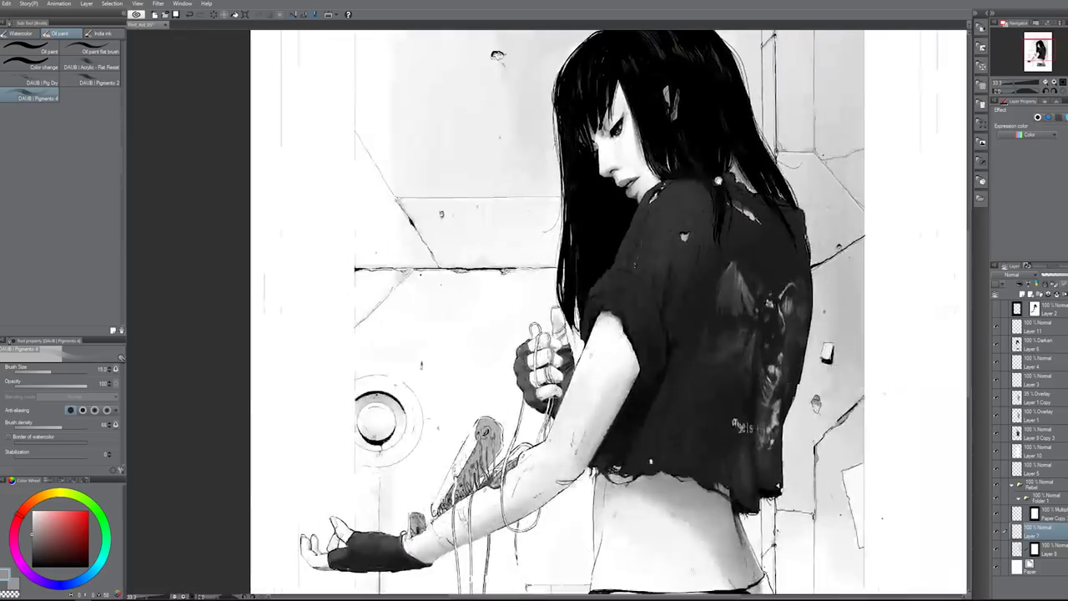
- Darken the diagonal crack below the horizontal seam out to the frame edge, alternating sampled light and grey tones
left_click(438, 372, "alt")
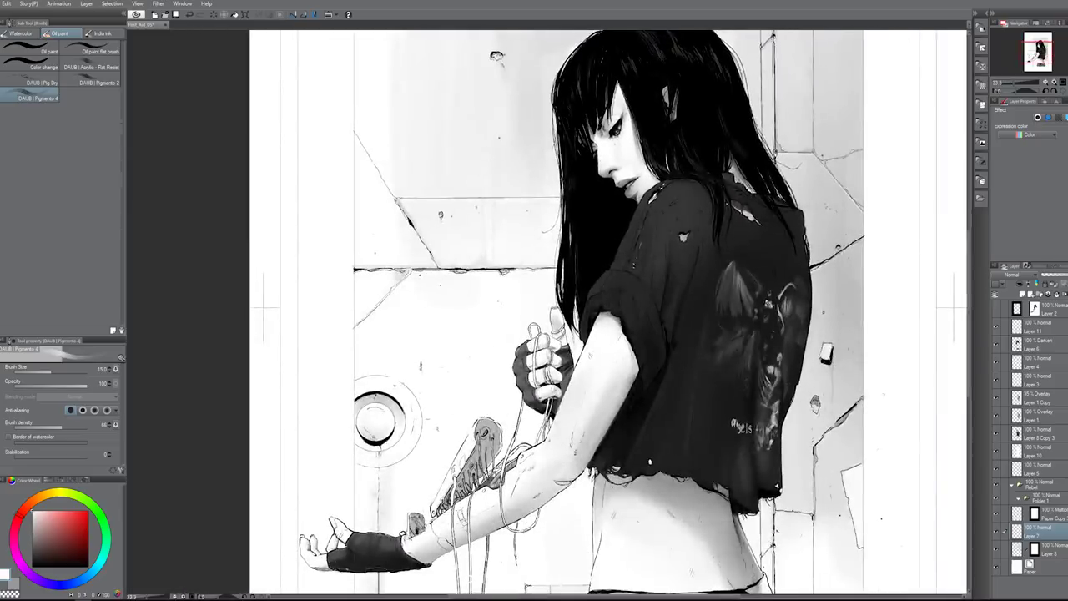
mouse_move(406, 279)
left_mouse_down()
mouse_move(364, 320)
mouse_move(407, 280)
left_mouse_up()
left_click(400, 285, "alt")
left_click(380, 395, "alt")
left_click_drag(390, 293, 412, 267)
key("x")
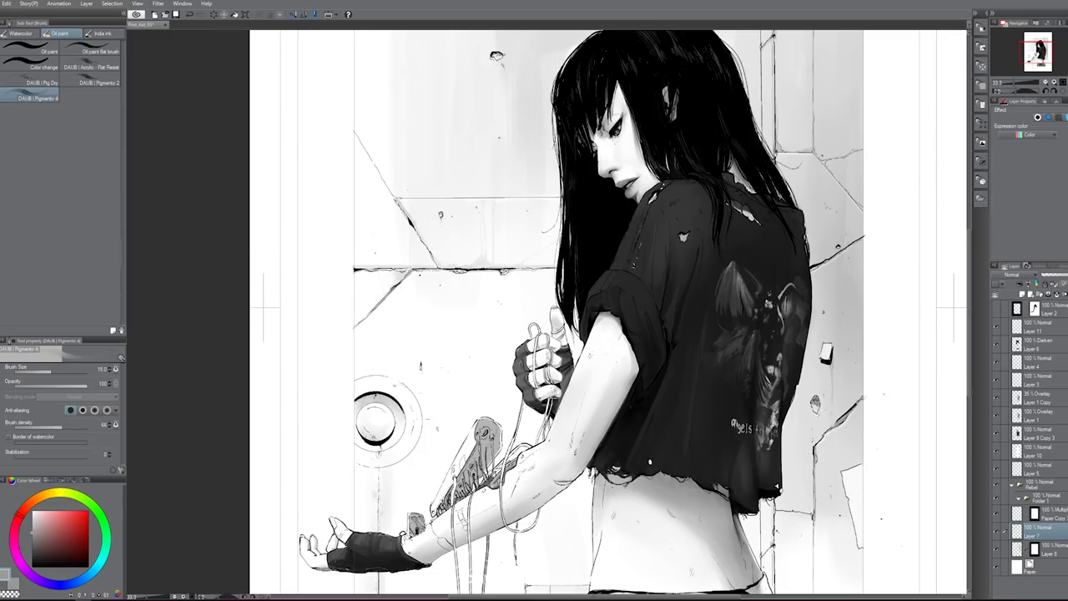
left_click_drag(361, 320, 351, 330)
- Touch up the frame-side end of the horizontal seam above the diagonal crack with colours sampled along it
key("x")
left_click(361, 264, "alt")
left_click(366, 264, "alt")
left_click(366, 264, "alt")
left_click(413, 267, "alt")
left_click(399, 284, "alt")
- Rotate the canvas, set the DAUB Pigmento 4 brush to size 12 and shade the horizontal seam between its two diagonal cracks
key("r")
mouse_move(401, 287)
left_mouse_down()
mouse_move(592, 170)
mouse_move(520, 166)
mouse_move(408, 364)
mouse_move(459, 432)
left_mouse_up()
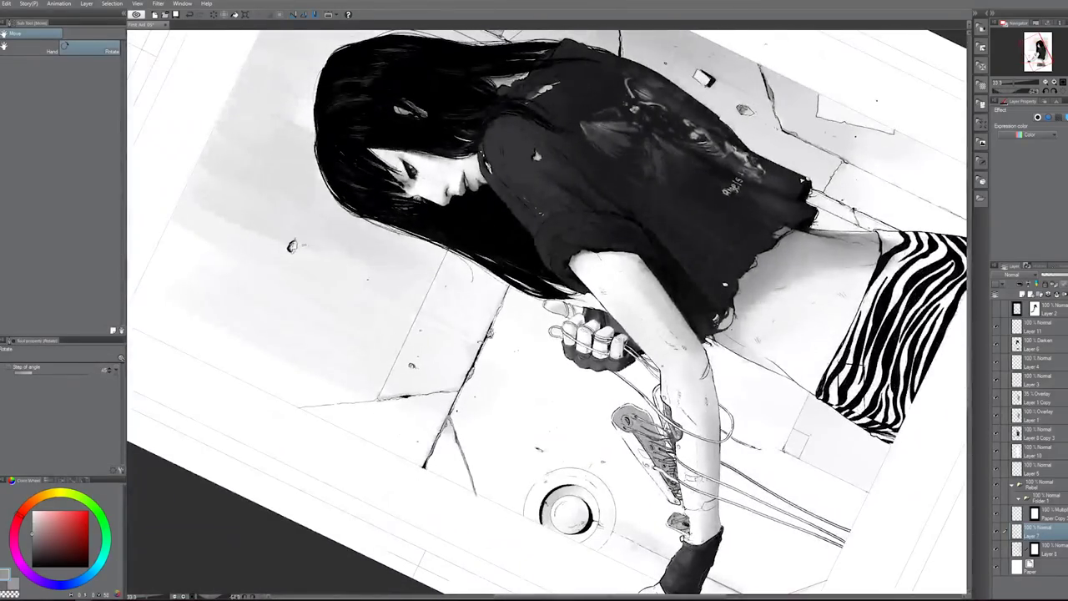
key("p")
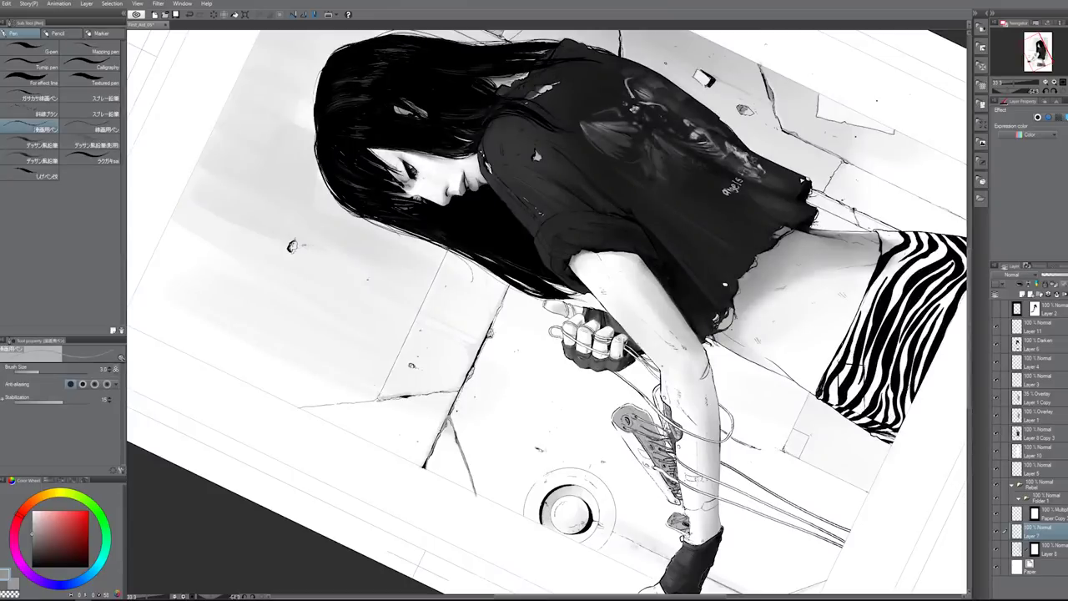
scroll(478, 349, "up", 5)
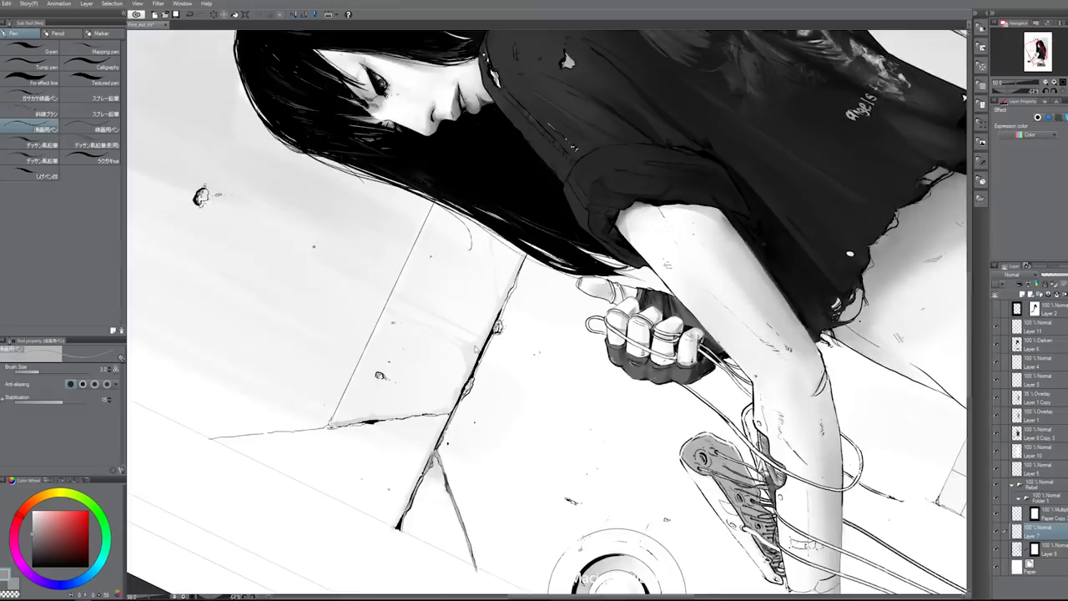
key("p")
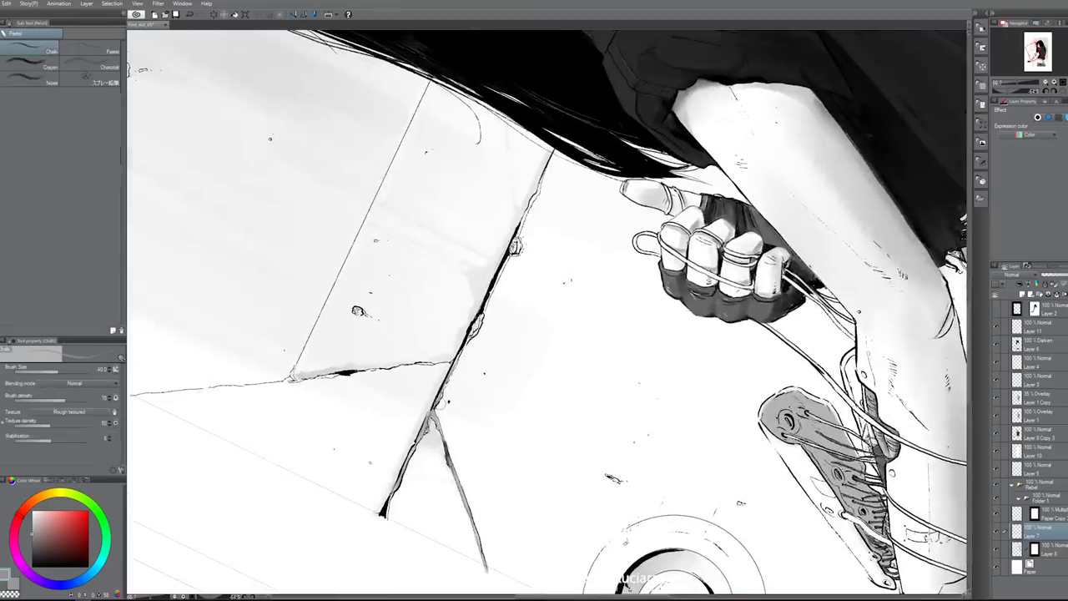
key("p")
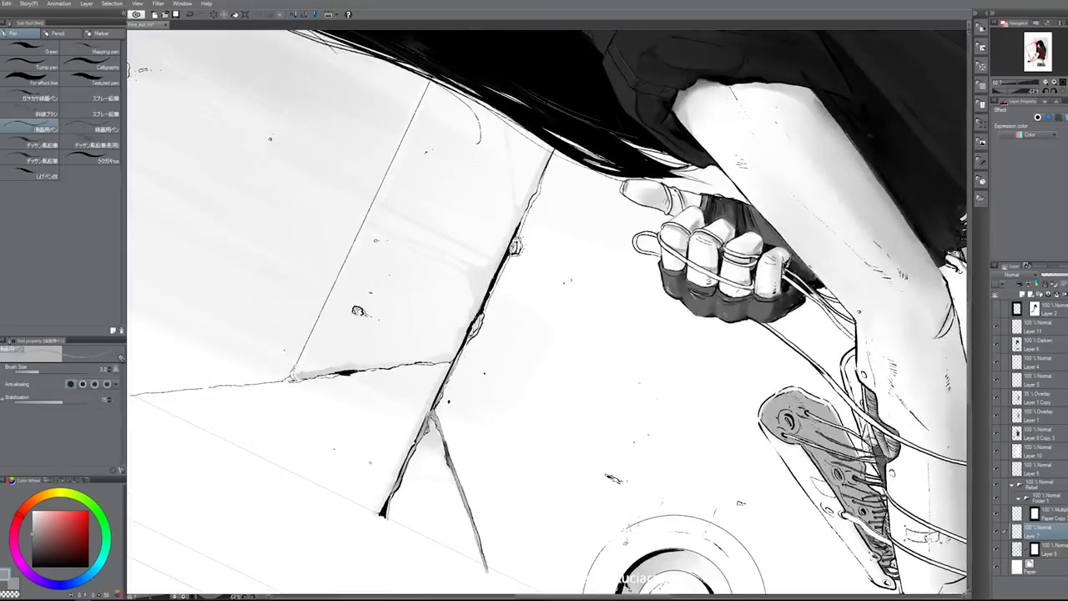
key("b")
key("bracketleft")
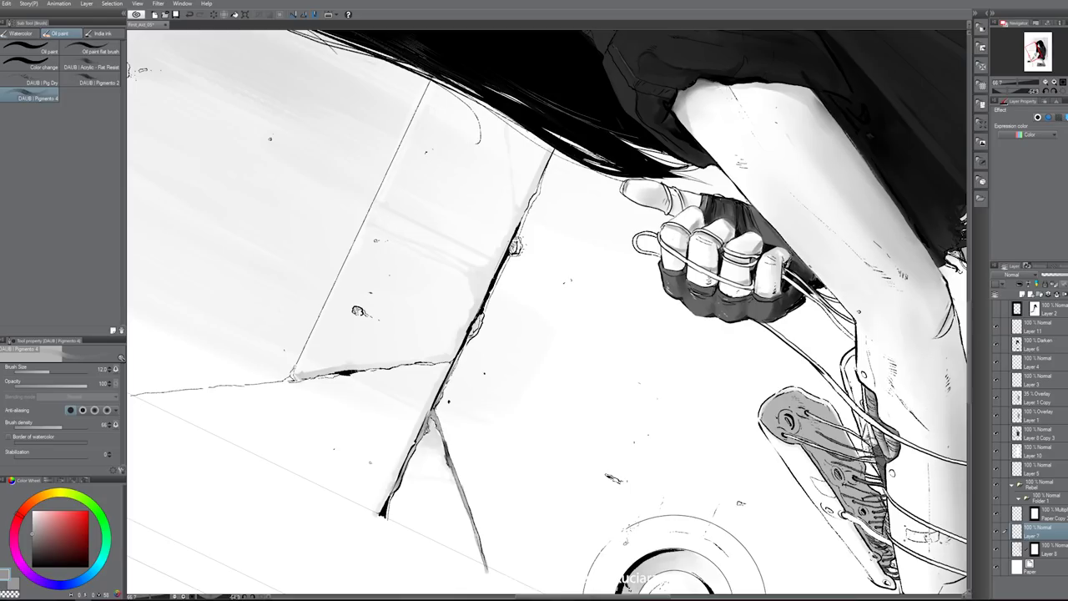
left_click_drag(450, 377, 443, 395)
- Fill the chipped edges of the horizontal seam with darker grey up to the hair, and straighten the canvas
left_click(33, 526)
mouse_move(478, 321)
left_mouse_down()
mouse_move(469, 338)
mouse_move(482, 313)
mouse_move(461, 353)
left_mouse_up()
left_click(480, 314, "alt")
left_click(477, 323, "alt")
left_click_drag(483, 312, 552, 151)
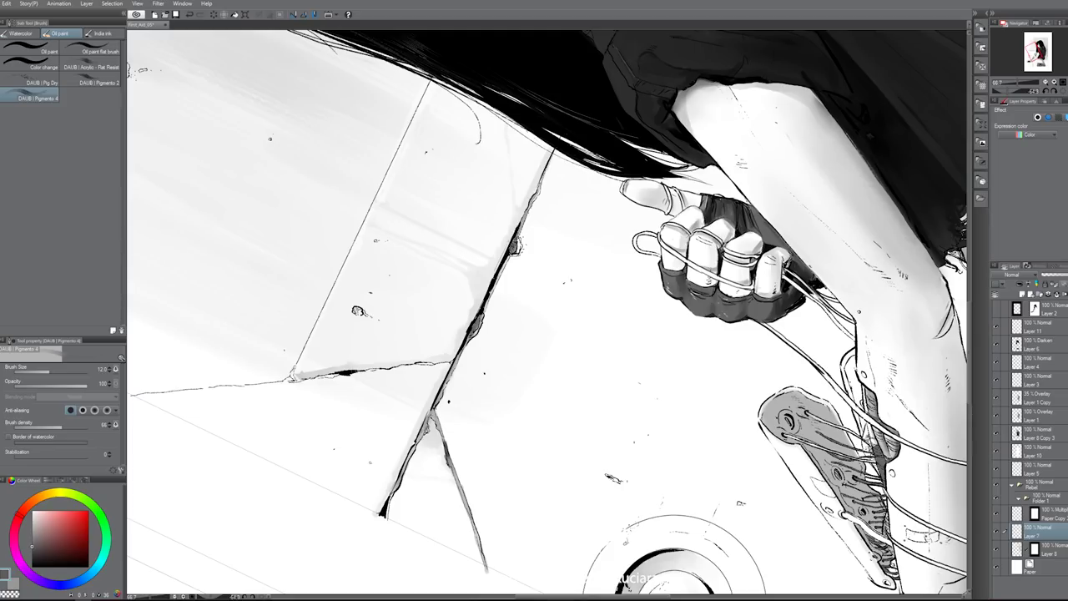
key("r")
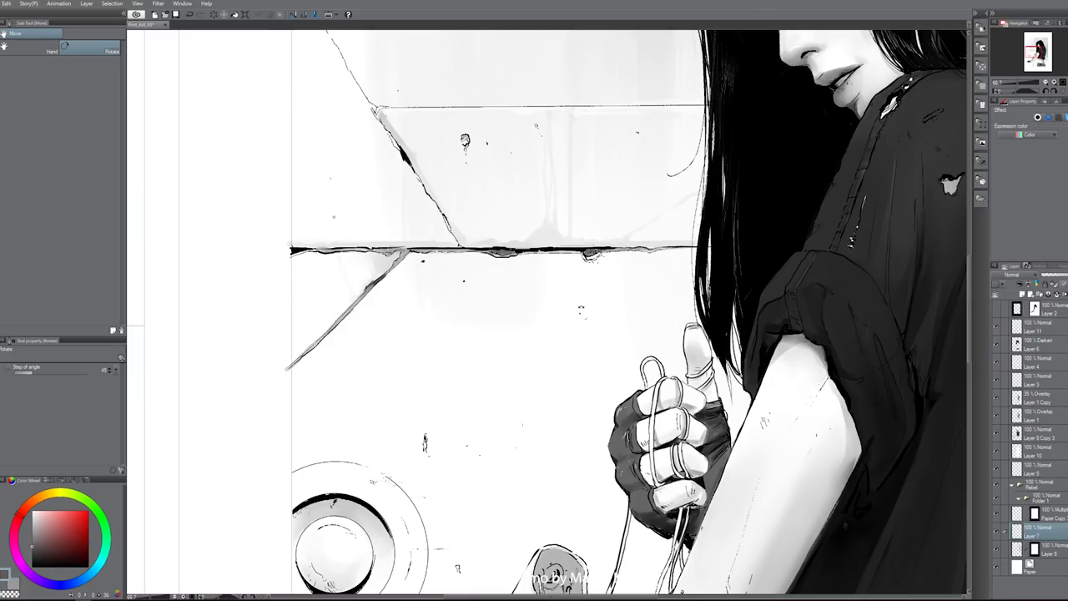
key("ctrl+minus")
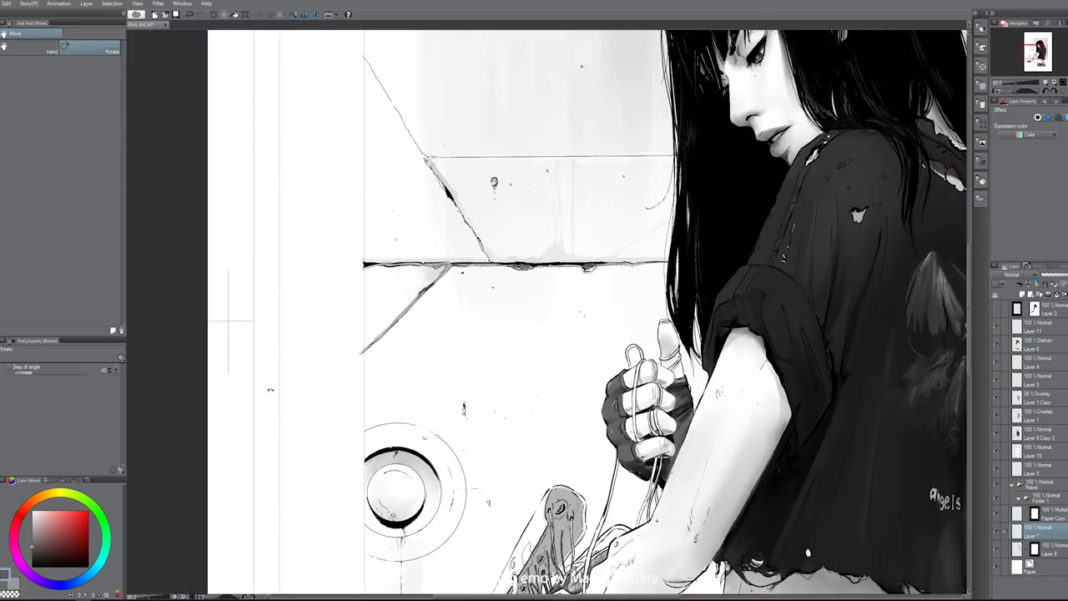